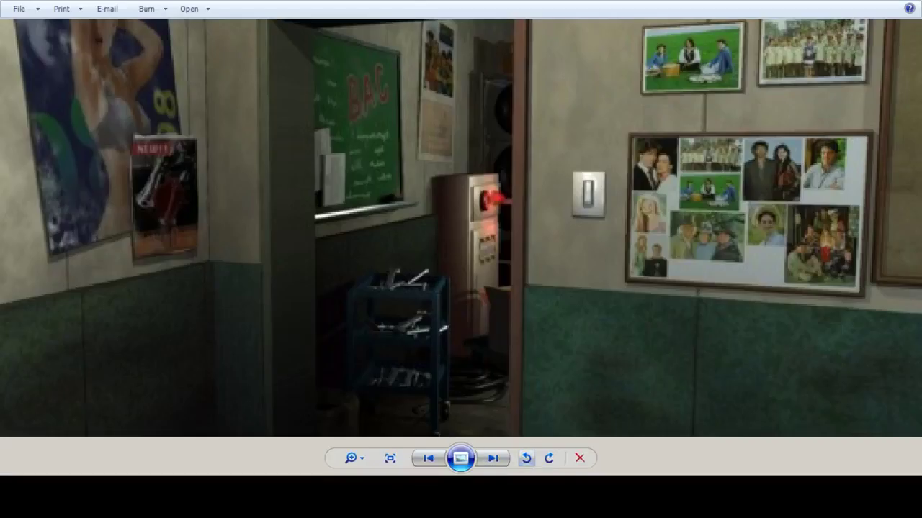
Examine the reference images of the room, focusing on the exit doorway, corkboard, framed photos and table area.
drag(527, 459, 527, 489)
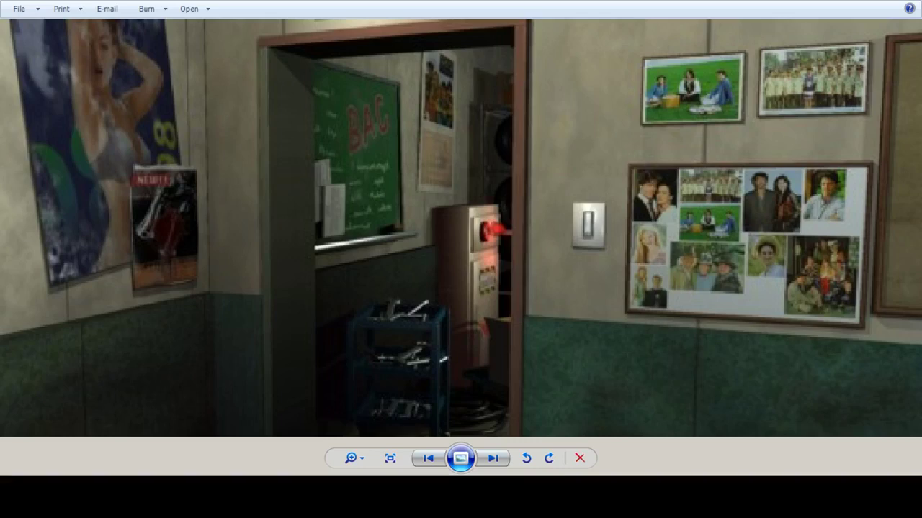
key(Right)
key(Right)
key(Right)
key(Right)
key(Right)
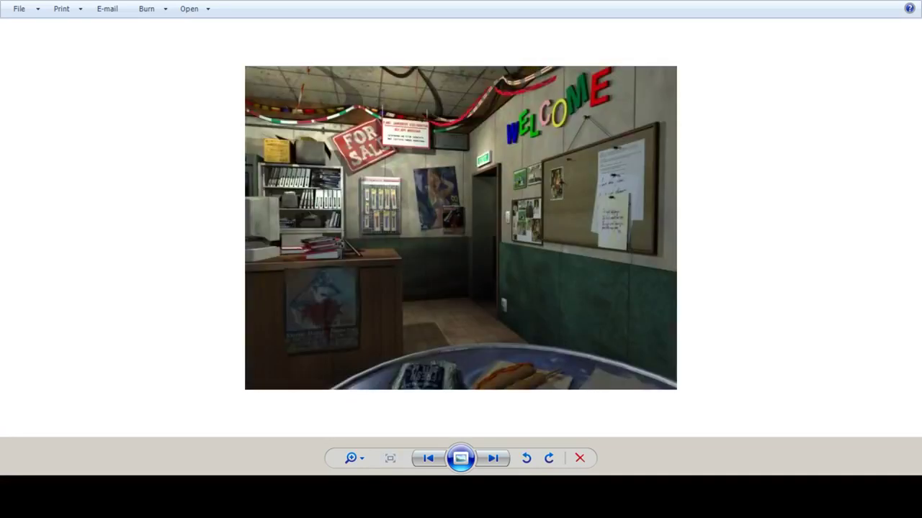
key(ctrl+plus)
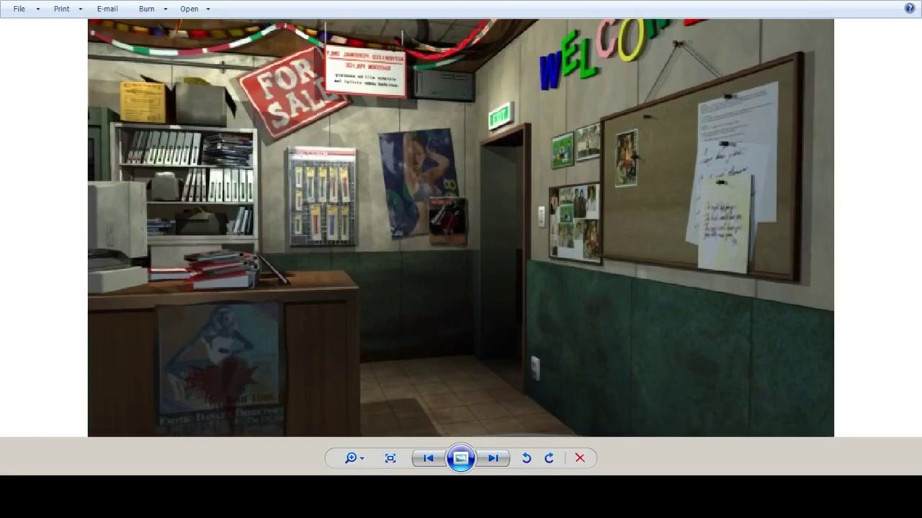
key(Right)
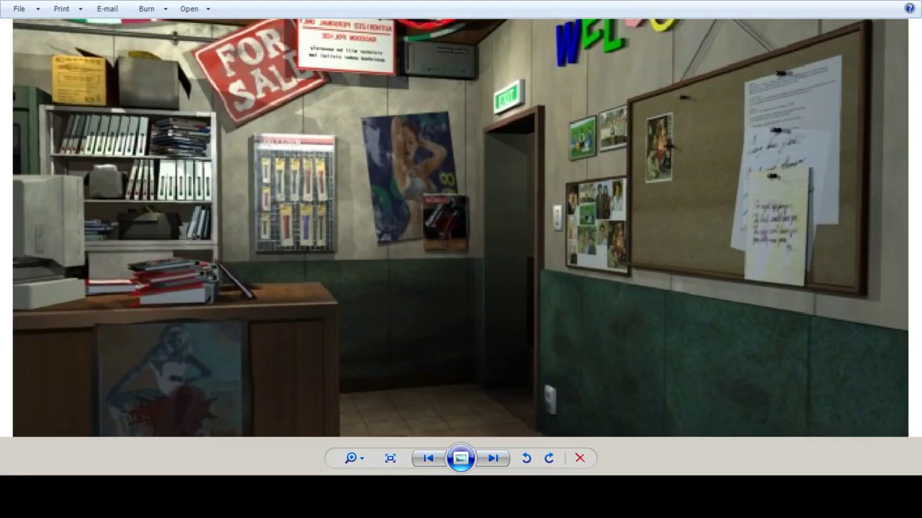
key(Right)
key(Right)
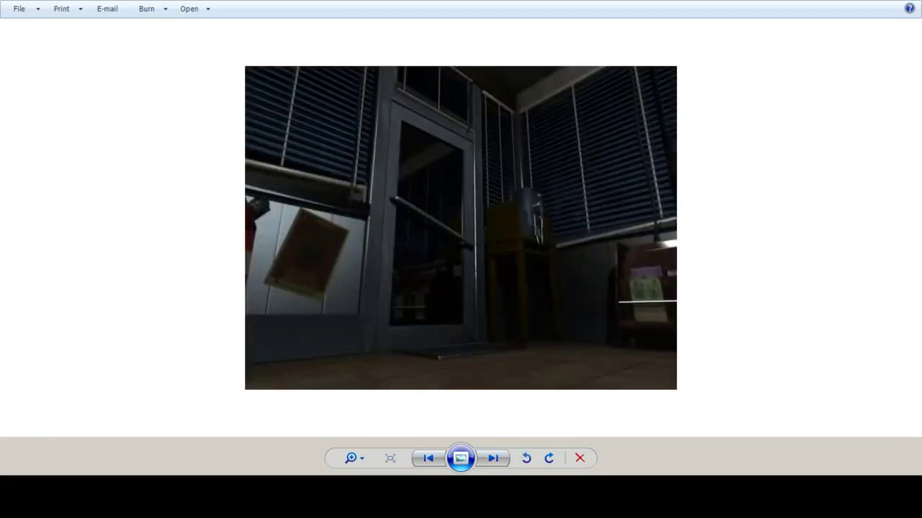
key(Right)
key(Right)
key(Right)
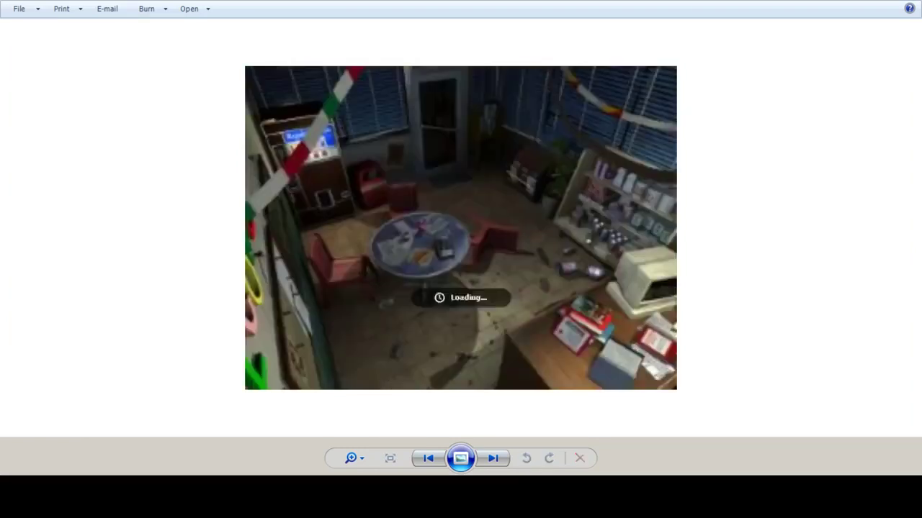
key(Right)
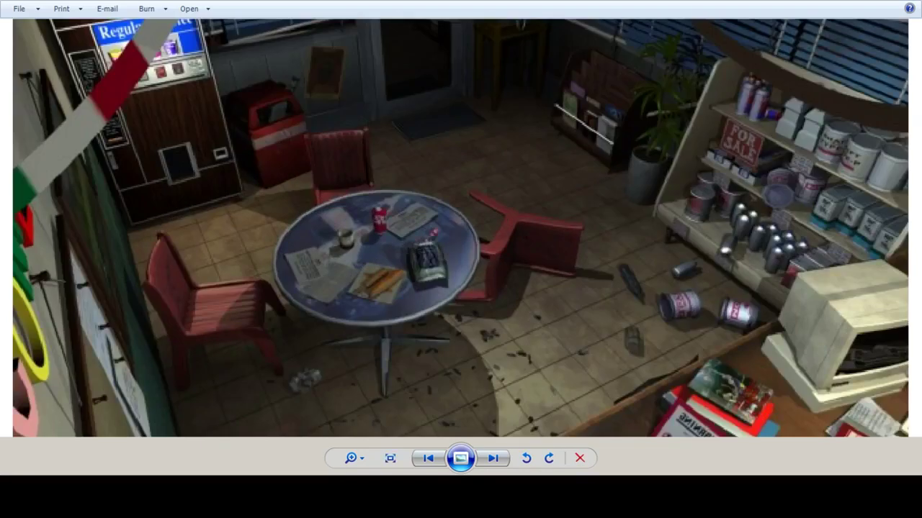
drag(460, 227, 461, 247)
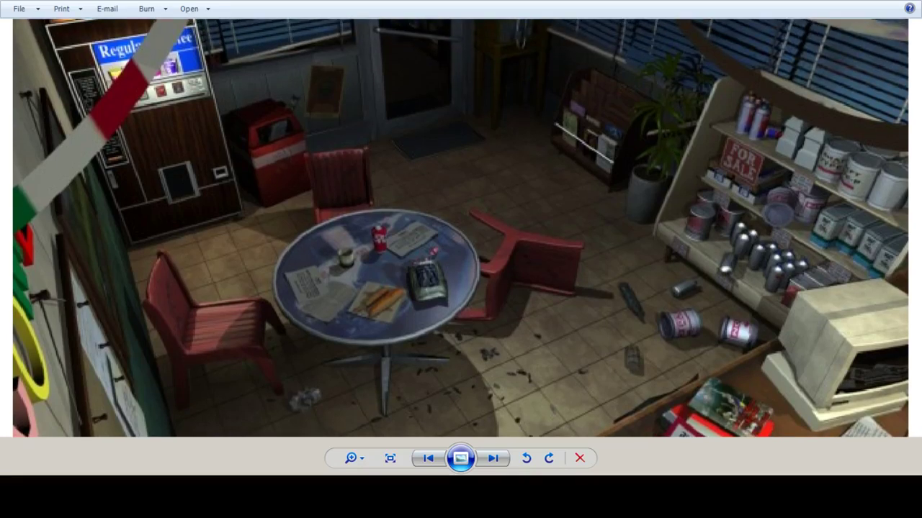
key(Right)
key(Right)
key(Right)
key(Right)
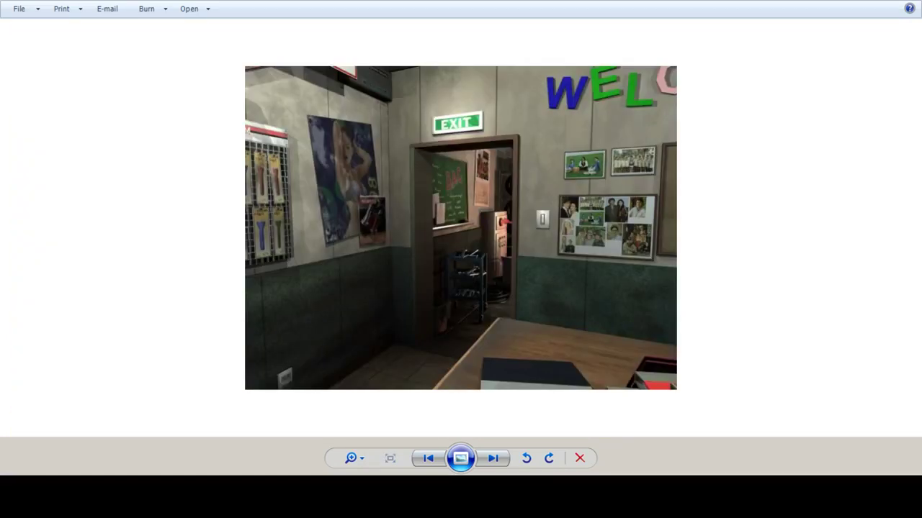
key(Right)
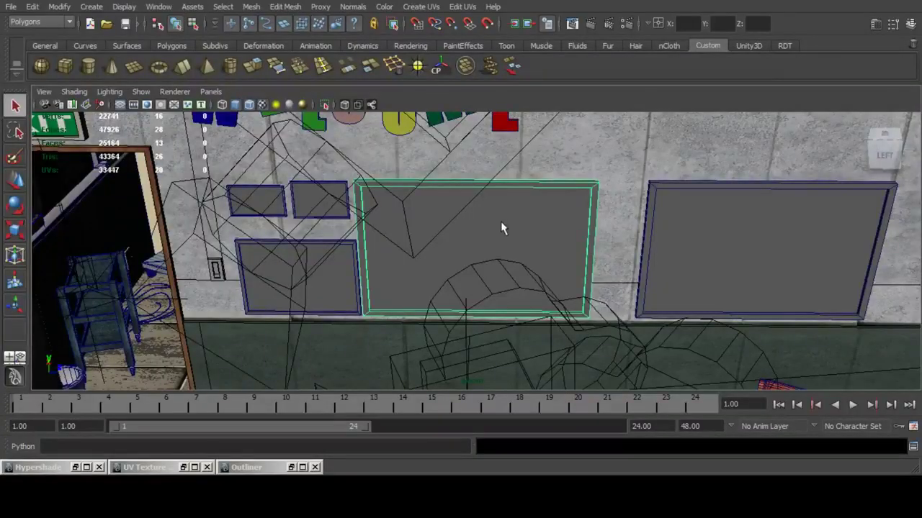
Delete the four diagonal corner edges from the front frame of the large middle wall board.
alt+middle_drag(729, 219, 678, 213)
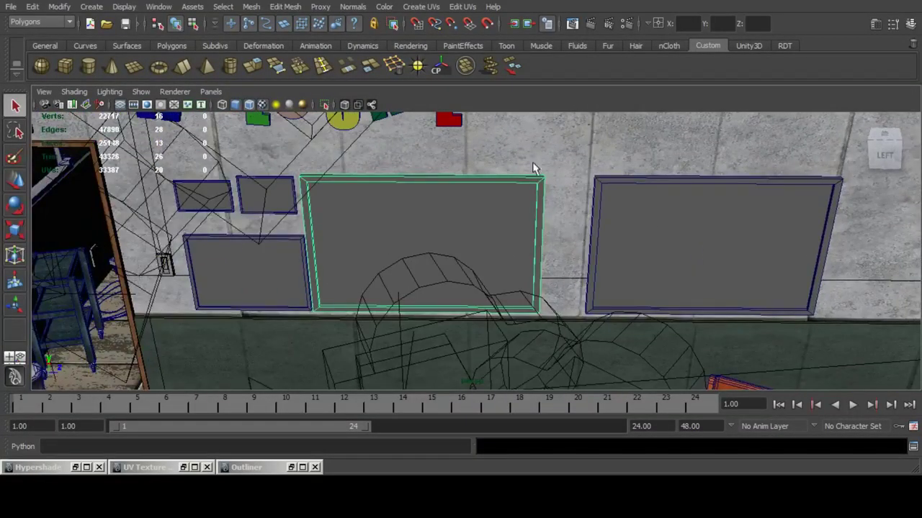
double_click(539, 188)
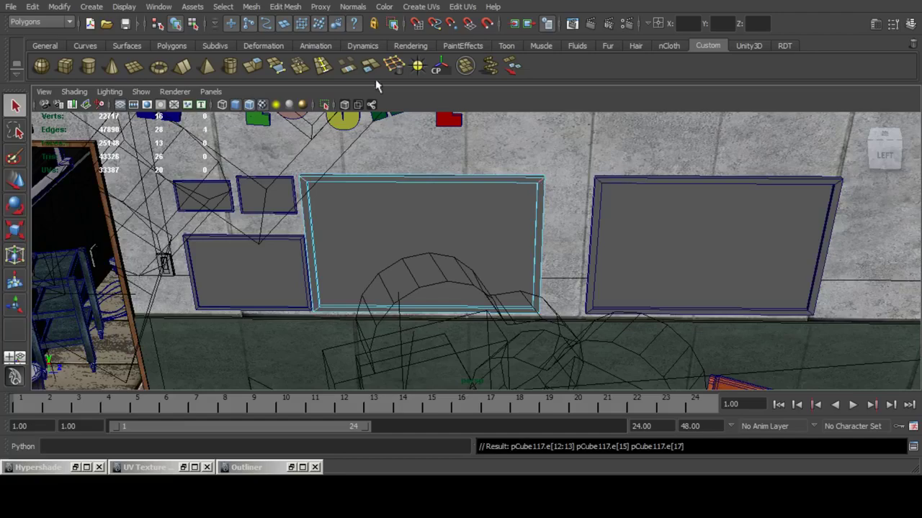
click(394, 65)
Isolate the middle board and planar-map its front frame and inner panel faces from the X axis, fitted to the bounding box.
scroll(475, 243, up, 3)
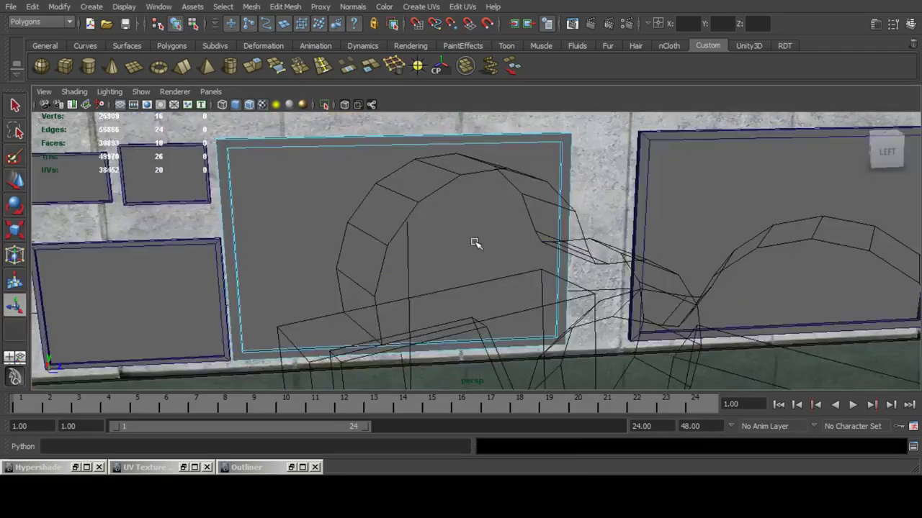
alt+drag(474, 242, 432, 228)
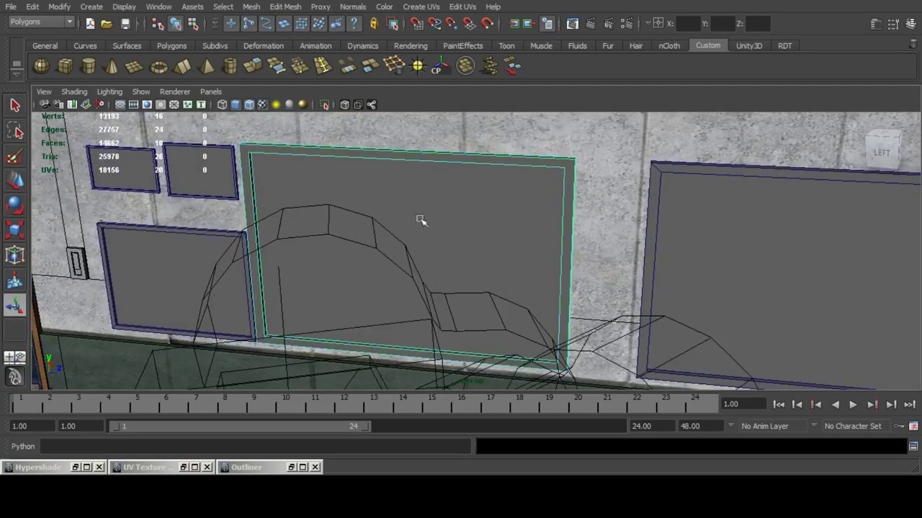
click(324, 104)
alt+drag(586, 222, 536, 208)
click(439, 214)
click(425, 6)
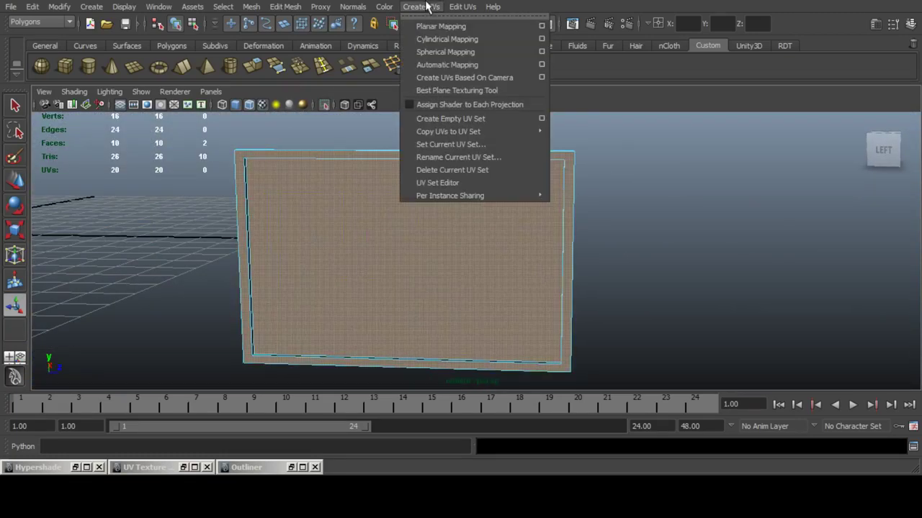
click(541, 26)
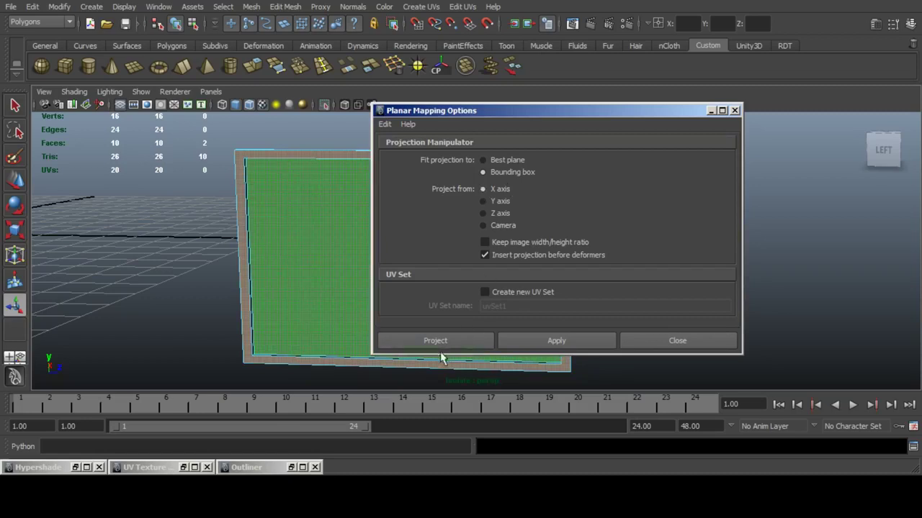
click(438, 345)
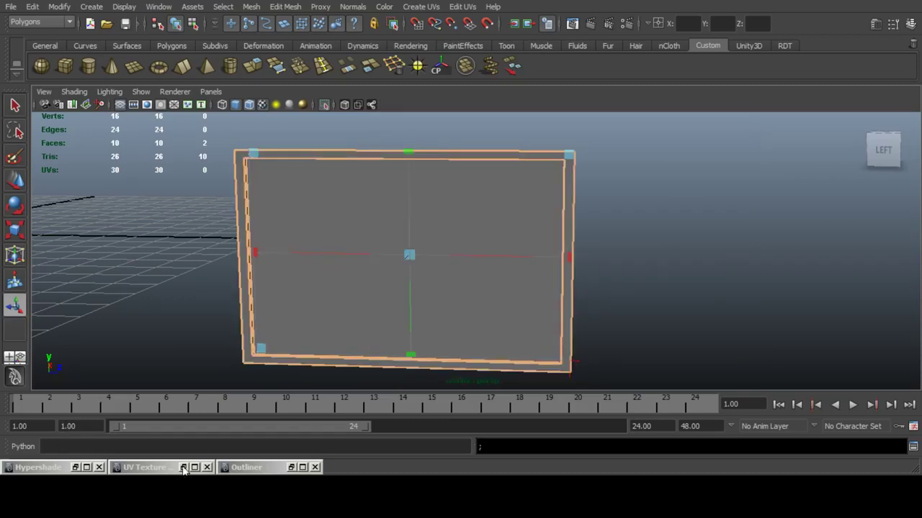
Move the front faces' UV shell out of the 0 to 1 texture square into the empty area beside it.
click(183, 468)
scroll(650, 242, down, 3)
alt+middle_drag(654, 242, 577, 235)
drag(582, 227, 744, 229)
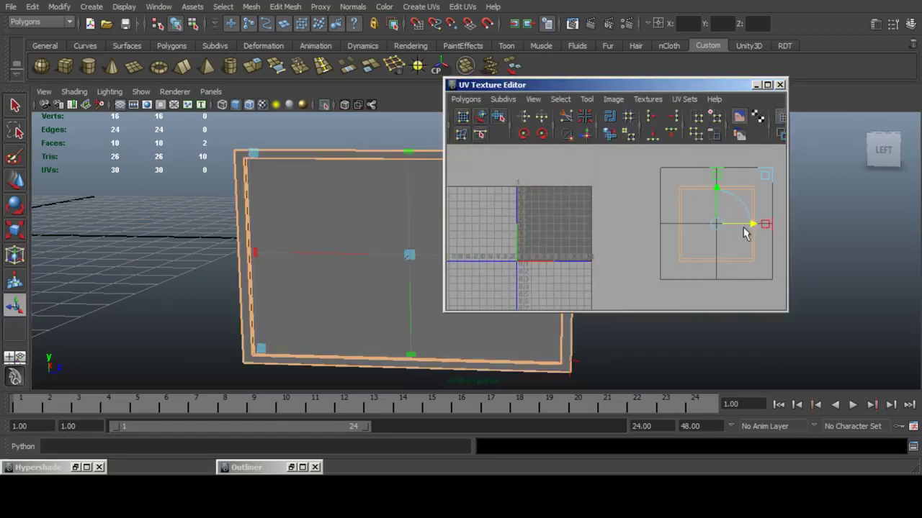
click(755, 86)
Planar-map the four vertical side faces of the board, outer and inner, from the Z axis.
alt+drag(633, 267, 543, 281)
click(538, 245)
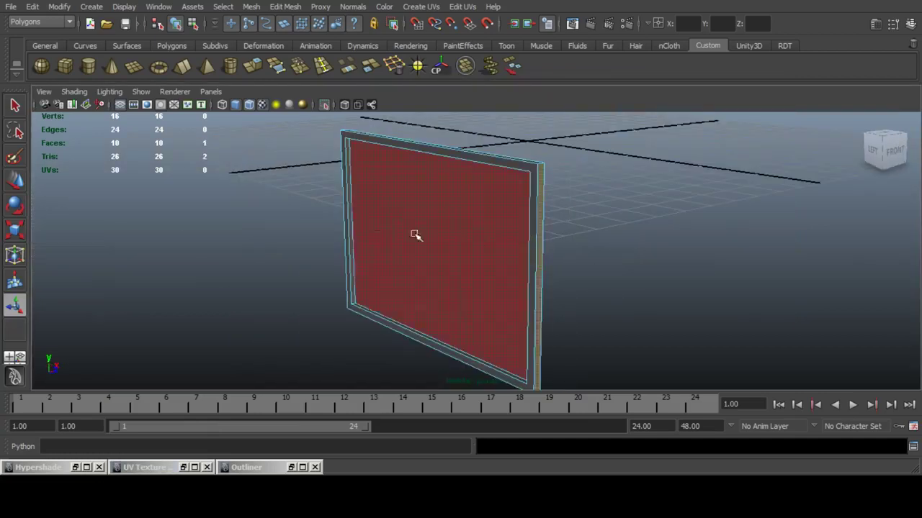
alt+drag(350, 209, 330, 220)
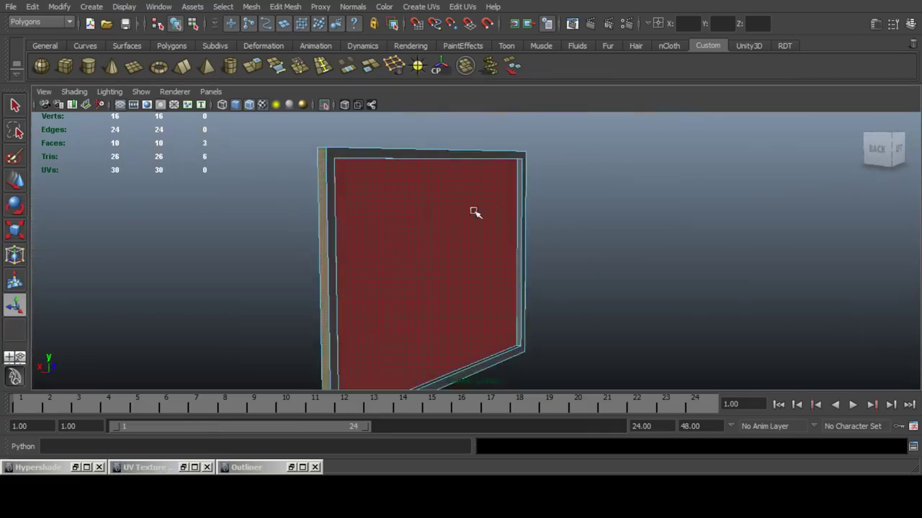
shift+click(519, 206)
click(432, 6)
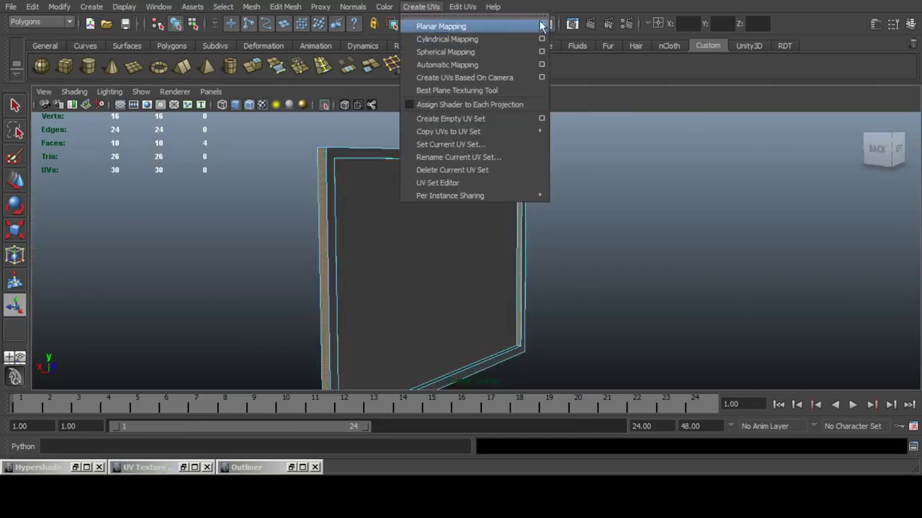
click(545, 29)
click(500, 214)
click(403, 343)
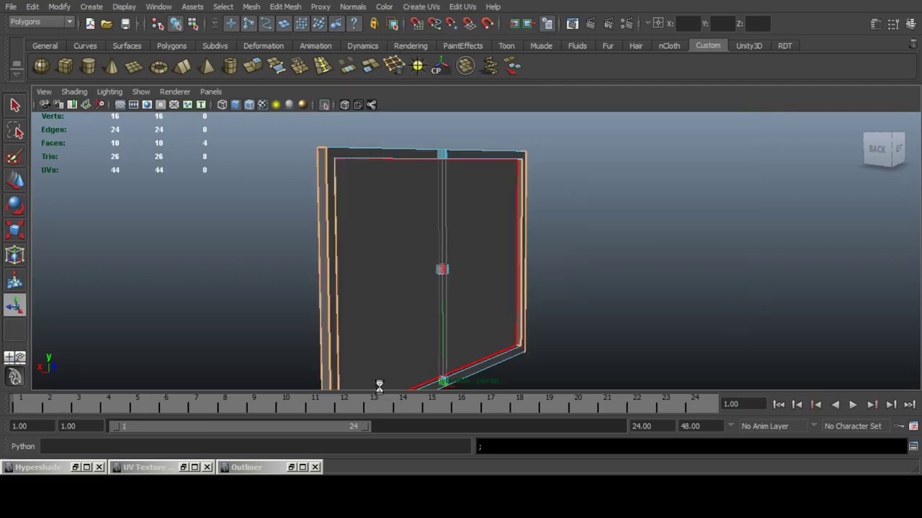
Narrow the vertical side faces' UV shell into a strip and place it between the texture square and the front shell.
click(184, 468)
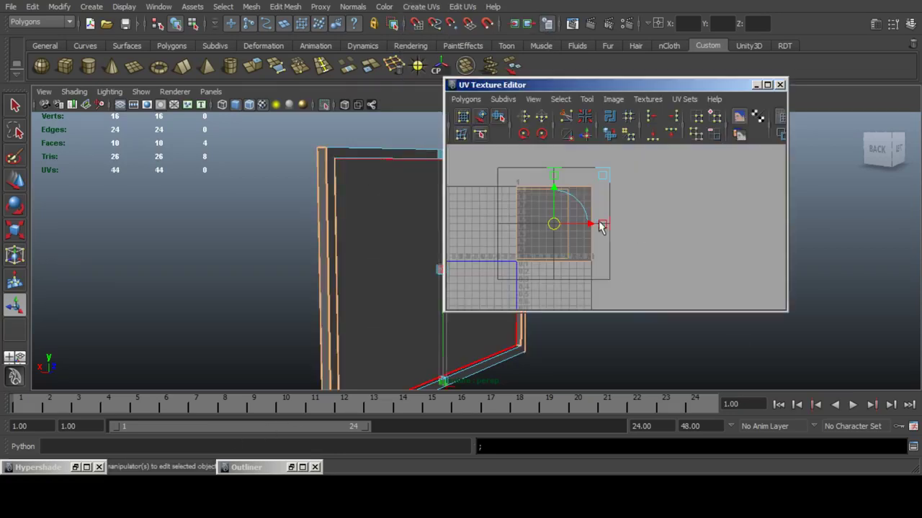
drag(603, 229, 652, 265)
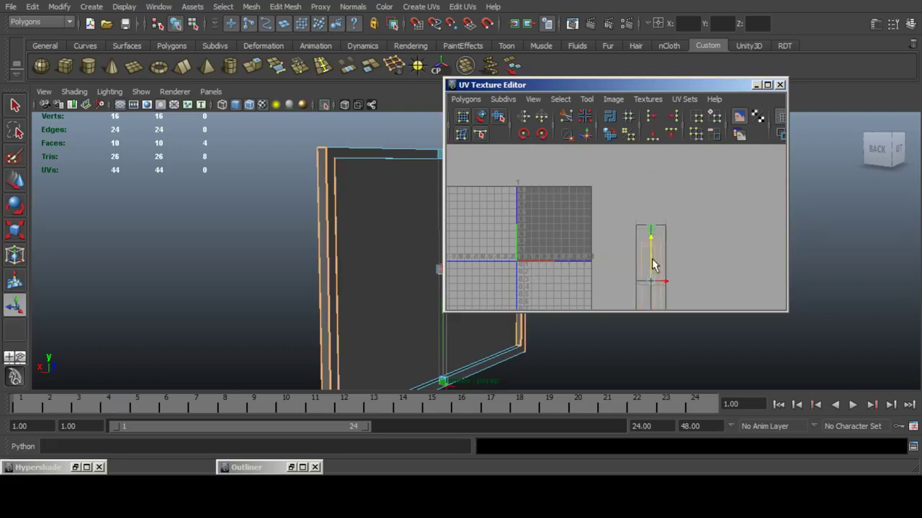
click(376, 139)
Planar-map the board's four horizontal top and bottom faces, outer and inner, from the Y axis.
alt+drag(335, 136, 346, 181)
click(376, 211)
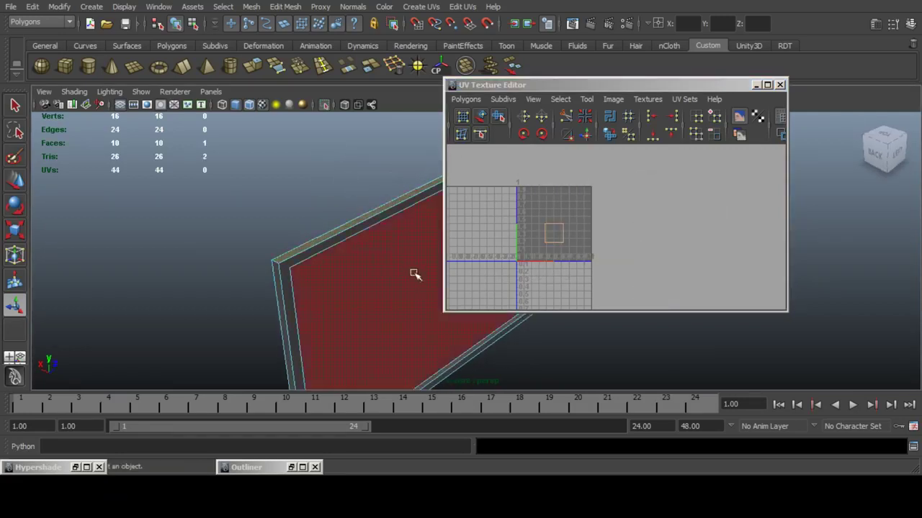
alt+drag(414, 274, 356, 191)
shift+click(362, 261)
shift+click(370, 186)
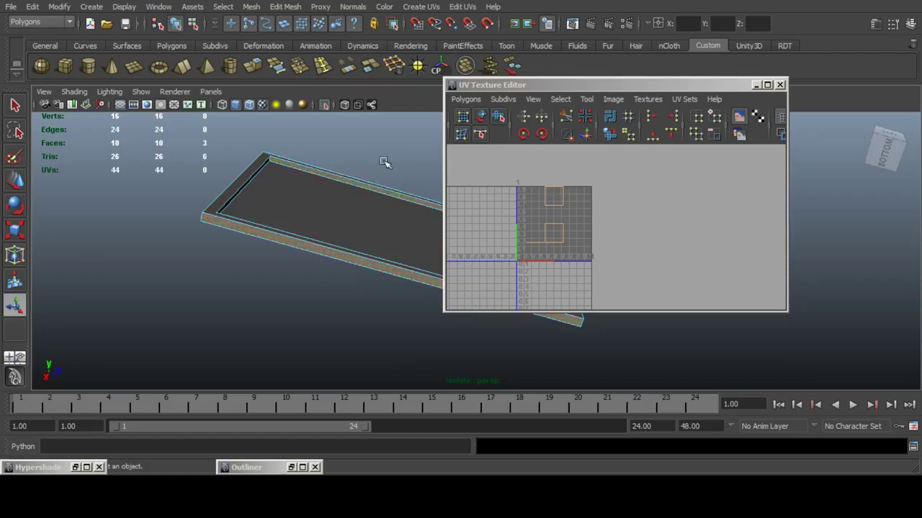
alt+drag(385, 163, 353, 296)
shift+click(353, 314)
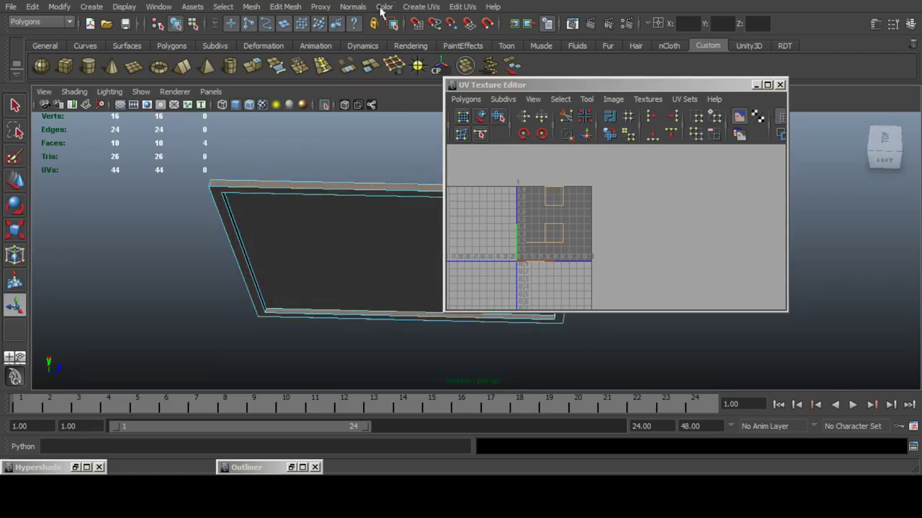
click(420, 6)
click(542, 27)
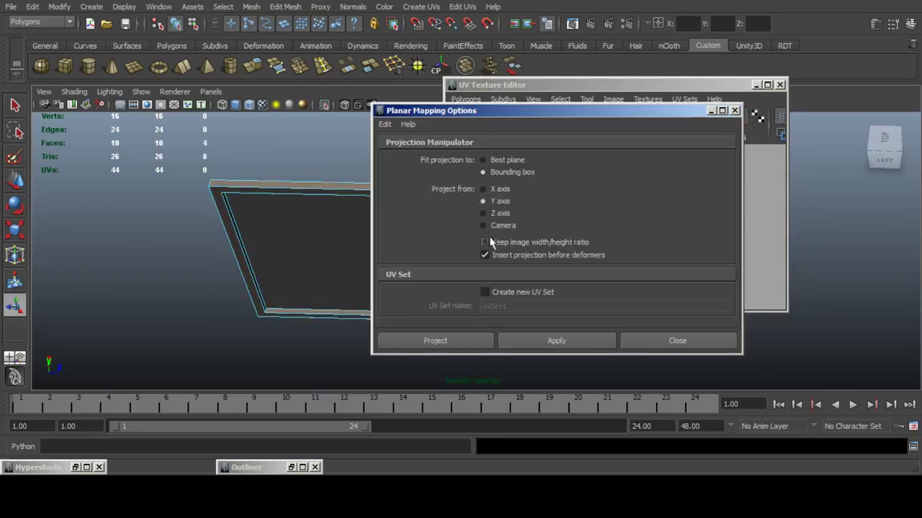
click(475, 340)
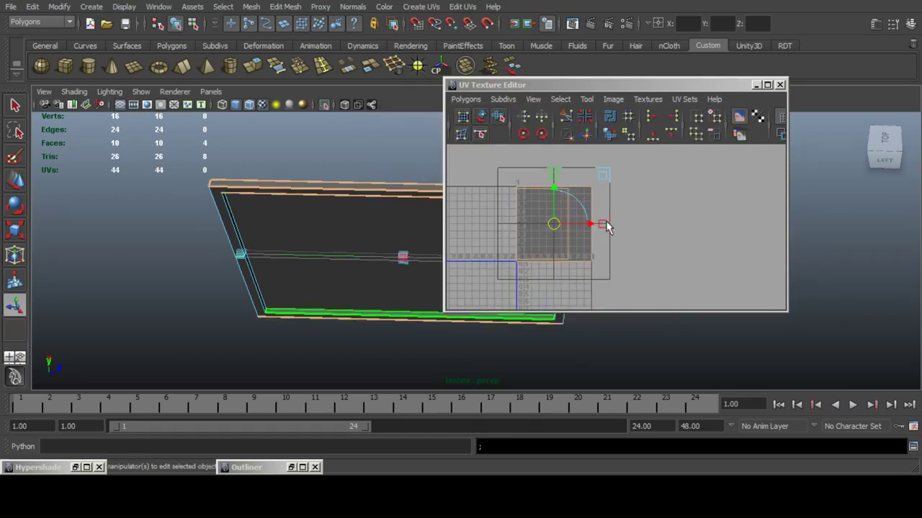
Narrow the horizontal faces' UV shell into a strip and position it next to the vertical side faces' strip.
drag(603, 225, 759, 232)
click(401, 145)
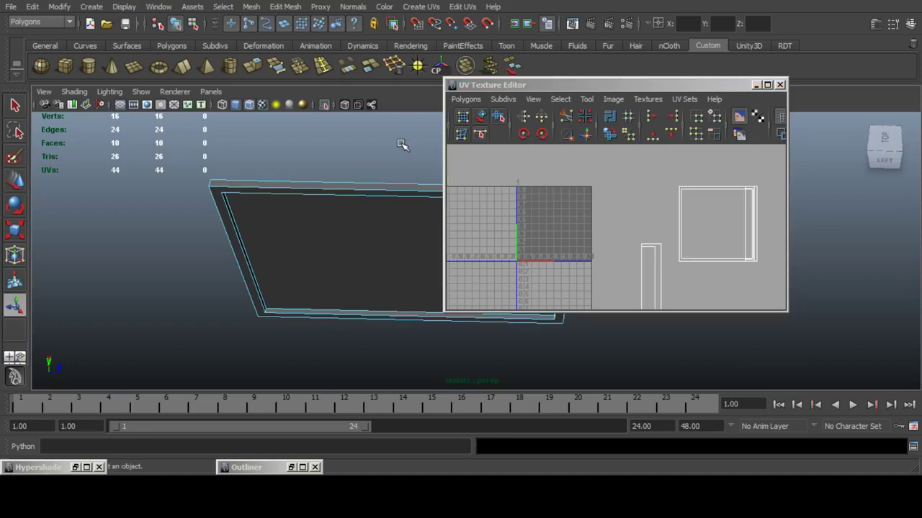
alt+middle_drag(721, 244, 638, 185)
key(ctrl+z)
drag(667, 165, 544, 200)
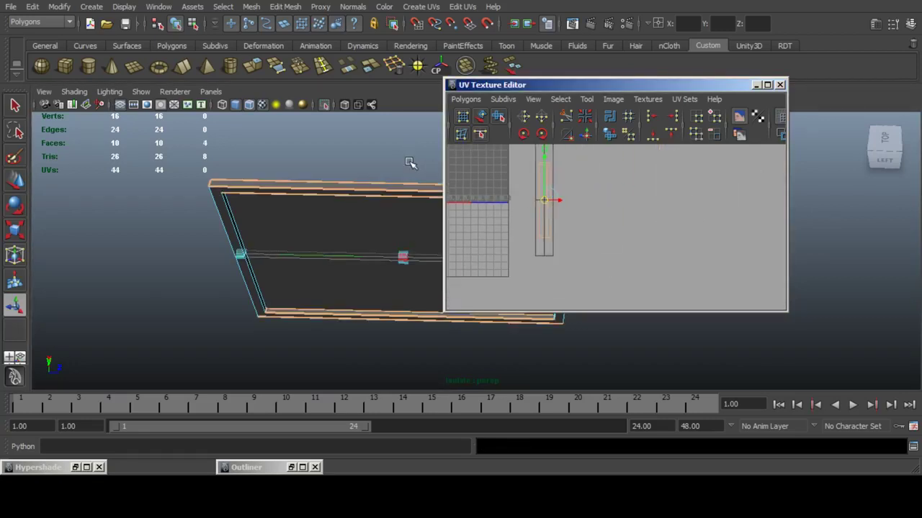
click(409, 163)
Move the vertical side faces' UV strip onto the horizontal faces' strip and widen it to the same width.
scroll(647, 196, down, 2)
alt+middle_drag(648, 197, 681, 237)
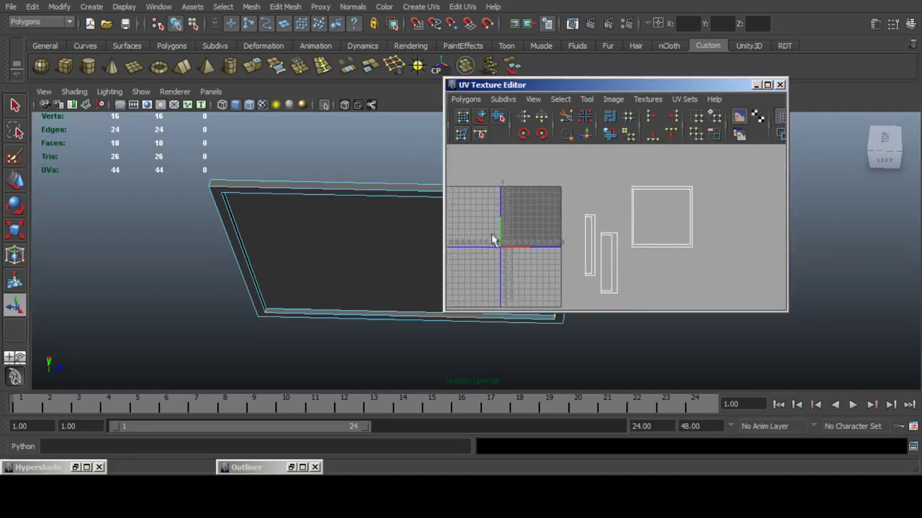
scroll(605, 204, up, 3)
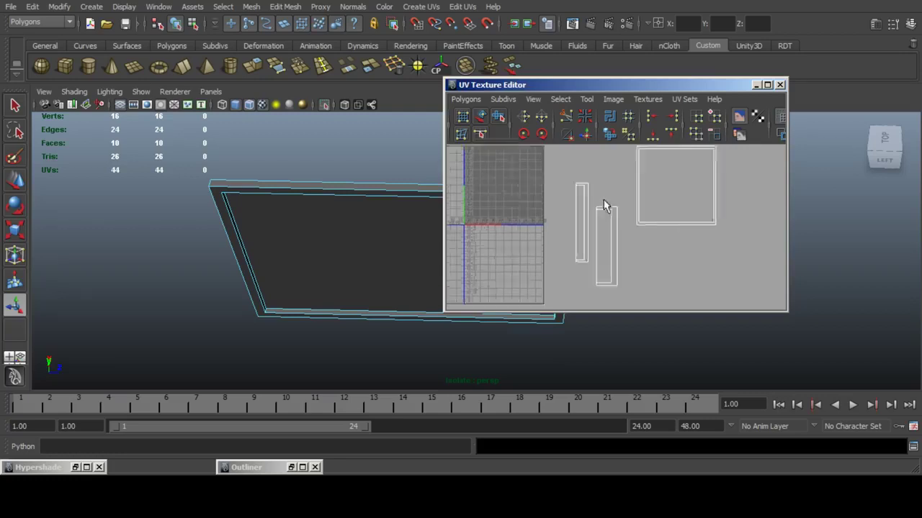
scroll(576, 184, down, 2)
drag(549, 161, 591, 287)
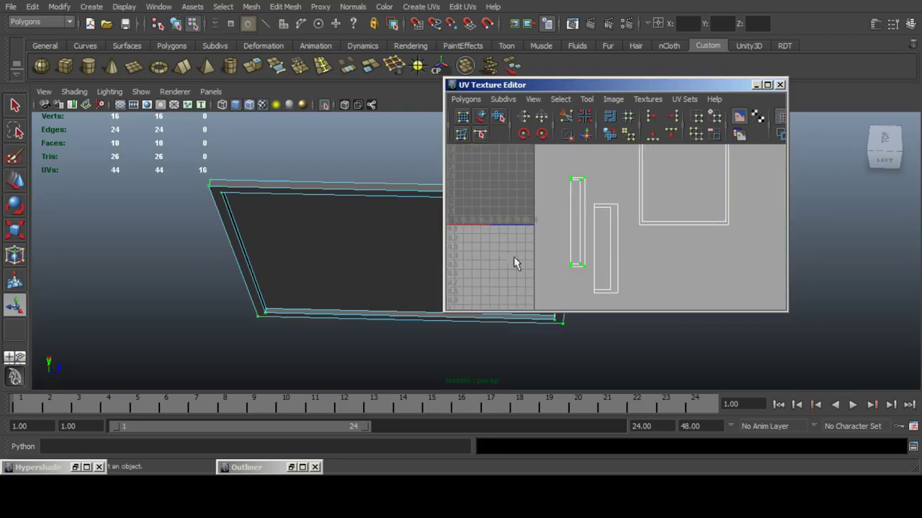
key(w)
scroll(545, 221, up, 1)
drag(574, 223, 605, 258)
key(r)
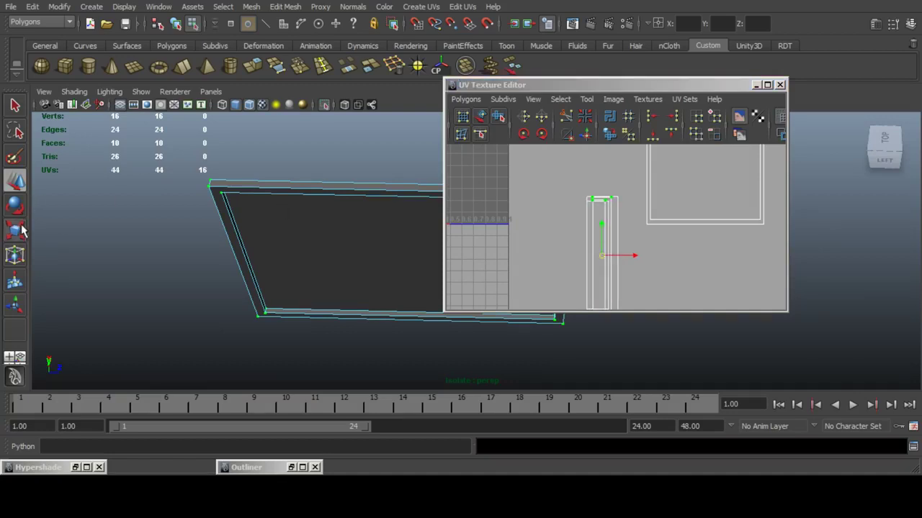
alt+middle_drag(560, 227, 568, 200)
drag(647, 231, 661, 226)
click(11, 184)
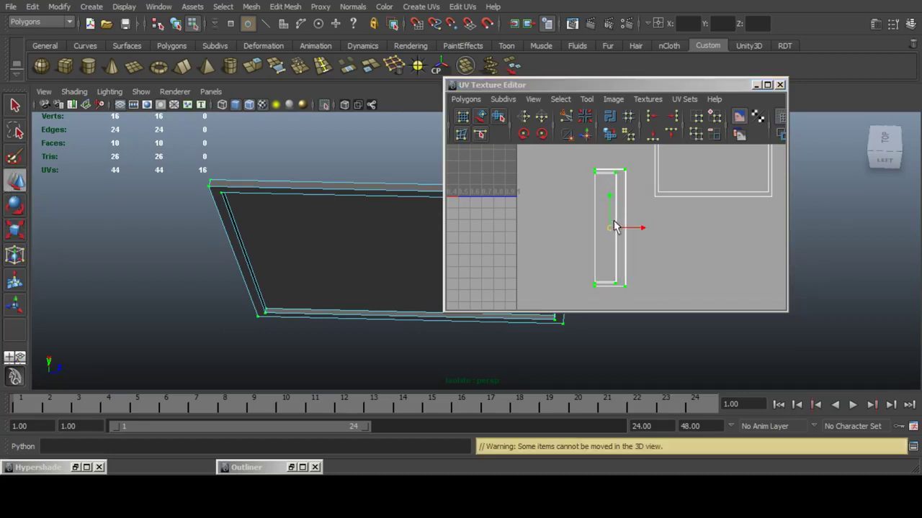
Move both overlapping side-face UV strips up against the left edge of the board's front shell.
alt+middle_drag(612, 227, 547, 261)
drag(547, 261, 589, 320)
key(ctrl+z)
scroll(529, 191, down, 3)
drag(569, 243, 582, 183)
alt+right_drag(583, 186, 591, 231)
drag(591, 230, 592, 234)
alt+middle_drag(593, 234, 591, 209)
drag(596, 209, 602, 207)
click(515, 208)
scroll(547, 212, down, 3)
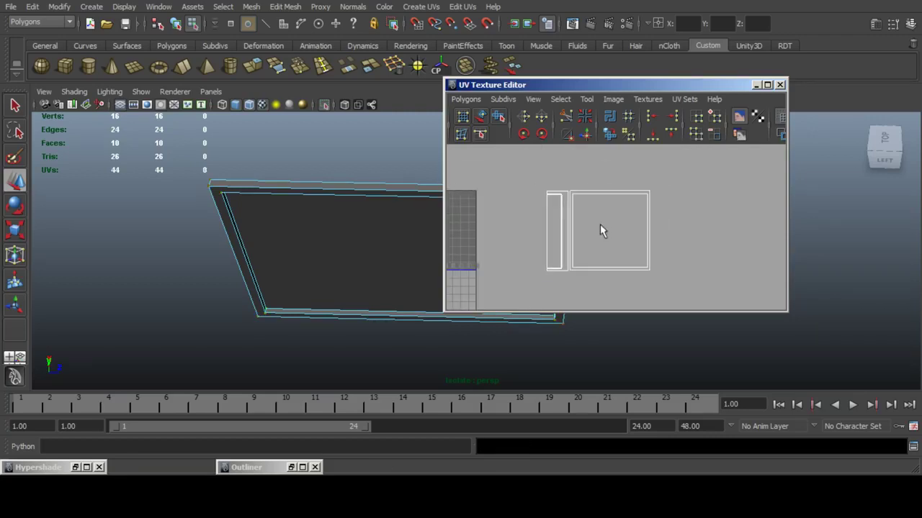
Isolate the mapped large board together with the three smaller boards on its left and the board on its right.
key(F8)
click(324, 105)
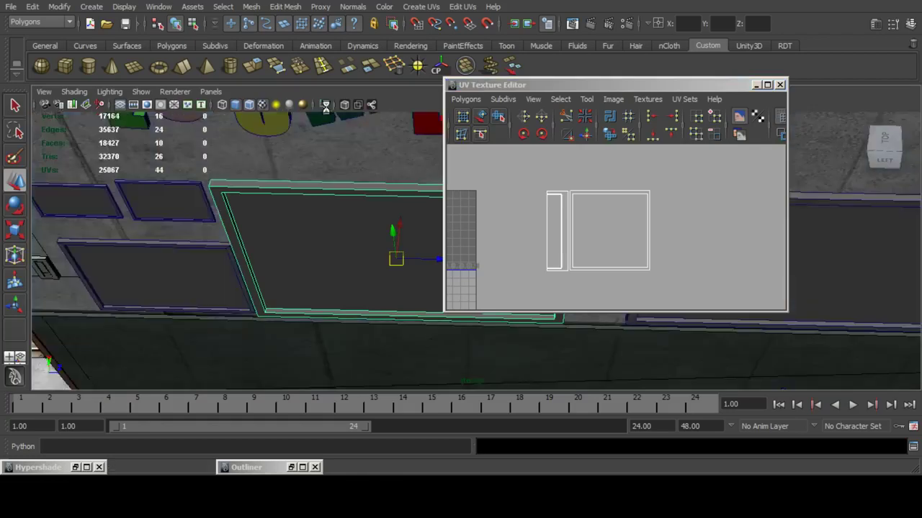
scroll(389, 219, down, 3)
alt+middle_drag(388, 219, 170, 201)
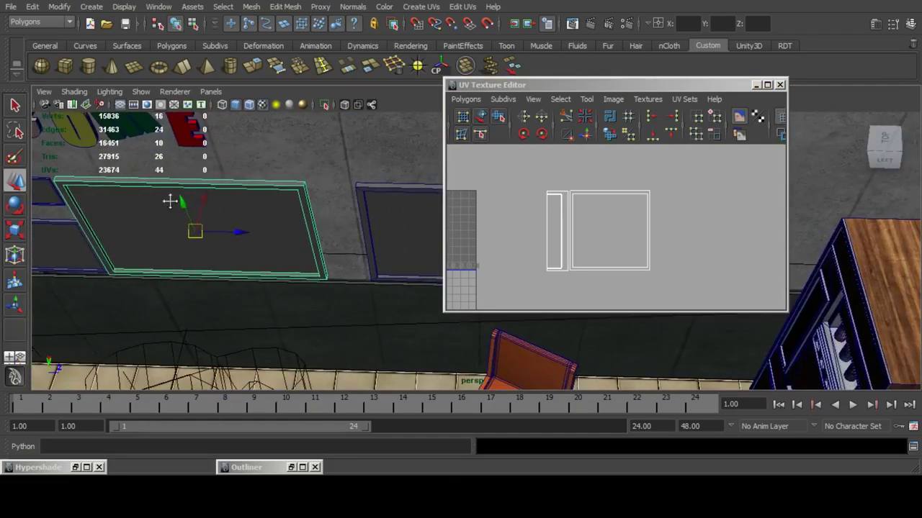
alt+drag(170, 200, 172, 201)
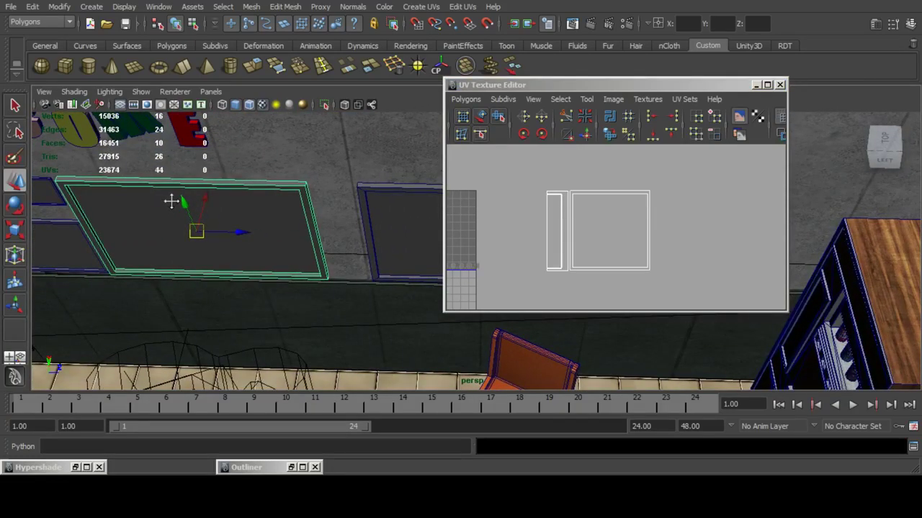
alt+drag(171, 201, 396, 202)
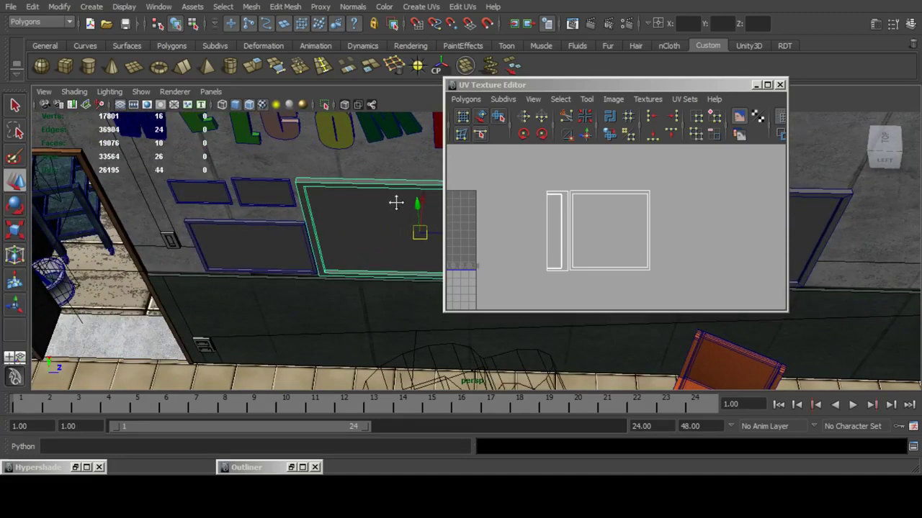
shift+click(257, 191)
shift+click(206, 196)
shift+click(263, 241)
alt+middle_drag(310, 219, 148, 203)
shift+click(414, 191)
click(324, 105)
alt+middle_drag(183, 261, 301, 277)
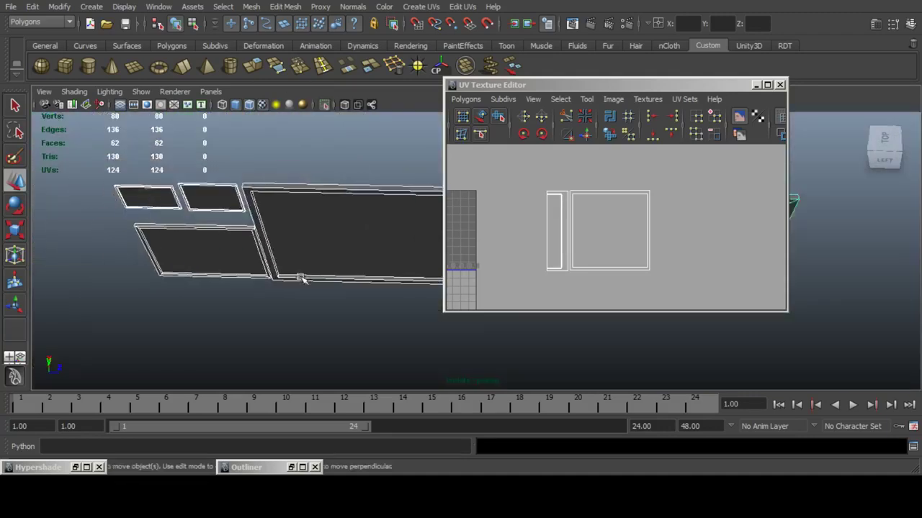
Duplicate the UV-mapped large board and move the copy over the lower-left small board.
alt+drag(301, 277, 300, 244)
click(354, 267)
alt+drag(355, 267, 356, 193)
key(ctrl+d)
drag(411, 225, 232, 208)
alt+middle_drag(45, 216, 326, 237)
scroll(327, 237, up, 4)
alt+right_drag(327, 242, 245, 209)
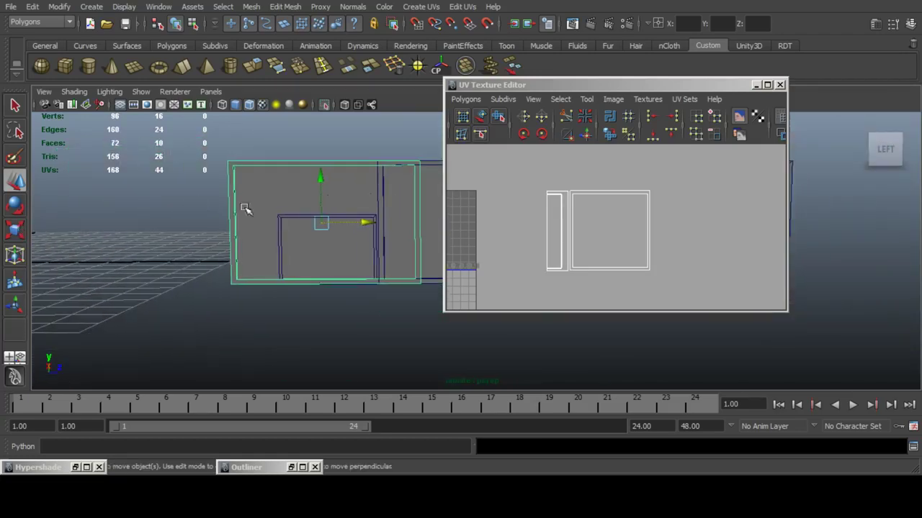
Lower the copy's top vertices and move its left-side vertices inward to match the lower-left small board.
key(F9)
drag(213, 146, 433, 215)
drag(322, 131, 322, 186)
drag(206, 198, 288, 351)
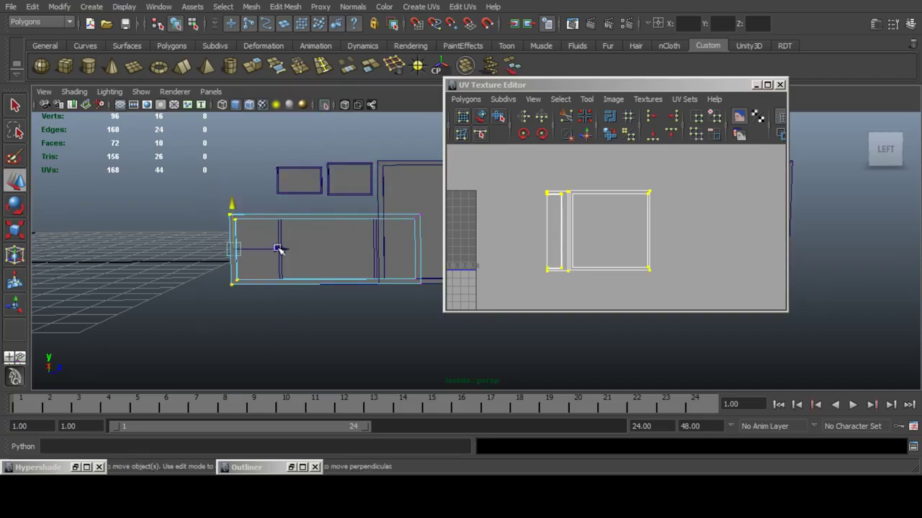
drag(281, 250, 325, 249)
Move the copy's right-side vertices inward until they align with the right edge of the lower-left small board.
drag(435, 201, 384, 311)
drag(435, 249, 384, 249)
scroll(367, 249, up, 2)
alt+middle_drag(342, 251, 384, 250)
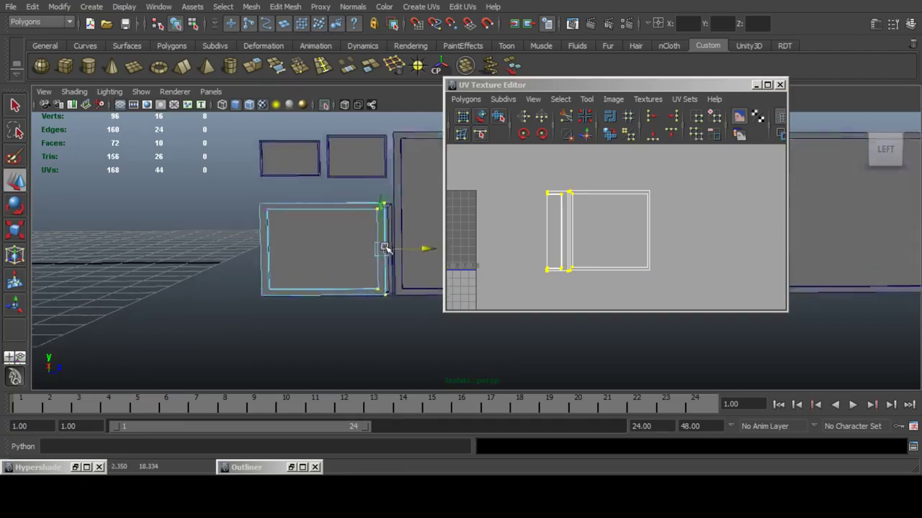
scroll(385, 250, up, 6)
alt+middle_drag(137, 244, 237, 242)
drag(359, 249, 376, 252)
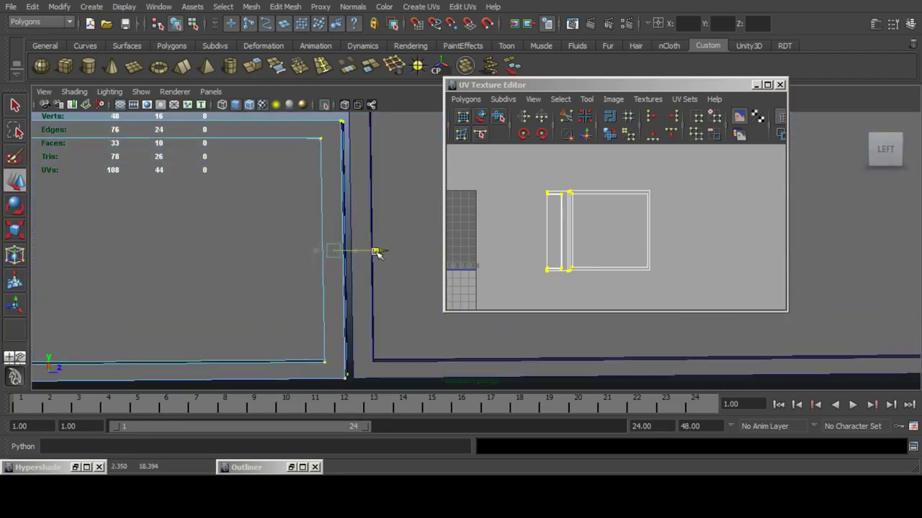
scroll(360, 232, down, 6)
Delete the old lower-left small board, keeping the UV-mapped replacement.
alt+drag(300, 272, 178, 225)
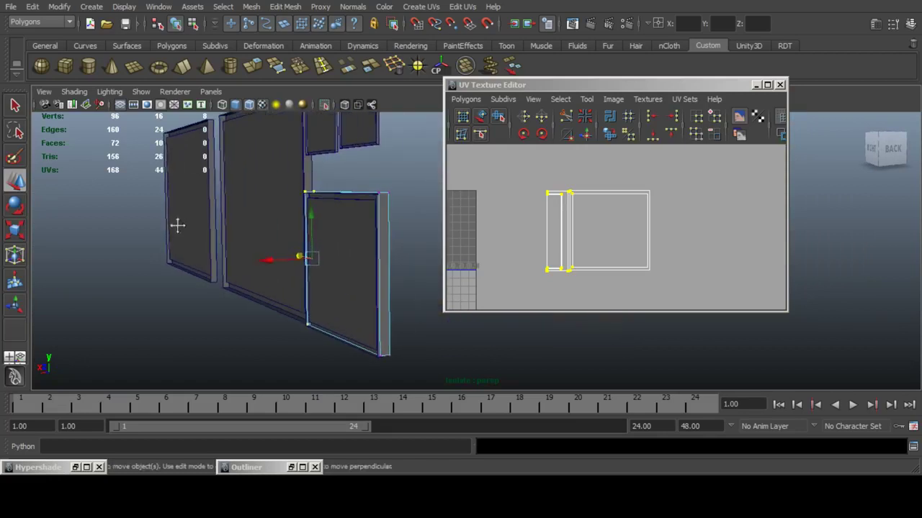
click(357, 221)
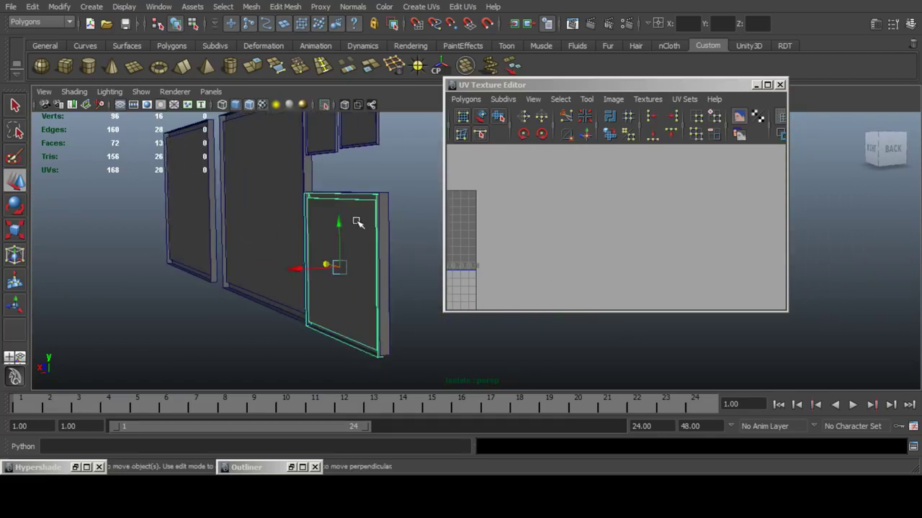
key(Delete)
Separate the new lower-left board's front UV shell and place it to the right of the large board's front shell.
click(385, 236)
right_drag(628, 204, 663, 206)
drag(670, 183, 631, 221)
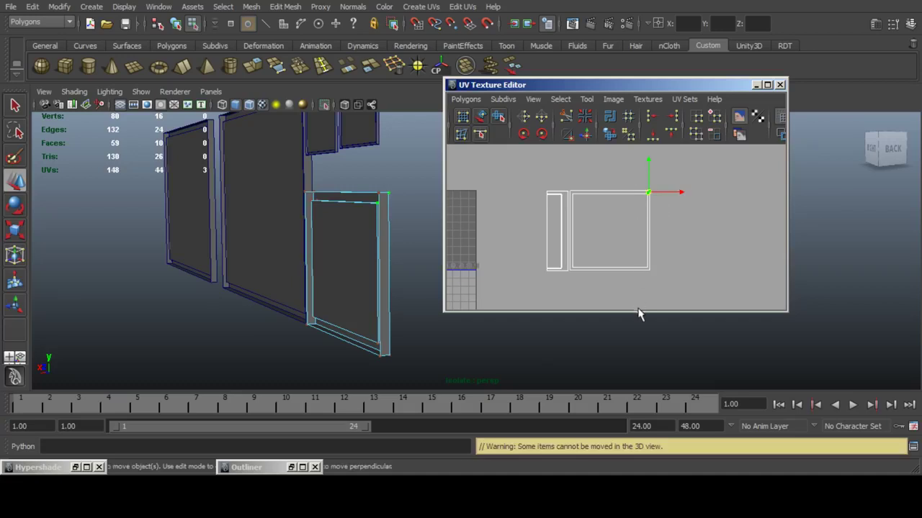
ctrl+right_drag(639, 308, 712, 340)
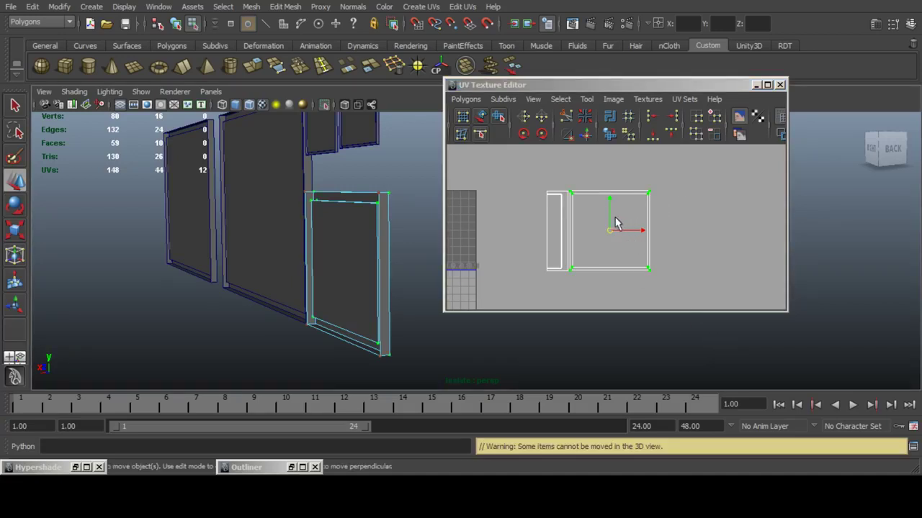
drag(615, 223, 609, 137)
shift+click(290, 181)
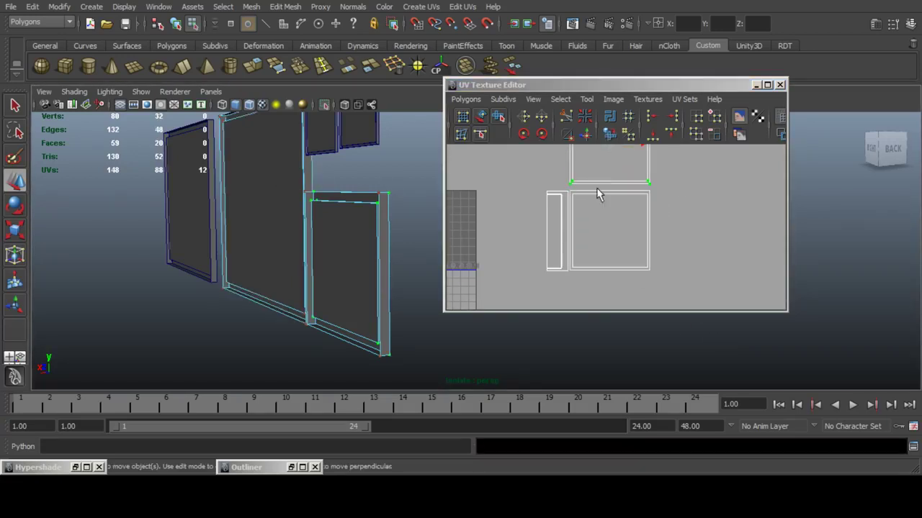
scroll(600, 194, down, 2)
alt+middle_drag(616, 185, 607, 227)
drag(599, 216, 659, 272)
key(a)
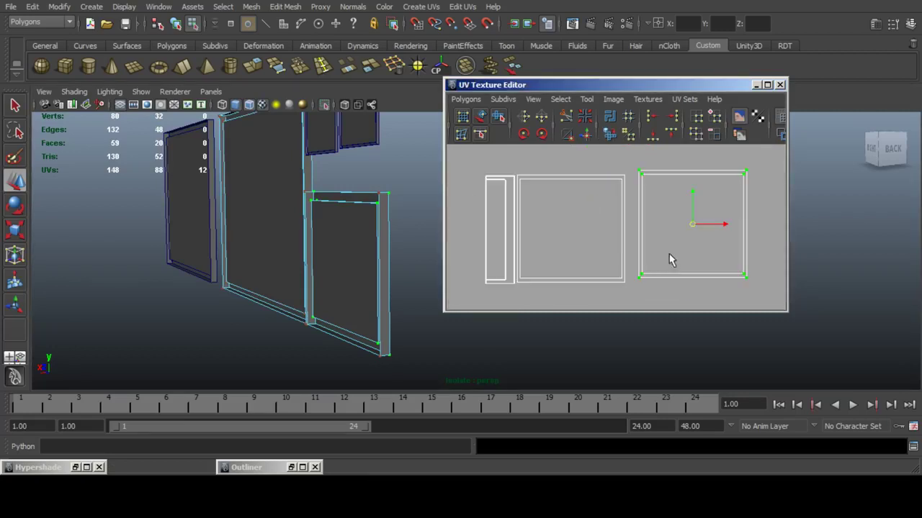
scroll(670, 260, up, 2)
drag(717, 228, 704, 232)
Duplicate the new lower-left board, scale the copy down and place it over the upper-left small board.
alt+drag(299, 209, 304, 263)
key(F8)
click(292, 277)
key(ctrl+d)
key(f)
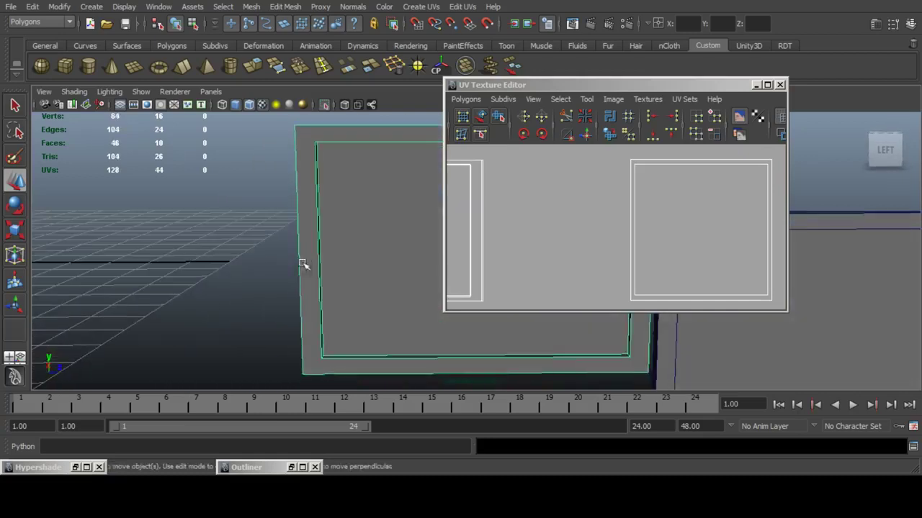
alt+middle_drag(328, 229, 228, 211)
click(14, 231)
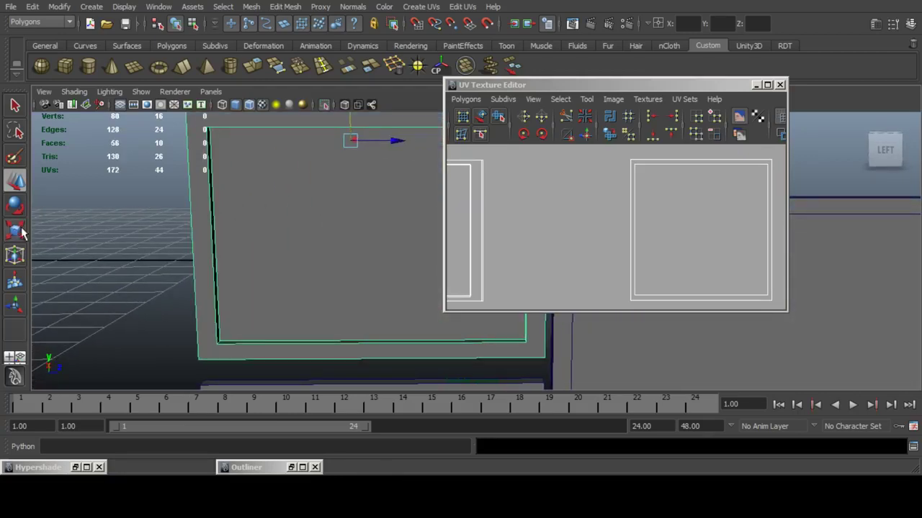
scroll(360, 189, down, 6)
scroll(322, 184, down, 2)
drag(322, 183, 259, 188)
click(14, 180)
drag(432, 176, 376, 172)
drag(333, 128, 326, 190)
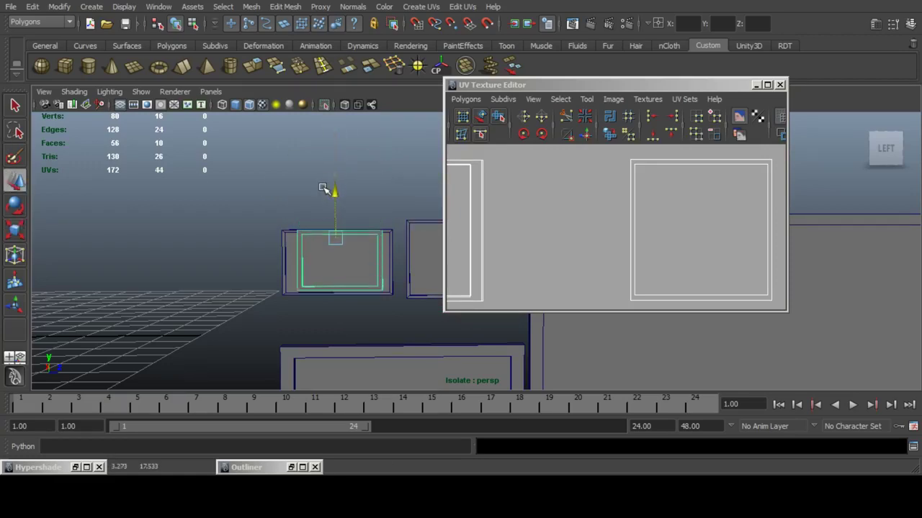
Scale the copy's height and width and reposition it to fit the upper-left small board.
scroll(334, 237, up, 5)
alt+drag(254, 229, 252, 221)
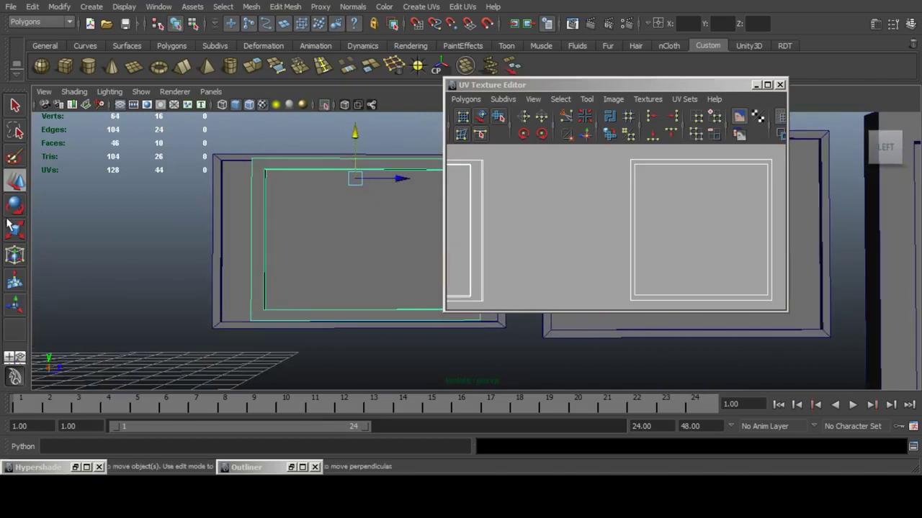
click(15, 229)
scroll(226, 144, down, 3)
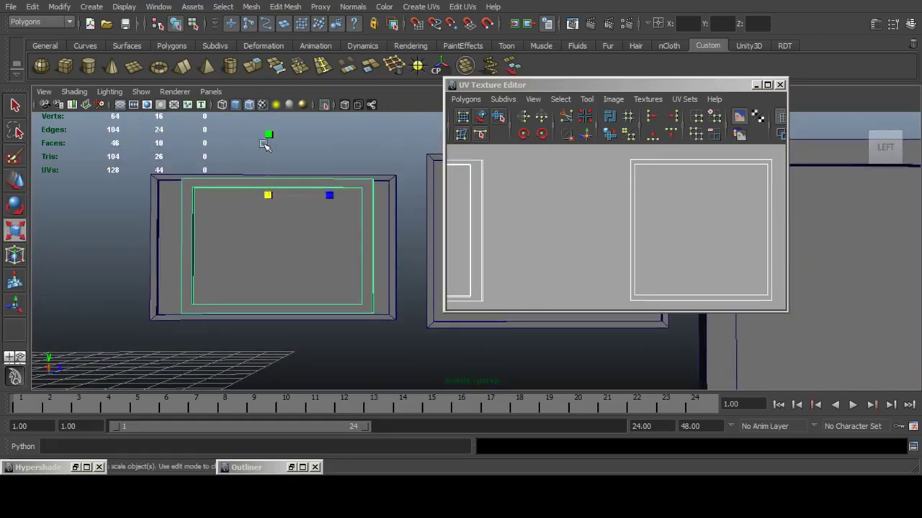
mouse_move(265, 145)
mouse_down()
mouse_move(268, 127)
mouse_move(268, 145)
mouse_up()
key(w)
key(r)
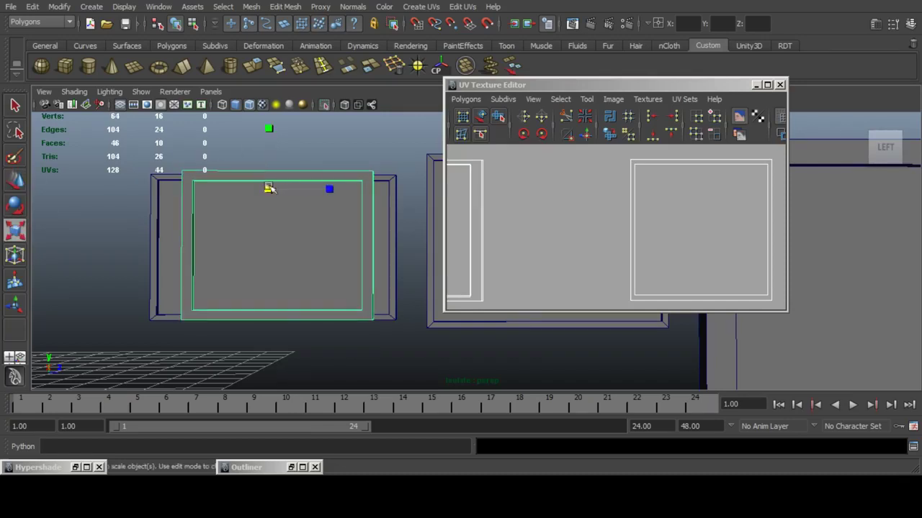
drag(330, 192, 301, 236)
key(w)
click(14, 228)
key(w)
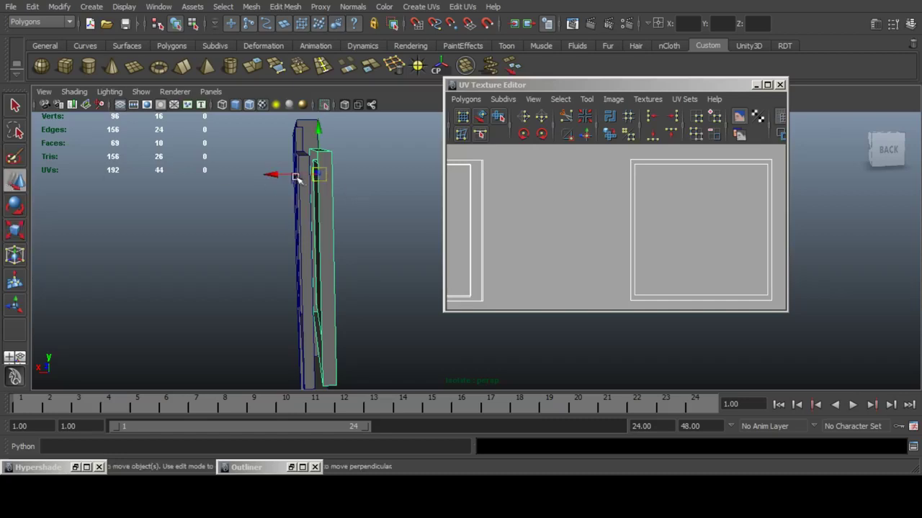
Shift the copy in depth into line with the other boards and delete the old upper-left small board.
drag(274, 175, 257, 175)
alt+drag(312, 181, 392, 220)
alt+middle_drag(393, 219, 272, 200)
click(382, 242)
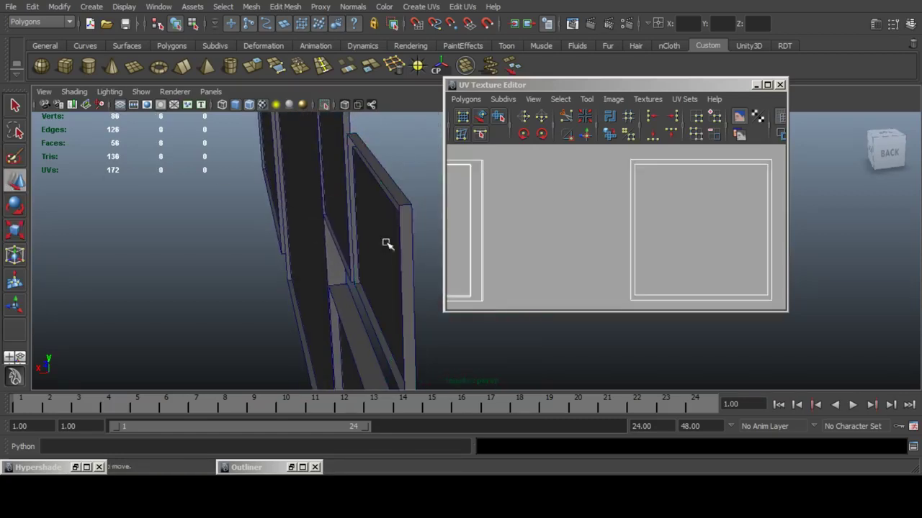
Select the new upper-left board's front UV shell and move it to the right, away from its side strips.
alt+drag(387, 244, 239, 218)
scroll(628, 240, down, 5)
alt+middle_drag(628, 240, 571, 216)
right_drag(571, 216, 605, 217)
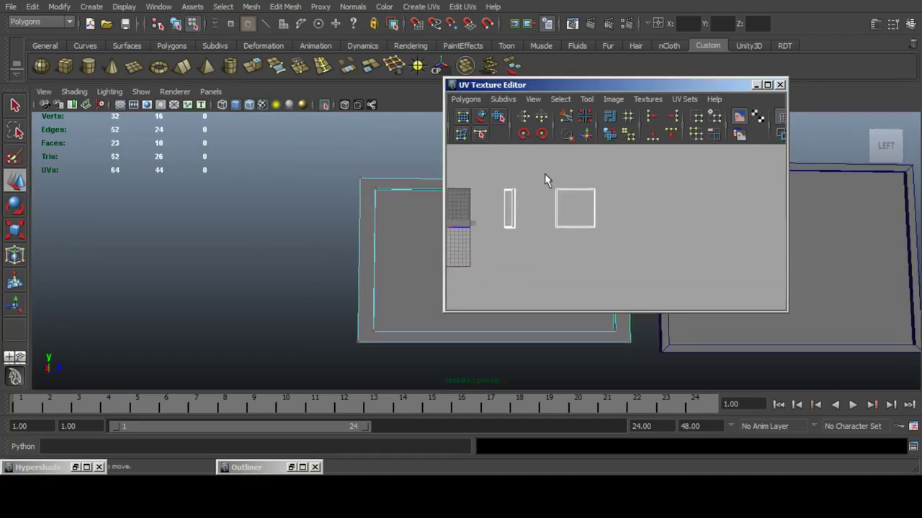
drag(545, 174, 640, 249)
drag(605, 209, 661, 210)
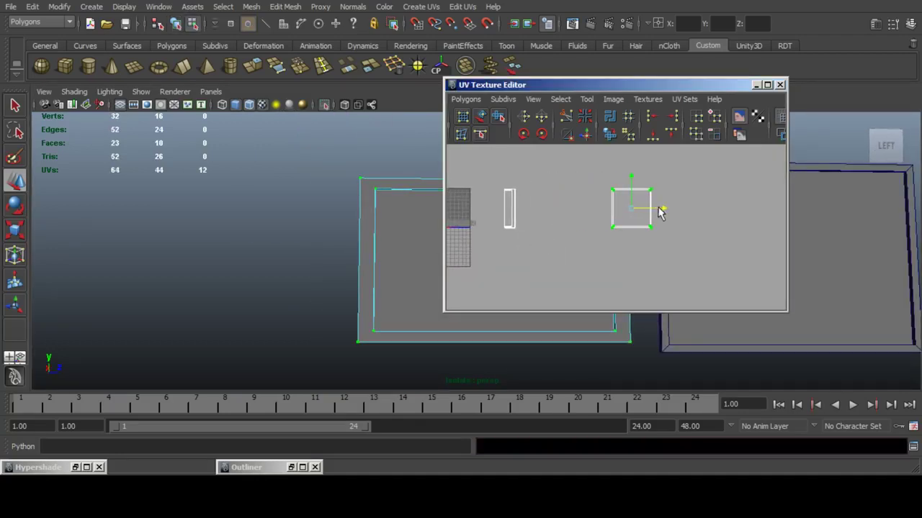
Display the lower-left and large boards' UVs alongside and adjust the upper-left board's front shell horizontally beside theirs.
scroll(301, 221, down, 3)
alt+middle_drag(295, 224, 141, 214)
shift+click(332, 340)
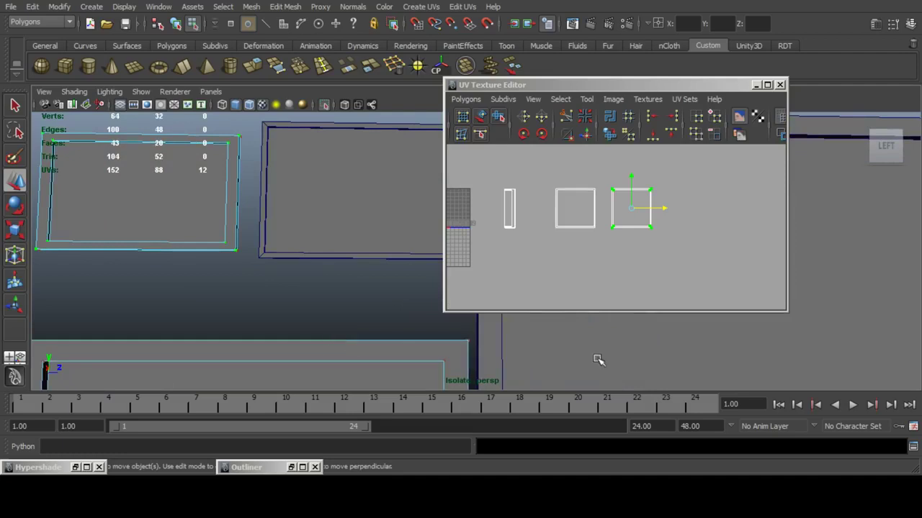
shift+click(597, 357)
scroll(640, 223, up, 5)
alt+middle_drag(640, 203, 650, 264)
drag(700, 228, 652, 225)
Duplicate the new upper-left board and move the copy sideways over the upper-right small board.
scroll(282, 227, down, 4)
alt+middle_drag(389, 256, 282, 272)
click(281, 272)
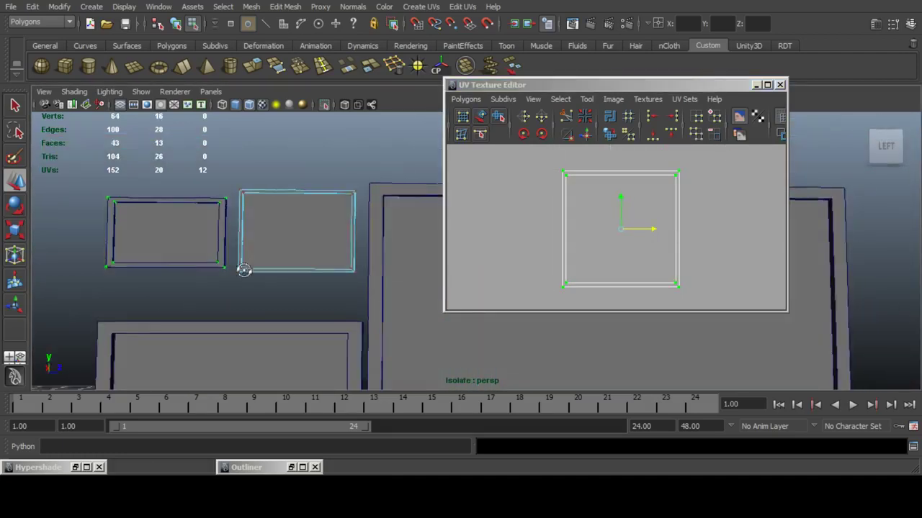
alt+drag(242, 269, 237, 276)
key(F8)
click(216, 245)
key(ctrl+d)
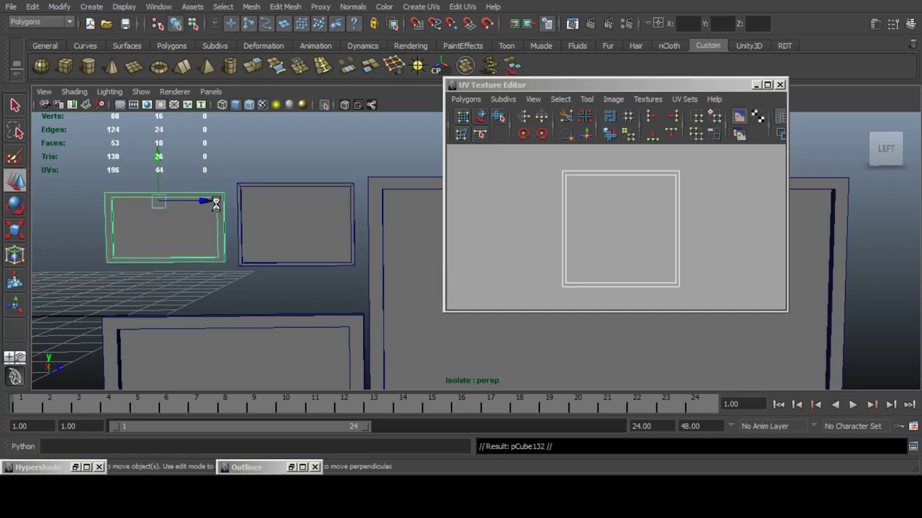
drag(208, 201, 334, 202)
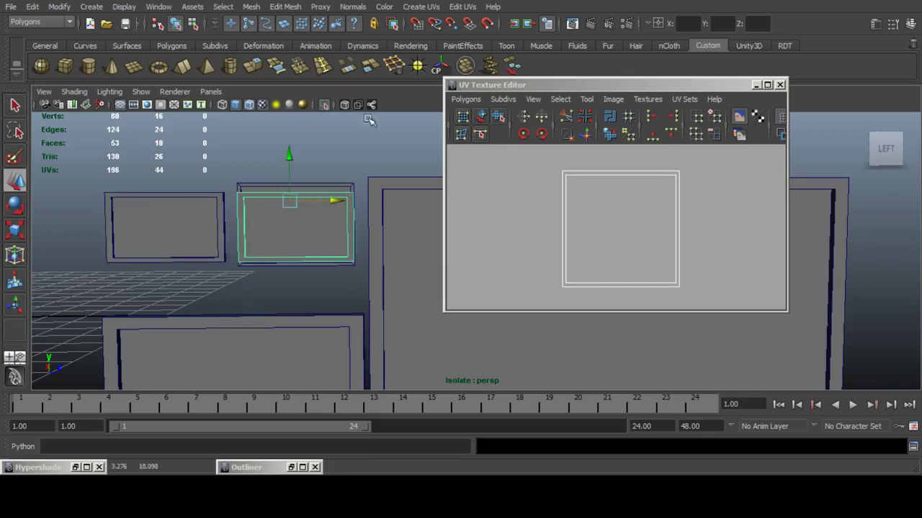
Center the copy's pivot, then raise it and scale its height to fit the upper-right small board.
click(437, 68)
key(f)
alt+middle_drag(371, 215, 270, 209)
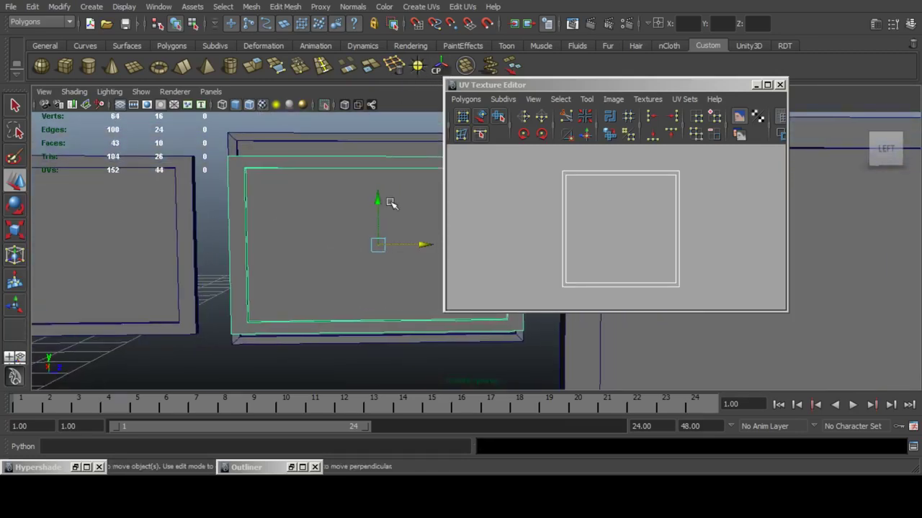
drag(379, 203, 379, 197)
click(12, 232)
scroll(389, 229, down, 1)
alt+middle_drag(393, 231, 259, 207)
drag(260, 155, 262, 142)
mouse_move(323, 215)
alt+mouse_down()
mouse_move(221, 220)
mouse_move(267, 208)
mouse_move(329, 229)
mouse_move(325, 218)
alt+mouse_up()
Delete the old upper-right small board behind the fitted copy.
click(331, 200)
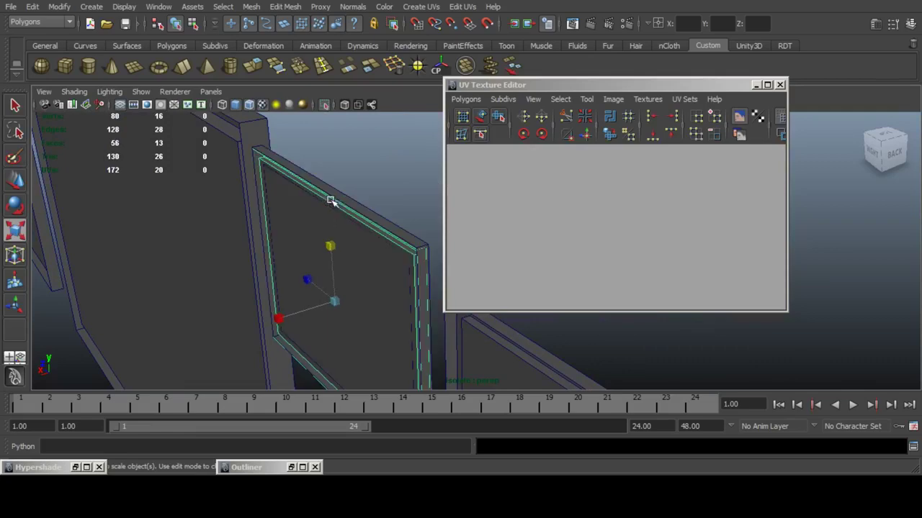
key(Delete)
scroll(341, 207, down, 3)
alt+drag(394, 235, 204, 211)
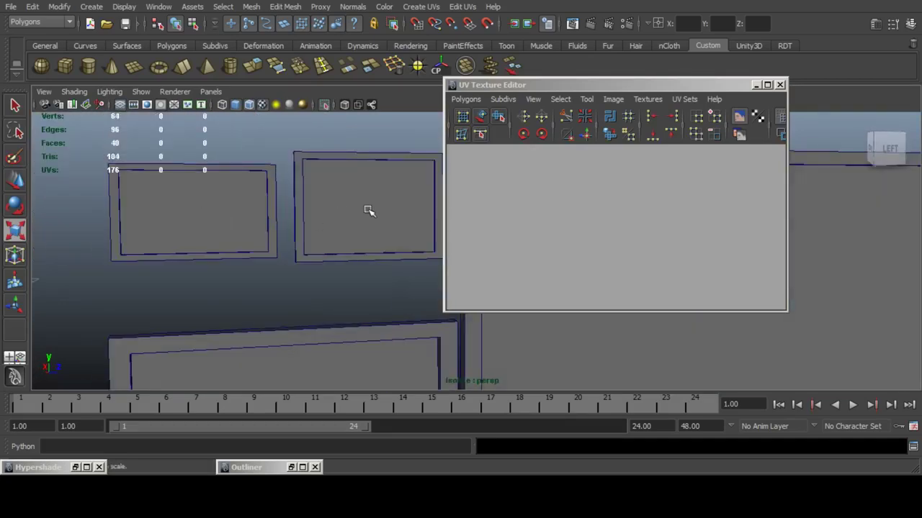
Move the new upper-right board's front UV shell to the right, just beside the upper-left board's front shell.
click(369, 210)
scroll(614, 242, down, 5)
right_drag(604, 252, 641, 252)
drag(581, 192, 690, 292)
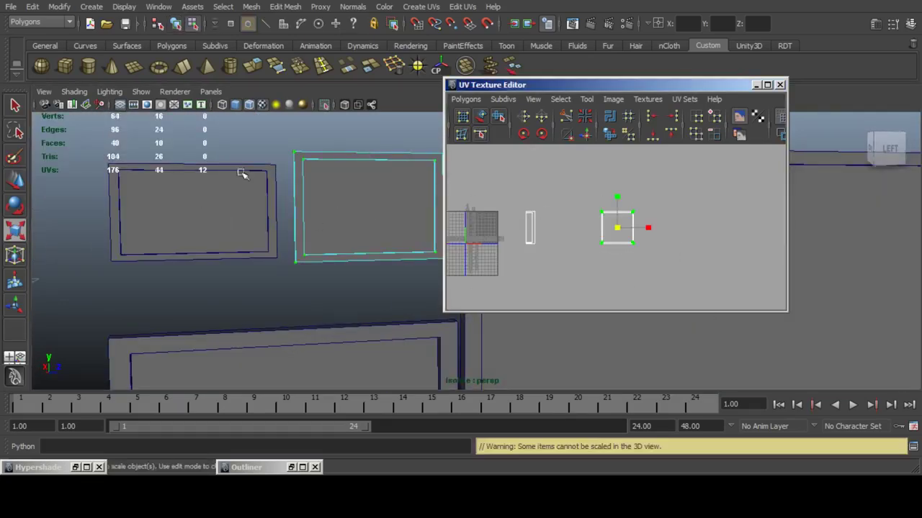
click(15, 180)
right_drag(236, 189, 282, 192)
drag(641, 228, 684, 228)
scroll(681, 229, up, 2)
drag(746, 231, 743, 231)
click(257, 134)
Duplicate the large board and move the copy sideways over the second large board.
scroll(387, 211, down, 5)
alt+drag(388, 211, 307, 237)
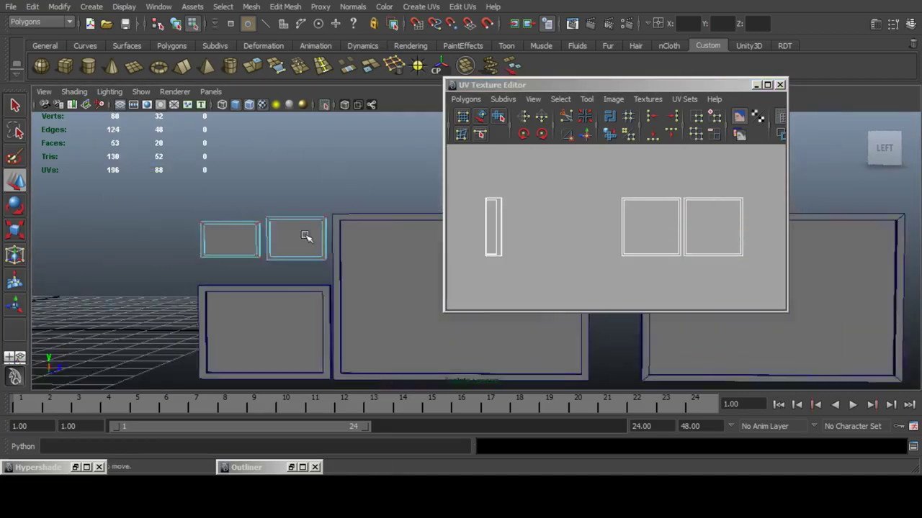
alt+middle_drag(356, 261, 313, 252)
right_drag(312, 252, 360, 251)
scroll(360, 251, down, 1)
alt+middle_drag(360, 251, 322, 242)
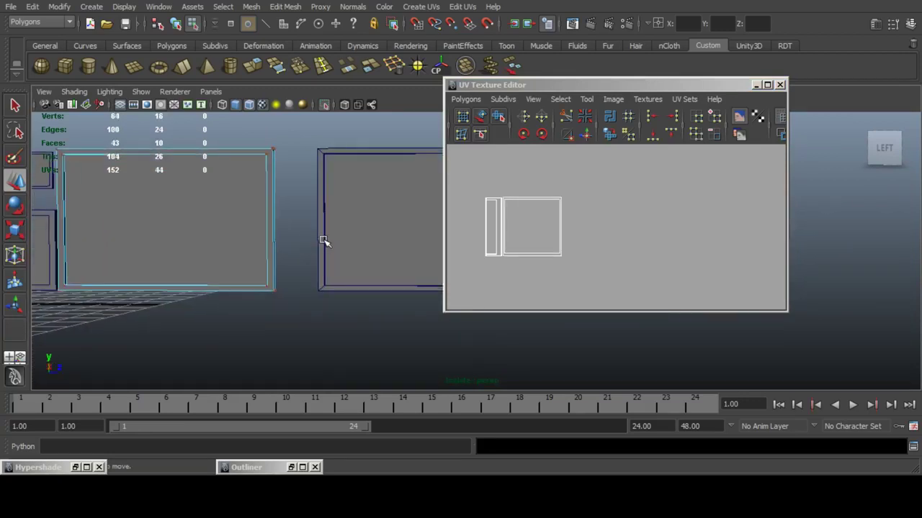
key(F8)
alt+drag(267, 225, 272, 251)
alt+middle_drag(272, 250, 170, 233)
key(ctrl+d)
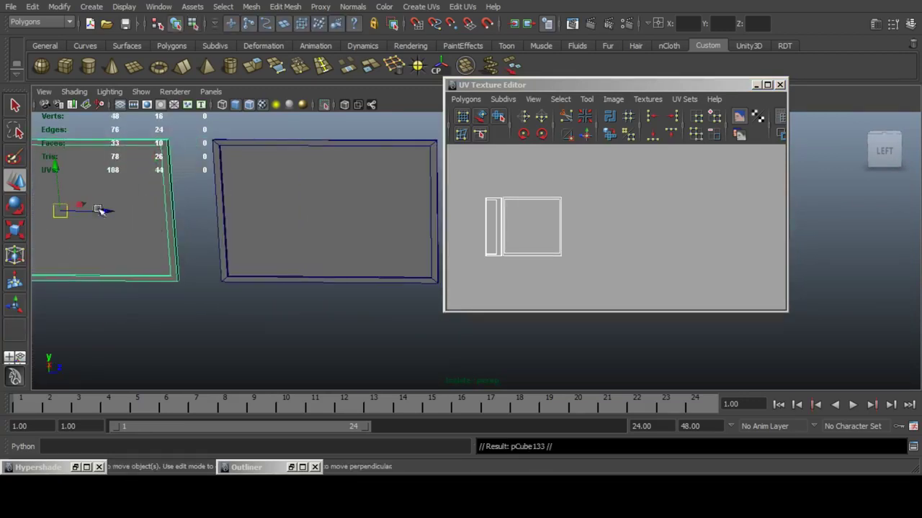
drag(101, 210, 337, 193)
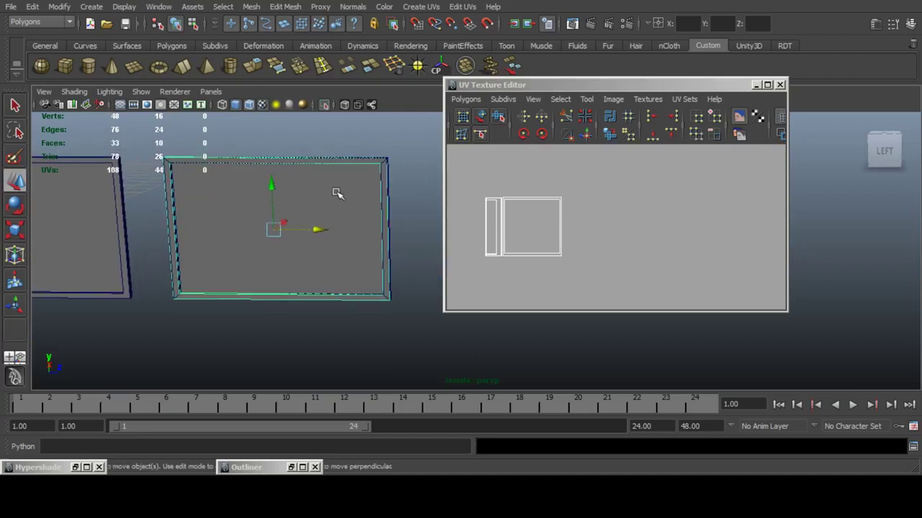
Delete the old second large board and move its replacement's front UV shell to the right, away from the side strips.
click(387, 174)
key(Delete)
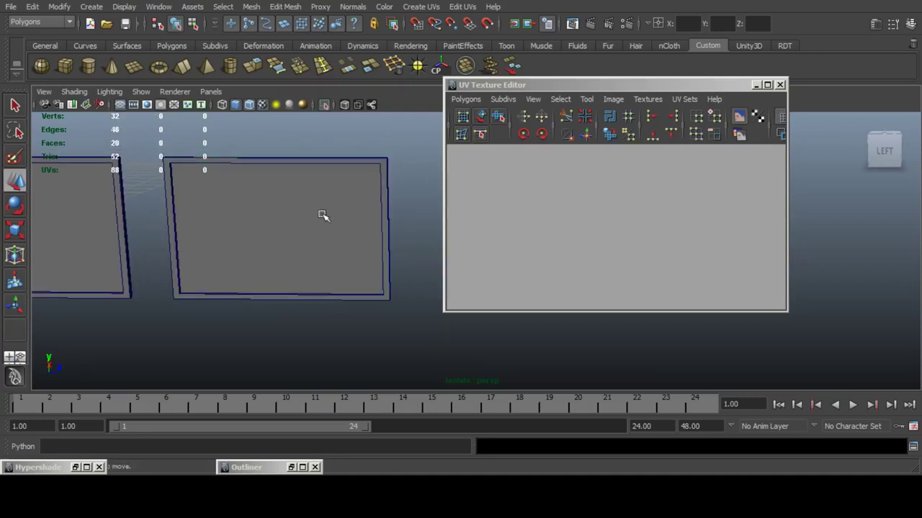
click(321, 213)
right_drag(568, 212, 608, 210)
drag(586, 179, 553, 267)
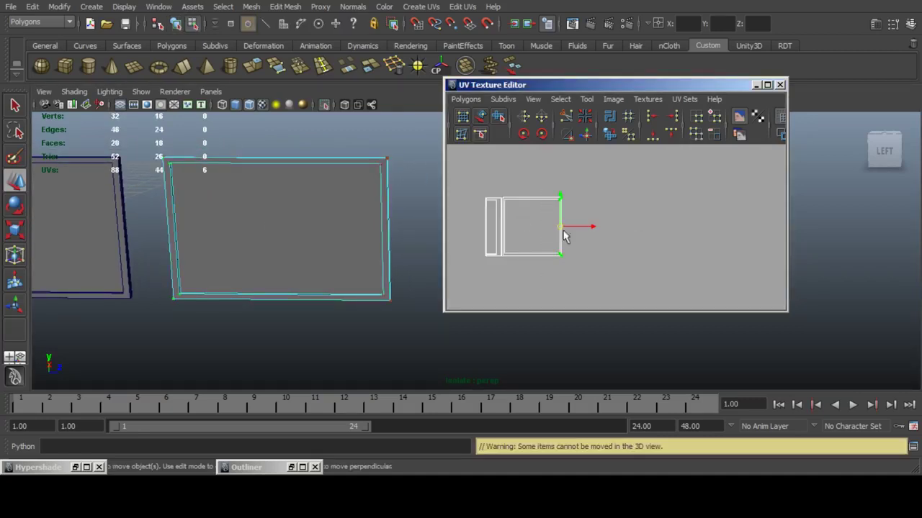
ctrl+right_drag(643, 319, 648, 342)
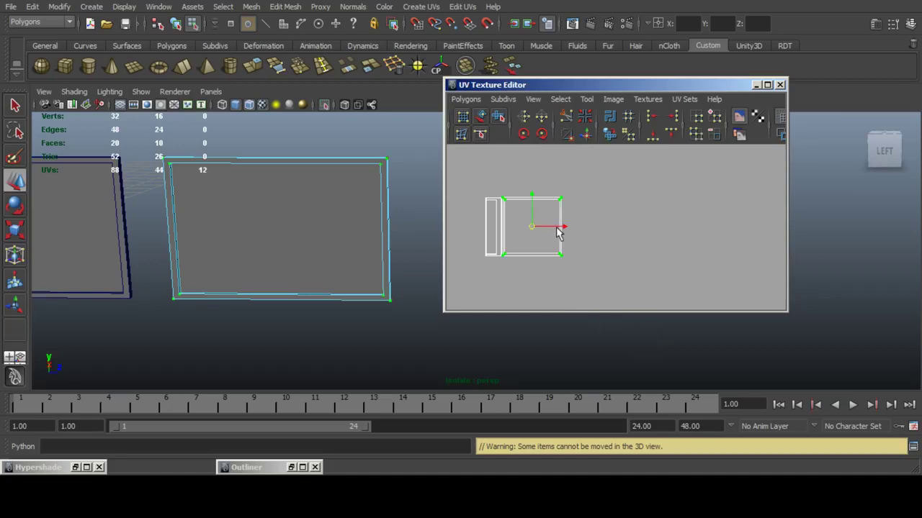
drag(558, 229, 762, 243)
Display all five boards' UVs together and place the second large board's front shell at the end of the row.
scroll(200, 214, down, 4)
alt+middle_drag(199, 214, 320, 223)
scroll(332, 233, down, 2)
right_drag(331, 233, 360, 232)
right_drag(272, 204, 295, 204)
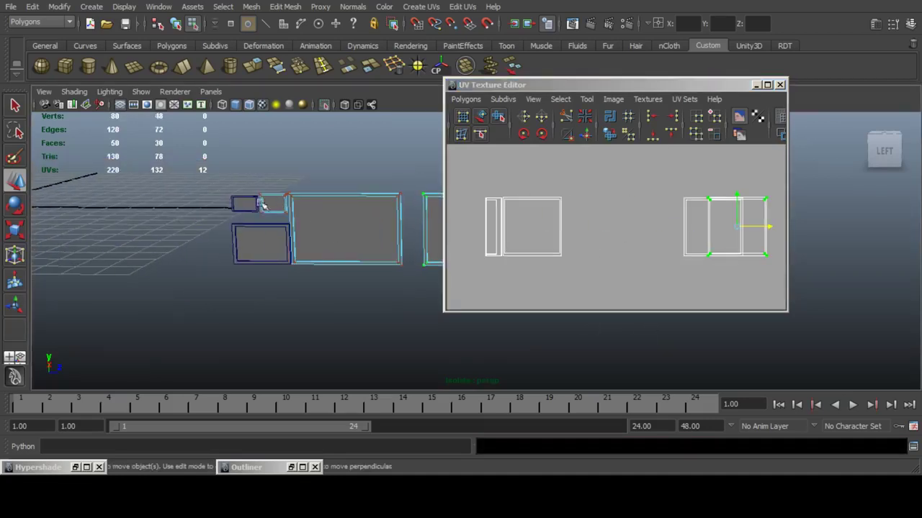
right_drag(231, 206, 252, 241)
alt+middle_drag(637, 214, 576, 210)
alt+right_drag(624, 224, 704, 239)
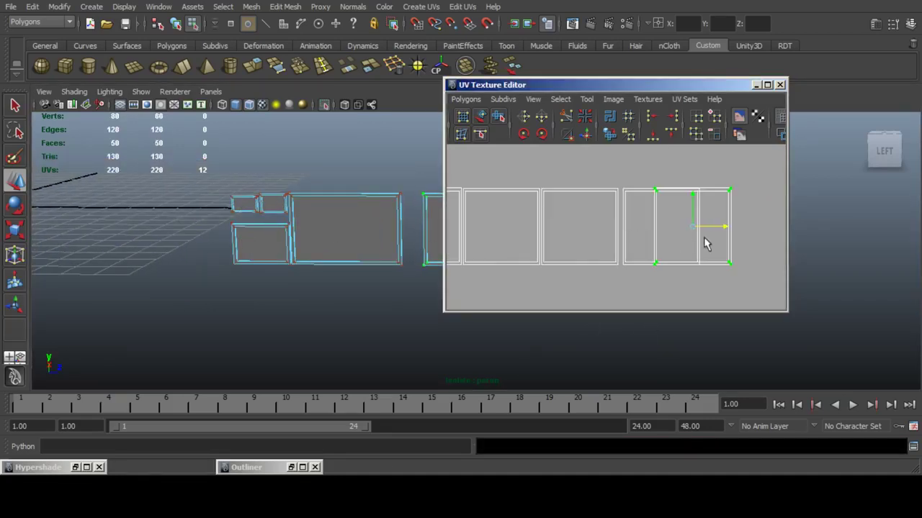
drag(714, 228, 767, 229)
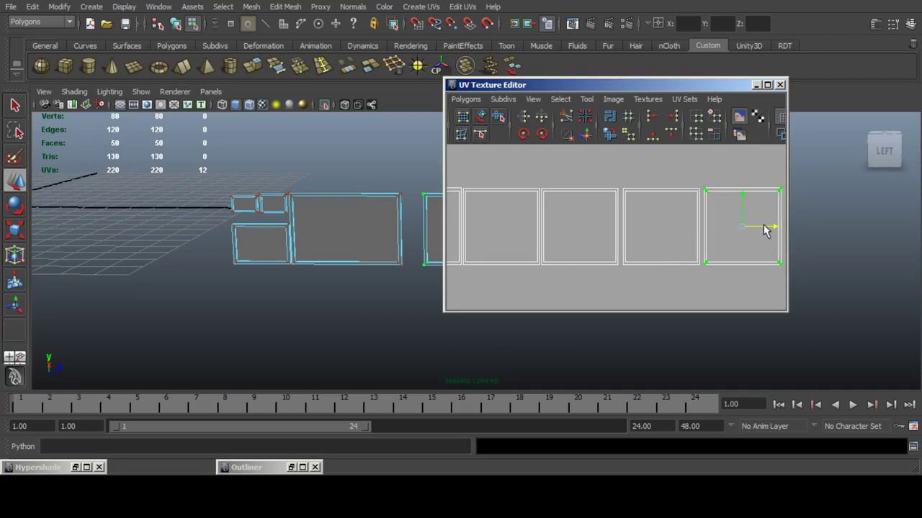
scroll(619, 234, down, 3)
key(F8)
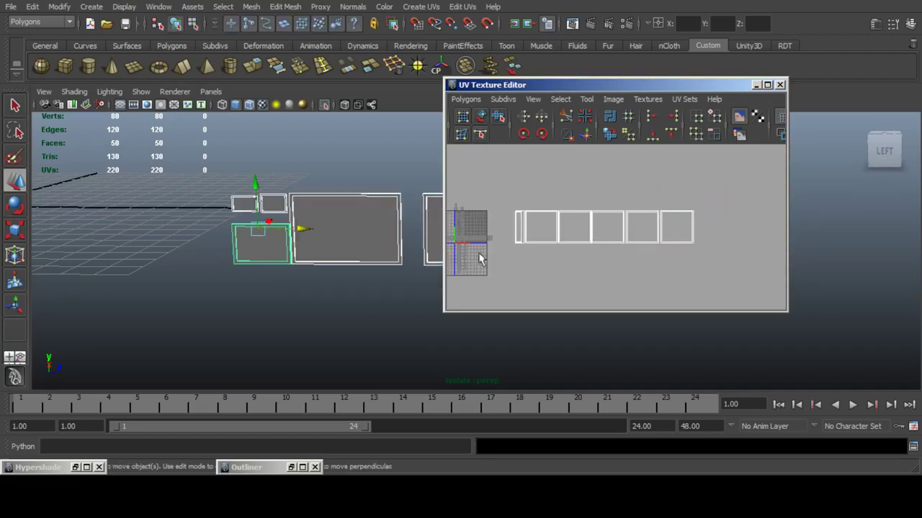
Switch to the browser to check the Facebook live stream and return to Maya.
click(137, 491)
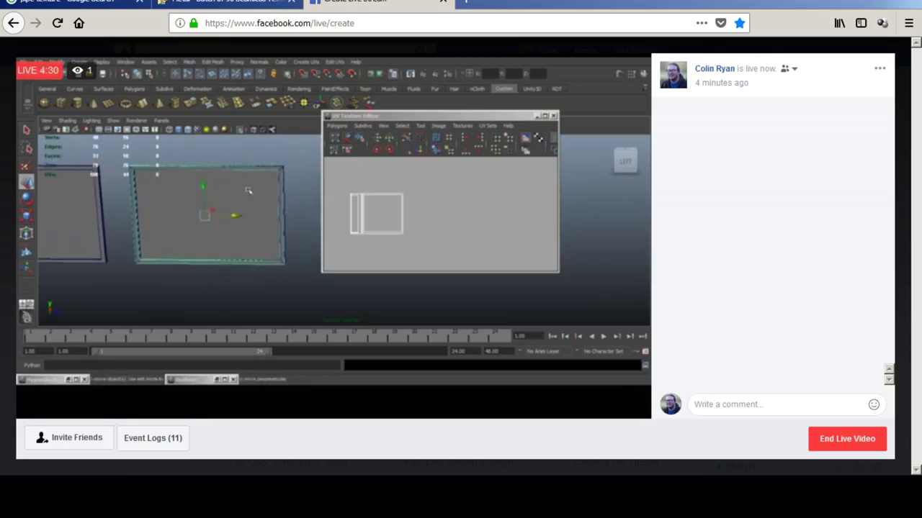
key(alt+Tab)
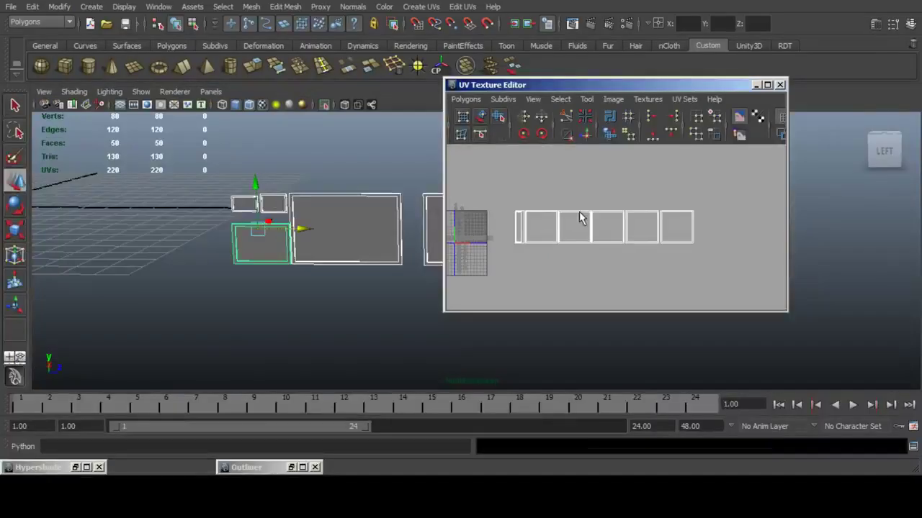
Select the side strips and first three front UV shells of the boards and move them onto the 0-1 UV square.
alt+middle_drag(375, 213, 223, 201)
scroll(547, 226, up, 5)
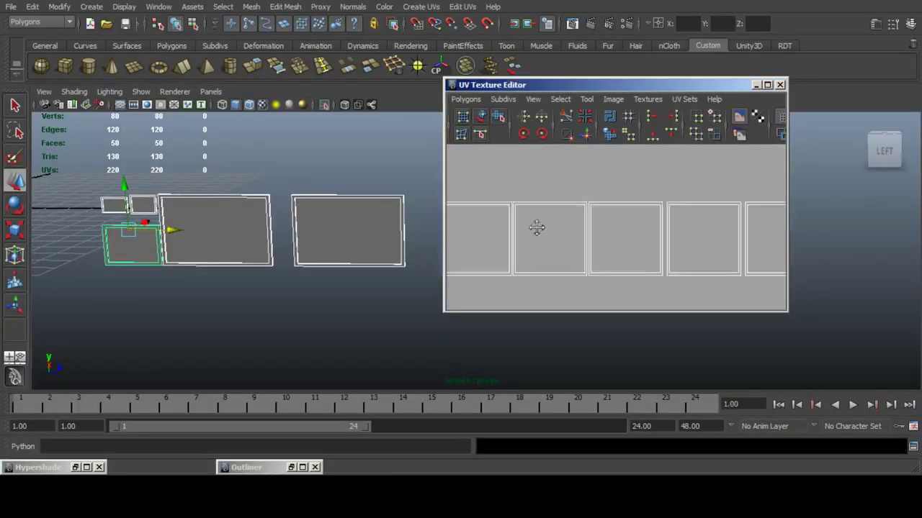
key(F12)
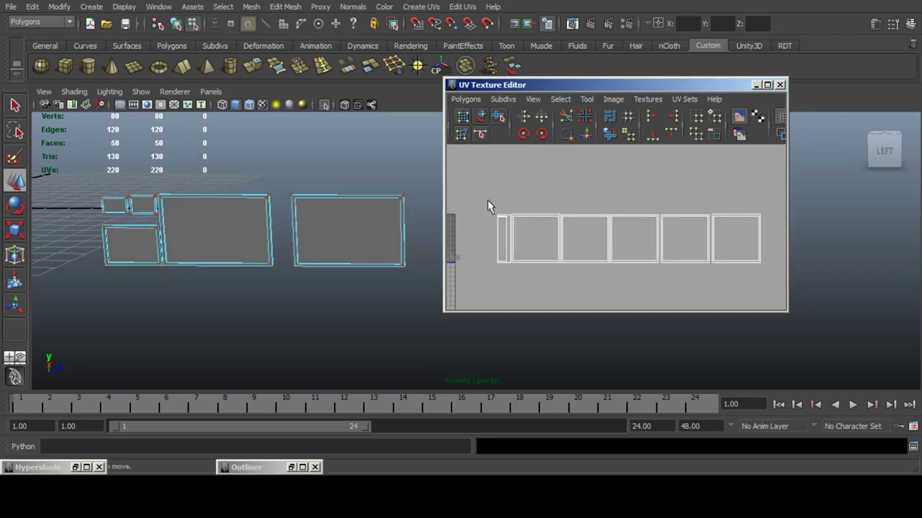
drag(473, 195, 660, 290)
alt+middle_drag(535, 210, 644, 211)
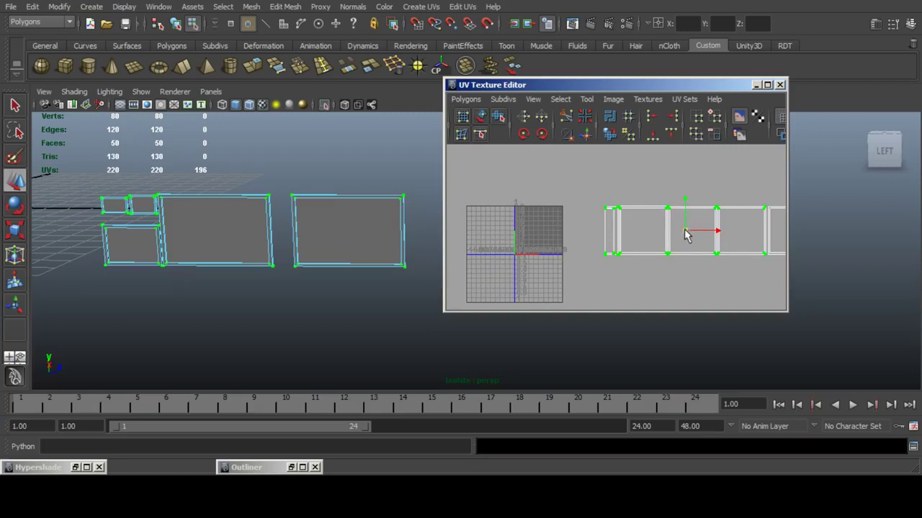
drag(685, 234, 539, 219)
Scale the selected strips and three front shells down uniformly to fit the width of the 0-1 UV square.
key(r)
scroll(604, 223, up, 3)
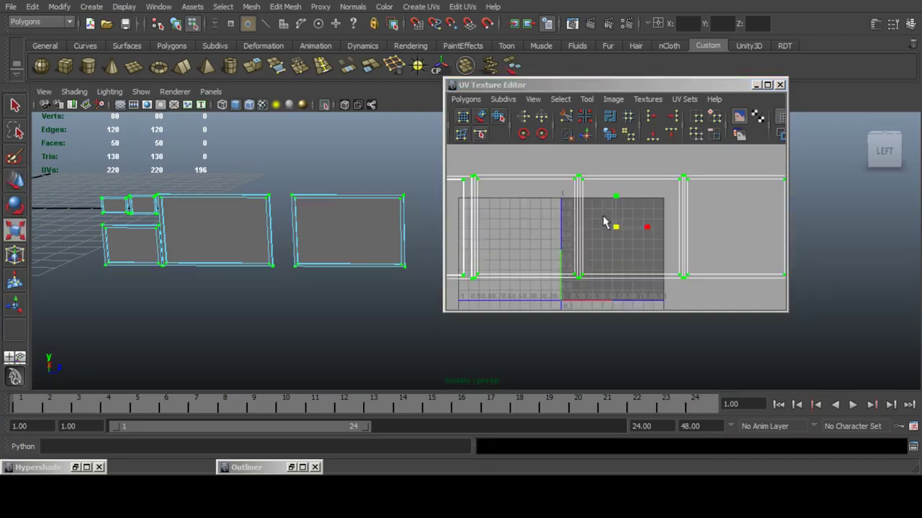
mouse_move(616, 229)
mouse_down()
mouse_move(593, 232)
mouse_move(616, 214)
mouse_move(611, 223)
mouse_up()
key(ctrl+z)
key(ctrl+z)
key(w)
scroll(603, 220, up, 3)
click(13, 230)
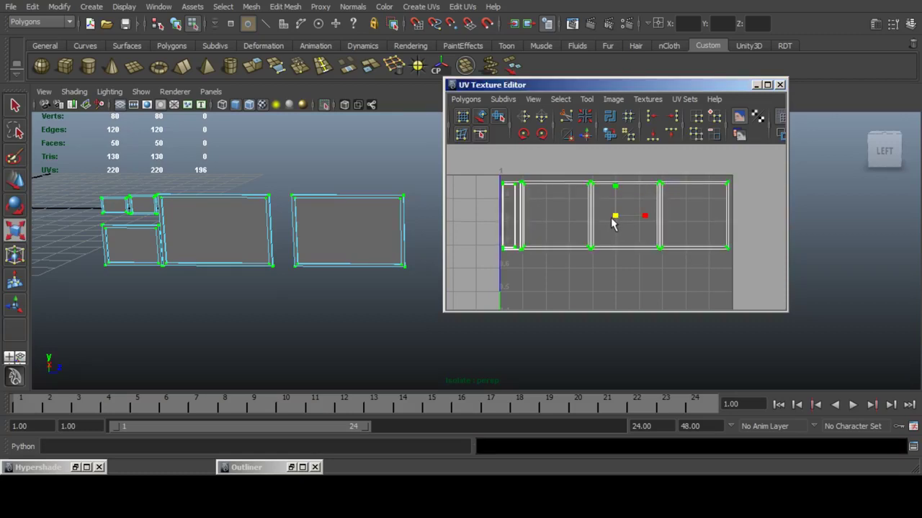
Move the scaled row of shells up against the top edge of the 0-1 UV square.
click(15, 180)
scroll(555, 247, up, 3)
scroll(611, 232, down, 1)
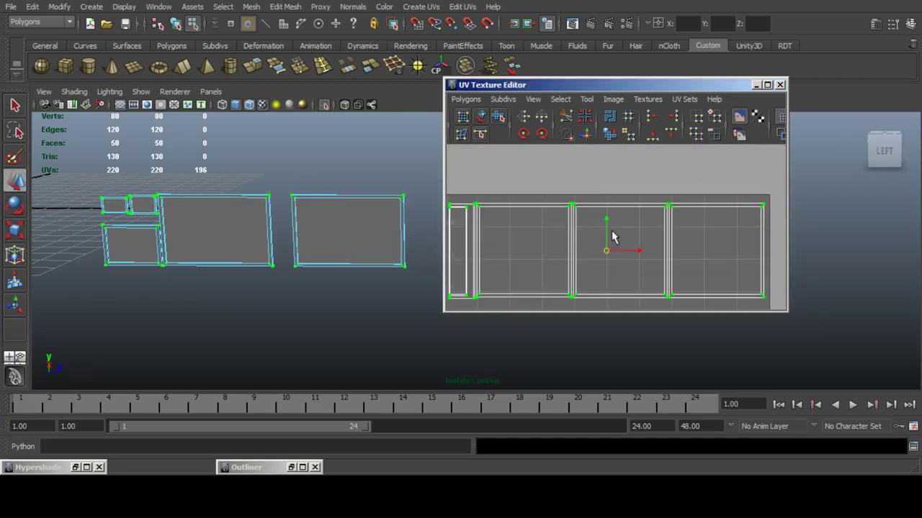
click(609, 179)
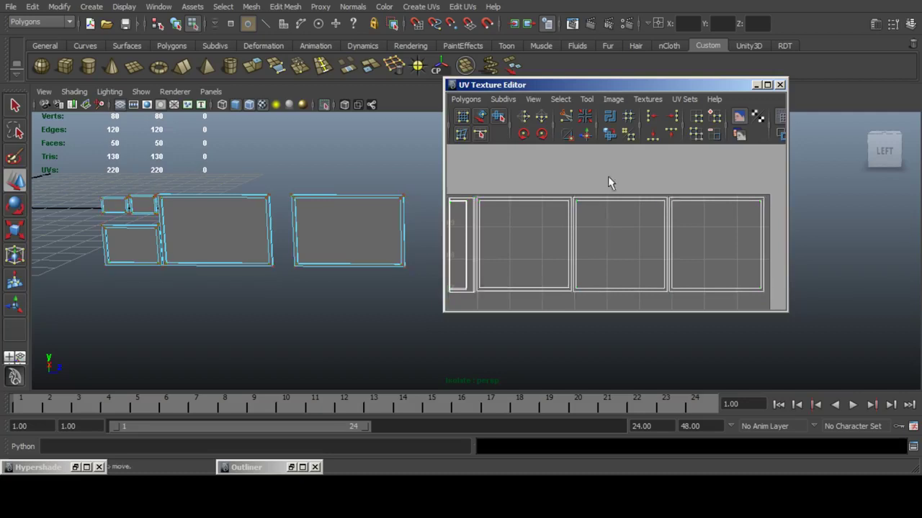
Move the two remaining front shells onto the UV square and scale them down to match the shells in the top row.
scroll(635, 206, down, 3)
alt+middle_drag(635, 201, 517, 202)
drag(589, 172, 815, 337)
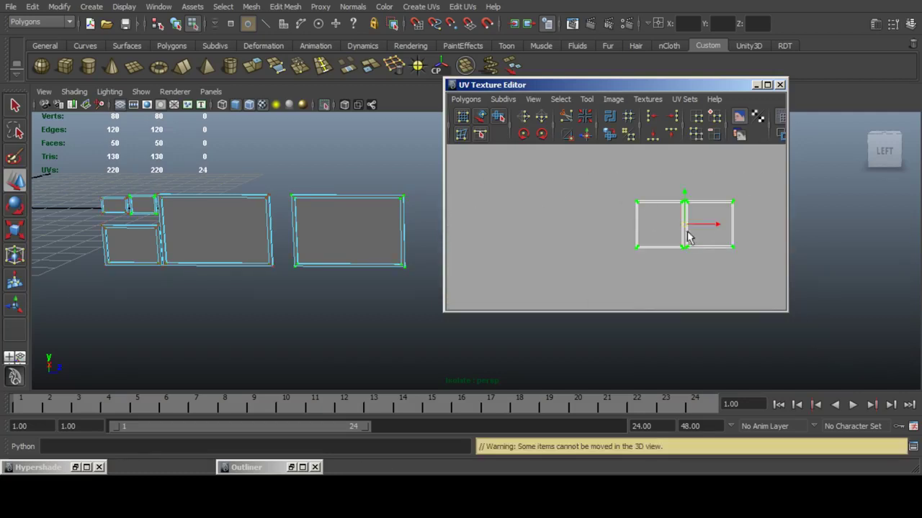
drag(684, 226, 655, 210)
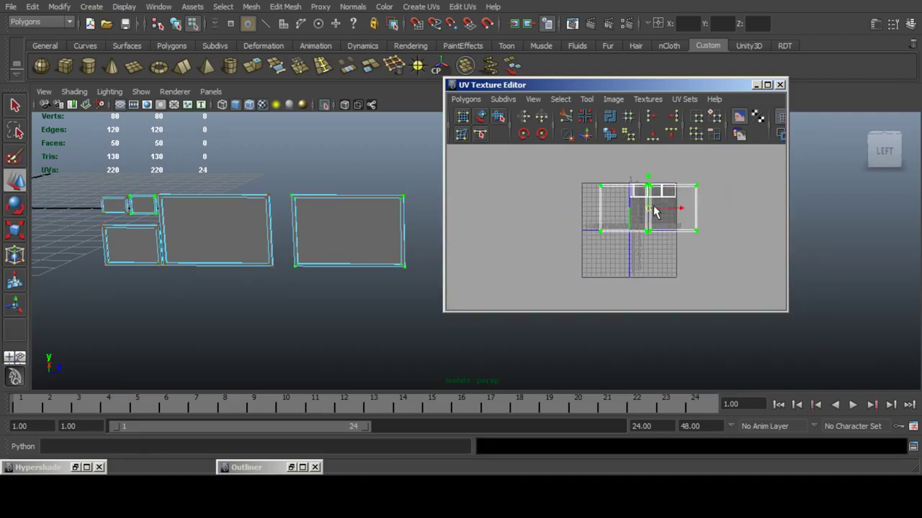
scroll(604, 223, up, 3)
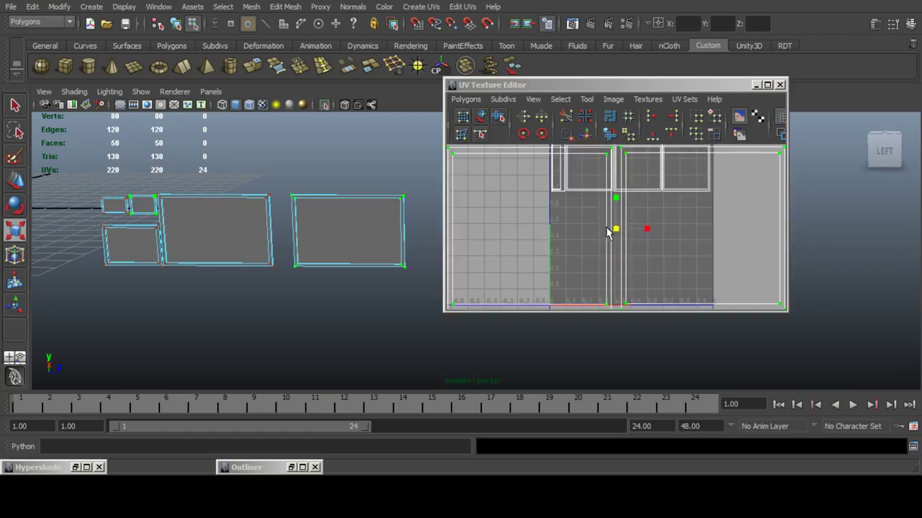
drag(612, 239, 589, 239)
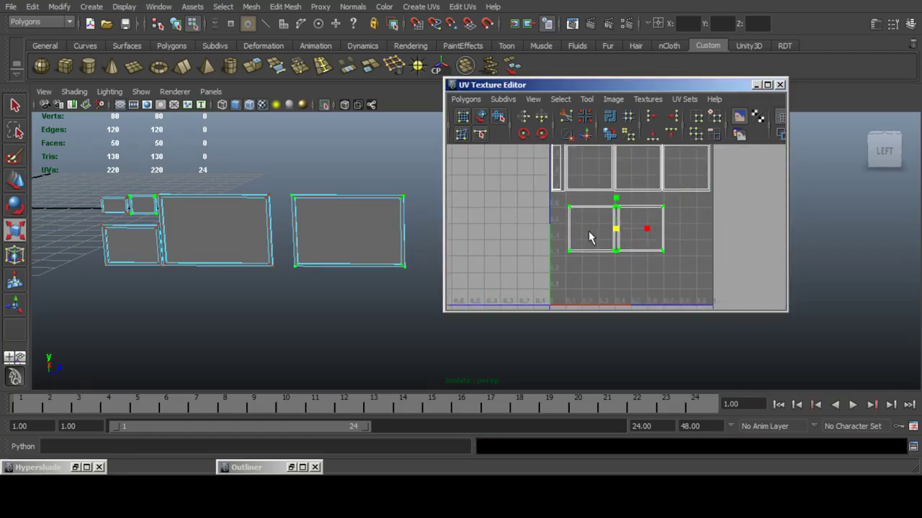
Place the two shells directly below the top row at the UV square's left edge and close the gap between them.
key(w)
key(f)
alt+middle_drag(631, 235, 644, 260)
drag(630, 259, 589, 232)
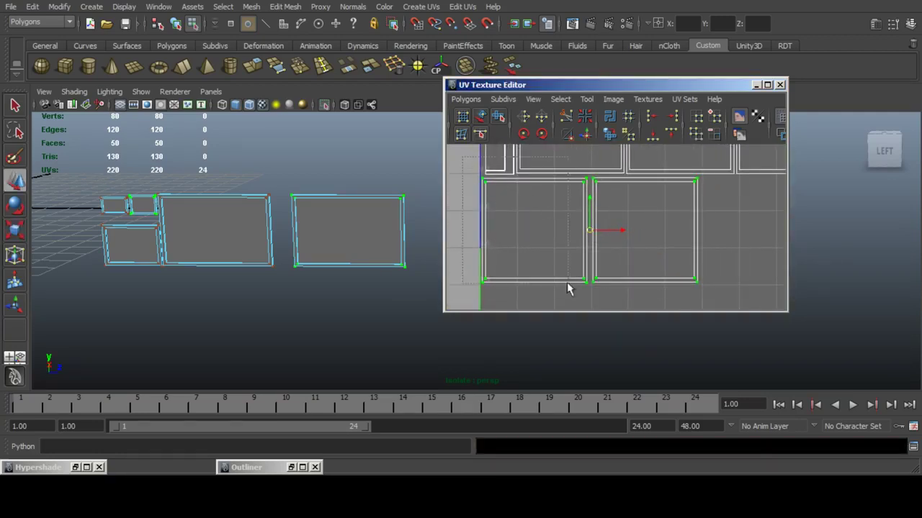
ctrl+drag(587, 306, 589, 307)
drag(665, 231, 661, 230)
click(706, 201)
scroll(707, 201, down, 5)
alt+middle_drag(678, 225, 673, 241)
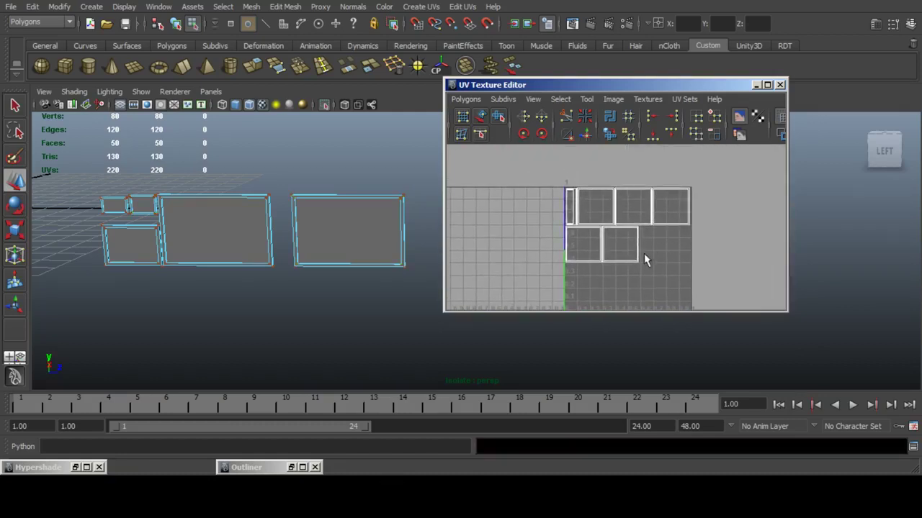
key(F8)
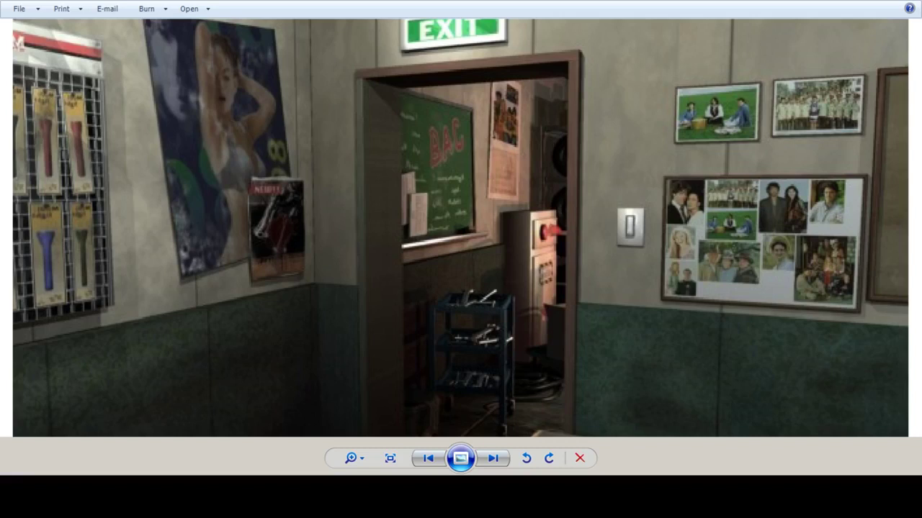
Browse the room reference pictures and examine the desk, cabinets and shelves in the overhead view close up.
key(Right)
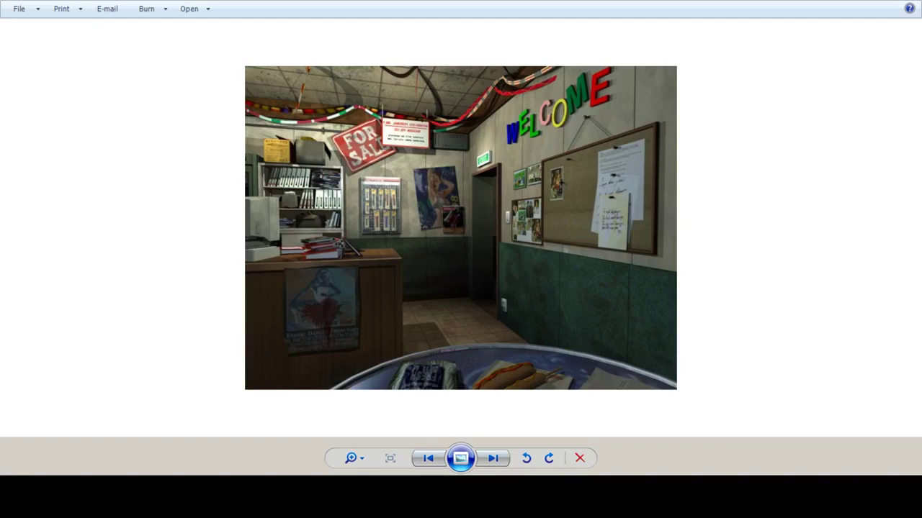
key(Right)
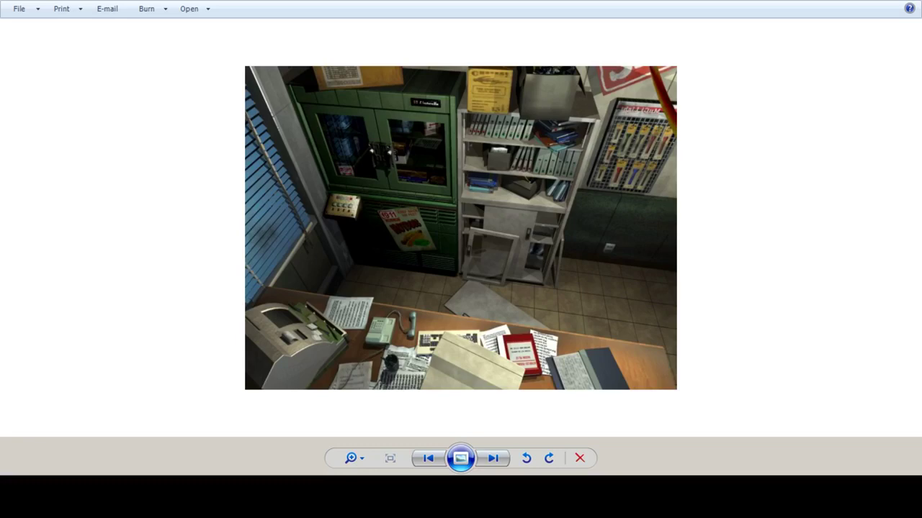
key(Right)
key(Left)
scroll(460, 228, up, 5)
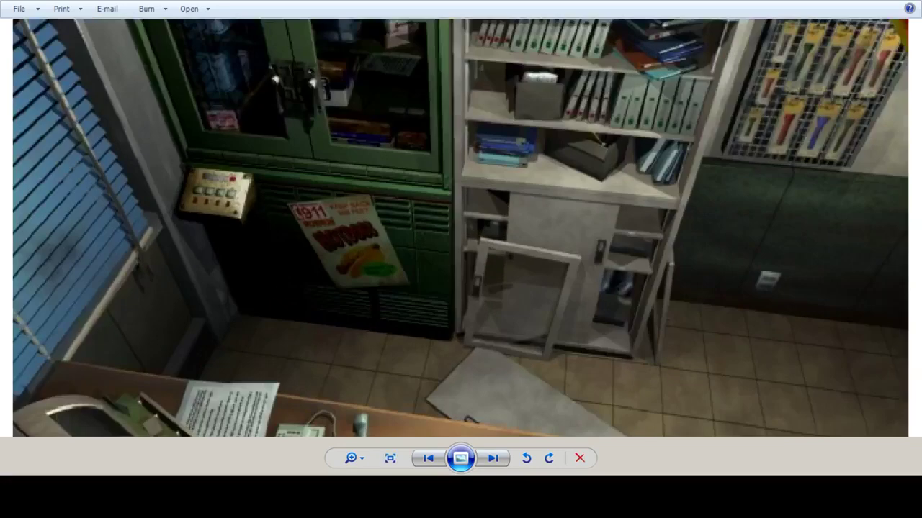
drag(460, 288, 461, 159)
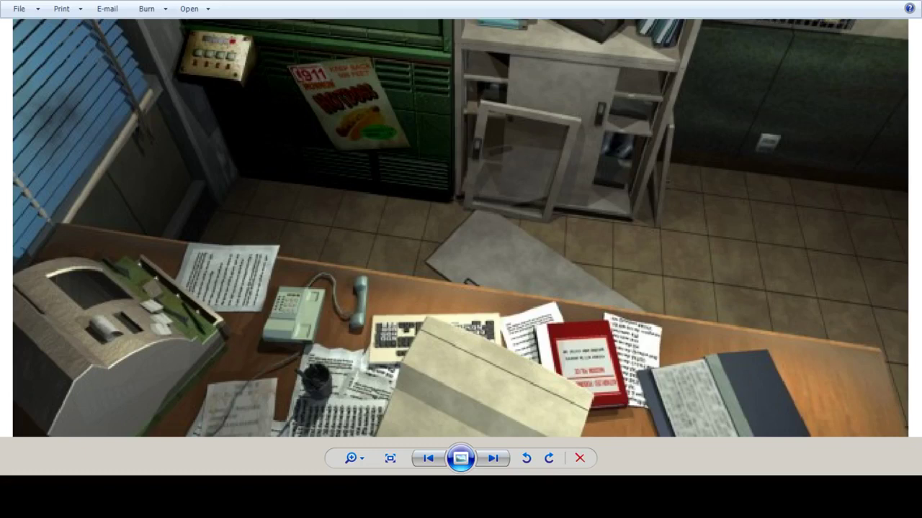
Leave the reference pictures at the garage view and switch back to the Maya scene.
key(Right)
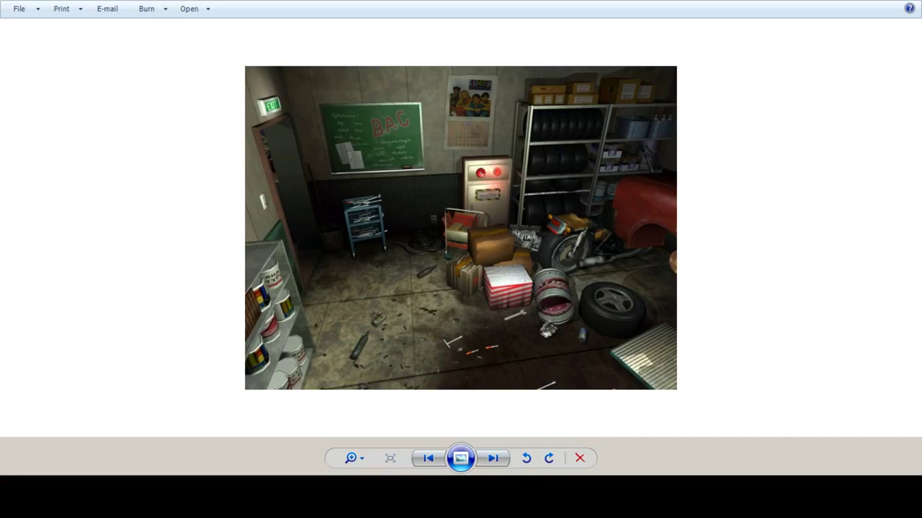
key(alt+Tab)
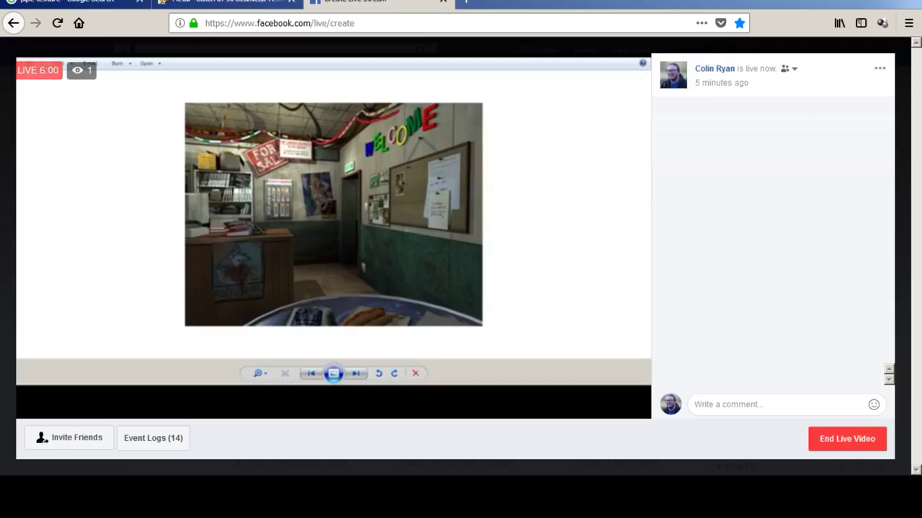
key(alt+Tab)
key(alt+Tab)
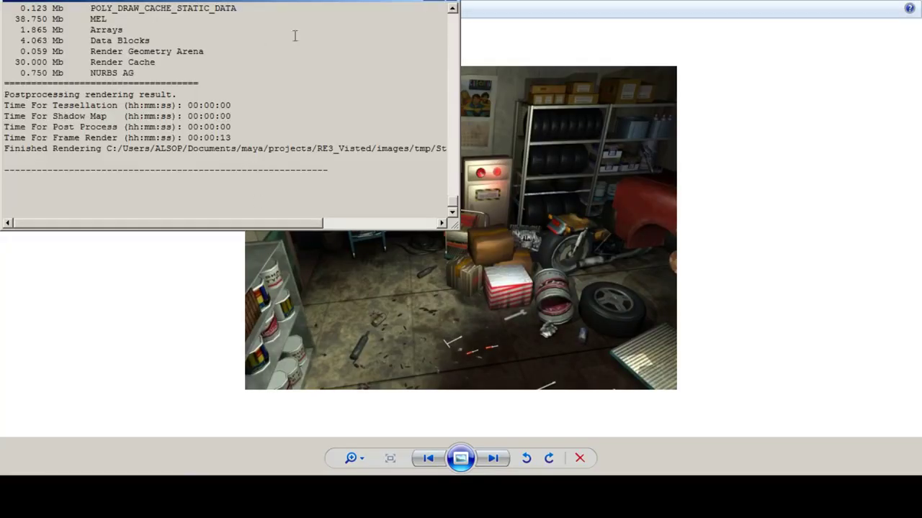
key(alt+Tab)
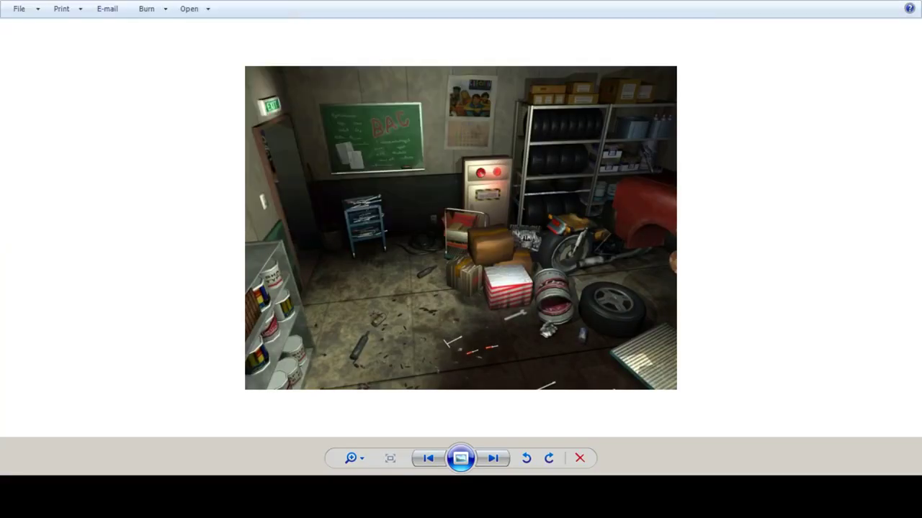
key(alt+Tab)
Turn off the isolation of the boards to show the whole room and look at the wall below the WELCOME letters.
scroll(323, 263, down, 5)
alt+middle_drag(360, 255, 155, 243)
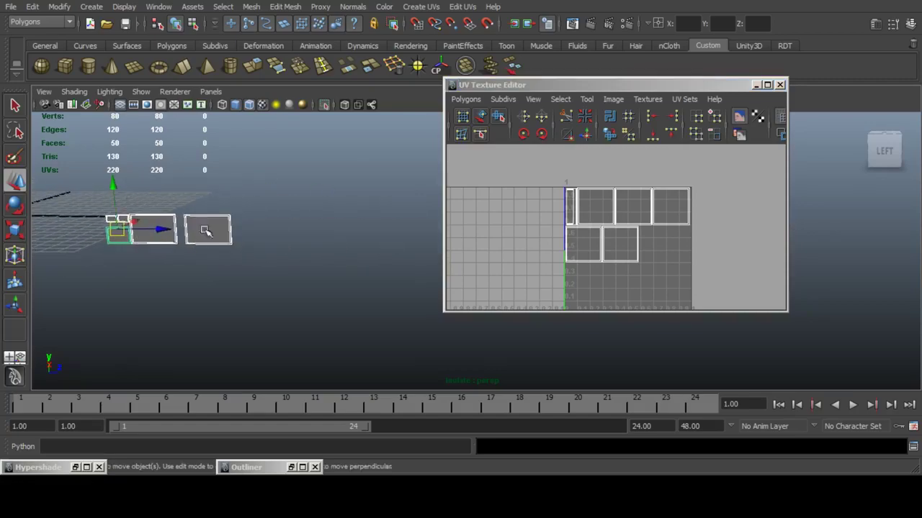
click(325, 106)
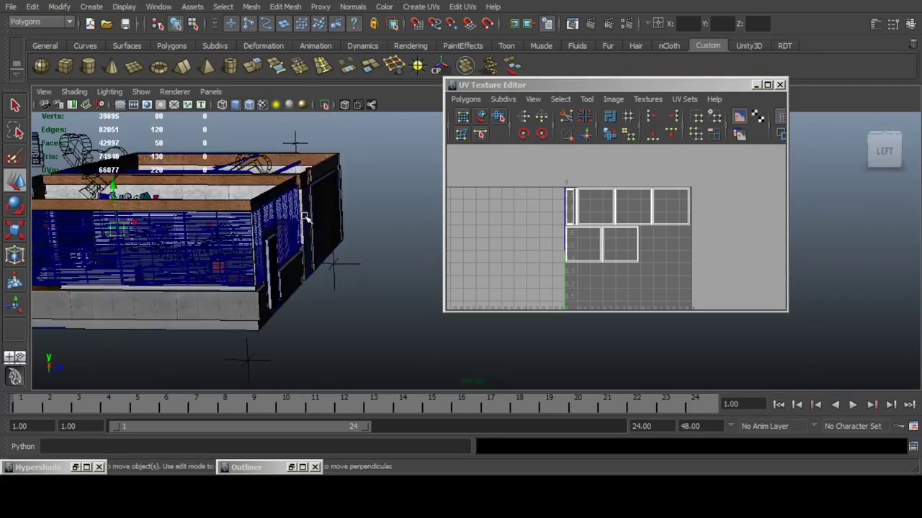
alt+drag(307, 216, 305, 253)
alt+middle_drag(209, 207, 345, 216)
alt+drag(332, 220, 357, 233)
scroll(230, 264, up, 5)
alt+middle_drag(230, 264, 365, 220)
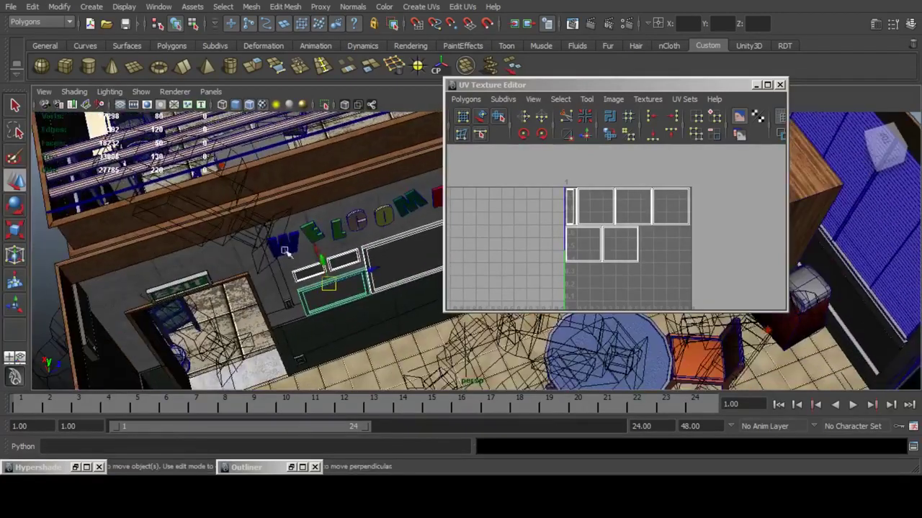
alt+drag(258, 253, 226, 214)
alt+middle_drag(252, 227, 108, 172)
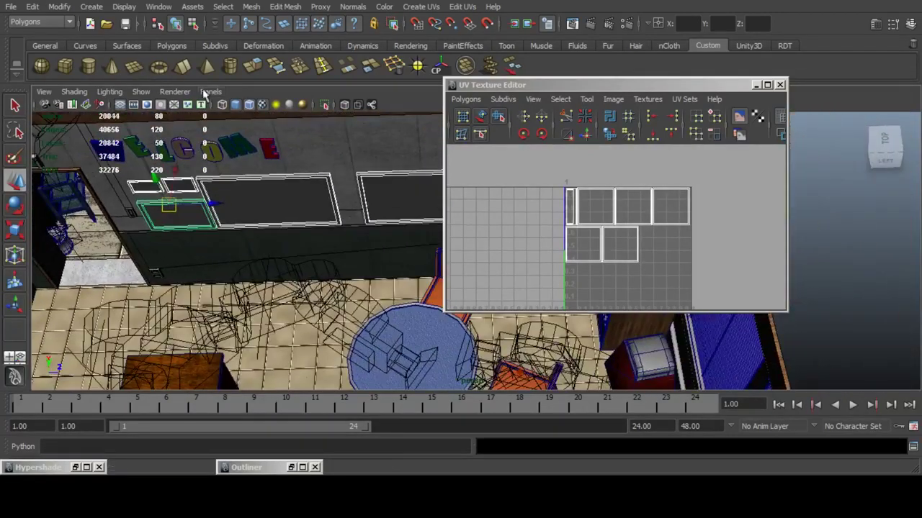
Create a polygon plane near the boards and isolate it together with the five wall boards.
click(140, 69)
mouse_move(312, 301)
alt+mouse_down()
mouse_move(313, 311)
mouse_move(296, 316)
mouse_move(314, 357)
mouse_move(337, 360)
alt+mouse_up()
alt+middle_drag(365, 277, 264, 260)
shift+click(347, 211)
shift+click(216, 208)
shift+click(117, 189)
shift+click(88, 190)
shift+click(107, 214)
click(324, 105)
click(232, 314)
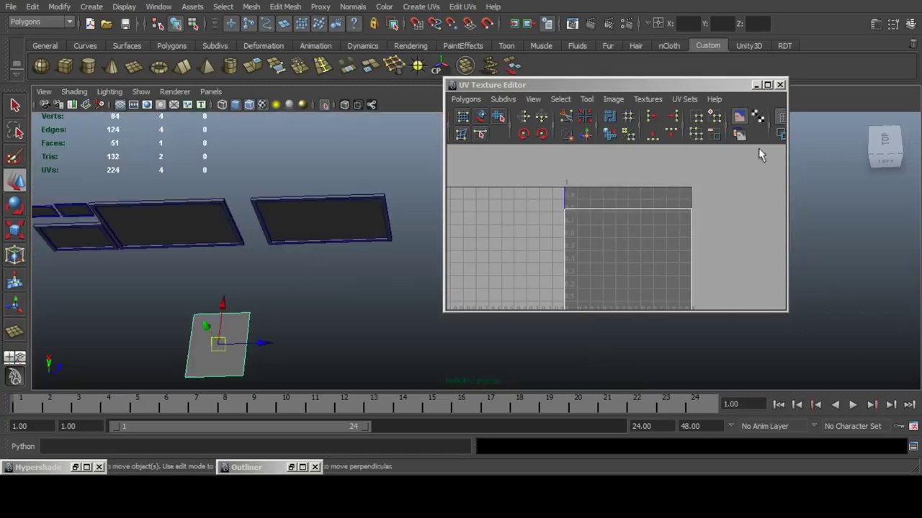
Stand the new plane upright and parallel to the boards, with Rotate X at 0 and Rotate Z at 90.
click(911, 24)
click(888, 179)
click(890, 180)
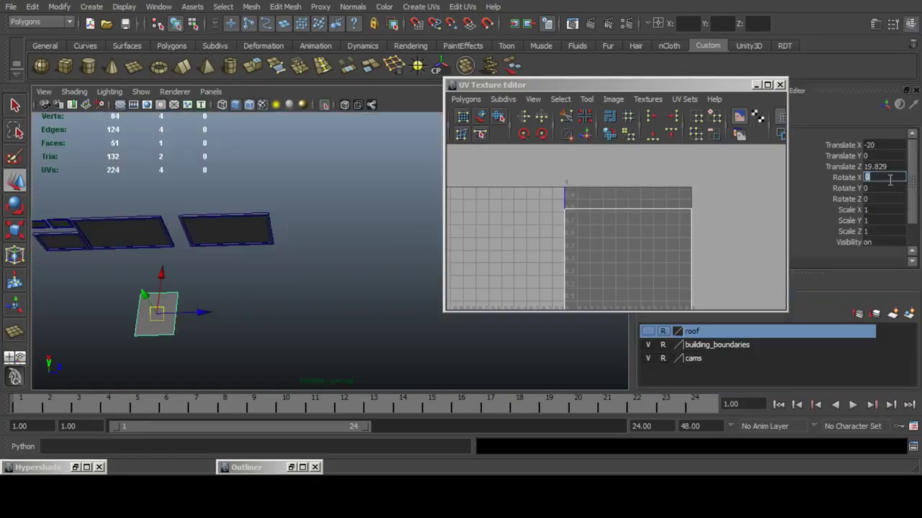
text(90)
key(Return)
click(890, 180)
text(0)
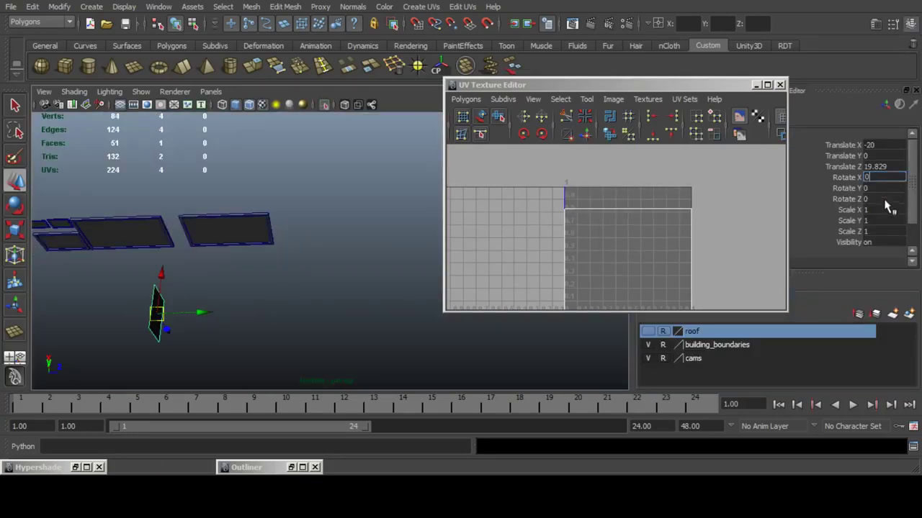
click(886, 199)
text(90)
key(Return)
click(909, 27)
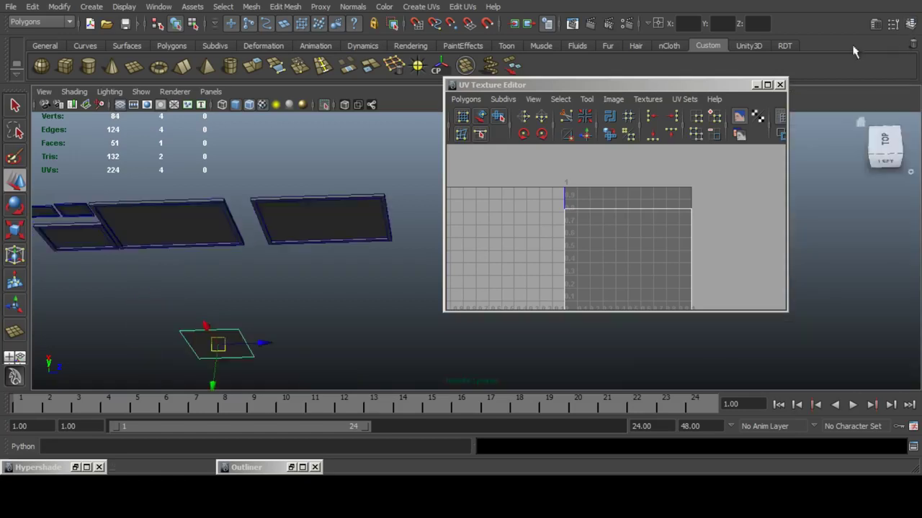
Move the upright plane along its normal towards the wall boards and frame it up close.
scroll(401, 230, down, 3)
alt+drag(390, 246, 374, 228)
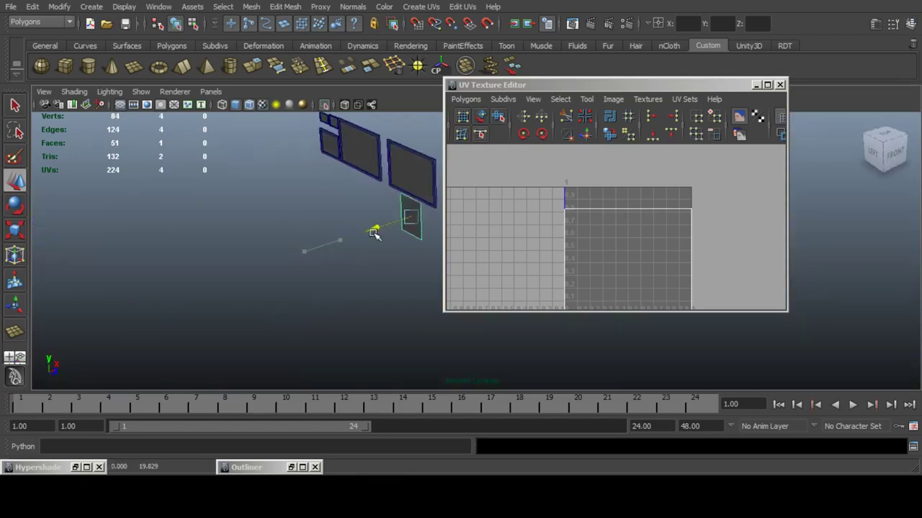
scroll(385, 230, up, 5)
alt+middle_drag(376, 210, 305, 215)
alt+drag(305, 214, 381, 124)
scroll(382, 158, down, 4)
alt+drag(382, 159, 375, 206)
key(f)
alt+middle_drag(375, 206, 209, 193)
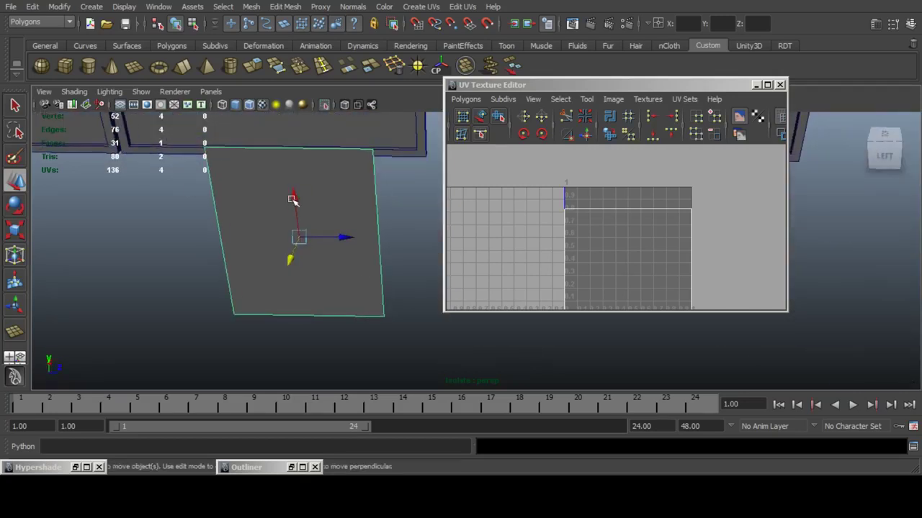
Apply a planar UV mapping to the plane projected from the X axis and move its UV shell clear of the 0-1 square.
click(421, 6)
click(547, 27)
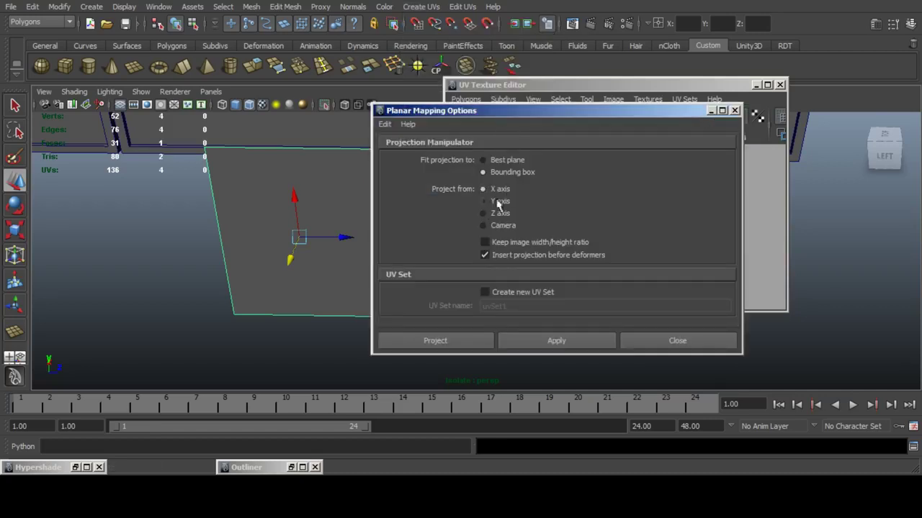
click(456, 342)
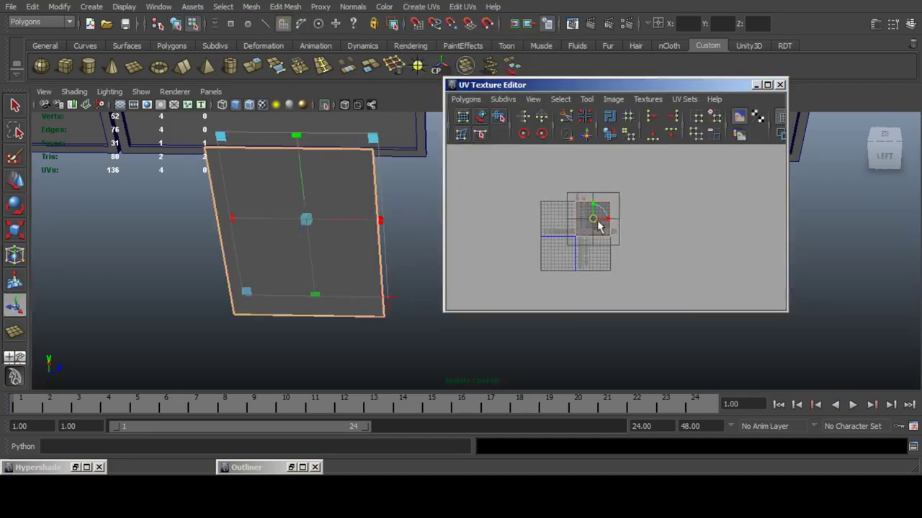
drag(594, 225, 659, 249)
click(151, 267)
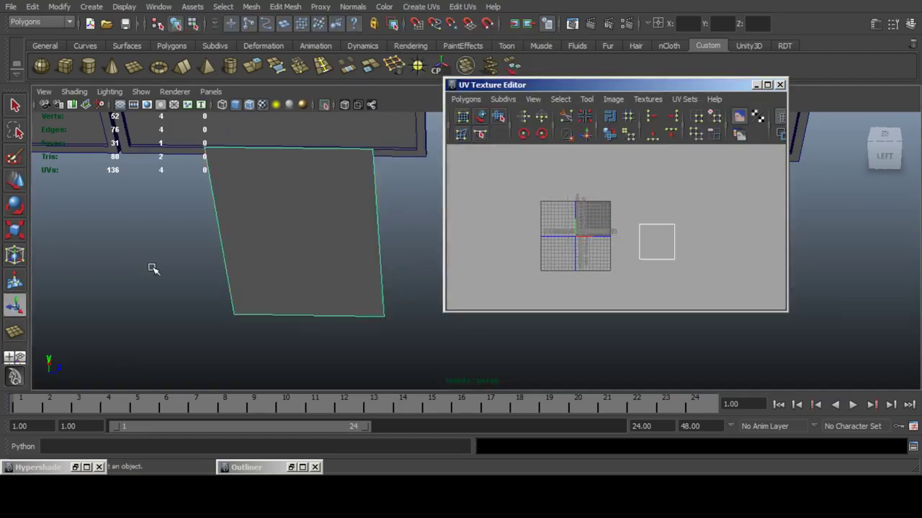
Show the UVs of the plane and all boards together and move the plane's UV shell onto the 0-1 square.
alt+drag(150, 268, 254, 229)
scroll(254, 229, down, 4)
alt+middle_drag(347, 188, 184, 185)
shift+drag(138, 148, 373, 182)
scroll(683, 219, up, 3)
drag(652, 200, 760, 331)
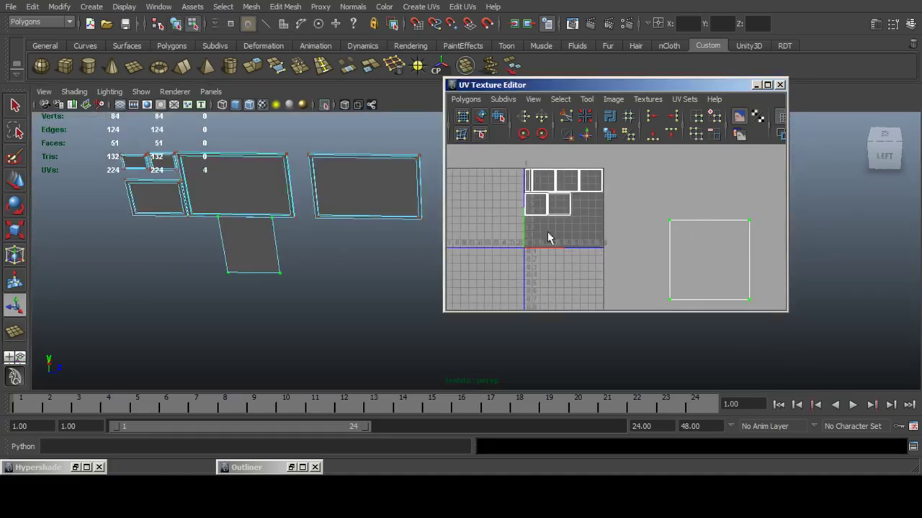
click(16, 181)
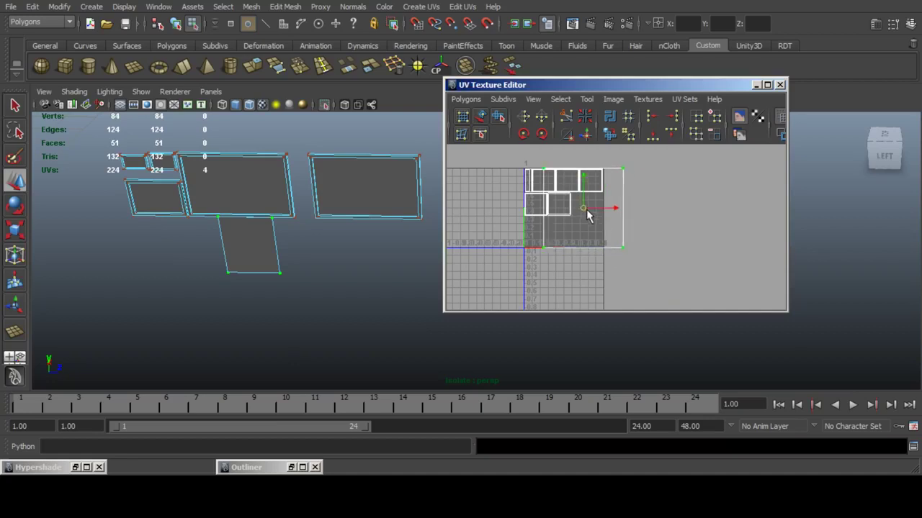
Scale the plane's UV shell down and place it beside the two shells in the second row, near the square's right edge.
click(14, 229)
scroll(603, 207, up, 2)
scroll(604, 207, up, 3)
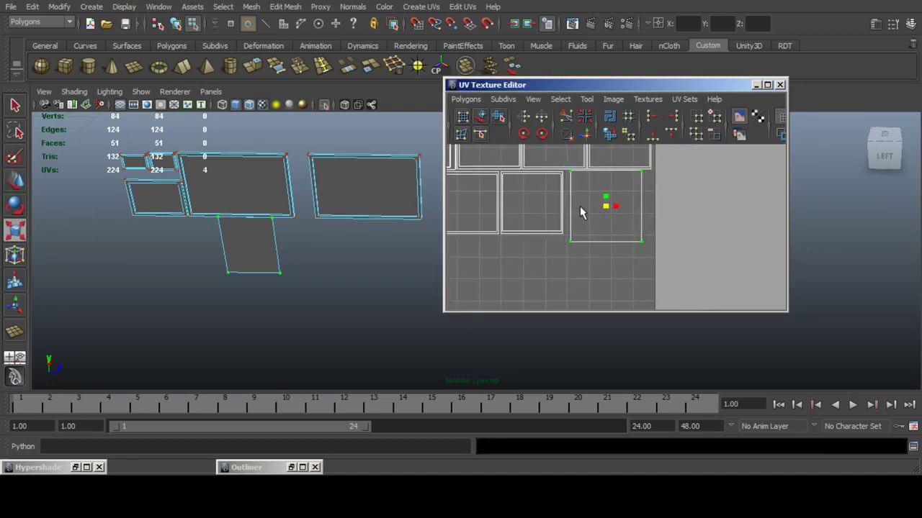
middle_drag(579, 206, 579, 210)
drag(578, 206, 579, 207)
click(18, 178)
scroll(627, 200, up, 3)
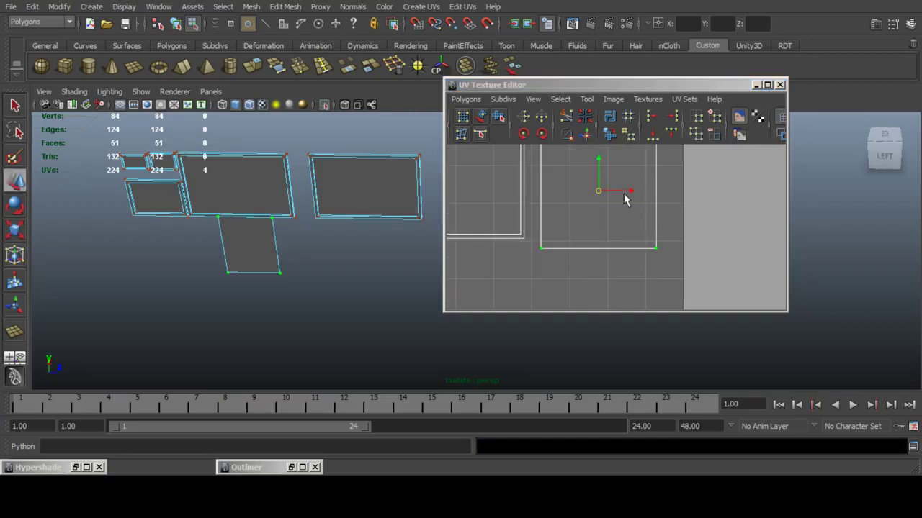
scroll(628, 212, down, 2)
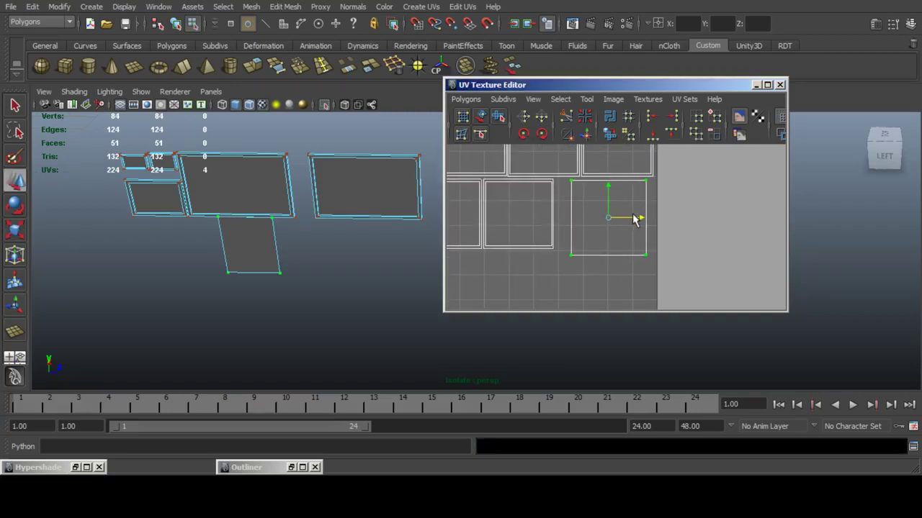
scroll(638, 221, down, 4)
right_drag(369, 218, 404, 193)
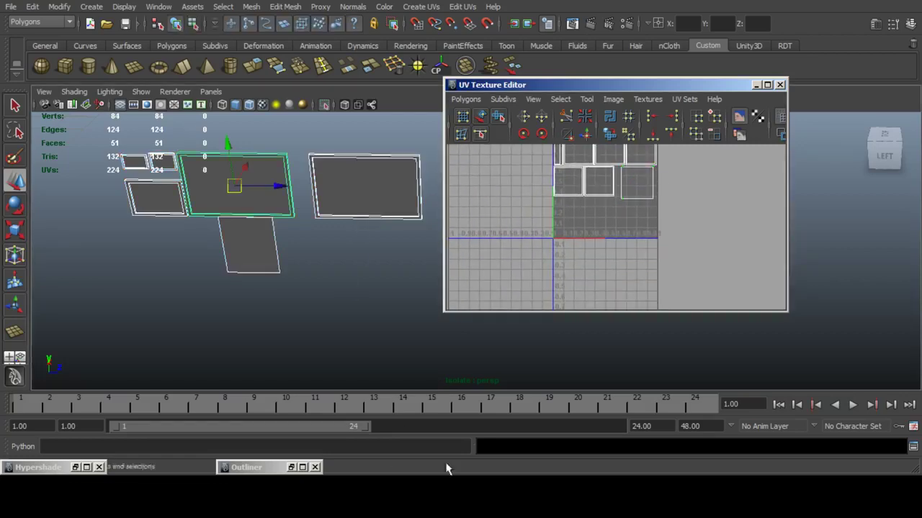
Browse the room reference pictures and examine the posters, photos and signs on the walls, counter and shelves.
click(448, 490)
key(Right)
key(Right)
key(Right)
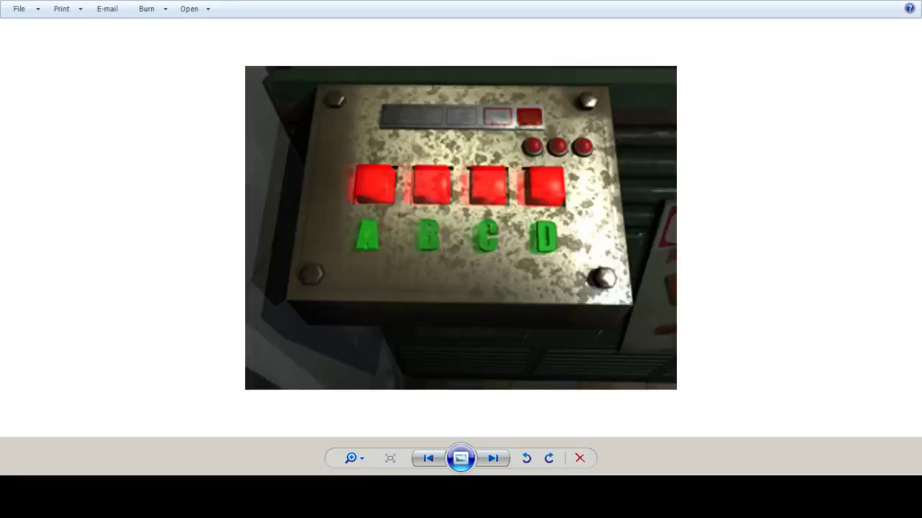
key(Right)
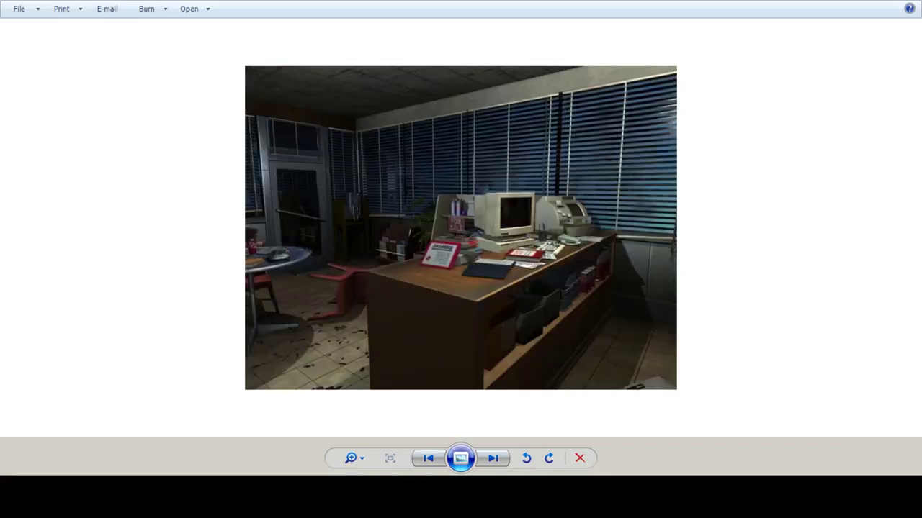
key(Right)
key(Right)
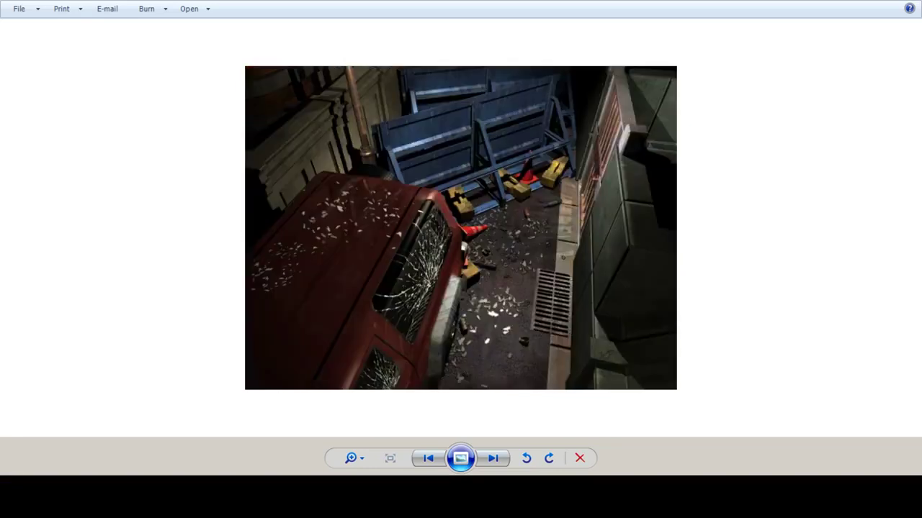
key(Left)
key(Left)
key(Left)
key(Left)
key(Left)
key(Right)
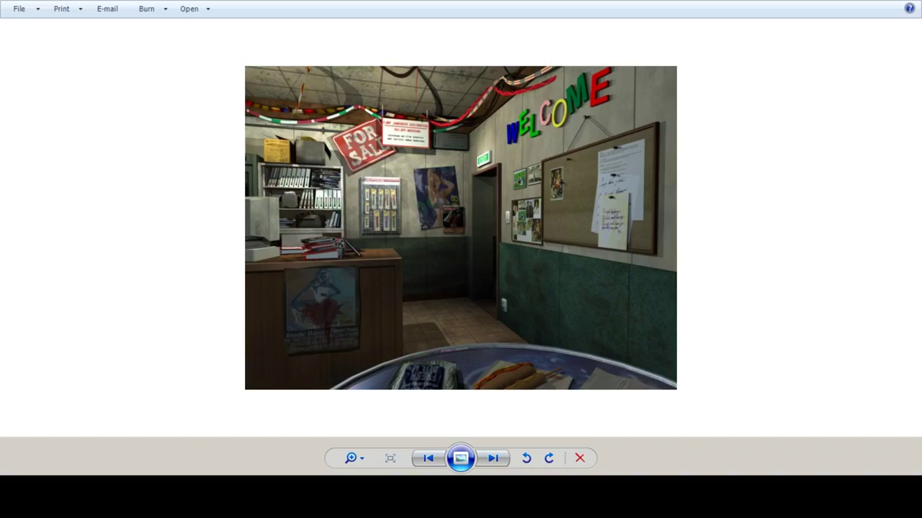
key(Right)
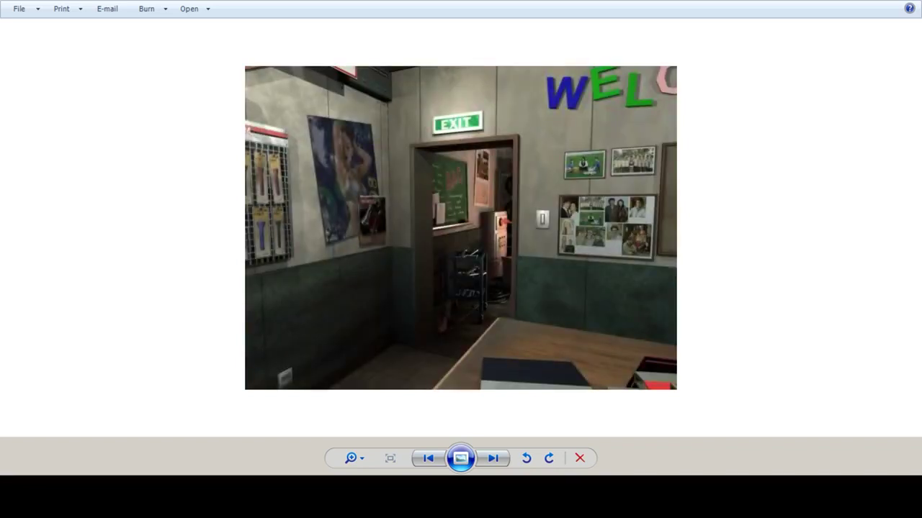
key(Left)
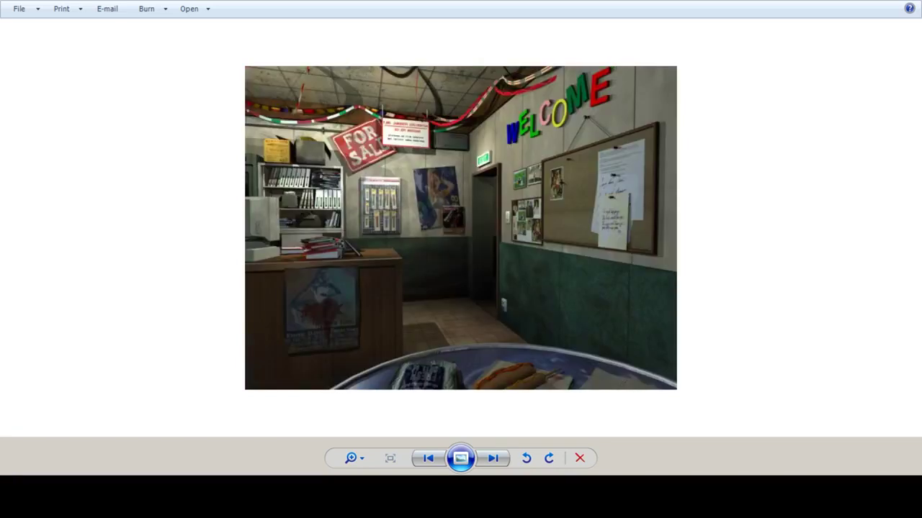
key(Left)
key(Left)
key(Left)
key(Left)
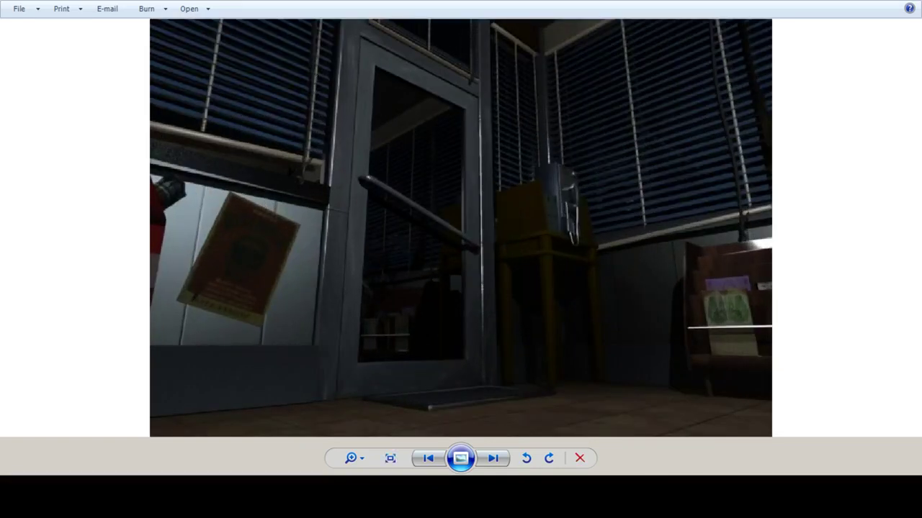
key(Right)
key(Right)
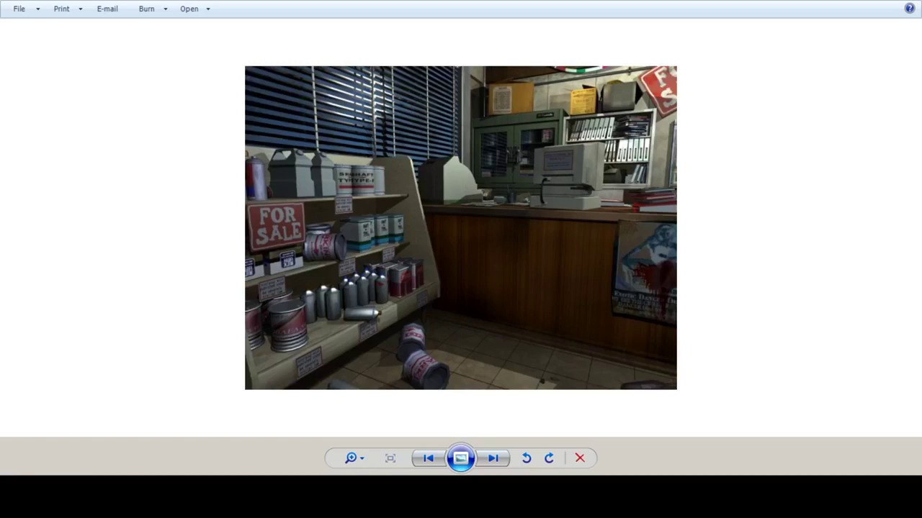
key(Right)
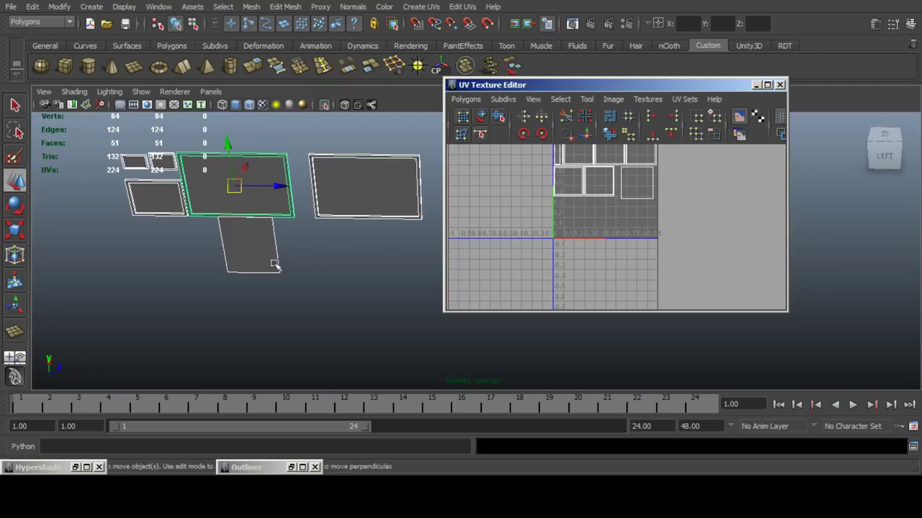
Duplicate the UV-mapped plane three times and space the copies side by side in a row below the boards.
click(273, 263)
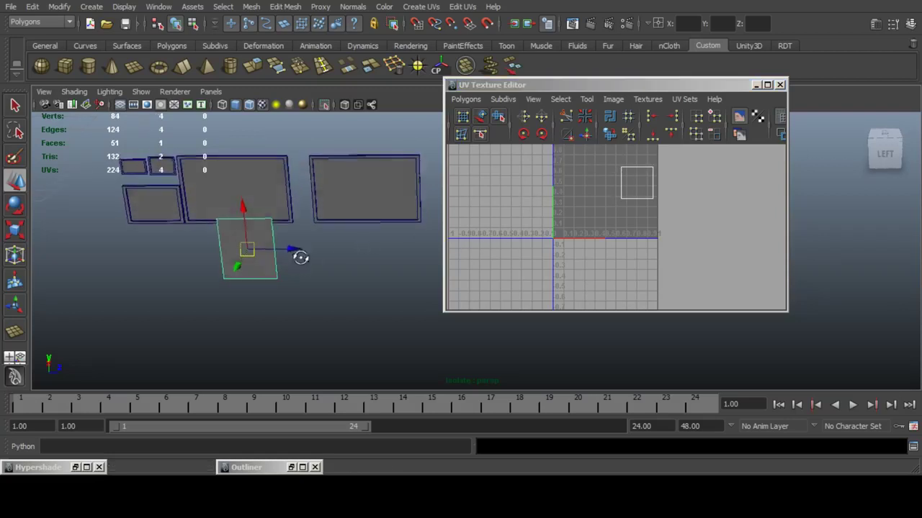
key(ctrl+d)
alt+drag(327, 263, 351, 245)
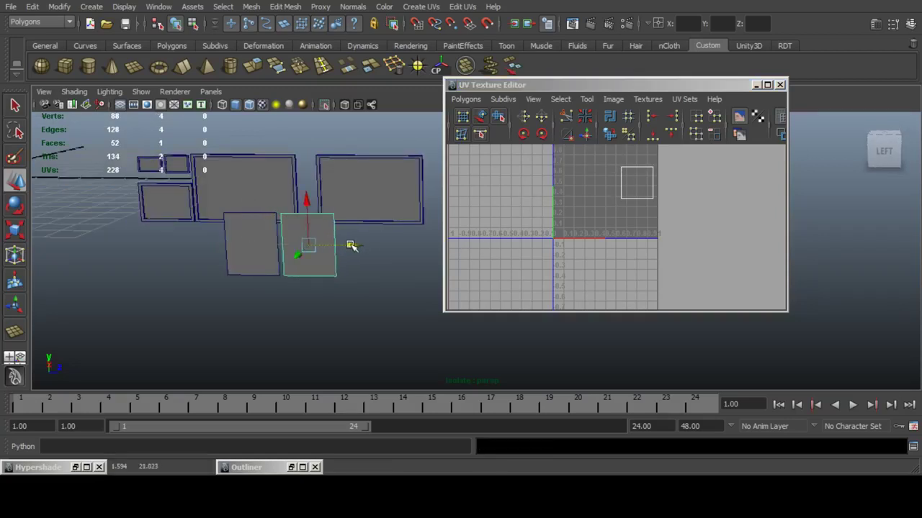
alt+middle_drag(351, 244, 300, 243)
key(ctrl+d)
drag(300, 244, 352, 243)
alt+middle_drag(352, 242, 291, 245)
drag(292, 245, 350, 244)
click(207, 246)
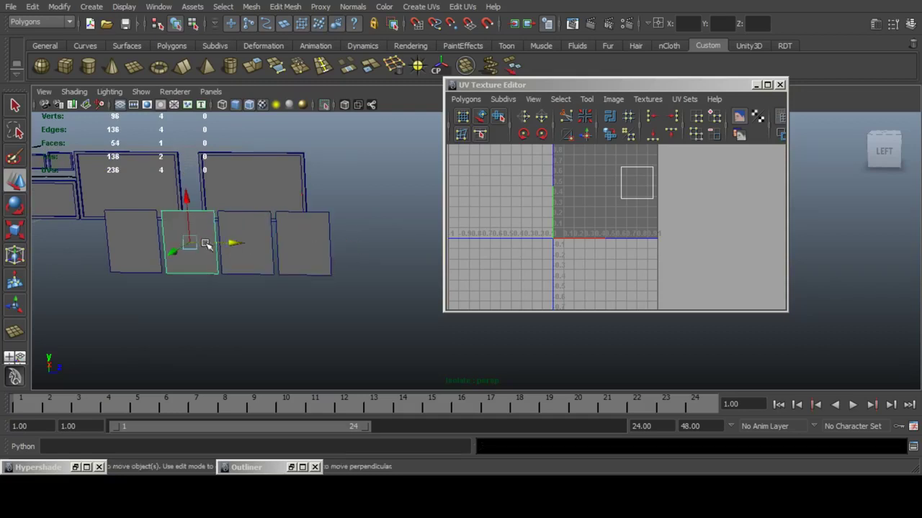
Move the second plane's UV shell to the lower-left part of the 0-1 square.
right_drag(634, 191, 666, 191)
drag(598, 157, 720, 235)
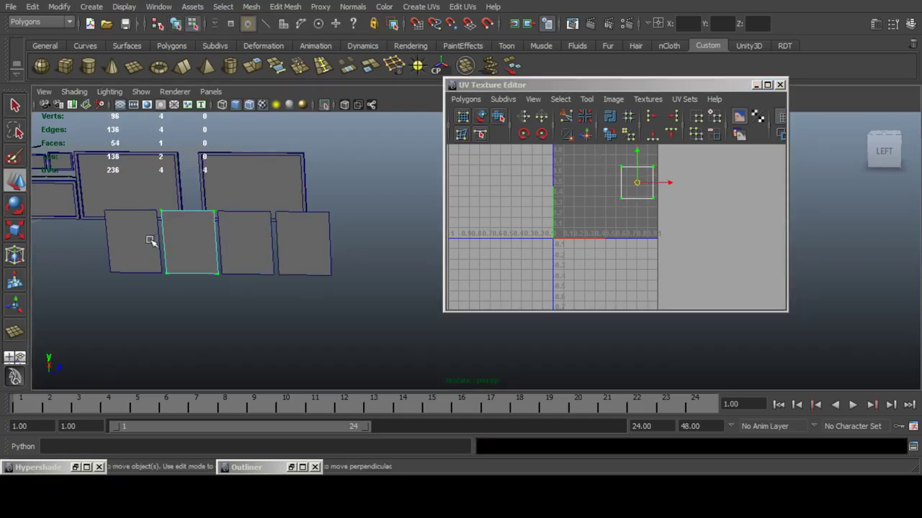
right_drag(149, 240, 183, 239)
drag(631, 190, 567, 212)
Show the boards' UVs together with the plane's shell, try to shift the selected UVs, and undo that shift.
right_drag(273, 166, 230, 183)
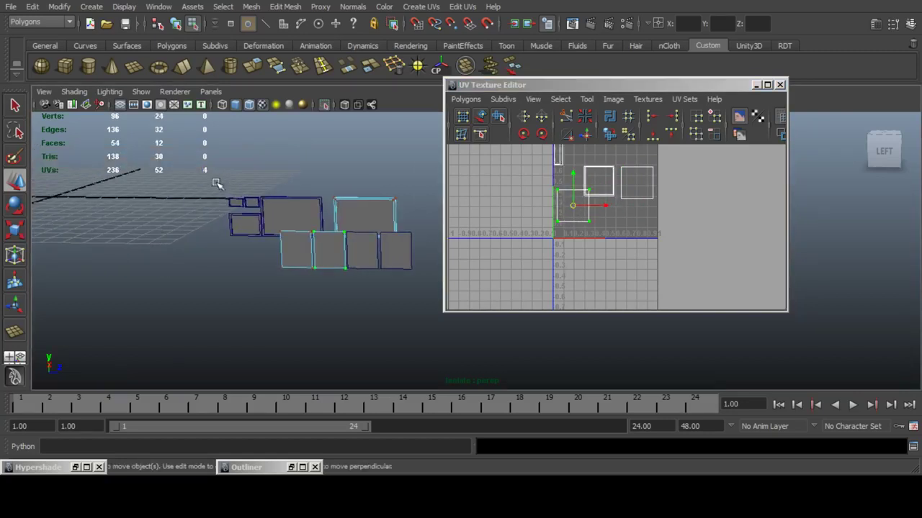
drag(218, 182, 407, 219)
scroll(607, 214, up, 4)
alt+middle_drag(600, 184, 605, 277)
shift+drag(175, 178, 317, 223)
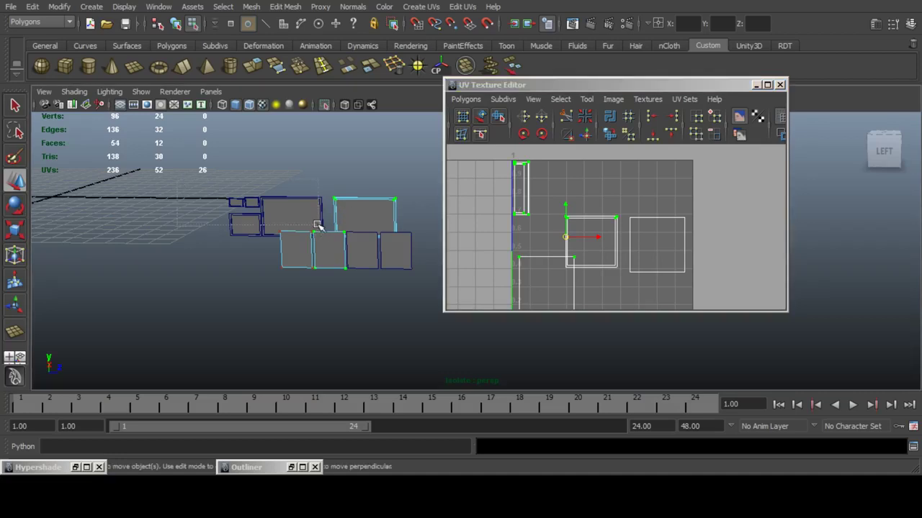
scroll(544, 244, up, 3)
alt+middle_drag(571, 248, 580, 200)
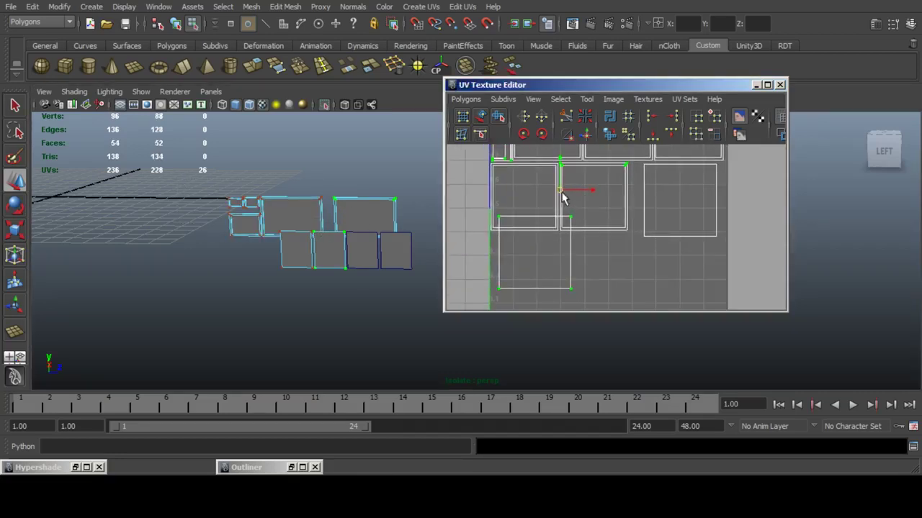
drag(558, 192, 557, 196)
key(ctrl+z)
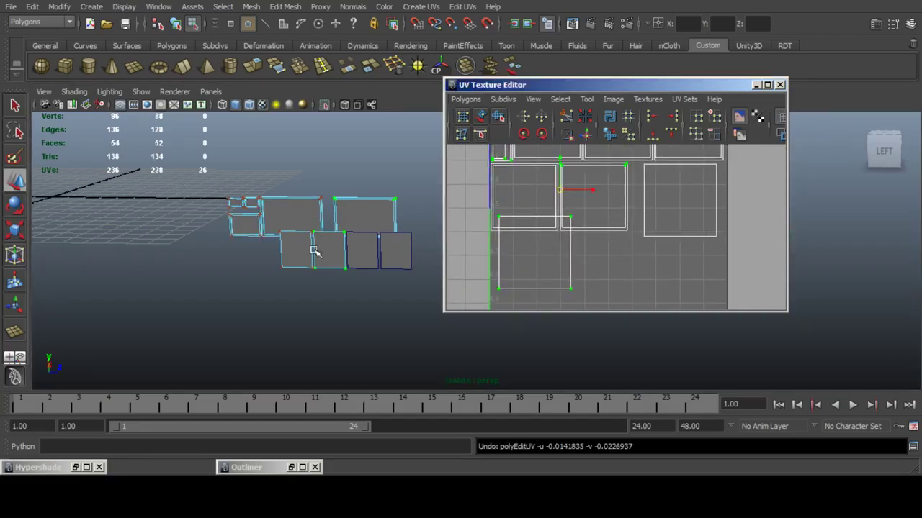
Select only the second plane and move its UV shell outside the 0-1 square, to the right.
click(317, 250)
click(331, 286)
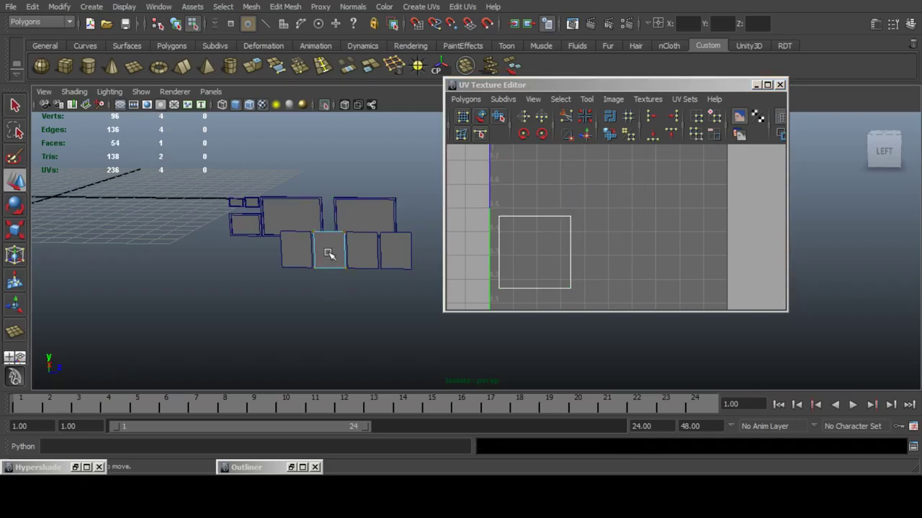
key(F8)
right_drag(549, 243, 576, 239)
scroll(561, 236, down, 4)
drag(499, 215, 609, 273)
drag(572, 240, 738, 247)
Move the third plane's UV shell straight out to the right of the 0-1 square.
alt+middle_drag(405, 250, 360, 251)
click(322, 257)
key(F8)
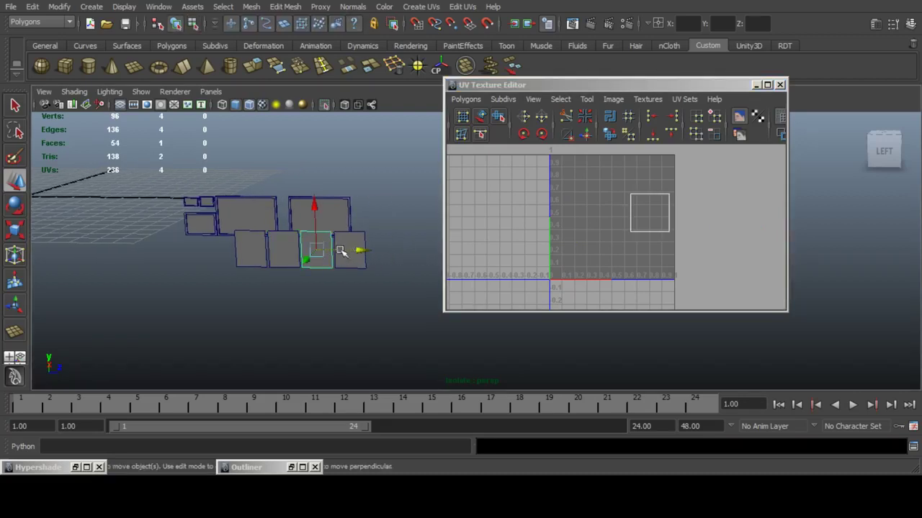
right_drag(628, 214, 651, 210)
drag(617, 180, 695, 253)
drag(669, 213, 760, 216)
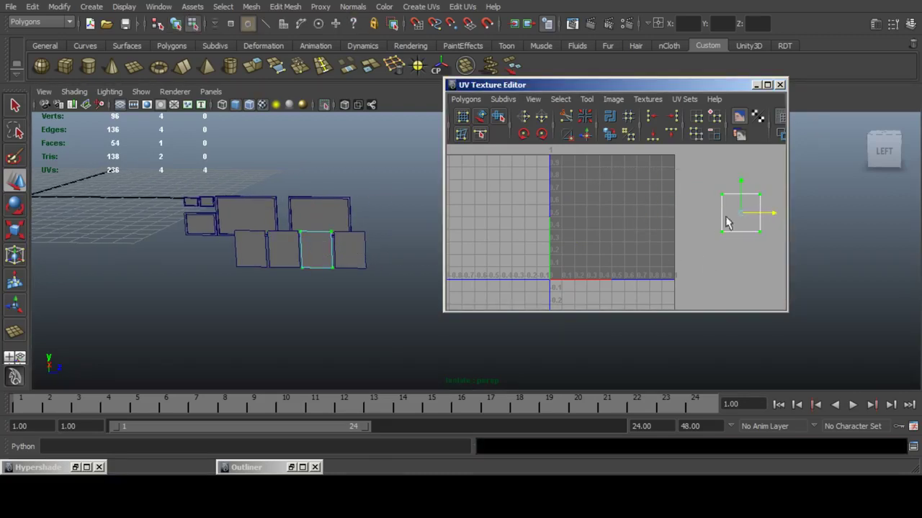
Move the fourth plane's UV shell up and out of the 0-1 square, clear of the first plane's shell, and return to object selection.
click(348, 258)
click(349, 258)
key(F8)
right_drag(655, 216, 686, 216)
drag(620, 183, 700, 242)
drag(651, 211, 712, 169)
key(F8)
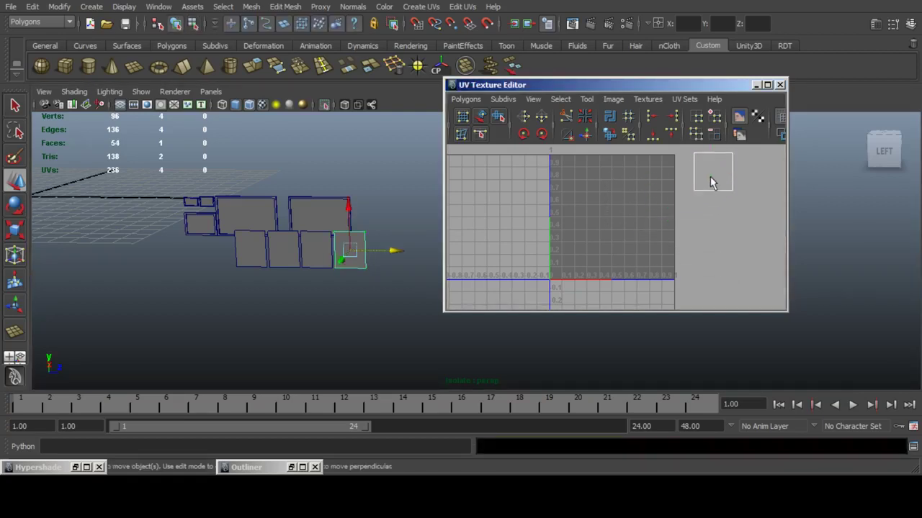
Select all four planes and every board so their UVs show together.
shift+click(317, 252)
shift+click(284, 253)
shift+click(256, 254)
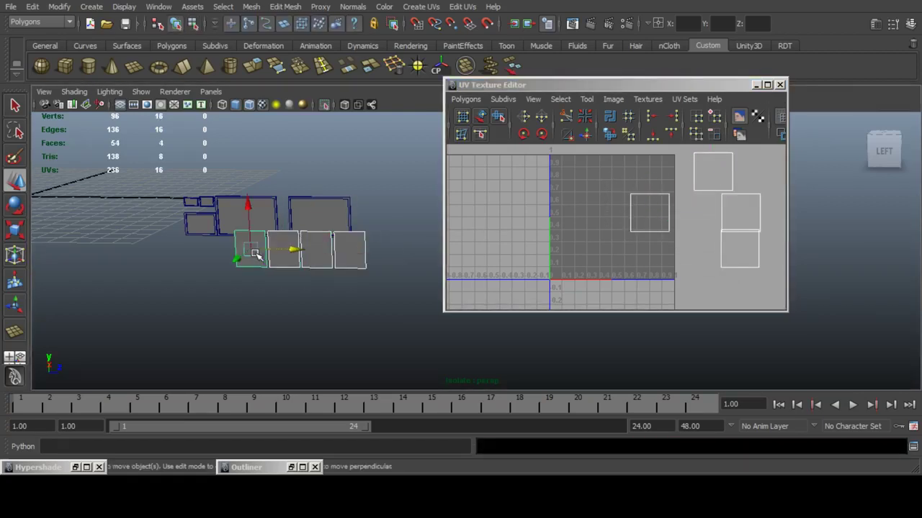
shift+click(343, 208)
shift+click(240, 207)
shift+click(203, 202)
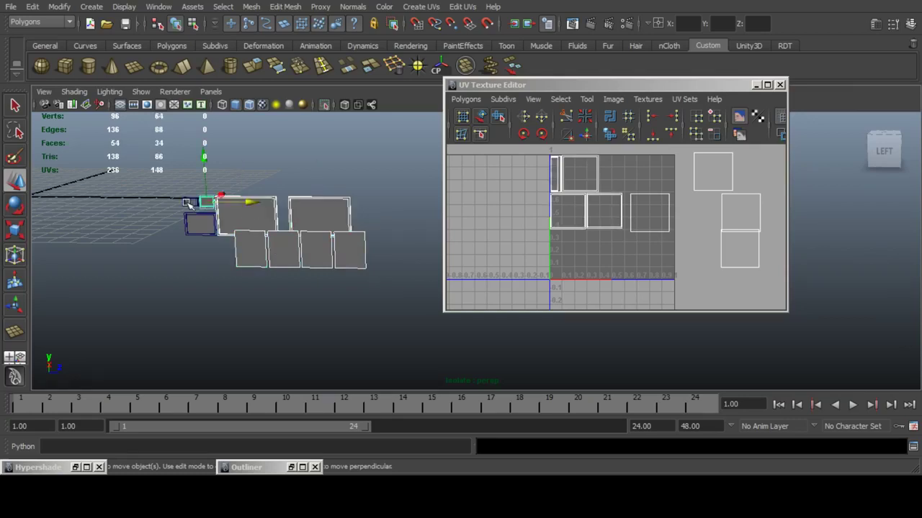
shift+click(190, 202)
shift+click(200, 224)
Move the uppermost UV shell outside the square to the left end of a third row, just below the board shells.
alt+middle_drag(656, 203, 606, 222)
scroll(605, 223, up, 5)
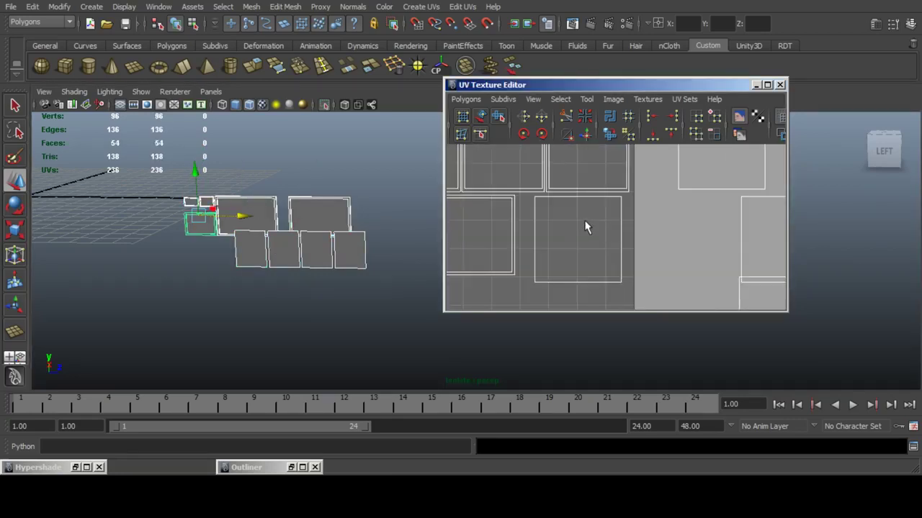
scroll(586, 226, down, 3)
right_drag(658, 201, 686, 197)
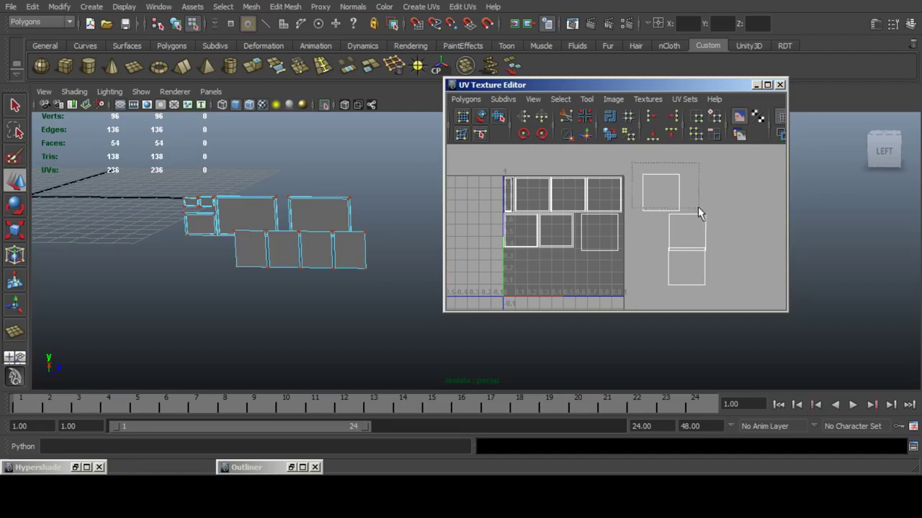
drag(702, 211, 523, 266)
scroll(542, 260, up, 2)
scroll(532, 263, up, 3)
alt+middle_drag(532, 264, 668, 206)
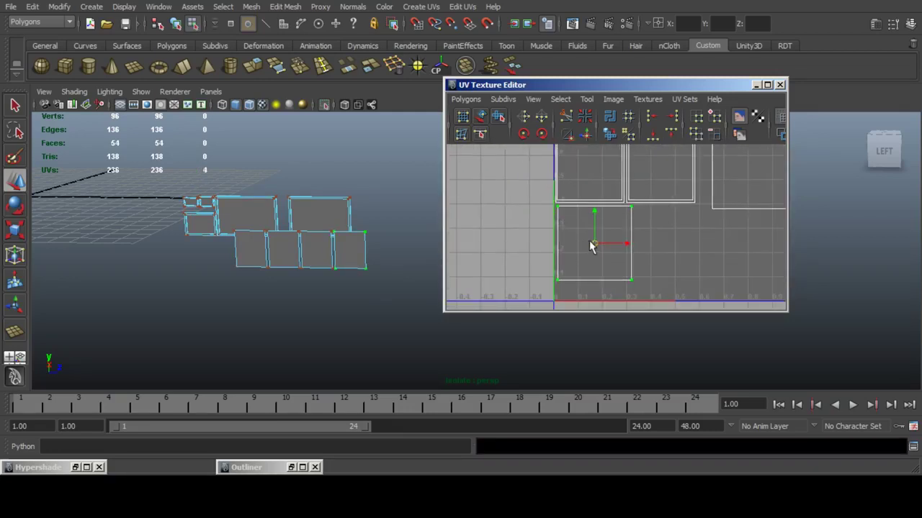
drag(591, 240, 590, 242)
Select the whole lower UV shell outside the square and move it into the third row.
scroll(648, 248, down, 5)
alt+middle_drag(699, 236, 601, 231)
scroll(599, 195, up, 5)
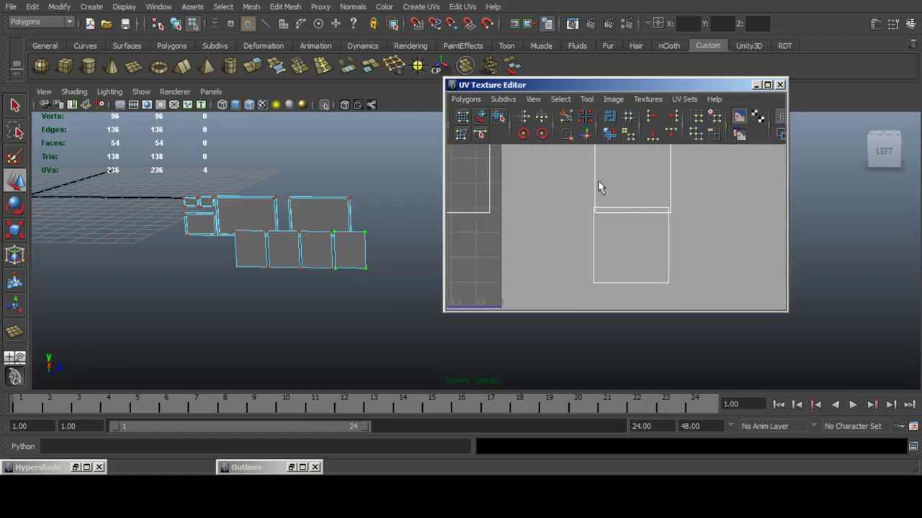
drag(592, 255, 731, 323)
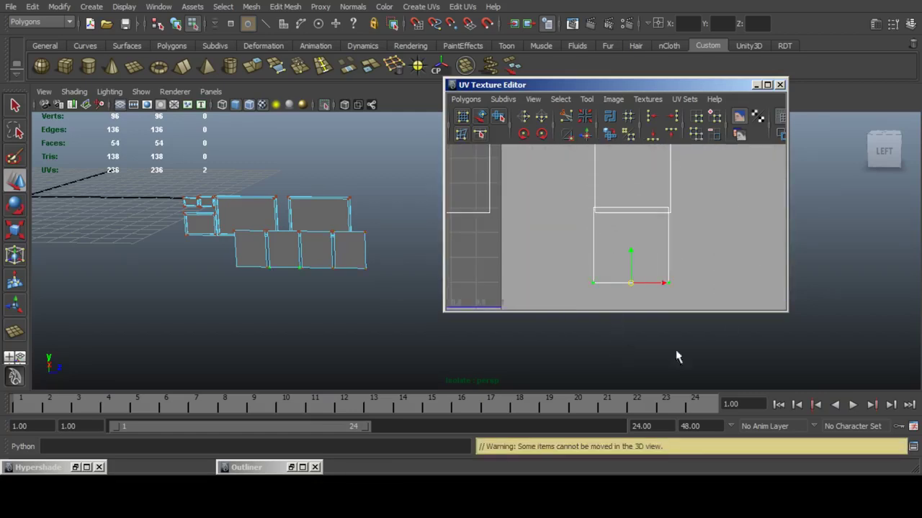
ctrl+right_drag(676, 352, 723, 377)
scroll(653, 252, down, 3)
alt+middle_drag(654, 252, 696, 243)
drag(695, 243, 533, 243)
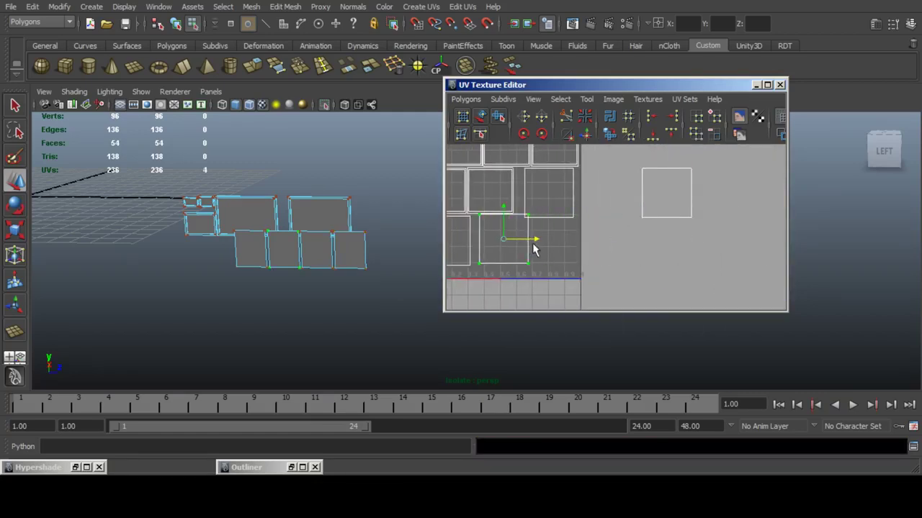
Fit the second shell of the third row closely beside the row's first shell.
scroll(533, 244, down, 1)
alt+middle_drag(533, 243, 586, 273)
scroll(594, 236, up, 6)
alt+middle_drag(525, 307, 625, 194)
click(589, 213)
key(ctrl+z)
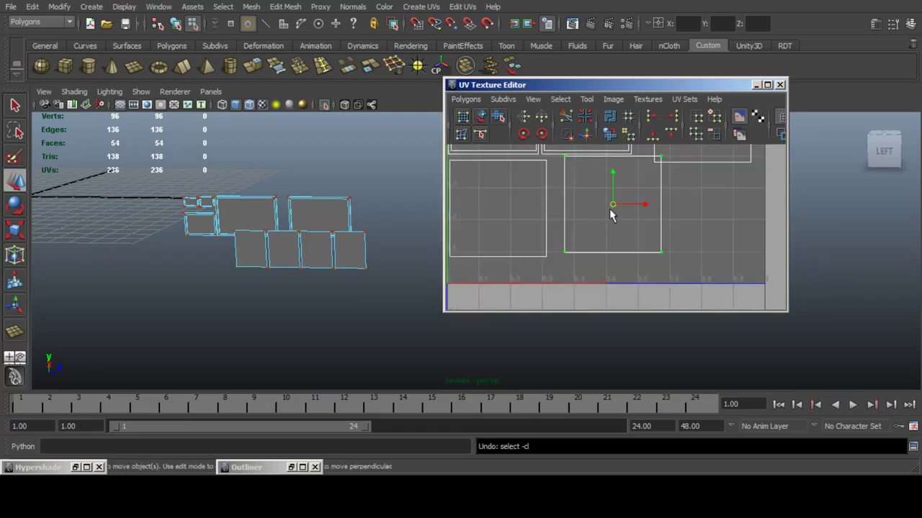
drag(611, 216, 599, 211)
Move the last UV shell outside the square to the right end of the third row, directly below the first plane's shell.
scroll(673, 209, down, 3)
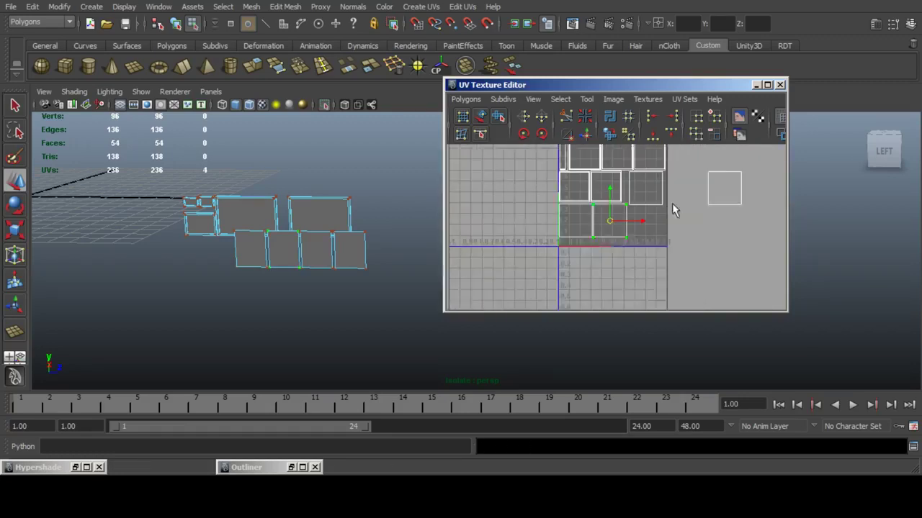
alt+middle_drag(672, 204, 634, 217)
drag(659, 170, 606, 235)
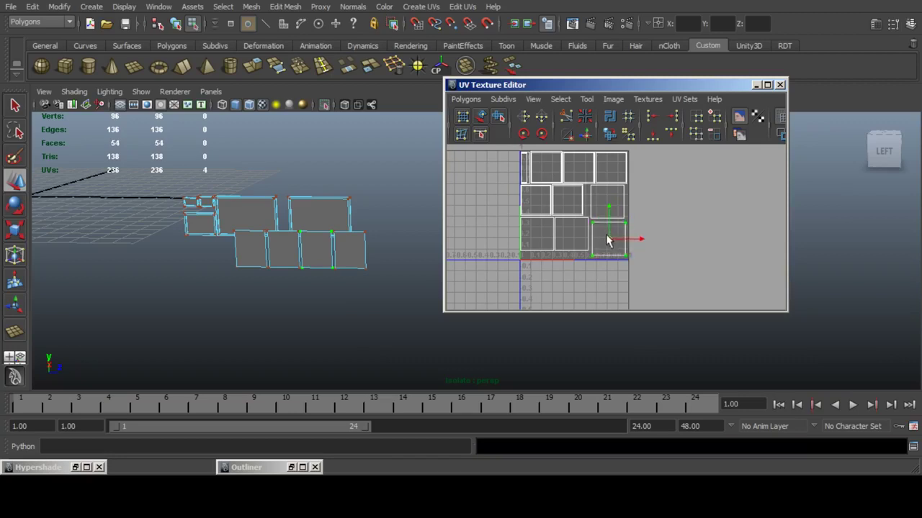
scroll(606, 235, up, 4)
alt+middle_drag(669, 256, 646, 198)
drag(656, 194, 648, 189)
scroll(648, 189, down, 4)
alt+middle_drag(648, 188, 646, 221)
Inspect the packed UV layout and examine the room reference picture for the items on the table, shelves and counter.
click(704, 205)
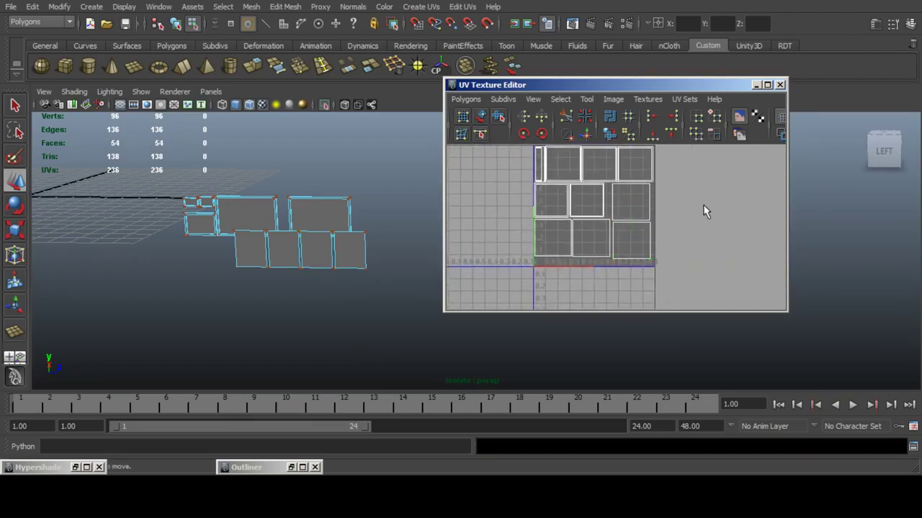
scroll(705, 210, up, 3)
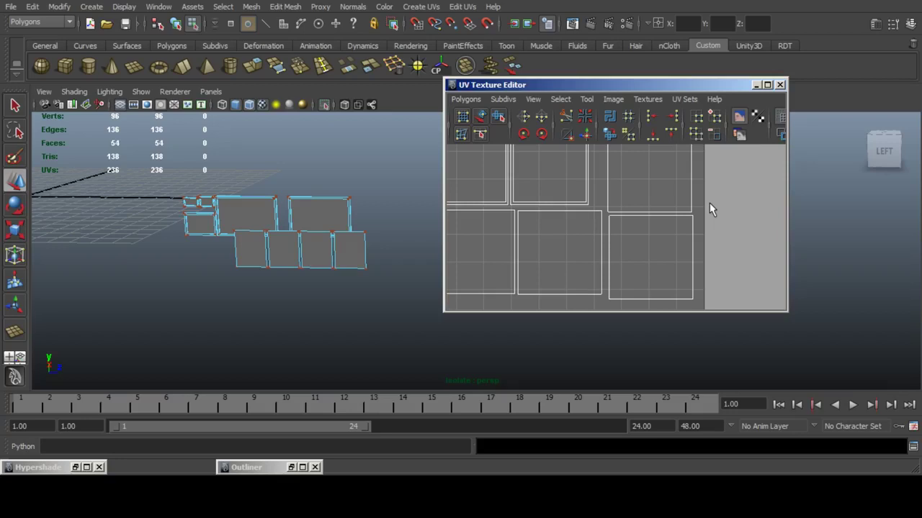
scroll(709, 204, down, 3)
scroll(709, 202, up, 1)
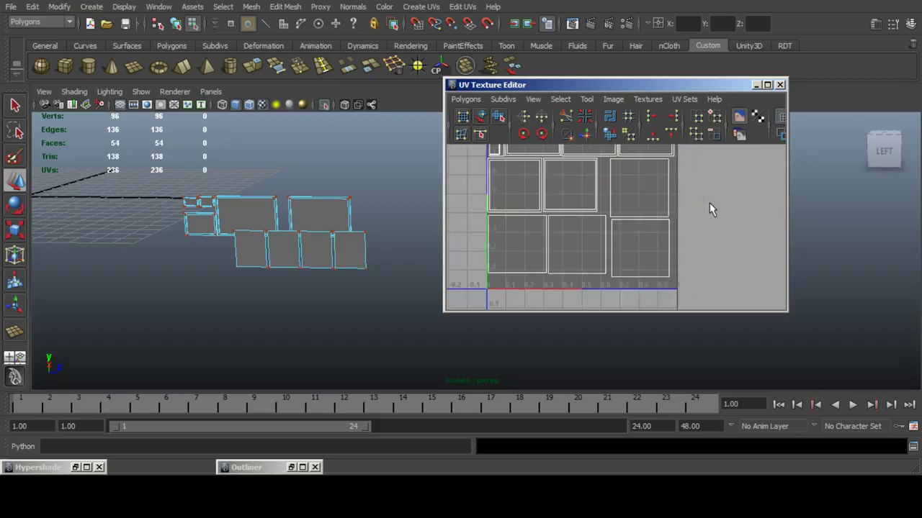
alt+middle_drag(680, 178, 663, 200)
scroll(687, 190, up, 1)
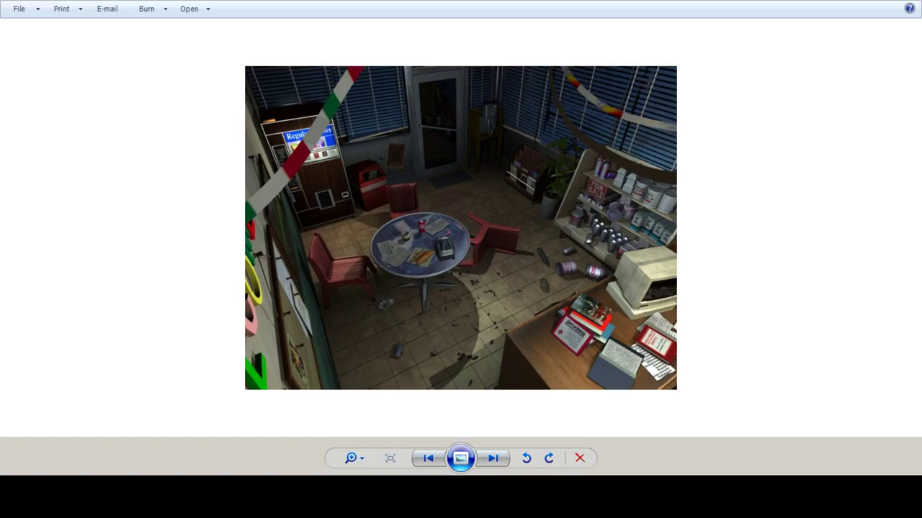
scroll(461, 246, up, 4)
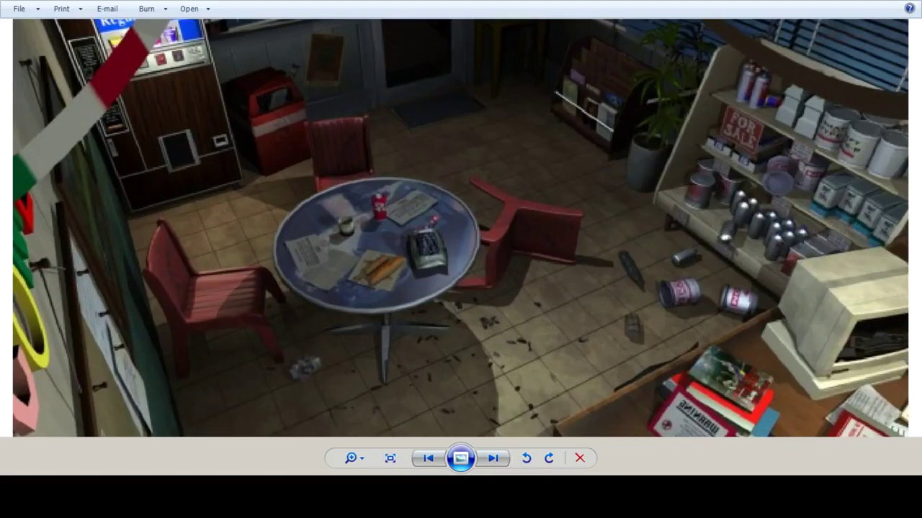
scroll(461, 245, down, 4)
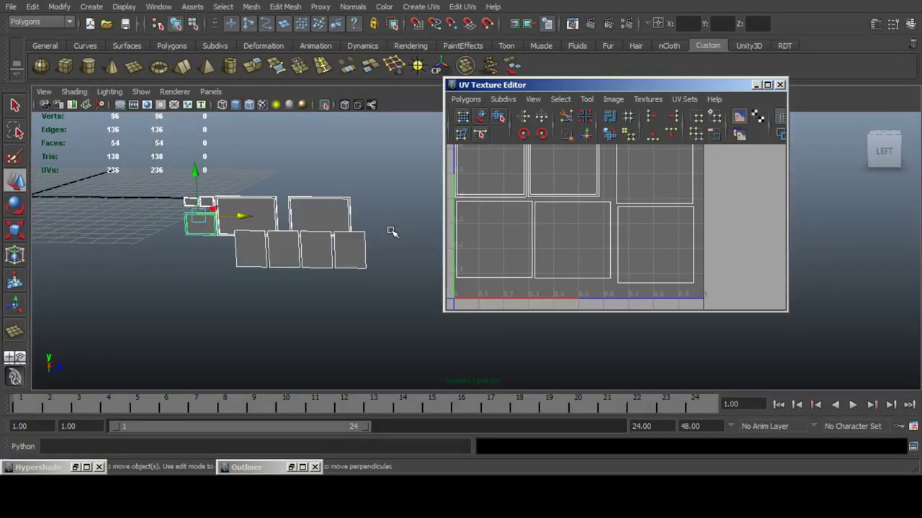
Open the UV Snapshot options for the selected boards and planes and browse for the output file.
scroll(576, 209, down, 3)
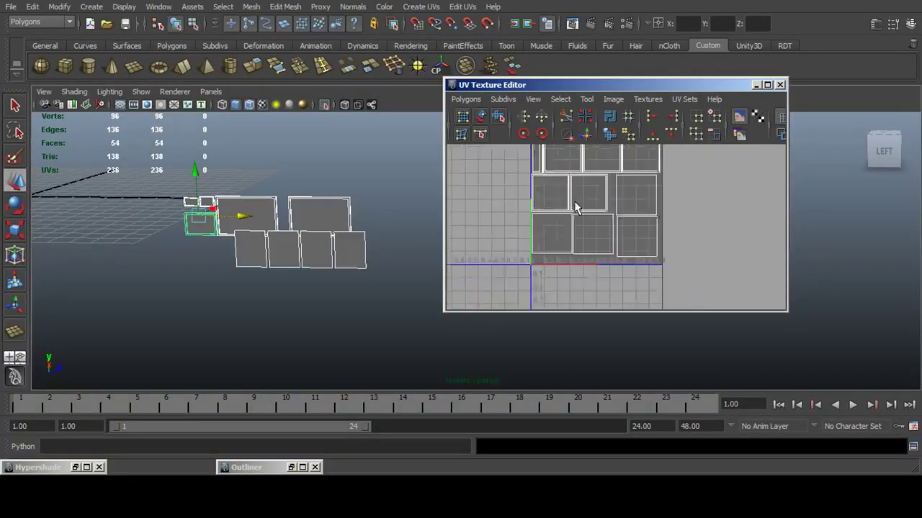
click(467, 99)
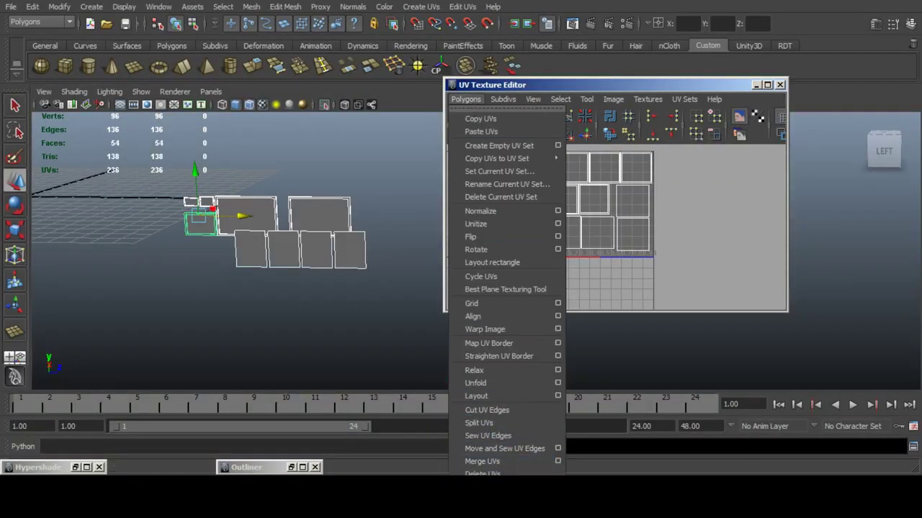
click(495, 472)
click(574, 173)
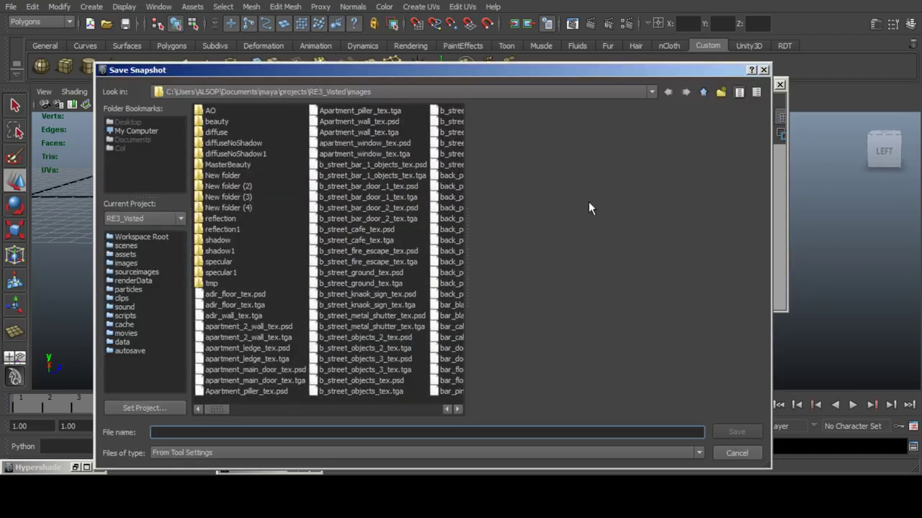
Name the UV snapshot file stagla_gas_station_interior_notice_board_tex in the project's images folder.
text(stagla)
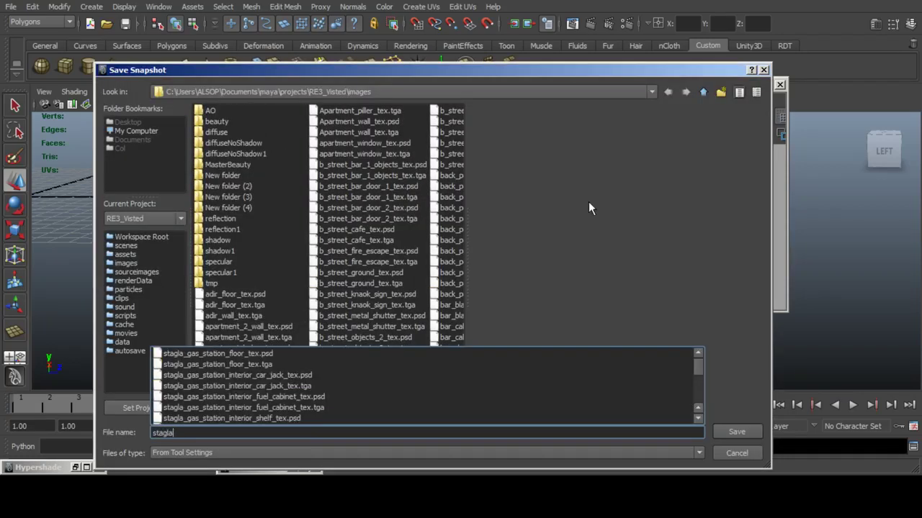
text(_gas_statuo)
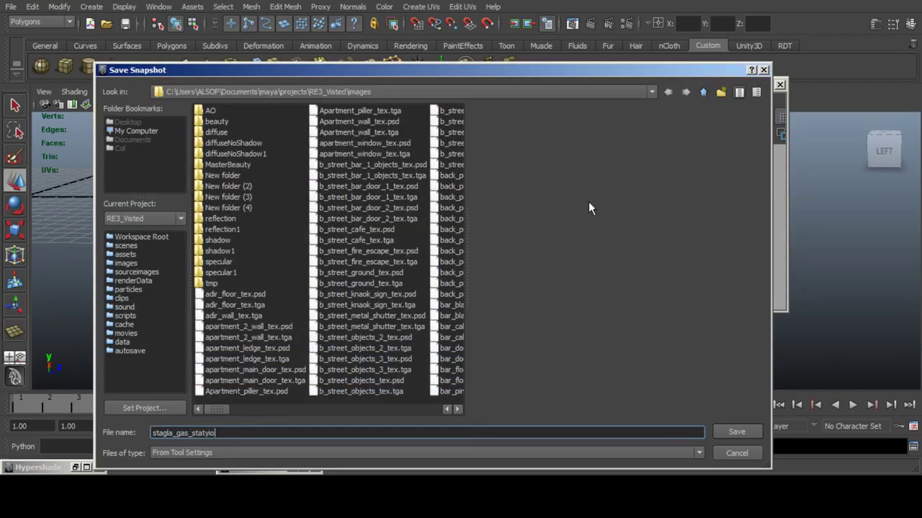
key(BackSpace)
key(BackSpace)
text(uo)
key(BackSpace)
key(BackSpace)
text(ion_)
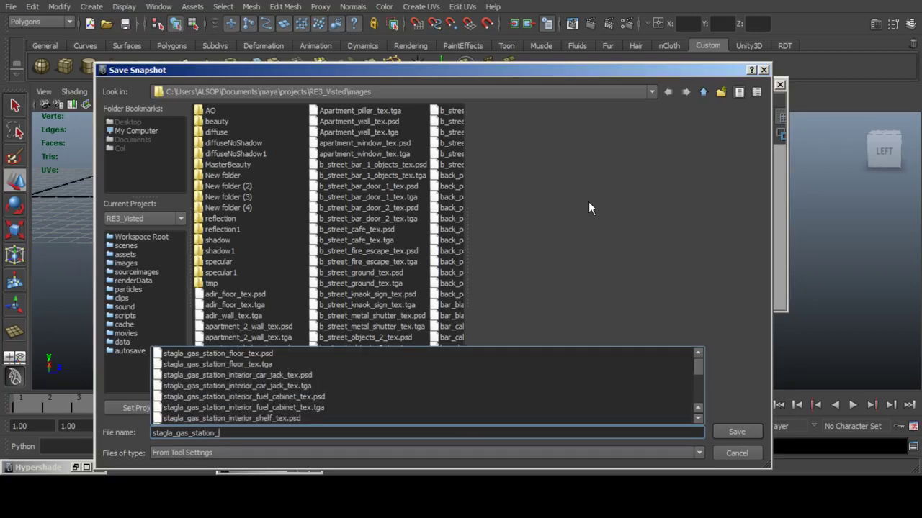
text(int)
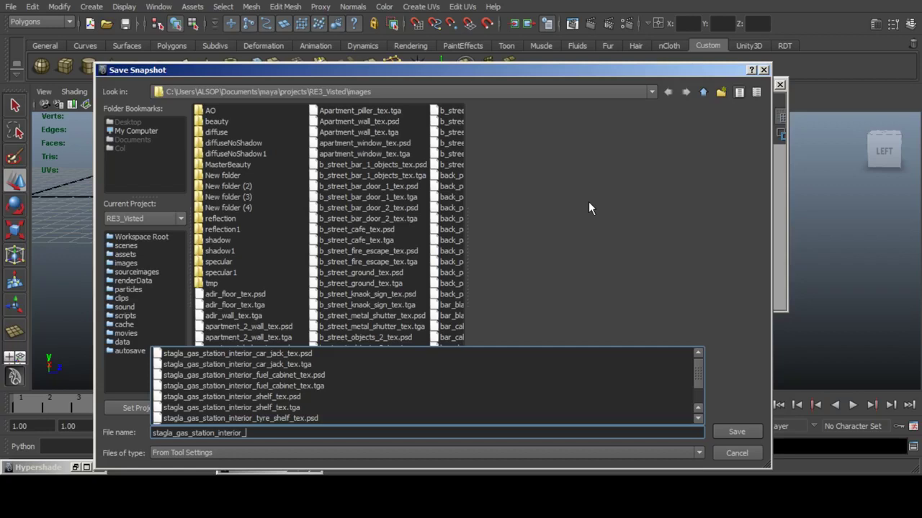
text(erior_notice_boa)
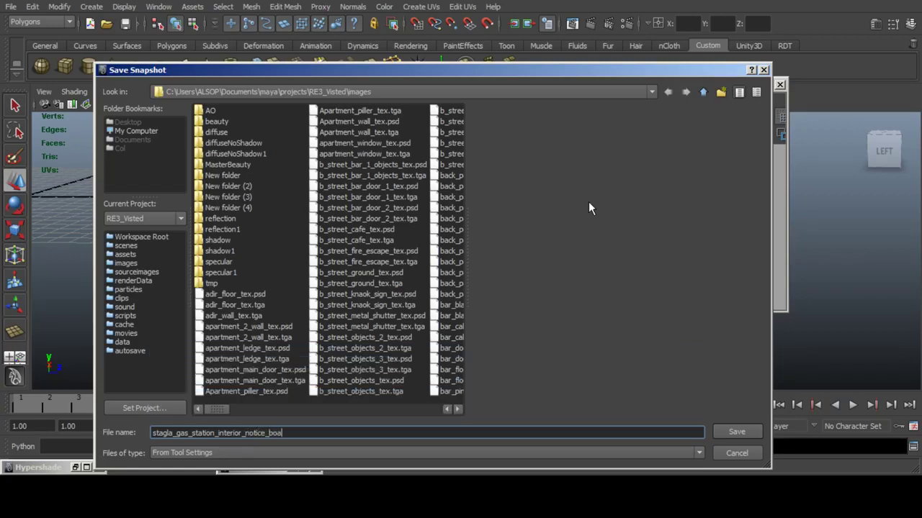
text(rd_tex)
key(Return)
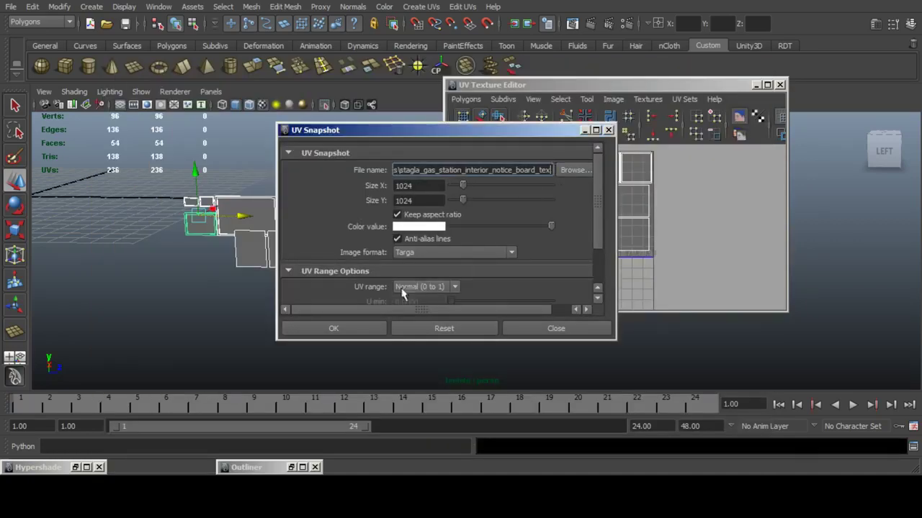
Export the 1024 by 1024 Targa UV snapshot, and close the enlarged reference picture in Photoshop without saving it.
click(362, 329)
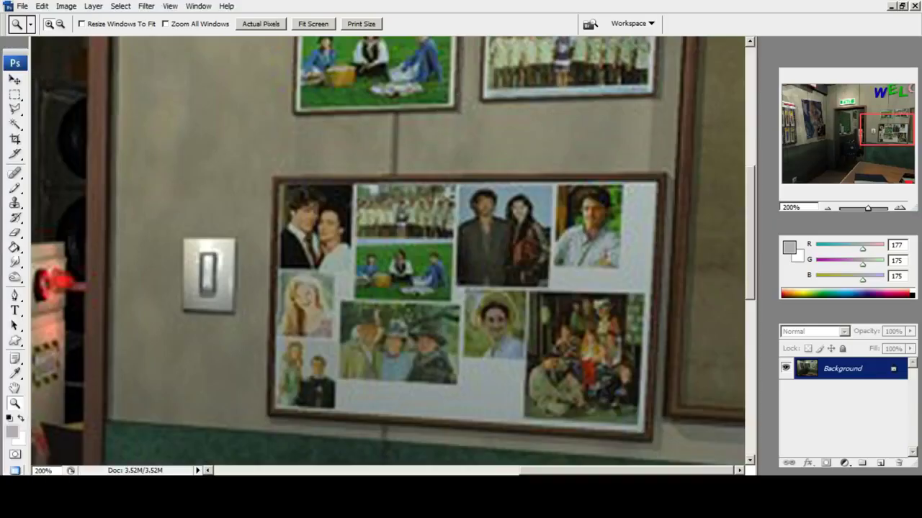
key(ctrl+w)
key(n)
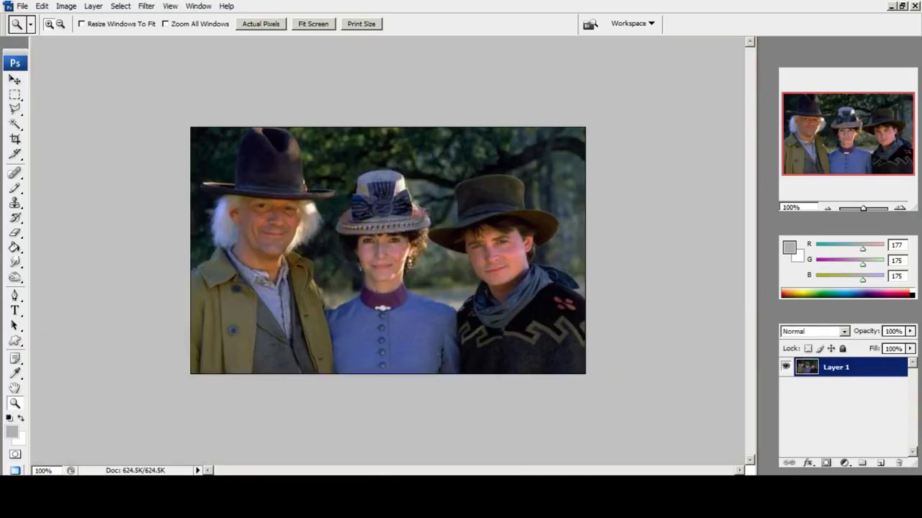
Start opening a file in Photoshop and browse to the images folder of the RE3_Visted project.
click(23, 6)
click(38, 31)
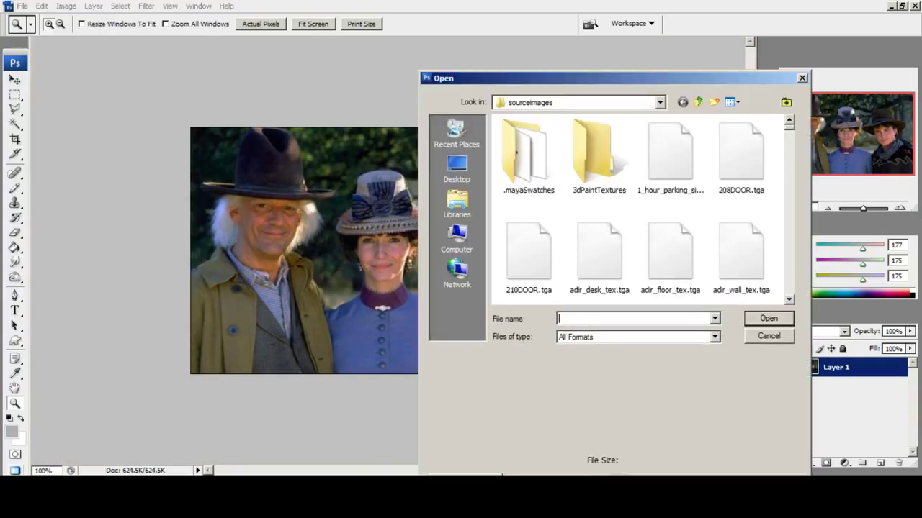
click(697, 101)
double_click(519, 167)
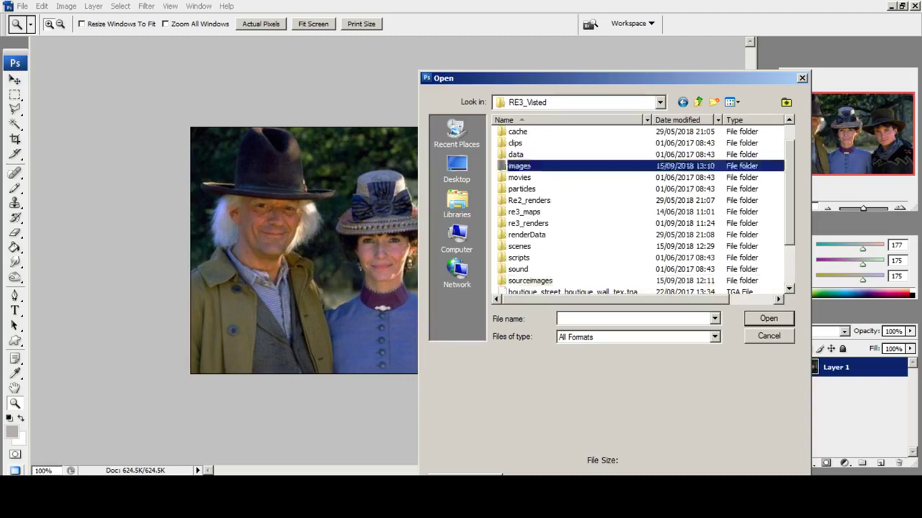
Find and open the stagla_gas_station_interior_notice_board_tex UV snapshot by its file name.
text(stagla_+)
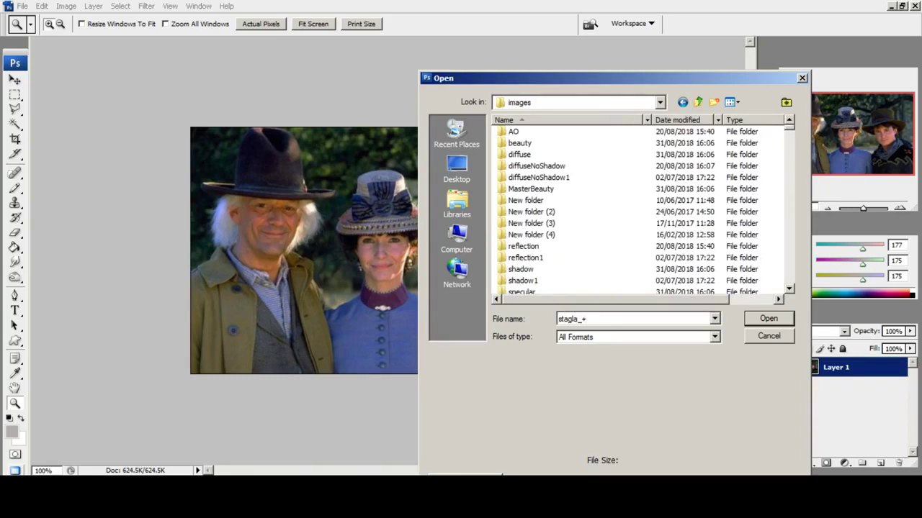
key(BackSpace)
text(ga)
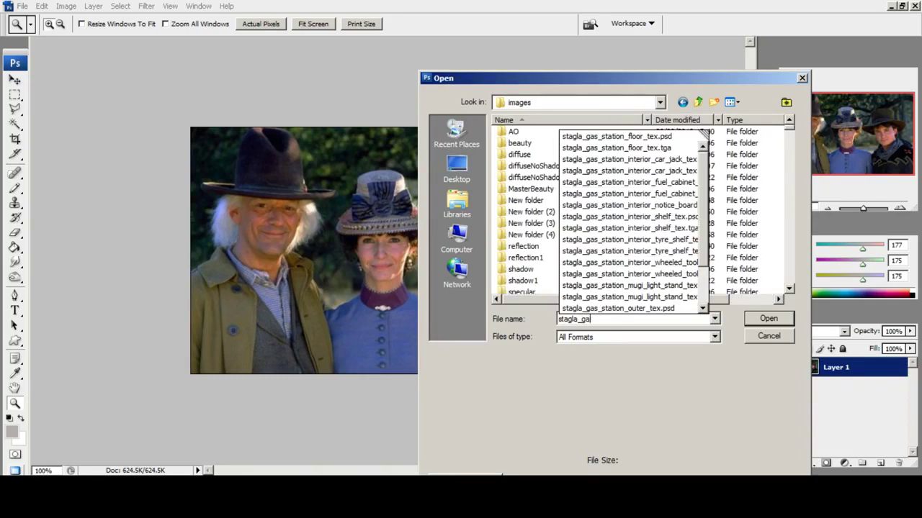
text(s_s)
key(Down)
key(Down)
key(Down)
key(Down)
key(Down)
key(Down)
key(Down)
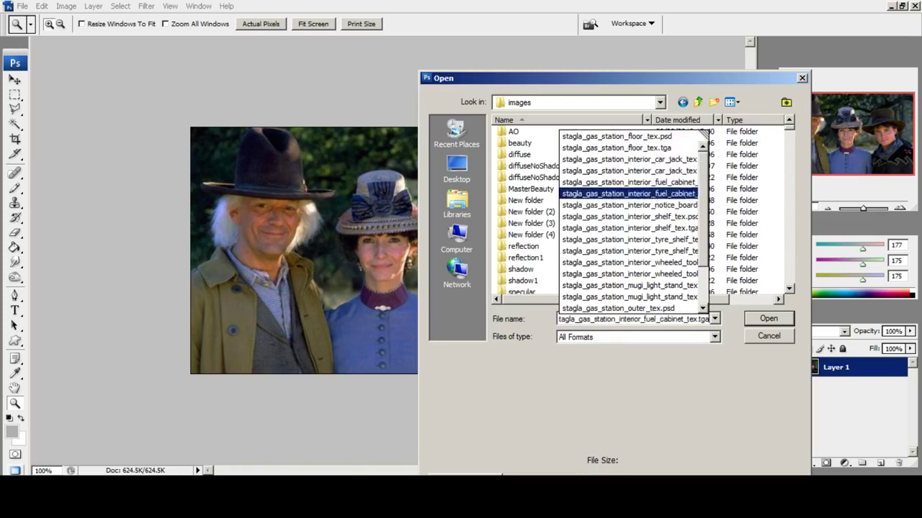
key(Return)
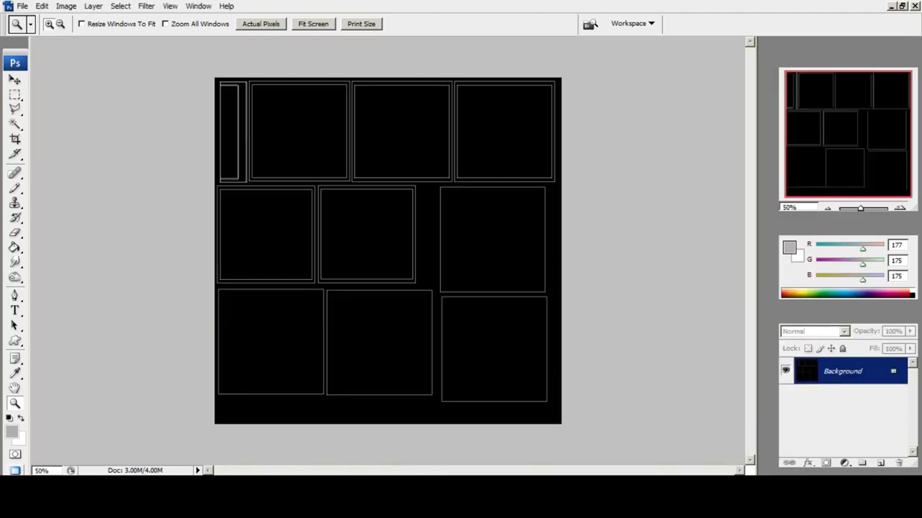
Add an empty layer above the UV snapshot and browse through the room reference pictures.
key(ctrl+alt+shift+n)
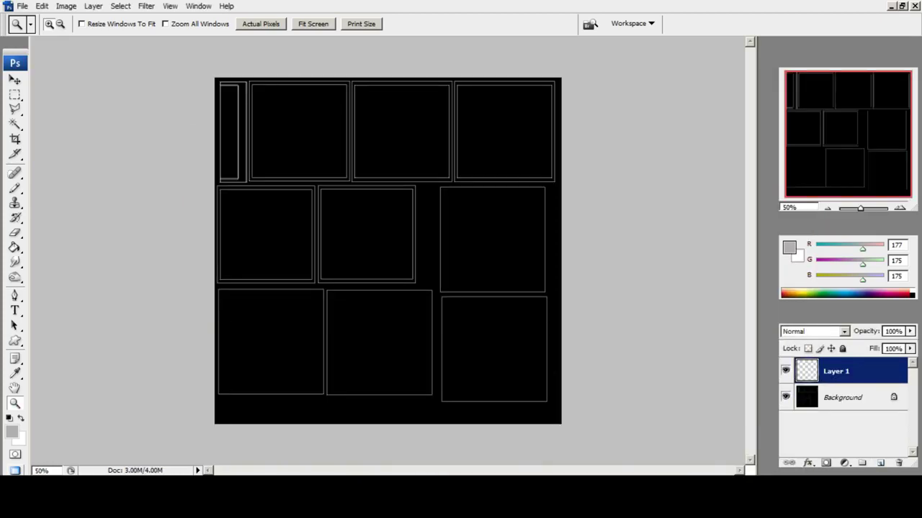
key(ctrl+plus)
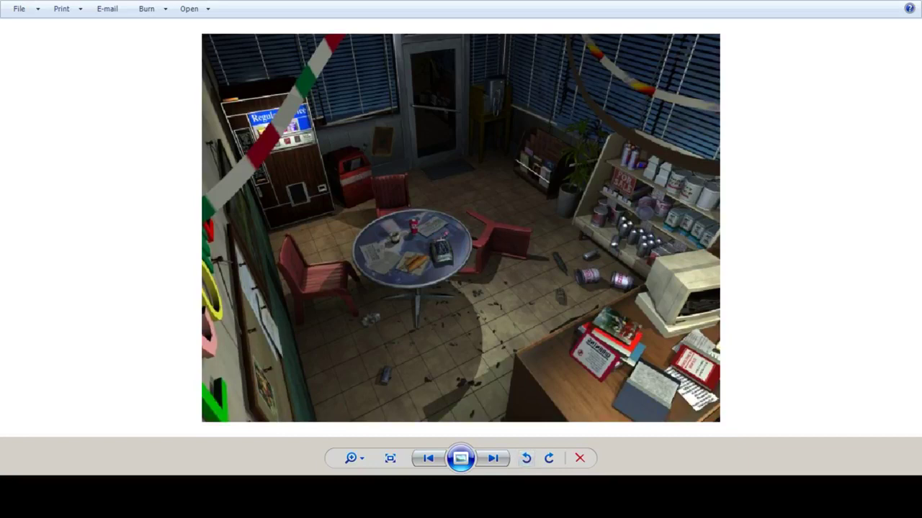
key(Right)
key(Right)
key(Right)
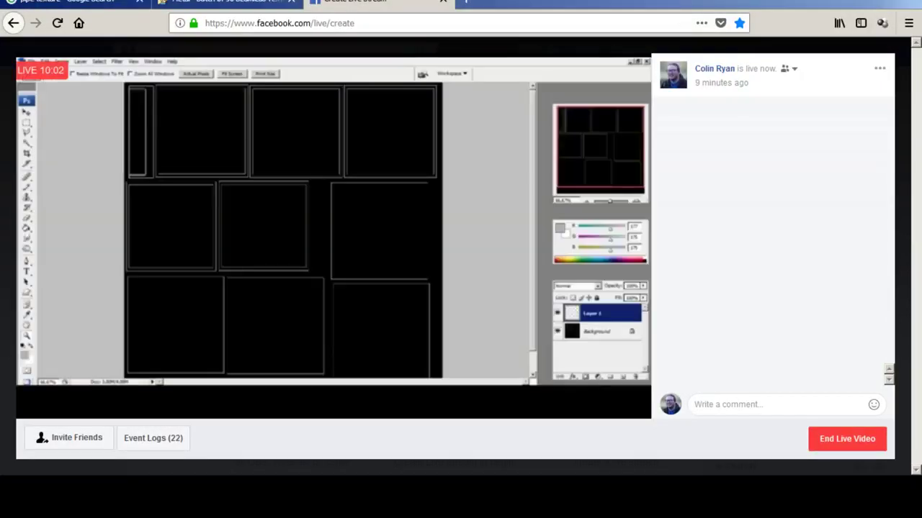
Switch to the browser's pipe texture image search and search for corkboard texture instead.
click(216, 3)
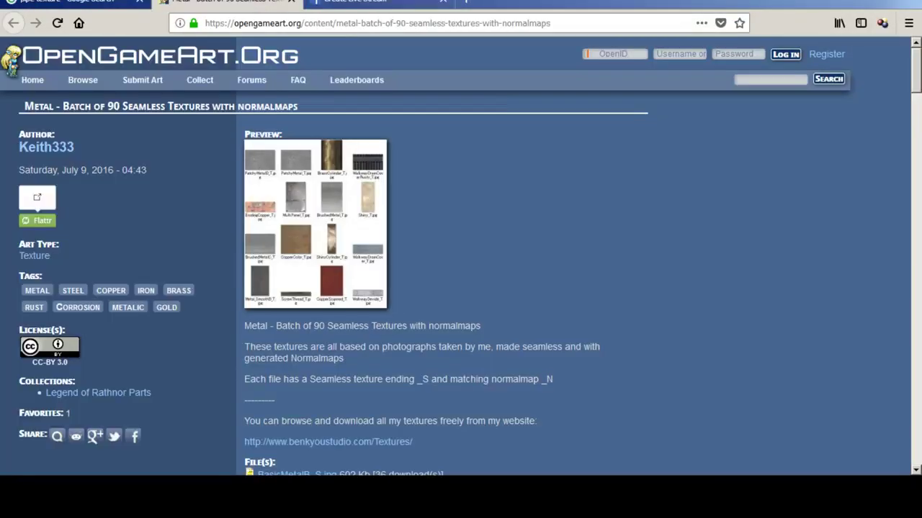
click(72, 3)
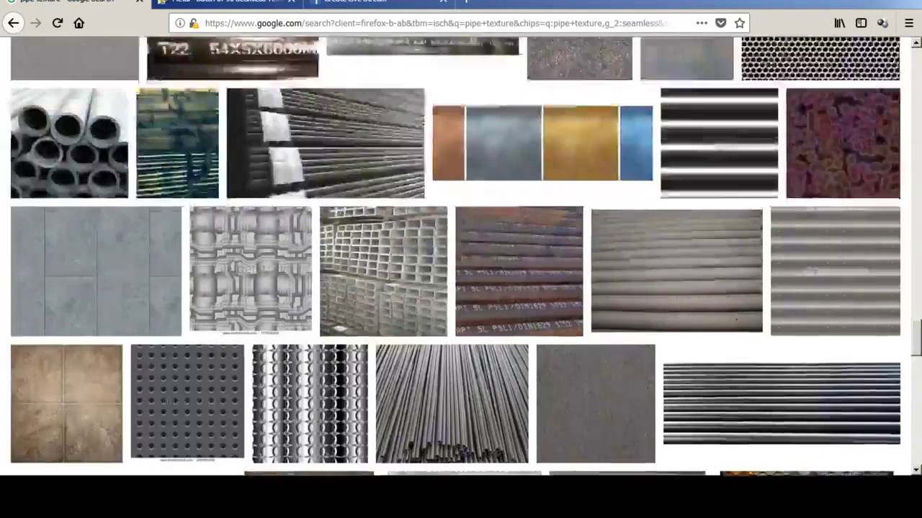
scroll(461, 257, up, 20)
scroll(461, 256, up, 10)
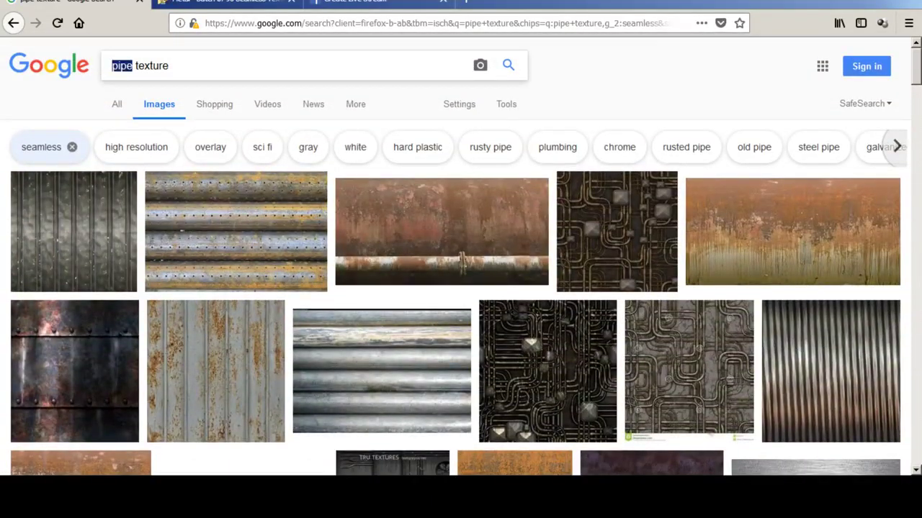
text(corkboard)
key(Return)
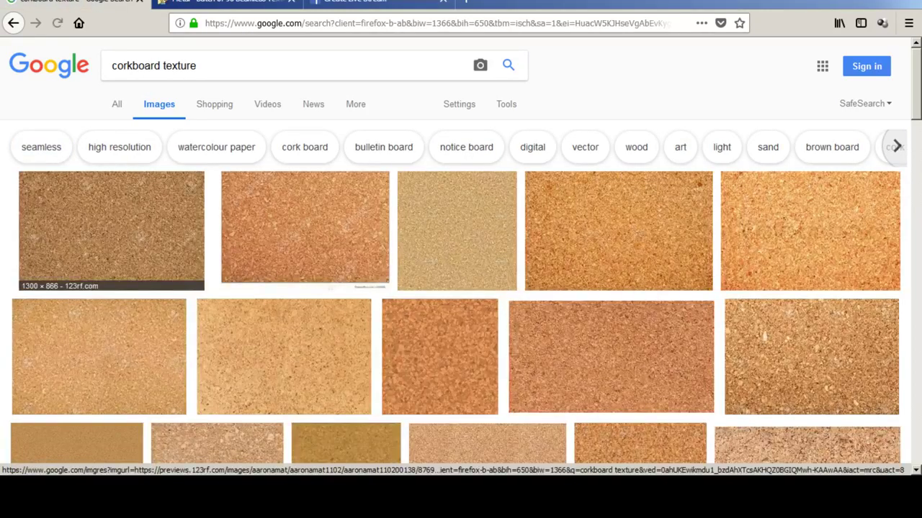
Preview the seamless pinboard result and copy the related 1300 × 866 brown cork board image.
click(456, 230)
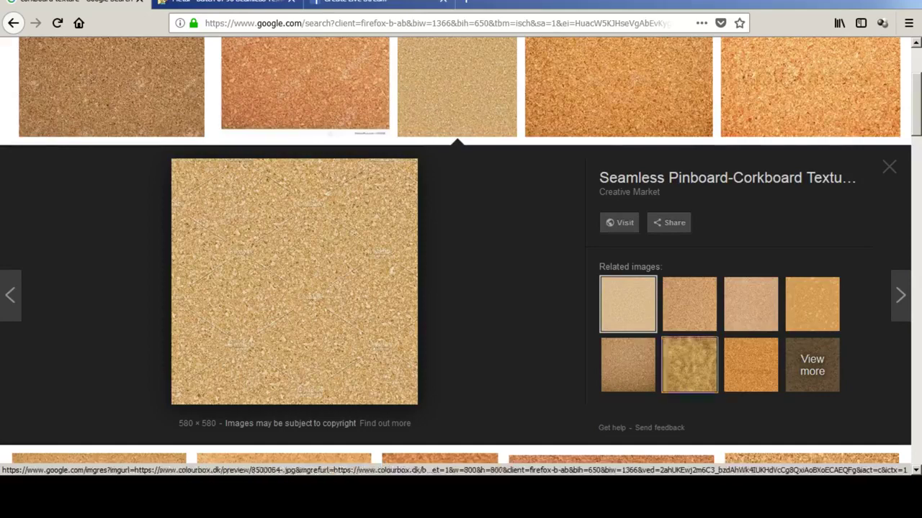
click(689, 304)
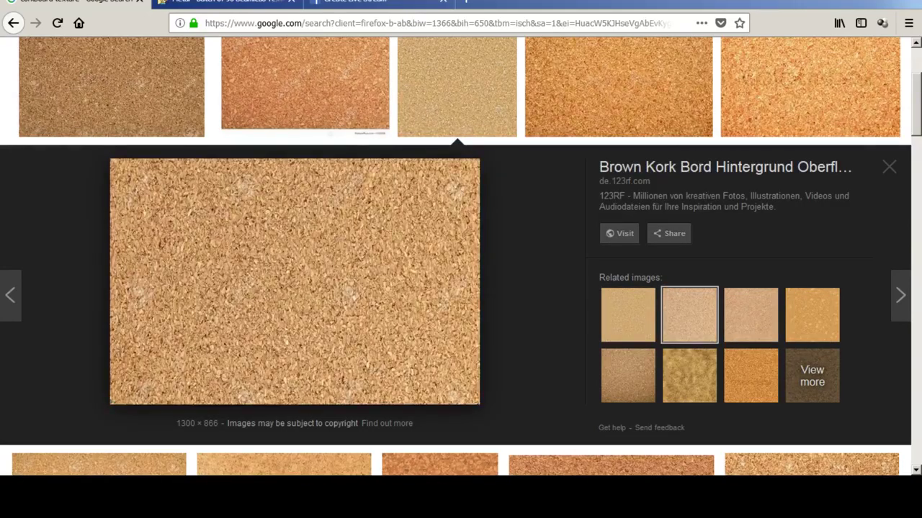
right_click(362, 280)
click(392, 154)
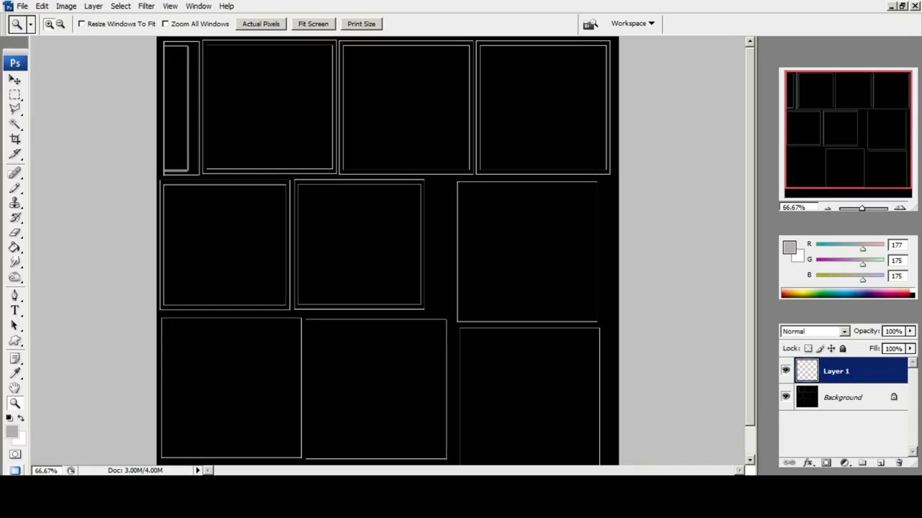
Paste the cork image over the UV snapshot in Photoshop and set its layer's blend mode to Screen.
key(ctrl+v)
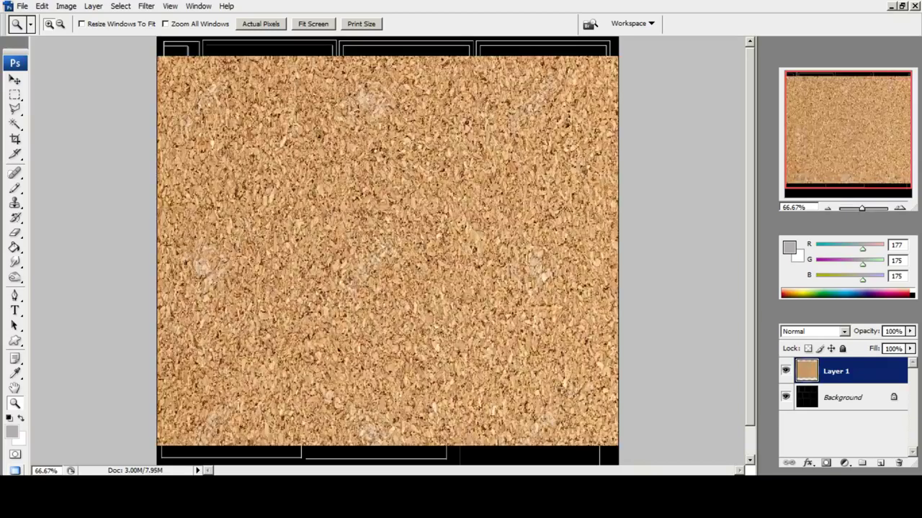
click(844, 332)
click(801, 114)
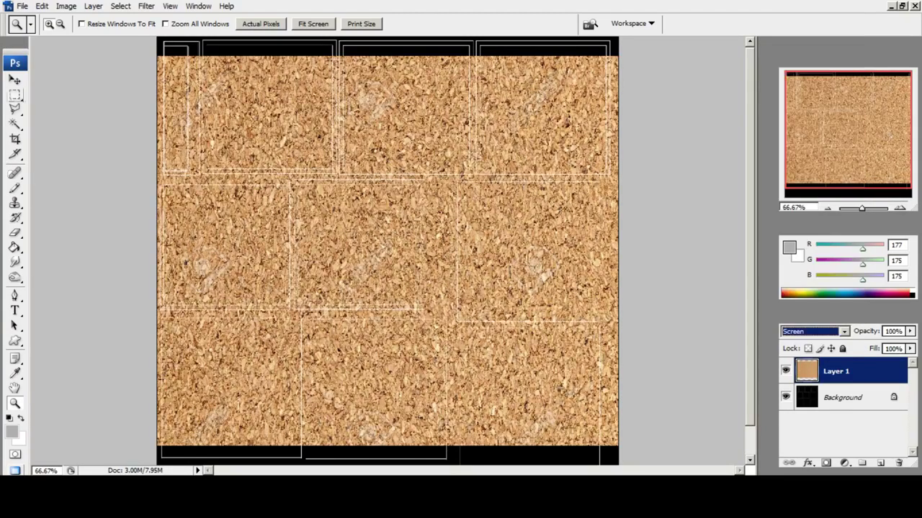
Scale the cork layer down with Free Transform to fill the inner frame of the second shell in the first row.
click(14, 95)
right_click(177, 101)
click(216, 204)
shift+drag(158, 56, 490, 278)
drag(547, 332, 263, 97)
drag(332, 213, 331, 170)
drag(458, 107, 333, 106)
click(14, 80)
click(415, 183)
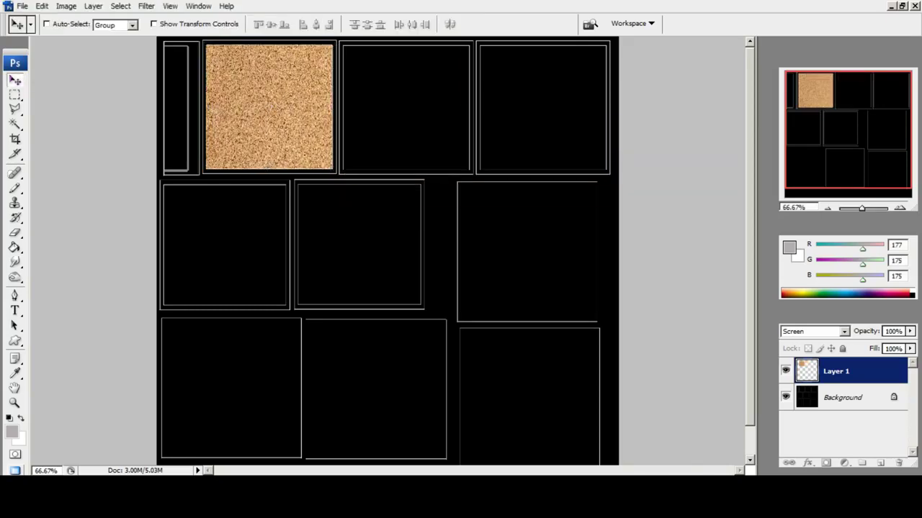
Fine-tune the cork's fit to the inner frame by scaling it to 99.3% width and 99.6% height.
click(15, 404)
drag(158, 38, 449, 371)
click(205, 130)
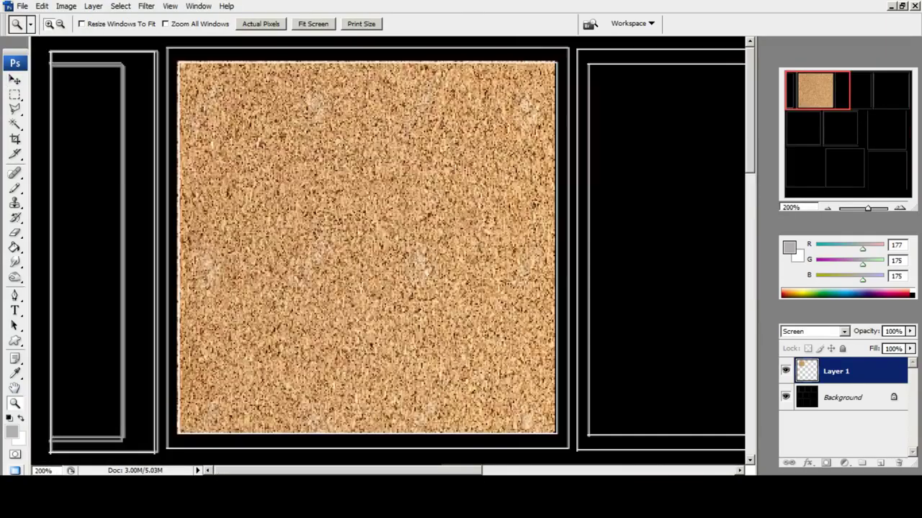
key(m)
right_click(370, 198)
click(403, 298)
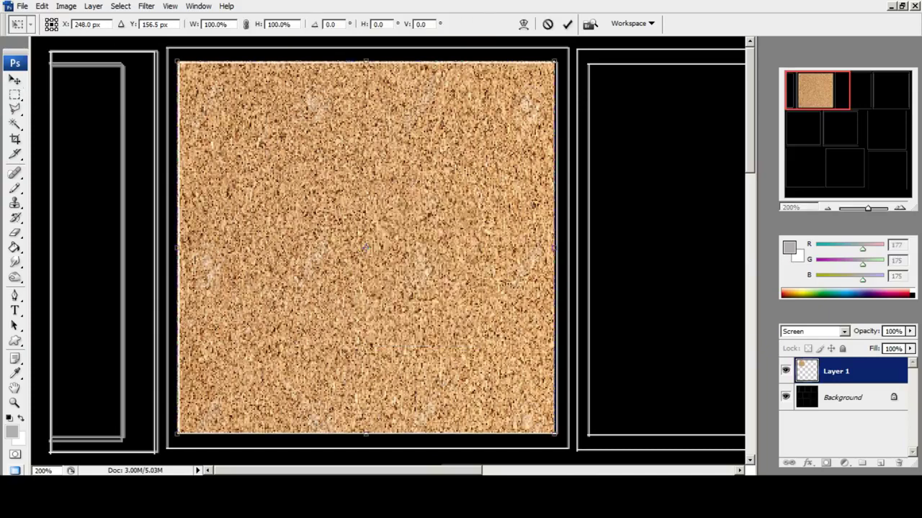
drag(178, 249, 180, 249)
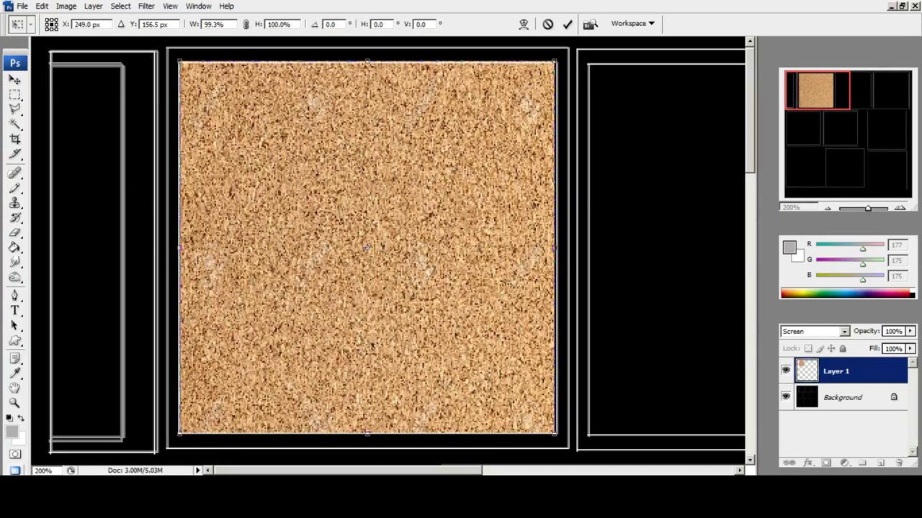
drag(367, 62, 367, 63)
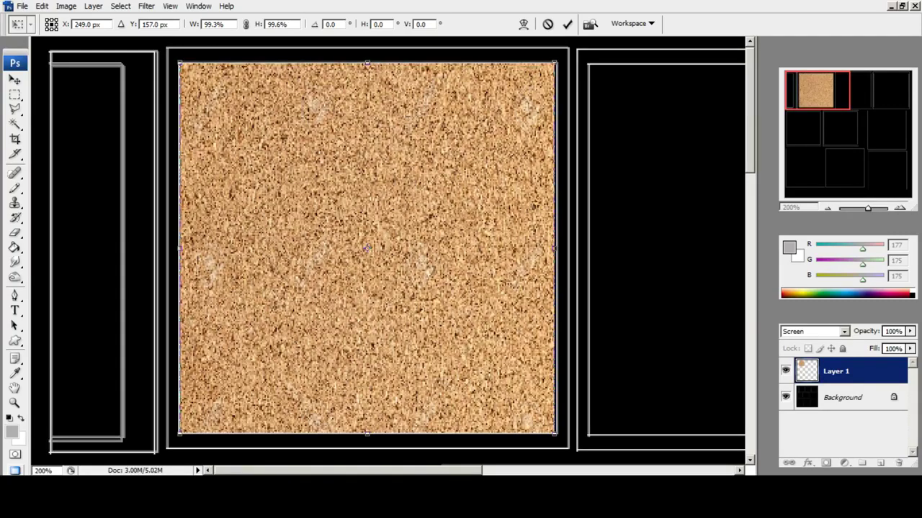
click(15, 80)
click(416, 184)
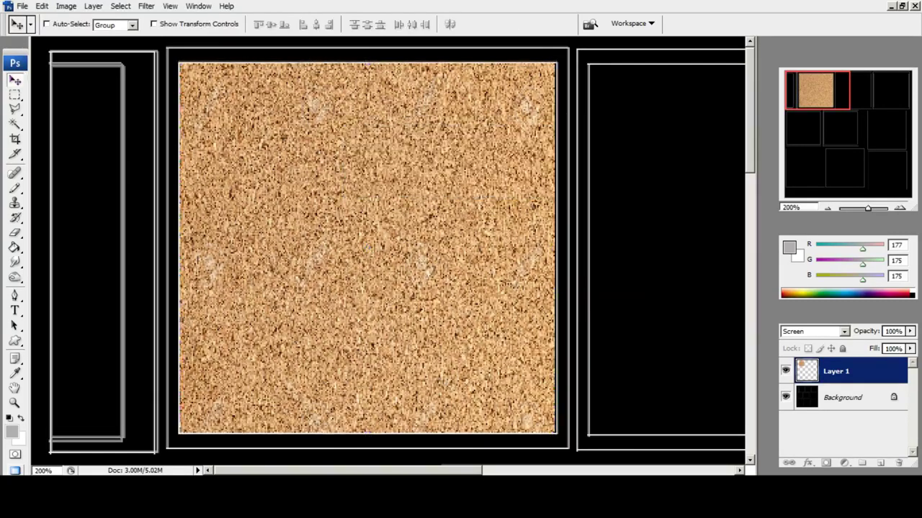
Examine the photo board and framed pictures beside the doorway in the enlarged wall reference picture.
drag(415, 183, 158, 167)
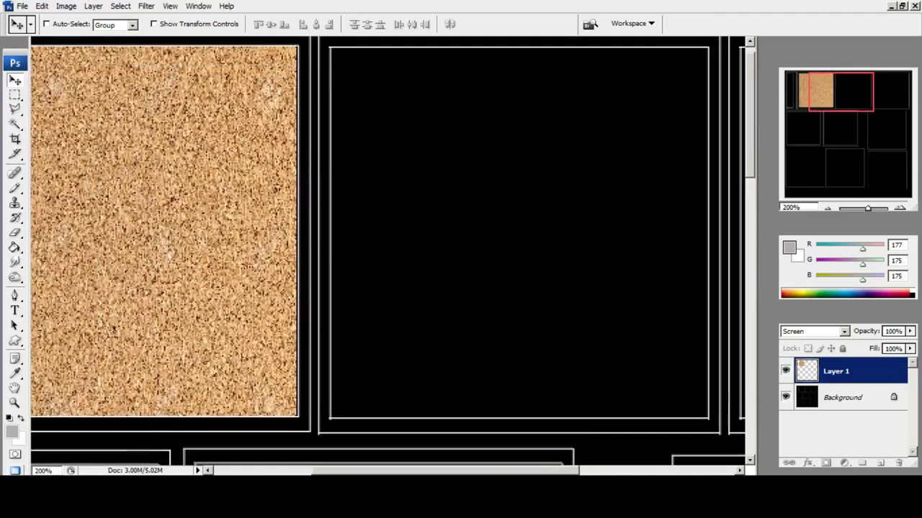
key(alt+Tab)
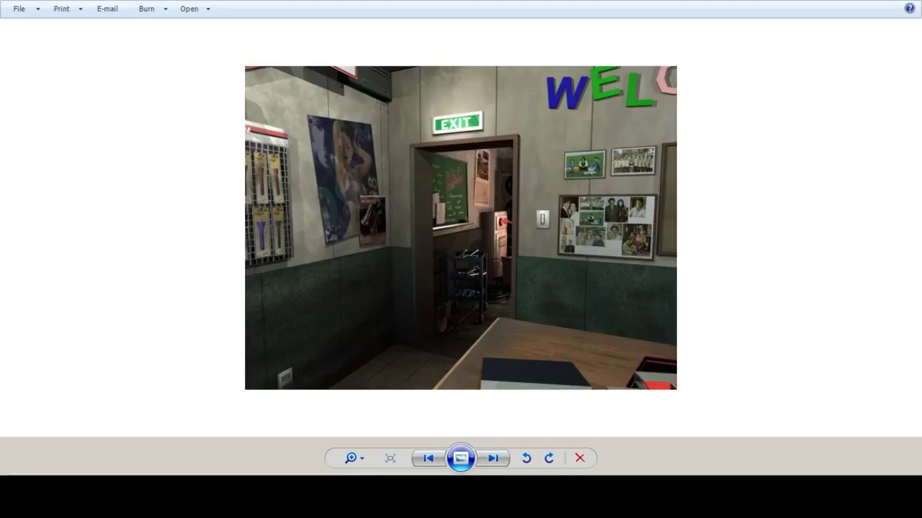
scroll(460, 288, up, 4)
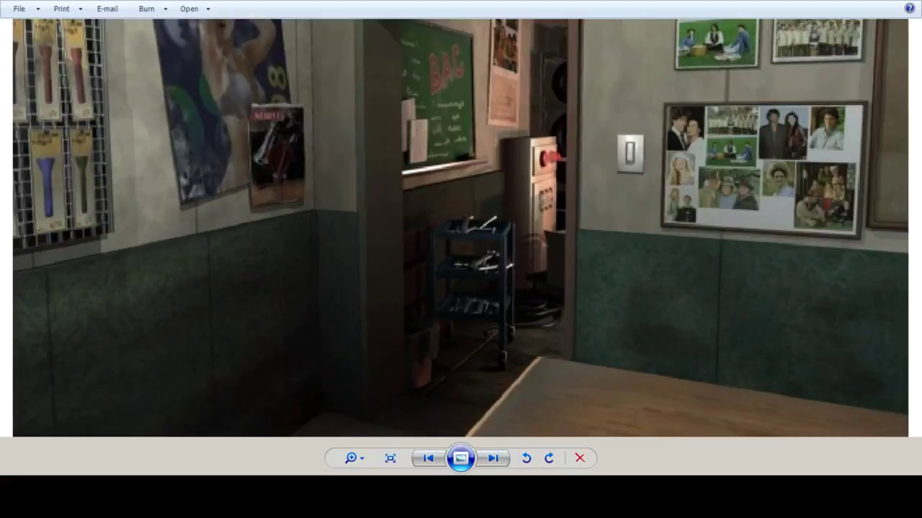
drag(460, 231, 461, 270)
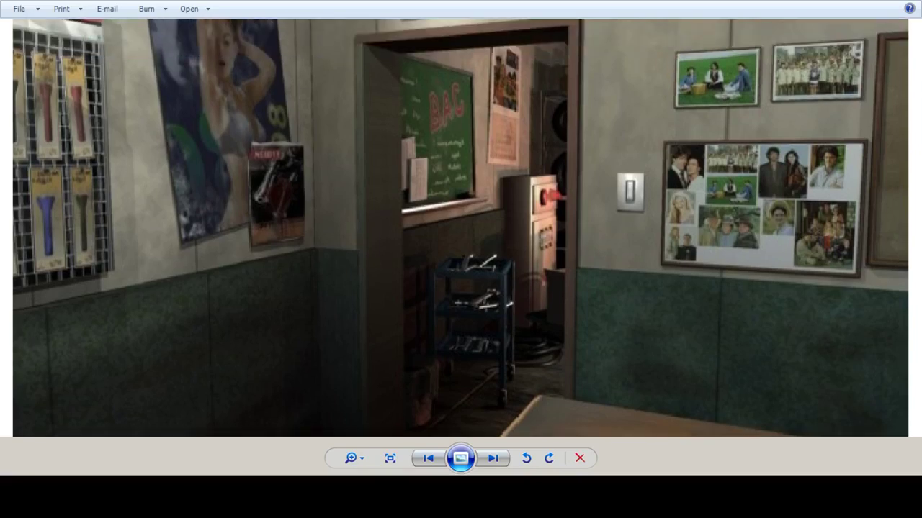
key(alt+Tab)
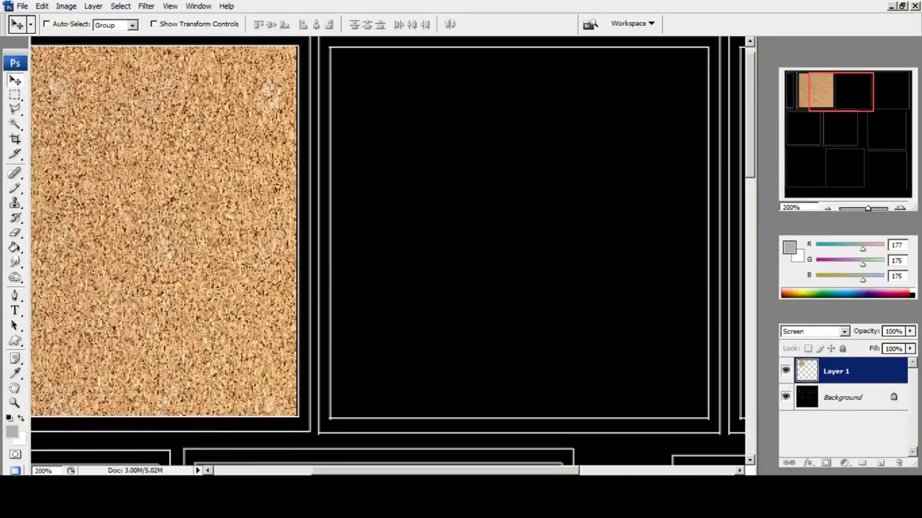
Select the large separate board and the small lower board in Maya to check which UV shells they use.
key(z)
key(ctrl+0)
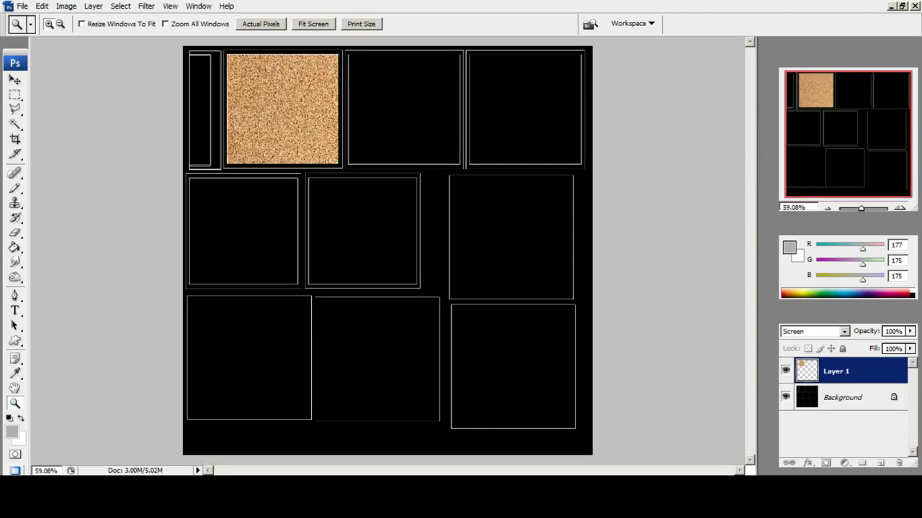
click(173, 483)
click(314, 219)
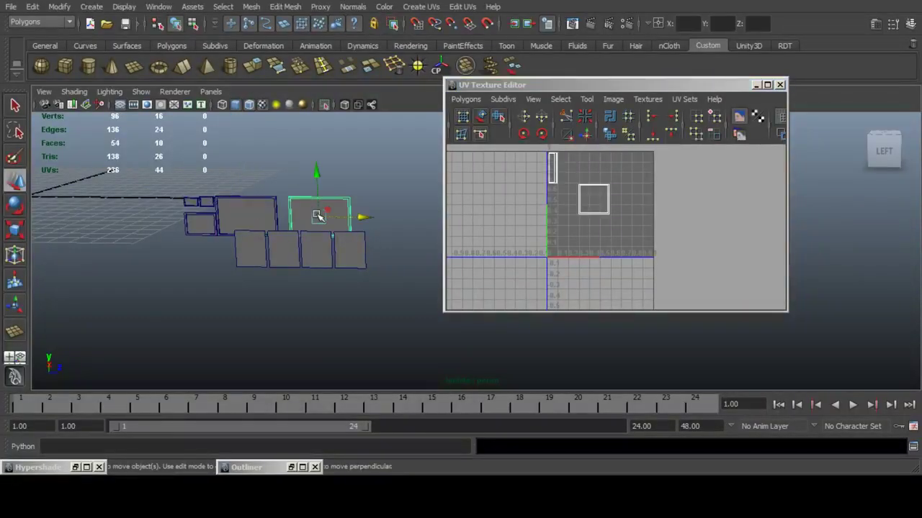
click(208, 227)
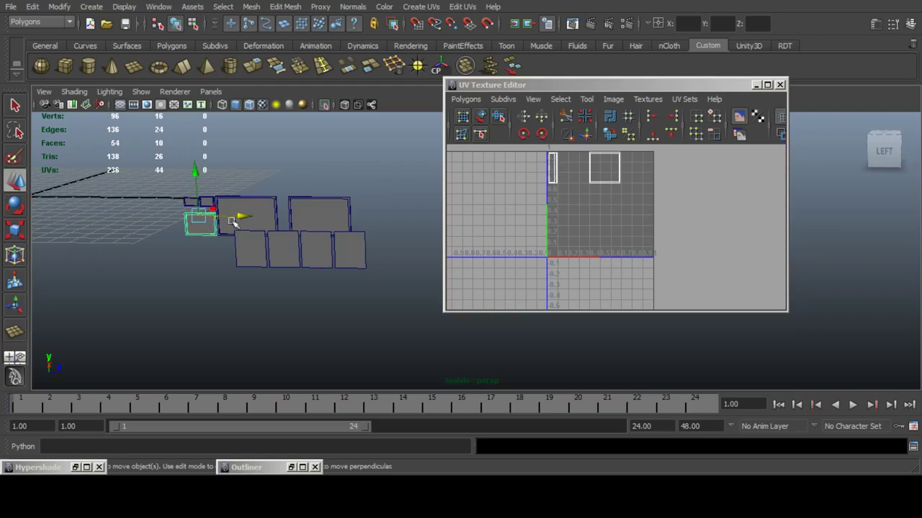
key(alt+Tab)
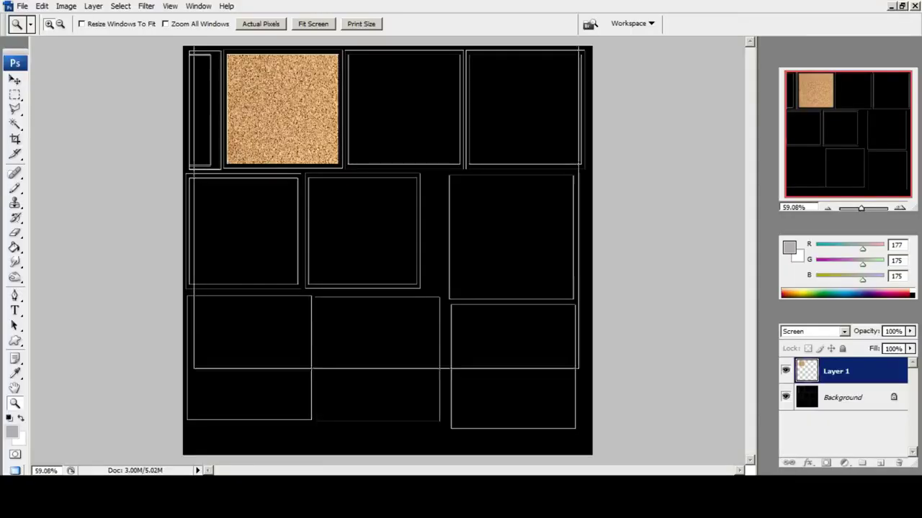
Select the inner frame of the third shell in the first row and fill it with the grey foreground colour.
click(430, 168)
click(429, 168)
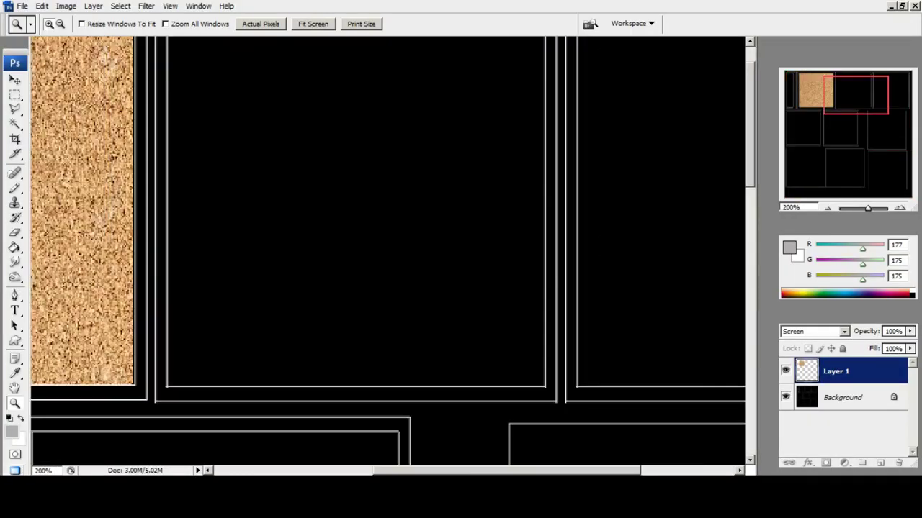
key(m)
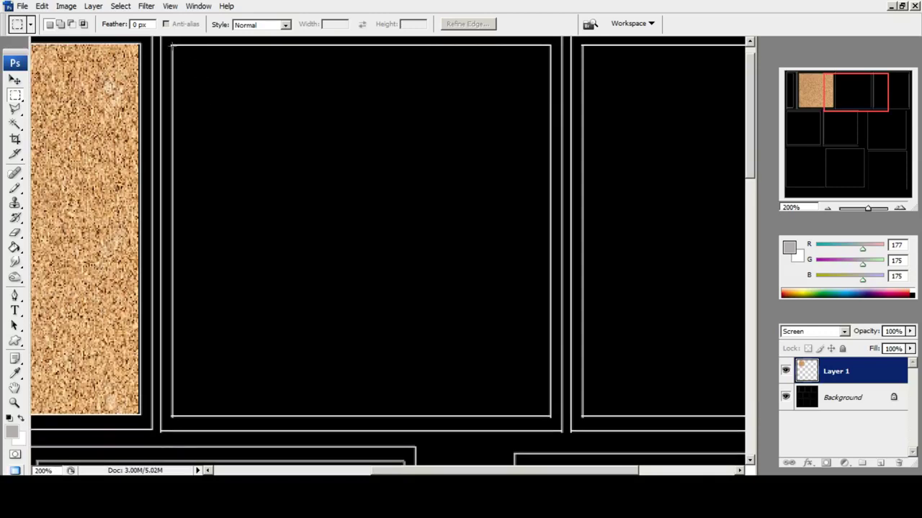
drag(172, 48, 551, 420)
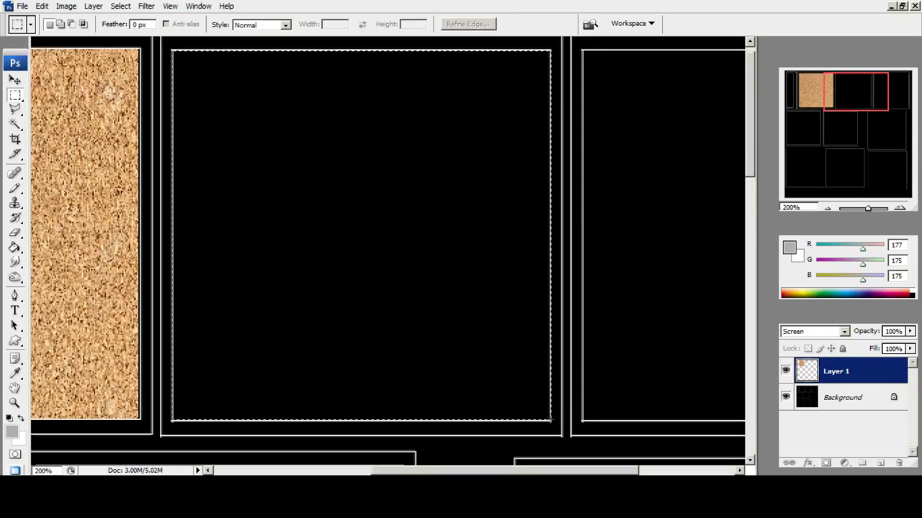
key(g)
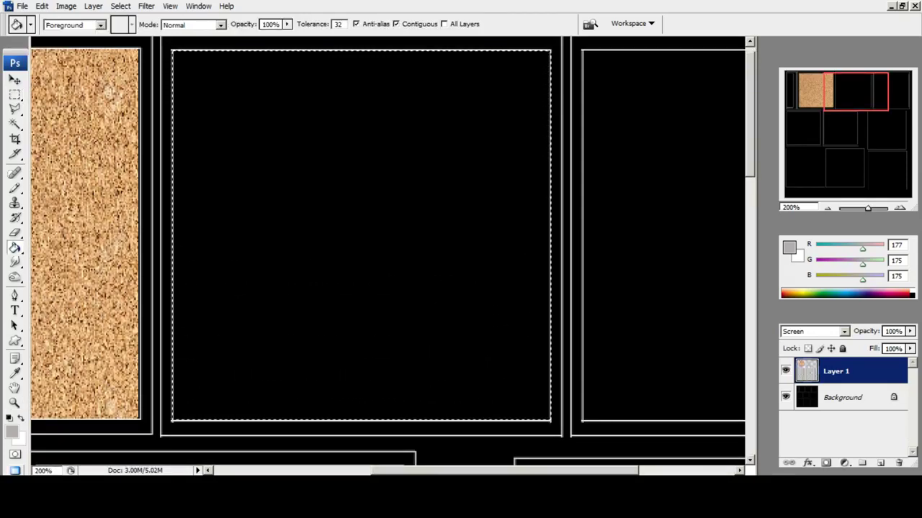
click(361, 235)
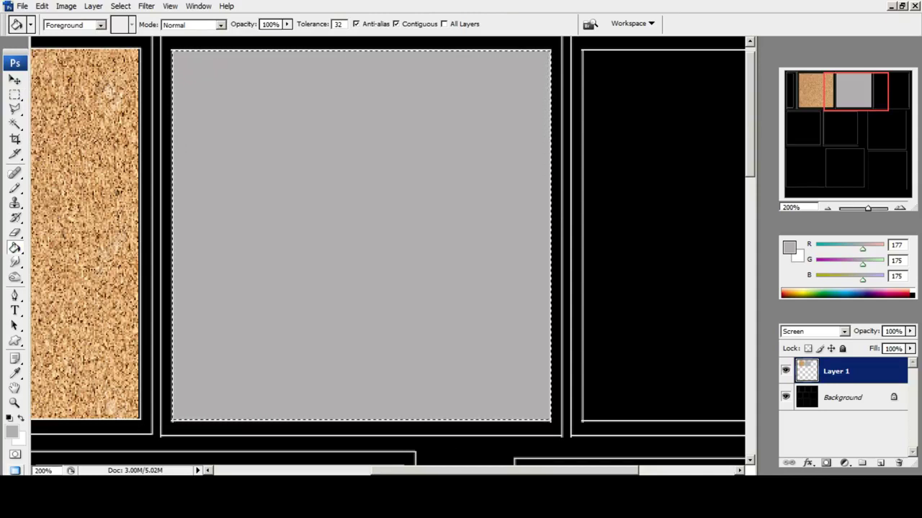
Lighten the foreground colour to RGB 203, 200, 200 and refill the selected frame with it.
click(12, 432)
click(126, 135)
click(433, 92)
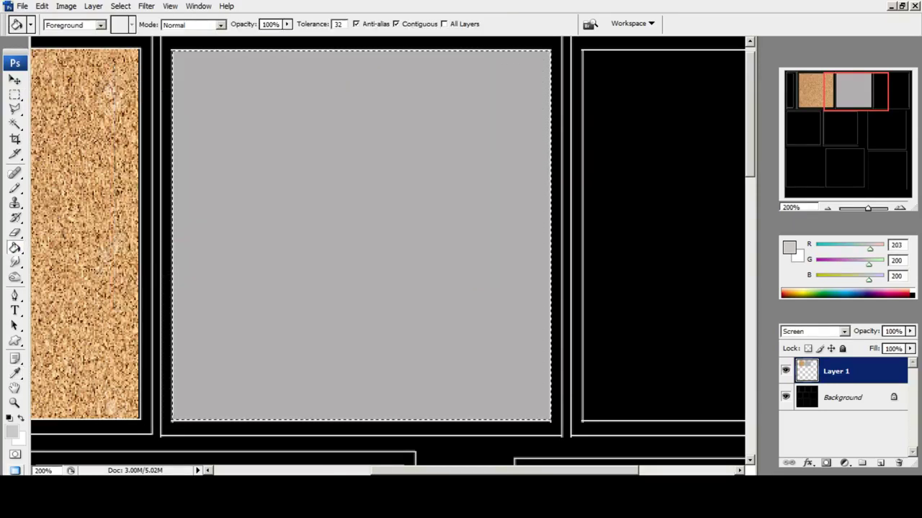
key(alt+BackSpace)
Duplicate Layer 1 and move the copied grey square into the inner frame of the fourth shell in the first row.
key(v)
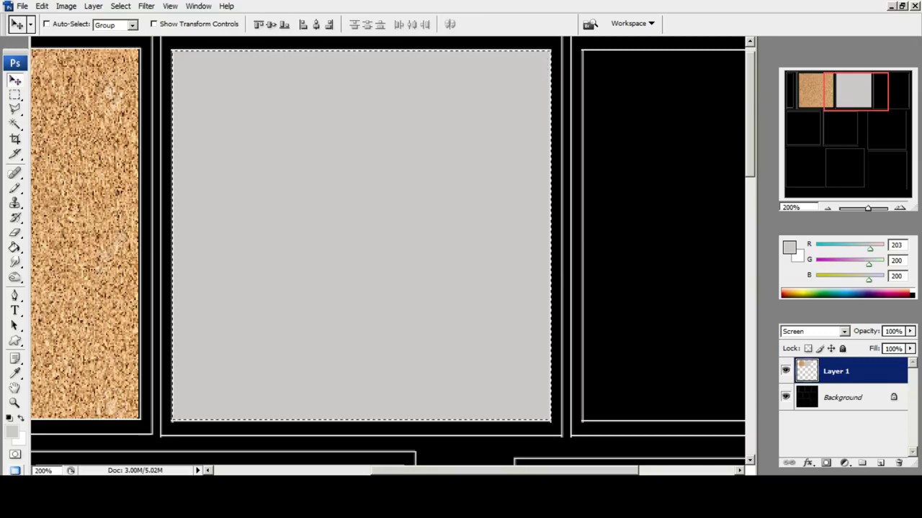
drag(836, 372, 880, 463)
drag(362, 236, 301, 227)
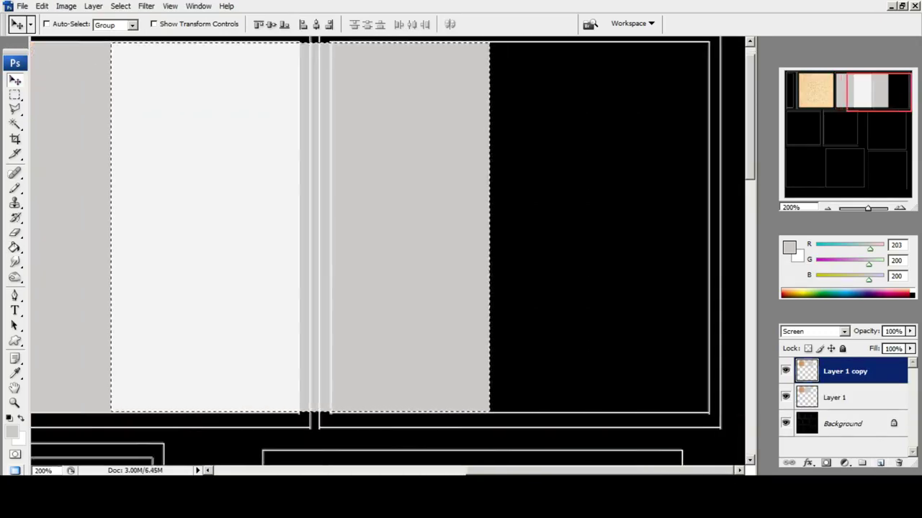
drag(396, 238, 615, 238)
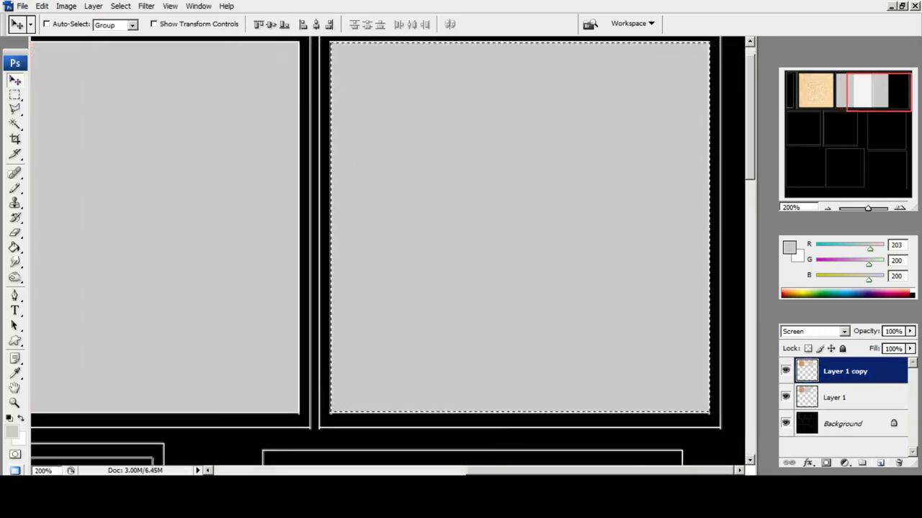
Switch to Maya and select the small and large boards in various combinations to check which UV shells they use.
drag(878, 92, 817, 128)
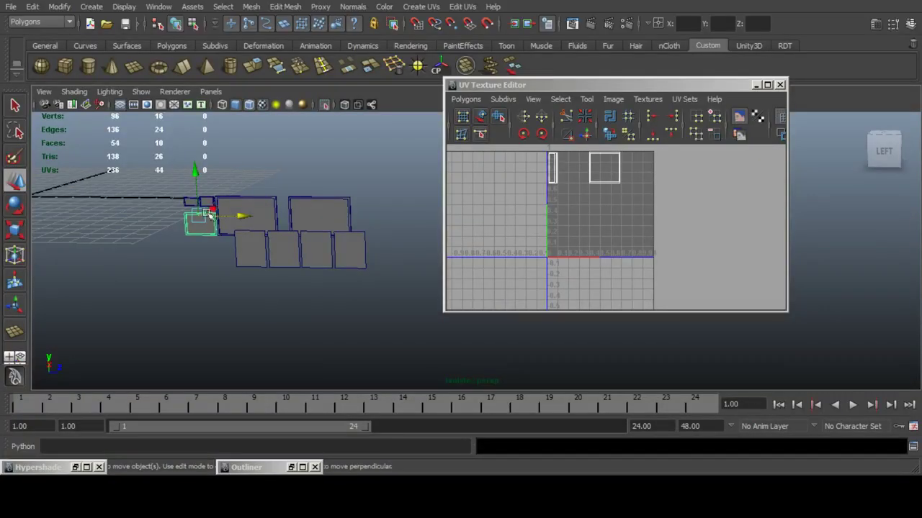
click(207, 201)
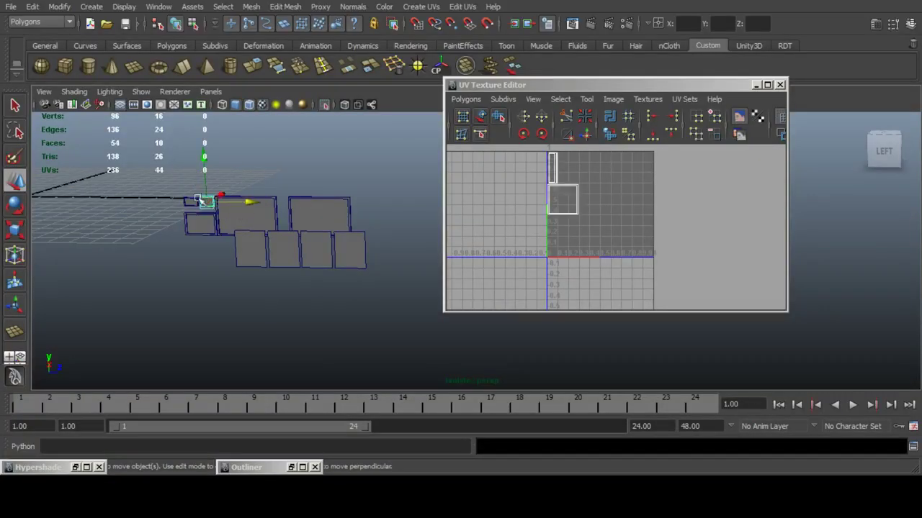
shift+click(191, 199)
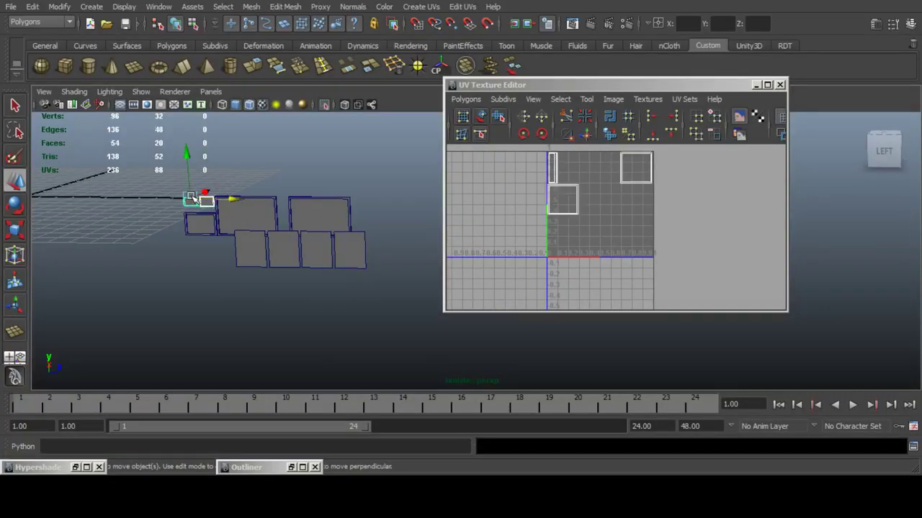
click(322, 214)
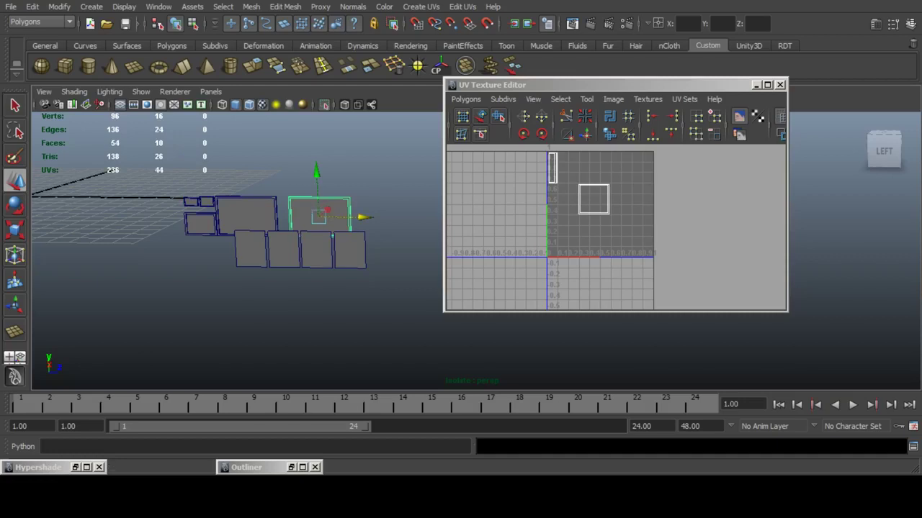
shift+click(191, 199)
shift+click(207, 202)
shift+click(242, 218)
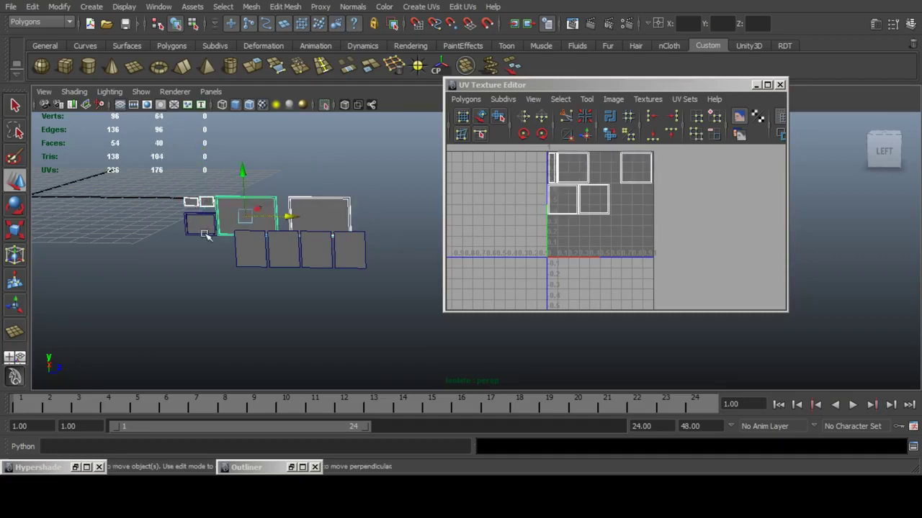
shift+click(204, 236)
shift+click(245, 216)
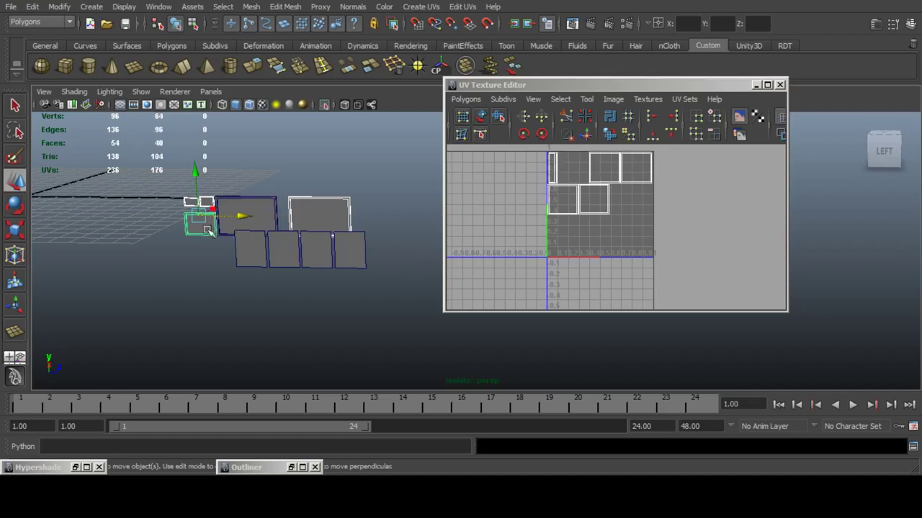
shift+click(204, 235)
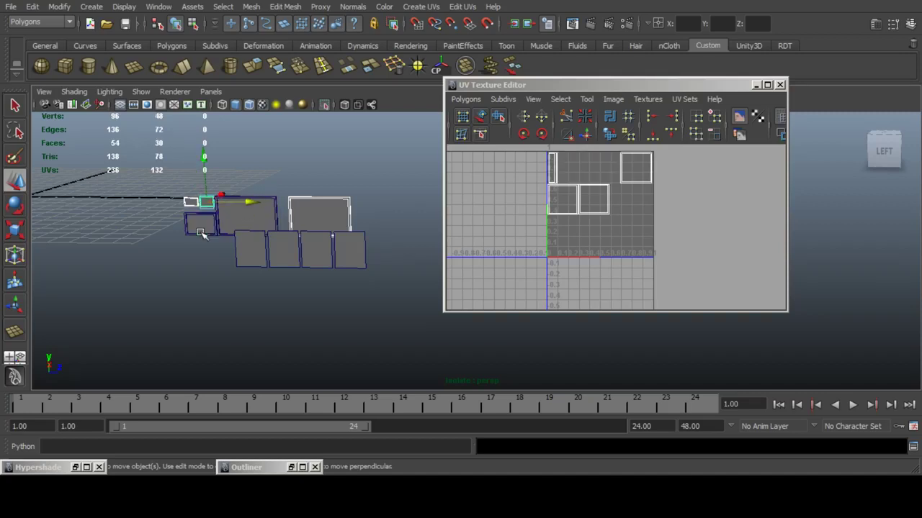
shift+click(190, 203)
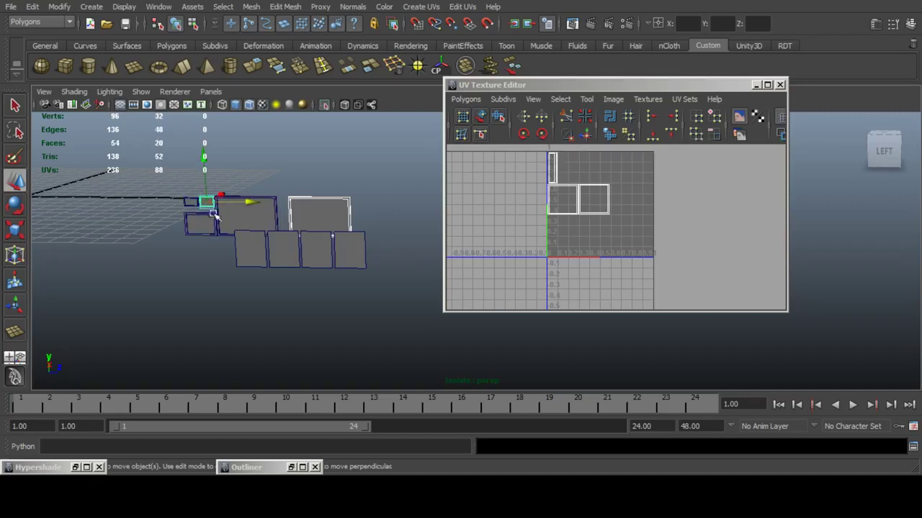
shift+click(348, 206)
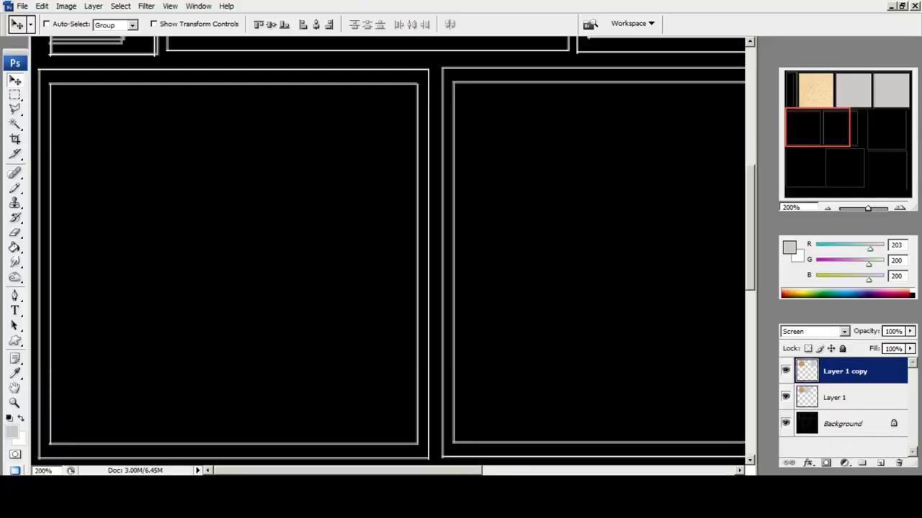
Back in Photoshop, delete the duplicate cork area from Layer 1 copy with a rectangular selection, and deselect.
drag(817, 127, 873, 98)
ctrl+scroll(389, 252, left, 5)
scroll(389, 252, up, 1)
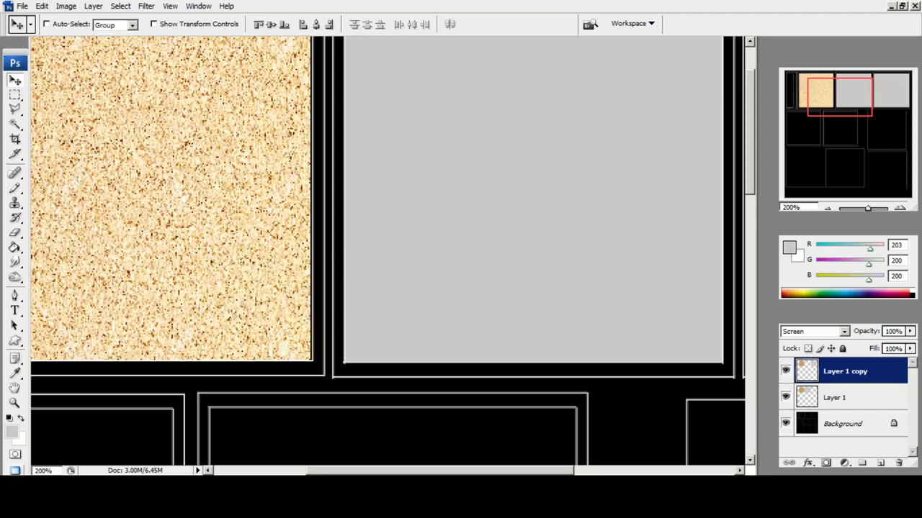
click(785, 371)
click(786, 370)
drag(839, 97, 819, 94)
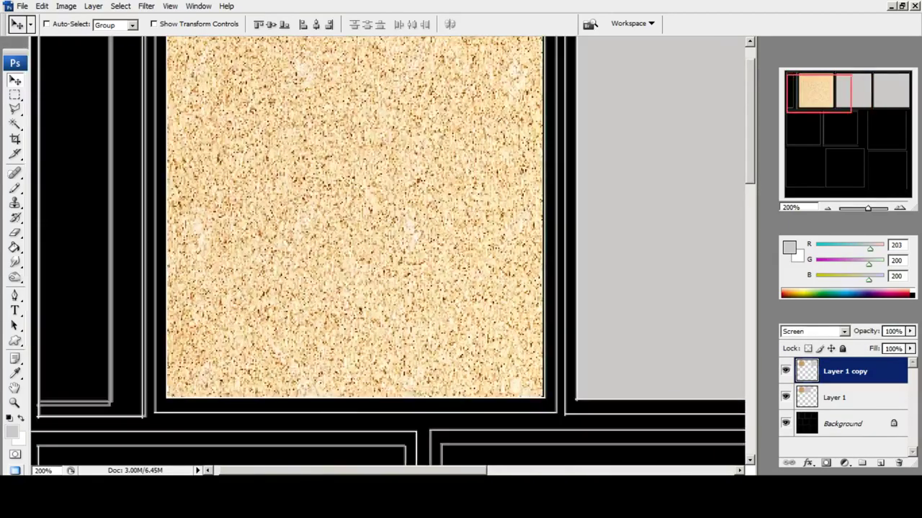
click(15, 95)
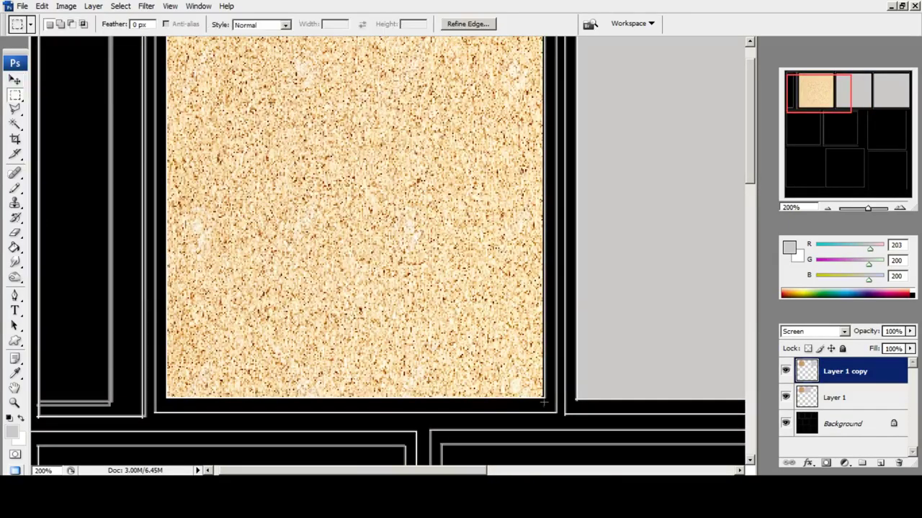
drag(545, 403, 160, 37)
key(Delete)
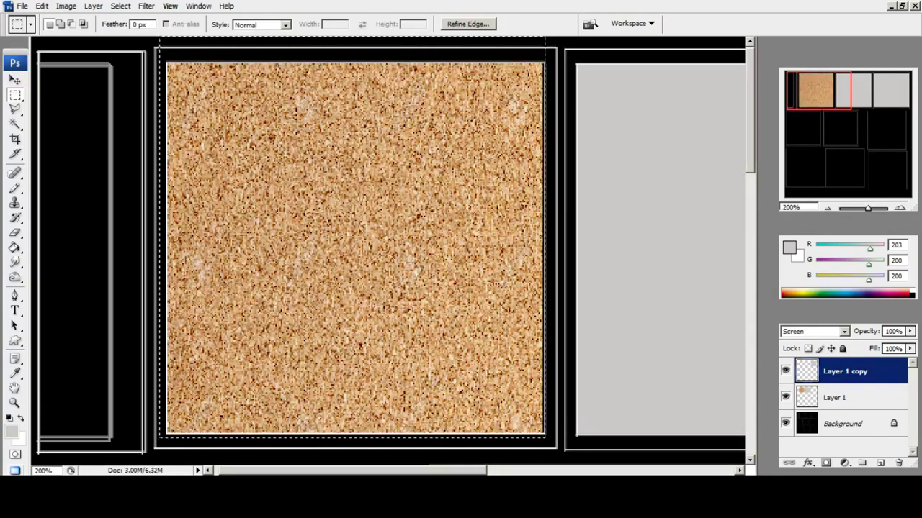
key(ctrl+d)
Duplicate the Layer 1 copy grey square and align its upper-left corner with the inner frame of the second row's first shell.
click(853, 101)
ctrl+scroll(389, 252, right, 5)
scroll(389, 252, down, 1)
scroll(389, 252, up, 1)
key(v)
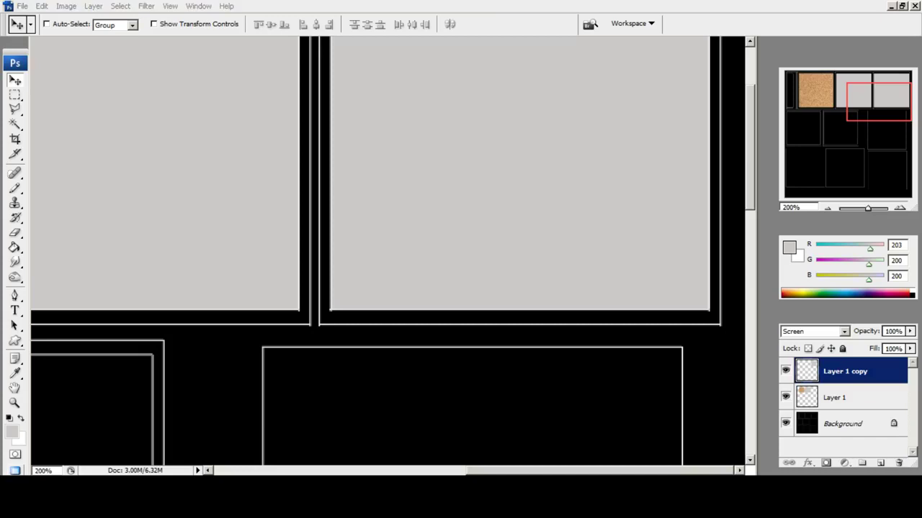
key(ctrl+j)
scroll(389, 252, down, 3)
drag(504, 130, 411, 354)
drag(410, 353, 224, 352)
key(Right)
key(Down)
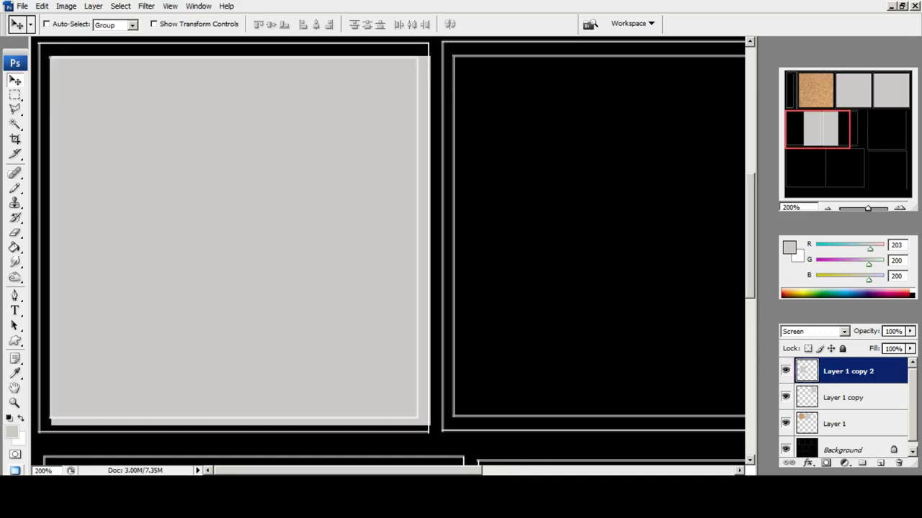
key(Up)
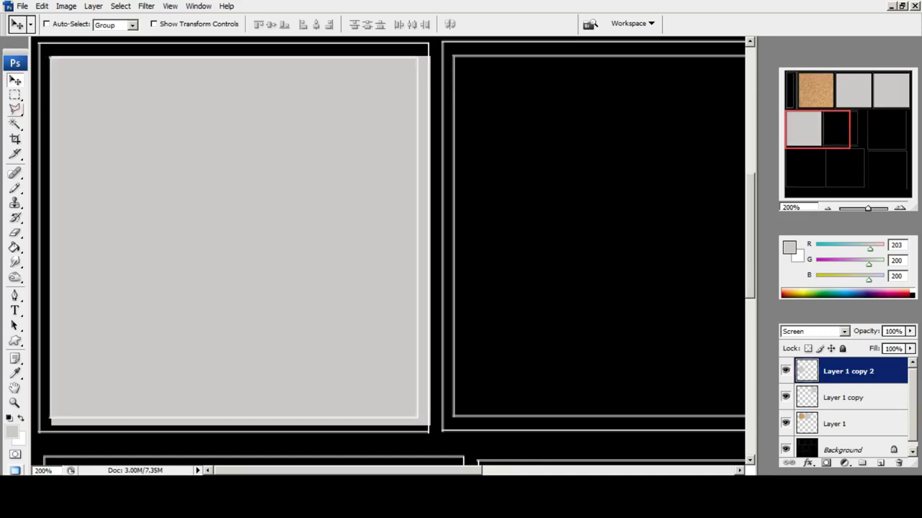
Scale the new grey square with Free Transform to 96.6% width and 97.8% height to fit the inner frame, and apply it.
click(15, 95)
right_click(212, 144)
click(249, 245)
drag(430, 241, 417, 241)
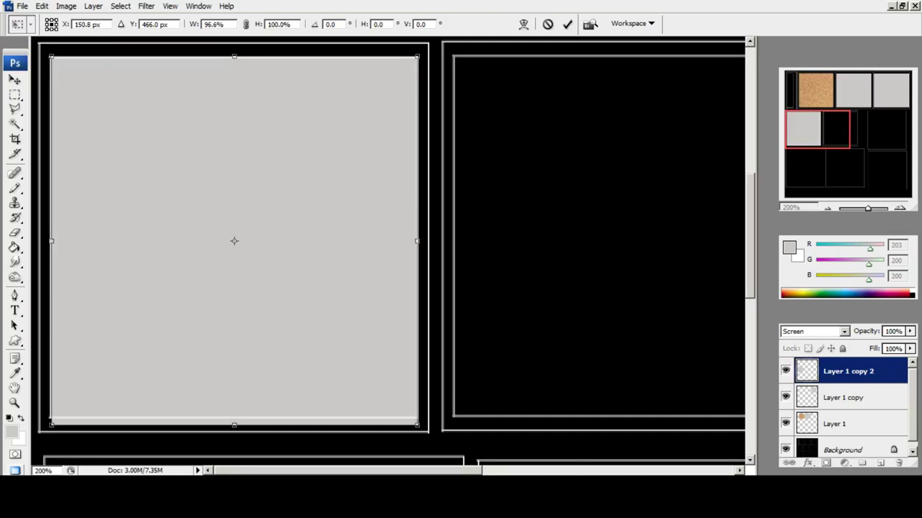
drag(234, 426, 234, 417)
key(v)
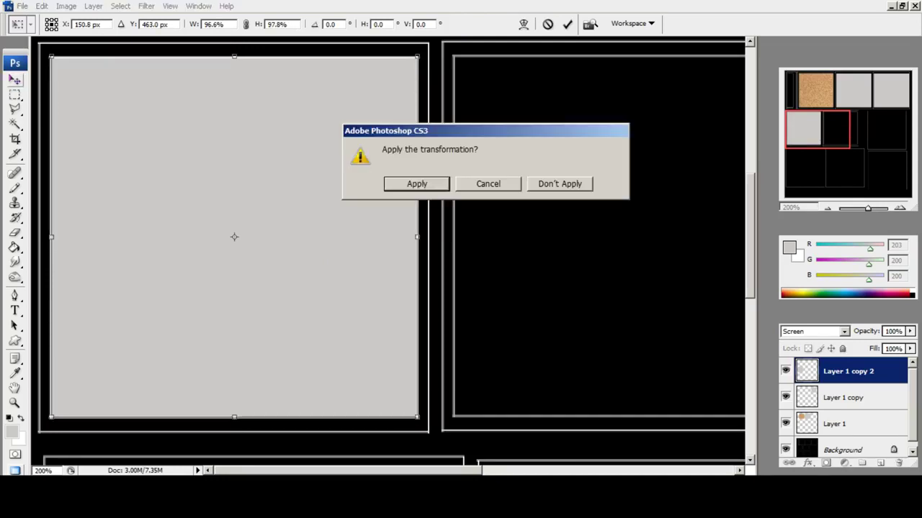
key(Return)
drag(468, 245, 245, 257)
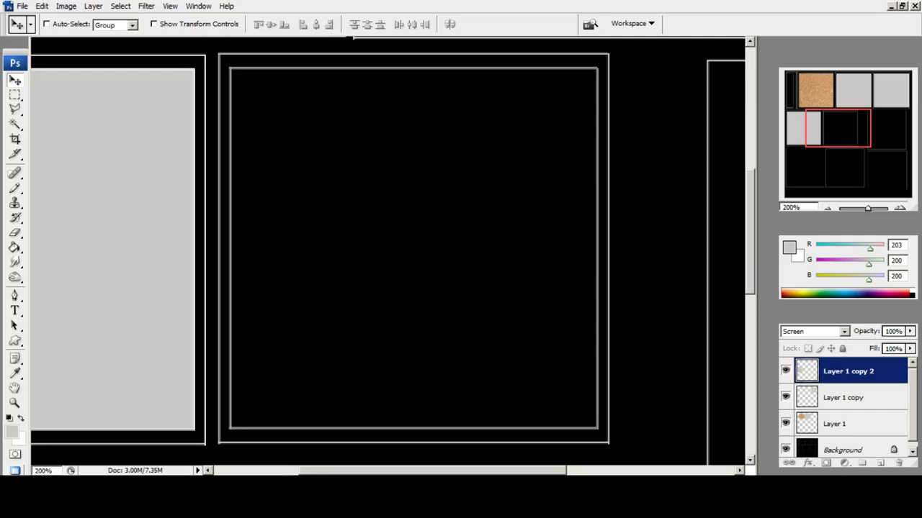
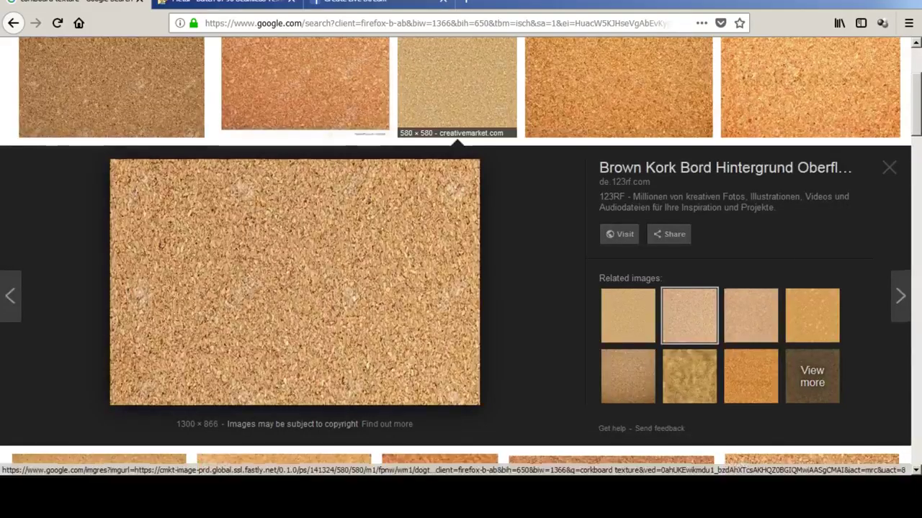
Switch to the browser and replace the corkboard query in Google Images with a search for "oil painting".
scroll(461, 288, up, 2)
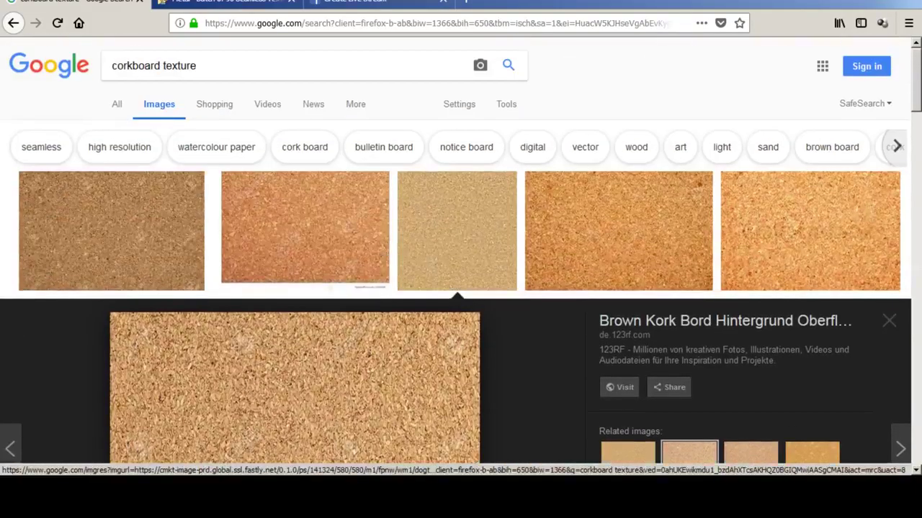
click(353, 2)
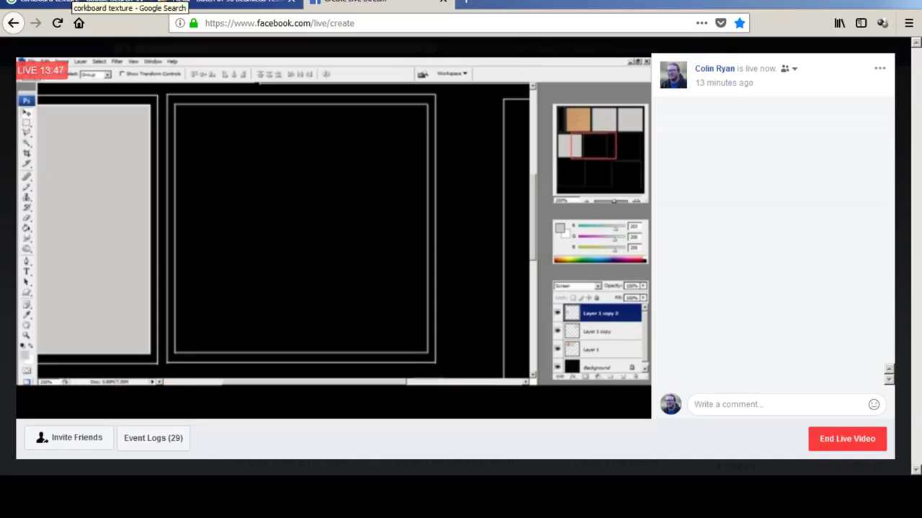
click(72, 2)
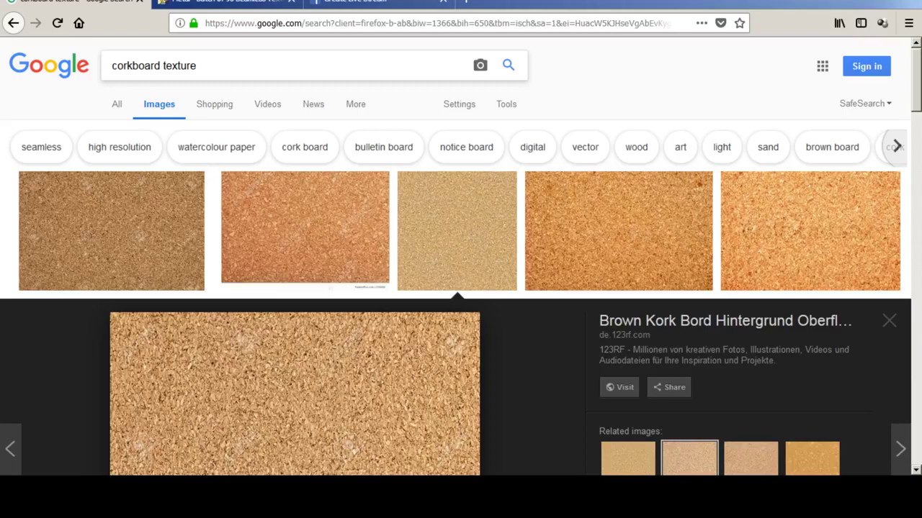
triple_click(154, 66)
text(oil painting)
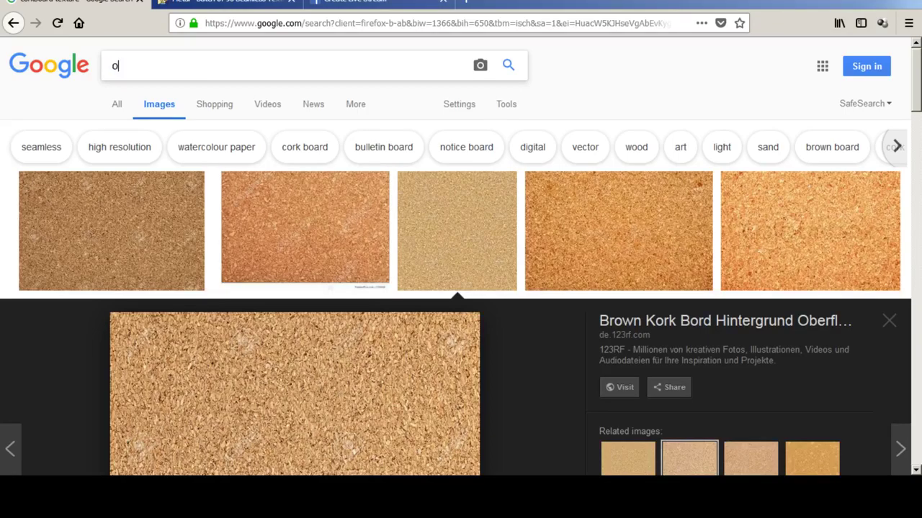
key(Return)
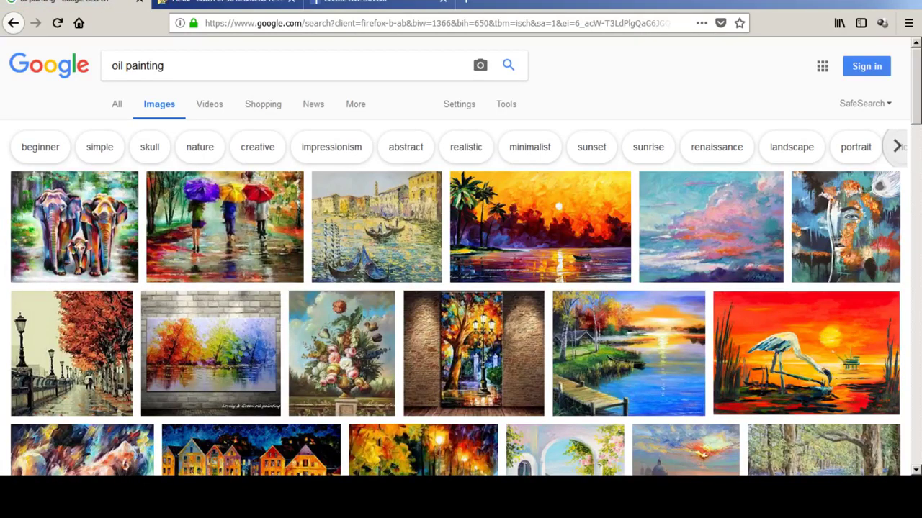
click(165, 65)
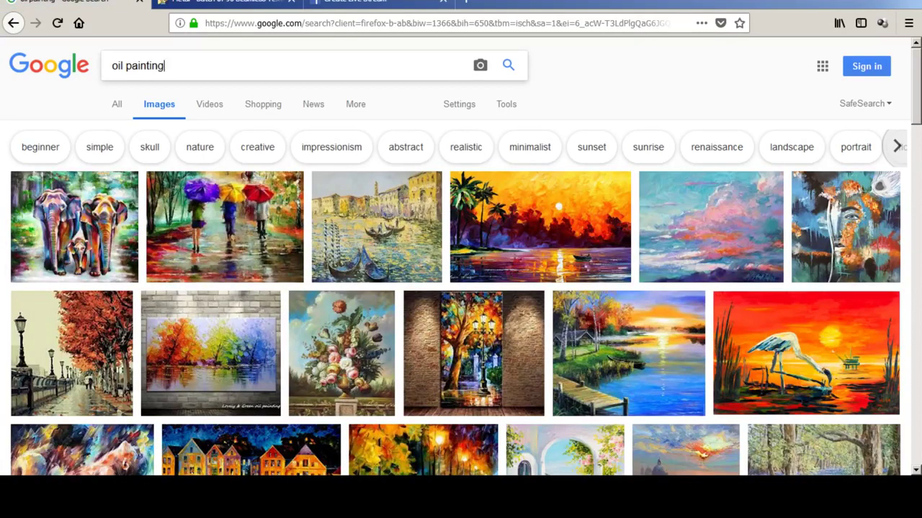
Refine the Google Images search to "oil painting 1997" and copy the Kalmar Nykle ship painting.
text(1997)
key(Return)
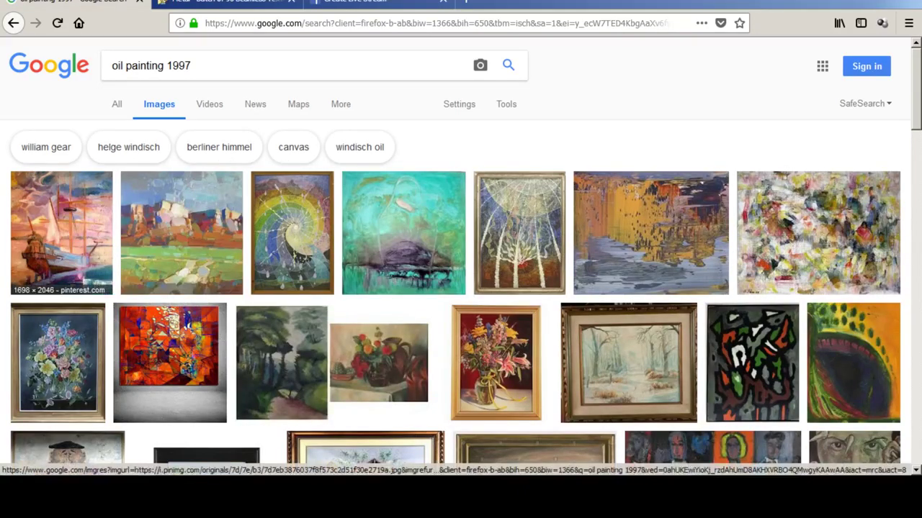
click(61, 230)
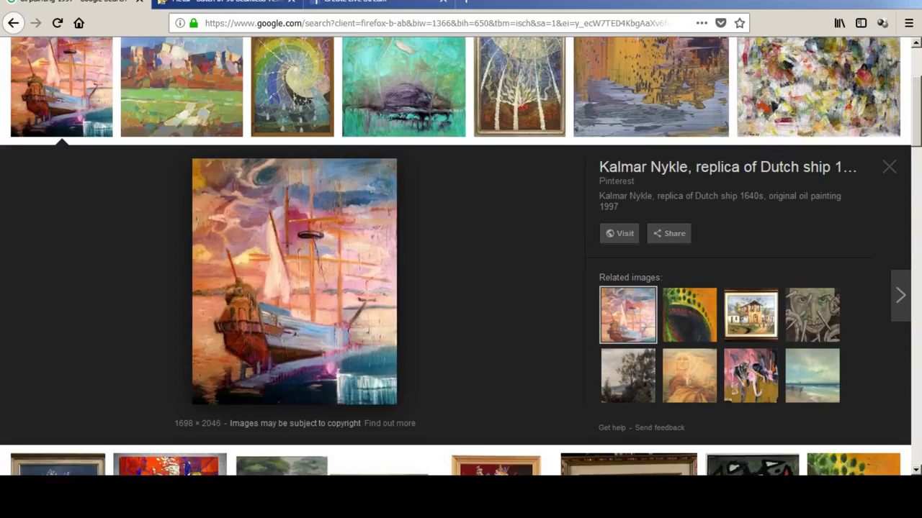
right_click(245, 229)
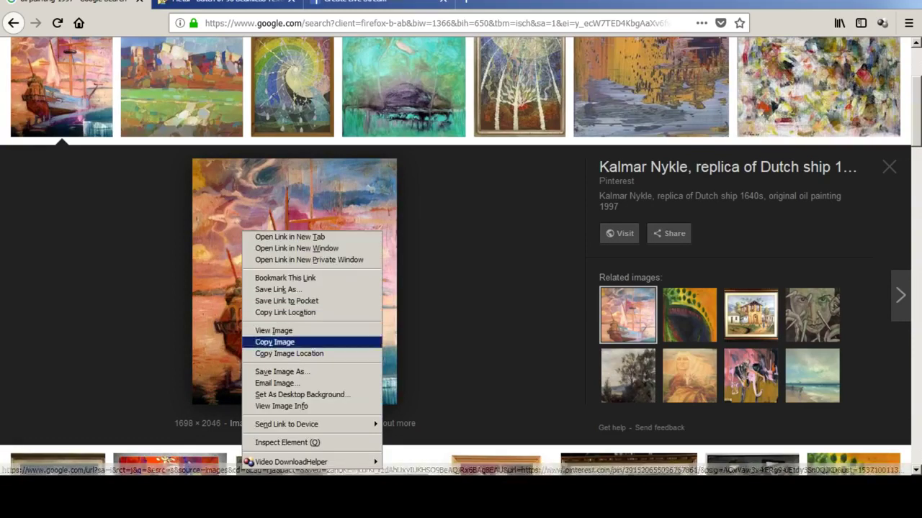
click(280, 341)
Paste the ship painting into the Photoshop texture, scale it proportionally to 22.8%, and align it with the second row's middle frame.
key(alt+Tab)
key(ctrl+v)
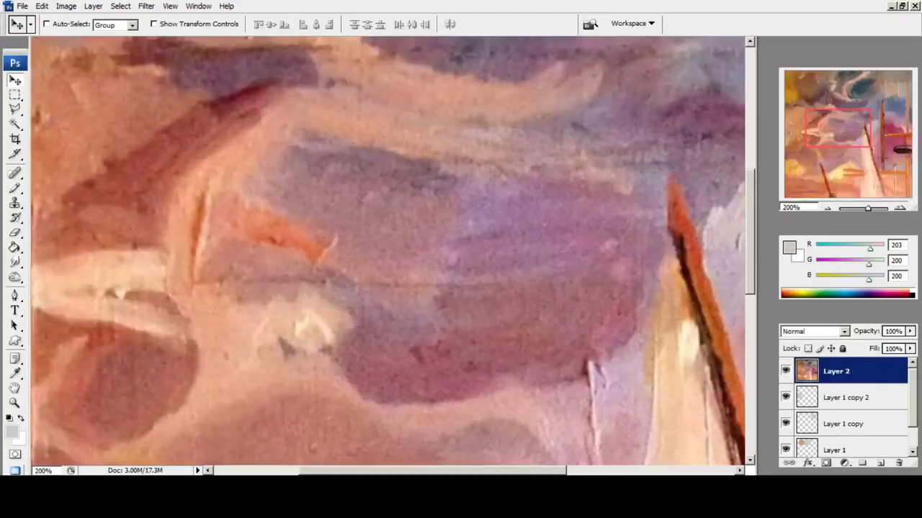
key(z)
key(ctrl+0)
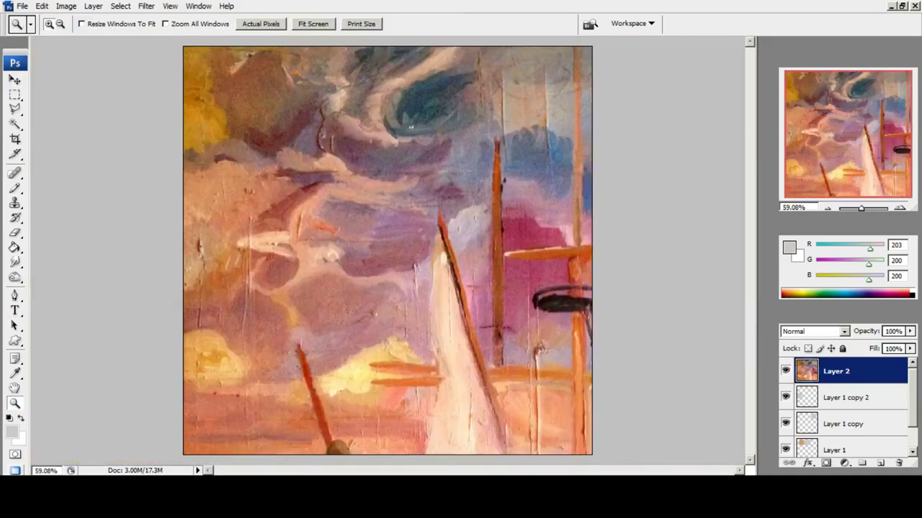
click(14, 94)
right_click(403, 153)
click(443, 256)
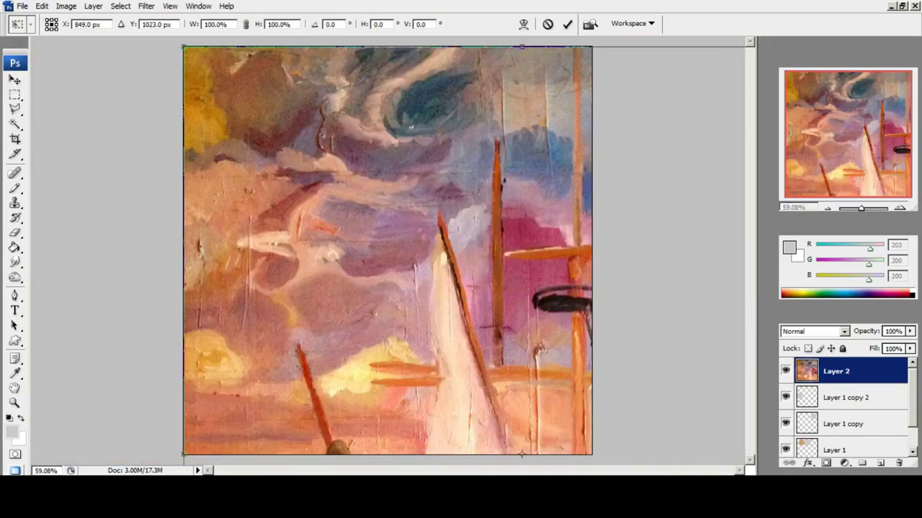
mouse_move(184, 46)
shift+mouse_down()
mouse_move(526, 459)
mouse_move(347, 157)
mouse_move(307, 121)
mouse_move(325, 200)
mouse_move(437, 334)
shift+mouse_up()
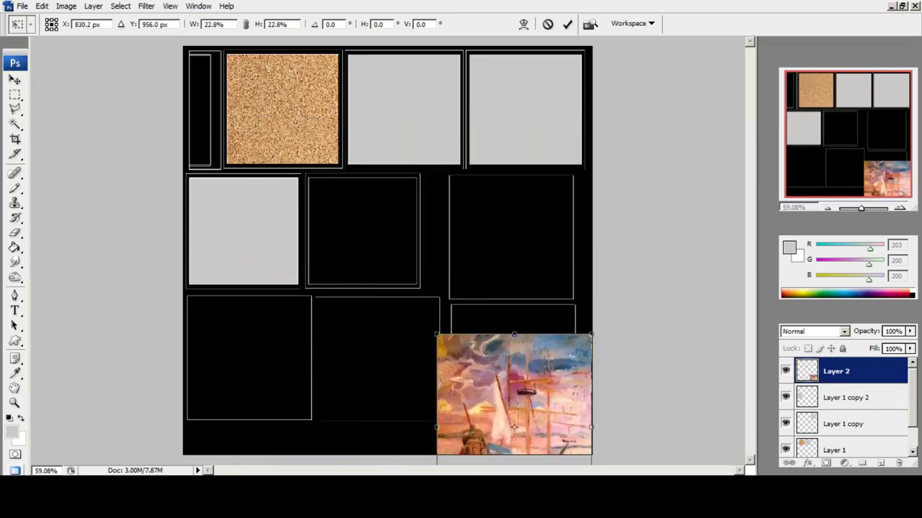
mouse_move(513, 427)
mouse_down()
mouse_move(393, 321)
mouse_move(391, 276)
mouse_move(383, 271)
mouse_up()
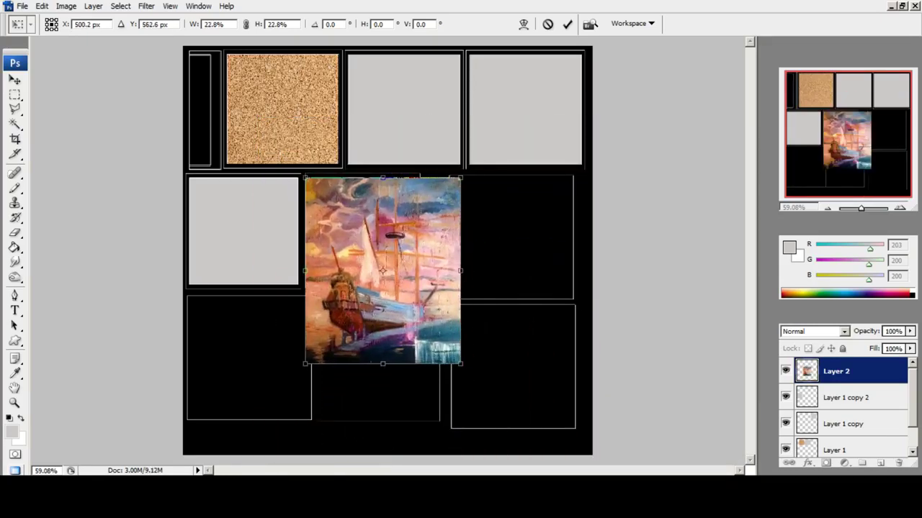
Fit the ship painting to the inner frame at 16.0% width and 13.1% height, and apply the transform.
drag(382, 364, 383, 284)
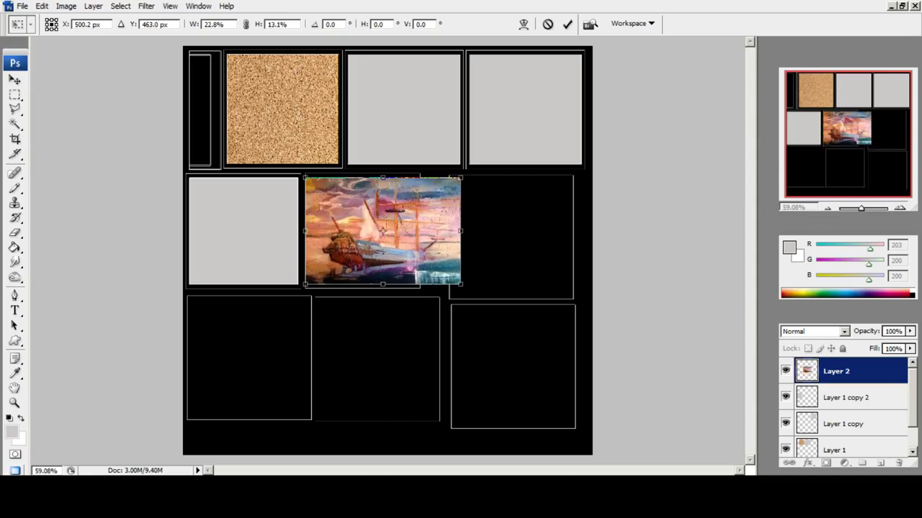
drag(306, 230, 308, 230)
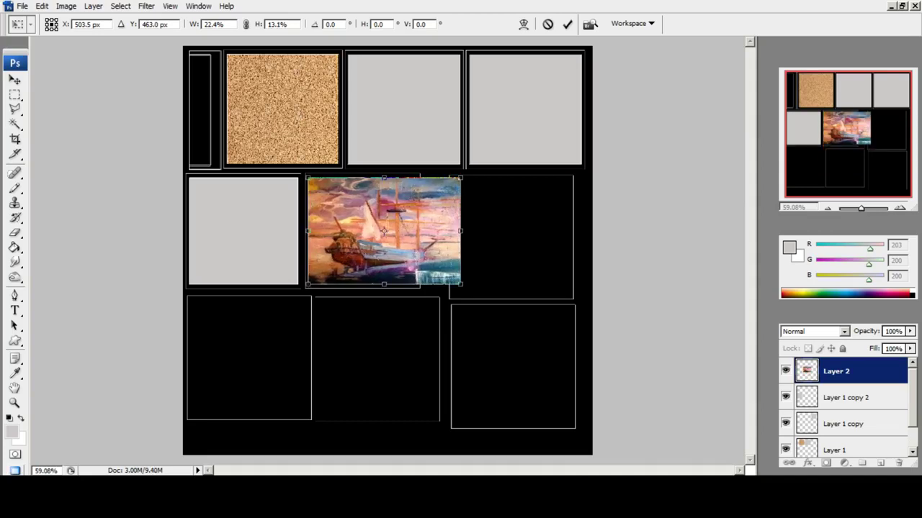
drag(461, 230, 419, 230)
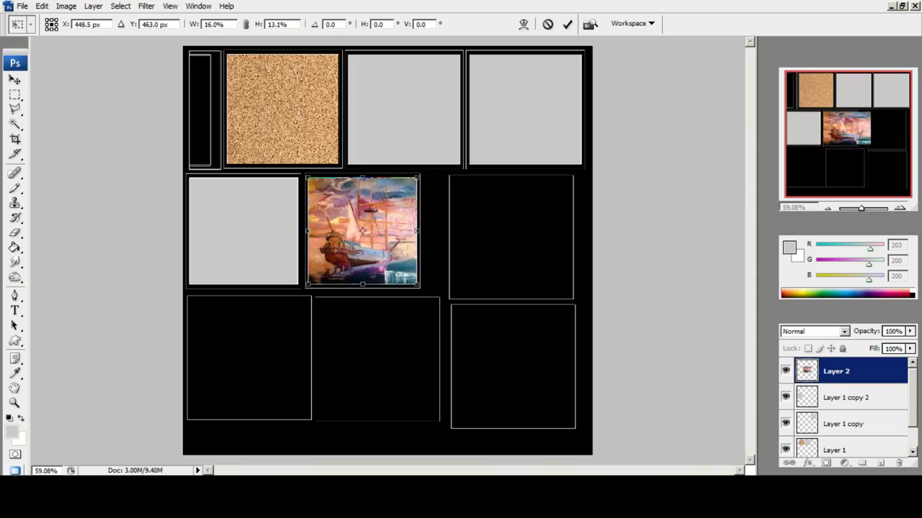
key(v)
key(Return)
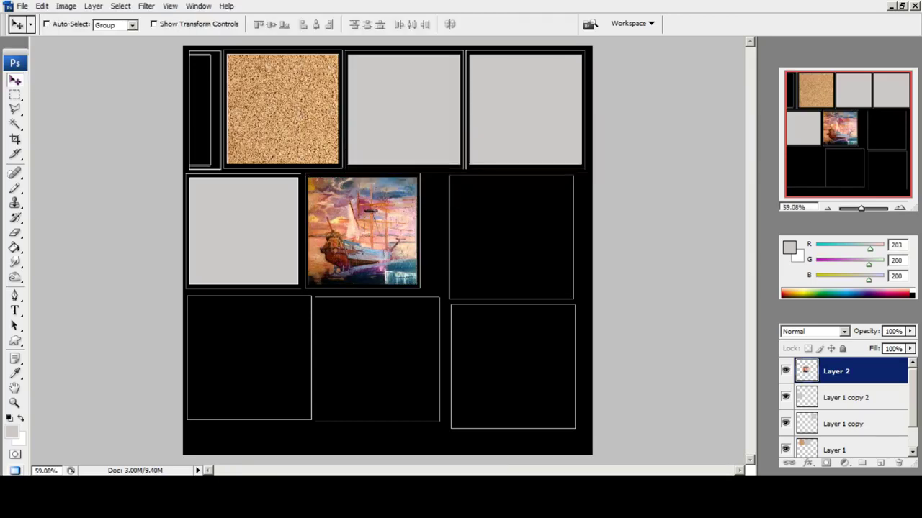
Inspect the fitted painting up close and save the layered texture as the Photoshop file stagla_gas_station_interior_notice_board_tex, replacing the existing one.
click(15, 403)
click(364, 245)
click(363, 194)
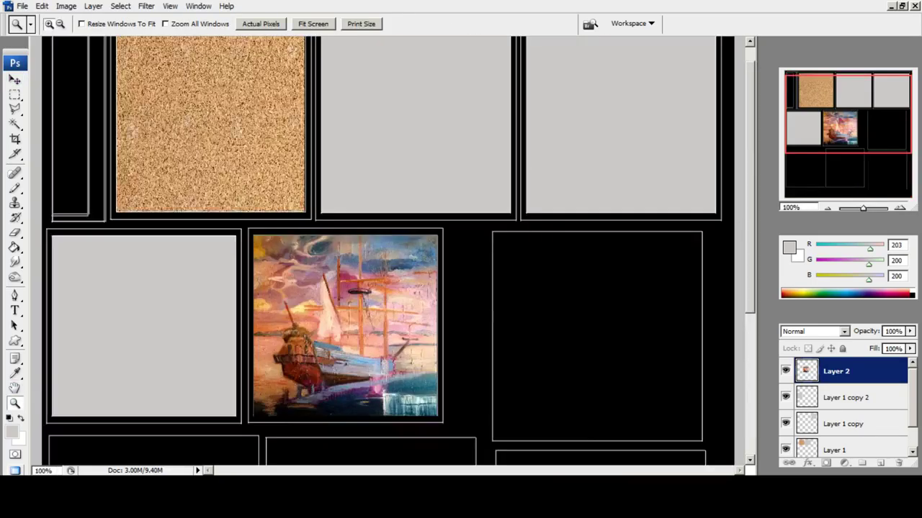
key(ctrl+plus)
key(ctrl+shift+s)
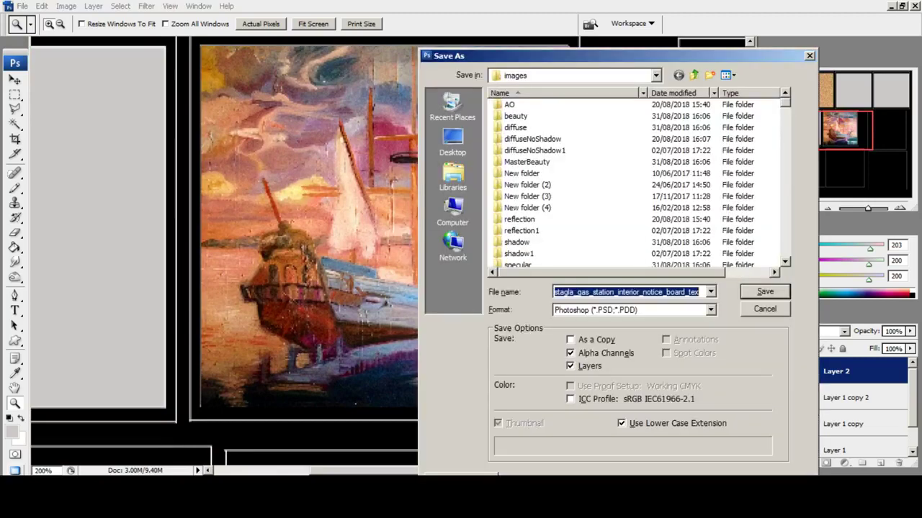
key(Return)
key(Return)
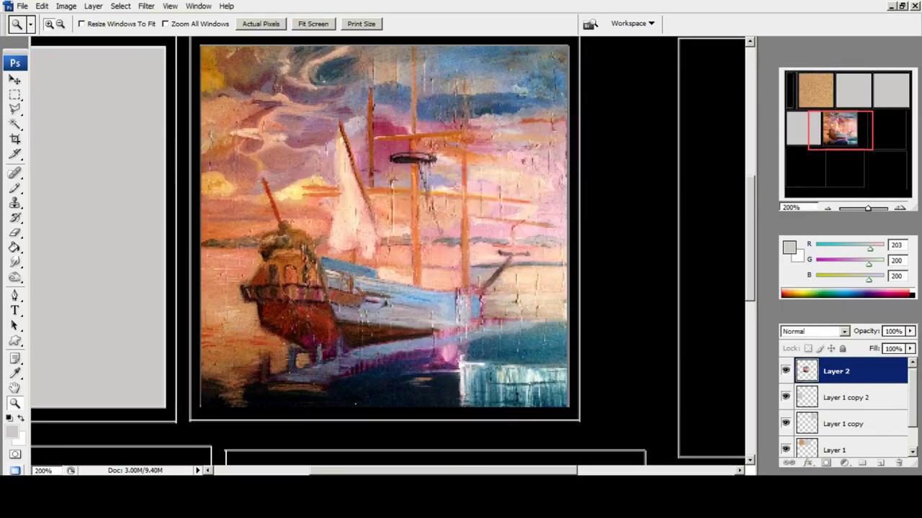
drag(840, 130, 817, 91)
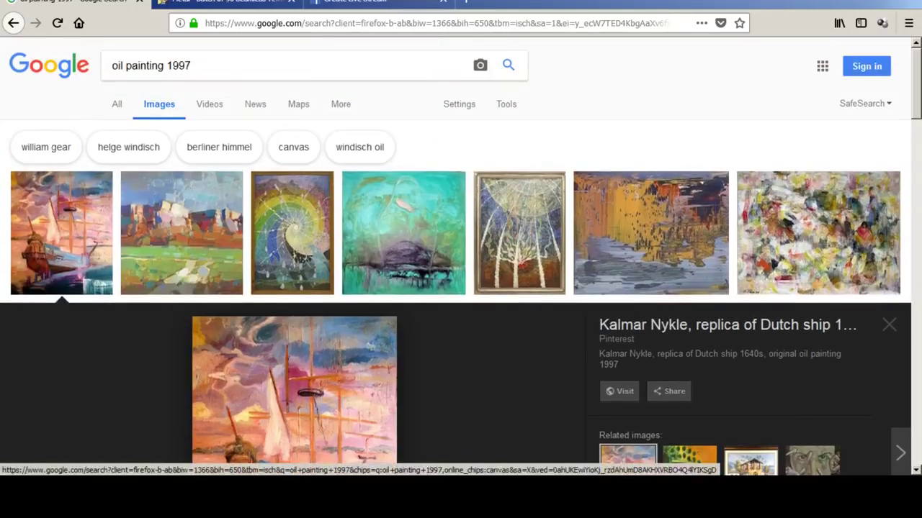
Switch to the browser and replace the painting query in Google Images with a search for "plastic wood texture".
click(208, 65)
key(ctrl+a)
text(plas)
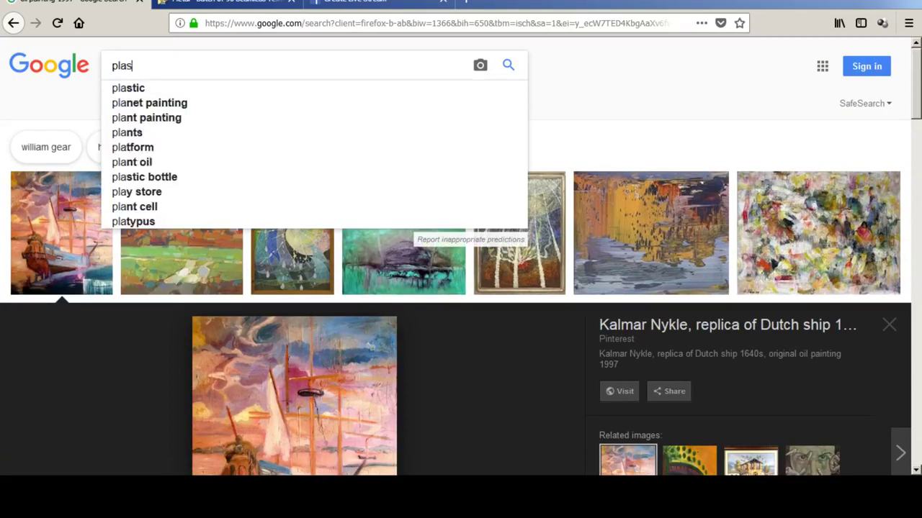
text(tic wood texture)
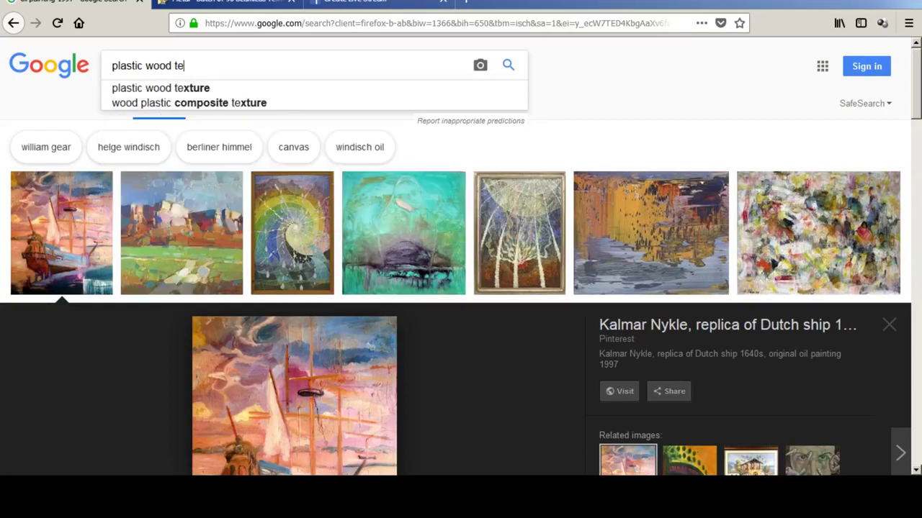
key(Return)
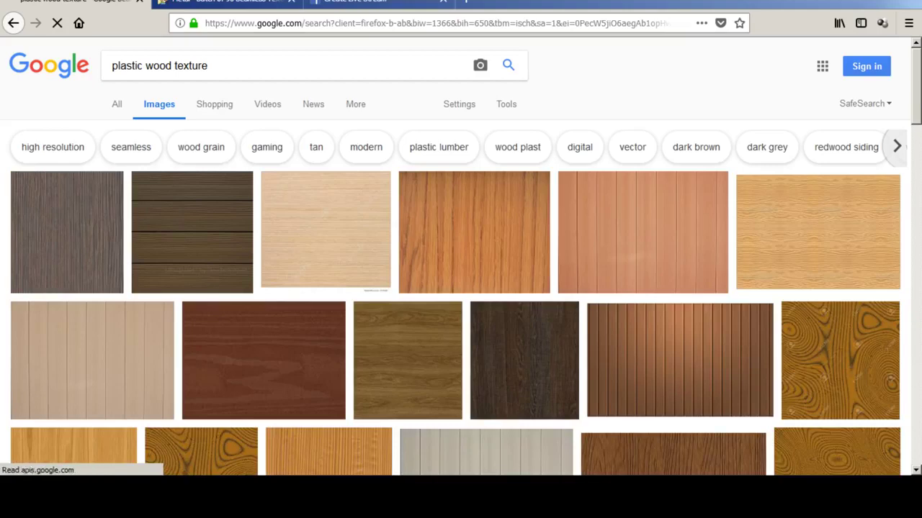
Filter the wood results by "seamless" and copy the 1024 × 1024 brown horizontal-grain texture from Seamless Pixels.
scroll(461, 288, down, 2)
scroll(461, 288, down, 2)
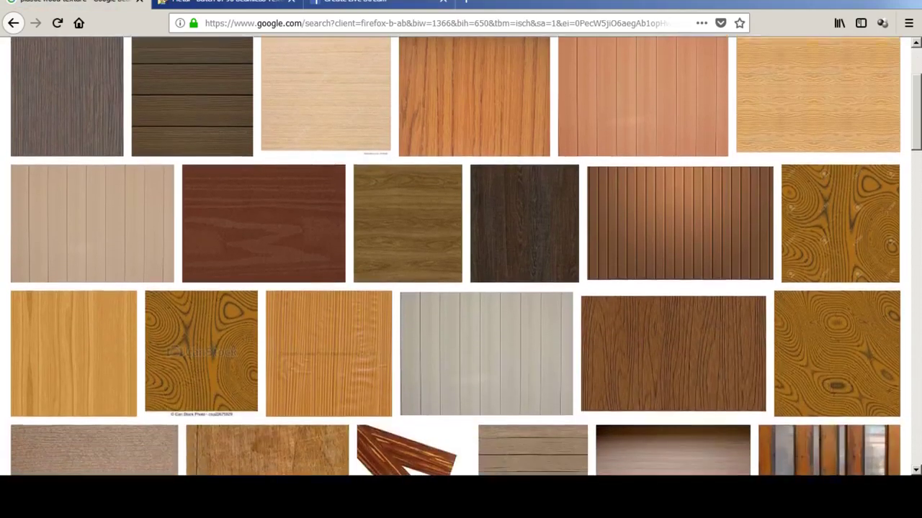
scroll(461, 288, up, 4)
click(131, 147)
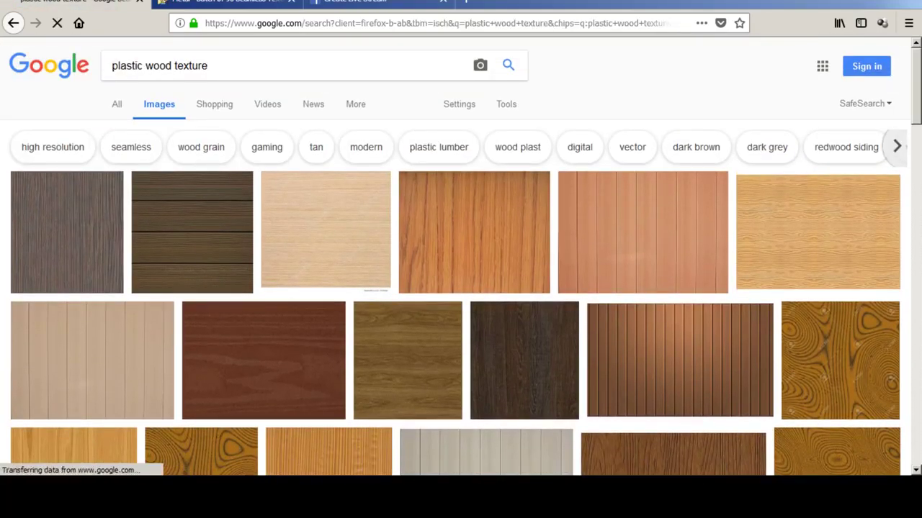
scroll(461, 288, down, 3)
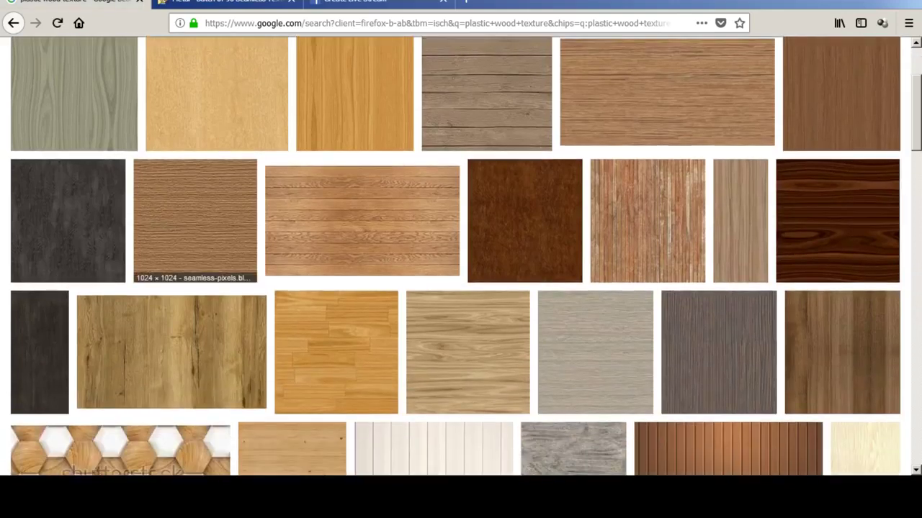
click(194, 230)
right_click(274, 276)
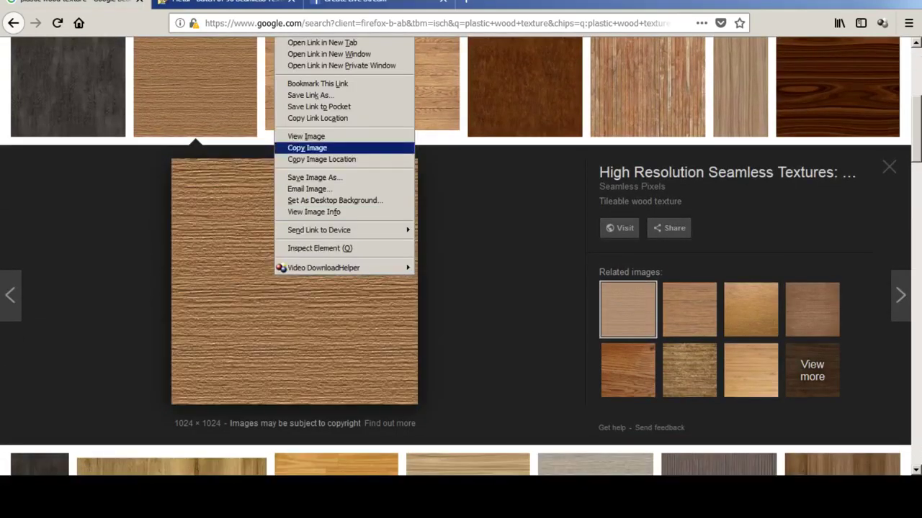
click(307, 148)
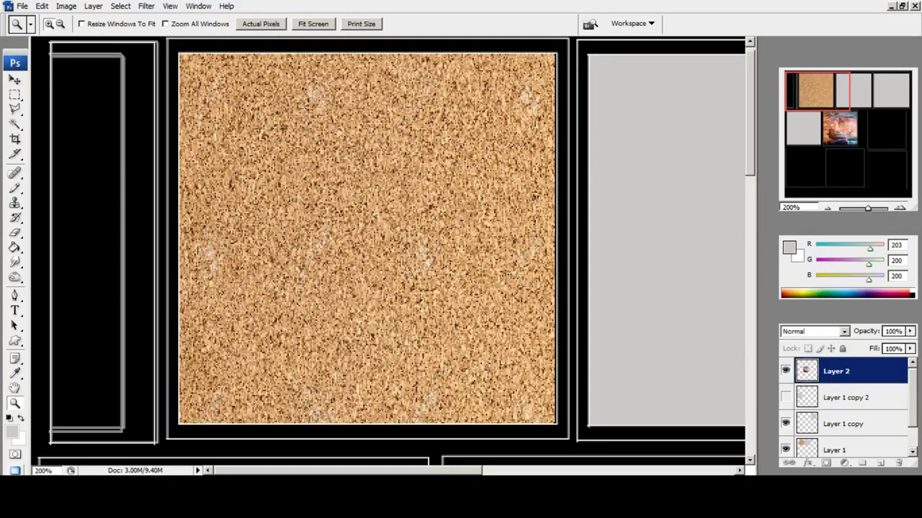
Toggle the visibility of Layer 1 copy 2 and Layer 1 copy in Photoshop to identify which grey squares they hold.
click(785, 398)
click(786, 423)
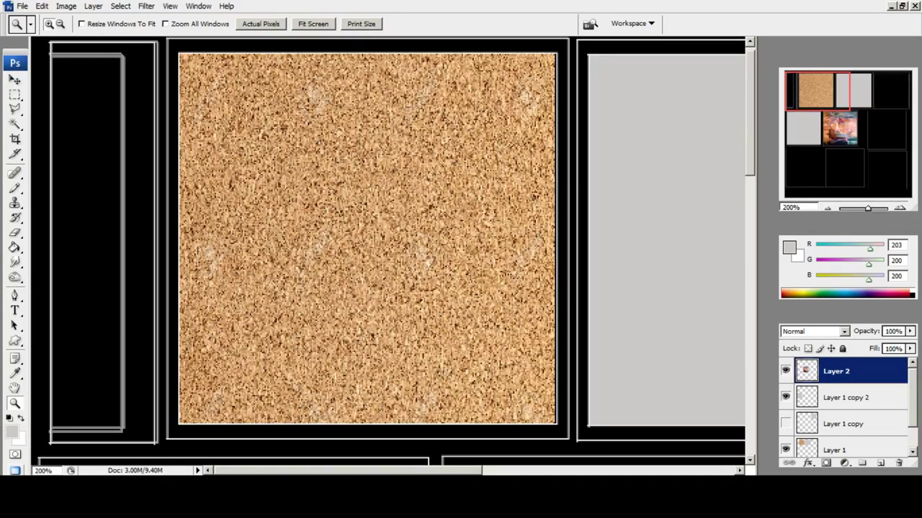
click(786, 424)
scroll(785, 424, down, 1)
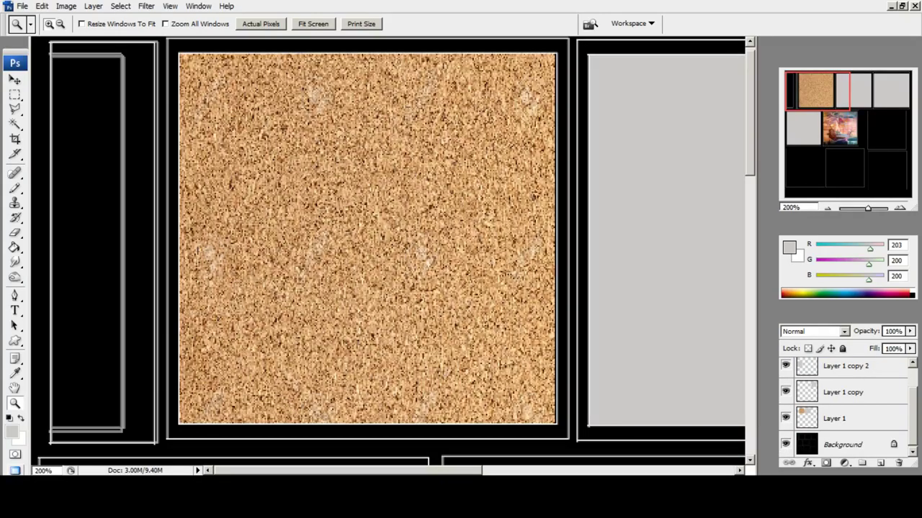
Paste the wood texture as a new layer and move it over the narrow strip shell beside the cork board.
key(ctrl+0)
key(ctrl+v)
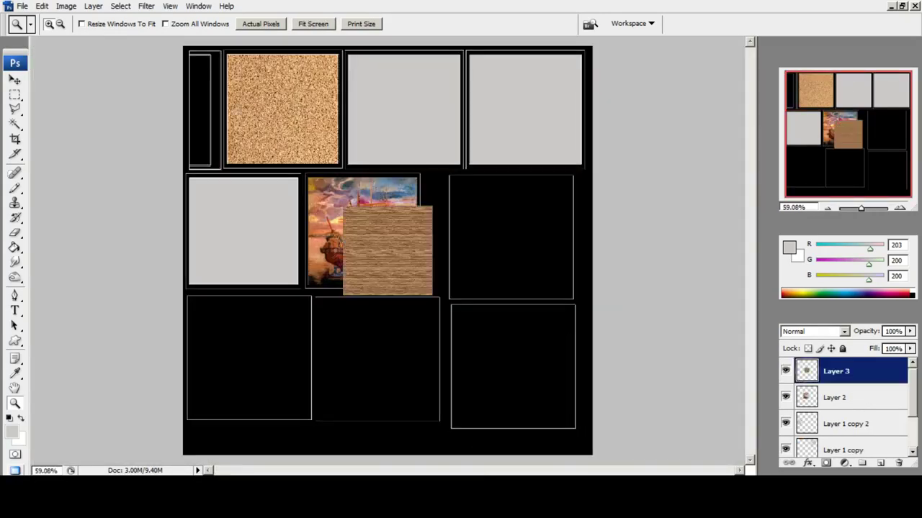
key(v)
drag(387, 251, 233, 92)
key(z)
drag(185, 47, 544, 421)
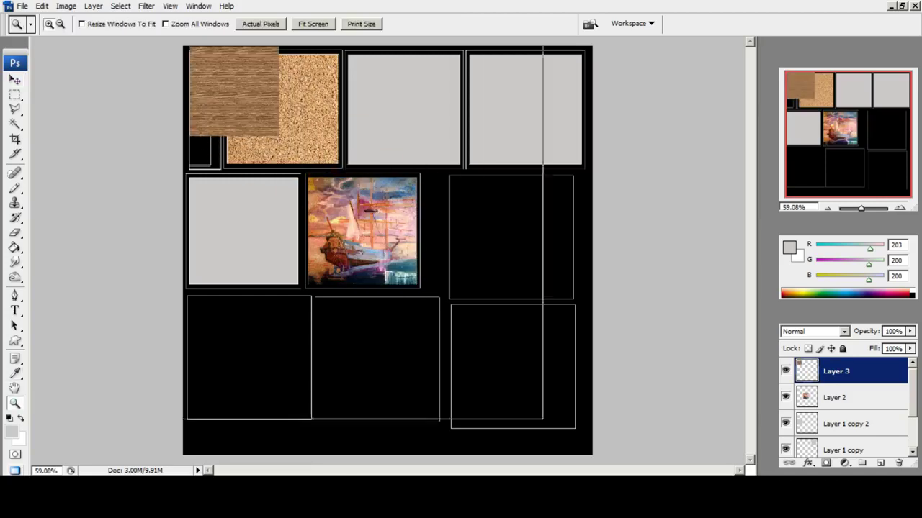
drag(43, 36, 343, 245)
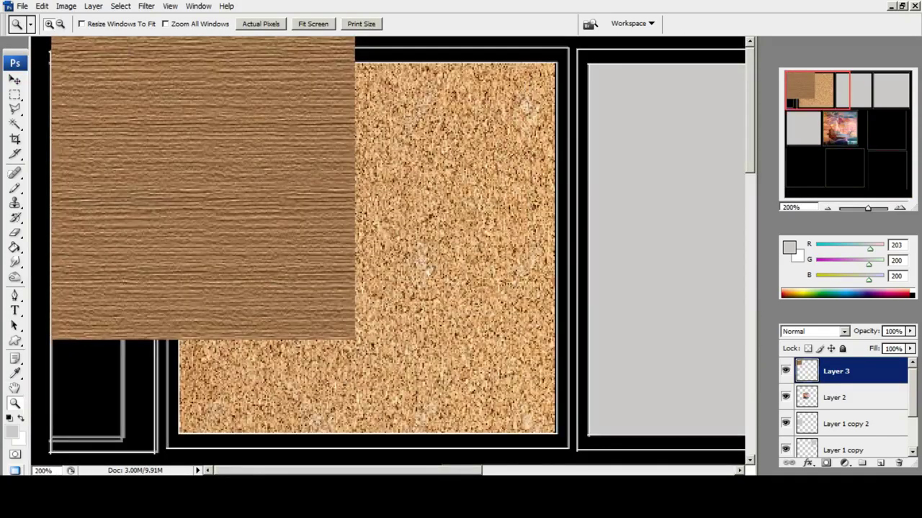
Set the wood layer's blend mode to Screen and rotate it 90° with Free Transform so the grain runs vertically.
click(844, 332)
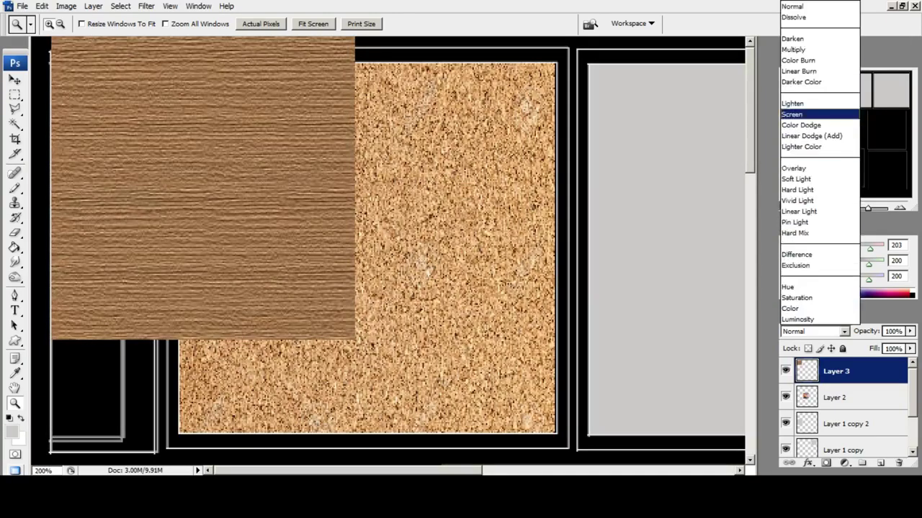
click(801, 113)
key(m)
right_click(160, 144)
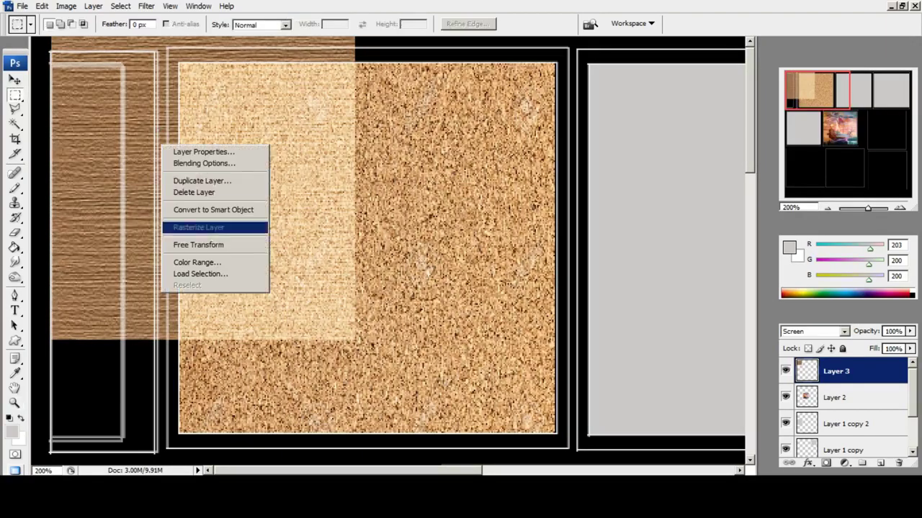
click(209, 246)
right_click(188, 93)
click(224, 203)
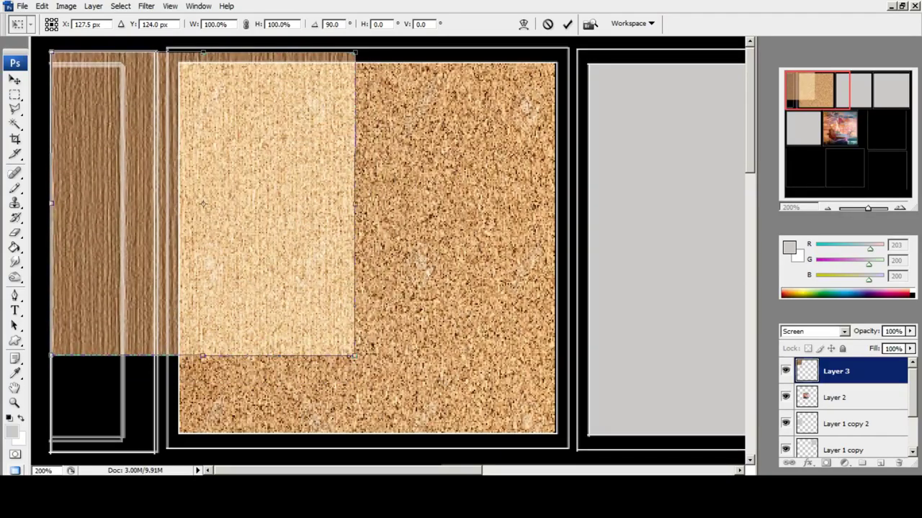
Scale the rotated wood layer to 132.2% width and 34.9% height to fit the narrow strip shell, and set its blend mode to Normal.
drag(355, 204, 158, 204)
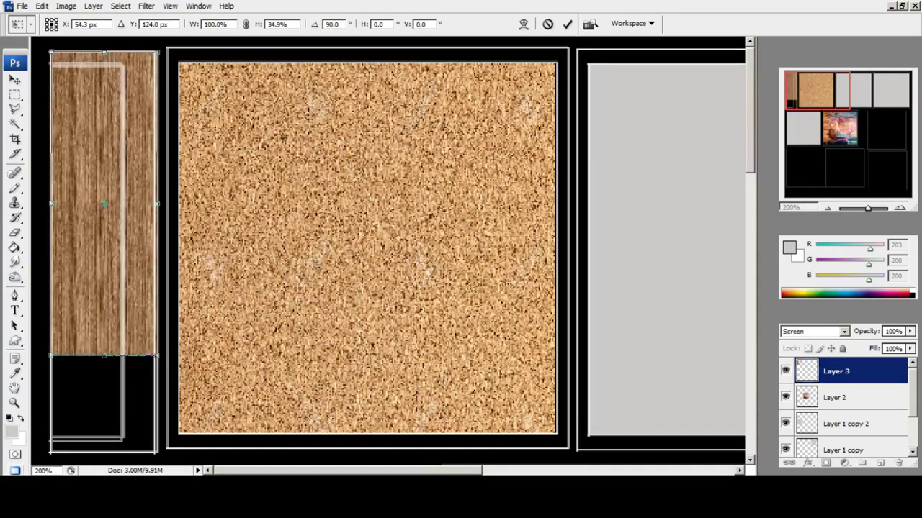
drag(105, 356, 105, 95)
scroll(104, 95, up, 6)
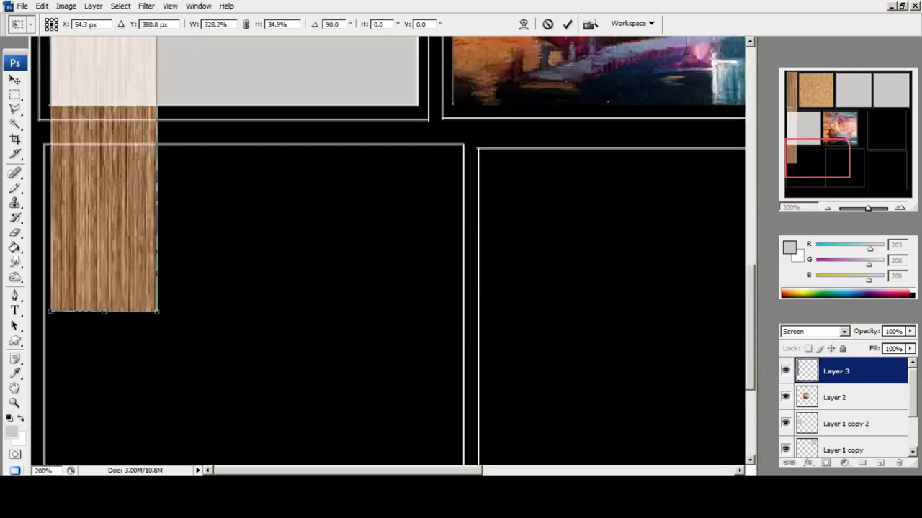
drag(105, 312, 104, 36)
scroll(104, 36, up, 14)
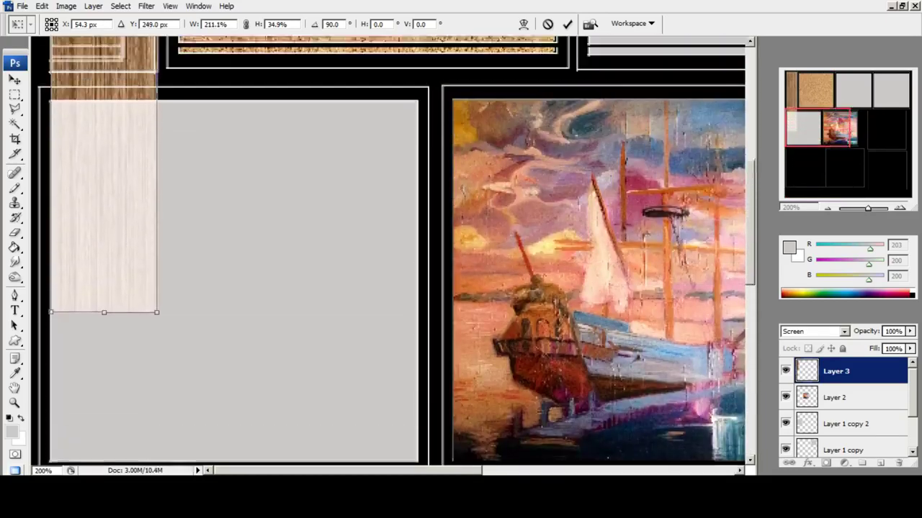
drag(104, 334, 104, 404)
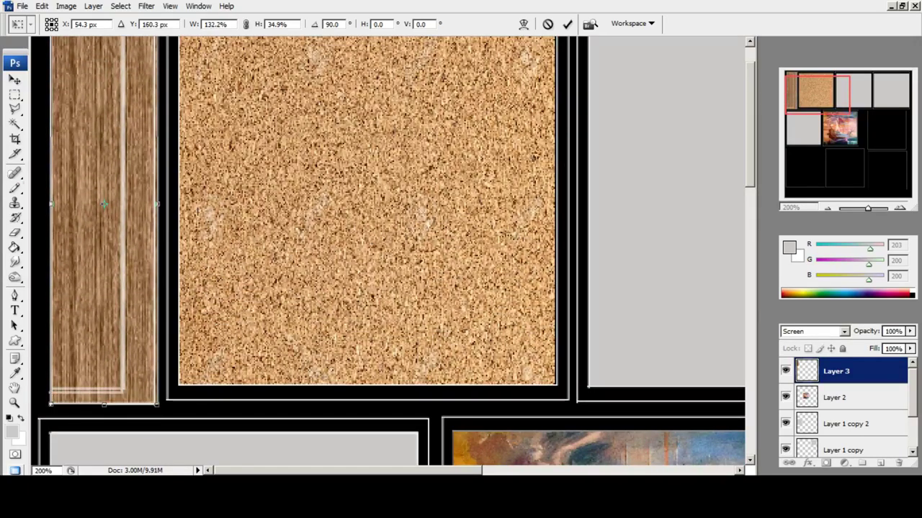
key(v)
click(415, 183)
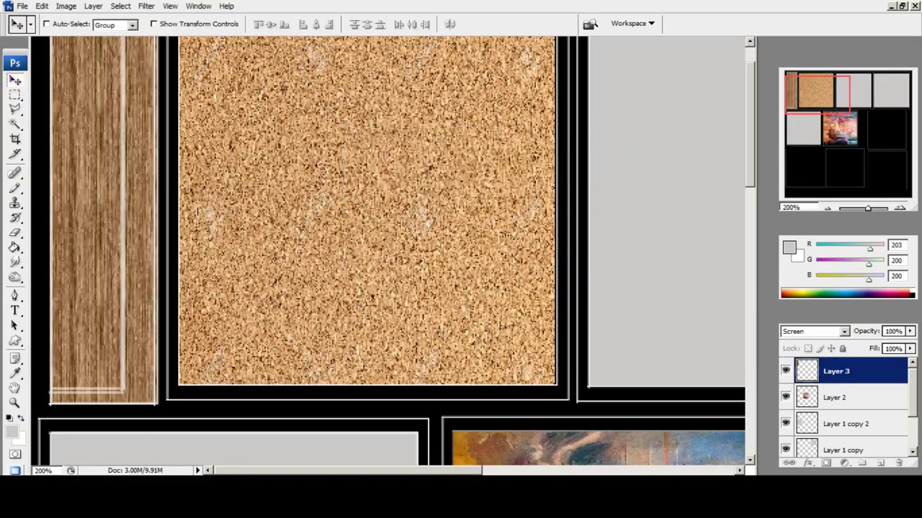
click(814, 331)
click(799, 6)
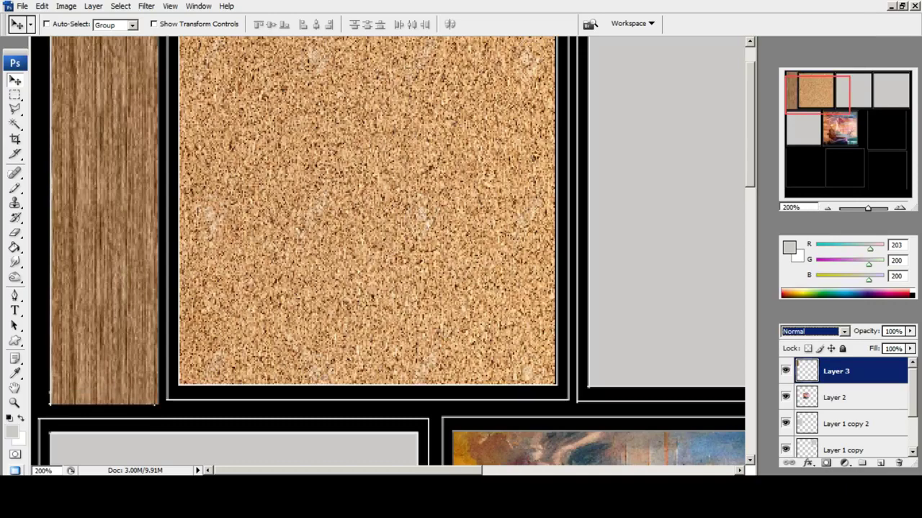
Paste the wood texture again over the cork board and move its layer below Layer 1, directly above the Background.
key(ctrl+v)
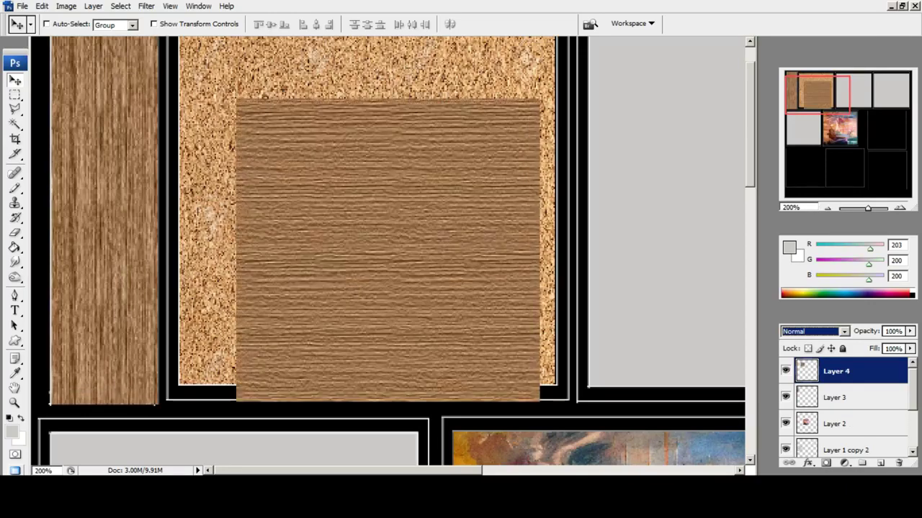
drag(347, 205, 280, 138)
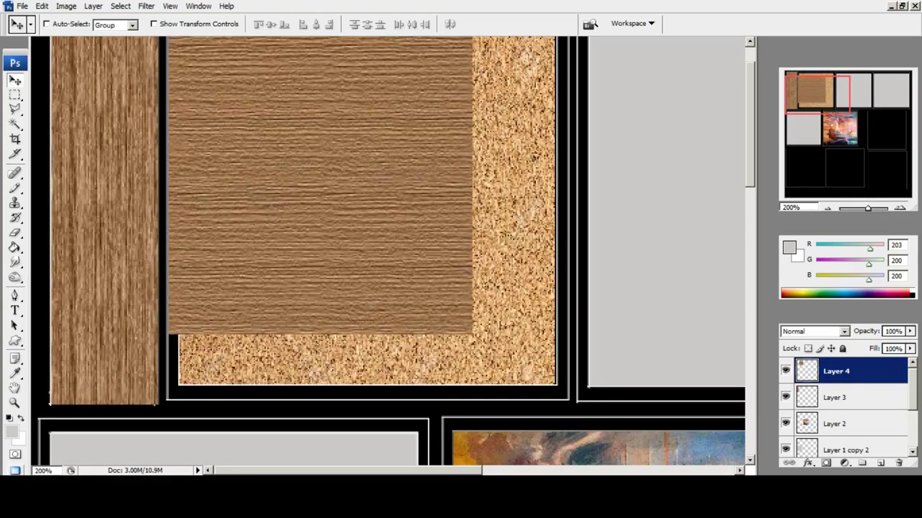
scroll(846, 411, down, 3)
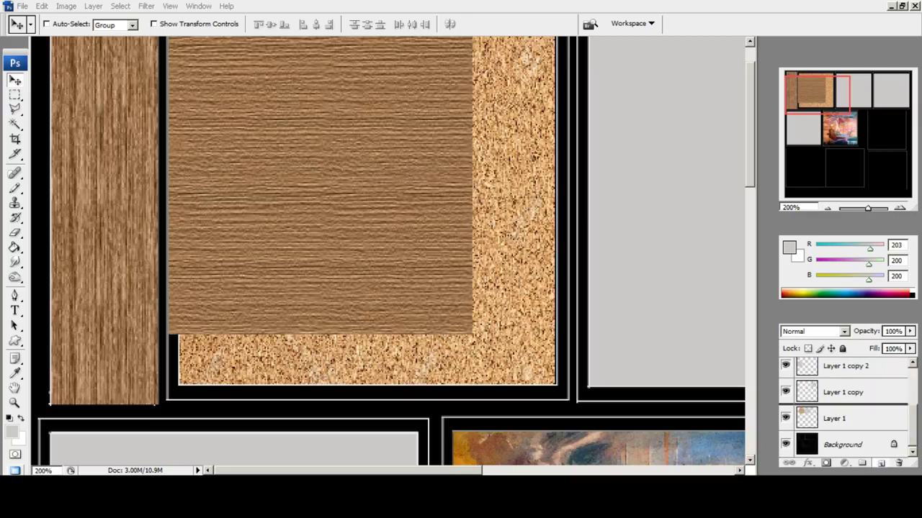
drag(852, 436, 850, 432)
Nudge the pasted wood layer up until it meets the upper edge of the cork board's outer shell.
drag(818, 96, 820, 91)
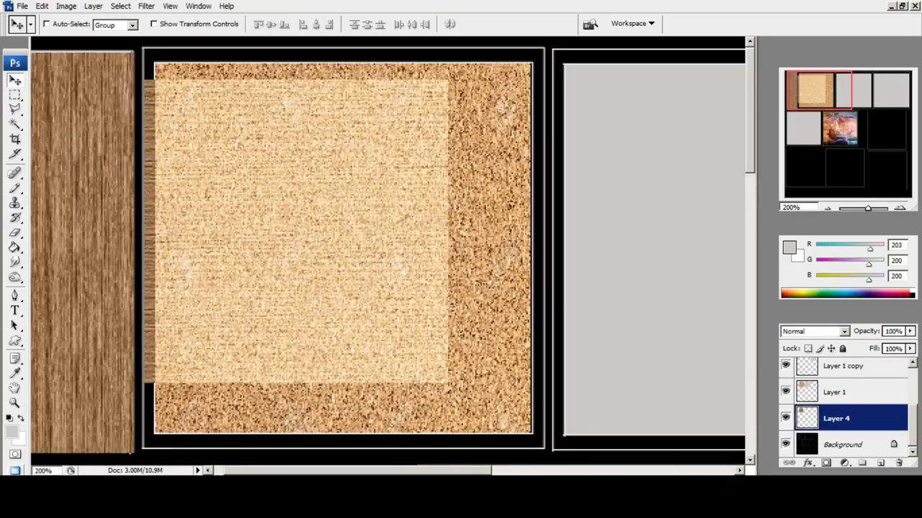
key(Up)
key(Up)
key(Up)
key(Up)
key(Up)
key(Up)
key(Up)
key(Up)
key(Up)
key(Up)
key(Up)
key(Up)
key(Up)
key(Up)
key(Up)
key(Up)
key(Up)
key(Up)
key(Up)
key(Up)
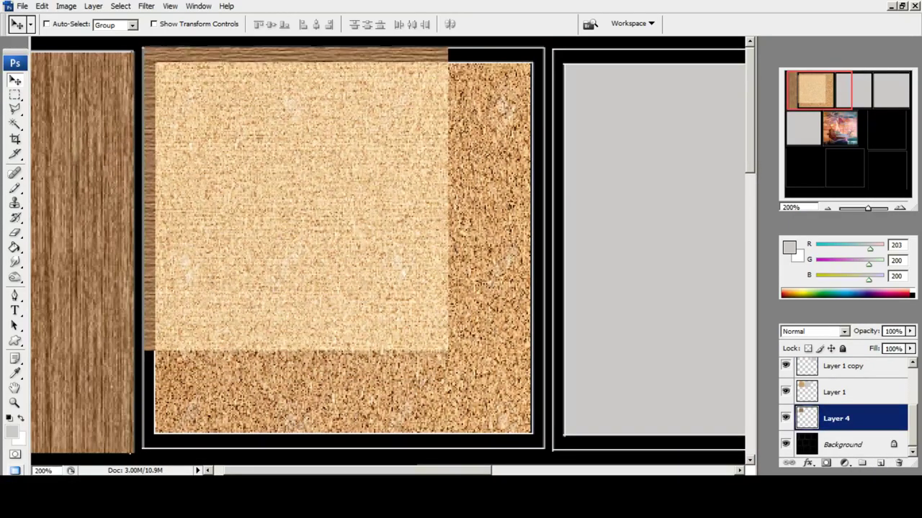
key(Up)
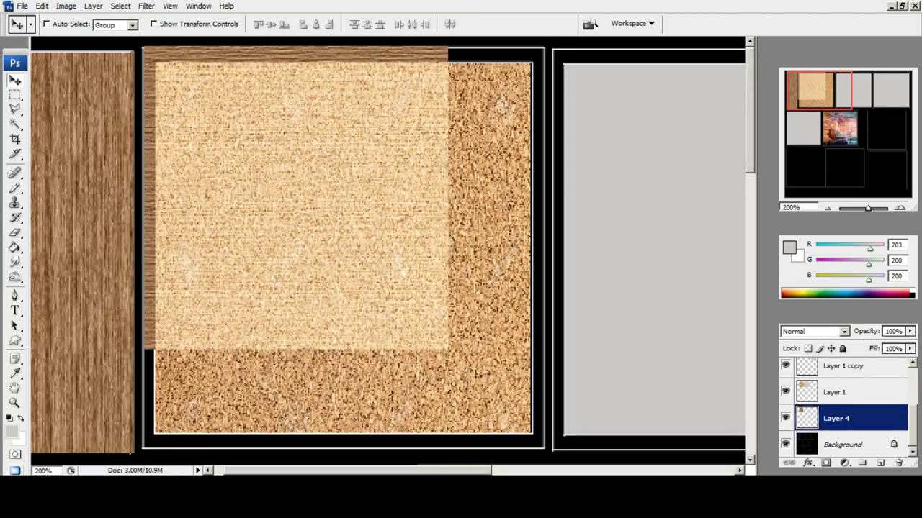
Scale the wood layer with Free Transform to 131.6% width and 132.4% height so it fills the cork board's outer shell.
key(m)
right_click(308, 139)
click(360, 241)
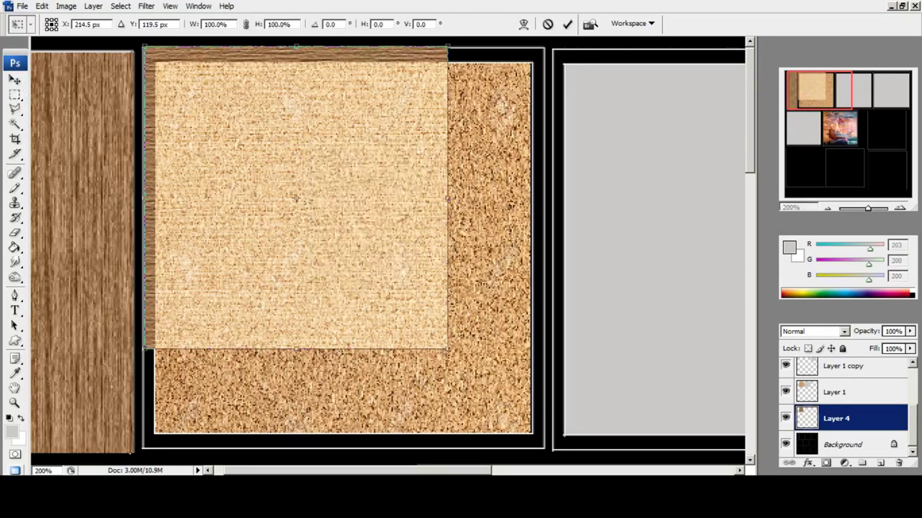
drag(447, 198, 544, 198)
drag(344, 350, 344, 139)
scroll(344, 99, up, 4)
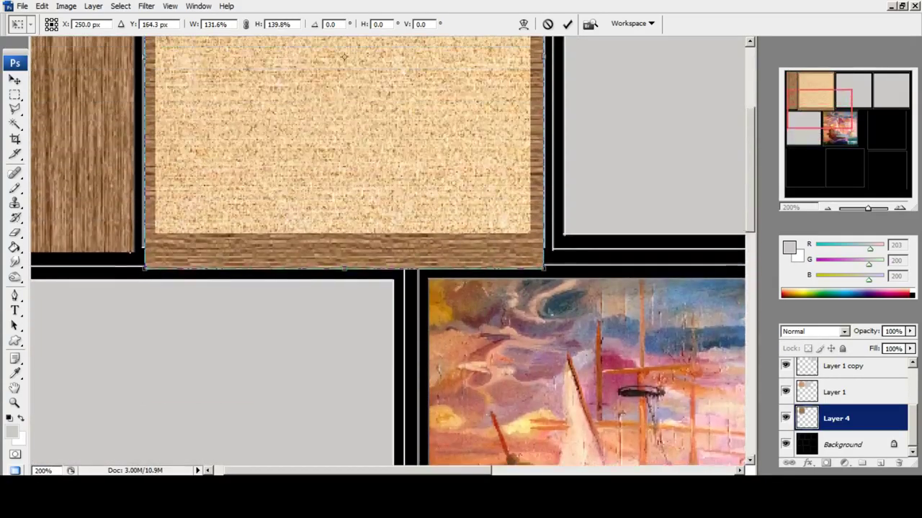
drag(344, 312, 344, 289)
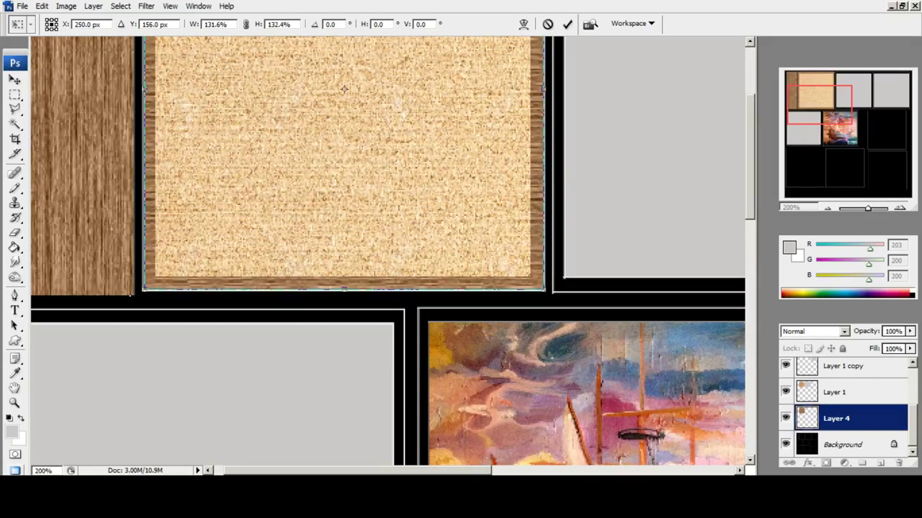
click(15, 80)
click(417, 184)
Duplicate Layer 4 and move the copy horizontally over the grey board next to the cork board.
drag(417, 184, 280, 342)
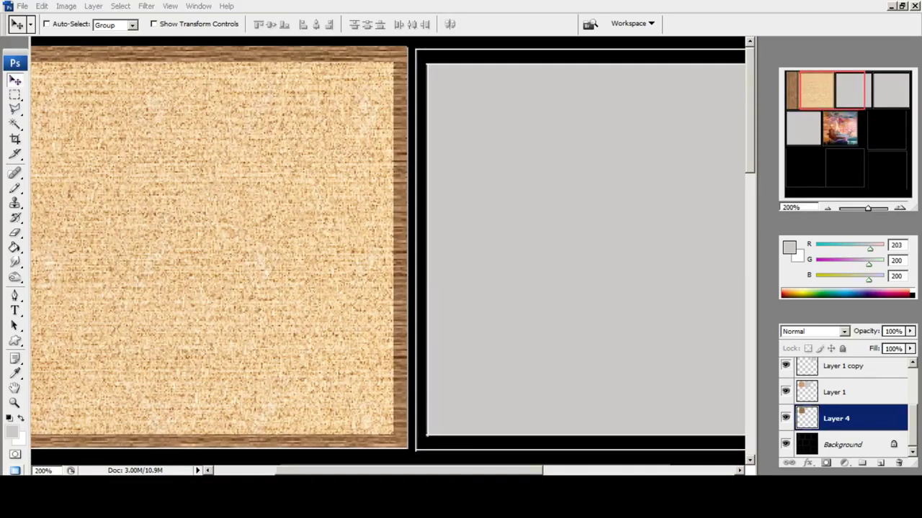
drag(836, 418, 880, 463)
shift+drag(324, 274, 664, 274)
drag(663, 274, 562, 274)
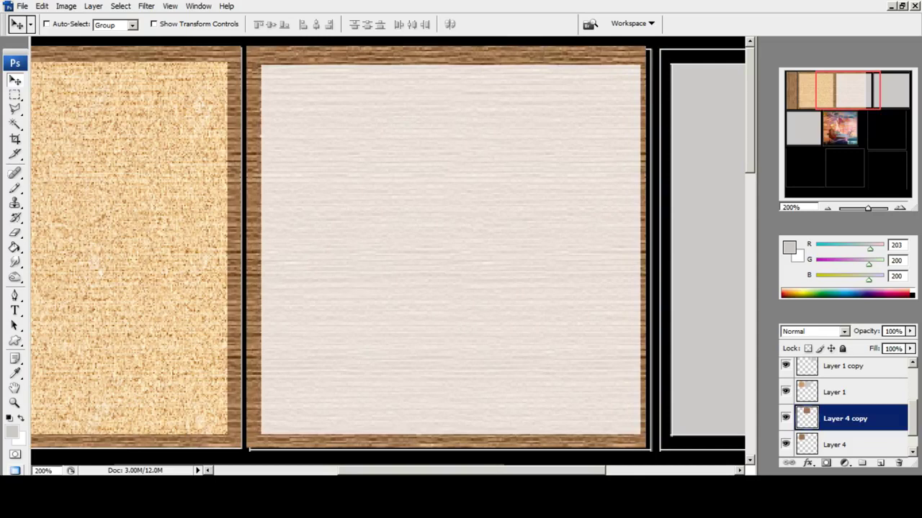
Widen Layer 4 copy to 101.5% with Free Transform to reach the side edge of the grey board's shell.
key(m)
right_click(423, 159)
click(468, 257)
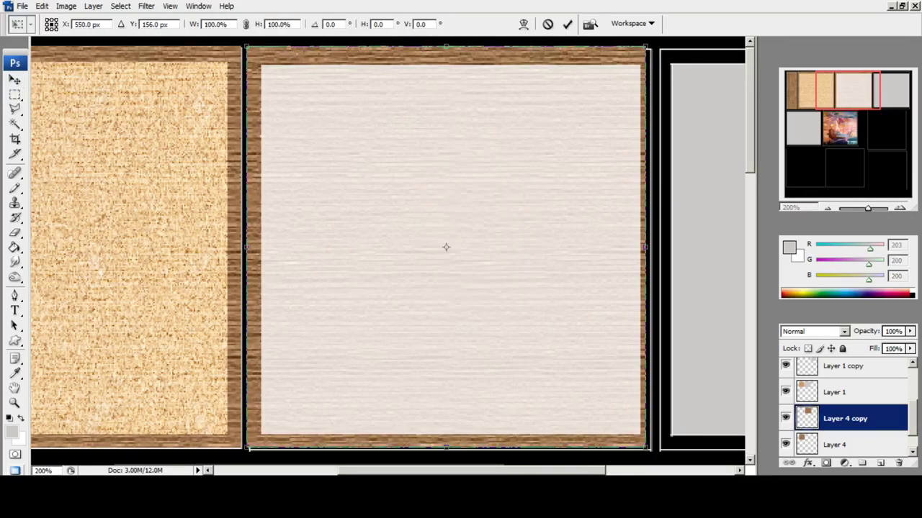
drag(645, 247, 652, 247)
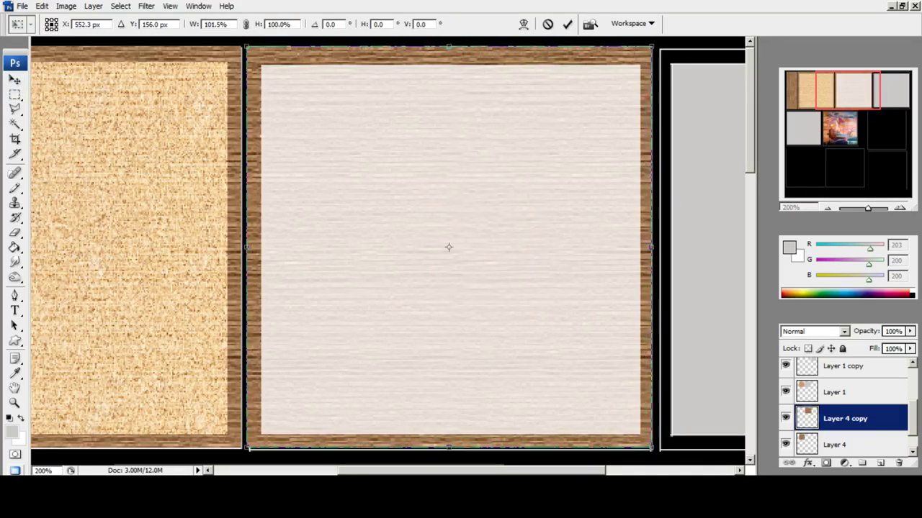
click(15, 80)
key(Return)
Duplicate Layer 4 copy and move the duplicate horizontally over the last grey board in the upper row.
ctrl+scroll(449, 247, right, 15)
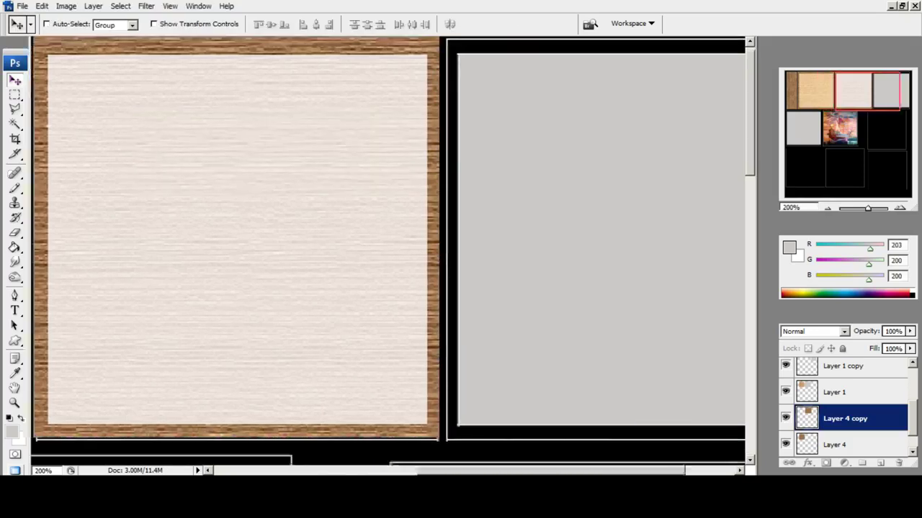
drag(849, 418, 880, 463)
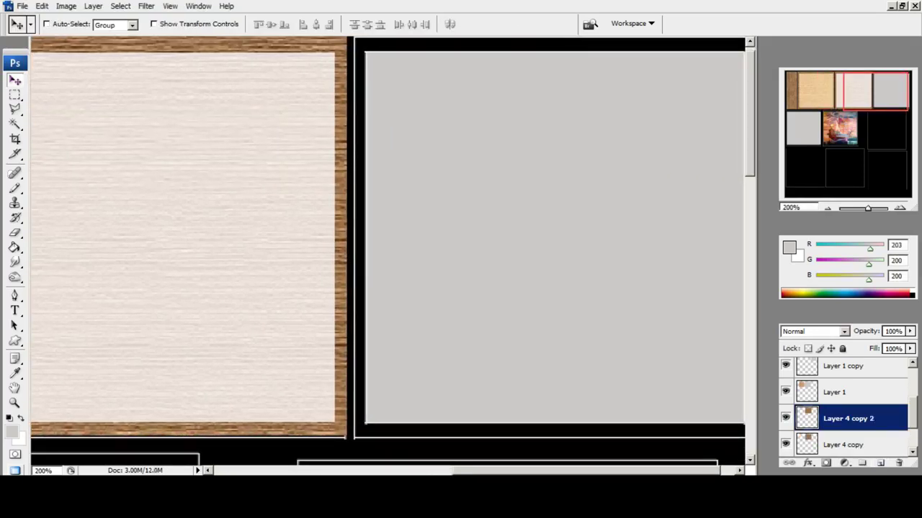
shift+drag(316, 273, 729, 274)
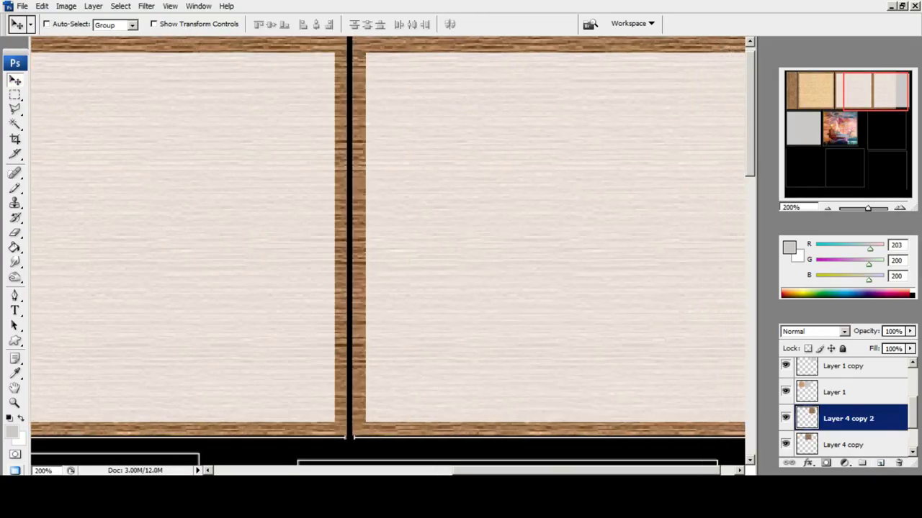
drag(504, 274, 469, 277)
Duplicate Layer 4 copy 2 and position the duplicate as a wood frame around the ship painting.
drag(374, 288, 601, 123)
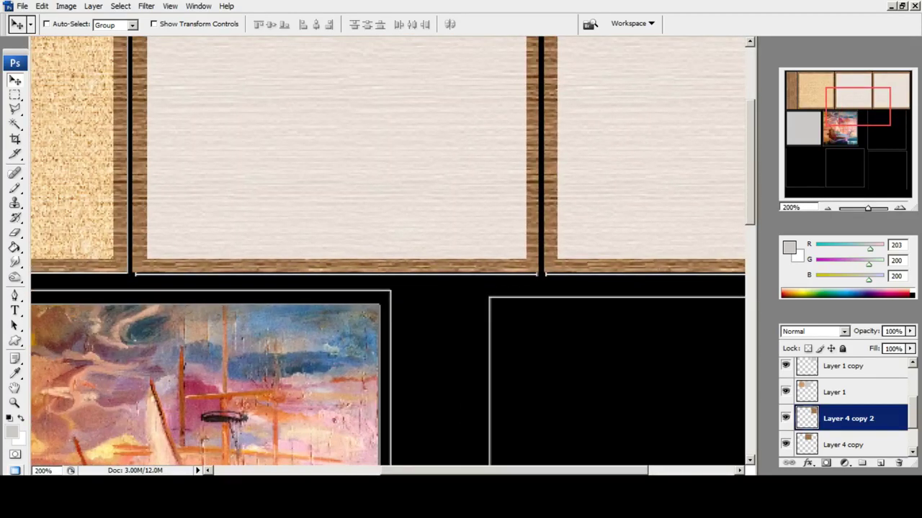
drag(850, 419, 880, 463)
drag(706, 180, 126, 210)
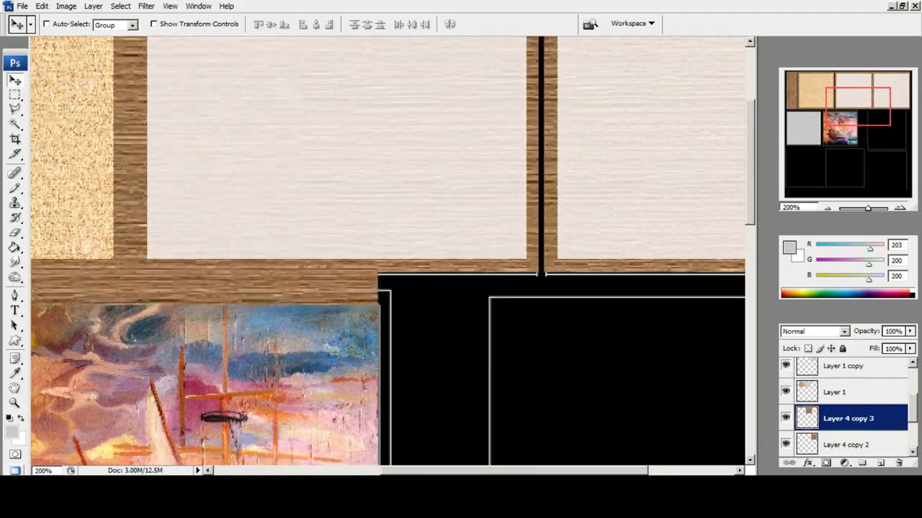
drag(389, 194, 93, 238)
drag(144, 274, 365, 240)
mouse_move(216, 201)
mouse_down()
mouse_move(517, 307)
mouse_move(552, 358)
mouse_move(532, 447)
mouse_move(563, 117)
mouse_move(615, 213)
mouse_up()
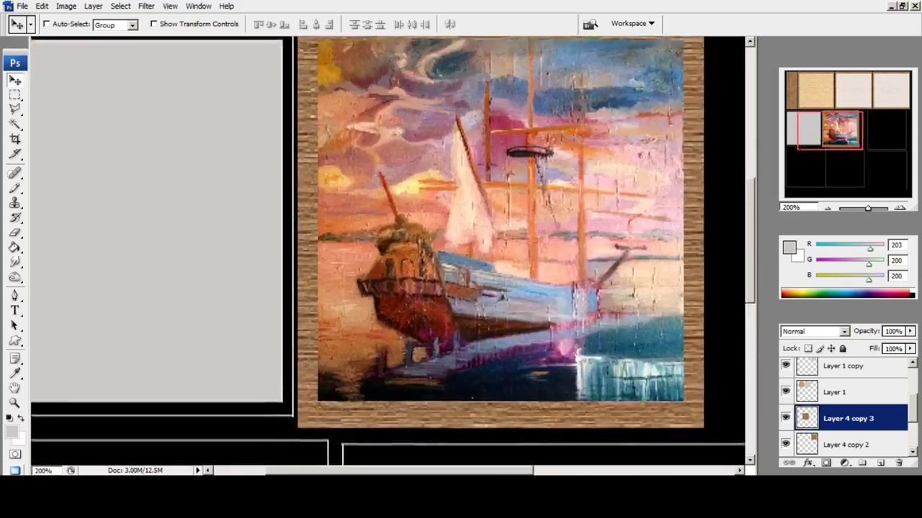
scroll(389, 252, up, 2)
ctrl+scroll(389, 252, left, 1)
key(Up)
key(Up)
key(Up)
key(Up)
key(Up)
Duplicate the painting's wood frame layer and place the copy around the grey square beside the painting.
mouse_move(460, 302)
mouse_down()
mouse_move(461, 160)
mouse_move(484, 206)
mouse_up()
key(ctrl+j)
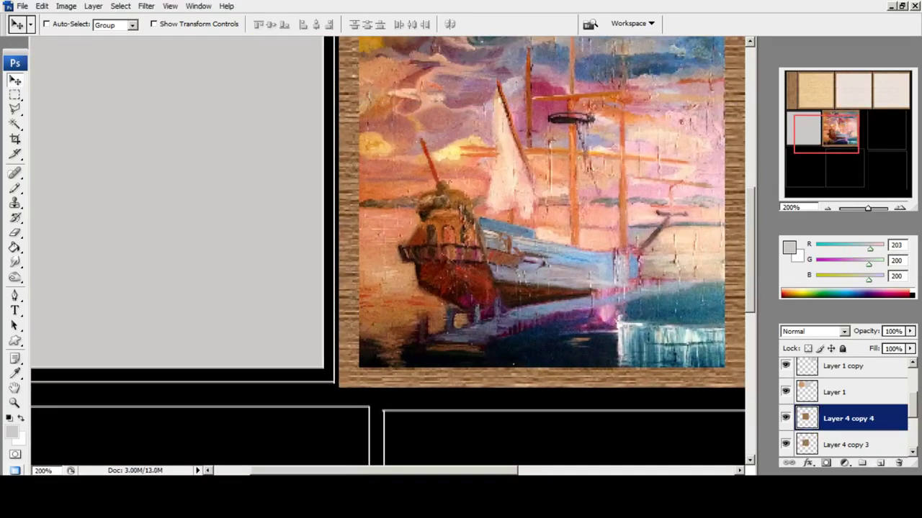
scroll(389, 252, up, 2)
ctrl+scroll(388, 252, left, 3)
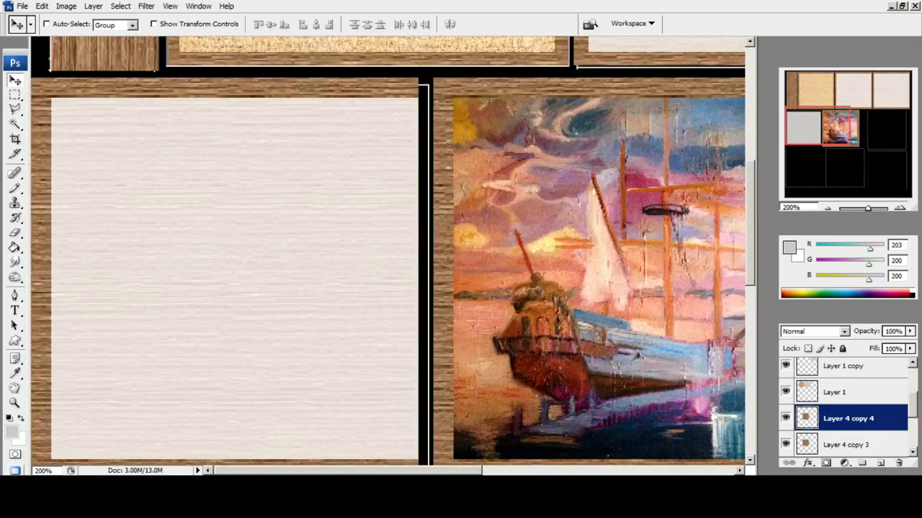
Fit the whole texture sheet in view and toggle Layer 2's visibility to identify what it holds.
drag(817, 126, 878, 119)
scroll(388, 252, down, 5)
ctrl+scroll(389, 252, left, 2)
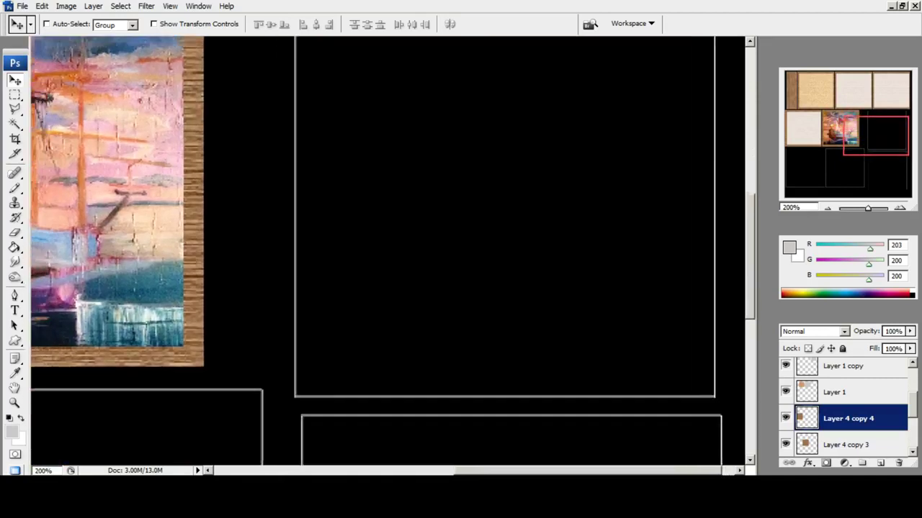
key(z)
key(ctrl+0)
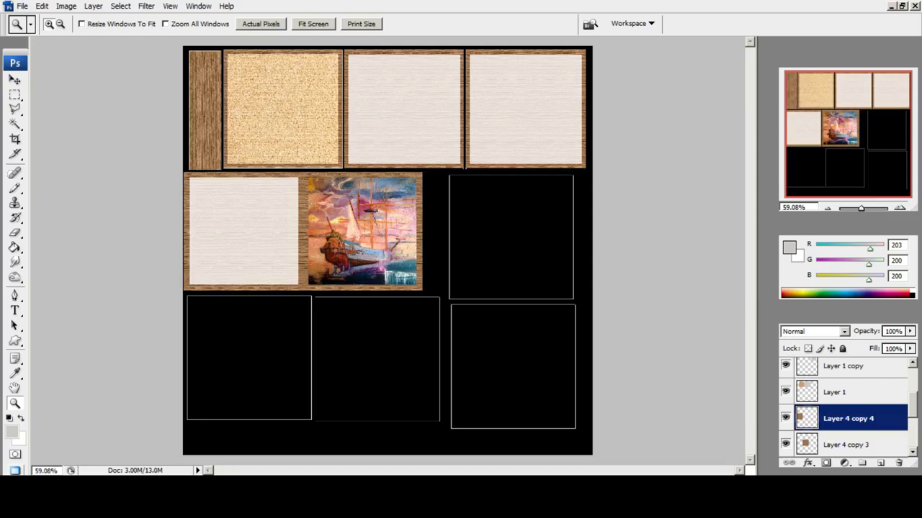
scroll(846, 407, down, 3)
scroll(846, 407, up, 1)
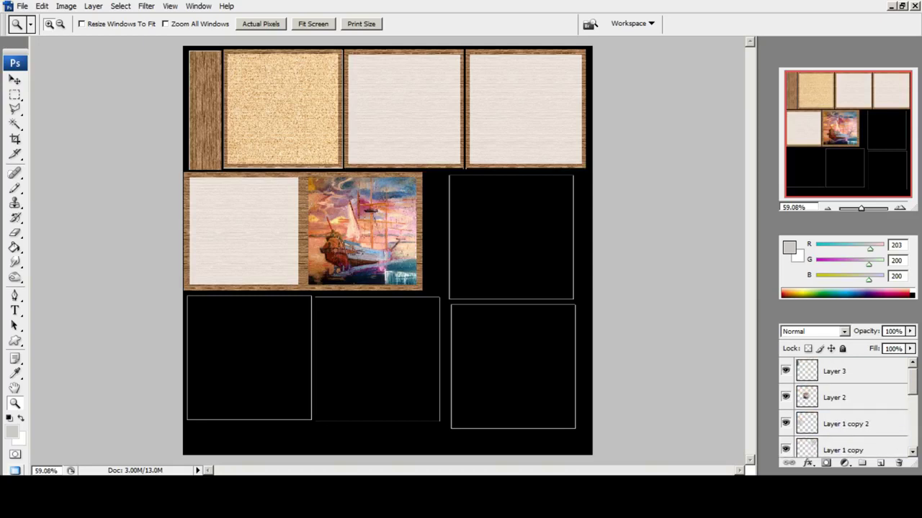
click(837, 372)
click(836, 398)
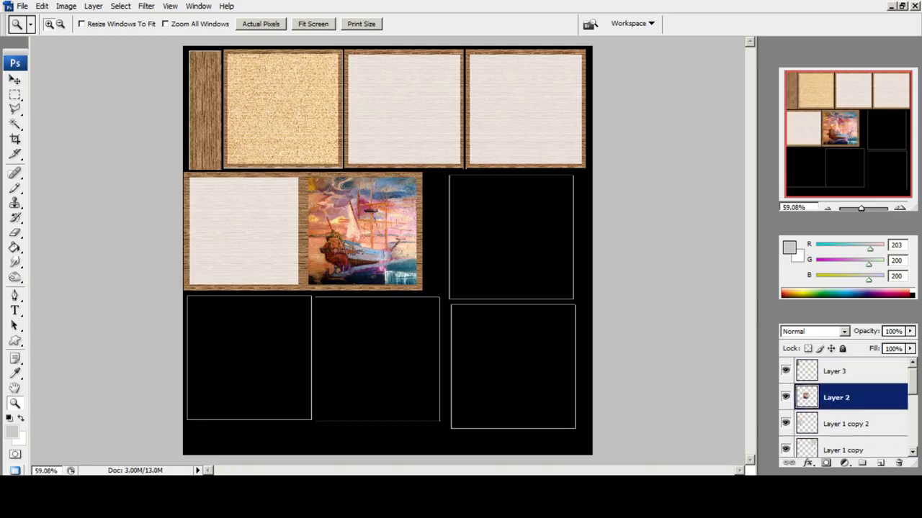
click(785, 398)
click(785, 397)
Set the blend mode of Layer 1 copy and Layer 1 copy 2 to Normal.
scroll(846, 406, down, 1)
click(837, 397)
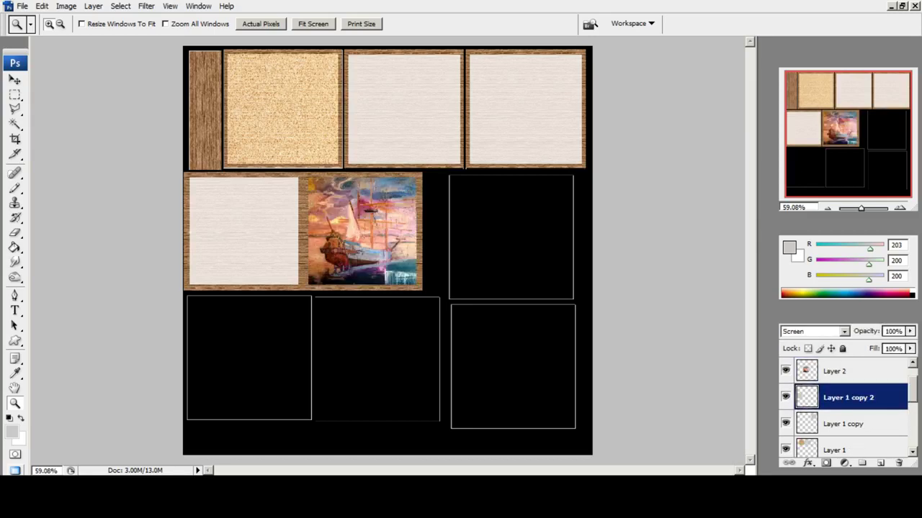
ctrl+click(844, 424)
click(844, 424)
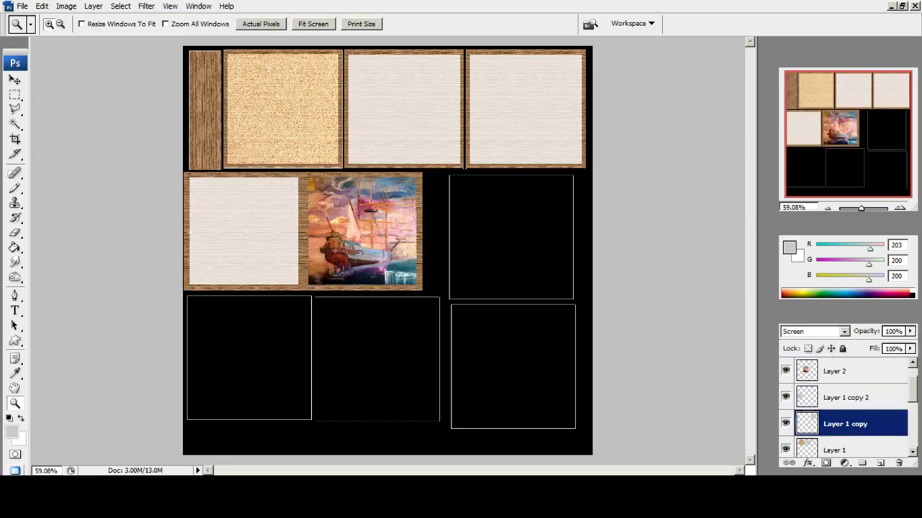
click(844, 332)
click(795, 5)
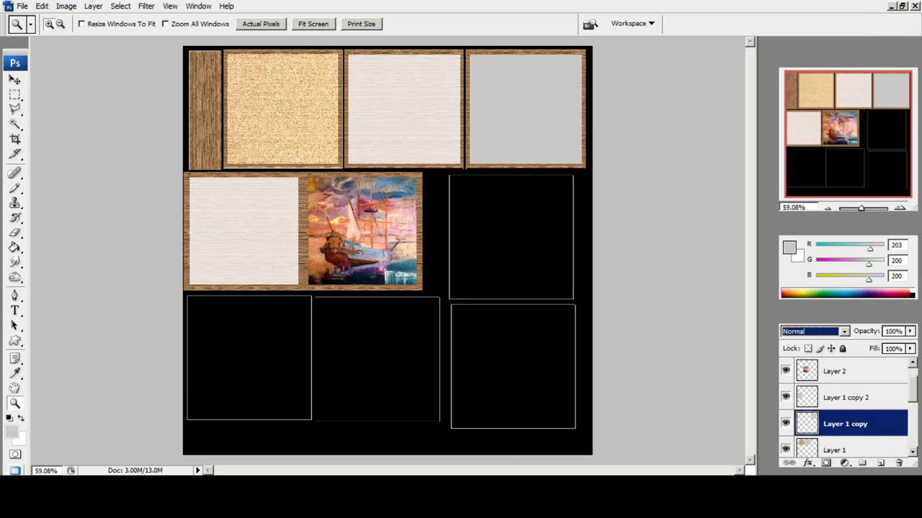
click(847, 397)
click(814, 331)
click(817, 6)
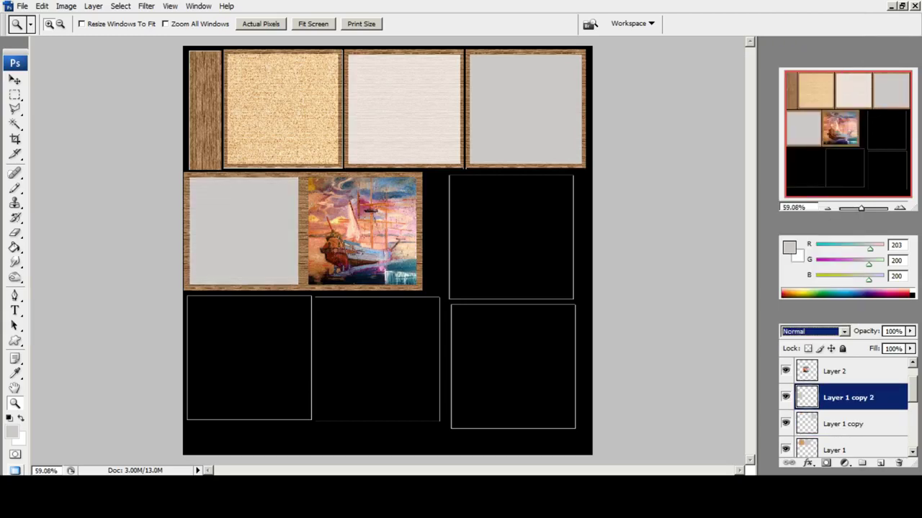
Select Layer 1, which holds the cork and grey board fills, and set its blend mode to Normal.
key(v)
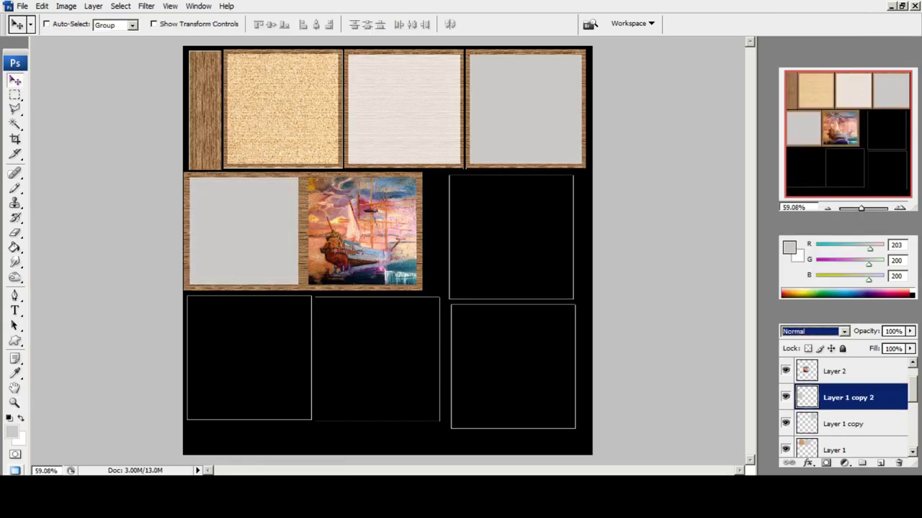
right_click(280, 88)
click(302, 93)
click(814, 331)
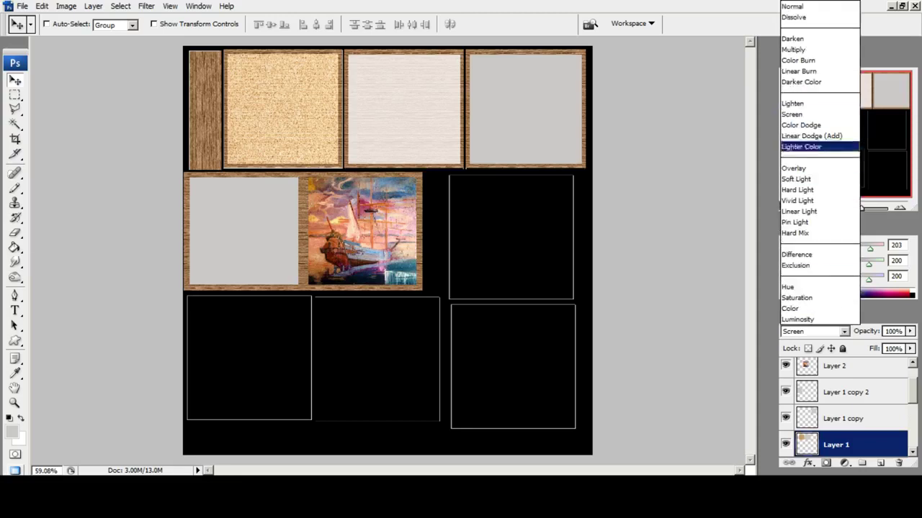
click(814, 6)
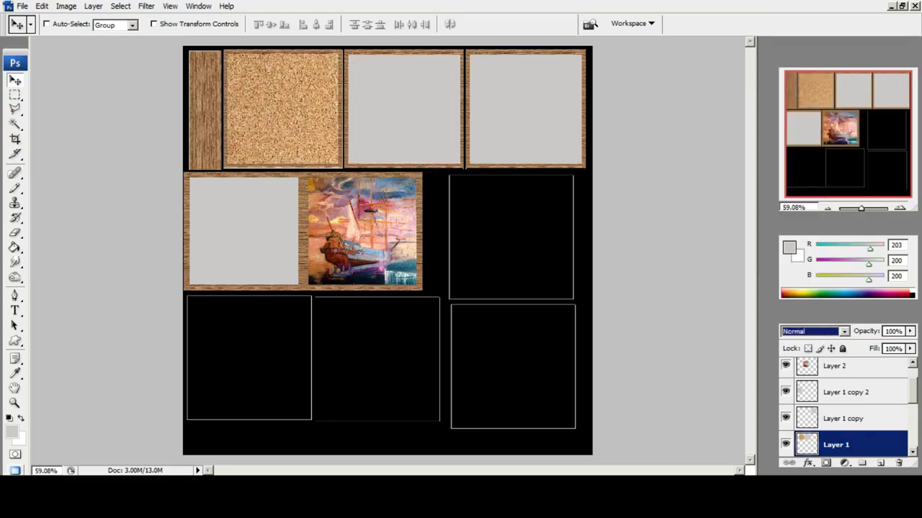
Copy the photo of three people in hats from Untitled-3, close that document without saving, and paste the photo into the notice board texture.
double_click(14, 403)
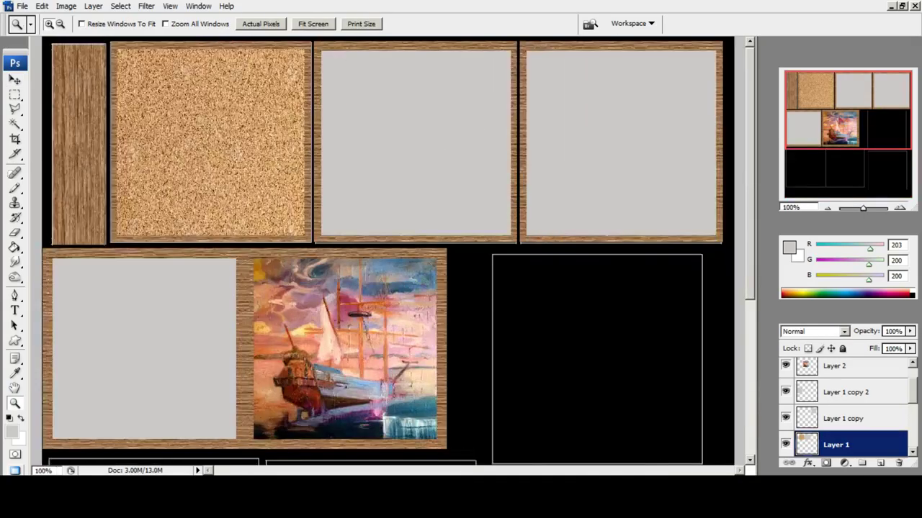
click(378, 133)
drag(461, 237, 424, 219)
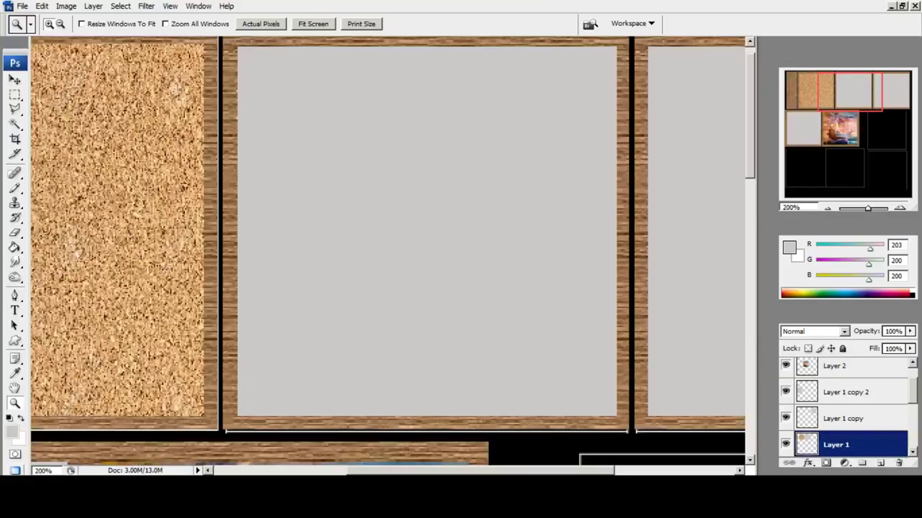
click(901, 5)
click(345, 57)
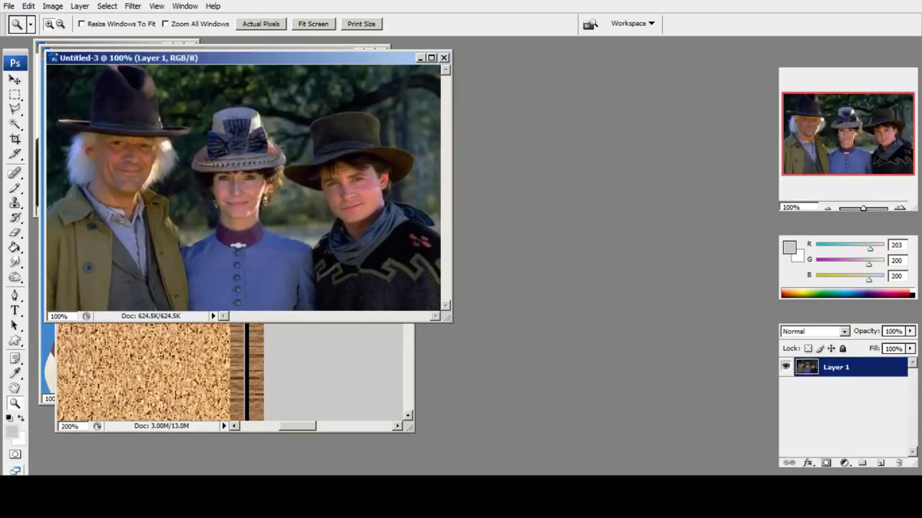
click(444, 58)
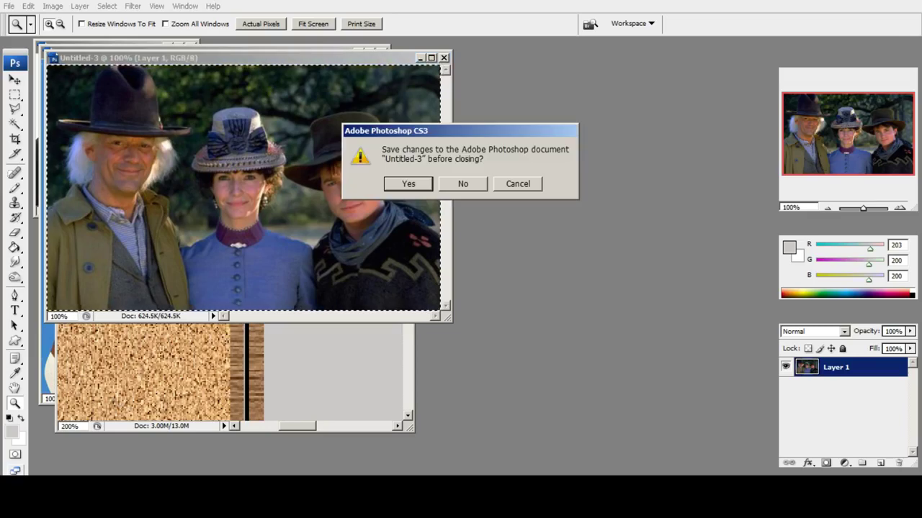
key(n)
key(ctrl+v)
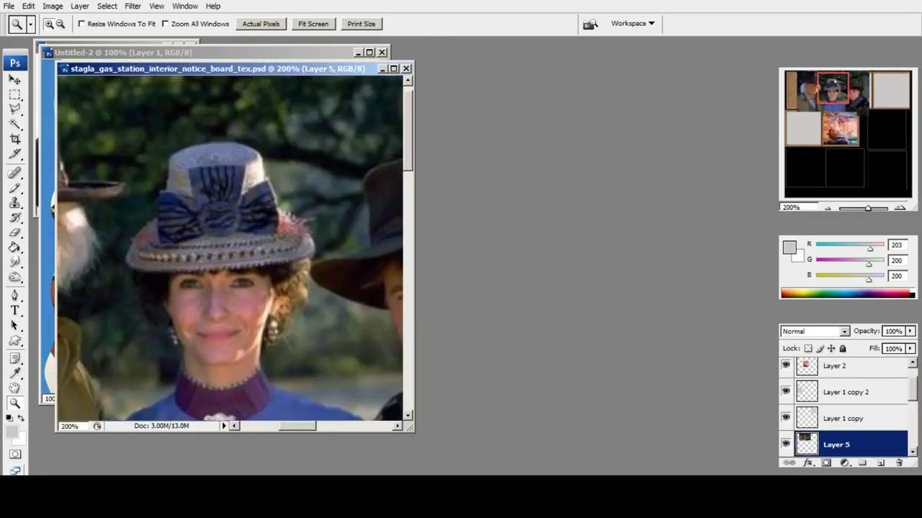
click(394, 69)
Scale the pasted hats photo proportionally to 19.8% and place it in the lower part of the grey board beside the cork.
right_click(356, 230)
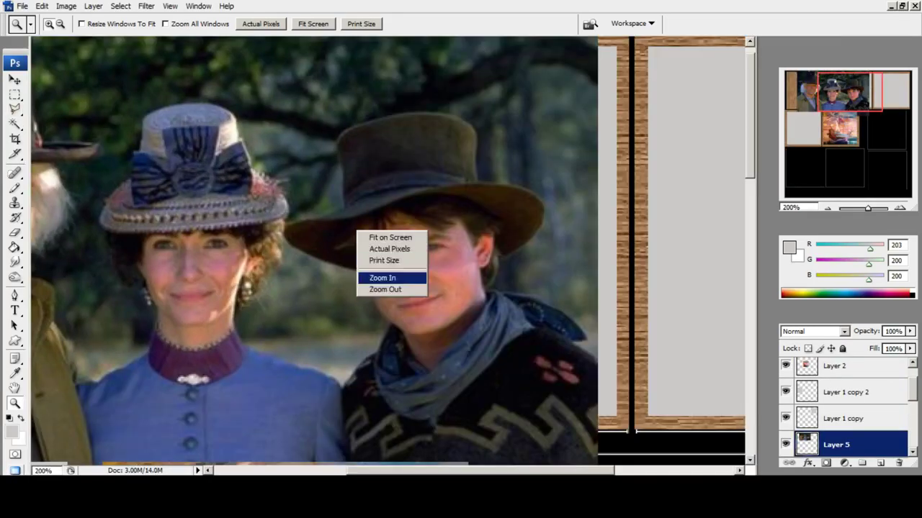
key(Escape)
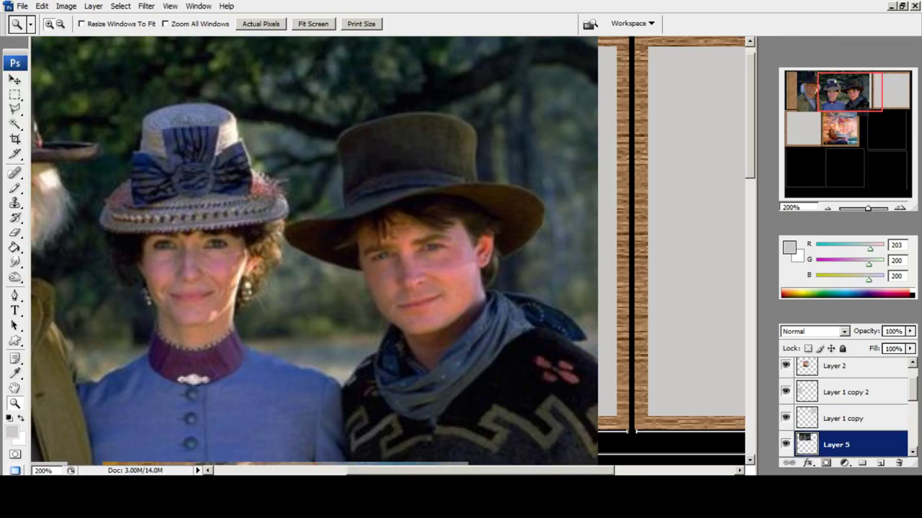
key(ctrl+0)
key(m)
right_click(311, 110)
click(346, 215)
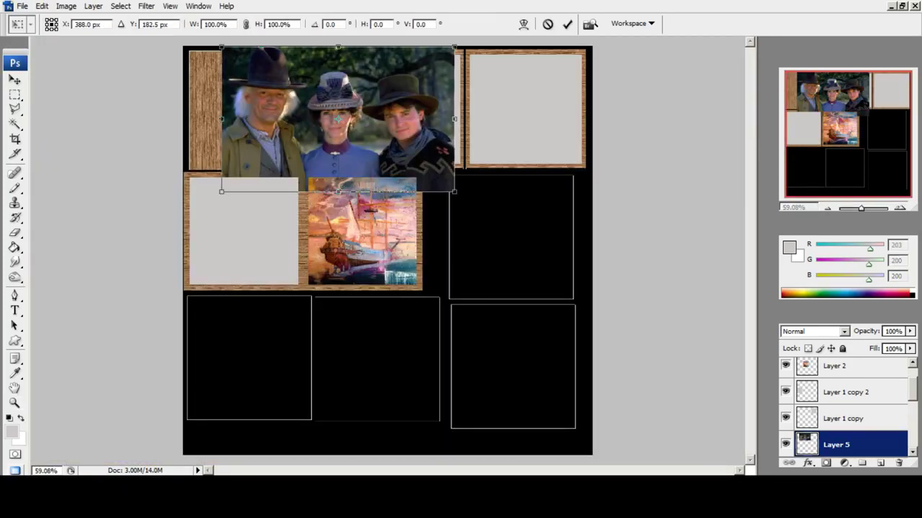
shift+drag(221, 48, 385, 149)
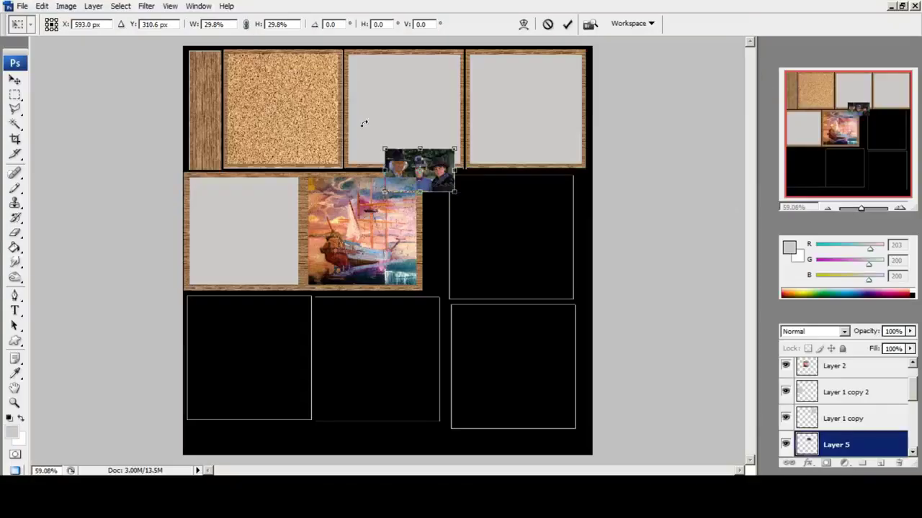
mouse_move(383, 146)
shift+mouse_down()
mouse_move(428, 160)
mouse_move(394, 133)
shift+mouse_up()
key(Up)
click(15, 79)
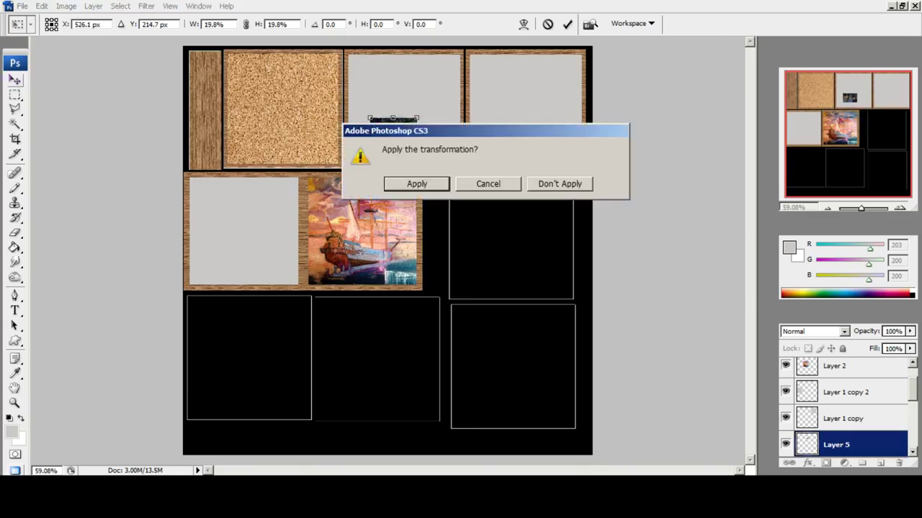
key(Return)
Nudge the small hats photo slightly down within the grey notice board.
click(14, 388)
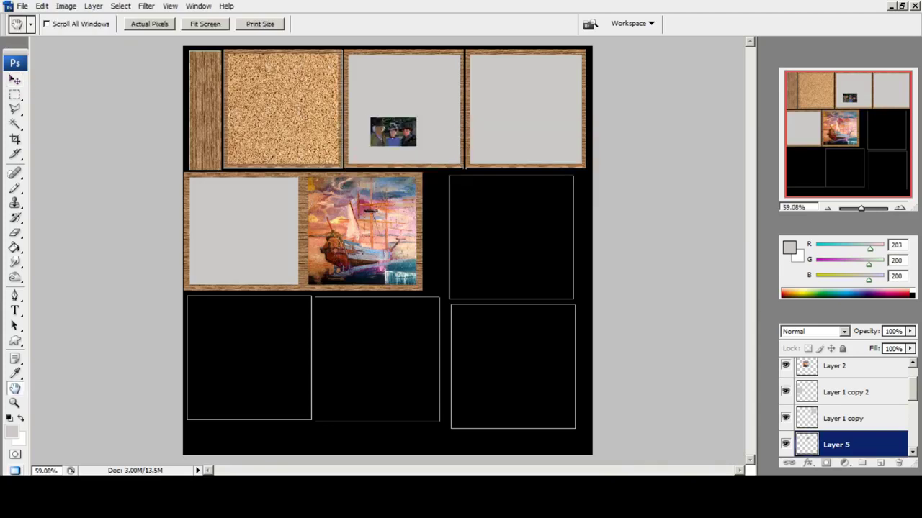
click(15, 403)
drag(180, 45, 591, 450)
drag(208, 42, 678, 367)
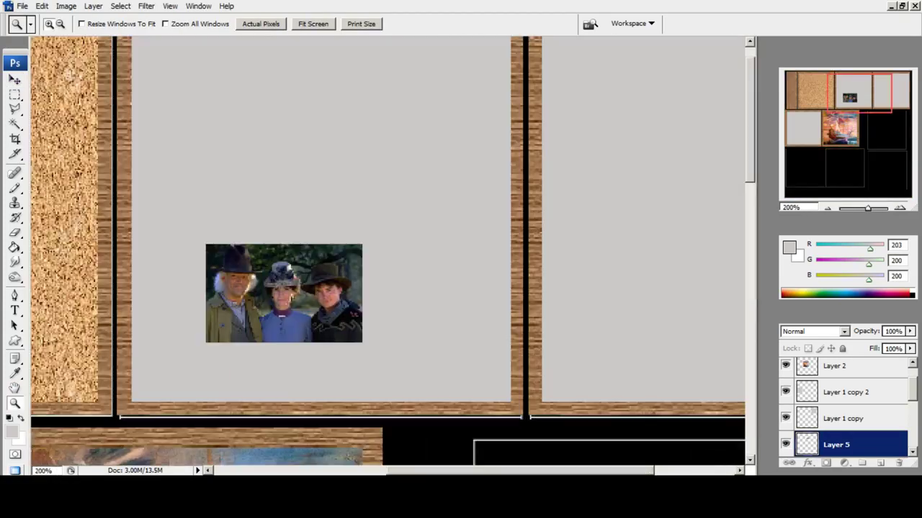
key(v)
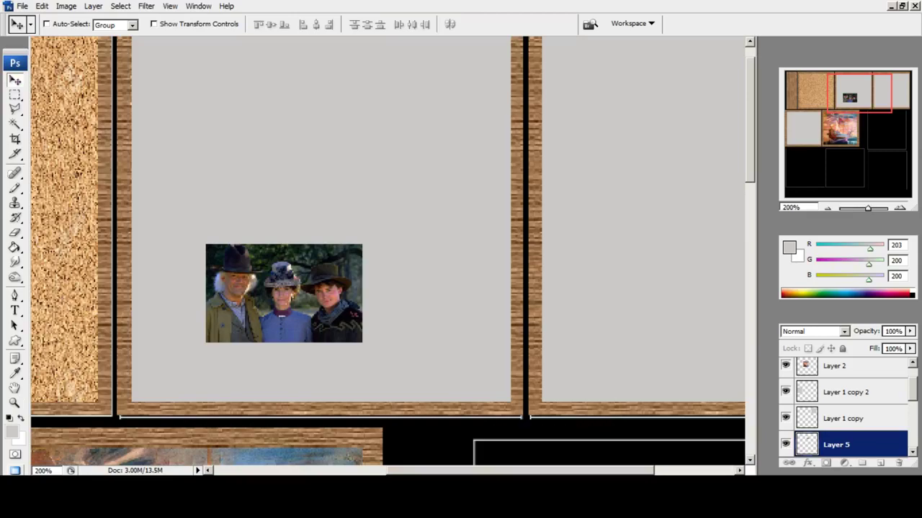
key(Down)
key(Down)
key(Down)
key(Down)
key(Down)
key(Down)
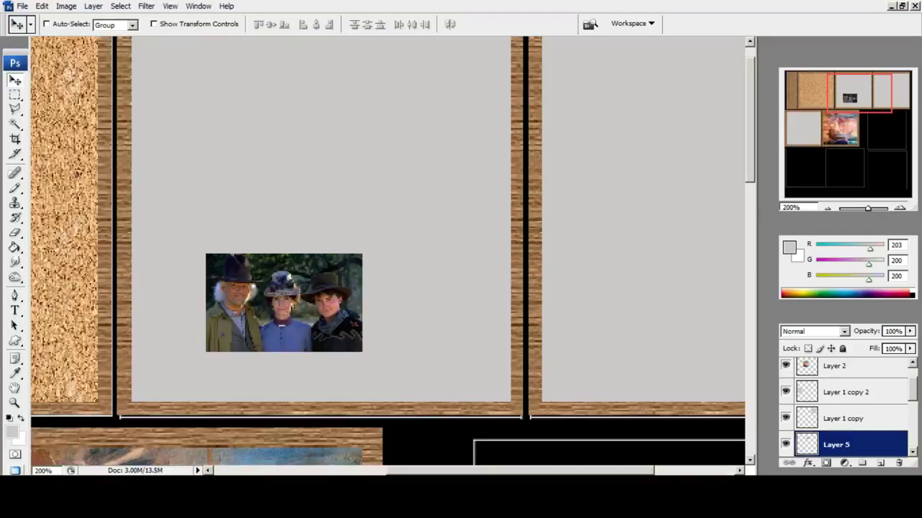
Copy the Four Weddings and a Funeral photo from Untitled-1 and paste it into the texture over the upper-left part of the grey board.
click(903, 6)
click(216, 52)
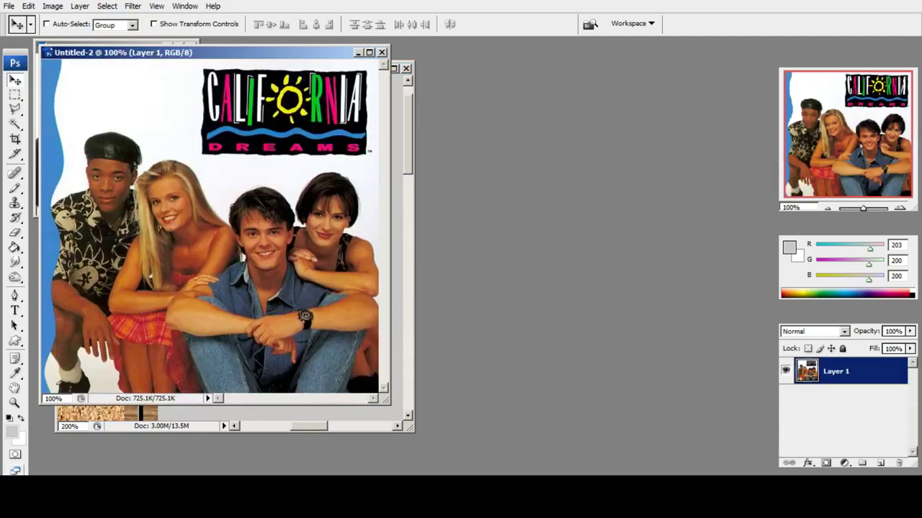
drag(216, 53, 561, 87)
key(ctrl+Tab)
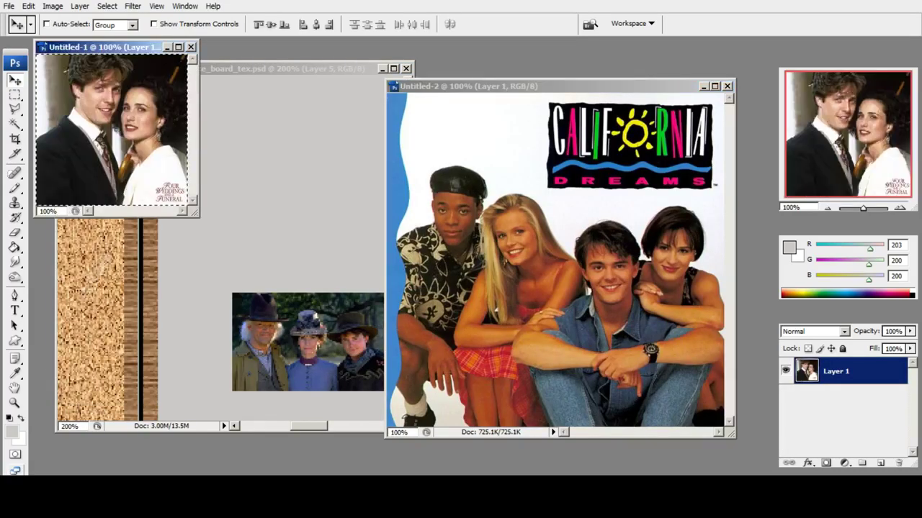
key(ctrl+Tab)
key(ctrl+v)
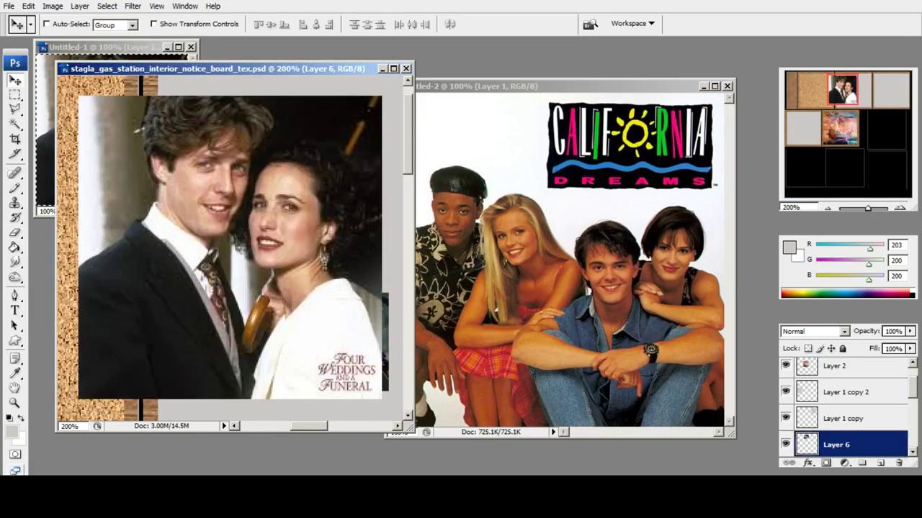
key(f)
drag(202, 207, 294, 240)
drag(294, 241, 357, 193)
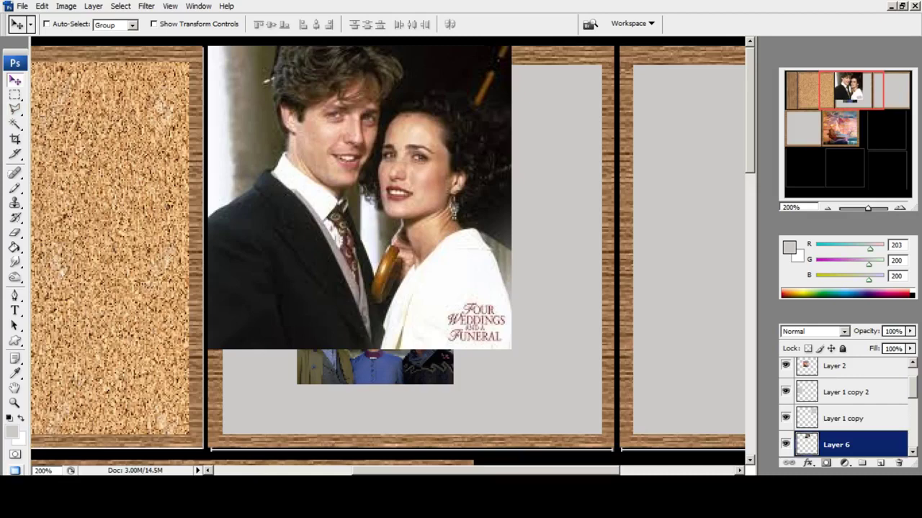
Resize the Four Weddings photo to 41.2% width and 62.0% height, fitted into the grey board's upper-left corner.
click(14, 94)
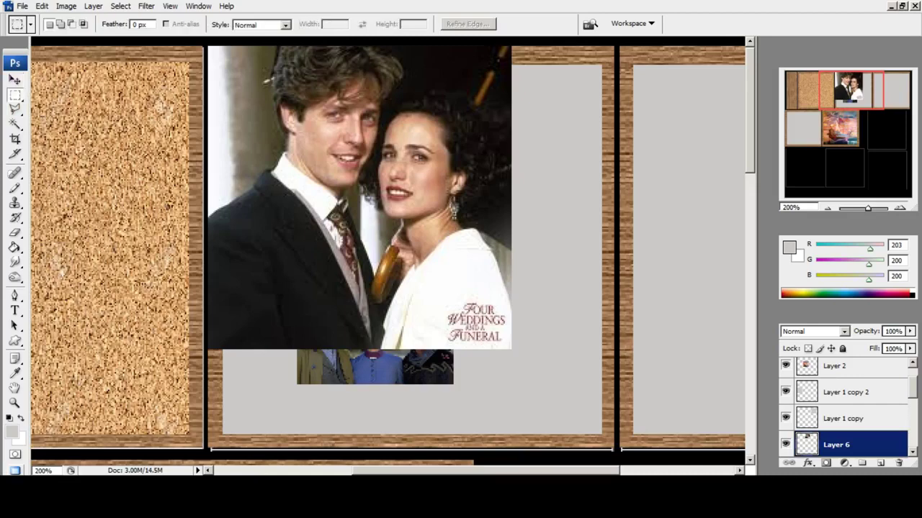
right_click(329, 140)
click(391, 238)
shift+drag(207, 46, 256, 80)
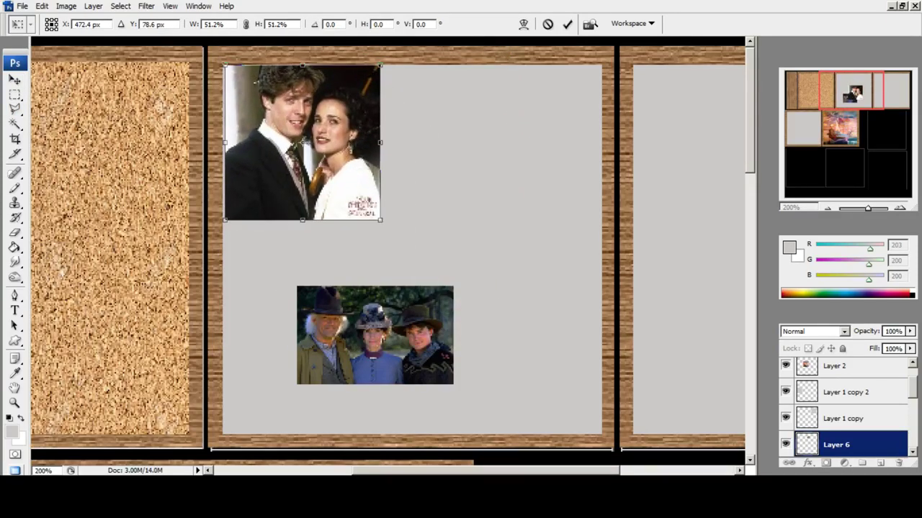
drag(380, 219, 350, 252)
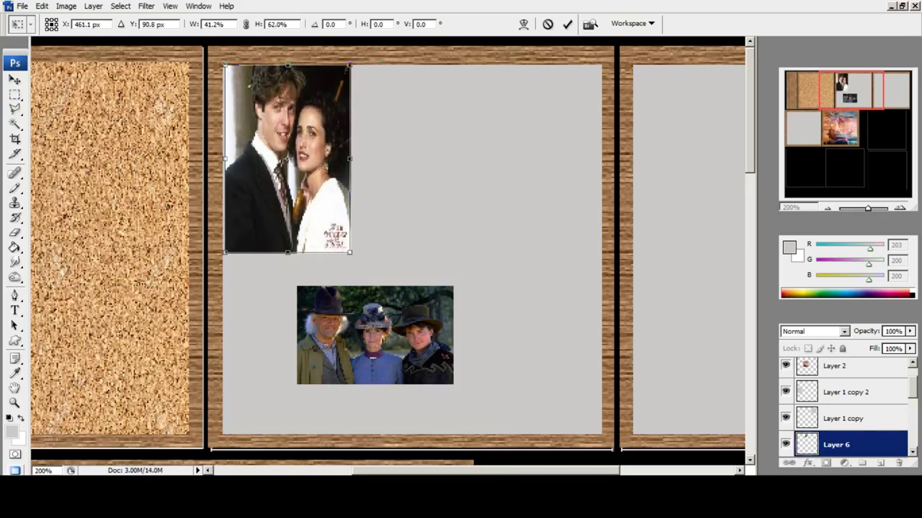
click(14, 80)
key(Return)
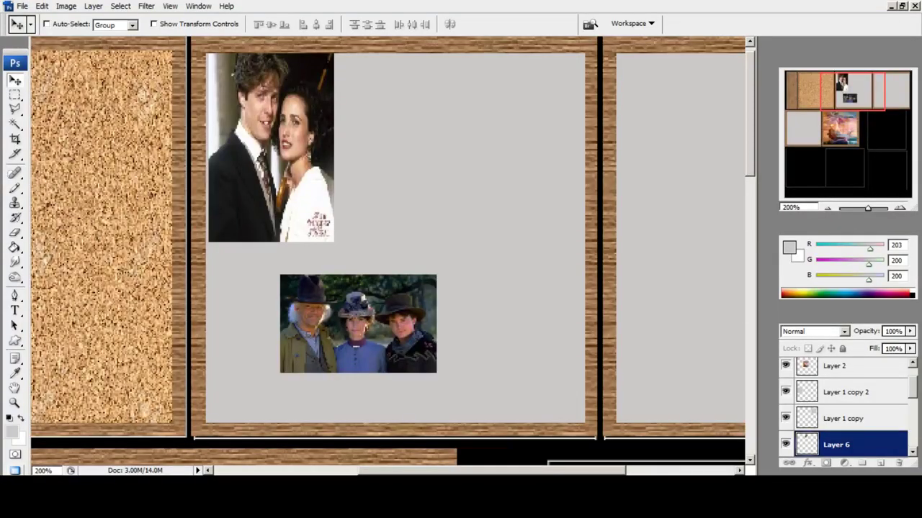
Move the hats photo on Layer 5 straight up until it touches the bottom edge of the Four Weddings photo.
drag(432, 371, 432, 348)
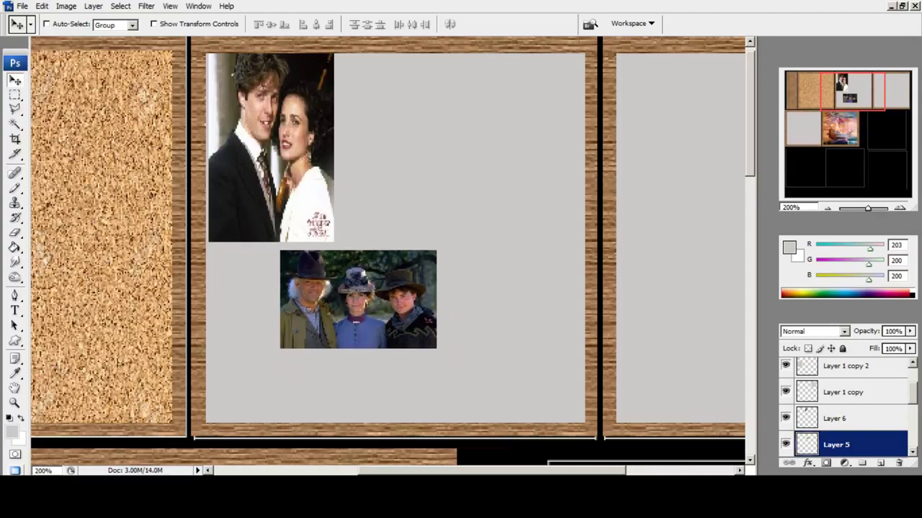
key(Up)
key(Up)
key(Up)
key(Up)
key(Up)
key(Up)
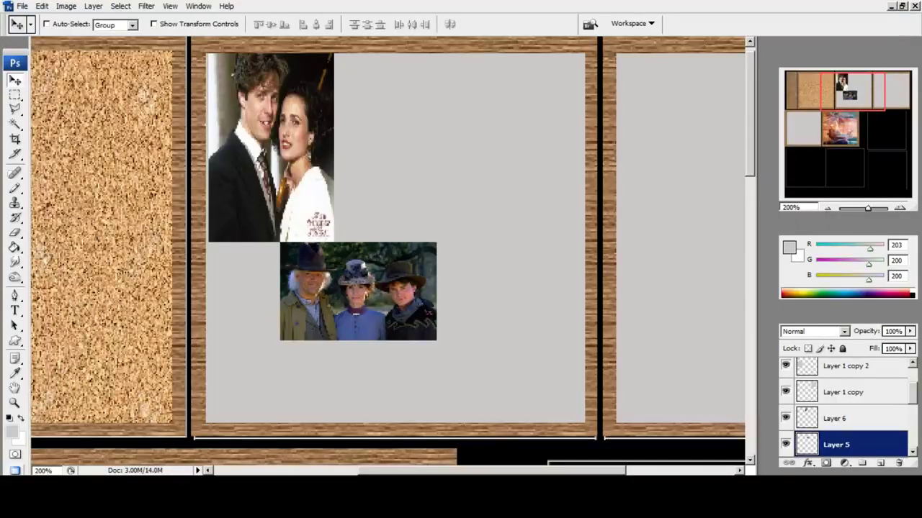
click(15, 403)
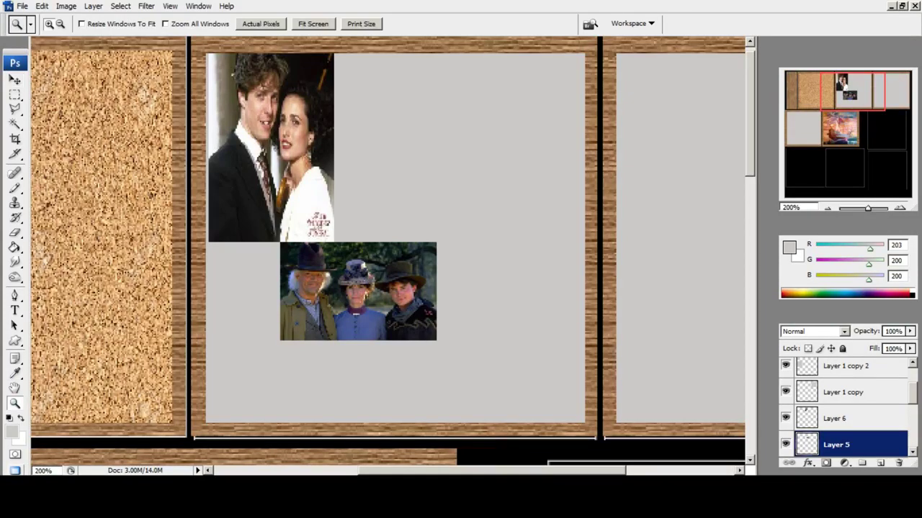
click(313, 24)
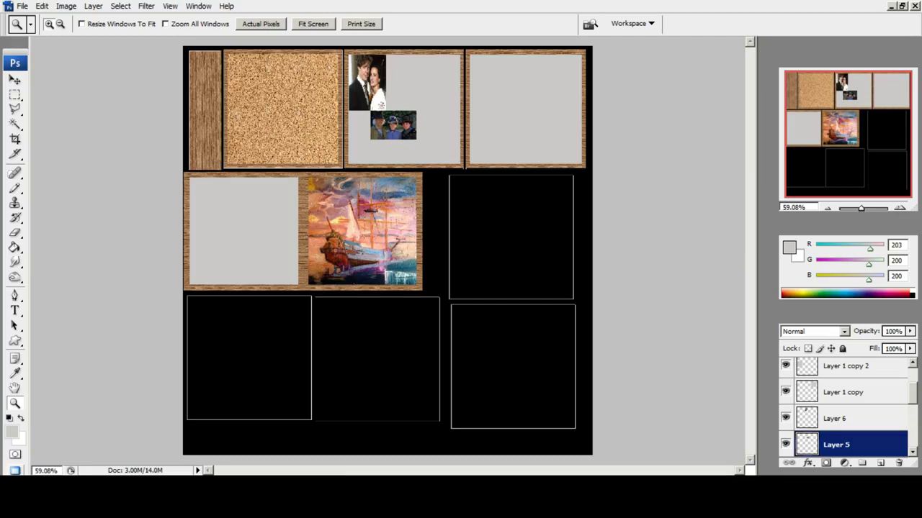
Switch to the Firefox browser, search Google Images for "1998 calendar" and look through the results.
key(alt+Tab)
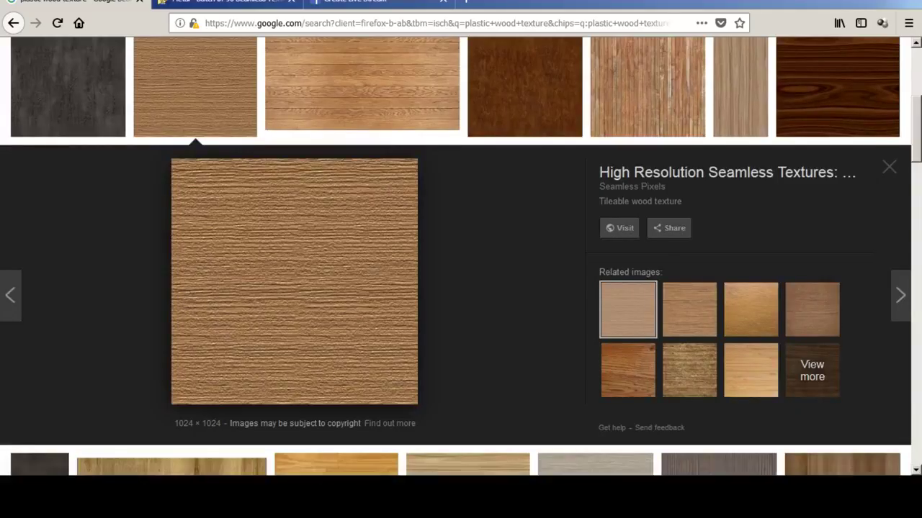
scroll(195, 108, up, 3)
scroll(195, 292, up, 1)
drag(208, 66, 111, 65)
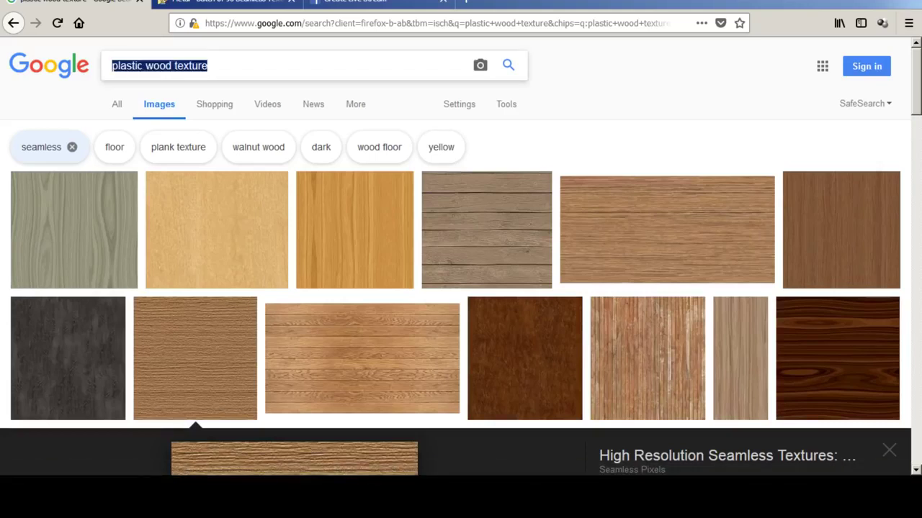
text(1998 cala)
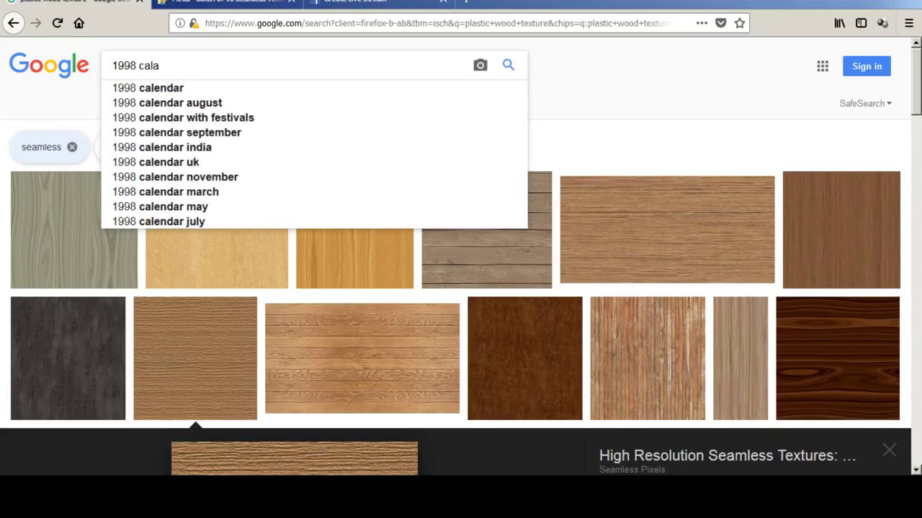
text(nde)
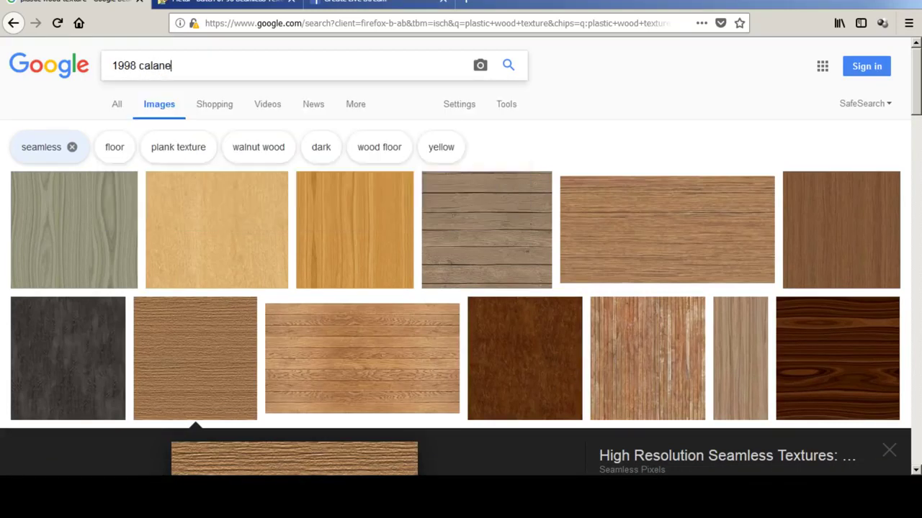
key(BackSpace)
text(der)
key(Return)
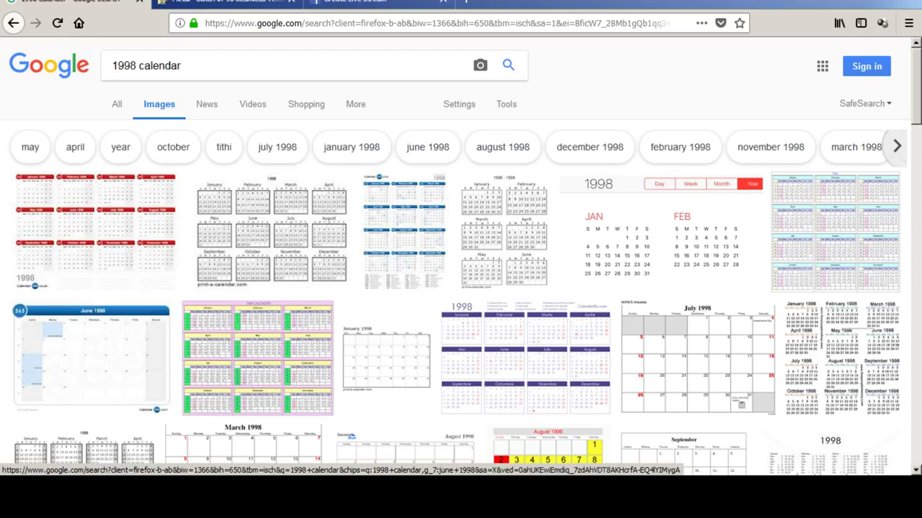
scroll(351, 147, down, 4)
scroll(461, 259, down, 2)
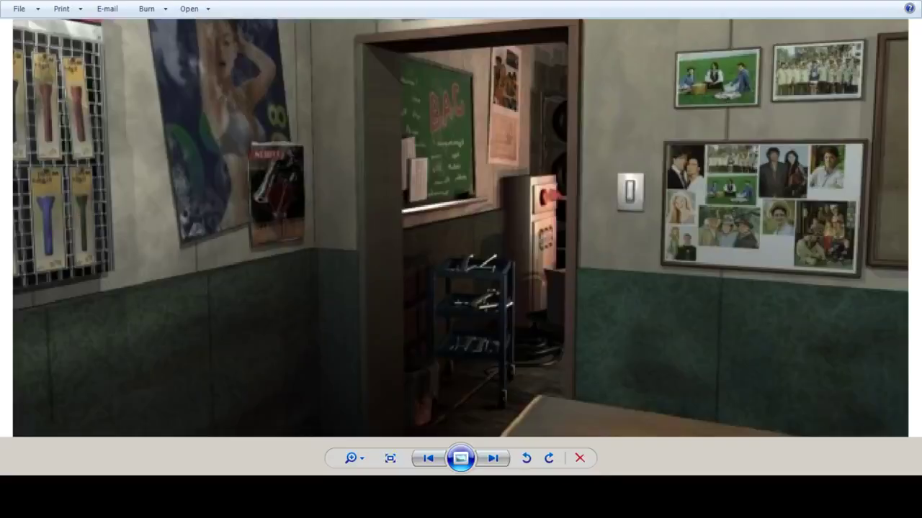
Browse the reference renders in Windows Photo Viewer to the garage scene and examine the wall calendar beside the green chalkboard.
key(Right)
key(Right)
key(Right)
key(Right)
key(Right)
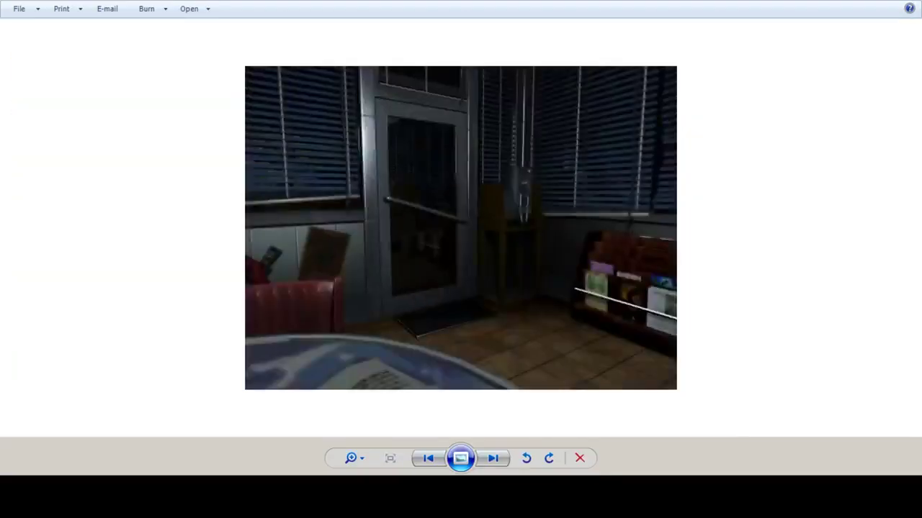
key(Left)
key(Left)
key(Left)
key(Right)
key(Right)
key(Right)
key(Right)
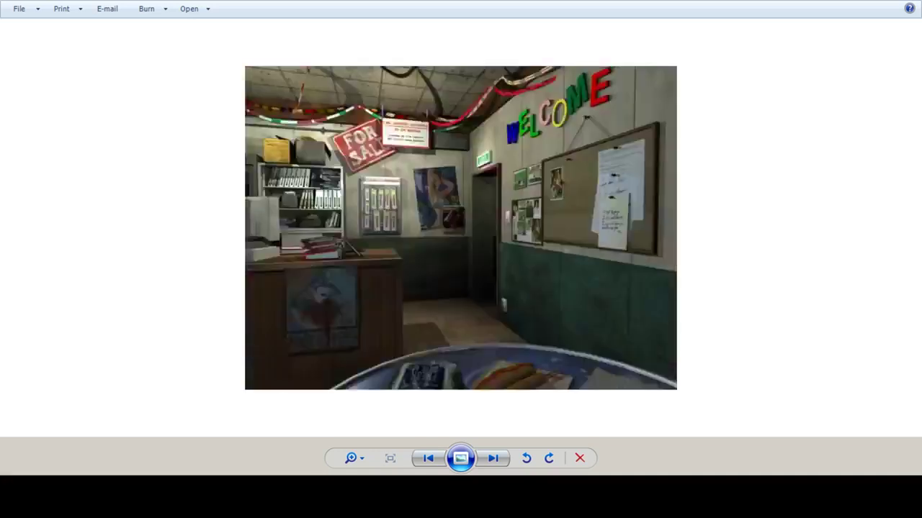
key(Right)
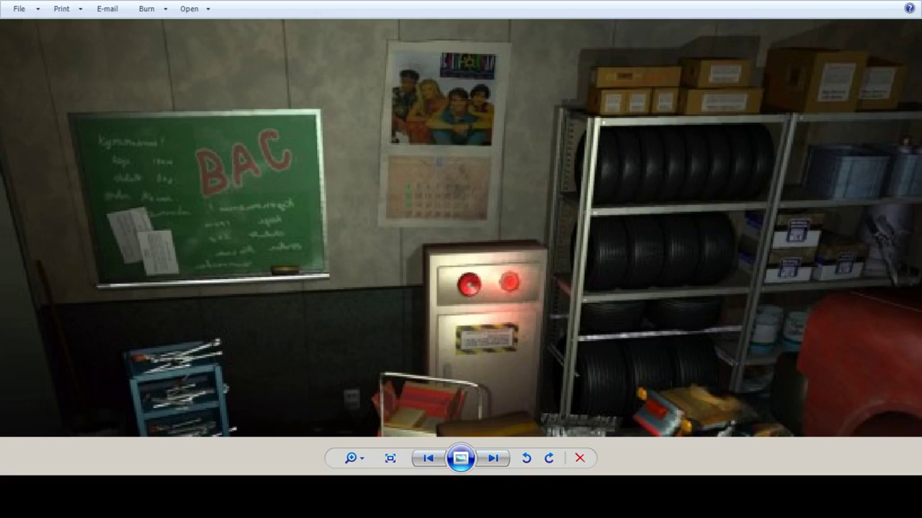
key(alt+Tab)
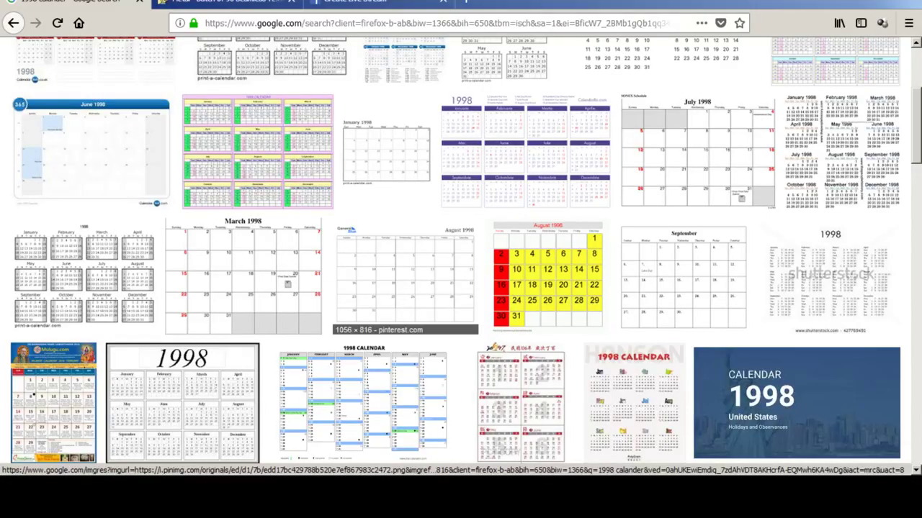
key(alt+Tab)
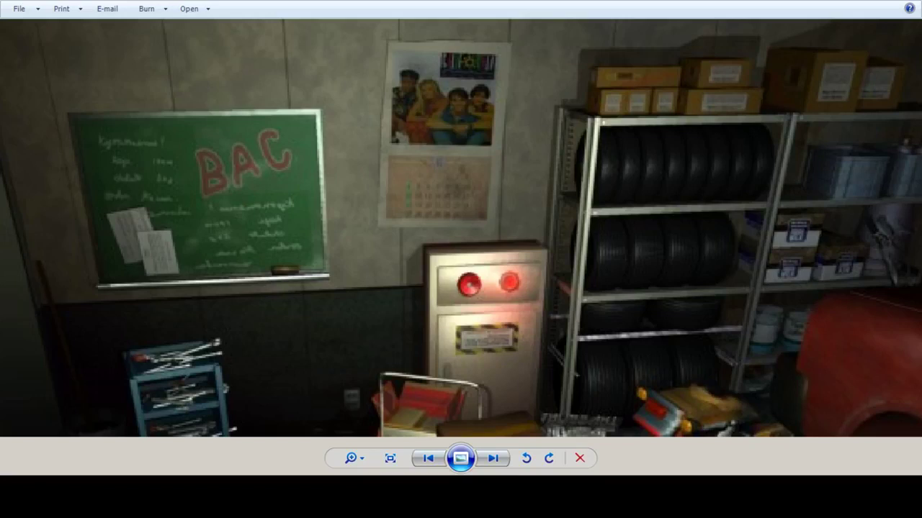
Switch to Firefox, refine the Google Images search to "june 1998 calendar" and look through the results.
key(alt+Tab)
scroll(461, 288, up, 3)
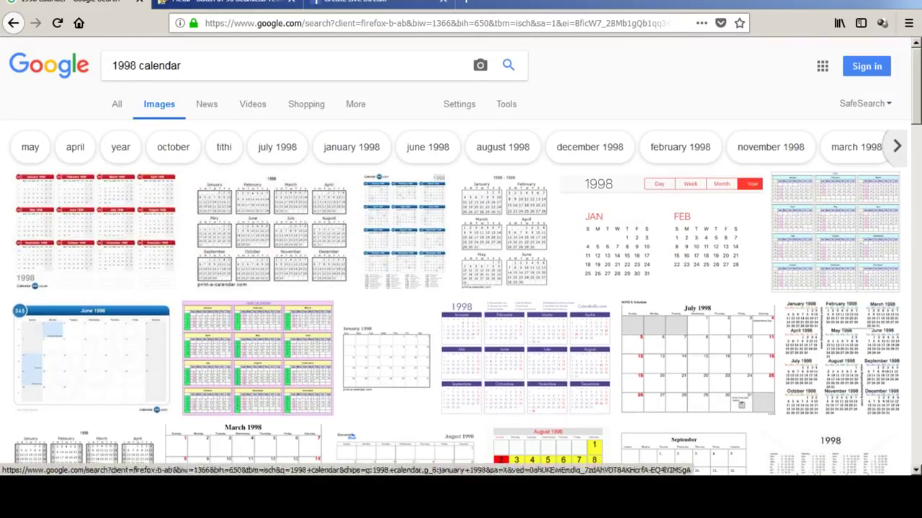
click(118, 66)
key(Left)
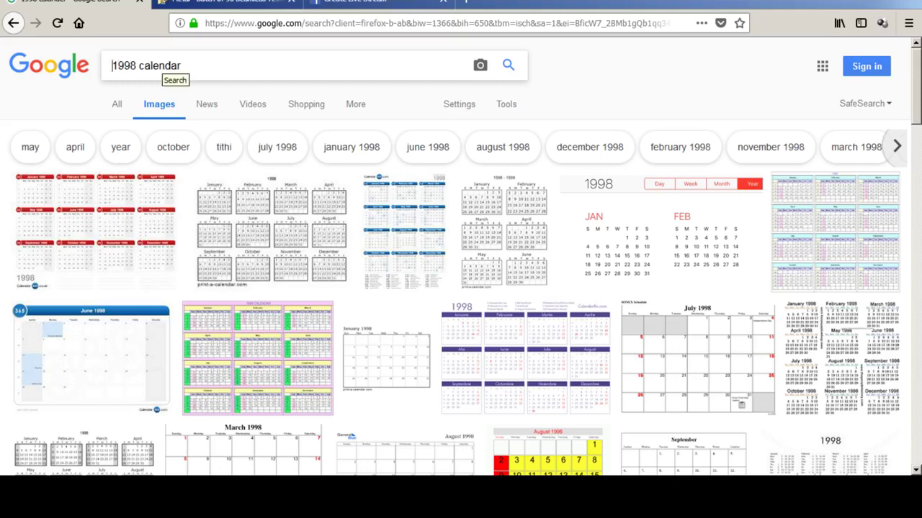
text(june)
key(Return)
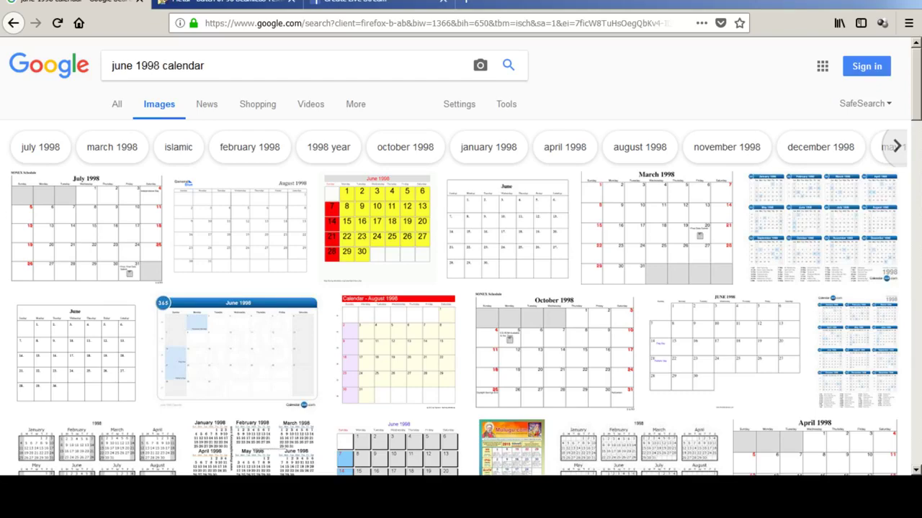
scroll(396, 119, down, 4)
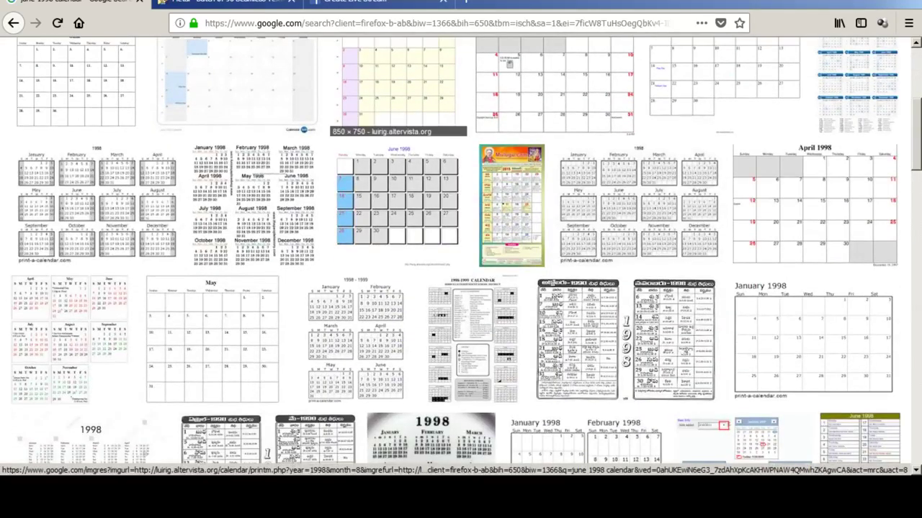
scroll(396, 119, down, 3)
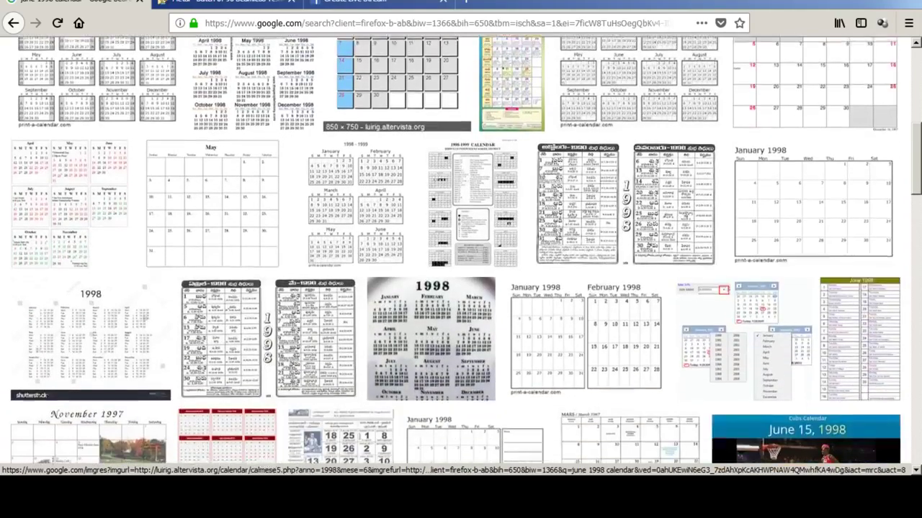
Look through the image search results for a June 1998 calendar.
scroll(352, 122, down, 1)
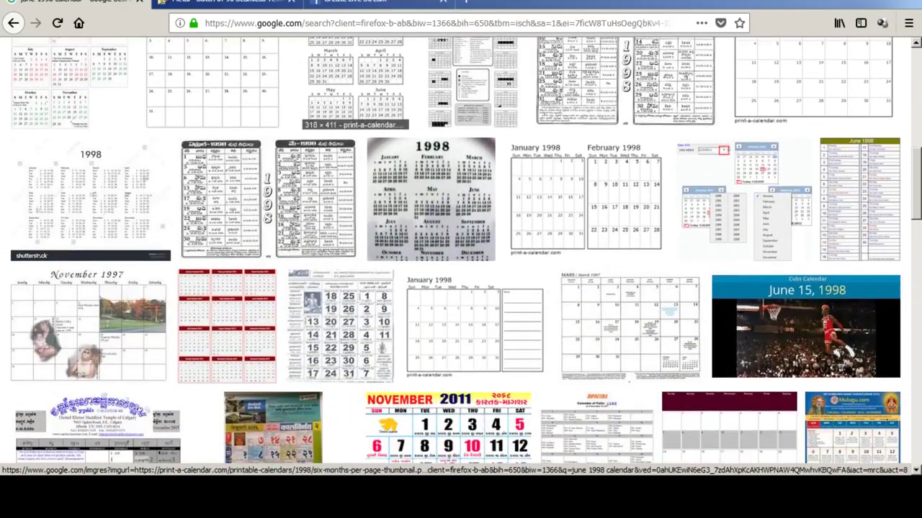
scroll(432, 119, down, 2)
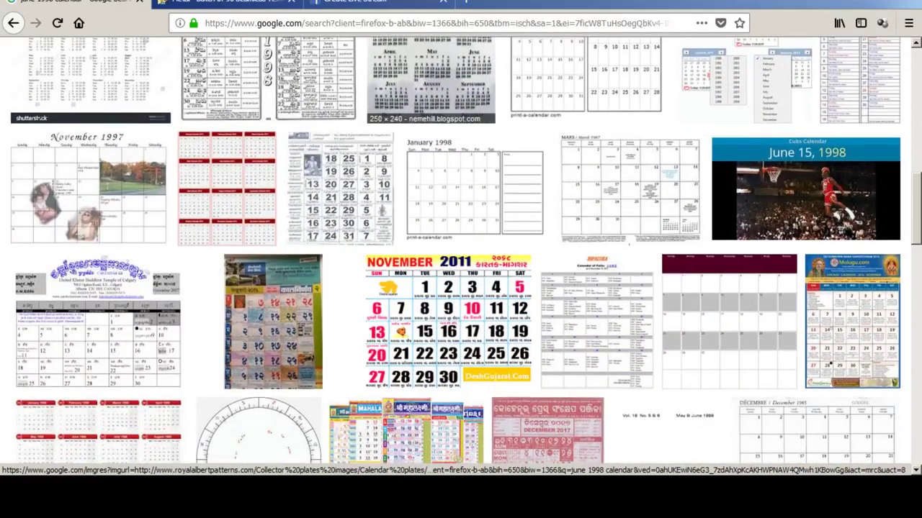
scroll(432, 119, down, 2)
scroll(432, 119, down, 2)
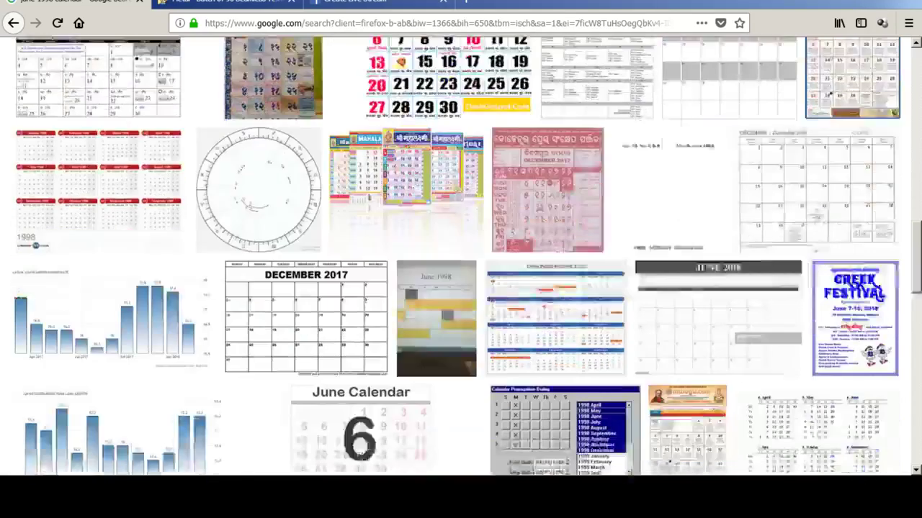
scroll(461, 255, down, 1)
scroll(461, 256, down, 2)
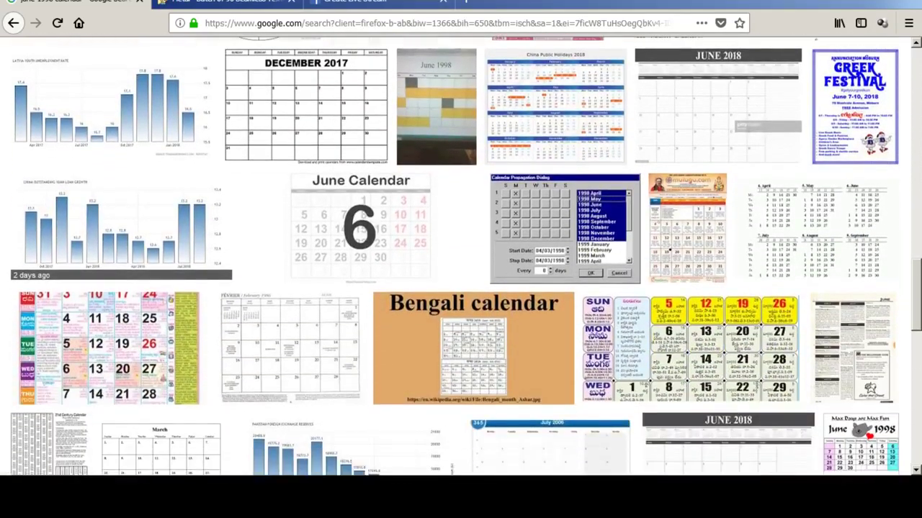
scroll(432, 119, down, 3)
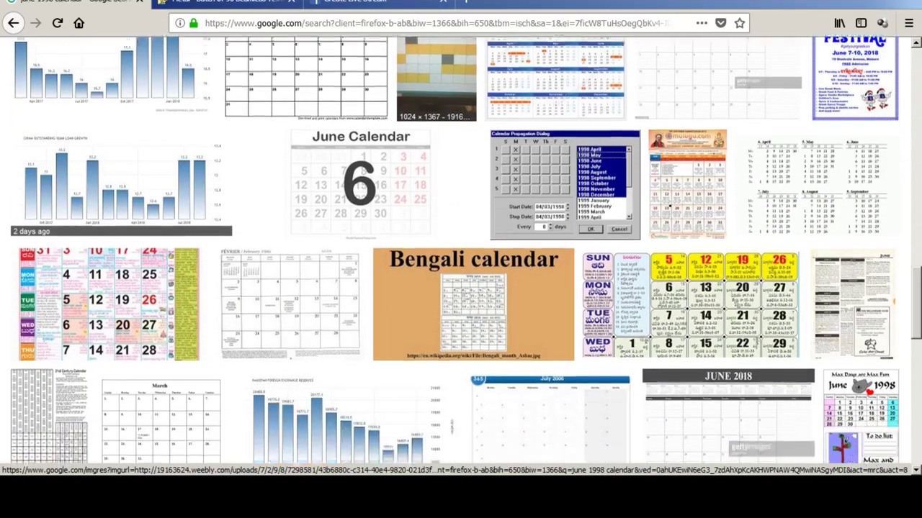
scroll(468, 108, down, 3)
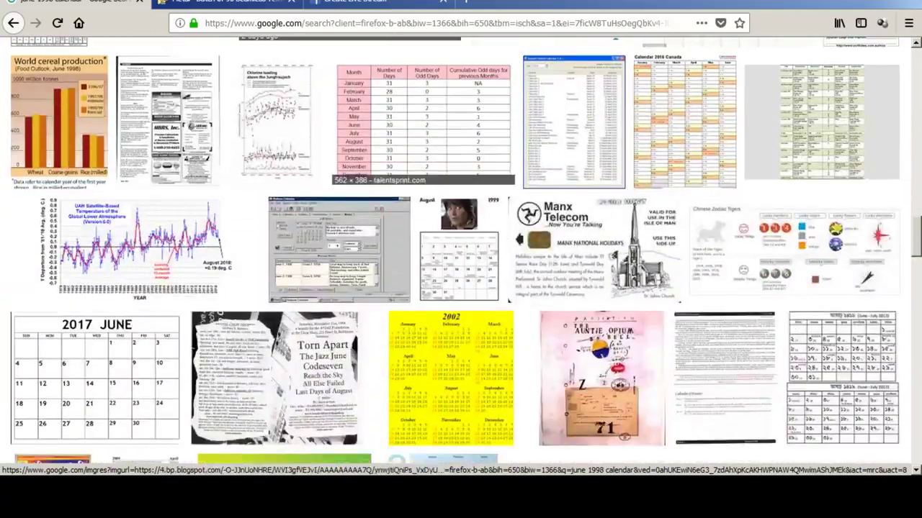
scroll(468, 108, up, 1)
scroll(468, 108, down, 6)
scroll(375, 216, up, 2)
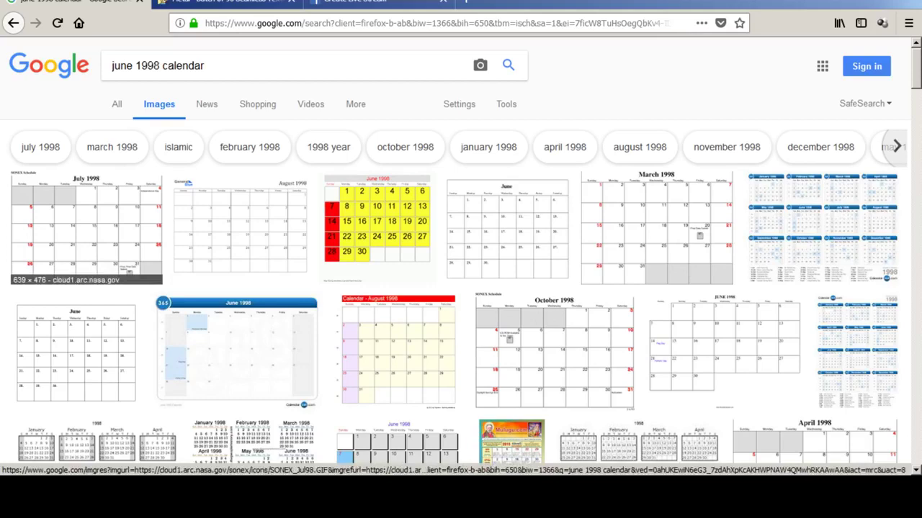
Copy the July 1998 calendar image from the search results and paste it into the notice board texture in Photoshop.
click(87, 223)
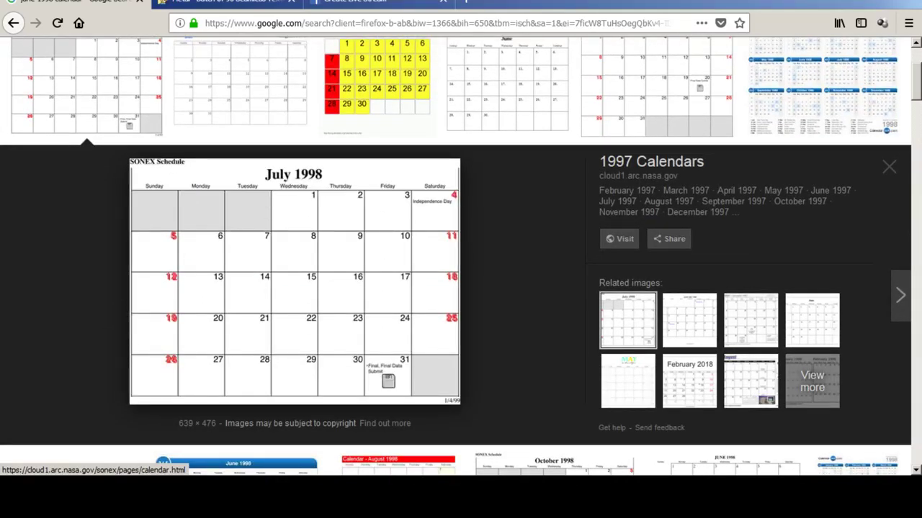
right_click(321, 267)
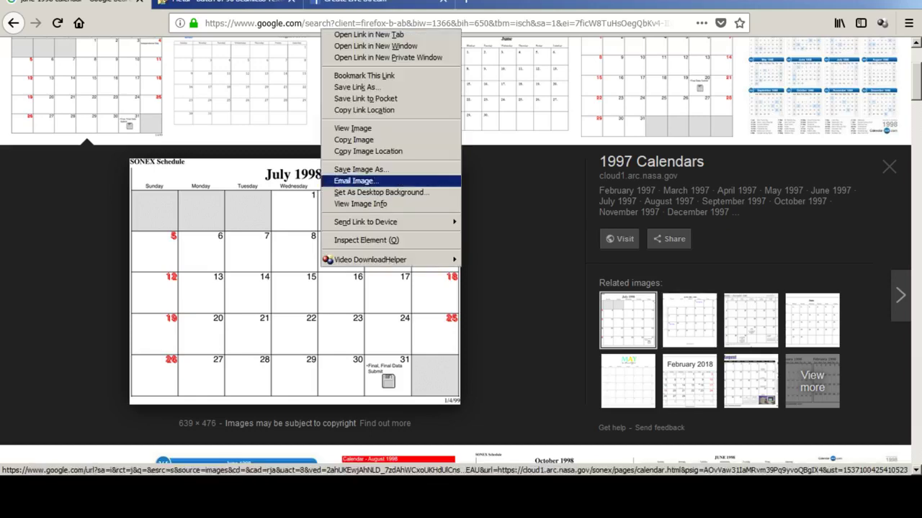
click(354, 140)
key(alt+Tab)
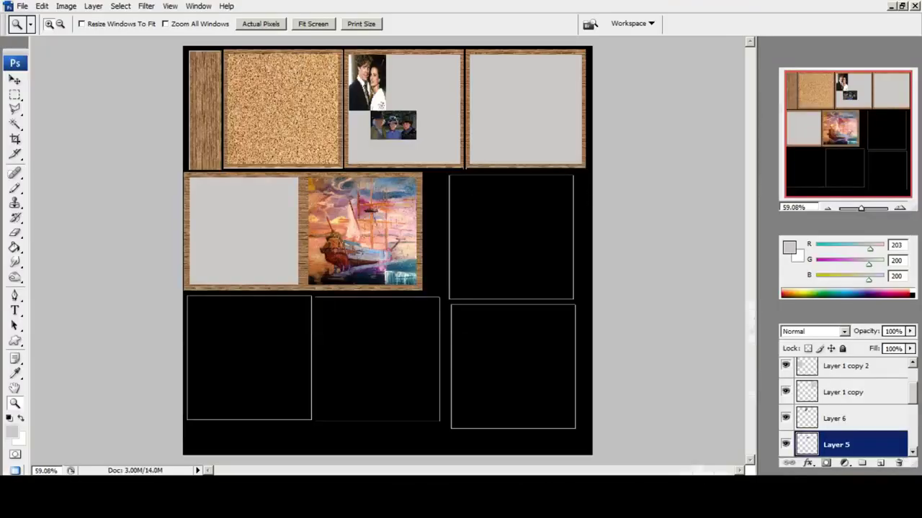
key(ctrl+v)
click(15, 94)
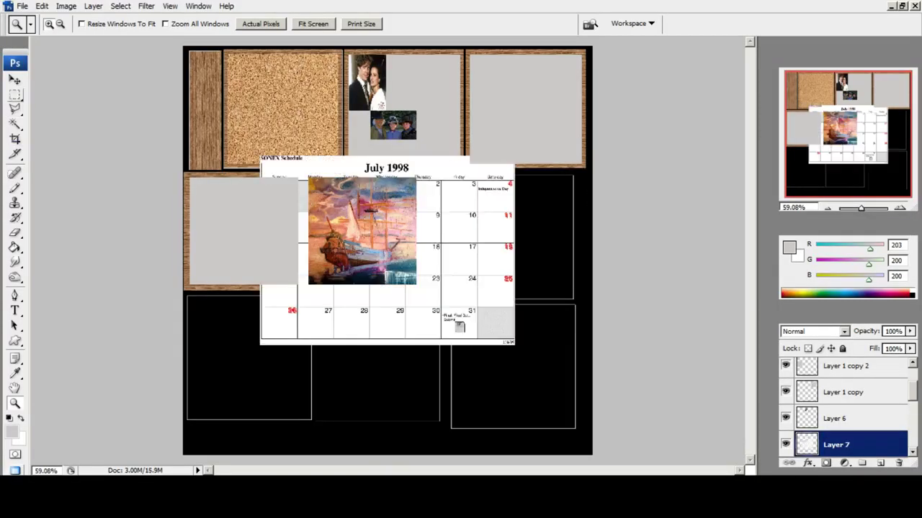
Try the July 1998 calendar scaled to 87.4% beside the ship painting and delete its layer.
right_click(411, 241)
click(464, 345)
drag(387, 250, 483, 272)
shift+drag(355, 177, 387, 201)
click(14, 80)
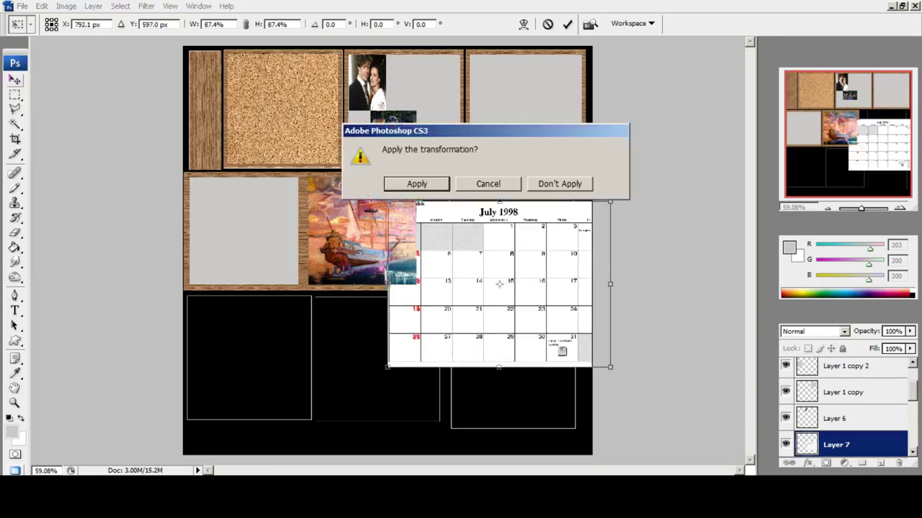
key(Return)
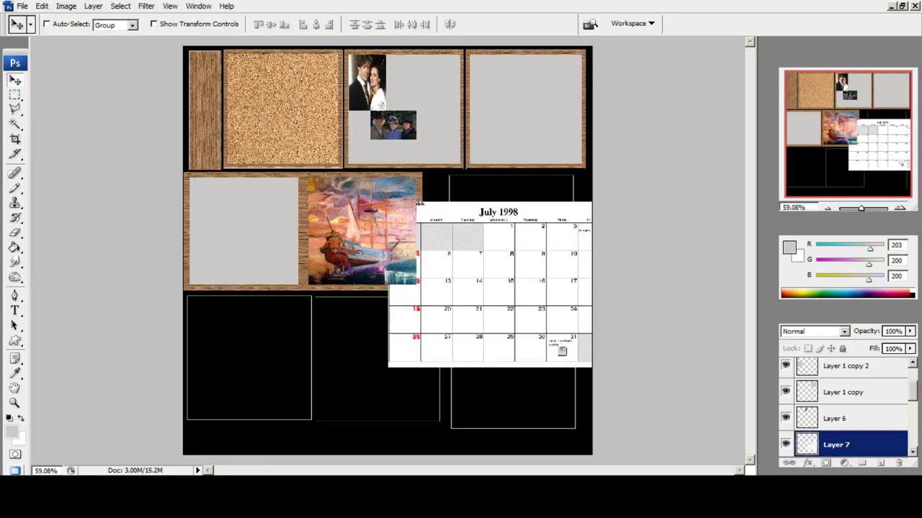
click(899, 462)
click(406, 185)
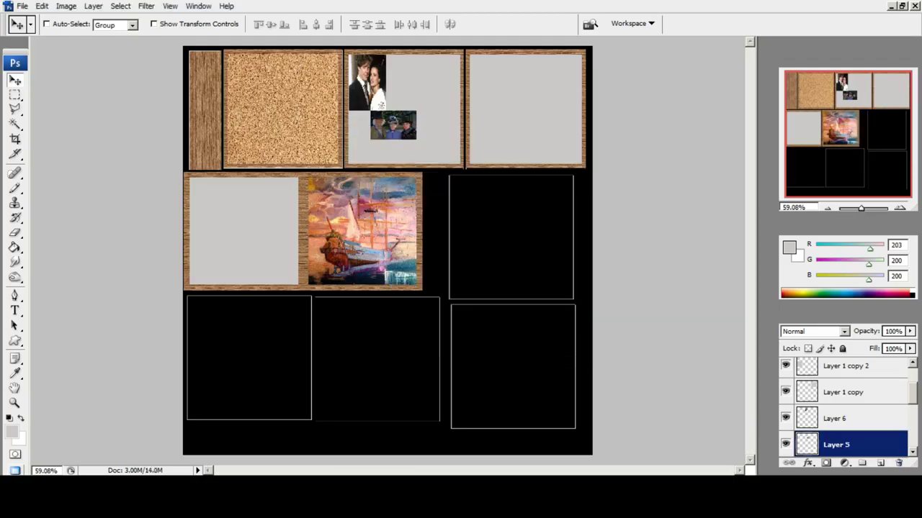
Copy the plain June 1998 calendar image from the browser's search results and paste it into the notice board texture in Photoshop.
key(alt+Tab)
click(887, 166)
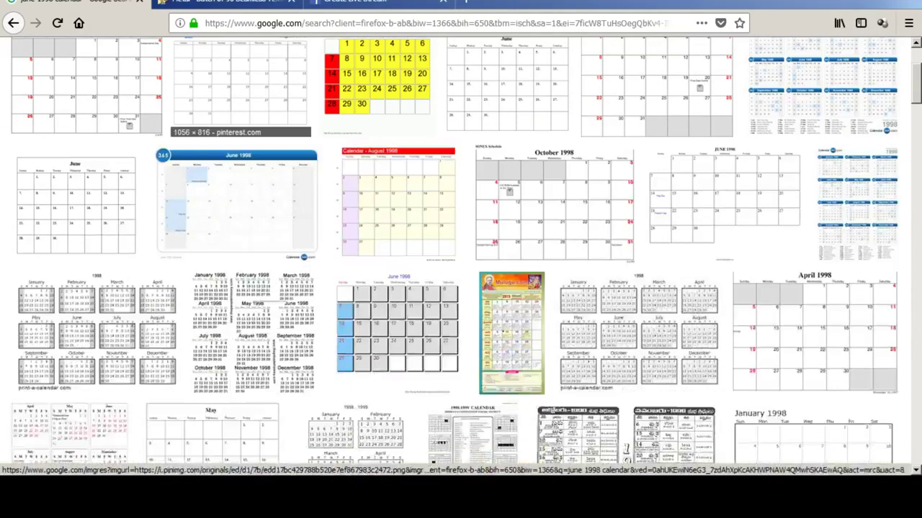
click(241, 83)
click(506, 83)
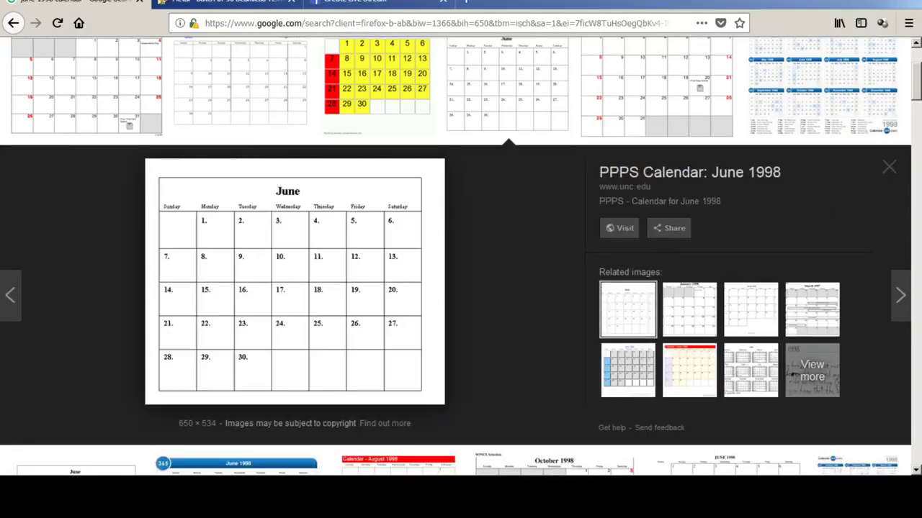
right_click(351, 229)
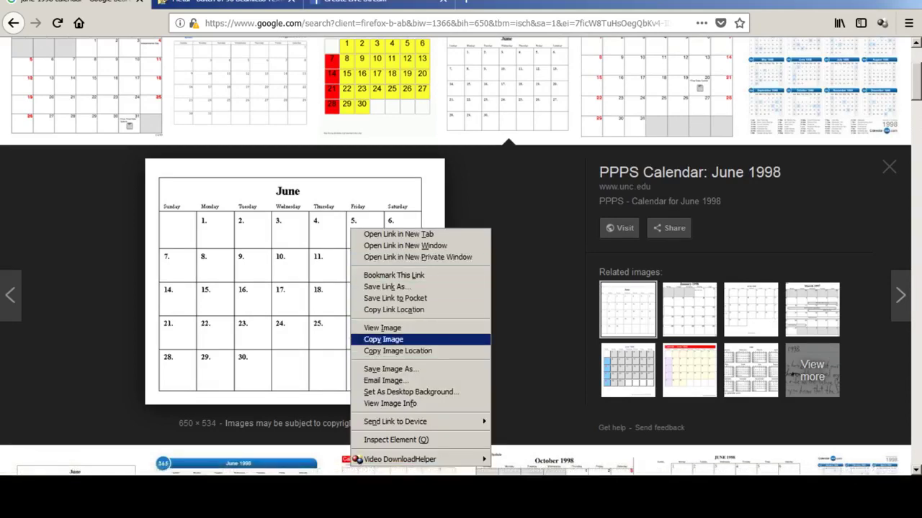
click(383, 339)
key(alt+Tab)
key(ctrl+v)
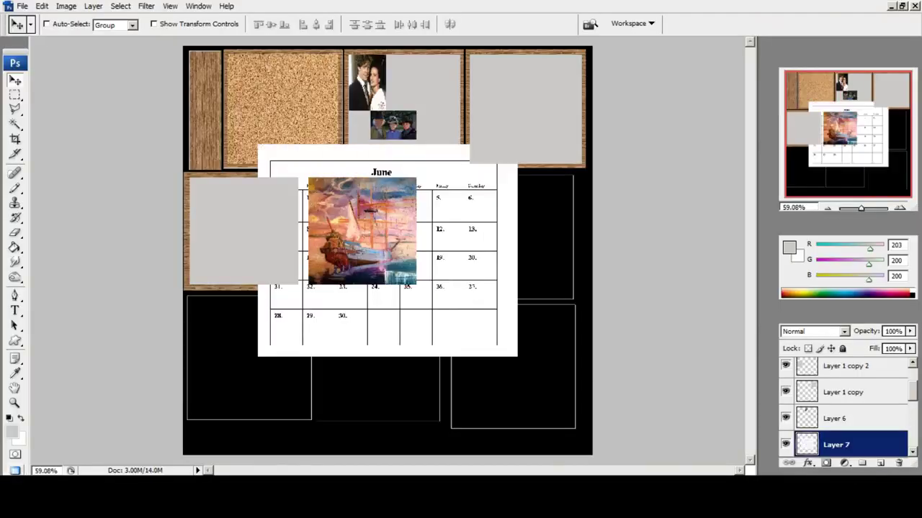
Move the June calendar and scale it to 47.8% width and 60.2% height, filling the empty frame beside the ship painting.
drag(389, 252, 439, 309)
drag(461, 288, 461, 282)
key(m)
right_click(522, 232)
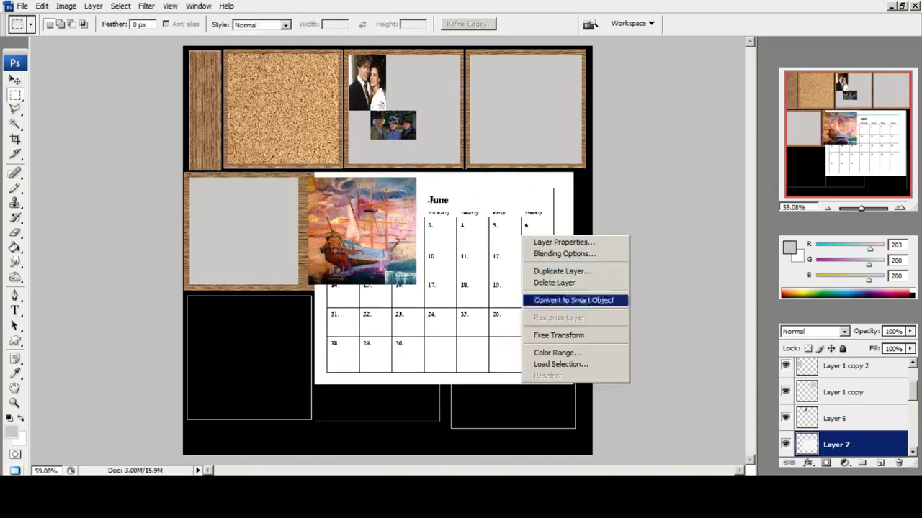
click(549, 336)
shift+drag(315, 384, 450, 274)
drag(511, 273, 512, 300)
click(14, 80)
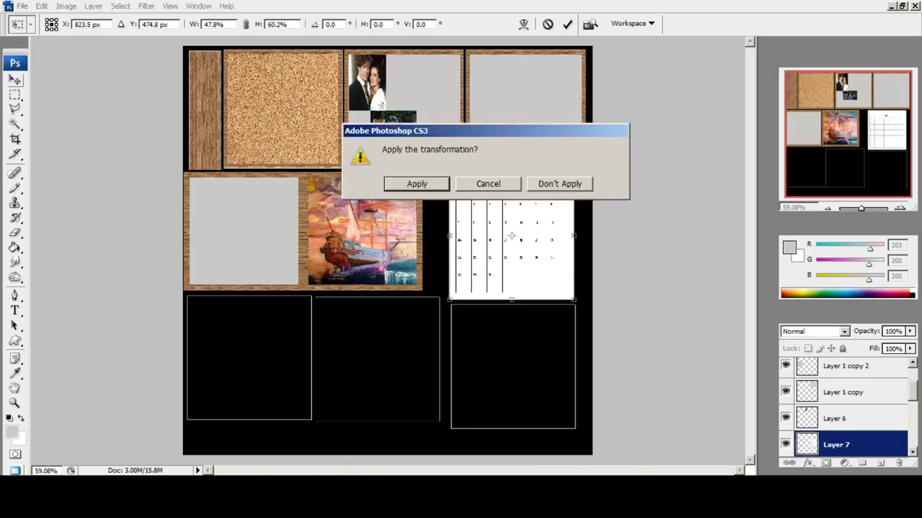
key(Return)
Set the blend mode of the June calendar layer to Screen.
click(14, 403)
click(538, 240)
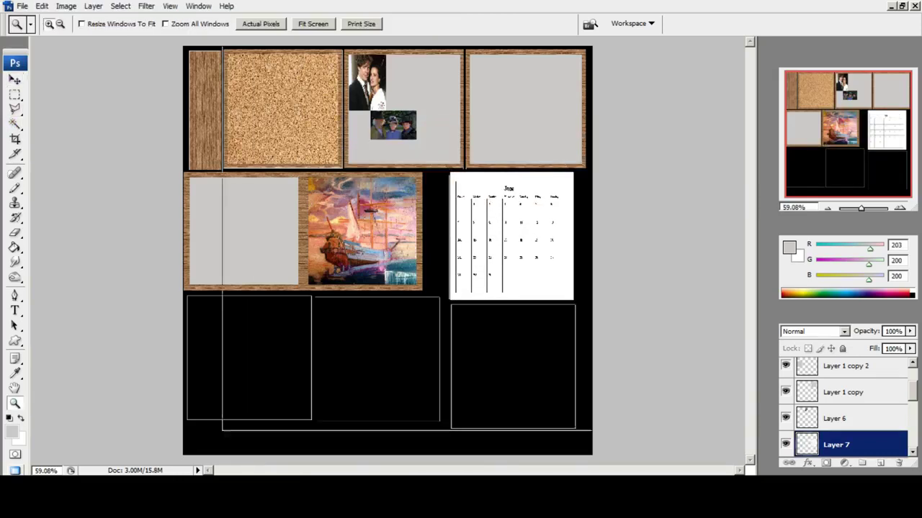
click(540, 239)
scroll(540, 239, down, 1)
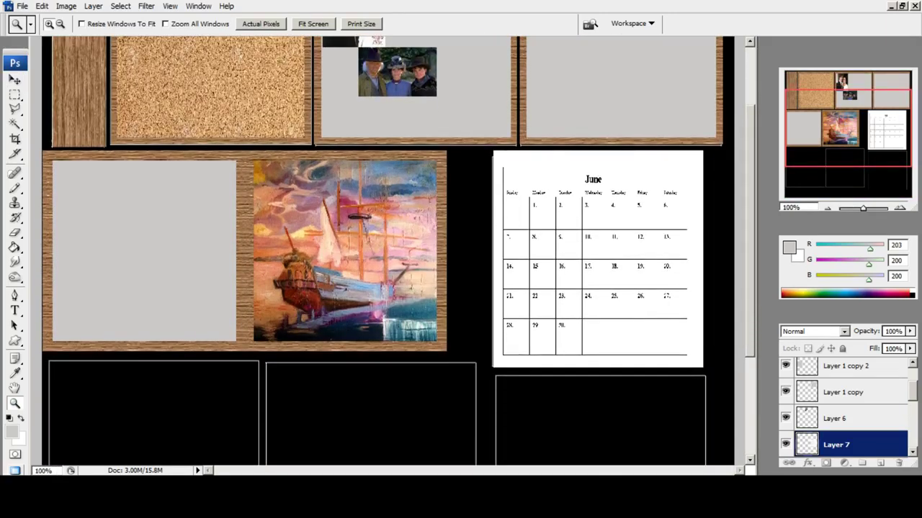
click(844, 332)
click(800, 114)
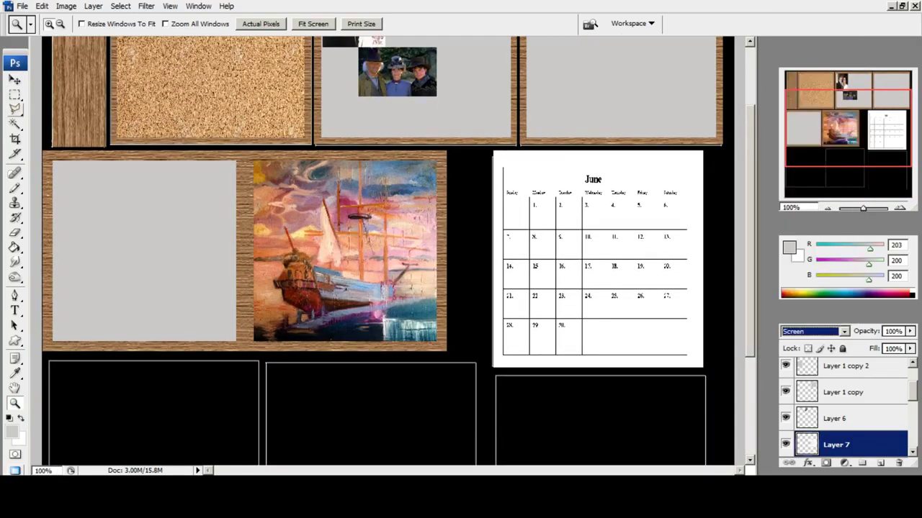
Squash the June calendar to 53.7% of its height so it fills only the lower half of its frame.
key(m)
right_click(609, 260)
click(637, 362)
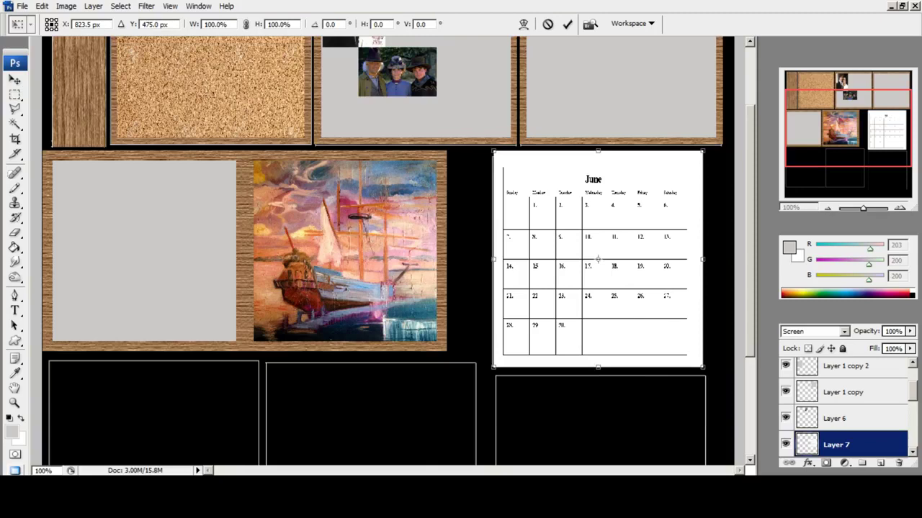
drag(598, 151, 598, 252)
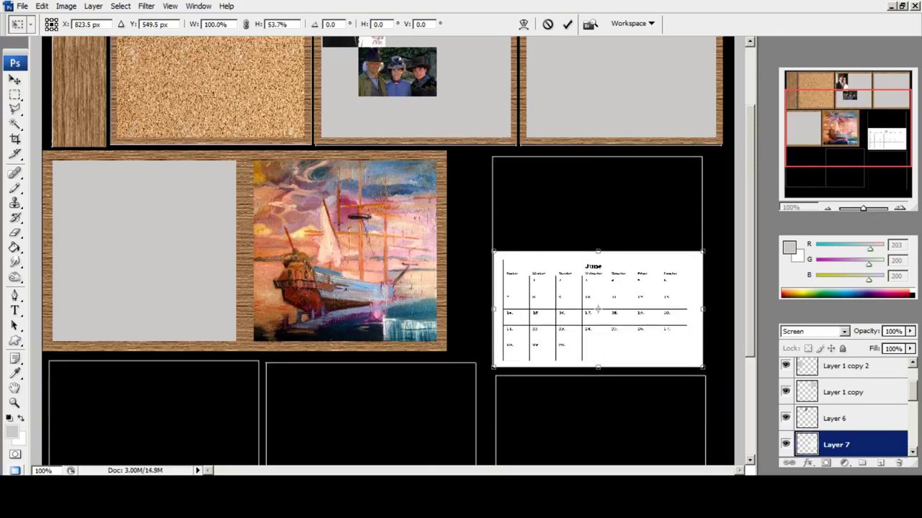
key(v)
click(415, 184)
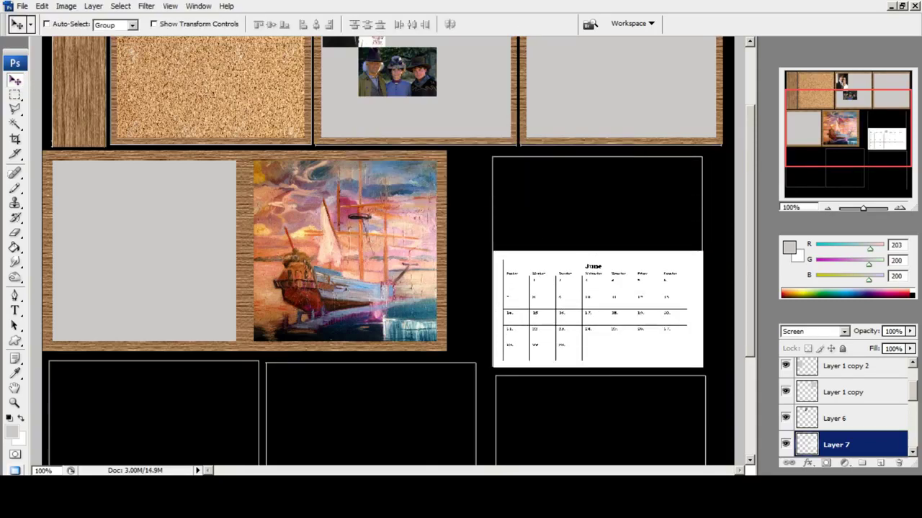
Copy the California Dreams photo from Untitled-2 into the notice board texture and close Untitled-2 without saving.
click(901, 6)
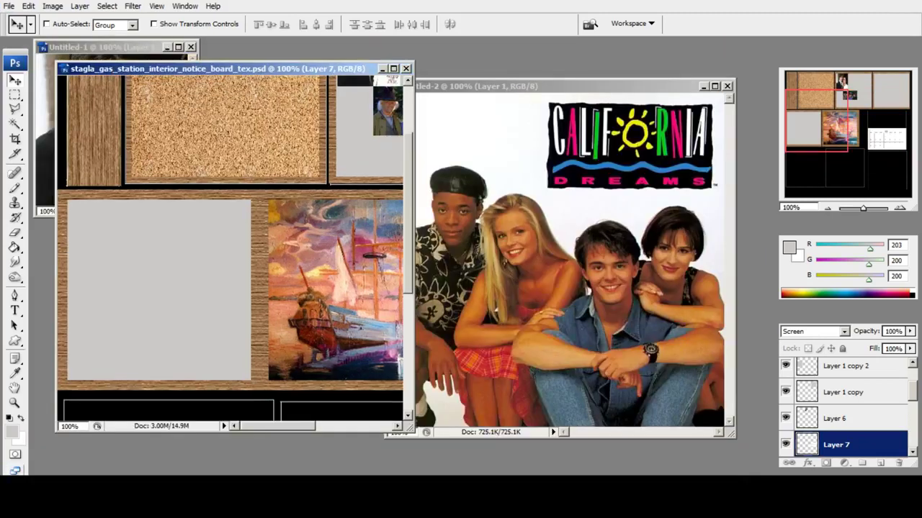
click(590, 85)
click(728, 86)
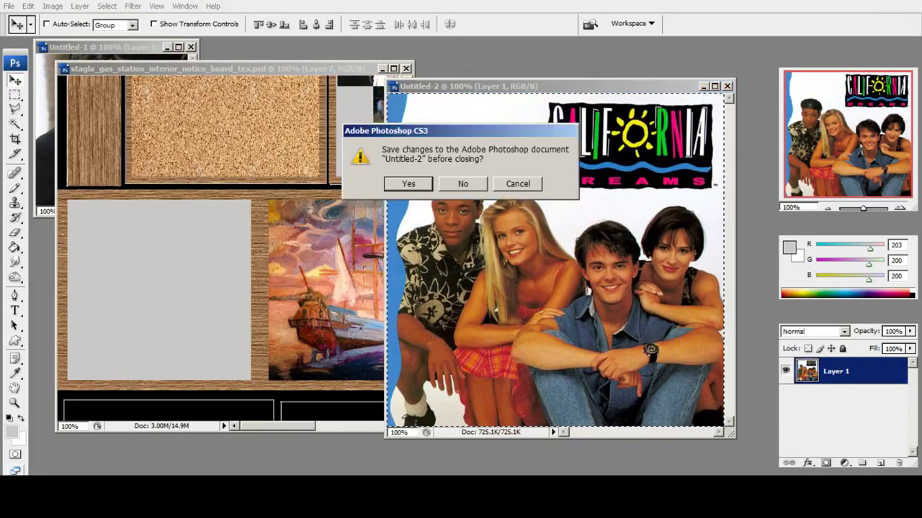
key(n)
key(ctrl+v)
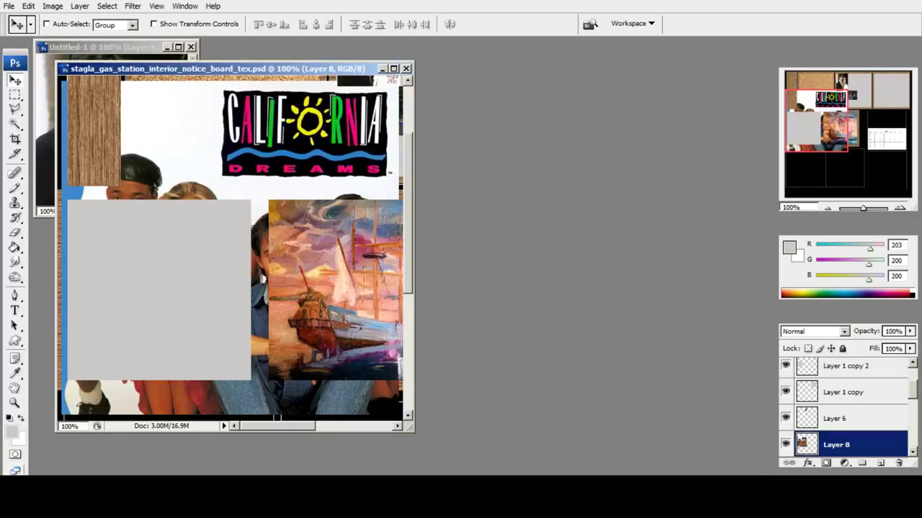
Scale the California Dreams photo proportionally to 34.4% and place it over the upper part of the calendar frame.
key(f)
key(m)
right_click(243, 134)
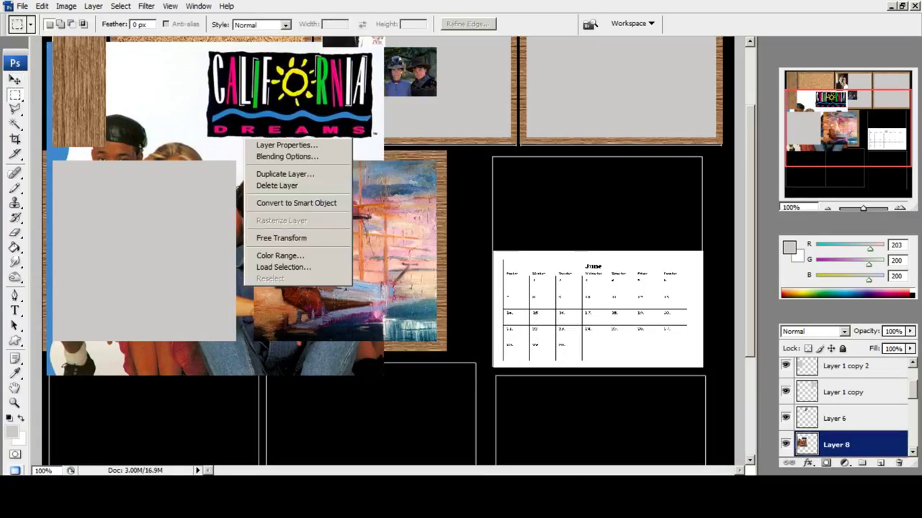
click(268, 238)
drag(268, 238, 523, 264)
scroll(317, 167, up, 3)
shift+drag(303, 163, 522, 382)
drag(580, 440, 604, 315)
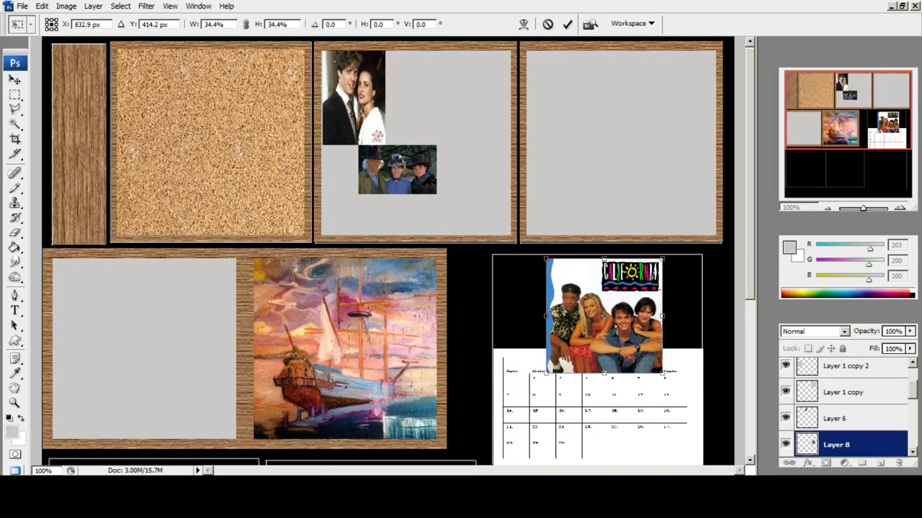
Stretch the California Dreams photo to 51.4% width and 35.3% height within the upper part of the calendar frame.
scroll(389, 252, down, 3)
drag(603, 283, 604, 297)
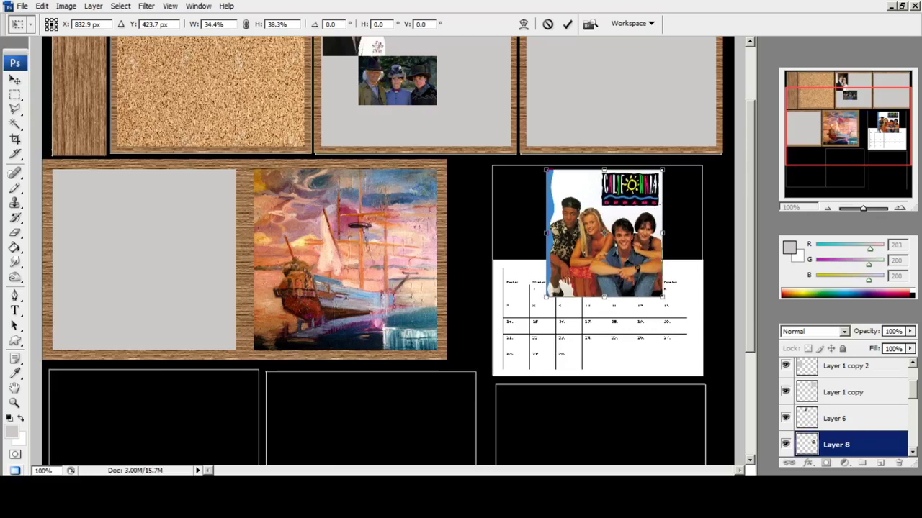
drag(545, 232, 510, 232)
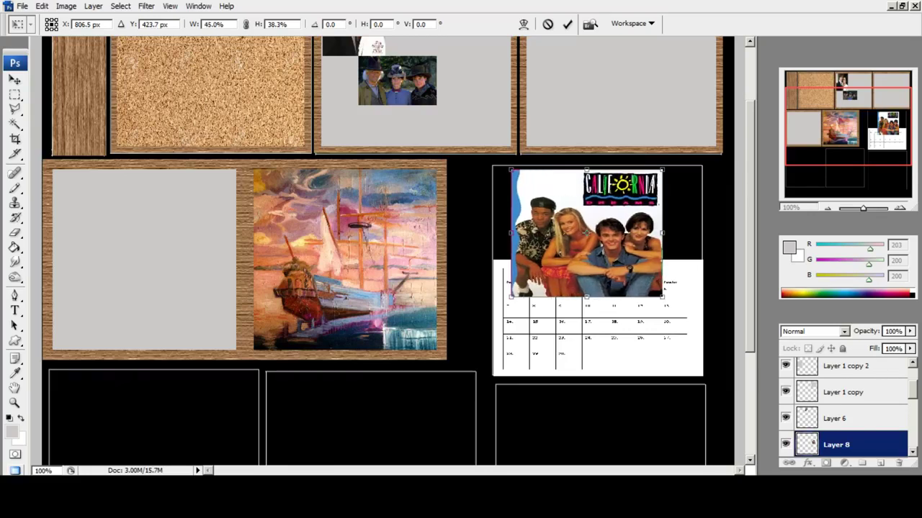
drag(662, 232, 685, 232)
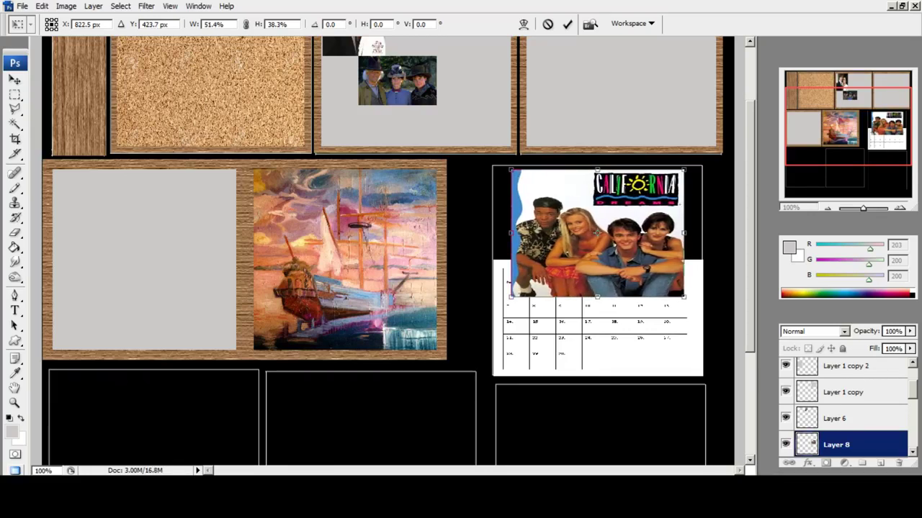
drag(596, 170, 597, 180)
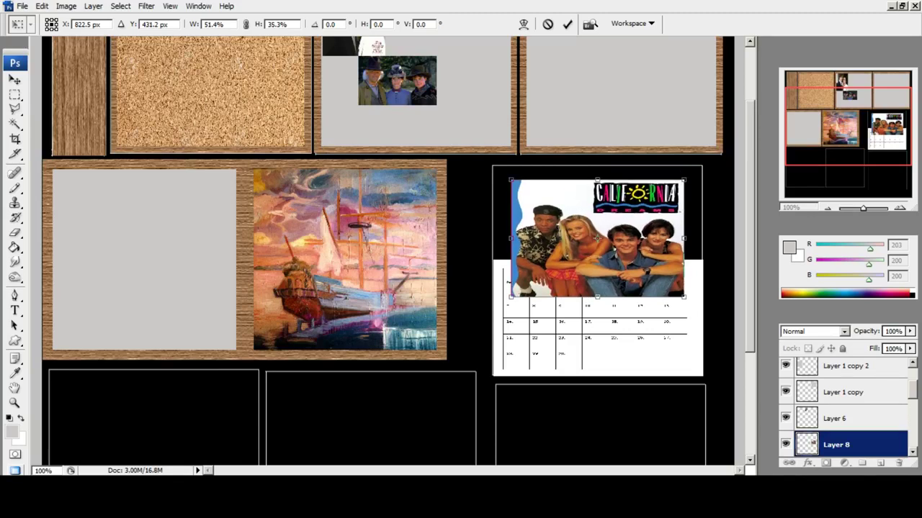
click(14, 80)
click(415, 183)
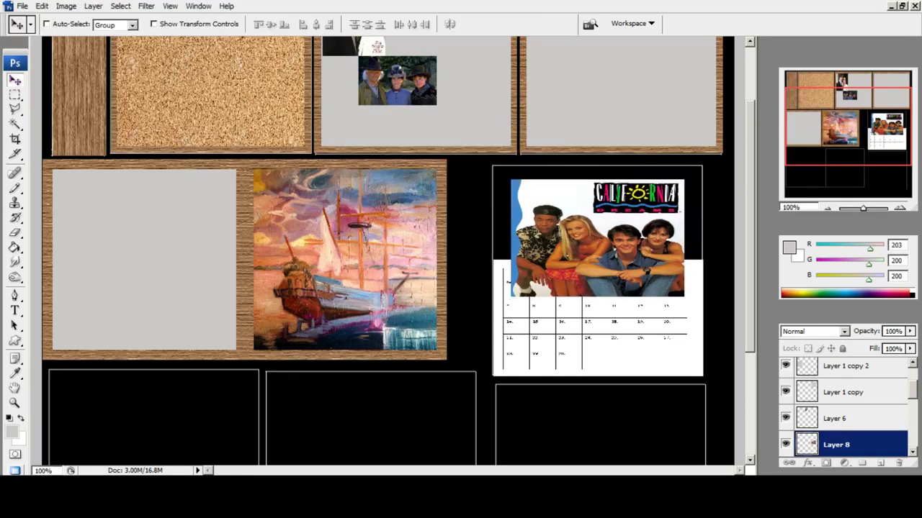
Squash the June calendar layer to 60.7% of its height so it sits below the California Dreams photo.
right_click(608, 347)
click(633, 352)
click(15, 95)
right_click(556, 192)
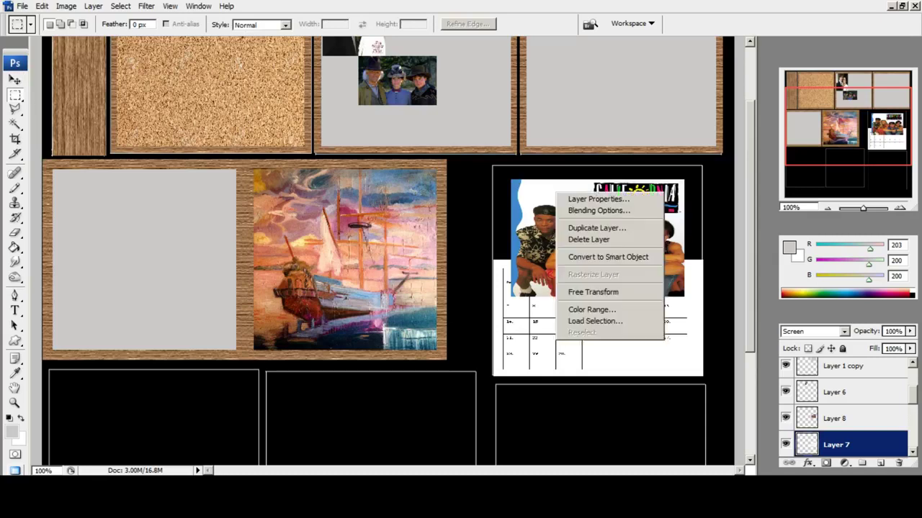
click(592, 292)
drag(598, 260, 598, 306)
click(14, 80)
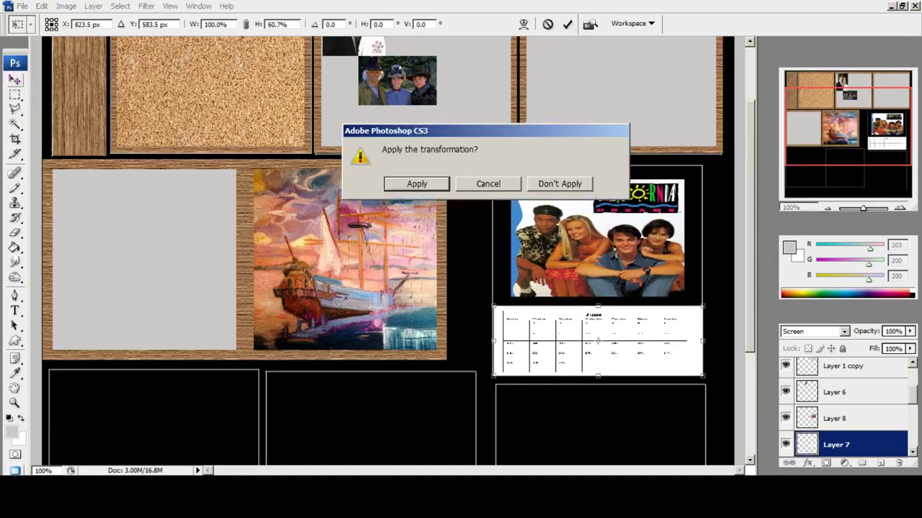
click(415, 183)
Add a new layer directly above the Background and fill the calendar frame area on it with light grey (RGB 203, 200, 200).
scroll(382, 209, down, 1)
scroll(846, 407, down, 3)
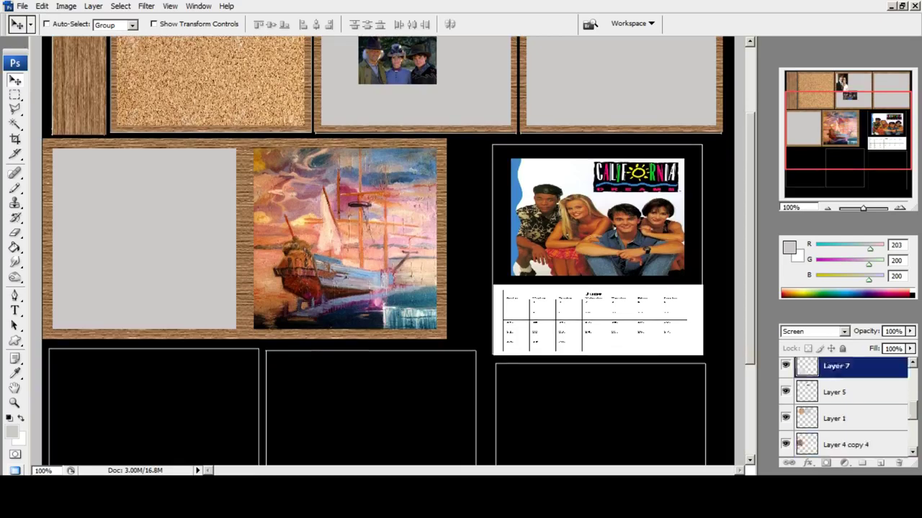
click(846, 445)
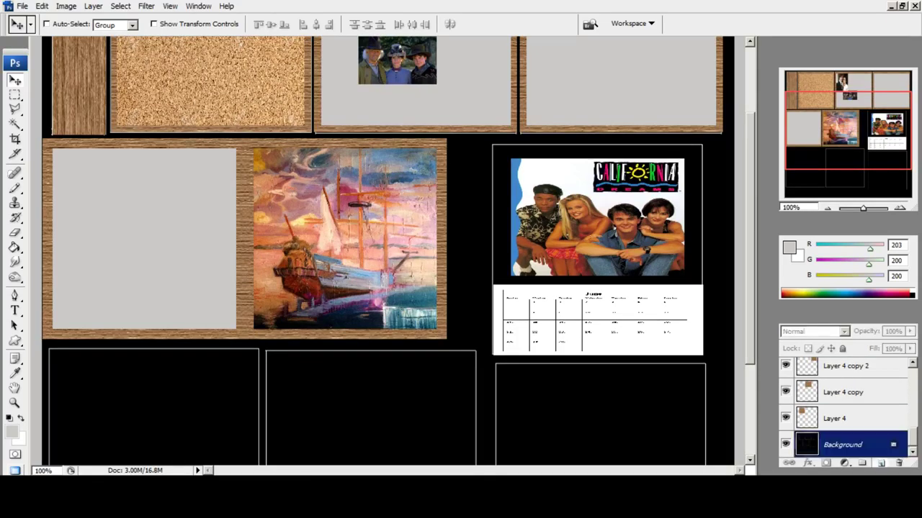
click(880, 463)
key(m)
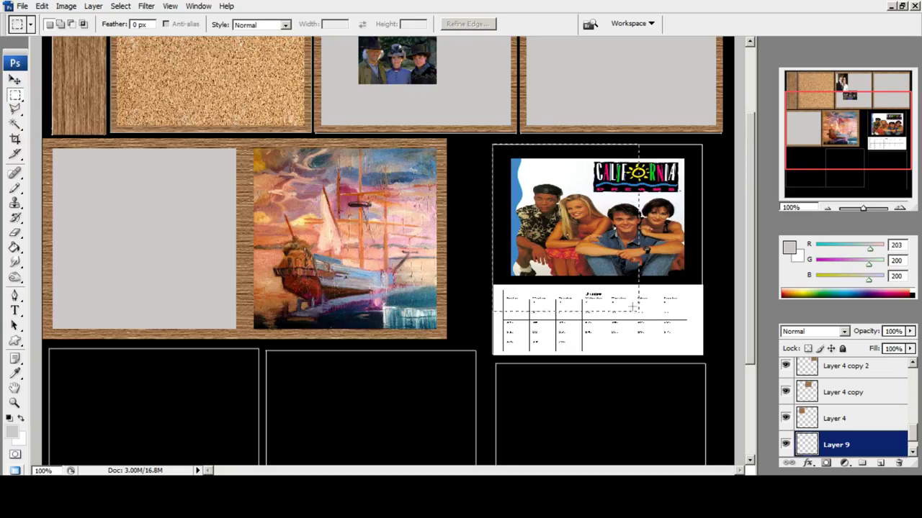
drag(634, 307, 703, 355)
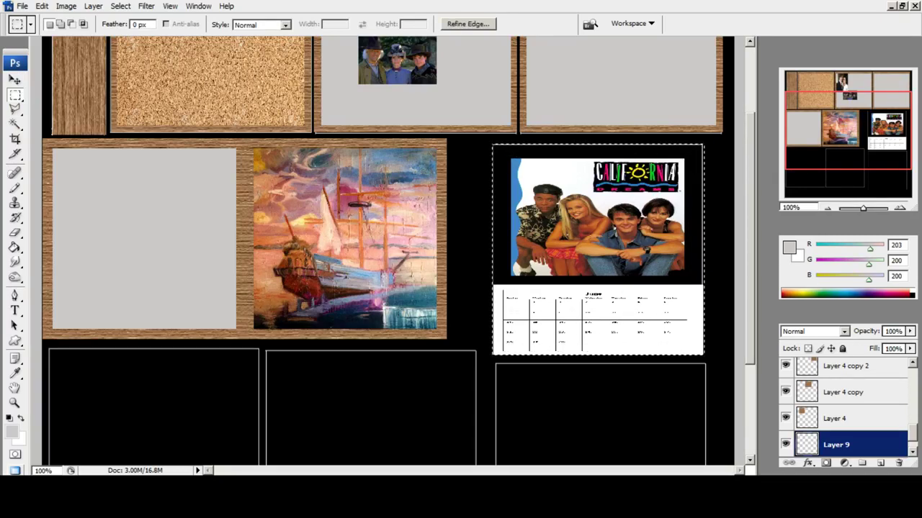
key(g)
click(669, 316)
key(ctrl+d)
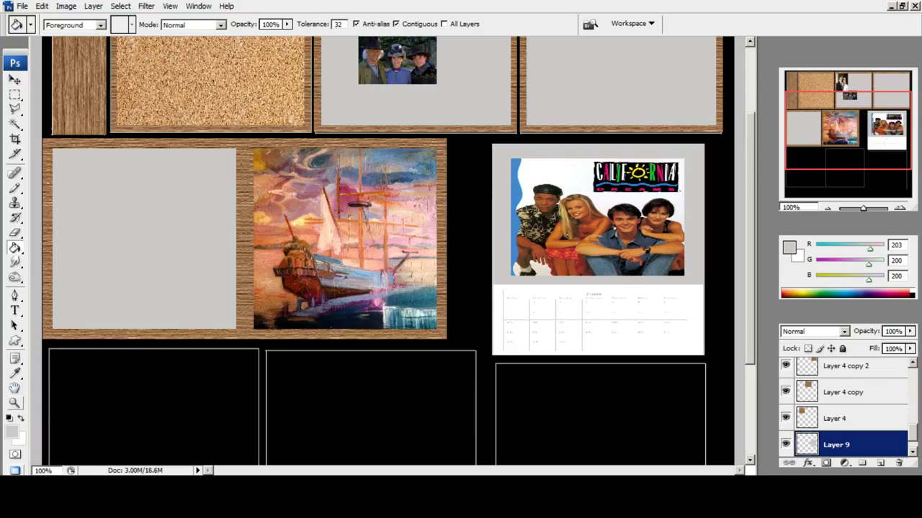
Change the June calendar layer's blend mode to Multiply after trying Normal.
click(15, 403)
click(557, 304)
key(v)
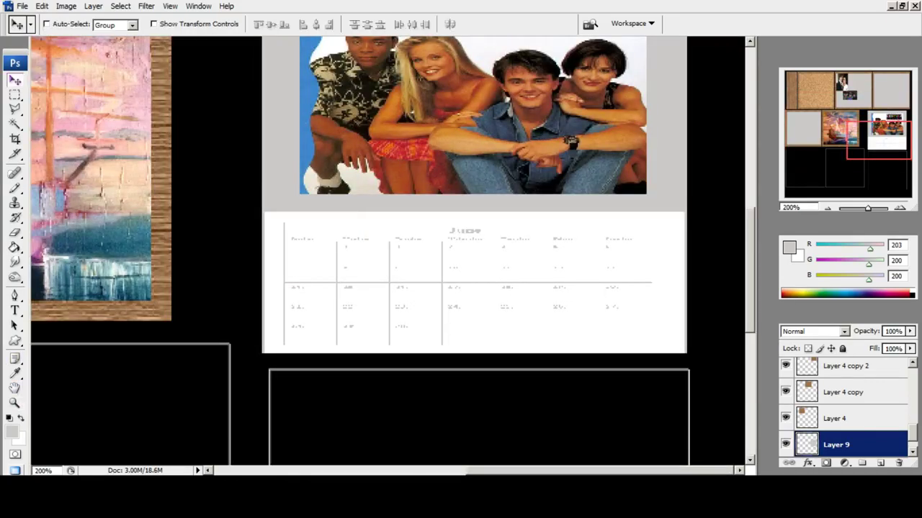
right_click(437, 297)
click(457, 304)
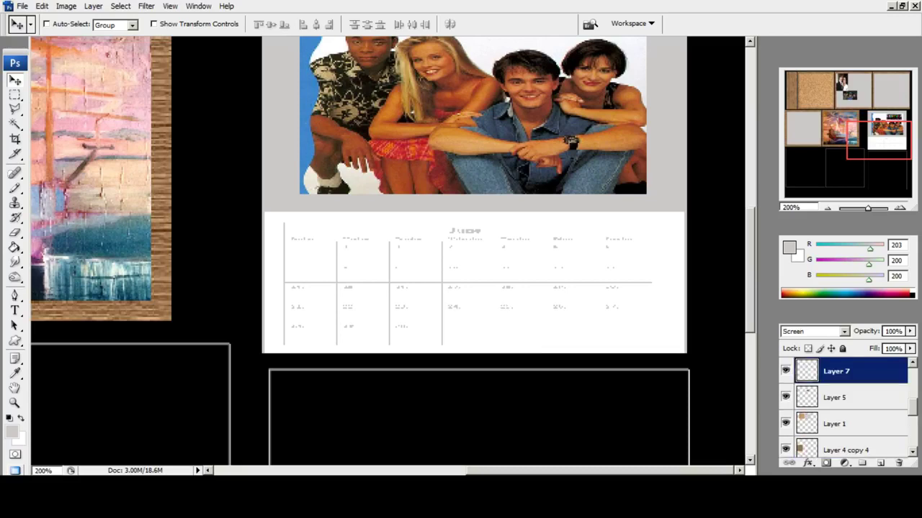
click(843, 332)
click(797, 6)
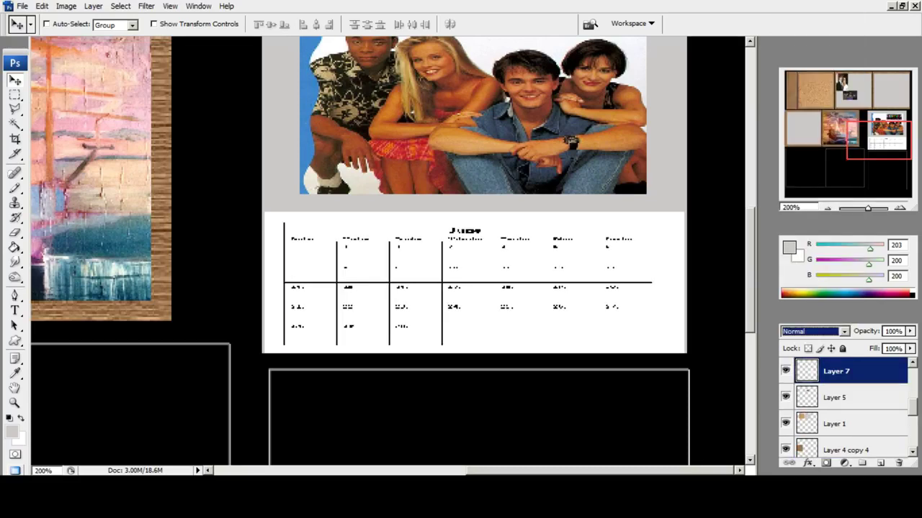
click(814, 331)
click(807, 48)
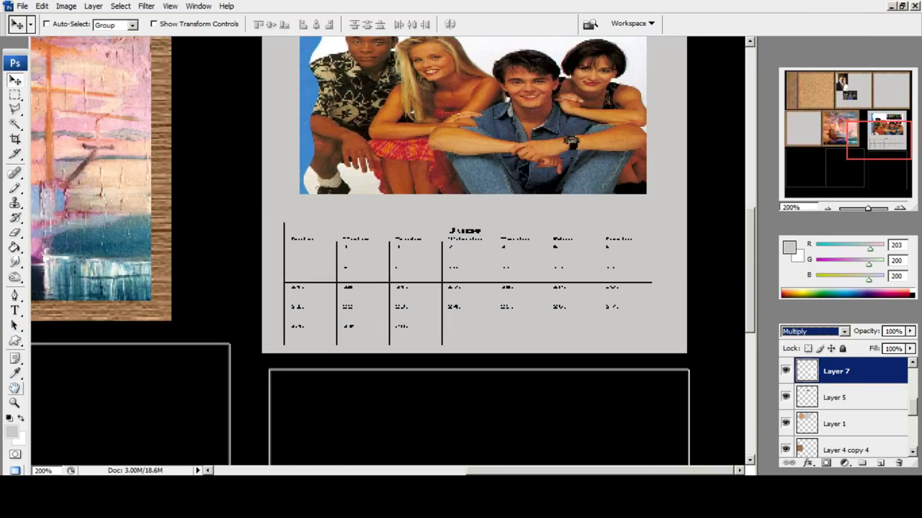
key(h)
key(z)
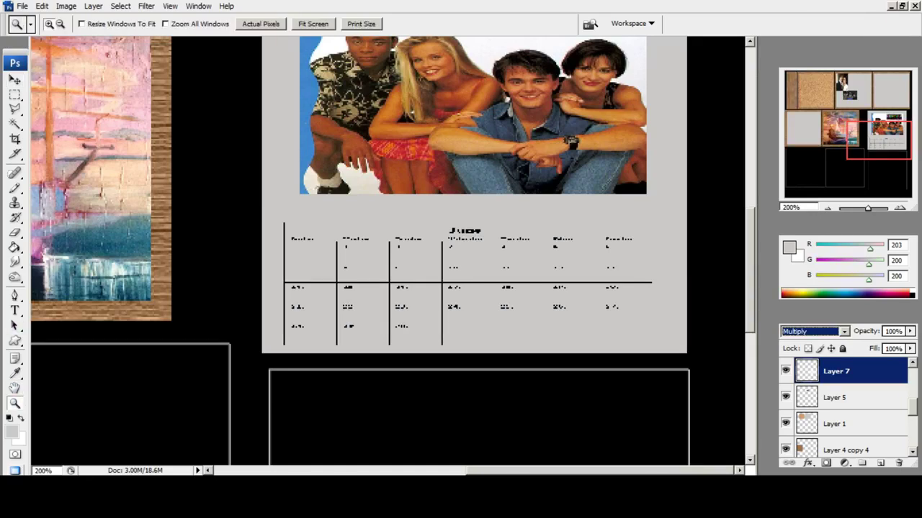
key(ctrl+0)
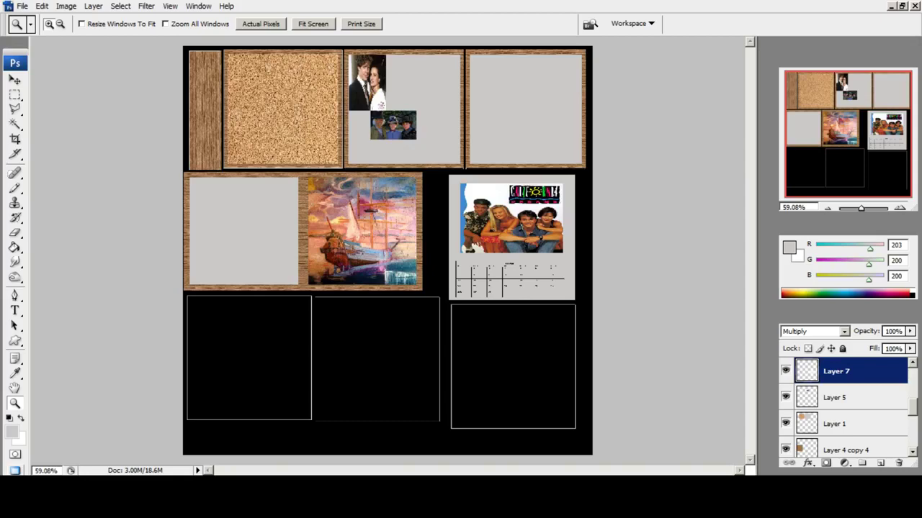
Save a Targa copy of the texture as stagla_gas_station_interior_notice_board_tex.tga in the project's sourceimages folder.
click(23, 7)
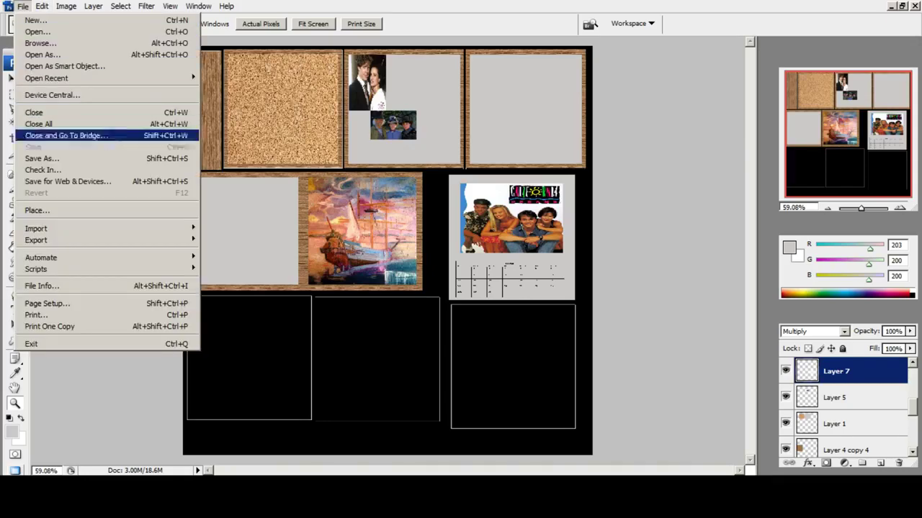
click(42, 157)
click(694, 75)
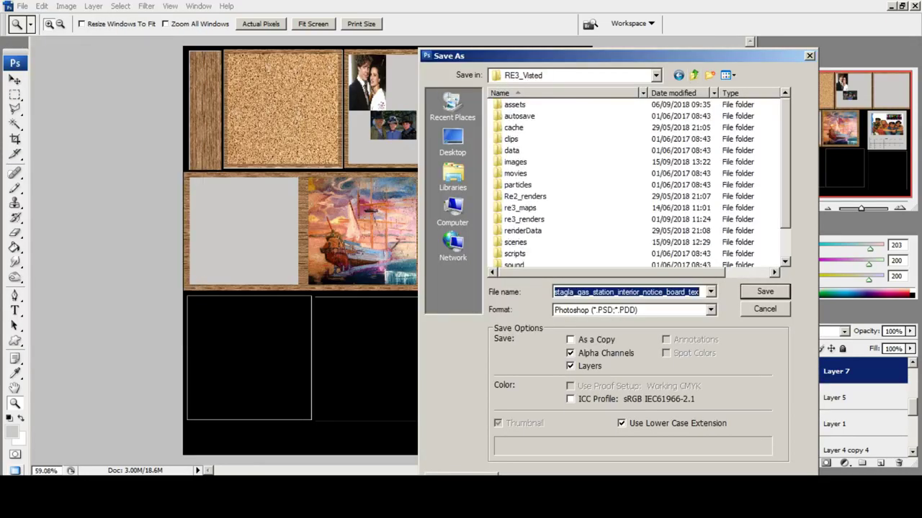
click(526, 219)
scroll(525, 219, down, 1)
double_click(527, 240)
click(711, 310)
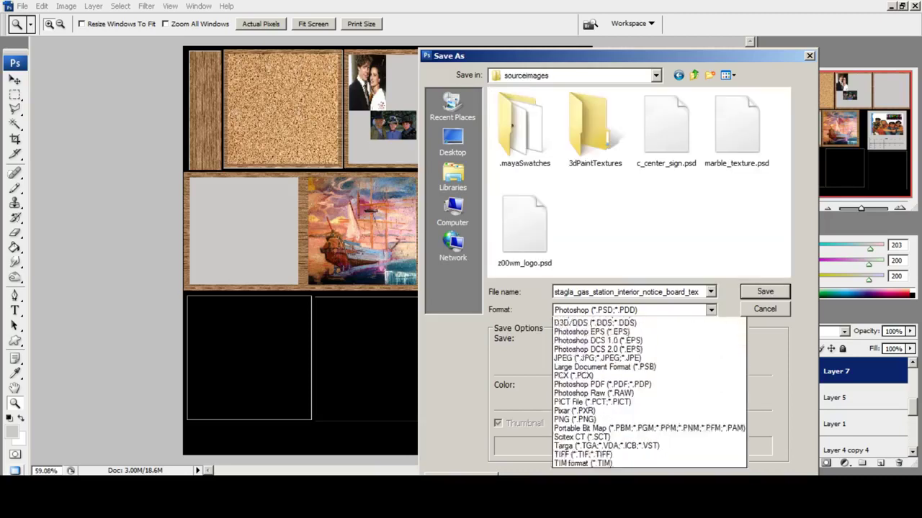
click(598, 470)
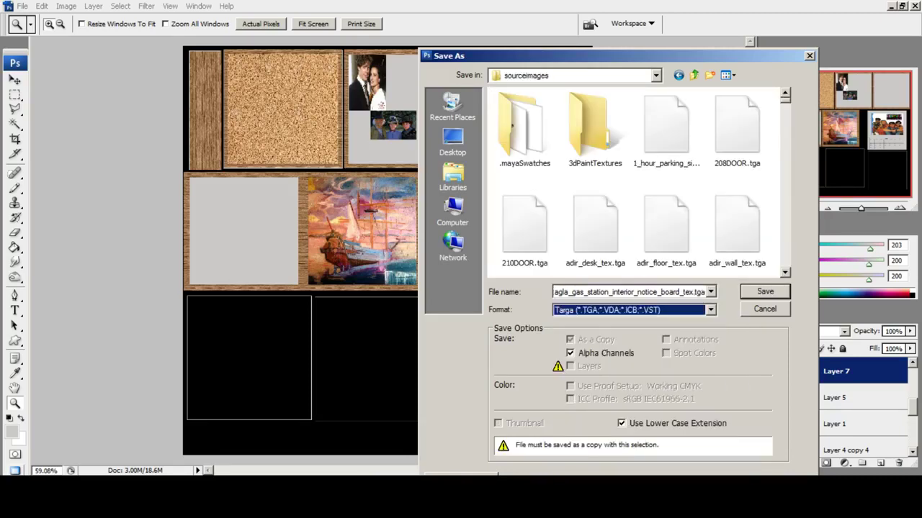
key(Return)
key(Return)
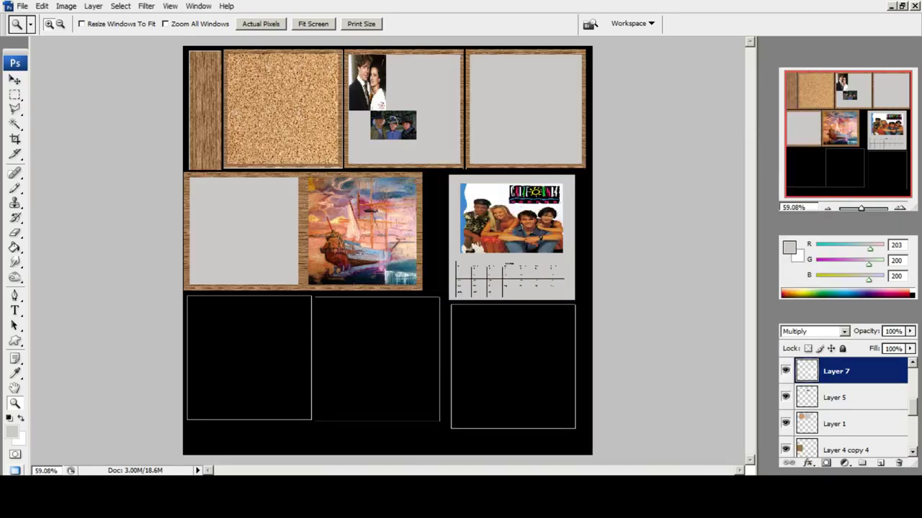
Switch to Maya and create a new Lambert material in Hypershade.
key(alt+Tab)
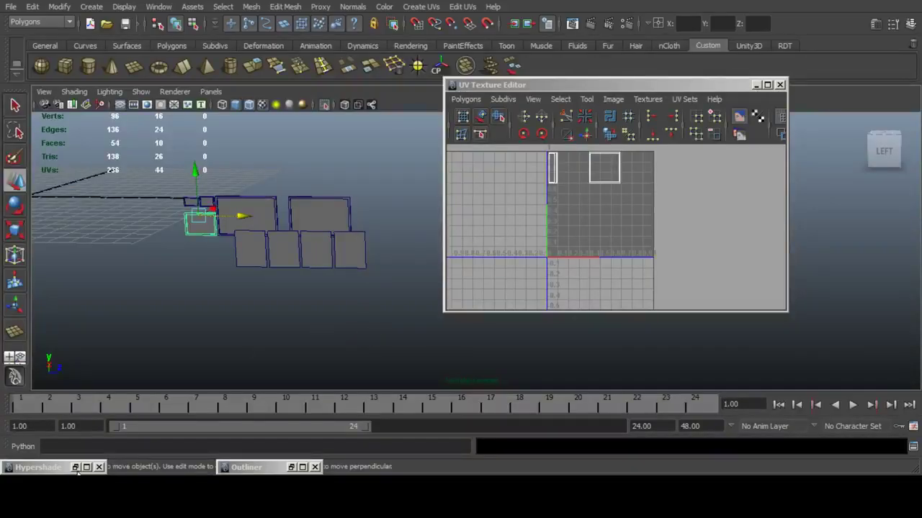
click(77, 468)
drag(79, 99, 254, 112)
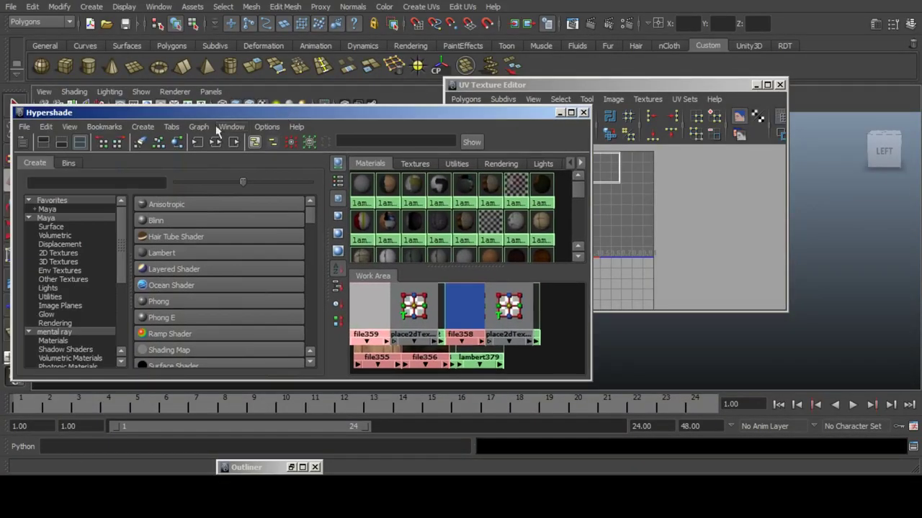
click(190, 249)
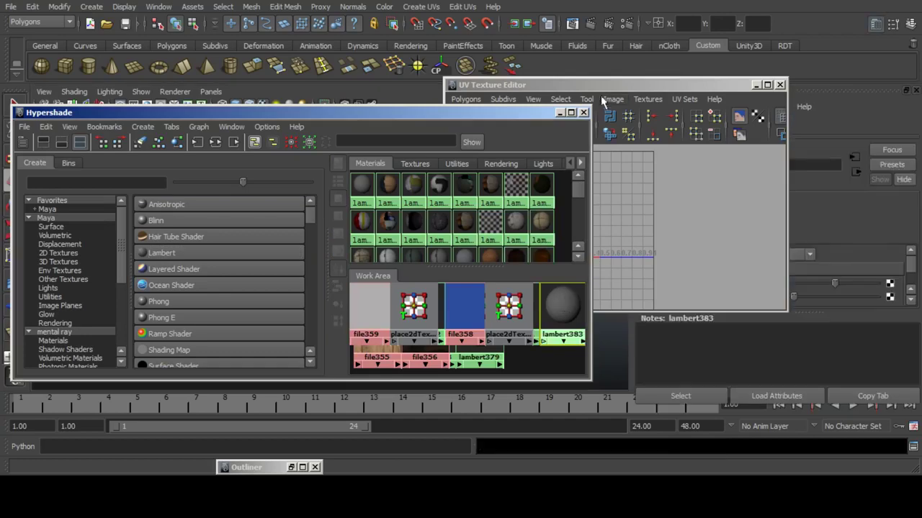
click(560, 113)
click(756, 85)
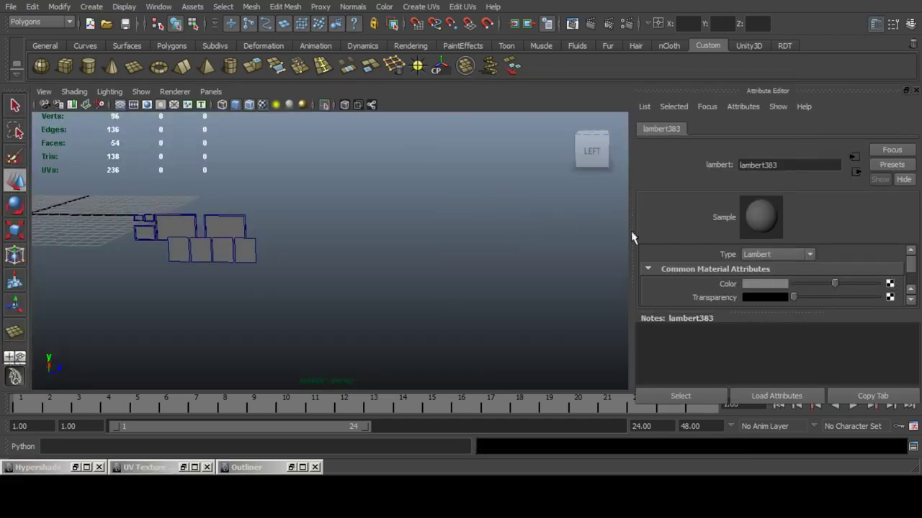
Map a file texture to the new Lambert's color and load stagla_gas_station_interior_notice_board_tex.tga into it.
click(890, 283)
click(461, 149)
click(891, 280)
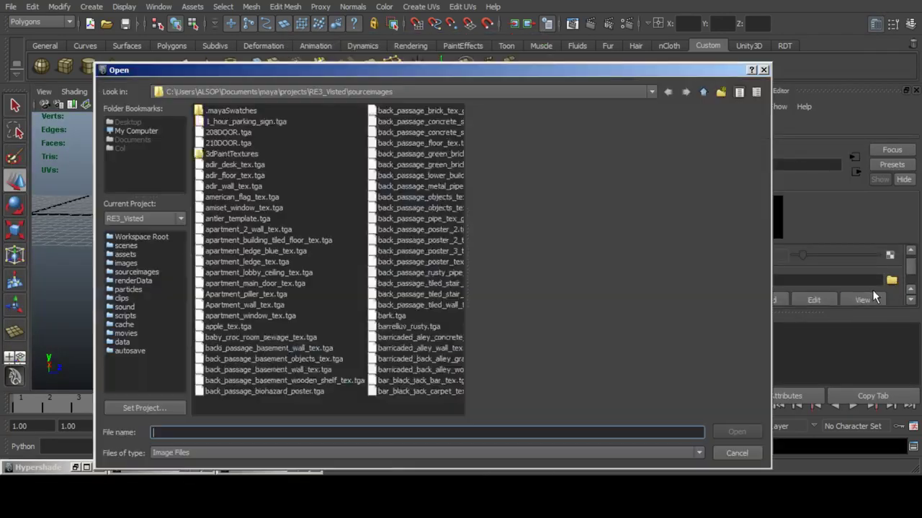
text(stagla_)
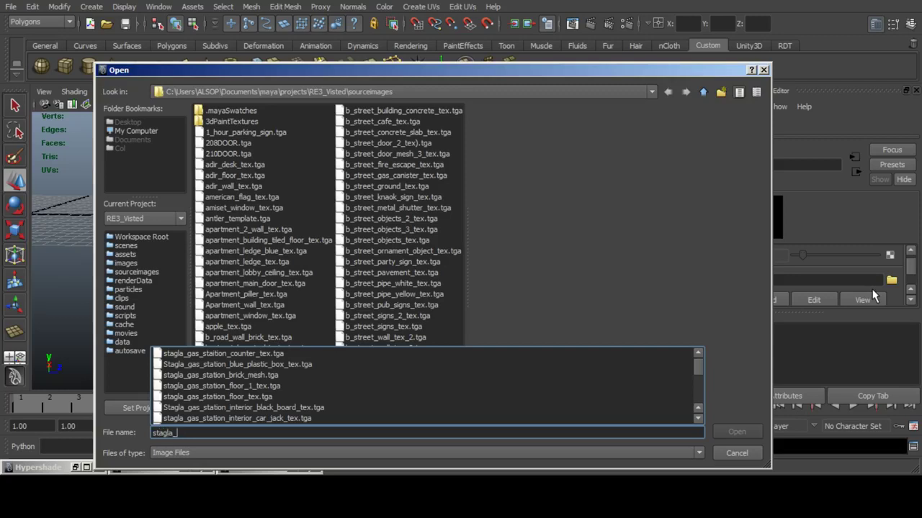
key(Down)
key(Down)
key(Down)
key(Down)
key(Down)
key(Down)
key(Down)
key(Down)
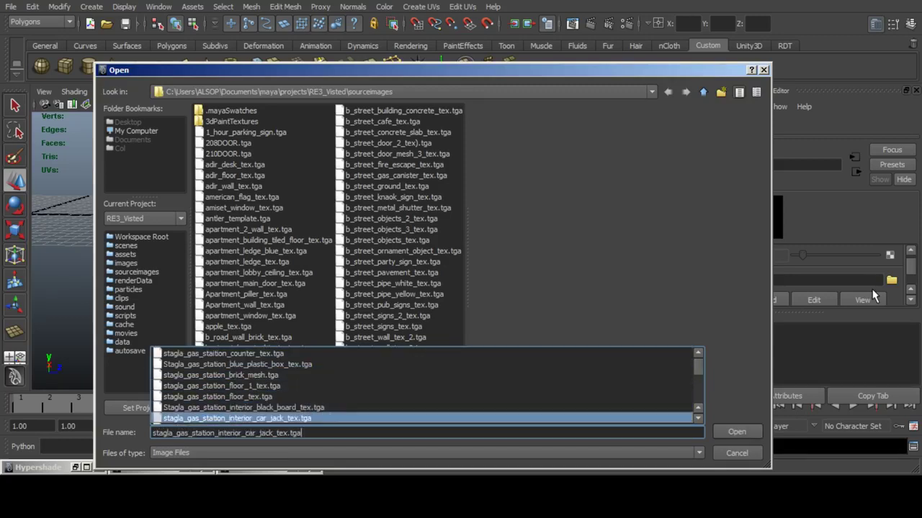
key(Down)
key(Down)
key(Return)
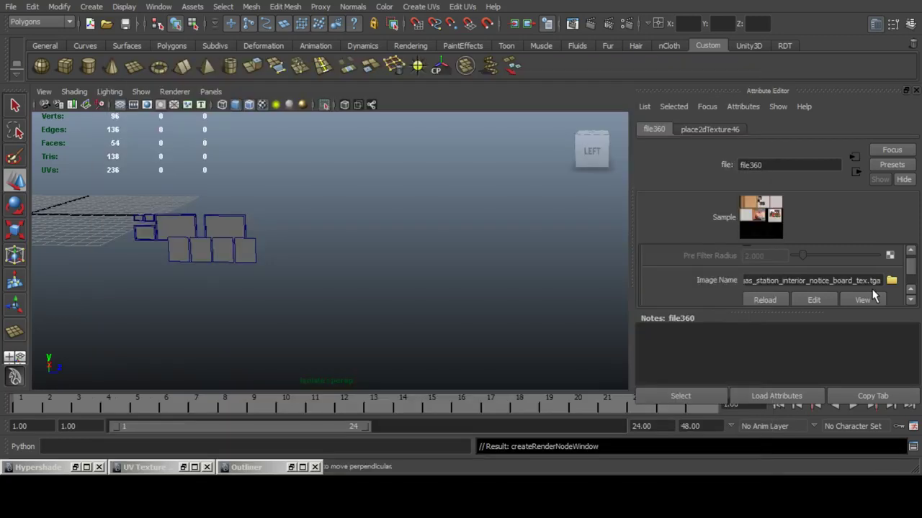
click(854, 174)
click(877, 27)
Assign the notice board Lambert material to all the board and poster meshes, and select the calendar plane.
scroll(249, 276, down, 4)
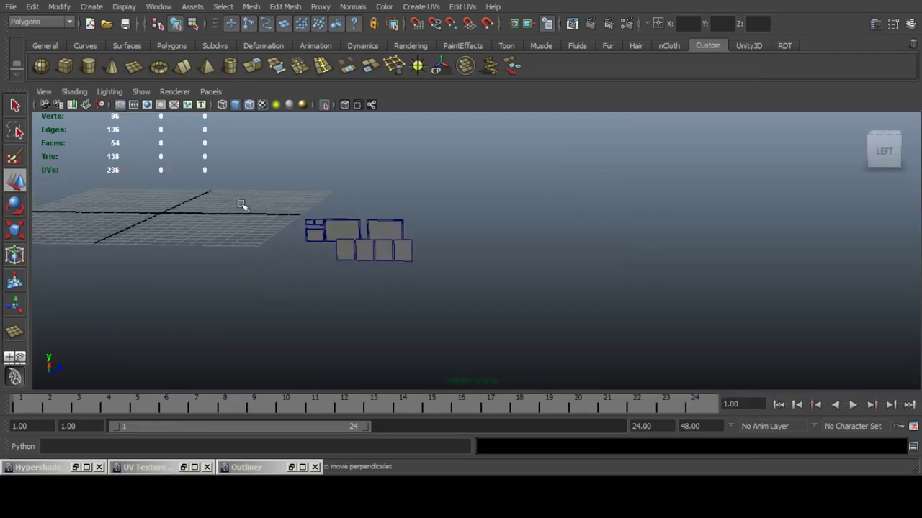
drag(239, 201, 517, 342)
click(75, 467)
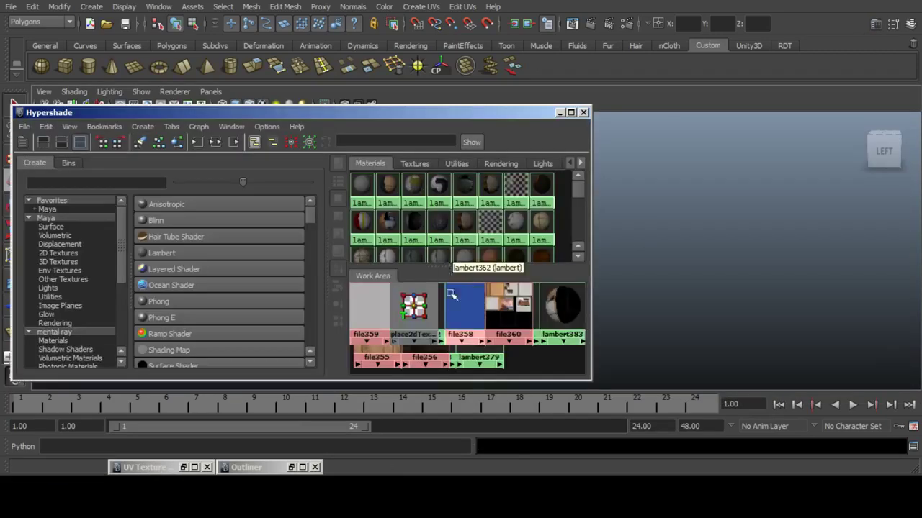
right_drag(561, 298, 547, 264)
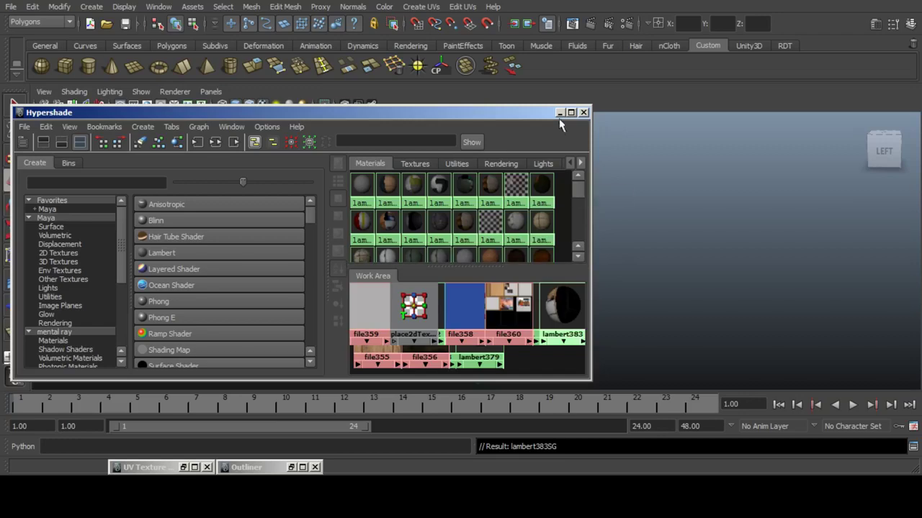
click(559, 112)
click(343, 250)
key(f)
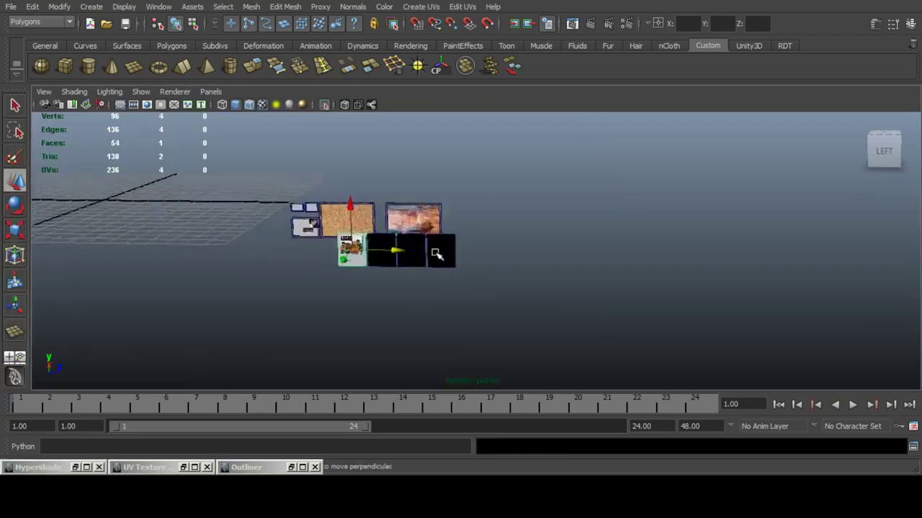
Flip the inner UVs of the framed photo board horizontally so its photos are no longer mirrored.
alt+right_drag(351, 235, 265, 201)
alt+middle_drag(264, 202, 286, 233)
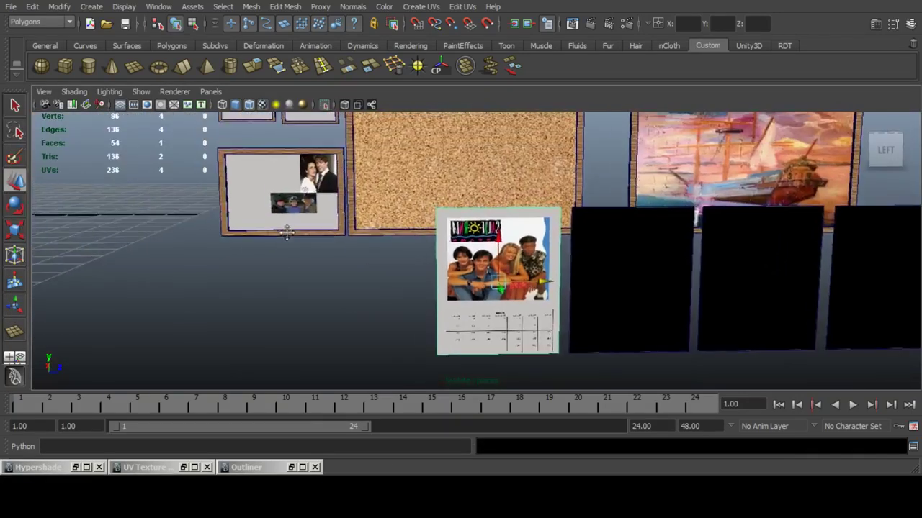
click(287, 204)
mouse_move(316, 288)
alt+middle_down()
mouse_move(334, 344)
mouse_move(312, 291)
alt+middle_up()
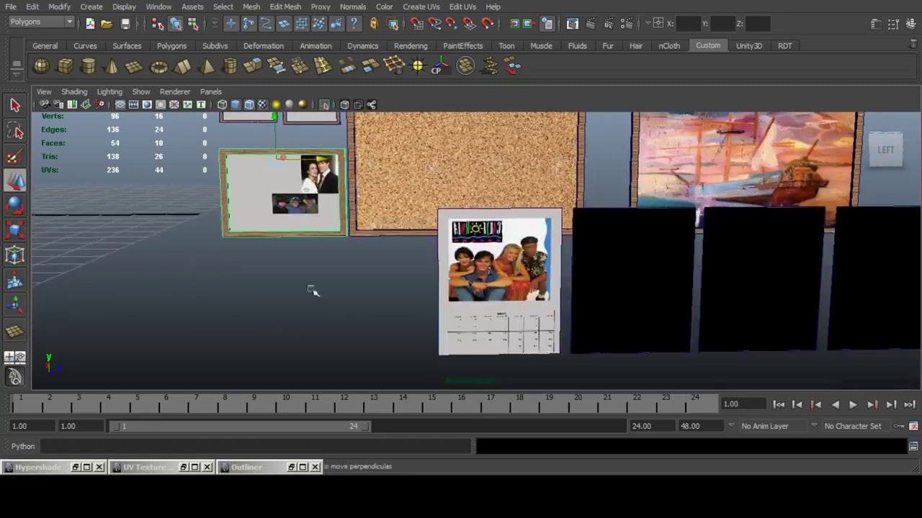
click(183, 467)
alt+middle_drag(583, 202, 586, 231)
key(f)
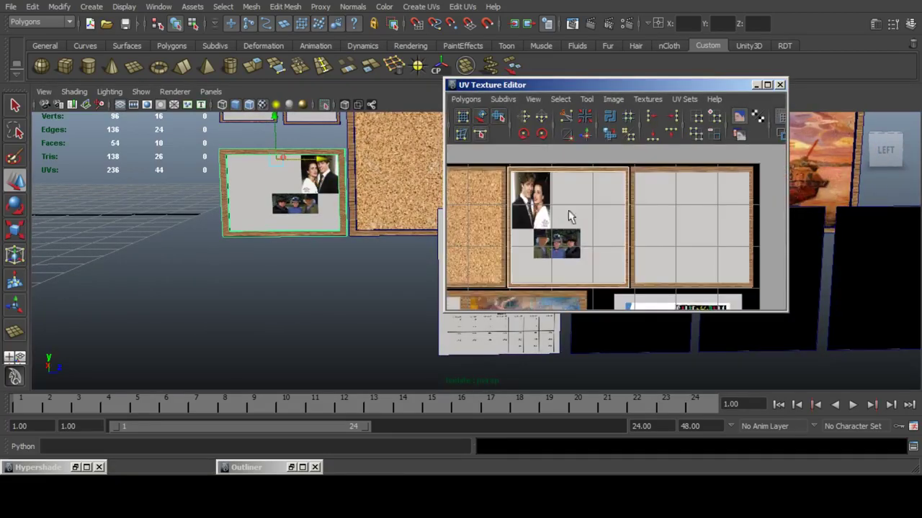
key(F12)
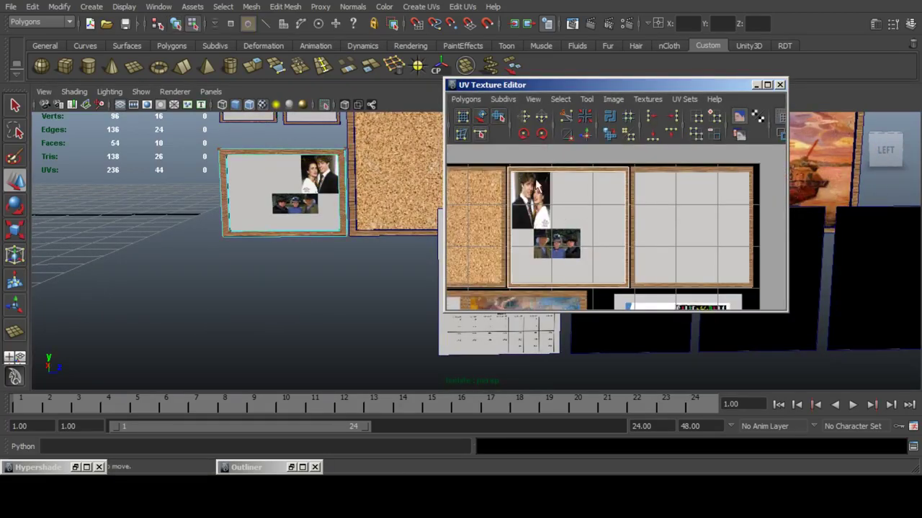
click(511, 173)
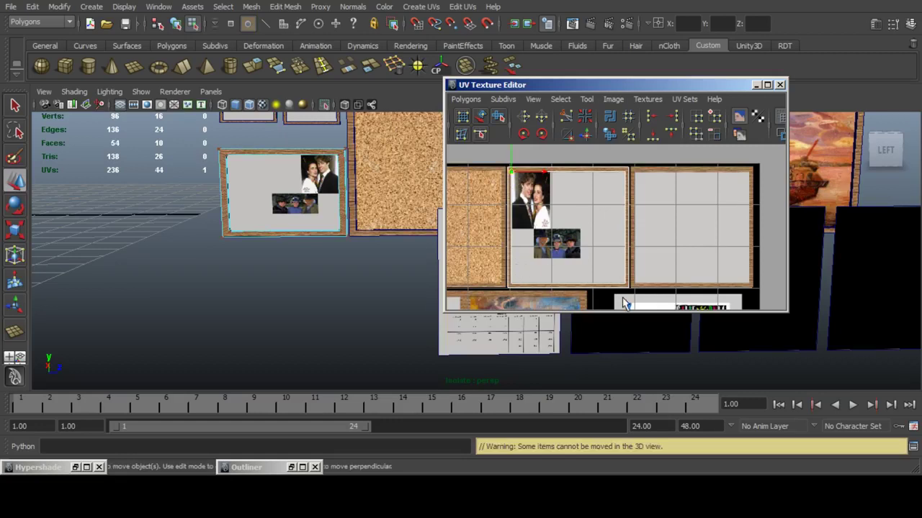
ctrl+right_drag(623, 293, 627, 296)
click(13, 234)
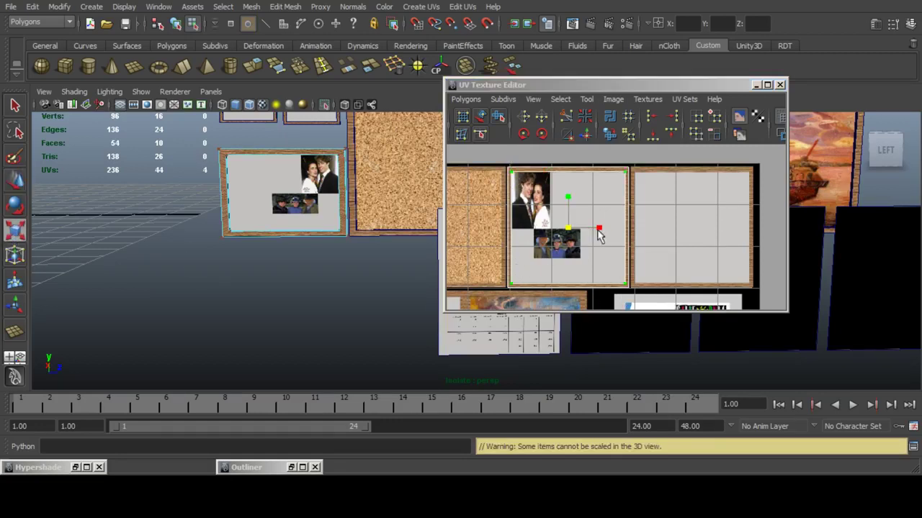
drag(598, 230, 535, 225)
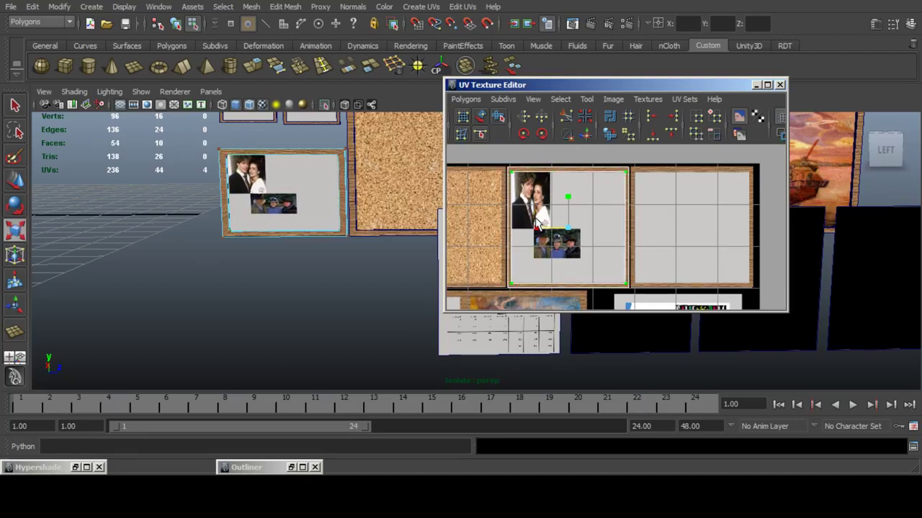
Mirror the calendar plane's UVs horizontally so its artwork and text read the right way round.
alt+middle_drag(365, 240, 237, 215)
click(372, 234)
scroll(594, 203, down, 3)
alt+middle_drag(660, 293, 628, 239)
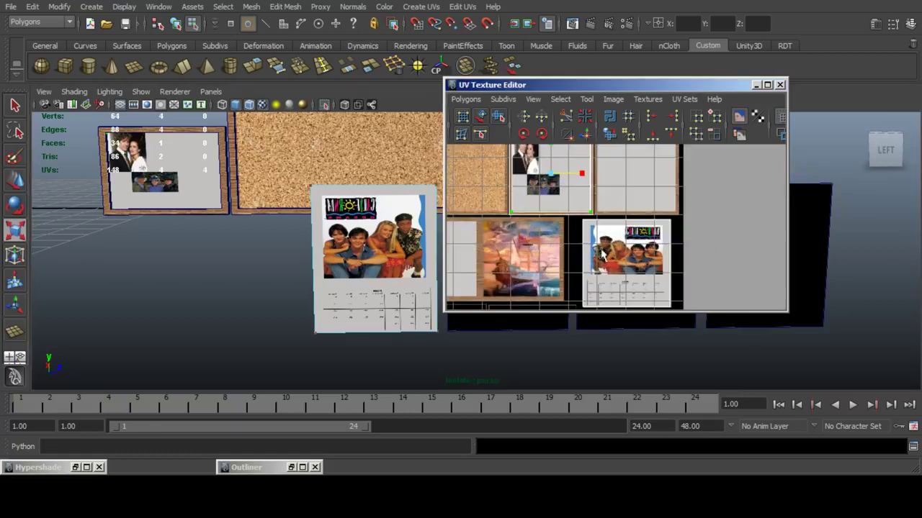
drag(592, 241, 680, 285)
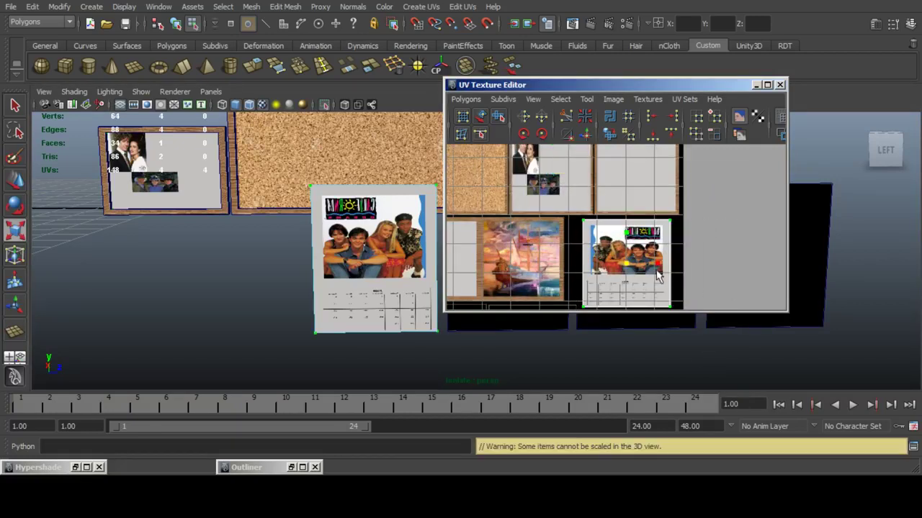
key(ctrl+z)
alt+middle_drag(657, 275, 663, 250)
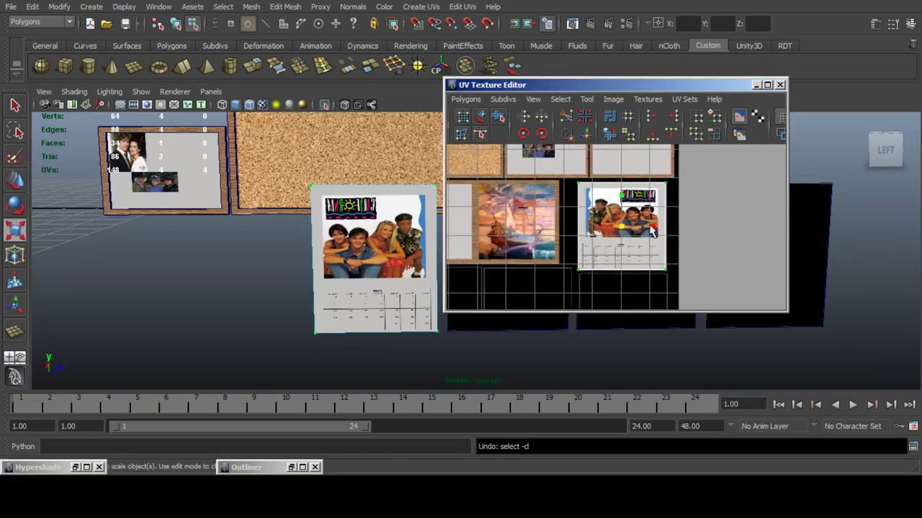
drag(653, 227, 589, 224)
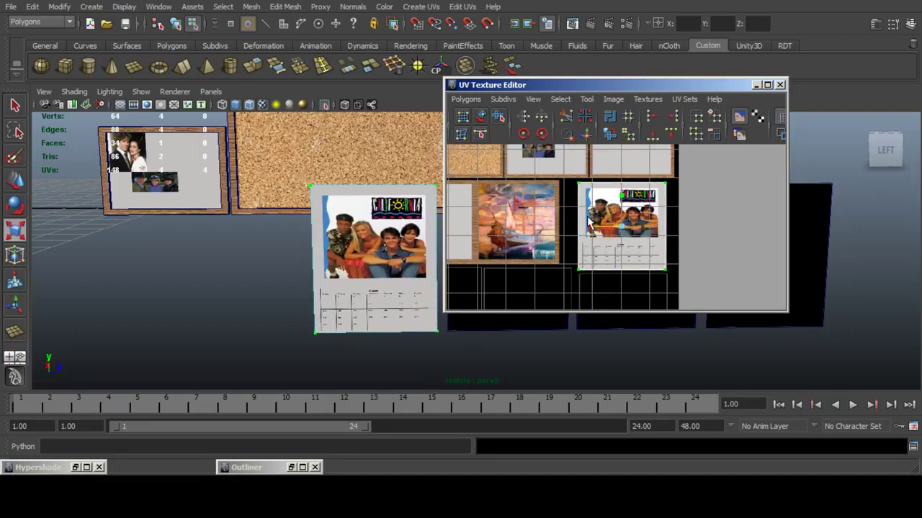
Turn off isolation to show the whole scene and move the three blank black poster planes outside the building.
click(756, 86)
scroll(488, 198, down, 3)
alt+middle_drag(488, 199, 405, 260)
mouse_move(405, 260)
alt+mouse_down()
mouse_move(436, 264)
mouse_move(407, 261)
alt+mouse_up()
alt+middle_drag(339, 235, 431, 221)
alt+drag(430, 219, 430, 244)
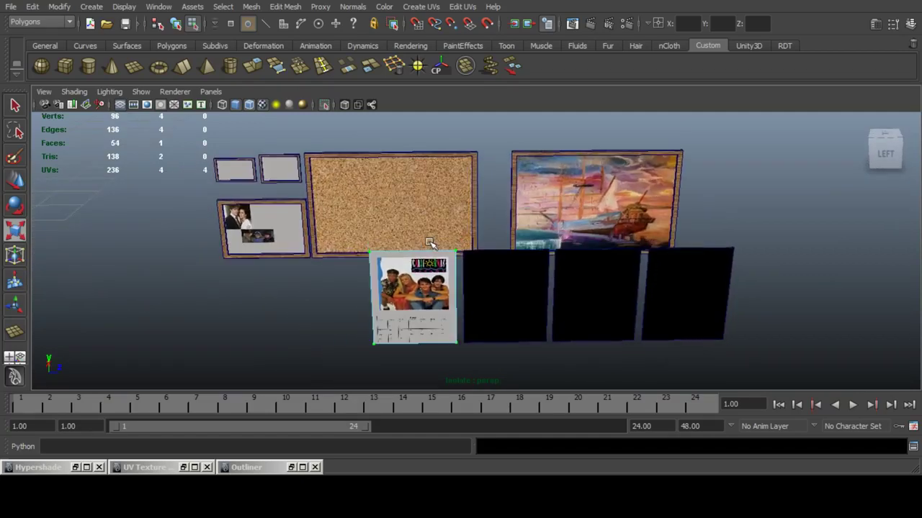
key(w)
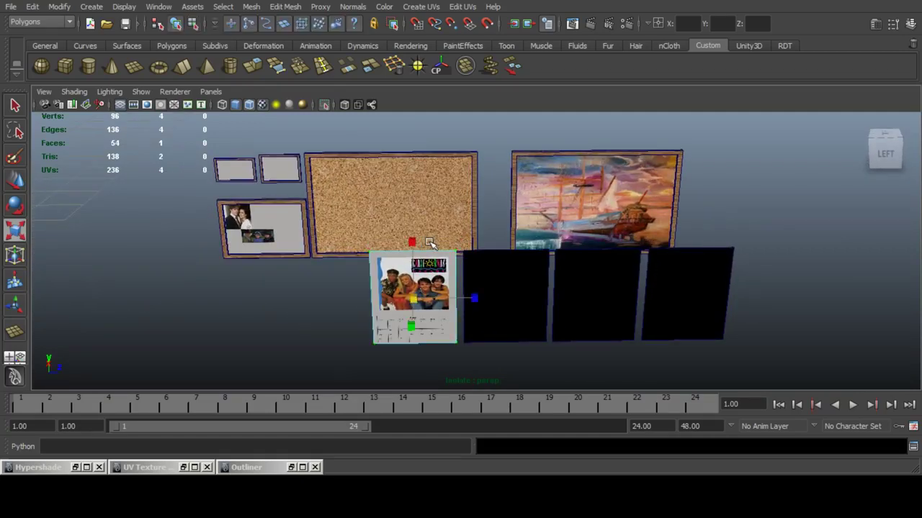
click(326, 106)
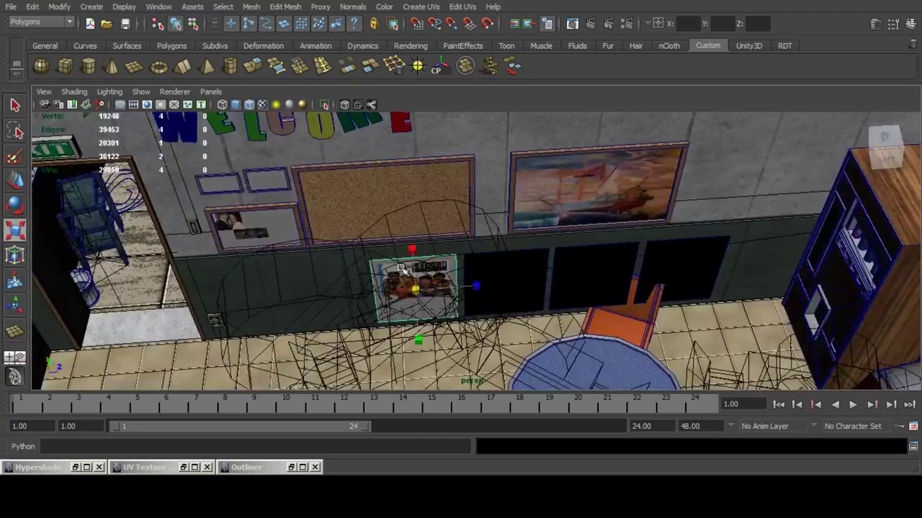
key(a)
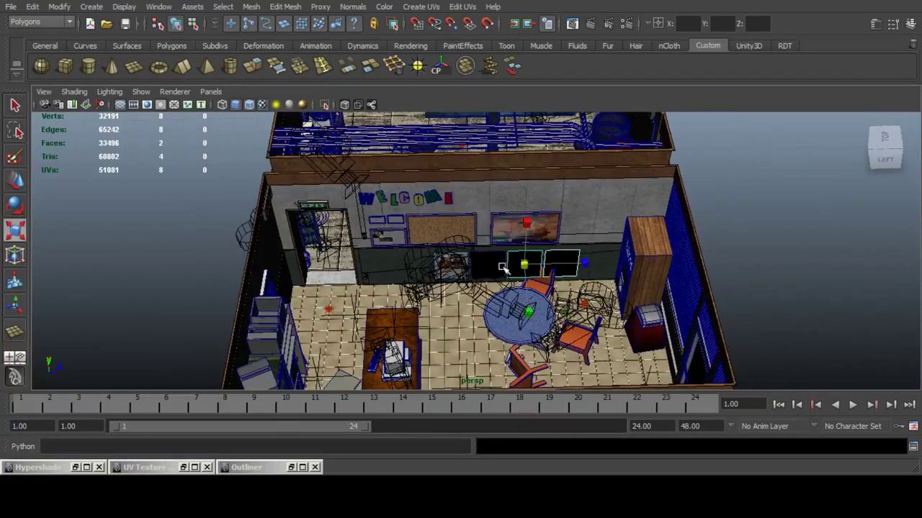
drag(540, 261, 807, 255)
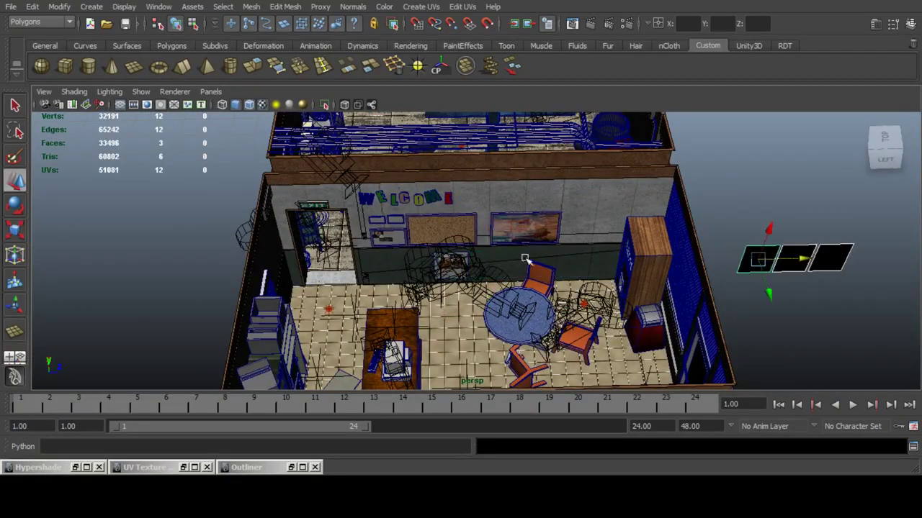
Move the calendar plane from the front room into the storage room beside the small shelf trolley.
click(452, 264)
drag(486, 267, 368, 275)
drag(319, 304, 326, 265)
key(f)
alt+drag(554, 229, 438, 212)
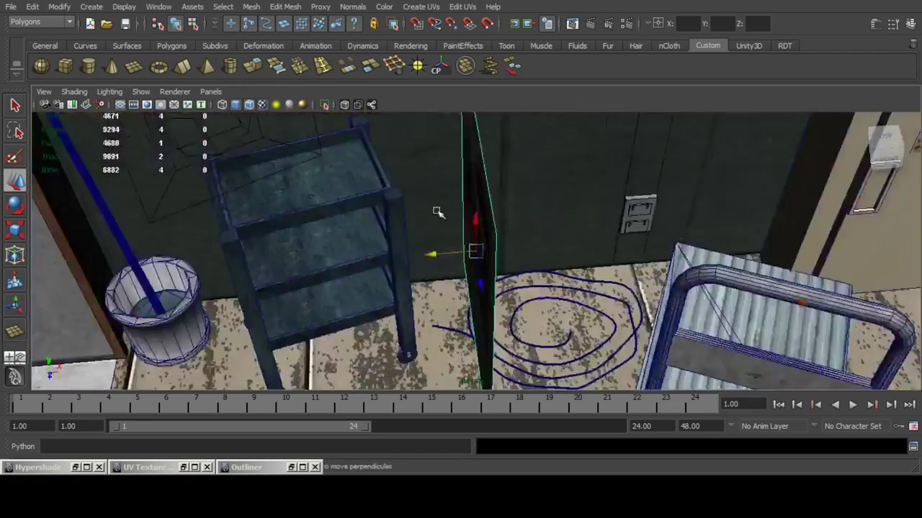
scroll(437, 213, down, 5)
Split the viewport into Two Panes Side by Side with CAM_03_OBJ in the second pane, and show the Channel Box.
click(211, 92)
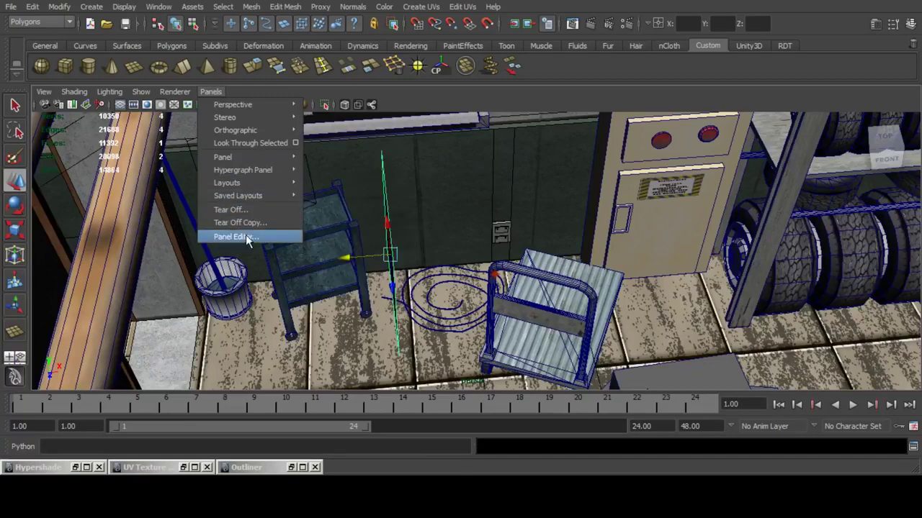
click(237, 237)
click(467, 187)
click(447, 222)
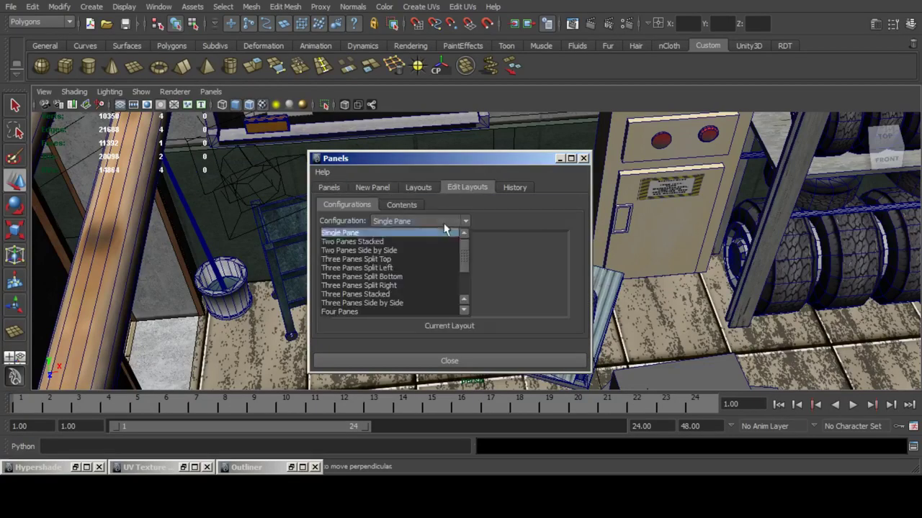
click(424, 250)
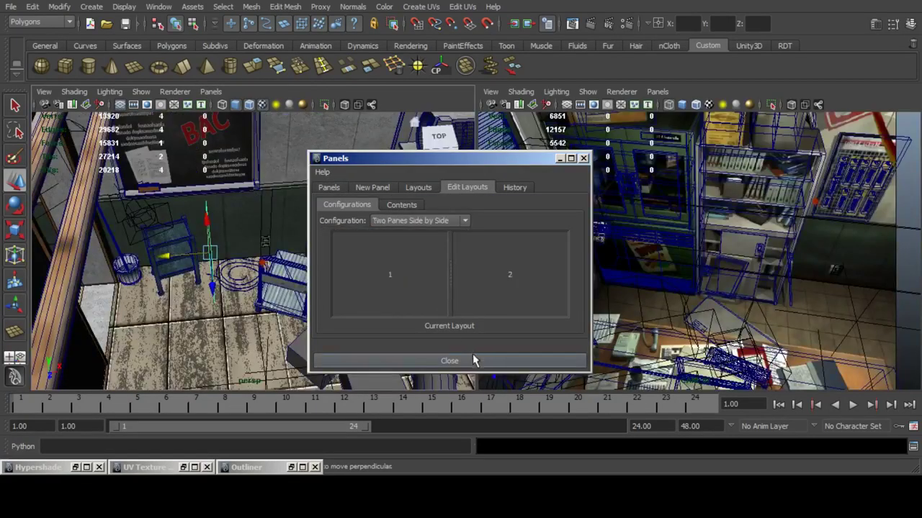
click(473, 360)
click(657, 91)
mouse_move(748, 102)
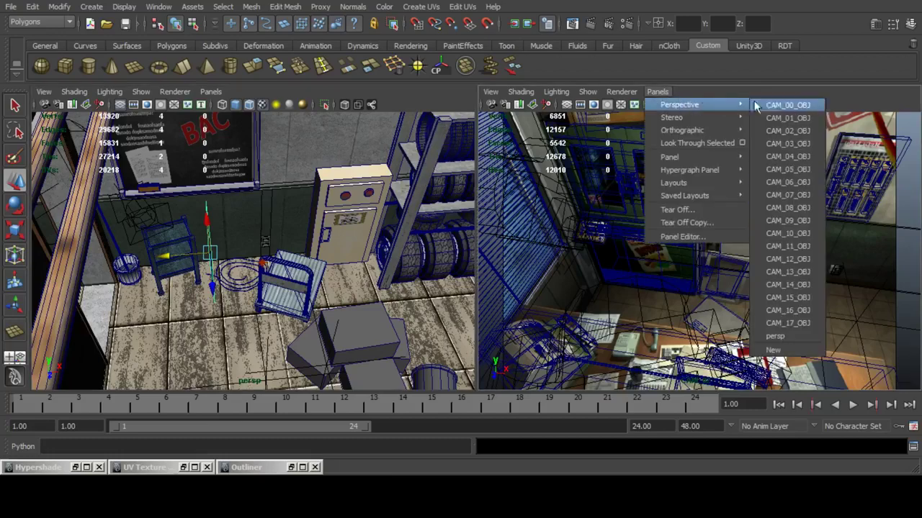
click(785, 146)
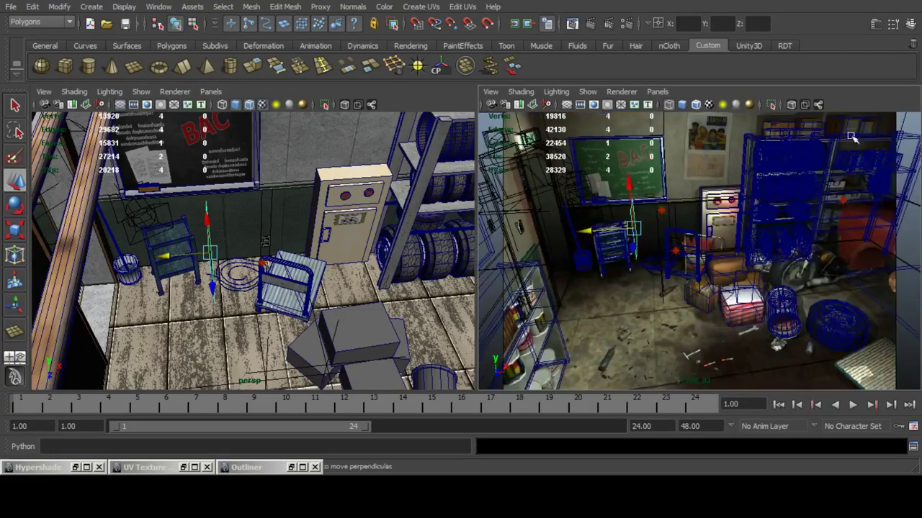
click(913, 23)
click(884, 188)
click(885, 188)
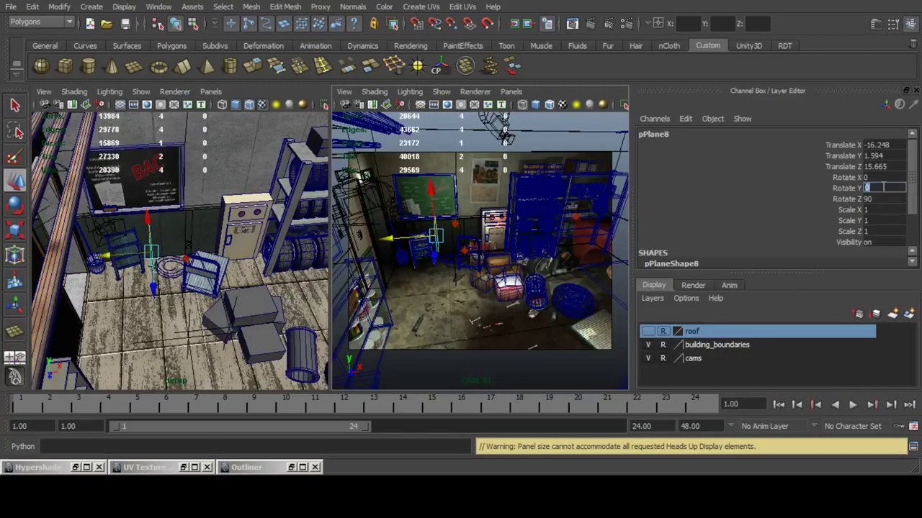
text(90)
key(Return)
click(883, 186)
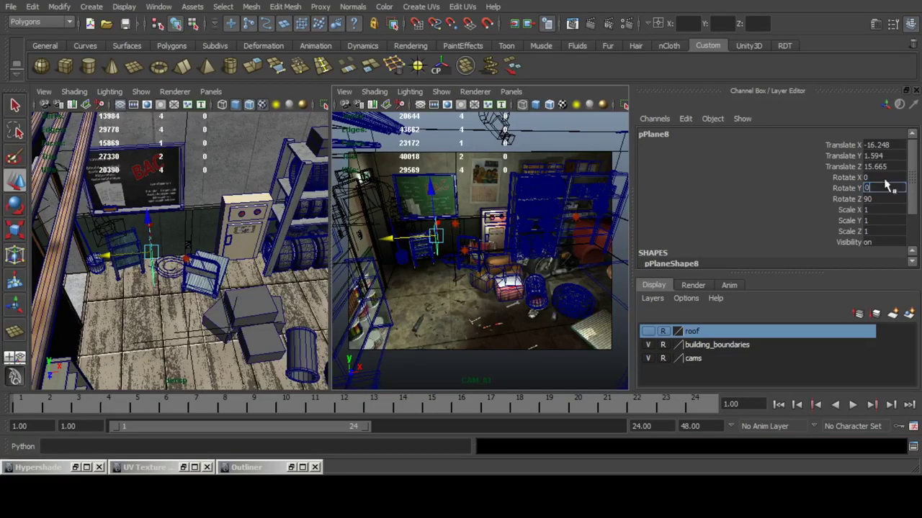
Set the calendar plane's Rotate X to 90 so it lies parallel to the storage room's back wall.
click(887, 178)
text(90)
key(Return)
scroll(239, 262, up, 5)
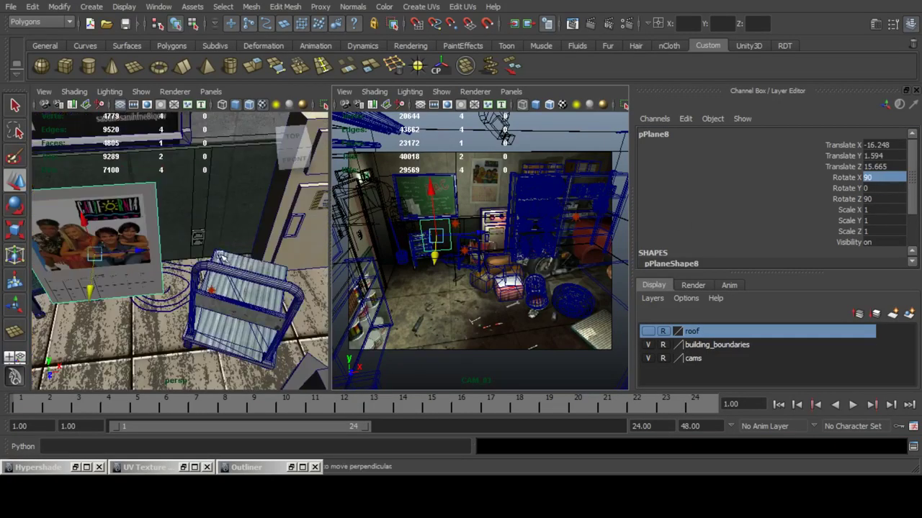
Position the calendar plane on the back wall above the cream cabinet and tilt it to a Rotate Z of about 86.
drag(133, 253, 334, 236)
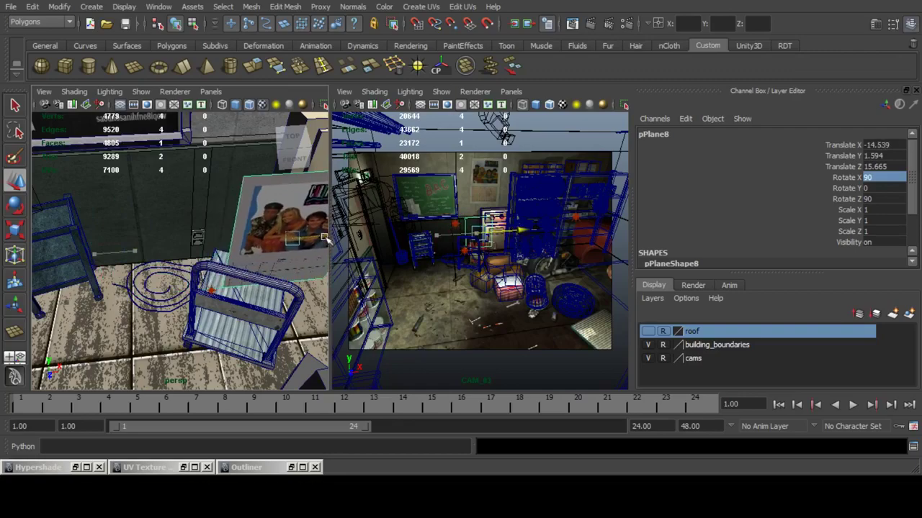
scroll(230, 261, down, 4)
alt+drag(231, 261, 225, 157)
scroll(230, 201, down, 5)
drag(185, 210, 183, 132)
scroll(205, 195, up, 5)
scroll(209, 191, up, 3)
alt+drag(202, 199, 244, 195)
scroll(208, 176, down, 4)
key(e)
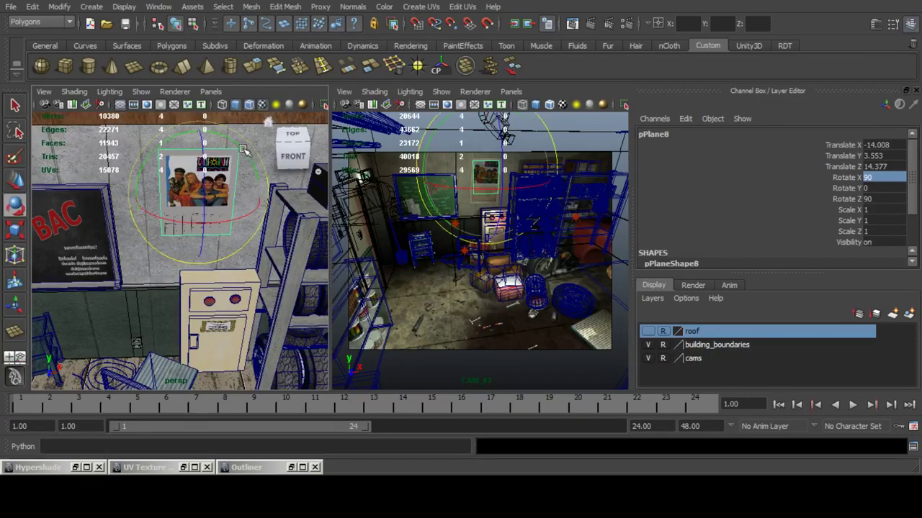
drag(246, 154, 246, 149)
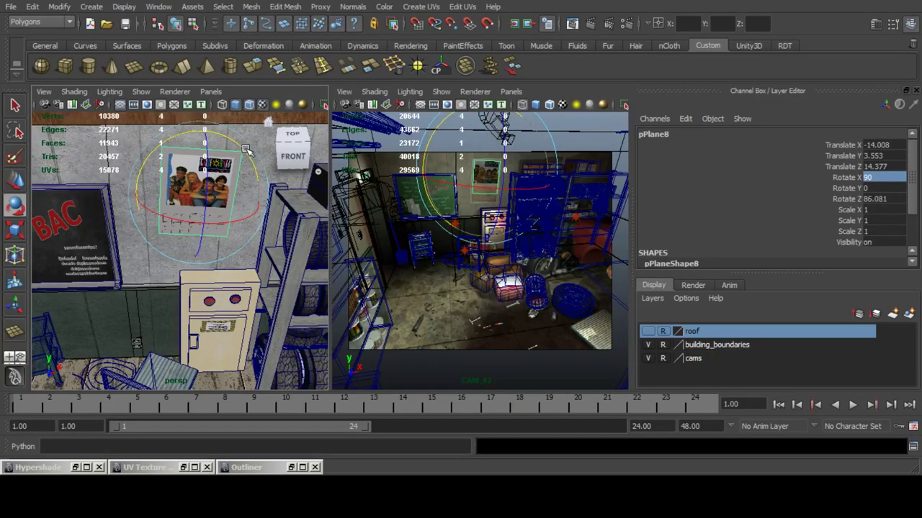
Lengthen the calendar plane to a Scale X of about 1.27 and nudge it to match the reference poster.
click(14, 180)
click(14, 230)
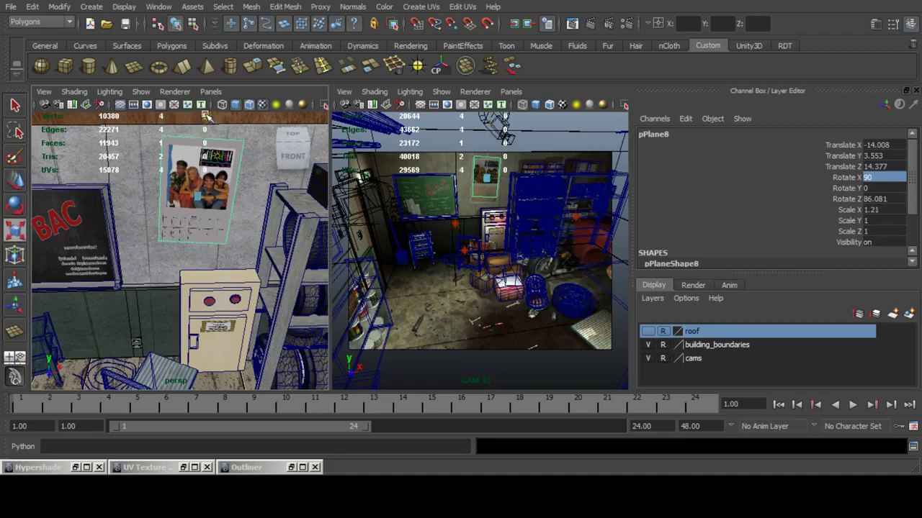
drag(207, 116, 199, 156)
click(13, 177)
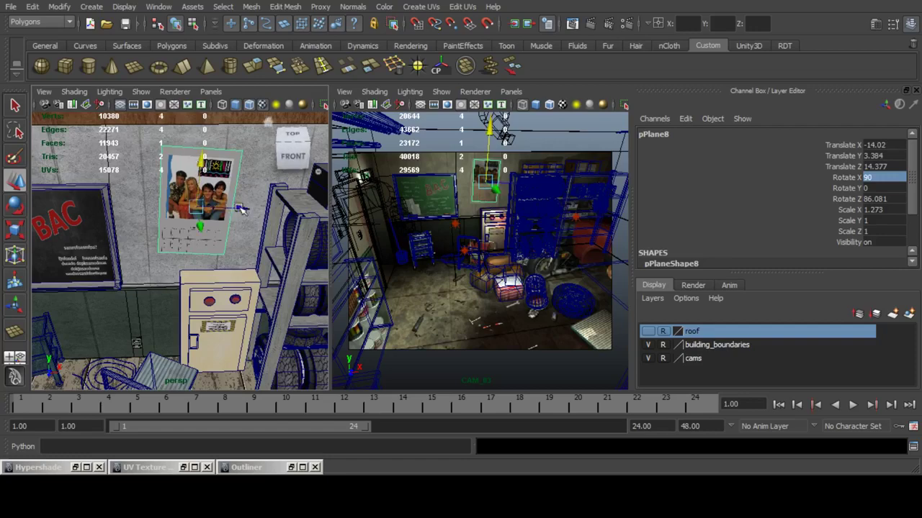
drag(242, 209, 239, 209)
Return to a single maximized perspective view without the Channel Box and save the scene.
key(space)
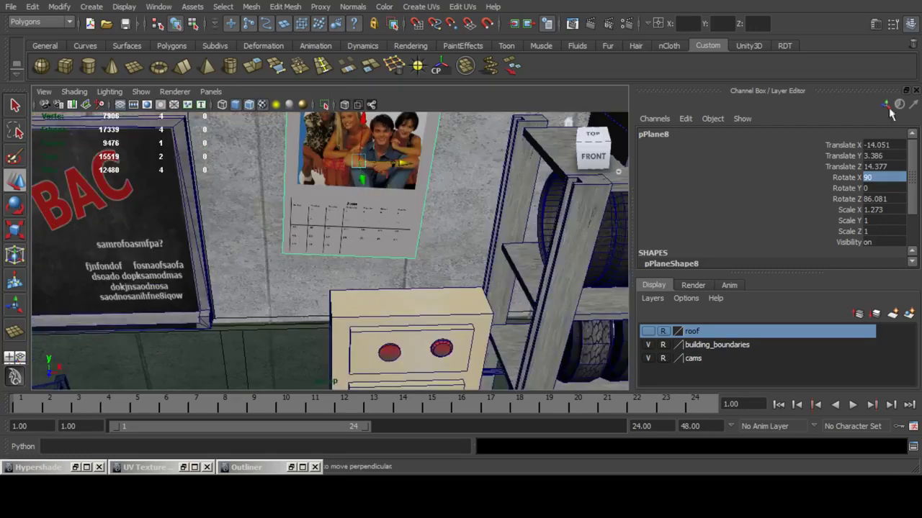
click(912, 25)
key(q)
key(ctrl+s)
Render the scene from CAM_03_OBJ in the Render View.
click(572, 24)
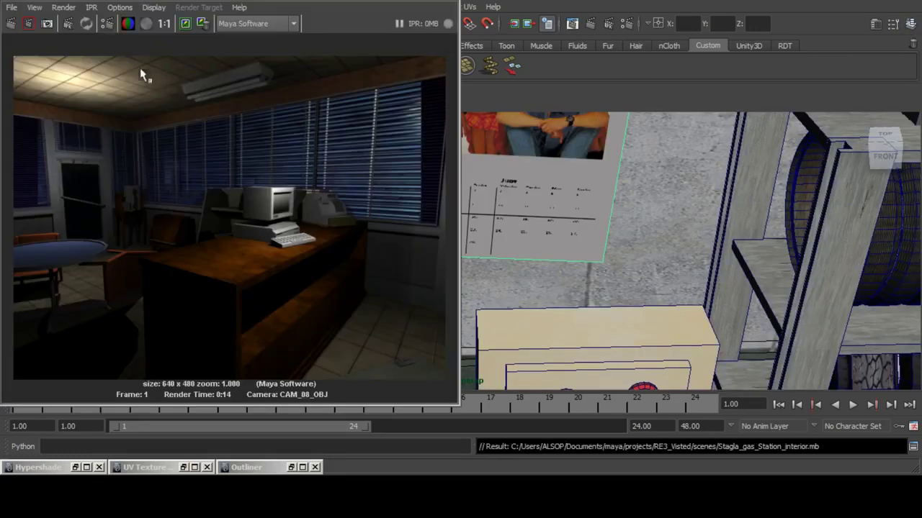
click(67, 7)
mouse_move(177, 82)
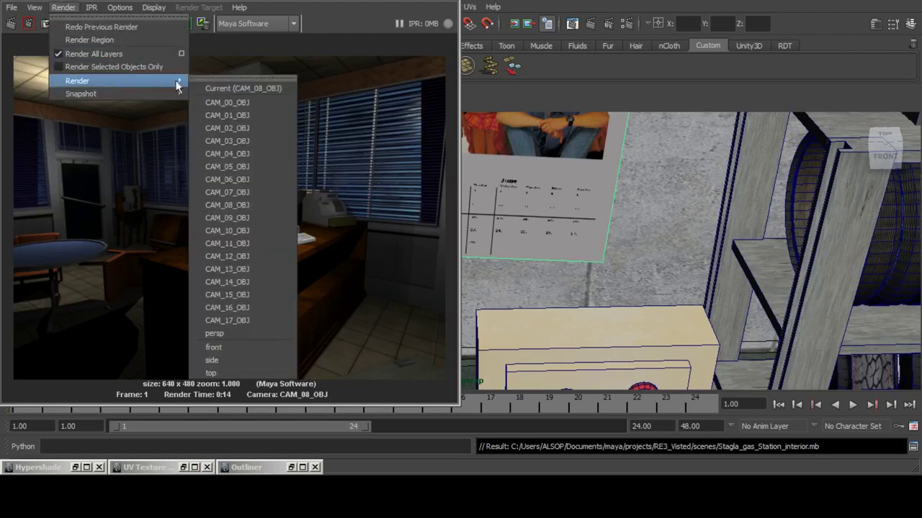
click(250, 141)
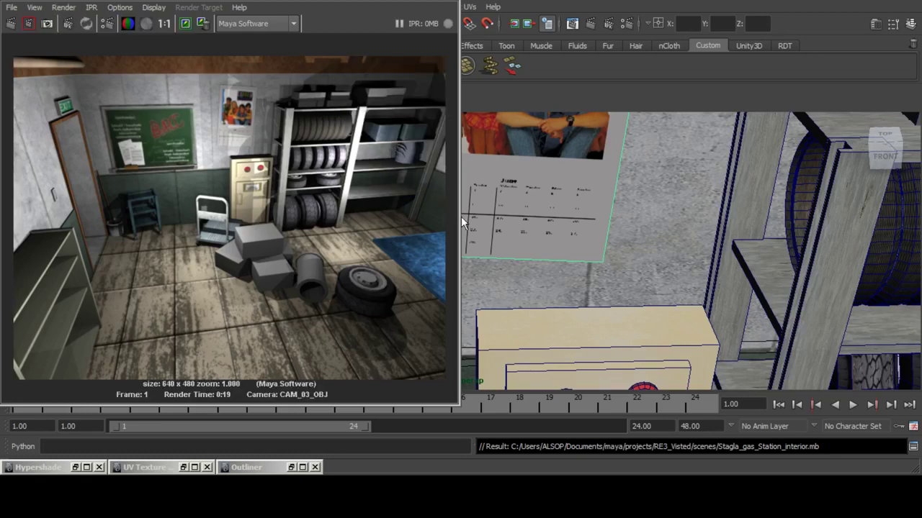
Start a render from CAM_08_OBJ and replace it with a render from CAM_09_OBJ in the Render View.
click(70, 10)
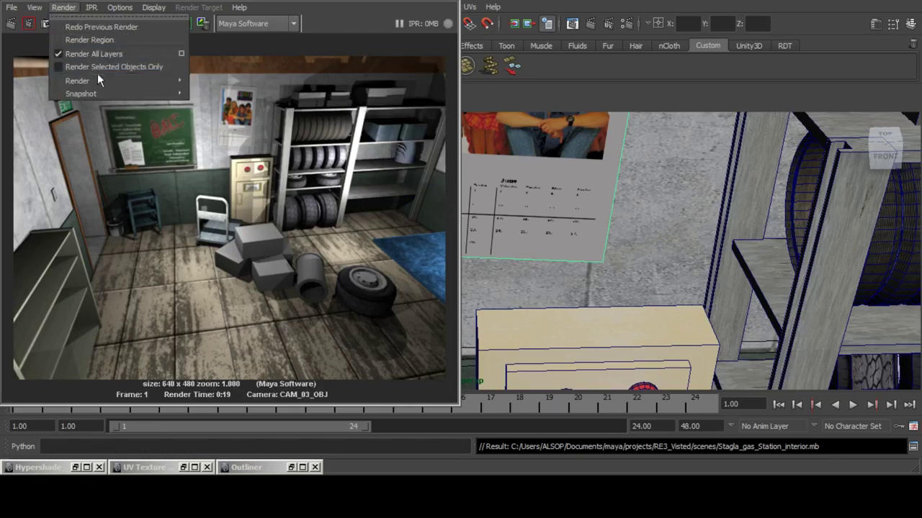
mouse_move(98, 81)
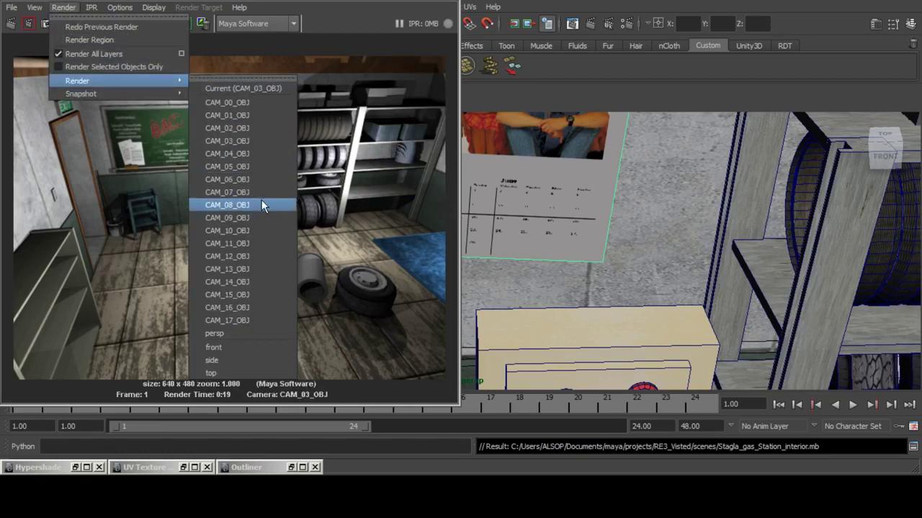
click(261, 203)
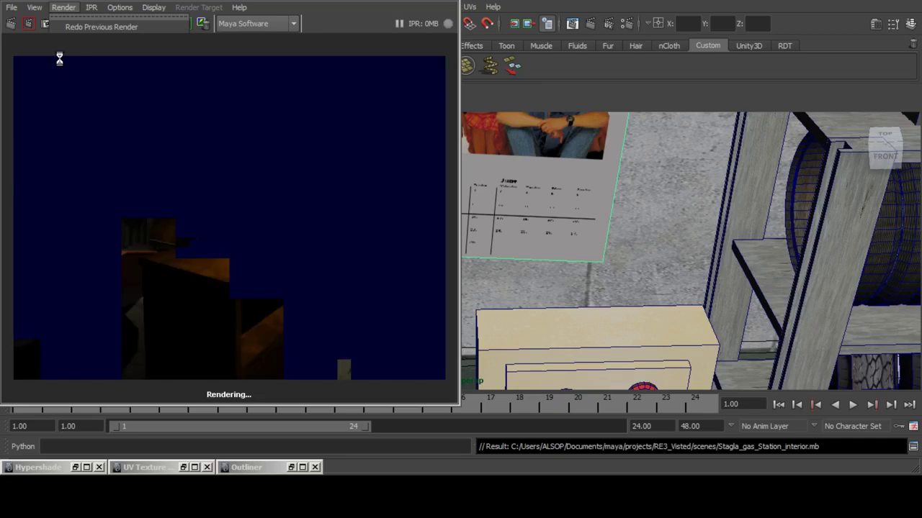
click(52, 7)
mouse_move(94, 74)
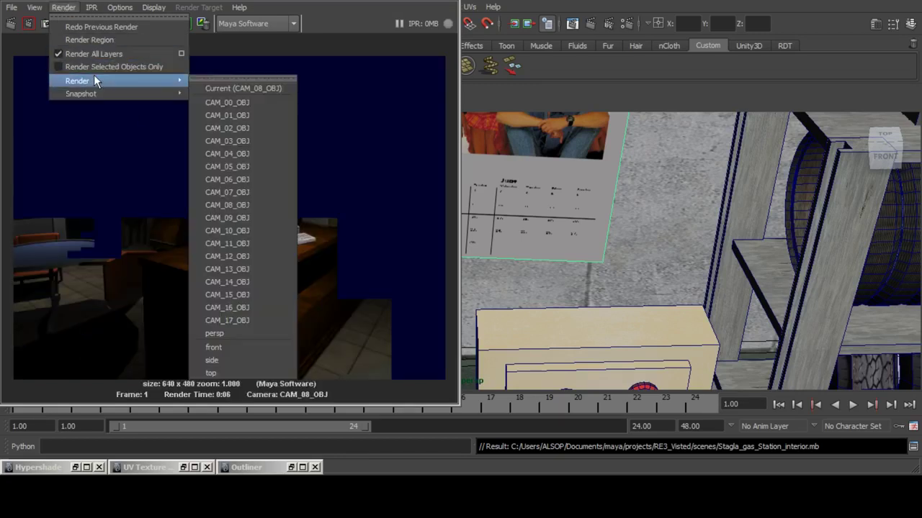
click(250, 207)
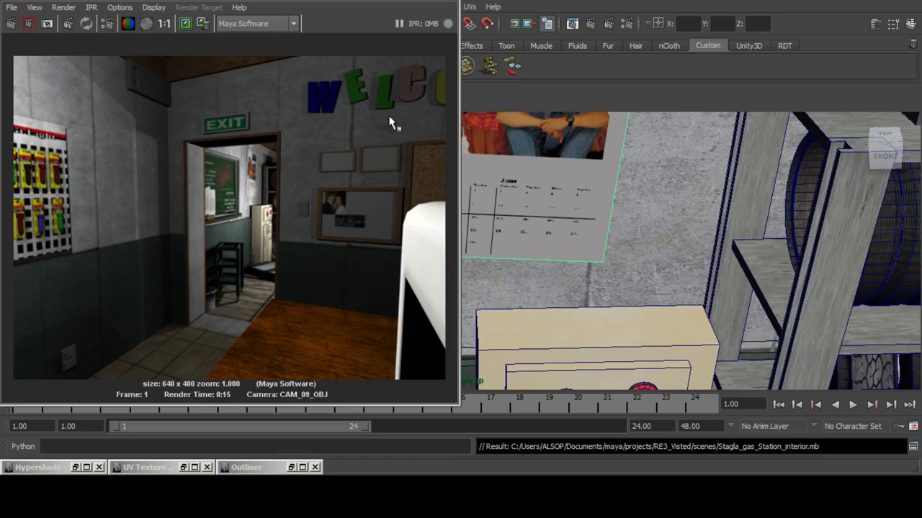
Close the Render View, minimize the browser and check the garage reference image before returning to the Maya scene.
click(451, 3)
scroll(494, 202, down, 10)
alt+drag(565, 246, 503, 242)
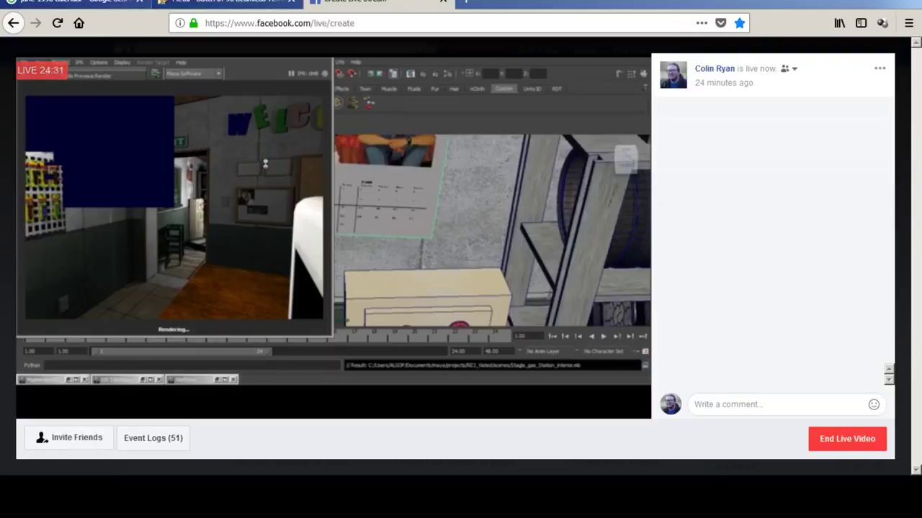
click(106, 2)
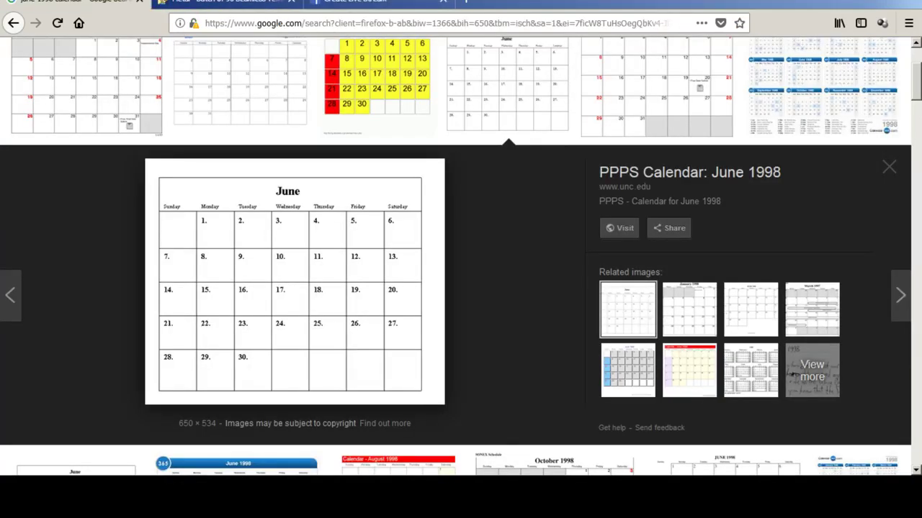
click(901, 1)
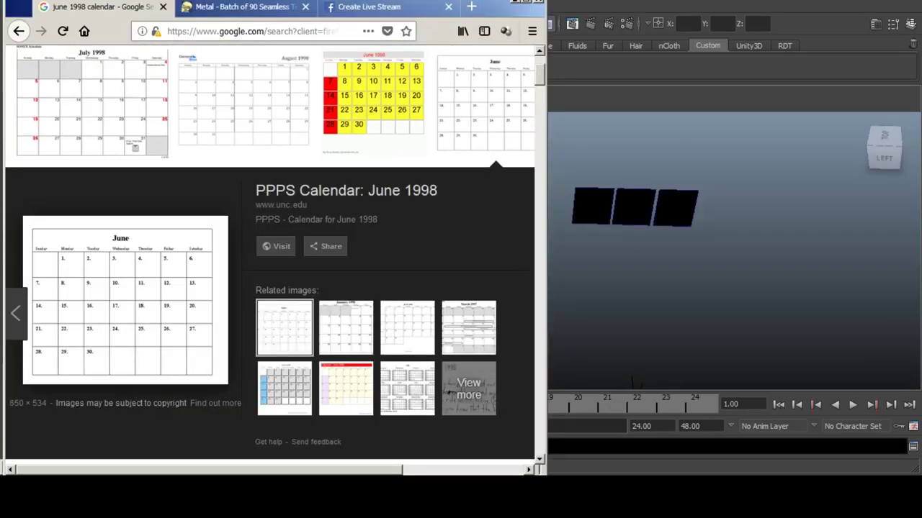
click(527, 1)
key(alt+Tab)
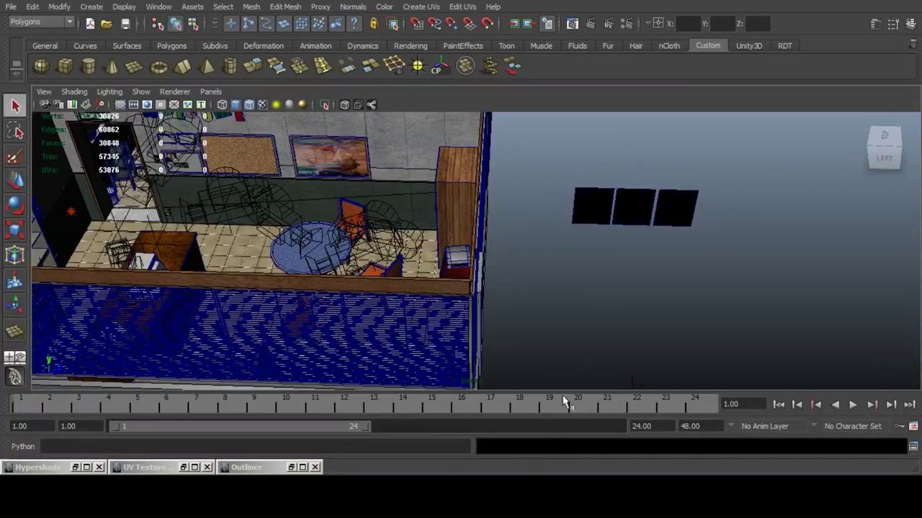
key(alt+Tab)
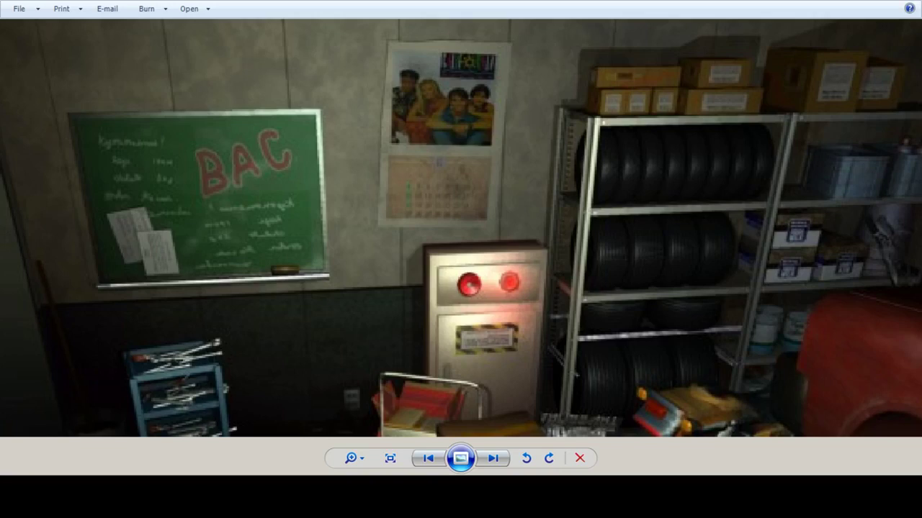
key(alt+Tab)
Move the first of the three spare black planes beside the building into the shop, next to the exit doorway.
click(582, 203)
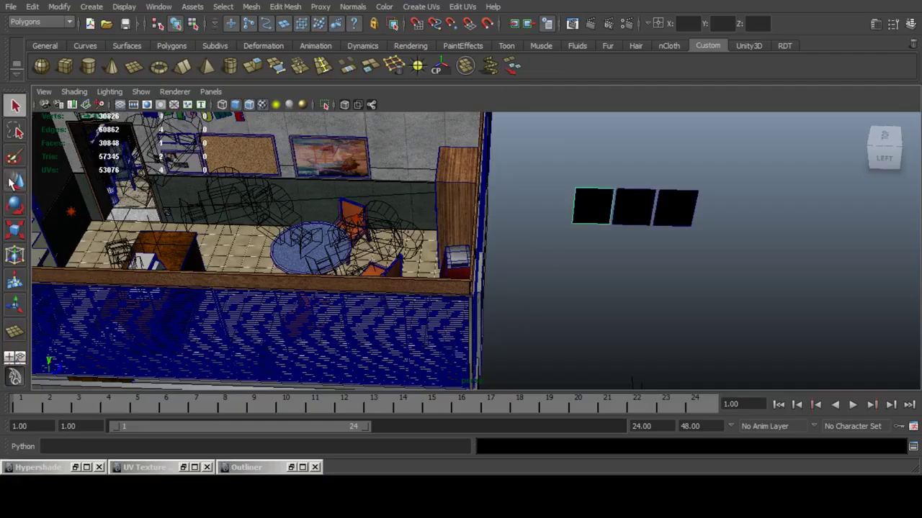
click(15, 181)
scroll(630, 215, down, 4)
alt+middle_drag(631, 215, 680, 239)
drag(657, 250, 323, 243)
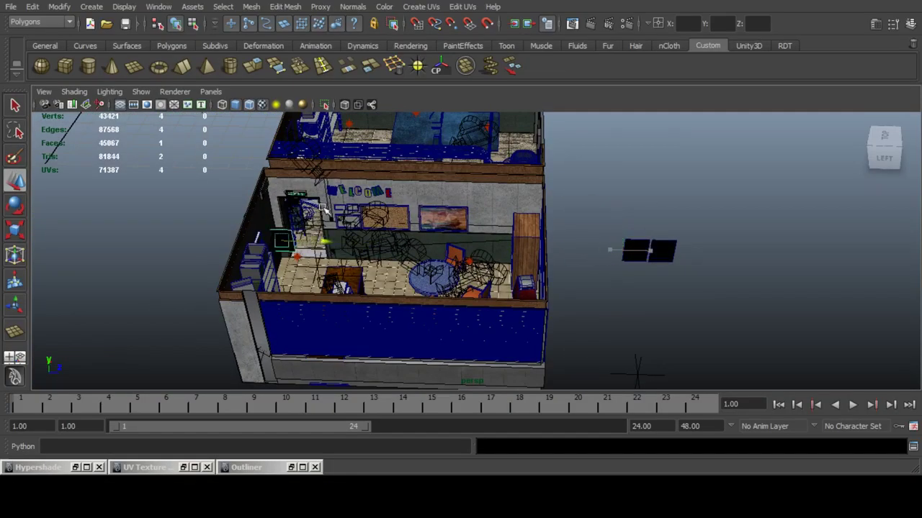
key(f)
alt+drag(565, 221, 516, 209)
alt+middle_drag(516, 209, 516, 247)
Set the black plane's Rotate X to 90 so it faces along the wall with the flashlight display.
click(911, 24)
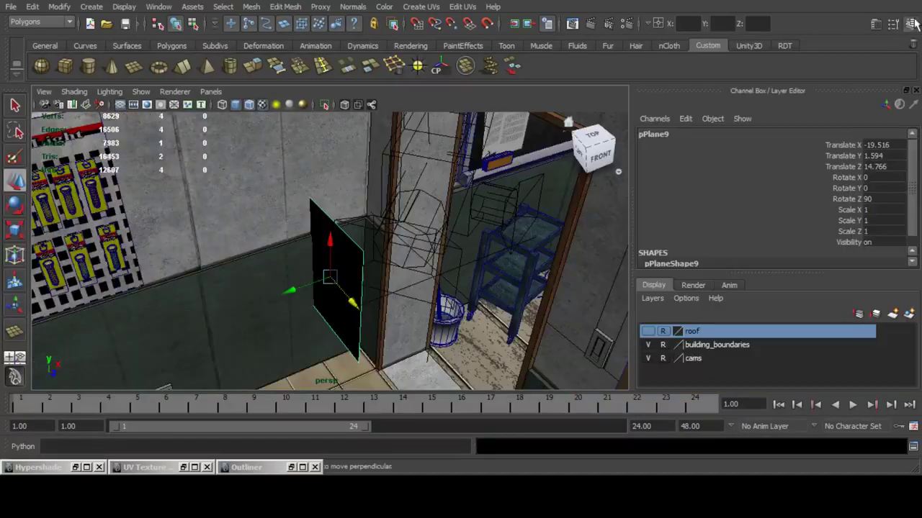
text(90)
key(Return)
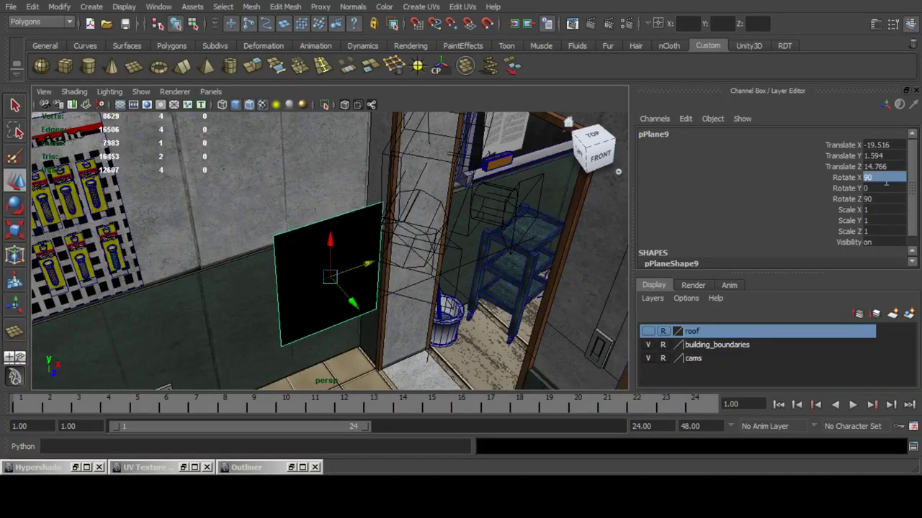
click(912, 25)
Push the black plane back to the wall beside the flashlight display and raise it above the green wainscot.
alt+drag(421, 291, 464, 298)
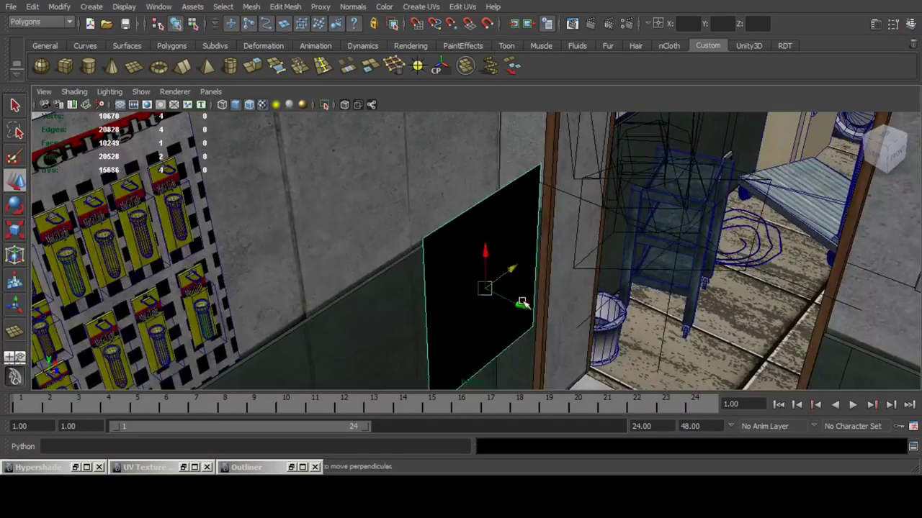
drag(522, 302, 463, 214)
alt+middle_drag(463, 214, 460, 267)
drag(460, 267, 451, 150)
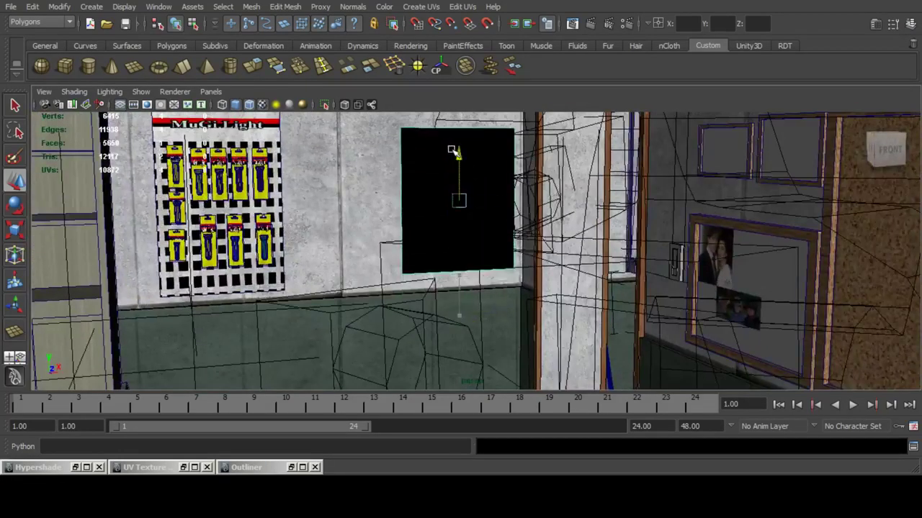
Switch to the two-panel layout and show CAM_07_OBJ in the second view.
key(space)
click(656, 92)
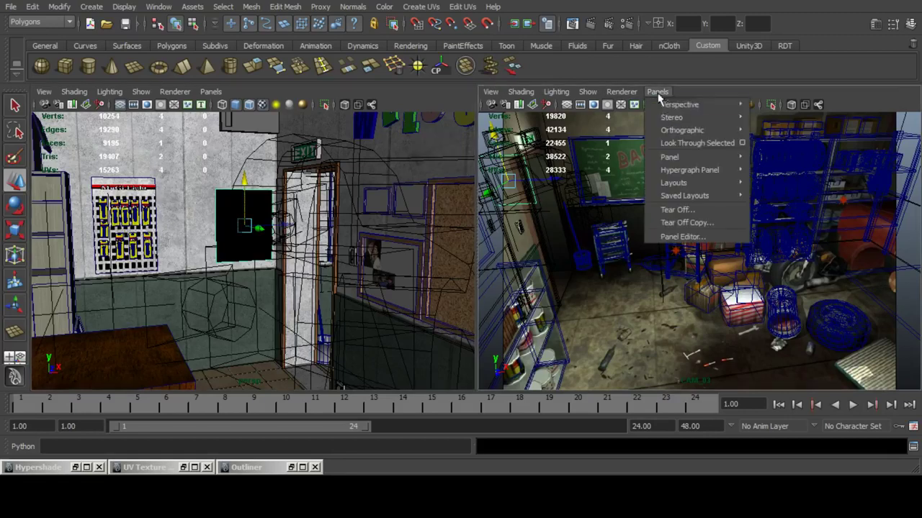
mouse_move(705, 105)
click(790, 156)
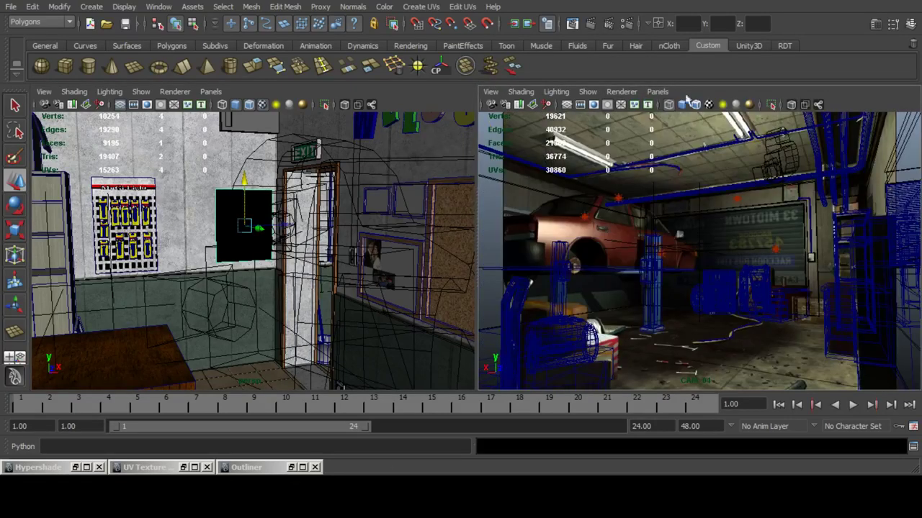
click(657, 93)
click(792, 193)
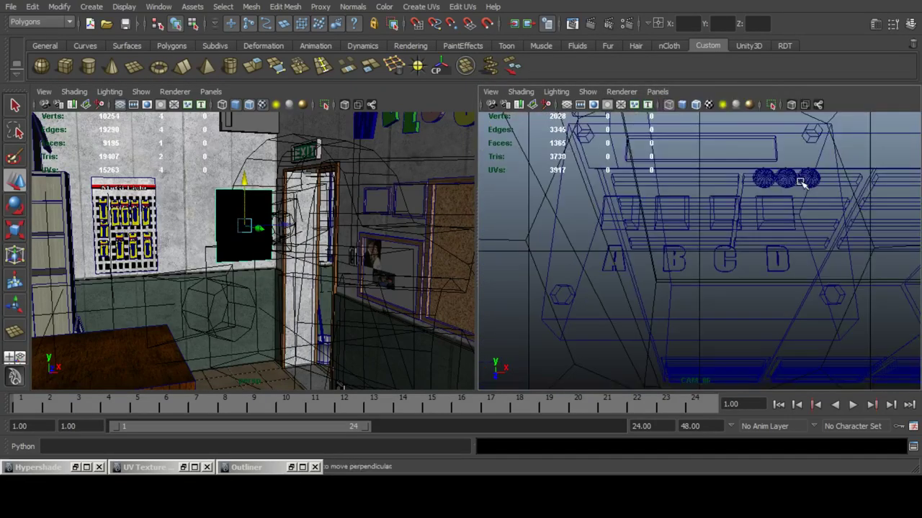
click(656, 92)
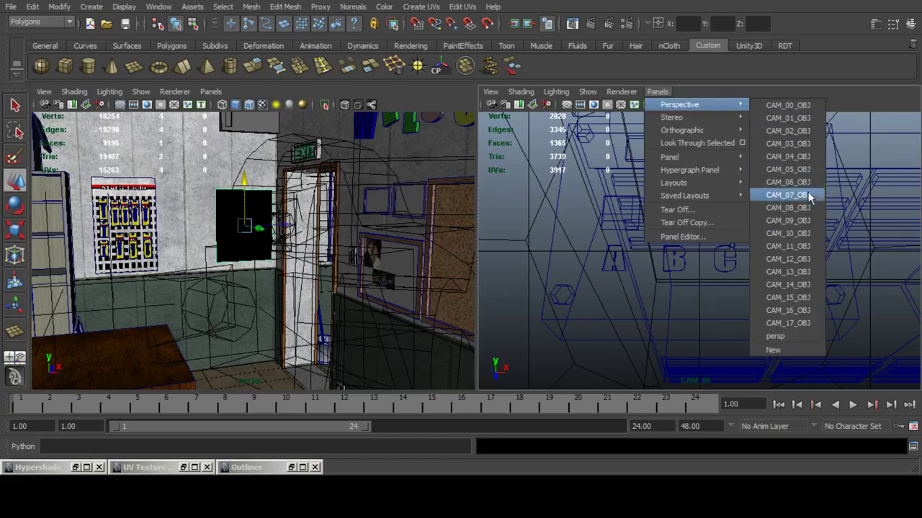
click(809, 195)
Slide the black plane along the wall toward the flashlight display and tilt it over the camouflage poster in the reference.
alt+drag(292, 235, 253, 238)
alt+right_drag(253, 238, 281, 234)
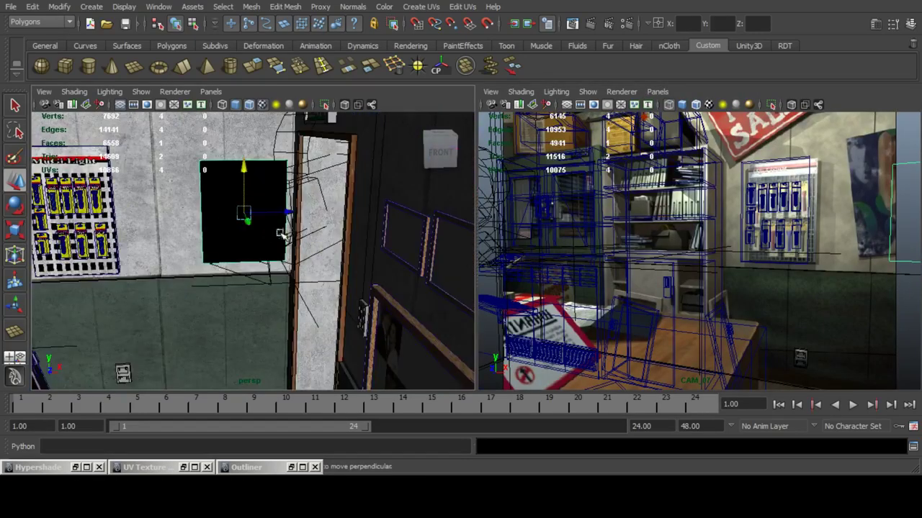
drag(288, 215, 258, 215)
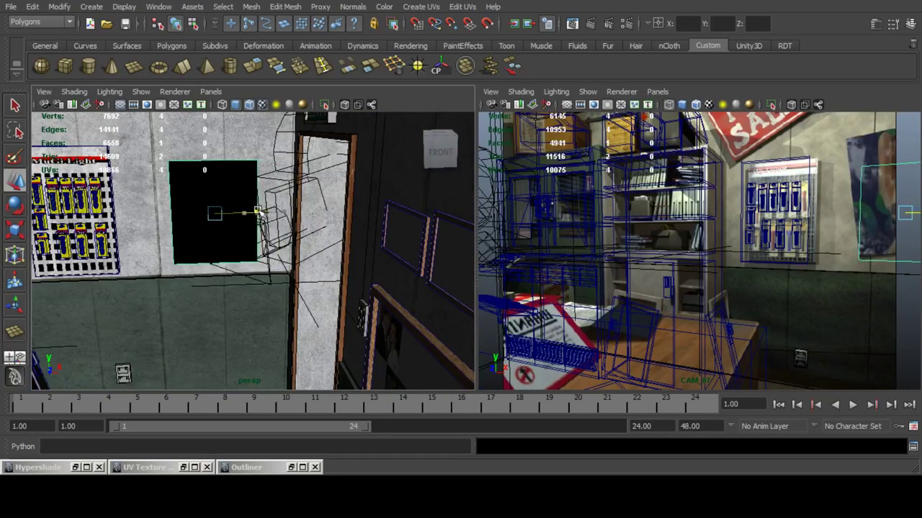
click(14, 205)
drag(242, 164, 202, 159)
click(14, 180)
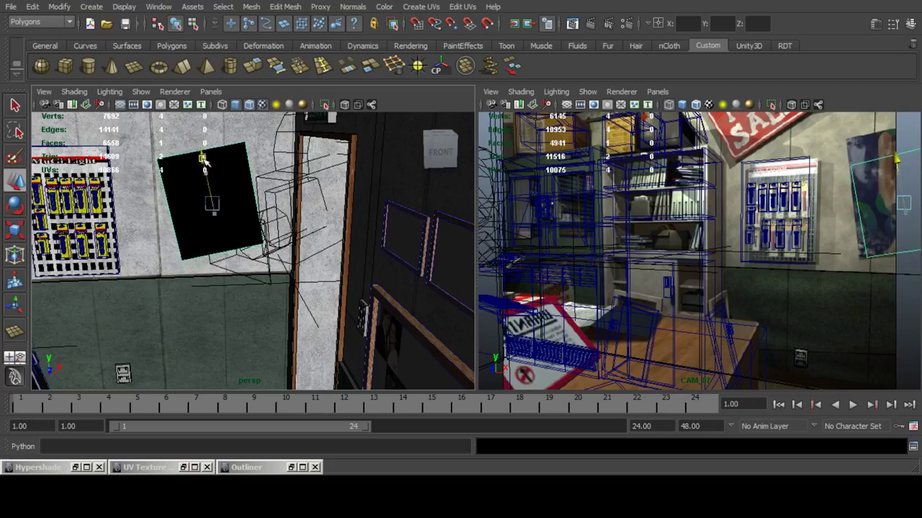
drag(255, 193, 248, 193)
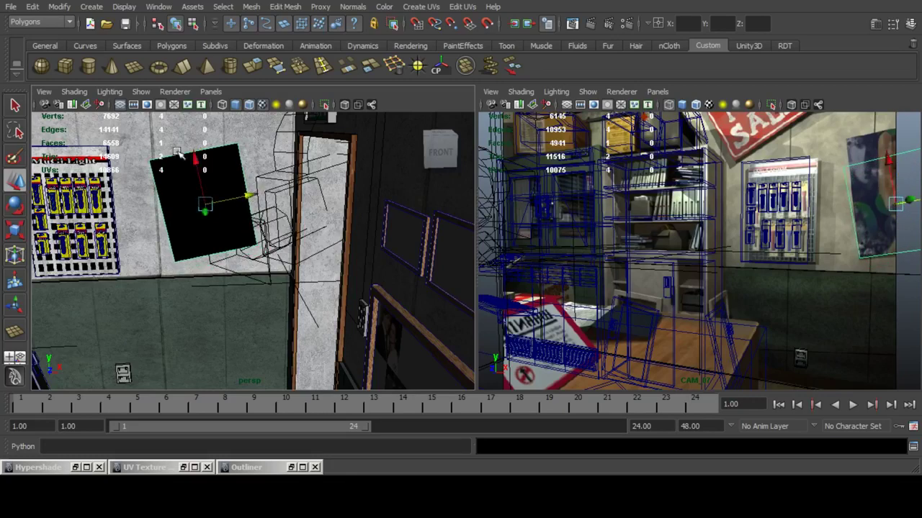
Stretch the plane taller, reduce its tilt and nudge it into line with the camouflage poster's edges.
drag(195, 157, 233, 135)
click(17, 230)
key(e)
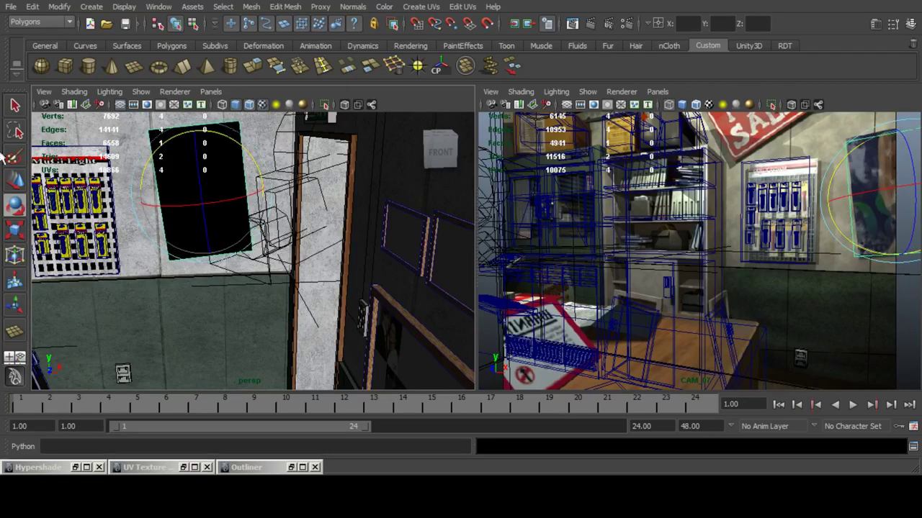
click(17, 180)
drag(233, 185, 245, 187)
drag(204, 148, 205, 143)
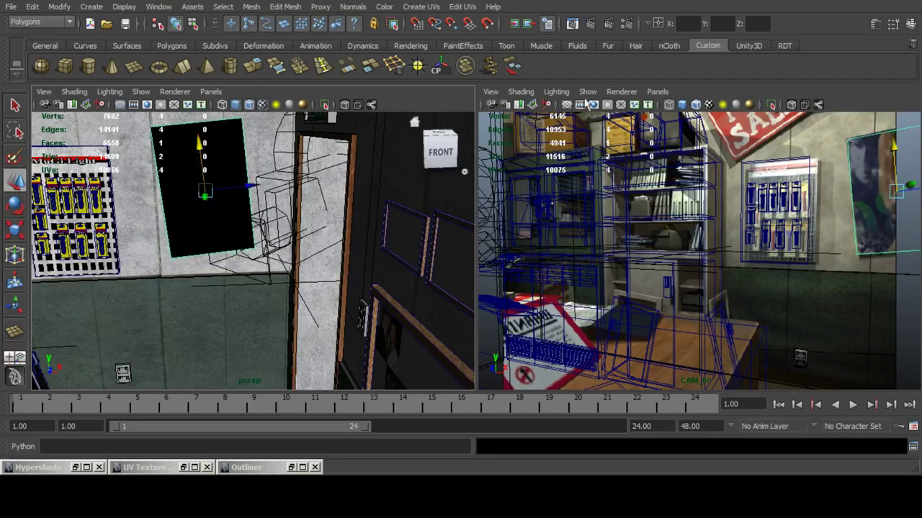
Show CAM_01_OBJ in the second view to compare the poster plane from across the room.
click(657, 92)
mouse_move(677, 107)
click(799, 108)
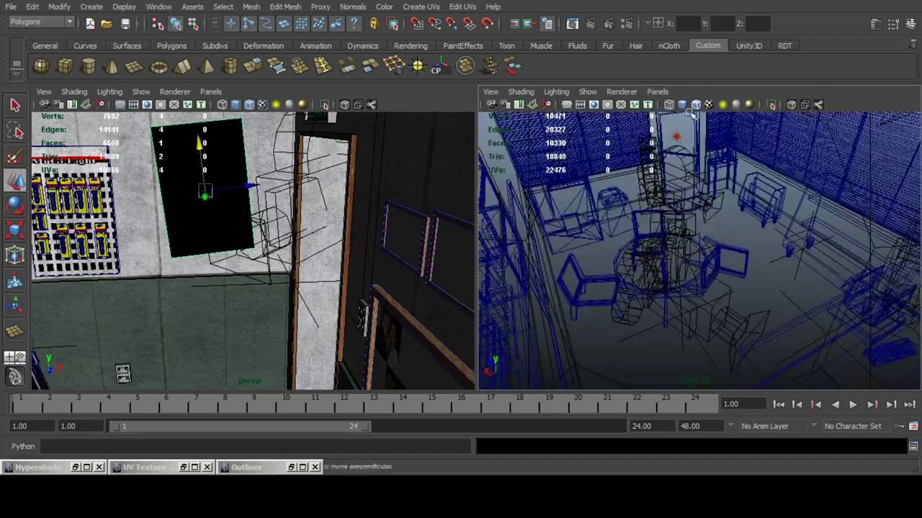
click(657, 91)
mouse_move(710, 103)
click(767, 116)
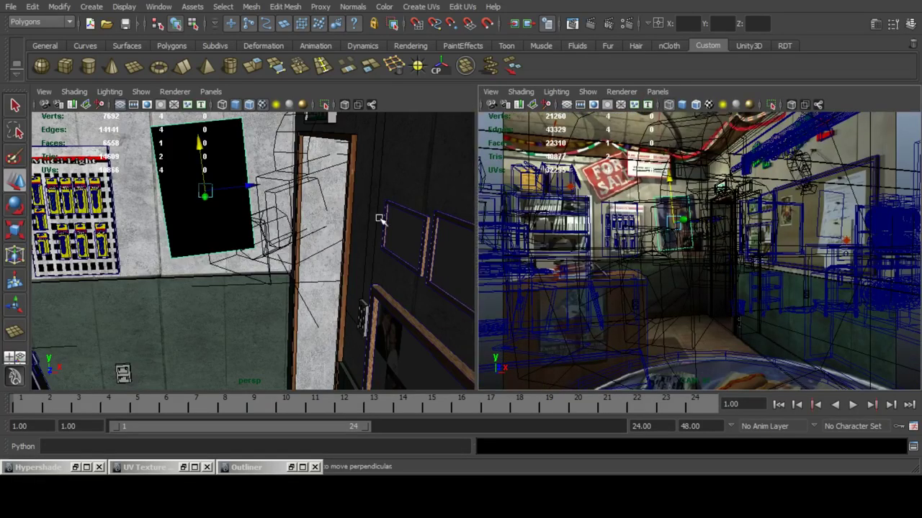
Scale the poster plane slightly in width to match the reference poster seen from CAM_01_OBJ.
click(16, 230)
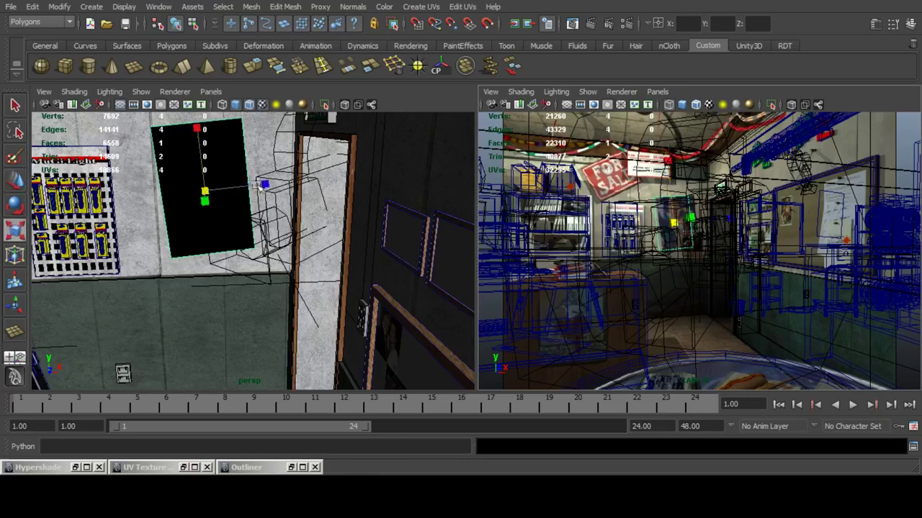
mouse_move(257, 185)
mouse_down()
mouse_move(265, 181)
mouse_move(256, 185)
mouse_up()
key(w)
Move one of the two remaining black planes from outside the building to the front of the wooden counter.
alt+drag(185, 223, 424, 252)
scroll(286, 231, down, 4)
scroll(286, 232, down, 4)
alt+middle_drag(425, 252, 350, 239)
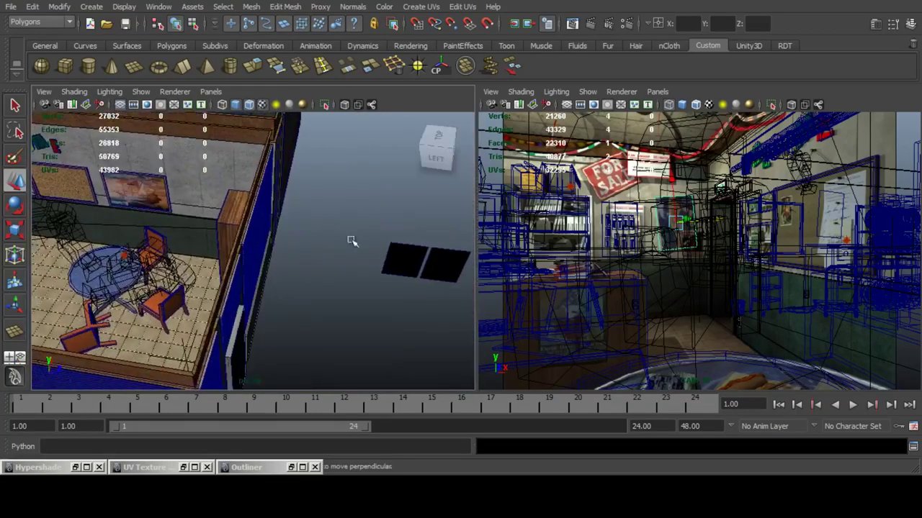
click(402, 256)
scroll(392, 231, down, 4)
alt+drag(392, 230, 350, 370)
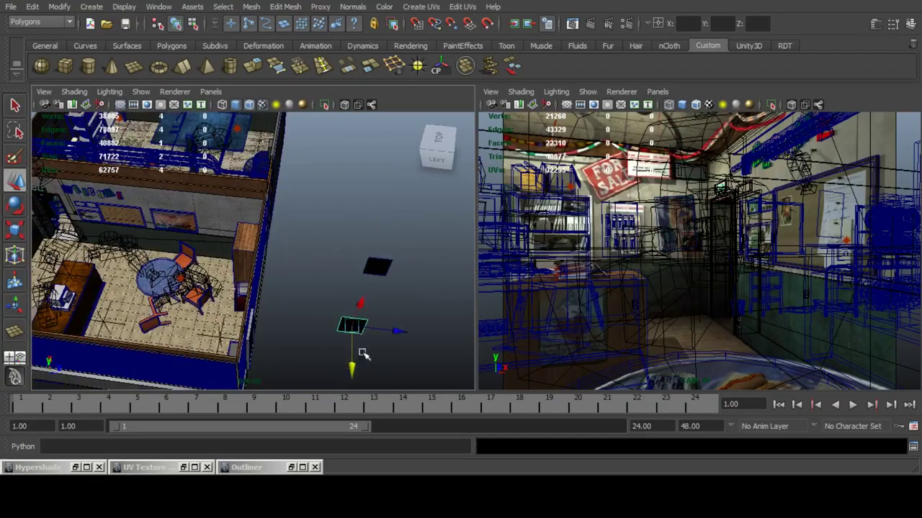
drag(390, 330, 148, 264)
key(f)
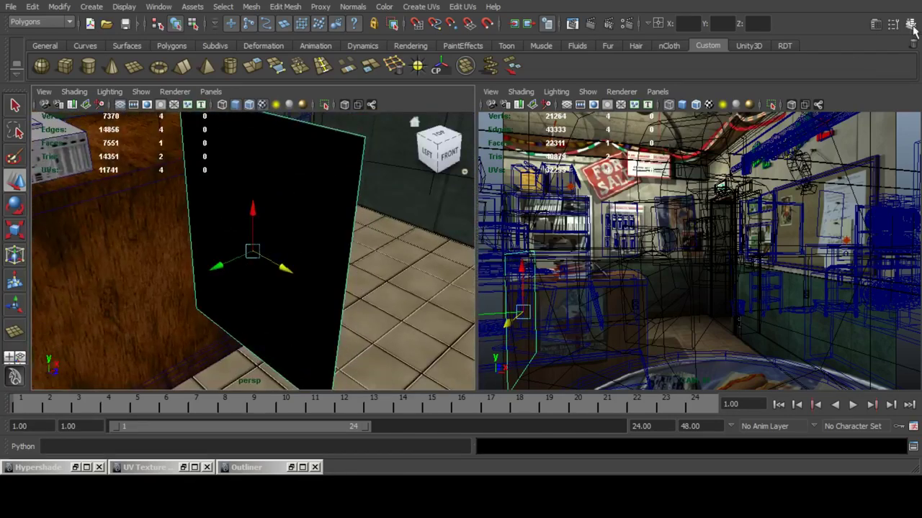
Set the second plane's Rotate X to 90 so it lies parallel to the counter front.
click(910, 25)
text(90)
key(Return)
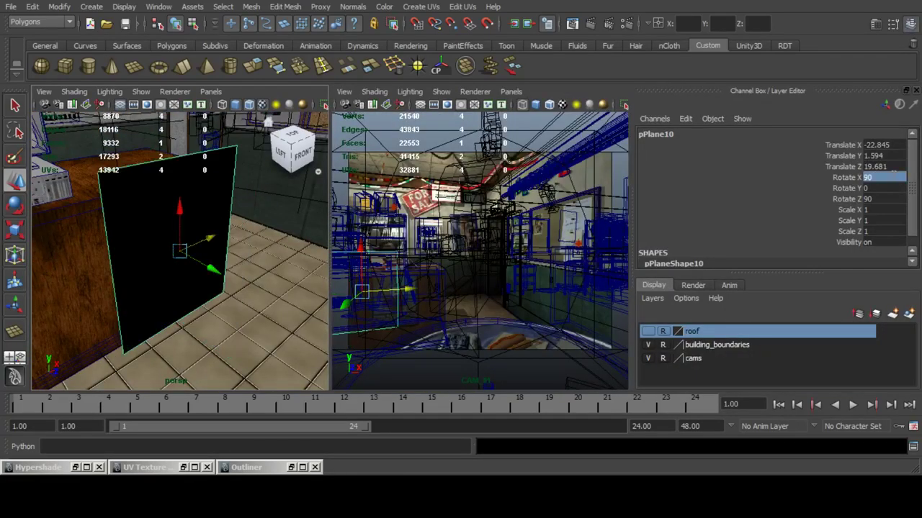
click(909, 25)
Position the second plane against the counter front and scale it down uniformly to match the poster in the reference.
alt+drag(211, 273, 200, 222)
key(ctrl+z)
drag(285, 260, 281, 232)
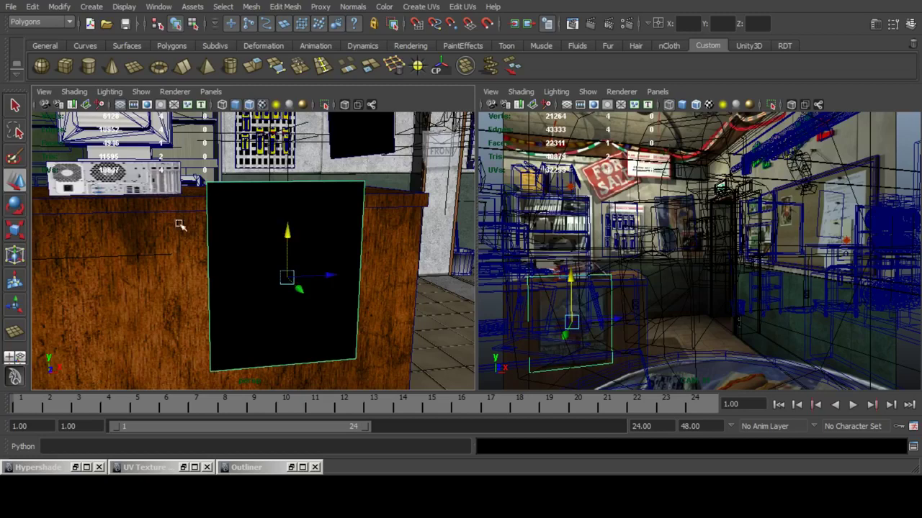
click(15, 231)
drag(287, 281, 268, 277)
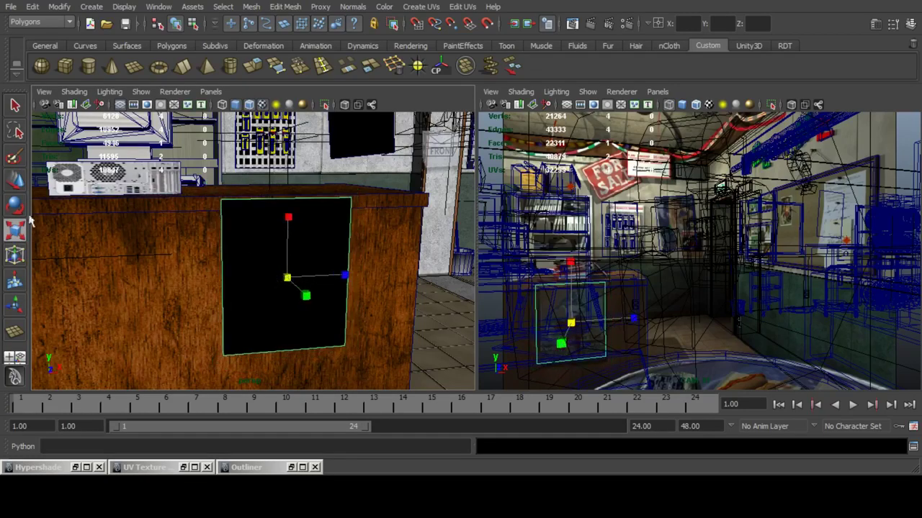
Move the second plane slightly along its depth so it sits flush against the wooden counter front.
click(14, 206)
click(18, 186)
mouse_move(295, 234)
alt+mouse_down()
mouse_move(299, 218)
mouse_move(282, 246)
alt+mouse_up()
alt+drag(259, 202, 324, 233)
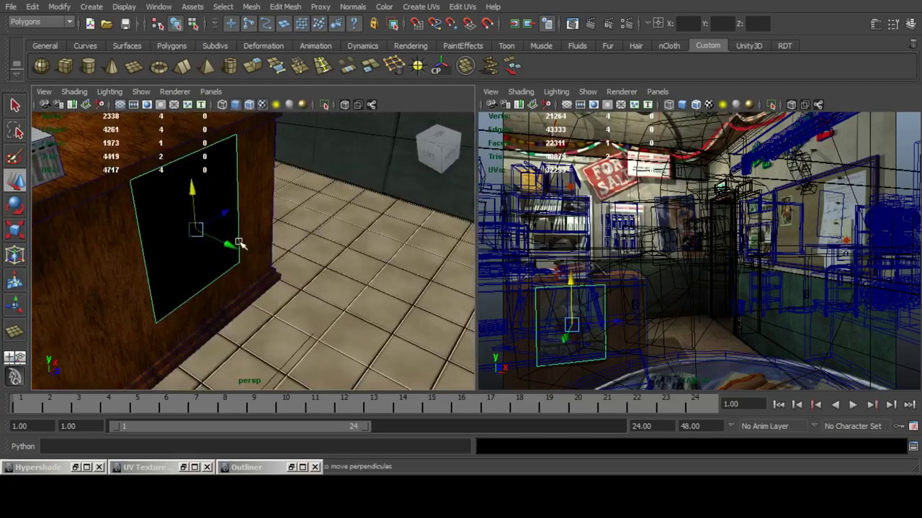
drag(232, 249, 226, 245)
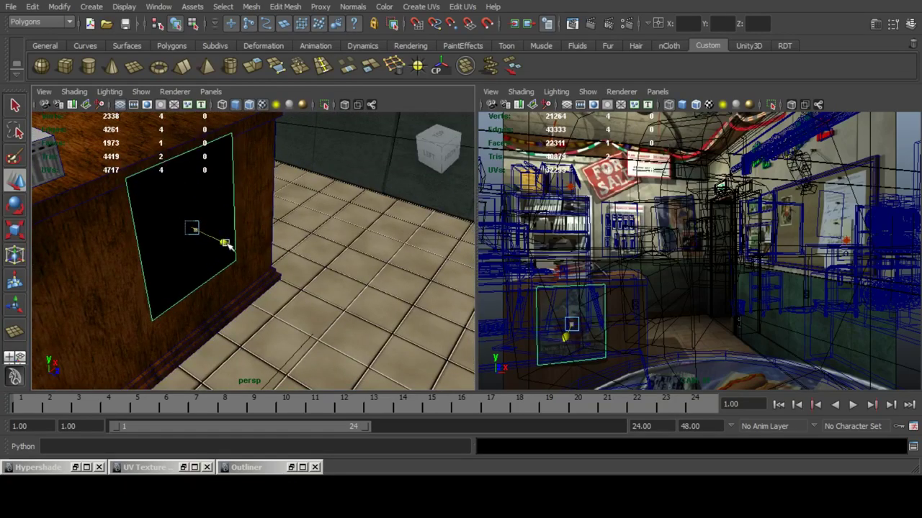
mouse_move(281, 240)
alt+mouse_down()
mouse_move(329, 192)
mouse_move(307, 204)
mouse_move(325, 202)
mouse_move(309, 233)
mouse_move(253, 235)
mouse_move(291, 226)
alt+mouse_up()
Show the front-door camera in the second view and bring the last black plane from outside to the floor area near the front door.
scroll(306, 204, down, 5)
scroll(325, 202, up, 3)
scroll(291, 226, down, 6)
alt+middle_drag(321, 225, 253, 224)
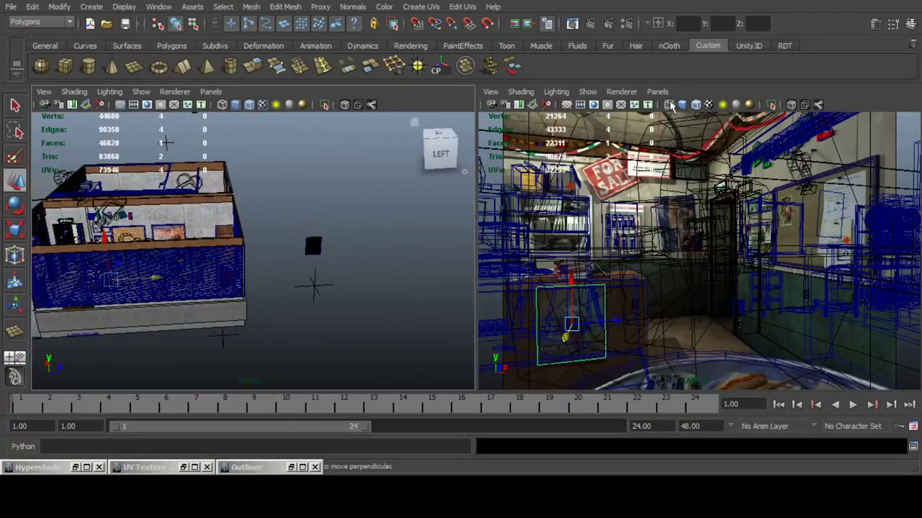
click(661, 93)
mouse_move(668, 107)
click(792, 245)
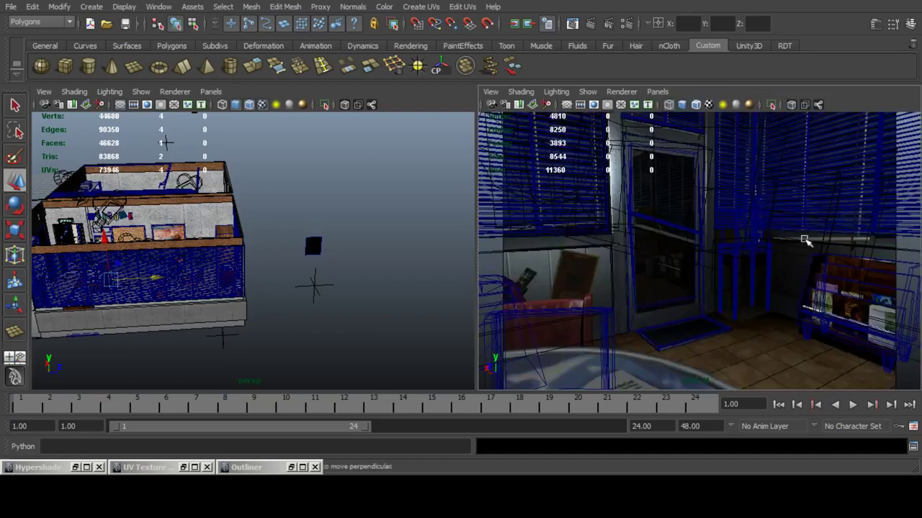
click(313, 246)
alt+drag(248, 153, 236, 234)
alt+drag(236, 234, 278, 303)
key(f)
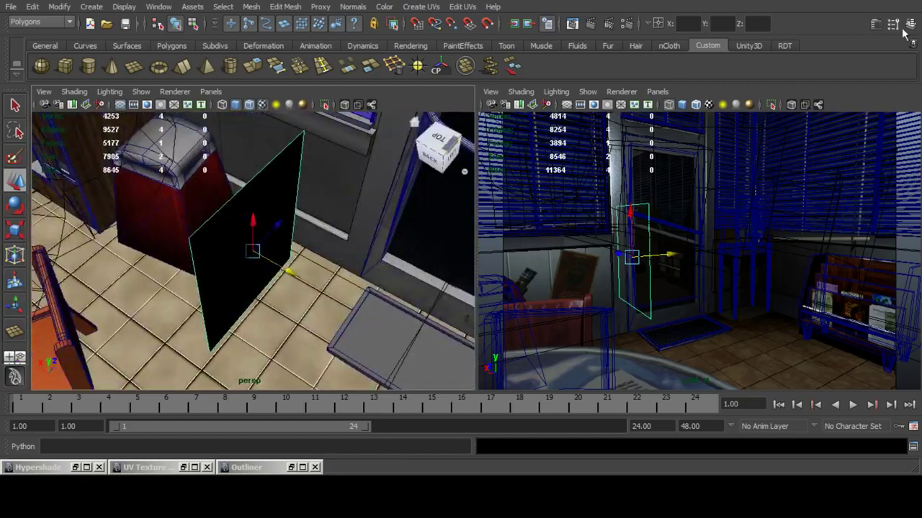
Set the last plane's Rotate X to -90 so it faces into the room parallel to the door wall.
click(908, 24)
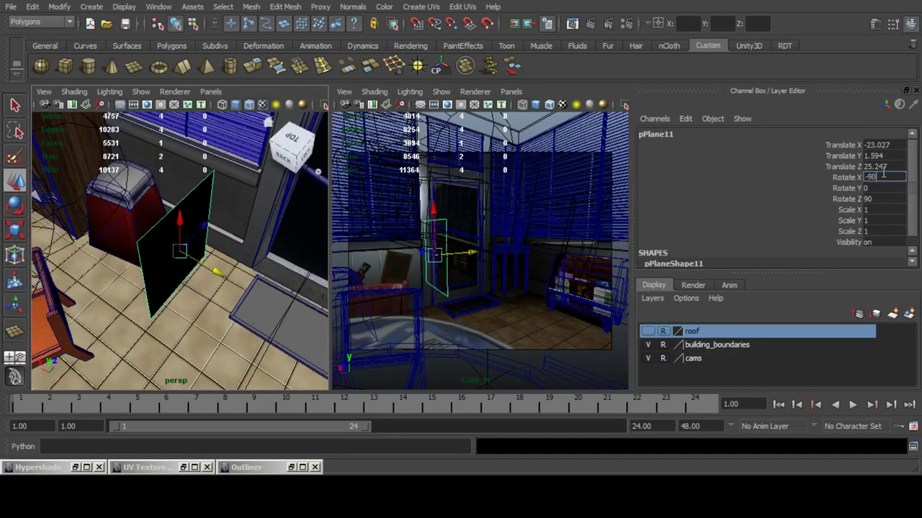
click(883, 177)
text(-90)
key(Return)
click(911, 27)
Position the plane on the wall panel beside the front door and narrow its width to match the reference poster.
alt+drag(226, 293, 327, 192)
alt+drag(327, 191, 270, 267)
alt+right_drag(270, 266, 252, 275)
alt+middle_drag(293, 281, 341, 242)
drag(352, 261, 225, 264)
click(13, 232)
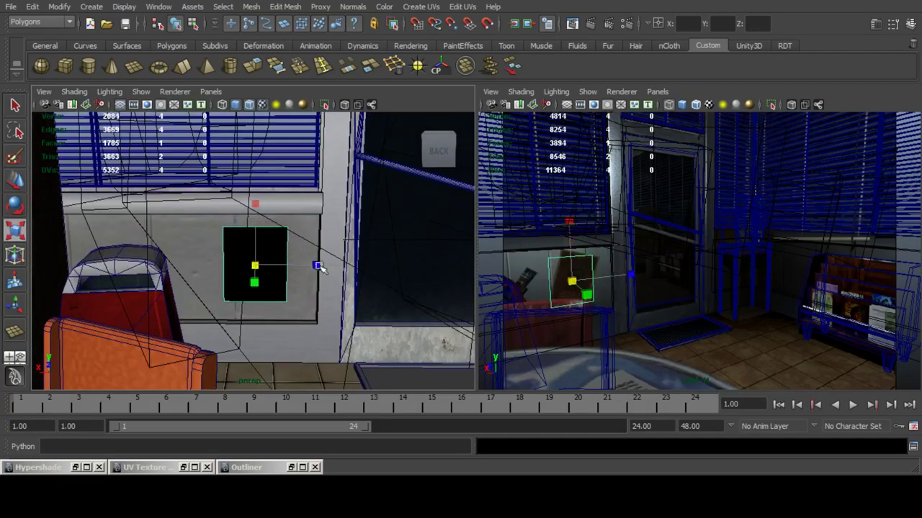
drag(318, 268, 305, 268)
Tilt the plane clockwise on the wall and scale its height and width up slightly to match the slanted reference poster.
key(e)
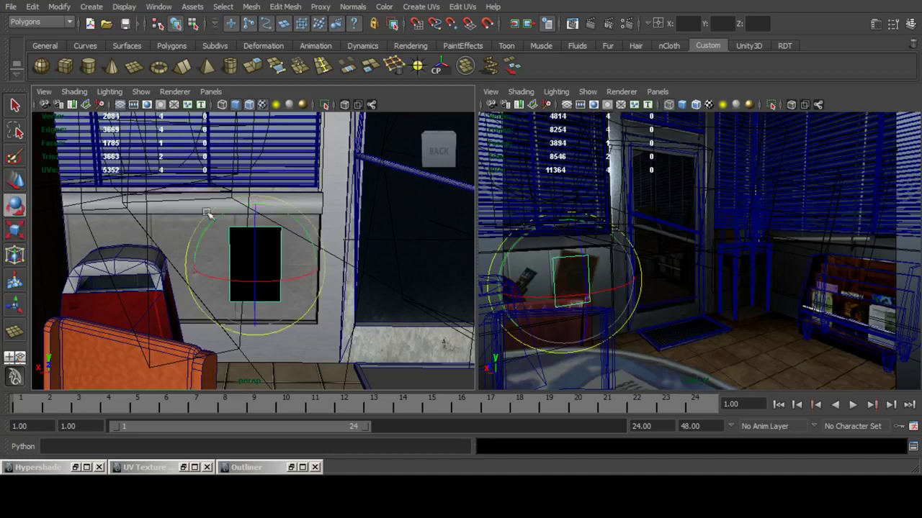
alt+drag(207, 214, 319, 237)
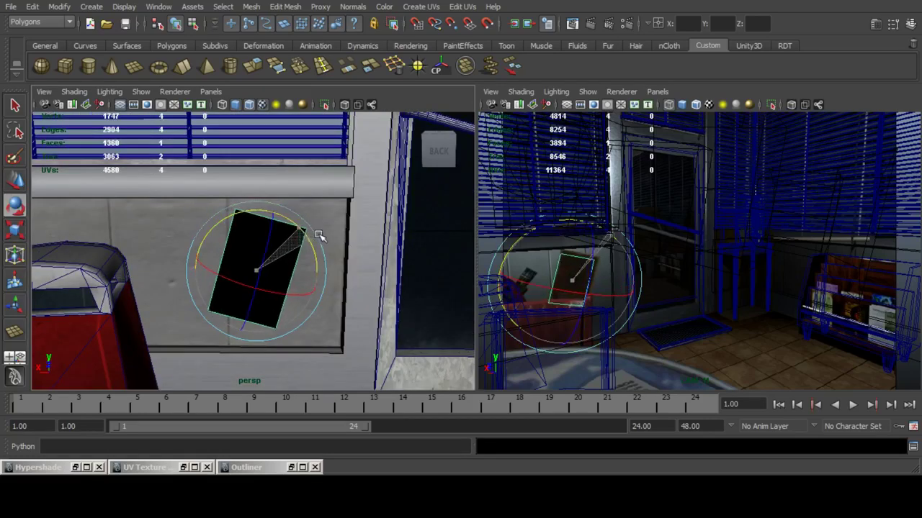
click(15, 236)
drag(272, 213, 276, 205)
drag(314, 287, 322, 288)
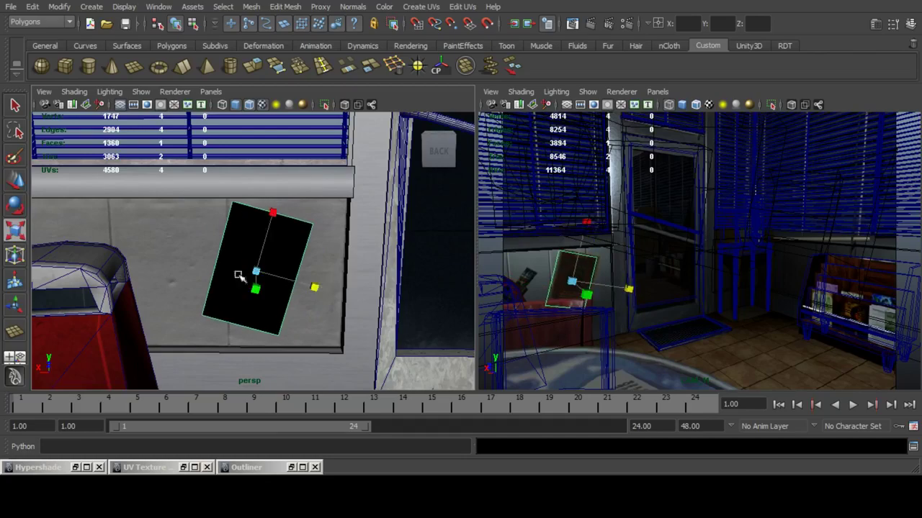
Adjust the tilted plane's depth so it rests just in front of the wall panel beside the door.
mouse_move(259, 255)
alt+mouse_down()
mouse_move(391, 284)
mouse_move(302, 273)
mouse_move(246, 248)
alt+mouse_up()
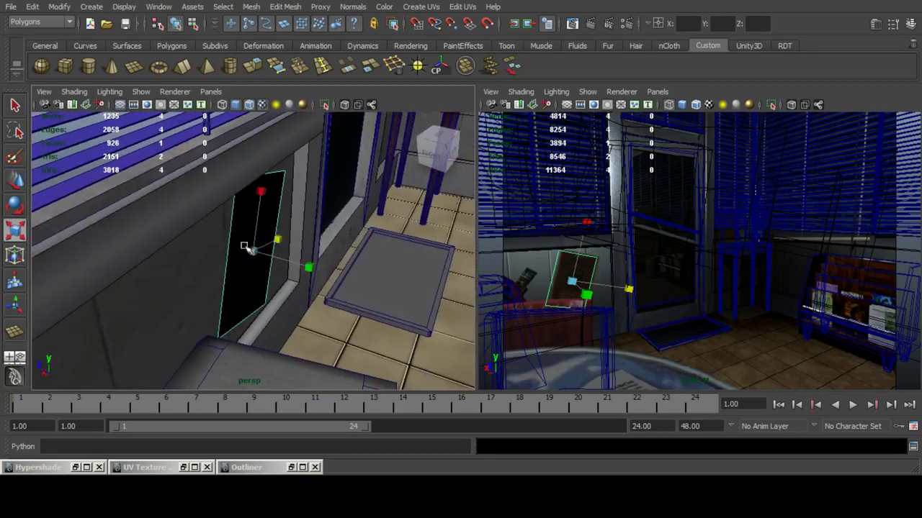
click(12, 184)
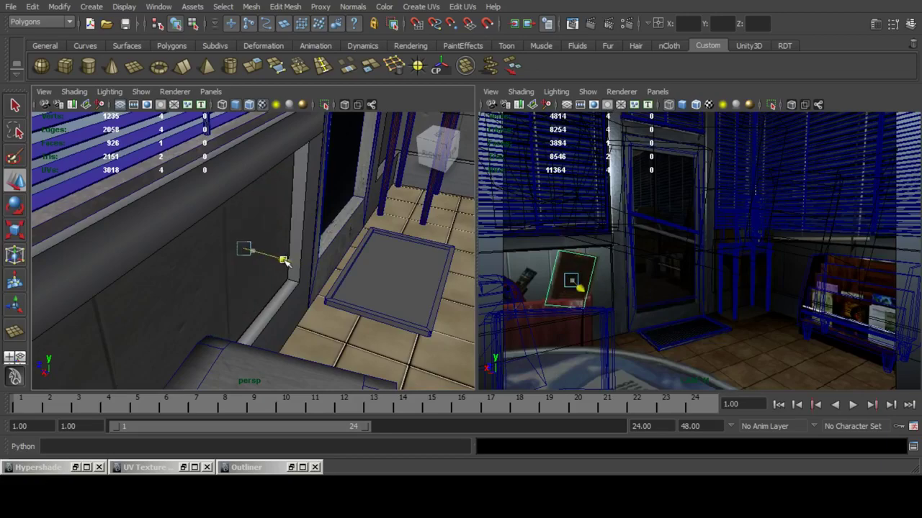
key(f)
drag(297, 256, 303, 258)
scroll(304, 257, down, 6)
alt+drag(305, 258, 335, 273)
alt+middle_drag(334, 273, 284, 263)
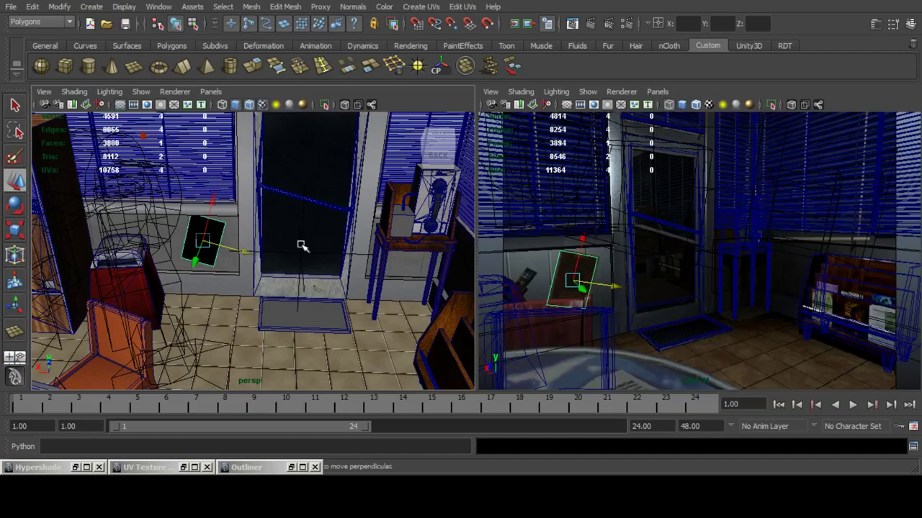
Enlarge the perspective view to the full workspace and save the scene.
key(space)
scroll(425, 236, down, 5)
key(q)
key(ctrl+s)
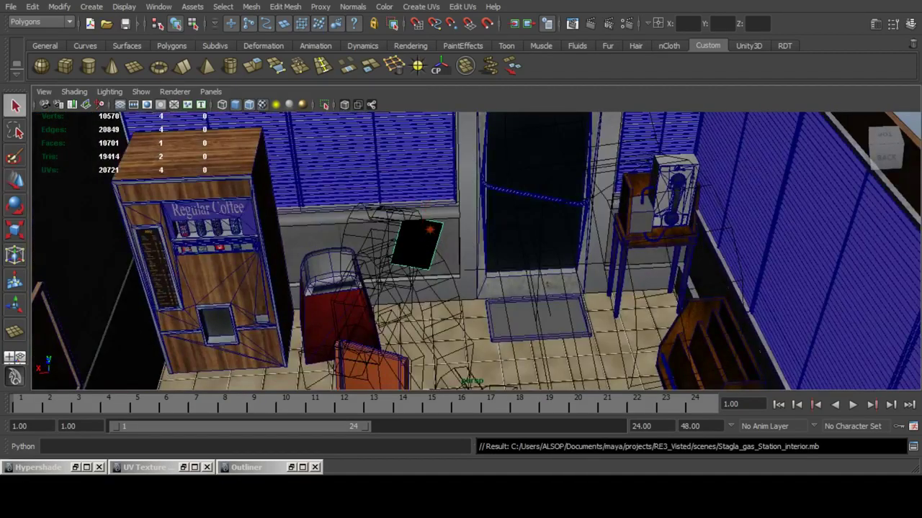
Select the tilted plane's face in the UV Texture Editor to identify its square on the texture sheet.
key(alt+Tab)
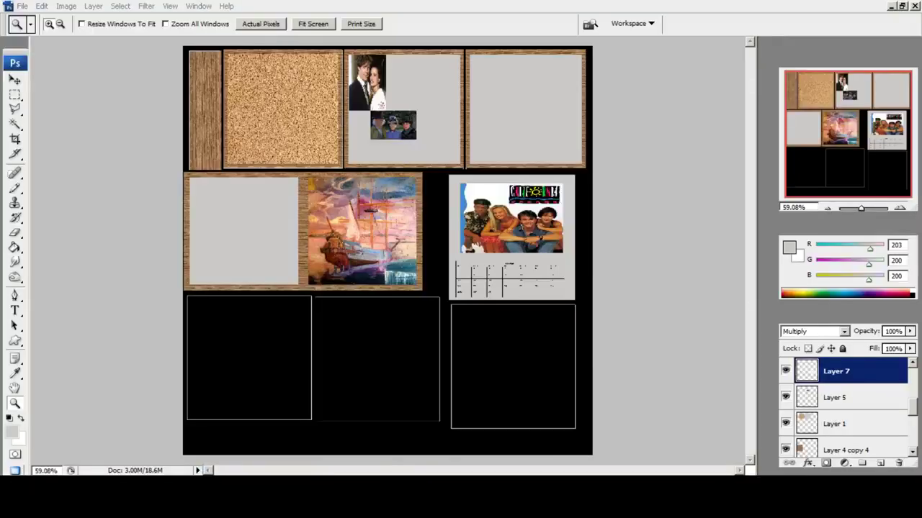
key(alt+Tab)
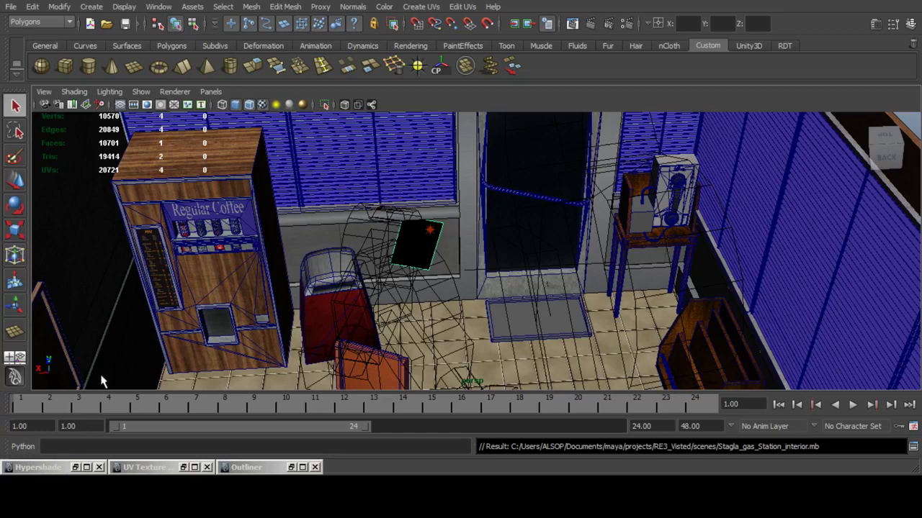
click(144, 467)
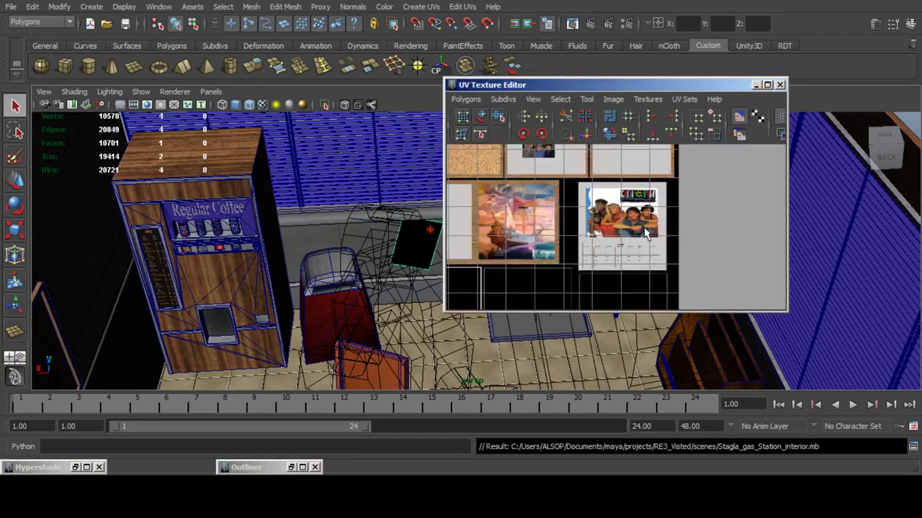
scroll(644, 232, down, 6)
scroll(620, 231, up, 8)
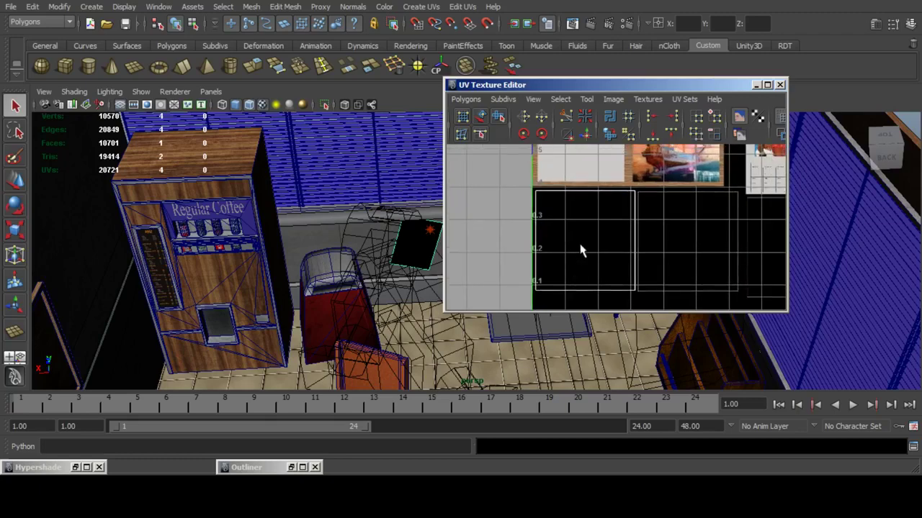
right_drag(579, 246, 579, 260)
drag(525, 225, 693, 311)
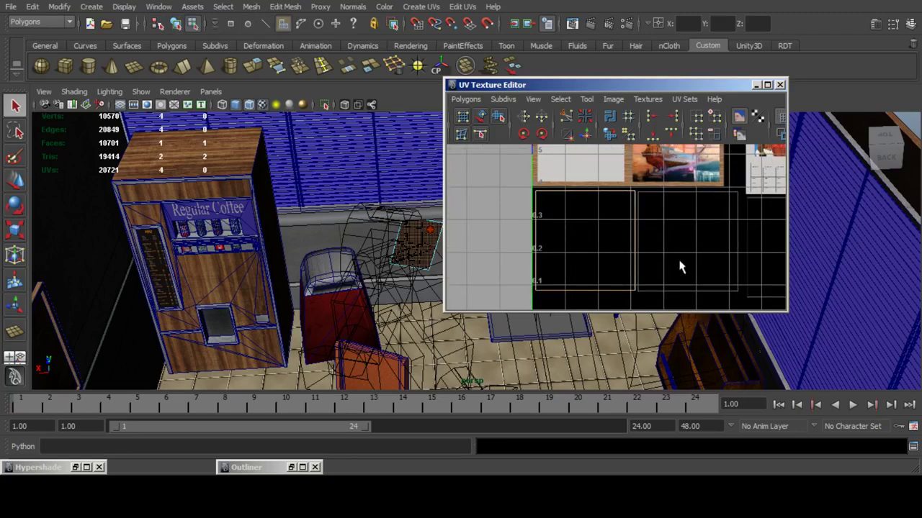
Switch to the texture sheet in Photoshop and enlarge the empty black poster squares.
key(alt+Tab)
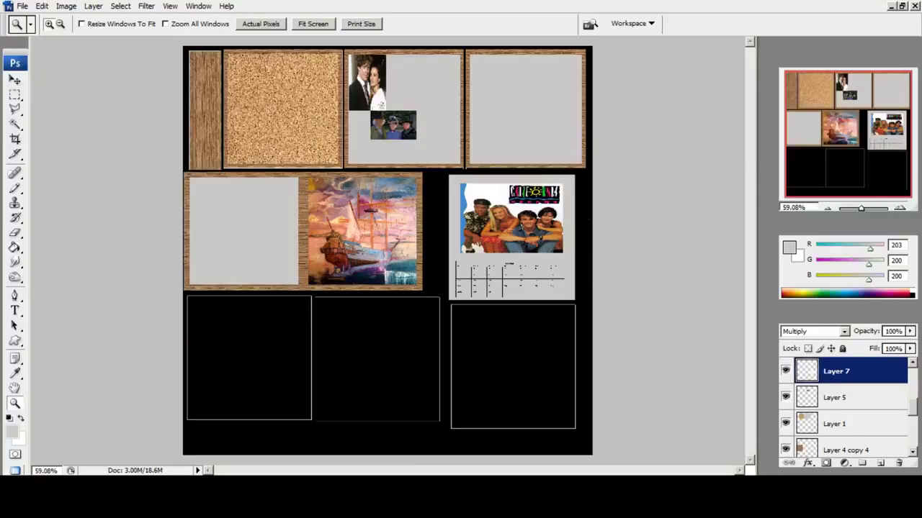
drag(170, 132, 519, 462)
drag(144, 106, 540, 467)
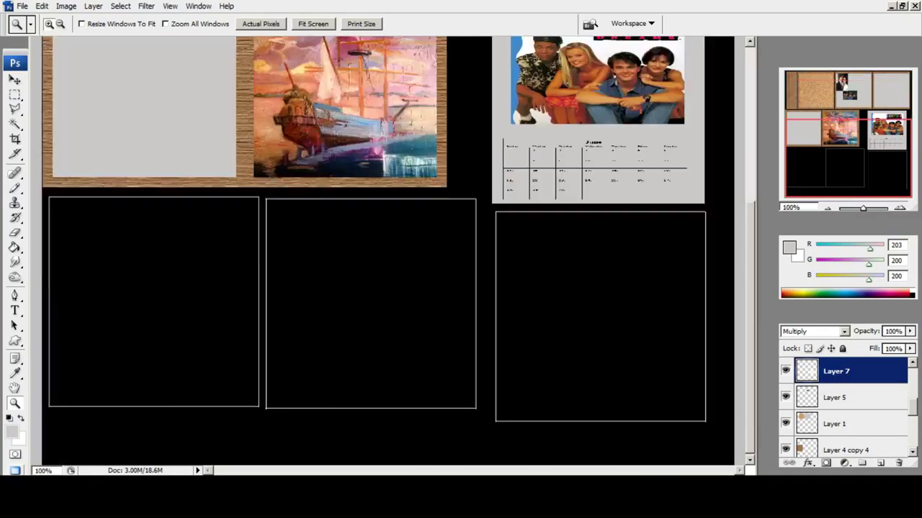
Browse the reference pictures to the front-door image, inspect its tilted poster up close and open the image in Photoshop.
key(alt+Tab)
key(Right)
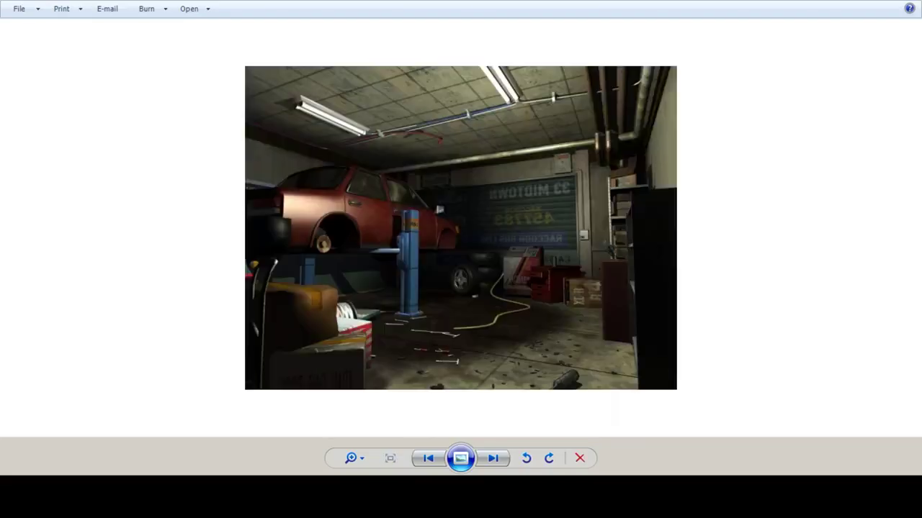
key(Right)
key(Right)
key(Right)
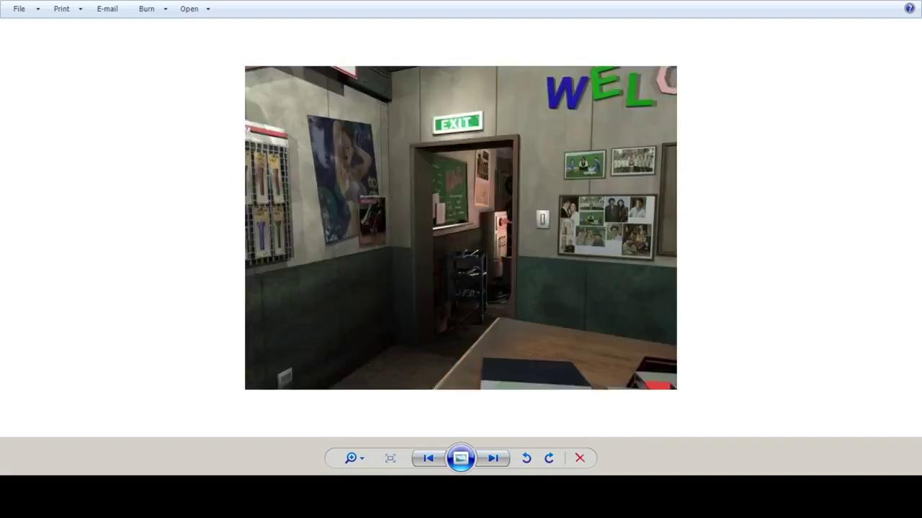
key(Right)
scroll(399, 296, up, 6)
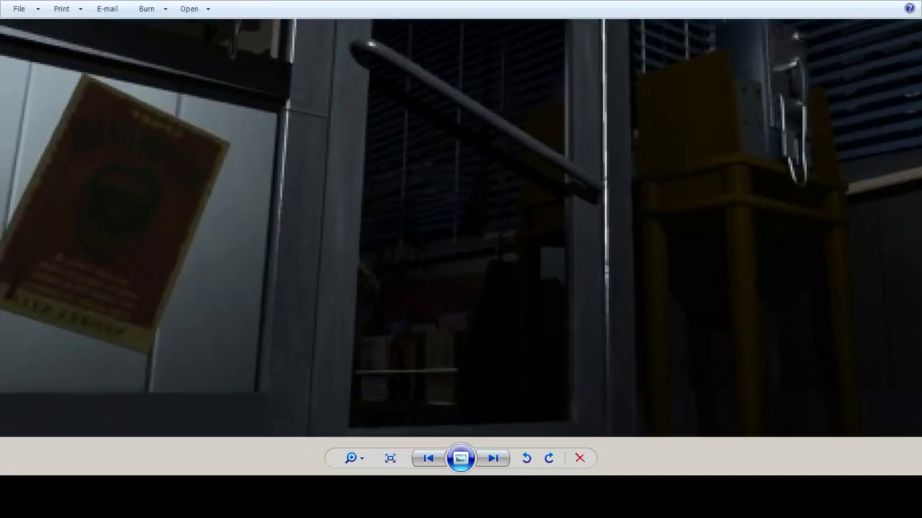
drag(418, 288, 464, 307)
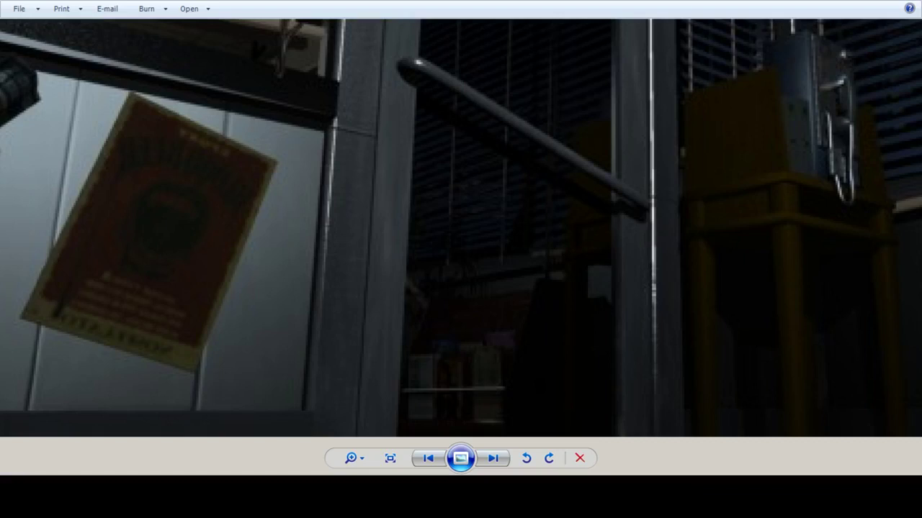
right_click(343, 214)
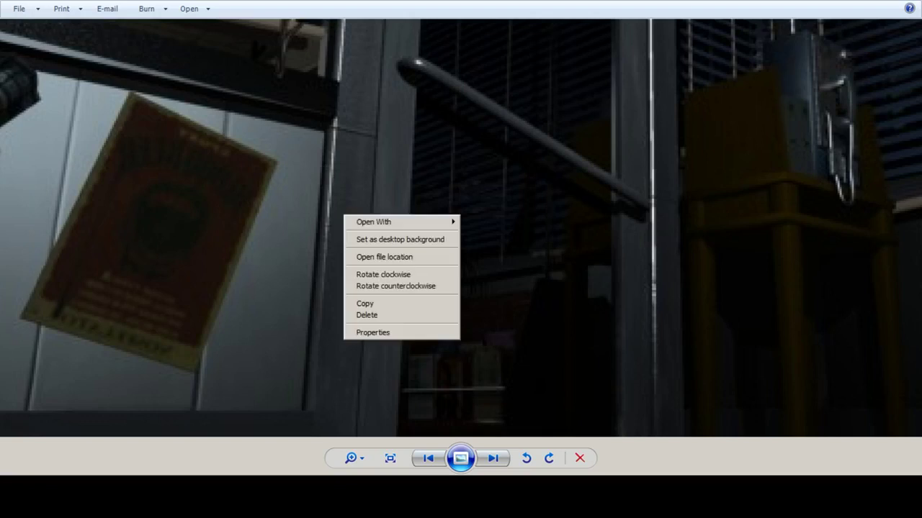
mouse_move(368, 220)
click(499, 244)
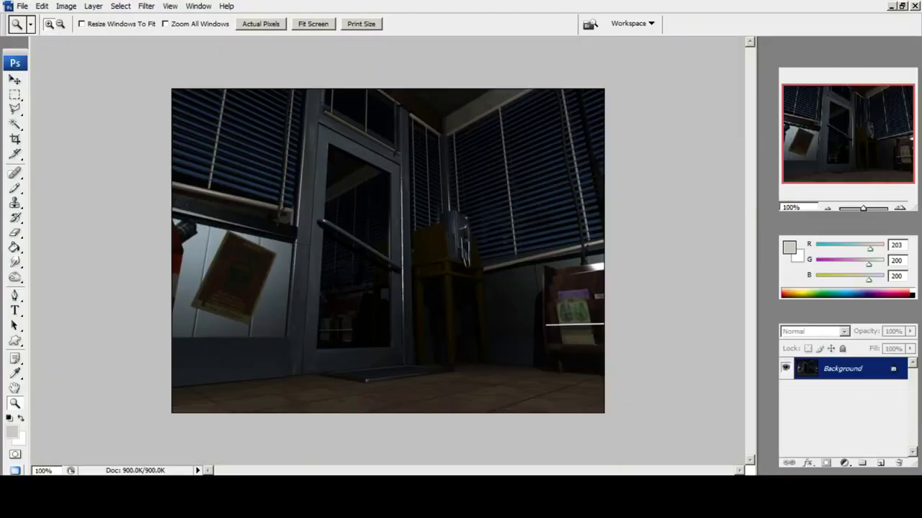
Resize the front-door reference image to 1280 by 960 pixels using Bicubic Smoother resampling.
click(66, 6)
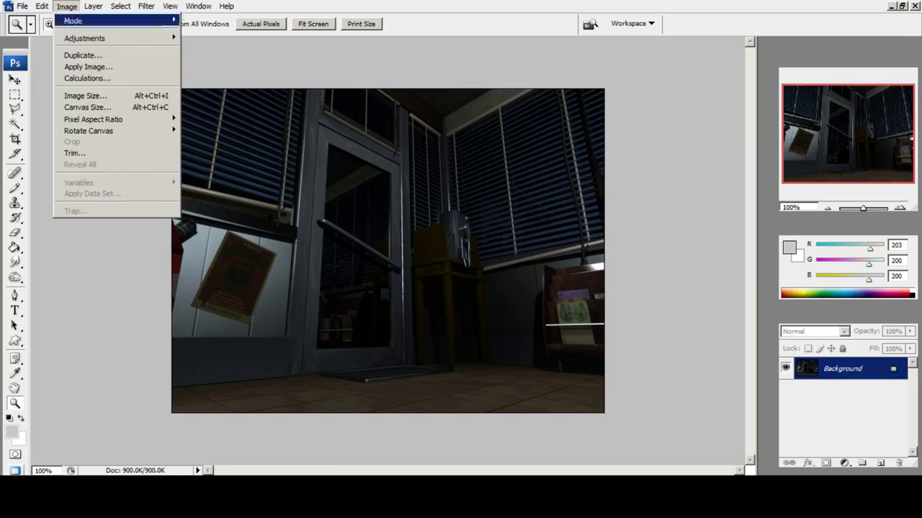
key(i)
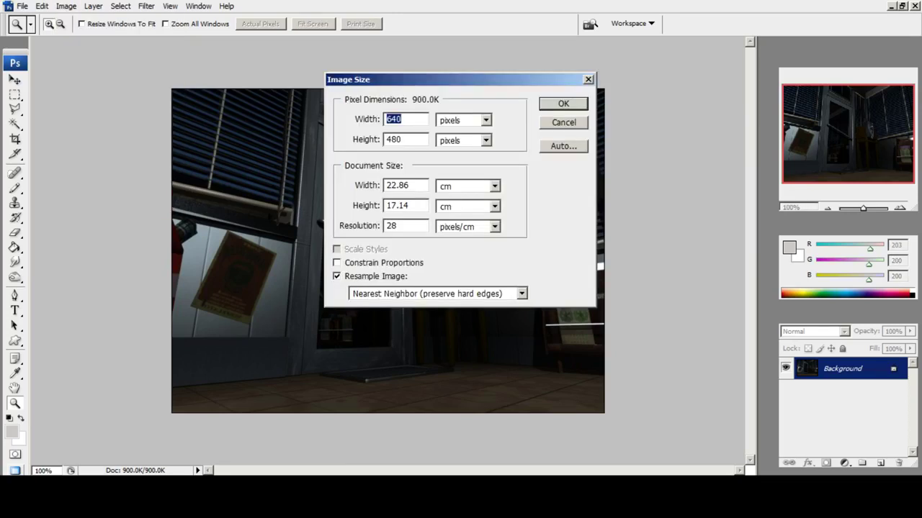
click(522, 294)
click(432, 340)
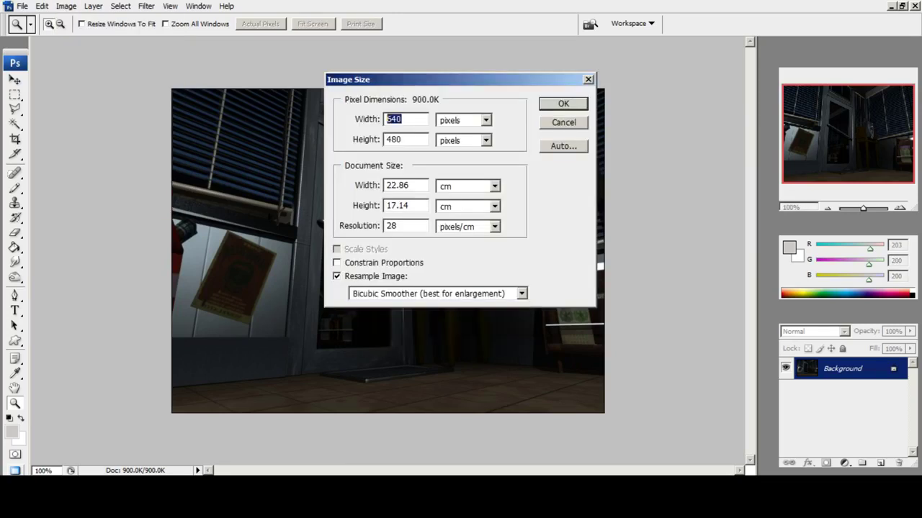
text(12)
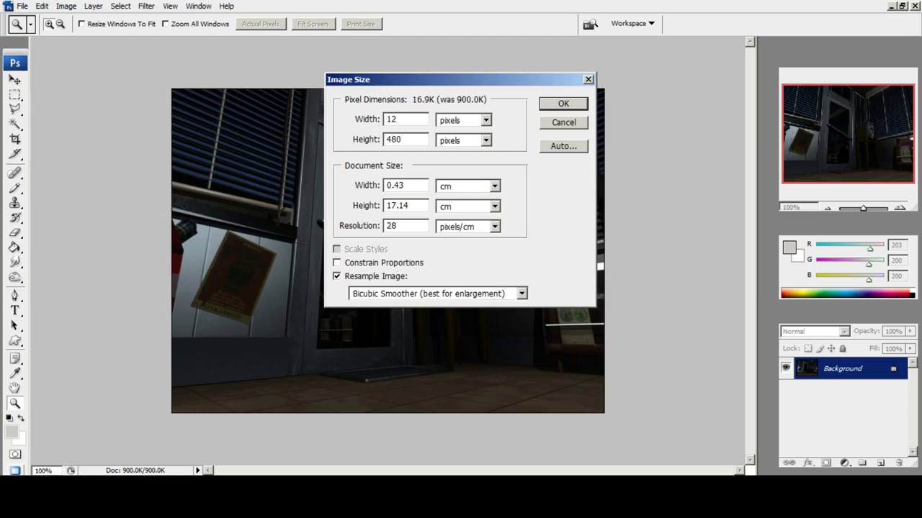
text(80)
key(Tab)
text(960)
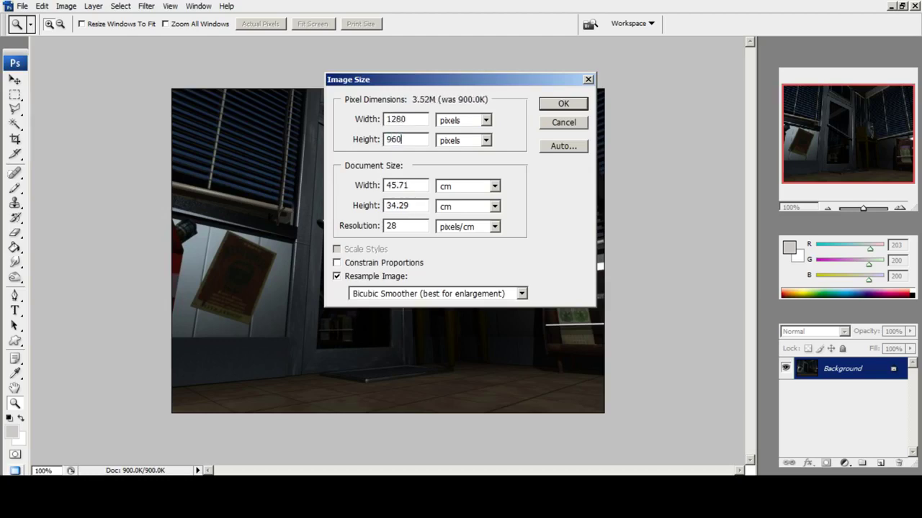
key(Return)
Apply the Sharpen filter to the enlarged reference image and bring the tilted poster into view.
click(147, 6)
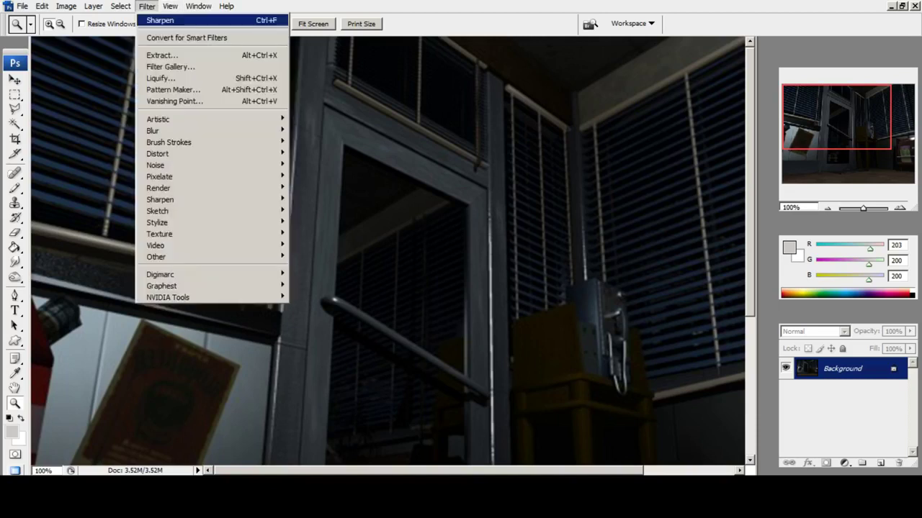
click(160, 20)
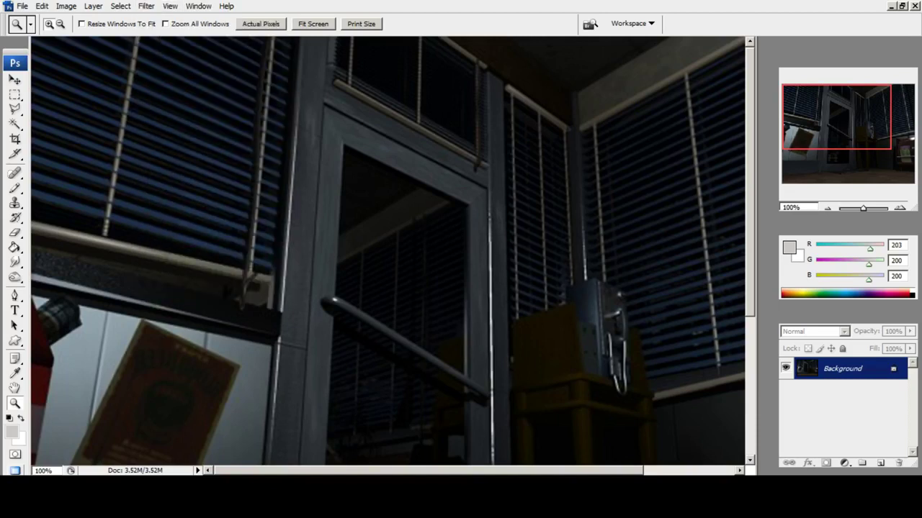
scroll(389, 252, down, 5)
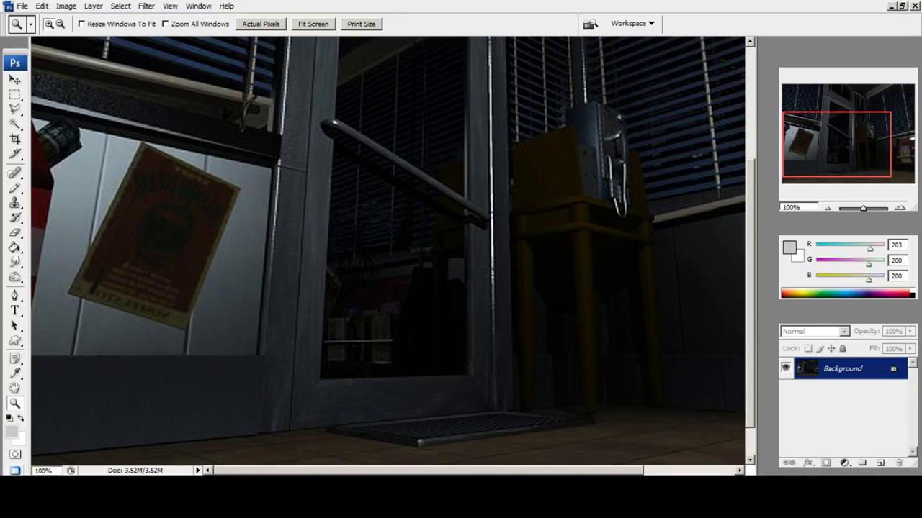
Flip the front-door reference image's canvas horizontally and bring the mirrored tilted poster into view.
key(alt+i)
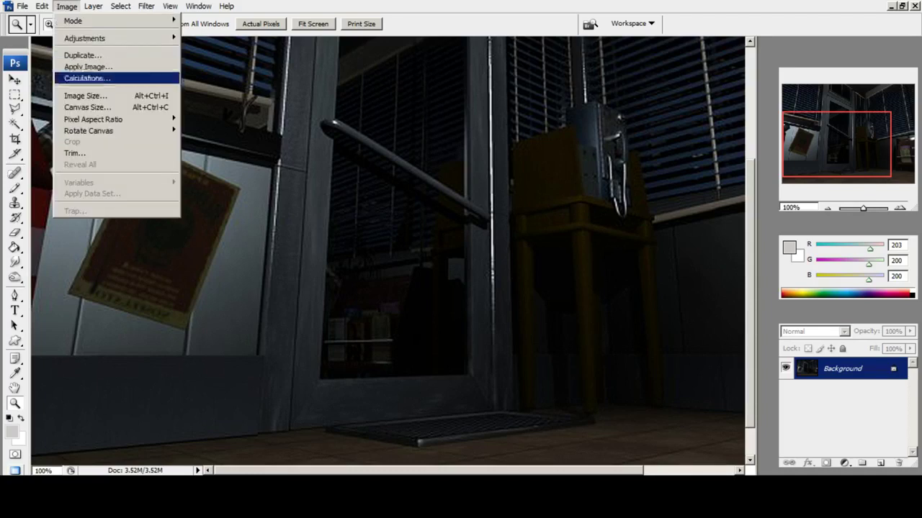
mouse_move(85, 38)
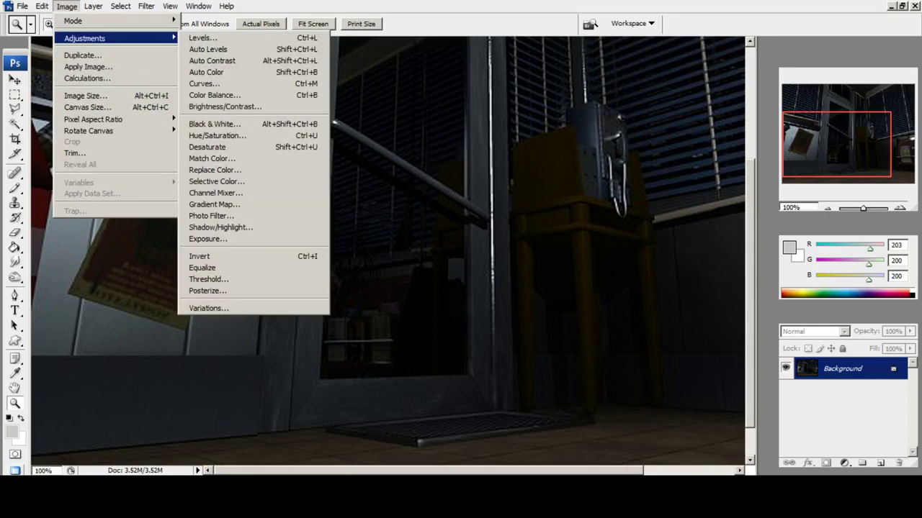
key(Left)
key(Up)
key(Right)
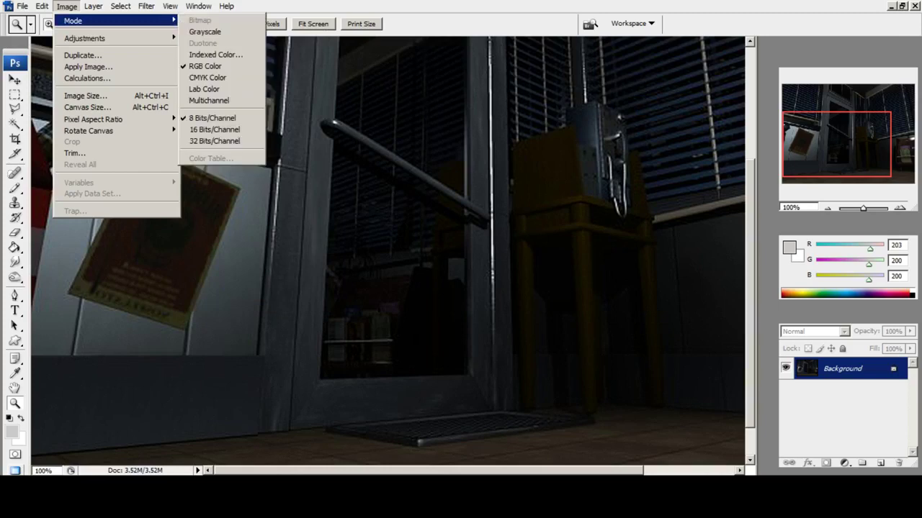
key(Down)
key(Down)
key(Down)
key(Down)
key(Down)
key(Down)
key(Down)
key(Down)
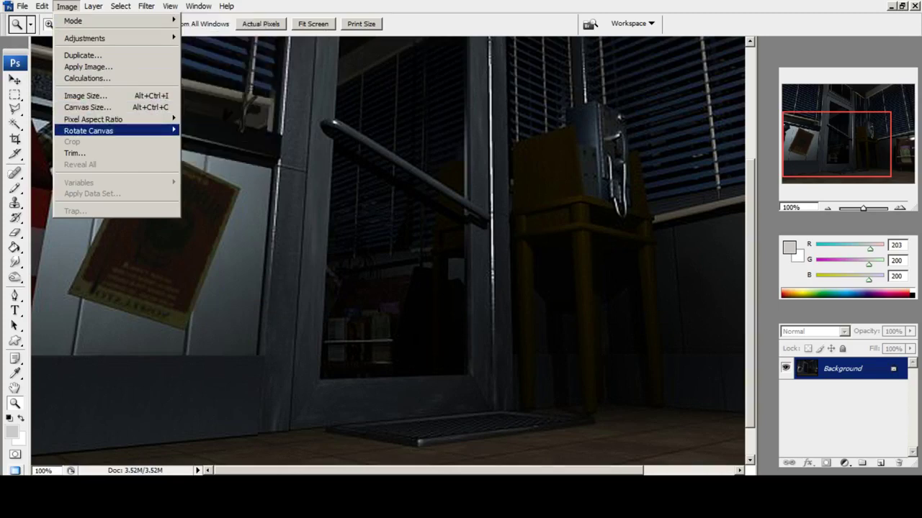
key(Right)
key(Down)
key(Down)
key(Down)
key(Down)
key(Return)
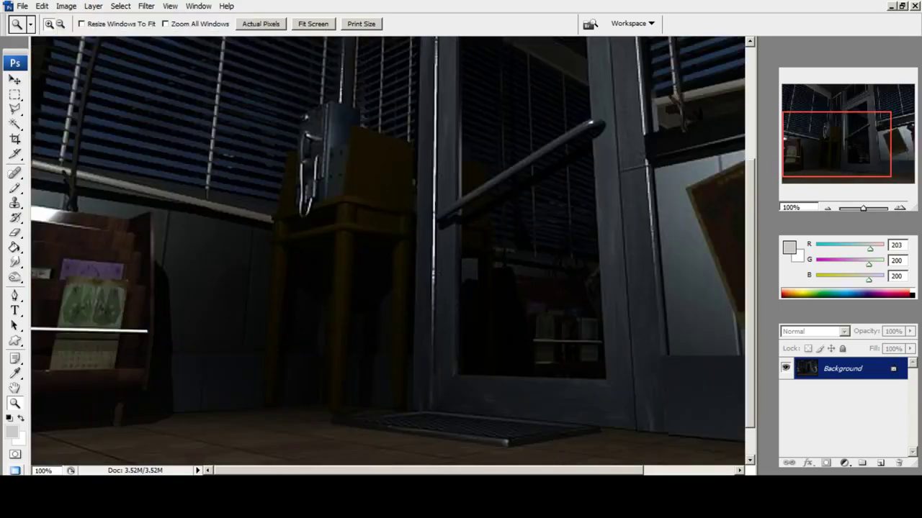
drag(461, 252, 311, 259)
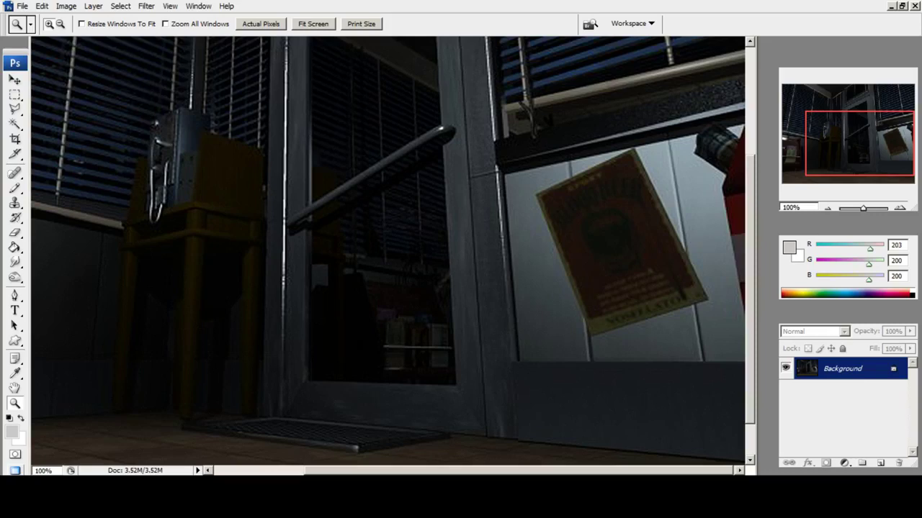
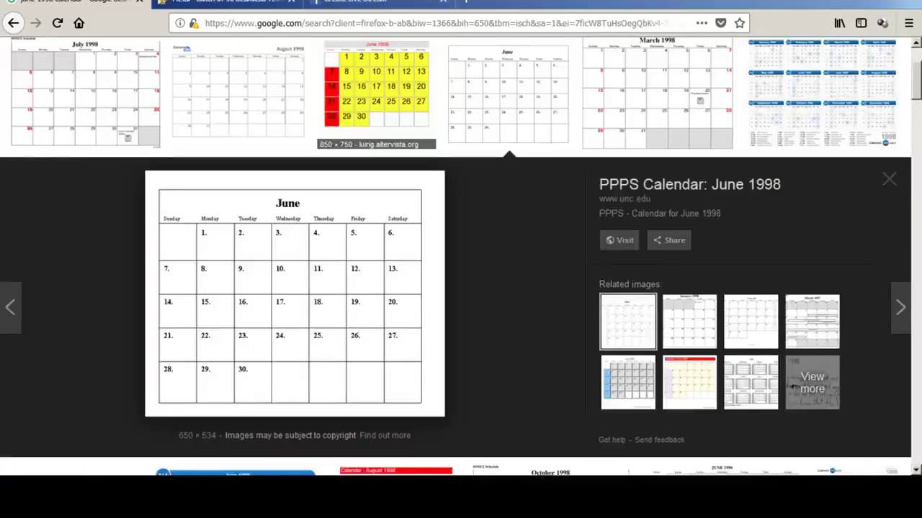
Replace the June 1998 calendar query with an image search for "night of the living dead".
scroll(461, 288, up, 3)
drag(206, 65, 141, 66)
key(BackSpace)
key(BackSpace)
key(BackSpace)
key(BackSpace)
key(BackSpace)
key(BackSpace)
key(BackSpace)
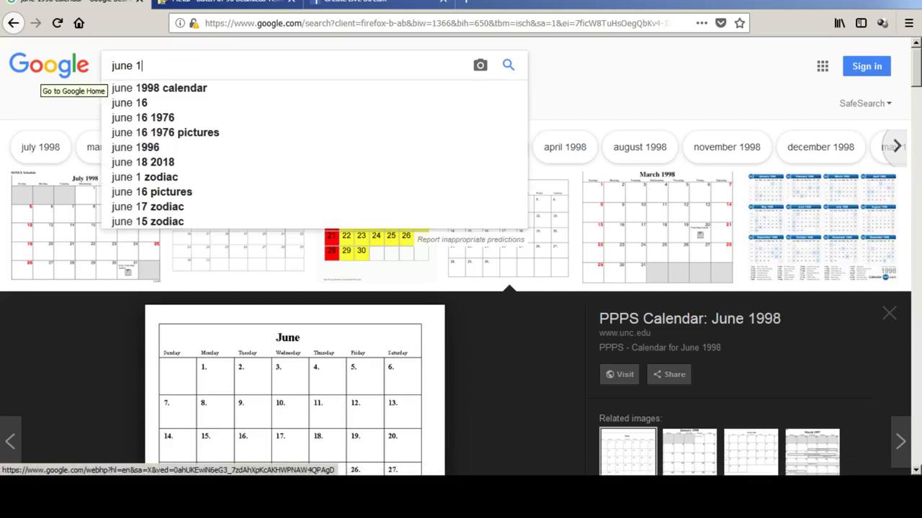
text(night of the kli)
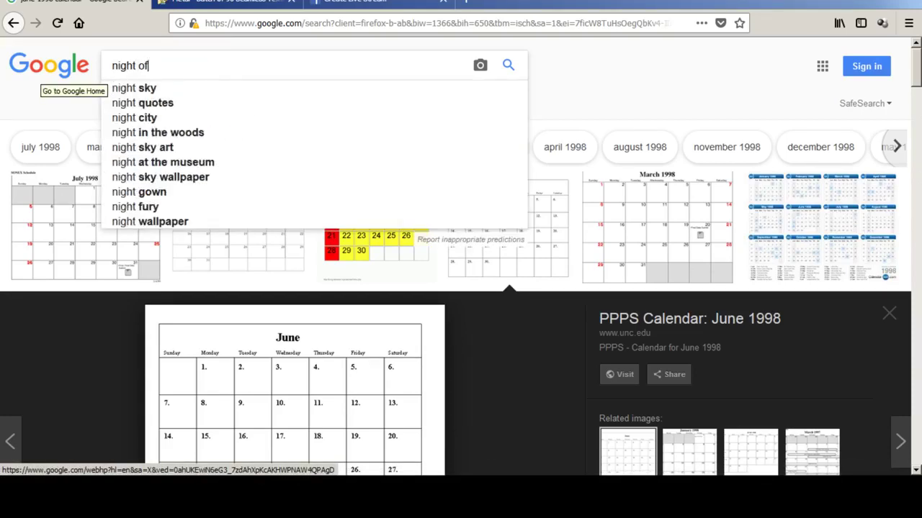
key(BackSpace)
key(BackSpace)
key(BackSpace)
text(living dea)
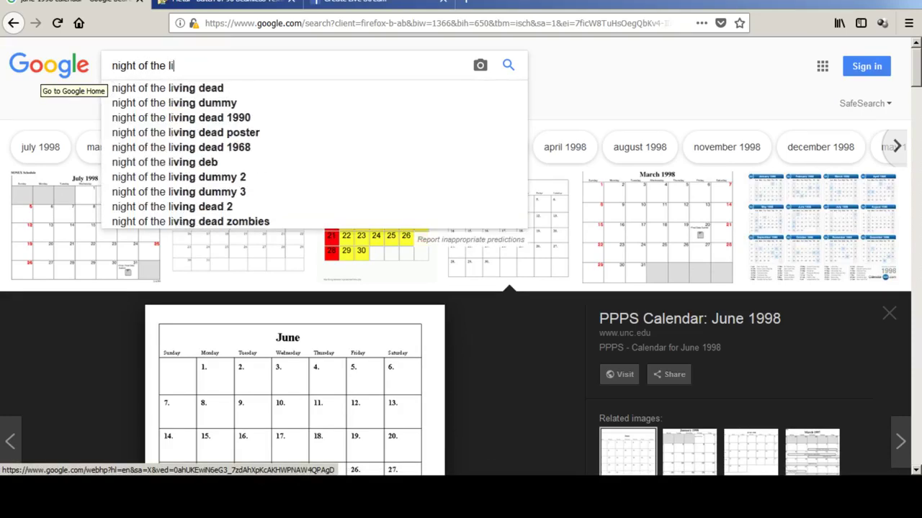
text(d)
key(Return)
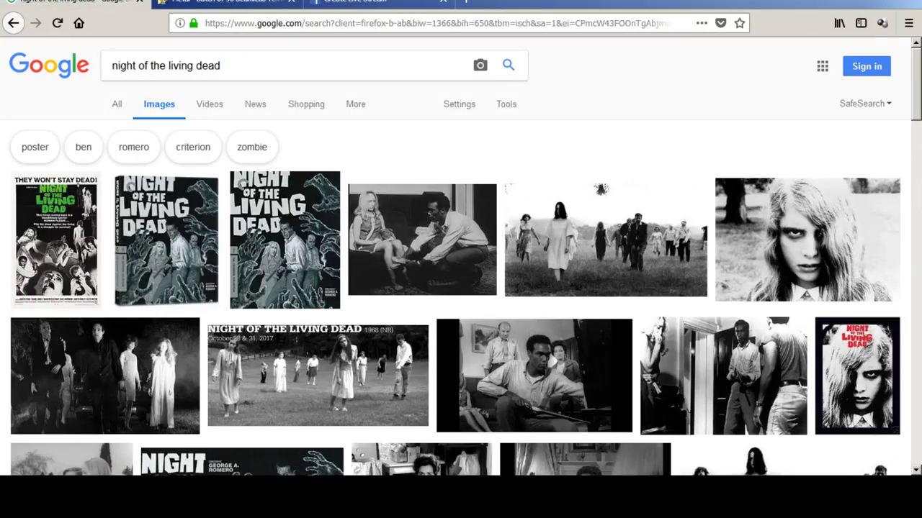
Look through the film's image results and refine the search to "night of the living dead 1990 poster".
scroll(460, 288, down, 5)
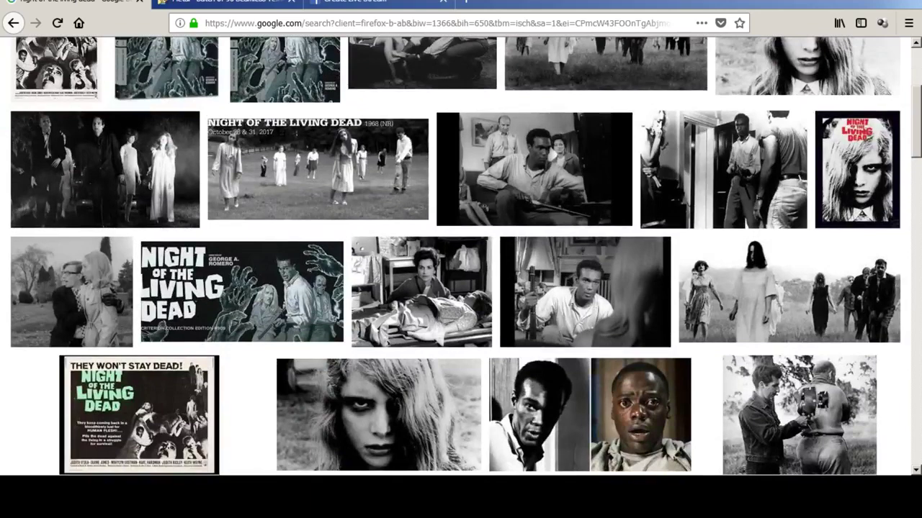
scroll(461, 288, down, 1)
scroll(461, 259, down, 3)
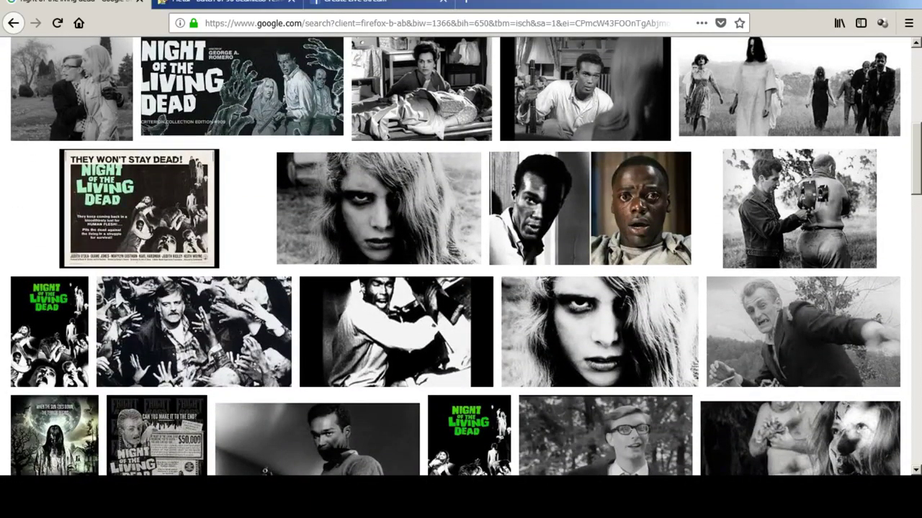
scroll(461, 259, down, 3)
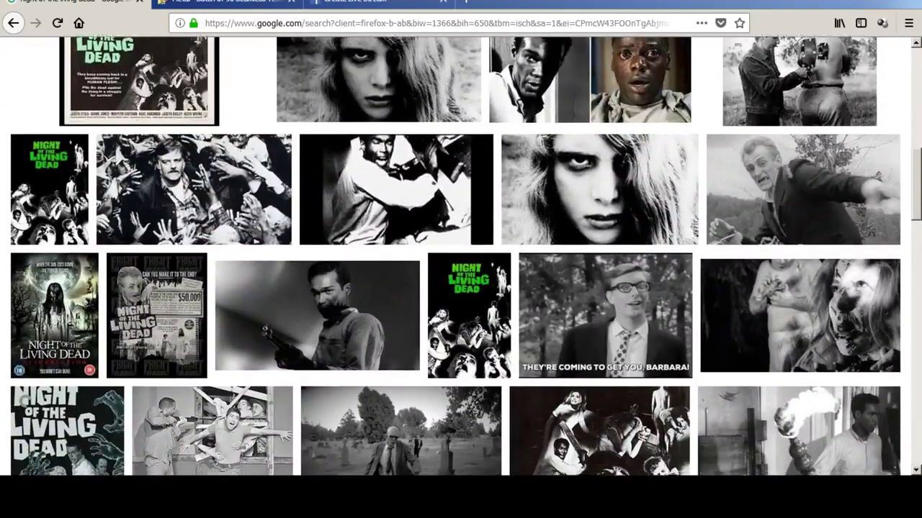
scroll(461, 259, down, 2)
scroll(461, 260, up, 10)
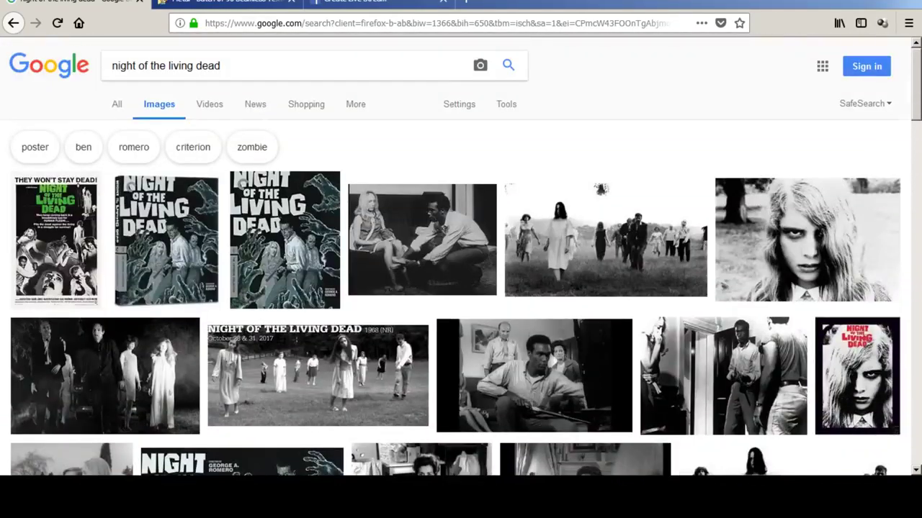
click(266, 70)
text(19)
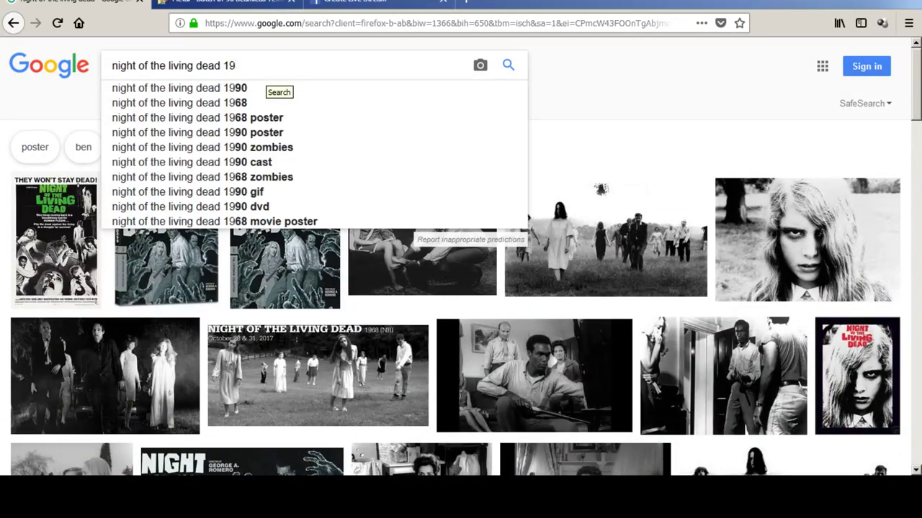
text(90)
key(Down)
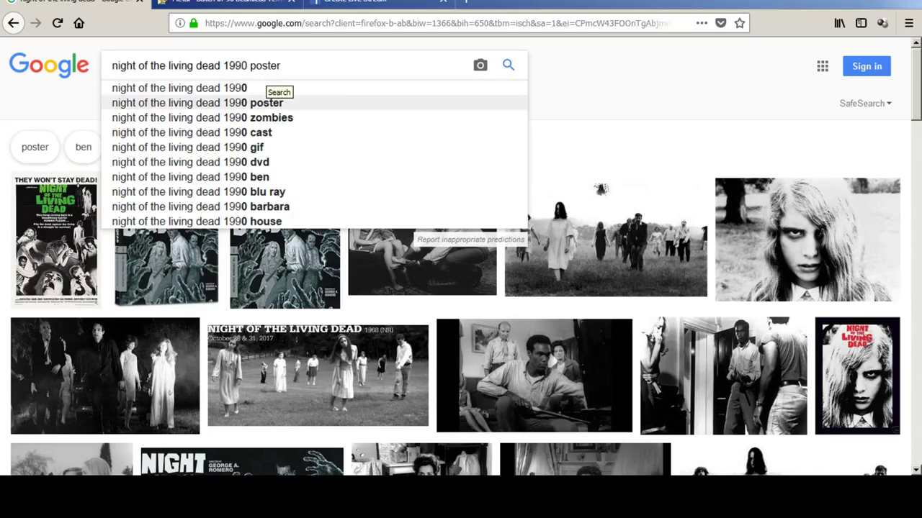
key(Return)
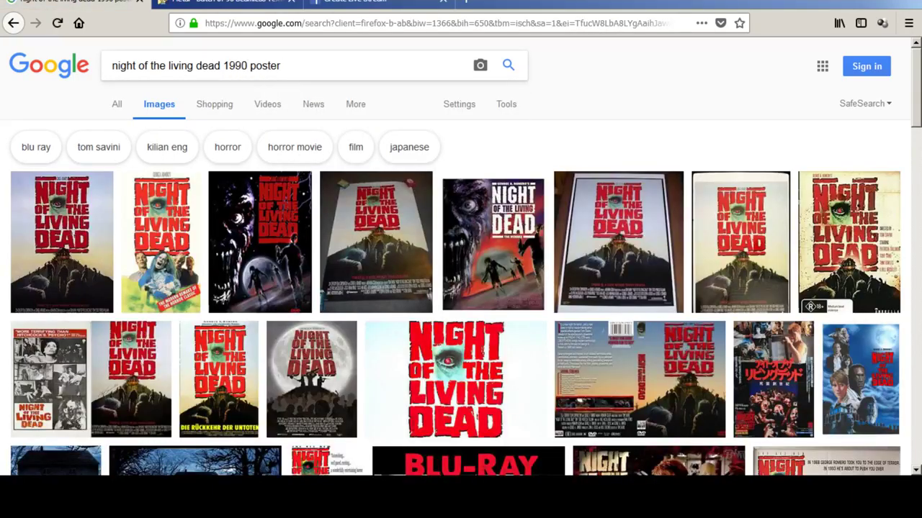
Examine the 1990 poster search results for artwork suited to the empty poster squares.
scroll(461, 288, down, 1)
scroll(461, 288, down, 3)
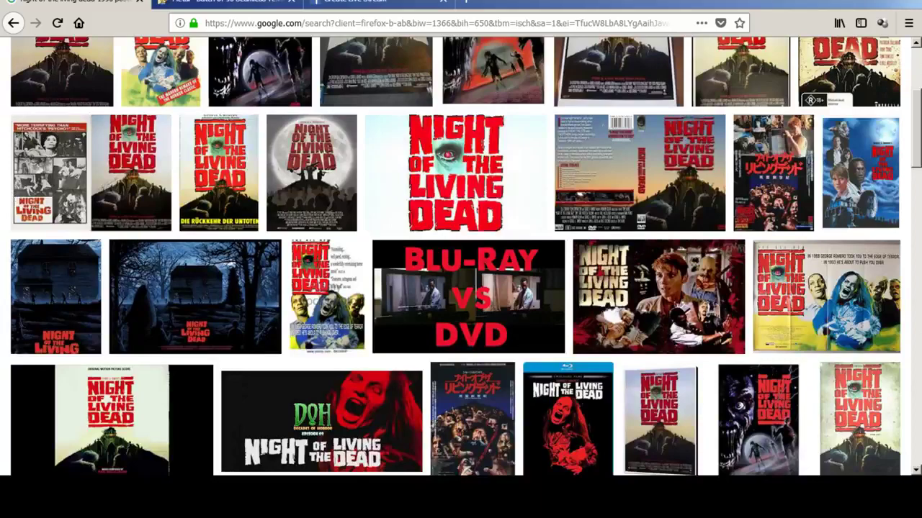
scroll(461, 256, down, 5)
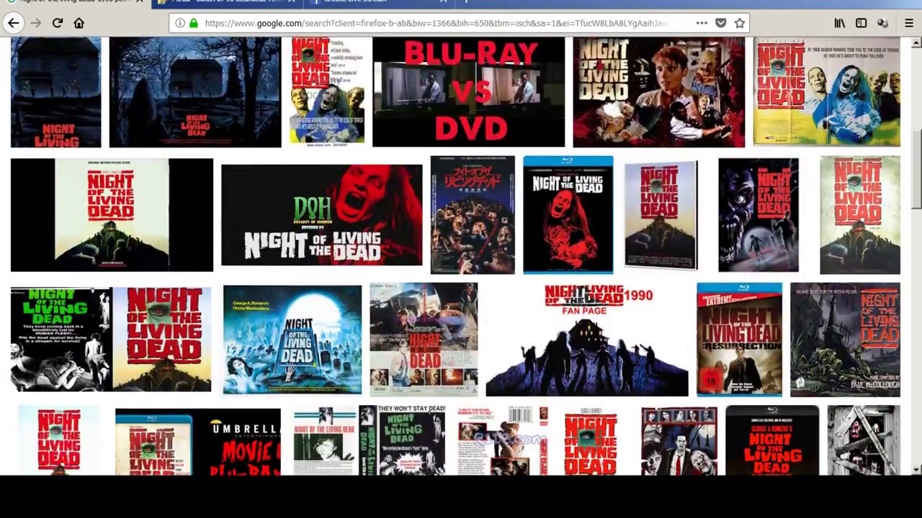
scroll(460, 256, down, 4)
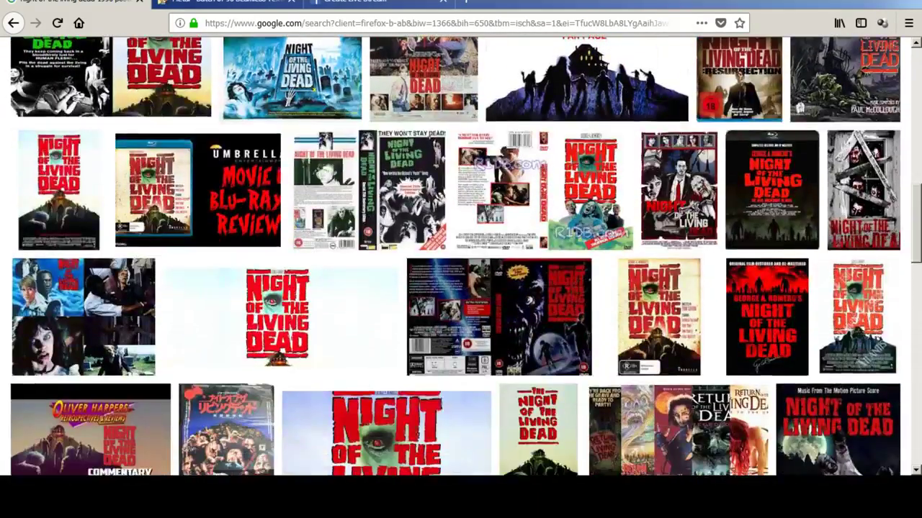
scroll(461, 256, down, 2)
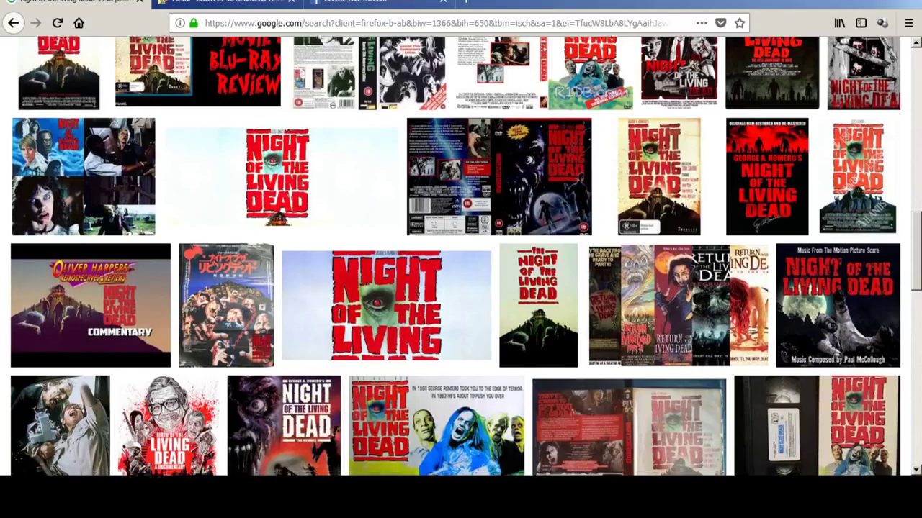
scroll(461, 257, down, 3)
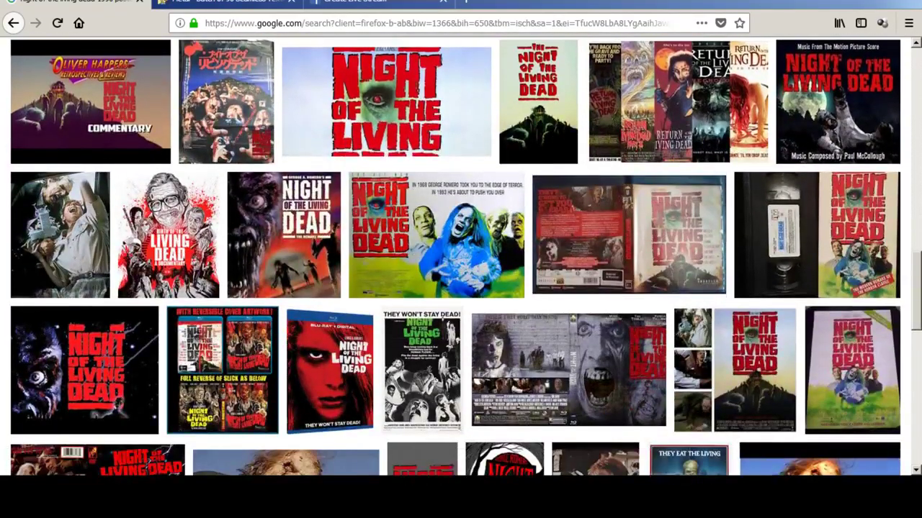
scroll(461, 256, down, 2)
scroll(461, 256, down, 2)
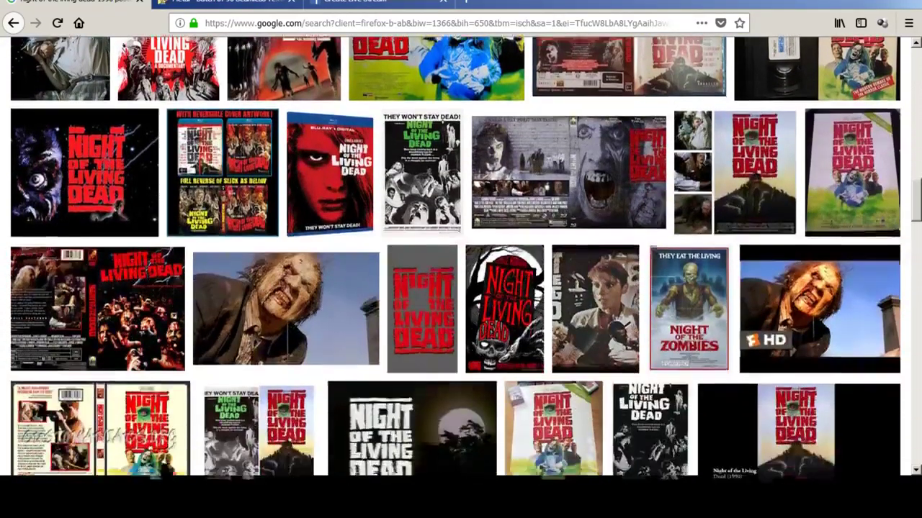
scroll(461, 256, down, 3)
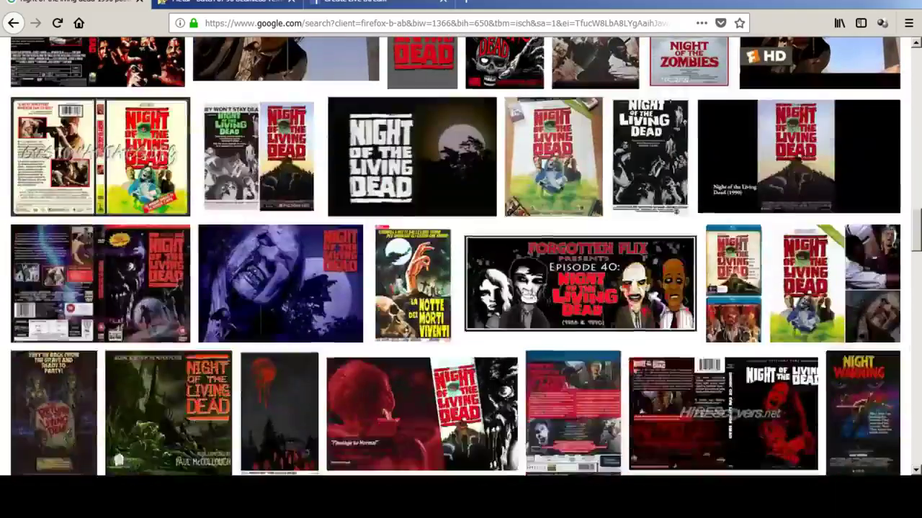
scroll(460, 256, up, 1)
scroll(461, 256, down, 4)
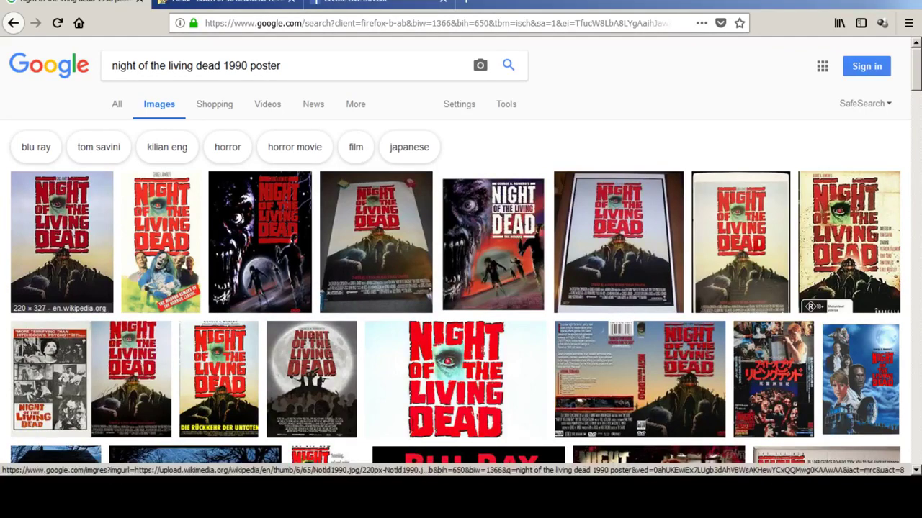
Open the preview of the 1990 remake poster with the zombie face and red background, and copy its image.
click(492, 245)
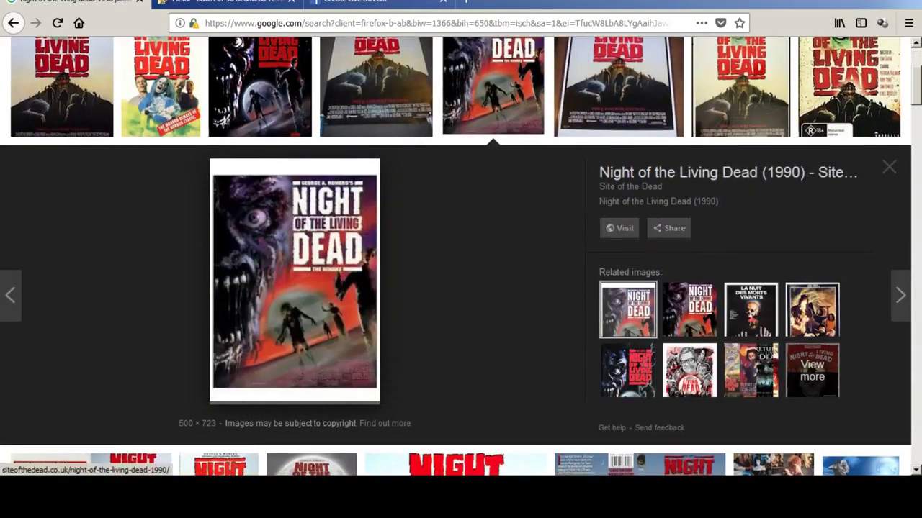
right_click(322, 225)
click(354, 337)
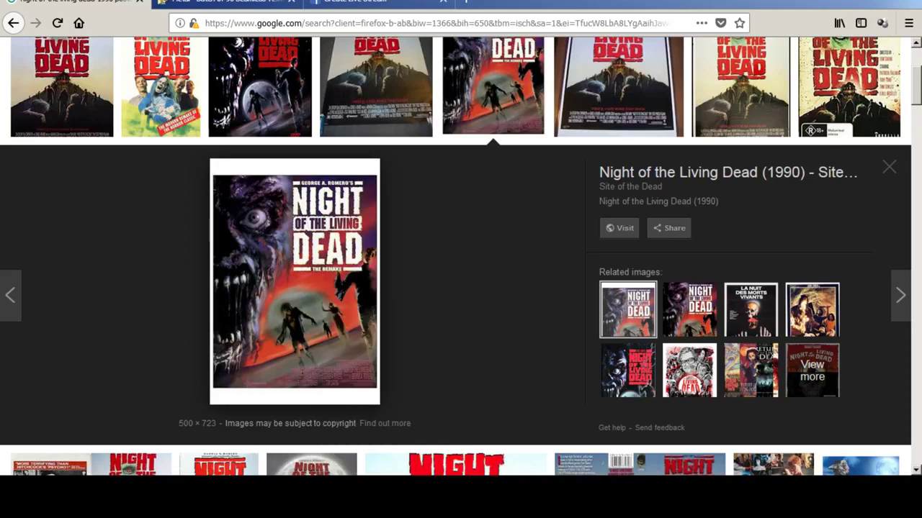
Switch to Photoshop, close the front-door reference image without saving, and paste the copied poster into the texture sheet.
key(alt+Tab)
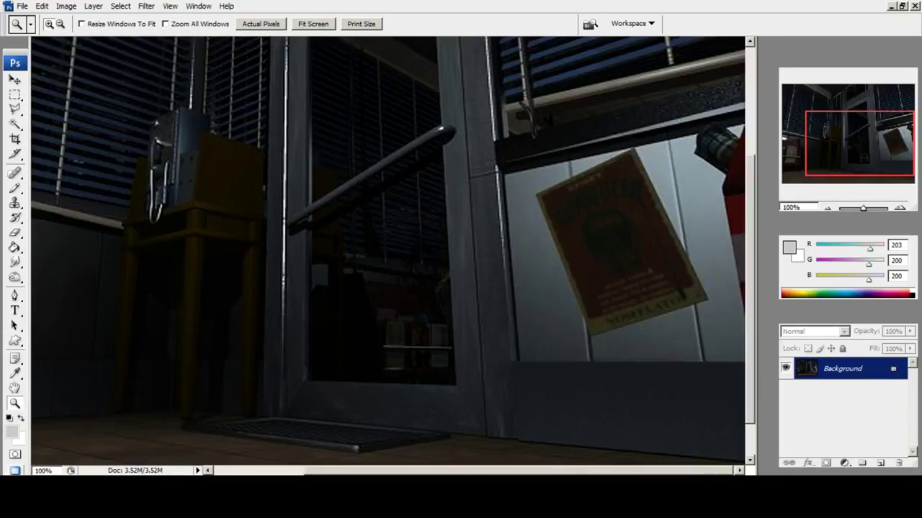
click(914, 6)
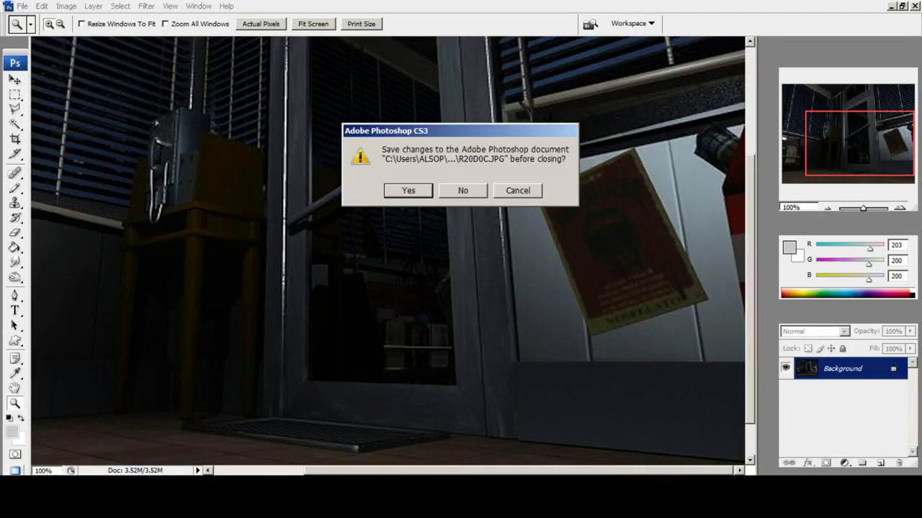
key(n)
scroll(389, 252, down, 3)
key(ctrl+v)
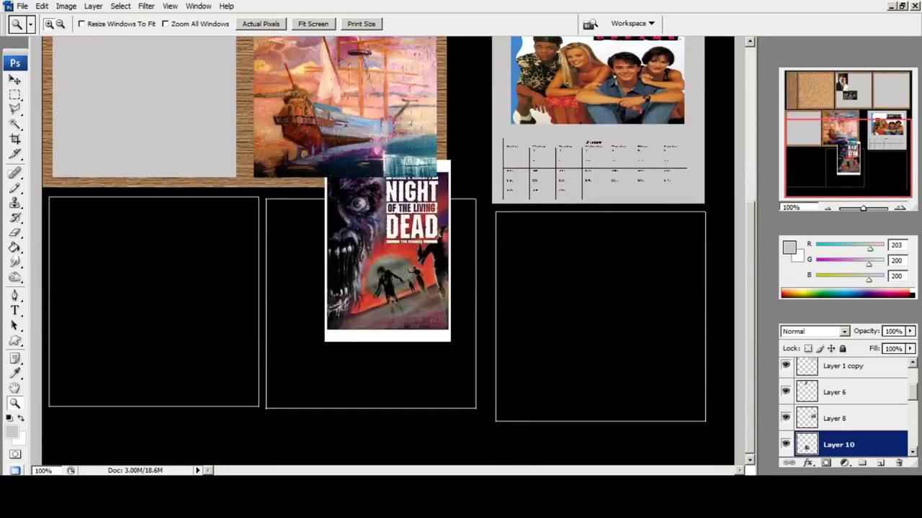
Move the pasted poster onto the first empty black square and stretch it to 167.4% width and 115.6% height to fill the outline.
key(v)
drag(387, 250, 110, 287)
key(m)
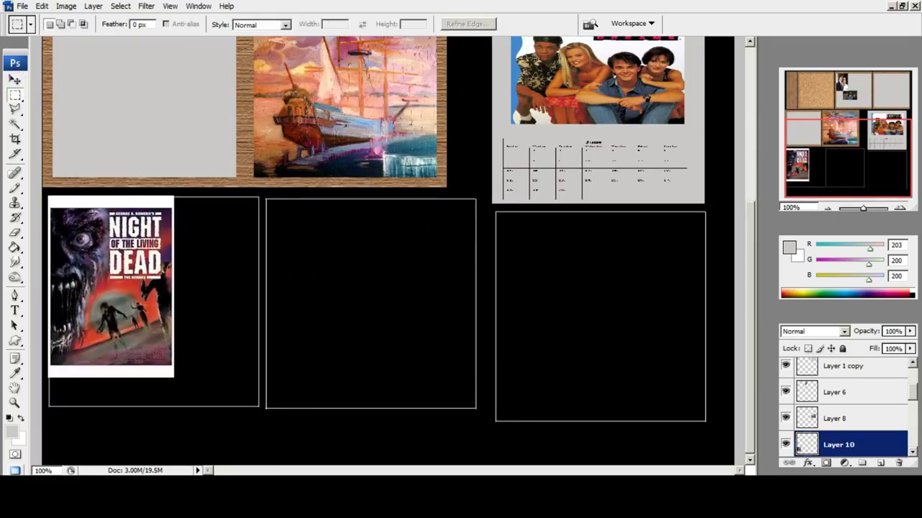
right_click(99, 227)
click(137, 328)
drag(173, 286, 253, 285)
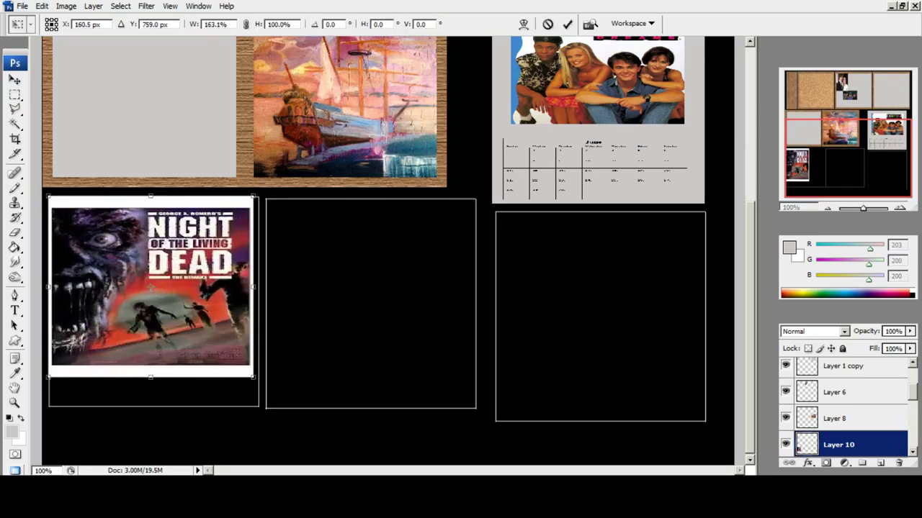
drag(253, 377, 258, 406)
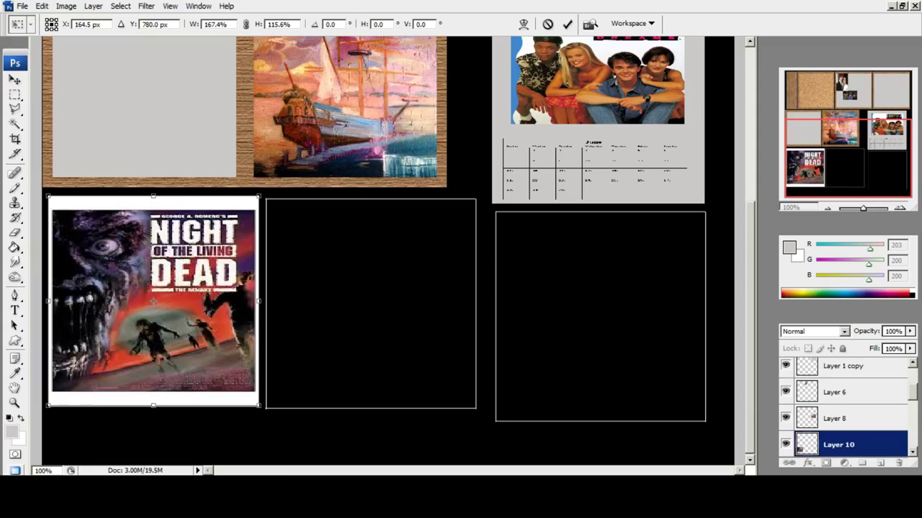
click(15, 80)
key(Return)
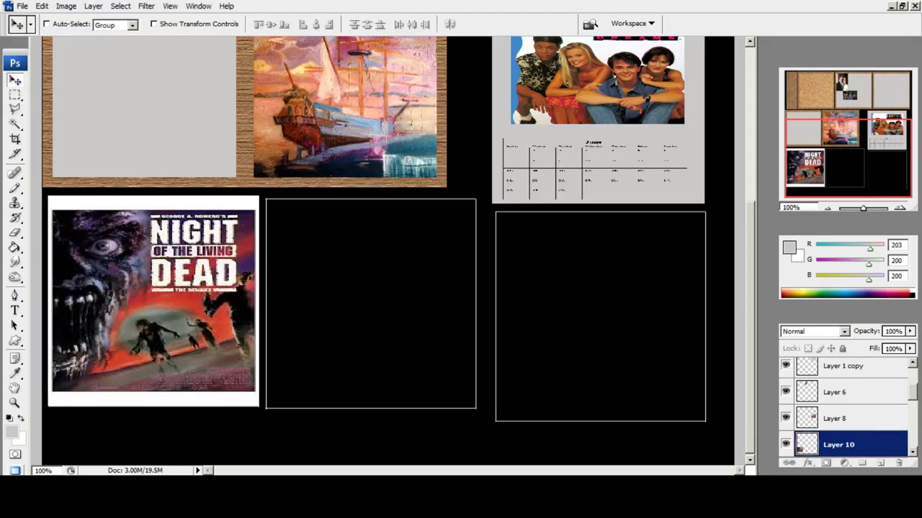
Save the texture sheet as a 24 bits/pixel Targa file in the RE3_Visted sourceimages folder, replacing the existing notice-board texture.
click(22, 6)
click(36, 155)
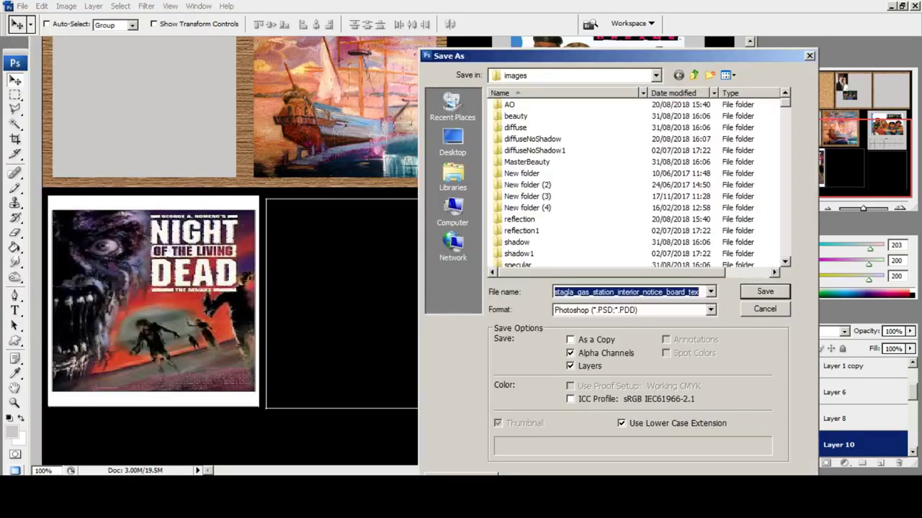
click(694, 75)
click(522, 208)
scroll(522, 208, down, 1)
click(526, 242)
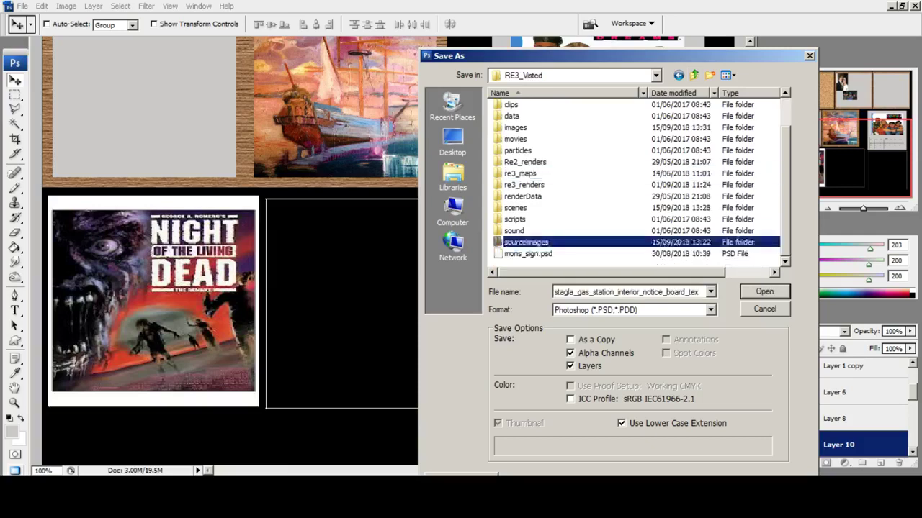
double_click(526, 242)
click(633, 311)
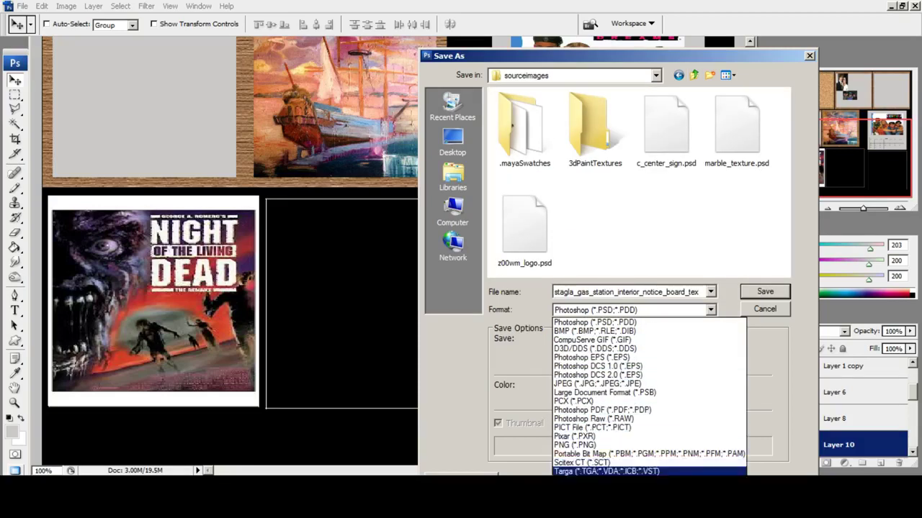
click(606, 472)
click(764, 291)
key(y)
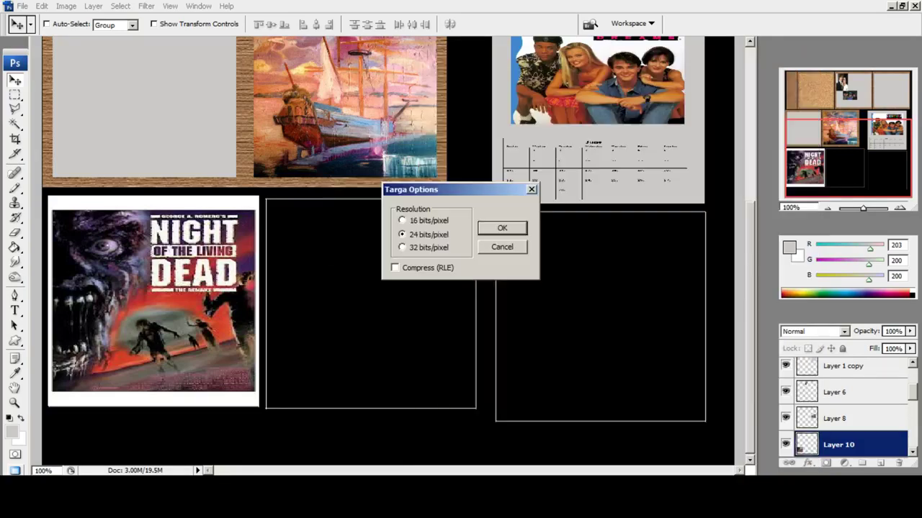
key(Return)
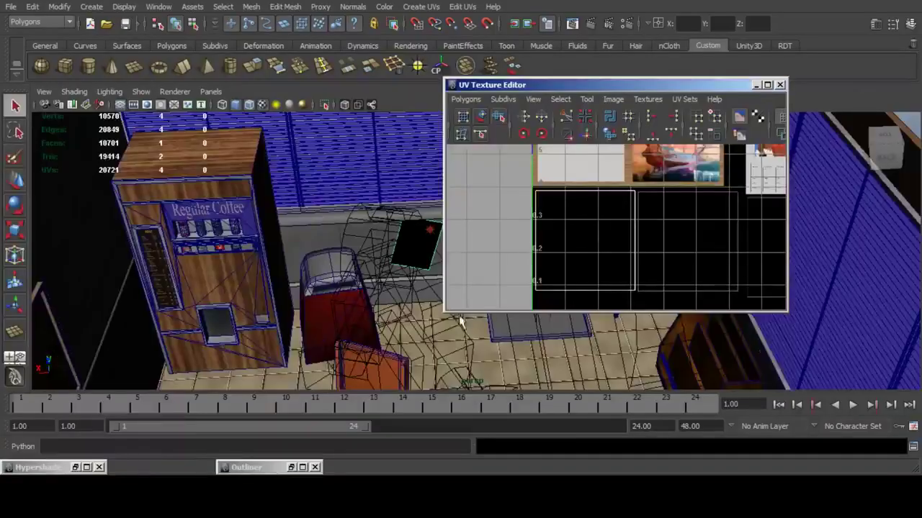
Switch to Maya and reload the notice-board Targa image in the file texture feeding the lambert383 material.
click(85, 468)
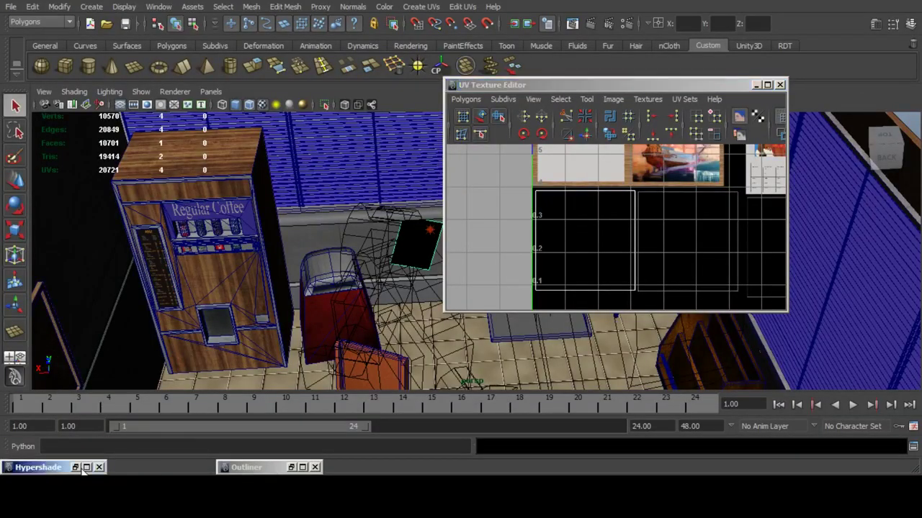
double_click(492, 2)
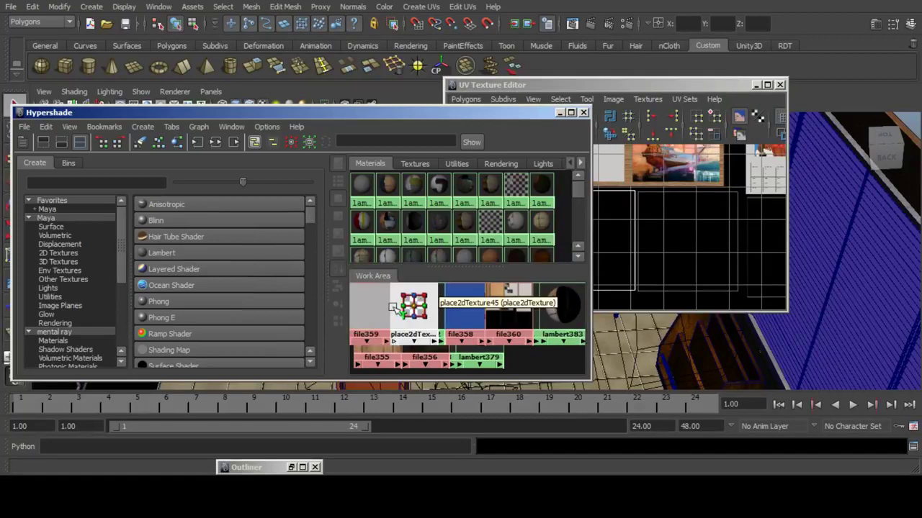
double_click(560, 308)
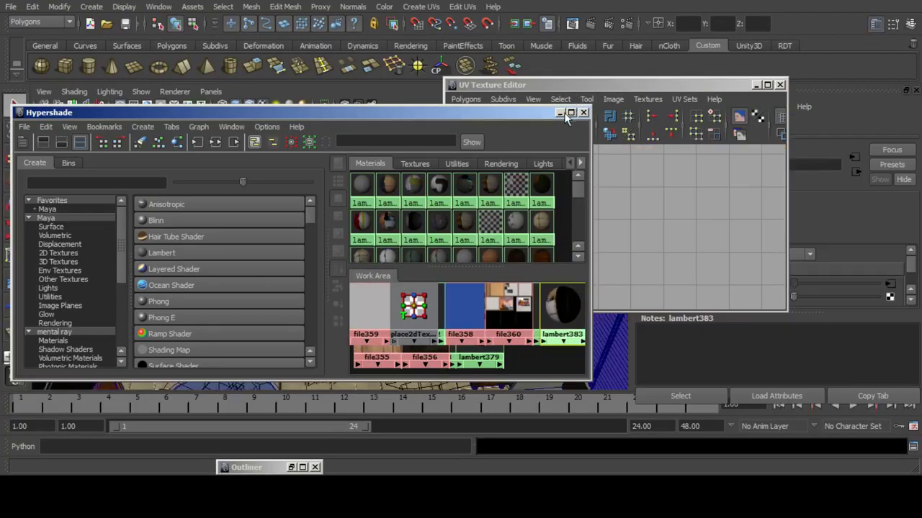
click(561, 113)
click(756, 85)
click(893, 283)
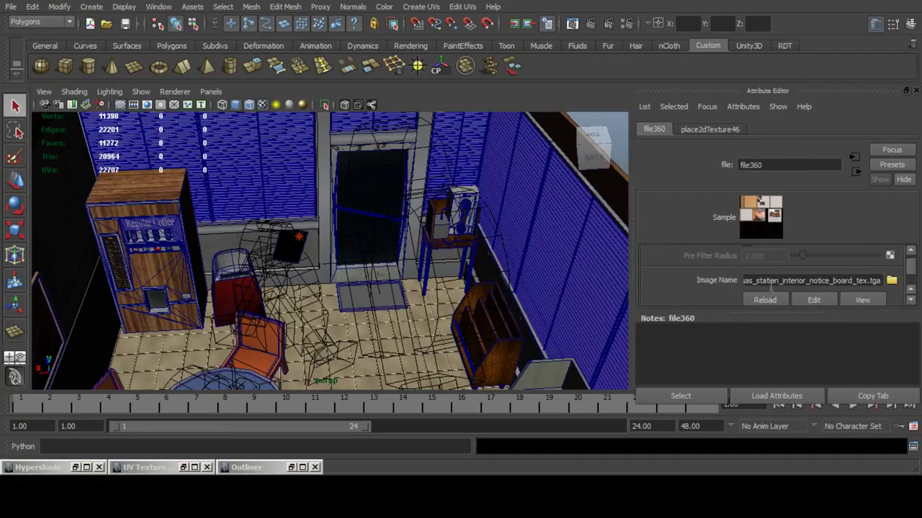
click(880, 24)
Flip the UVs of the poster plane beside the front door horizontally so its lettering is not mirrored, and return to object mode.
scroll(487, 211, up, 6)
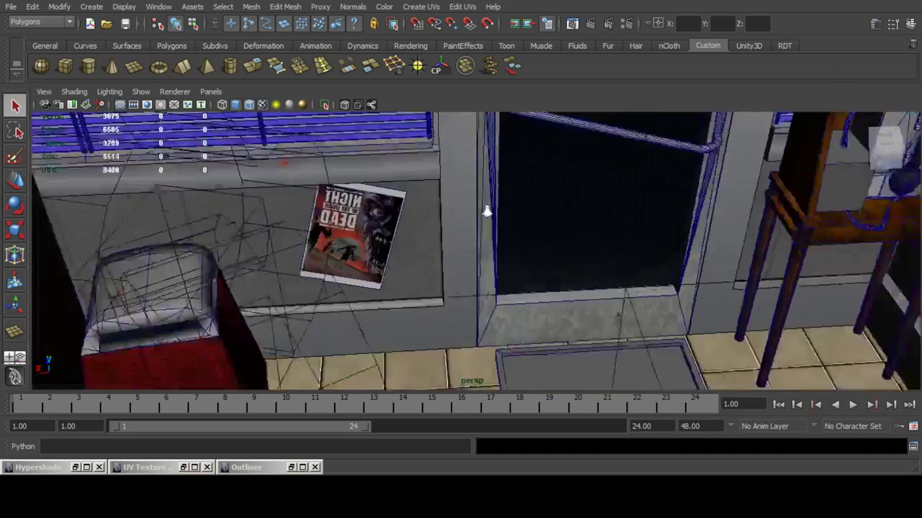
click(340, 223)
click(910, 24)
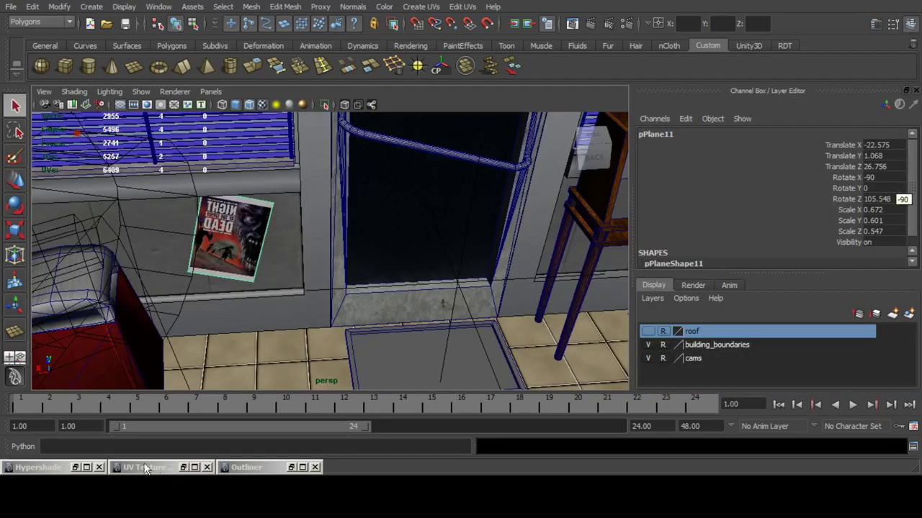
click(182, 467)
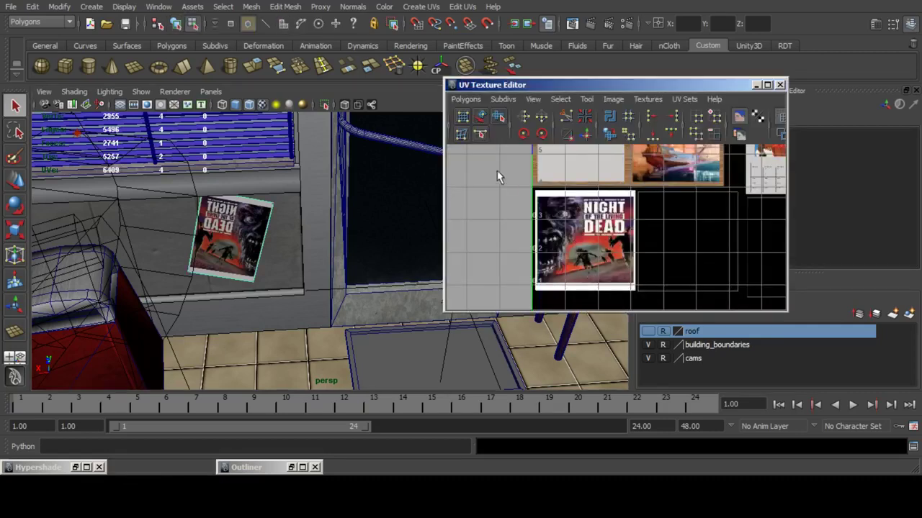
click(13, 231)
drag(616, 247, 555, 244)
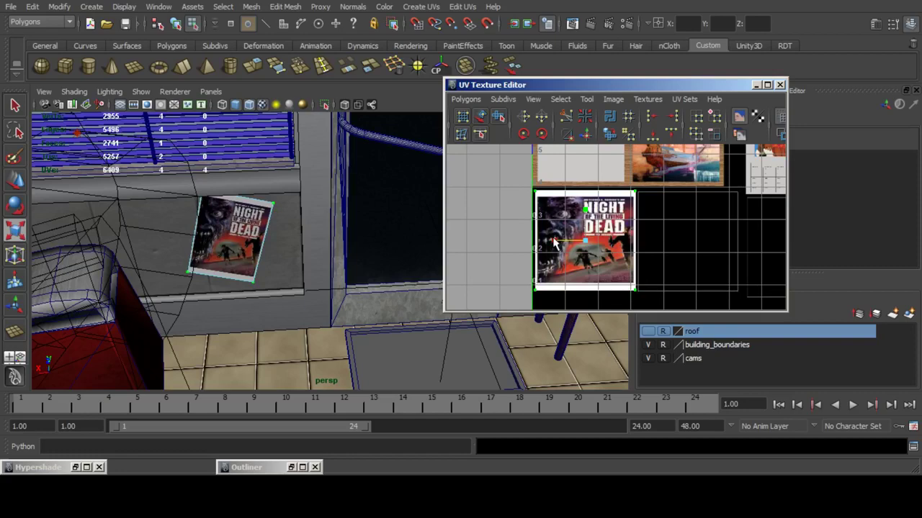
click(756, 85)
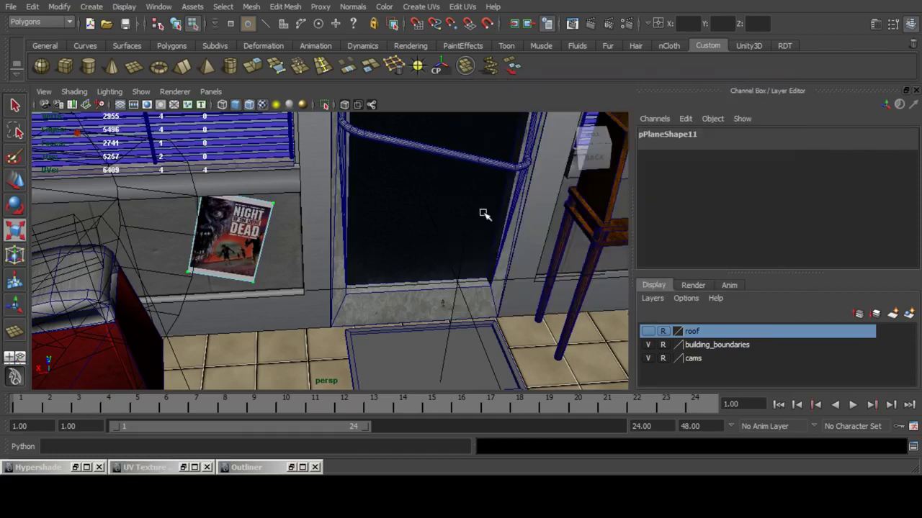
key(F8)
Render the view from CAM_11_OBJ to check the poster beside the front door, and put the render view away.
click(570, 24)
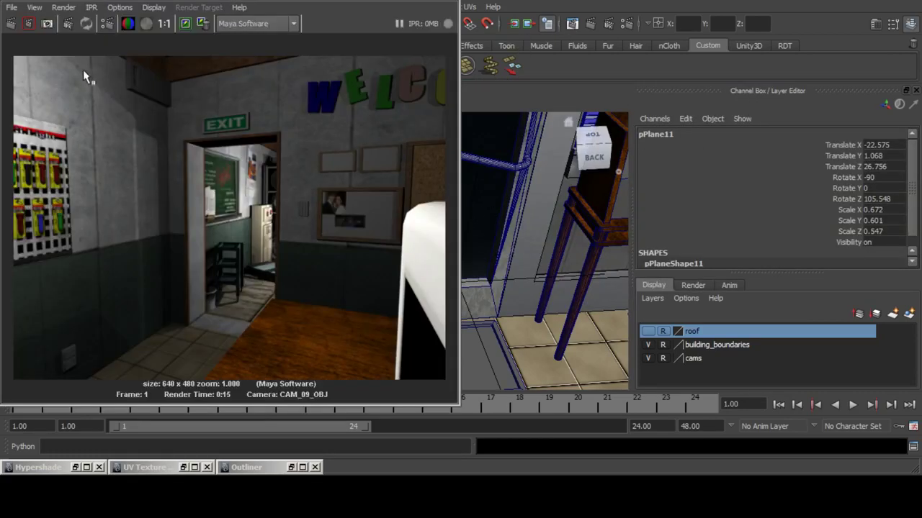
click(63, 7)
mouse_move(86, 80)
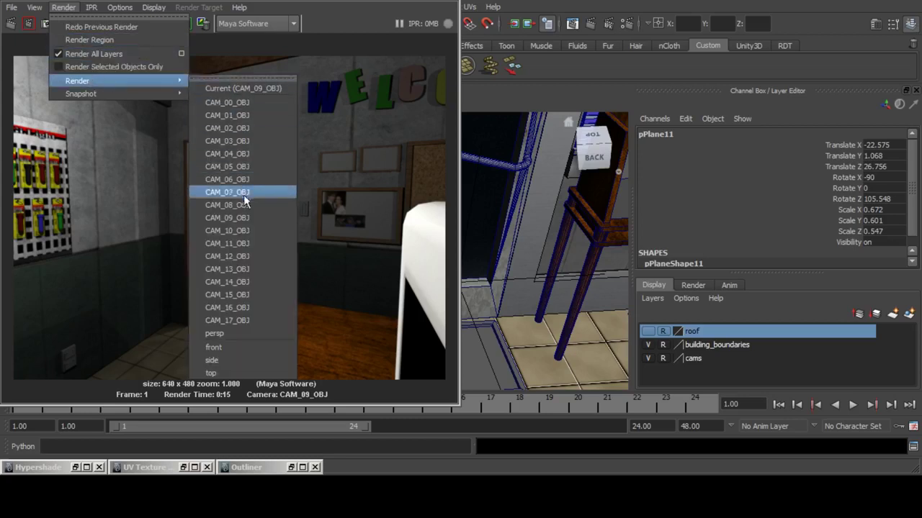
click(242, 245)
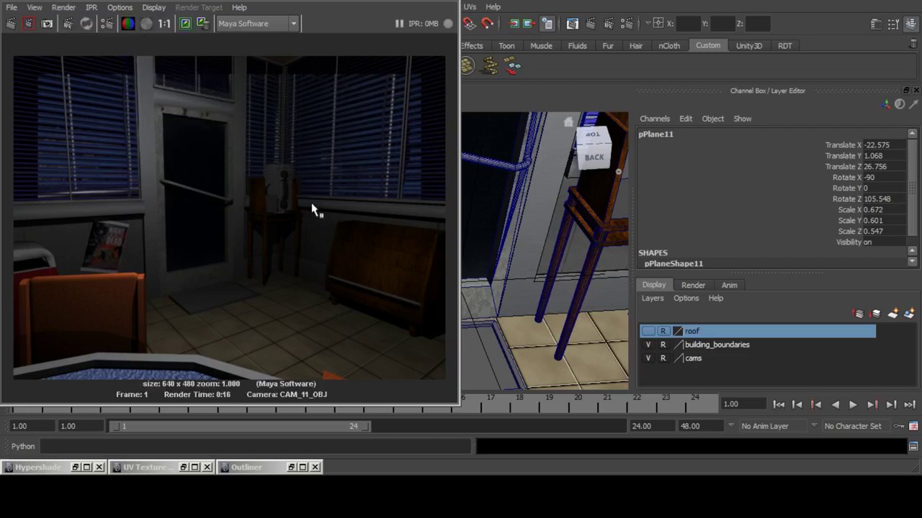
click(447, 0)
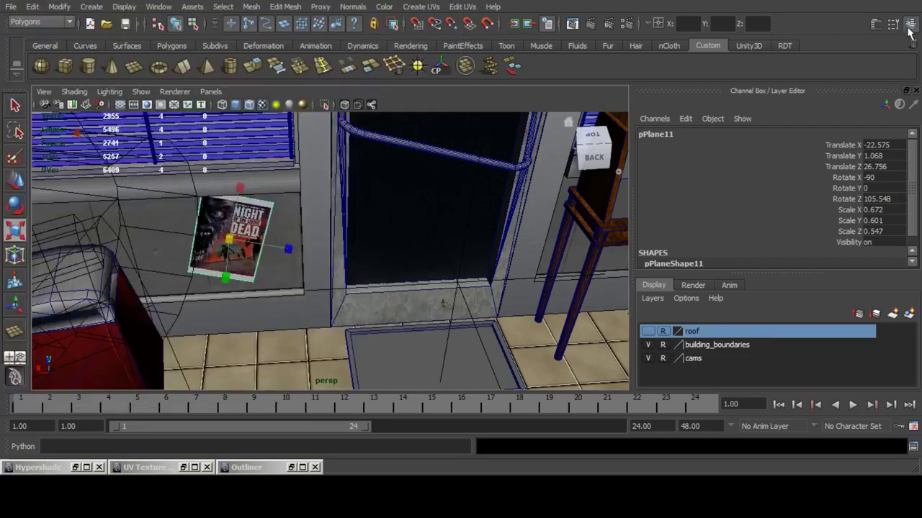
Inspect the building interior from the front-door area round to the wall with the WELCOME letters.
click(909, 27)
scroll(508, 244, down, 10)
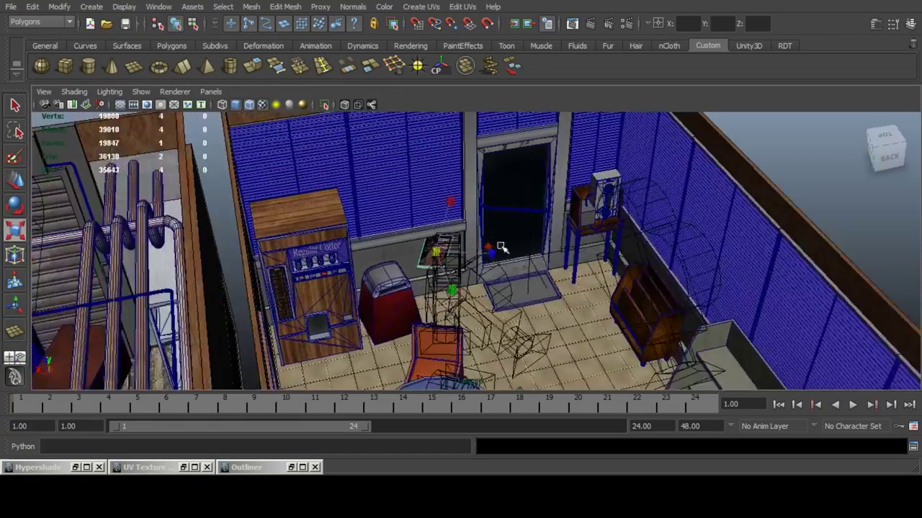
alt+middle_drag(501, 247, 413, 257)
key(q)
scroll(422, 252, down, 5)
alt+drag(423, 252, 542, 274)
alt+middle_drag(541, 273, 433, 243)
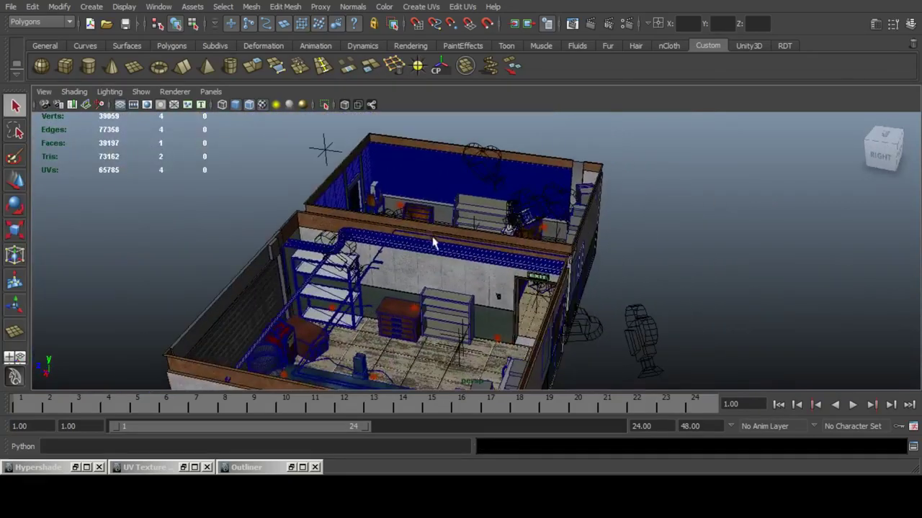
alt+drag(436, 272, 309, 270)
alt+middle_drag(309, 270, 420, 323)
scroll(419, 323, up, 3)
alt+drag(461, 317, 399, 298)
alt+middle_drag(399, 299, 426, 319)
scroll(425, 319, up, 4)
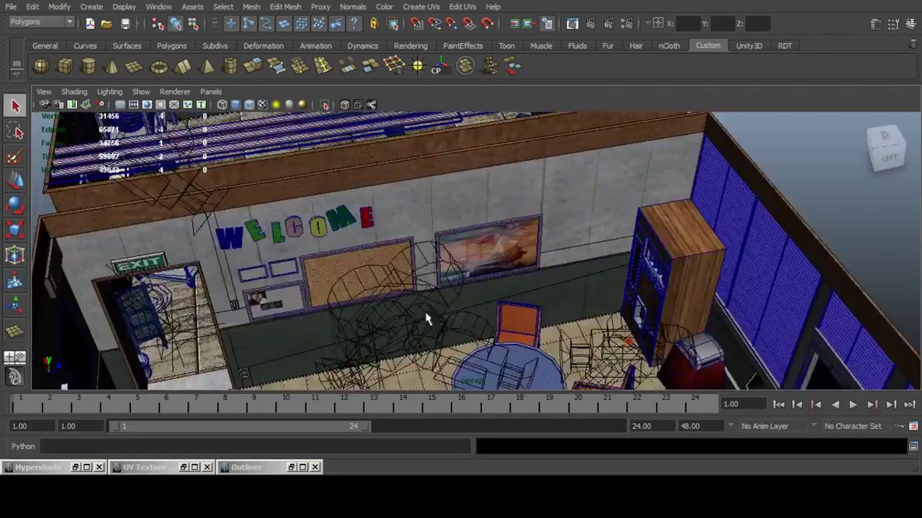
alt+drag(459, 305, 443, 317)
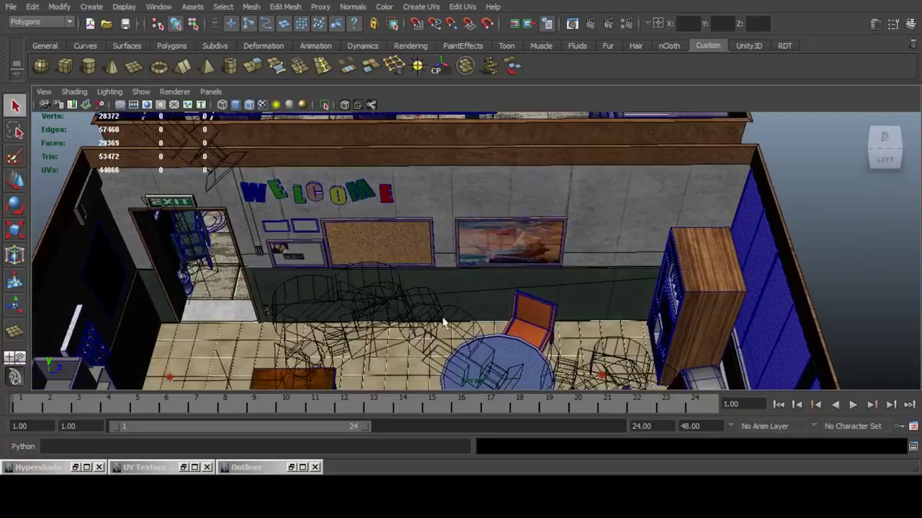
Select the corkboard below the WELCOME letters and examine its surface up close.
click(371, 248)
key(f)
scroll(483, 248, up, 4)
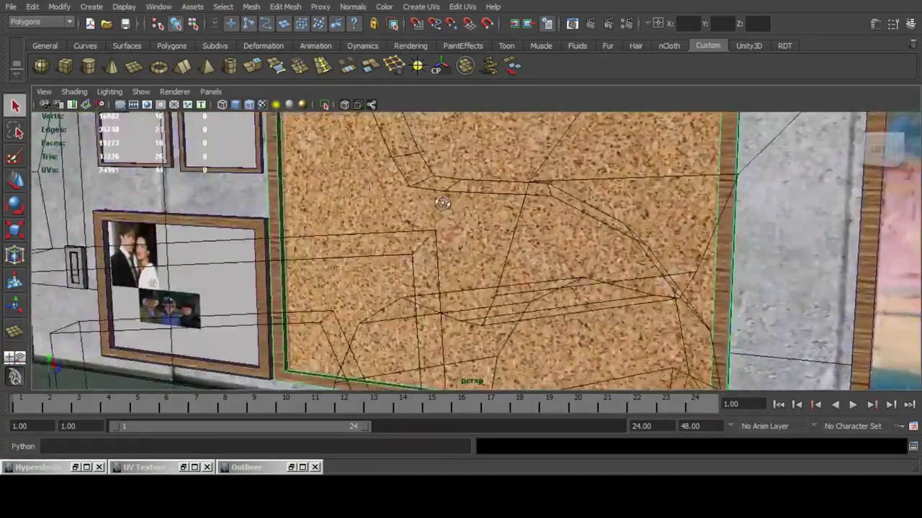
scroll(488, 203, down, 4)
alt+drag(533, 206, 480, 240)
alt+middle_drag(480, 240, 475, 237)
alt+drag(475, 238, 465, 263)
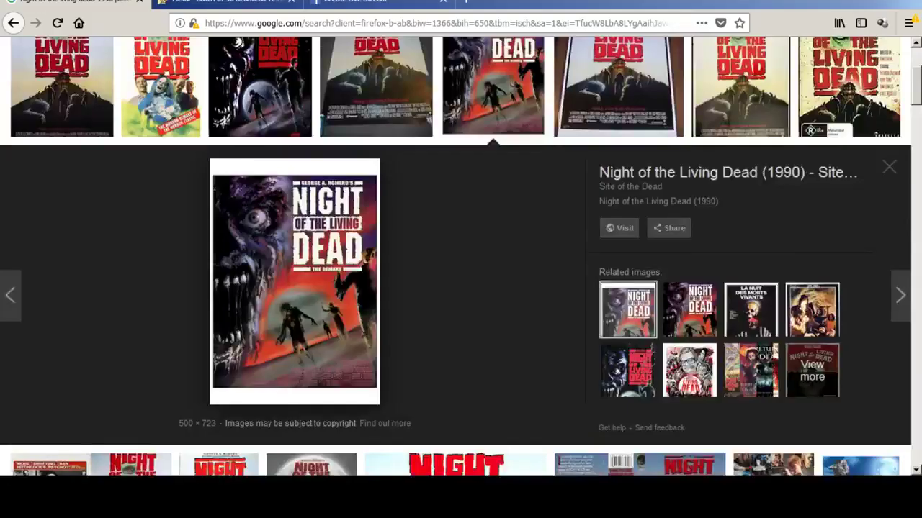
Switch to Firefox and replace the poster query with an image search for "corkboard pins".
scroll(461, 274, up, 3)
drag(288, 66, 120, 66)
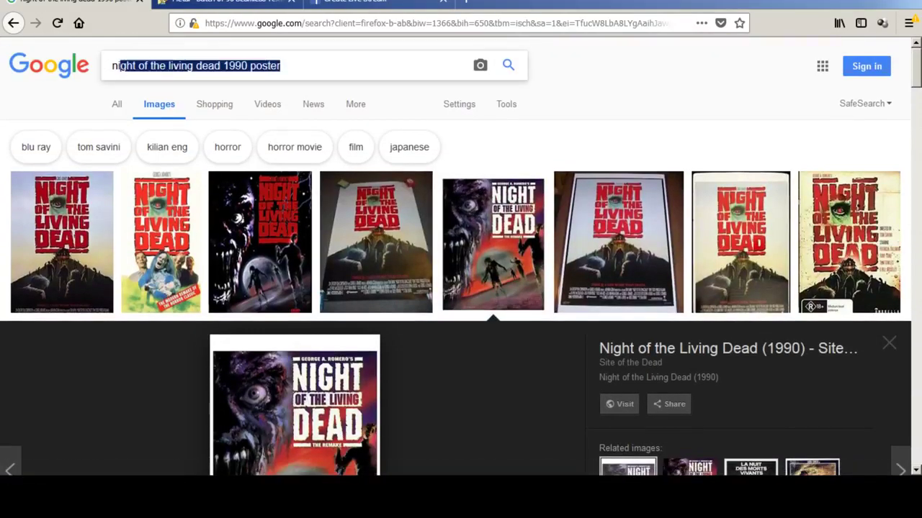
key(BackSpace)
key(BackSpace)
text(cor)
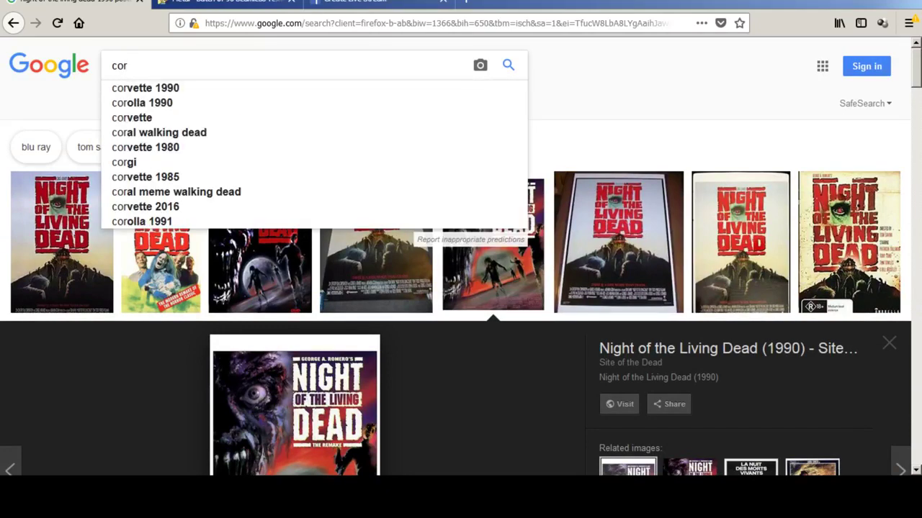
text(kboard piun)
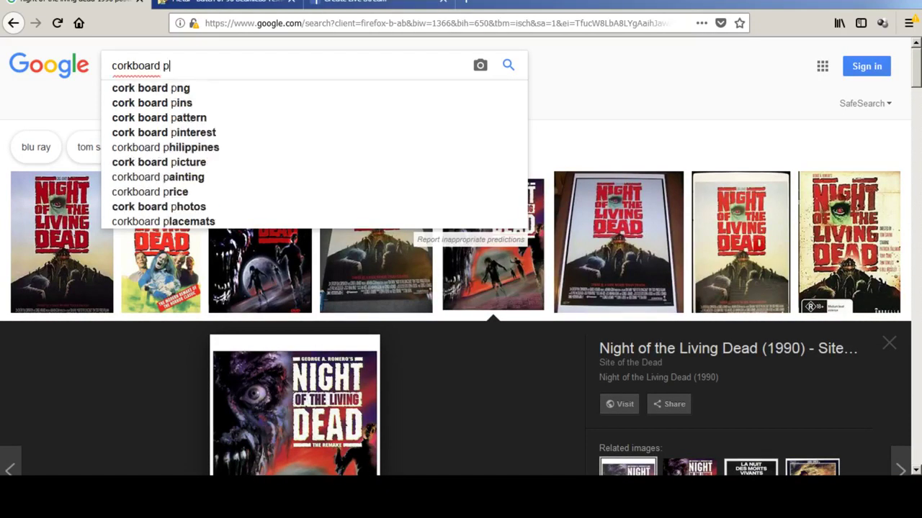
key(BackSpace)
key(BackSpace)
text(ns)
key(Return)
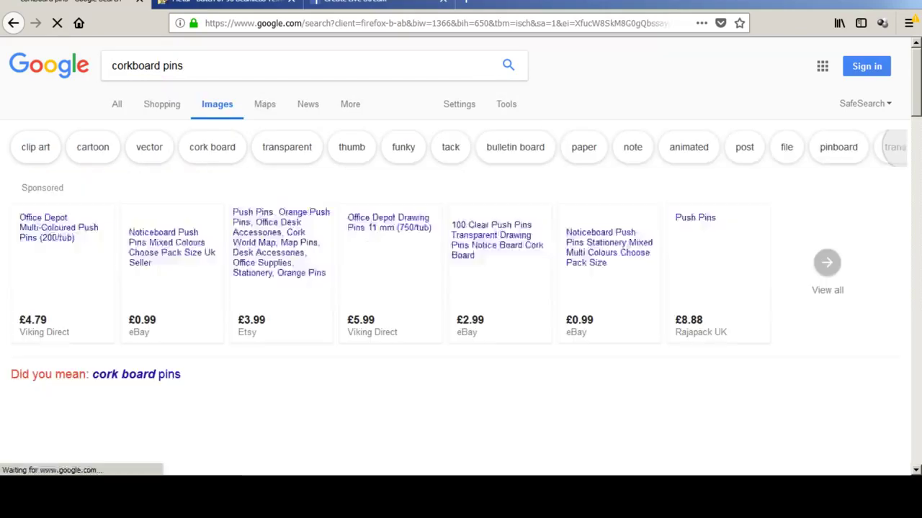
Change the search to the suggested spelling "cork board pins" and examine the image results for pin shapes and colours.
scroll(461, 262, down, 3)
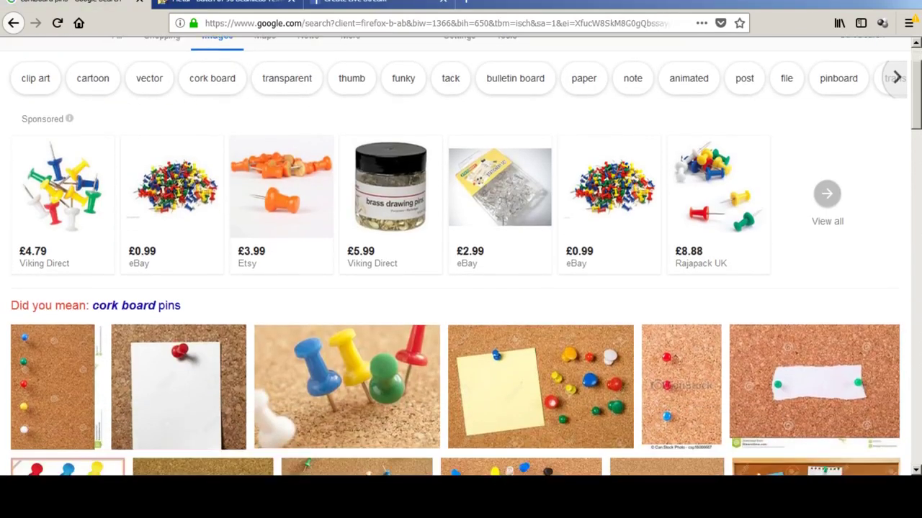
scroll(461, 261, down, 2)
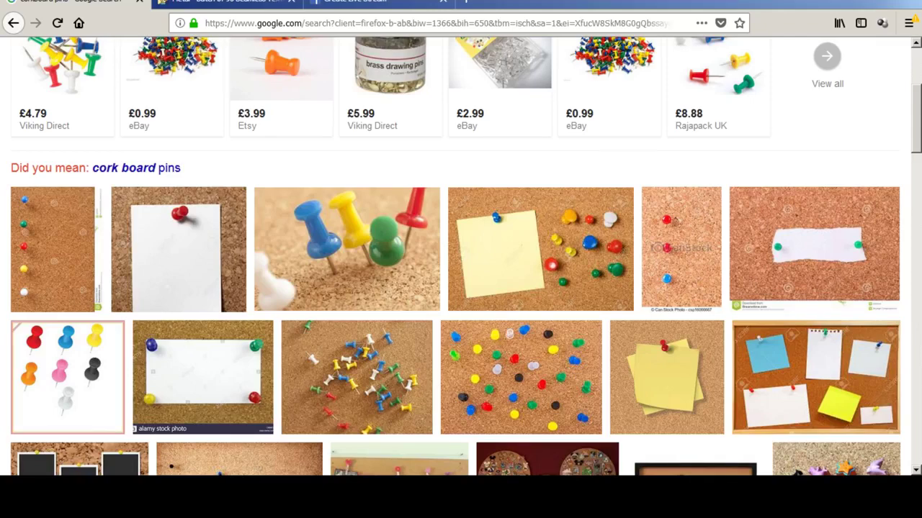
click(137, 168)
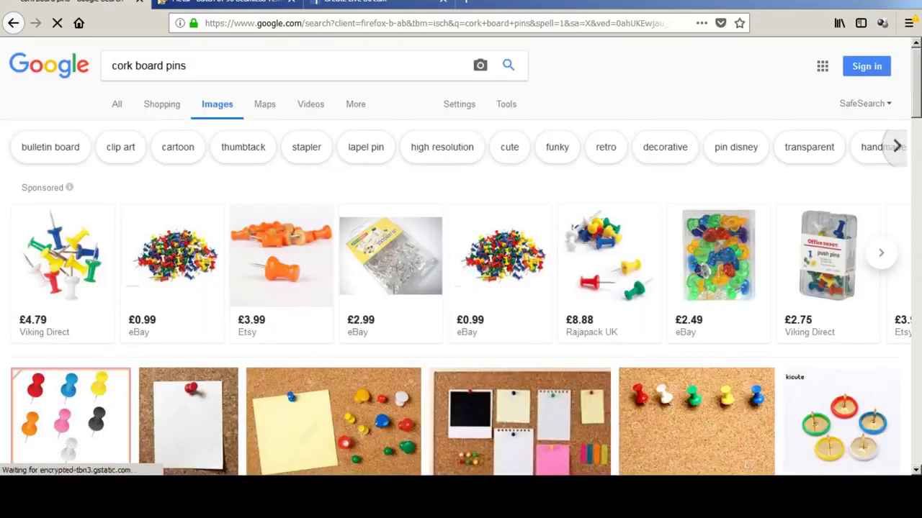
scroll(137, 168, down, 5)
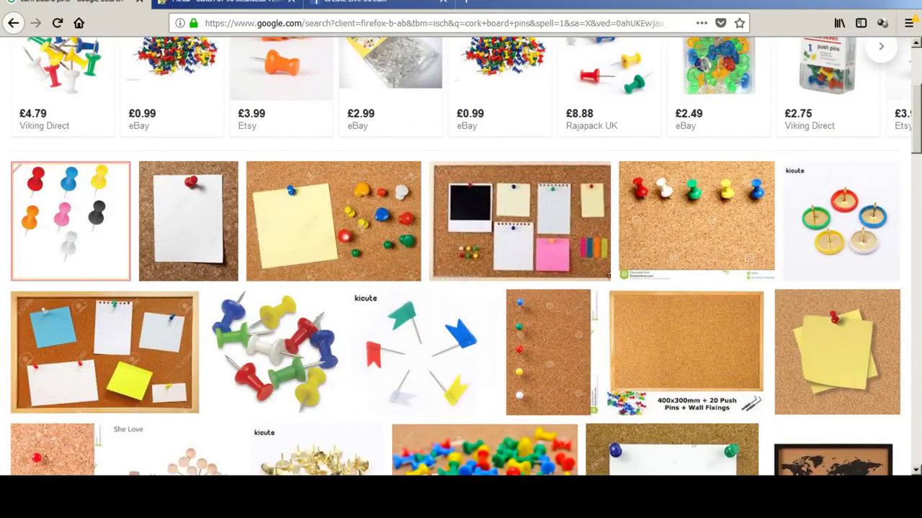
scroll(609, 276, up, 2)
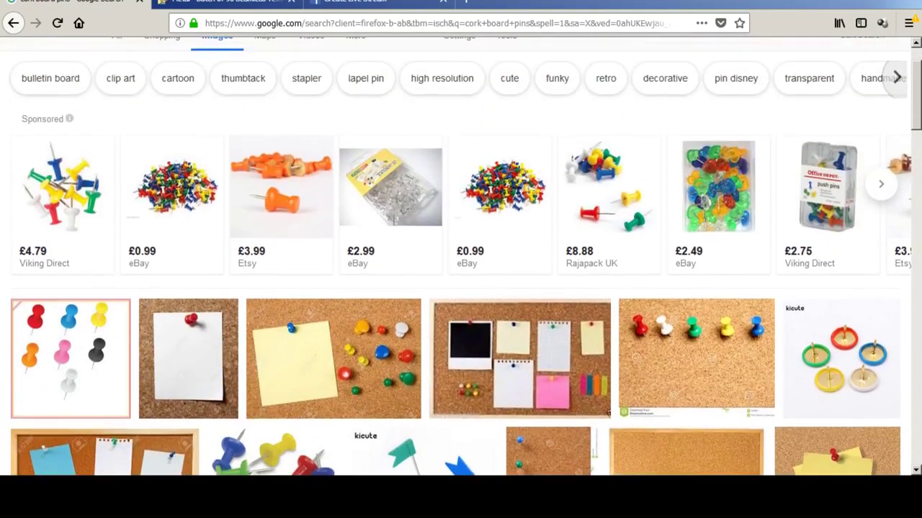
scroll(609, 276, down, 5)
scroll(460, 261, down, 1)
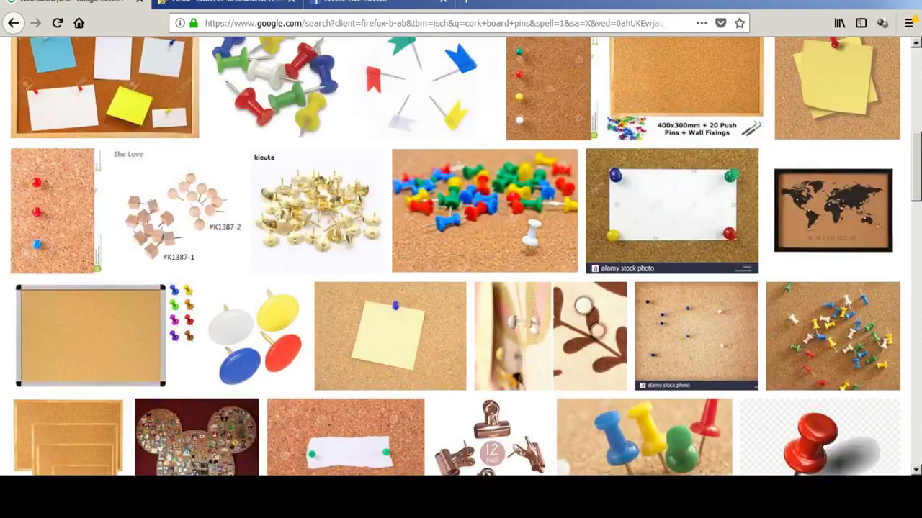
scroll(873, 473, up, 2)
scroll(873, 472, down, 5)
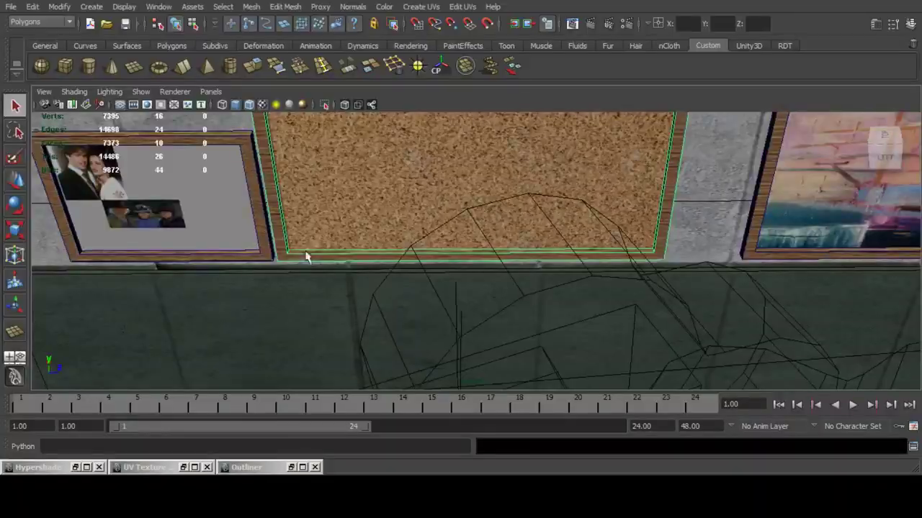
Create a small, flat polygon cylinder in the empty space outside the building as the pin's top disc.
alt+drag(309, 255, 490, 293)
alt+middle_drag(531, 292, 166, 222)
scroll(493, 231, up, 3)
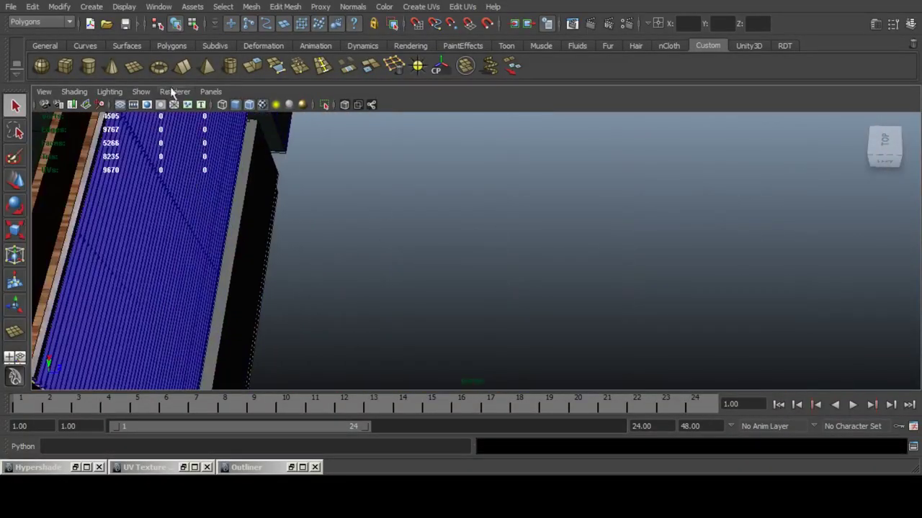
click(88, 66)
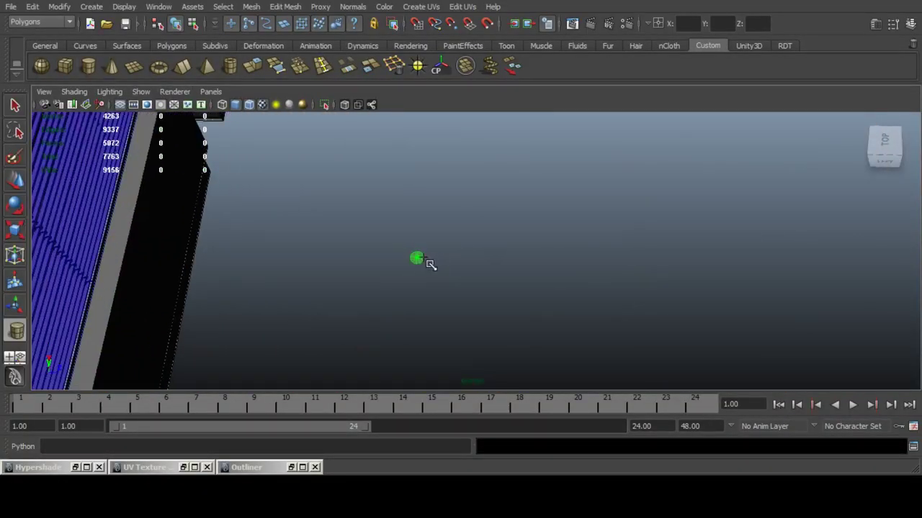
drag(430, 265, 481, 180)
key(f)
scroll(483, 208, down, 4)
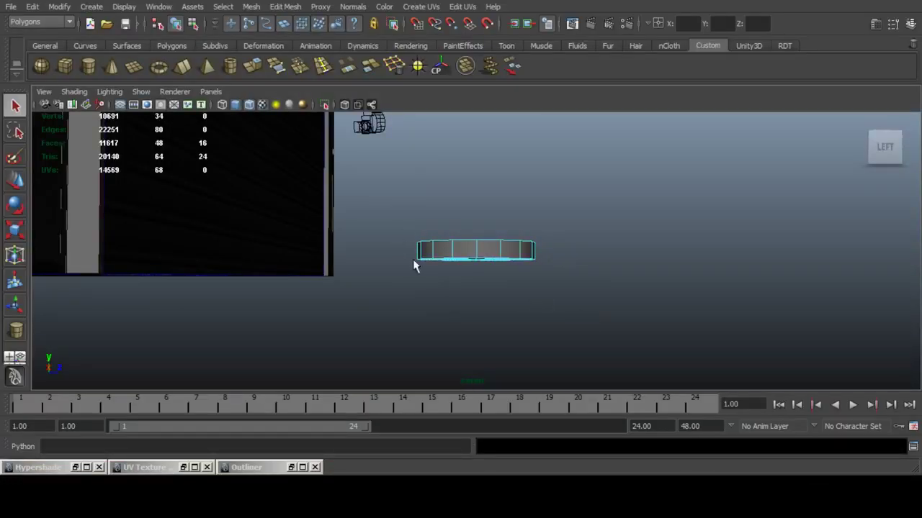
drag(397, 257, 610, 322)
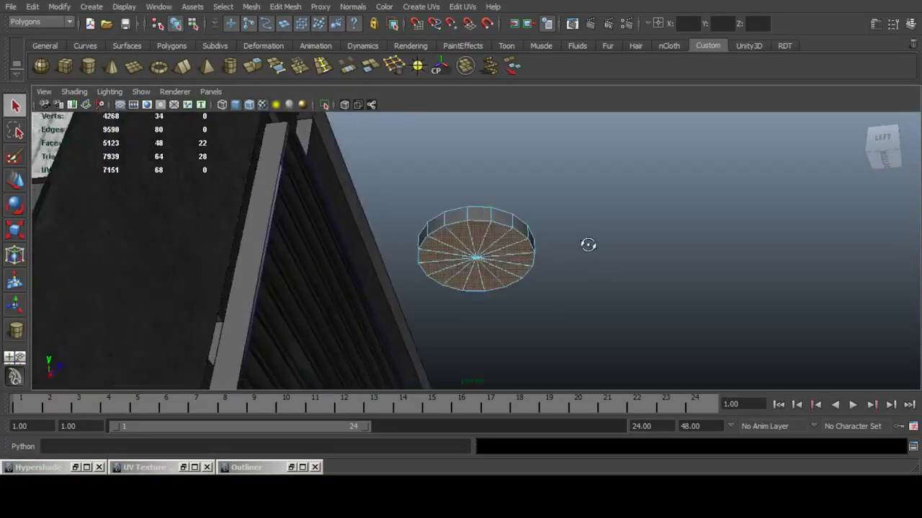
click(255, 65)
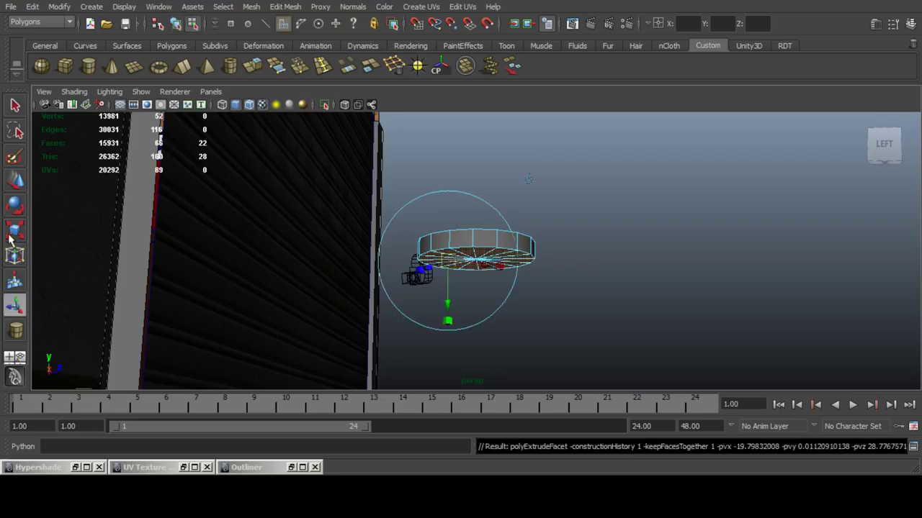
double_click(252, 66)
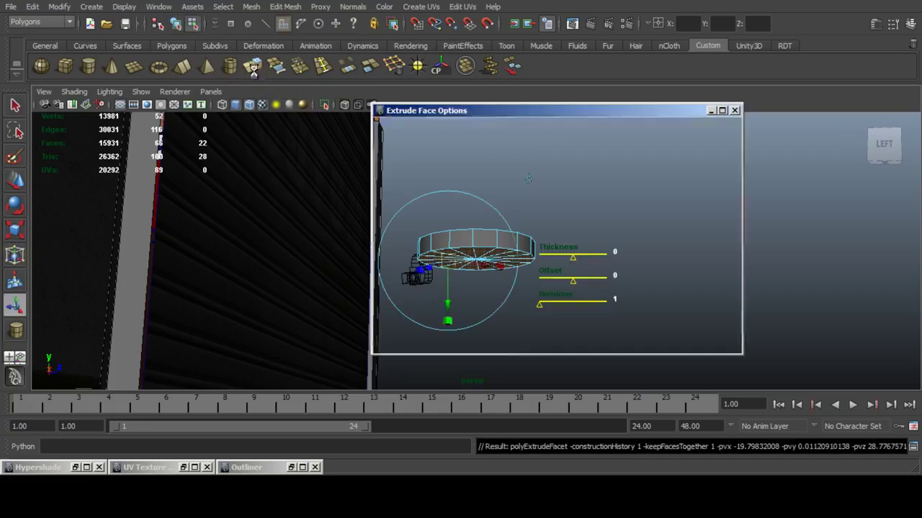
click(705, 342)
click(14, 231)
alt+drag(324, 244, 360, 213)
drag(476, 271, 459, 272)
key(ctrl+z)
alt+drag(552, 269, 438, 321)
key(ctrl+z)
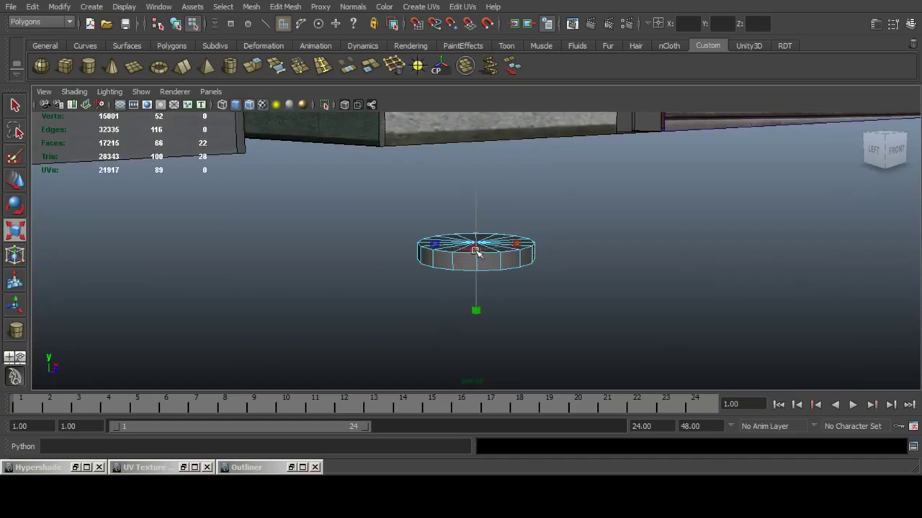
key(ctrl+z)
key(ctrl+z)
key(ctrl+z)
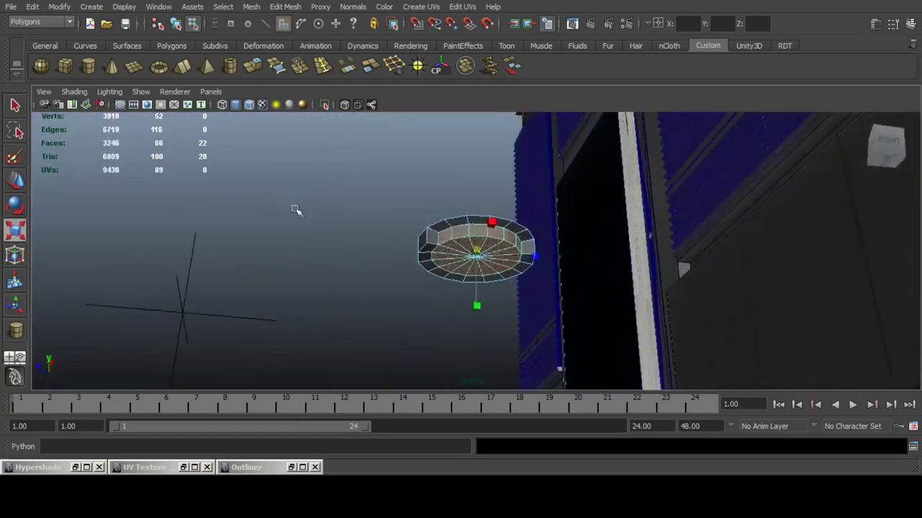
key(ctrl+z)
key(ctrl+z)
key(ctrl+z)
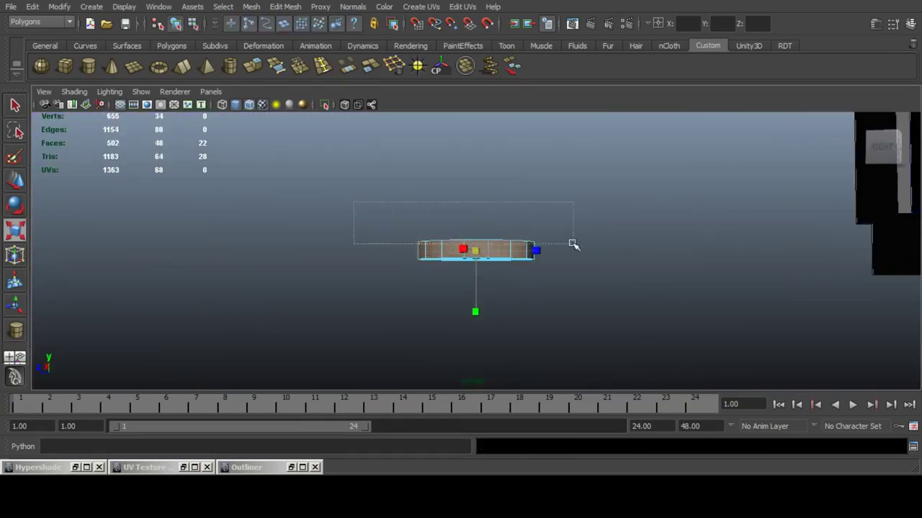
Select only the cylinder's bottom cap faces, extrude them and scale them inward to form a smaller inset circle.
drag(573, 243, 574, 244)
alt+drag(415, 239, 439, 240)
drag(378, 205, 573, 247)
alt+drag(461, 267, 572, 232)
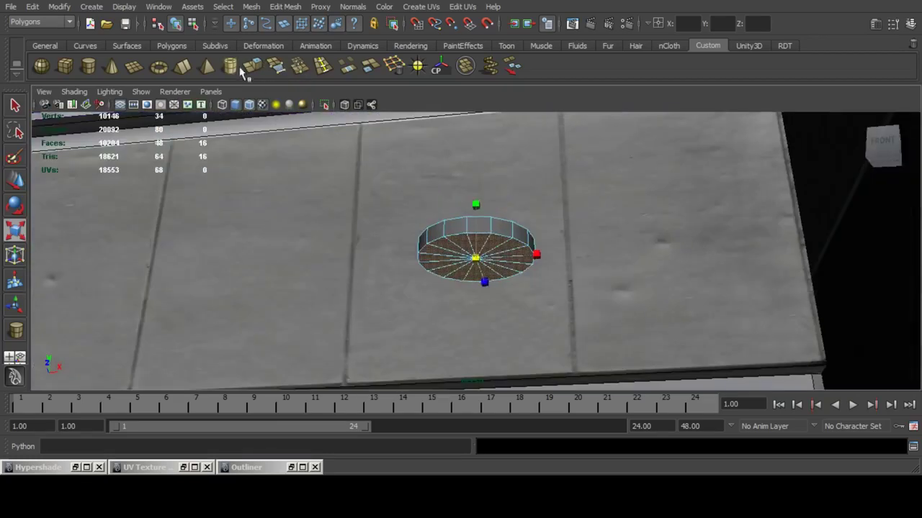
click(252, 68)
click(11, 235)
alt+drag(388, 250, 415, 234)
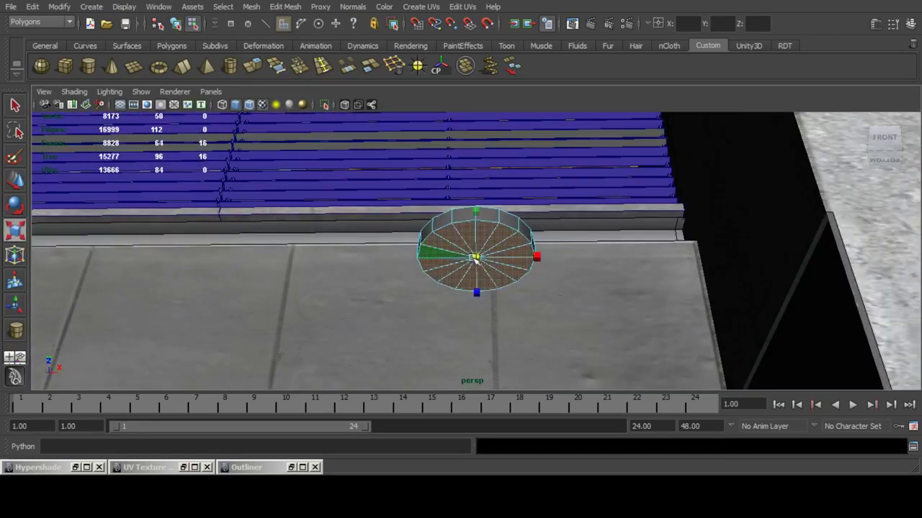
drag(475, 259, 447, 258)
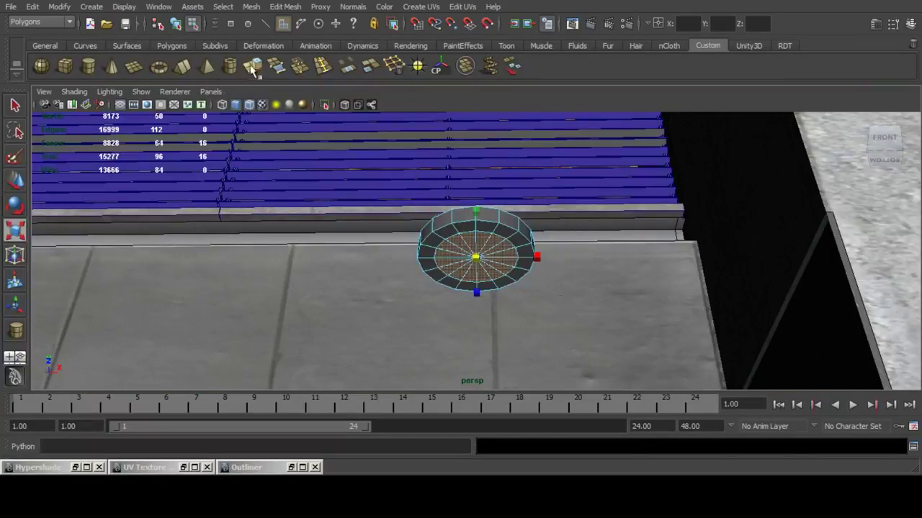
Extrude the inset faces downward into a long stem, widening its lower end so the stem flares.
click(251, 67)
click(21, 180)
alt+drag(392, 210, 464, 300)
click(19, 233)
alt+drag(484, 236, 516, 281)
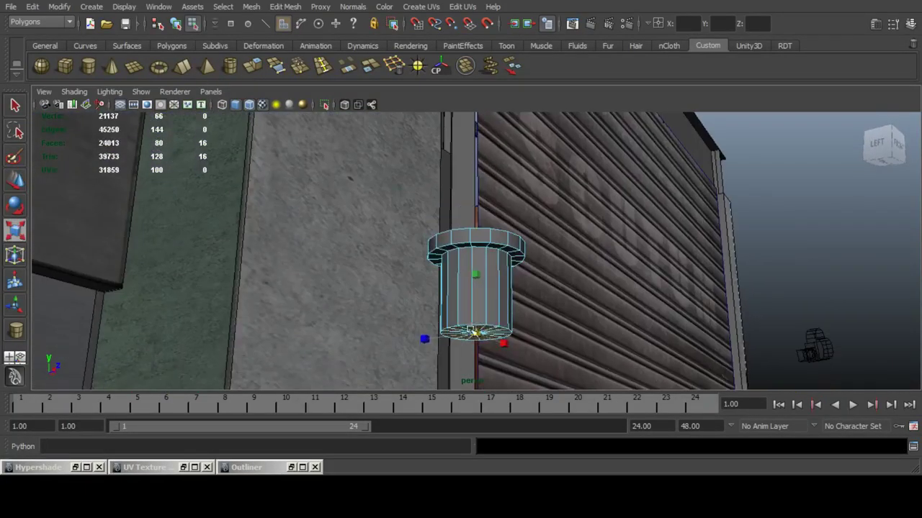
drag(475, 332, 494, 337)
click(20, 184)
alt+drag(409, 190, 478, 306)
alt+middle_drag(512, 218, 489, 178)
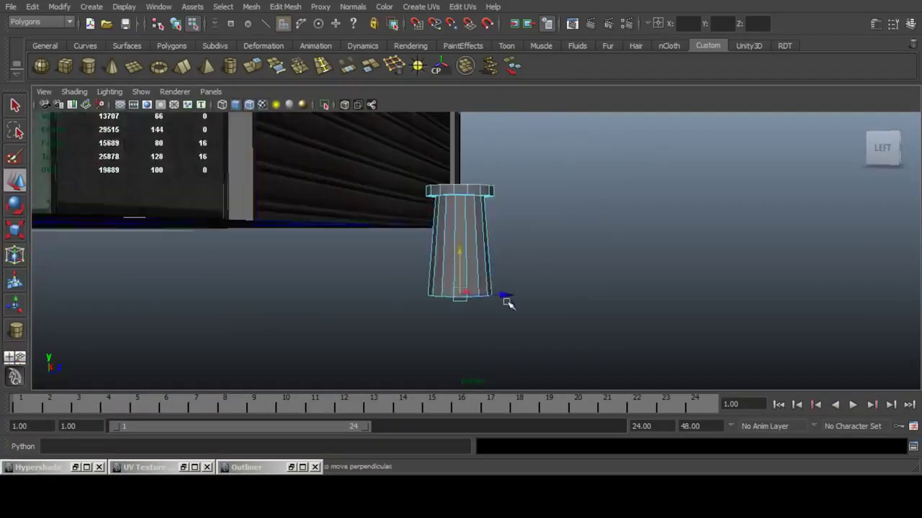
alt+drag(504, 300, 514, 250)
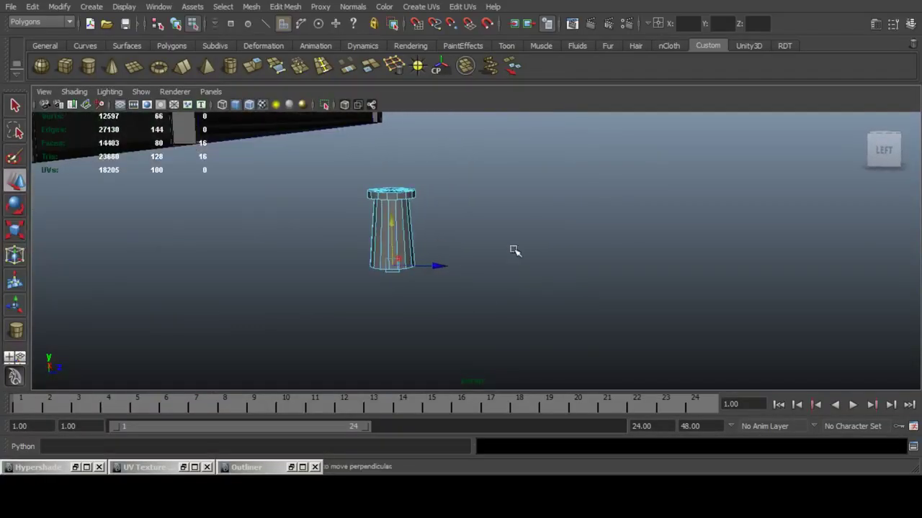
key(F8)
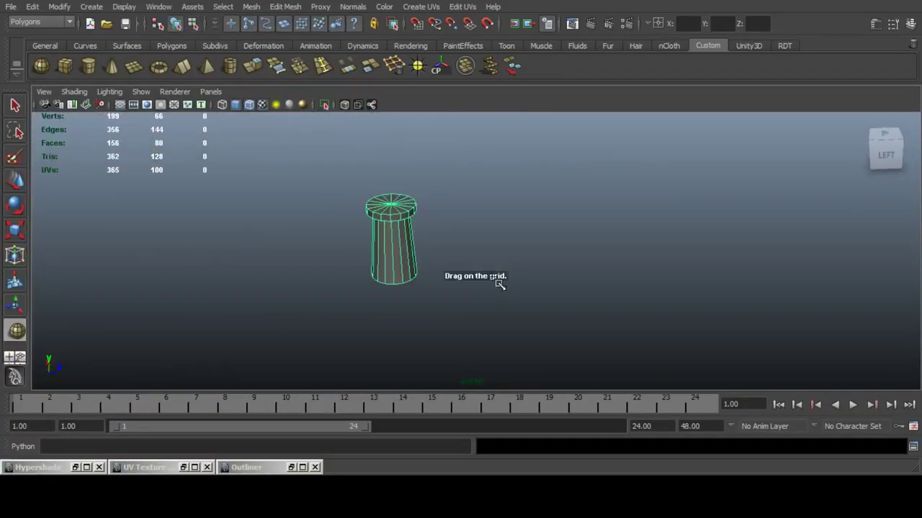
Create a polygon sphere beside the pin stem and delete its lower half to leave a dome.
drag(494, 274, 534, 284)
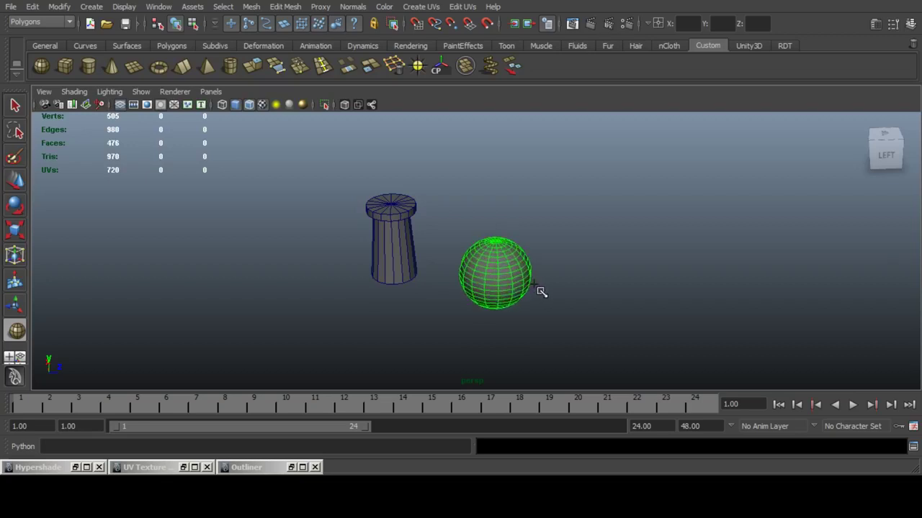
key(f)
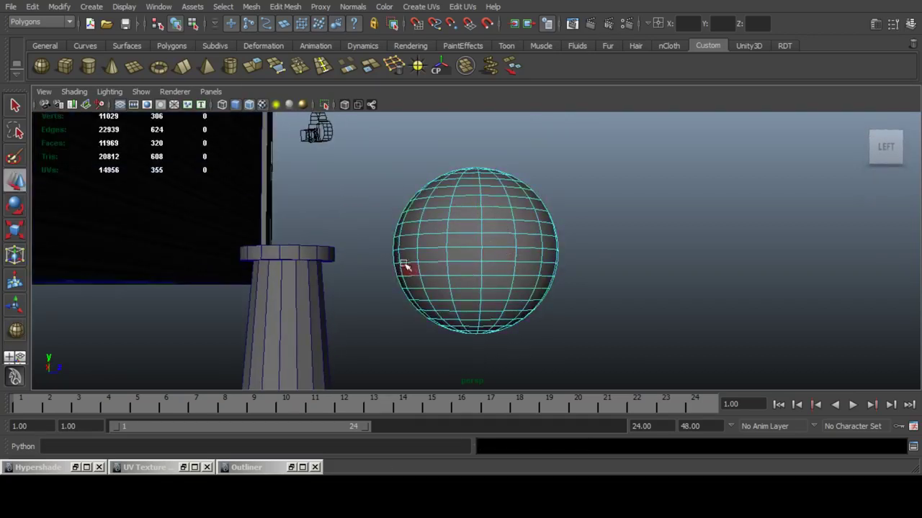
drag(381, 256, 607, 384)
key(Delete)
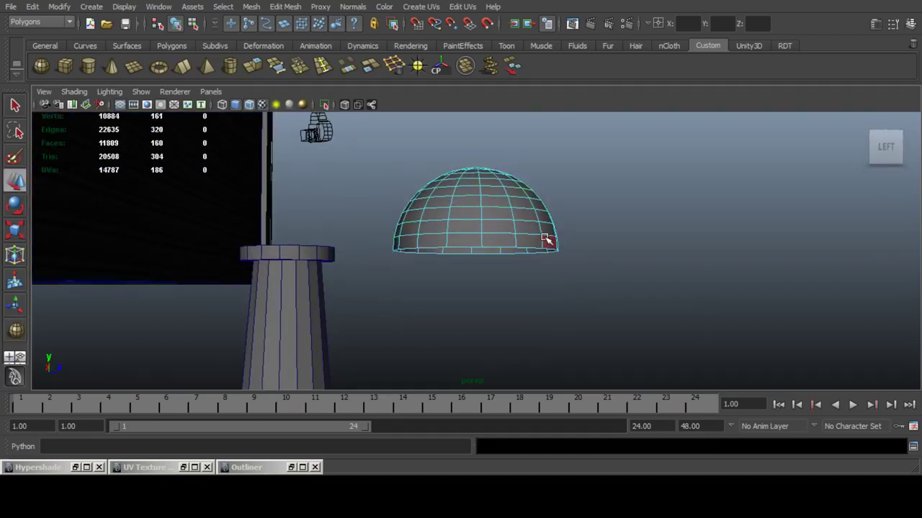
key(F8)
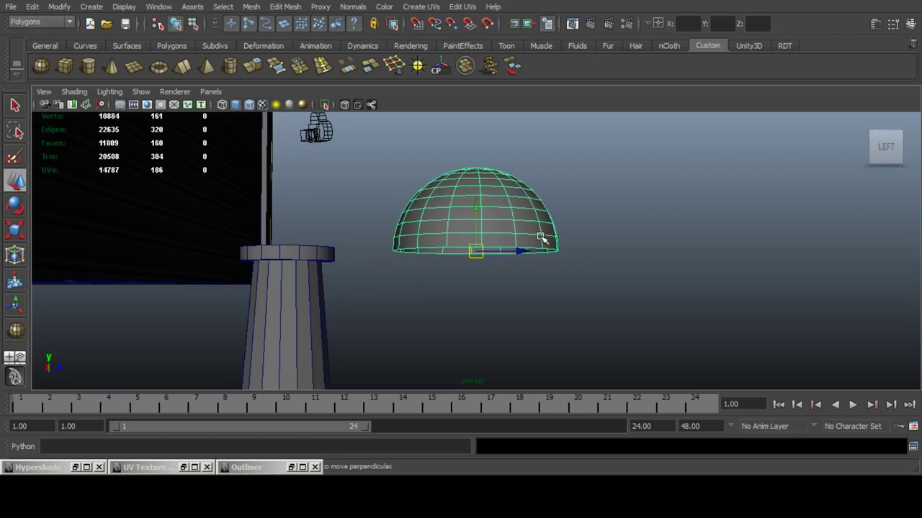
Select the dome's open border edge loop and close it with Fill Hole.
right_drag(540, 237, 535, 200)
alt+drag(533, 251, 486, 224)
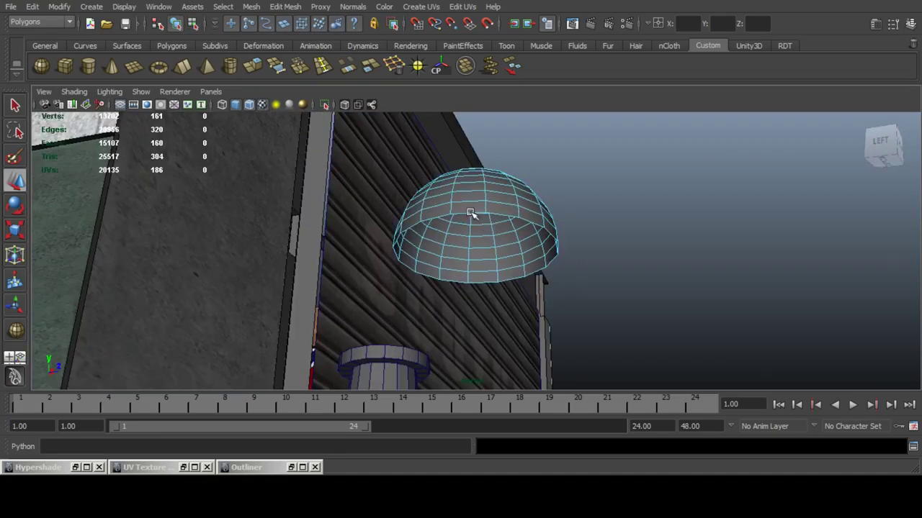
click(470, 212)
double_click(498, 214)
click(251, 7)
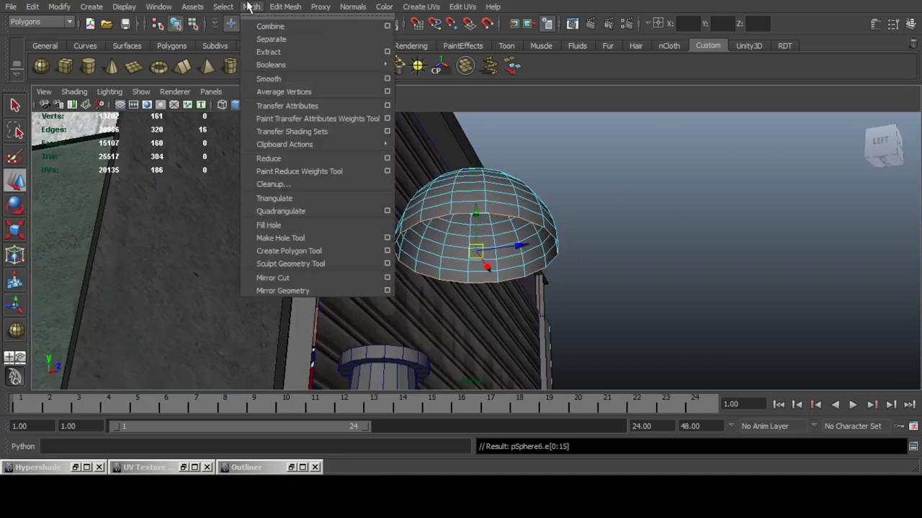
click(303, 223)
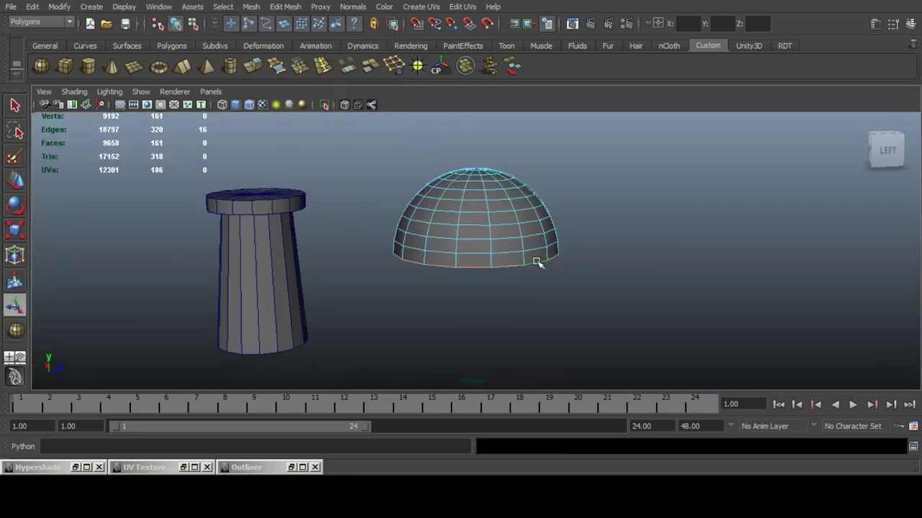
key(F8)
Move the dome onto the lower end of the pin stem as its rounded base.
click(16, 181)
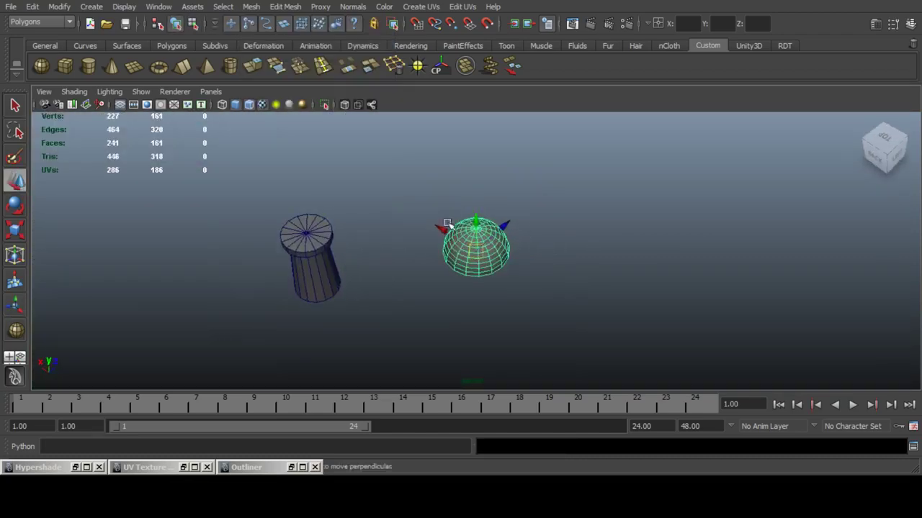
drag(447, 225, 368, 189)
drag(437, 185, 386, 243)
drag(311, 236, 280, 214)
key(f)
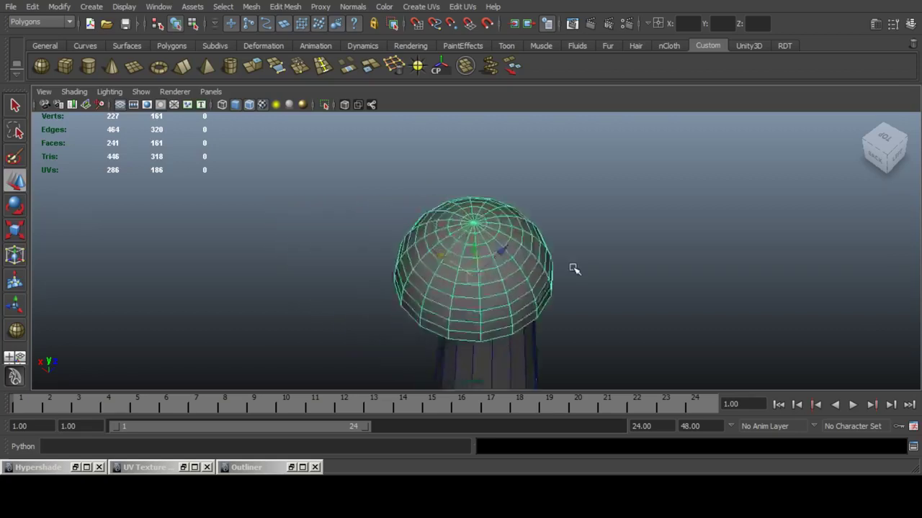
scroll(574, 267, down, 4)
alt+drag(573, 267, 480, 340)
alt+middle_drag(497, 316, 468, 234)
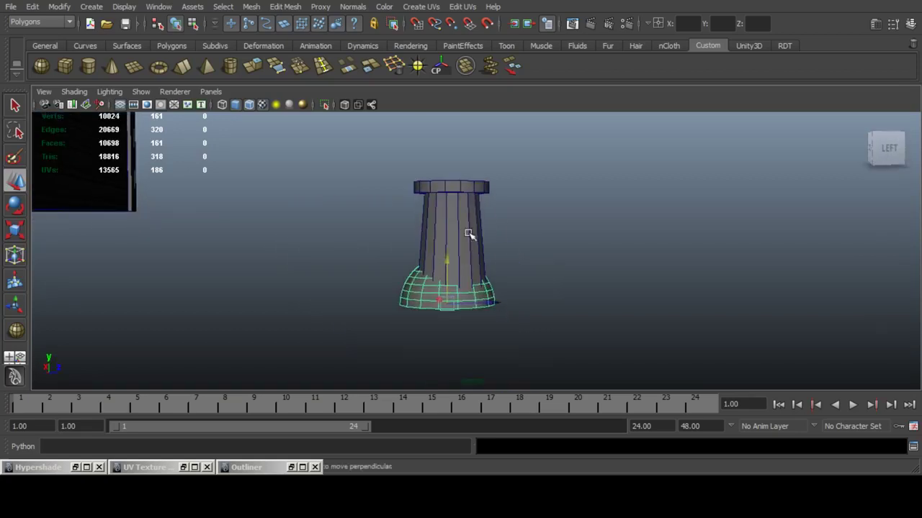
alt+right_drag(449, 305, 471, 309)
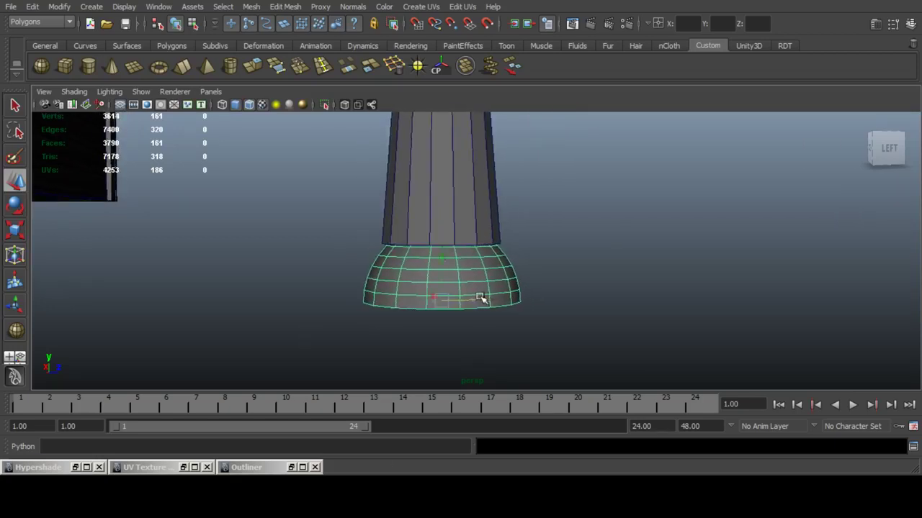
Fine-tune the dome's horizontal position so it is centred under the stem.
alt+drag(482, 300, 535, 205)
drag(426, 301, 423, 267)
mouse_move(486, 300)
mouse_down()
mouse_move(467, 305)
mouse_move(475, 302)
mouse_up()
click(15, 230)
scroll(458, 268, down, 4)
alt+drag(457, 265, 428, 290)
Merge the stem and the dome into one mesh with a Boolean union.
click(466, 188)
shift+click(461, 259)
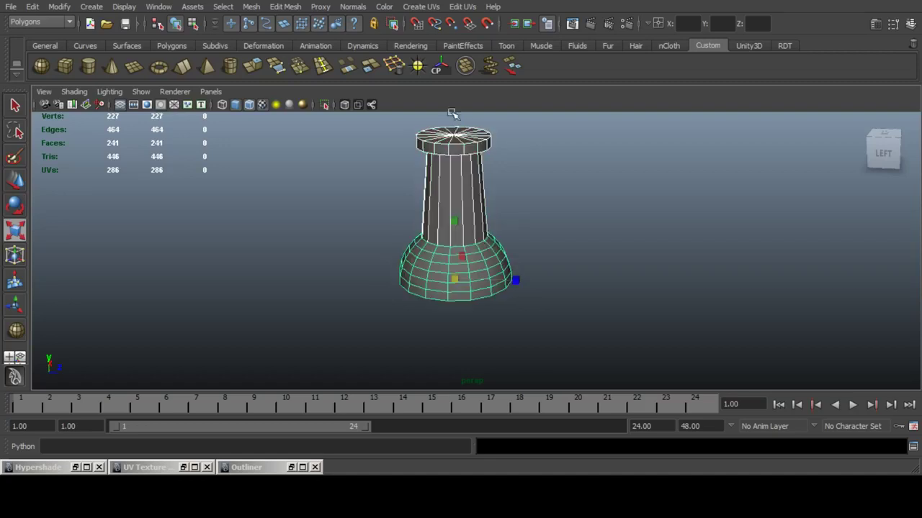
click(251, 6)
mouse_move(294, 64)
click(432, 73)
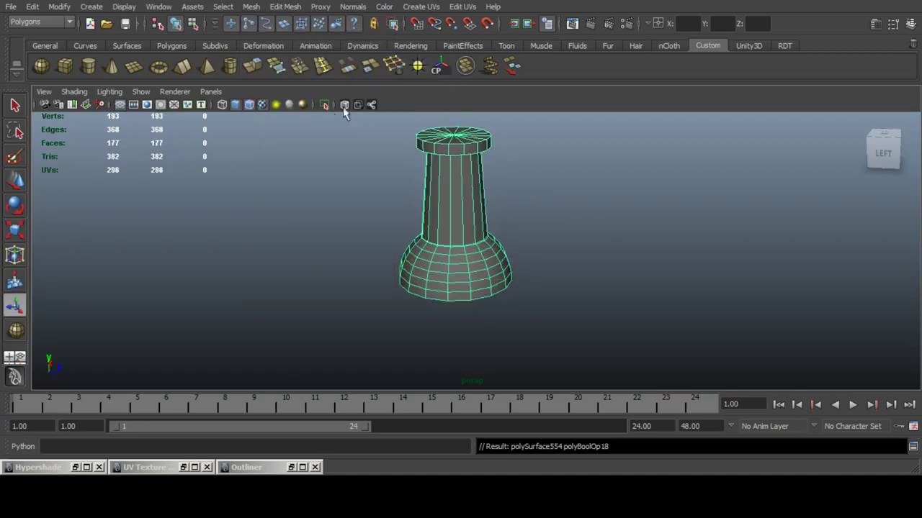
Create a tall, narrow polygon cone beside the pin body for the needle.
alt+drag(461, 209, 536, 238)
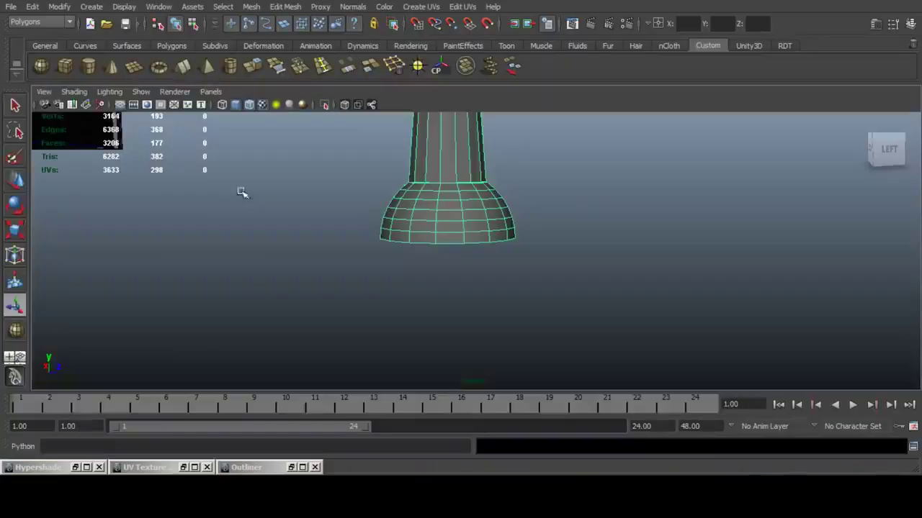
click(115, 71)
alt+drag(515, 301, 521, 336)
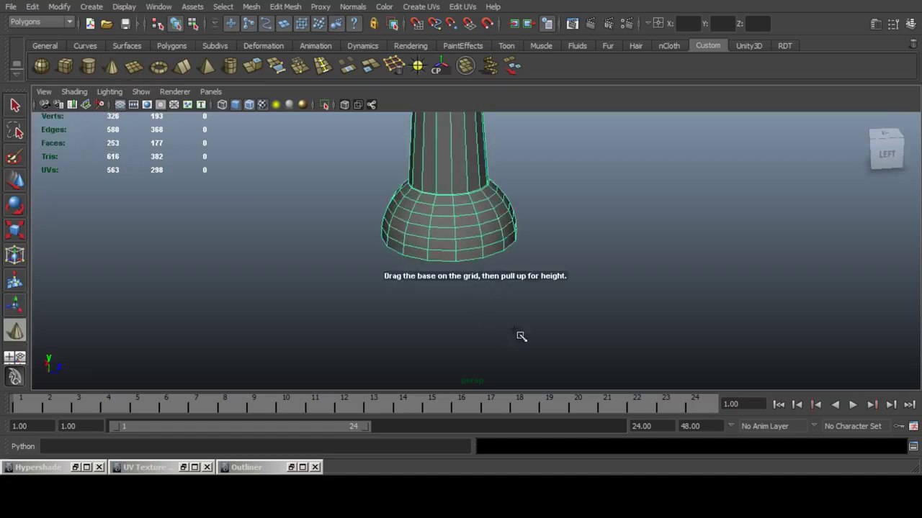
alt+middle_drag(521, 336, 452, 281)
drag(475, 280, 487, 25)
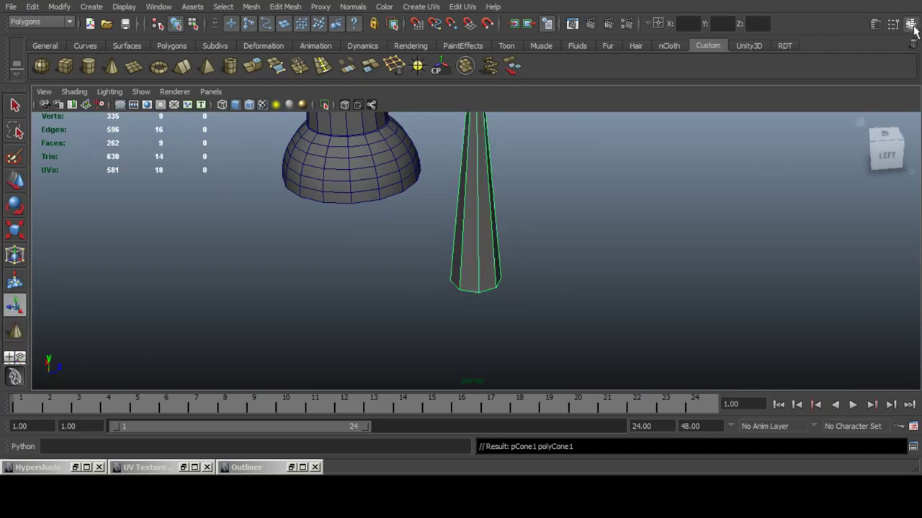
Set the cone's Rotate X to 180 so its tip points downward.
click(911, 25)
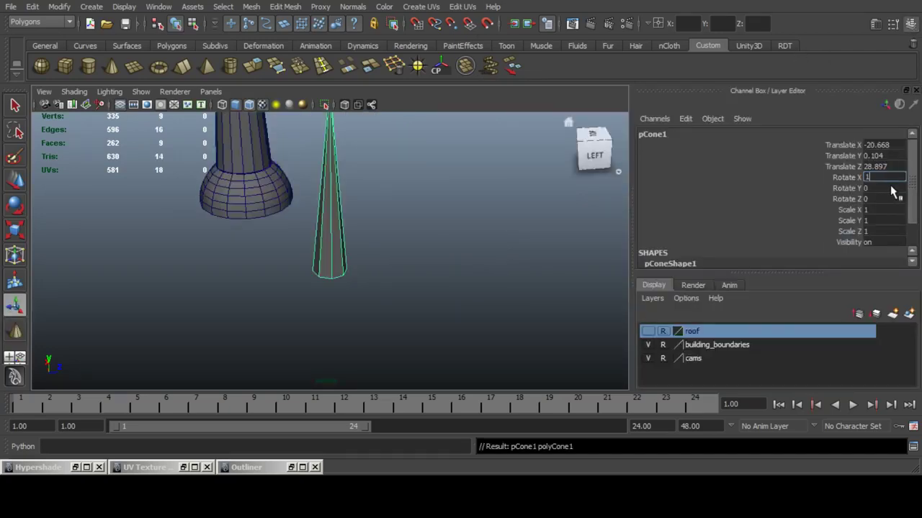
text(180)
key(Return)
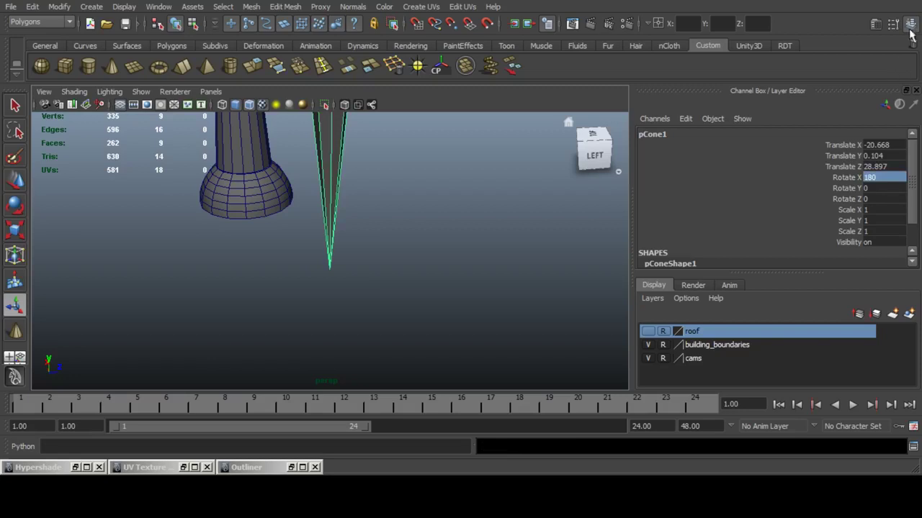
click(911, 26)
Move the needle cone across to the pin body and down so it protrudes from beneath the dome.
key(a)
click(20, 183)
alt+drag(295, 186, 377, 196)
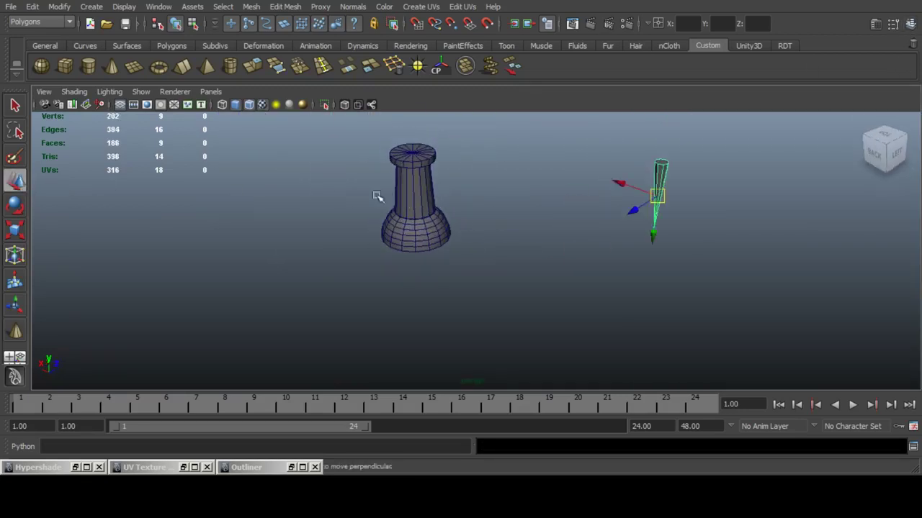
drag(619, 182, 382, 140)
scroll(475, 183, down, 3)
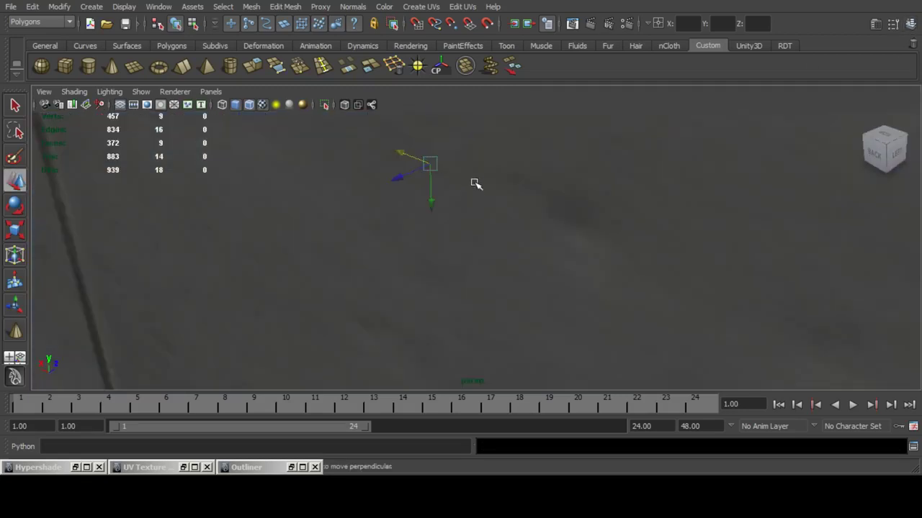
scroll(488, 201, up, 7)
alt+drag(487, 200, 398, 249)
scroll(437, 224, down, 3)
alt+drag(511, 240, 447, 280)
drag(470, 209, 441, 391)
key(f)
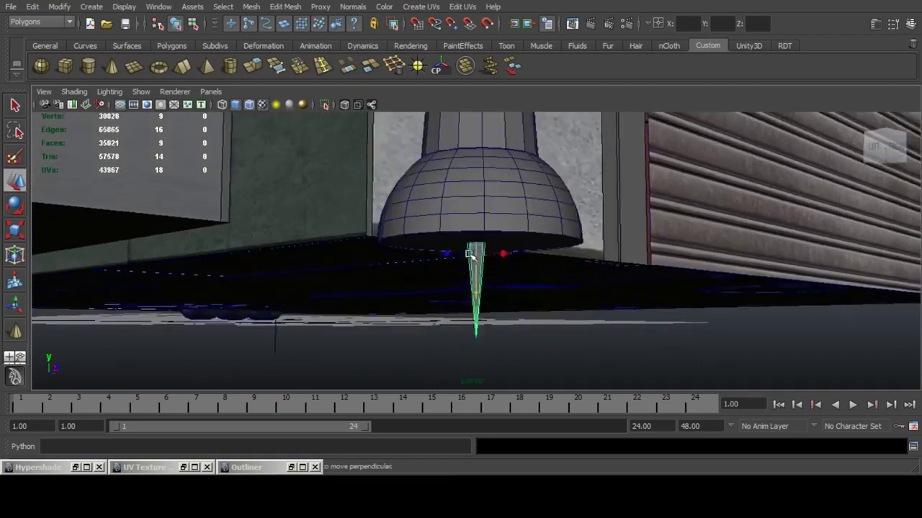
Check the needle's centring from below and merge it with the pin body using a Boolean union.
alt+drag(470, 255, 494, 222)
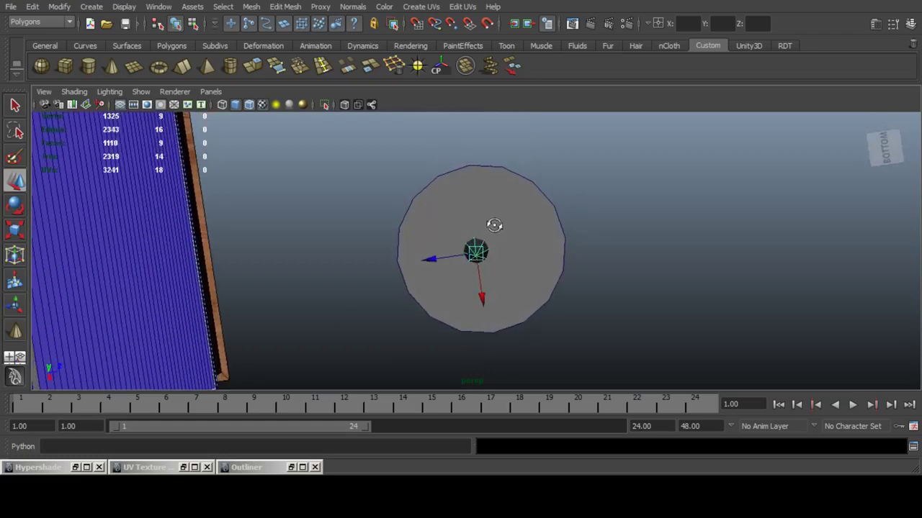
scroll(578, 232, up, 3)
scroll(524, 231, down, 8)
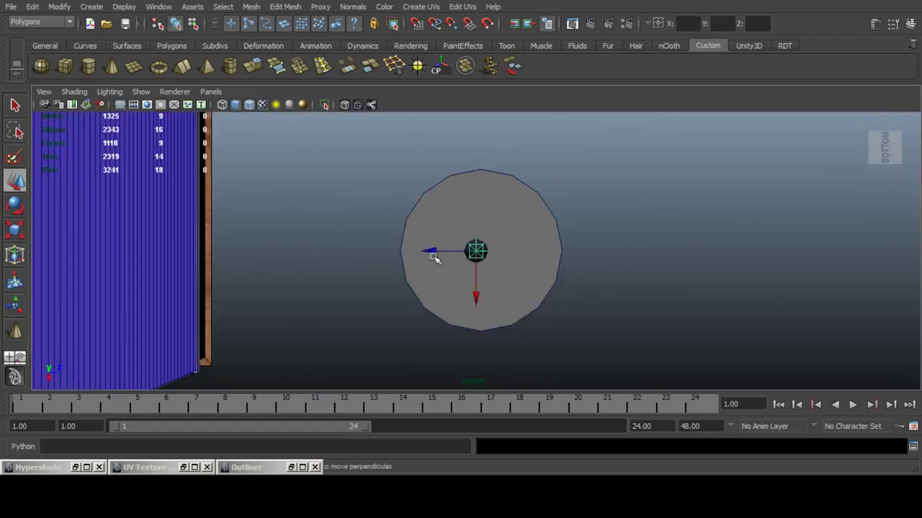
alt+drag(465, 228, 489, 208)
shift+click(504, 195)
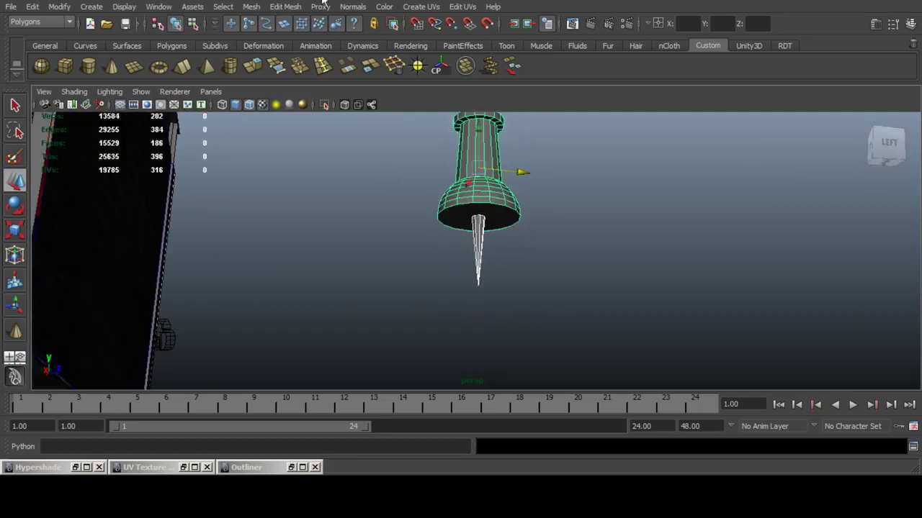
click(251, 7)
mouse_move(303, 65)
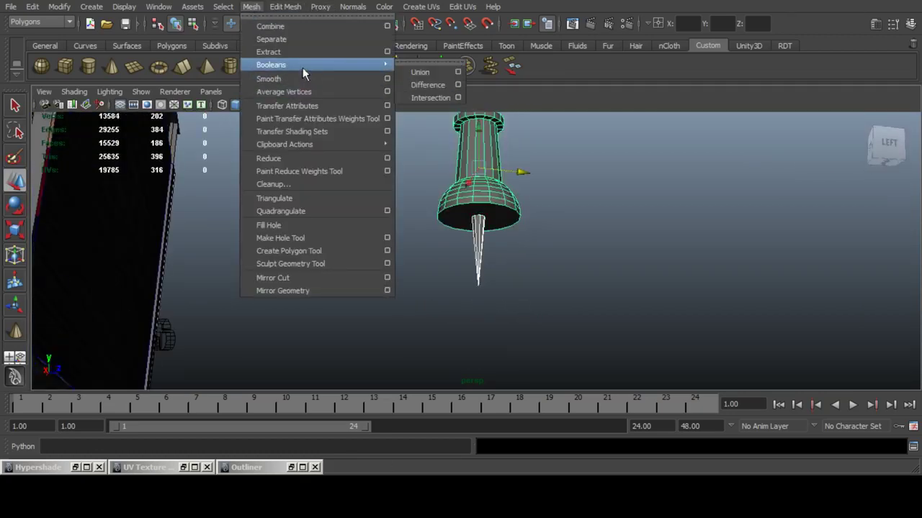
click(442, 70)
click(438, 71)
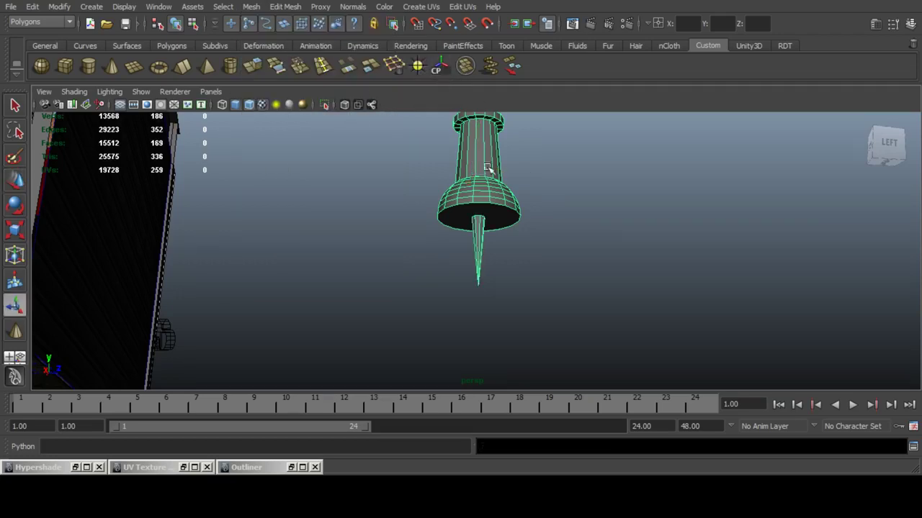
Delete the surplus edges on the pin's top cap so it becomes one clean flat face.
scroll(491, 173, up, 5)
alt+drag(500, 190, 483, 295)
double_click(456, 207)
click(394, 67)
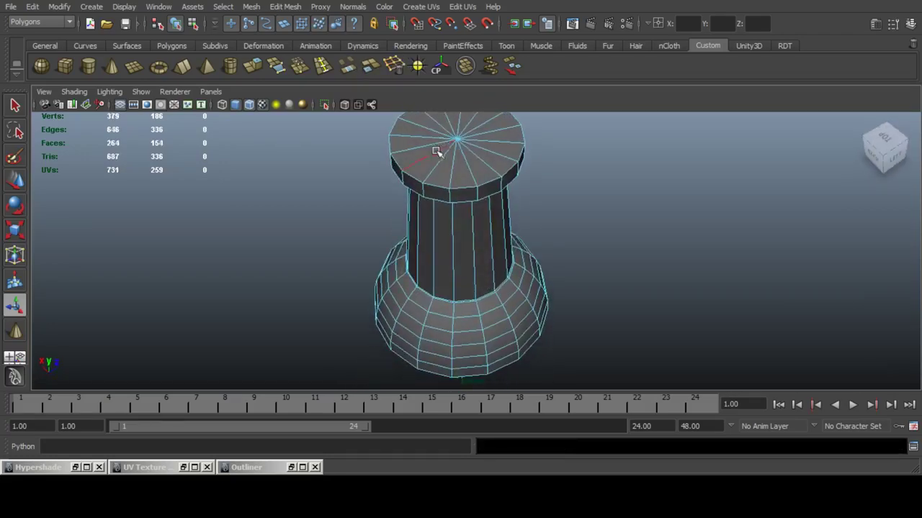
alt+drag(468, 147, 494, 308)
alt+drag(422, 269, 527, 325)
alt+right_drag(507, 250, 535, 252)
alt+drag(534, 252, 551, 262)
alt+middle_drag(534, 208, 536, 220)
key(F8)
key(F8)
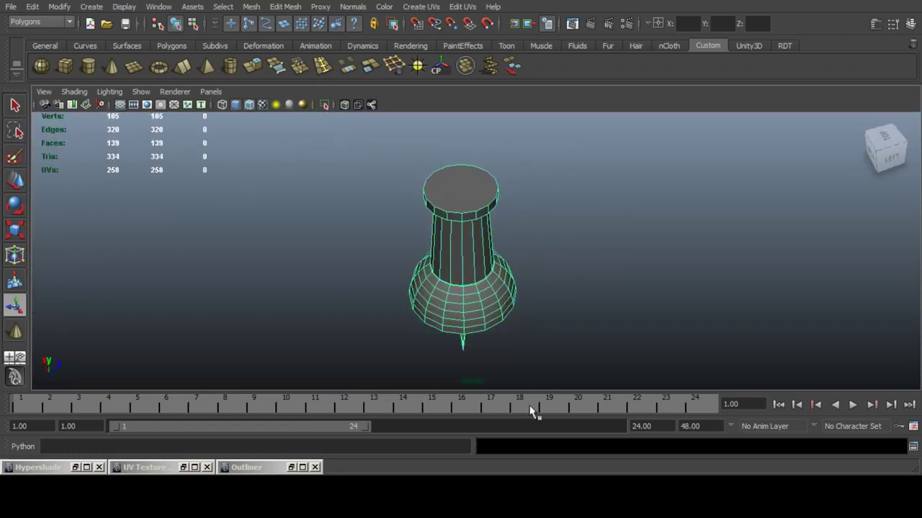
Assign the plain blue material to the whole push pin.
click(75, 468)
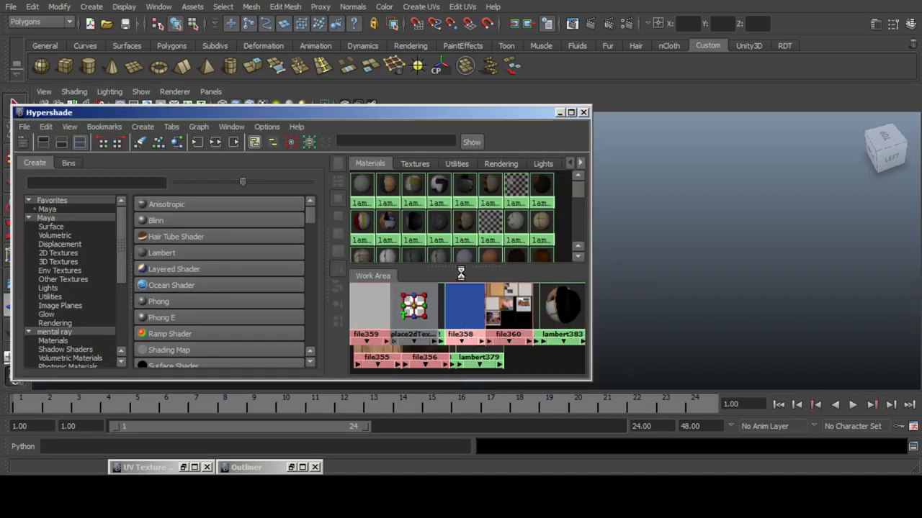
click(559, 112)
click(422, 7)
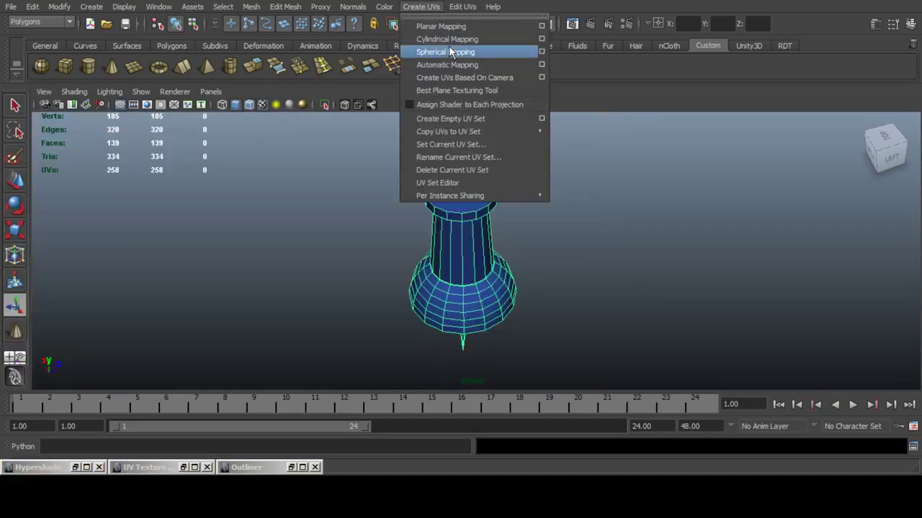
click(540, 272)
alt+drag(539, 277, 528, 214)
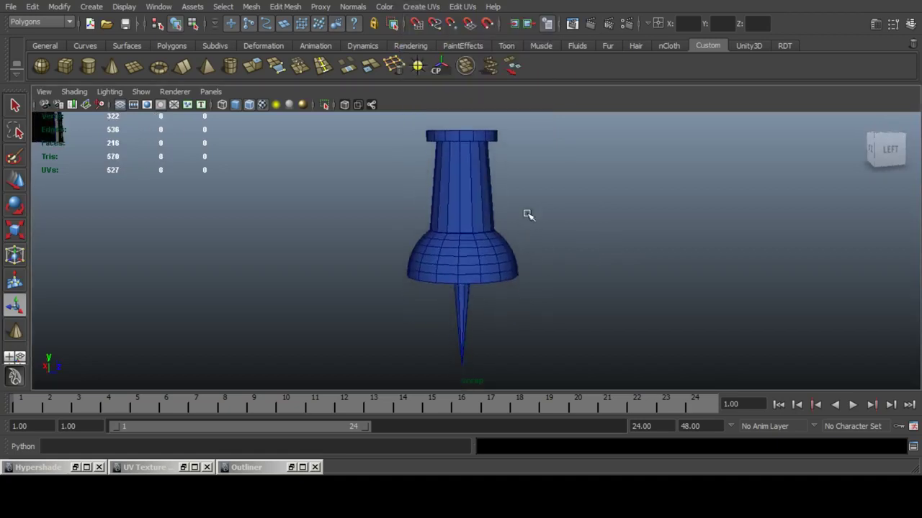
Select the faces of the pin's cap, stem and dome and apply Automatic Mapping to their UVs.
click(463, 214)
scroll(464, 240, down, 2)
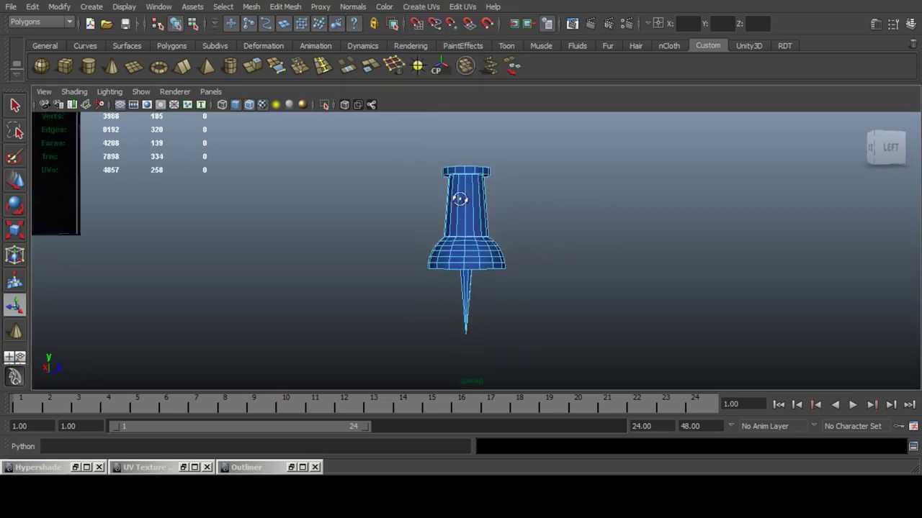
drag(408, 167, 612, 285)
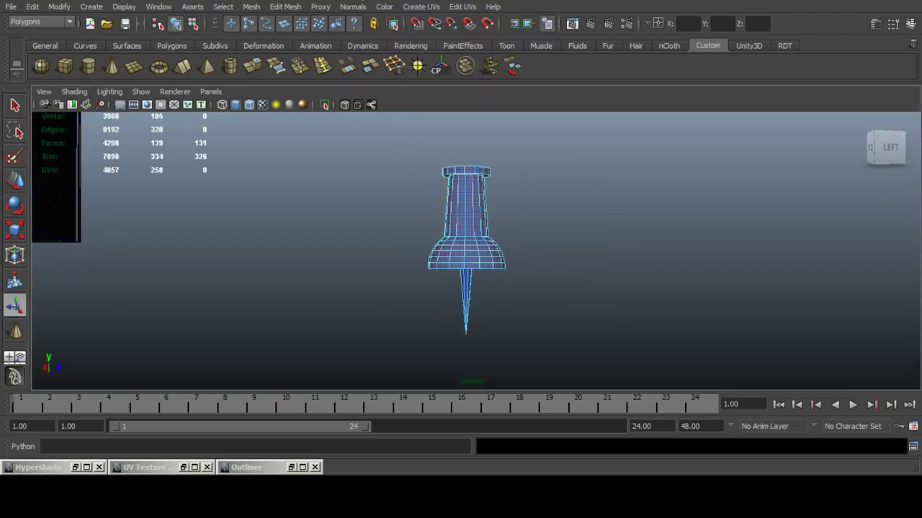
click(424, 7)
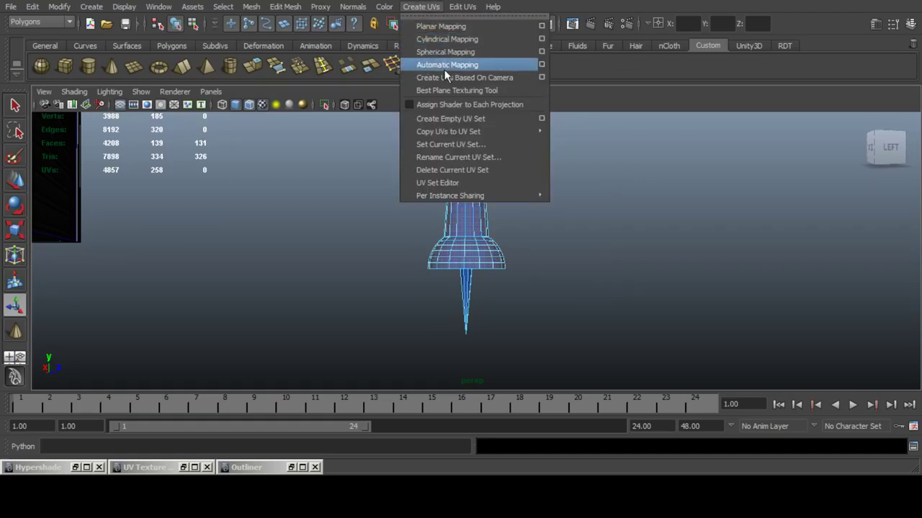
click(444, 65)
Assign the light gas_station_door_mesh material to the needle faces.
scroll(551, 250, up, 4)
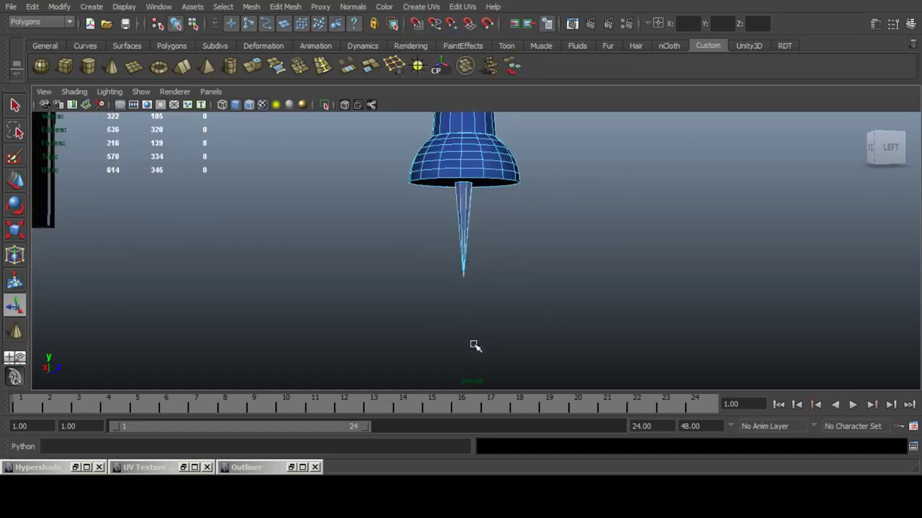
click(74, 469)
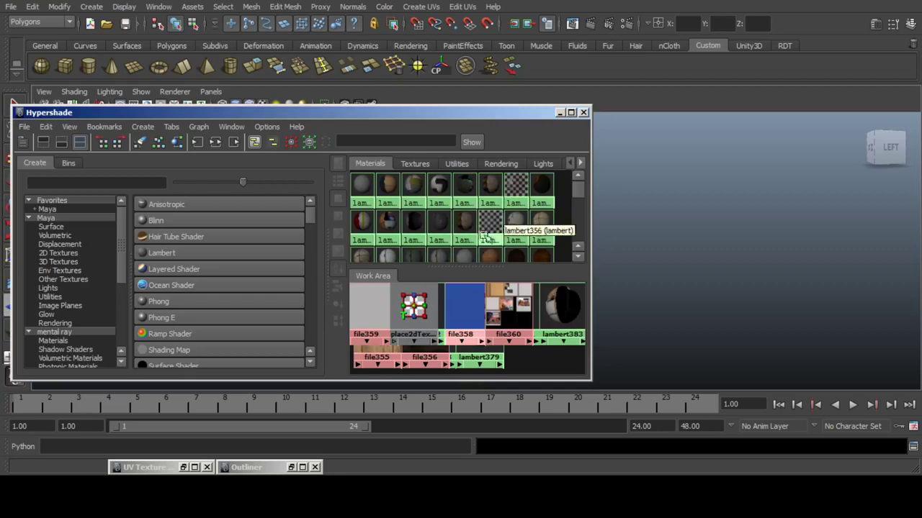
right_drag(515, 230, 507, 195)
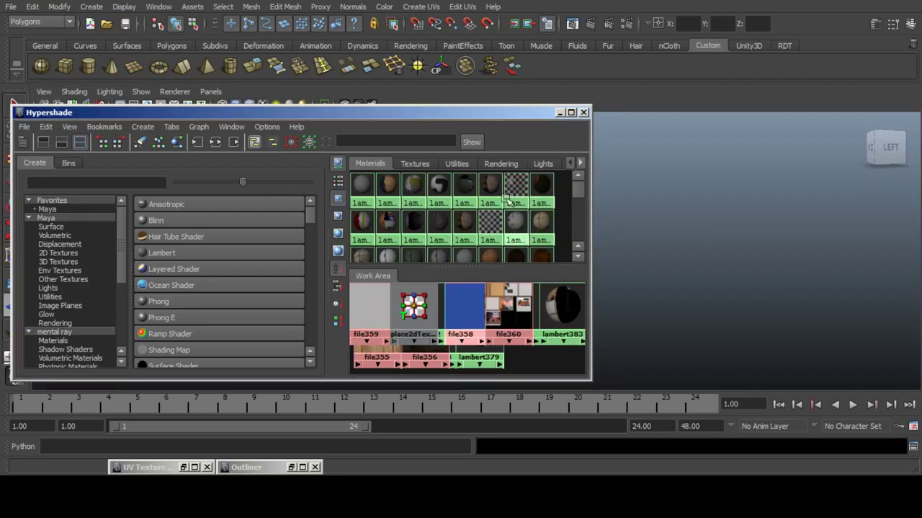
click(560, 113)
Apply Spherical Mapping to the needle faces and return to object selection.
click(421, 7)
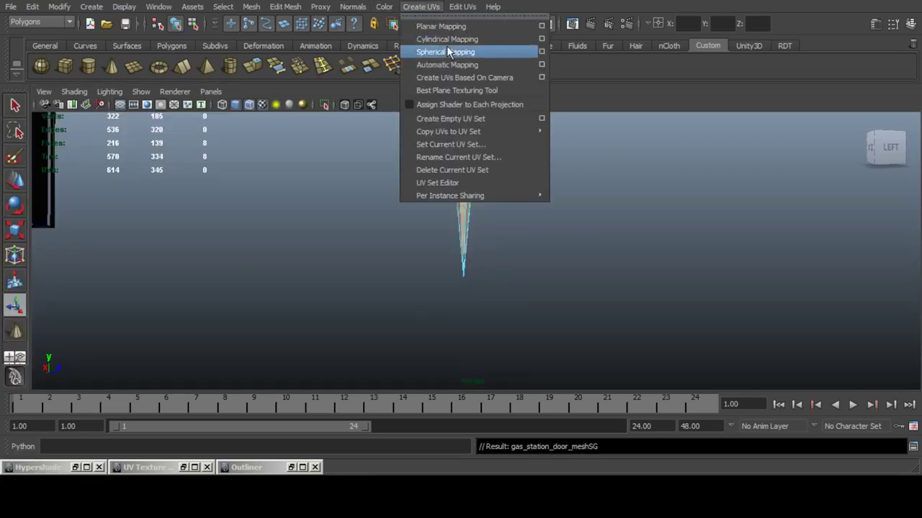
click(484, 51)
alt+drag(537, 212, 523, 225)
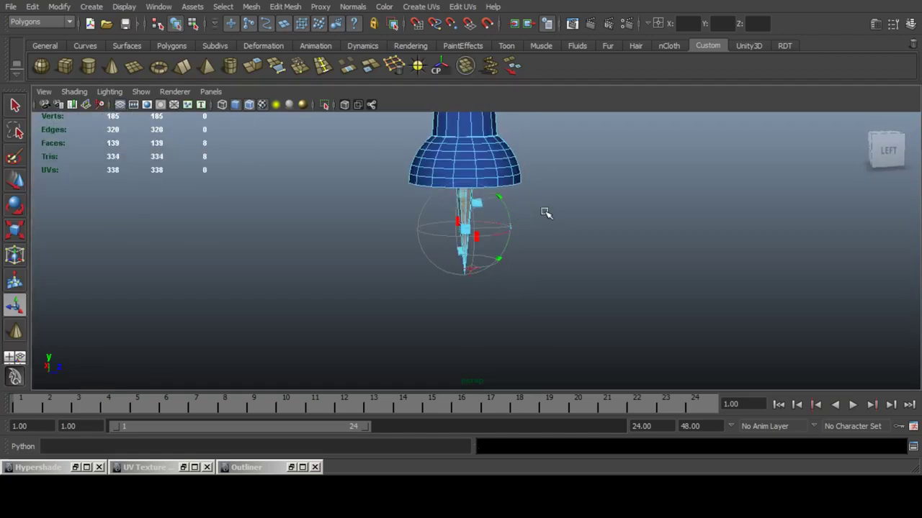
key(F8)
key(F8)
Leave the isolated view and move the push pin across the interior to the corkboard on the wall.
click(545, 212)
key(shift+i)
alt+right_drag(545, 213, 504, 208)
click(481, 213)
click(18, 184)
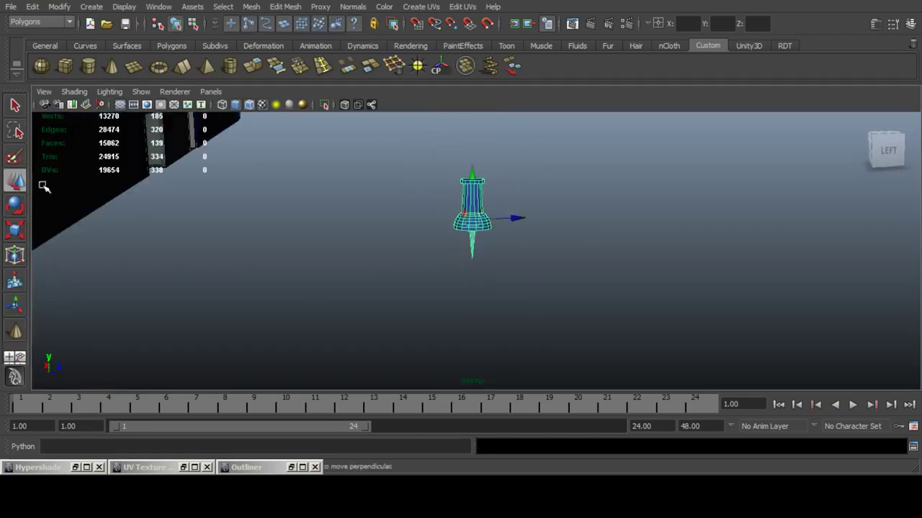
alt+right_drag(612, 223, 561, 222)
alt+drag(562, 222, 540, 270)
drag(519, 232, 153, 259)
alt+middle_drag(152, 259, 445, 247)
drag(373, 277, 310, 264)
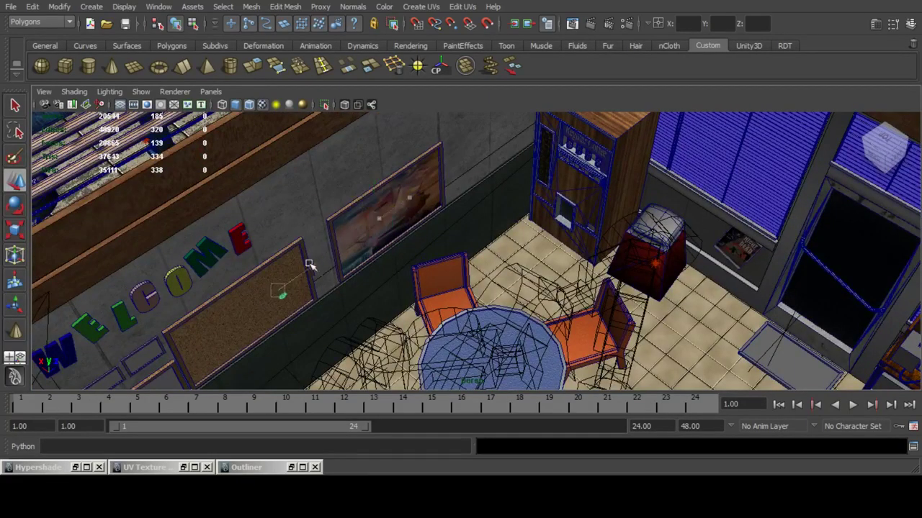
key(f)
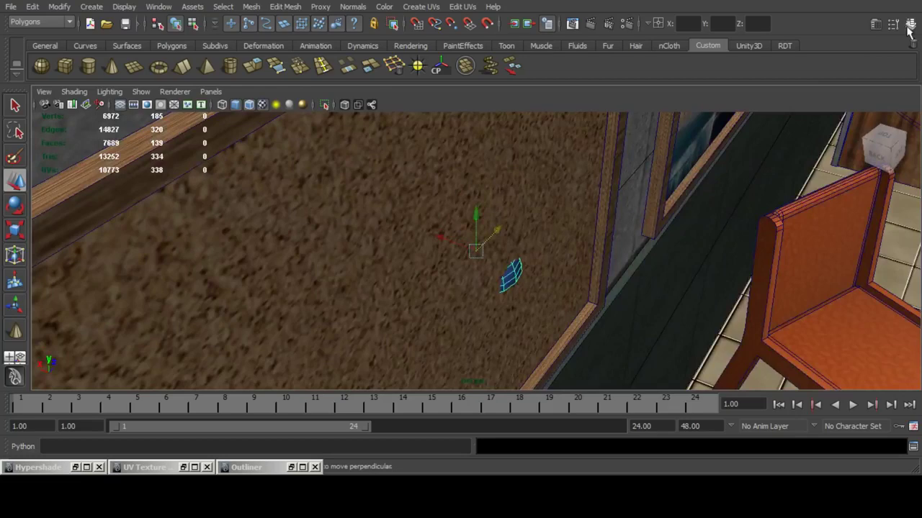
Set the push pin's Rotate X to 90 and pull it out in front of the corkboard.
click(909, 25)
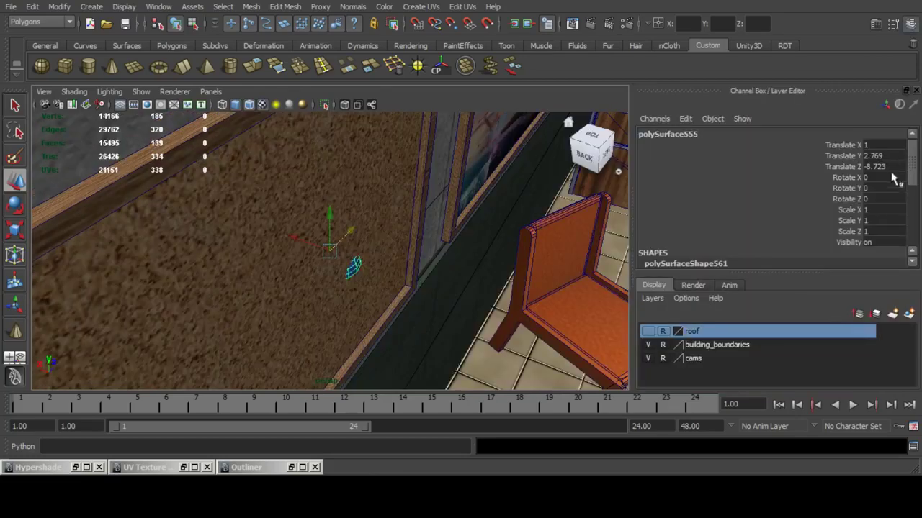
click(884, 177)
text(90)
key(Return)
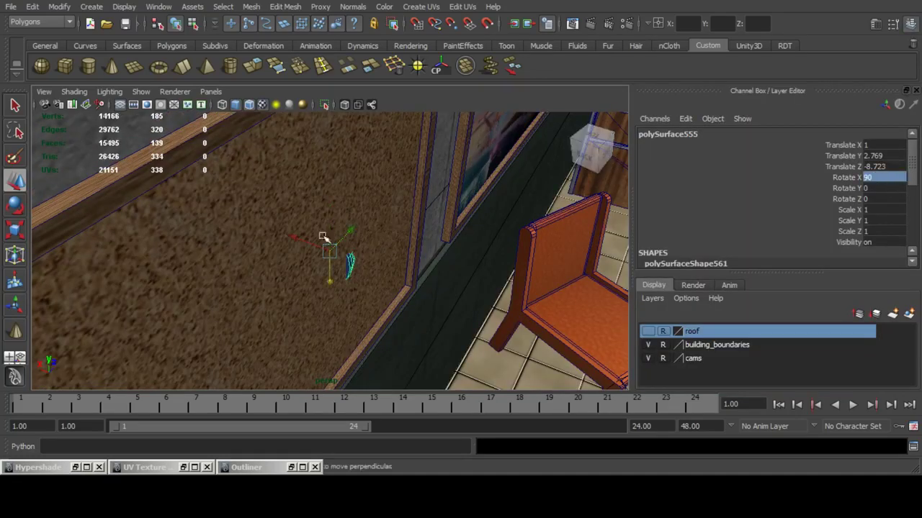
drag(292, 239, 348, 258)
Set the push pin's Rotate Y to -90 so the needle faces the corkboard, and raise the pin.
click(888, 188)
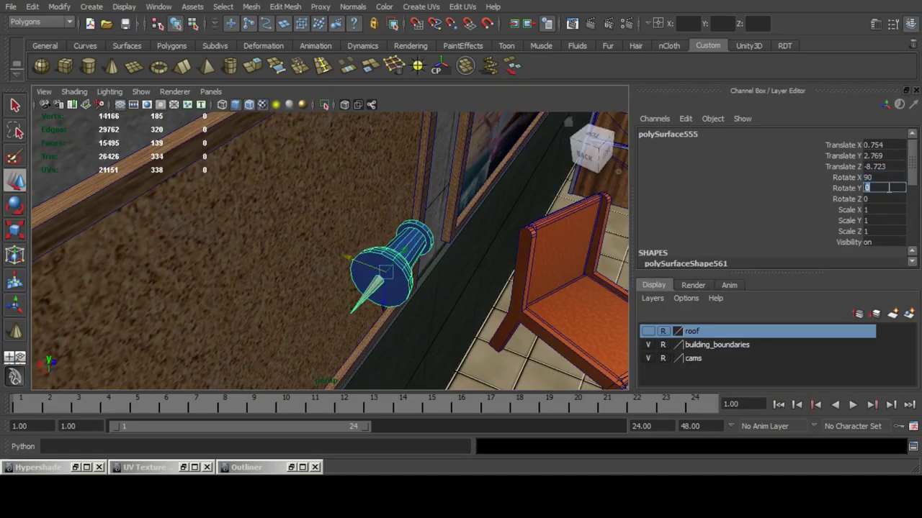
text(90)
key(Return)
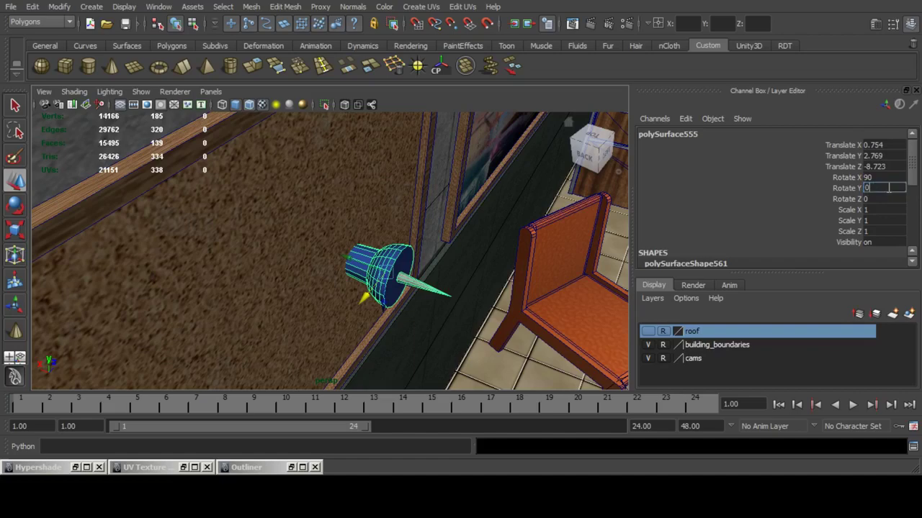
text(-90)
key(Return)
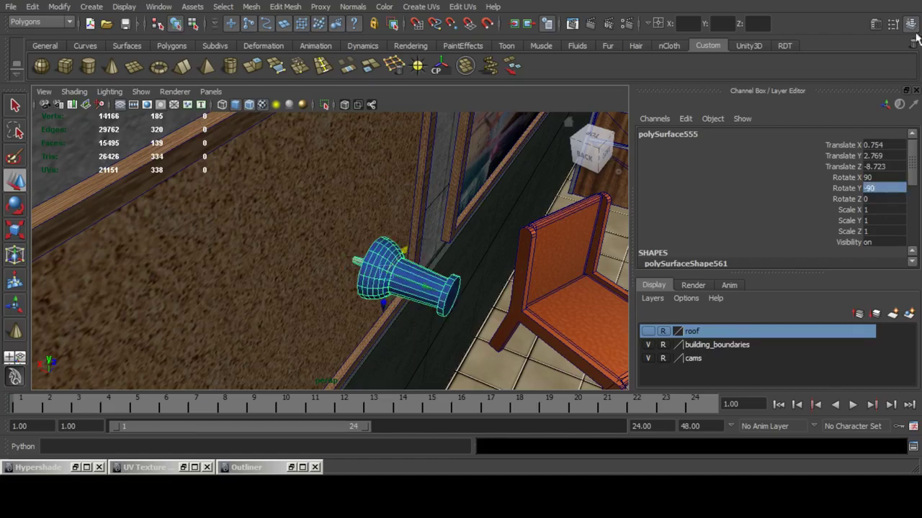
click(913, 28)
alt+drag(496, 230, 570, 242)
drag(524, 337, 516, 257)
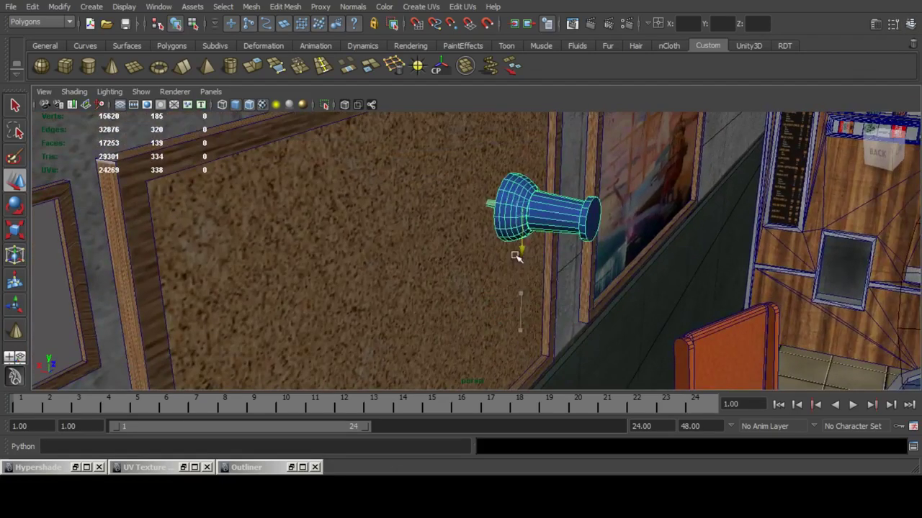
Switch to the two-viewport layout and set the second viewport to look through CAM_01_OBJ.
key(space)
click(658, 91)
mouse_move(720, 104)
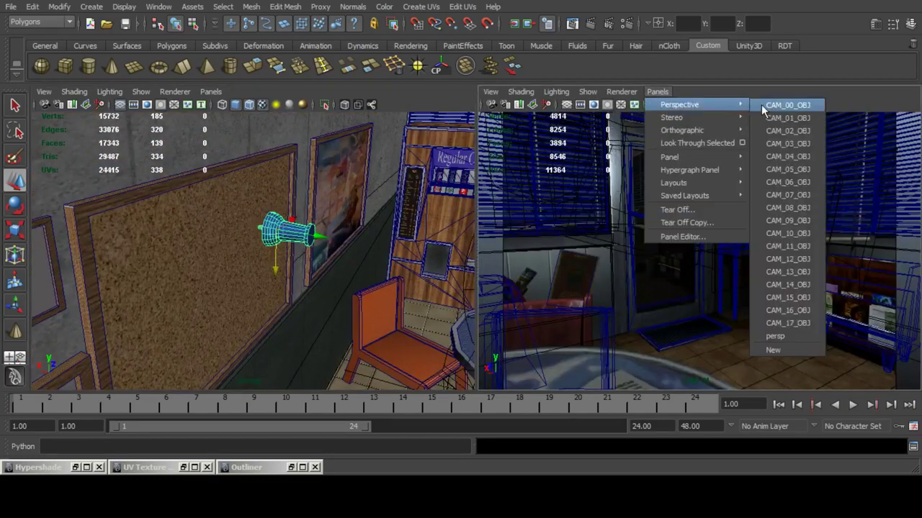
click(785, 105)
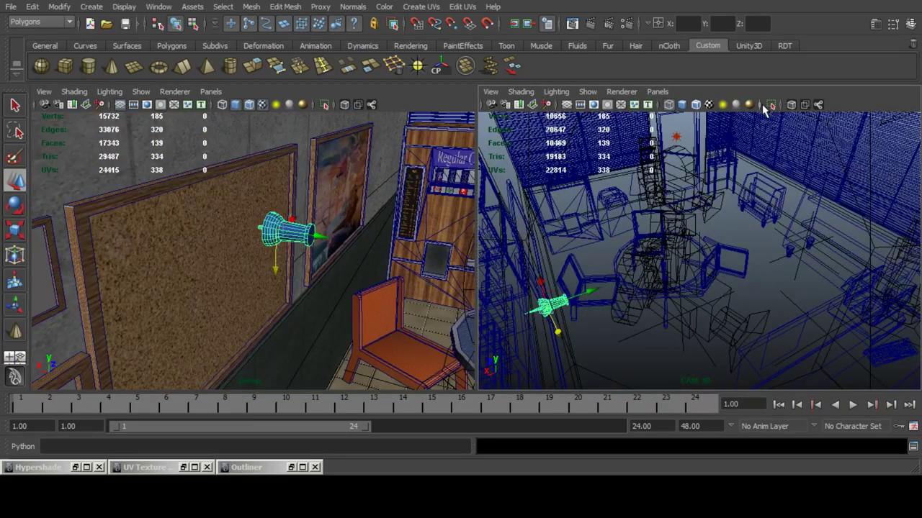
click(666, 94)
mouse_move(691, 104)
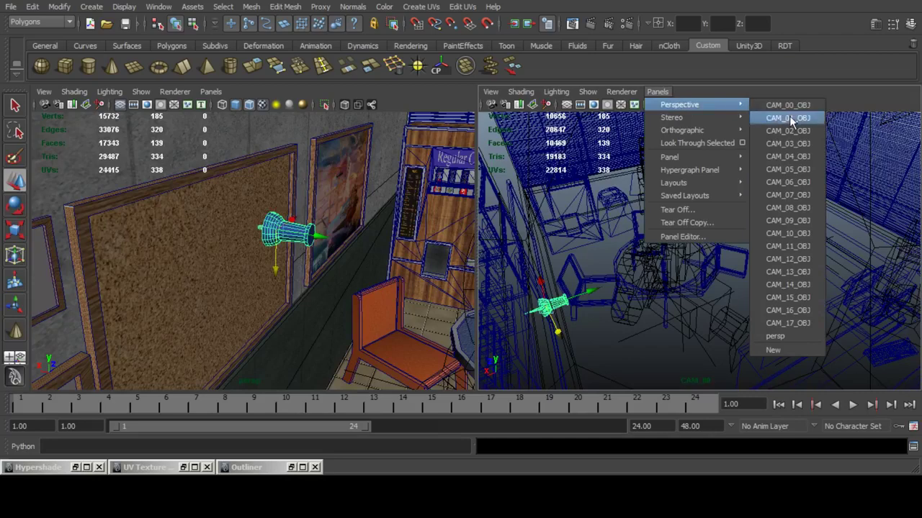
click(789, 117)
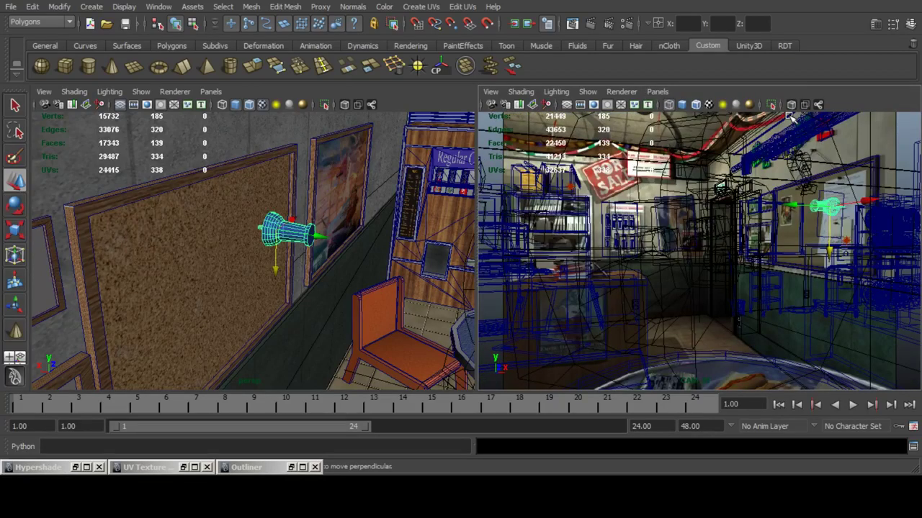
Scale the push pin down to a realistic size for the corkboard.
alt+drag(280, 264, 188, 218)
key(f)
key(r)
alt+drag(281, 242, 136, 241)
click(16, 182)
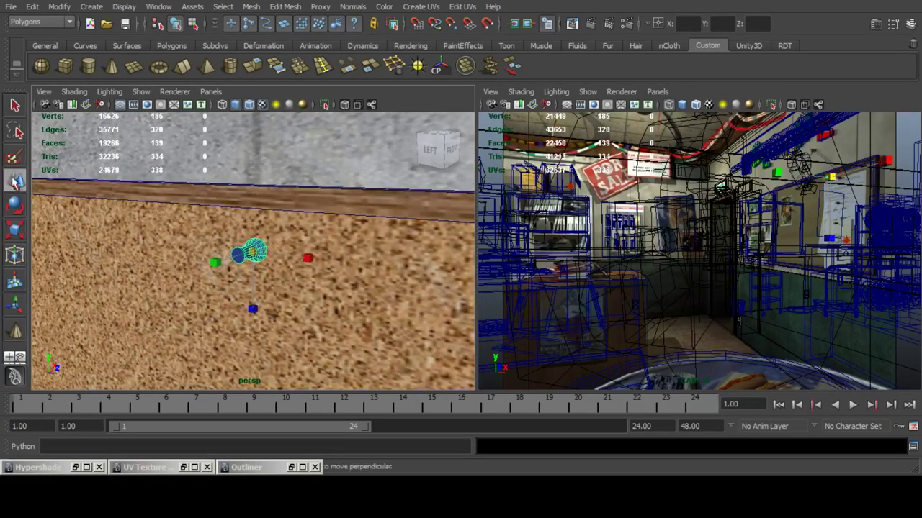
Push the pin into the corkboard and duplicate it twice, spacing the copies down the board below it.
alt+drag(284, 253, 319, 253)
drag(232, 250, 312, 255)
scroll(344, 252, down, 4)
key(ctrl+d)
alt+middle_drag(315, 257, 319, 219)
key(ctrl+d)
drag(270, 258, 269, 307)
alt+drag(277, 301, 304, 295)
drag(317, 264, 307, 265)
scroll(266, 234, down, 3)
alt+drag(263, 233, 298, 253)
scroll(297, 250, down, 3)
key(space)
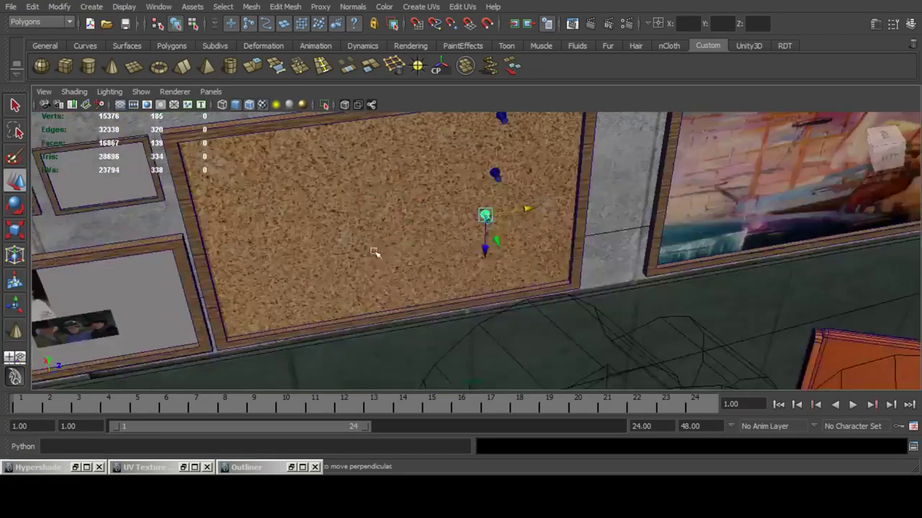
Save the scene and render the room through CAM_01_OBJ to check the push pins on the corkboard.
key(q)
key(ctrl+s)
click(569, 26)
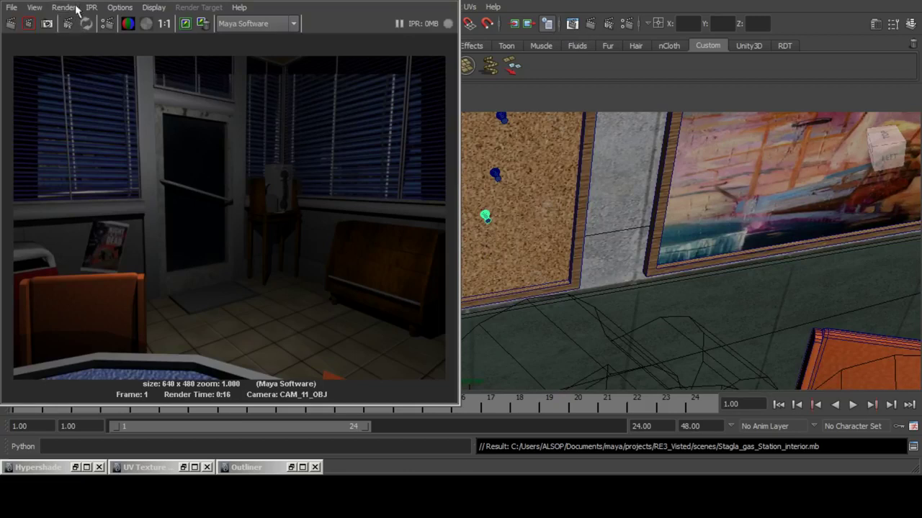
click(64, 7)
mouse_move(108, 80)
click(236, 108)
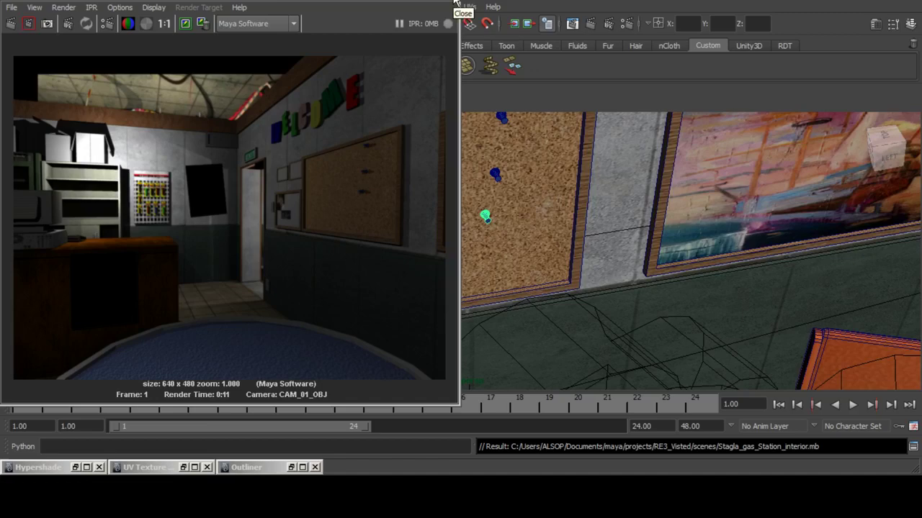
click(456, 3)
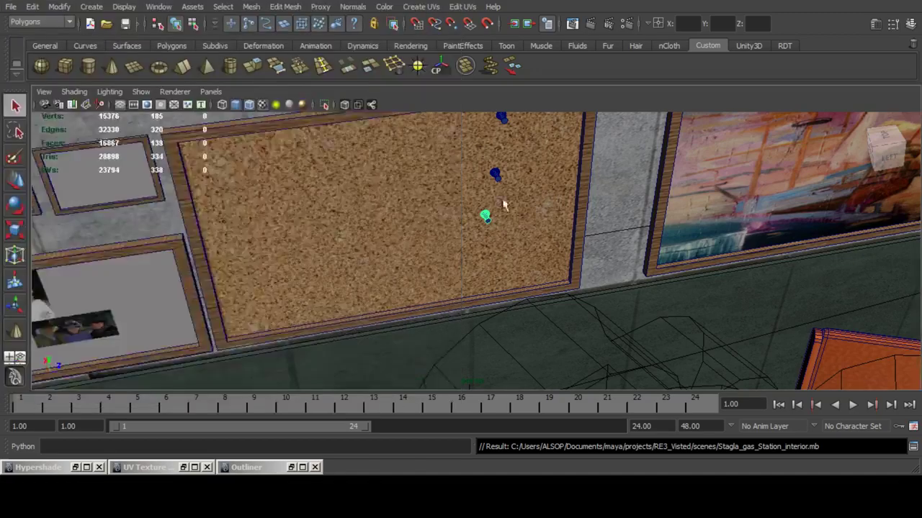
Save the scene again and browse the reference images to examine the tools and props on the garage floor.
scroll(537, 206, down, 10)
alt+drag(537, 206, 488, 256)
alt+middle_drag(718, 257, 603, 281)
alt+drag(603, 281, 561, 288)
scroll(603, 257, up, 5)
alt+middle_drag(603, 257, 566, 257)
key(ctrl+s)
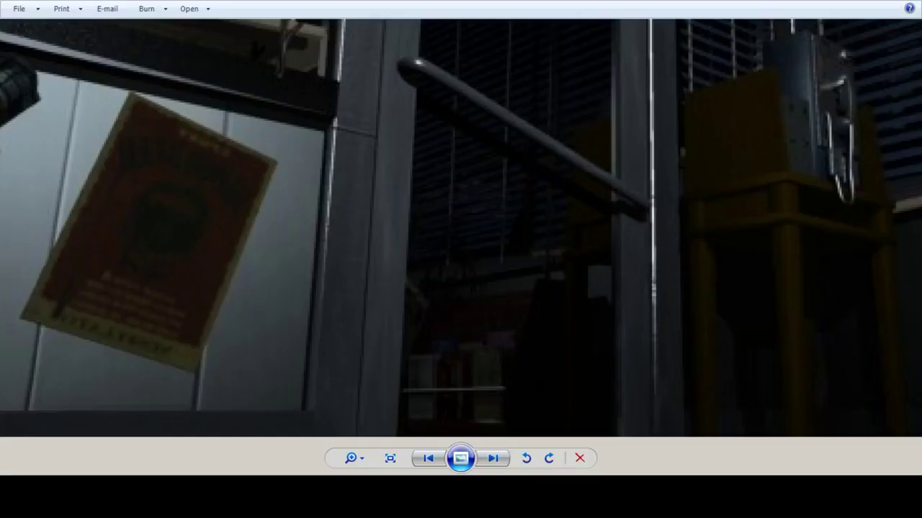
key(Right)
key(Right)
key(Right)
key(Right)
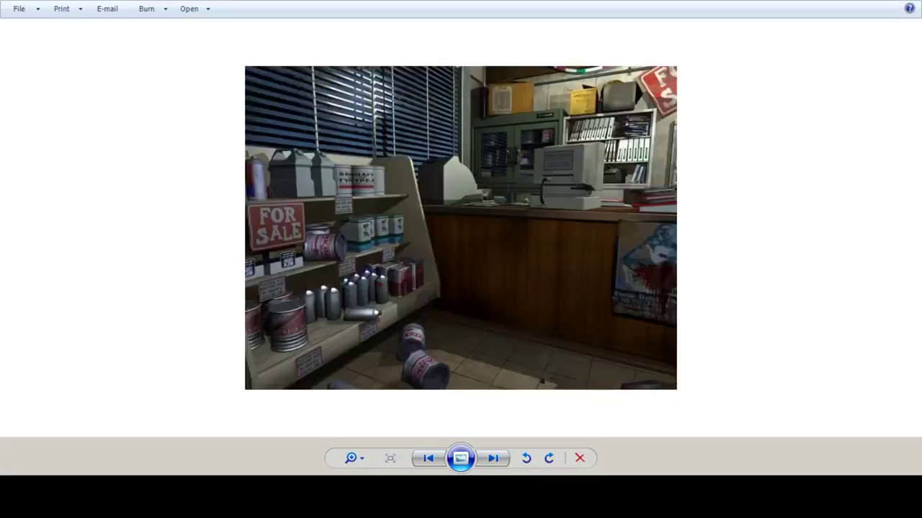
key(Left)
key(Left)
key(Right)
key(Right)
key(Right)
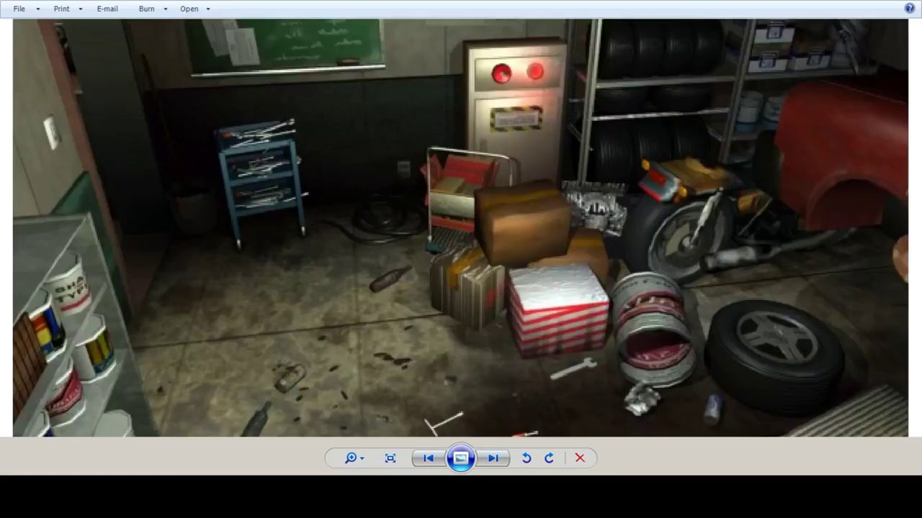
drag(461, 288, 461, 202)
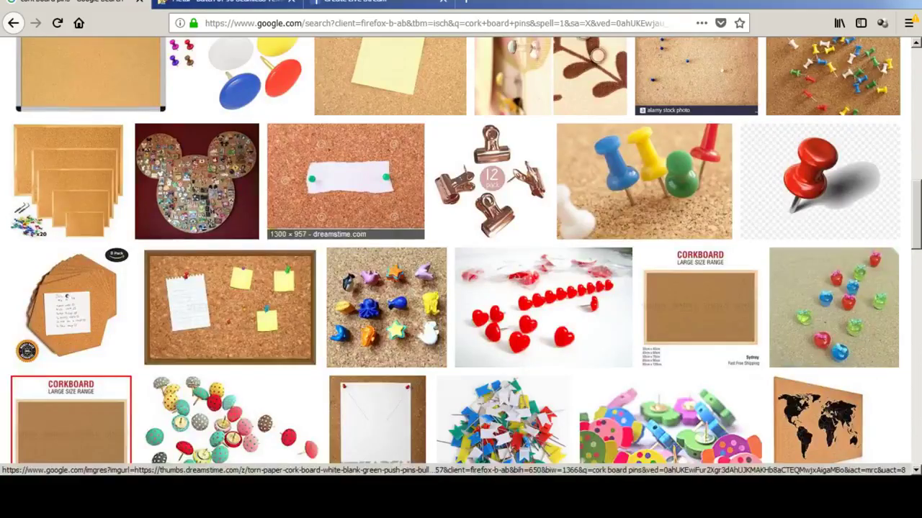
In the web browser, search Google Images for "wrench" and open the 1/2-9/16 Open-End Wrench picture.
scroll(461, 288, up, 10)
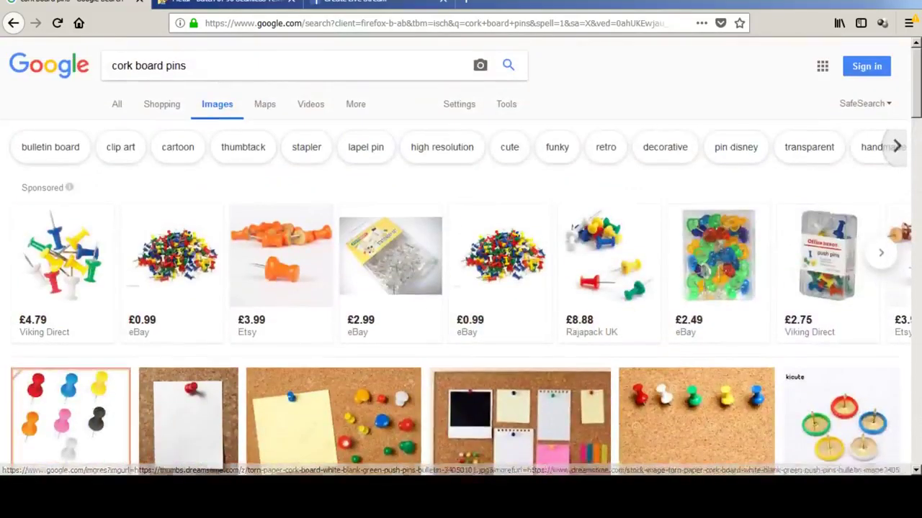
triple_click(148, 66)
text(w)
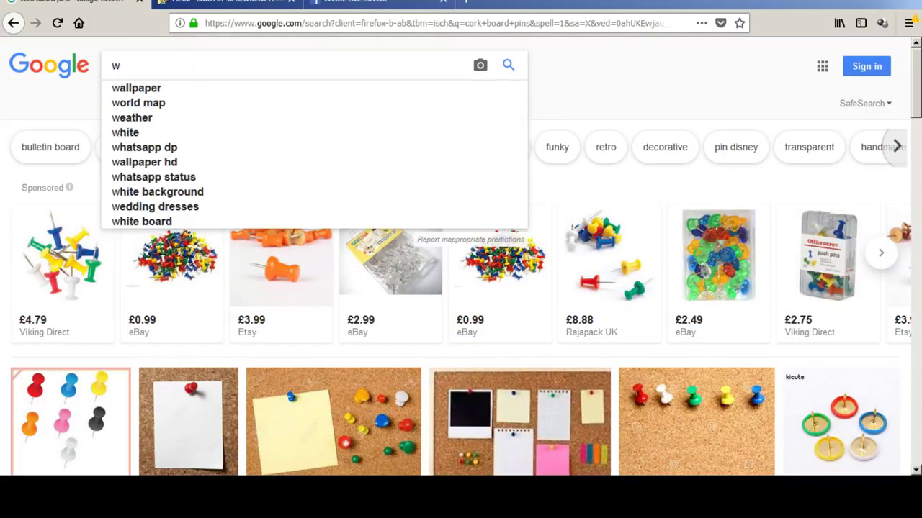
text(rench)
key(Return)
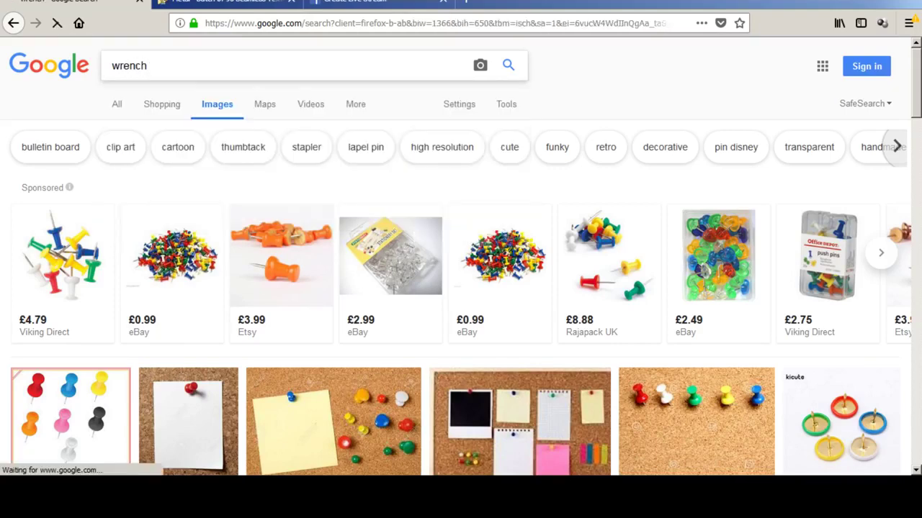
scroll(389, 244, down, 3)
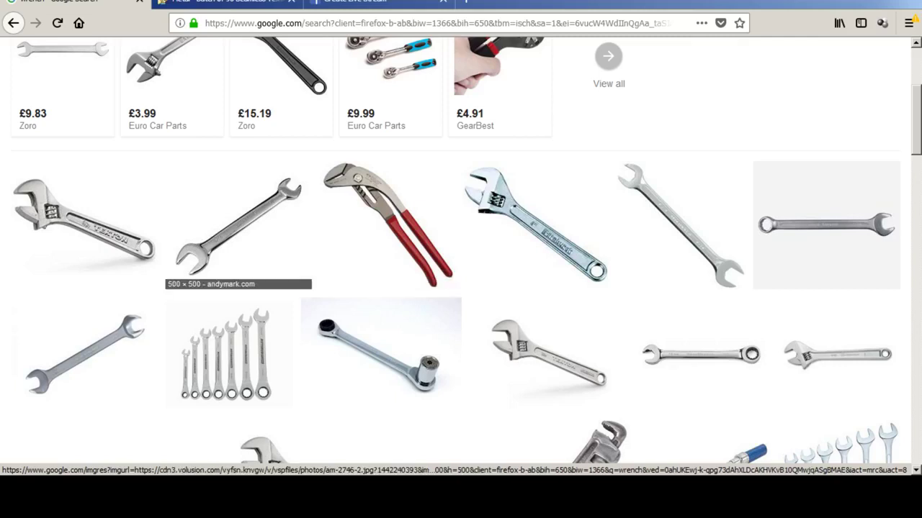
click(237, 227)
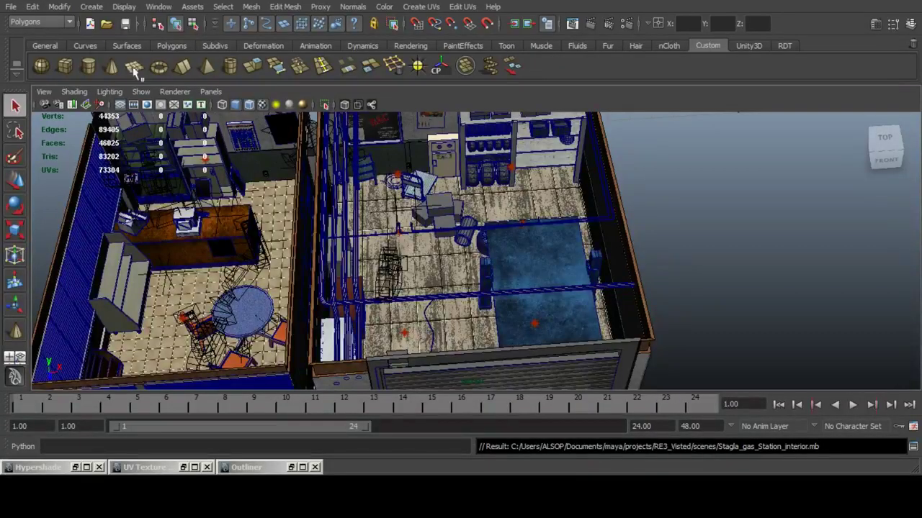
Back in Maya, create a long, thin, flat polygon box outside the building as the wrench handle.
click(65, 65)
scroll(527, 220, up, 2)
scroll(528, 220, up, 4)
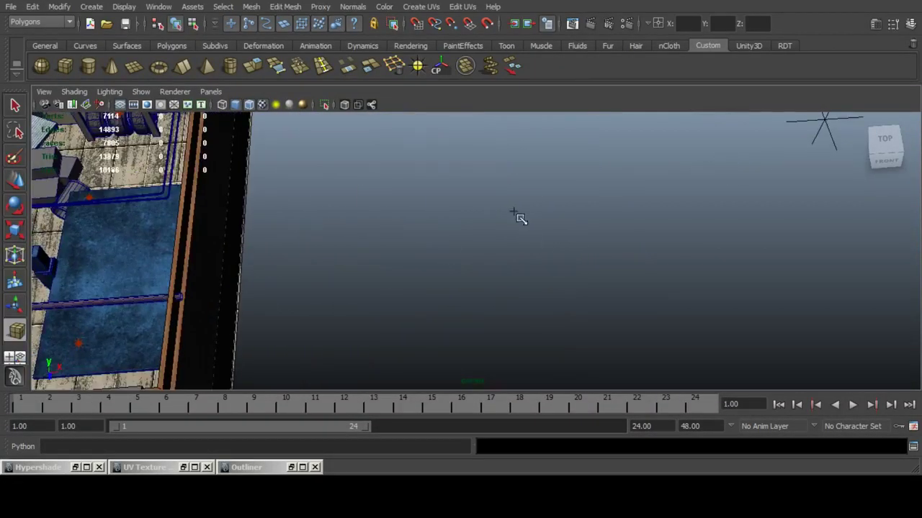
drag(518, 216, 549, 234)
scroll(597, 220, down, 8)
scroll(569, 237, up, 6)
scroll(625, 237, up, 1)
alt+drag(625, 236, 560, 281)
key(f)
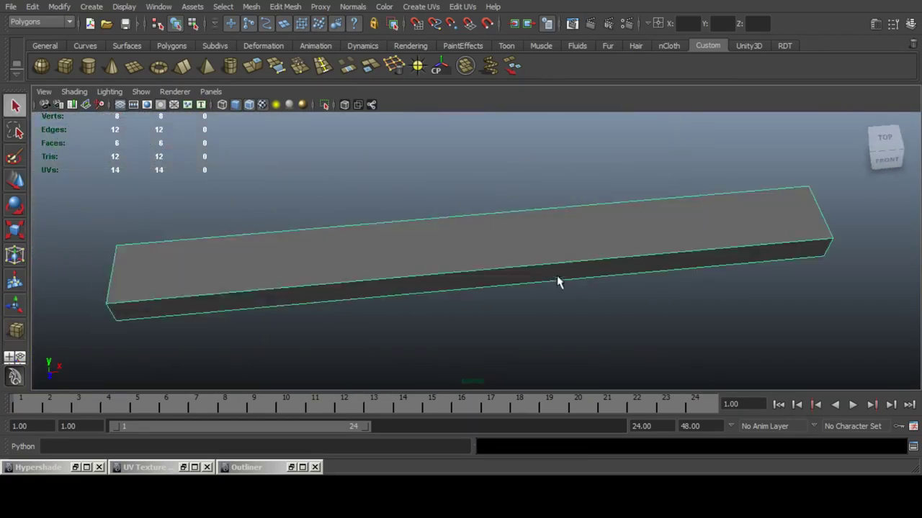
scroll(504, 268, down, 3)
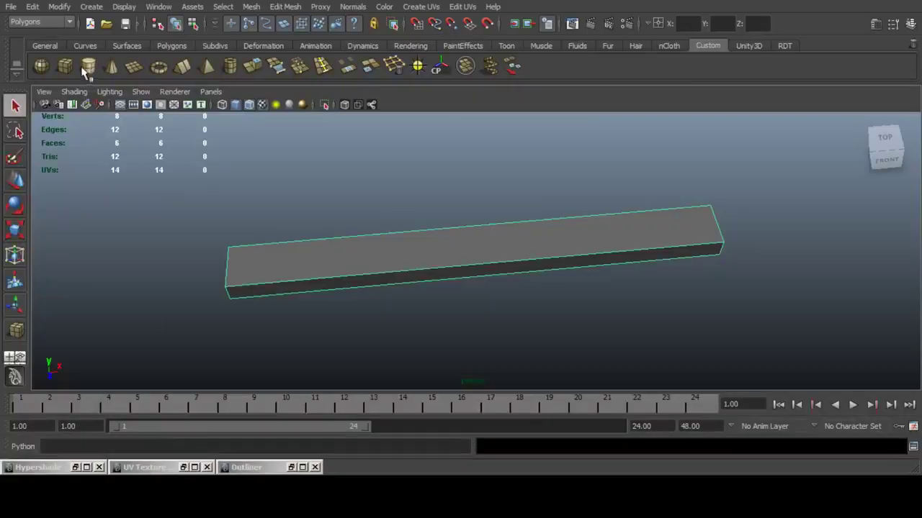
Create a flat polygon cylinder, slightly wider than the handle, at one end of the long box.
click(91, 74)
alt+middle_drag(189, 212, 405, 171)
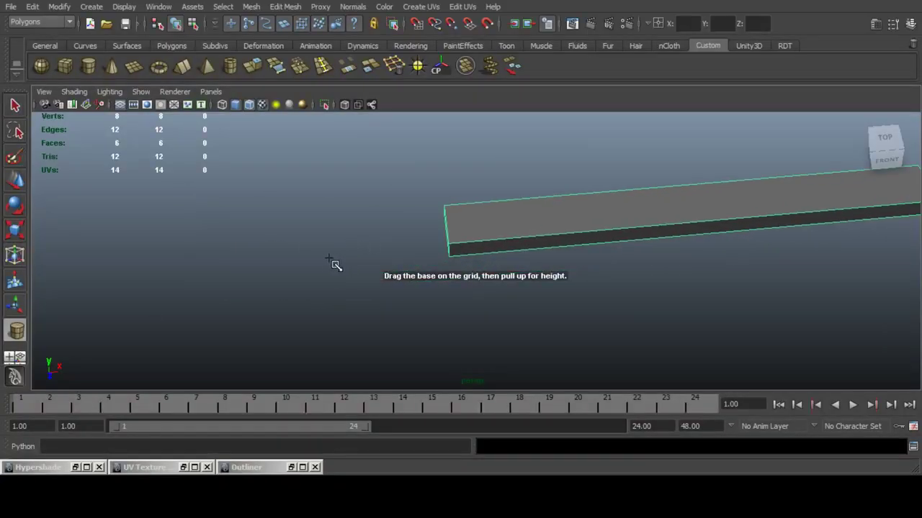
alt+drag(335, 265, 467, 233)
drag(442, 295, 460, 262)
click(18, 184)
key(f)
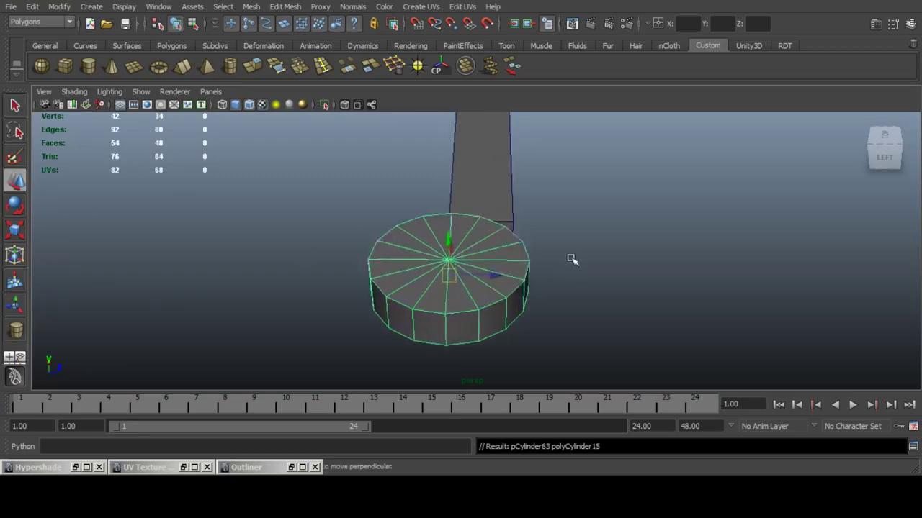
alt+drag(572, 259, 436, 326)
alt+drag(400, 293, 541, 252)
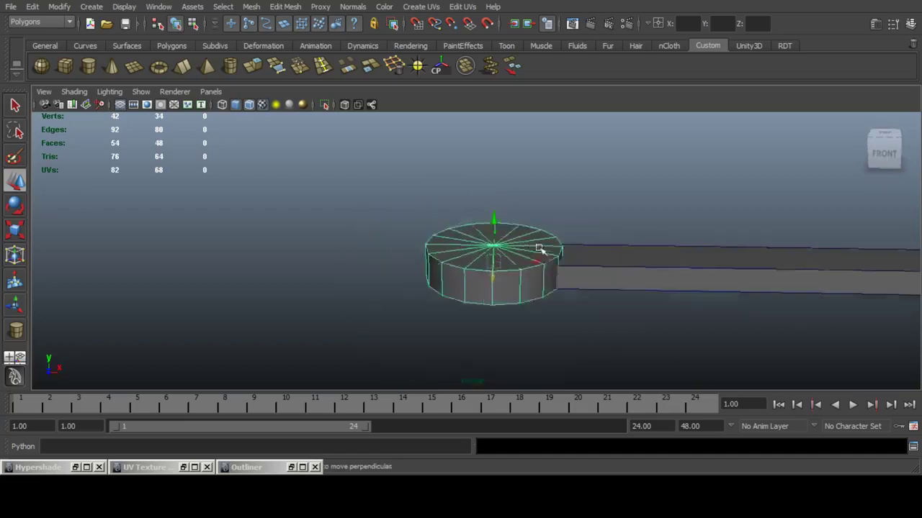
scroll(541, 251, down, 3)
alt+middle_drag(540, 252, 370, 266)
key(ctrl+d)
alt+drag(371, 266, 650, 259)
key(ctrl+z)
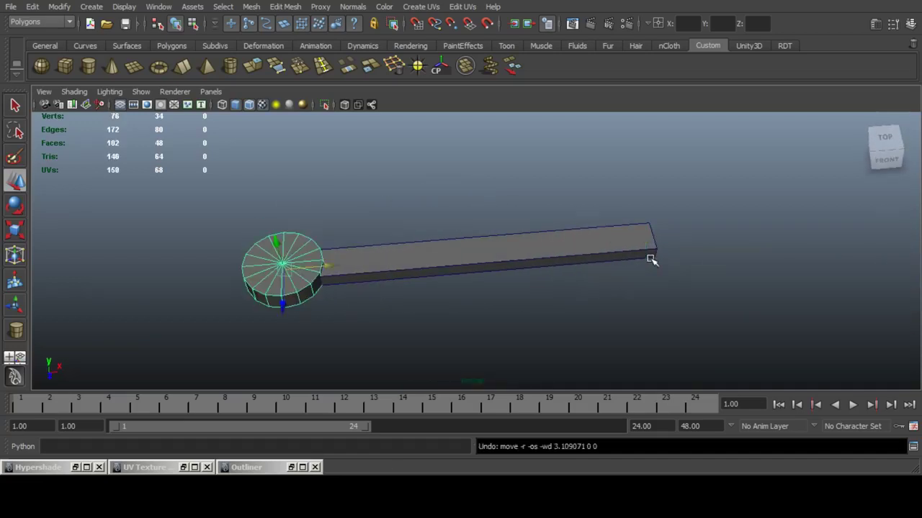
key(Delete)
Duplicate the handle box and move the copy along its length to the opposite side of the cylinder, touching its rim.
alt+middle_drag(380, 283, 550, 256)
click(592, 241)
key(ctrl+d)
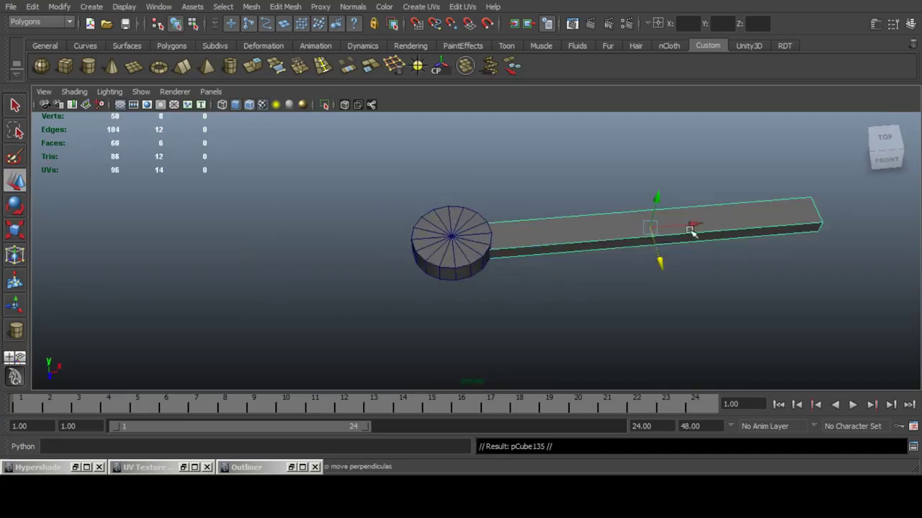
drag(692, 229, 288, 238)
alt+middle_drag(154, 248, 237, 257)
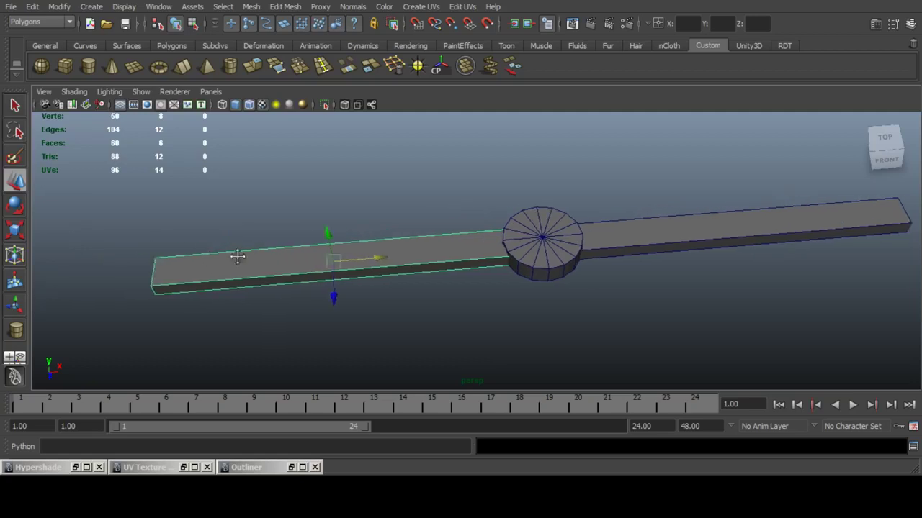
drag(380, 257, 386, 257)
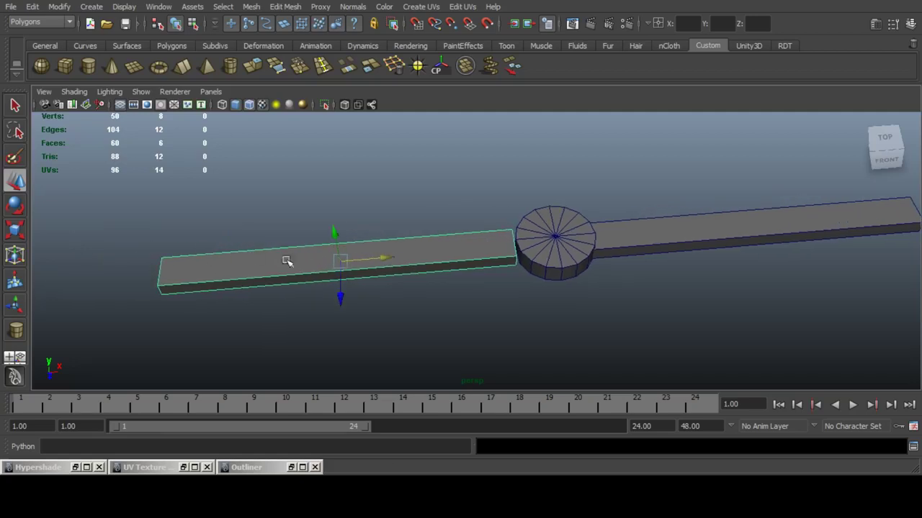
Shorten the duplicated box to a small block by moving its far-end vertices toward the cylinder, and center its pivot.
key(F9)
drag(120, 235, 194, 307)
drag(207, 273, 513, 272)
key(F8)
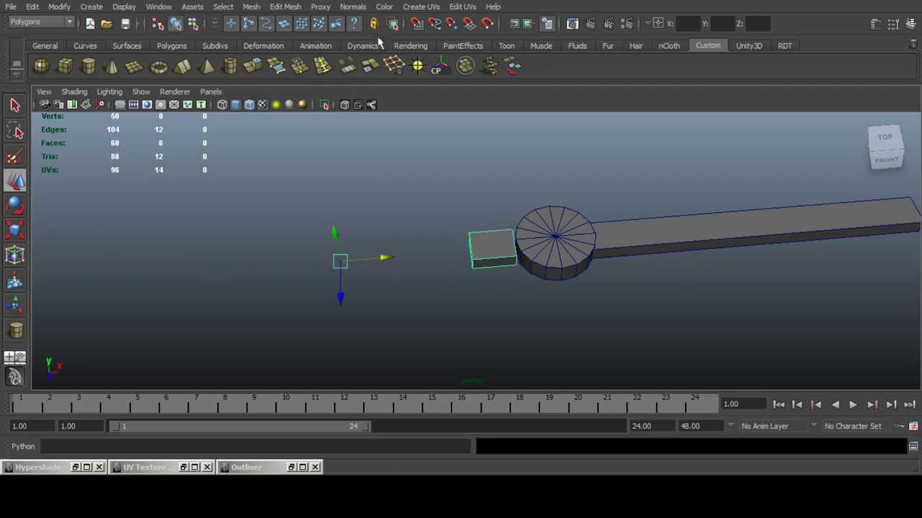
click(436, 66)
key(f)
key(f)
alt+drag(318, 291, 437, 291)
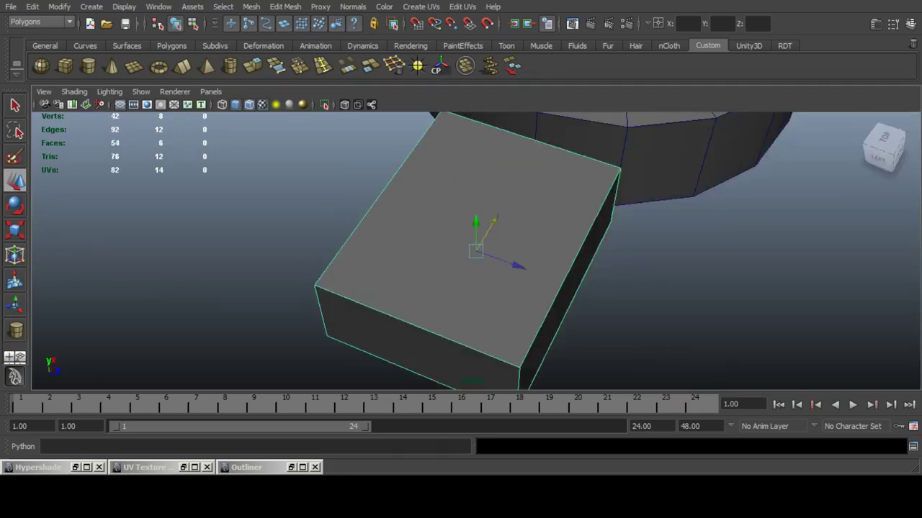
Check the open-end wrench picture and select the small block's two vertical edges nearest the cylinder.
key(alt+Tab)
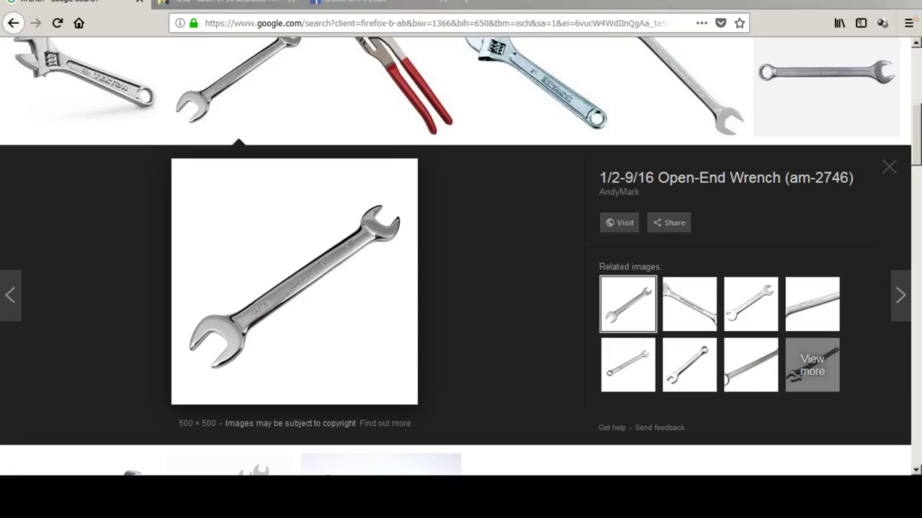
key(alt+Tab)
right_drag(550, 159, 551, 124)
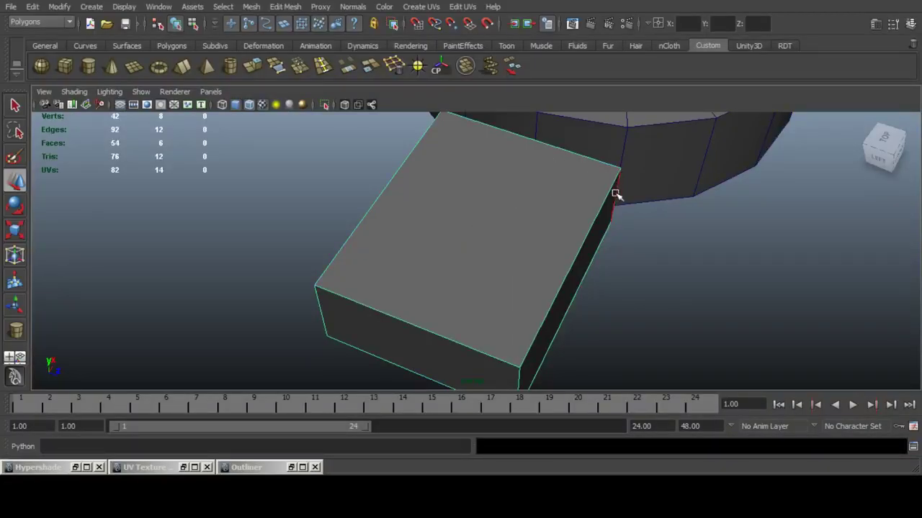
click(615, 193)
alt+drag(338, 193, 522, 192)
shift+click(310, 279)
click(310, 279)
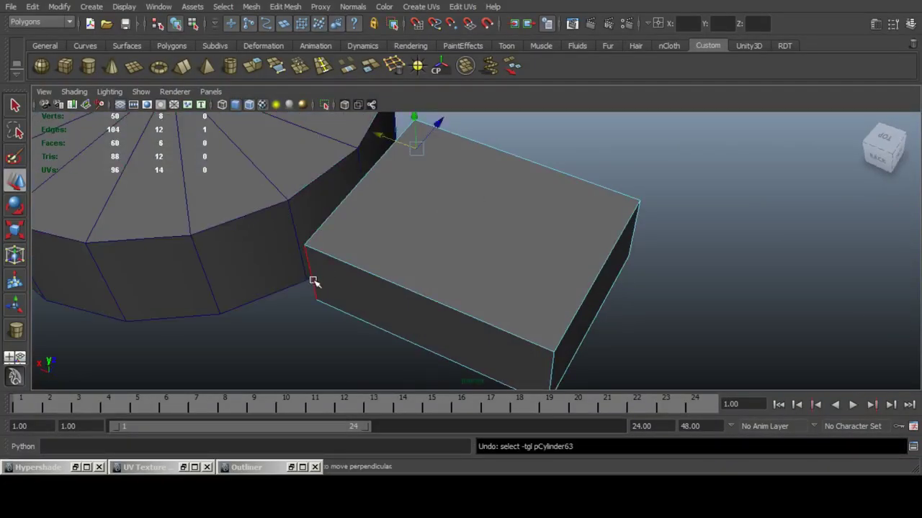
click(248, 8)
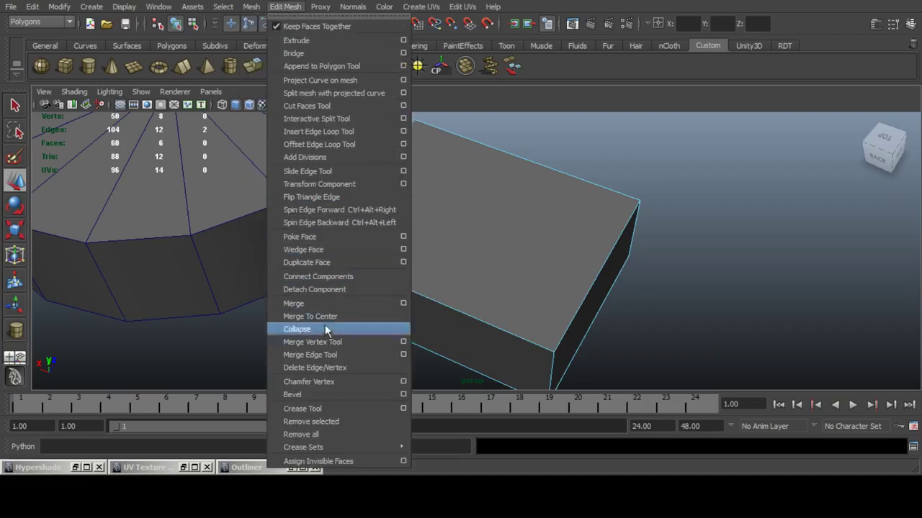
click(335, 393)
alt+drag(402, 257, 490, 234)
key(ctrl+z)
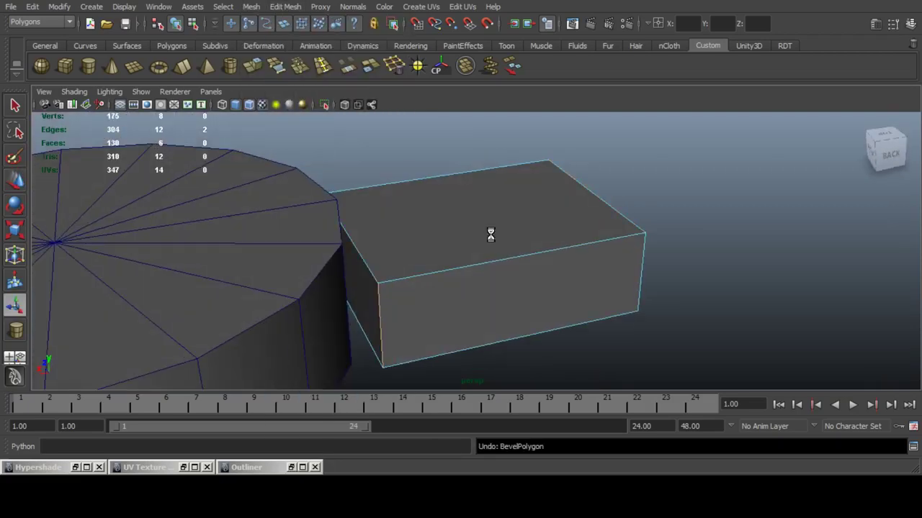
Bevel the block's two selected edges with an absolute width of 0.02 and 3 segments.
click(285, 7)
click(401, 392)
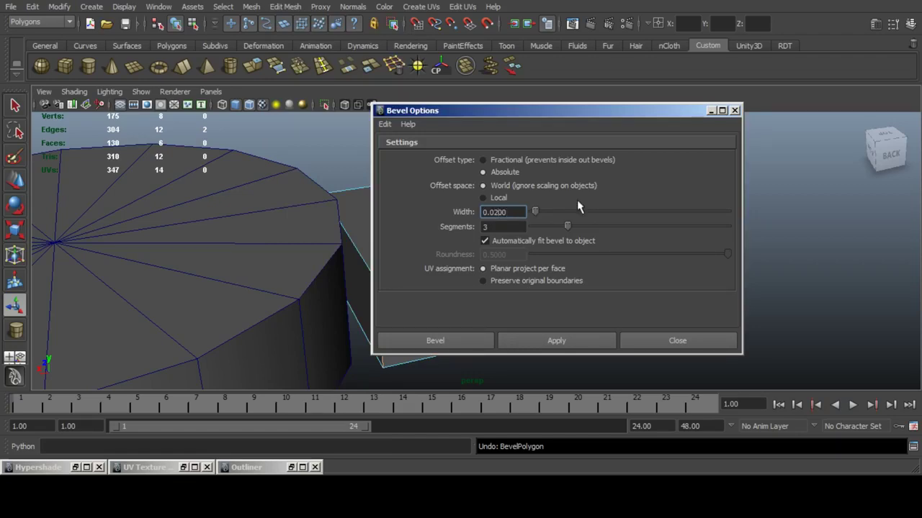
click(450, 341)
alt+drag(546, 242, 514, 234)
key(F8)
key(F8)
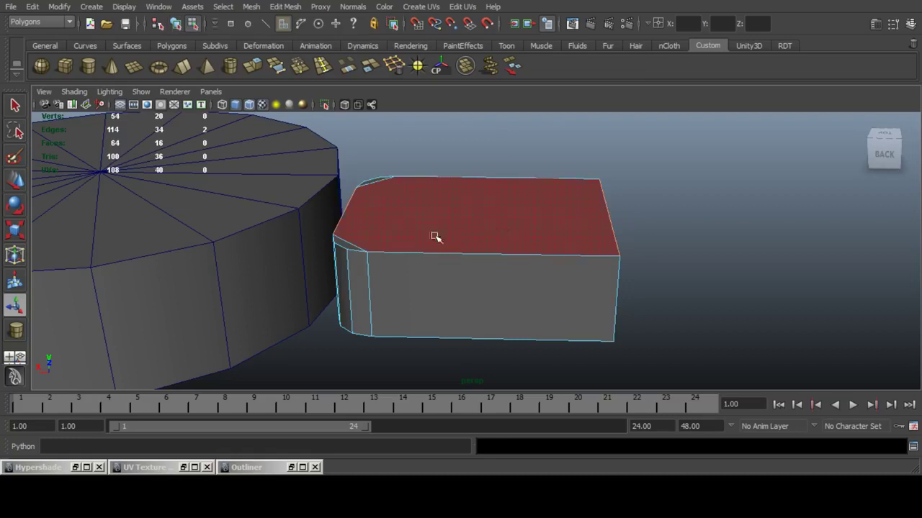
Slide the beveled block into the cylinder's rim and center it across the cylinder.
click(19, 182)
scroll(480, 205, down, 3)
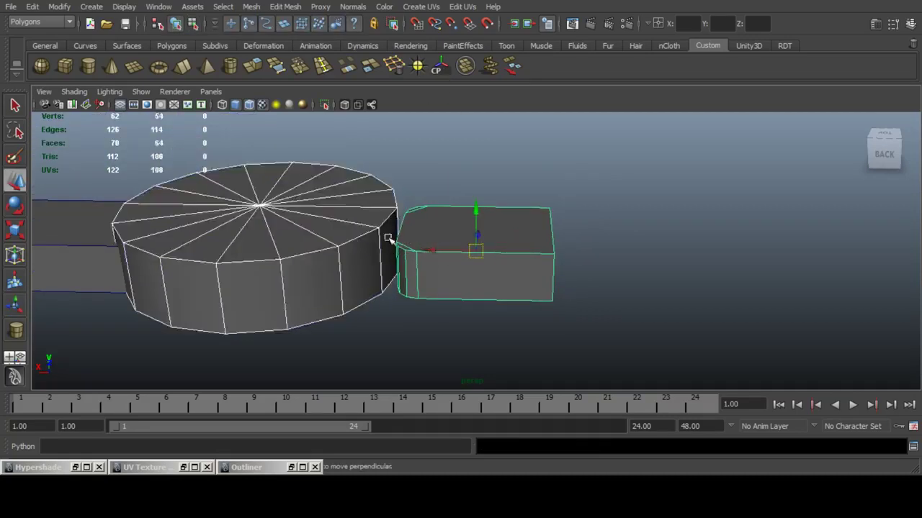
drag(436, 252, 297, 229)
key(f)
alt+drag(517, 233, 414, 228)
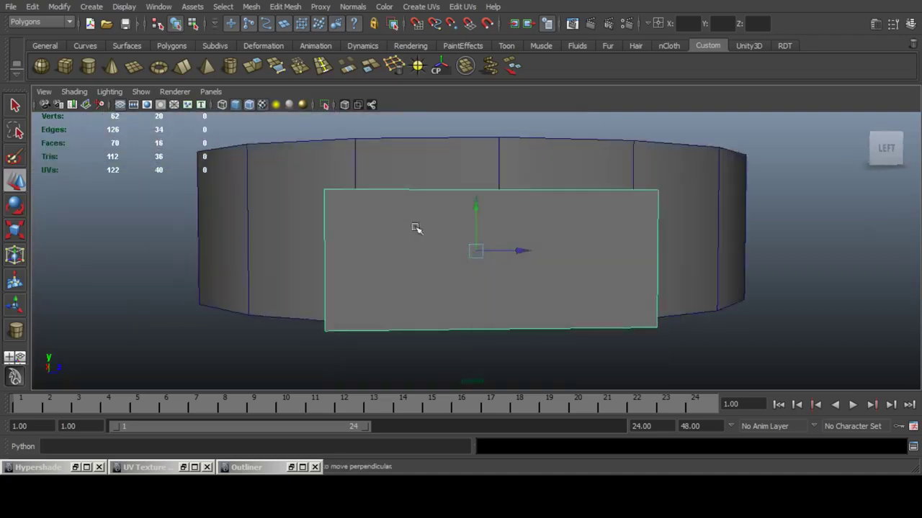
scroll(416, 229, down, 3)
drag(473, 208, 525, 242)
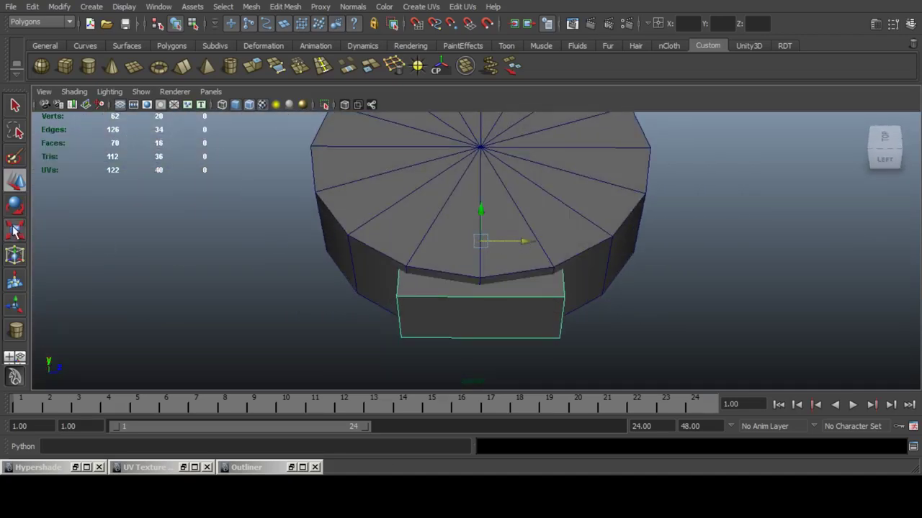
Scale the beveled block vertically so it extends through the full thickness of the cylinder.
click(15, 230)
scroll(447, 266, down, 3)
alt+drag(446, 266, 468, 114)
alt+drag(497, 249, 331, 308)
Subtract the beveled block from the cylinder with a Boolean Difference to cut the wrench's jaw opening.
click(595, 241)
shift+click(446, 238)
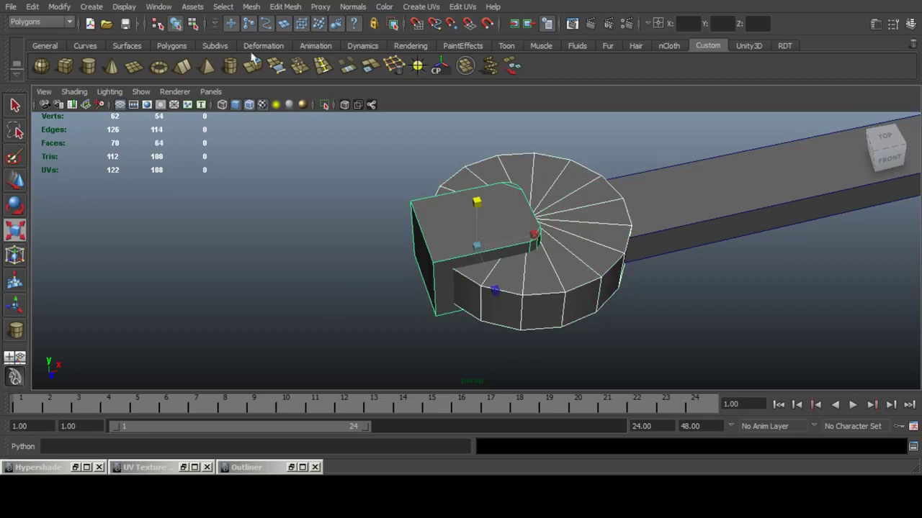
click(251, 7)
mouse_move(310, 64)
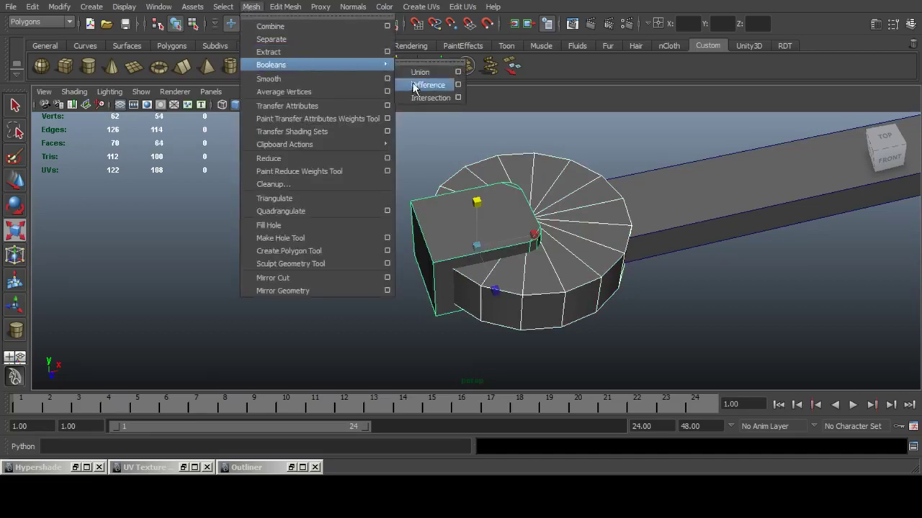
click(413, 85)
alt+drag(527, 210, 451, 314)
click(451, 313)
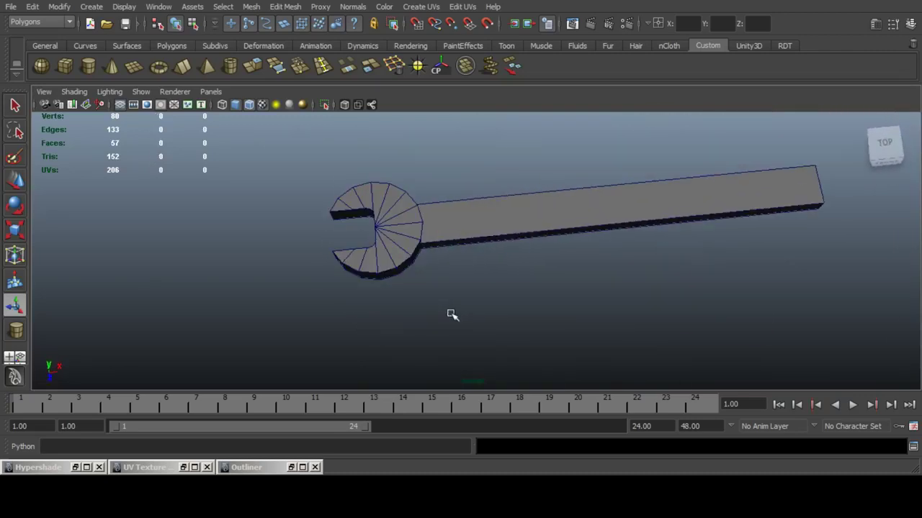
Select the radial edges across the wrench head's upper face, working around from one jaw toward the other.
click(383, 219)
click(15, 180)
alt+drag(460, 216, 521, 208)
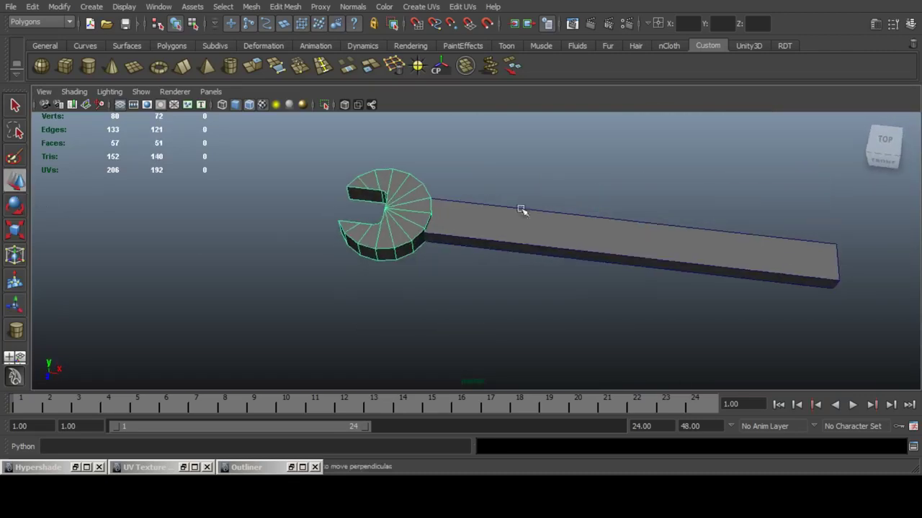
alt+drag(510, 175, 538, 193)
key(f)
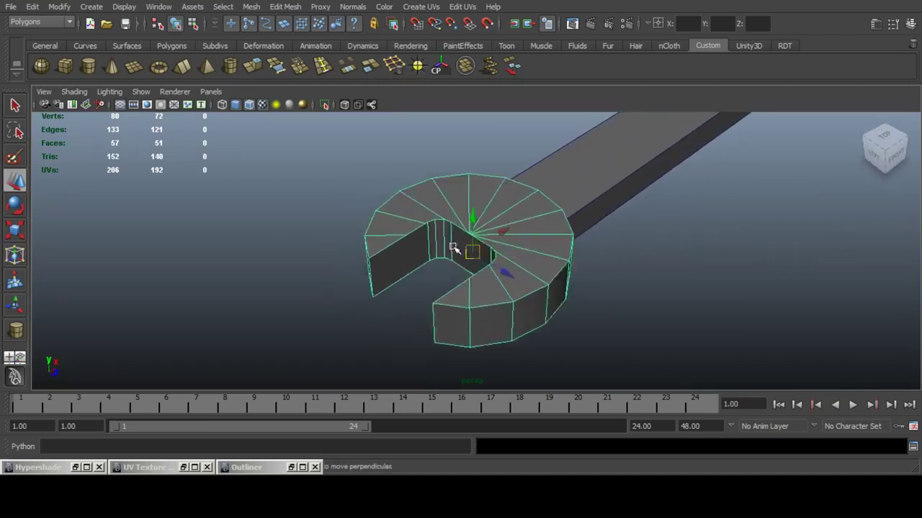
alt+drag(454, 249, 474, 255)
right_drag(462, 200, 462, 185)
alt+drag(422, 234, 440, 262)
click(400, 286)
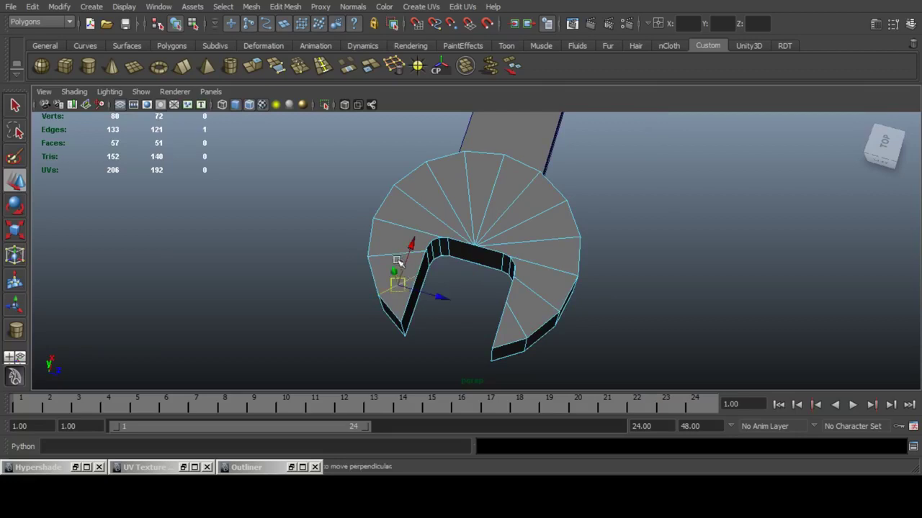
shift+click(396, 255)
shift+click(387, 219)
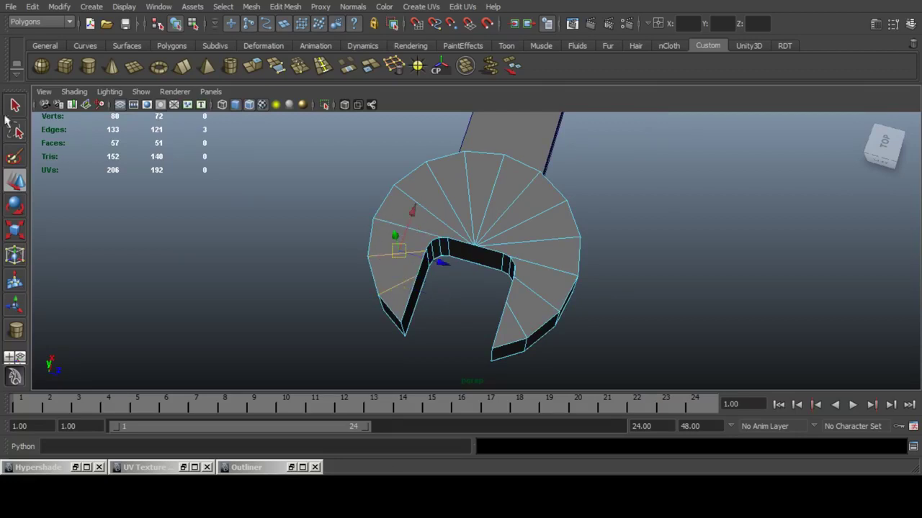
key(q)
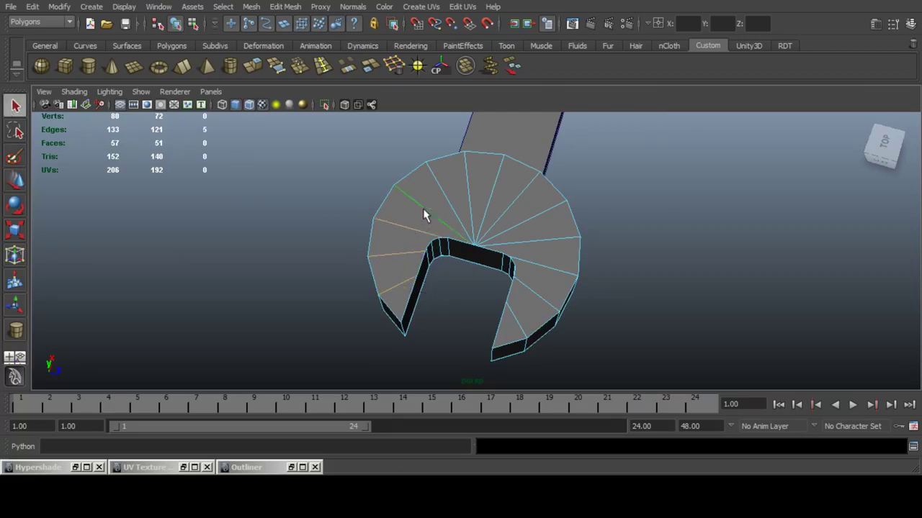
shift+click(494, 179)
shift+click(524, 187)
shift+click(544, 211)
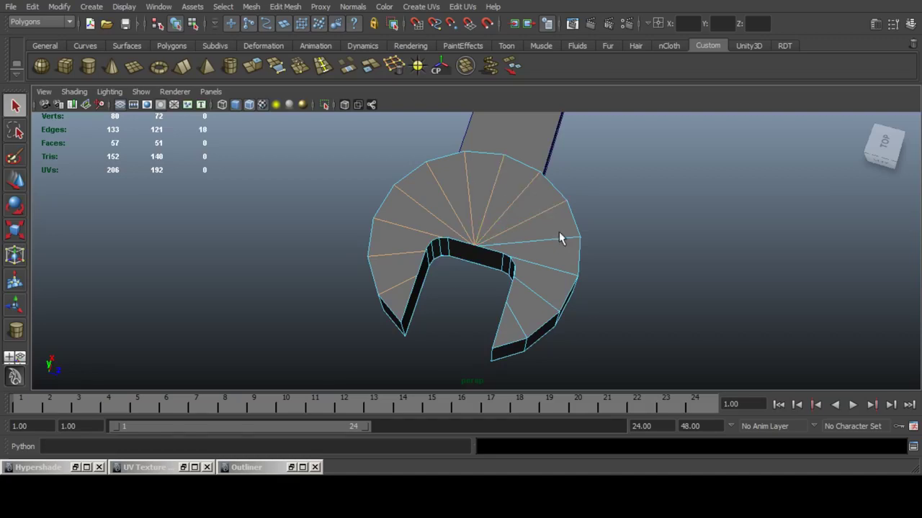
Delete the radial edges across the wrench head's top face, leaving the stray edge on the outer rim out of the deletion.
shift+click(560, 273)
shift+click(544, 304)
shift+click(519, 326)
click(396, 69)
alt+drag(492, 314, 541, 162)
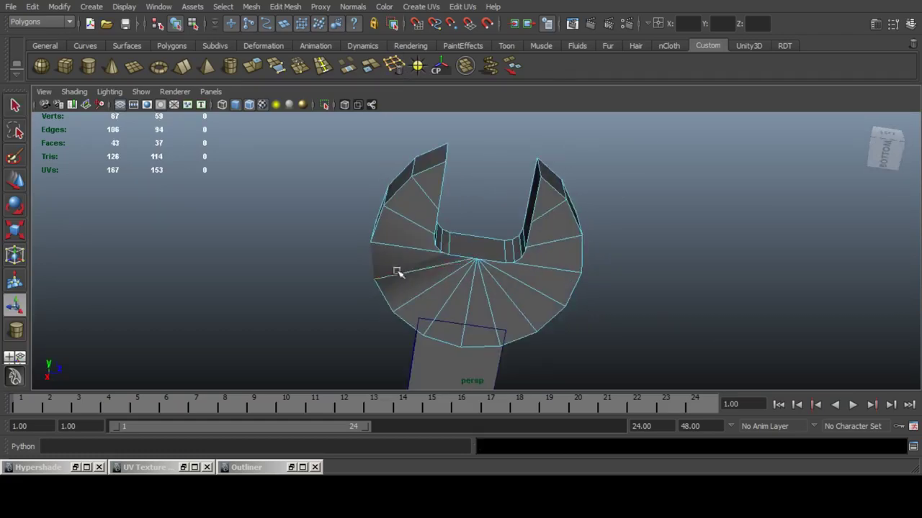
alt+drag(396, 269, 489, 263)
key(ctrl+z)
ctrl+click(399, 205)
click(395, 68)
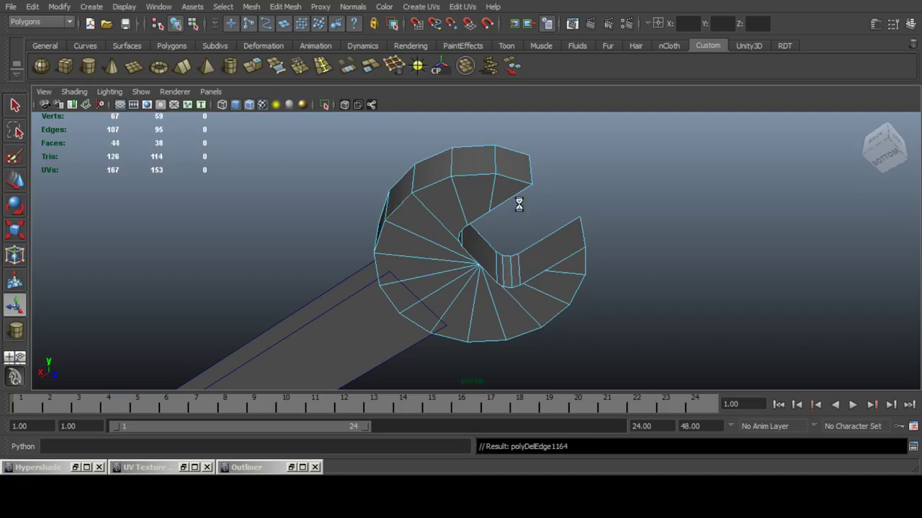
Delete the radial edges across the underside of the wrench head so that its bottom becomes one clean face.
click(427, 235)
shift+click(435, 215)
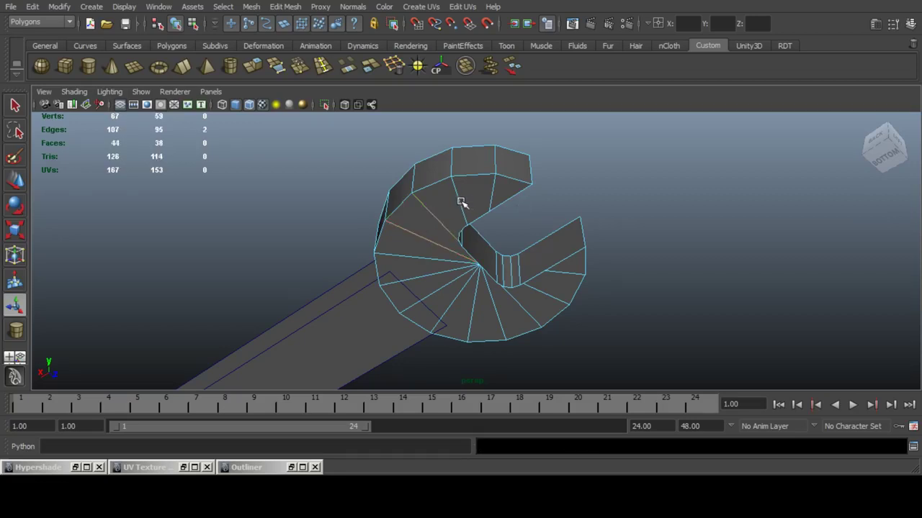
shift+click(490, 195)
key(g)
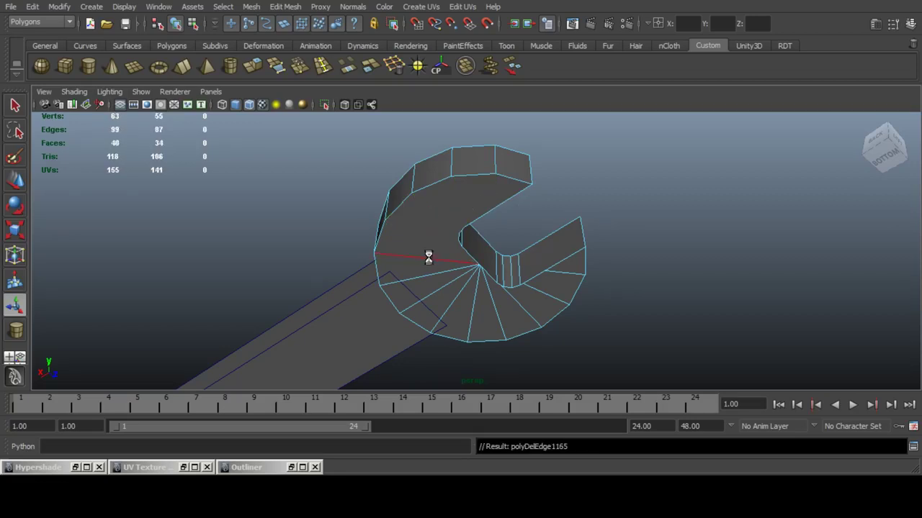
click(428, 257)
shift+click(427, 276)
shift+click(434, 294)
shift+click(446, 309)
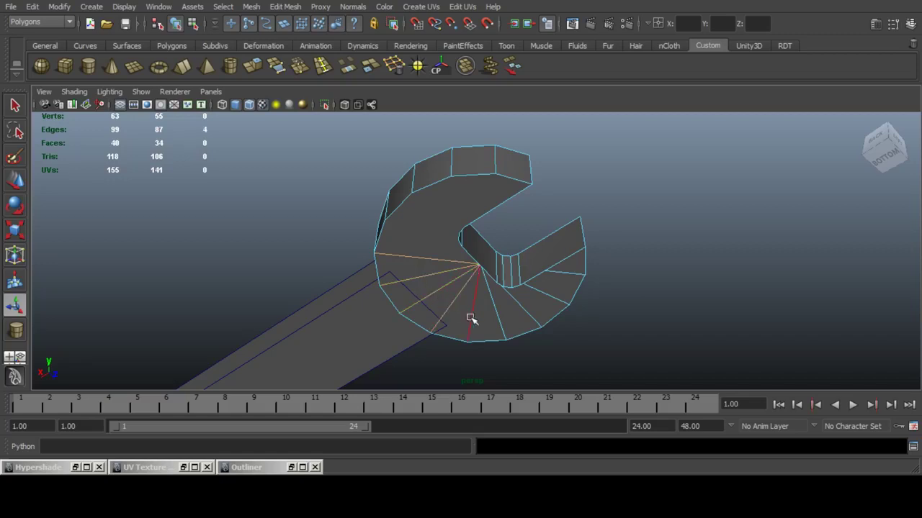
shift+click(471, 319)
alt+drag(569, 274, 382, 303)
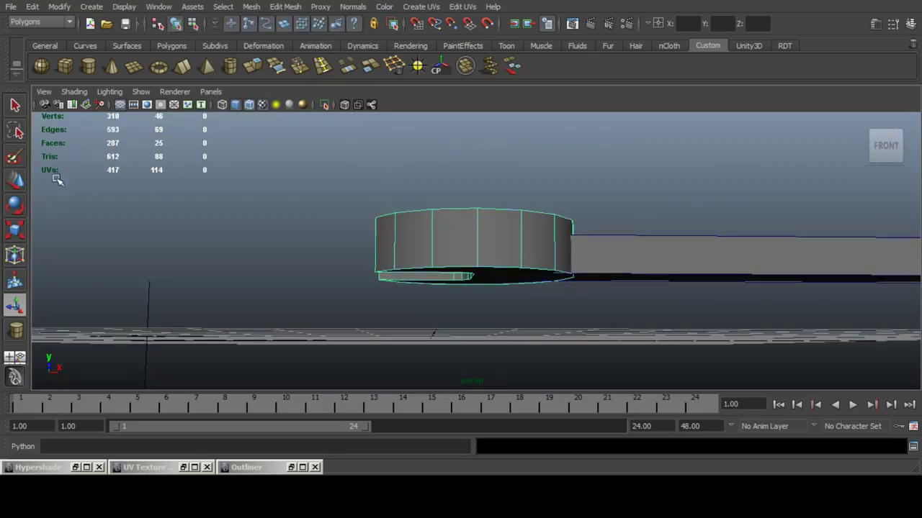
Assign the existing lambert357 metal material to both the wrench head and its handle.
click(16, 180)
alt+drag(515, 223, 374, 263)
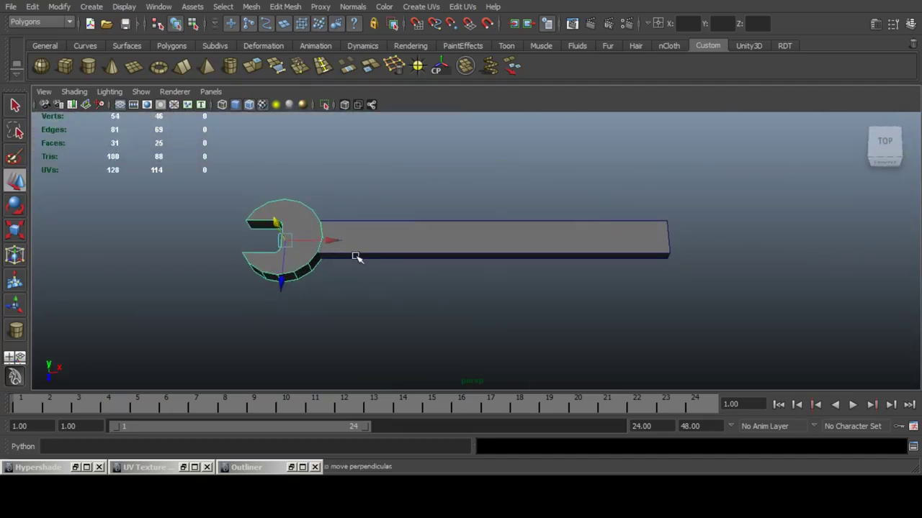
alt+middle_drag(352, 275, 484, 280)
scroll(487, 281, up, 1)
key(f)
alt+drag(488, 282, 533, 278)
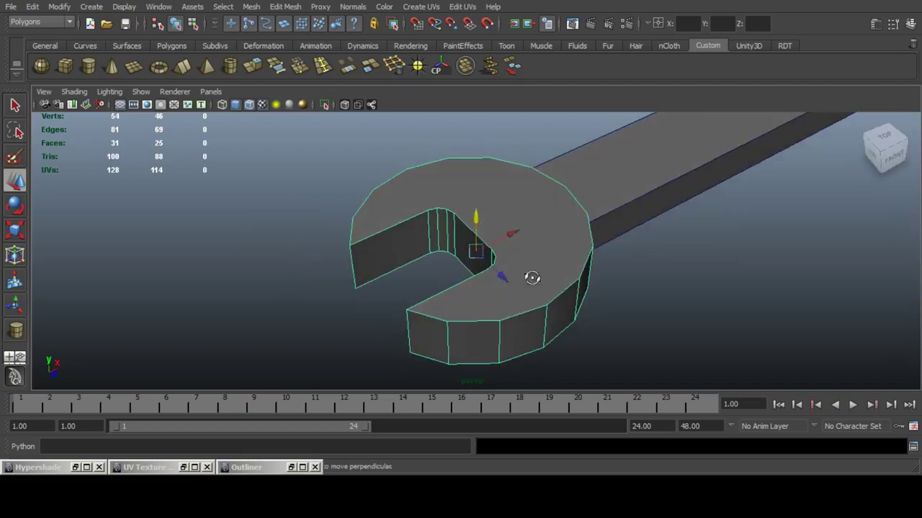
shift+click(596, 207)
click(82, 469)
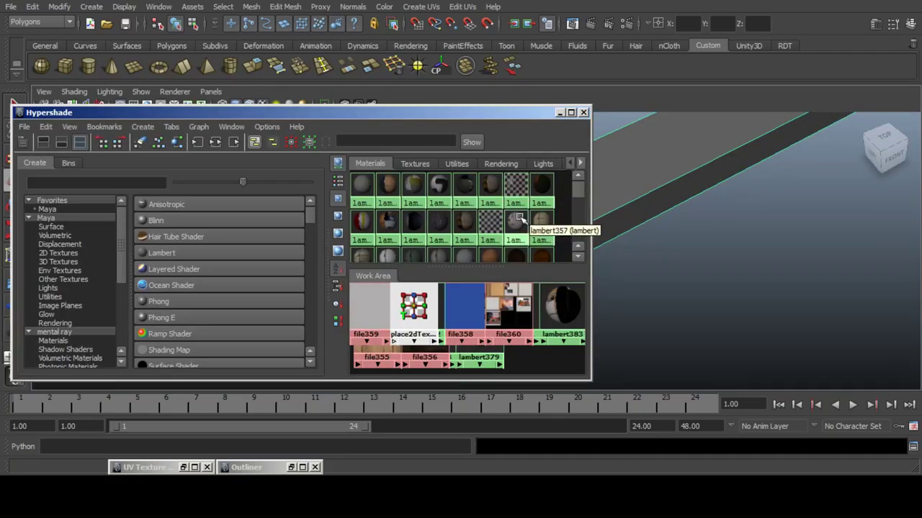
right_drag(517, 219, 517, 183)
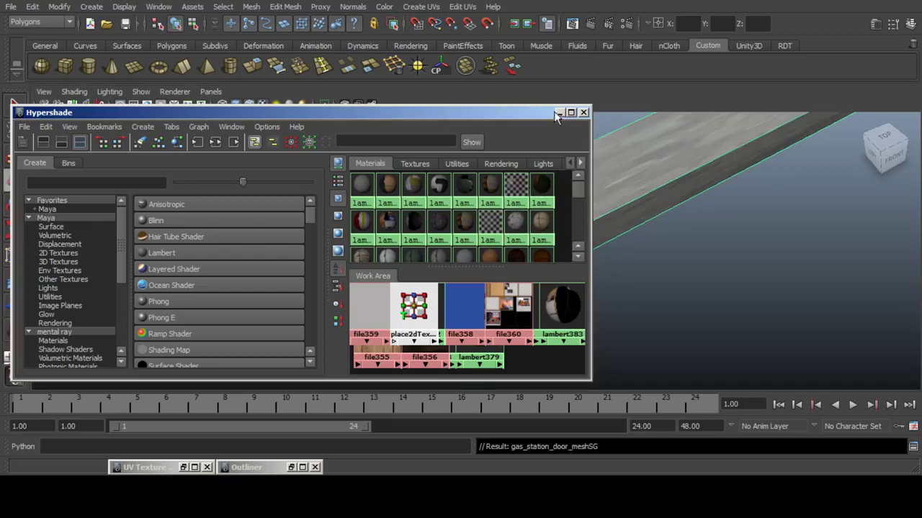
click(559, 113)
Apply Automatic Mapping to the UVs of the wrench head.
click(469, 208)
click(422, 6)
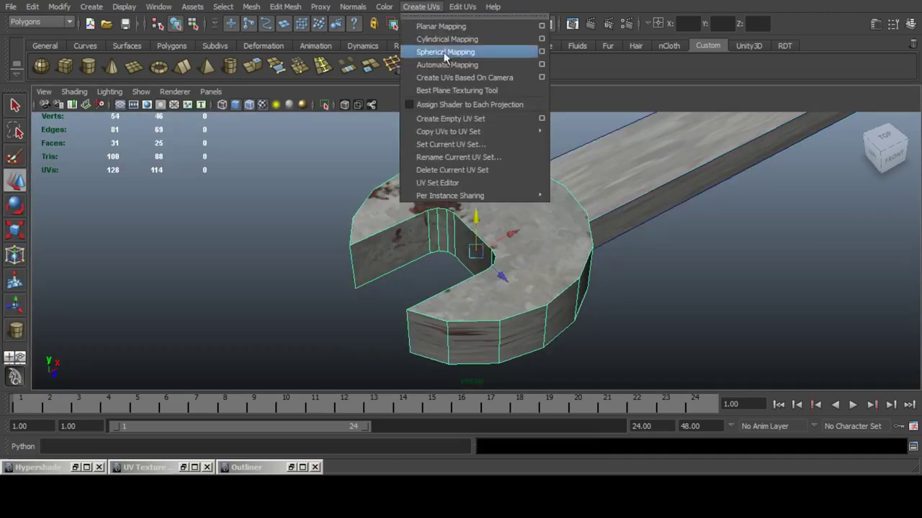
click(446, 63)
Apply Automatic Mapping to the UVs of the wrench handle, then return to object mode with nothing selected.
alt+drag(645, 267, 648, 211)
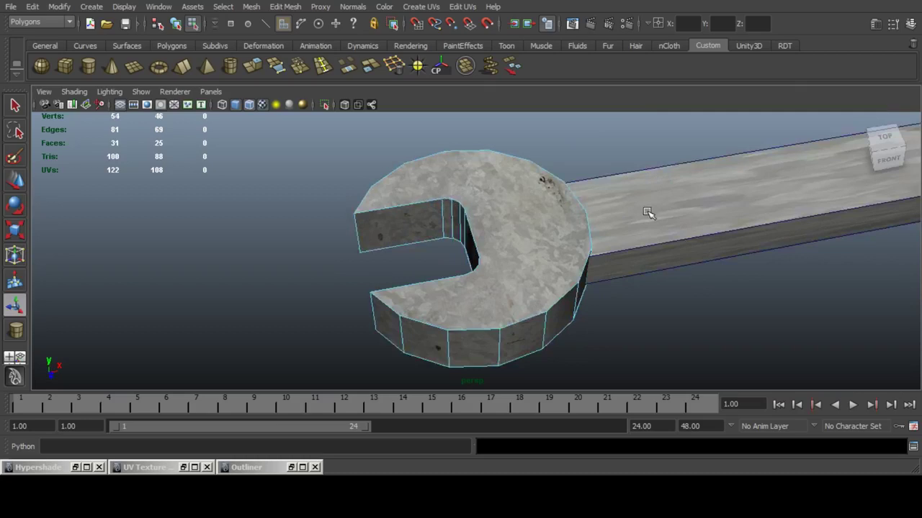
click(693, 233)
click(421, 6)
click(446, 66)
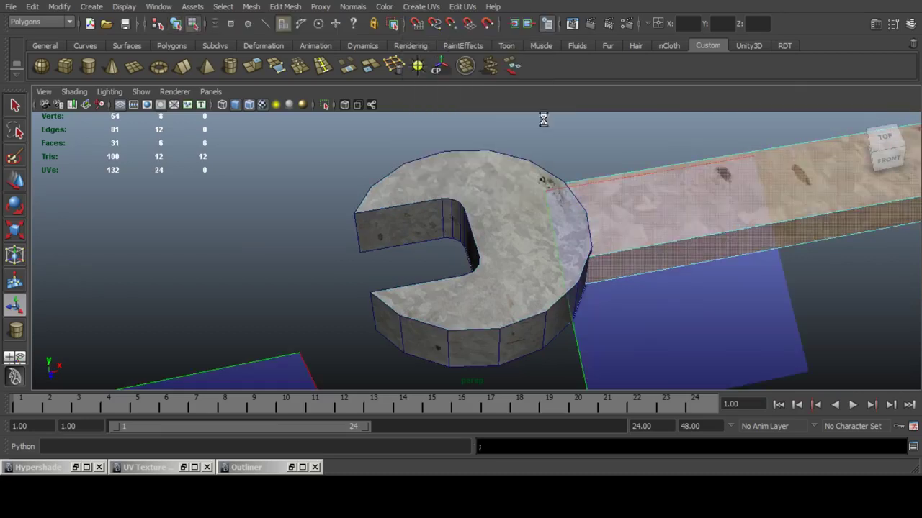
key(F8)
click(640, 157)
Duplicate the wrench head and move the copy along X to the free end of the handle.
scroll(644, 170, down, 8)
alt+middle_drag(647, 185, 476, 210)
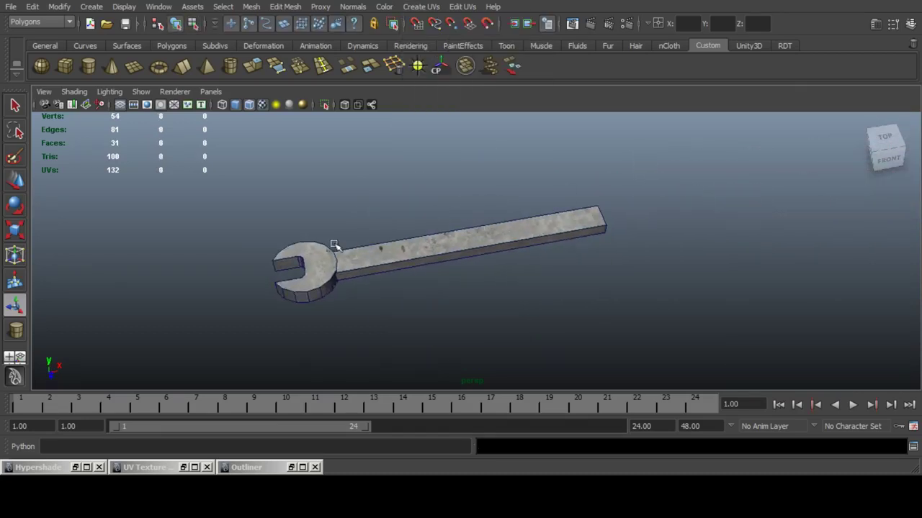
click(317, 252)
click(18, 181)
alt+drag(438, 258, 395, 269)
key(ctrl+d)
drag(362, 231, 661, 249)
Set Rotate Y of the duplicated wrench head to 180 so that its jaw faces outward.
click(912, 24)
click(896, 188)
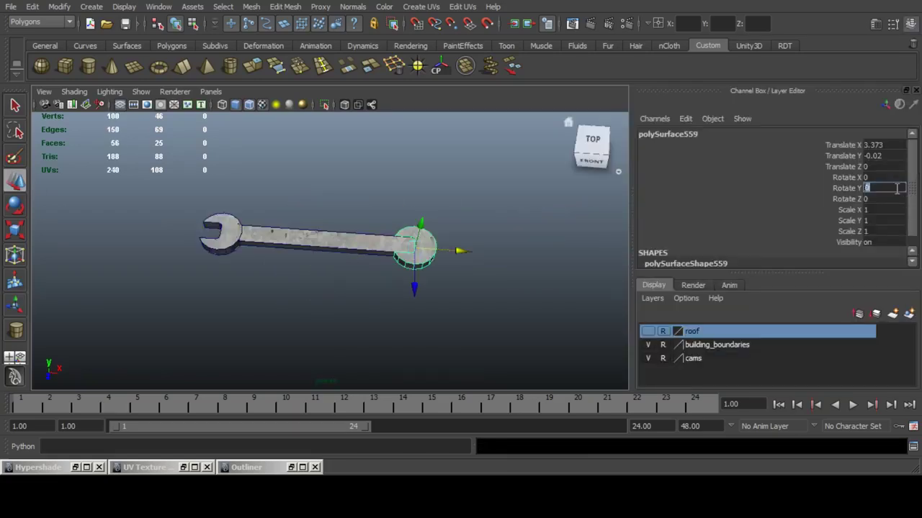
text(180)
key(Return)
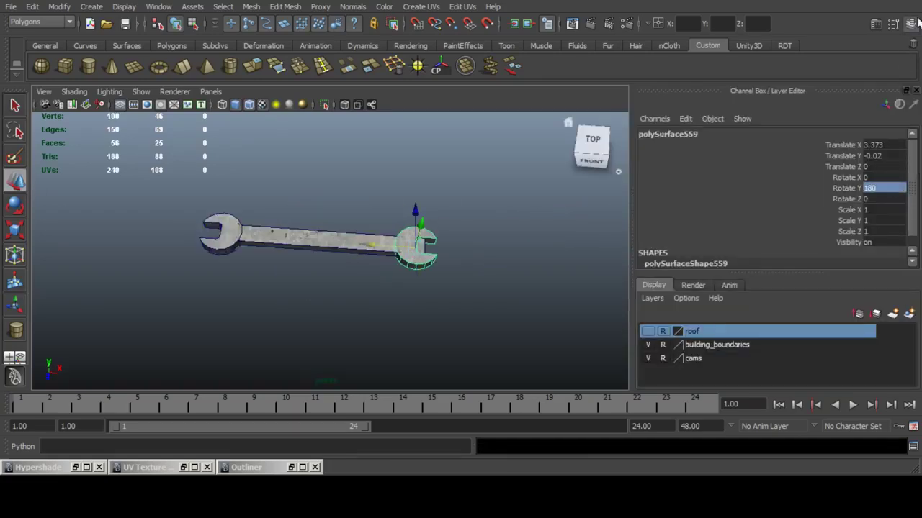
click(911, 23)
Check how the duplicated head sits on the handle and save the scene.
scroll(528, 240, up, 5)
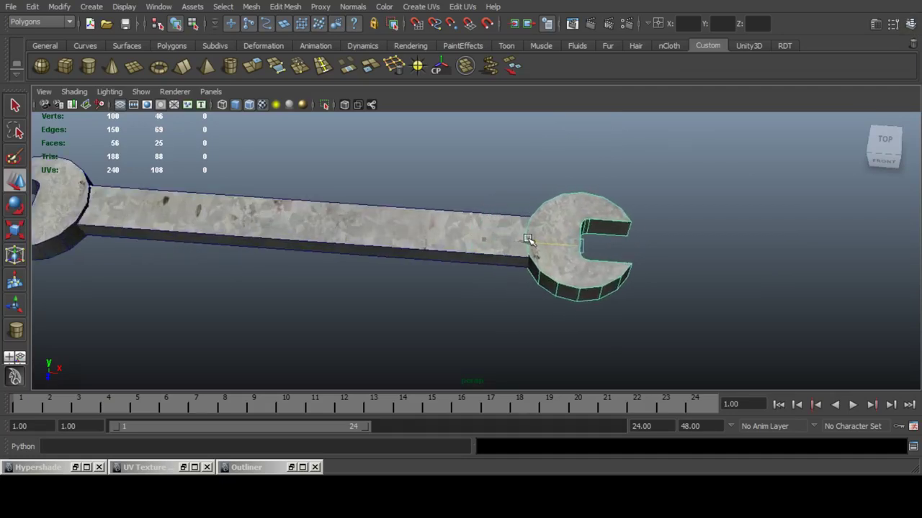
scroll(531, 240, down, 5)
alt+drag(488, 290, 381, 284)
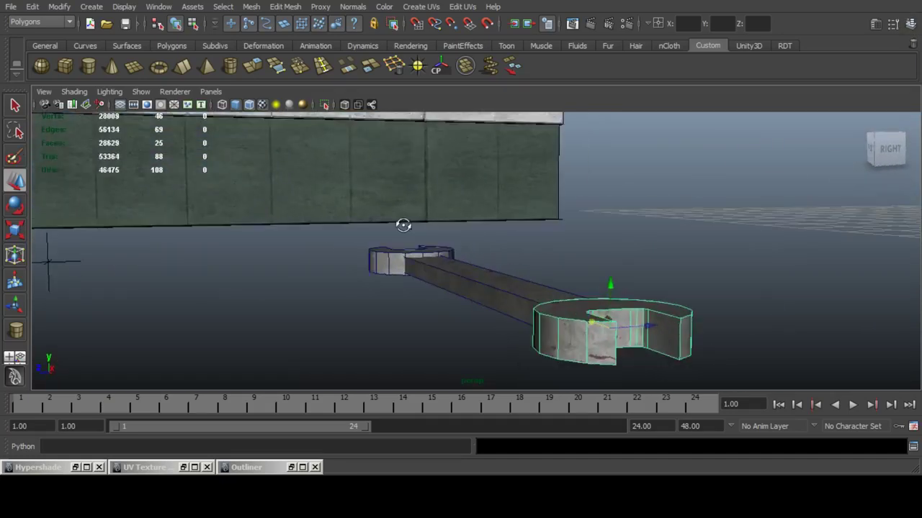
key(ctrl+s)
Merge the original wrench head and the handle with a Boolean Union.
click(268, 299)
shift+click(393, 292)
click(250, 8)
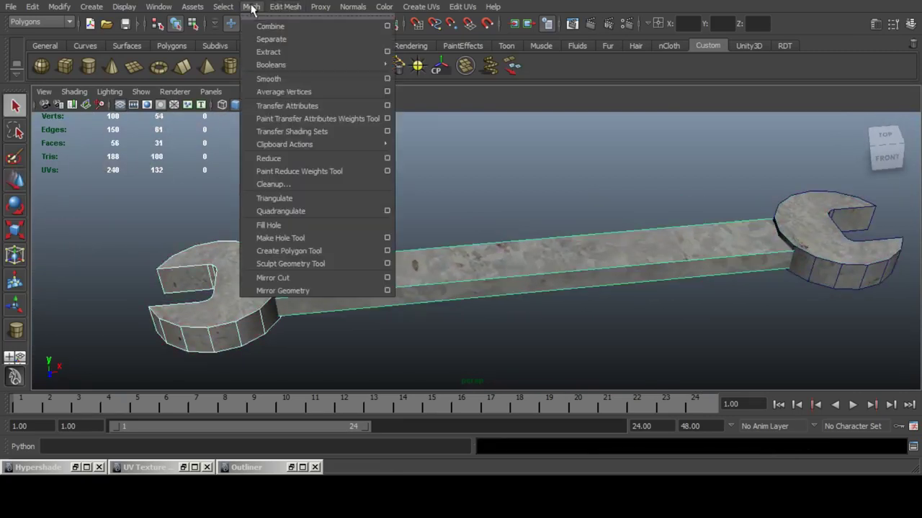
mouse_move(283, 64)
click(432, 74)
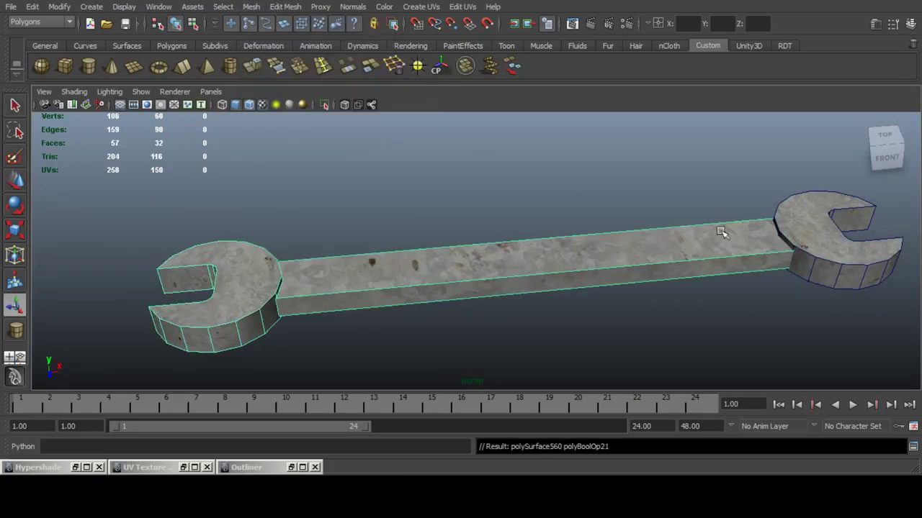
Merge the duplicated head into the joined head and handle with another Boolean Union.
shift+click(821, 245)
key(g)
alt+drag(756, 279, 736, 303)
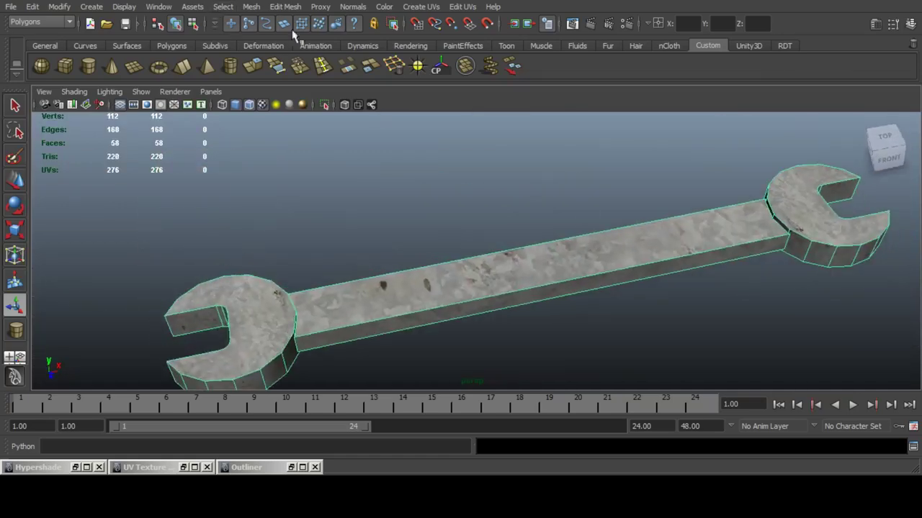
Move the complete double-ended wrench along X toward the garage interior.
click(14, 180)
scroll(442, 189, down, 10)
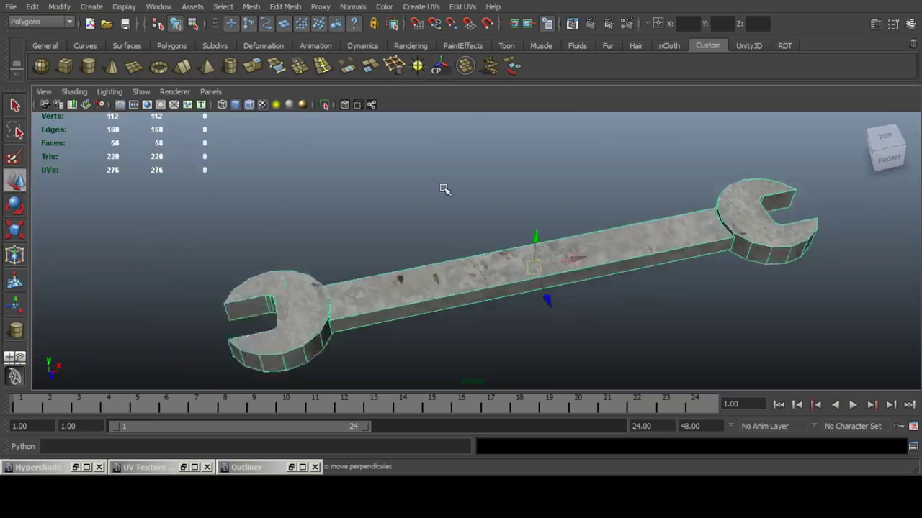
alt+drag(496, 207, 473, 234)
scroll(473, 235, down, 3)
alt+middle_drag(473, 234, 538, 235)
drag(584, 254, 400, 239)
alt+middle_drag(339, 274, 435, 268)
scroll(436, 268, up, 5)
alt+drag(435, 268, 466, 270)
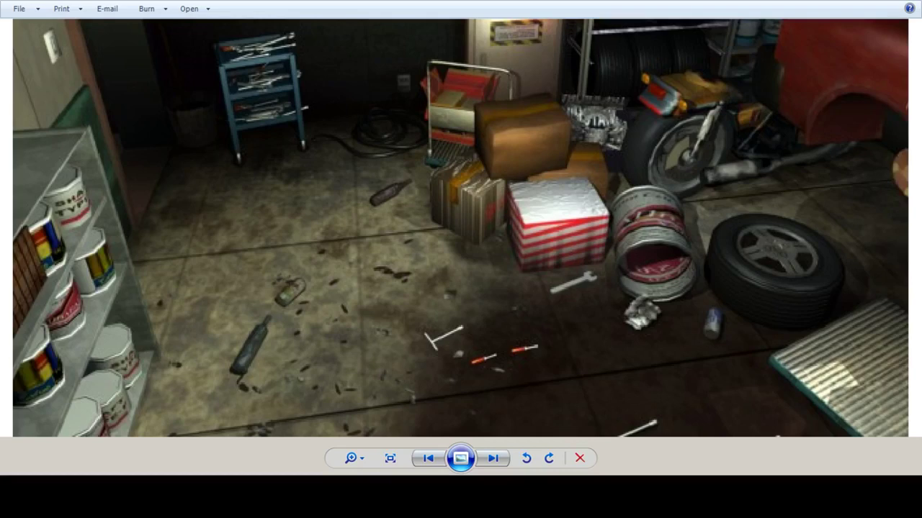
Switch to the photo viewer and examine the garage reference images for the tools lying on the floor.
key(Left)
key(Right)
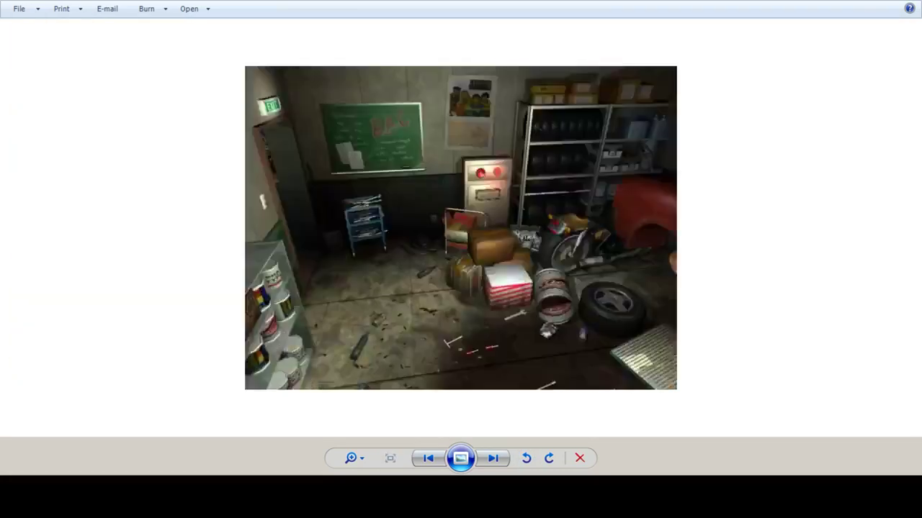
key(Right)
scroll(468, 283, up, 5)
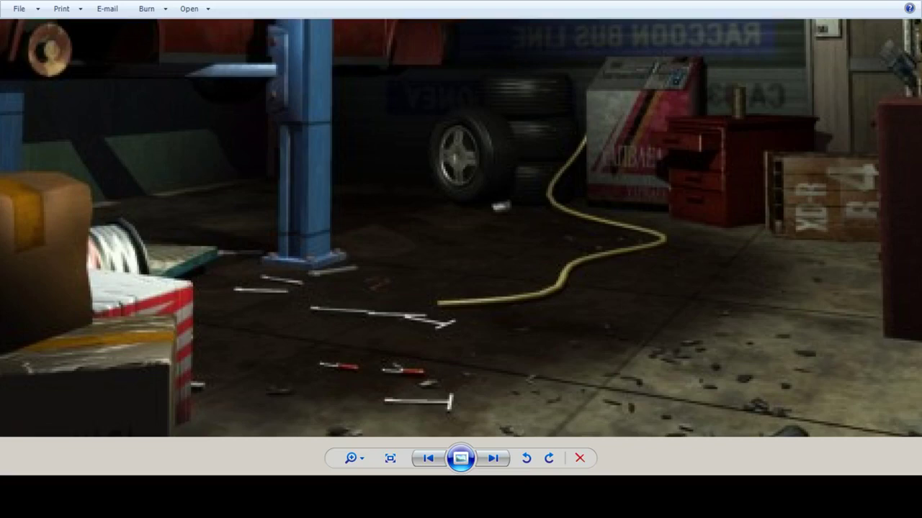
key(Right)
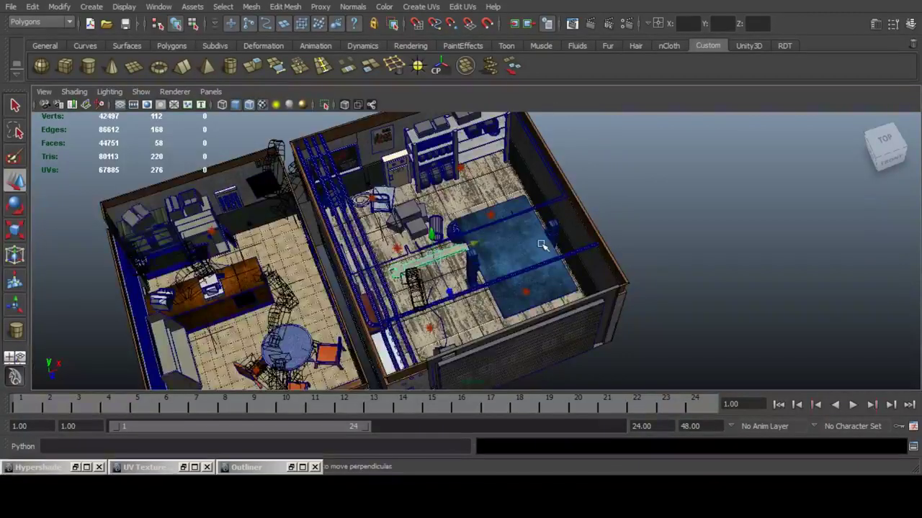
Back in Maya, undo the wrench's move, its pivot centering and the union with the duplicated head.
alt+drag(504, 249, 476, 236)
alt+middle_drag(541, 236, 560, 245)
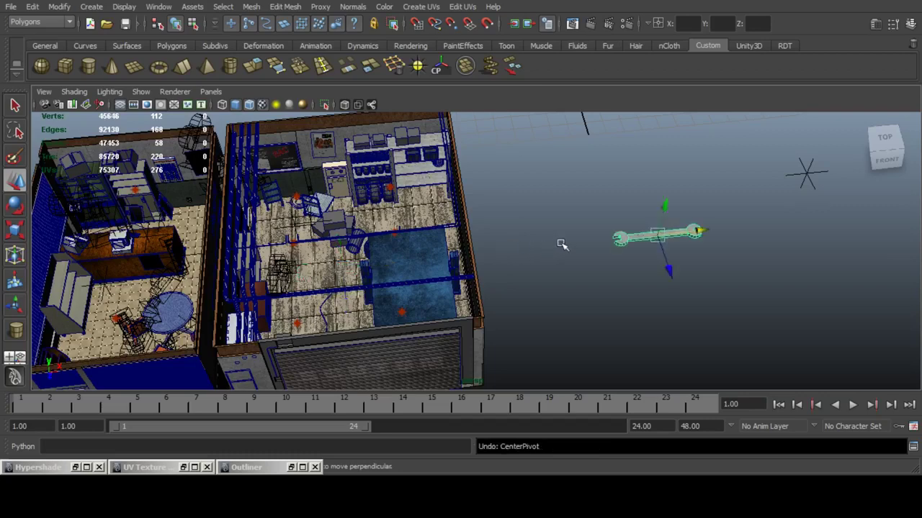
alt+right_drag(576, 243, 712, 239)
alt+middle_drag(712, 239, 363, 254)
alt+right_drag(363, 254, 622, 249)
click(681, 211)
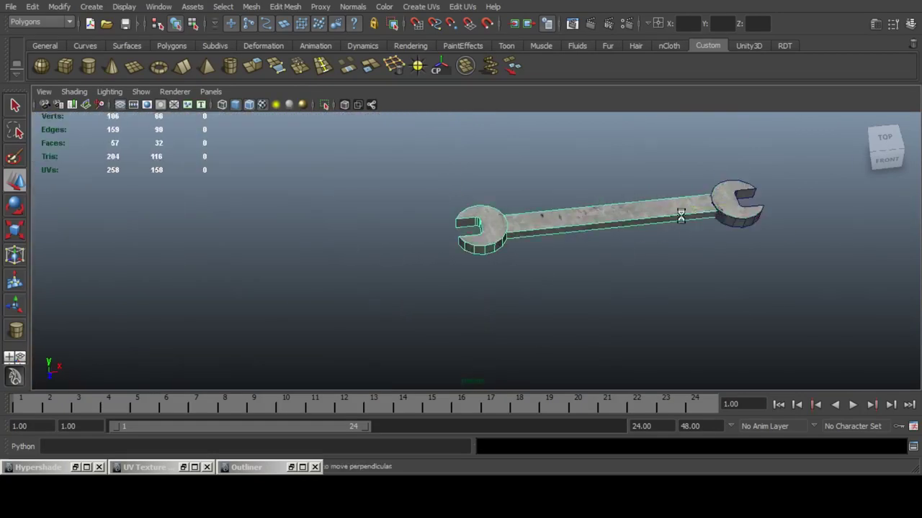
click(726, 212)
Centre the pivot of the joined head and handle, duplicate that piece and move the copy behind the original wrench.
alt+middle_drag(703, 230, 561, 270)
alt+drag(537, 276, 395, 218)
click(439, 68)
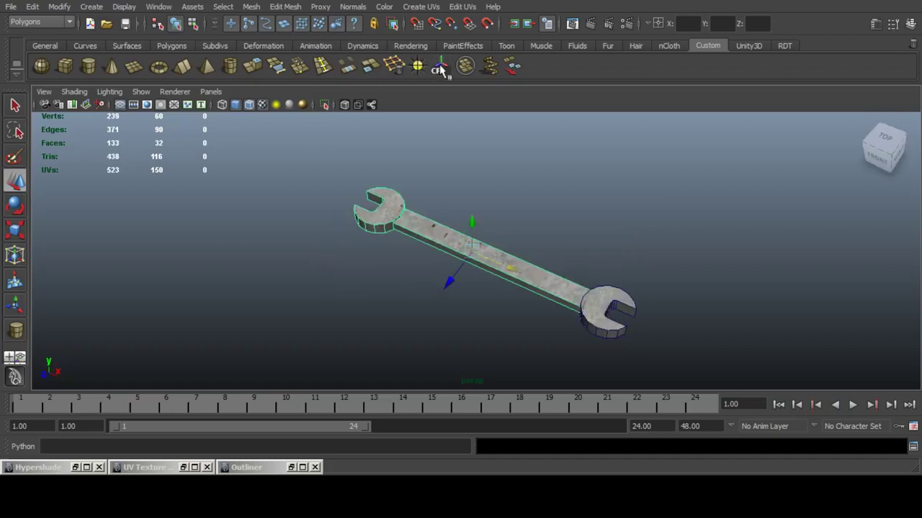
key(ctrl+d)
drag(450, 279, 499, 206)
alt+drag(469, 235, 505, 237)
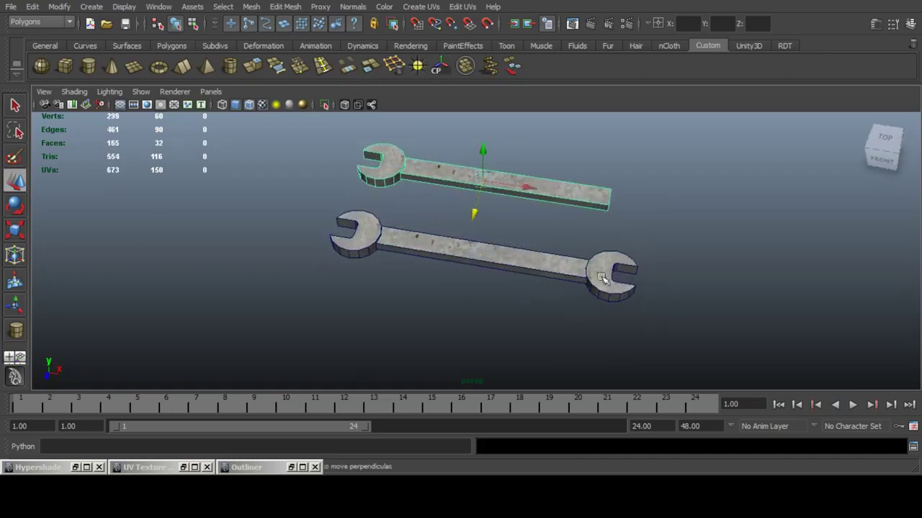
Merge the original handle piece and its second head with a Boolean Union, then clear the selection.
click(520, 274)
click(616, 264)
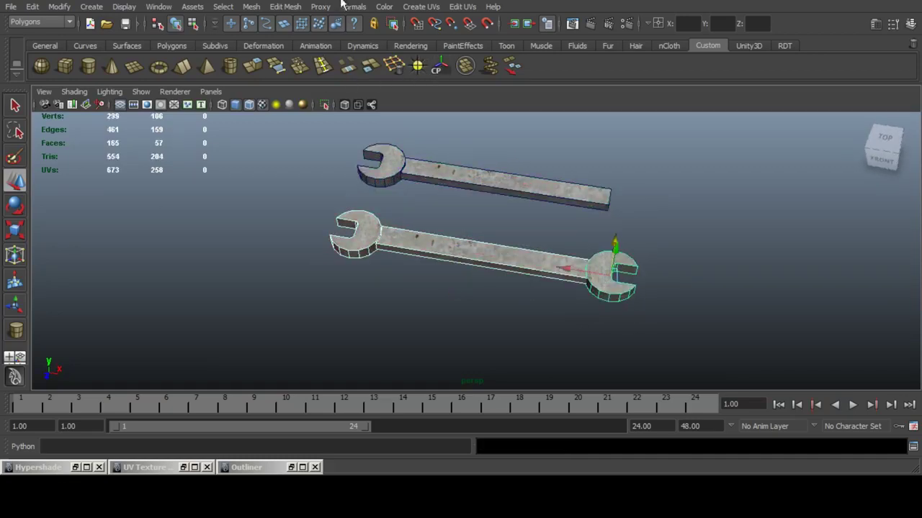
click(250, 8)
mouse_move(374, 64)
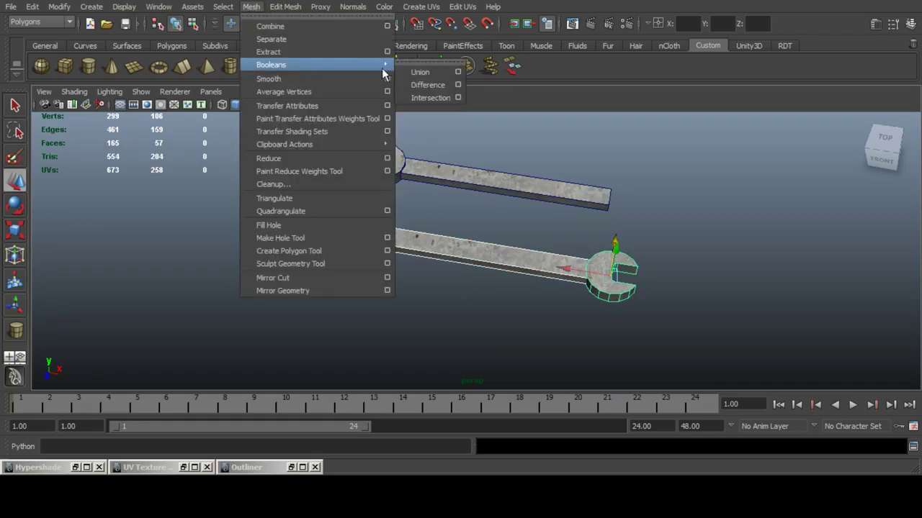
click(425, 69)
click(439, 72)
click(483, 207)
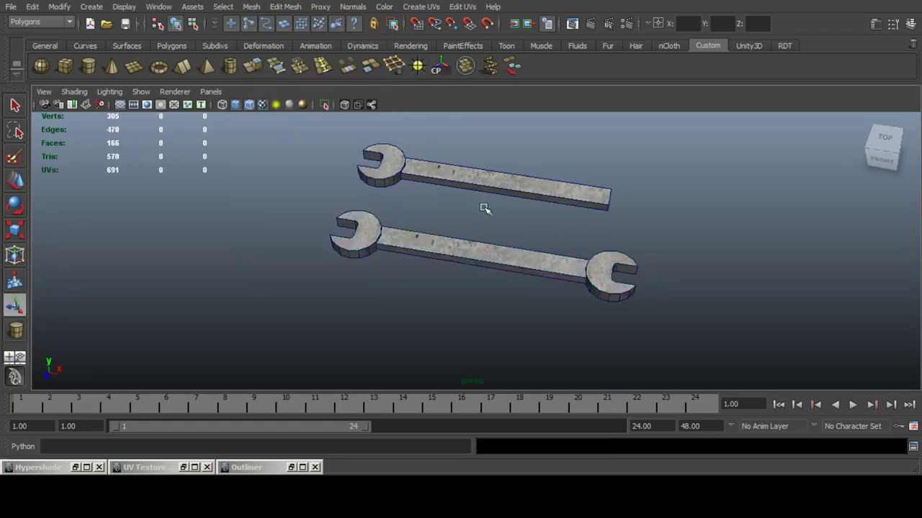
Bevel the two vertical corner edges at the free end of the copied single-headed wrench's handle.
click(516, 185)
scroll(600, 210, up, 5)
alt+drag(600, 211, 537, 203)
alt+middle_drag(618, 317, 519, 242)
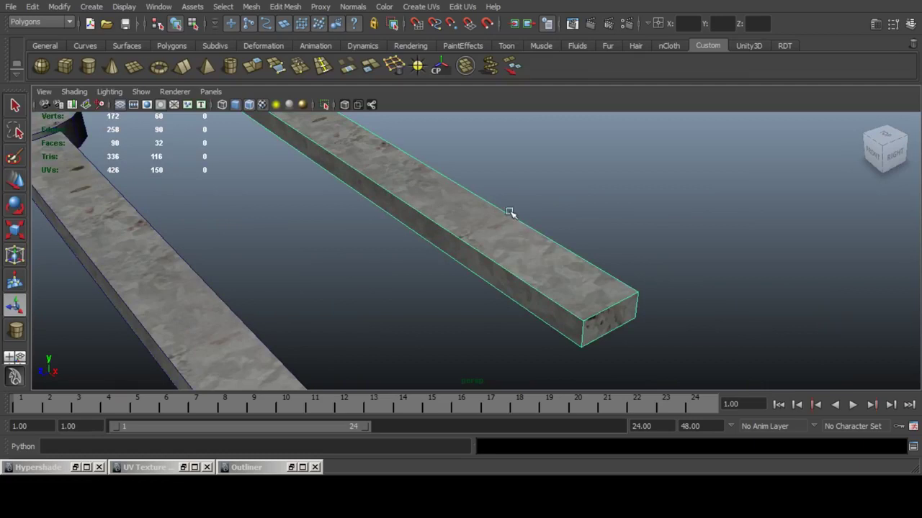
click(583, 329)
click(285, 6)
click(343, 395)
alt+drag(464, 295, 473, 226)
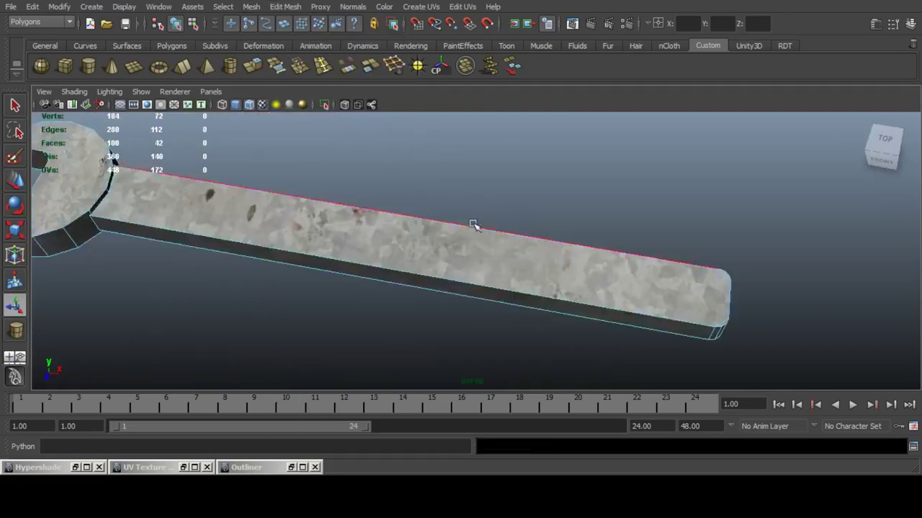
Delete the two short leftover edges across the bevelled corners on the upper face of the single-headed wrench's handle end.
alt+right_drag(473, 227, 428, 237)
alt+middle_drag(428, 238, 457, 205)
alt+right_drag(639, 274, 698, 265)
alt+middle_drag(698, 265, 466, 300)
alt+right_drag(466, 300, 576, 321)
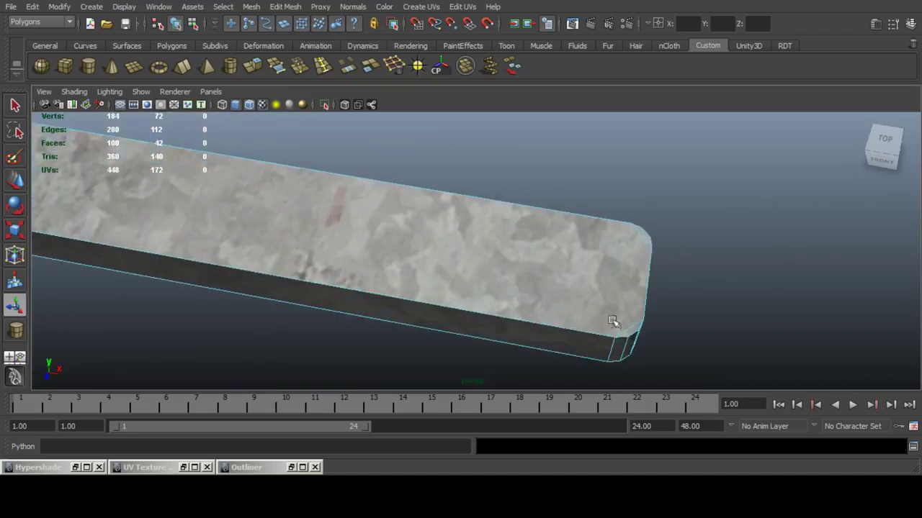
click(628, 329)
shift+click(643, 234)
click(395, 66)
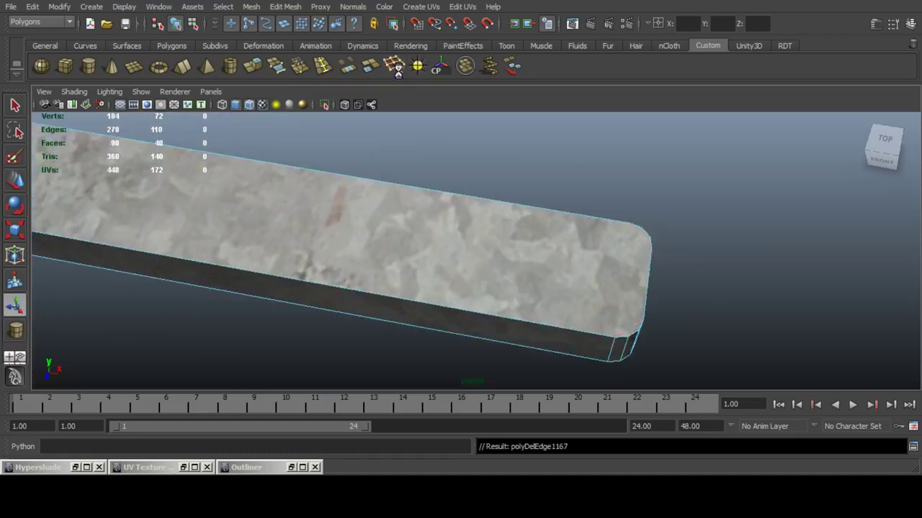
Delete the matching leftover corner edges on the underside of the handle's free end.
alt+right_drag(670, 237, 612, 277)
alt+drag(612, 277, 499, 189)
alt+middle_drag(500, 189, 509, 238)
alt+drag(510, 238, 443, 207)
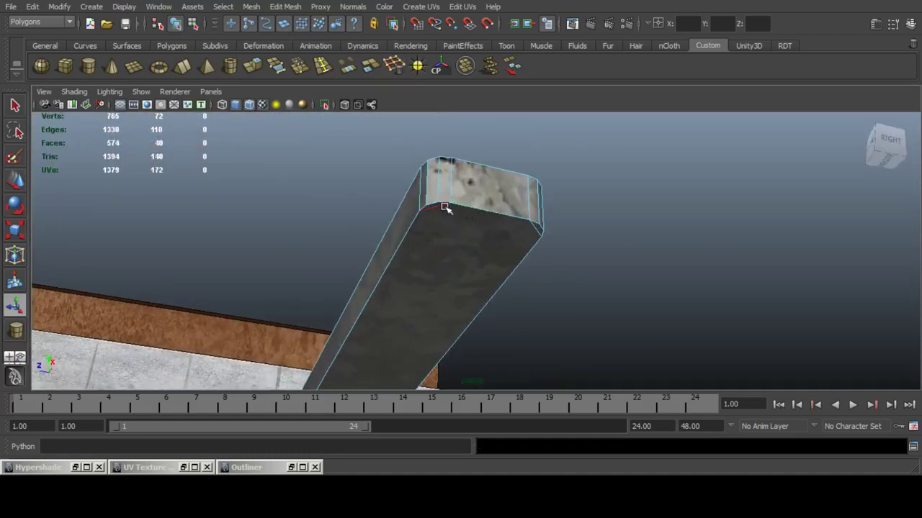
key(Delete)
Select the whole single-headed wrench and move it from beside the double-ended one into the garage building.
alt+right_drag(560, 190, 424, 257)
alt+drag(424, 257, 407, 273)
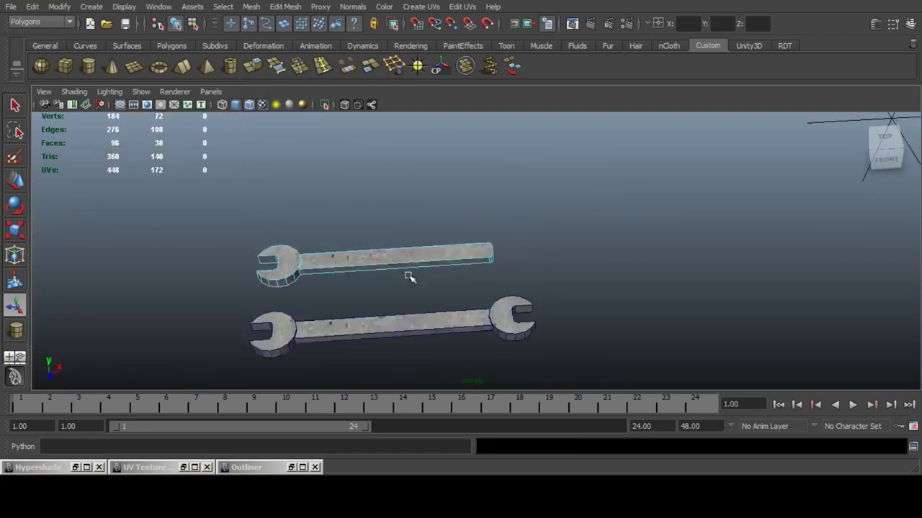
alt+middle_drag(408, 274, 527, 265)
alt+drag(495, 300, 499, 302)
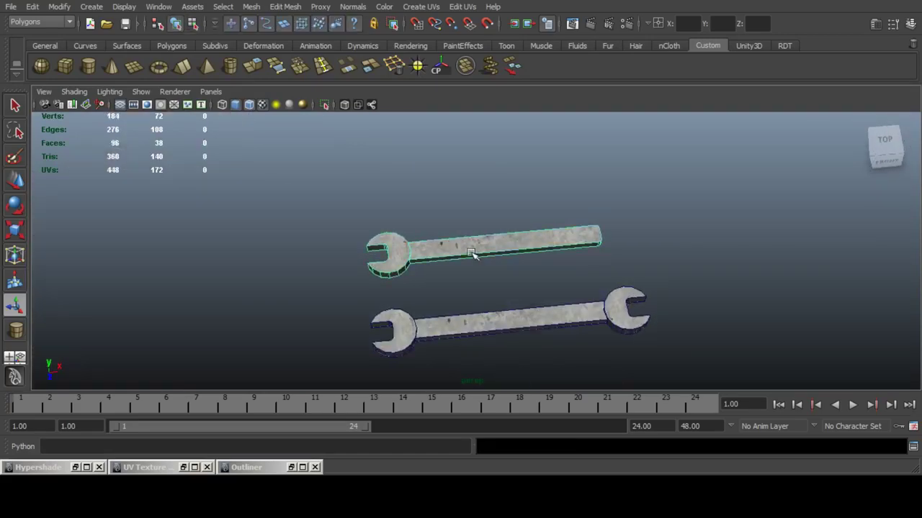
key(w)
scroll(576, 274, down, 5)
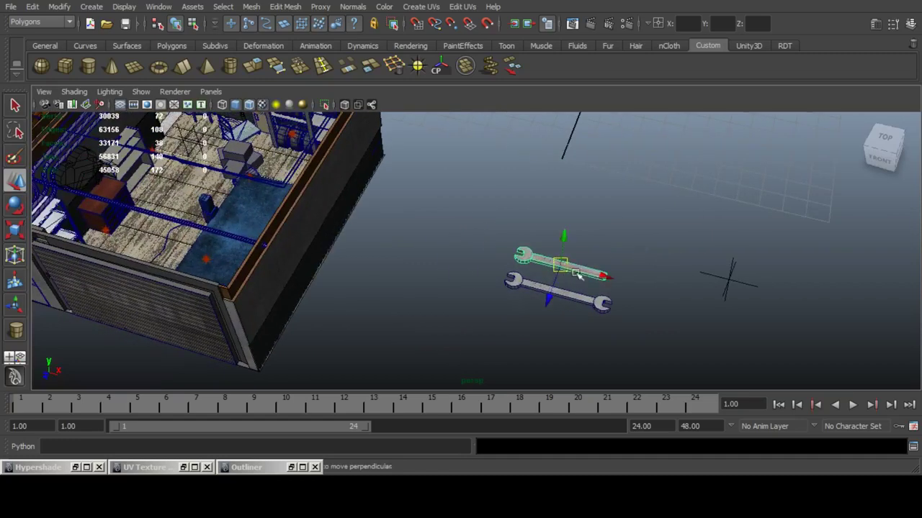
drag(579, 276, 233, 189)
Switch to the side-by-side layout and show the garage room's camera in the second view.
key(space)
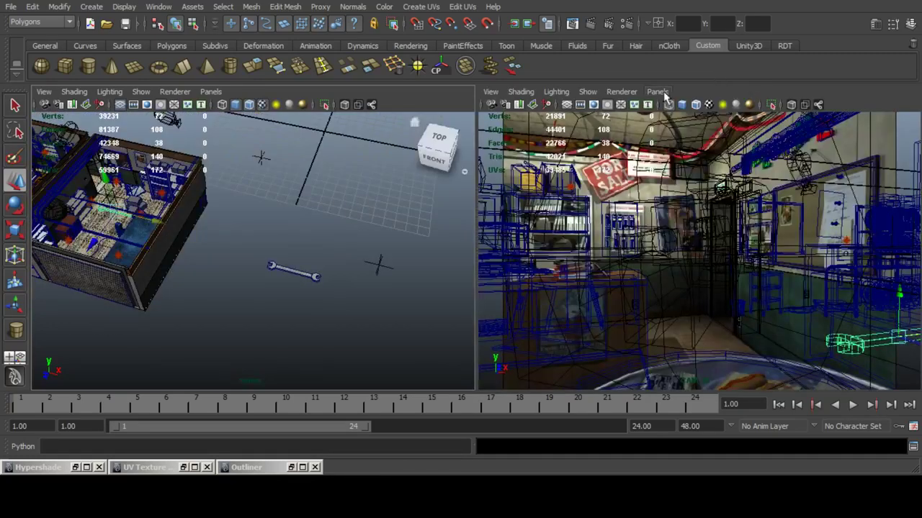
click(657, 92)
mouse_move(710, 105)
click(804, 150)
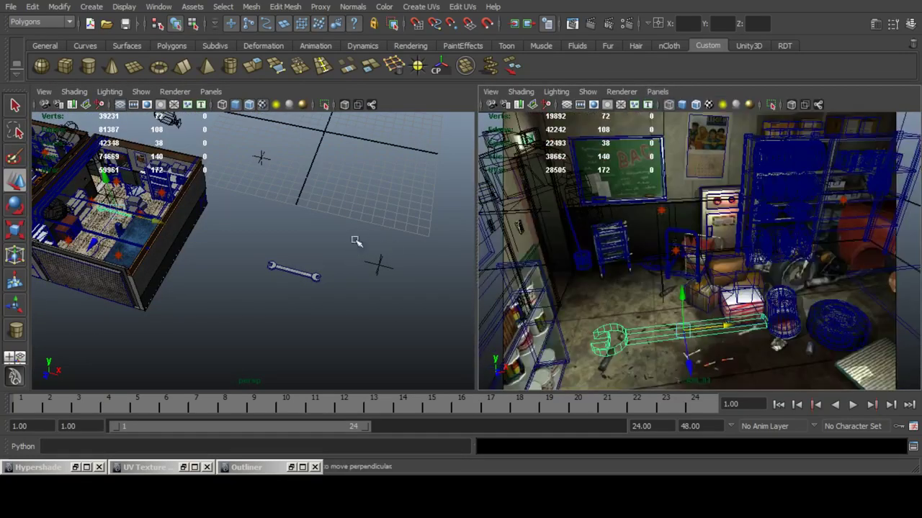
Move the wrench across the garage floor to the area in front of the boxes and the cylindrical bin.
alt+drag(160, 217, 198, 237)
scroll(340, 280, up, 5)
alt+middle_drag(197, 237, 319, 284)
drag(291, 278, 345, 274)
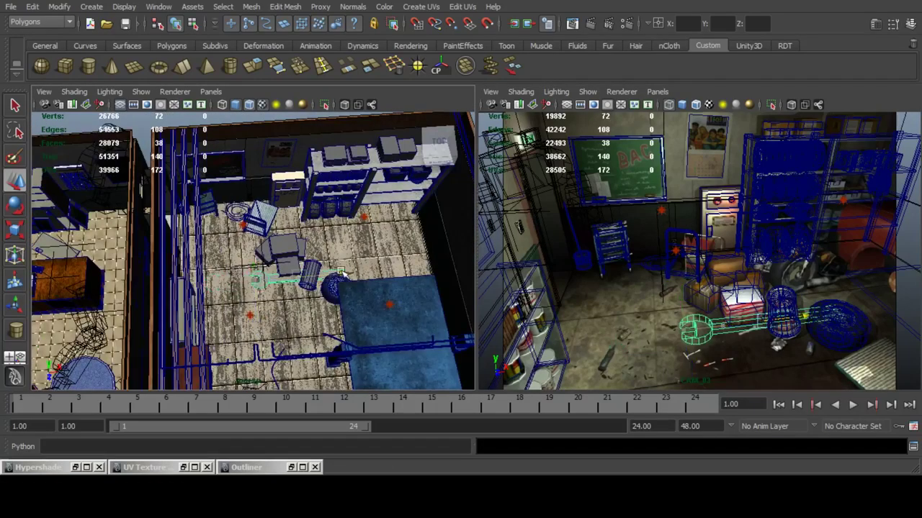
drag(306, 321, 307, 329)
Scale the wrench down uniformly to about 0.179 and move it out from the bin onto the open floor.
click(21, 235)
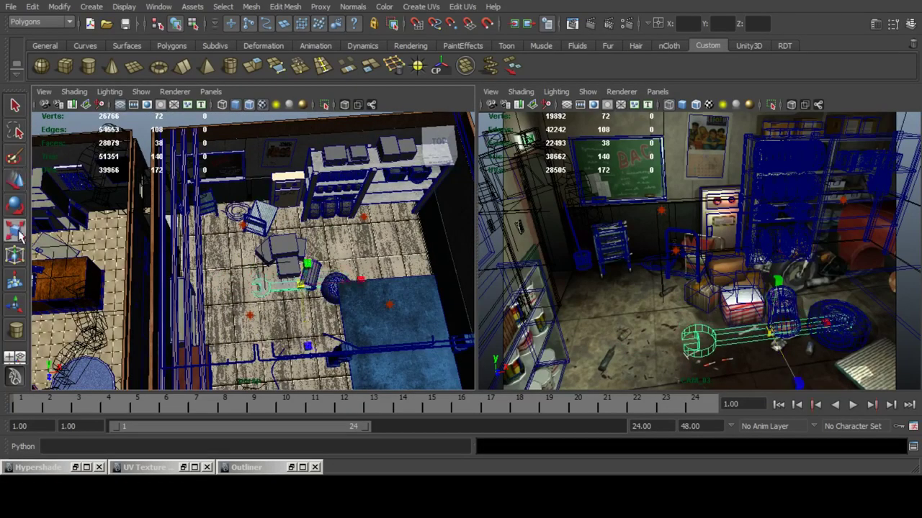
key(f)
alt+drag(254, 276, 204, 278)
drag(254, 253, 90, 243)
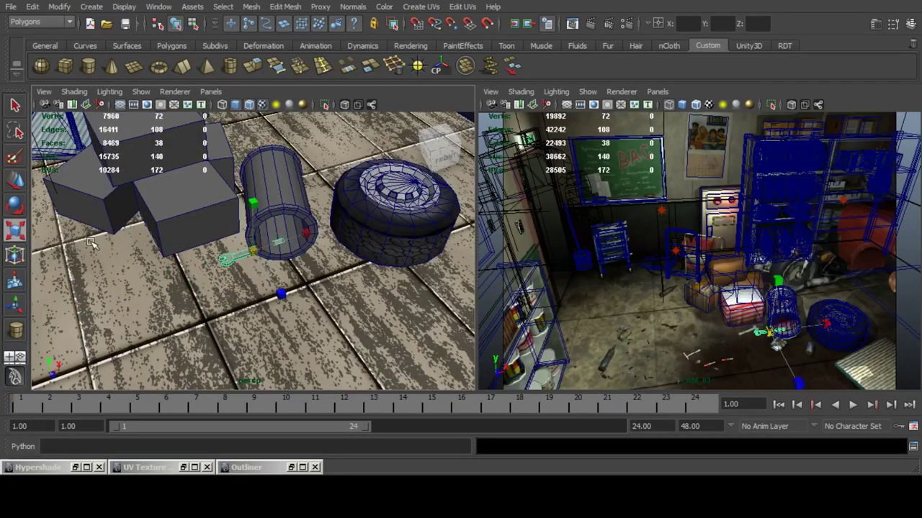
key(w)
drag(282, 243, 261, 243)
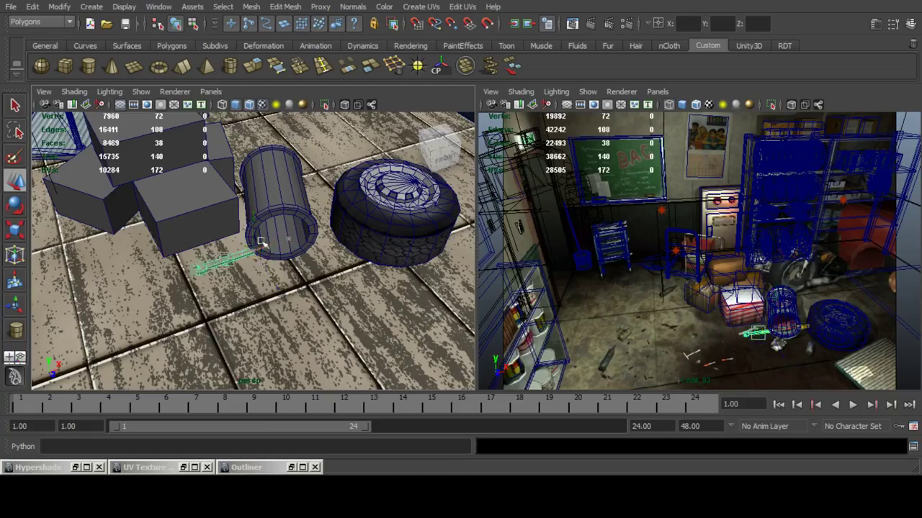
Set the wrench's Rotate Y to 180.
alt+right_drag(260, 243, 292, 249)
click(916, 24)
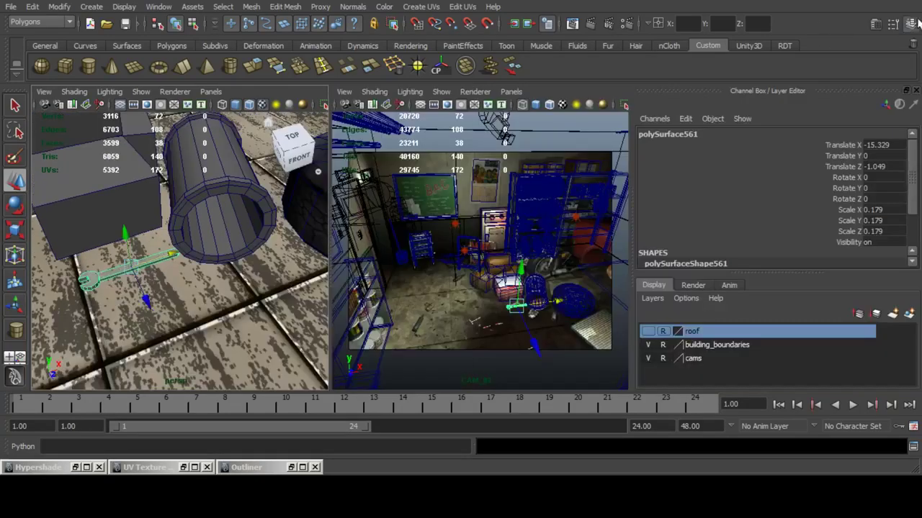
click(885, 188)
text(18)
key(Return)
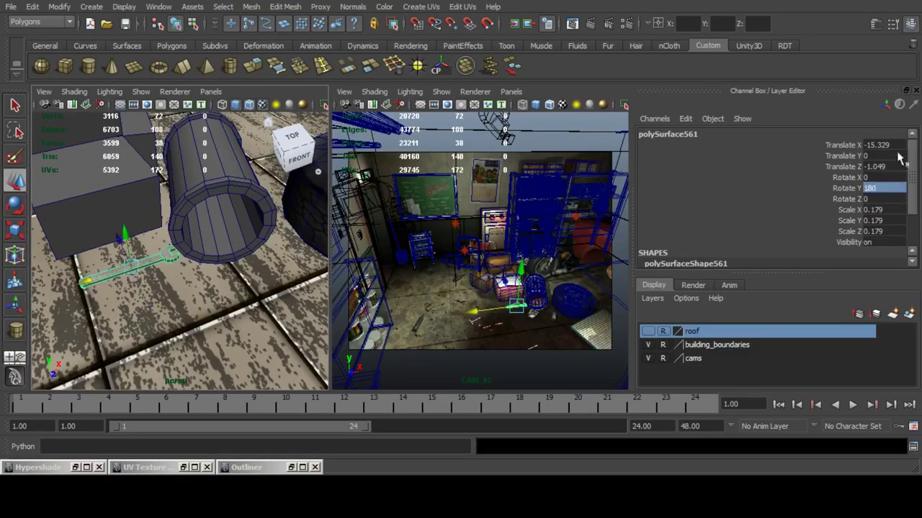
click(915, 25)
Move the wrench closer to the box beside the bin and scale it down slightly more.
alt+middle_drag(185, 274, 285, 270)
alt+drag(286, 270, 266, 288)
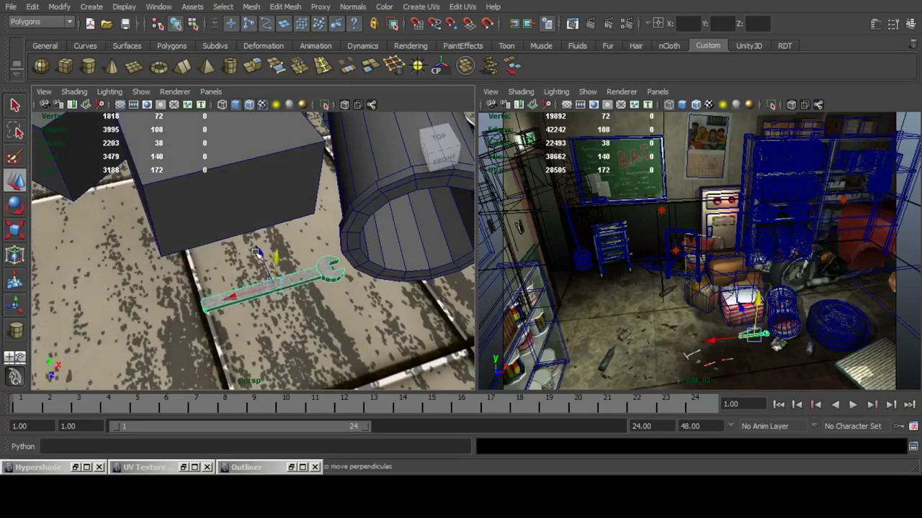
drag(256, 254, 249, 232)
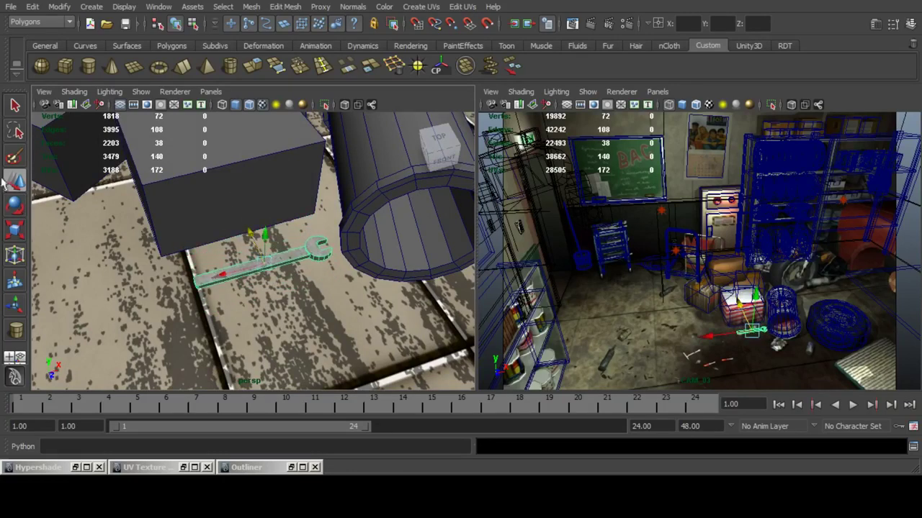
click(22, 229)
drag(266, 265, 242, 266)
Rotate the wrench slightly about its vertical axis and nudge it closer to the box.
click(15, 205)
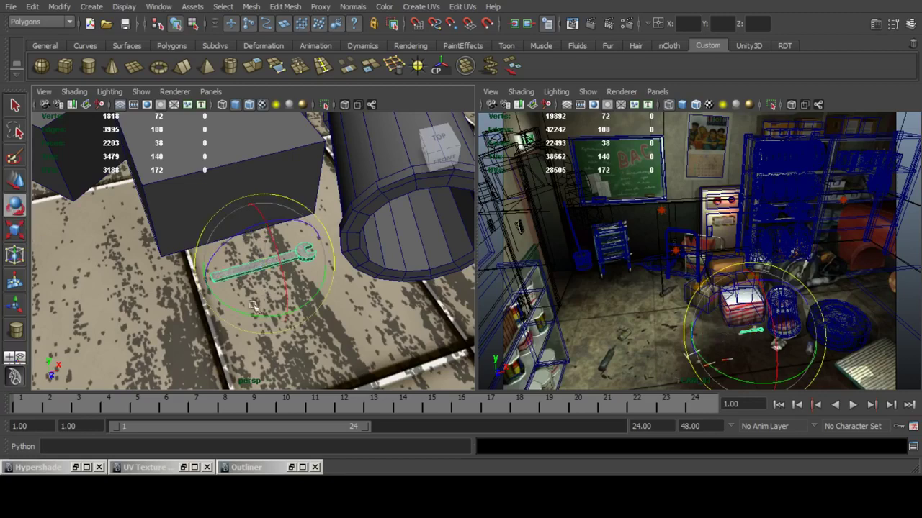
drag(251, 310, 267, 314)
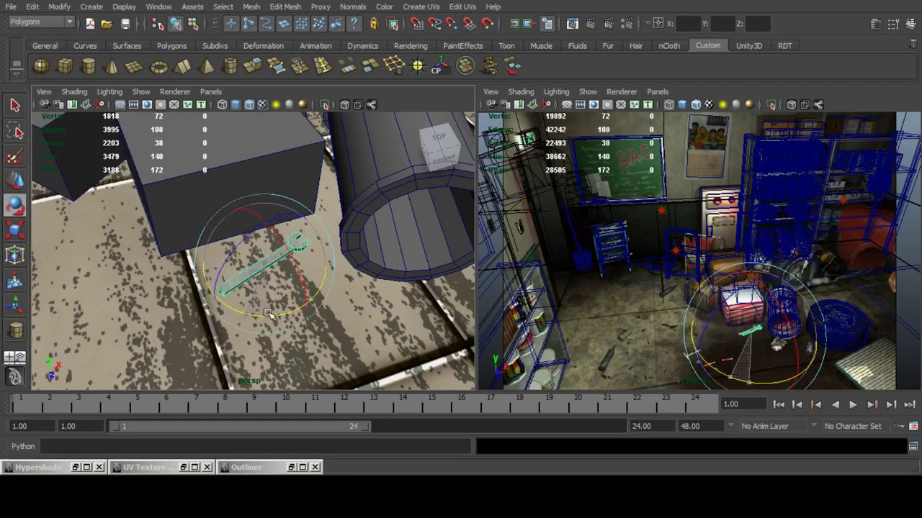
key(w)
drag(234, 235, 227, 229)
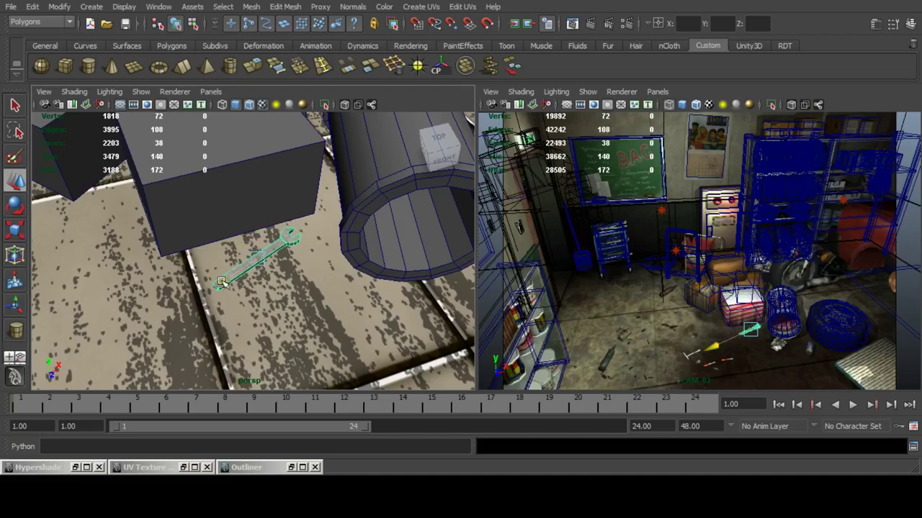
Render the garage camera's view to check the wrench on the floor.
alt+drag(284, 241, 310, 249)
click(572, 26)
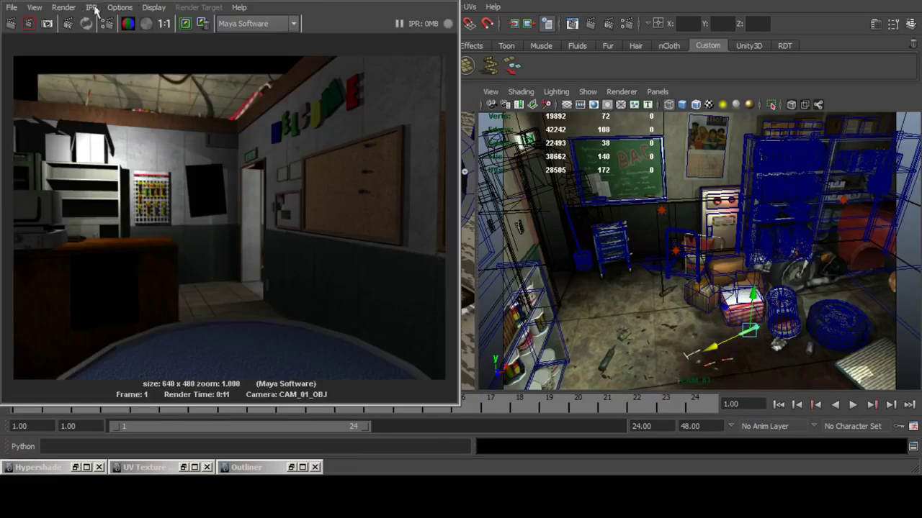
click(65, 8)
mouse_move(130, 82)
click(237, 142)
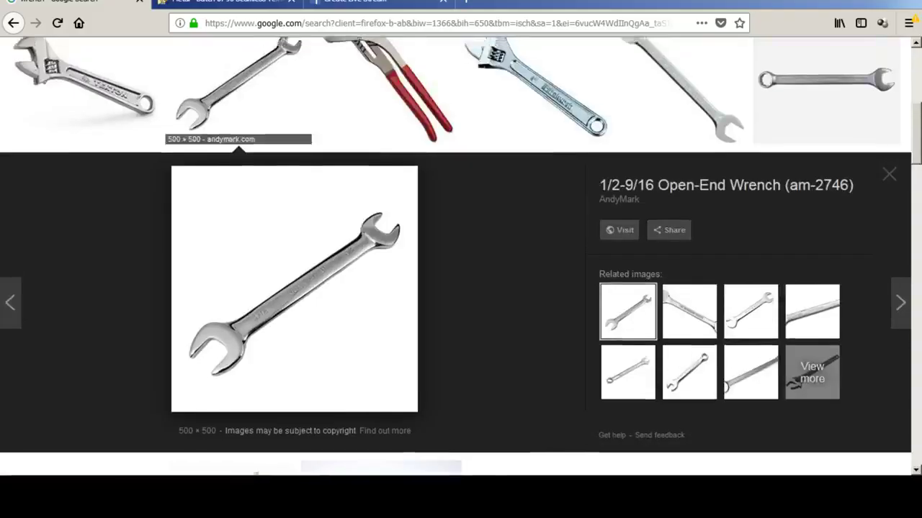
In the browser, search Google Images for "torque wrench" and browse the reference pictures.
scroll(302, 252, up, 5)
drag(152, 66, 62, 57)
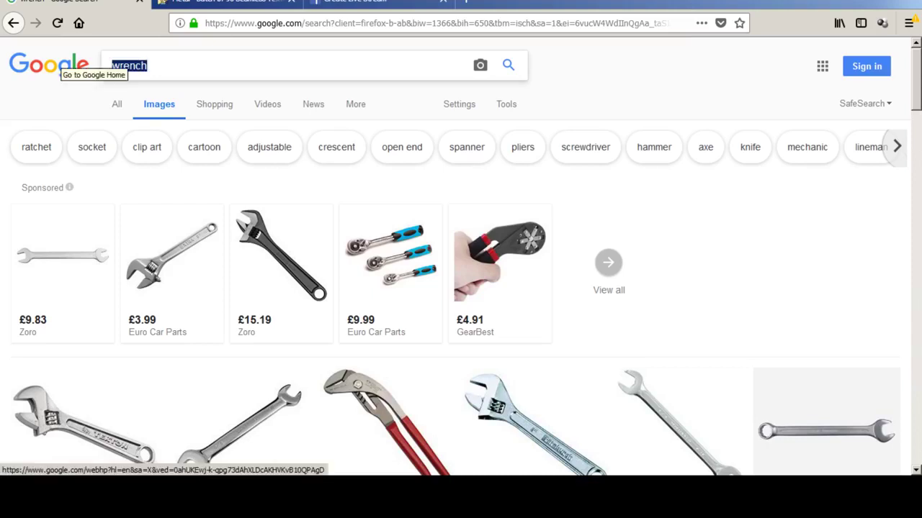
text(to)
key(Down)
key(Down)
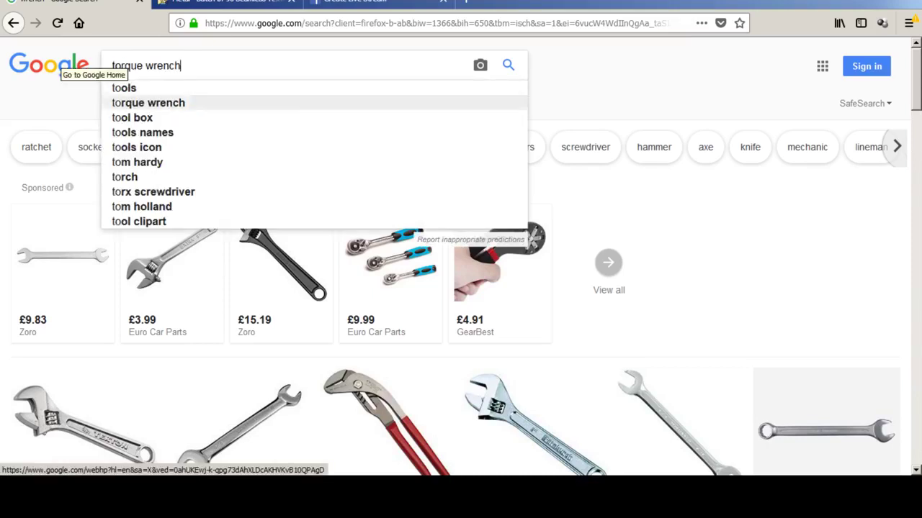
key(Return)
scroll(281, 144, down, 3)
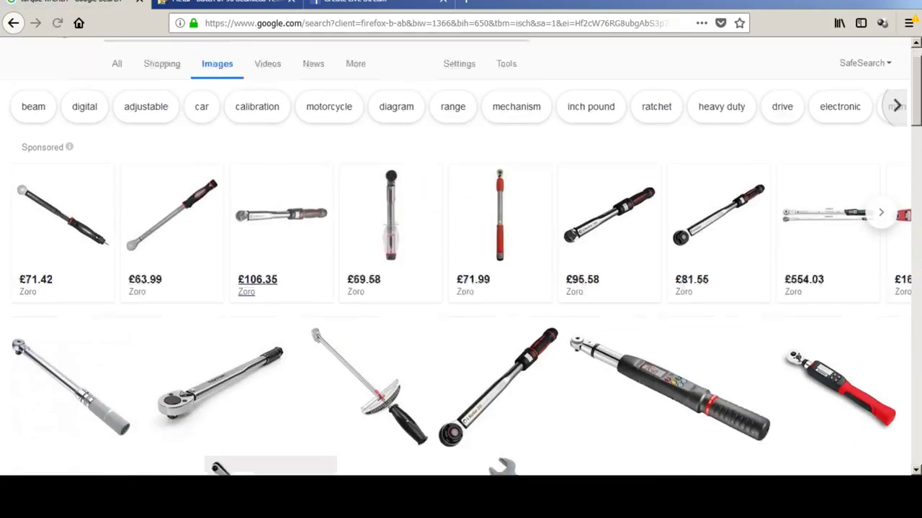
scroll(281, 144, down, 3)
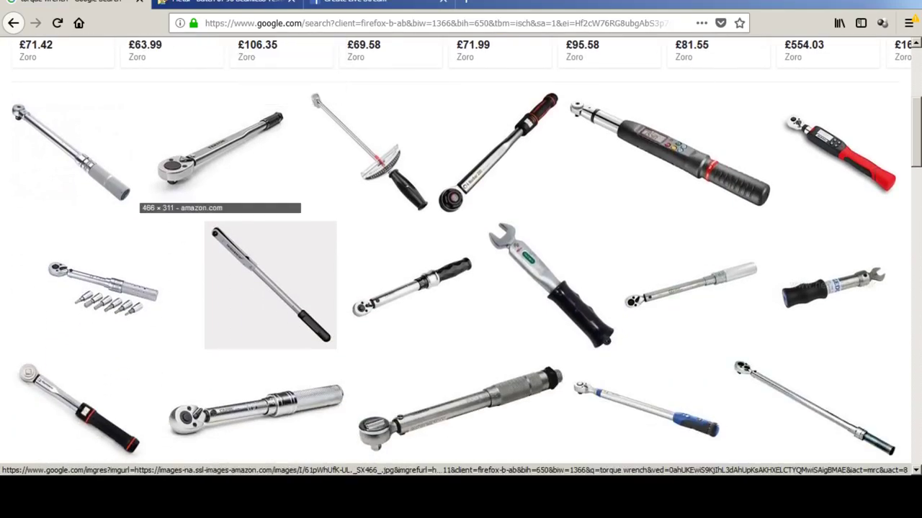
scroll(281, 144, down, 6)
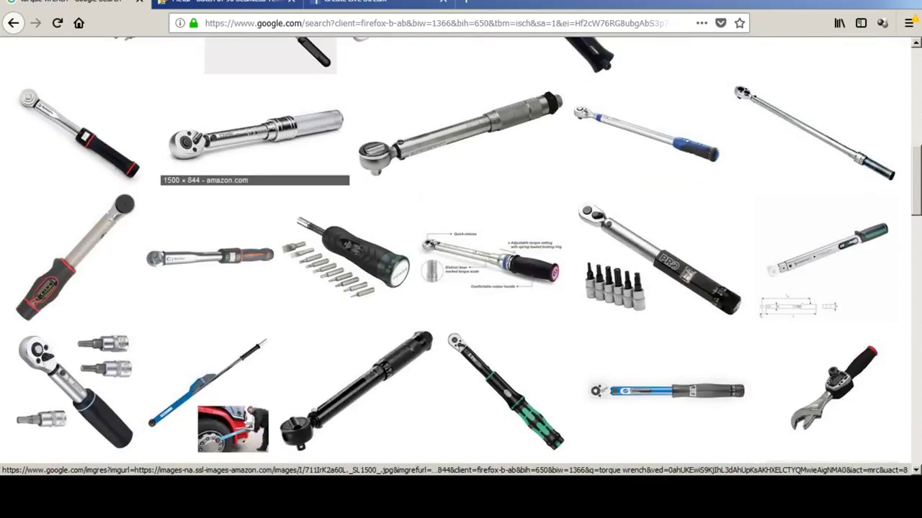
Change the image search to "torque screw" and look through the reference pictures.
scroll(255, 137, up, 15)
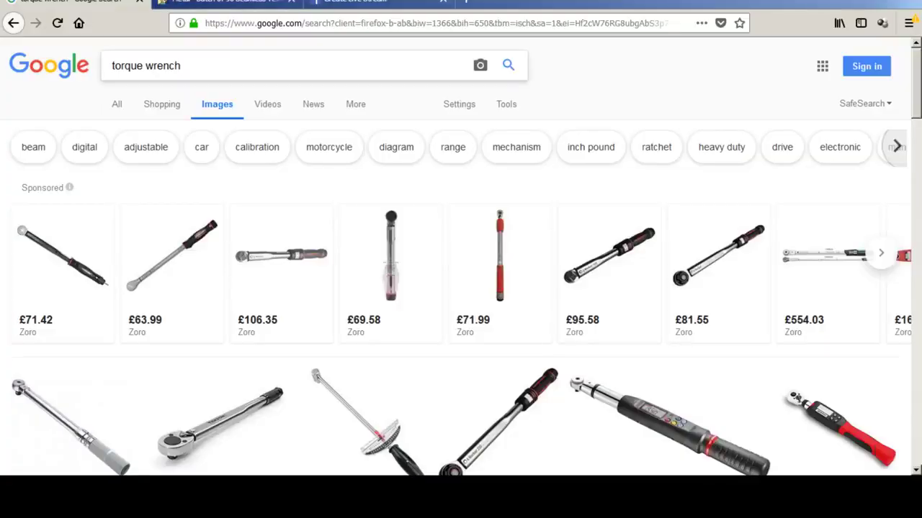
key(shift+Left)
key(shift+Left)
key(shift+Left)
key(shift+Left)
text(screw)
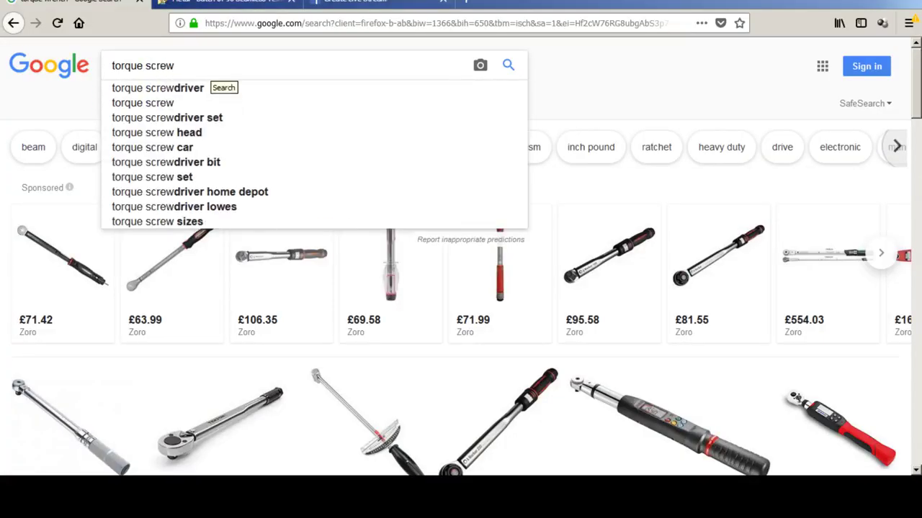
key(Return)
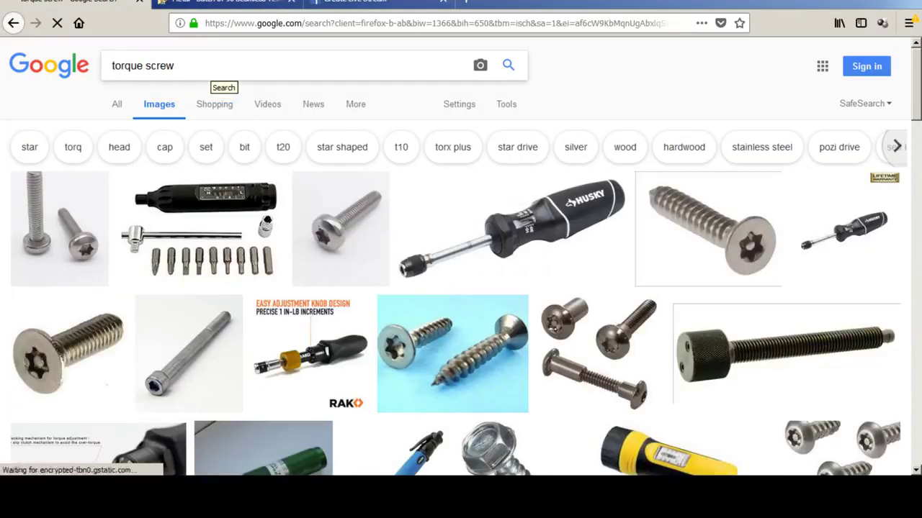
scroll(478, 460, down, 5)
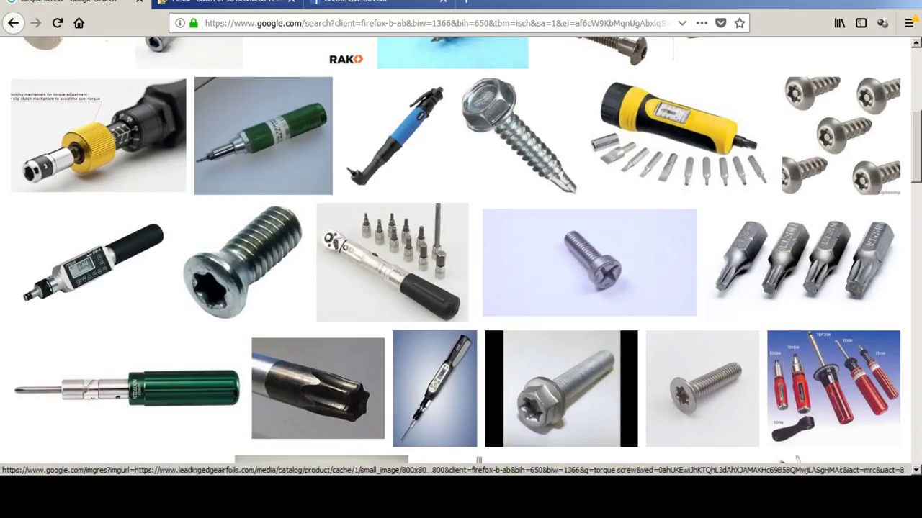
click(353, 3)
click(76, 3)
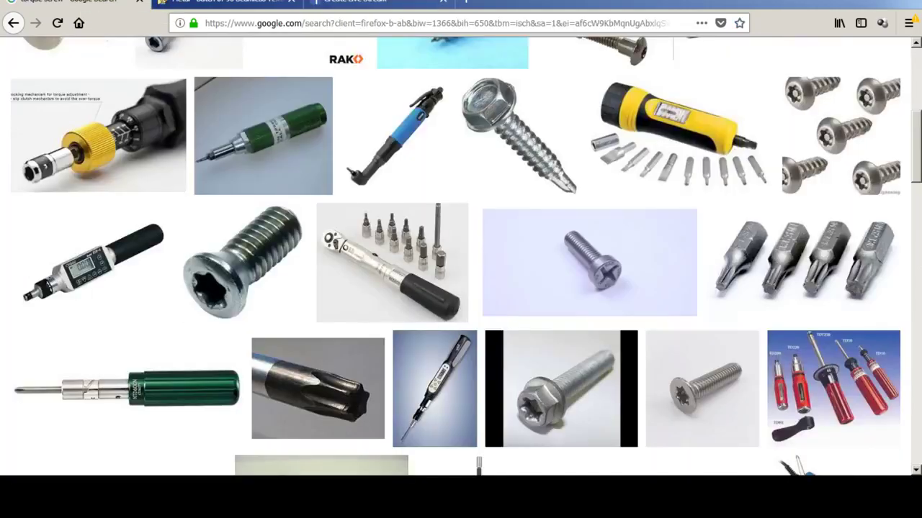
scroll(229, 274, down, 6)
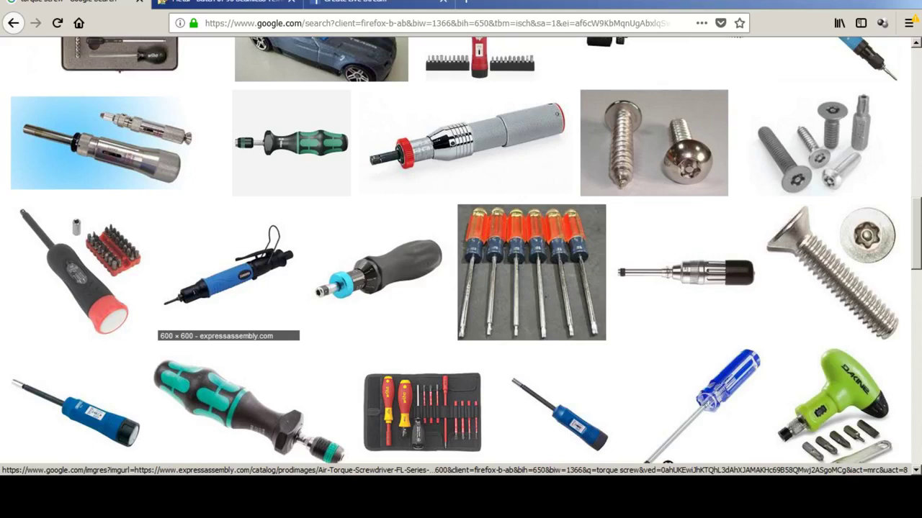
Search Google Images for "bolt screw".
scroll(229, 266, up, 15)
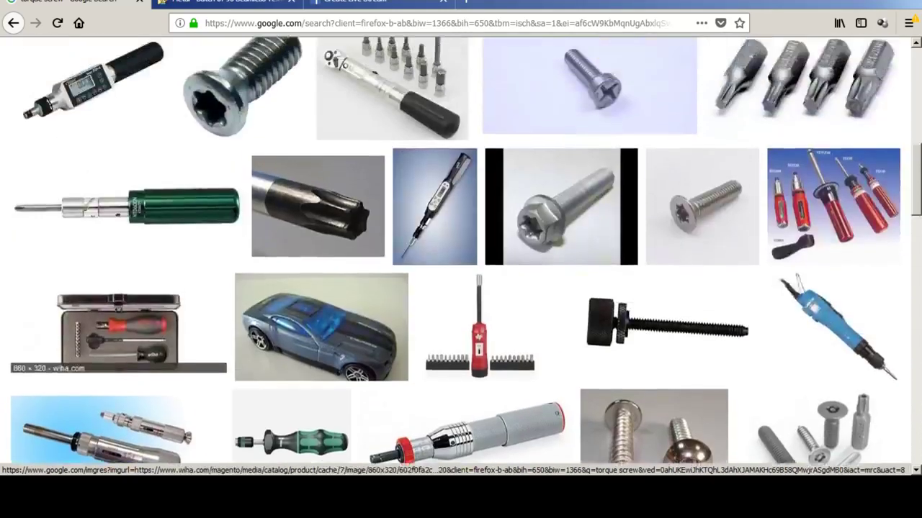
triple_click(142, 66)
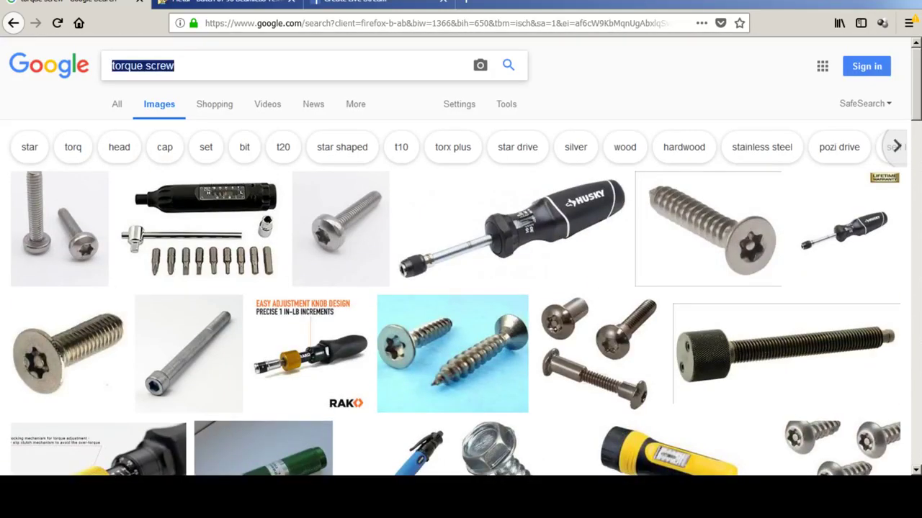
text(bolt)
key(Down)
key(Return)
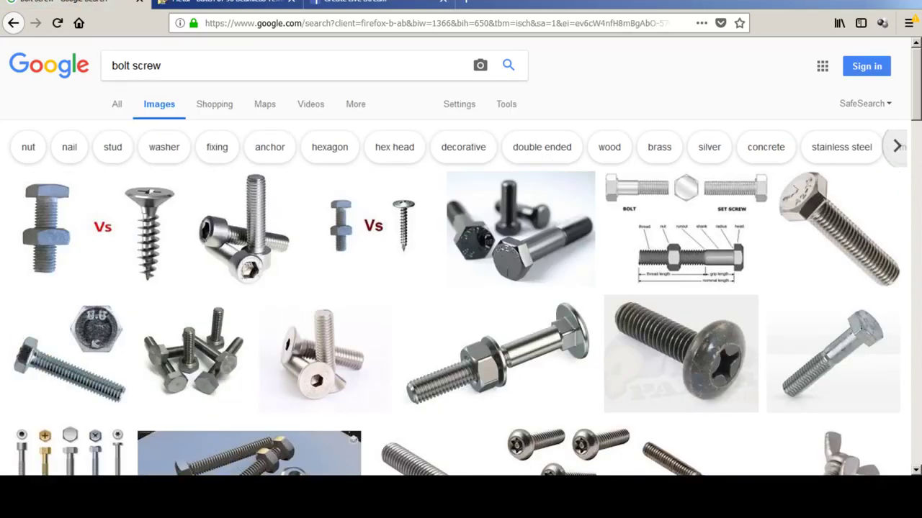
Change the Google Images search from bolts to "nut bolt screw" and look through the reference pictures.
scroll(108, 227, down, 5)
scroll(108, 227, up, 5)
drag(162, 66, 143, 65)
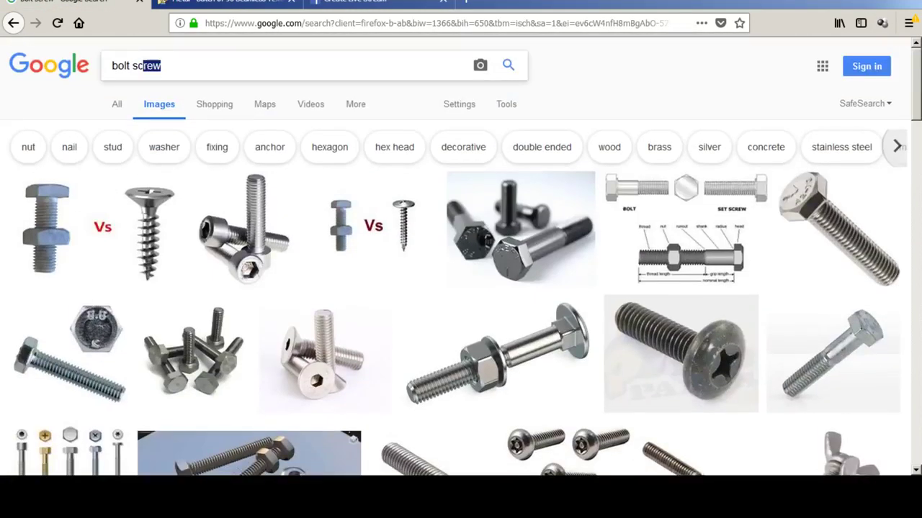
key(BackSpace)
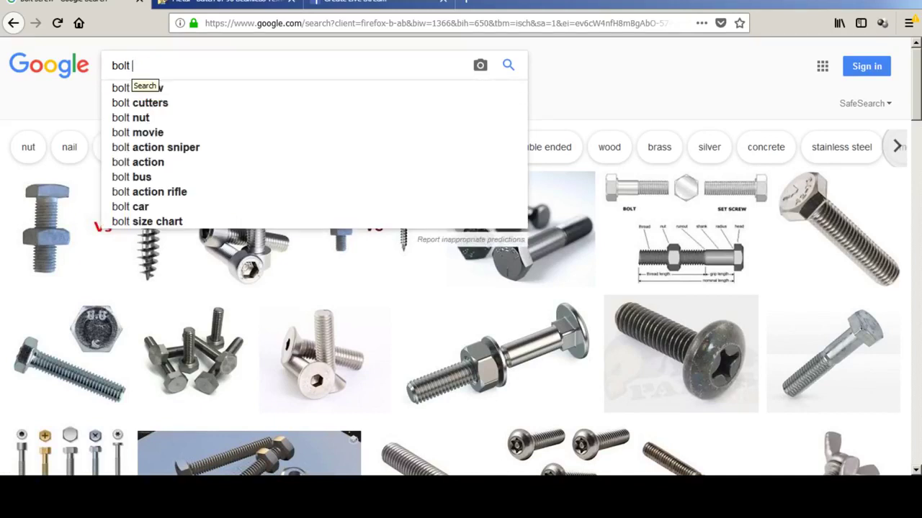
key(BackSpace)
key(BackSpace)
key(BackSpace)
key(BackSpace)
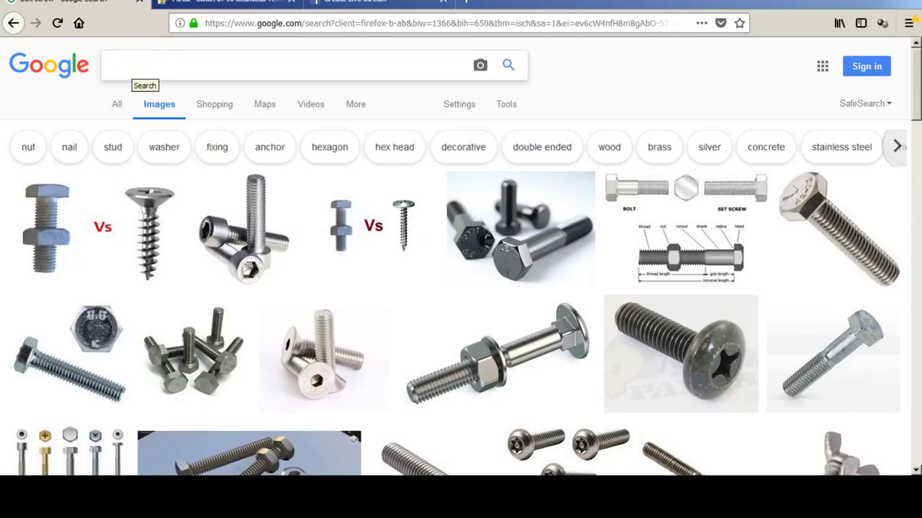
text(nut)
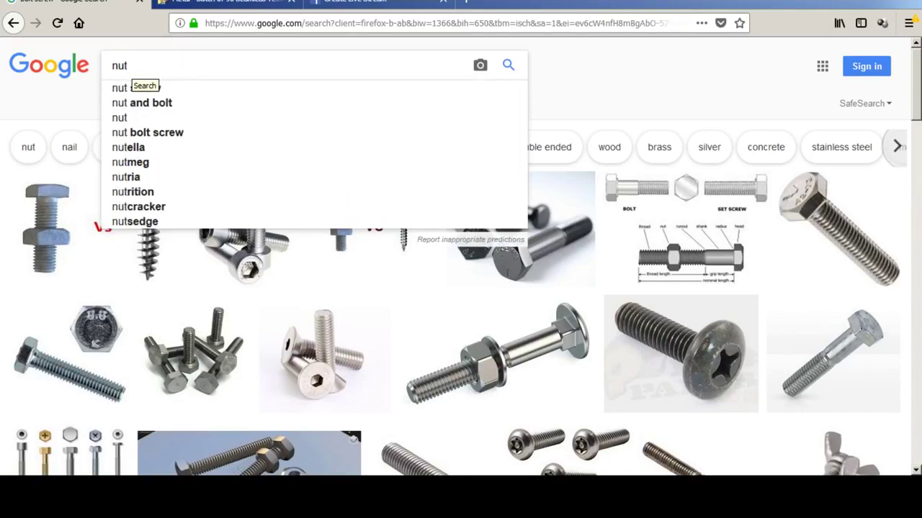
key(Down)
key(Down)
key(Down)
key(Down)
key(Return)
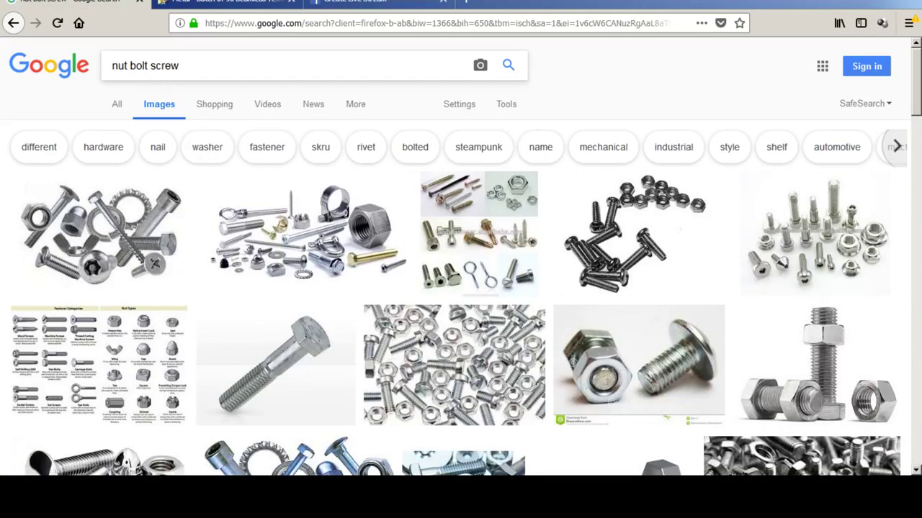
scroll(306, 115, down, 2)
scroll(460, 259, down, 5)
scroll(460, 259, up, 7)
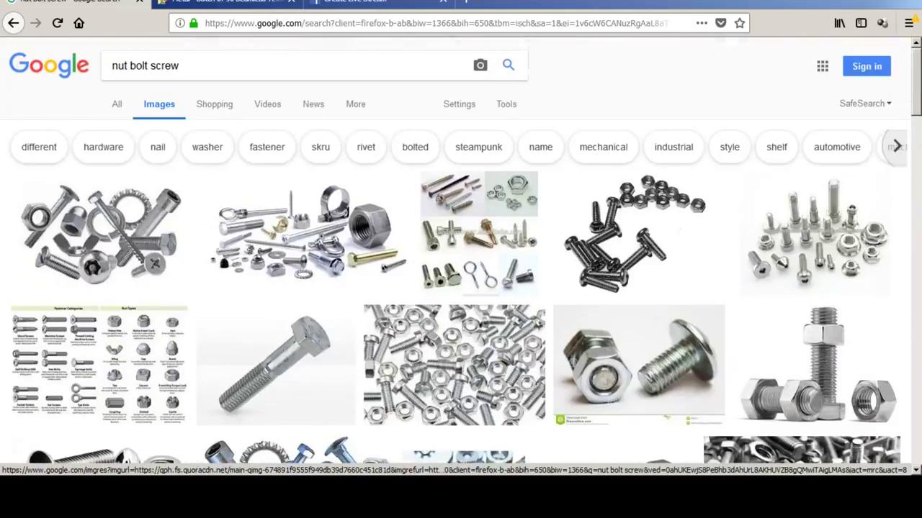
Change the image search to "nut screw" to find reference pictures of nuts.
drag(180, 66, 124, 66)
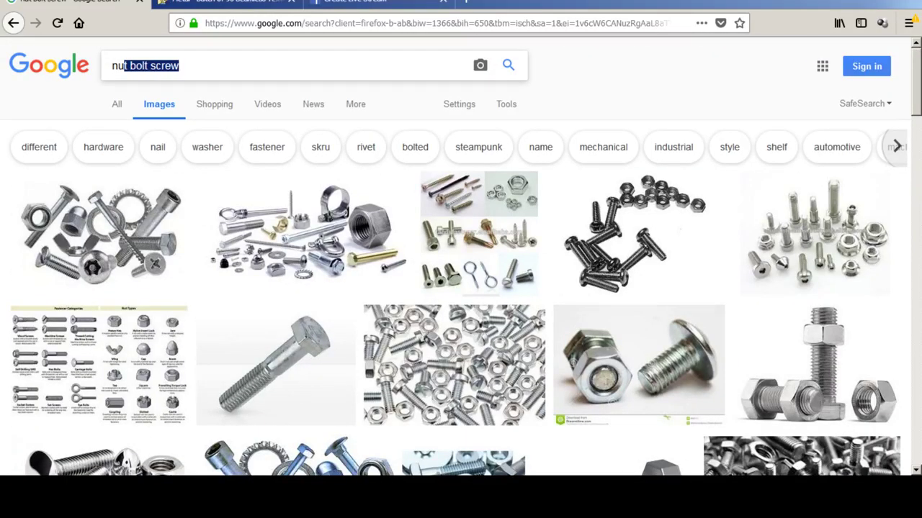
text(t)
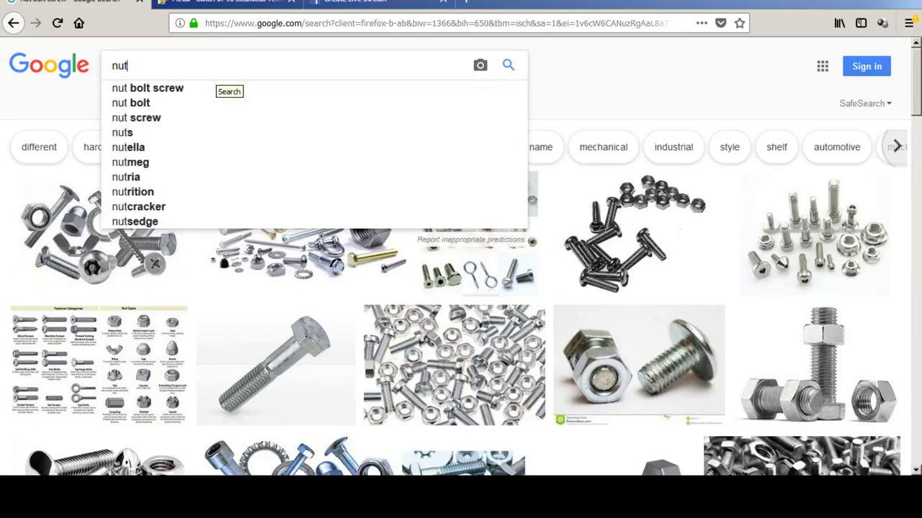
key(Down)
key(Down)
key(Down)
key(Return)
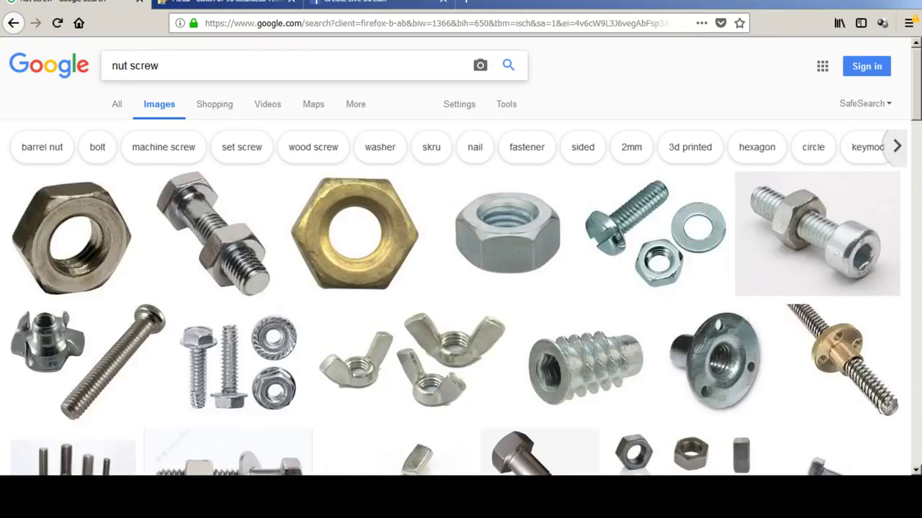
Shorten the image search to "nut" and check the small floor props in the garage reference picture.
key(BackSpace)
key(BackSpace)
key(BackSpace)
key(BackSpace)
key(BackSpace)
key(BackSpace)
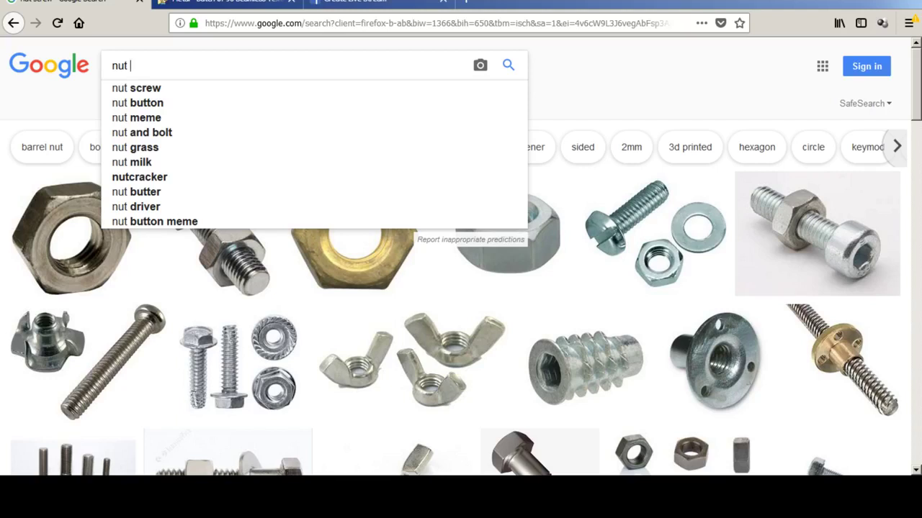
key(Return)
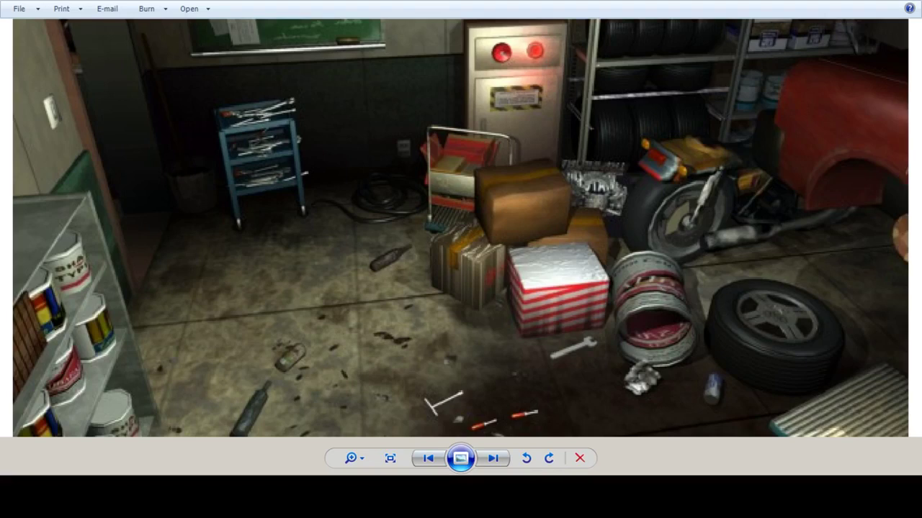
drag(461, 309, 460, 245)
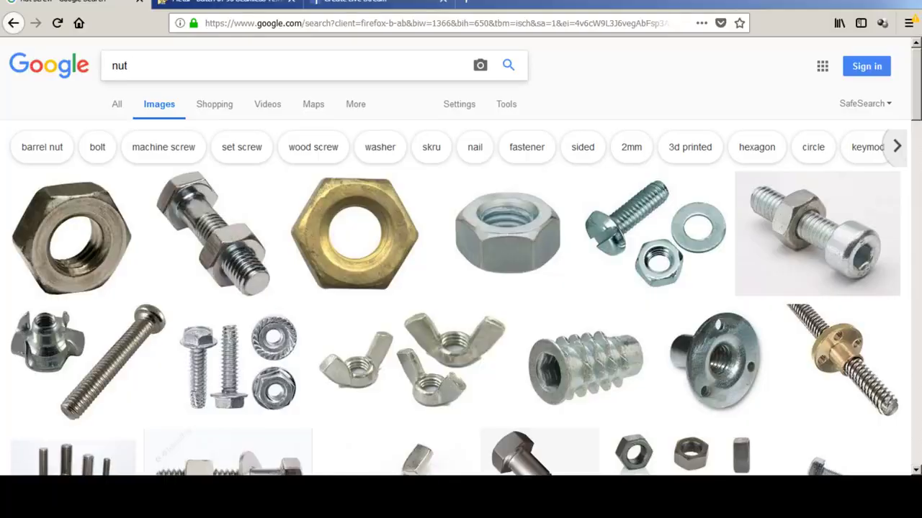
Replace the image search with "screw nut" to bring up more nut references.
key(ctrl+a)
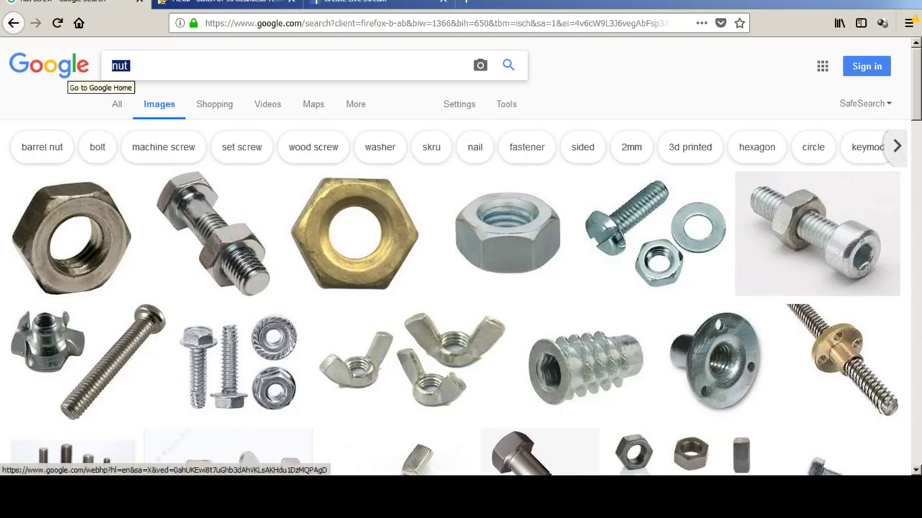
text(screw nut)
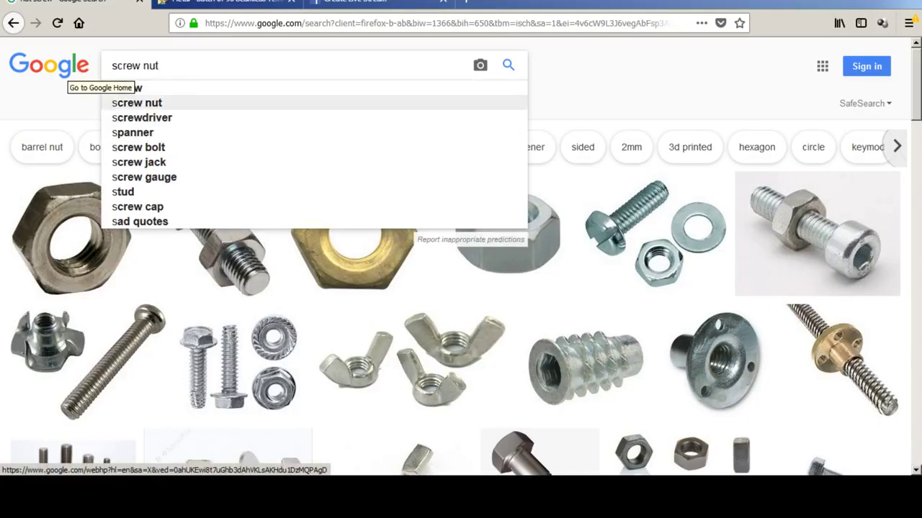
key(Return)
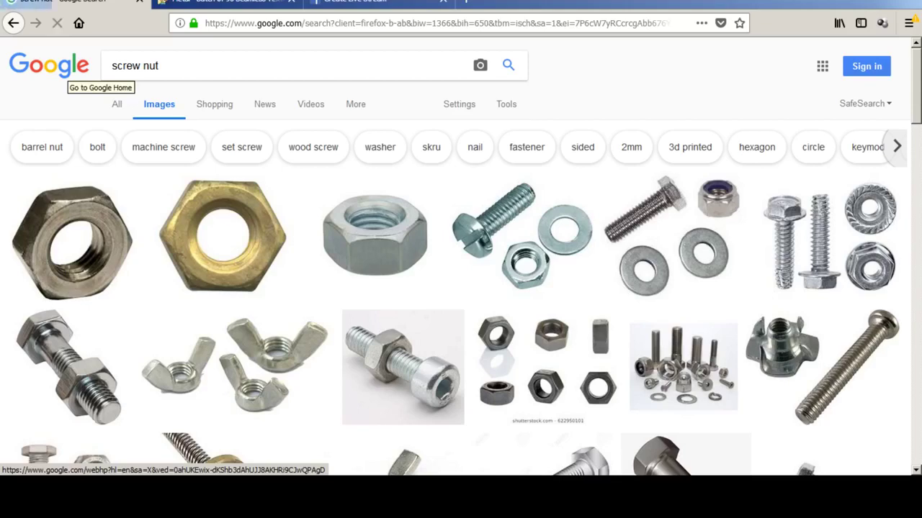
Search Google Images for "screwdriver" and look through the reference pictures for handle and shaft shapes.
drag(160, 65, 126, 65)
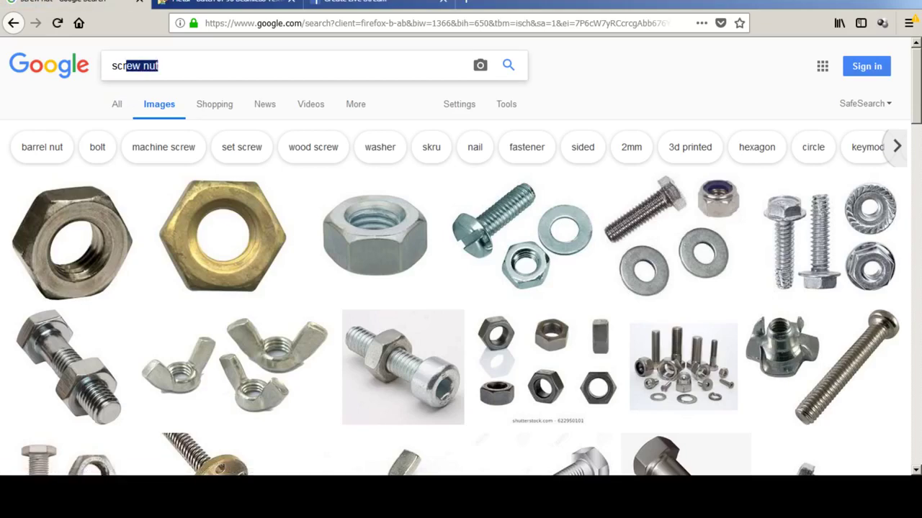
text(ew)
key(Down)
key(Down)
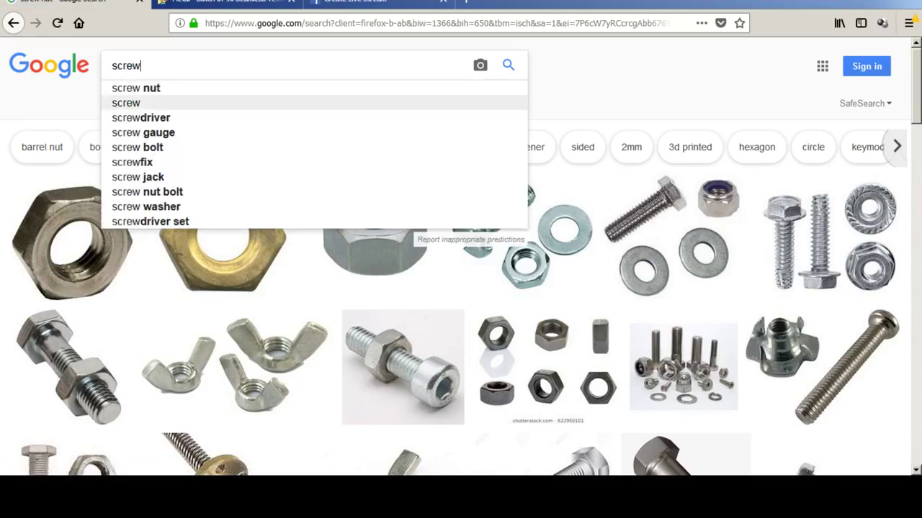
key(Down)
key(Return)
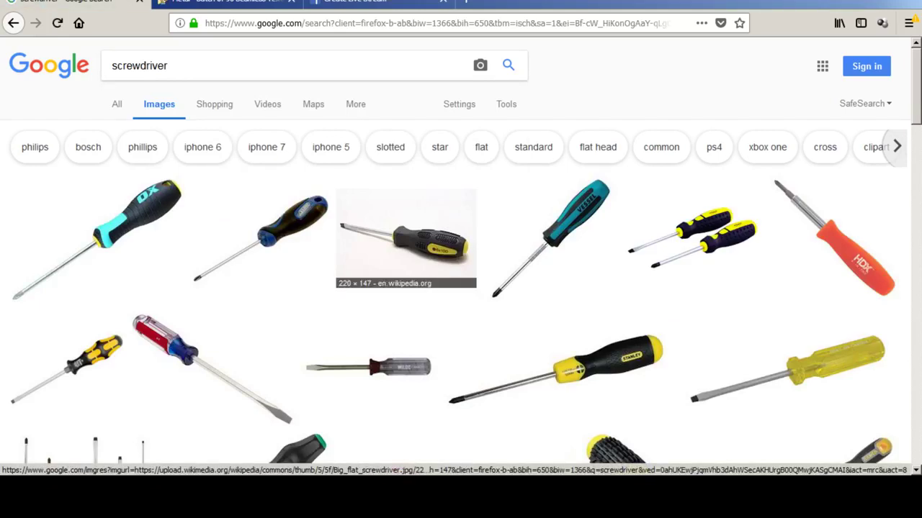
scroll(406, 209, down, 2)
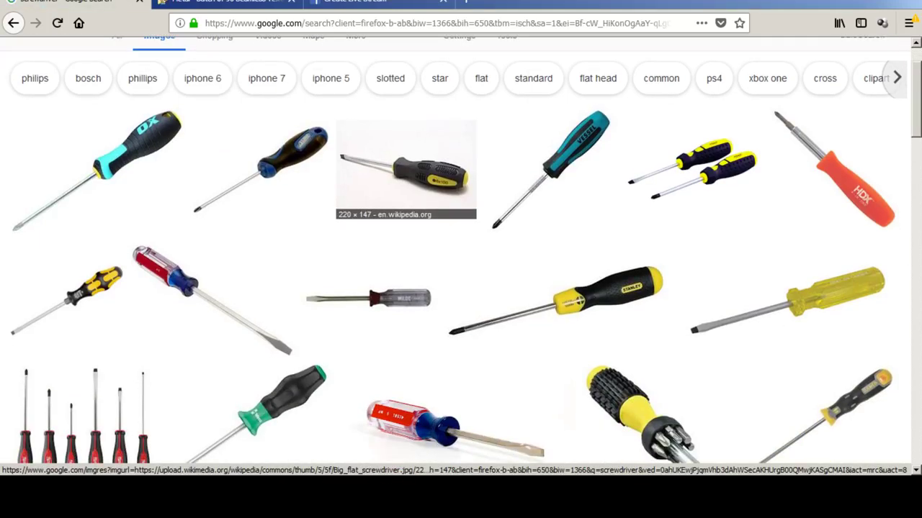
scroll(461, 209, down, 2)
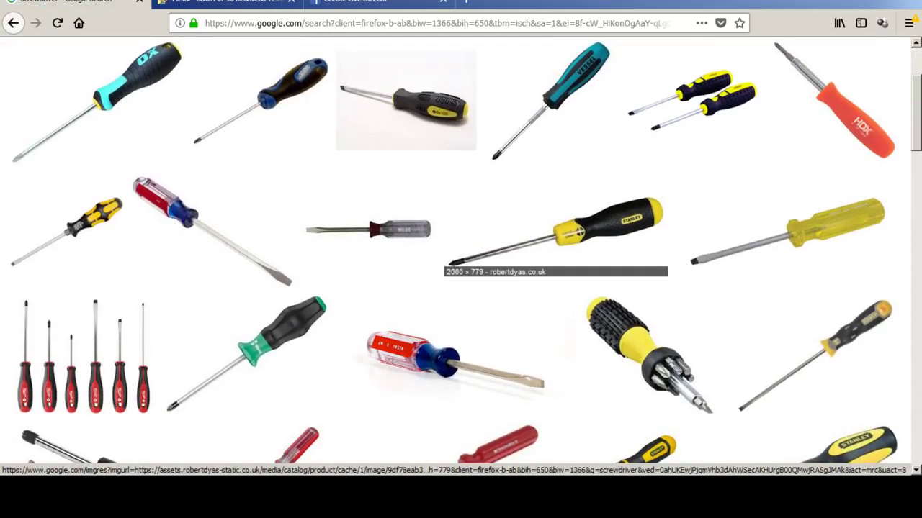
scroll(461, 209, up, 2)
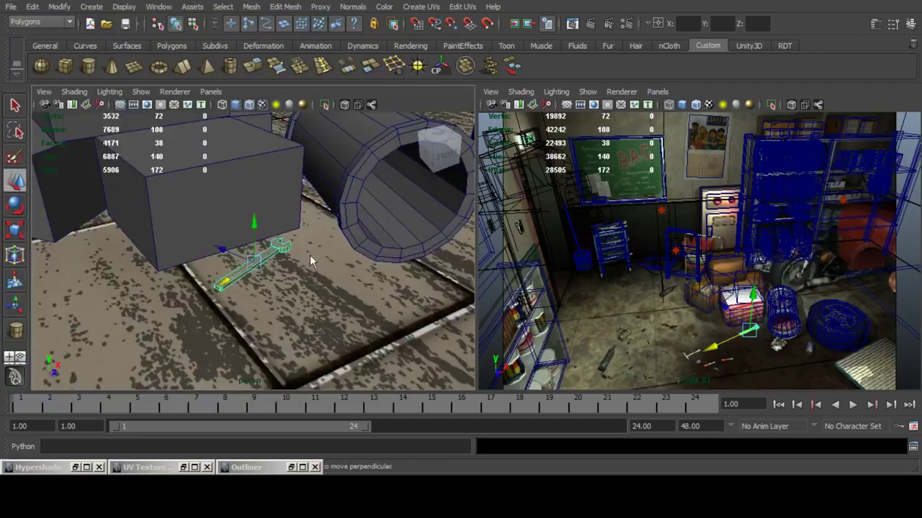
Switch to Maya, enlarge the perspective view and create a small upright polygon cylinder near the wrench outside the garage.
key(space)
alt+drag(309, 255, 451, 255)
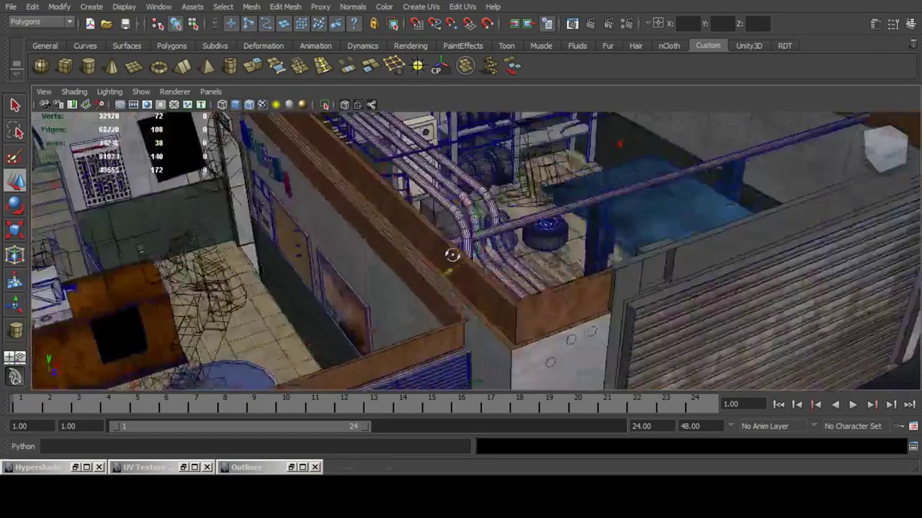
scroll(452, 255, down, 10)
alt+middle_drag(547, 302, 454, 238)
click(613, 247)
alt+drag(613, 247, 554, 270)
alt+middle_drag(662, 216, 496, 263)
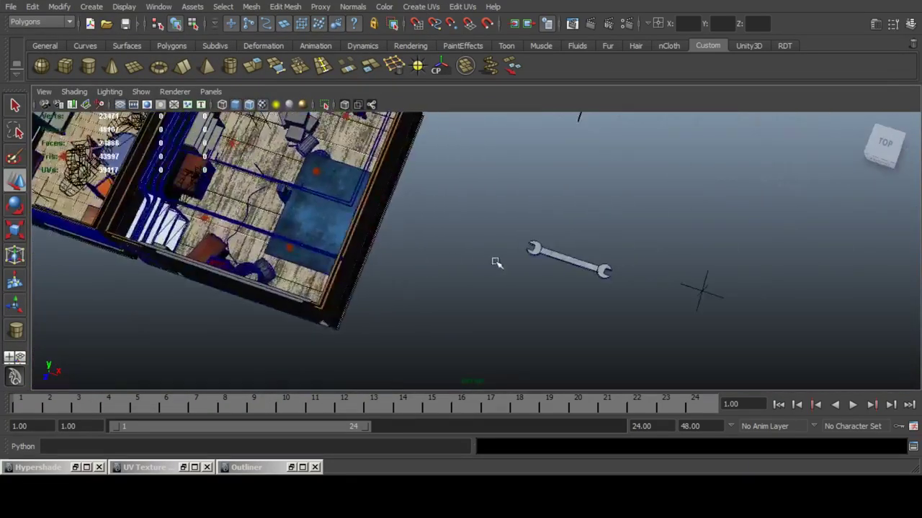
alt+drag(495, 263, 566, 259)
click(88, 66)
alt+middle_drag(556, 207, 467, 219)
alt+right_drag(466, 219, 543, 224)
alt+drag(544, 223, 512, 213)
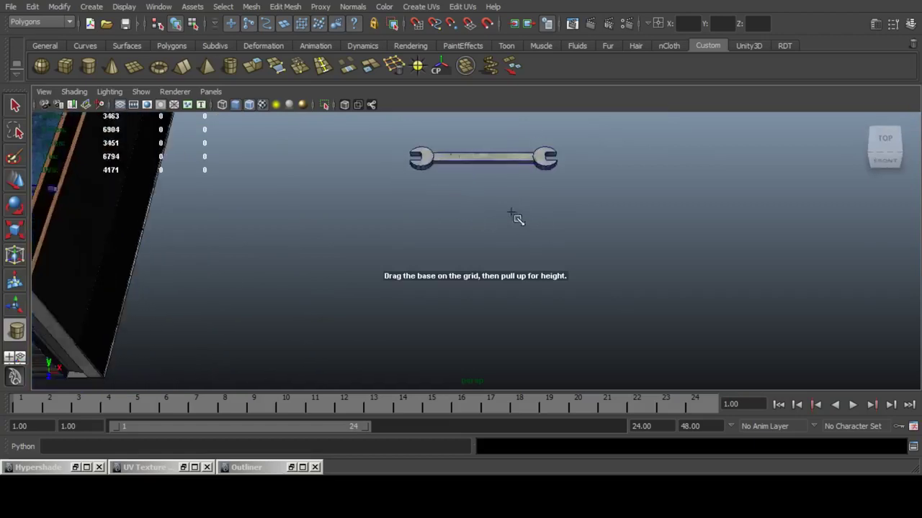
scroll(512, 213, up, 5)
alt+middle_drag(498, 205, 489, 264)
mouse_move(490, 238)
mouse_down()
mouse_move(548, 146)
mouse_move(549, 195)
mouse_move(509, 235)
mouse_up()
key(f)
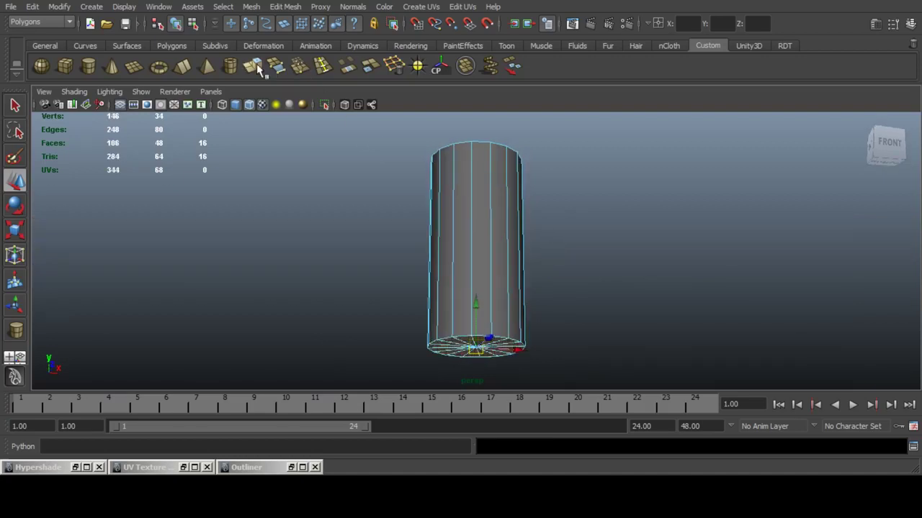
Extrude the cylinder's bottom faces outward into a wider rim, and extrude them down into a thick handle section.
click(252, 66)
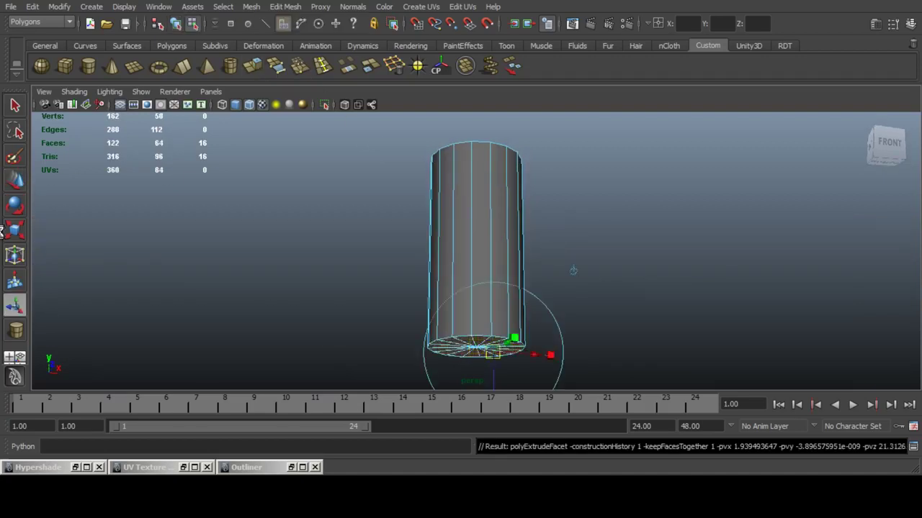
click(15, 231)
drag(476, 348, 502, 355)
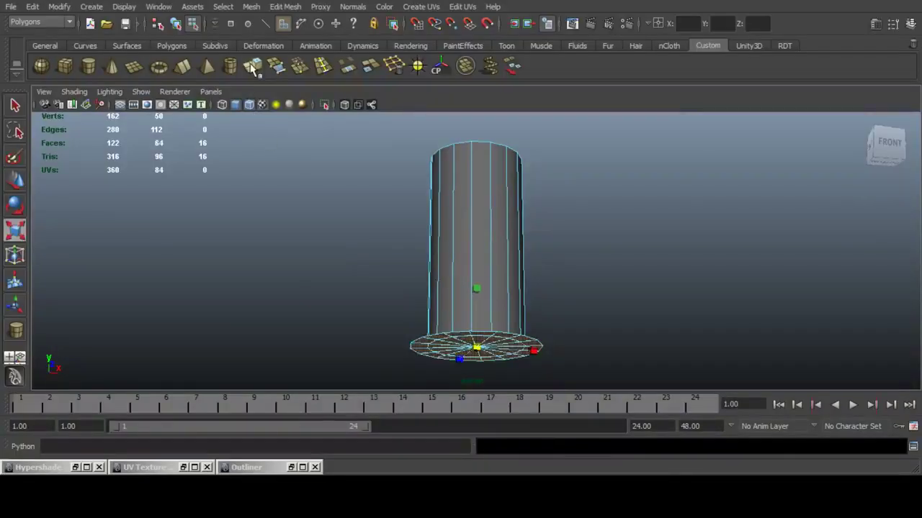
key(t)
click(15, 180)
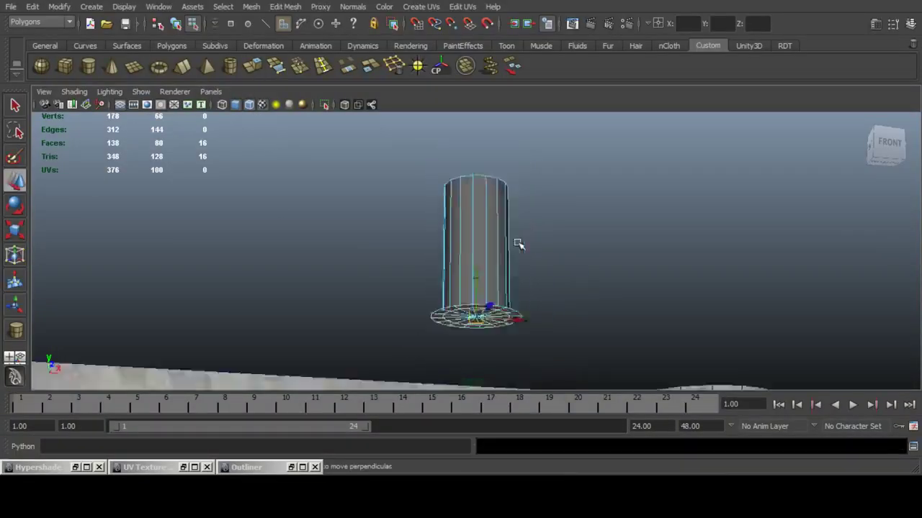
drag(474, 259, 476, 317)
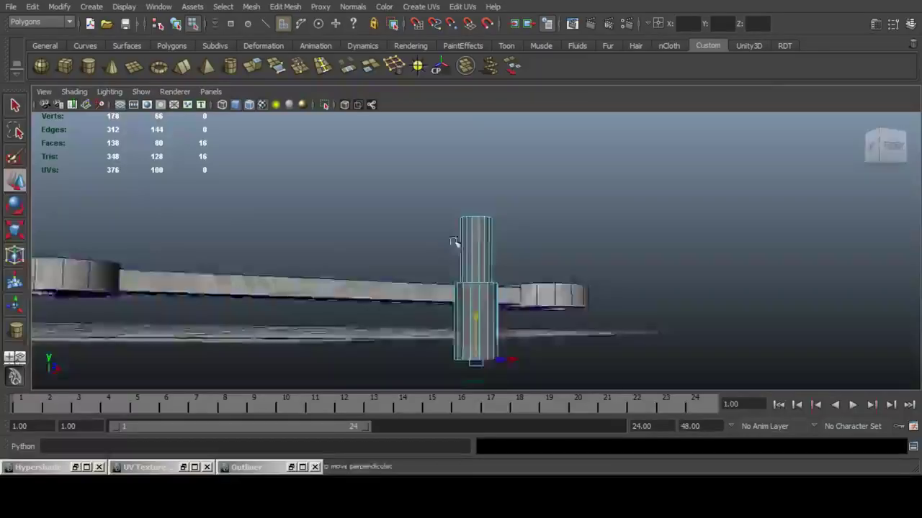
Extrude the handle's bottom faces slightly downward and scale them inward to form a tapered edge.
alt+drag(461, 266, 481, 188)
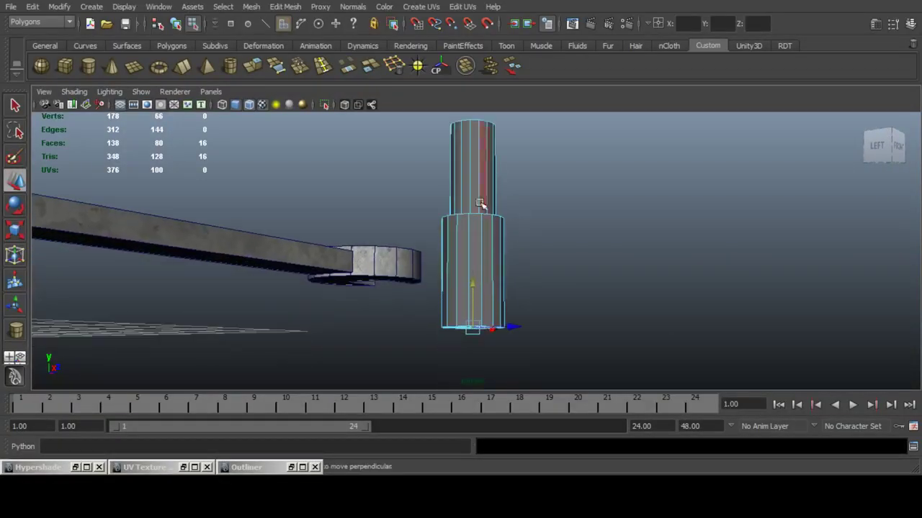
click(14, 181)
click(16, 180)
alt+drag(472, 248, 499, 235)
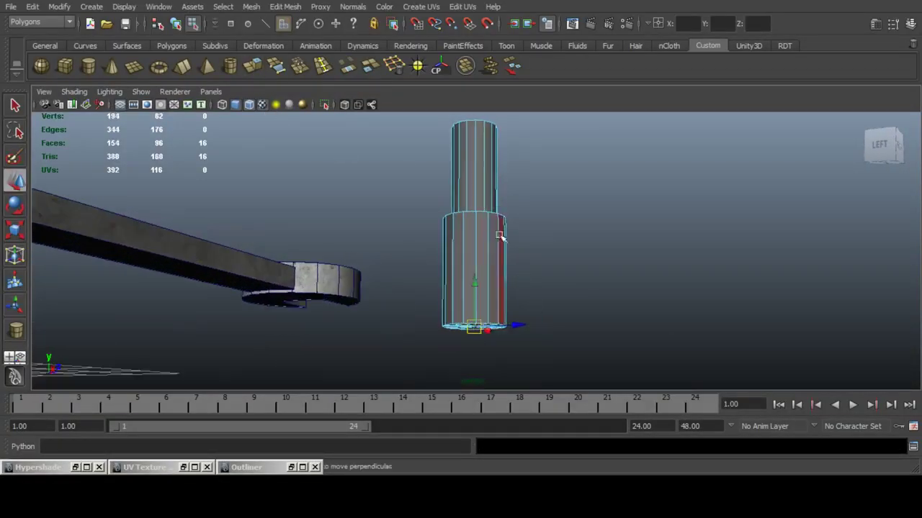
drag(473, 278, 474, 291)
click(13, 238)
alt+drag(480, 325, 466, 311)
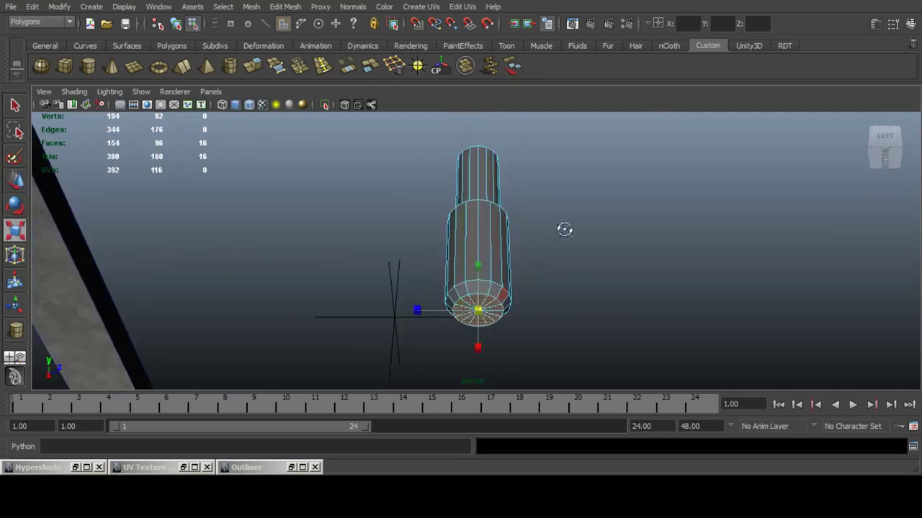
alt+drag(564, 228, 504, 284)
Check the screwdriver reference pictures, and extrude the bottom faces of the tapered edge a short distance down.
key(alt+Tab)
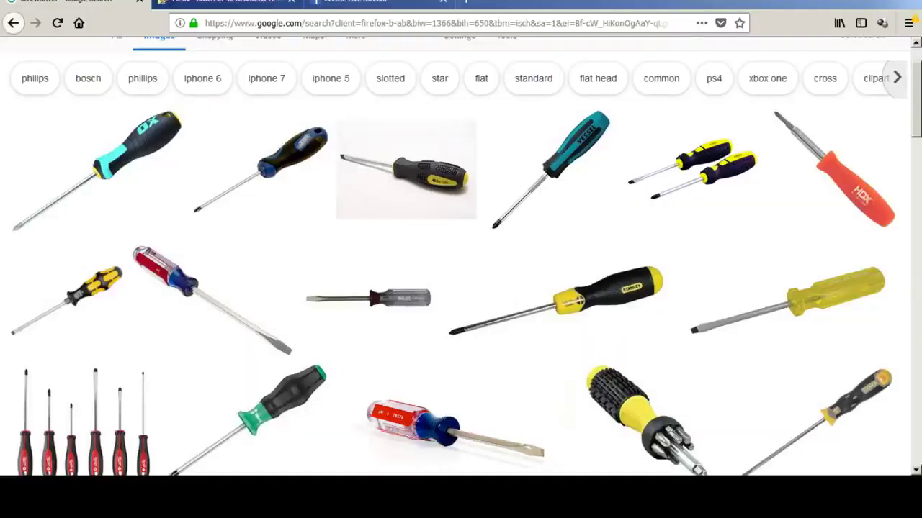
key(alt+Tab)
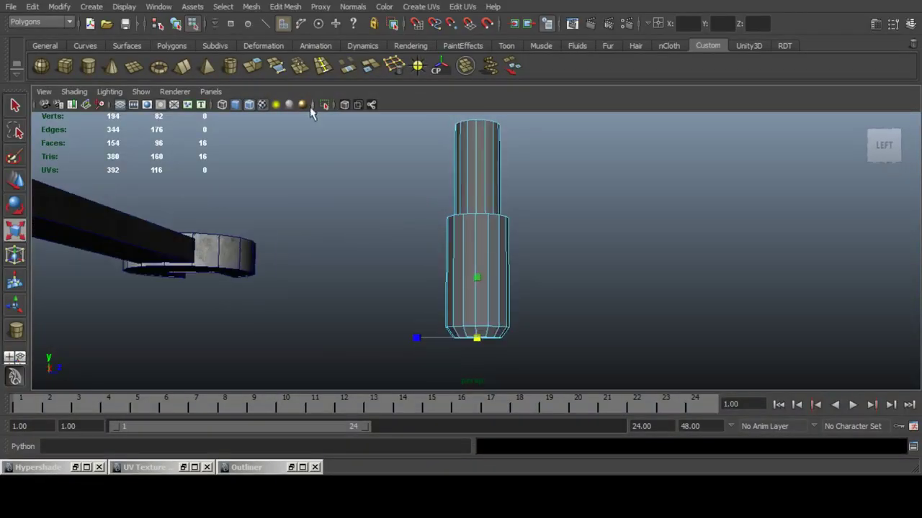
click(254, 73)
click(17, 180)
drag(476, 295, 476, 301)
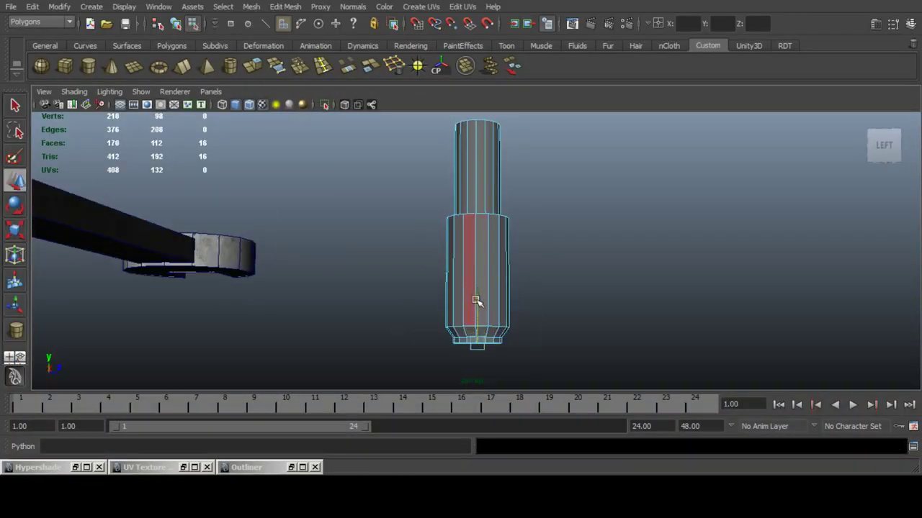
Scale the handle's bottom faces outward to form a groove, and extrude them down into a long lower handle section.
click(15, 234)
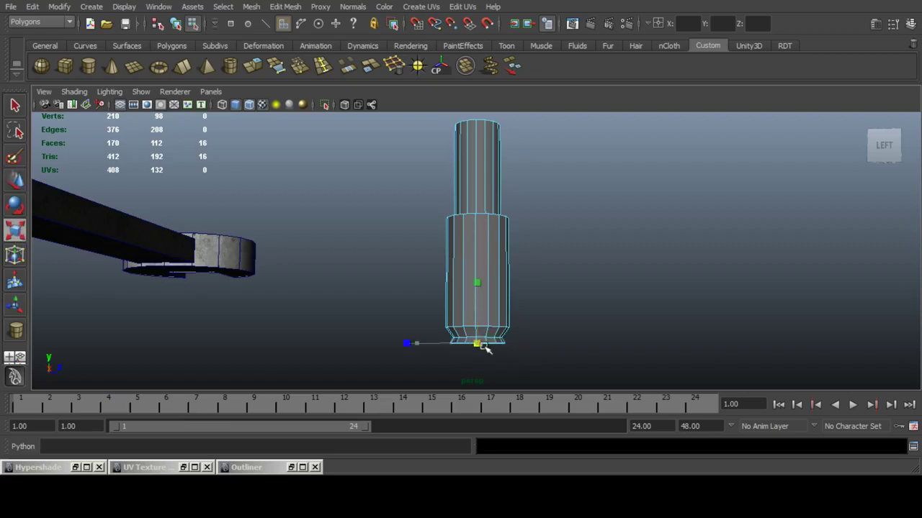
alt+drag(460, 181, 422, 208)
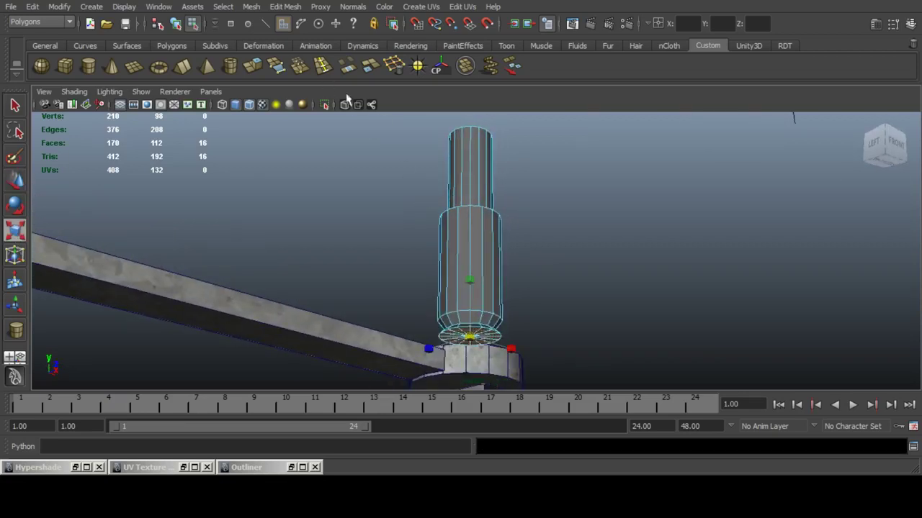
click(15, 181)
alt+drag(388, 288, 470, 343)
alt+middle_drag(488, 294, 470, 246)
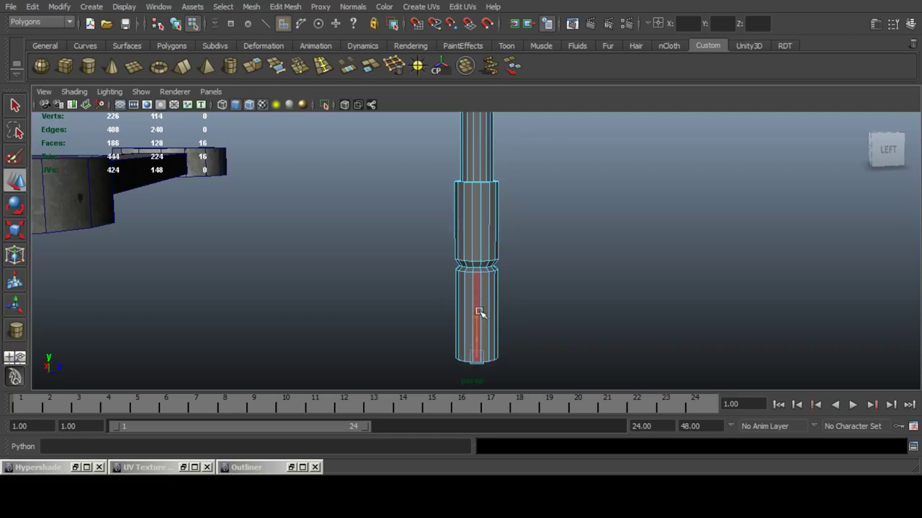
alt+drag(502, 303, 495, 281)
Select the vertices of the lower handle section and scale them outward horizontally to make it thicker.
key(F9)
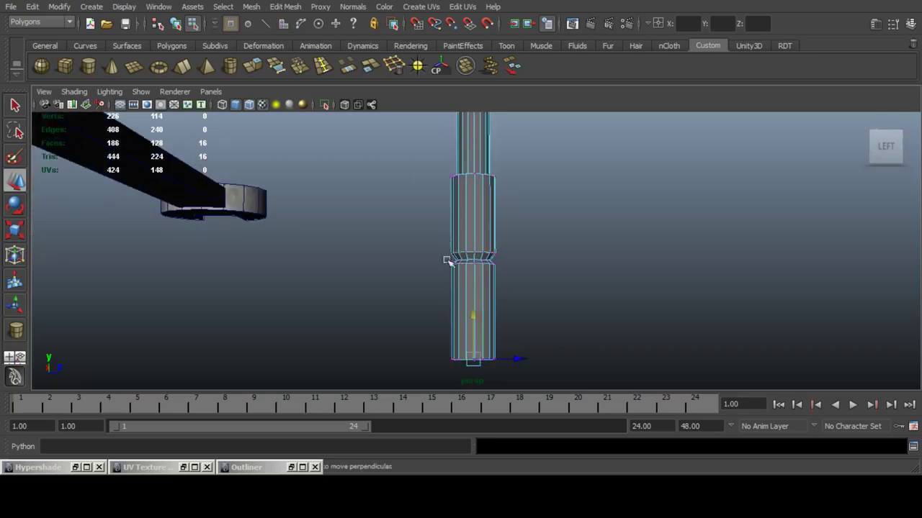
alt+drag(446, 260, 465, 255)
drag(422, 228, 599, 430)
click(13, 231)
alt+right_drag(497, 288, 626, 307)
alt+drag(627, 307, 463, 297)
drag(537, 256, 547, 255)
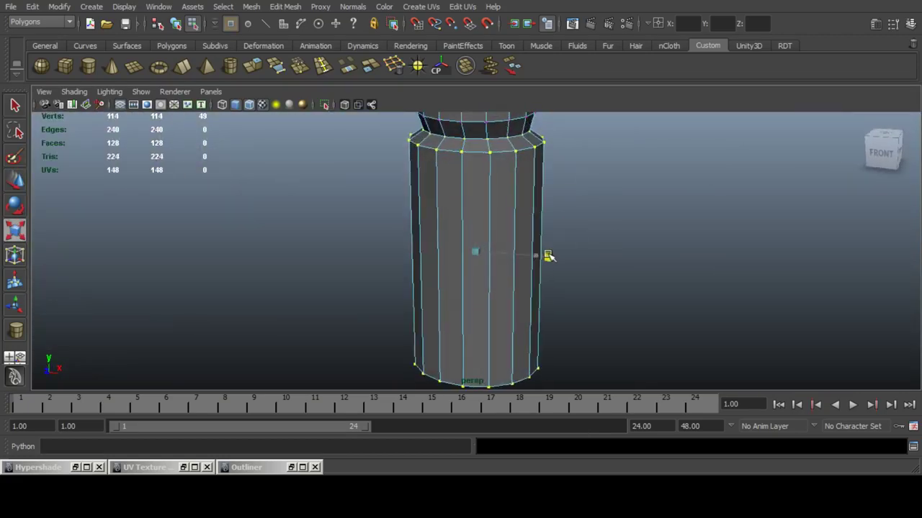
mouse_move(409, 233)
alt+mouse_down()
mouse_move(521, 240)
mouse_move(414, 231)
alt+mouse_up()
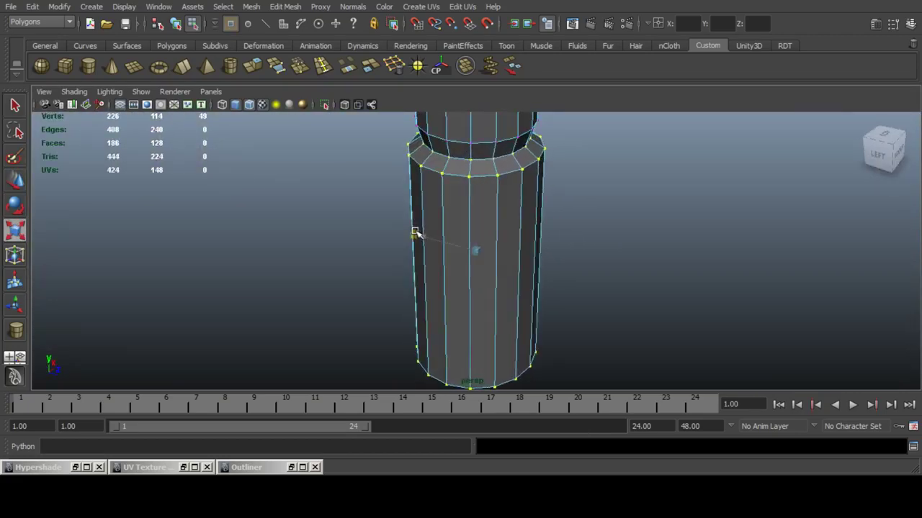
click(617, 261)
Extrude only the bottom faces of the lower handle section slightly down and scale them inward into a bevelled edge.
alt+right_drag(617, 261, 543, 288)
alt+drag(543, 288, 469, 268)
right_drag(456, 267, 453, 278)
drag(372, 295, 604, 388)
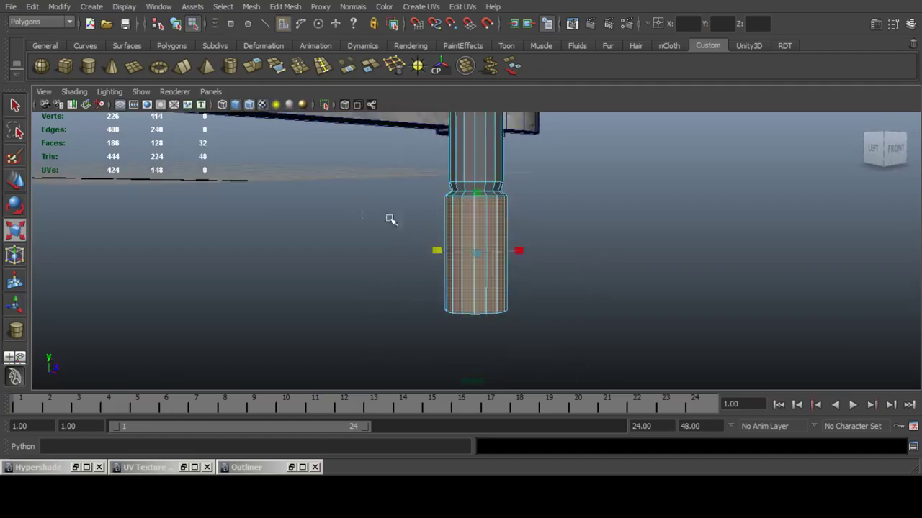
ctrl+drag(389, 219, 556, 258)
alt+drag(557, 257, 509, 249)
click(257, 69)
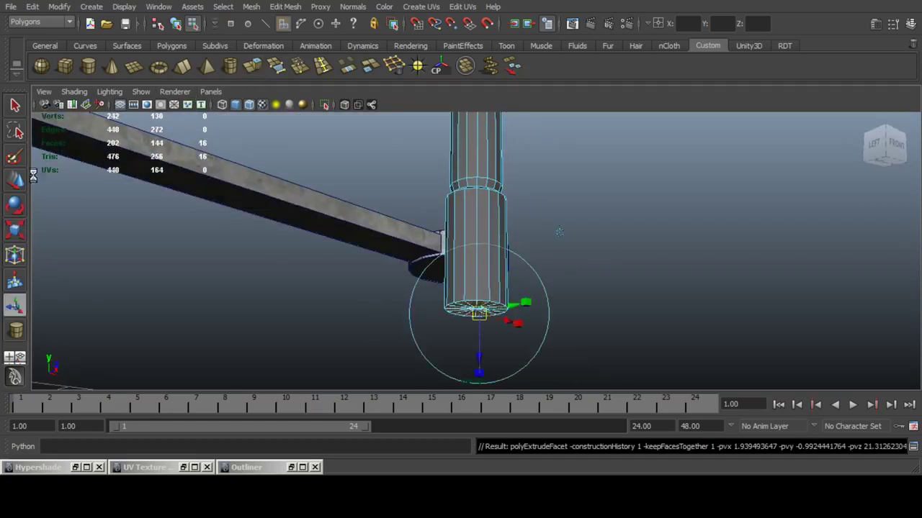
key(w)
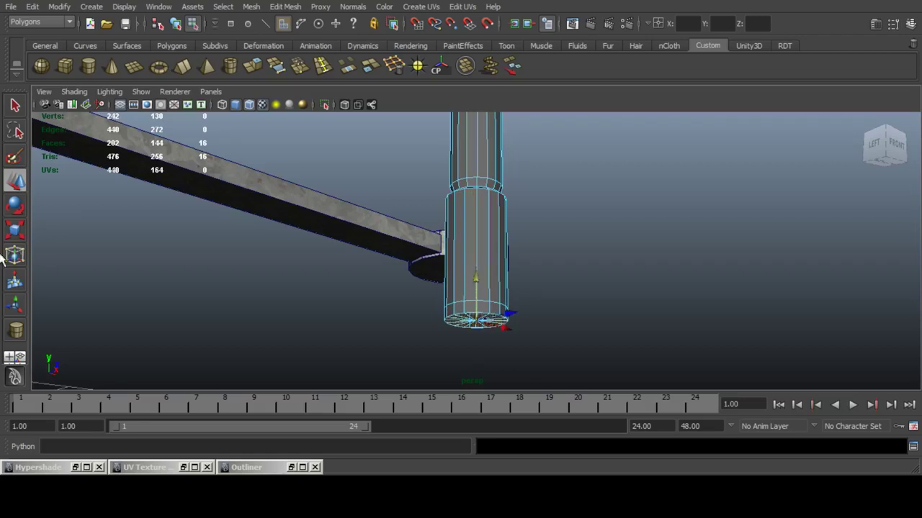
click(12, 236)
alt+drag(130, 245, 473, 322)
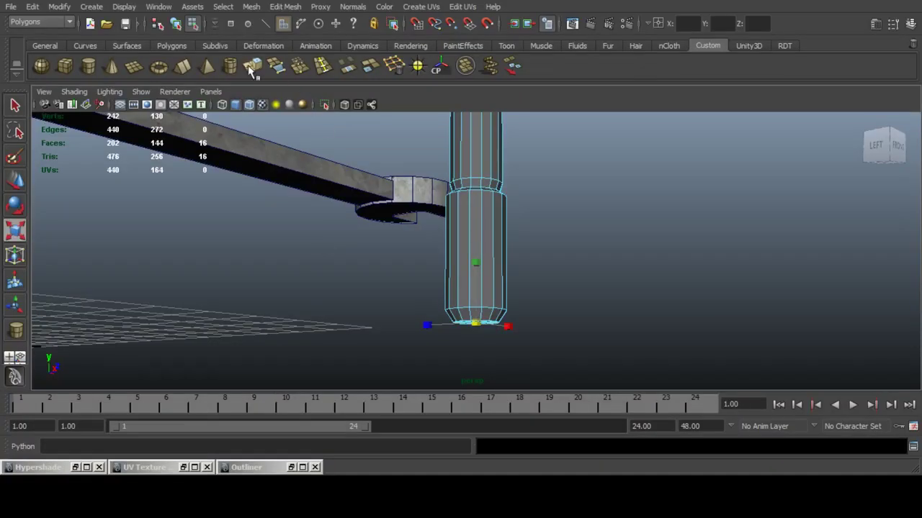
Extrude the bottom faces of the bevelled edge a short distance further and shrink them to round off the handle's end.
click(249, 70)
key(w)
drag(476, 272, 464, 334)
key(r)
click(617, 246)
alt+drag(618, 246, 485, 283)
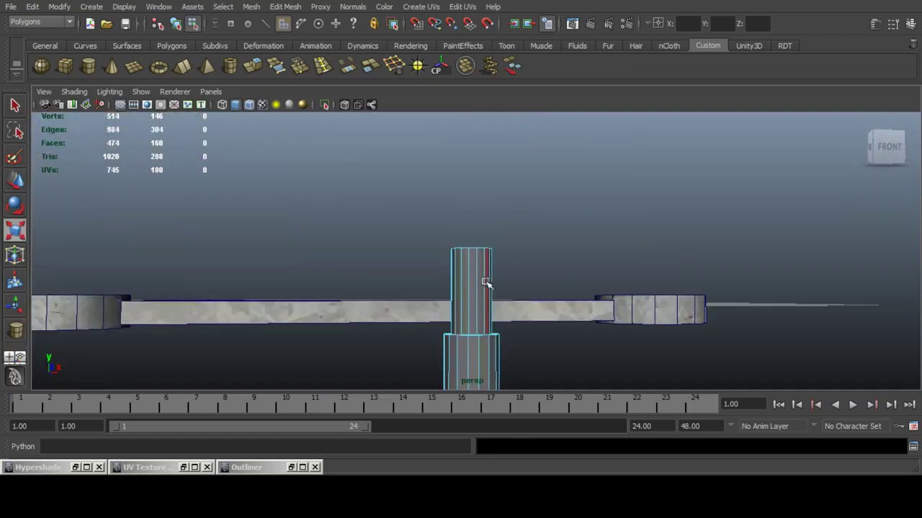
Raise the vertices at the top of the narrow section to lengthen it, and centre the model's pivot.
key(F9)
drag(422, 226, 536, 272)
key(w)
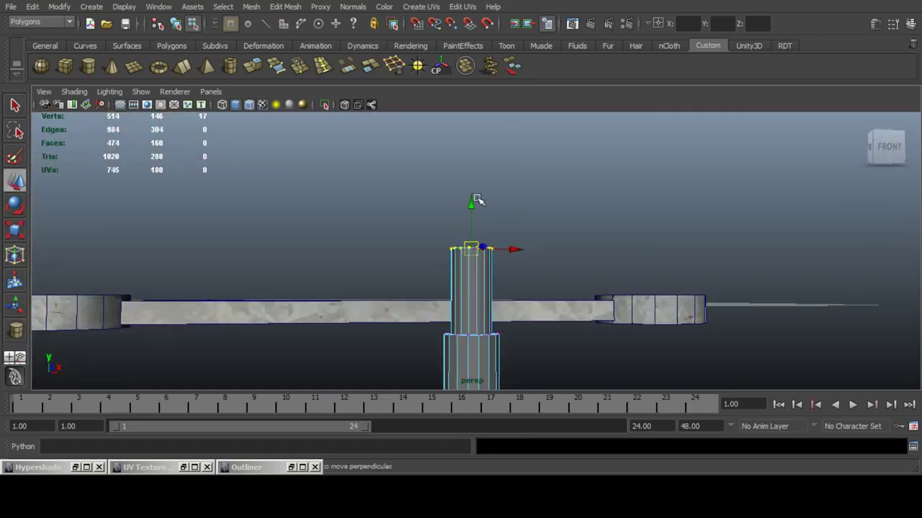
drag(476, 199, 475, 137)
alt+drag(475, 137, 541, 237)
key(F8)
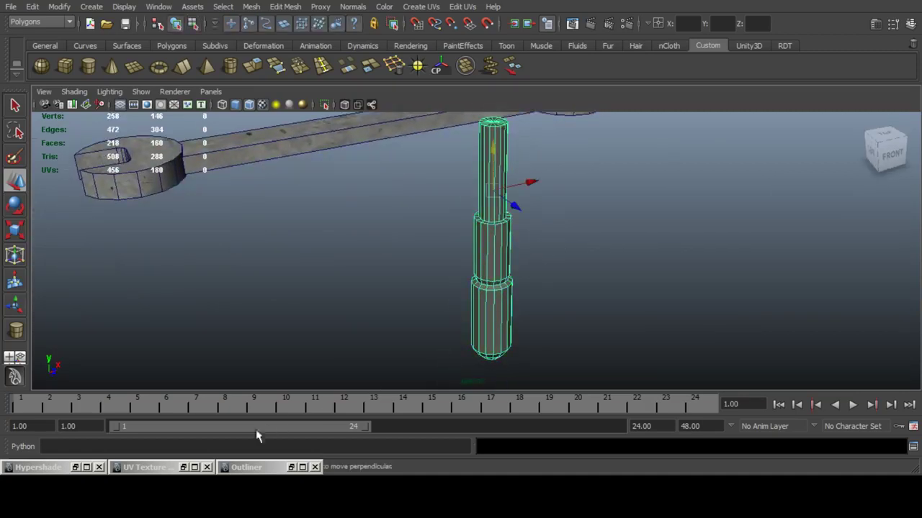
click(436, 68)
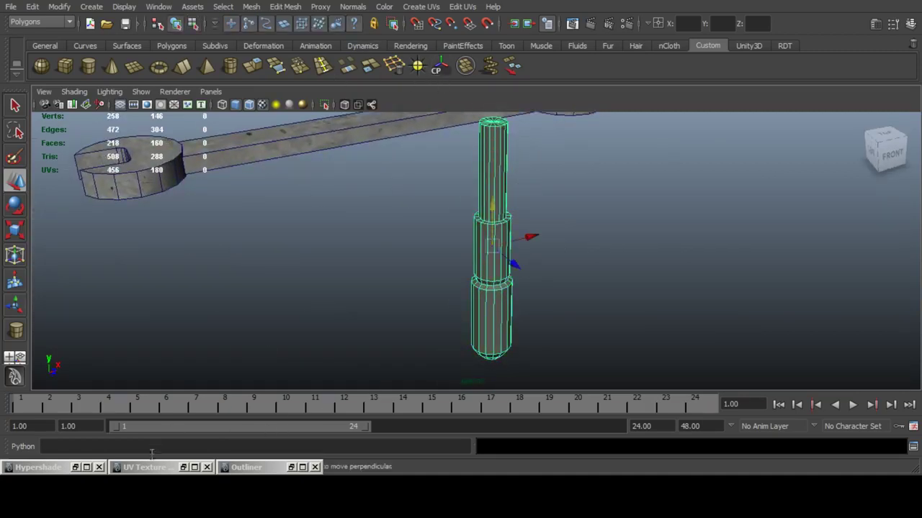
Check the screwdriver reference pictures, and create a small polygon pyramid in Maya beside the screwdriver handle.
key(alt+Tab)
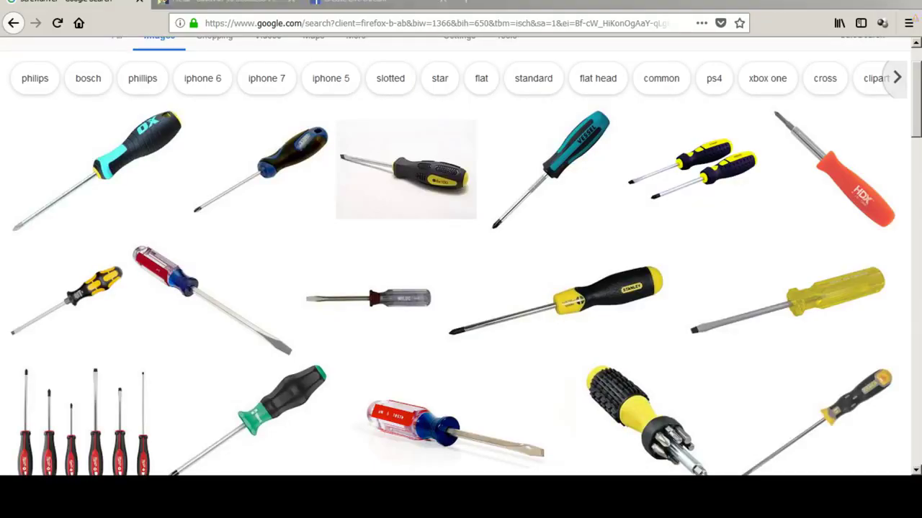
key(alt+Tab)
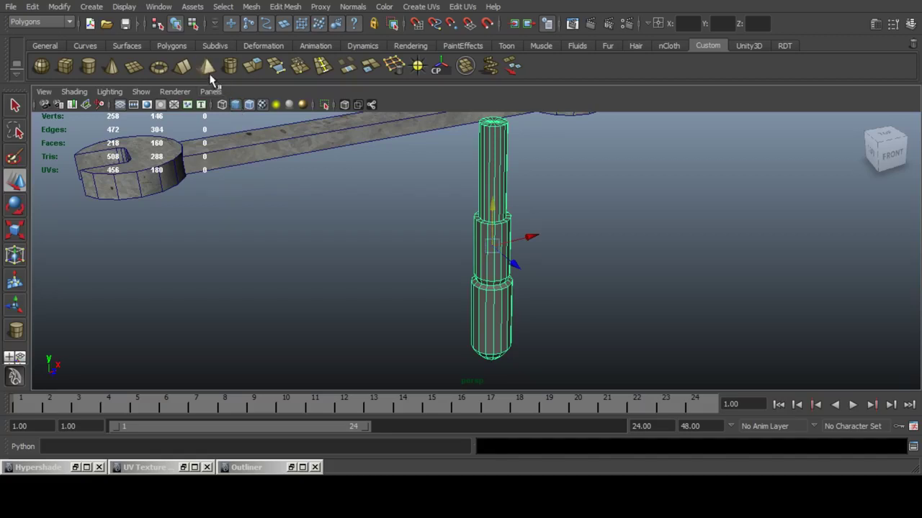
click(209, 70)
alt+drag(620, 282, 546, 286)
drag(603, 321, 614, 319)
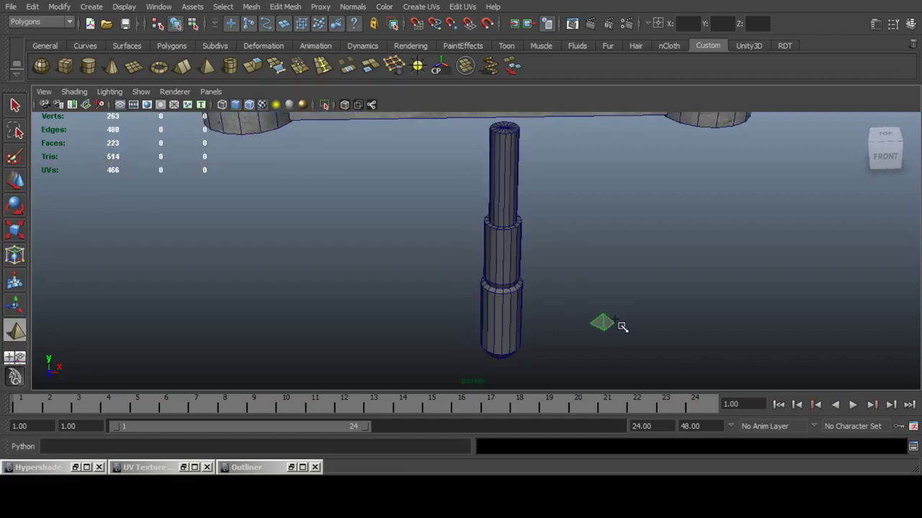
Extrude the pyramid's base face straight down into a long square shaft with a pointed tip.
key(w)
alt+middle_drag(626, 329, 585, 256)
alt+drag(552, 274, 500, 254)
right_drag(494, 272, 494, 287)
click(491, 273)
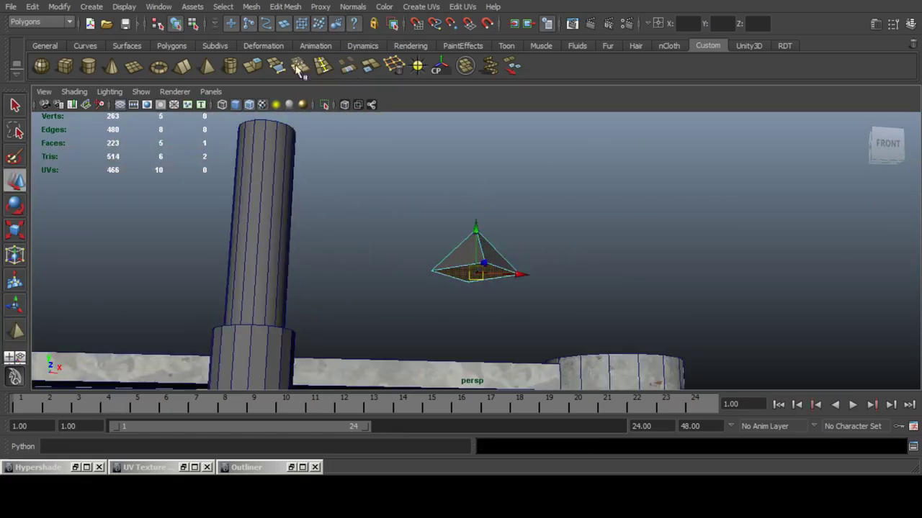
click(255, 68)
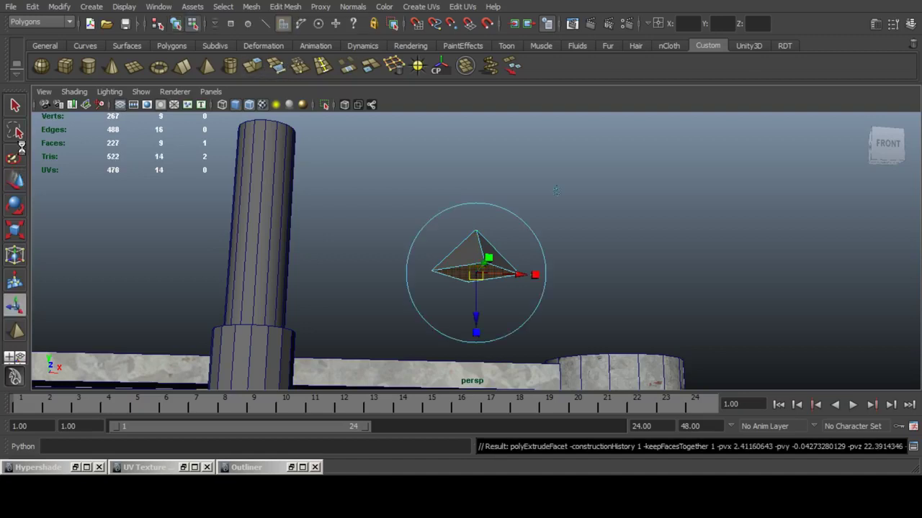
click(16, 188)
scroll(521, 229, down, 5)
alt+drag(521, 230, 471, 326)
scroll(468, 248, down, 5)
alt+drag(468, 245, 472, 292)
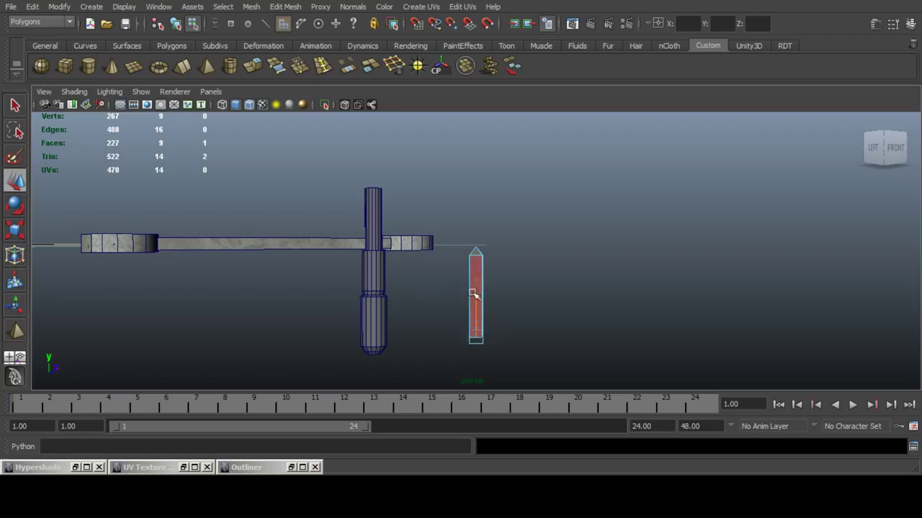
Centre the pivot of the square shaft and move it above the narrow end of the screwdriver handle.
key(F8)
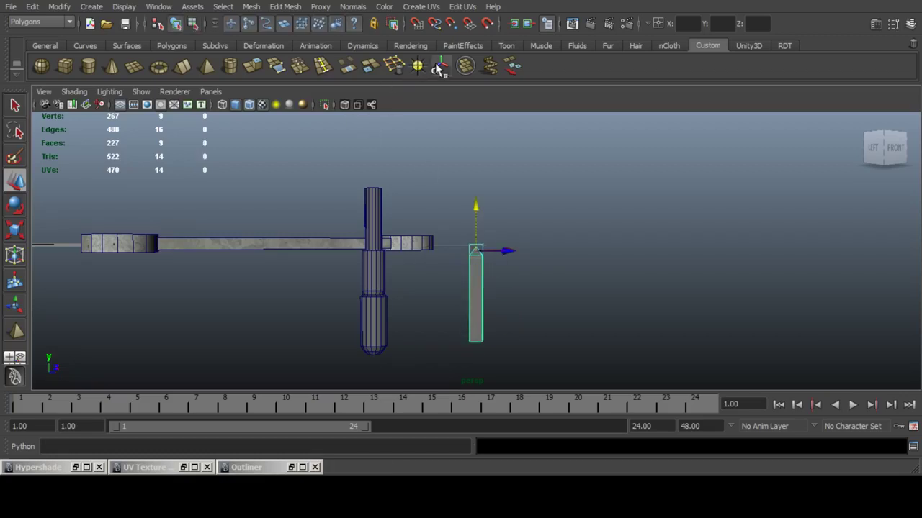
click(437, 68)
alt+drag(460, 216, 476, 302)
middle_drag(491, 308, 434, 205)
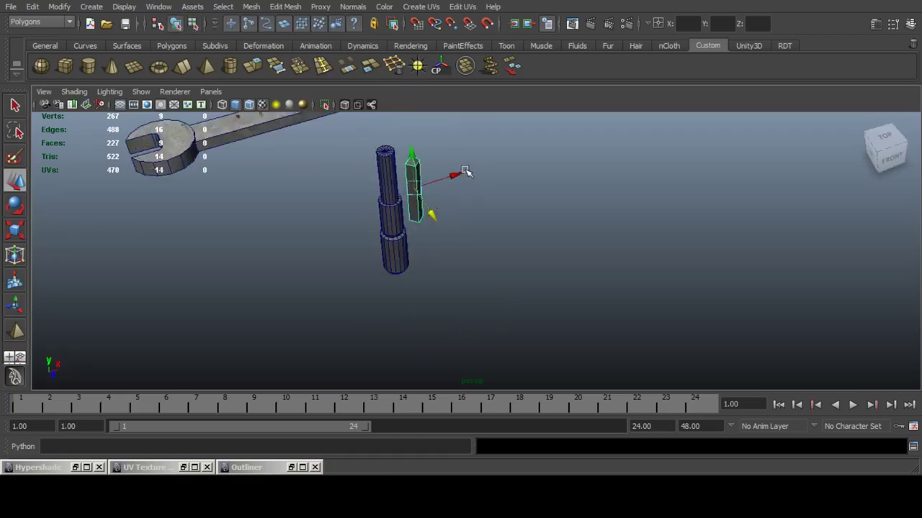
middle_drag(464, 171, 381, 87)
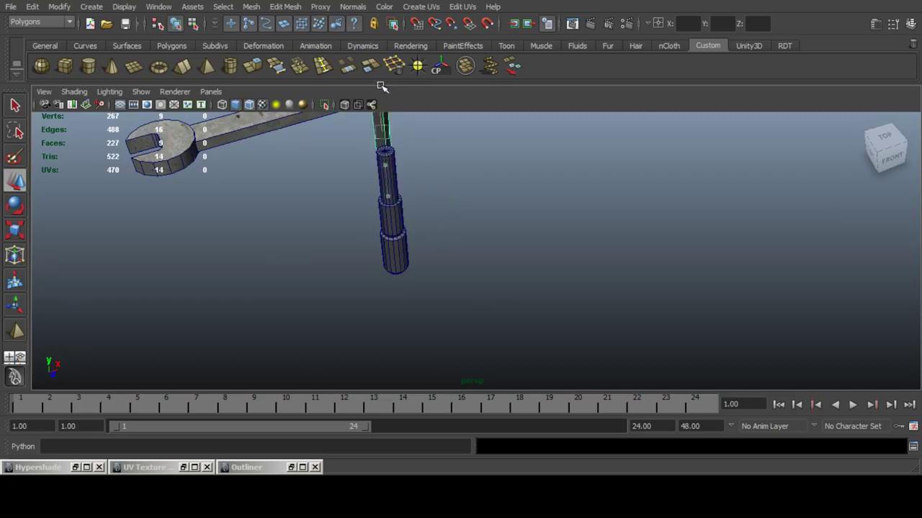
Adjust the square shaft's position so it lines up with the centre of the handle's upper end.
key(f)
alt+drag(434, 262, 496, 333)
middle_drag(496, 334, 424, 334)
alt+drag(424, 334, 473, 228)
click(434, 263)
key(ctrl+z)
drag(460, 160, 442, 122)
Scale the square shaft down and lower it onto the middle of the handle's top face.
click(11, 231)
alt+drag(405, 164, 359, 169)
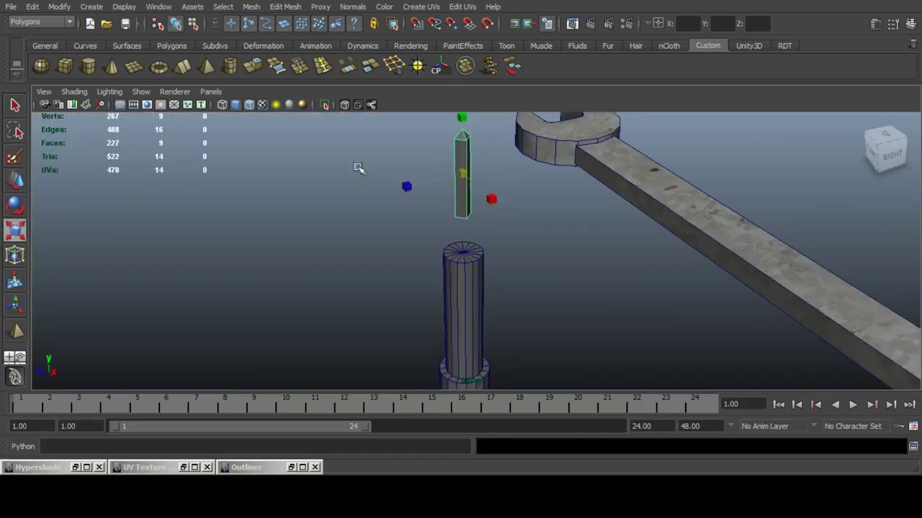
click(15, 183)
drag(465, 130, 543, 235)
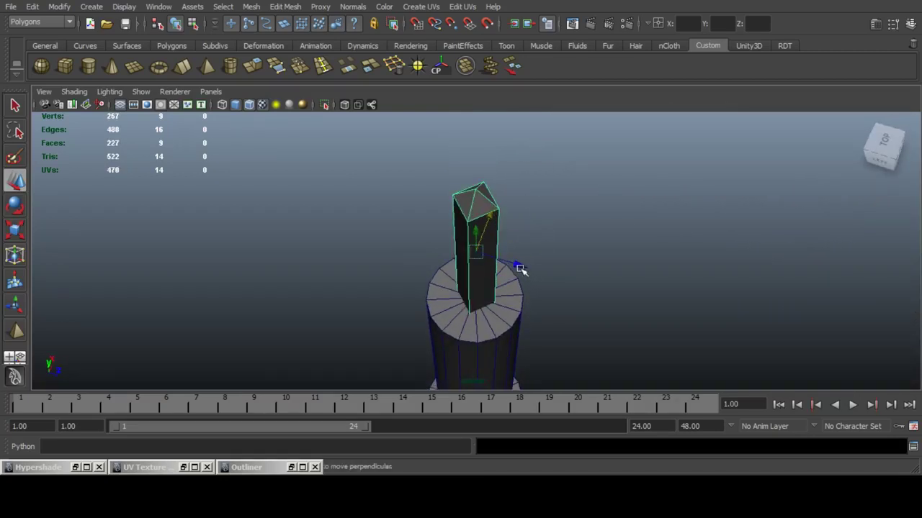
drag(520, 268, 521, 266)
Select the square shaft together with the handle and merge them with a Boolean union.
scroll(602, 312, down, 5)
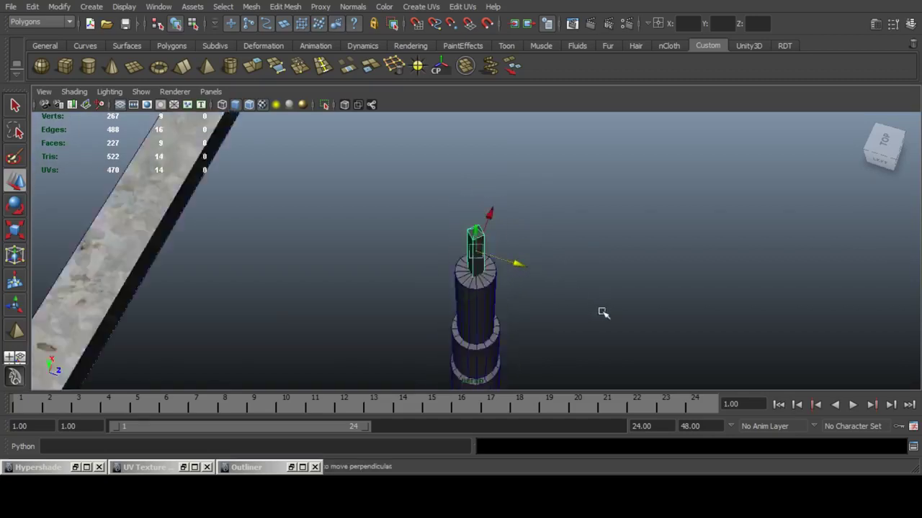
alt+drag(603, 313, 504, 259)
shift+click(483, 260)
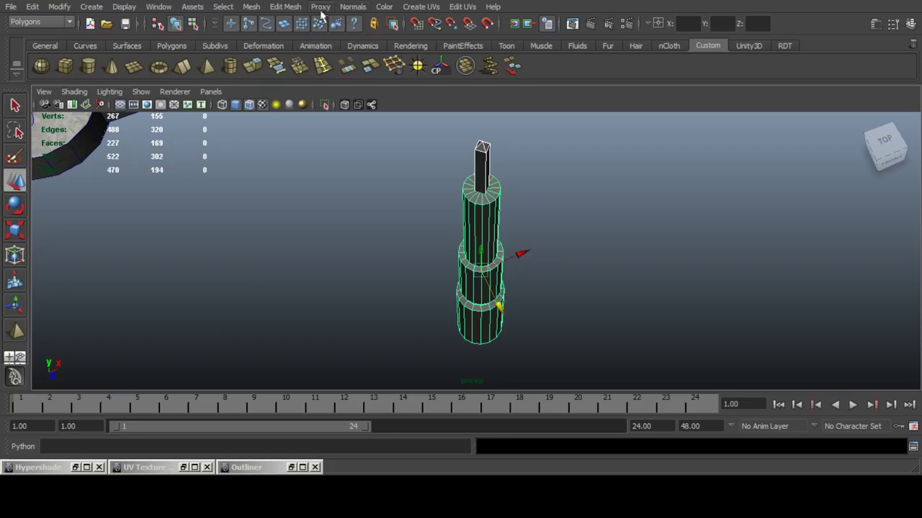
click(251, 7)
mouse_move(277, 65)
click(419, 81)
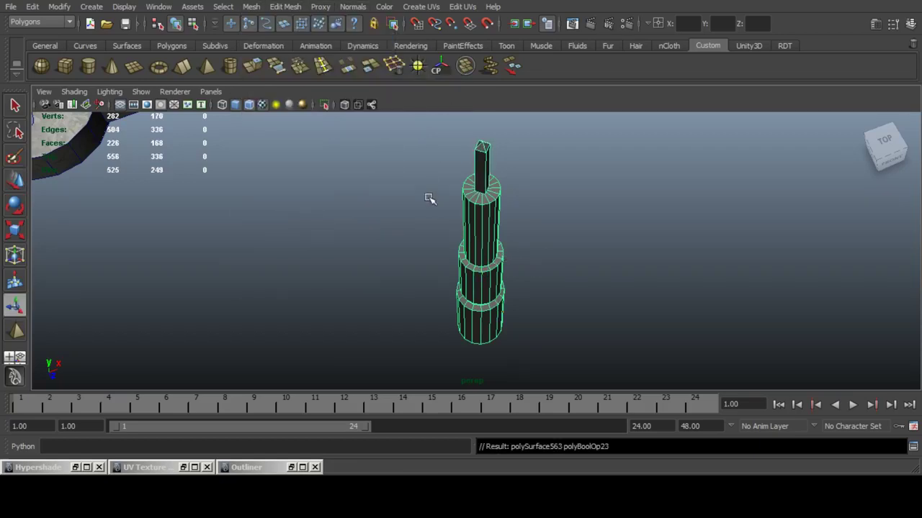
Delete the radial edges on the handle's top face around the square shaft.
scroll(535, 206, up, 5)
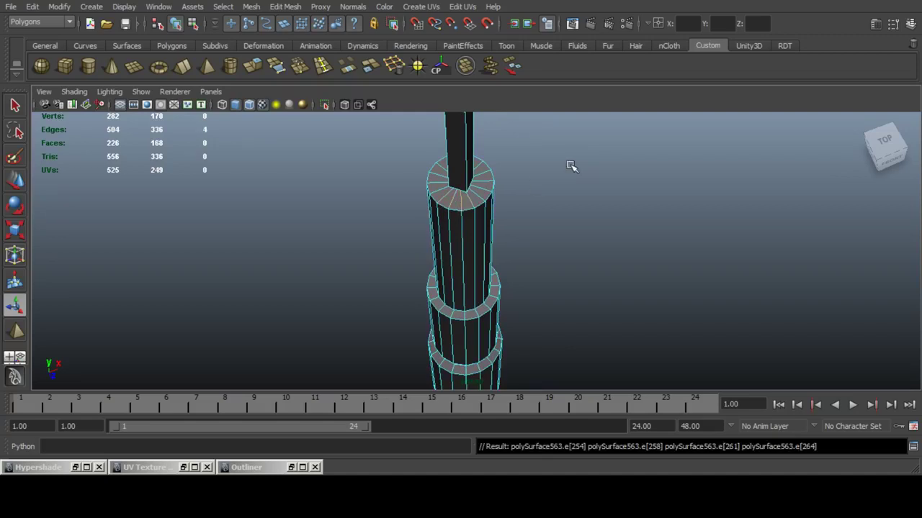
click(394, 65)
double_click(478, 189)
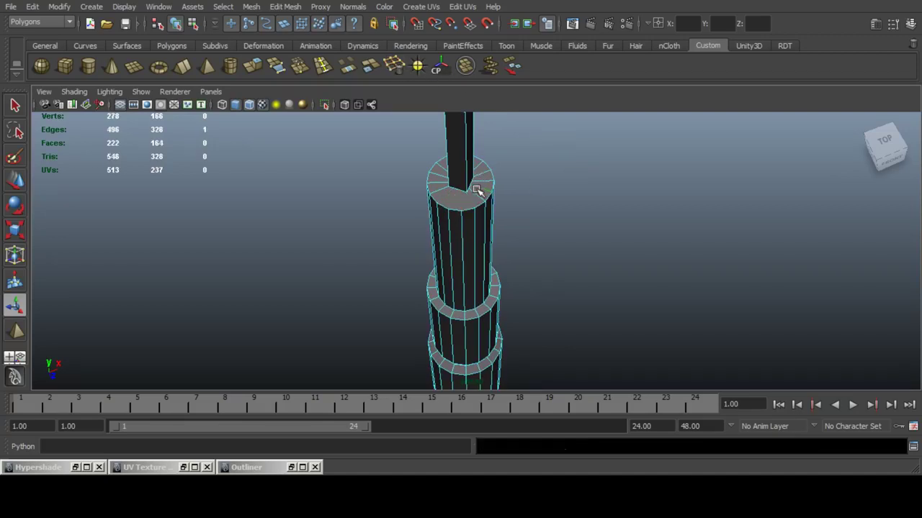
key(g)
click(483, 172)
double_click(427, 200)
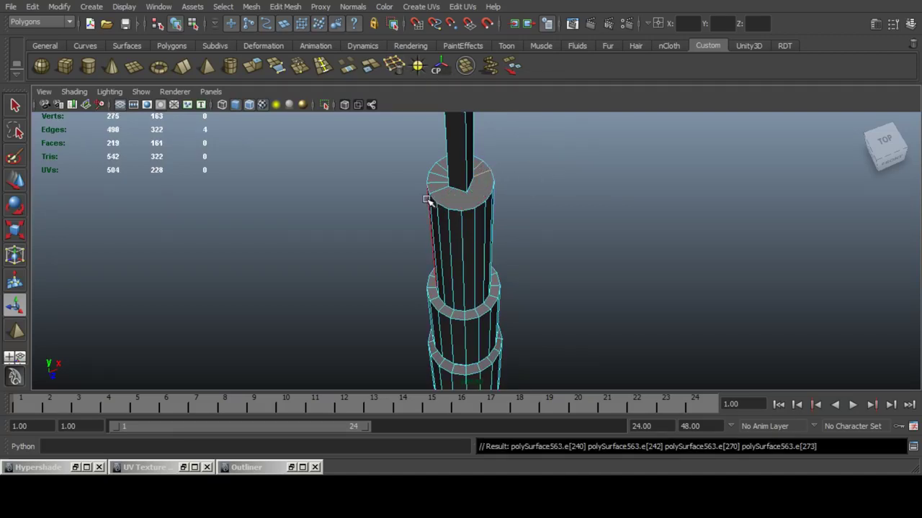
key(Delete)
double_click(432, 193)
key(Delete)
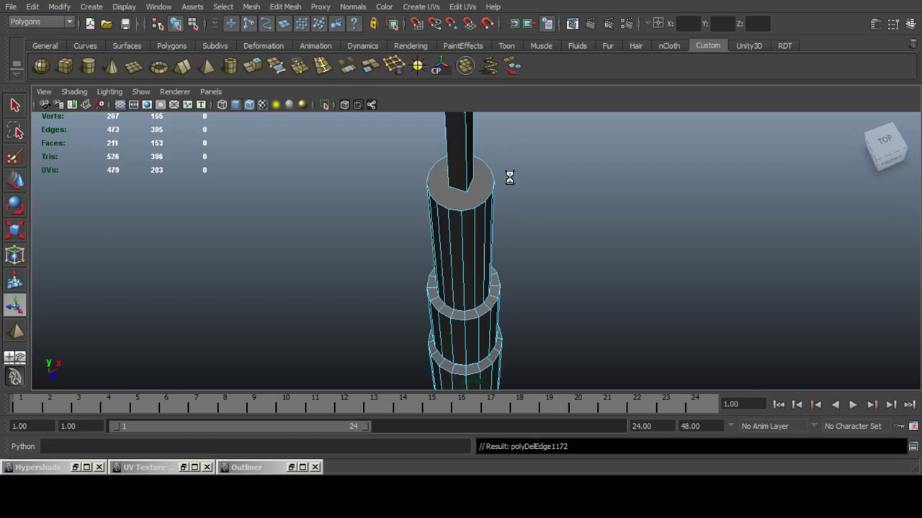
Delete the radial edges on the rim between the narrow section and the middle handle section.
alt+drag(508, 175, 527, 196)
double_click(469, 318)
key(Delete)
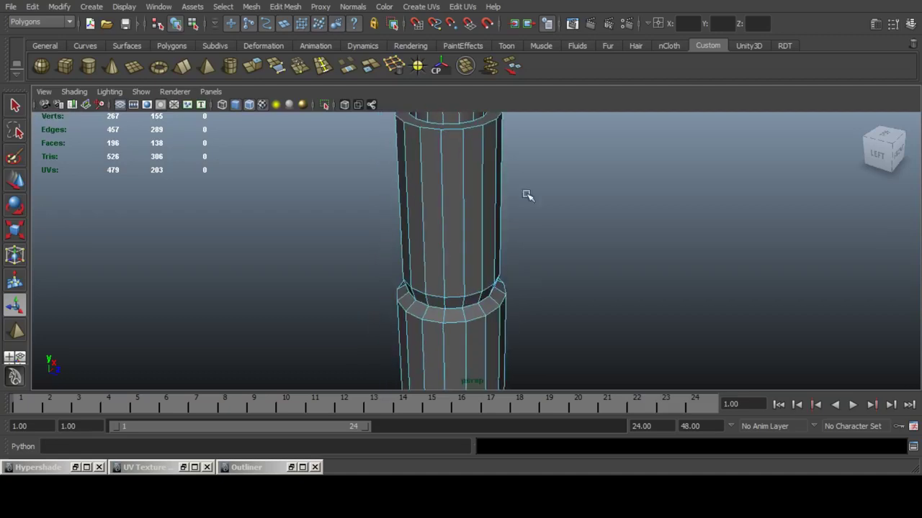
Delete the radial edges on the cap at the closed end of the screwdriver handle.
alt+drag(492, 328, 468, 301)
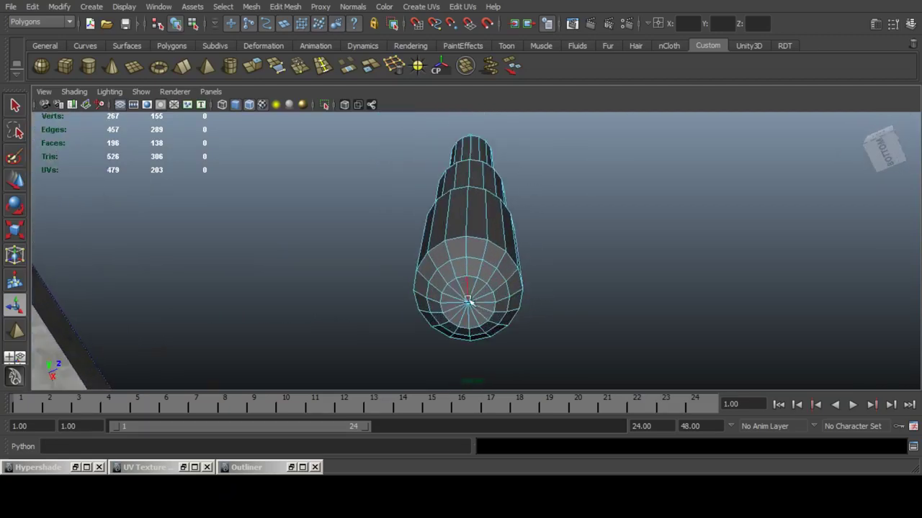
alt+right_drag(470, 307, 561, 305)
alt+drag(545, 198, 525, 271)
ctrl+drag(371, 193, 753, 266)
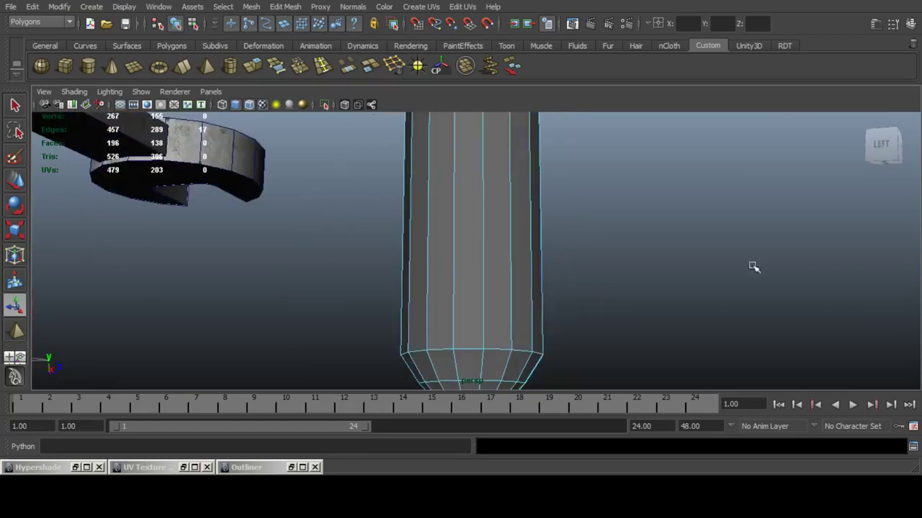
alt+middle_drag(504, 385, 504, 276)
alt+right_drag(504, 275, 600, 274)
key(Delete)
alt+drag(599, 275, 519, 265)
scroll(580, 235, down, 10)
key(F8)
key(F8)
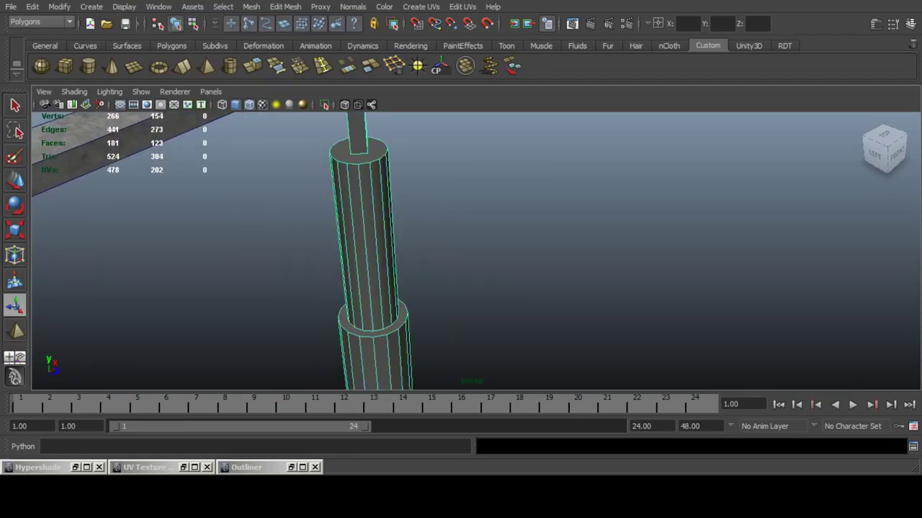
Check the screwdriver reference images and scale up the vertex rings around the handle's groove so both handle sections taper away from it.
key(alt+Tab)
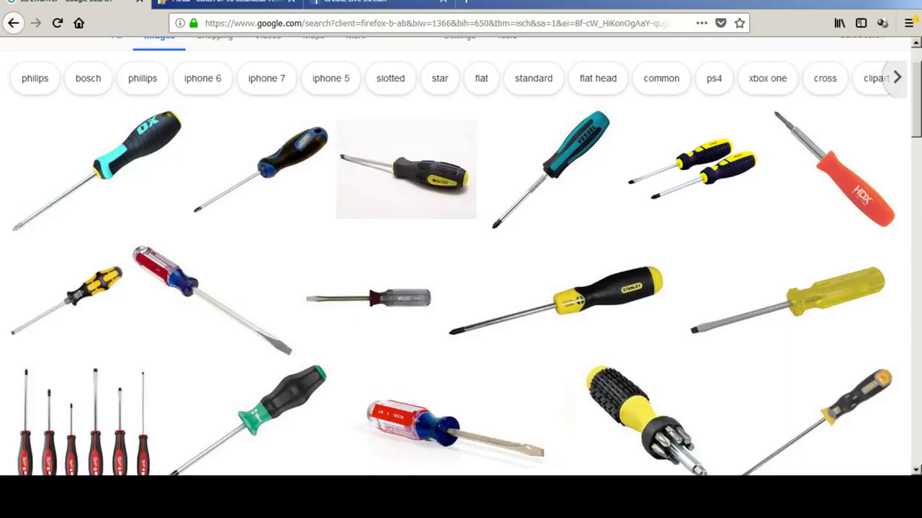
key(alt+Tab)
scroll(358, 262, down, 5)
alt+drag(432, 306, 440, 262)
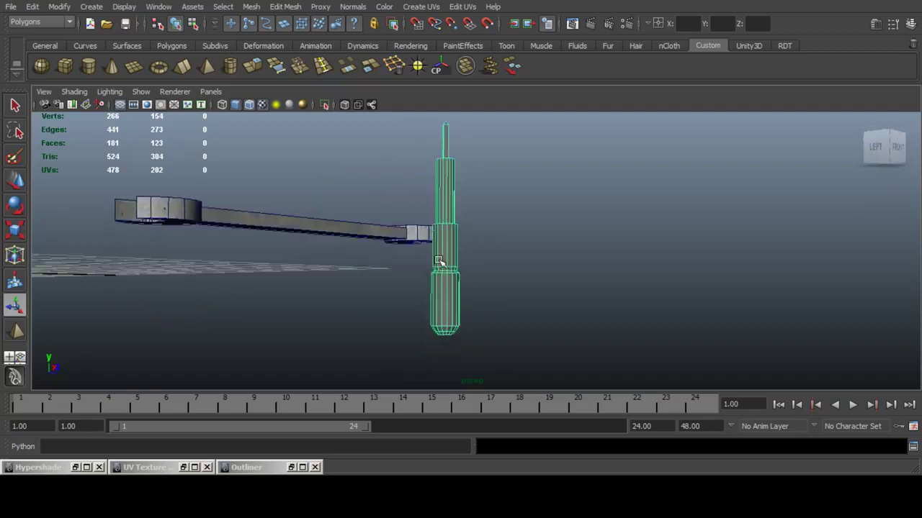
scroll(440, 263, up, 5)
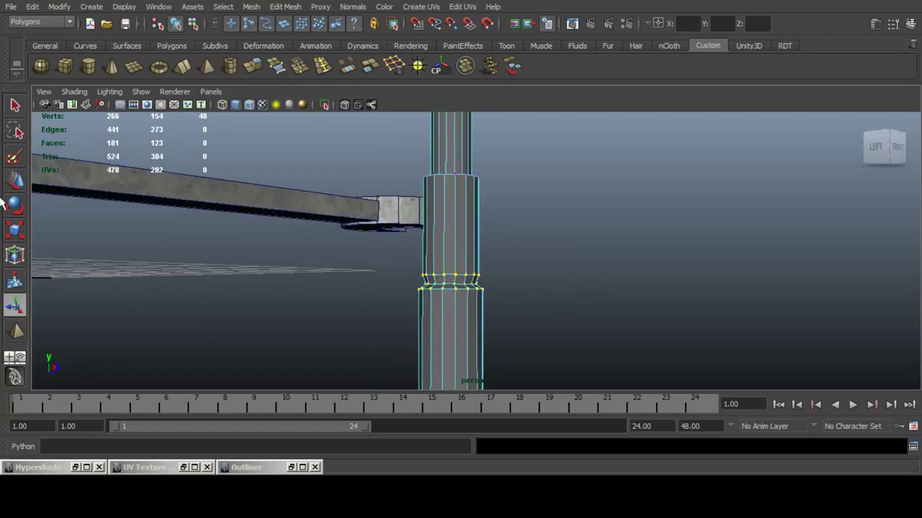
click(11, 234)
key(f)
scroll(542, 296, down, 5)
alt+drag(518, 240, 407, 218)
scroll(575, 238, down, 5)
Raise the vertex ring at the top of the middle handle section to lengthen that section toward the shaft.
click(535, 279)
alt+drag(535, 279, 561, 234)
alt+drag(526, 193, 401, 257)
key(w)
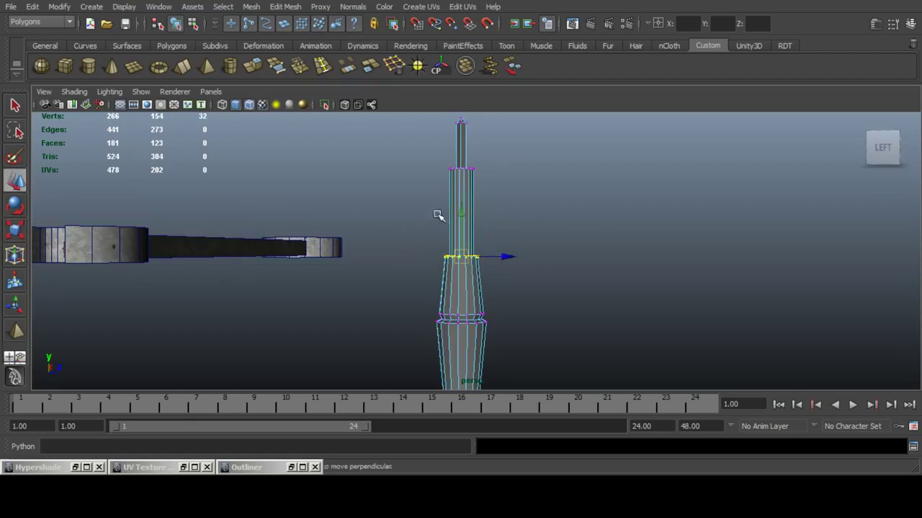
click(454, 207)
alt+drag(537, 226, 490, 260)
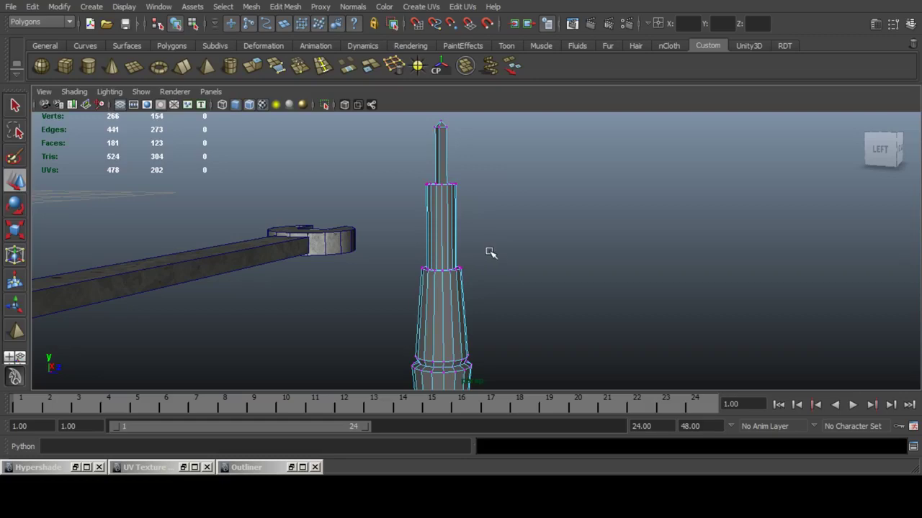
key(F8)
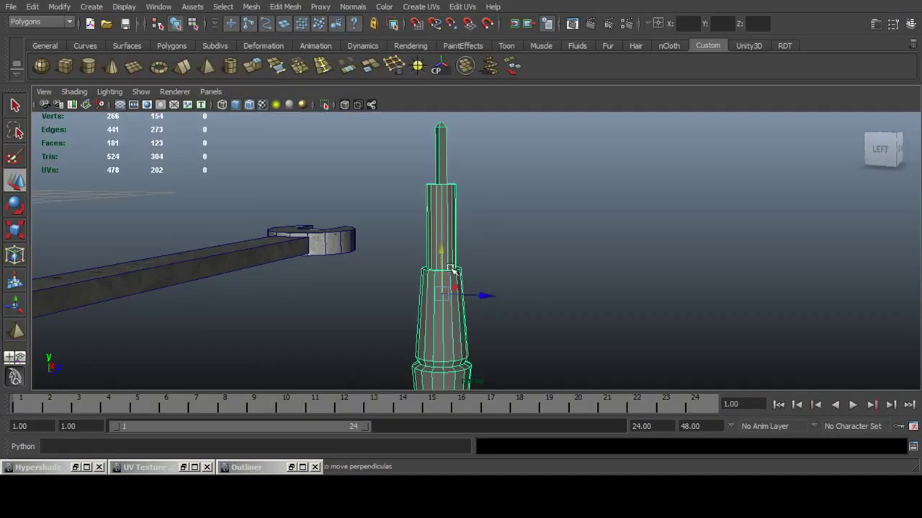
Assign the red lambert380 material to the two wide handle sections' faces and apply Automatic Mapping to them.
alt+drag(477, 319, 494, 271)
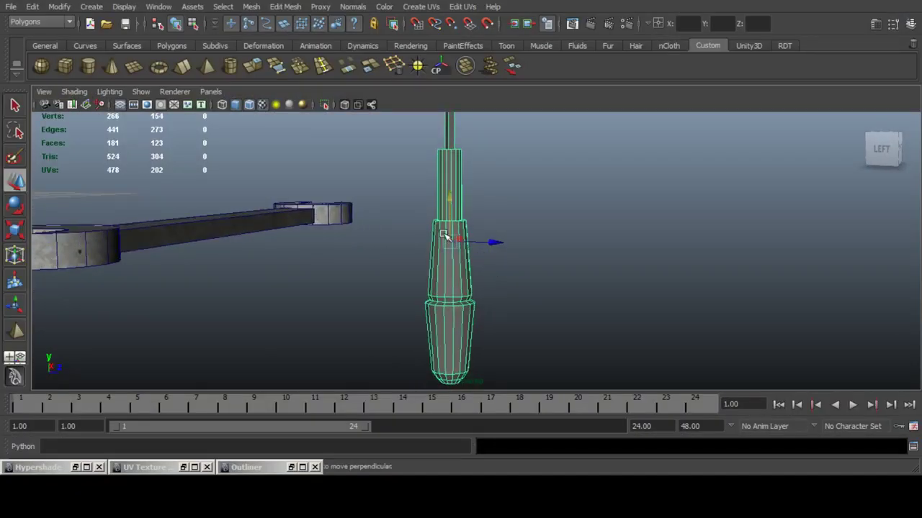
right_drag(444, 235, 444, 246)
drag(388, 195, 544, 392)
ctrl+drag(408, 173, 531, 184)
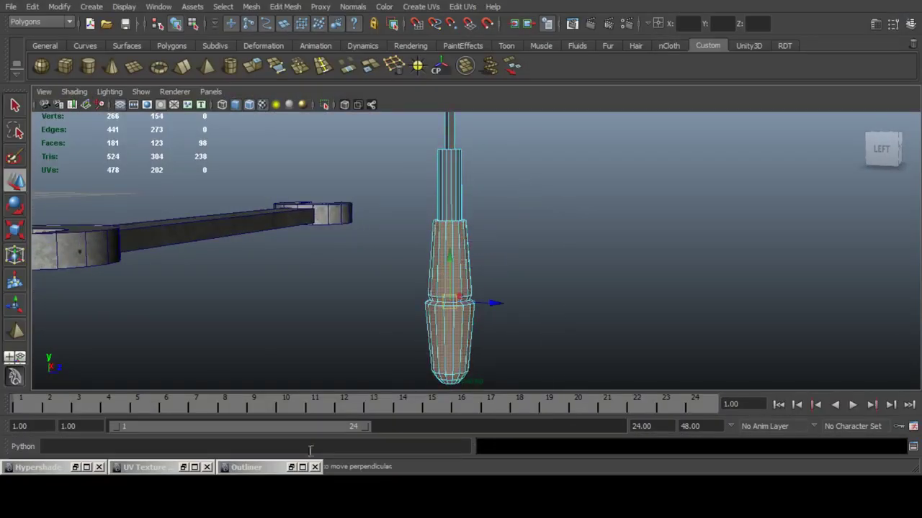
click(76, 467)
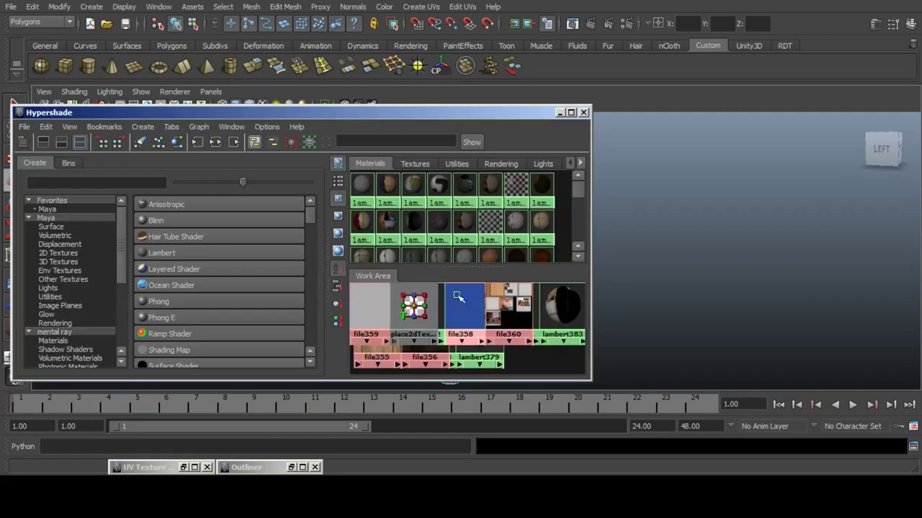
scroll(463, 316, down, 2)
scroll(455, 208, down, 3)
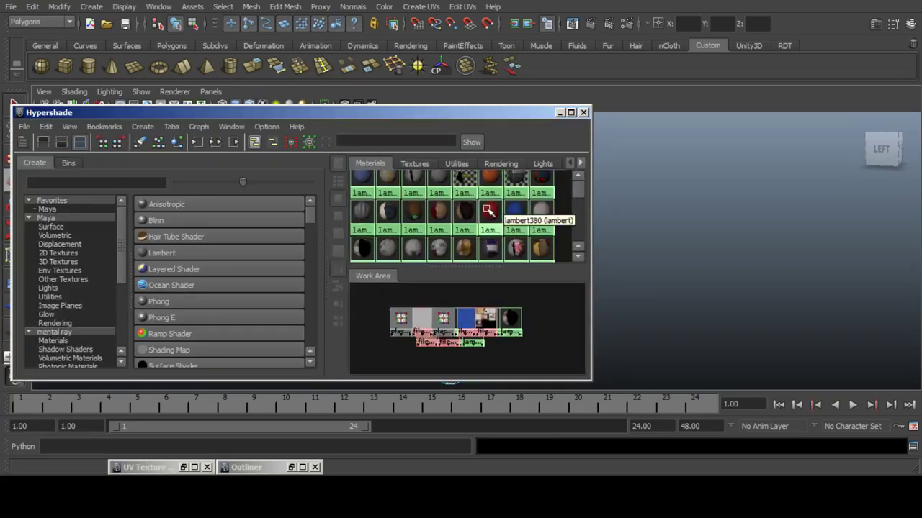
right_drag(487, 208, 488, 180)
click(560, 113)
click(421, 6)
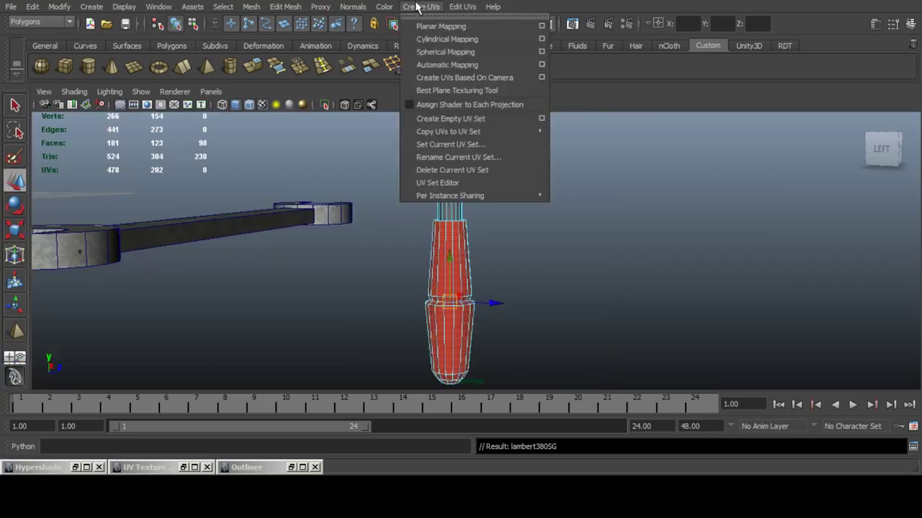
click(449, 65)
Assign the gas_station_door_mesh metal material to the faces of the narrow section and square shaft, and apply Automatic Mapping to them.
alt+drag(555, 274, 451, 160)
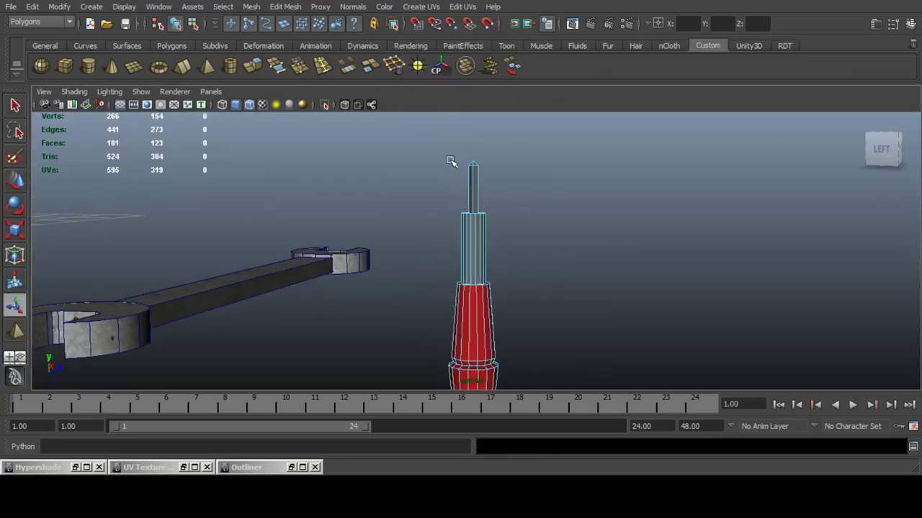
click(75, 468)
scroll(535, 209, down, 2)
scroll(534, 208, up, 2)
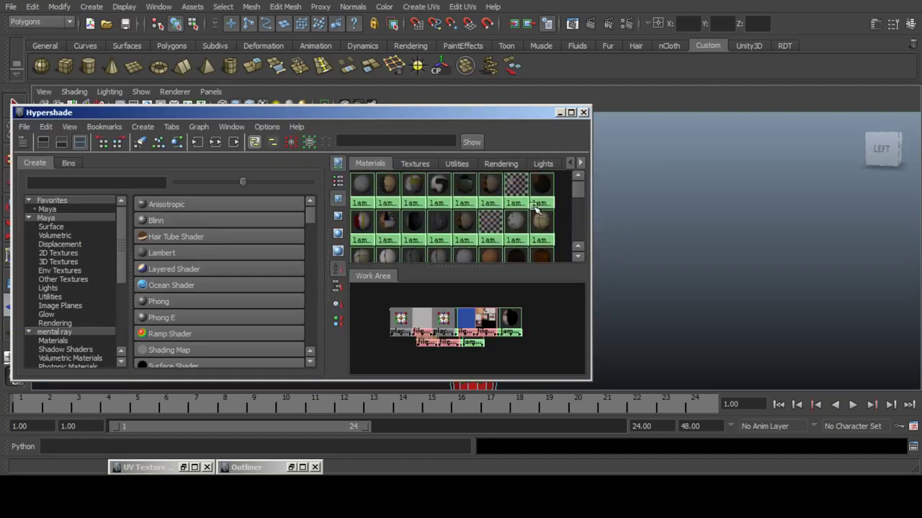
right_drag(515, 215, 517, 197)
click(560, 113)
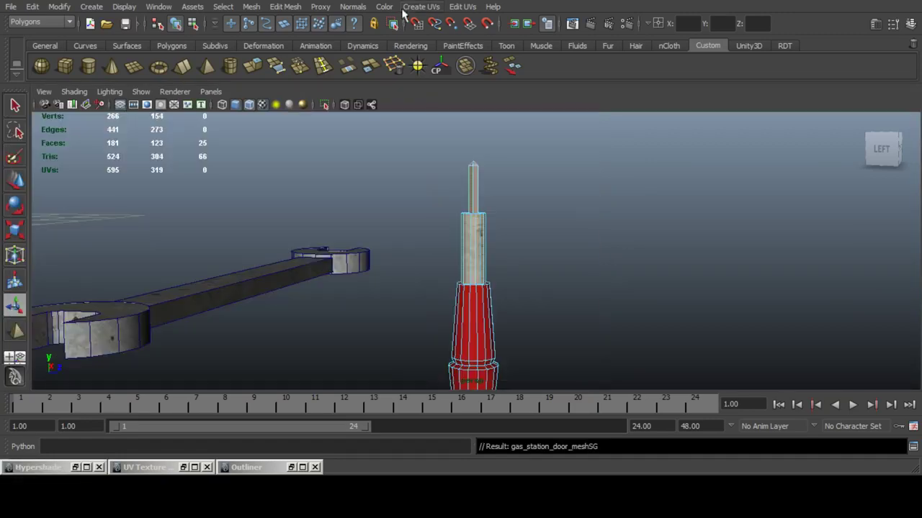
click(408, 9)
click(440, 64)
alt+drag(491, 164, 483, 200)
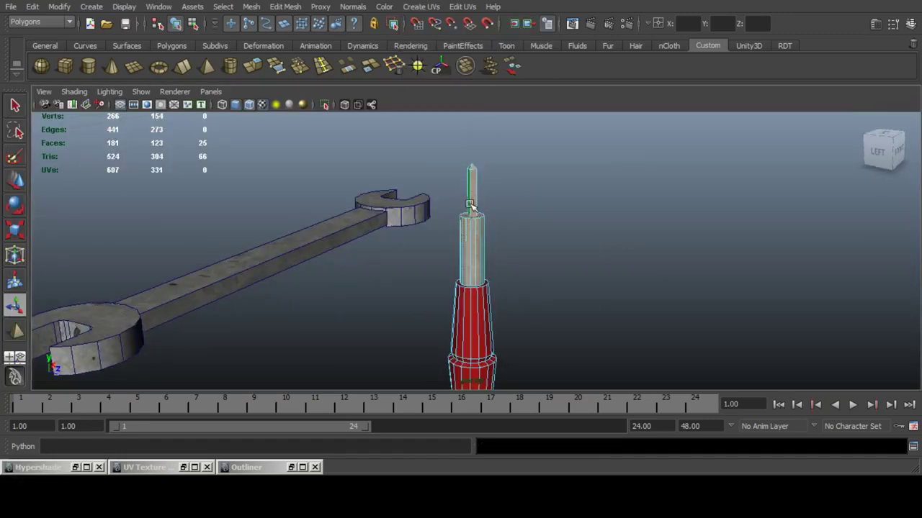
key(F8)
key(F8)
click(558, 288)
click(475, 340)
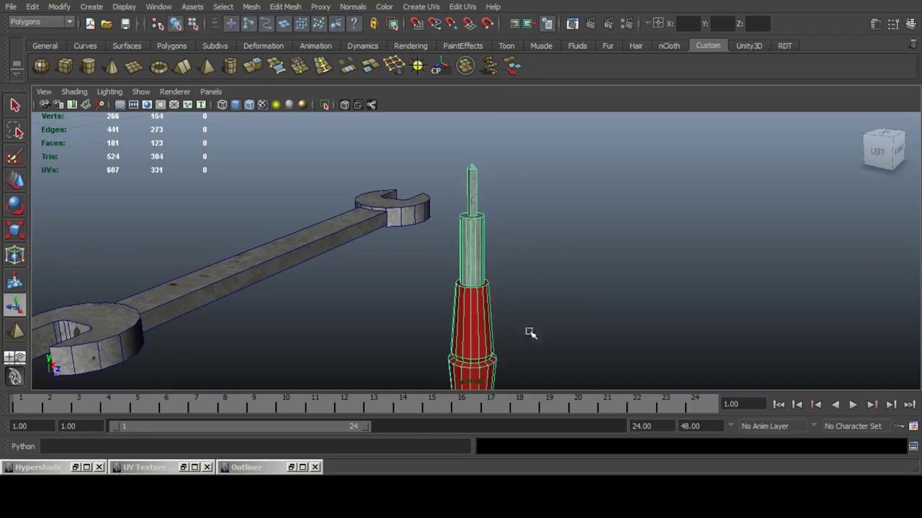
Move the screwdriver from beside the building onto the garage's tiled floor, in front of the grey boxes.
click(14, 182)
scroll(504, 241, down, 10)
alt+drag(555, 263, 494, 264)
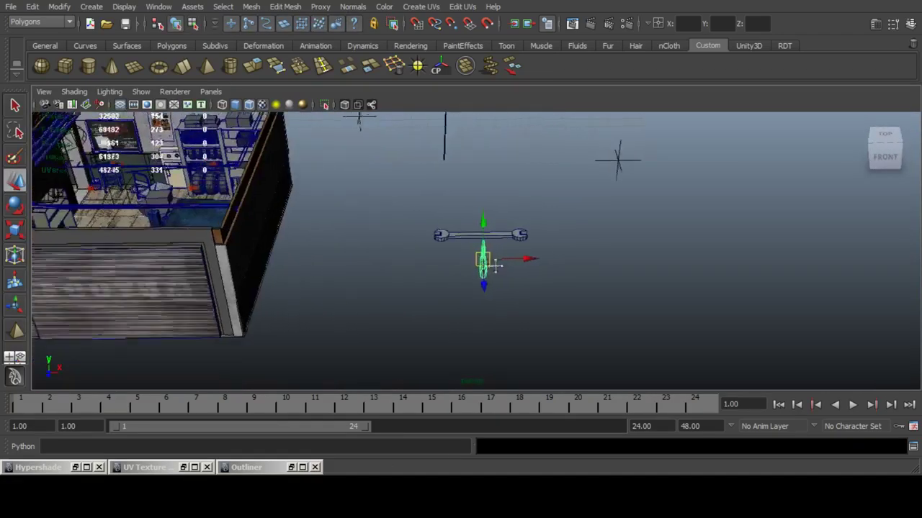
alt+middle_drag(494, 264, 563, 273)
alt+drag(563, 272, 584, 316)
drag(596, 280, 218, 241)
drag(168, 296, 178, 254)
key(f)
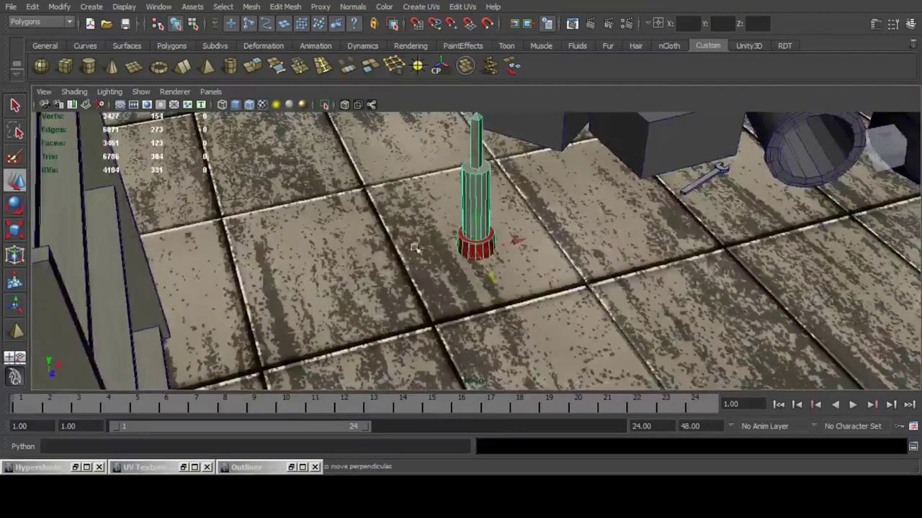
Lay the screwdriver down by setting its Rotate X to -90.
click(911, 24)
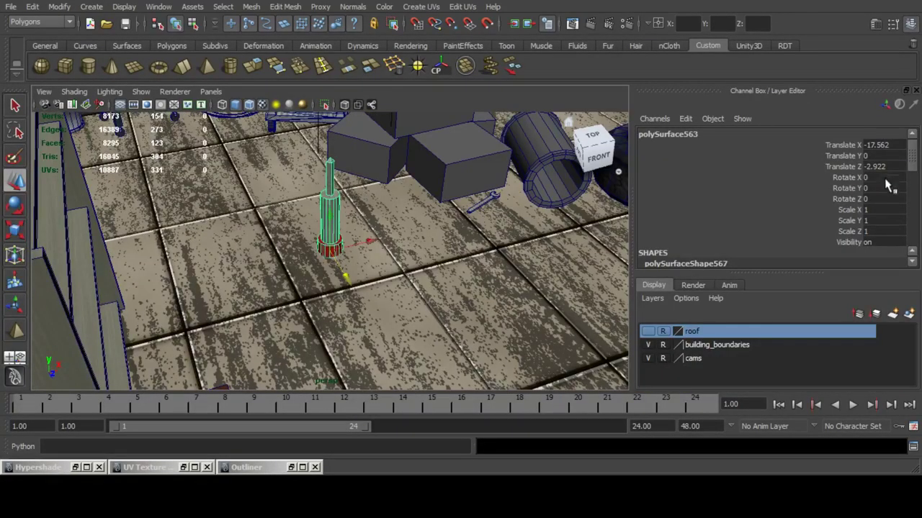
click(886, 180)
text(90)
key(Return)
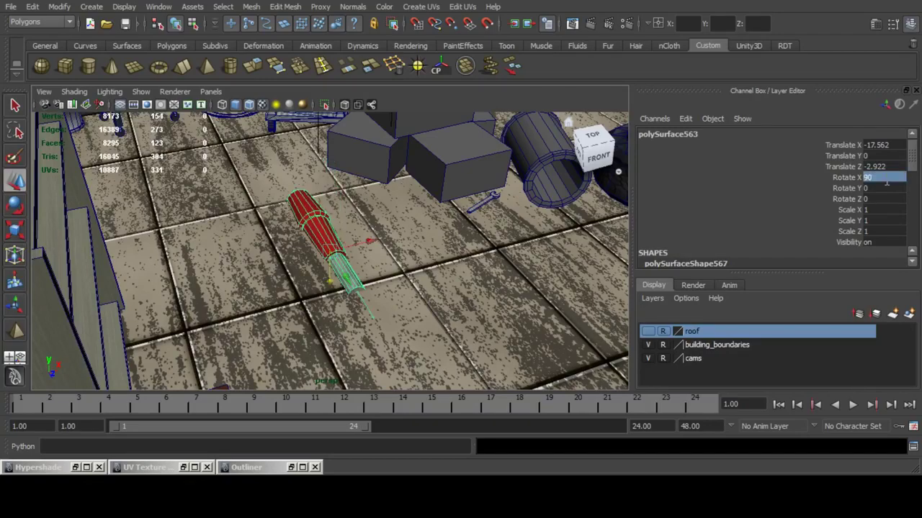
text(-90)
key(Return)
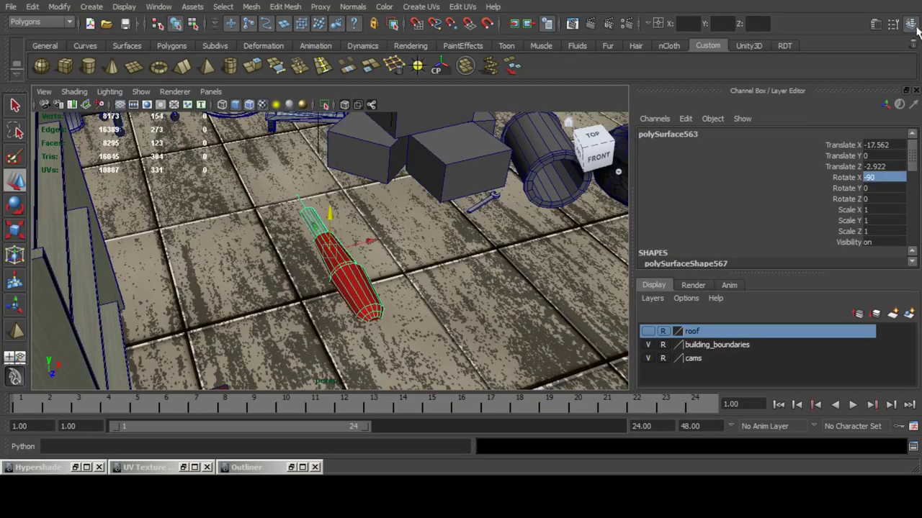
click(911, 24)
Move the screwdriver across the floor toward the grey boxes and raise it clear of the tiles.
key(space)
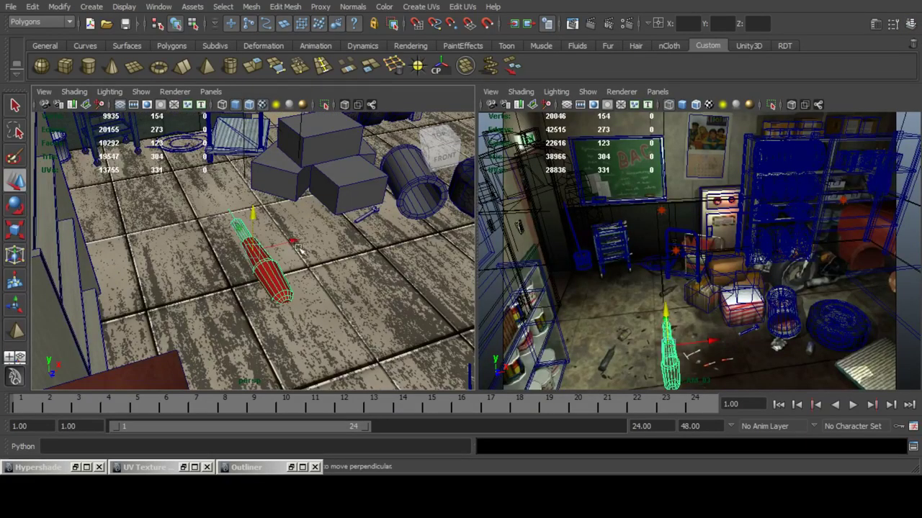
drag(285, 245, 395, 193)
key(f)
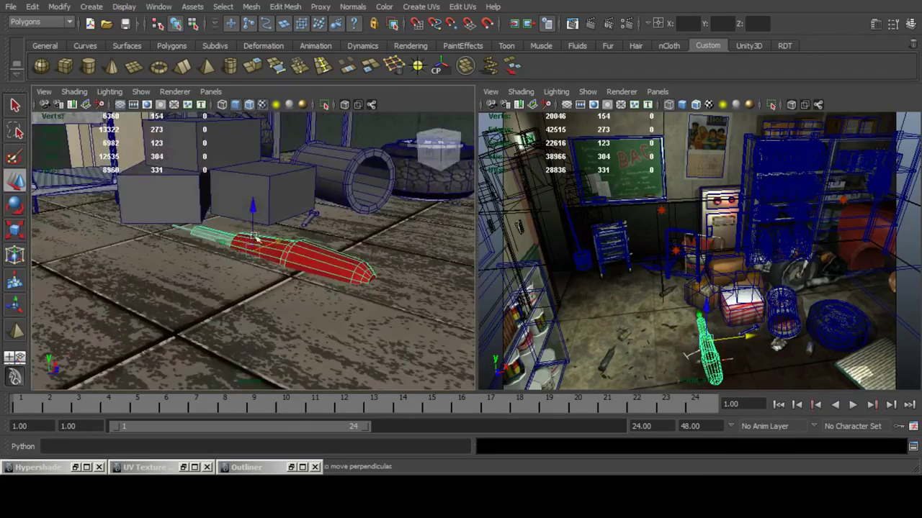
drag(252, 210, 253, 195)
Scale the screwdriver uniformly to 0.173, move it away from the boxes and lower it onto the floor.
click(16, 228)
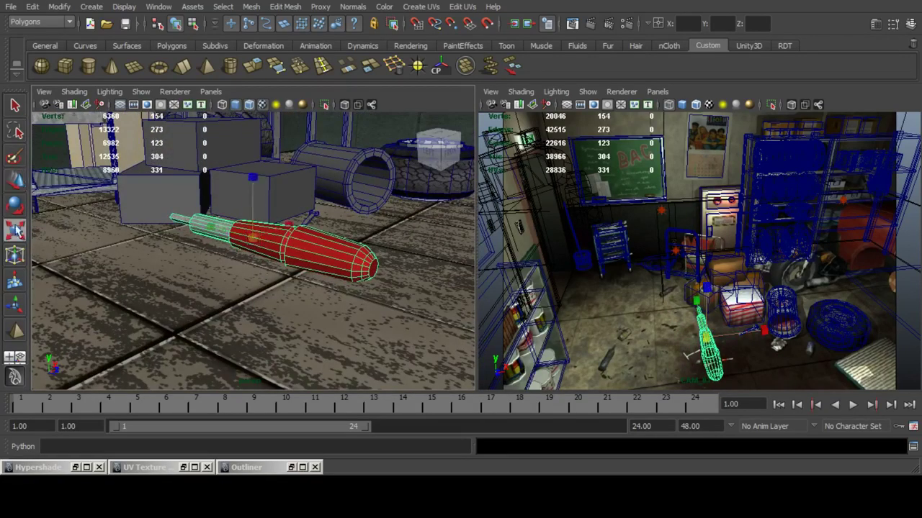
alt+drag(253, 244, 141, 226)
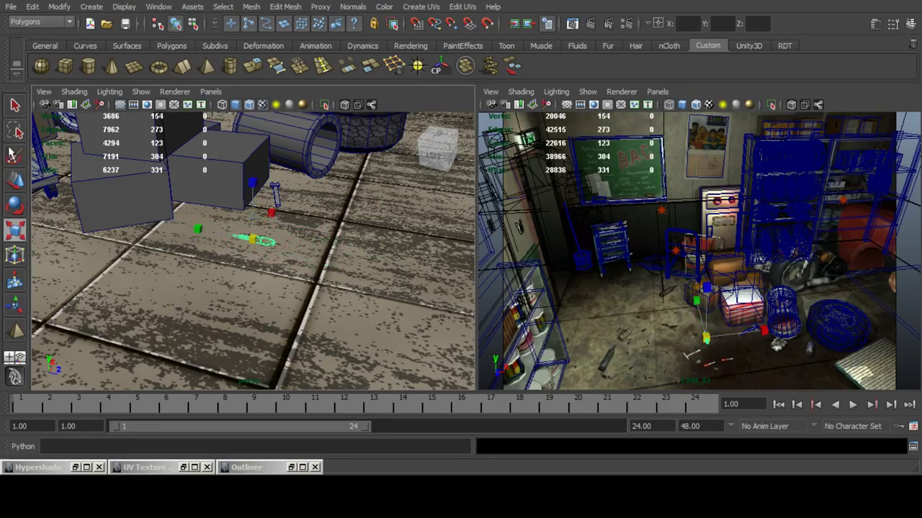
click(12, 188)
drag(204, 229, 275, 245)
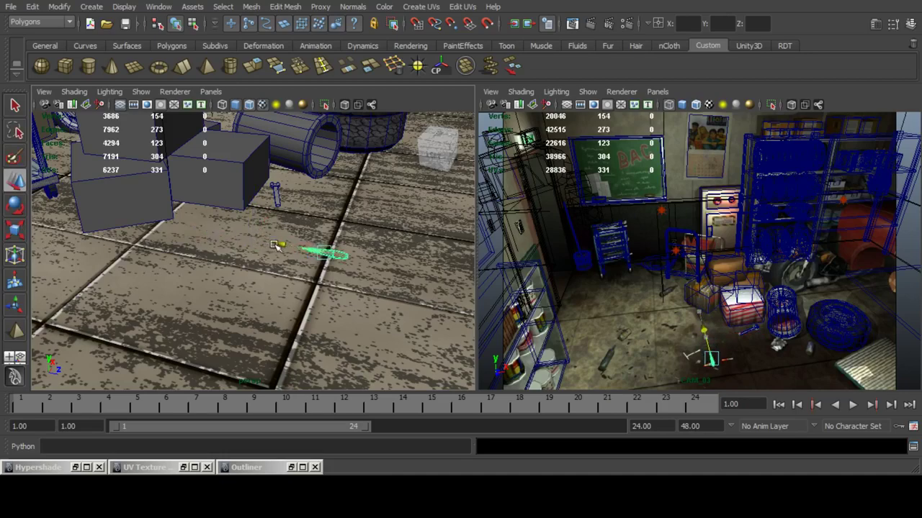
mouse_move(337, 237)
alt+mouse_down()
mouse_move(372, 249)
mouse_move(354, 230)
alt+mouse_up()
key(f)
drag(254, 203, 245, 258)
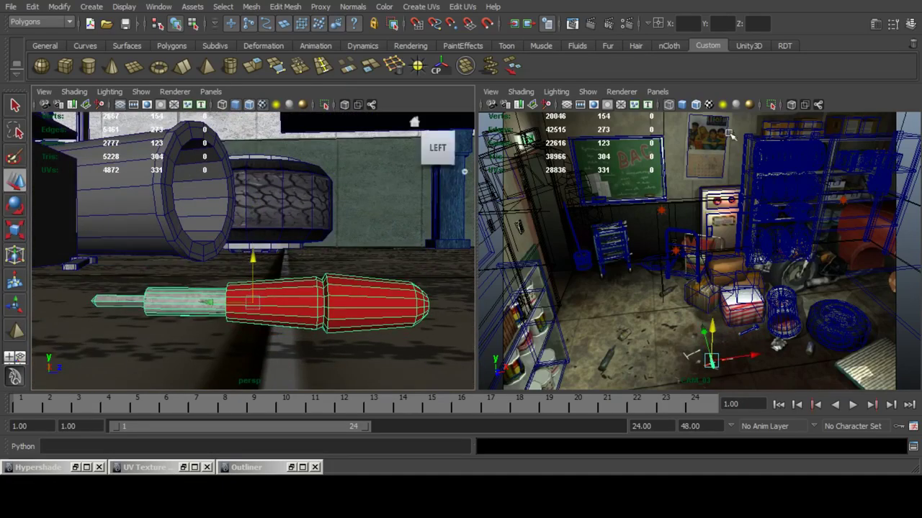
Turn the screwdriver sideways on the floor by setting its Rotate Y to -90.
click(910, 24)
click(891, 188)
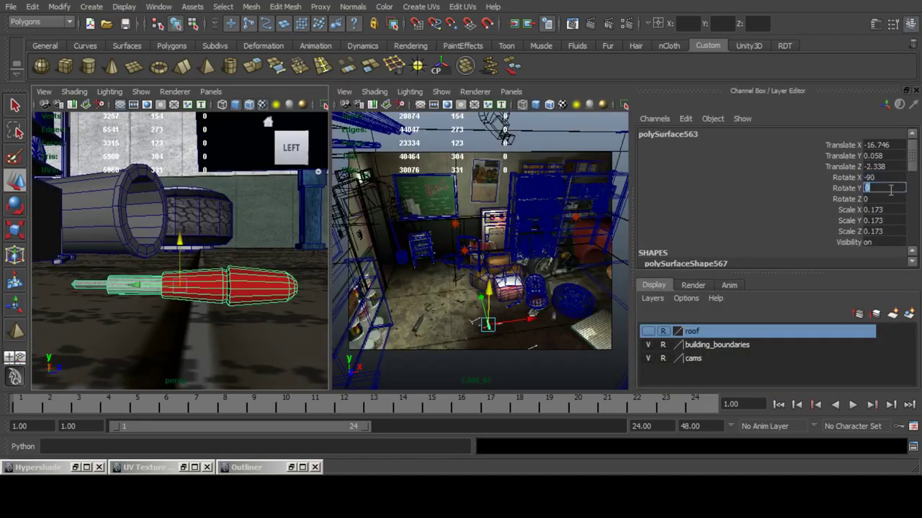
text(90)
key(Return)
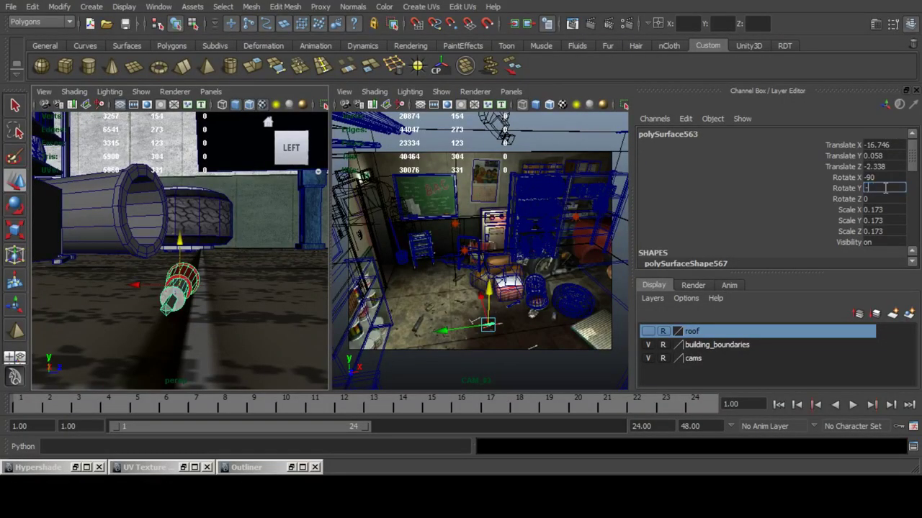
text(90)
key(Return)
click(912, 25)
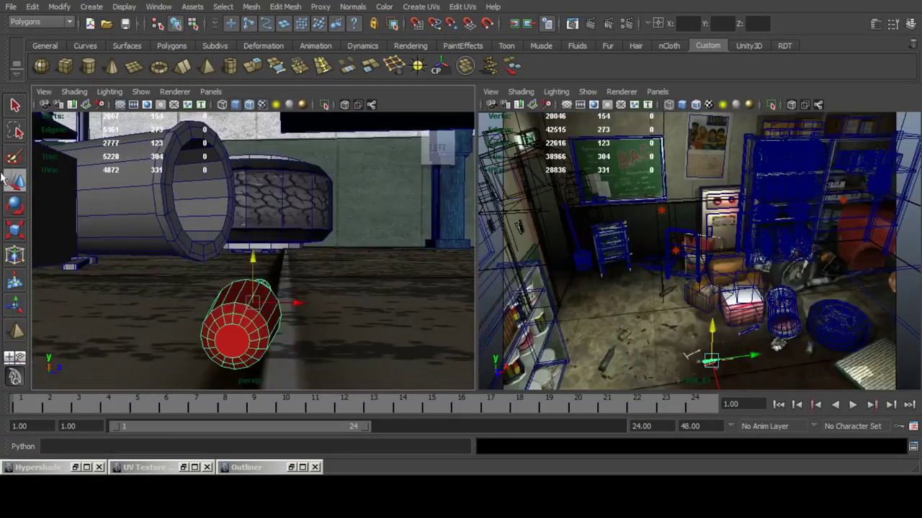
Rotate the screwdriver slightly on the floor, duplicate it and move the copy just beyond the original's tip.
alt+drag(258, 251, 302, 288)
click(18, 212)
key(w)
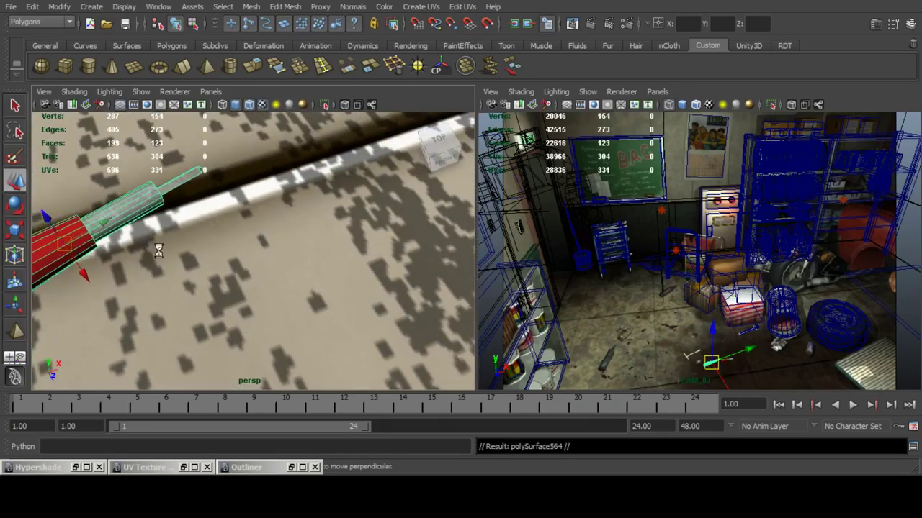
drag(101, 225, 367, 147)
Adjust the duplicate screwdriver's angle on the floor so it does not line up exactly with the original.
click(15, 207)
alt+middle_drag(263, 150, 247, 222)
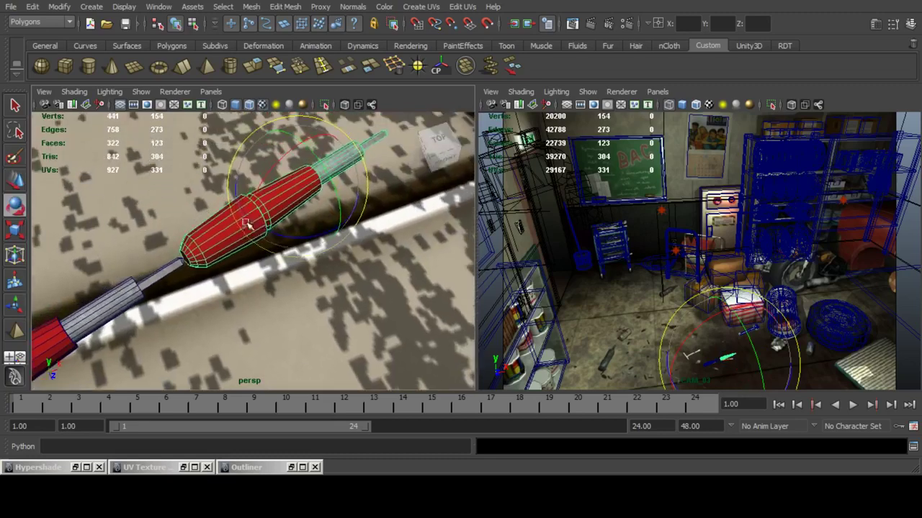
alt+drag(247, 223, 324, 244)
click(12, 184)
Look through CAM_04_OBJ in the second viewport and compare the floor tool layout with the garage reference images.
click(663, 92)
mouse_move(679, 103)
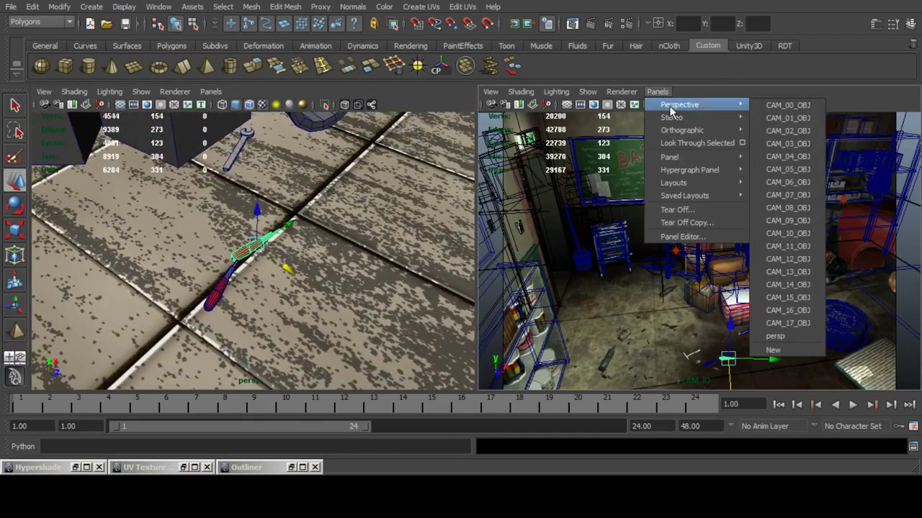
click(776, 157)
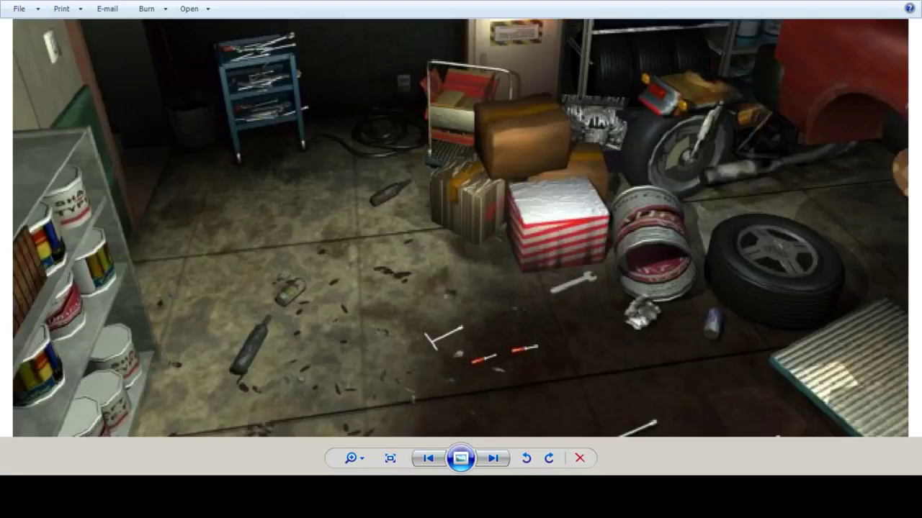
key(Right)
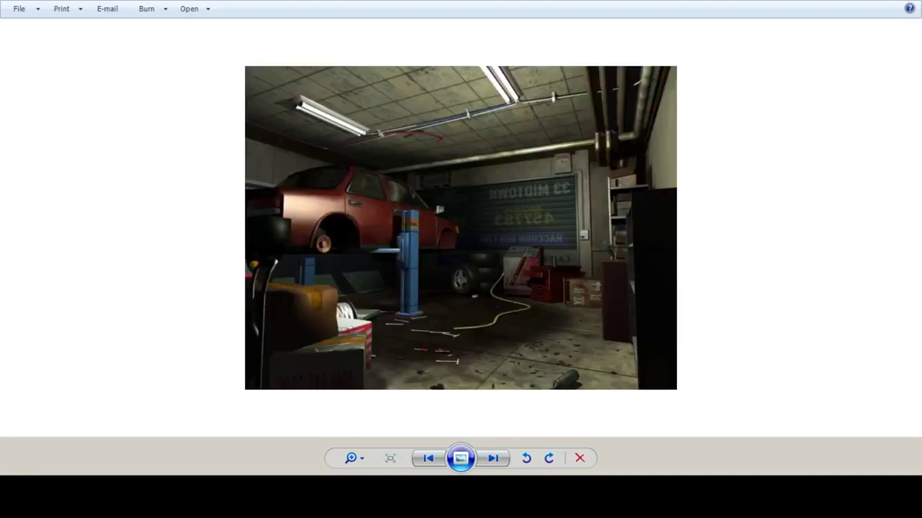
key(Right)
key(Right)
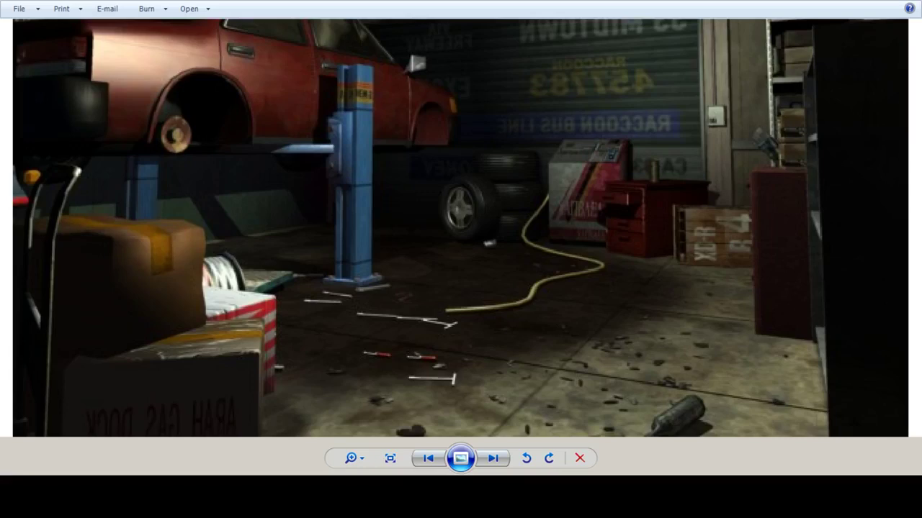
key(Right)
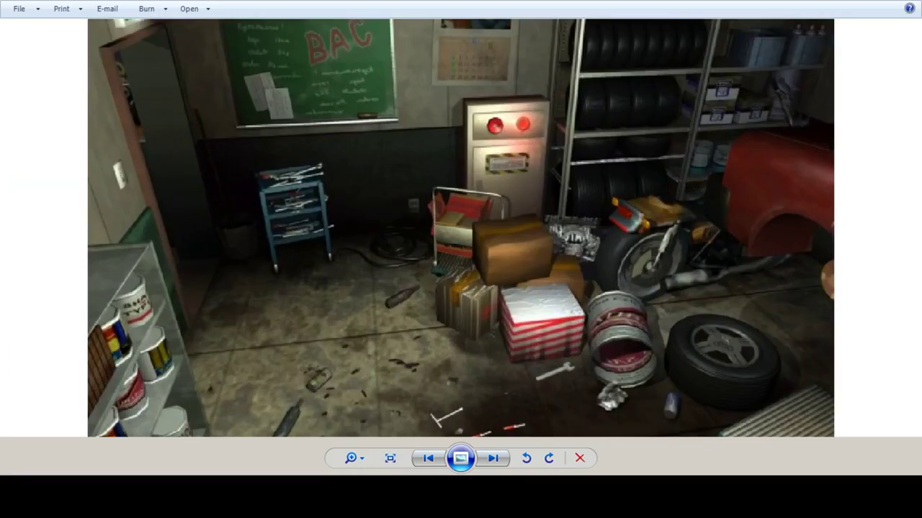
key(Right)
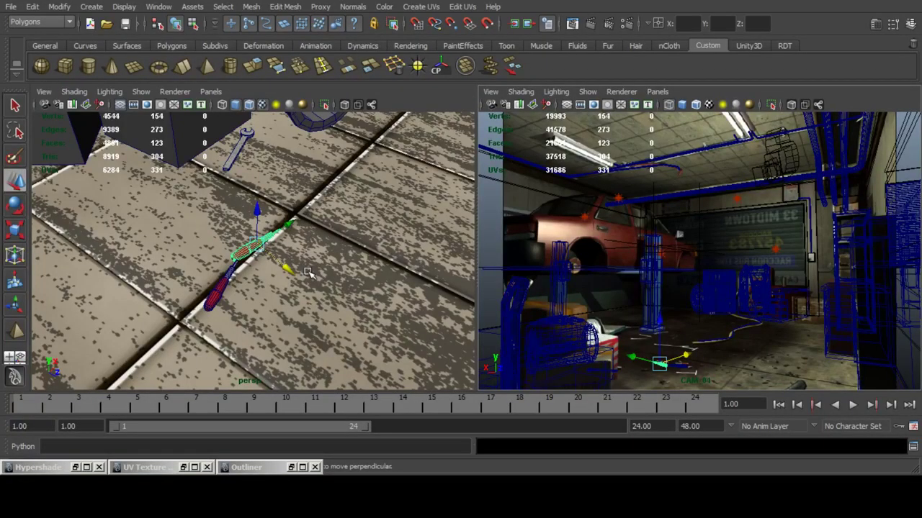
Duplicate the floor wrench and move the copy across the tiles toward the blue lift post.
alt+drag(324, 185, 317, 192)
key(ctrl+d)
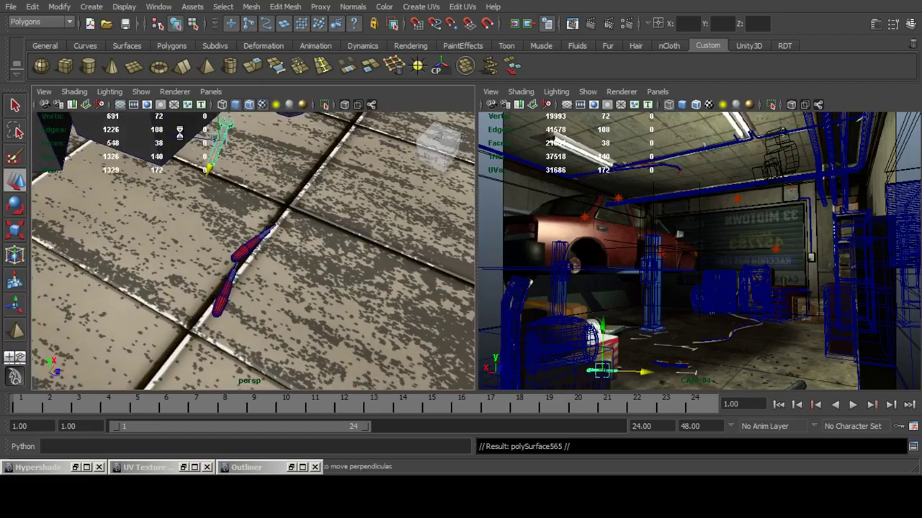
drag(180, 134, 367, 144)
alt+drag(424, 162, 532, 162)
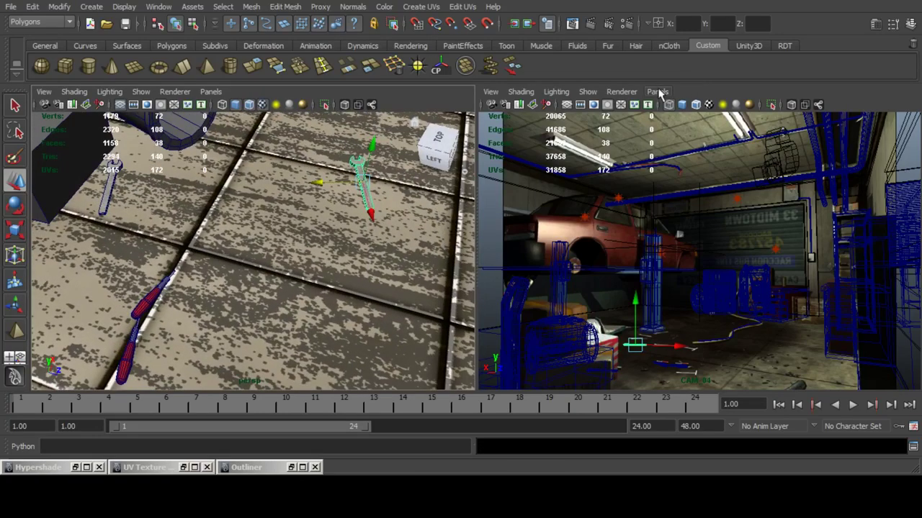
alt+drag(274, 258, 319, 206)
alt+middle_drag(319, 206, 285, 267)
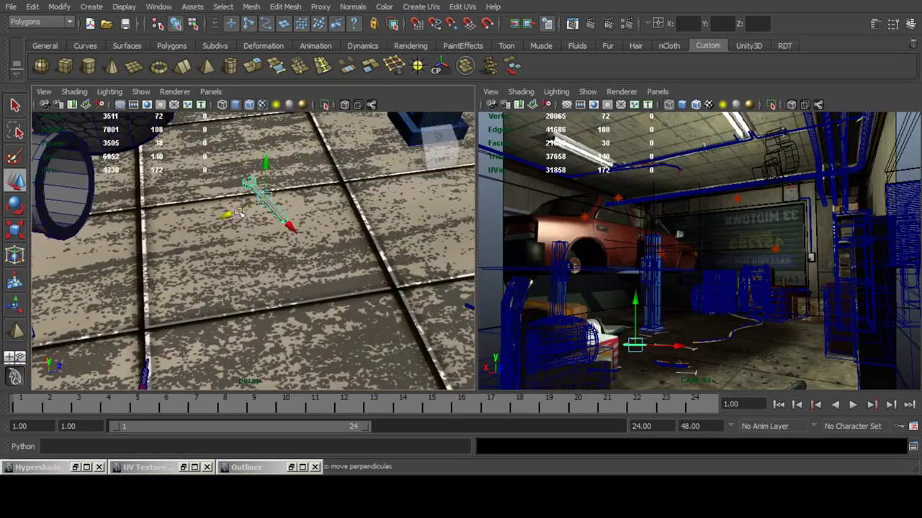
drag(229, 213, 213, 204)
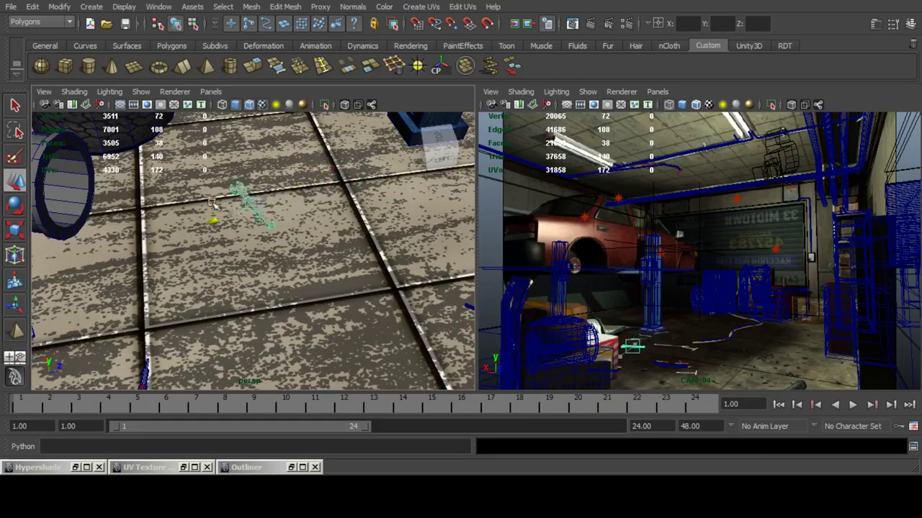
middle_drag(212, 204, 289, 142)
Rotate the wrench copy on the floor and shift it into place near the lift post's base.
click(15, 206)
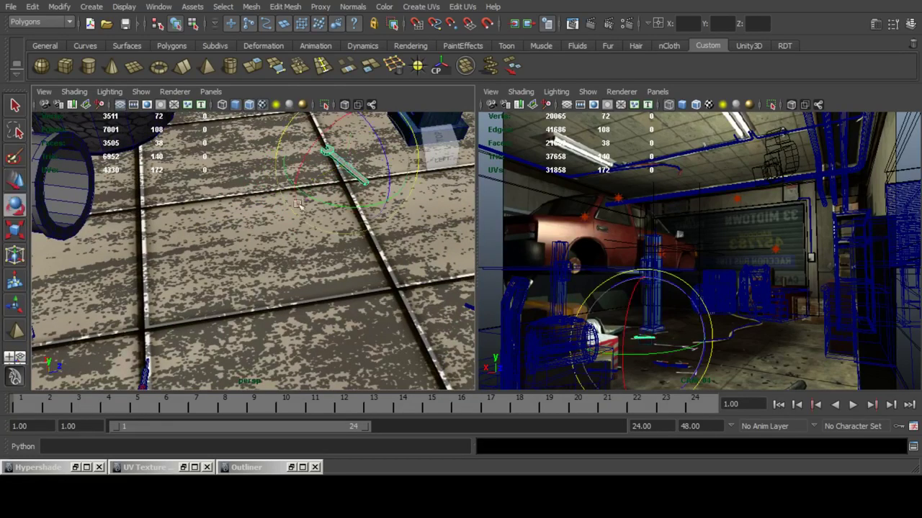
alt+drag(281, 237, 295, 214)
key(w)
drag(344, 249, 341, 227)
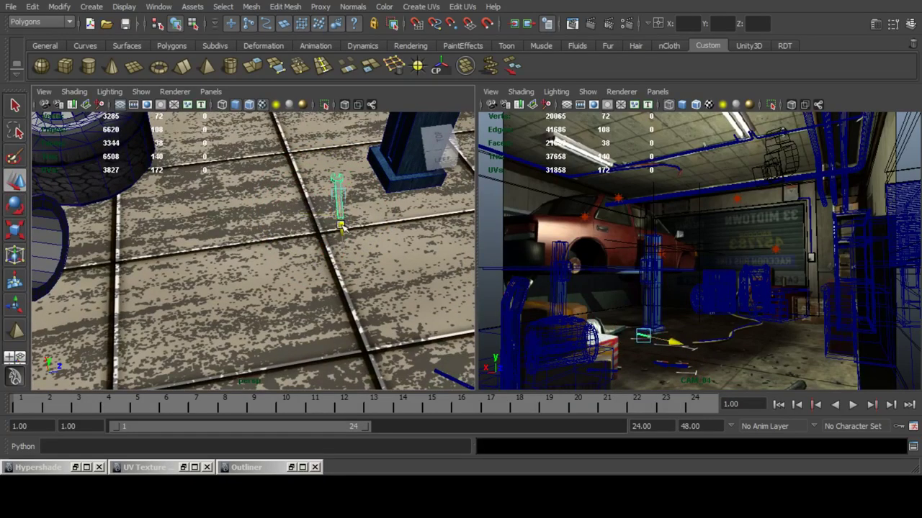
Check the tool positions in the reference image, then place and rotate another wrench copy at the lift post's base.
alt+drag(242, 234, 271, 263)
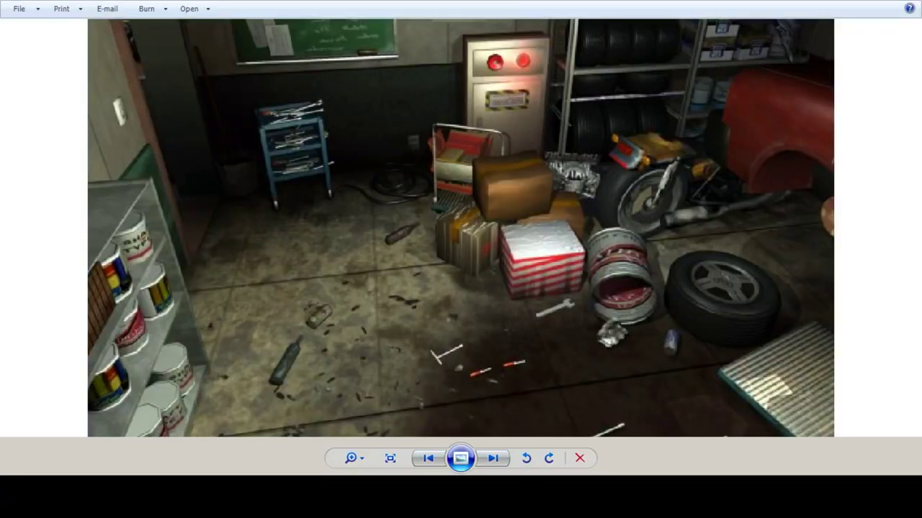
key(Right)
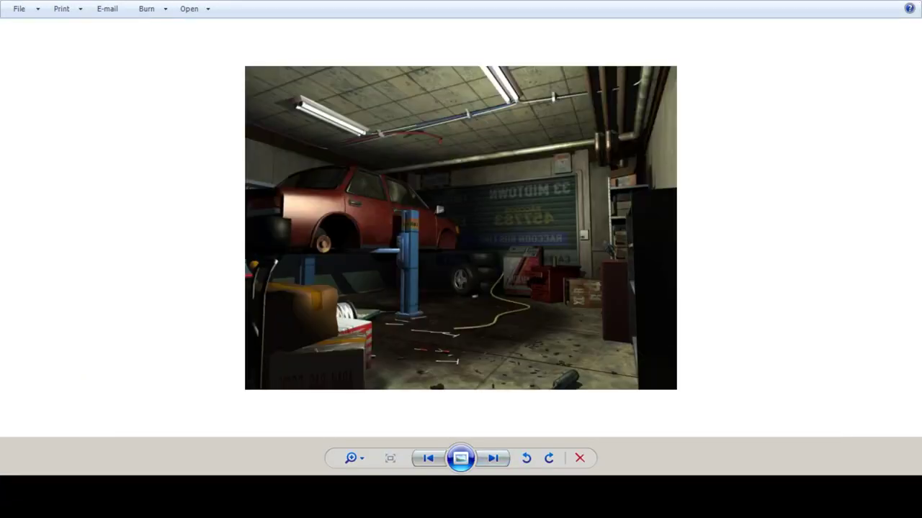
scroll(461, 209, up, 5)
drag(461, 209, 461, 70)
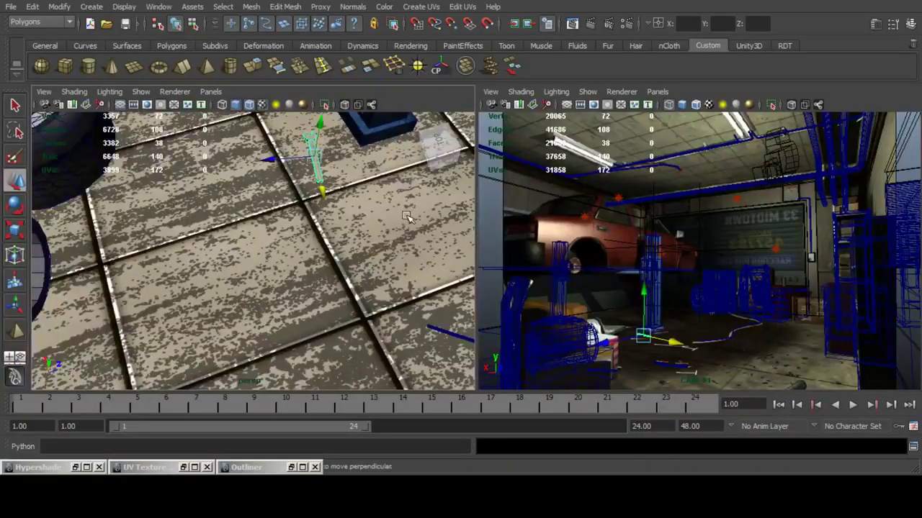
alt+middle_drag(284, 166, 224, 196)
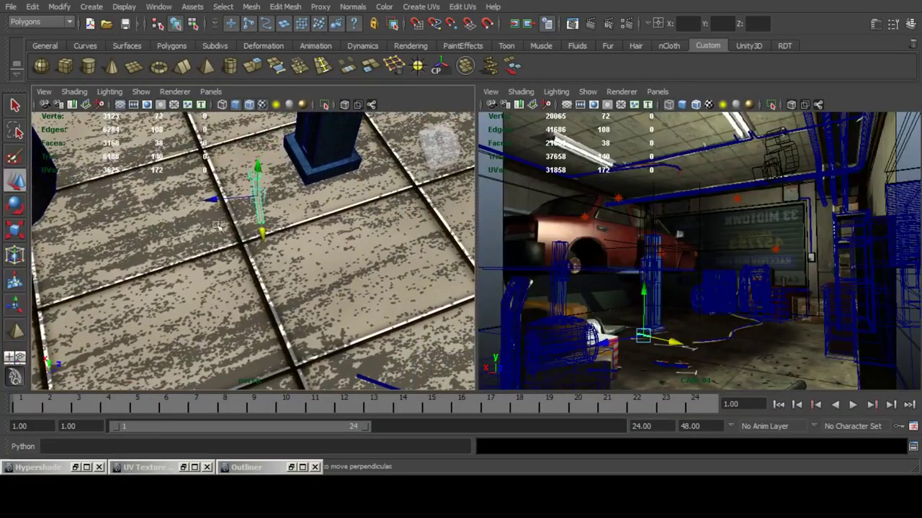
drag(224, 196, 306, 191)
key(e)
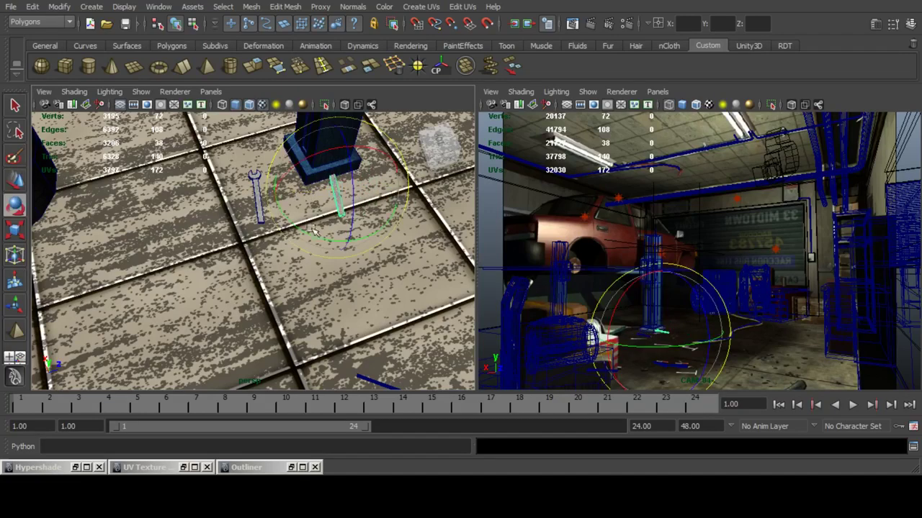
drag(313, 237, 337, 195)
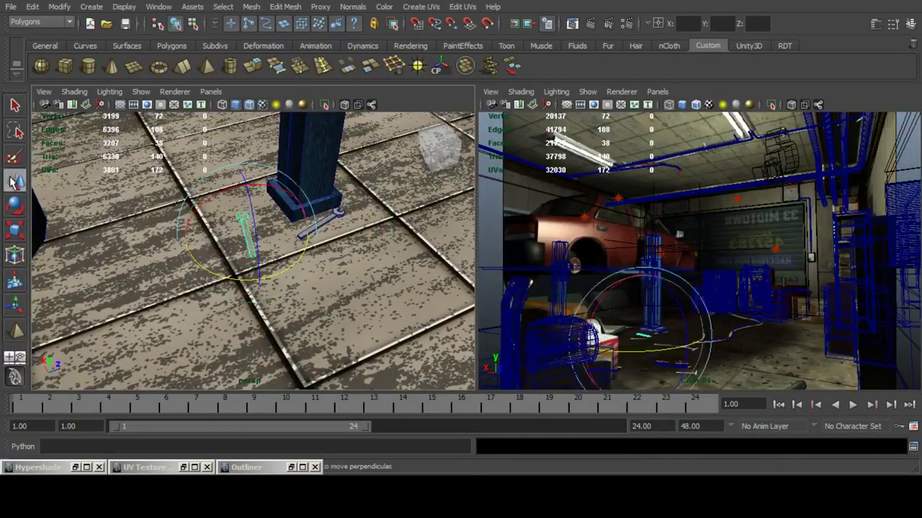
Place a third wrench copy on the floor on the far side of the other two and rotate it.
drag(237, 232, 169, 239)
click(15, 205)
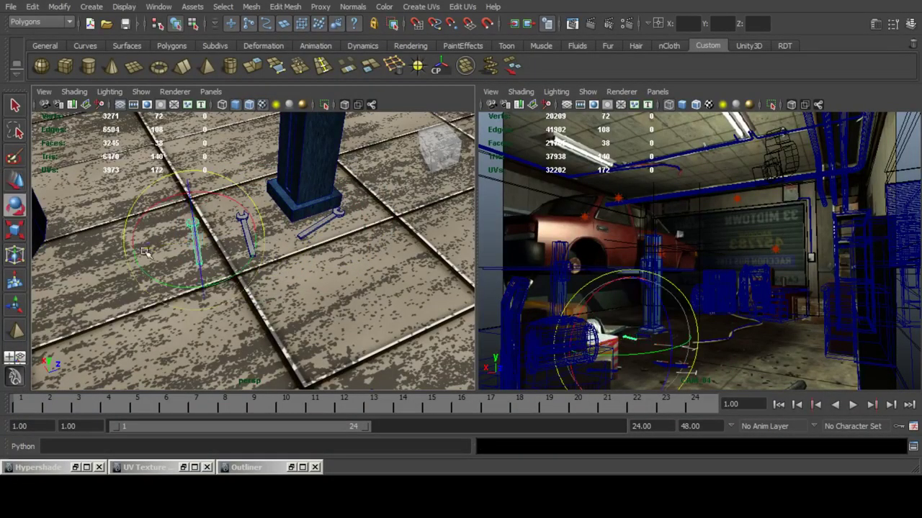
drag(223, 296, 249, 273)
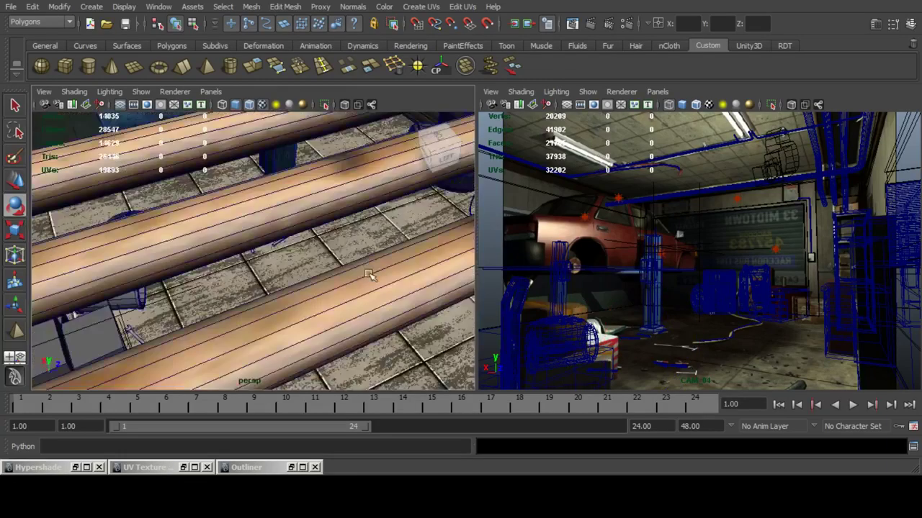
Save the scene, render the garage through CAM_04_OBJ and close the render view.
alt+drag(369, 274, 266, 276)
key(q)
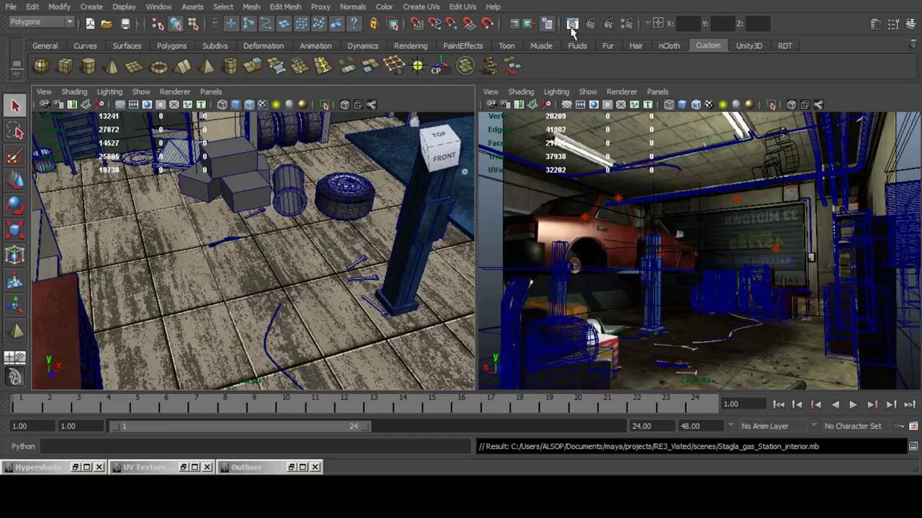
click(572, 24)
click(64, 7)
mouse_move(129, 81)
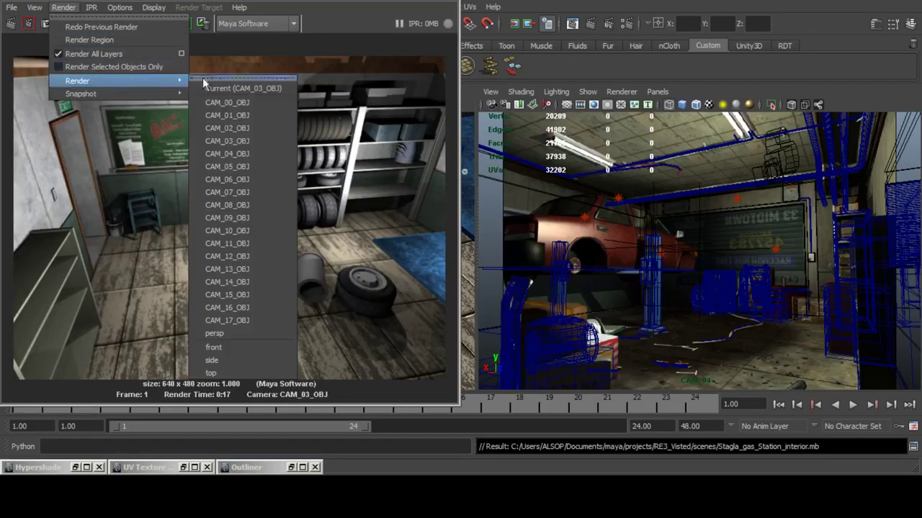
click(268, 154)
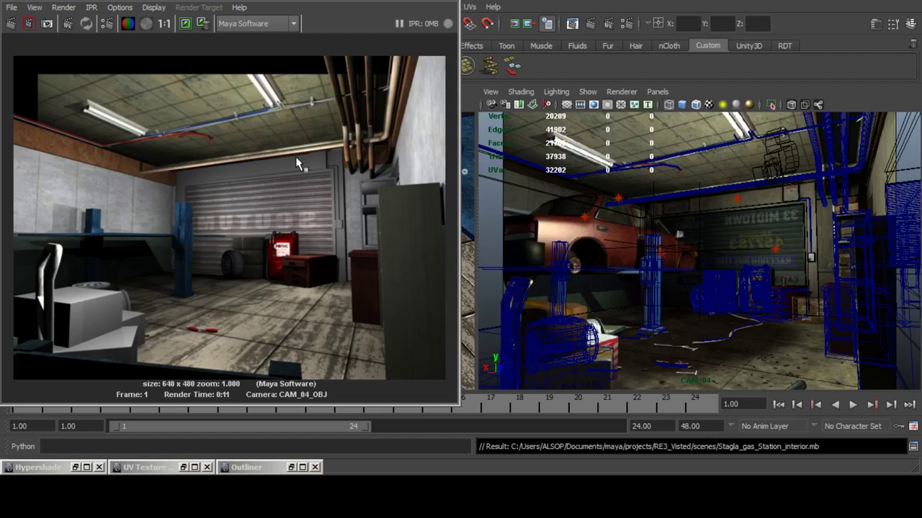
click(450, 4)
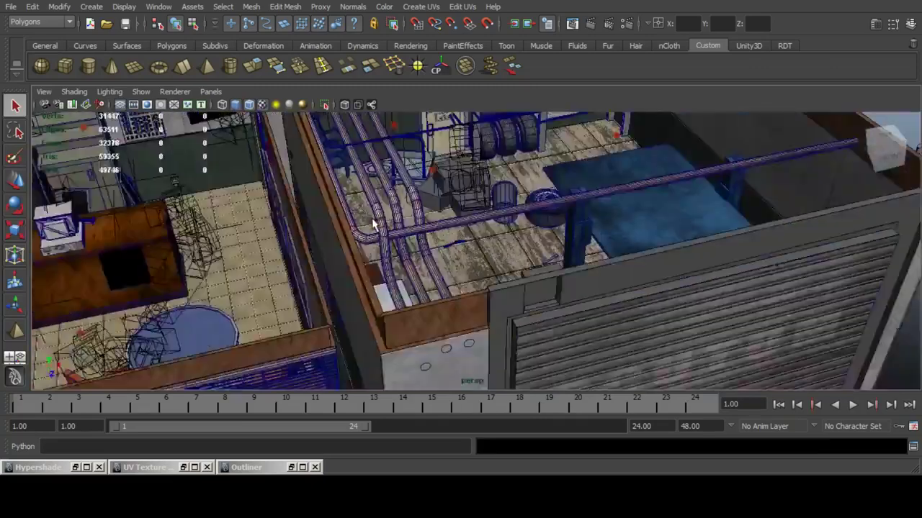
Bring the double-ended wrench from outside the building into the garage.
scroll(374, 225, down, 10)
scroll(415, 248, up, 3)
alt+middle_drag(673, 219, 574, 232)
click(633, 212)
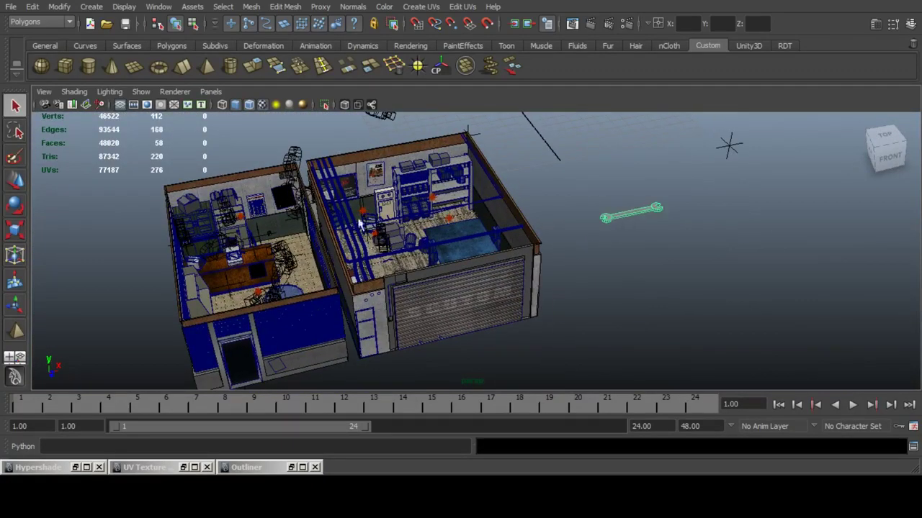
click(17, 185)
alt+drag(752, 237, 697, 237)
drag(714, 268, 434, 226)
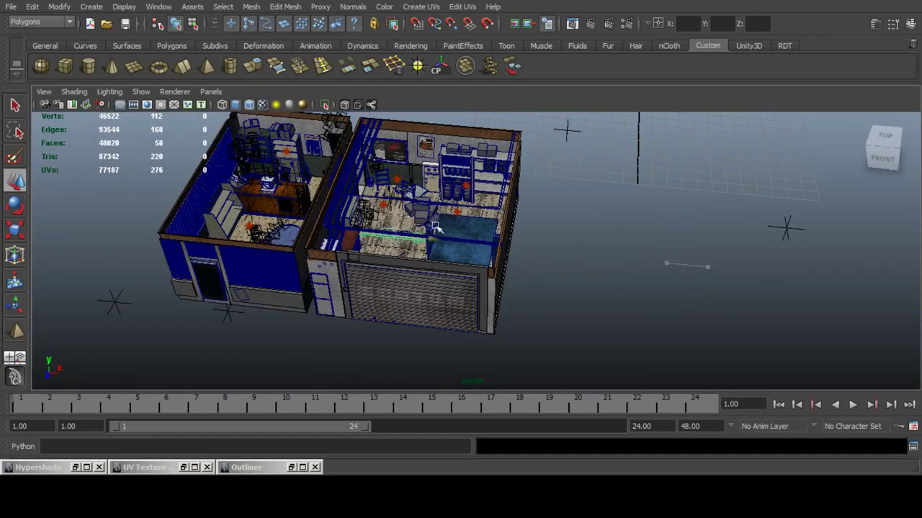
drag(382, 254, 399, 216)
Move the double-ended wrench toward the blue tool cart at the back wall and raise it above the floor.
scroll(411, 223, up, 4)
scroll(410, 223, up, 3)
key(f)
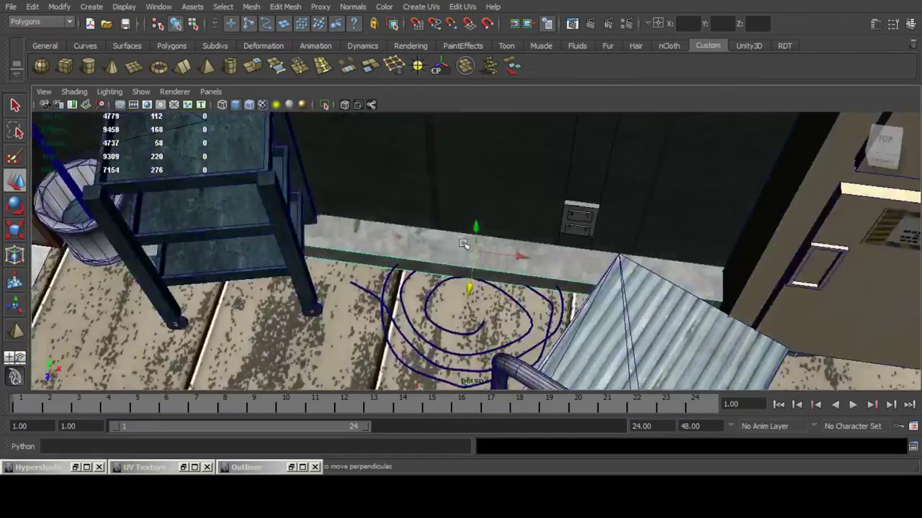
scroll(468, 281, down, 3)
drag(468, 288, 464, 324)
drag(523, 293, 345, 124)
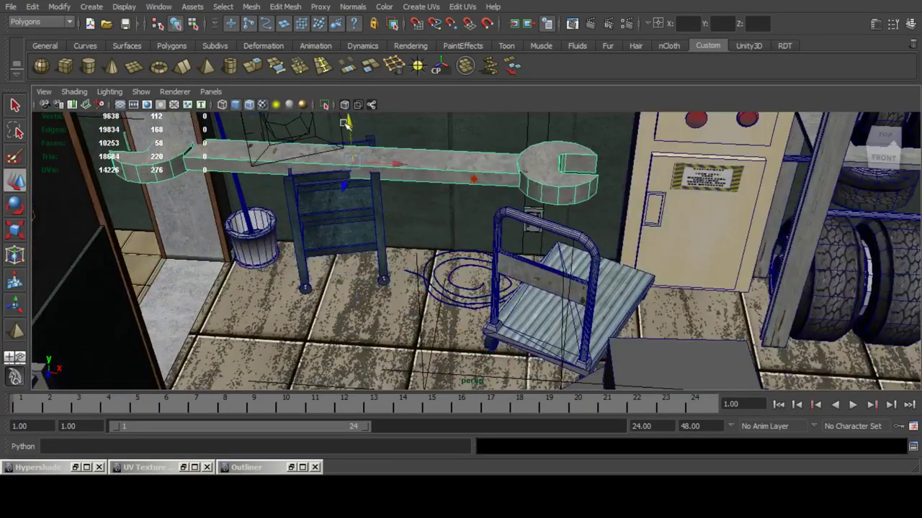
Scale the double-ended wrench down to fit the tool cart's top tray and settle it inside the tray.
click(16, 230)
alt+drag(354, 170, 403, 230)
key(f)
alt+drag(475, 253, 146, 191)
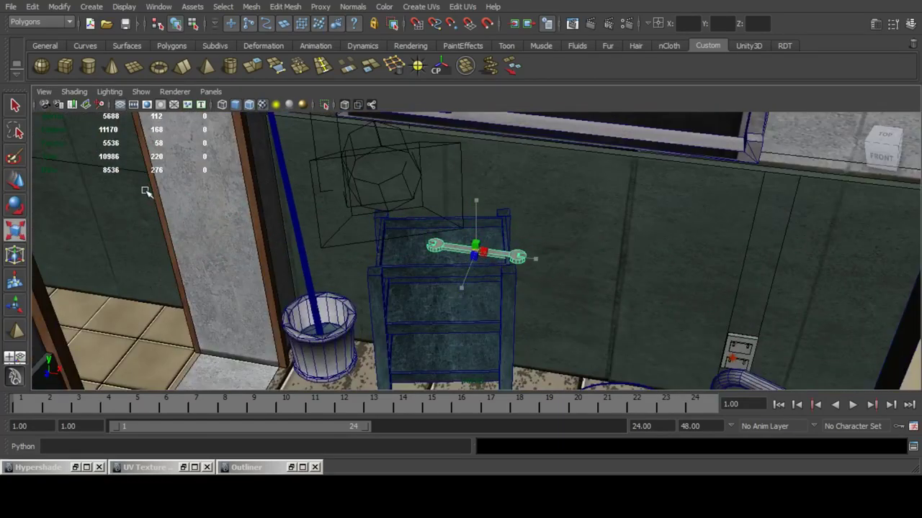
click(15, 184)
key(f)
alt+right_drag(522, 257, 411, 223)
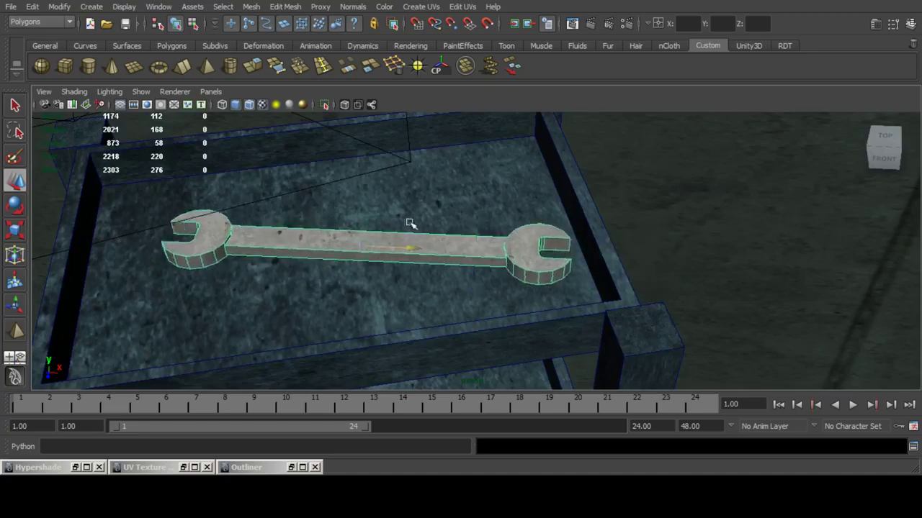
alt+drag(411, 222, 410, 196)
alt+drag(342, 211, 340, 247)
Duplicate the open-ended wrench beside the grey boxes and move the copy across the floor to the tool cart.
alt+right_drag(580, 272, 477, 244)
alt+middle_drag(601, 306, 481, 21)
alt+right_drag(698, 300, 642, 283)
click(741, 282)
key(ctrl+d)
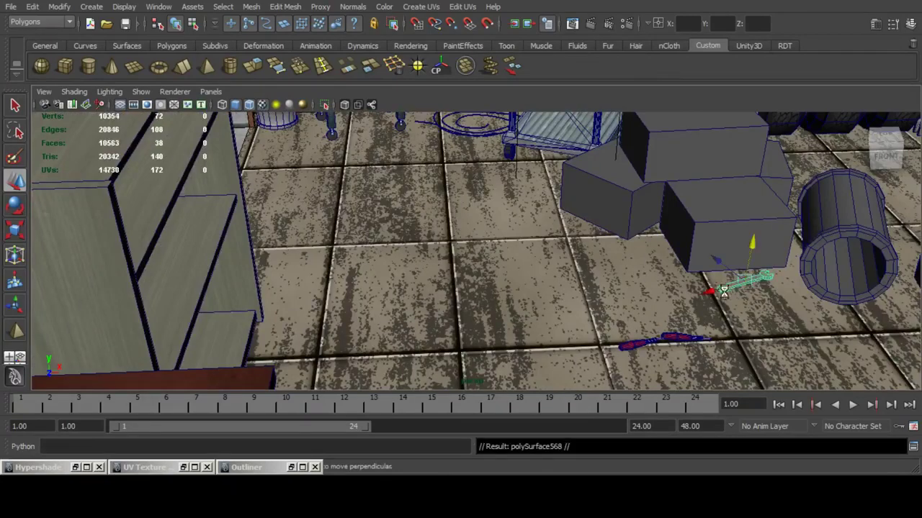
drag(727, 287, 383, 127)
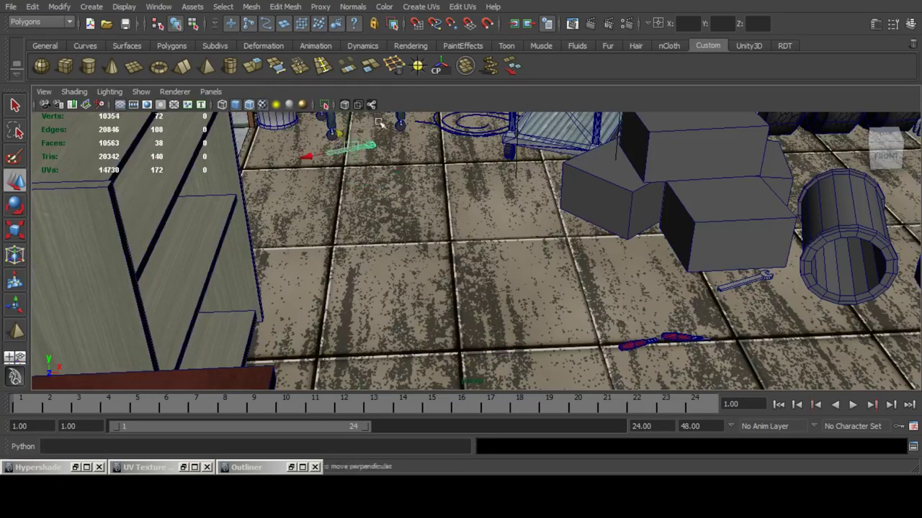
alt+drag(390, 320, 368, 142)
Raise the open-ended wrench copy from the floor to the height of the tool cart's top tray.
alt+drag(368, 142, 466, 246)
key(f)
alt+right_drag(504, 259, 464, 245)
alt+middle_drag(464, 245, 438, 328)
drag(435, 301, 387, 132)
alt+drag(451, 211, 411, 139)
Position the open-ended wrench copy in the top tray beside the double-ended wrench, and select the double-ended wrench.
drag(371, 203, 461, 205)
alt+right_drag(461, 205, 520, 219)
alt+drag(521, 219, 475, 244)
key(f)
alt+right_drag(497, 232, 578, 224)
alt+drag(580, 226, 478, 207)
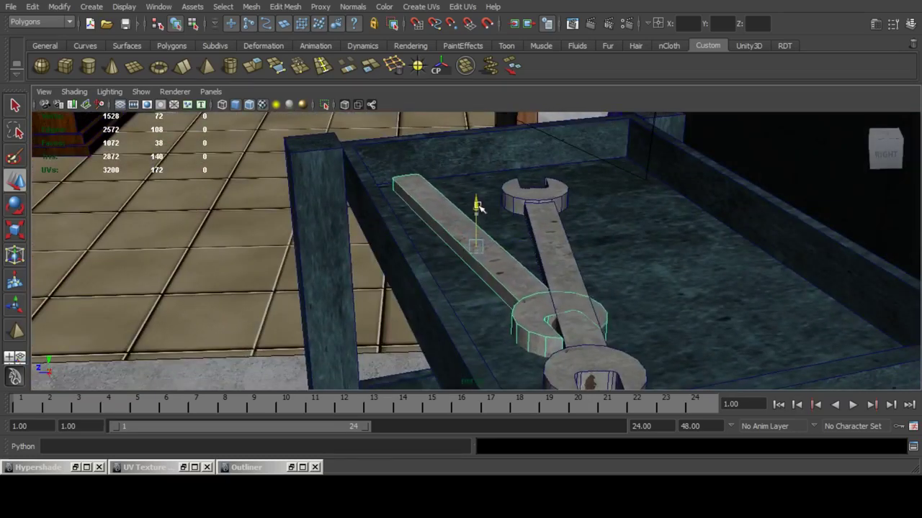
click(558, 237)
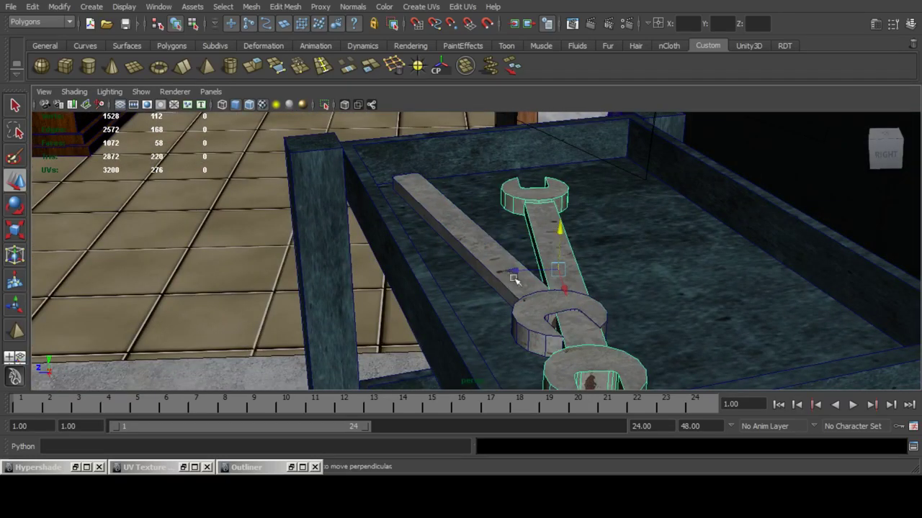
Shift the selected double-ended wrench across the tool cart's top tray beside the open-ended wrench.
drag(513, 276, 566, 269)
alt+right_drag(566, 269, 453, 268)
alt+drag(453, 267, 549, 311)
alt+right_drag(550, 311, 497, 303)
Duplicate a red screwdriver on the garage floor and move the copy across the room towards the blue tool cart.
alt+middle_drag(529, 306, 533, 175)
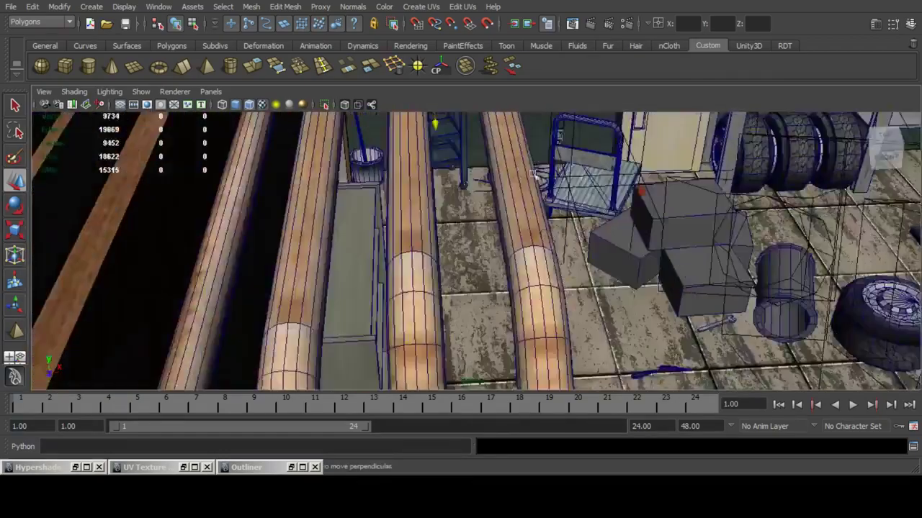
alt+middle_drag(603, 382, 545, 263)
click(582, 244)
alt+middle_drag(602, 271, 497, 313)
key(ctrl+d)
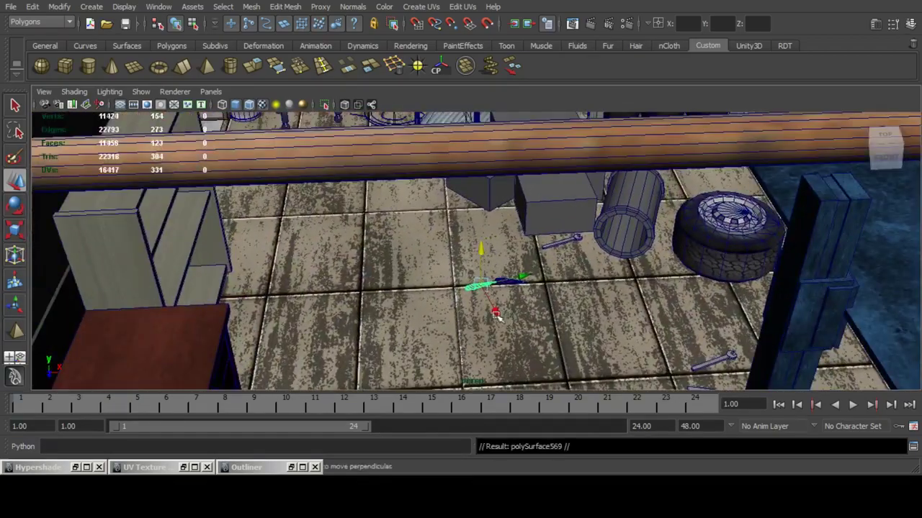
drag(495, 315, 355, 168)
alt+right_drag(355, 169, 420, 172)
alt+middle_drag(420, 172, 497, 226)
alt+drag(496, 227, 582, 276)
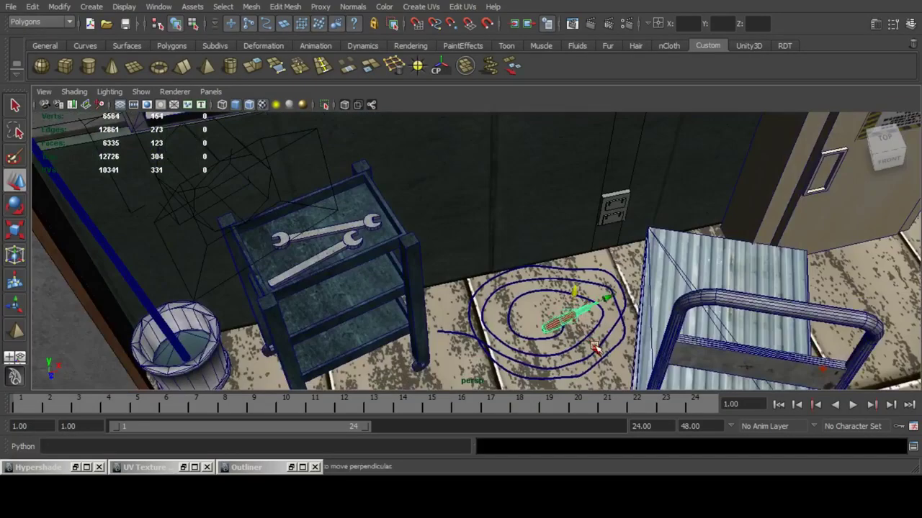
Move the screwdriver copy to the tool cart's top tray and place it along the back edge.
key(Delete)
drag(498, 160, 298, 220)
alt+right_drag(298, 221, 437, 249)
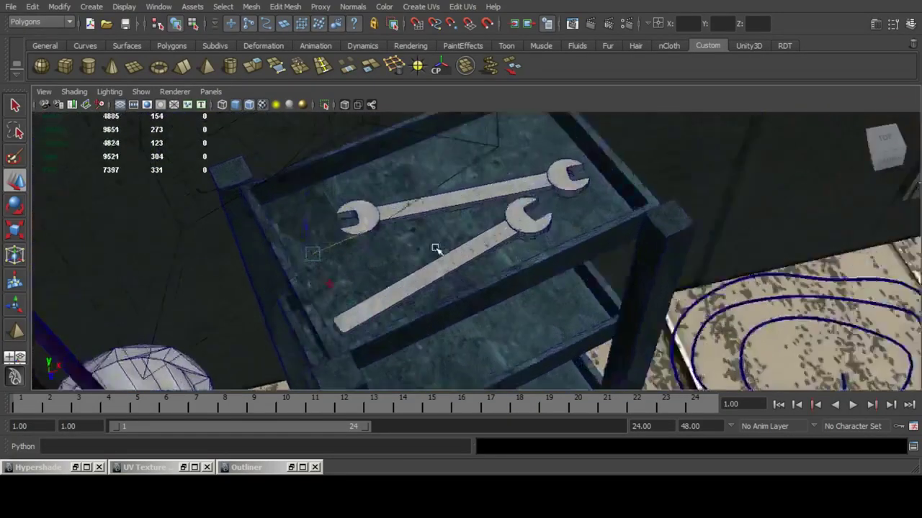
alt+middle_drag(437, 249, 555, 243)
alt+drag(556, 243, 465, 83)
alt+drag(464, 126, 464, 186)
middle_drag(465, 186, 444, 252)
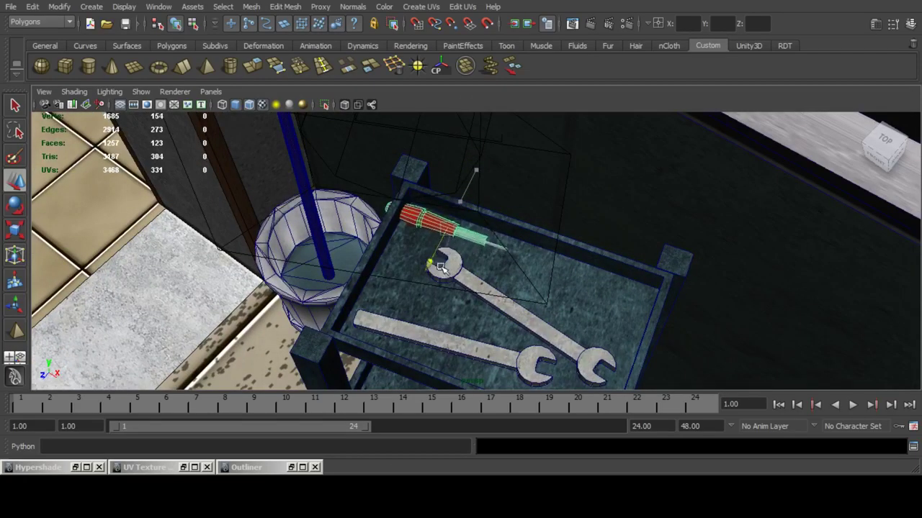
Fine-tune the screwdriver's position so it rests in the back corner of the top tray behind the wrenches.
alt+right_drag(441, 267, 555, 253)
alt+drag(556, 253, 546, 198)
drag(525, 259, 563, 268)
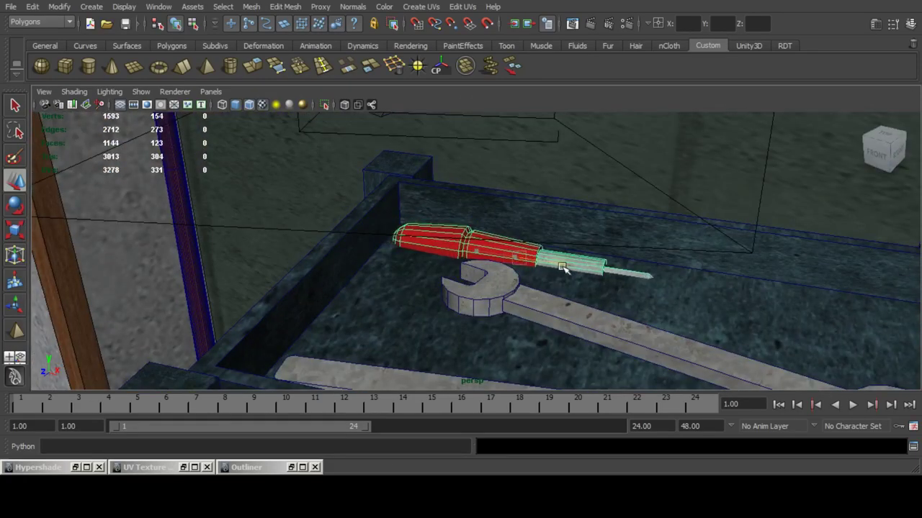
middle_drag(509, 224, 526, 205)
alt+right_drag(525, 205, 500, 214)
alt+drag(500, 214, 600, 284)
alt+middle_drag(601, 284, 504, 219)
Duplicate the open-ended wrench at the tray's front edge and turn the copy diagonally across the tray.
click(539, 296)
alt+drag(538, 306, 542, 275)
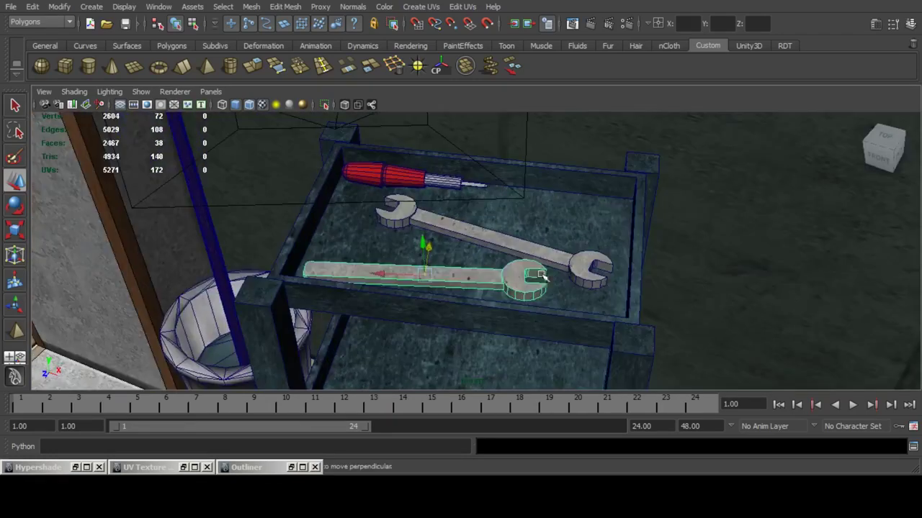
key(ctrl+d)
alt+drag(457, 258, 436, 247)
drag(418, 233, 414, 190)
key(e)
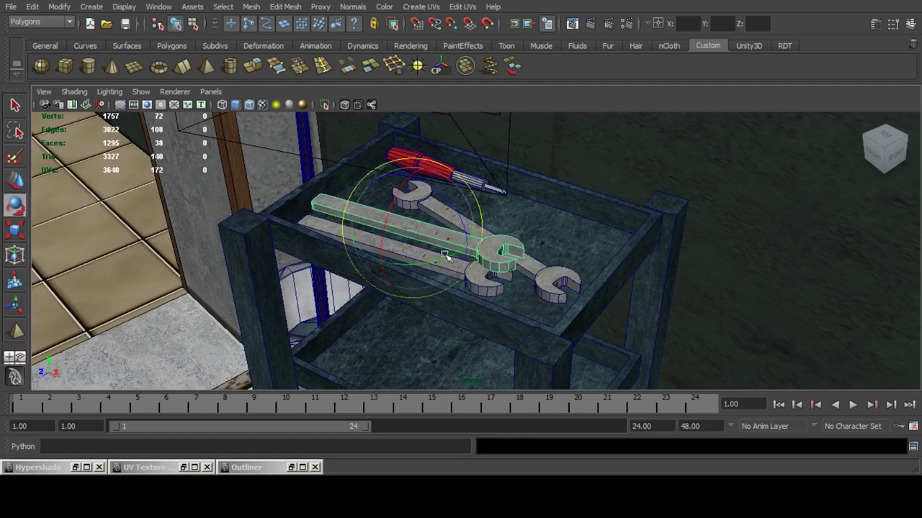
drag(446, 257, 482, 184)
key(w)
Duplicate the double-ended wrench and lay the rotated copy across the other wrenches in the top tray.
click(499, 226)
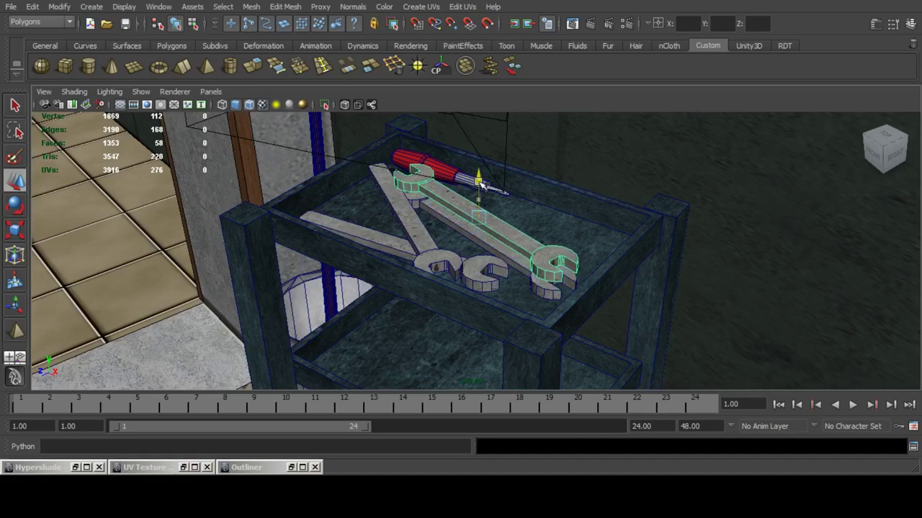
click(14, 206)
drag(471, 249, 504, 226)
key(ctrl+z)
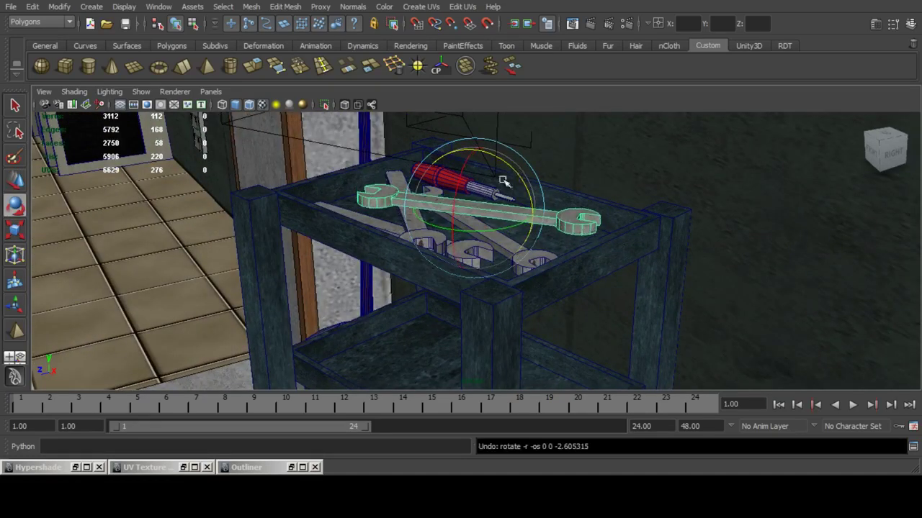
click(14, 180)
drag(472, 167, 471, 169)
alt+drag(423, 202, 499, 257)
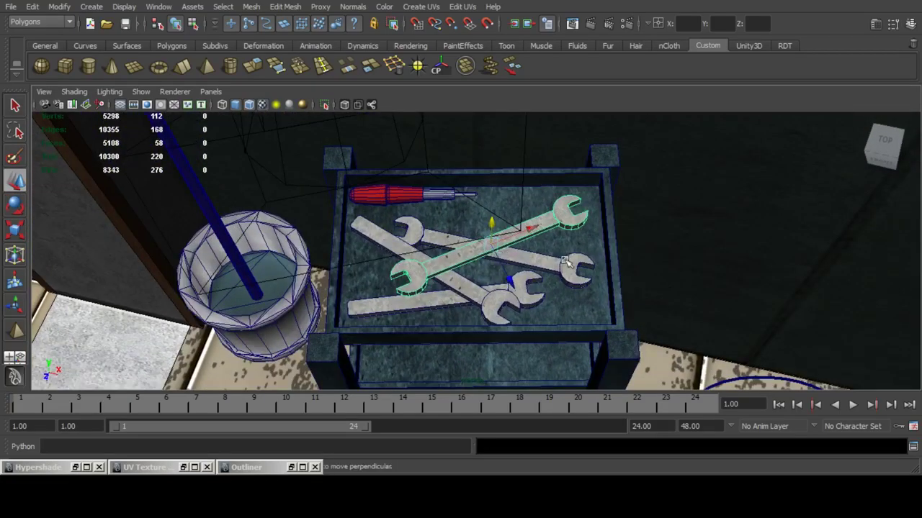
Duplicate the front open-ended wrench into the back of the tray beside the screwdriver and save the scene.
click(528, 303)
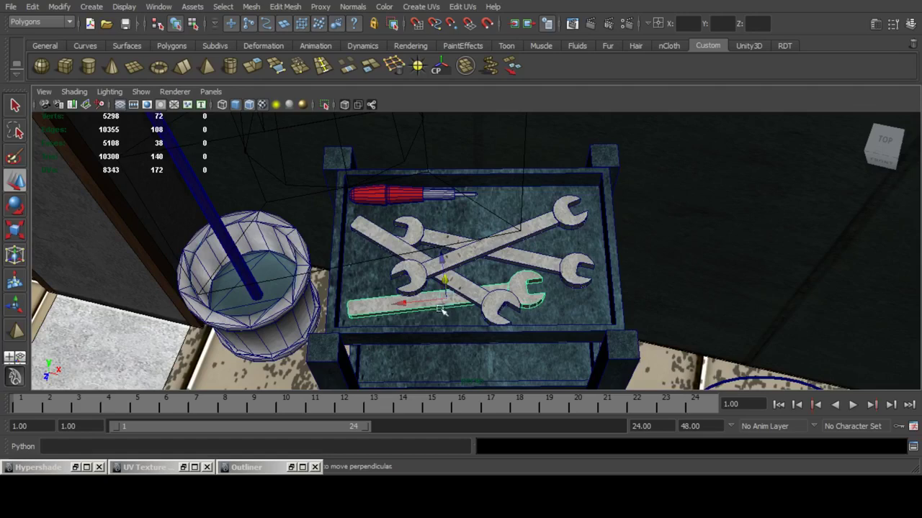
key(ctrl+d)
drag(443, 269, 513, 184)
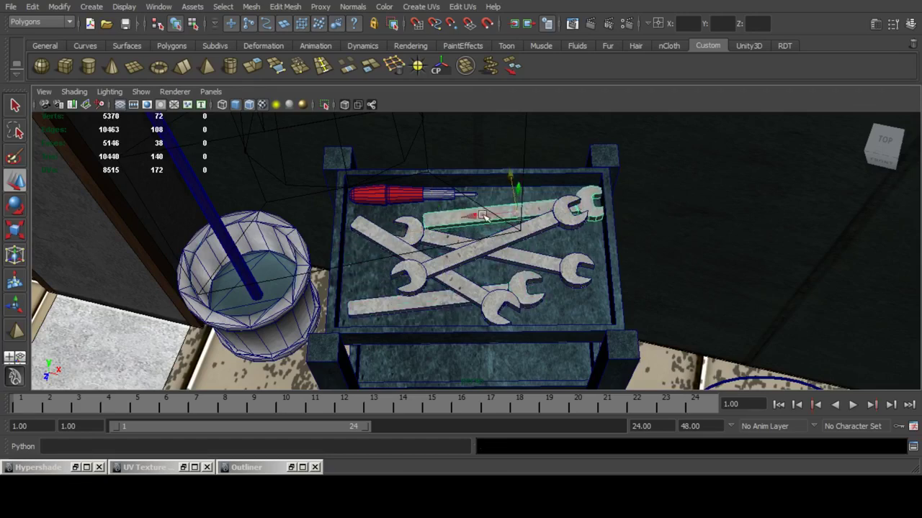
drag(481, 215, 464, 217)
drag(506, 181, 502, 175)
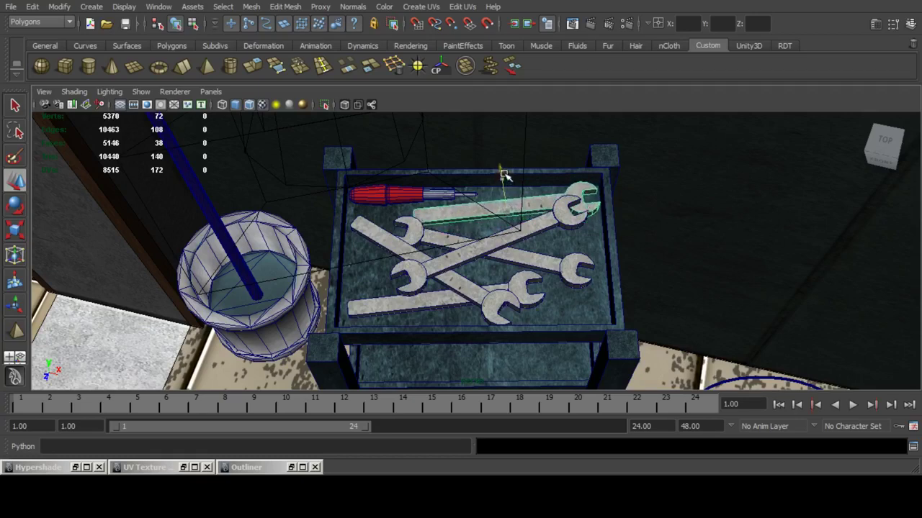
key(q)
key(ctrl+s)
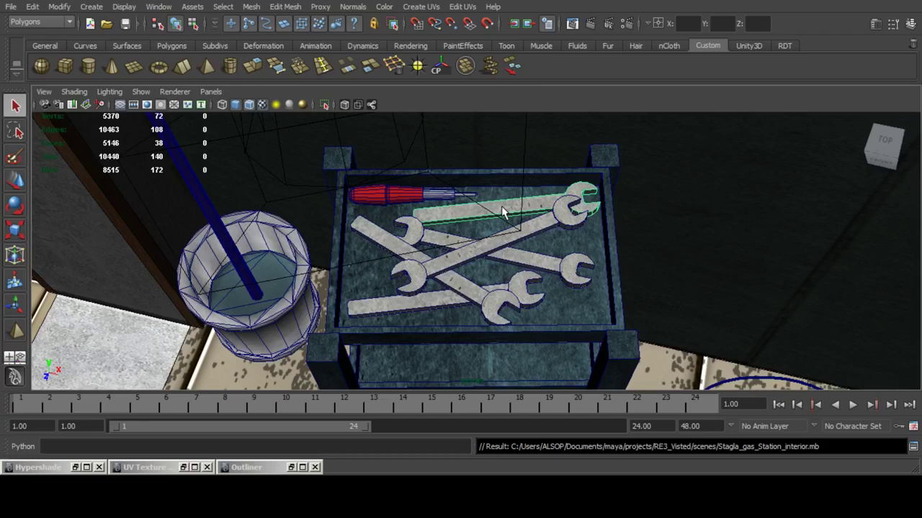
Select the screwdriver and all five wrenches in the cart's top tray and duplicate them together.
click(455, 193)
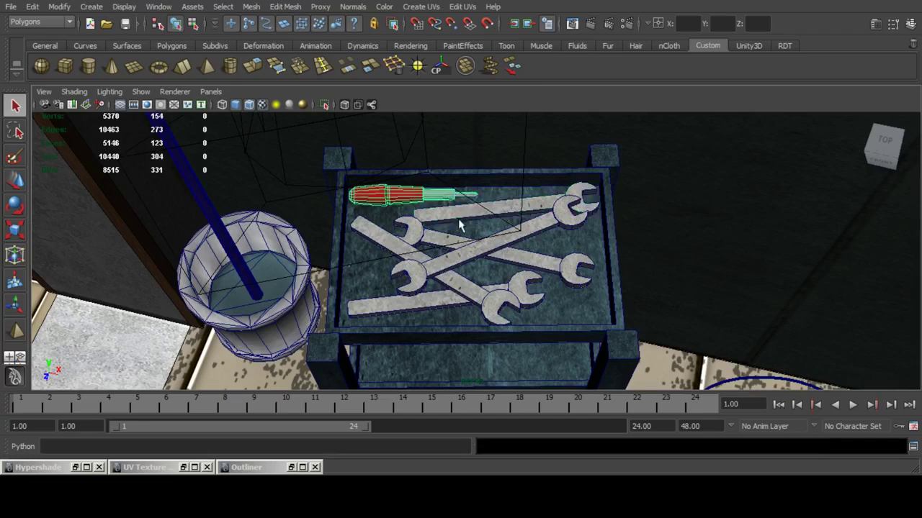
shift+click(458, 219)
shift+click(499, 236)
shift+click(519, 250)
shift+click(472, 295)
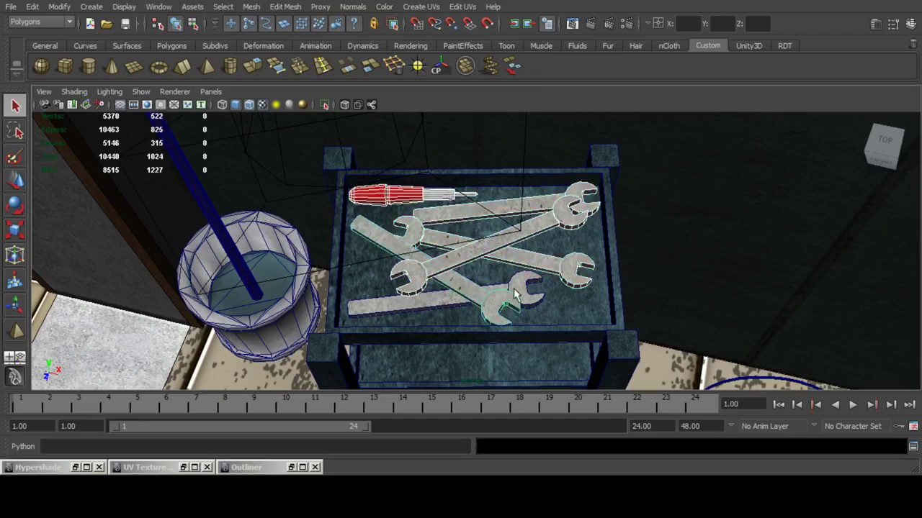
shift+click(512, 289)
shift+click(506, 287)
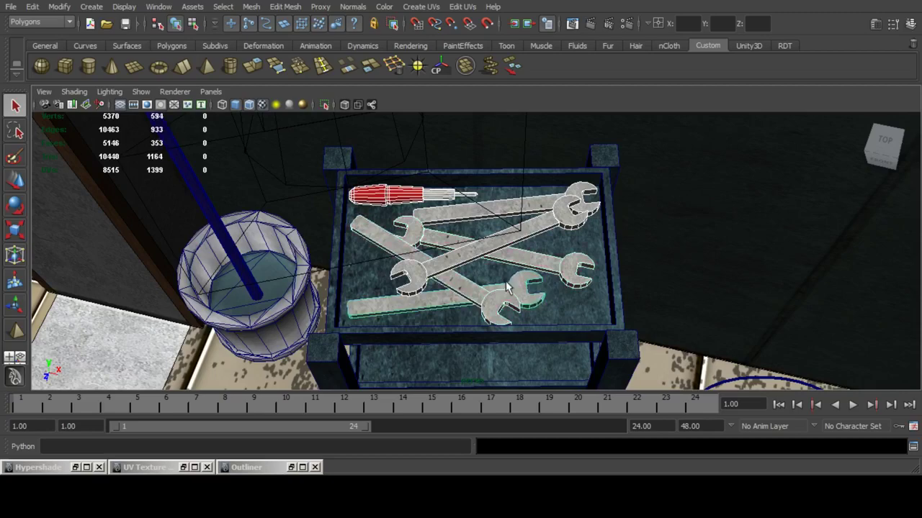
click(15, 182)
scroll(504, 252, down, 6)
alt+drag(648, 295, 663, 213)
key(ctrl+d)
drag(430, 130, 433, 200)
key(ctrl+z)
double_click(18, 184)
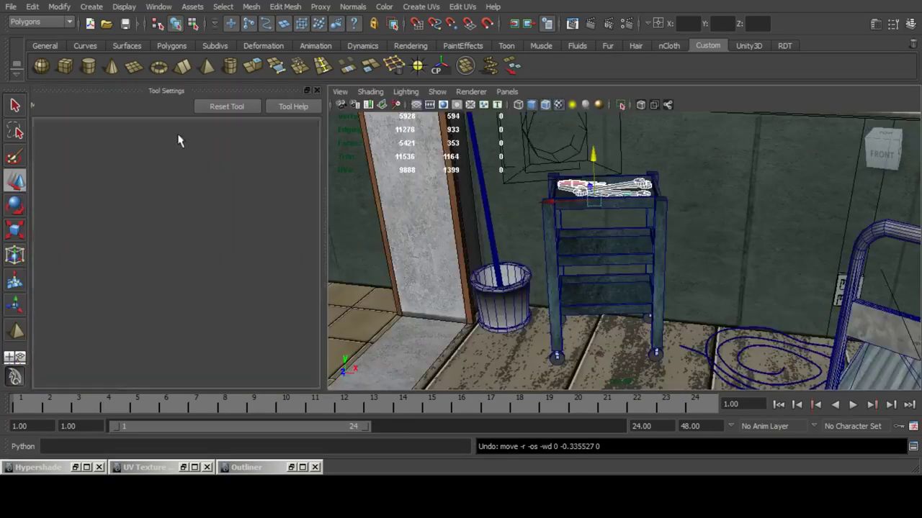
click(316, 90)
Lower the copied set of wrenches and screwdriver from the top tray onto the cart's middle shelf.
key(f)
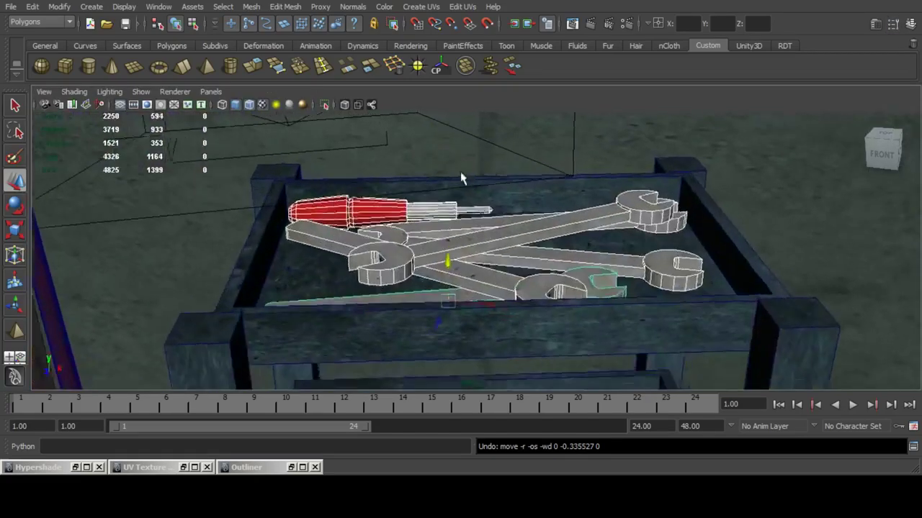
scroll(464, 191, down, 5)
alt+drag(467, 217, 464, 316)
scroll(489, 267, down, 2)
scroll(490, 268, up, 2)
alt+middle_drag(487, 275, 462, 184)
key(f)
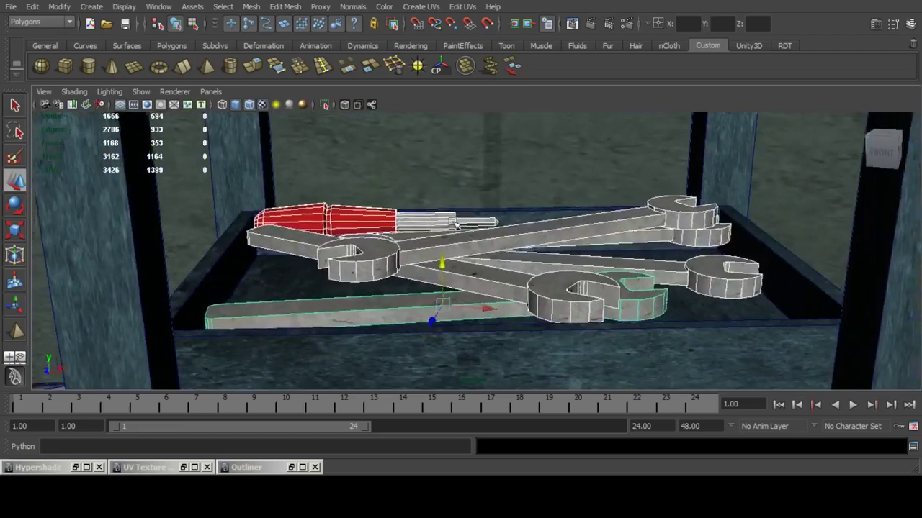
drag(443, 273, 443, 270)
Duplicate the tool set down onto the cart's bottom shelf, and select the set on the middle shelf.
scroll(444, 270, down, 5)
alt+middle_drag(462, 243, 444, 143)
key(ctrl+d)
drag(445, 144, 438, 320)
key(f)
scroll(438, 320, down, 5)
alt+middle_drag(466, 198, 455, 275)
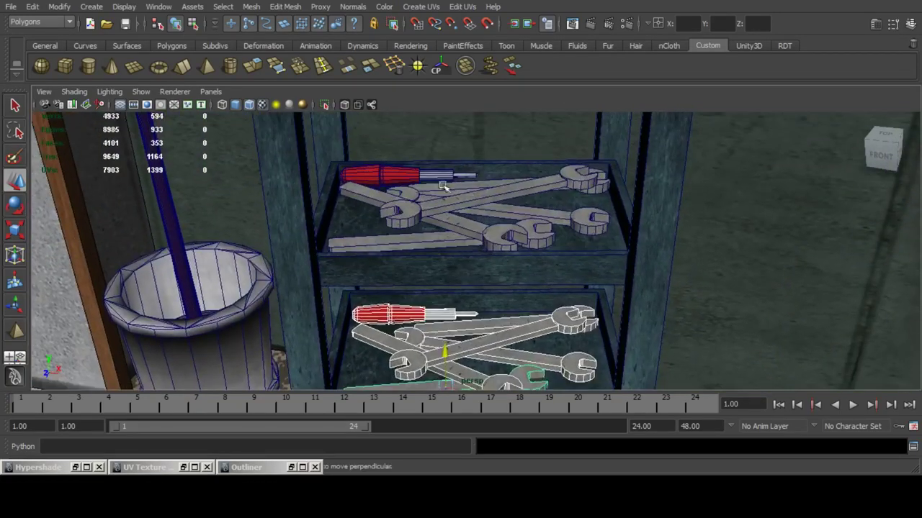
drag(470, 238, 579, 260)
shift+click(512, 172)
key(f)
scroll(418, 286, down, 8)
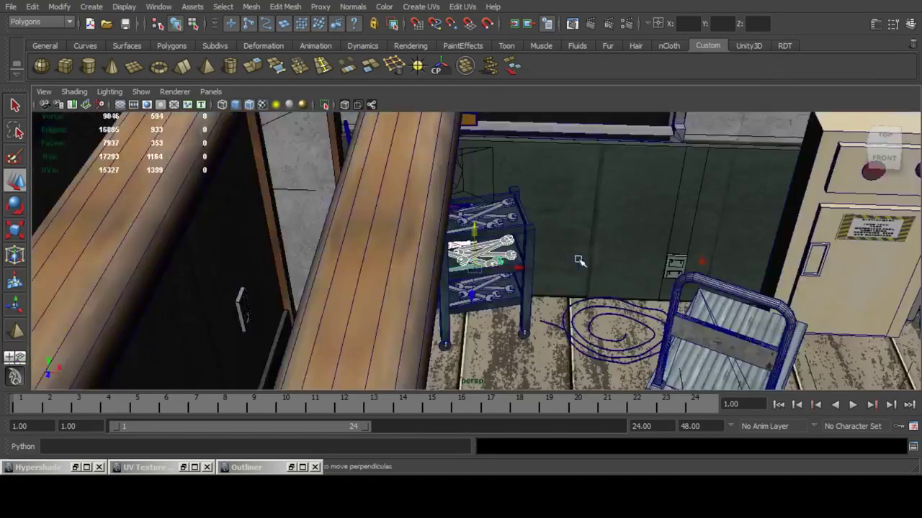
Assign the existing lambert363 material to the coiled cable on the floor beside the tool cart.
alt+middle_drag(579, 260, 546, 230)
click(509, 334)
scroll(509, 334, down, 5)
scroll(509, 311, up, 5)
alt+middle_drag(538, 311, 461, 276)
click(458, 274)
scroll(458, 275, up, 4)
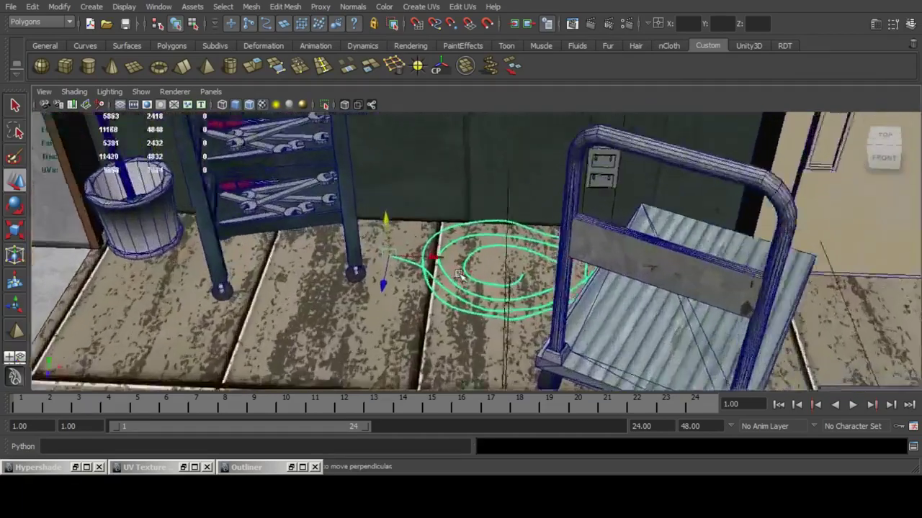
key(f)
click(78, 467)
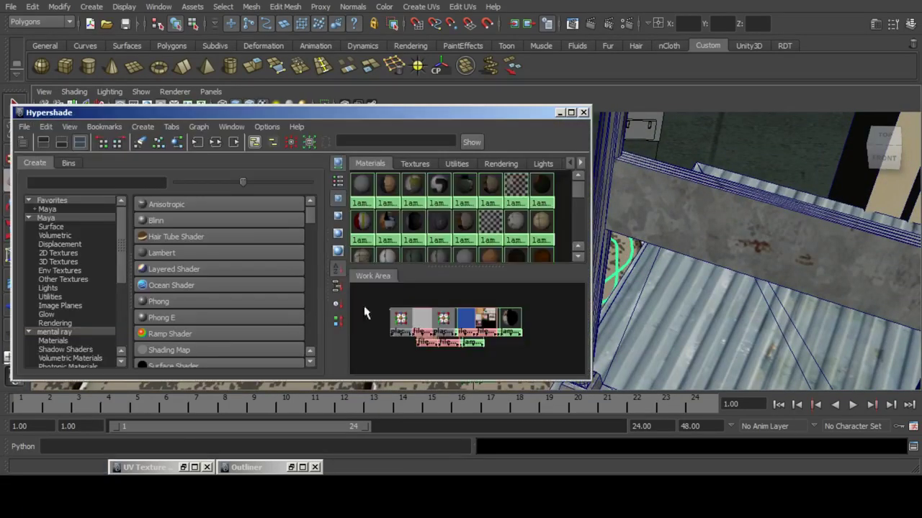
right_drag(463, 242, 462, 227)
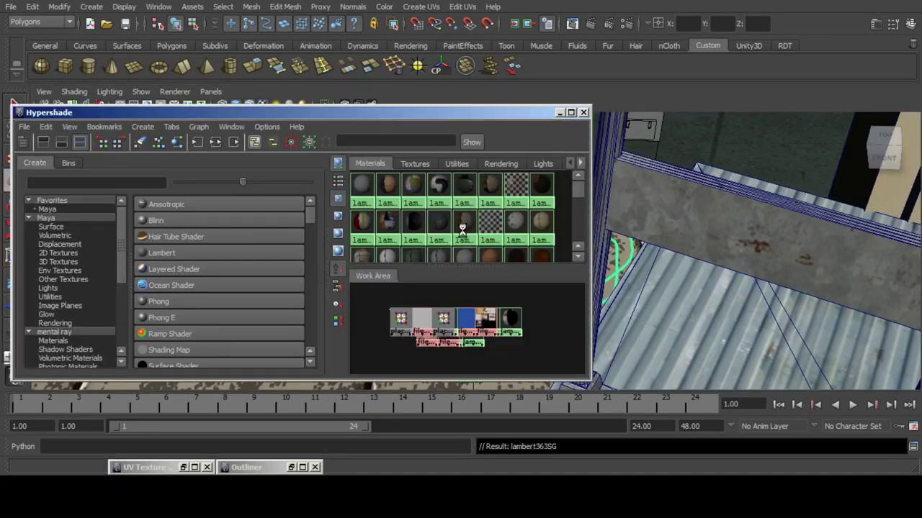
click(559, 113)
Apply automatic UV mapping to the coiled cable and return to object selection mode.
click(437, 5)
click(446, 65)
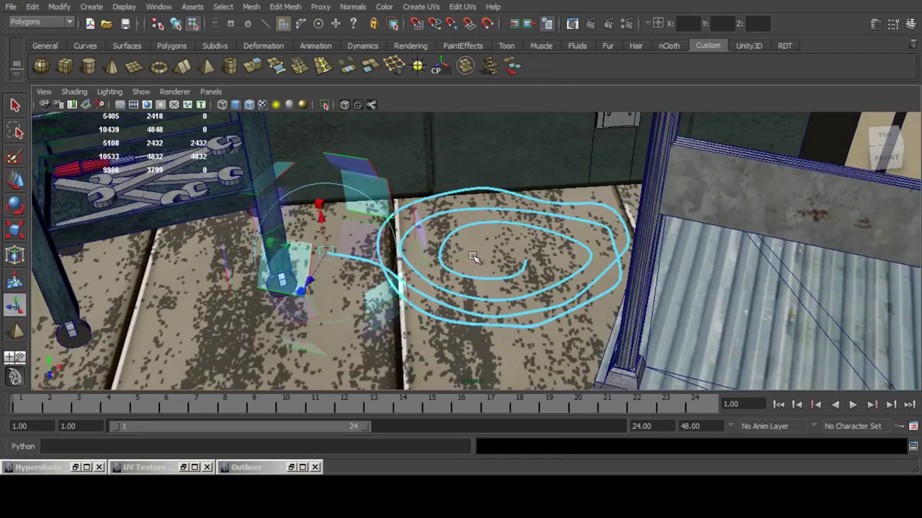
key(F8)
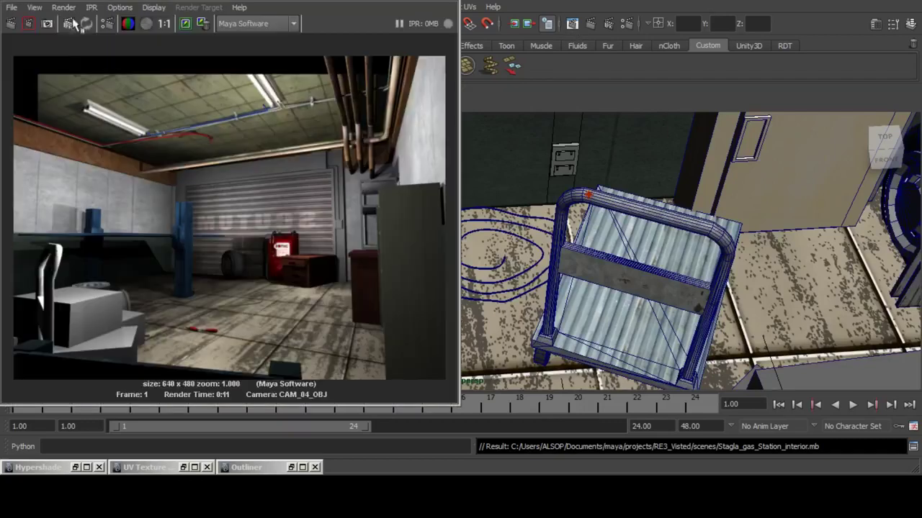
Render the garage from the camera CAM_03_OBJ.
click(64, 7)
mouse_move(97, 82)
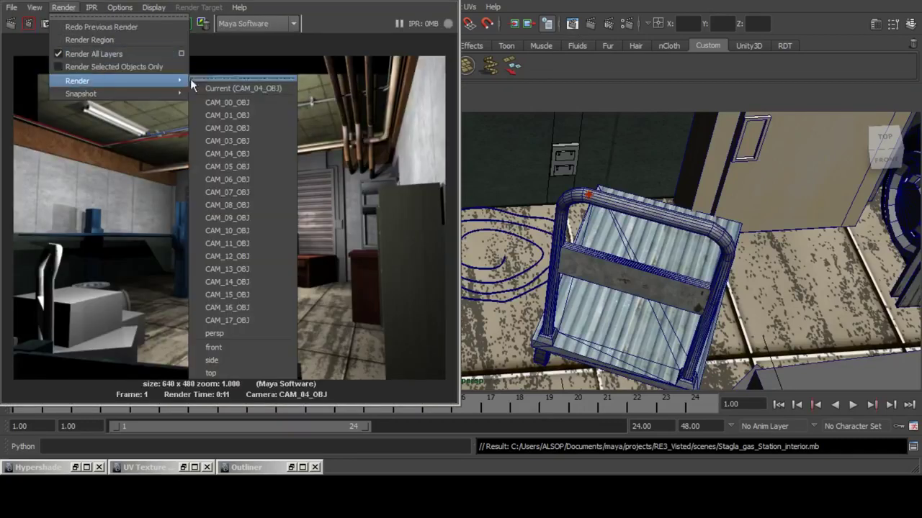
click(267, 138)
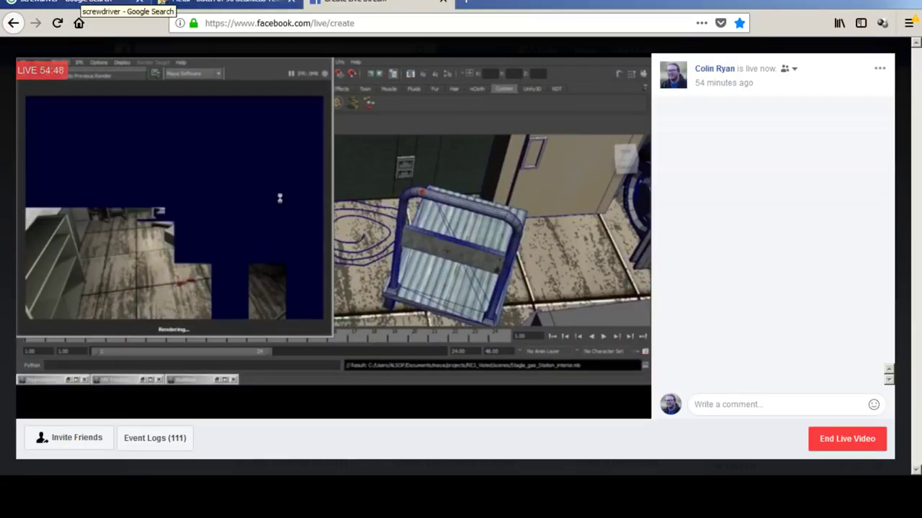
Look over the screwdriver image results in the browser and the garage floor reference picture in the photo viewer.
click(79, 2)
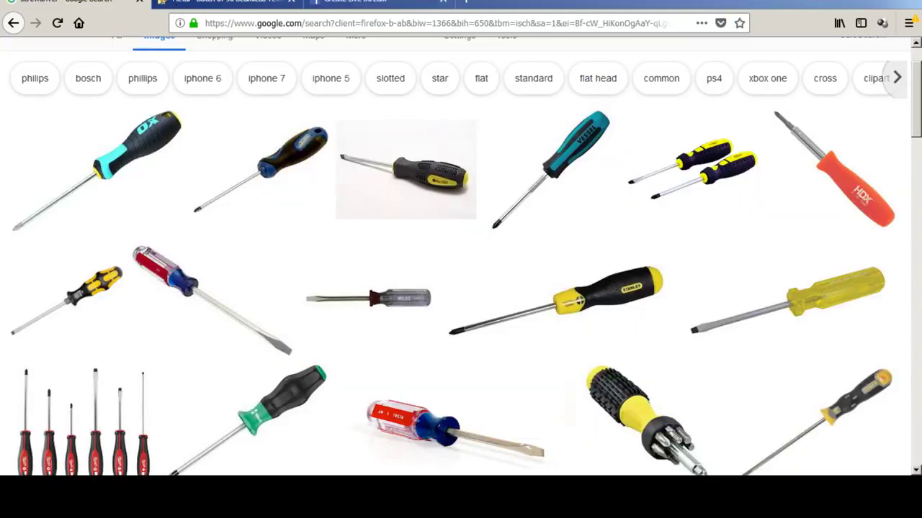
scroll(260, 180, up, 2)
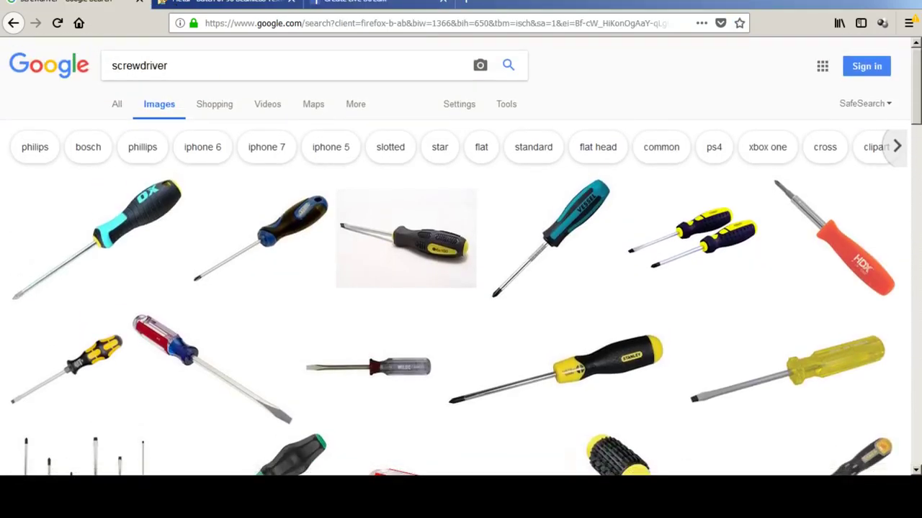
key(alt+Tab)
drag(461, 324, 457, 78)
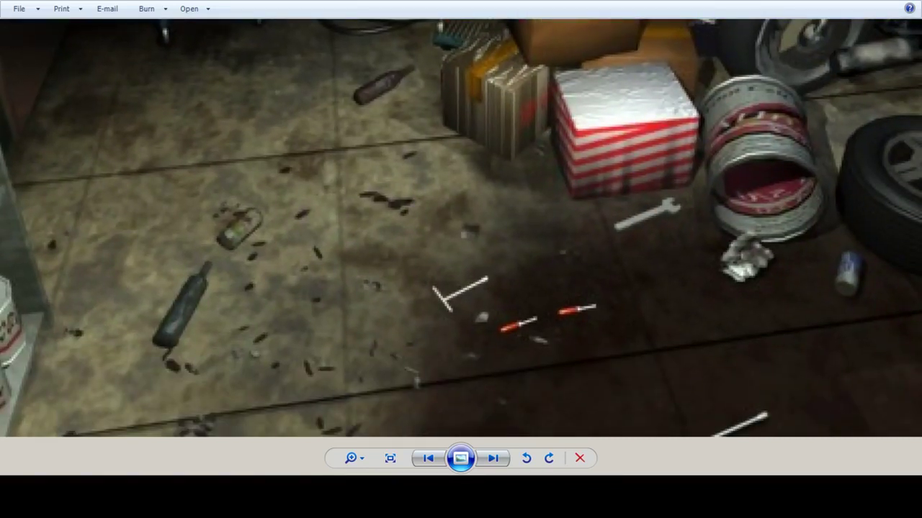
key(alt+Tab)
key(alt+Tab)
key(alt+Tab)
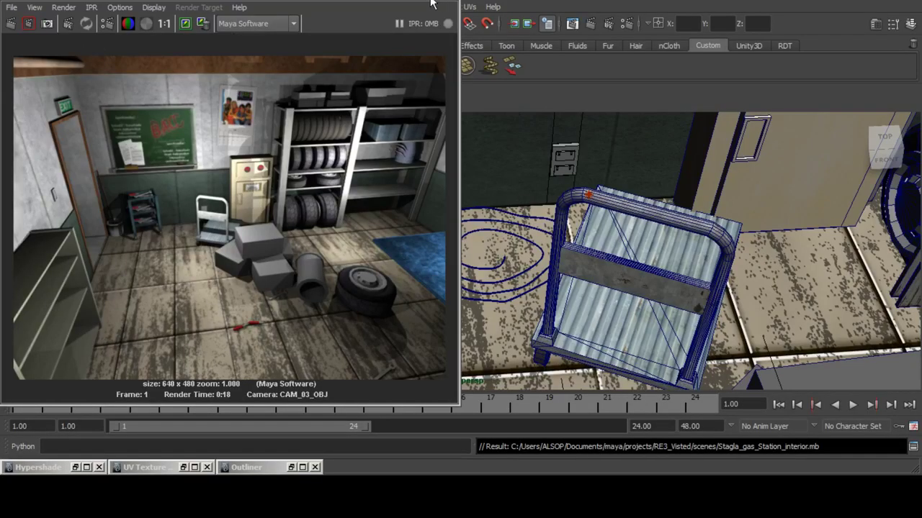
Put the finished render away and view the whole gas station interior from above.
click(430, 2)
scroll(532, 229, down, 15)
alt+drag(457, 237, 502, 243)
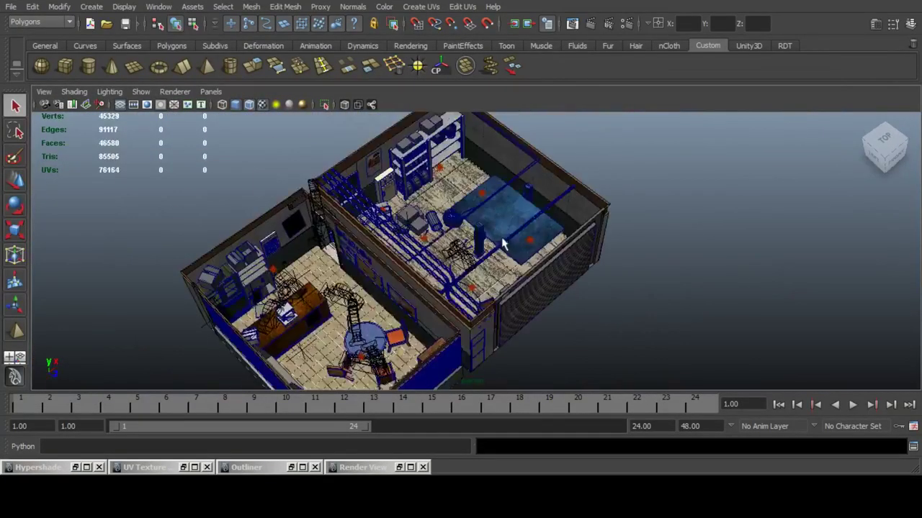
Create a tall, thin polygon cylinder on the open ground outside the garage door.
alt+middle_drag(503, 244, 405, 160)
click(89, 67)
alt+drag(441, 206, 428, 229)
scroll(518, 264, up, 5)
alt+drag(518, 263, 488, 195)
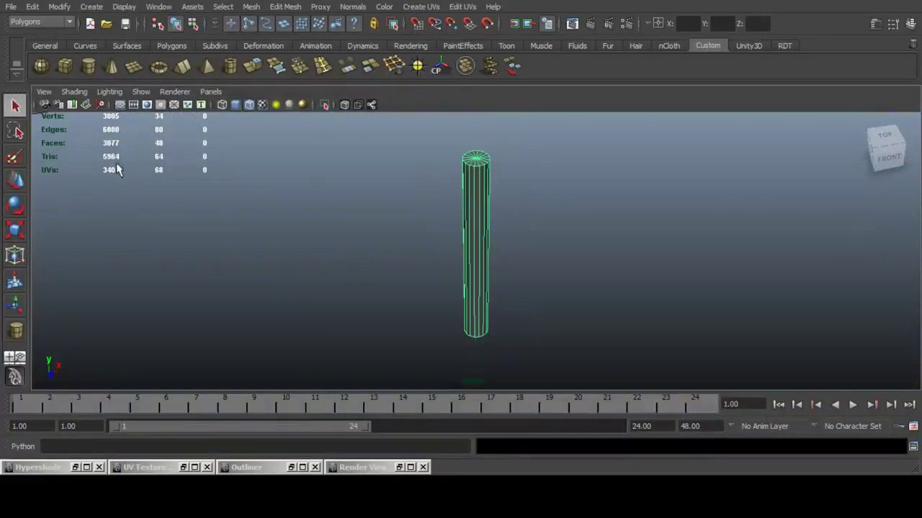
Duplicate the cylinder and move the copy along X beside the original.
key(w)
key(ctrl+d)
alt+drag(524, 257, 461, 252)
click(911, 25)
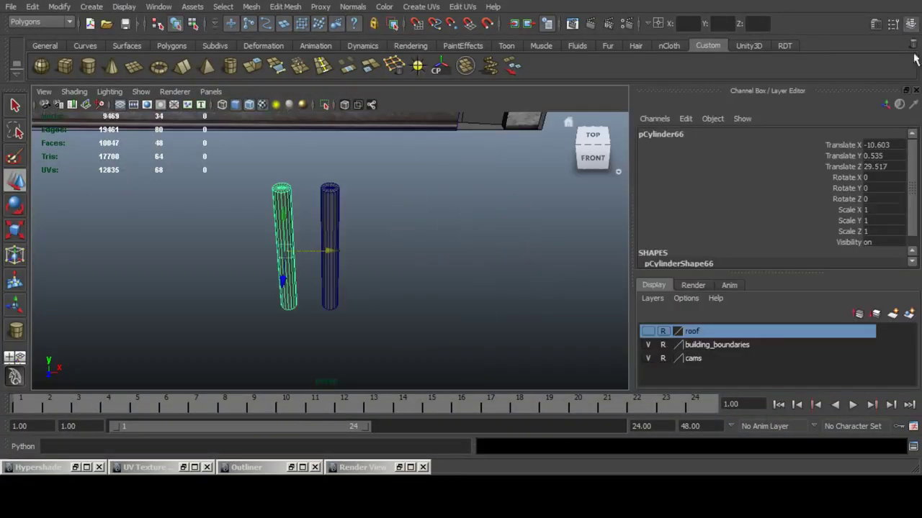
click(889, 179)
text(90)
key(Return)
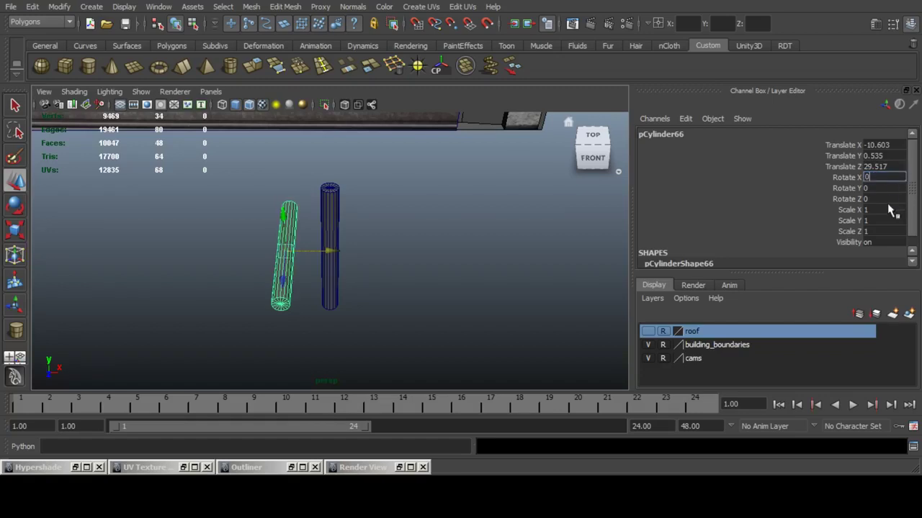
Set the copied cylinder's Z rotation to 90 so it lies horizontally.
click(884, 199)
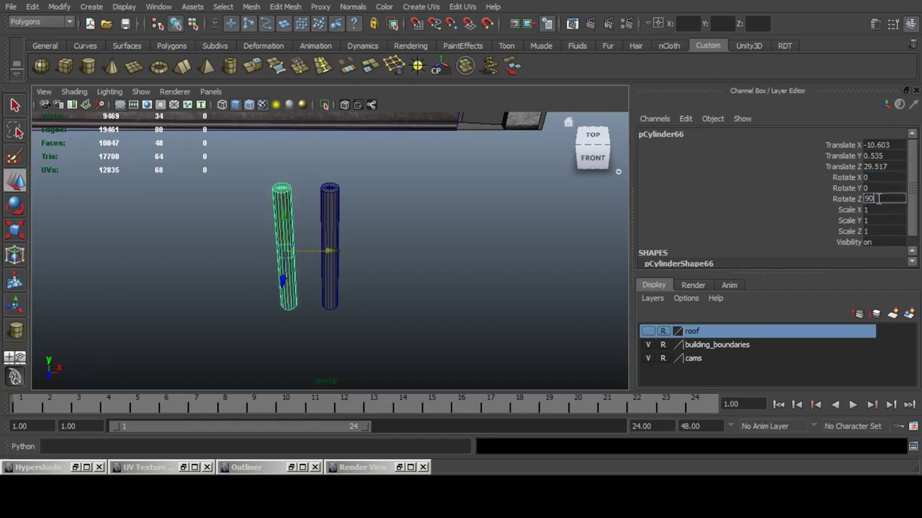
text(90)
key(Return)
click(912, 24)
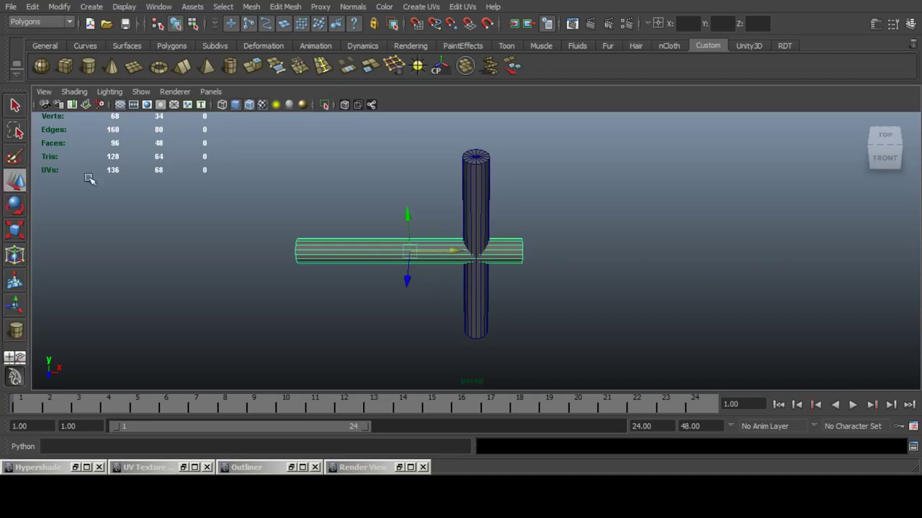
Slide the horizontal cylinder so its inner end meets the middle of the upright one.
drag(458, 254, 418, 248)
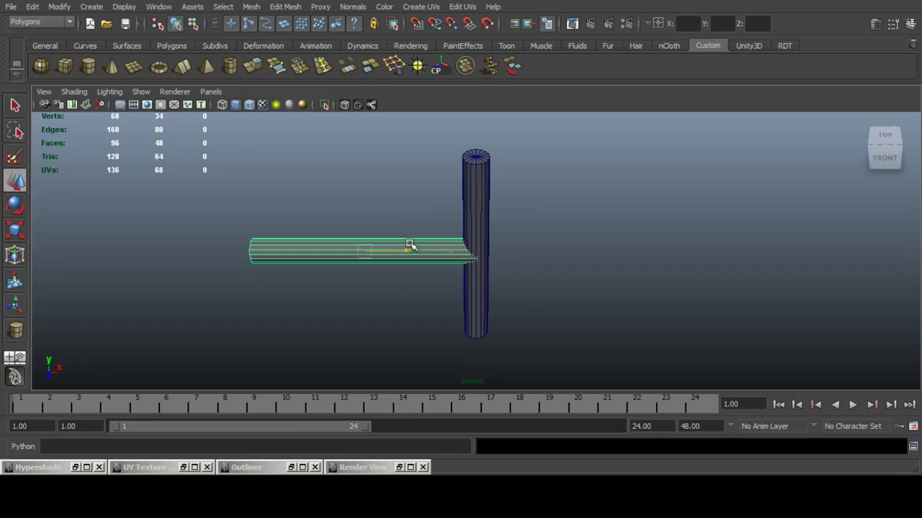
alt+drag(492, 254, 475, 207)
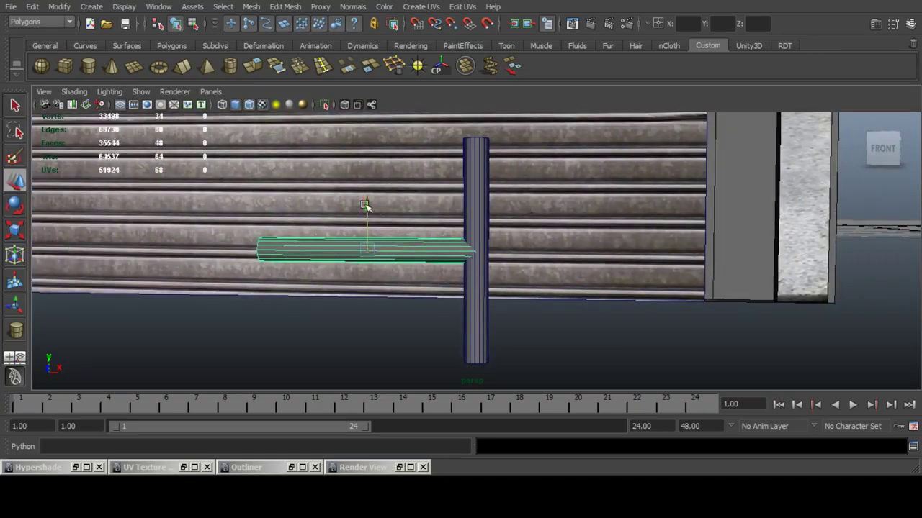
drag(365, 206, 366, 201)
Extrude the free end cap of the horizontal cylinder, scale it up slightly and pull it outward into a flare.
alt+drag(330, 237, 378, 280)
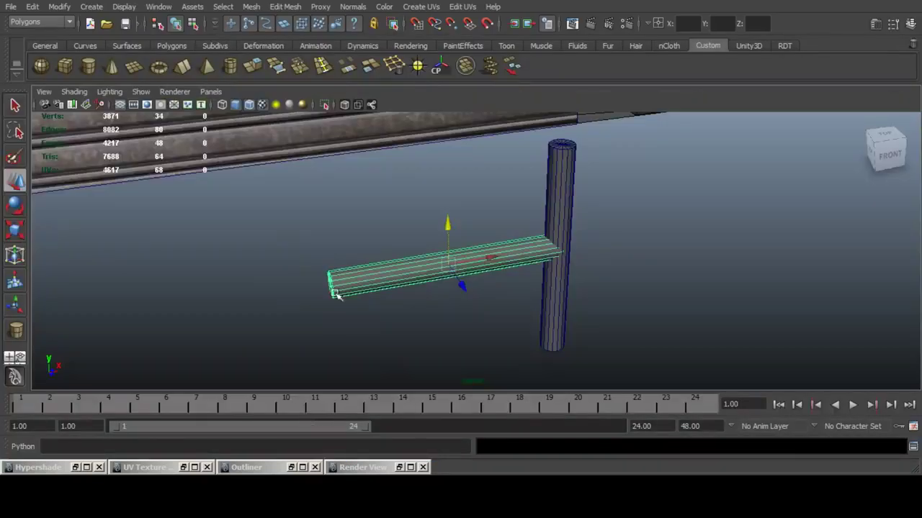
right_drag(334, 293, 336, 328)
drag(290, 241, 375, 306)
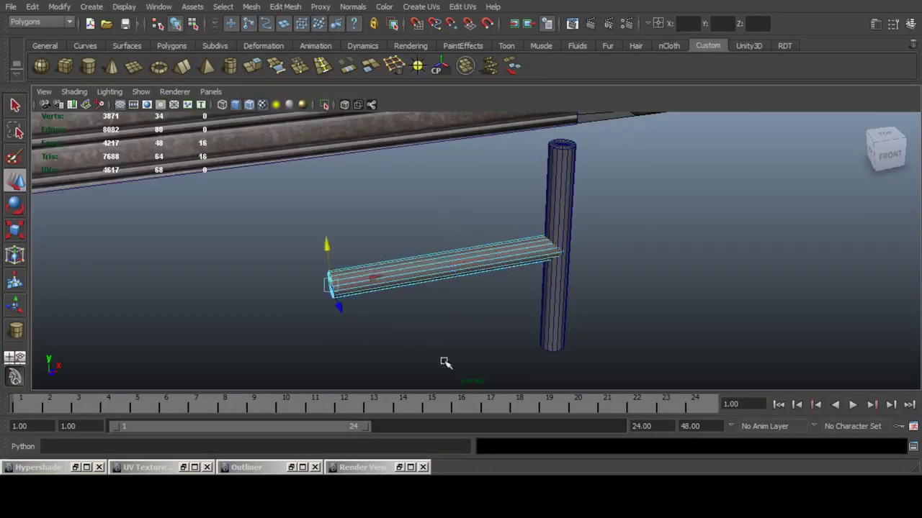
key(f)
click(254, 67)
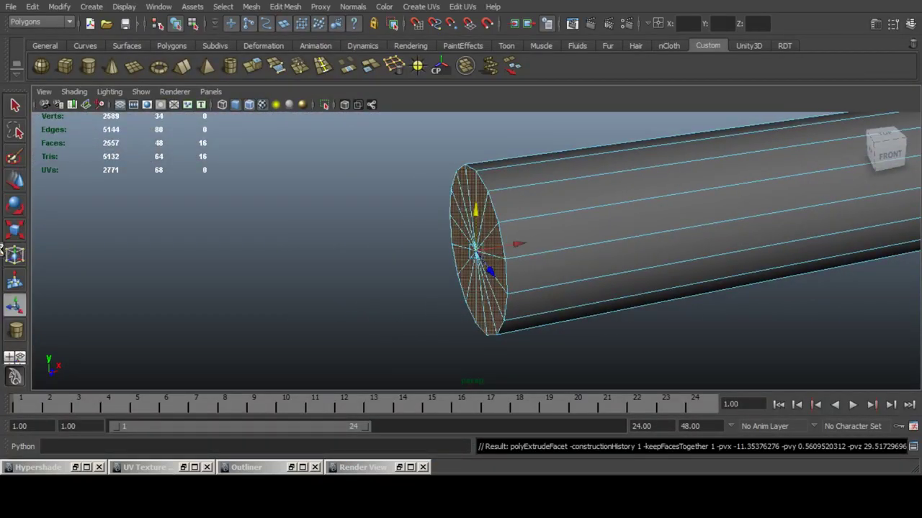
key(r)
alt+drag(465, 214, 497, 254)
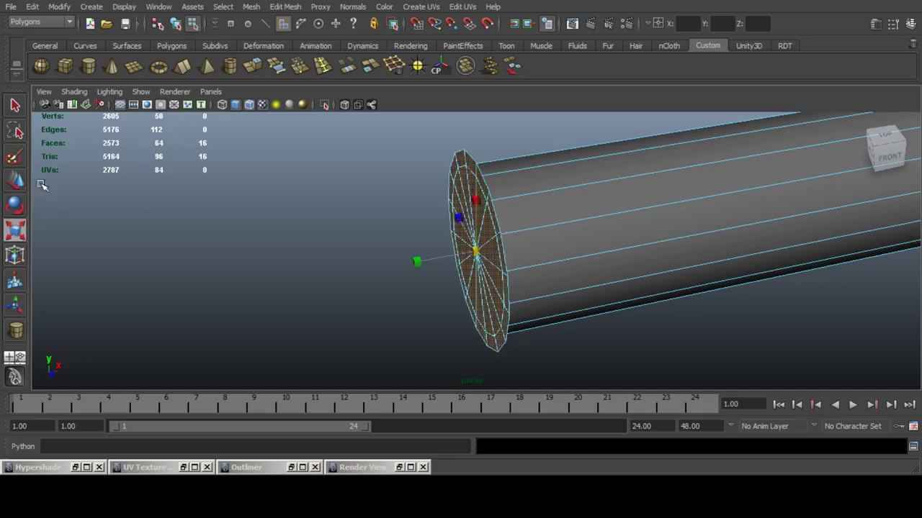
click(21, 182)
alt+drag(439, 232, 461, 238)
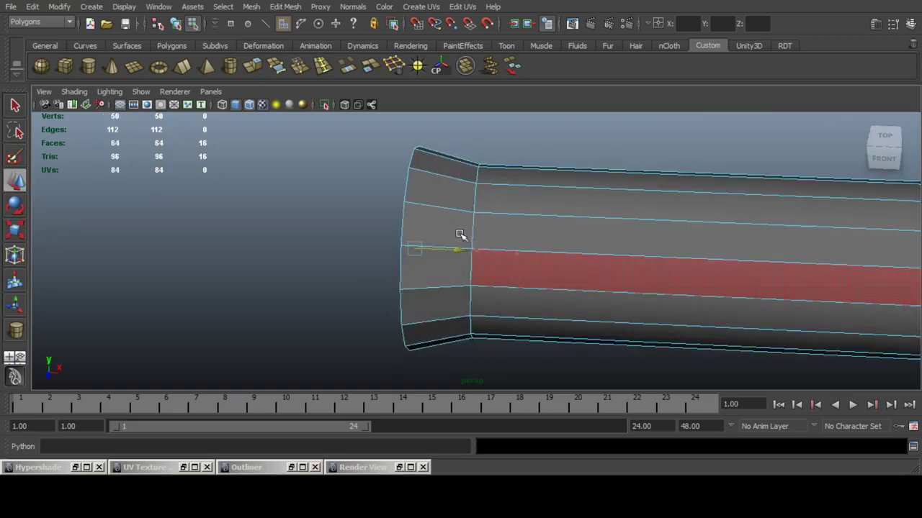
Extrude the flared end cap again and pull it straight outward to form a socket rim.
click(252, 65)
click(15, 180)
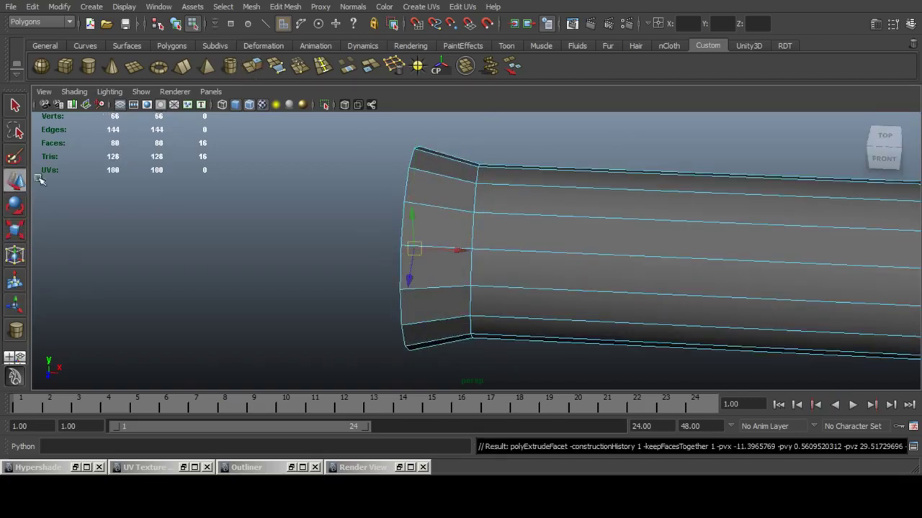
drag(457, 247, 366, 111)
Extrude the socket's end faces and scale them inward to form an inner ring.
click(257, 68)
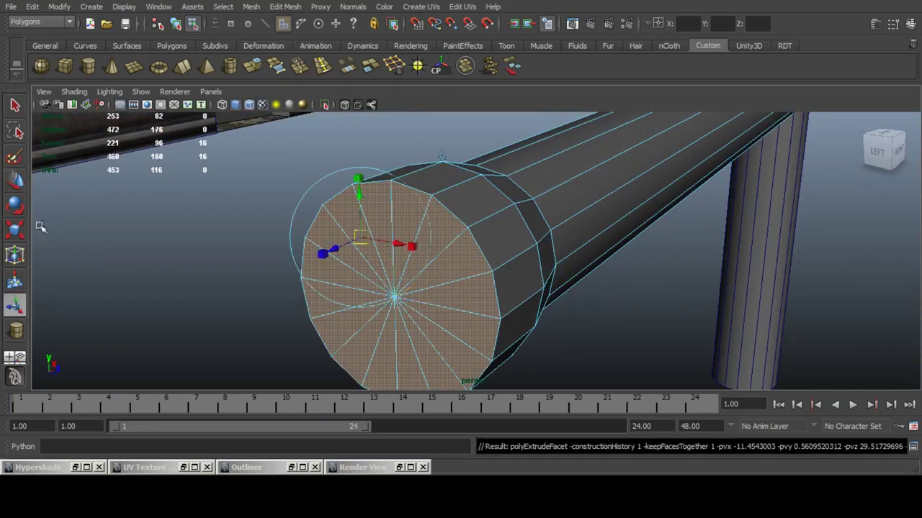
click(15, 231)
alt+drag(219, 216, 378, 198)
drag(484, 281, 405, 268)
Extrude the inner end faces and push them into the cylinder to hollow out the socket.
click(252, 65)
key(w)
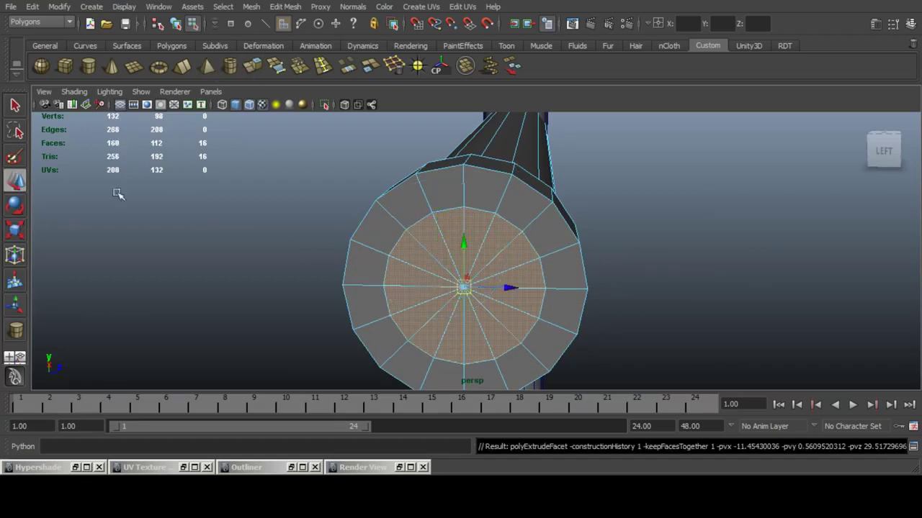
alt+drag(115, 193, 461, 252)
key(ctrl+z)
drag(411, 293, 435, 183)
Delete the ring of radial edges on the socket's front rim.
key(F10)
click(410, 182)
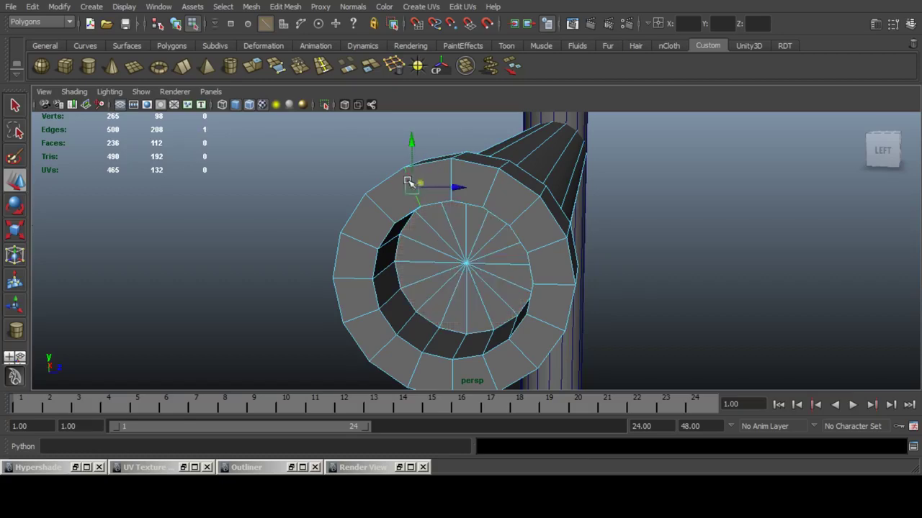
ctrl+right_drag(410, 183, 415, 165)
click(394, 67)
Delete the radial edges on the floor of the socket's recess.
alt+drag(434, 188, 468, 172)
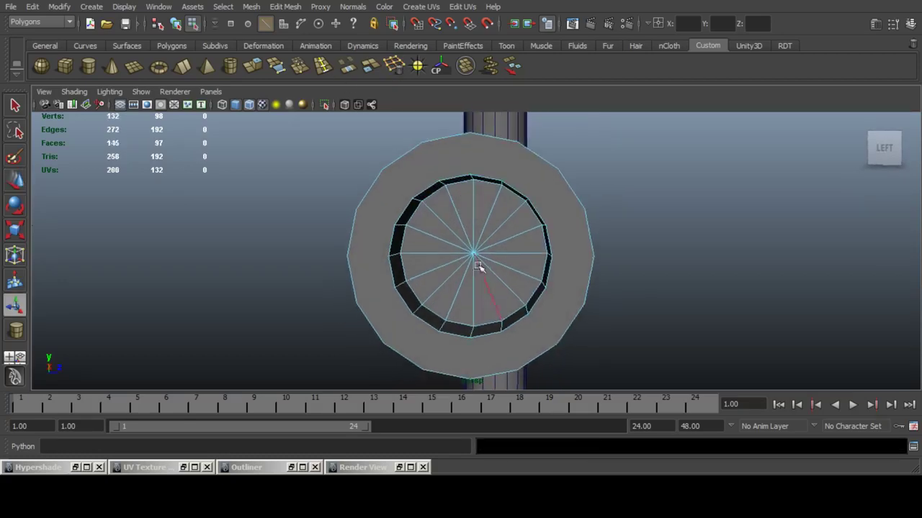
drag(427, 232, 504, 297)
alt+drag(568, 255, 535, 292)
scroll(471, 218, down, 5)
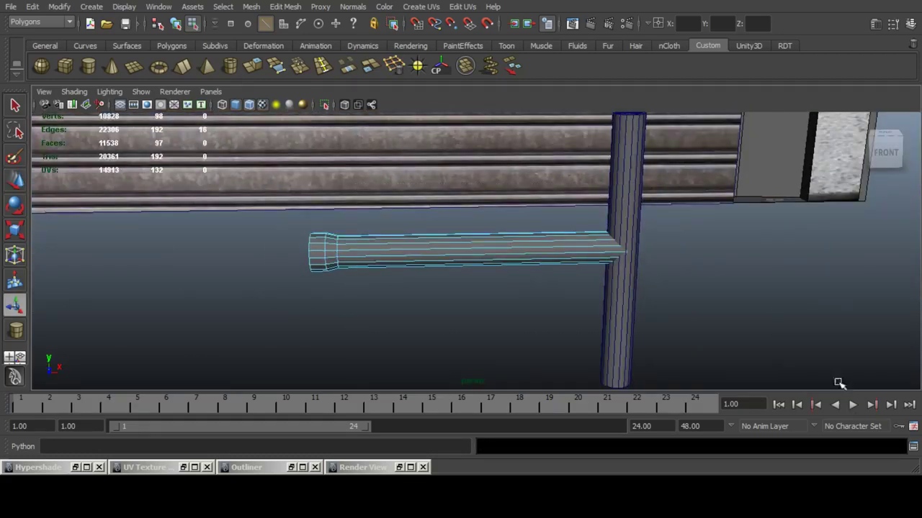
key(f)
scroll(494, 259, up, 3)
alt+drag(494, 260, 583, 246)
scroll(543, 185, down, 5)
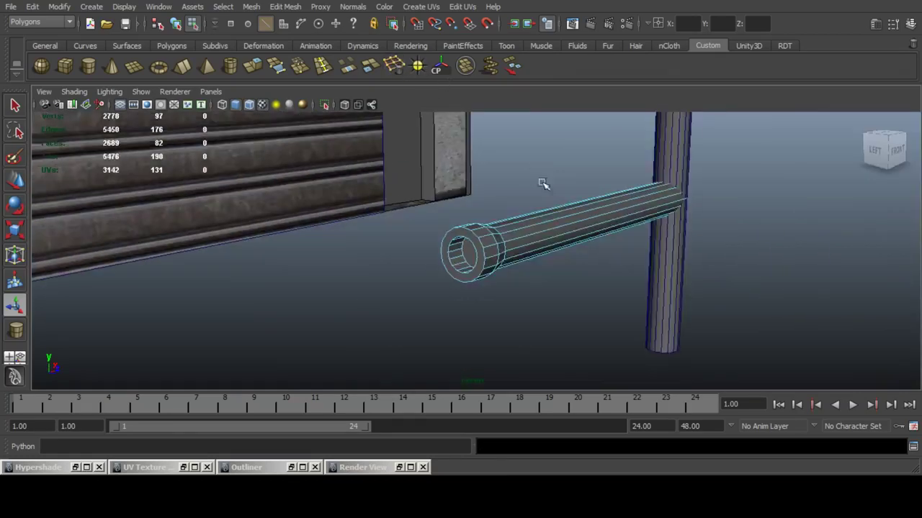
alt+drag(542, 185, 469, 223)
scroll(470, 222, down, 2)
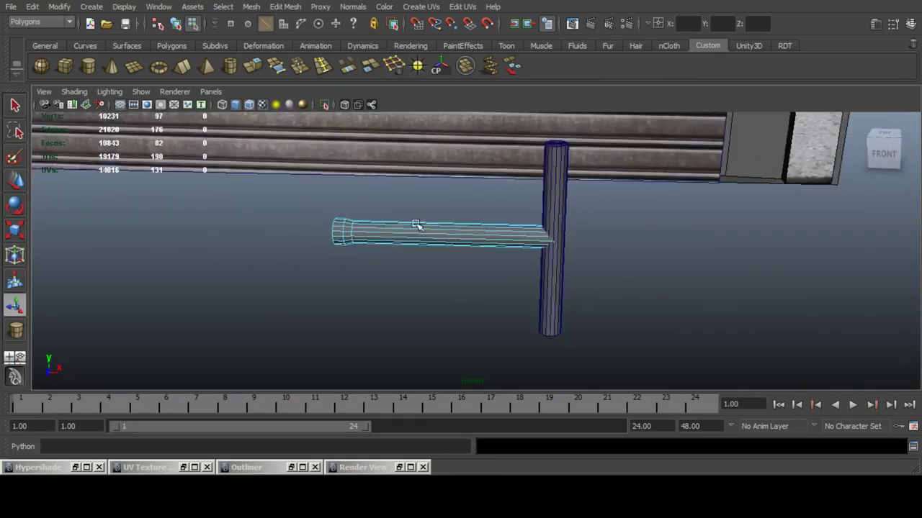
Extrude both outer face rings of the flared socket end and scale them up into a thicker collar.
alt+middle_drag(415, 223, 504, 236)
scroll(532, 243, up, 4)
alt+drag(545, 247, 434, 241)
scroll(432, 216, up, 4)
alt+middle_drag(431, 207, 440, 218)
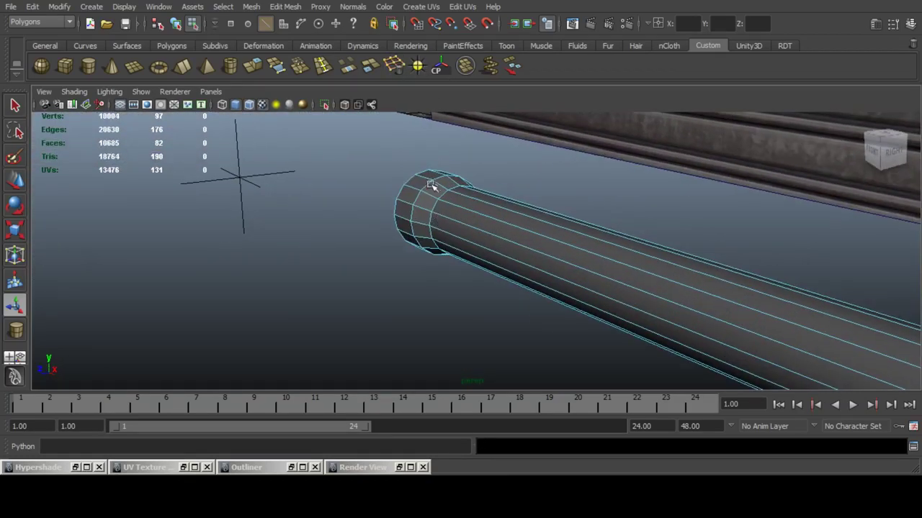
key(F11)
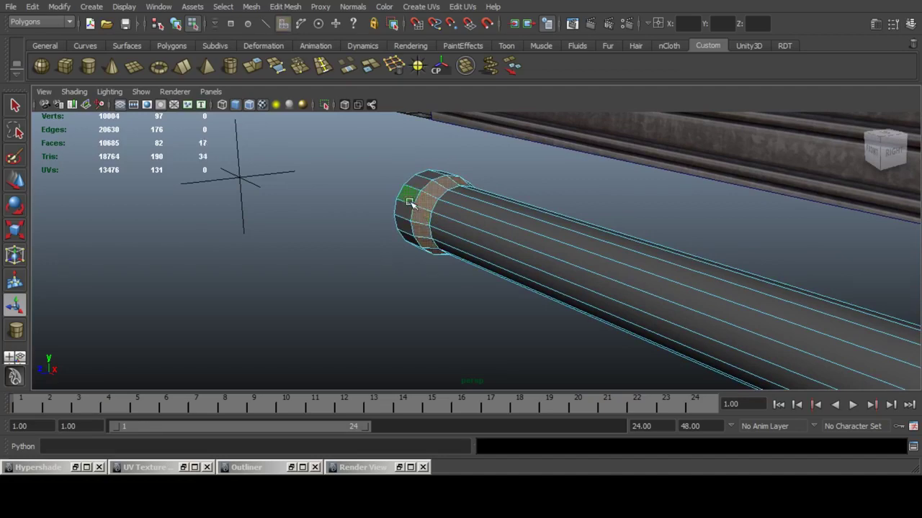
shift+double_click(409, 203)
key(ctrl+z)
key(ctrl+z)
scroll(396, 216, up, 4)
alt+middle_drag(381, 205, 403, 235)
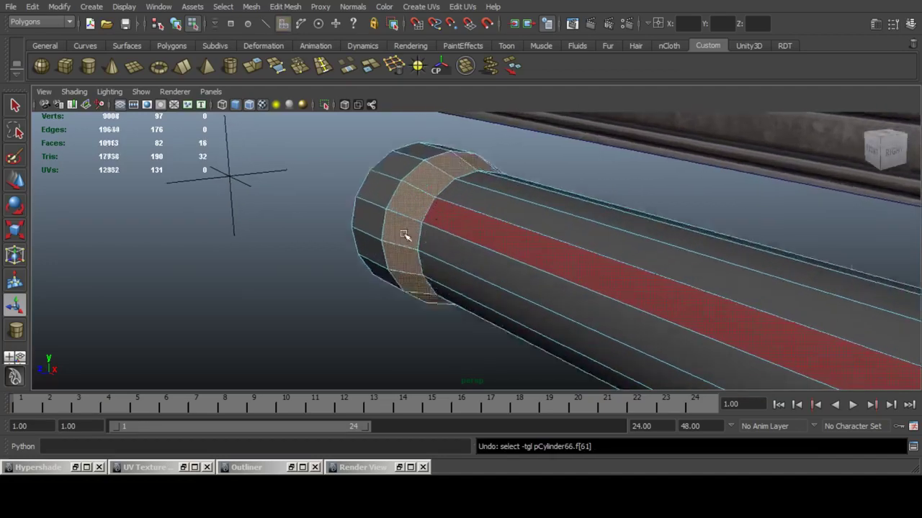
alt+drag(404, 235, 480, 216)
scroll(483, 201, down, 5)
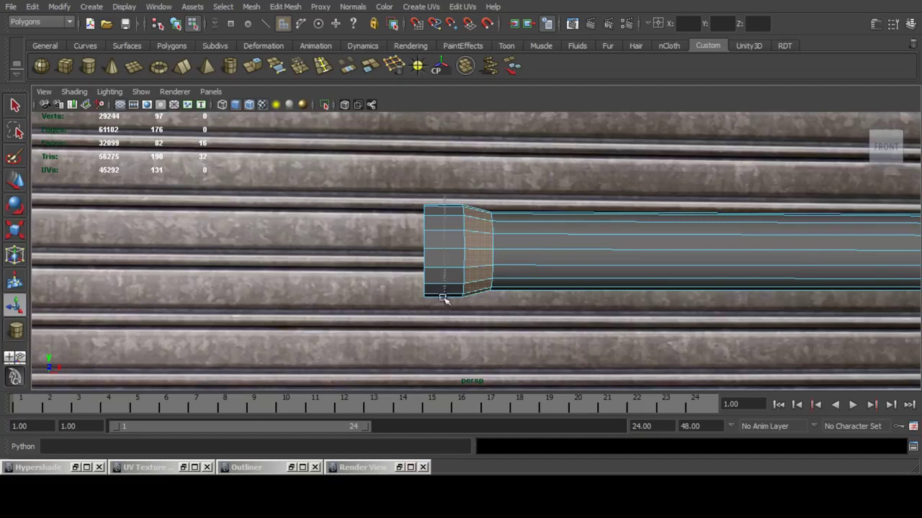
alt+drag(441, 300, 561, 281)
ctrl+double_click(422, 264)
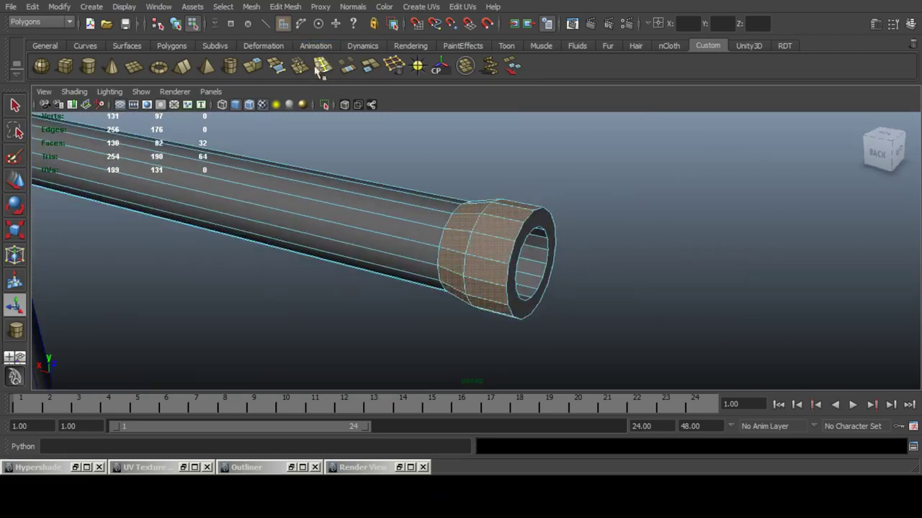
click(253, 67)
click(15, 234)
alt+drag(518, 231, 446, 252)
drag(490, 203, 493, 188)
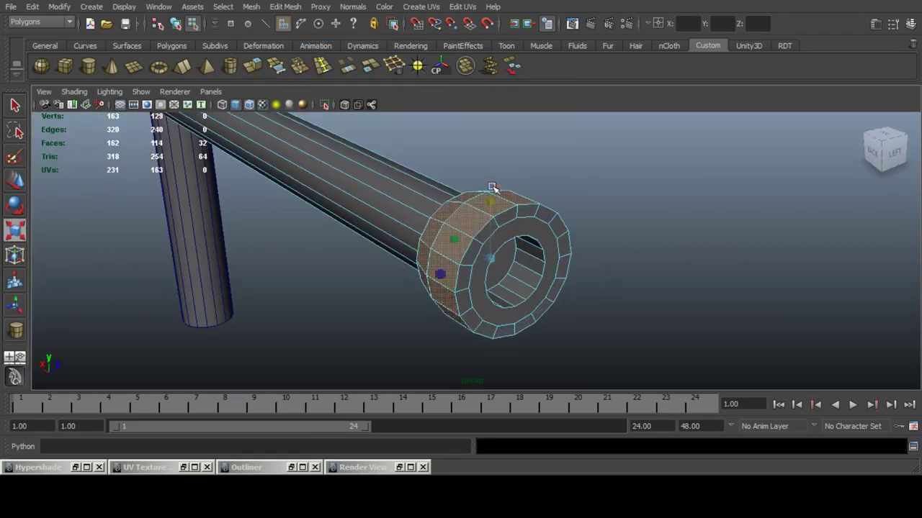
click(630, 234)
Delete the ring of short radial edges on the back of the collar where it meets the shaft.
alt+drag(630, 234, 433, 234)
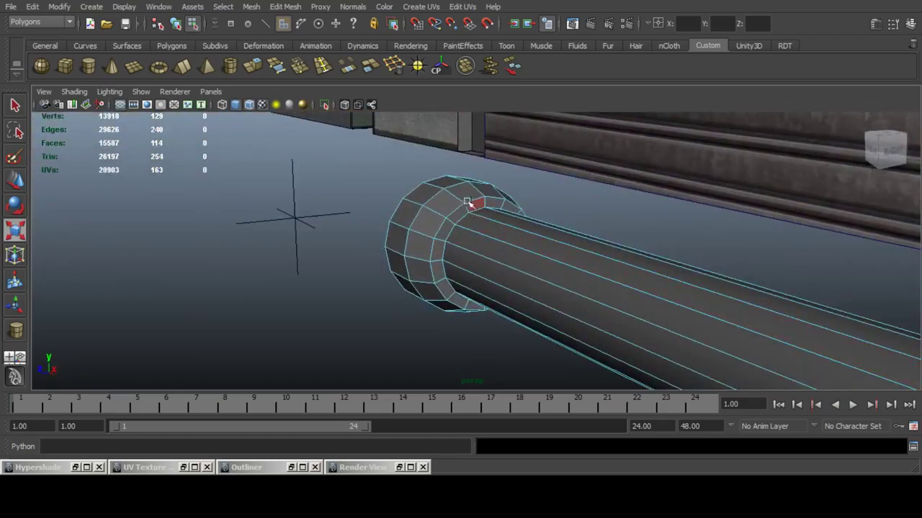
key(F10)
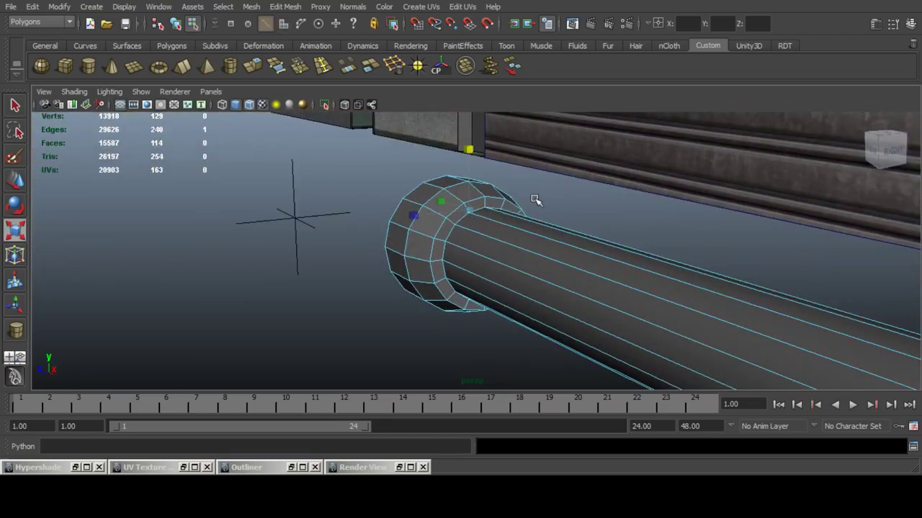
click(562, 188)
double_click(500, 201)
click(393, 66)
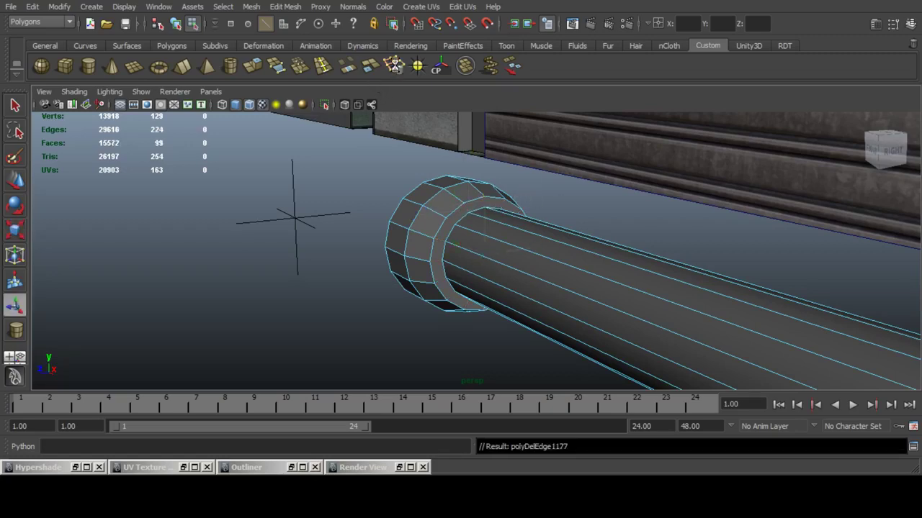
Delete the radial edges and the extra edge loop on the collar's front face, and return to object selection.
alt+drag(323, 229, 534, 223)
double_click(474, 199)
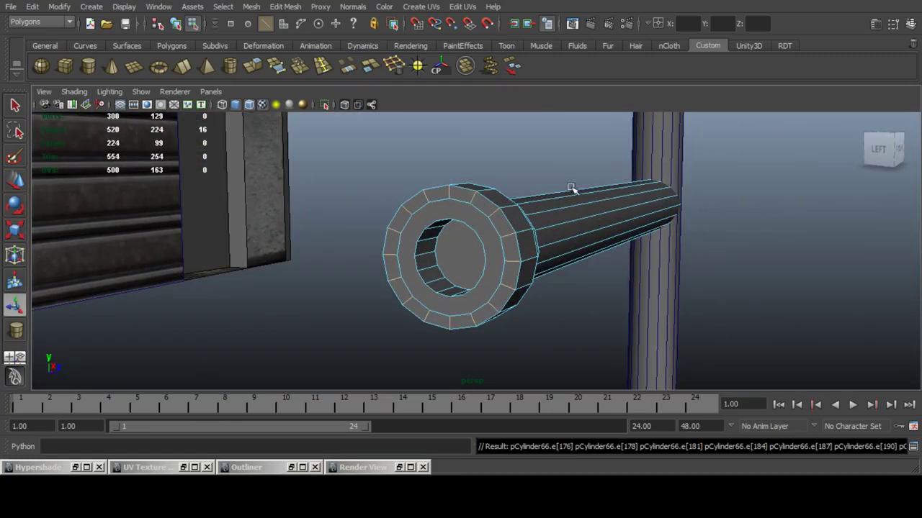
key(g)
click(485, 216)
key(g)
mouse_move(570, 216)
alt+mouse_down()
mouse_move(592, 235)
mouse_move(681, 237)
mouse_move(574, 257)
mouse_move(494, 226)
mouse_move(576, 233)
mouse_move(602, 222)
mouse_move(566, 226)
alt+mouse_up()
key(F8)
Merge the upright cylinder and the horizontal socket shaft into one mesh with a Boolean Union.
click(653, 220)
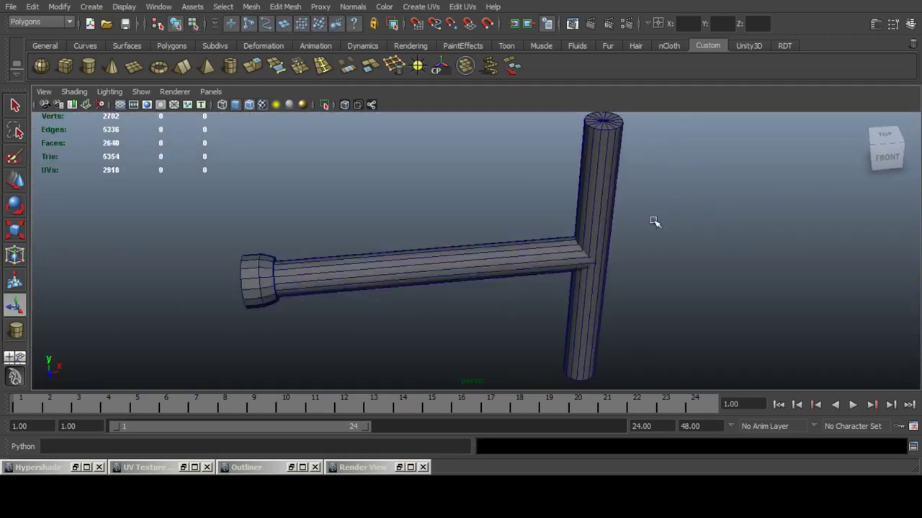
alt+right_drag(653, 220, 589, 235)
alt+drag(589, 235, 558, 226)
click(526, 217)
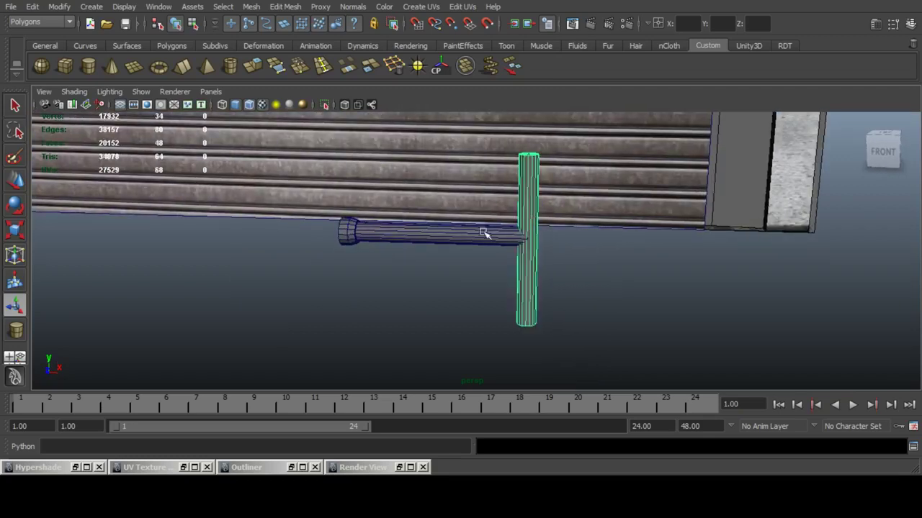
shift+click(487, 233)
click(256, 7)
mouse_move(288, 64)
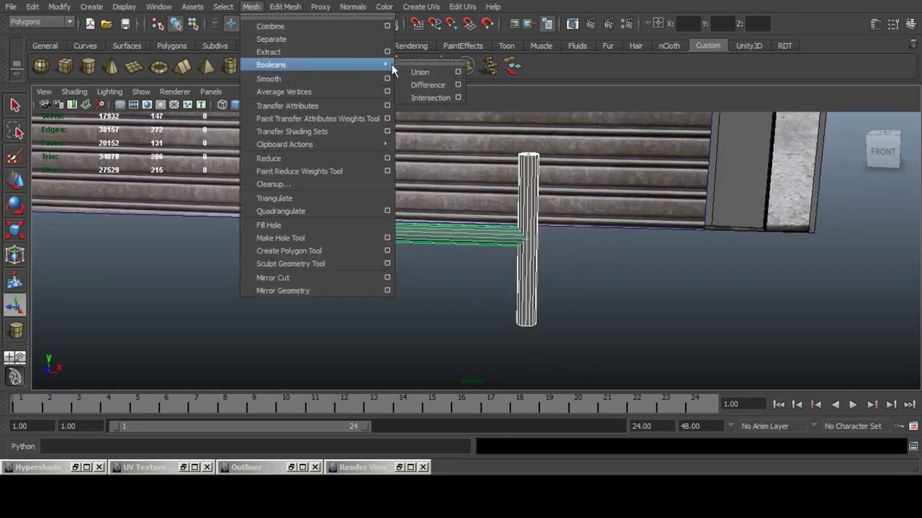
click(424, 70)
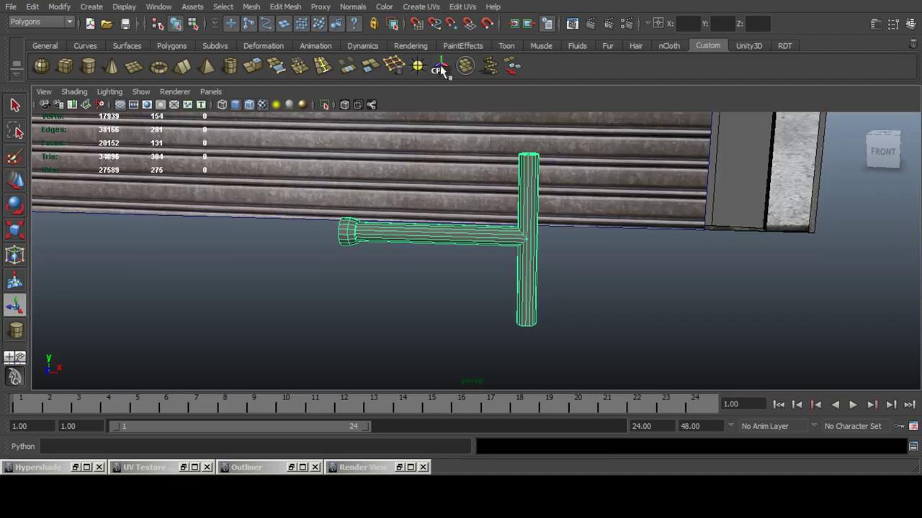
alt+drag(432, 188, 459, 225)
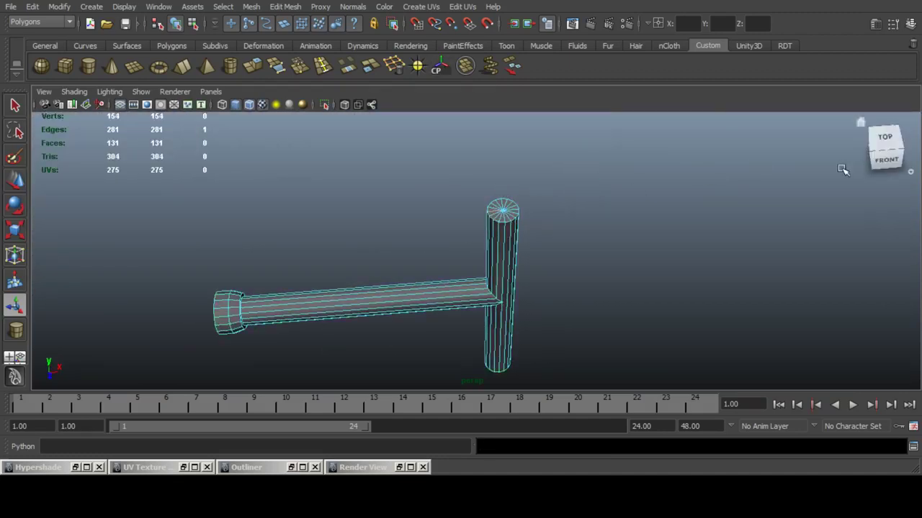
Delete the radial edges on the top end cap of the wrench's upright bar.
click(885, 140)
click(521, 251)
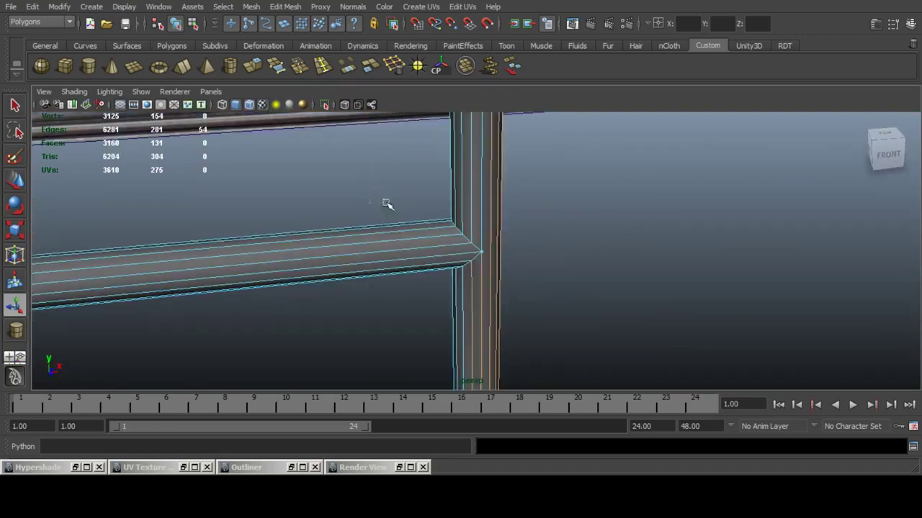
scroll(591, 290, down, 2)
scroll(591, 290, down, 2)
alt+drag(590, 290, 550, 284)
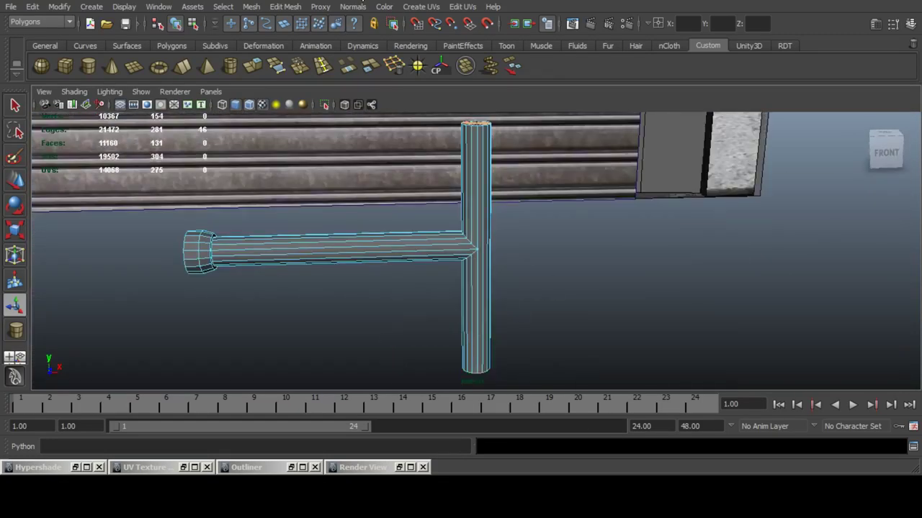
key(f)
click(444, 69)
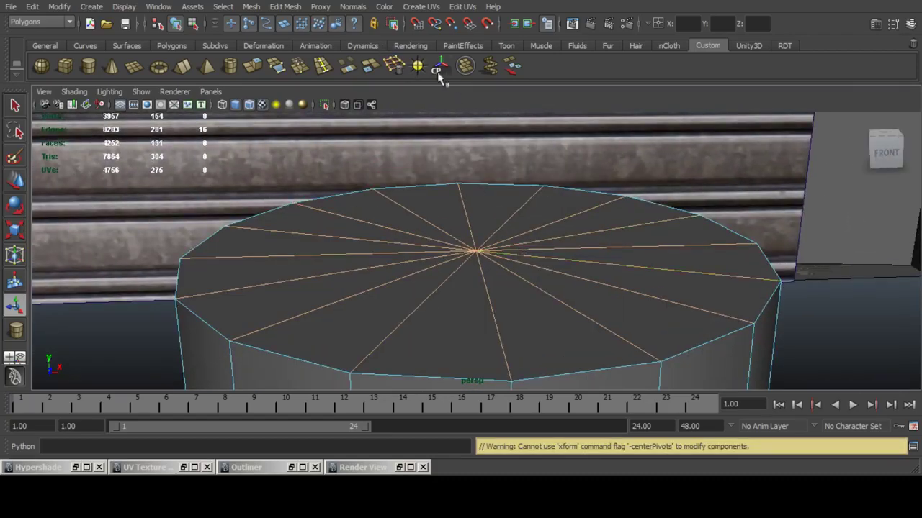
click(396, 68)
Delete the radial edges on the bottom end cap of the wrench's upright bar.
scroll(583, 292, down, 5)
alt+drag(583, 292, 582, 283)
scroll(582, 284, down, 3)
alt+middle_drag(582, 284, 592, 245)
alt+drag(592, 245, 577, 211)
alt+middle_drag(573, 177, 572, 186)
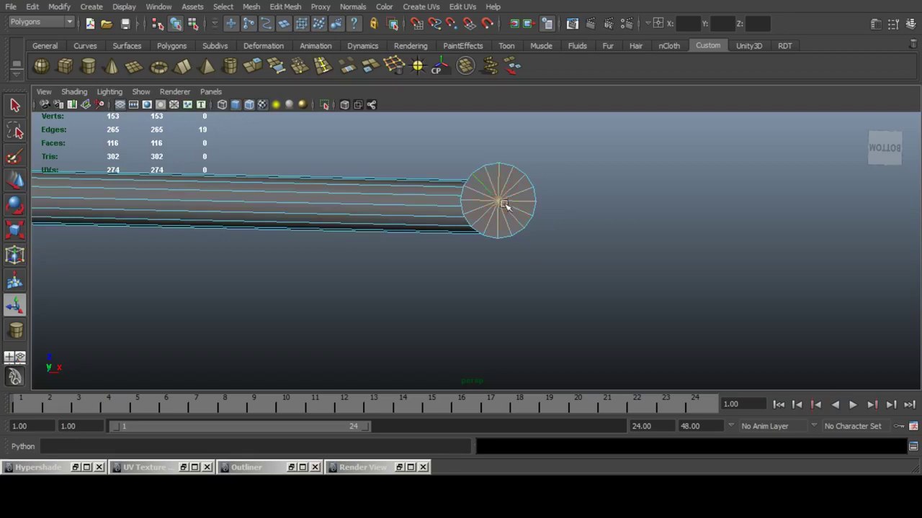
alt+right_drag(500, 202, 560, 222)
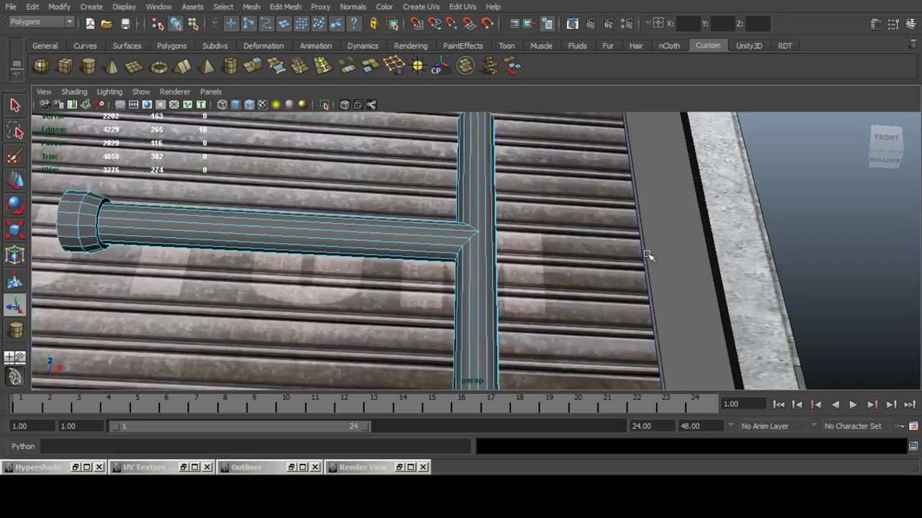
alt+right_drag(648, 255, 496, 181)
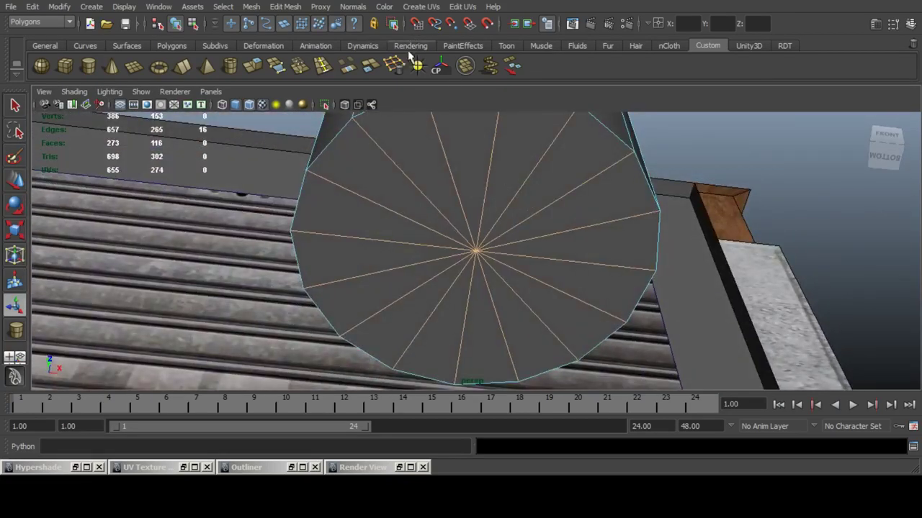
click(395, 66)
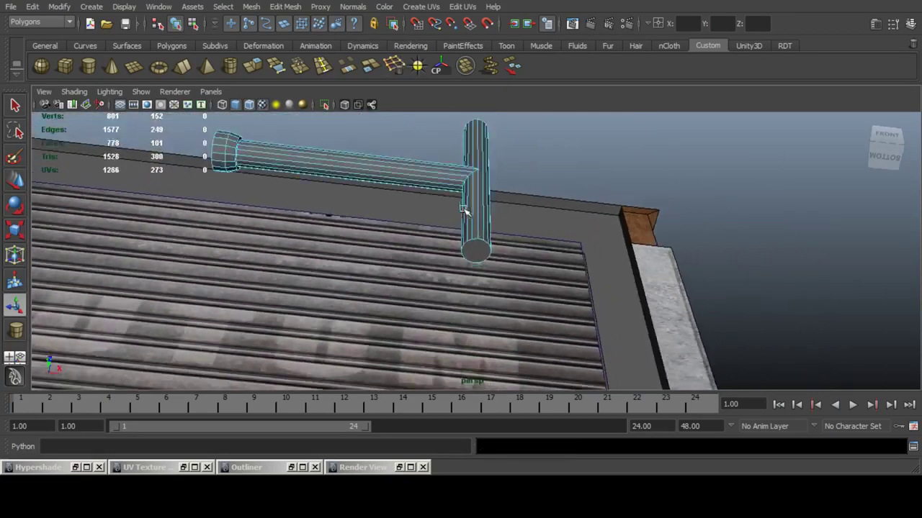
Assign the gas_station_door_mesh material to the socket wrench and apply Automatic Mapping to its UVs.
alt+drag(468, 206, 476, 274)
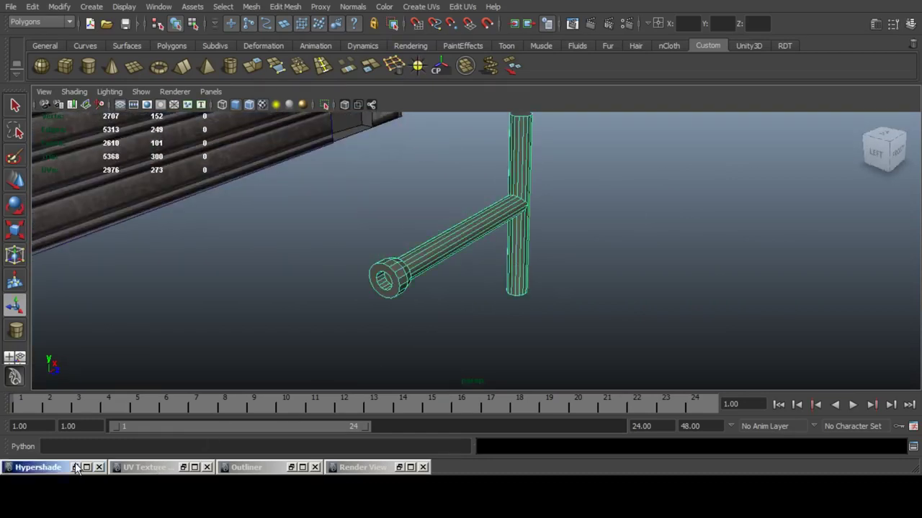
click(34, 467)
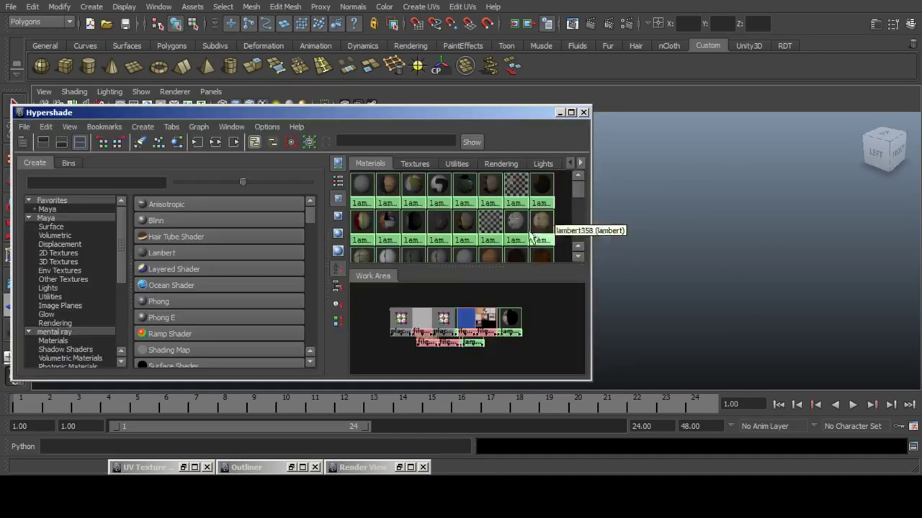
click(559, 113)
click(432, 7)
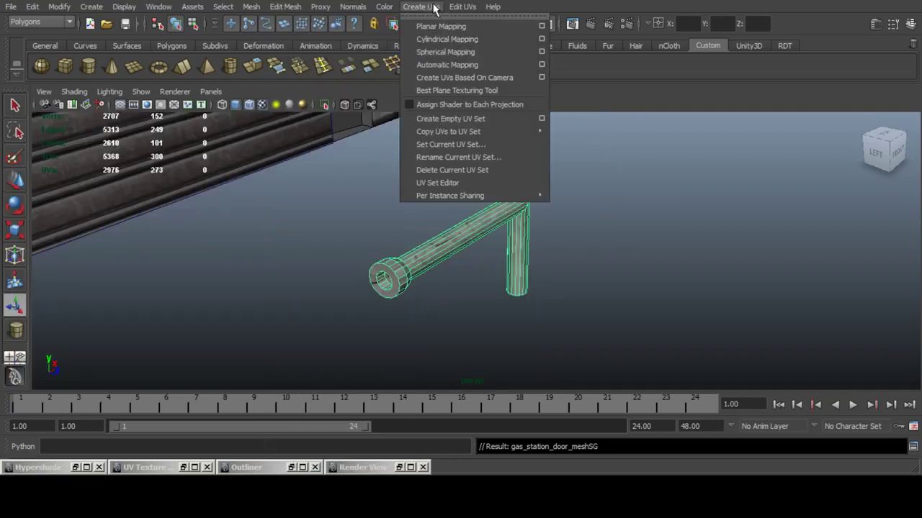
click(450, 65)
alt+middle_drag(545, 184, 529, 213)
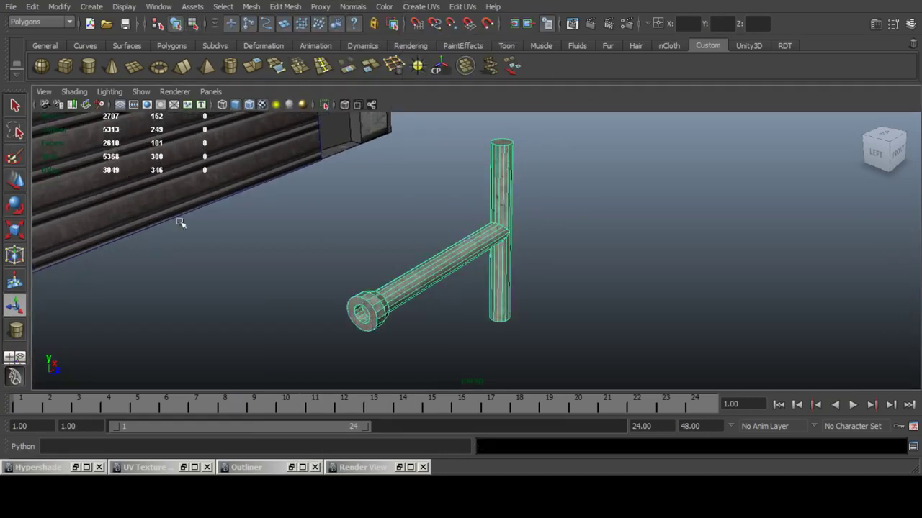
Move the socket wrench into the garage beside the boxes and show CAM_03_OBJ in the second viewport.
click(14, 185)
scroll(461, 231, down, 10)
alt+drag(496, 239, 265, 216)
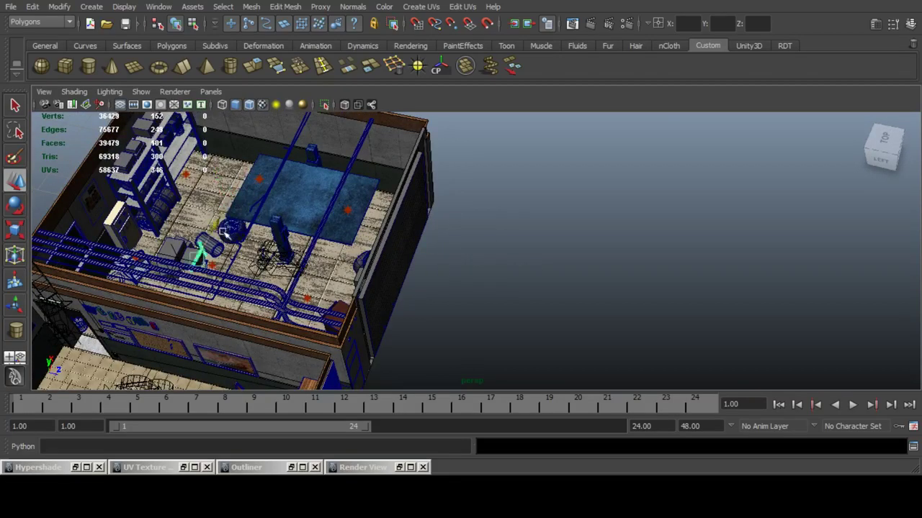
key(f)
key(space)
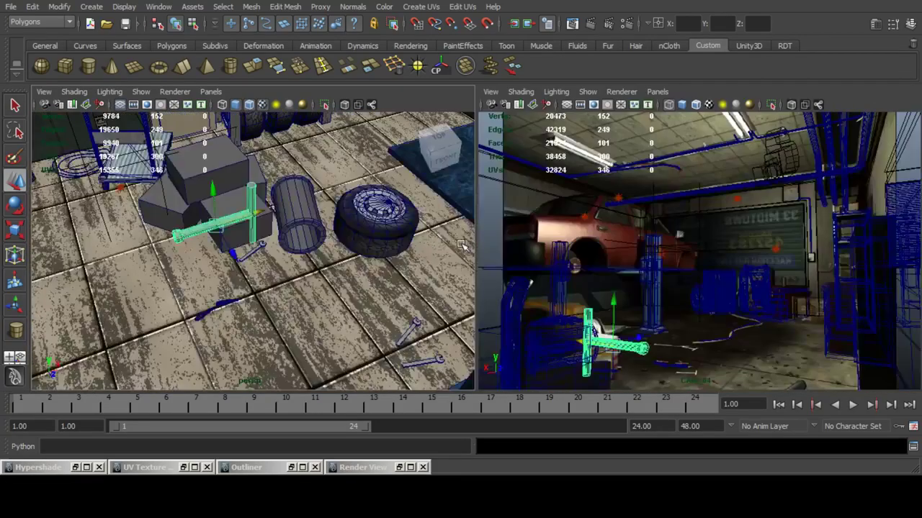
click(657, 91)
mouse_move(691, 104)
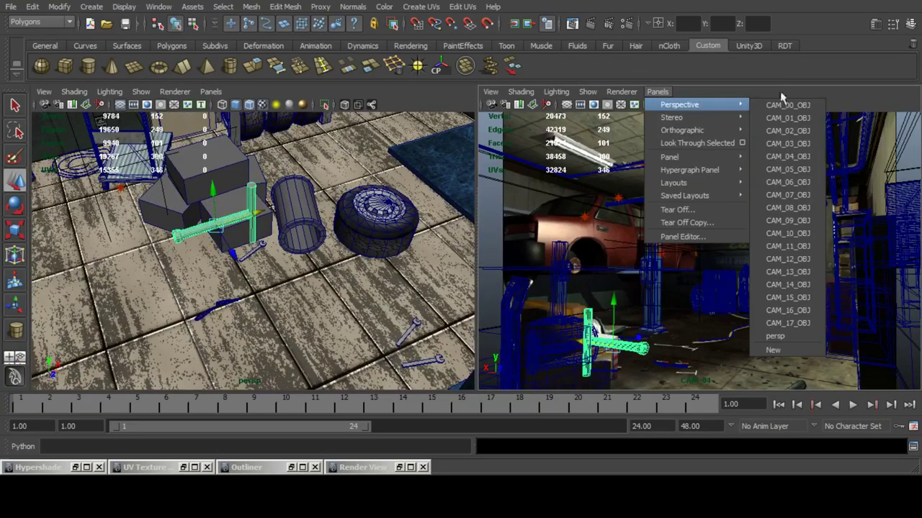
click(788, 143)
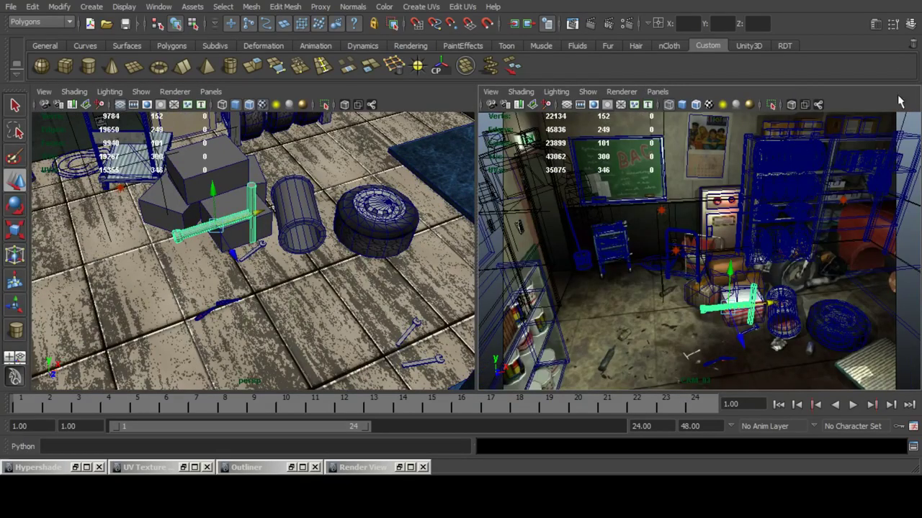
Lay the socket wrench flat by setting its Rotate X to 90.
click(912, 28)
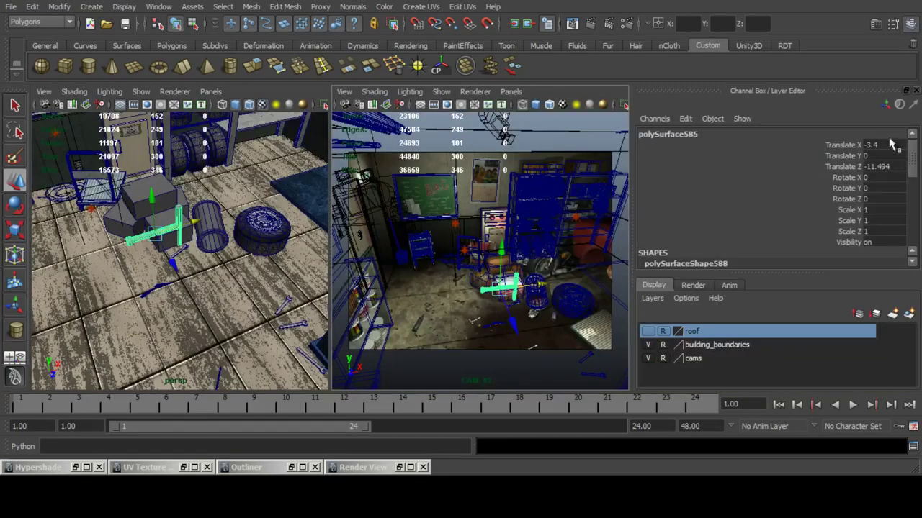
click(869, 177)
text(90)
key(Return)
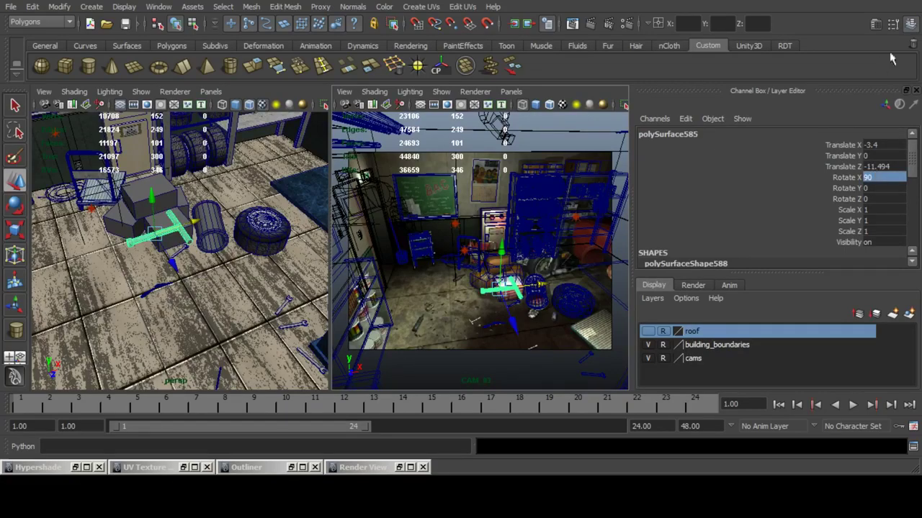
click(910, 25)
Lower the socket wrench to the floor in front of the boxes and scale it down uniformly to about 0.243.
alt+drag(181, 249, 183, 221)
drag(216, 187, 217, 218)
alt+drag(219, 220, 242, 230)
alt+right_drag(243, 230, 279, 260)
drag(259, 278, 213, 370)
click(15, 229)
alt+drag(238, 288, 185, 301)
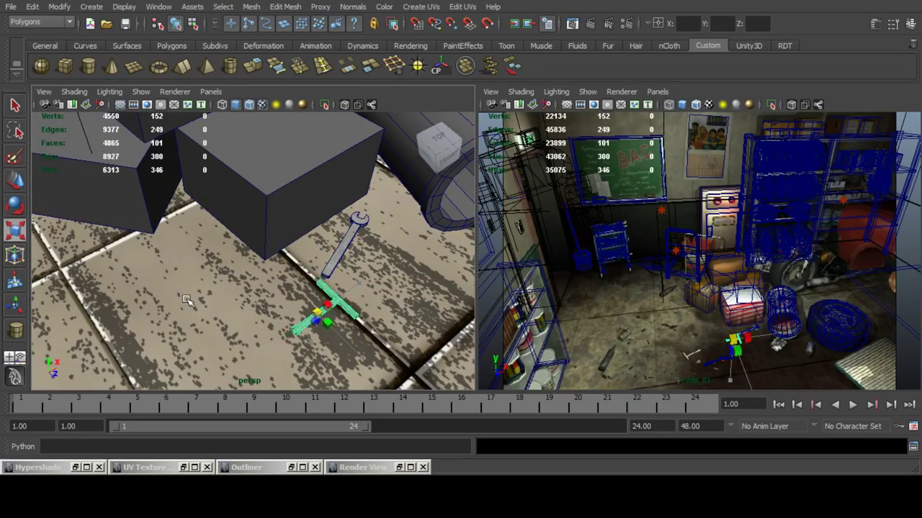
Move the socket wrench across the open floor to match the T-shaped tool in the CAM_03 background image.
click(14, 183)
alt+drag(305, 227, 288, 230)
scroll(288, 231, down, 5)
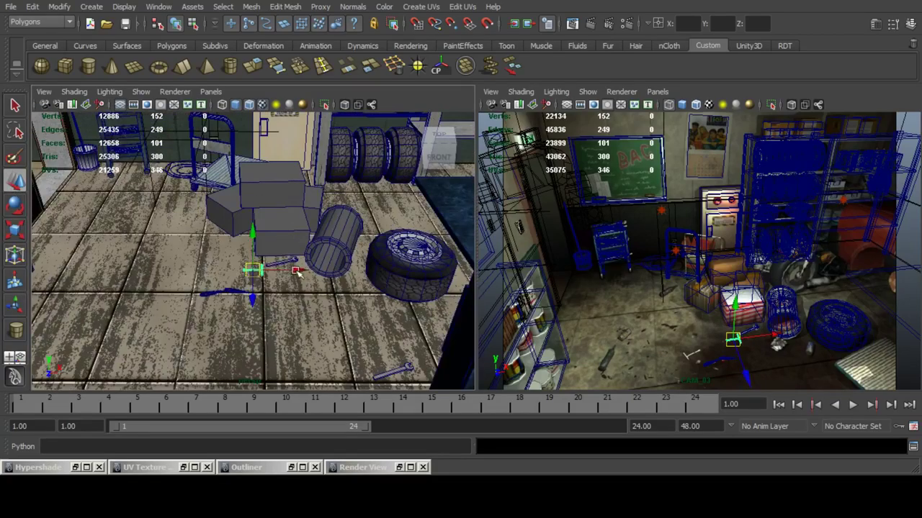
drag(297, 272, 319, 256)
key(f)
drag(249, 215, 365, 288)
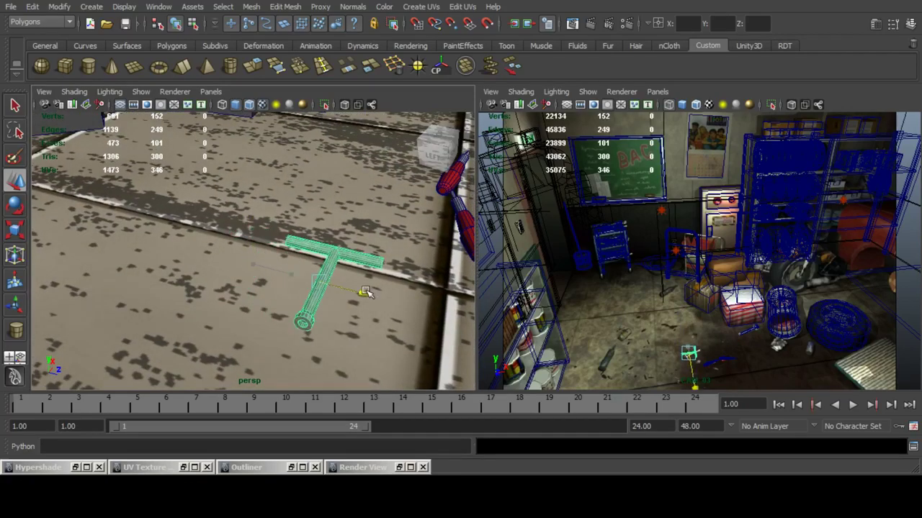
Turn the socket wrench around by setting its Rotate Y to 180.
click(911, 24)
click(884, 188)
text(1)
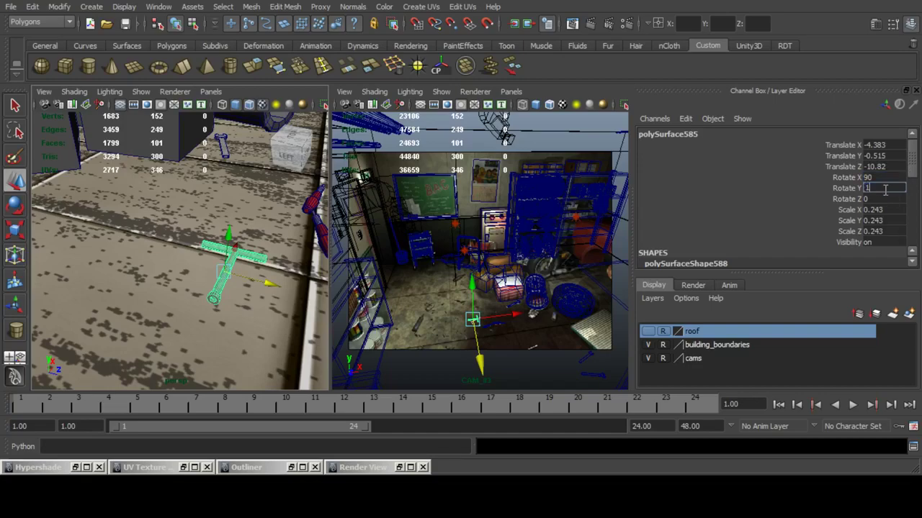
text(80)
key(Return)
click(910, 24)
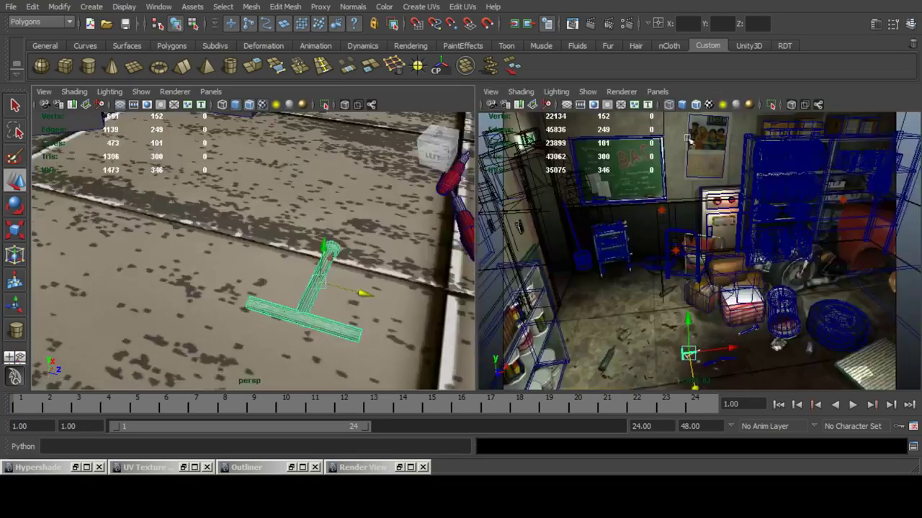
Rotate the socket wrench slightly on the floor and nudge it sideways to align with the CAM_03 background.
alt+drag(353, 262, 259, 278)
click(15, 215)
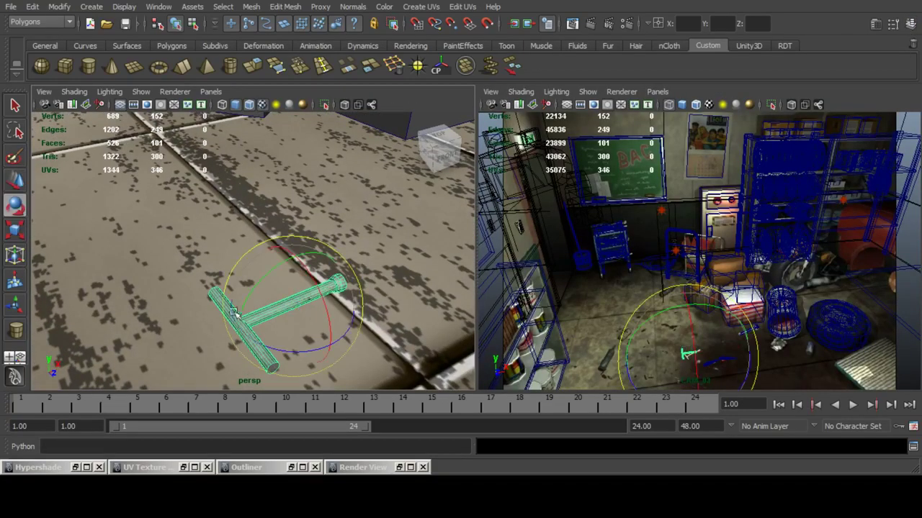
drag(287, 353, 330, 345)
click(15, 182)
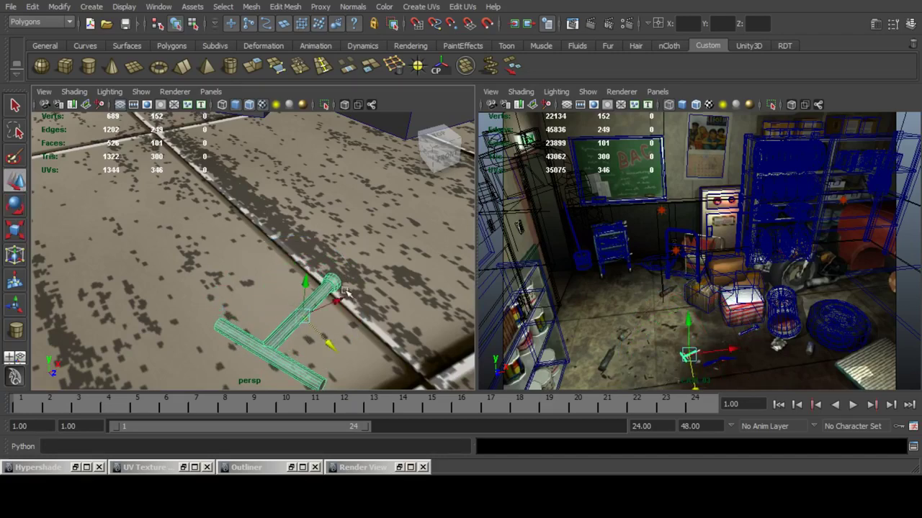
drag(339, 301, 361, 291)
alt+drag(310, 304, 389, 274)
Show CAM_04_OBJ in the second viewport and duplicate the socket wrench.
click(658, 91)
mouse_move(679, 103)
click(792, 160)
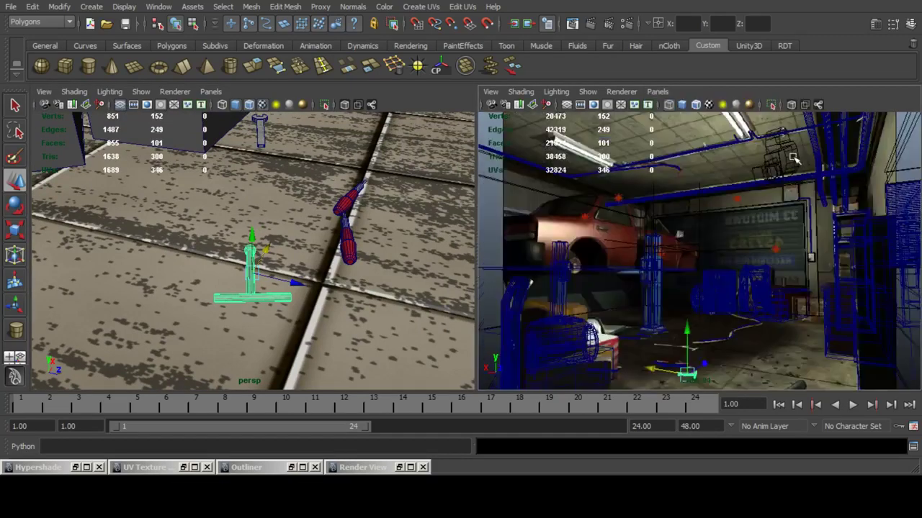
alt+drag(260, 247, 528, 289)
key(ctrl+d)
Move the duplicate wrench across the floor to the area between the open-end wrenches and the loose cable.
alt+middle_drag(411, 283, 242, 282)
alt+drag(241, 282, 385, 256)
alt+middle_drag(385, 256, 320, 296)
alt+drag(319, 296, 389, 294)
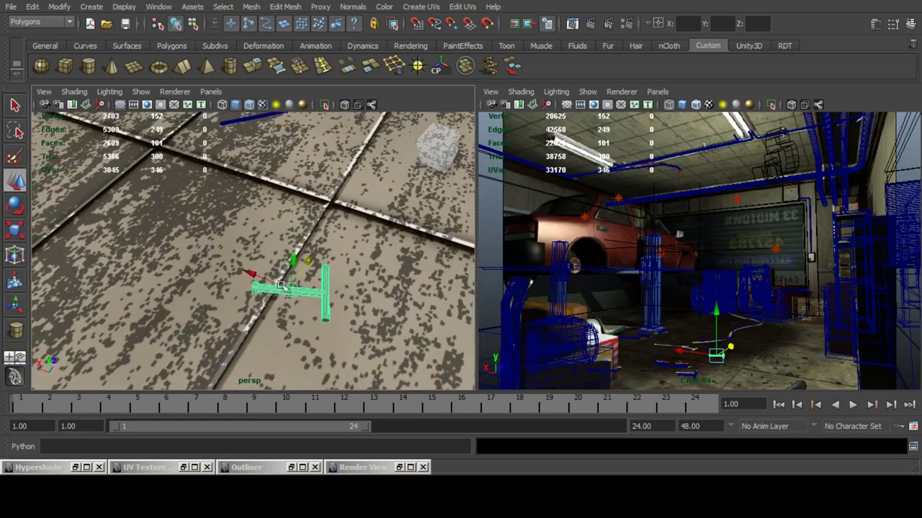
drag(254, 273, 99, 207)
alt+middle_drag(222, 236, 290, 322)
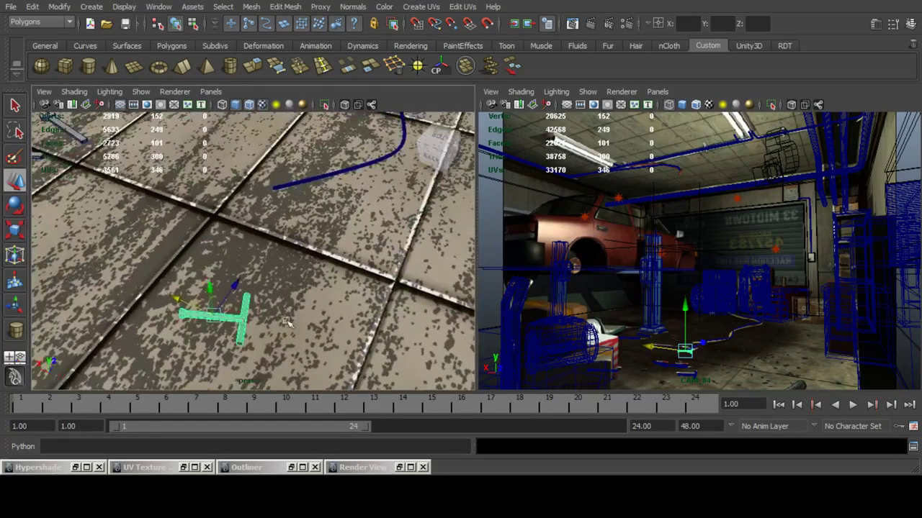
alt+drag(290, 322, 199, 302)
drag(263, 301, 302, 302)
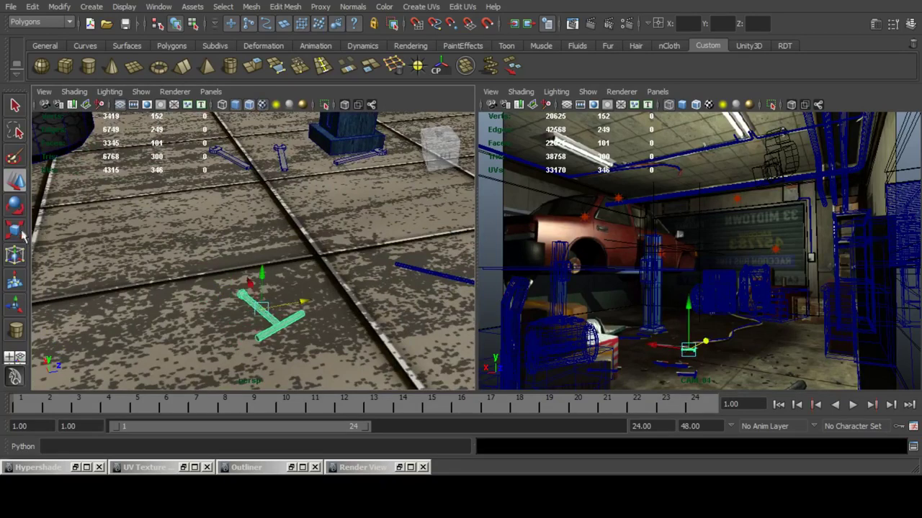
Rotate the duplicate wrench flat on the floor and shift it slightly to match the CAM_04 background.
key(e)
drag(284, 352, 228, 349)
key(w)
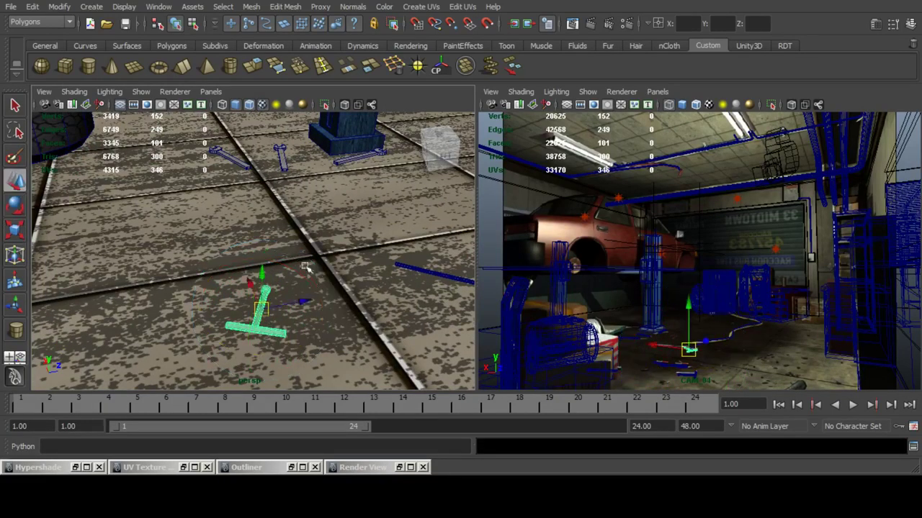
drag(302, 301, 318, 299)
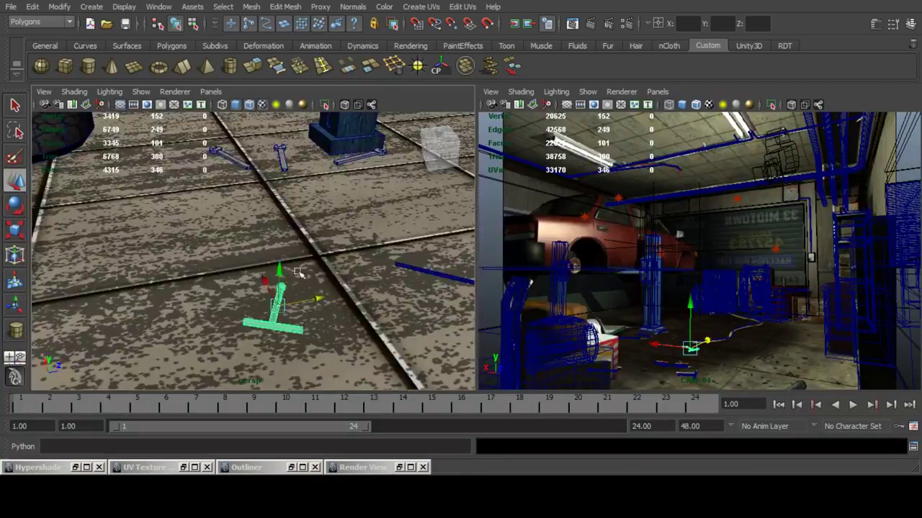
Duplicate the wrench twice more to form a spaced row of three on the floor, and save the scene.
alt+drag(300, 269, 72, 218)
key(ctrl+d)
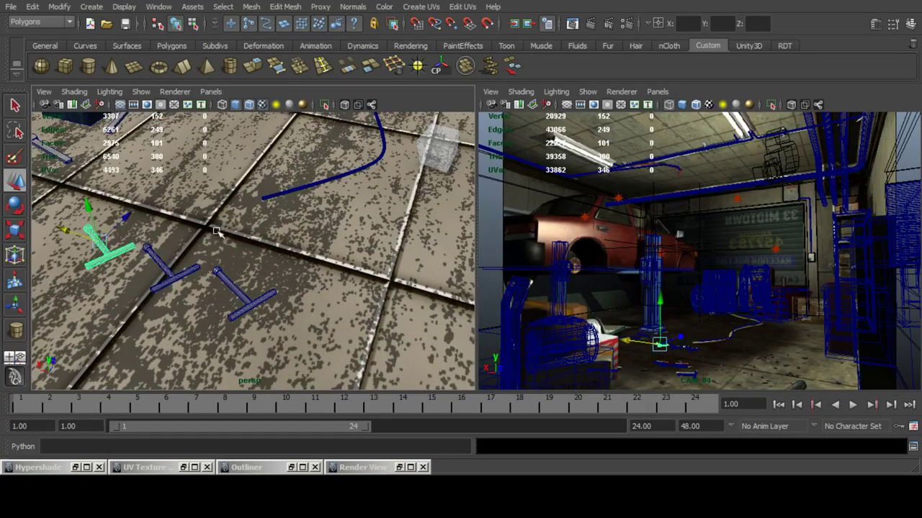
click(218, 232)
alt+right_drag(306, 243, 292, 259)
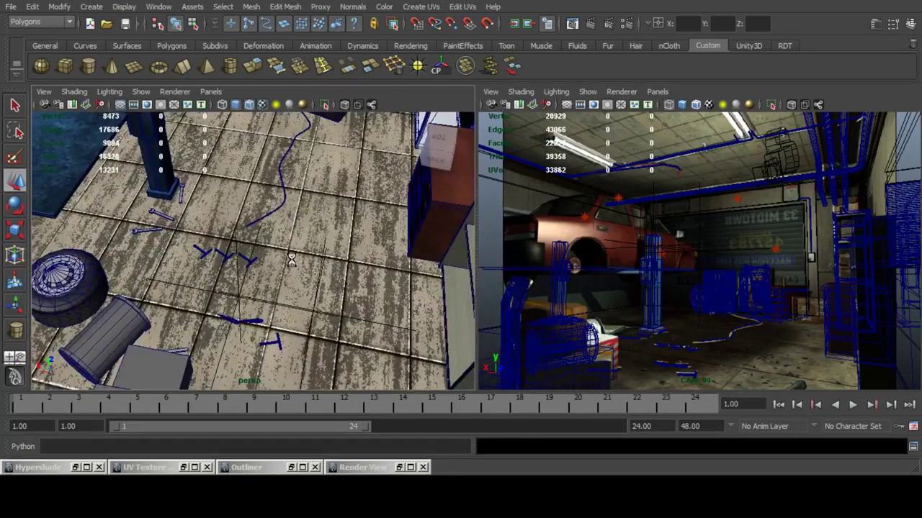
key(q)
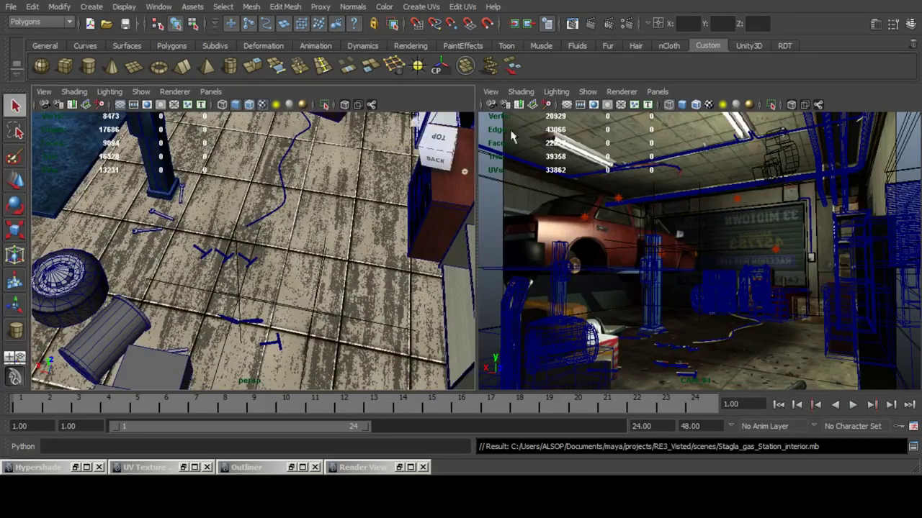
Select the loose cable on the garage floor and assign it the existing material with the yellow and rusty-brown texture atlas.
key(space)
scroll(403, 255, up, 3)
click(404, 253)
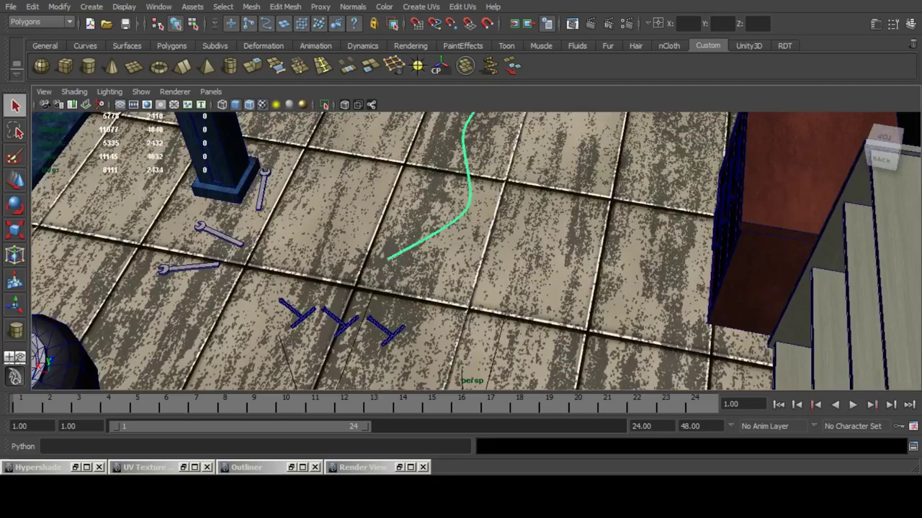
click(85, 469)
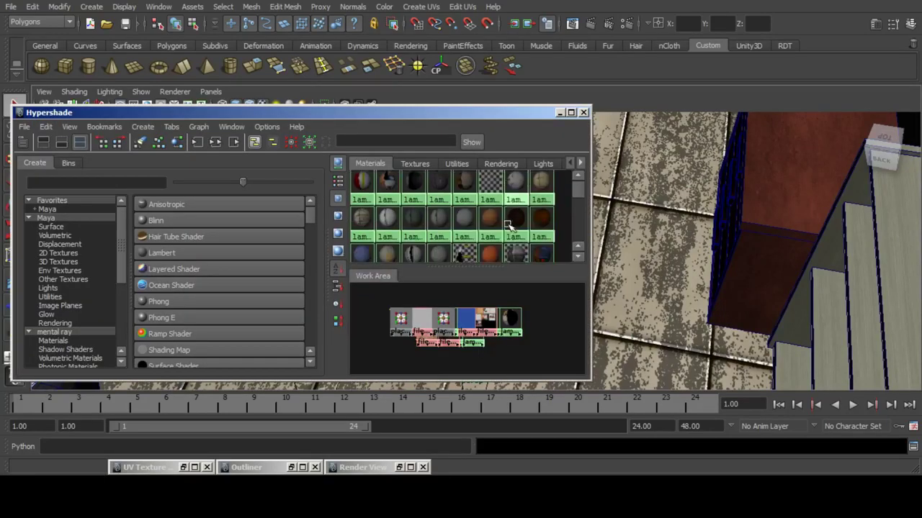
scroll(509, 226, down, 3)
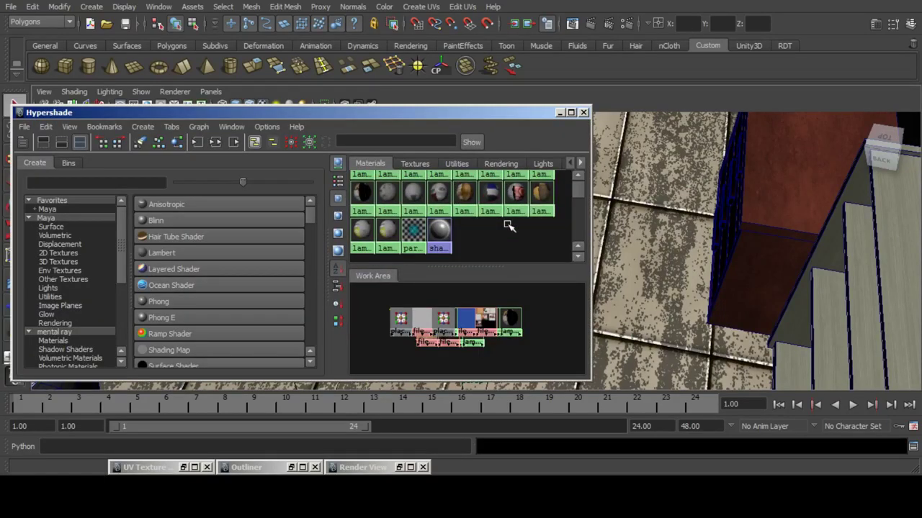
click(540, 193)
click(560, 113)
alt+middle_drag(566, 180, 554, 268)
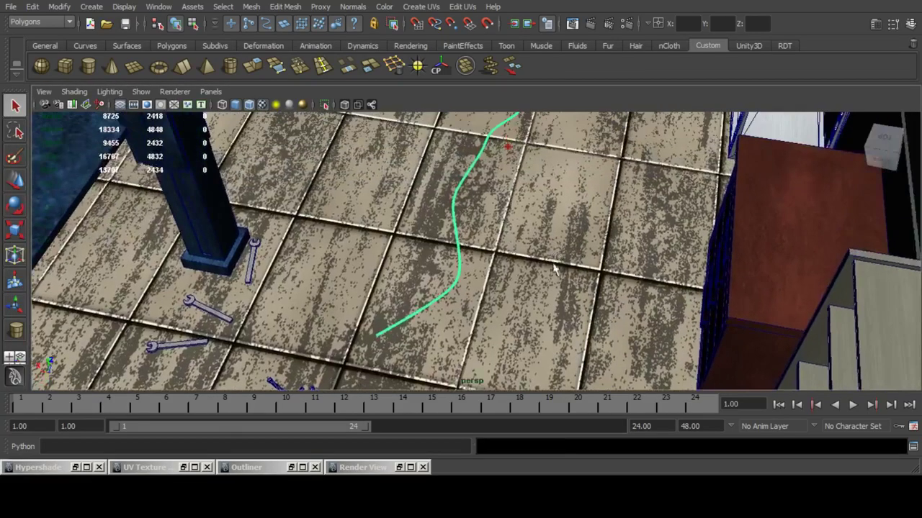
Apply automatic UV mapping to the loose cable with its texture shown in the UV Texture Editor.
click(180, 467)
scroll(637, 248, down, 2)
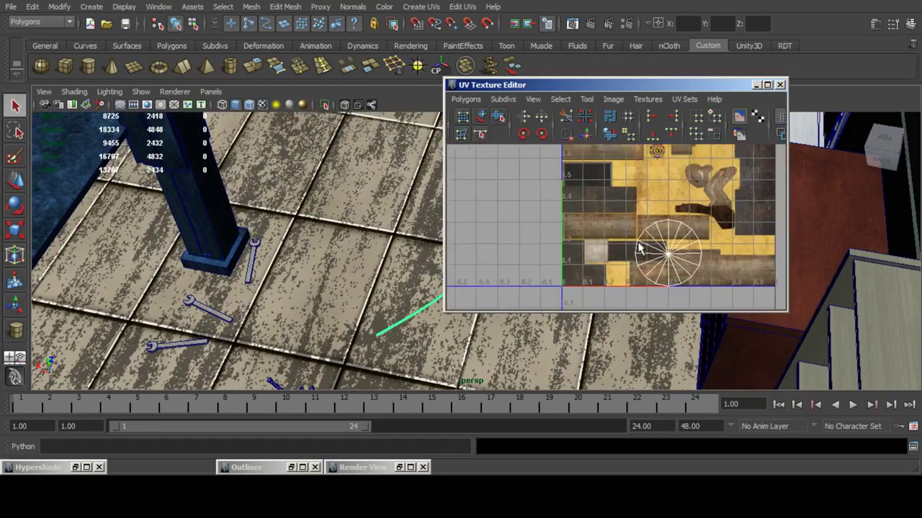
alt+middle_drag(641, 221, 619, 291)
scroll(579, 289, up, 1)
click(420, 7)
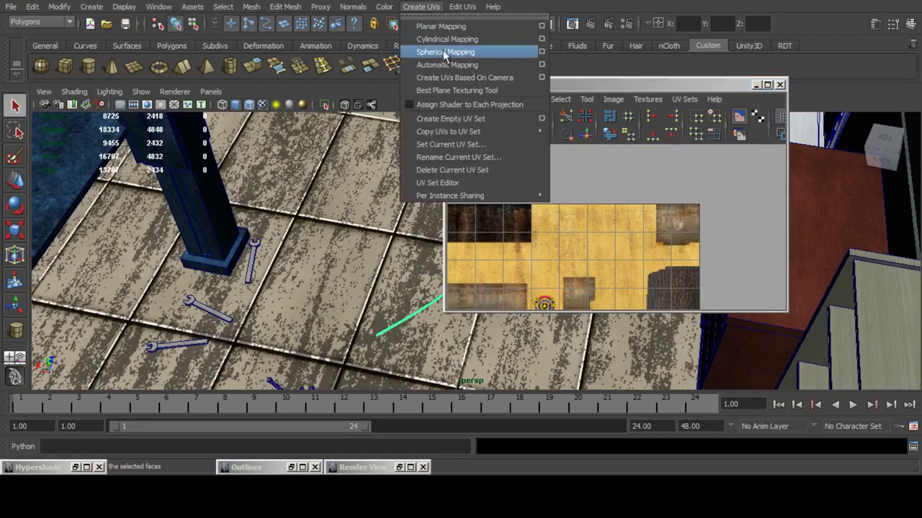
click(444, 64)
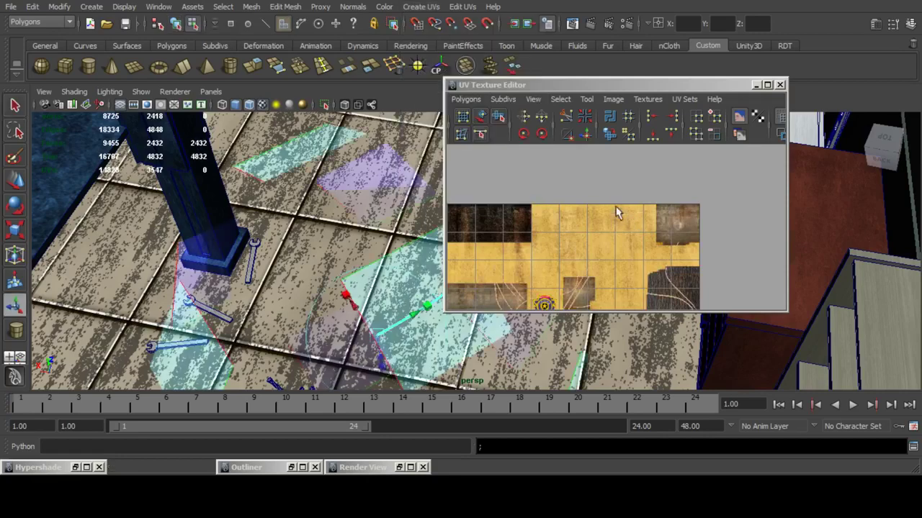
Select all of the cable's UVs, scale them down and reposition them within the texture image.
key(ctrl+F12)
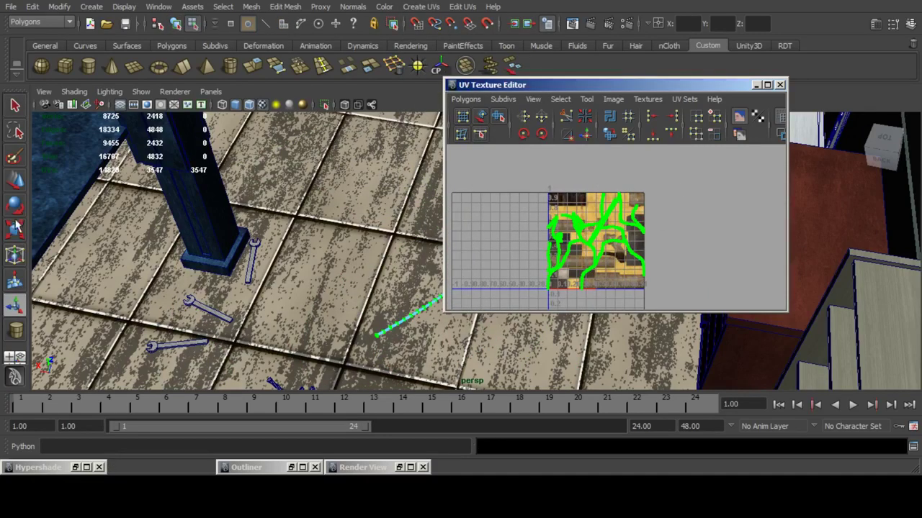
key(r)
scroll(556, 225, up, 4)
drag(581, 254, 610, 203)
click(13, 183)
scroll(594, 191, up, 3)
scroll(585, 211, up, 2)
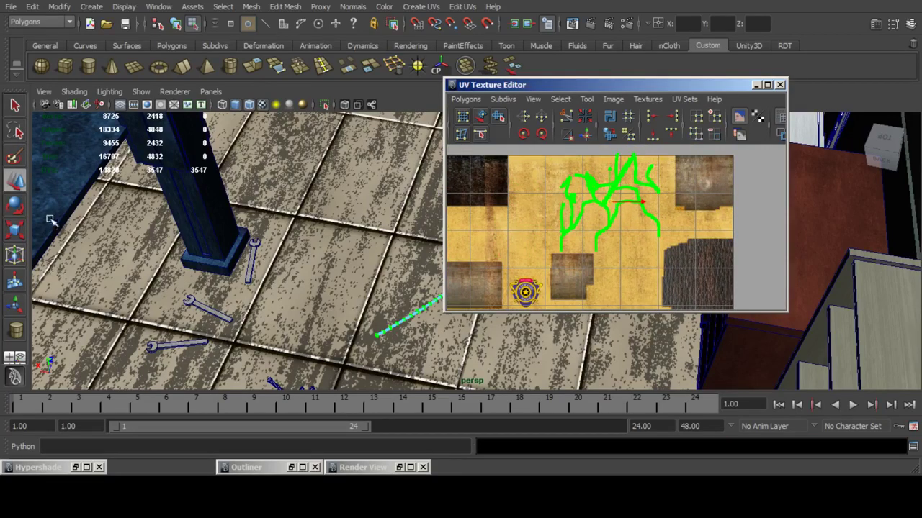
key(r)
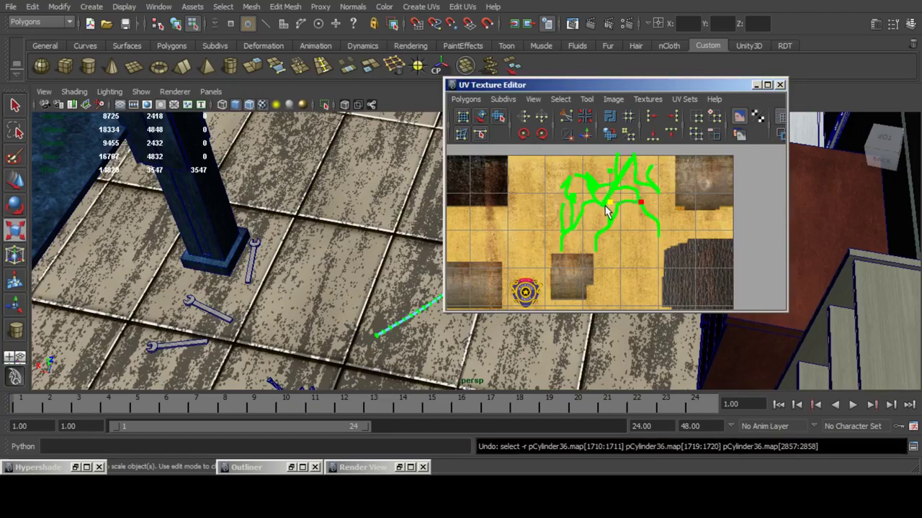
drag(610, 204, 602, 210)
click(756, 85)
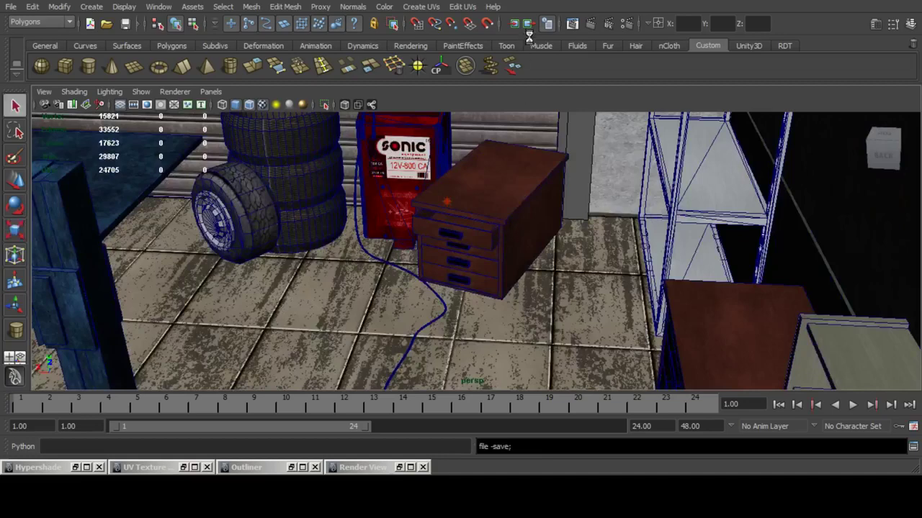
Save the scene and render it from CAM_04_OBJ, bringing up the browser's screwdriver image results during the render.
click(531, 24)
click(63, 7)
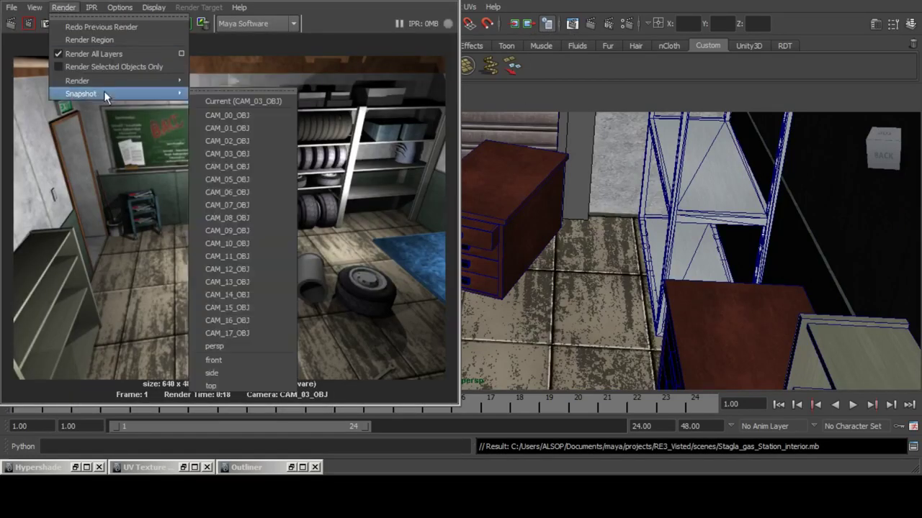
mouse_move(142, 80)
click(264, 148)
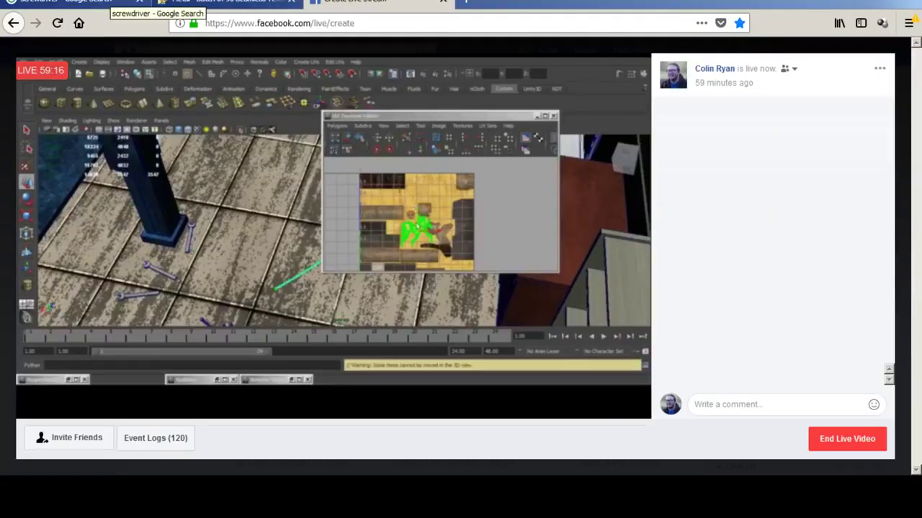
click(108, 2)
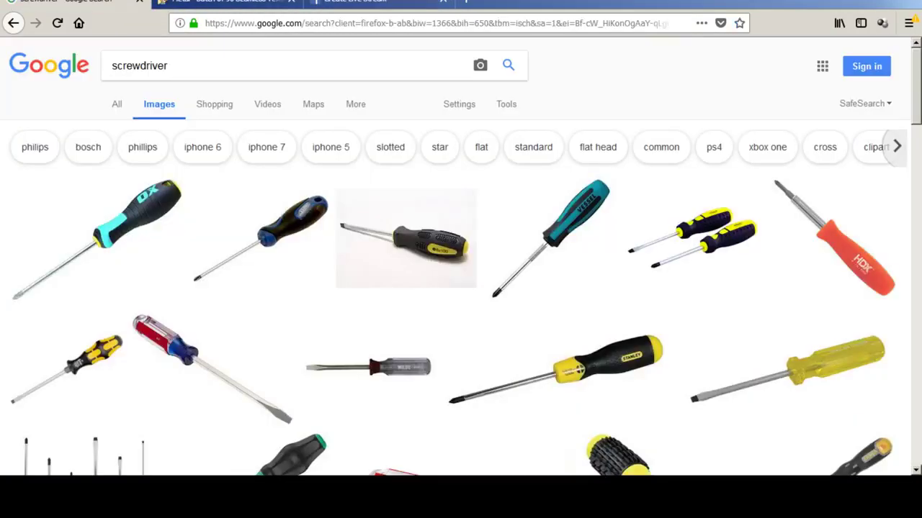
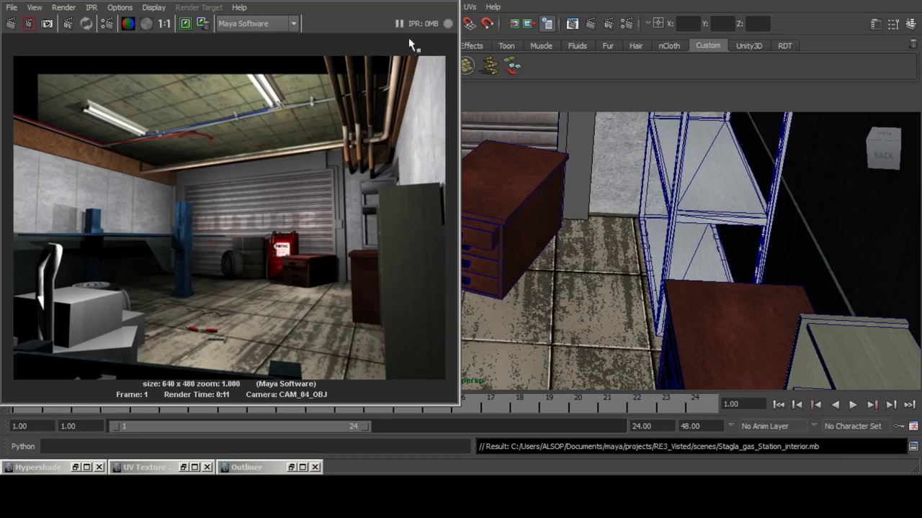
click(428, 1)
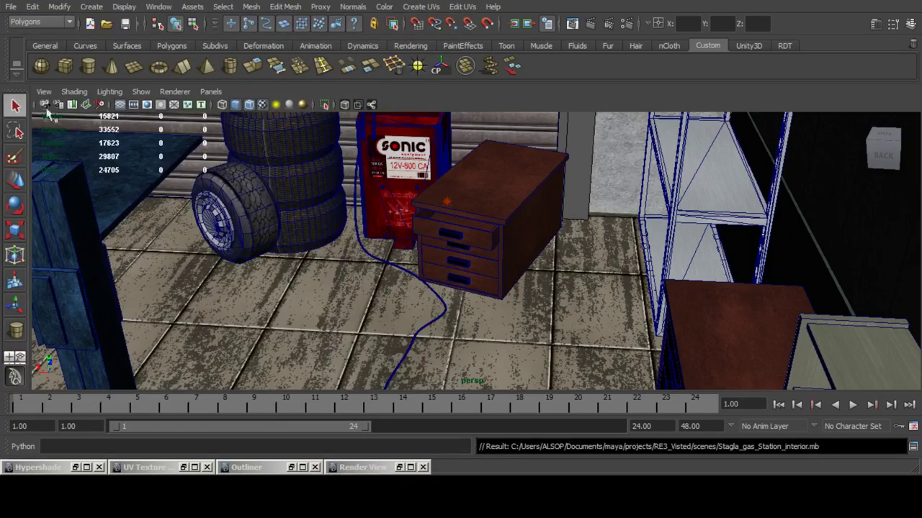
Open the scene file sales_office_oil_room.mb from the RE3_Visted project.
click(11, 6)
click(27, 35)
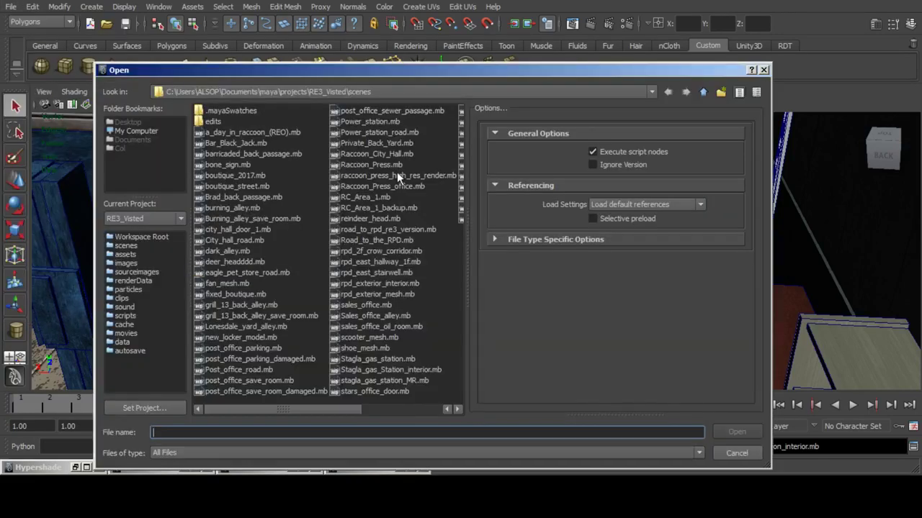
text(sale)
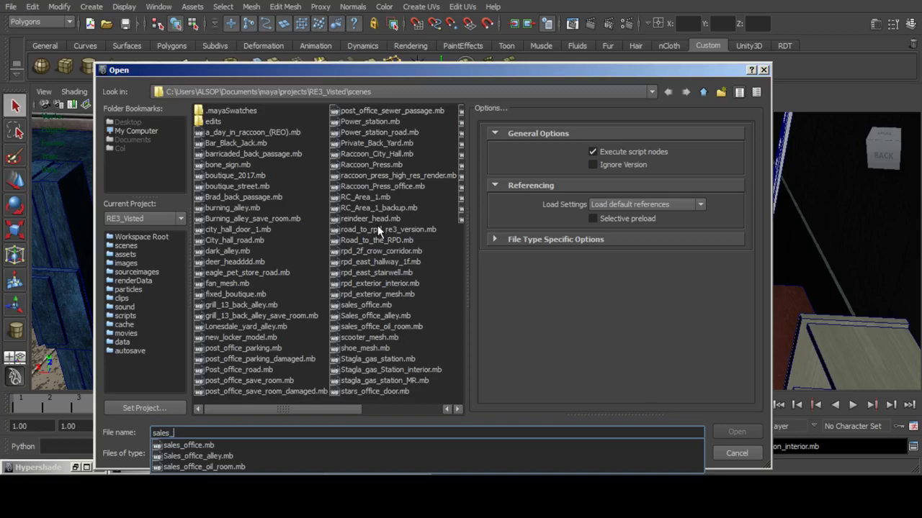
text(s_)
key(Down)
key(Down)
key(Down)
key(Return)
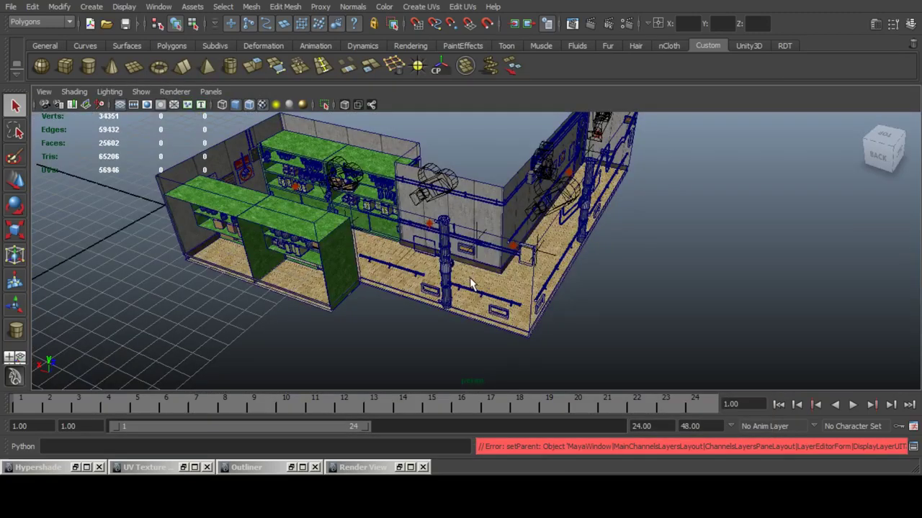
Add the room's wall and floor mesh to the boundary display layer and save the scene.
click(350, 195)
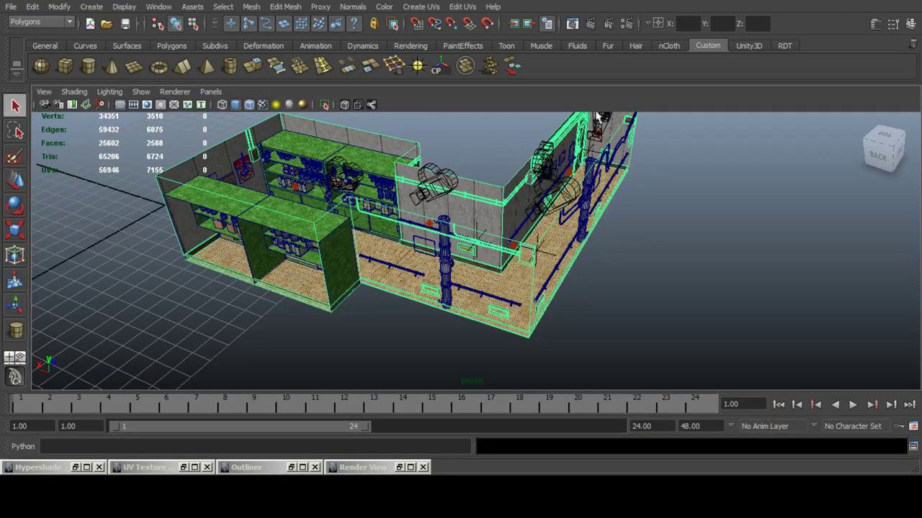
click(910, 24)
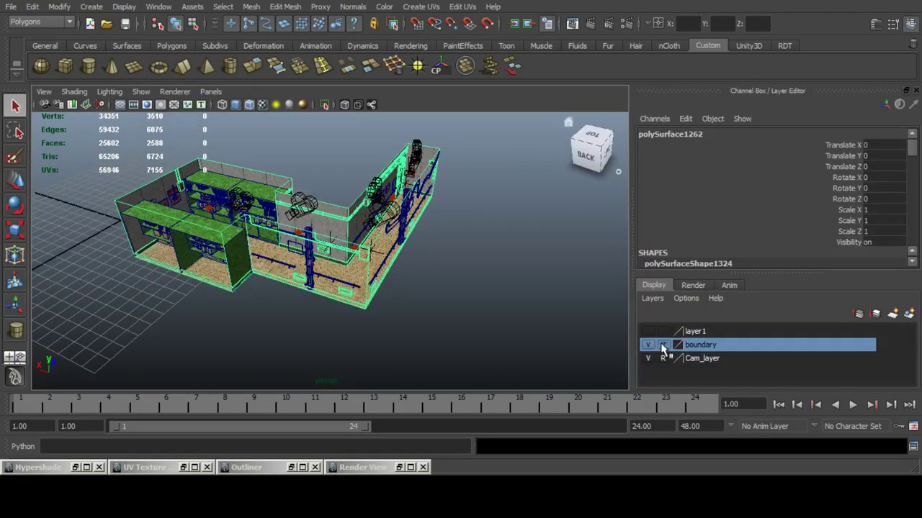
right_click(712, 349)
click(727, 372)
click(911, 24)
click(656, 249)
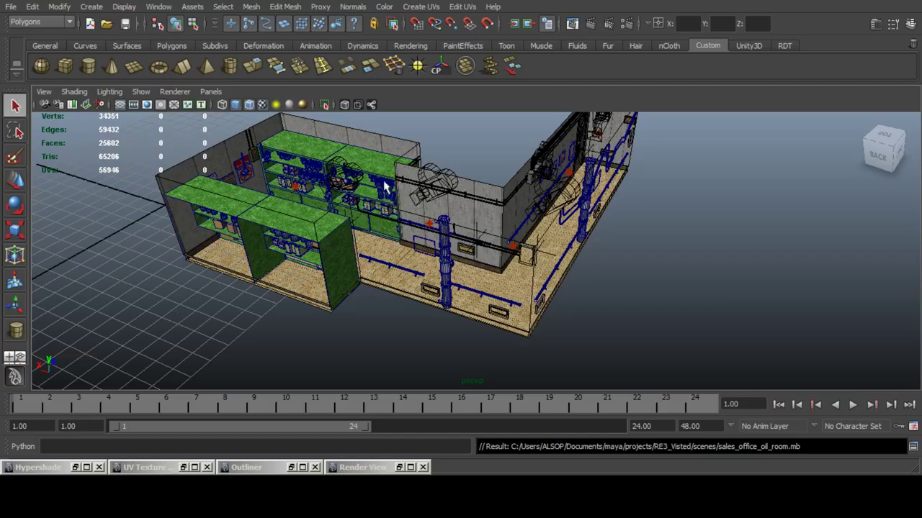
Examine the Toxic Hazard containers and Safety First boxes on the green storage shelves.
click(373, 204)
key(f)
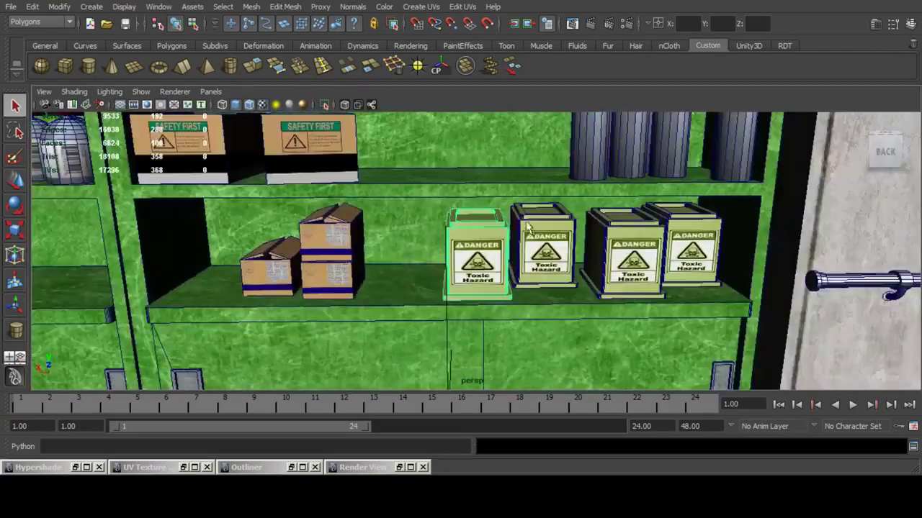
scroll(461, 216, down, 2)
alt+middle_drag(338, 191, 519, 272)
click(499, 244)
key(f)
alt+drag(500, 244, 460, 270)
scroll(446, 268, down, 5)
alt+middle_drag(338, 266, 432, 263)
alt+drag(434, 258, 484, 252)
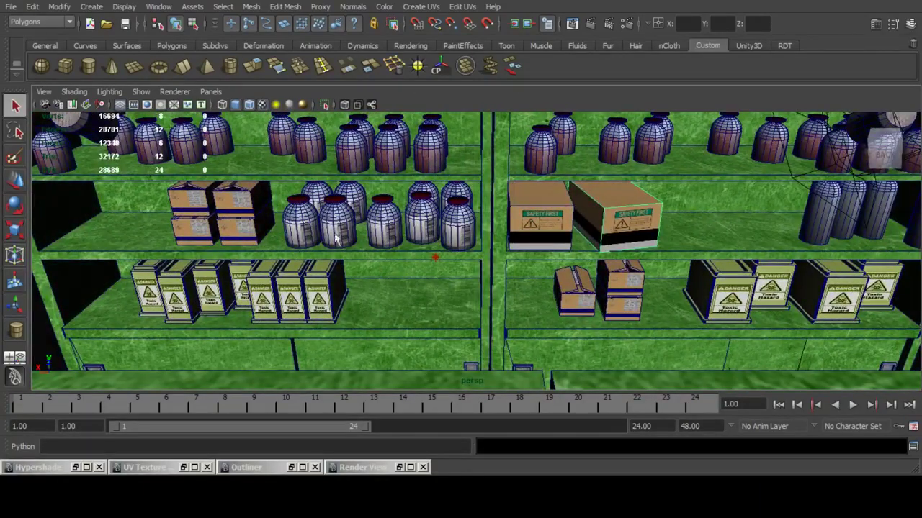
Inspect the stacked cartons, the jars and the props on the opposite green shelves.
click(245, 211)
key(f)
alt+drag(385, 193, 429, 209)
scroll(428, 209, down, 5)
alt+middle_drag(522, 212, 315, 240)
alt+drag(537, 253, 601, 270)
alt+middle_drag(600, 269, 274, 272)
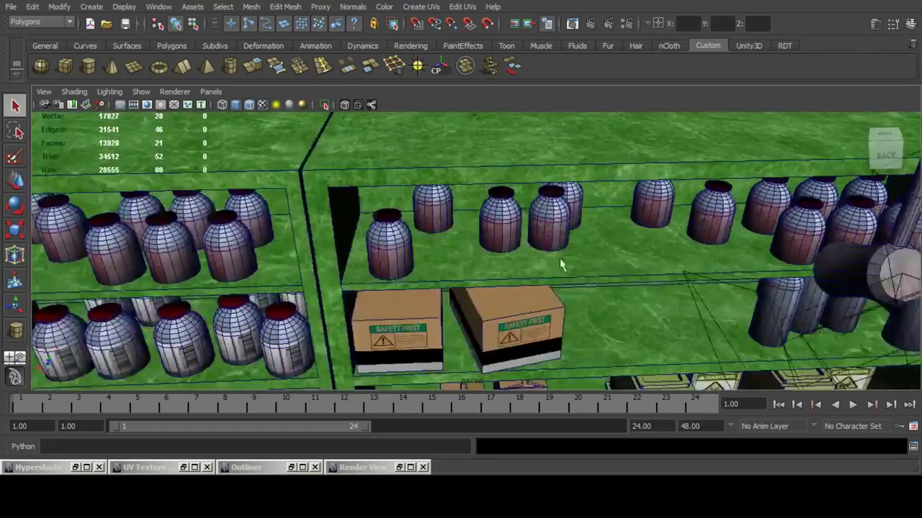
alt+drag(561, 264, 634, 262)
alt+middle_drag(633, 263, 508, 265)
alt+drag(507, 264, 563, 245)
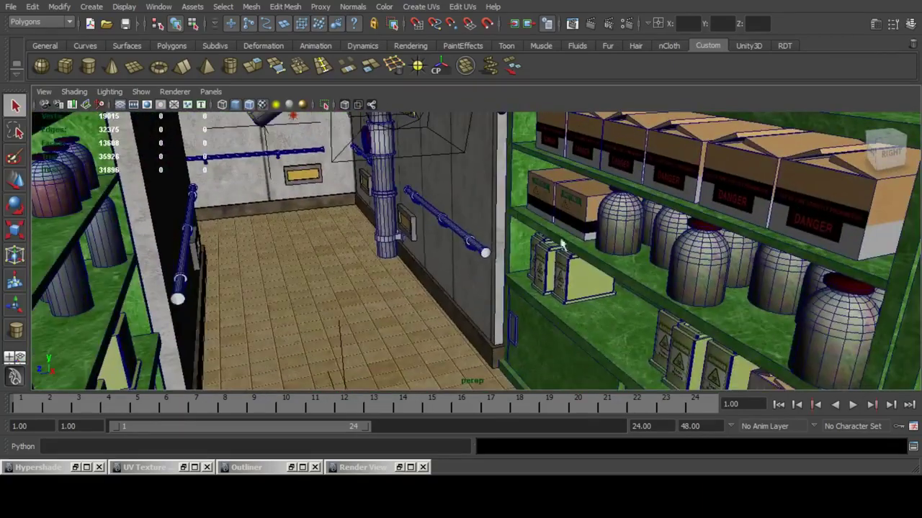
Select one Danger box, one Safety First box, one Toxic Hazard container and one small carton, and isolate them in the view.
alt+drag(661, 180, 597, 364)
click(594, 360)
scroll(561, 317, down, 2)
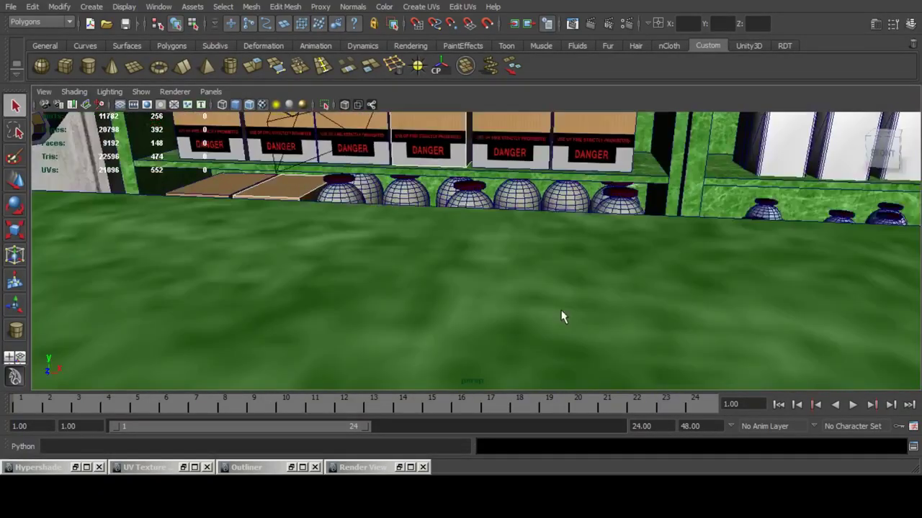
scroll(561, 317, up, 2)
alt+middle_drag(435, 272, 458, 275)
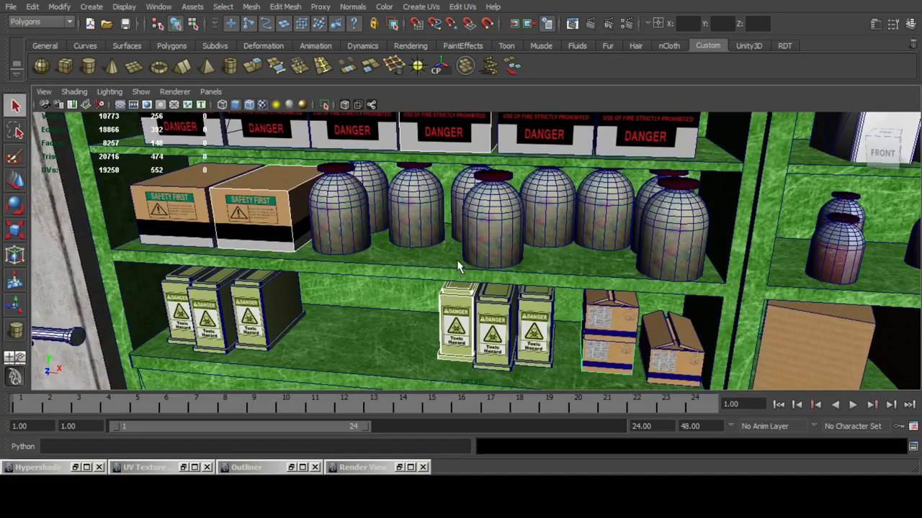
key(bracketright)
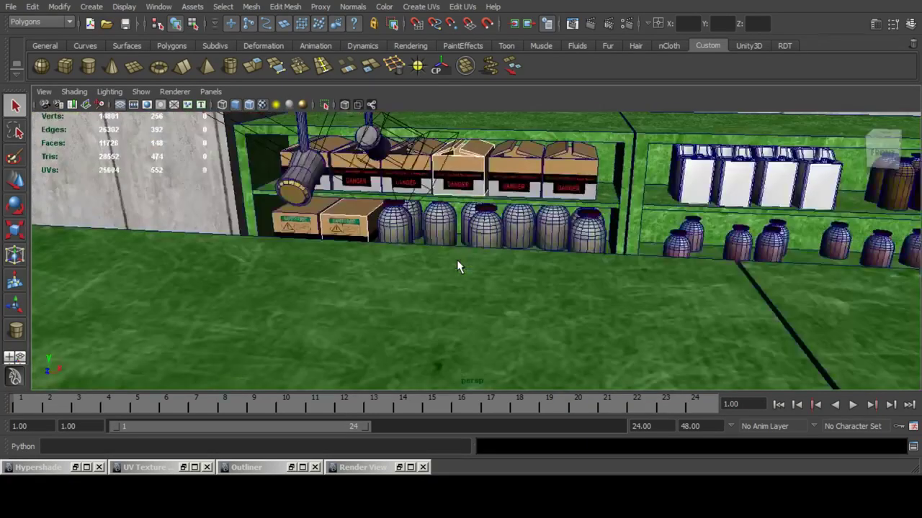
alt+drag(520, 239, 382, 264)
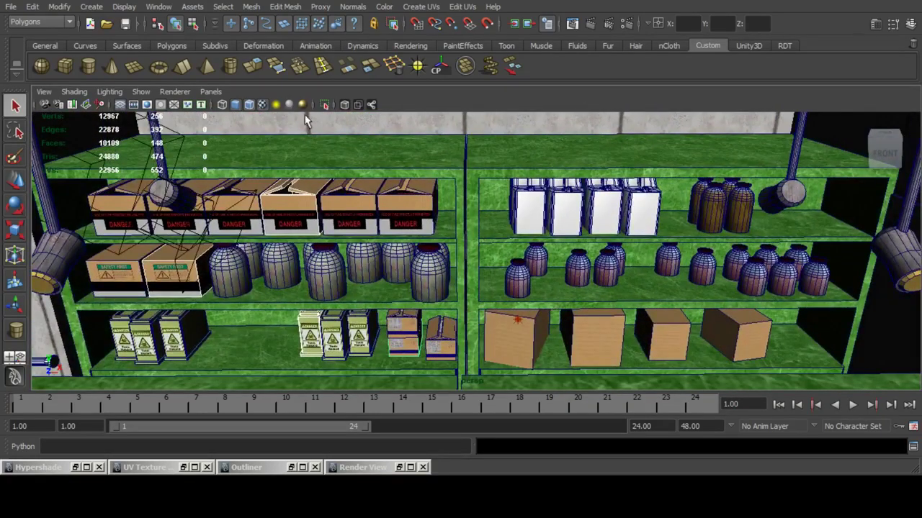
click(324, 105)
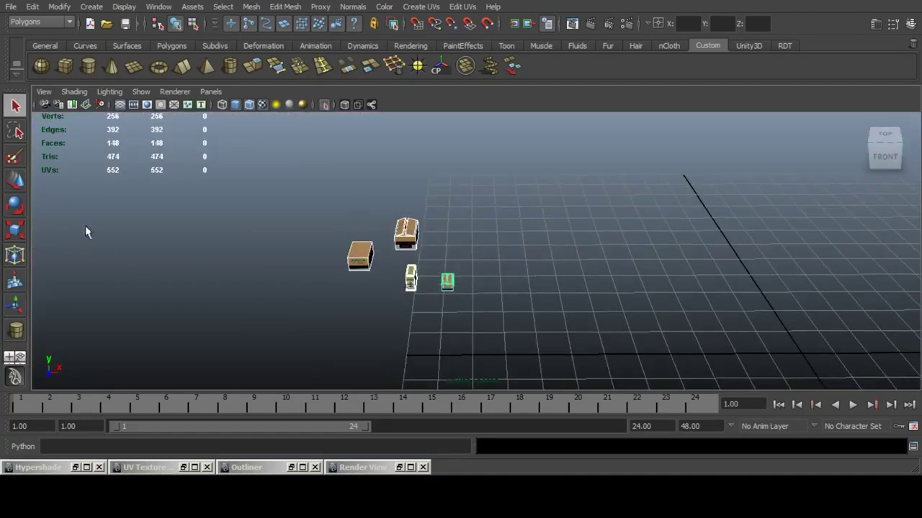
Move the four isolated props together near the world origin and lower them towards the grid.
scroll(615, 282, down, 5)
alt+middle_drag(615, 282, 478, 271)
drag(374, 253, 506, 262)
scroll(507, 262, up, 8)
alt+drag(439, 317, 490, 271)
scroll(540, 274, down, 5)
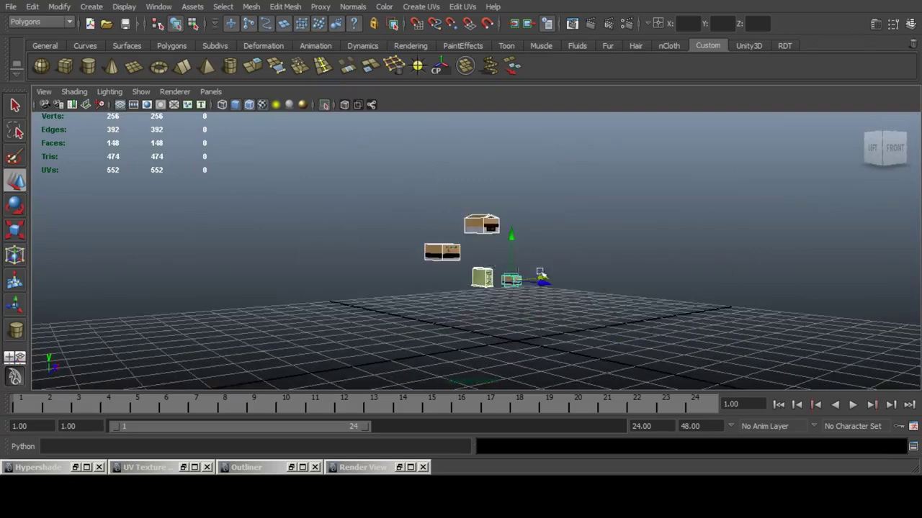
drag(517, 240, 593, 320)
scroll(502, 273, up, 6)
scroll(499, 272, down, 5)
alt+middle_drag(592, 321, 594, 276)
alt+drag(594, 276, 598, 303)
Shift the Safety First and Danger boxes away from the other two props and lower them until the Safety First box rests on the grid.
shift+drag(476, 278, 620, 322)
drag(453, 256, 407, 256)
alt+drag(408, 256, 405, 224)
drag(362, 177, 364, 227)
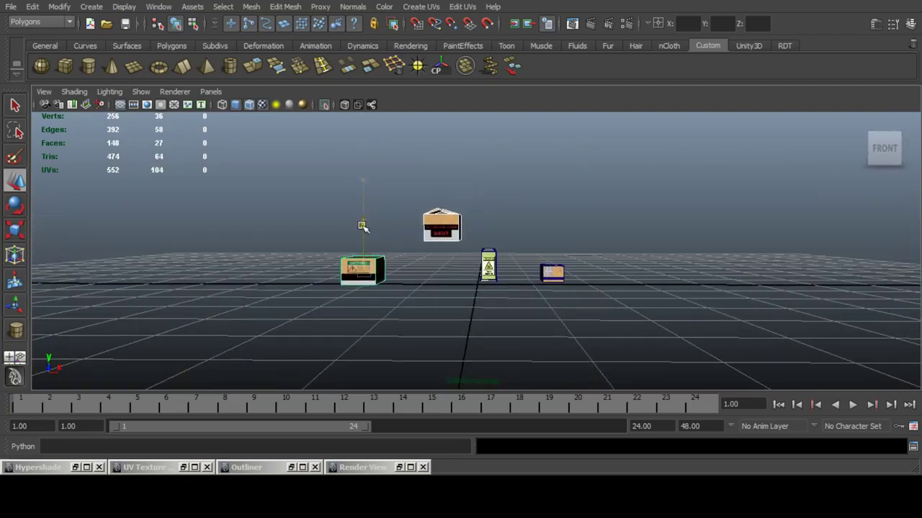
Lower the Danger box onto the grid and space it between the Safety First box and the Toxic Hazard container.
shift+drag(362, 307, 363, 308)
alt+drag(423, 298, 434, 294)
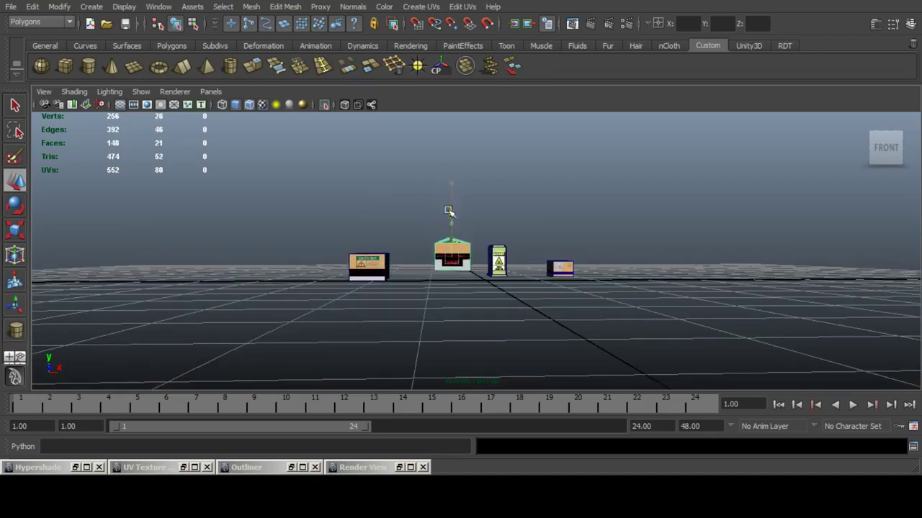
alt+drag(448, 221, 487, 284)
drag(497, 319, 483, 319)
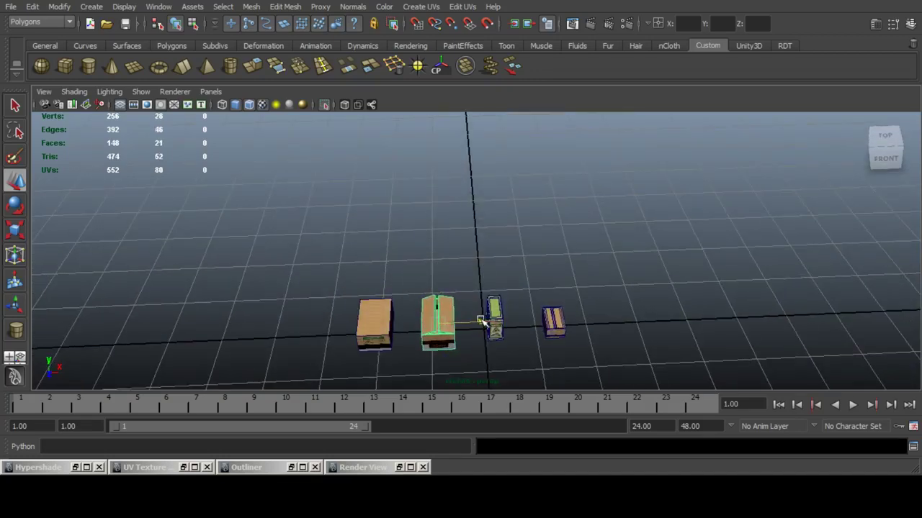
Select all four props and shift them together slightly along X towards the world origin.
drag(346, 286, 687, 407)
alt+middle_drag(471, 326, 422, 307)
mouse_move(432, 301)
mouse_down()
mouse_move(461, 299)
mouse_move(451, 300)
mouse_up()
Lower the Toxic Hazard container and the small carton together until they rest on the grid.
alt+drag(448, 344, 452, 304)
click(467, 249)
alt+right_drag(468, 252, 564, 283)
alt+drag(564, 284, 559, 266)
shift+click(628, 275)
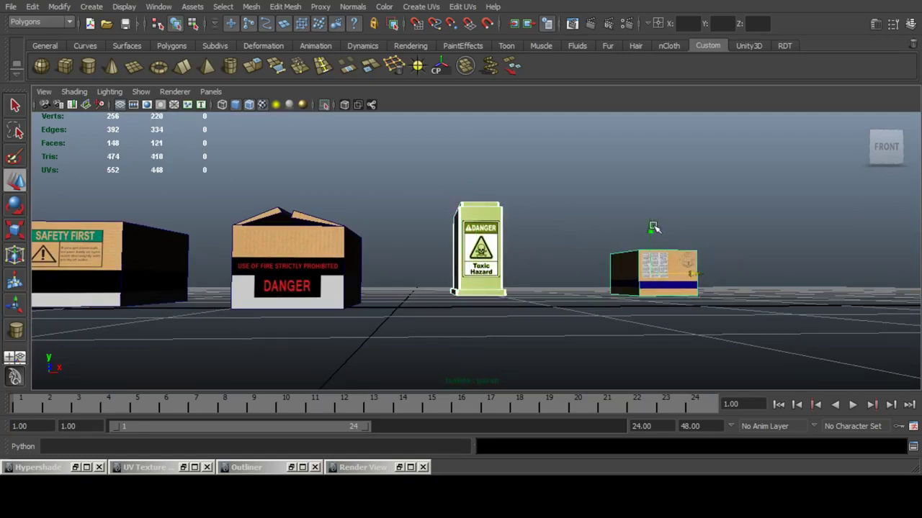
drag(654, 228, 652, 242)
Run mesh Cleanup on all four props and return to object selection mode.
alt+right_drag(488, 254, 441, 256)
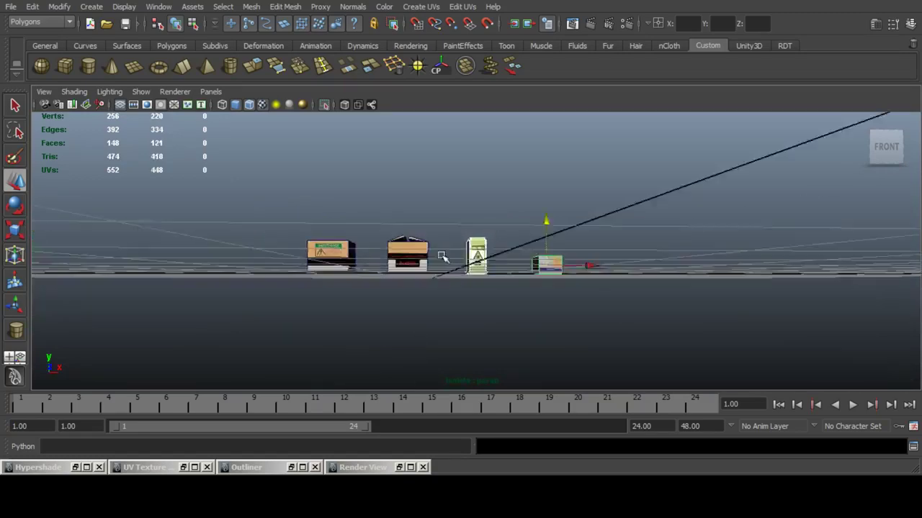
alt+drag(441, 256, 445, 290)
drag(309, 230, 701, 324)
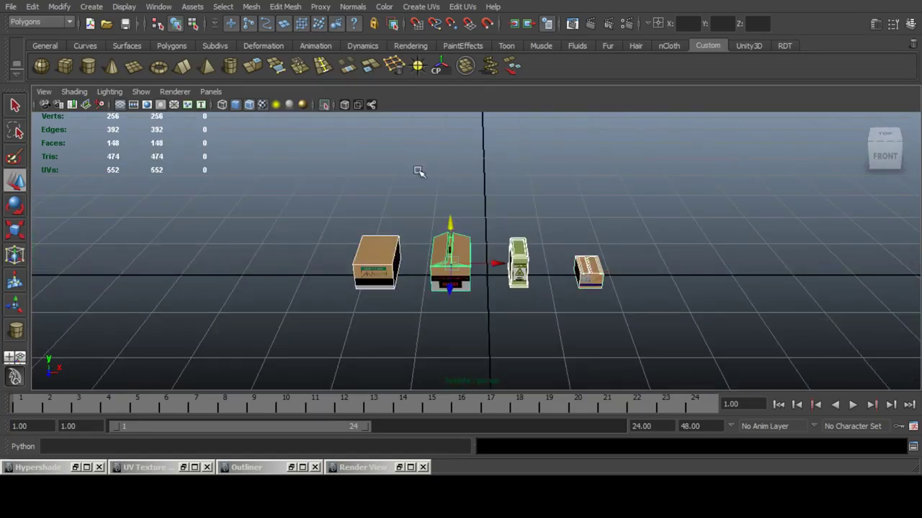
click(251, 8)
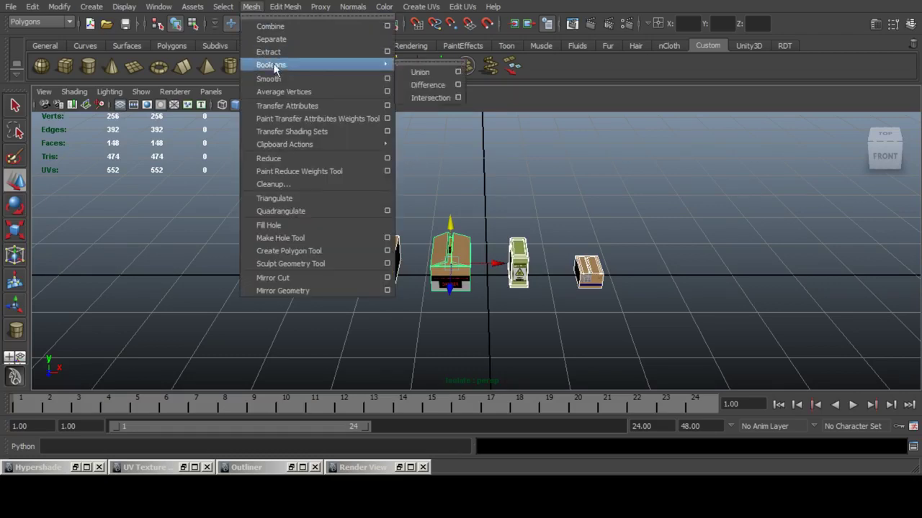
click(307, 185)
click(425, 334)
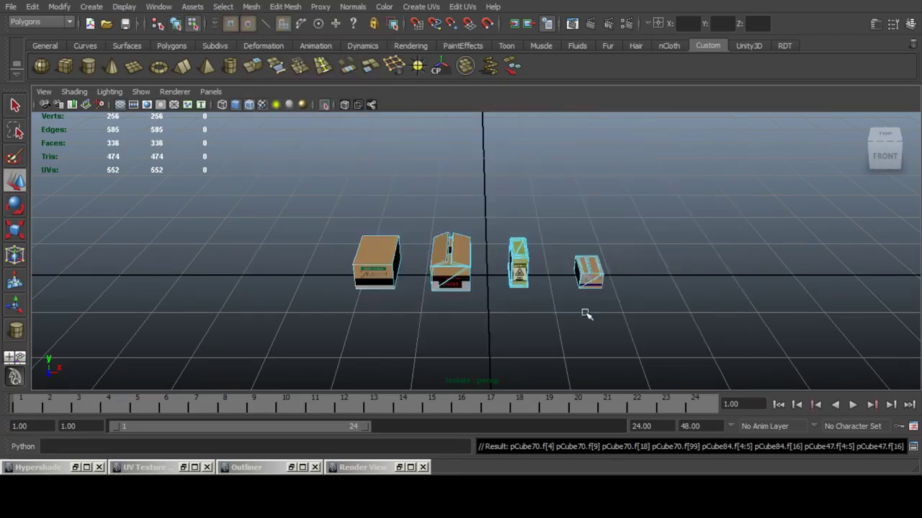
scroll(586, 313, up, 3)
alt+drag(586, 313, 468, 274)
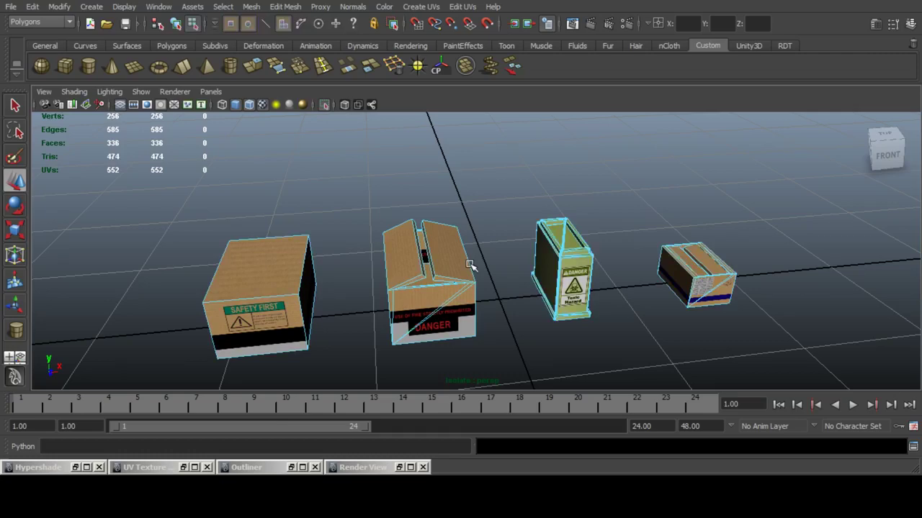
key(F8)
Delete the construction history of the four props and select only the Safety First box.
click(33, 7)
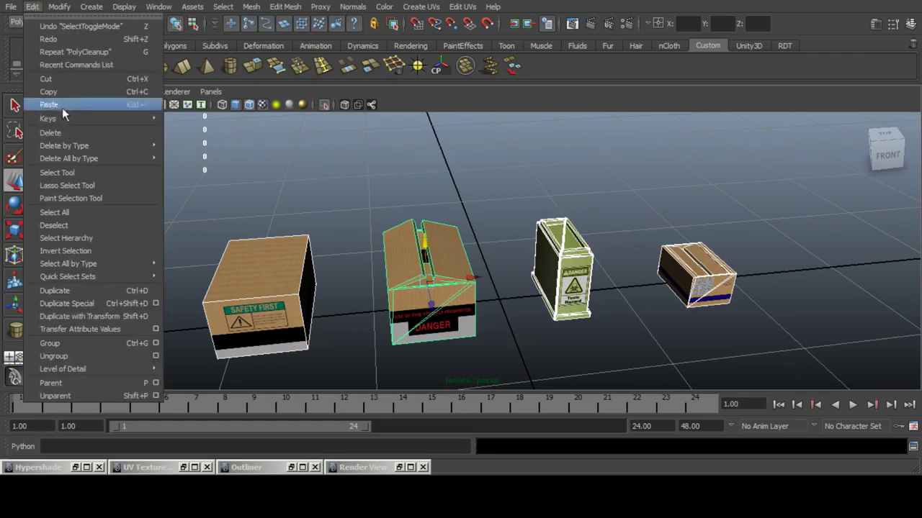
mouse_move(73, 142)
click(181, 152)
click(33, 8)
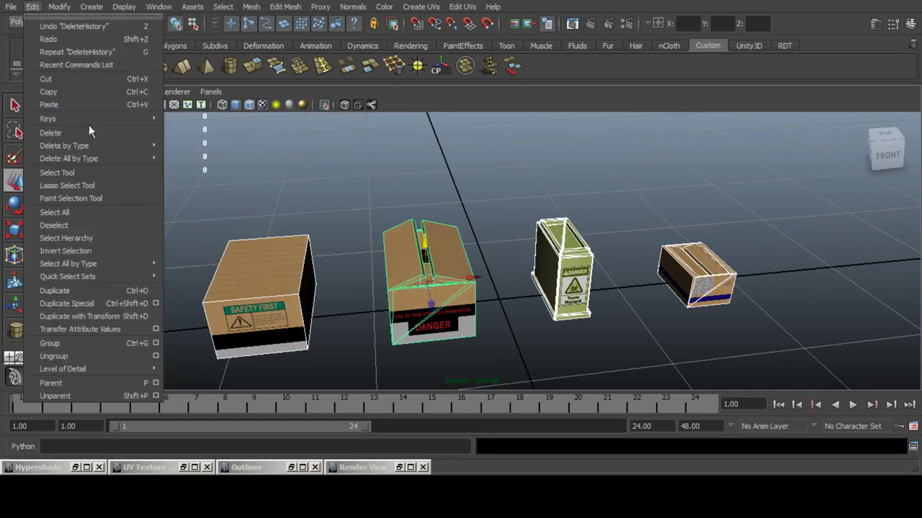
click(225, 164)
click(251, 268)
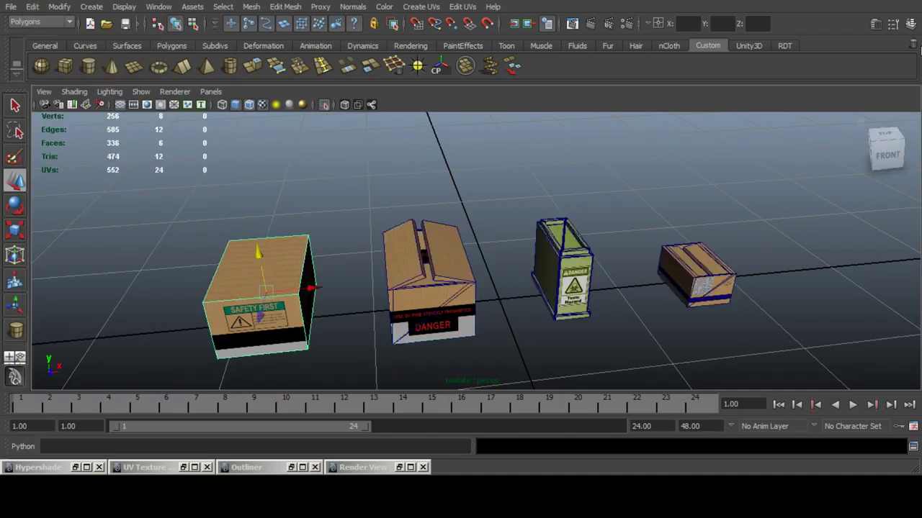
Rename the closed Safety First box as blac_grey_box.
click(912, 24)
click(685, 134)
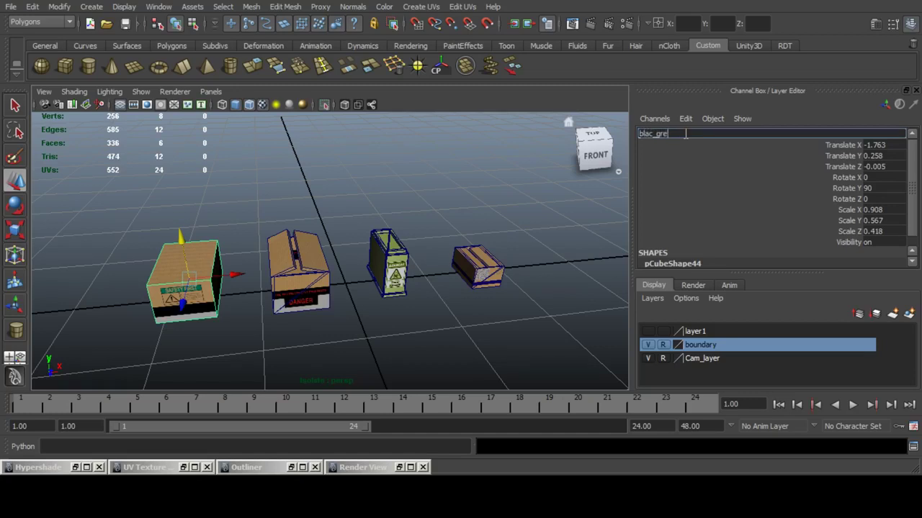
text(blac_grey_box)
key(Return)
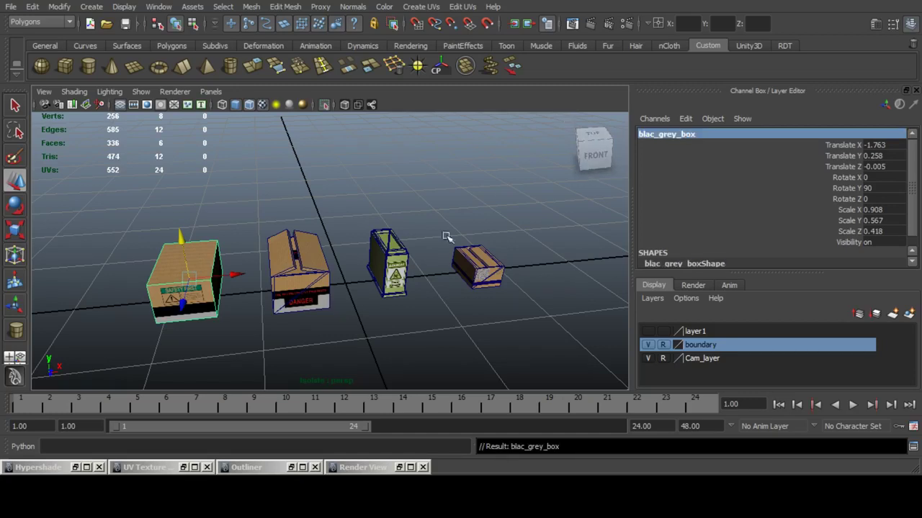
Rename the cardboard box with the red DANGER label as danger_box.
click(328, 280)
click(716, 136)
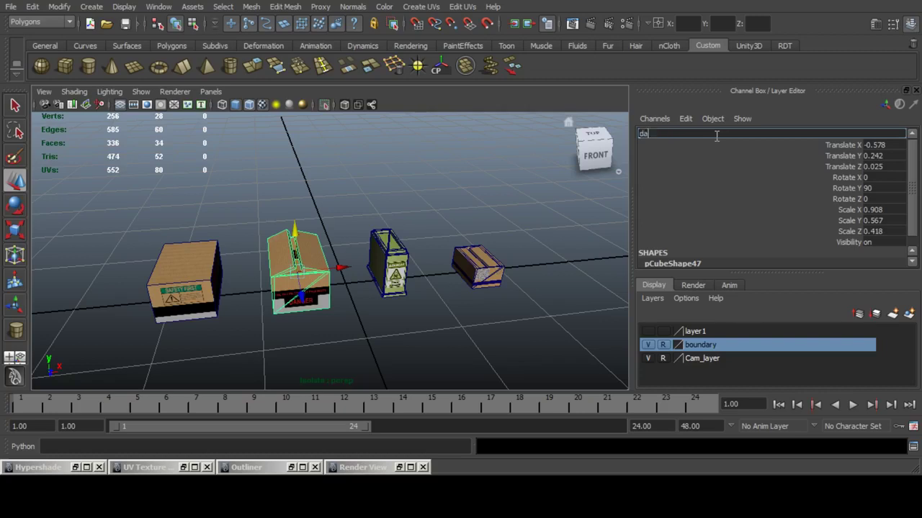
text(danger_box)
key(Return)
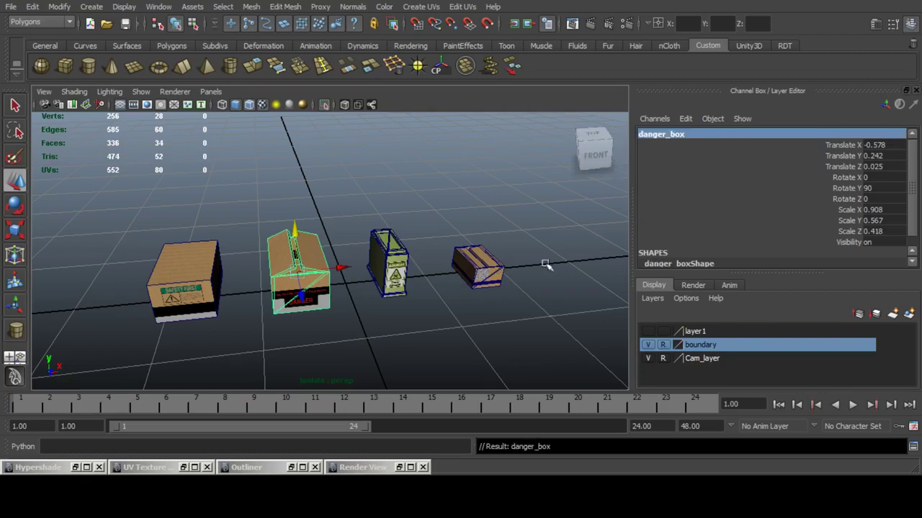
Rename the green toxic hazard container as danger_tin.
click(393, 264)
click(710, 135)
text(dan)
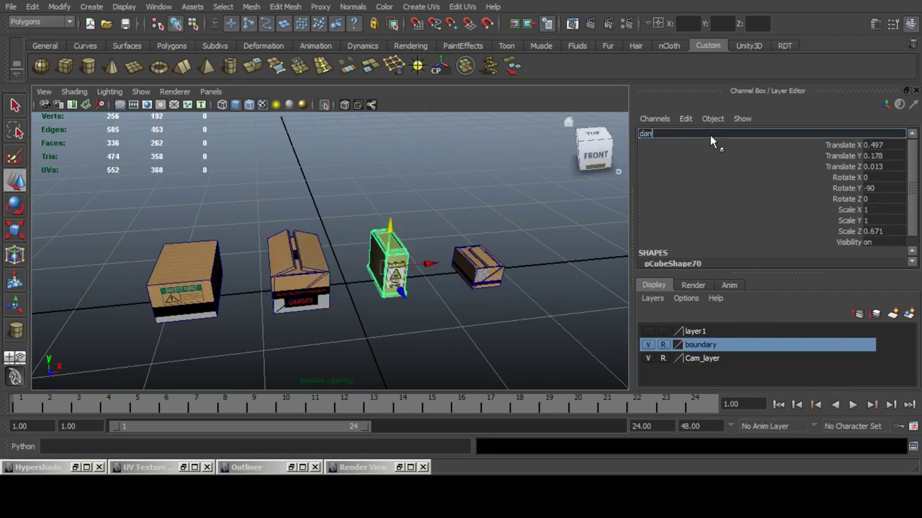
text(ger_tin)
key(Return)
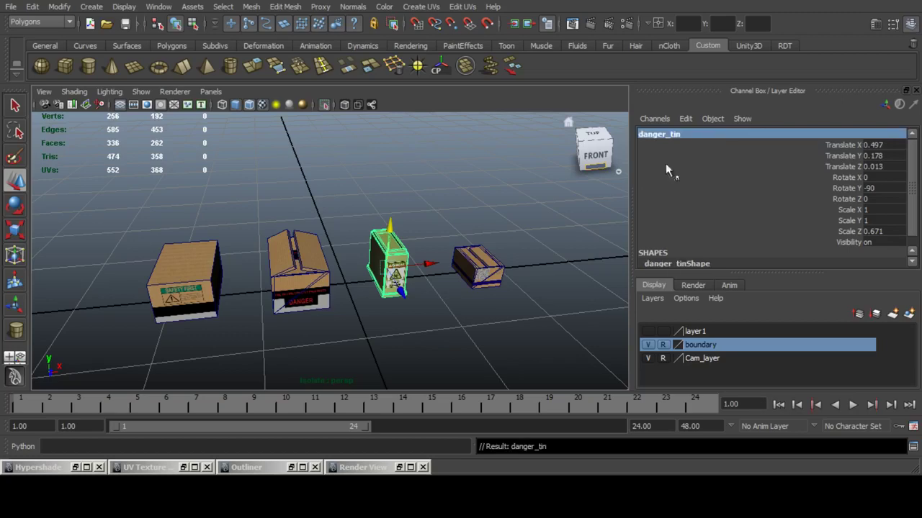
Rename the small cardboard box with the blue band as blue_stripe_box.
click(490, 275)
scroll(532, 264, up, 1)
key(f)
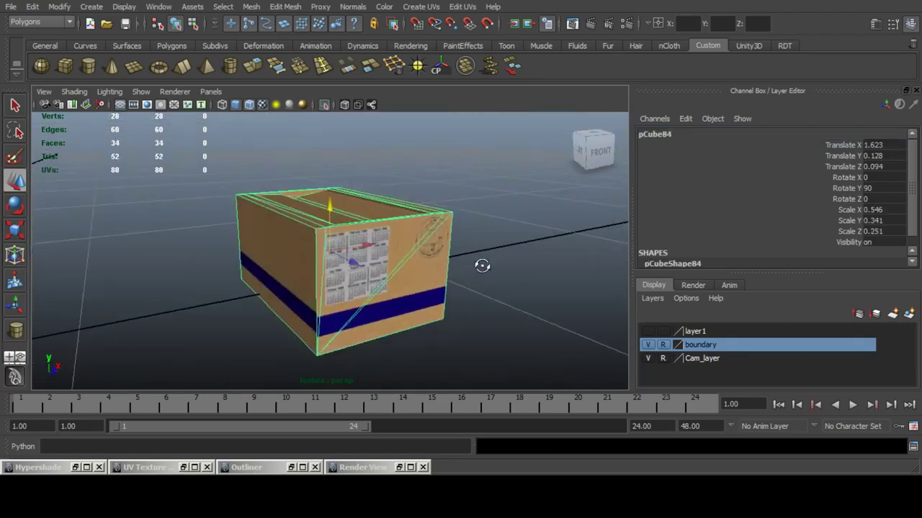
click(655, 134)
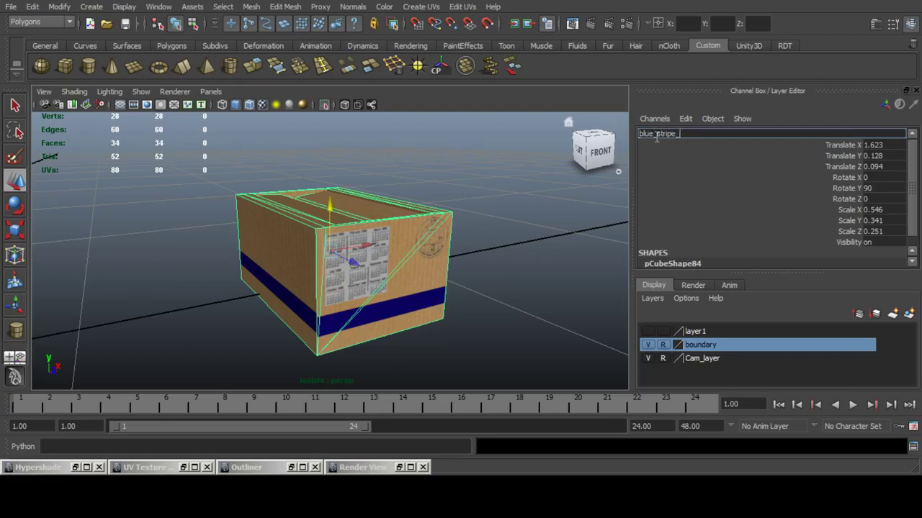
text(blue_stripe_box)
key(Return)
Export all four containers as an FBX file named oil_room_boxes_mesh in the project's assets folder.
scroll(310, 241, down, 5)
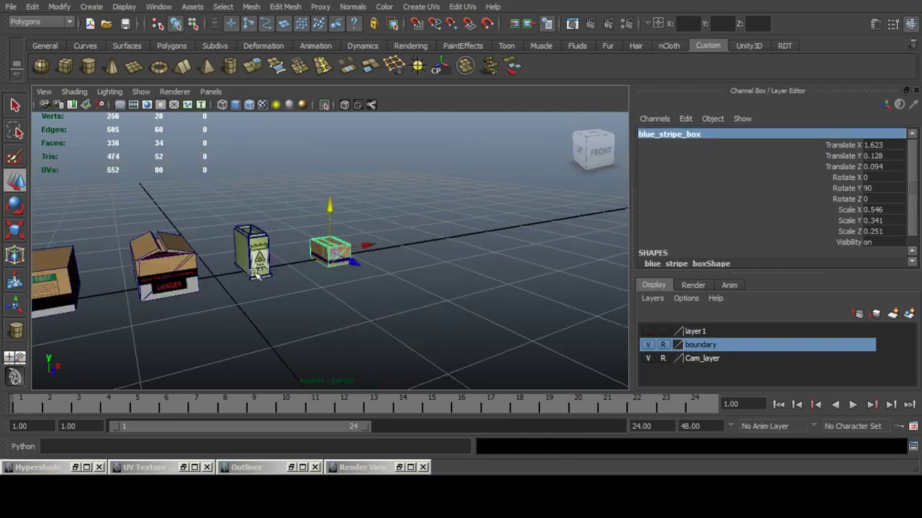
click(142, 278)
click(64, 284)
click(11, 7)
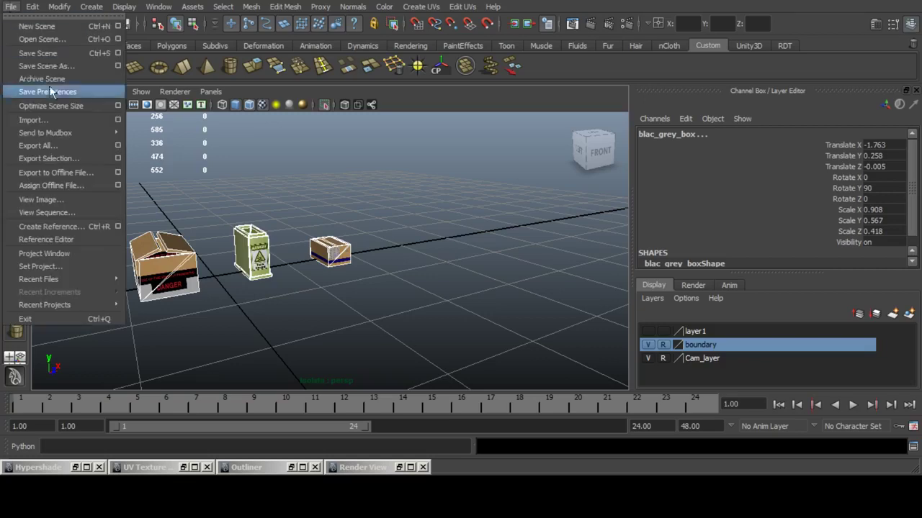
click(62, 172)
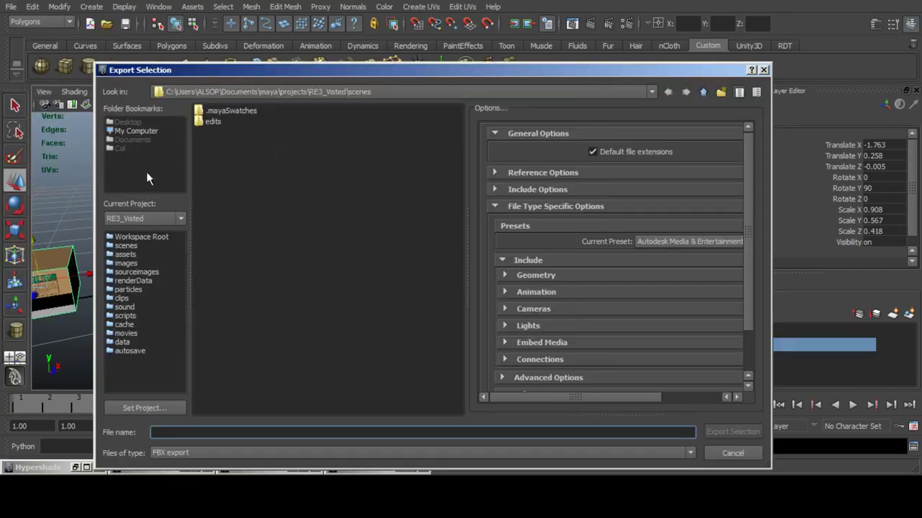
click(127, 255)
click(208, 431)
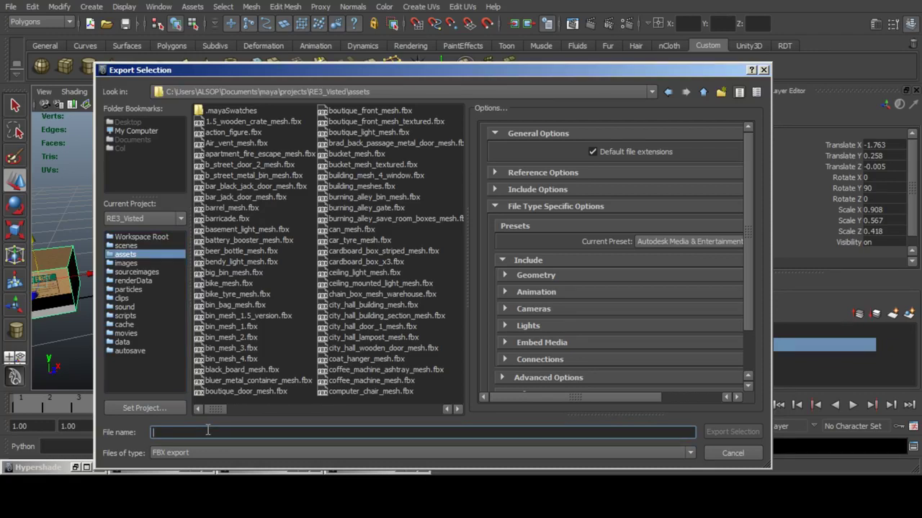
text(oil_room_boxes_mesh)
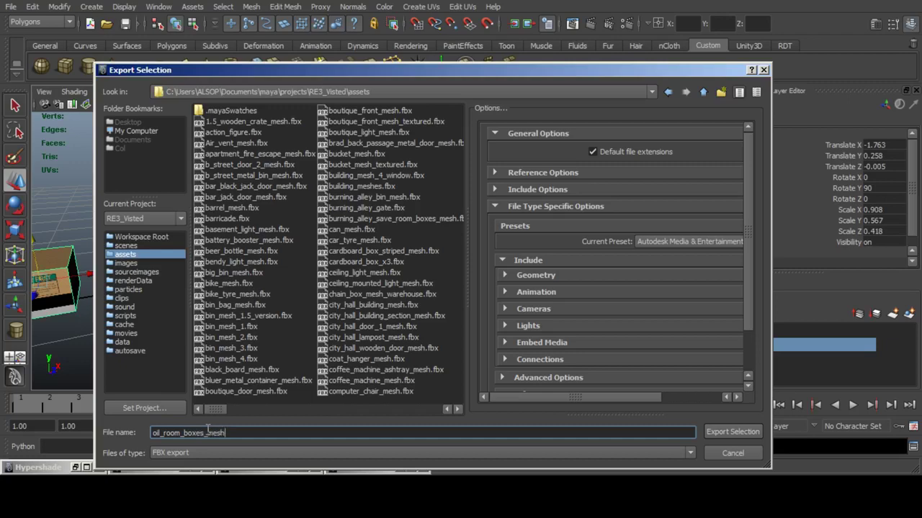
key(Return)
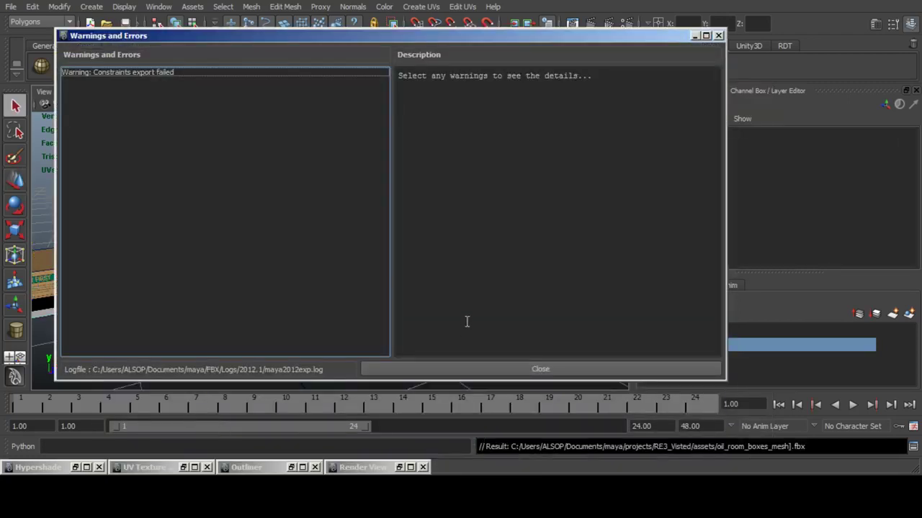
click(509, 372)
Start a new scene and import the exported oil room boxes FBX into it.
click(10, 7)
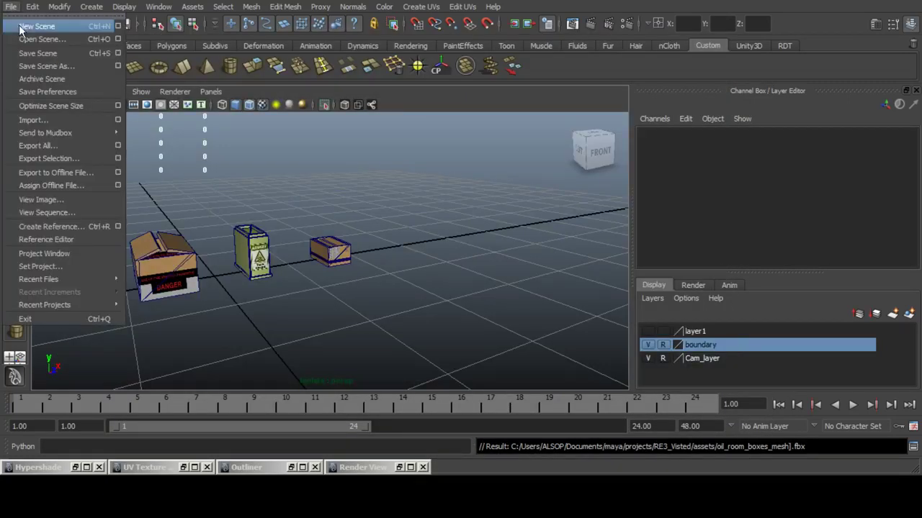
click(36, 26)
click(477, 244)
click(8, 7)
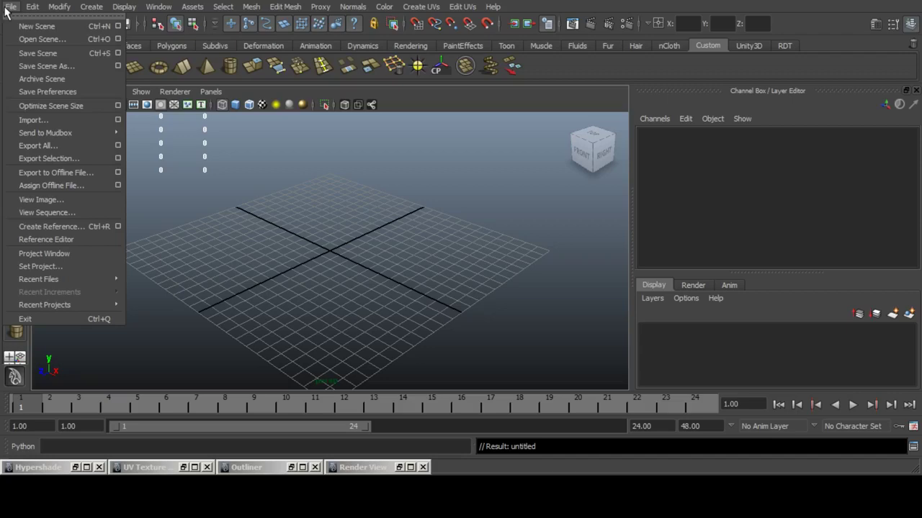
click(43, 120)
text(oil)
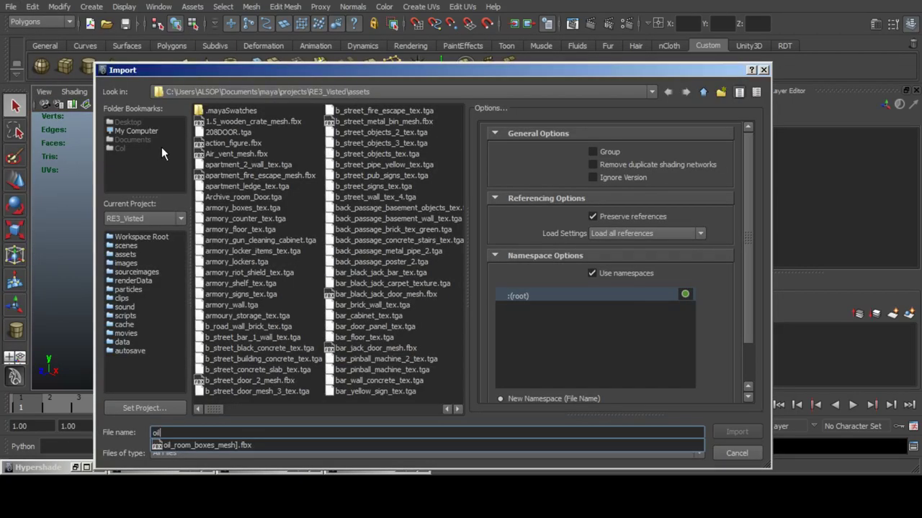
key(Down)
key(Return)
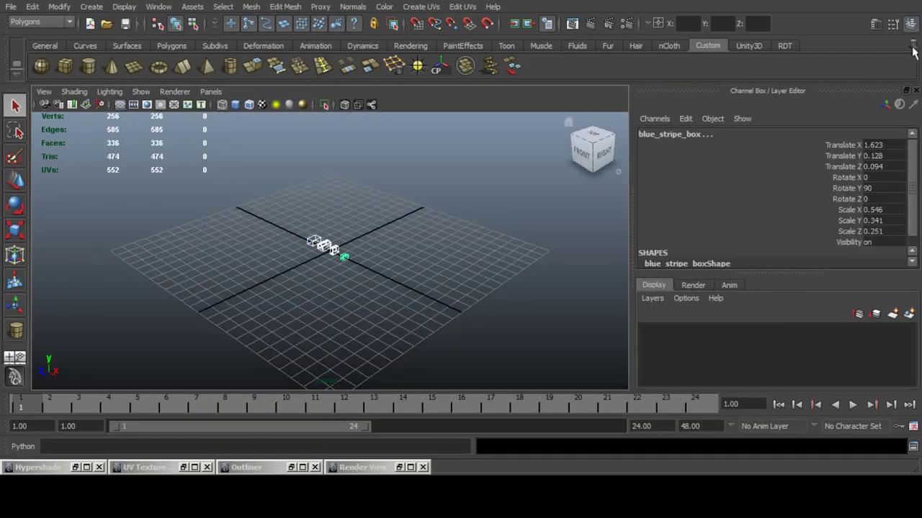
Inspect the imported boxes up close and check their object names in the Outliner.
click(911, 27)
scroll(288, 317, up, 8)
alt+drag(249, 353, 333, 346)
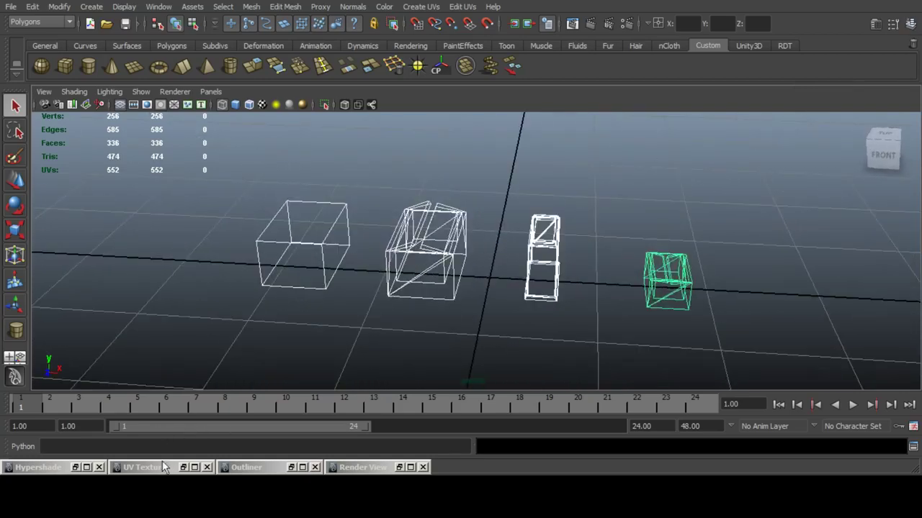
click(291, 467)
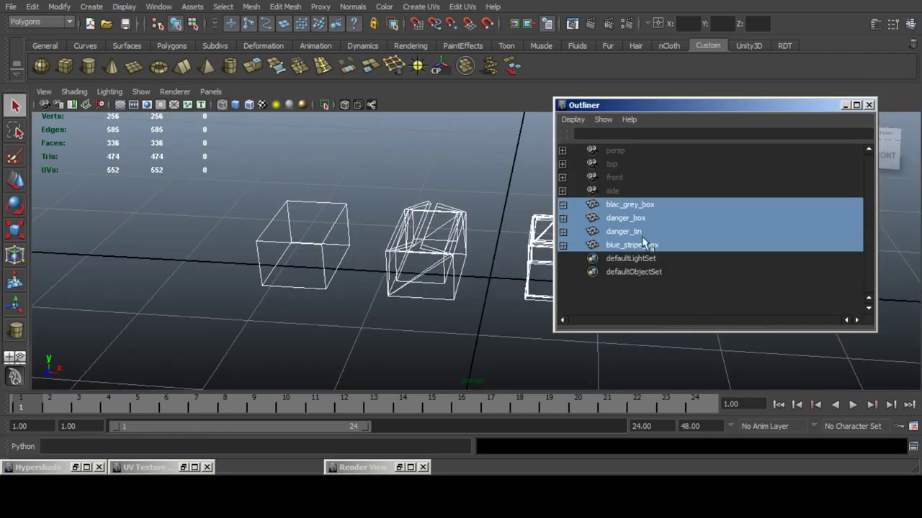
Open the recent scene Stagla_gas_Station_interior.mb and put the Outliner out of the way.
click(11, 7)
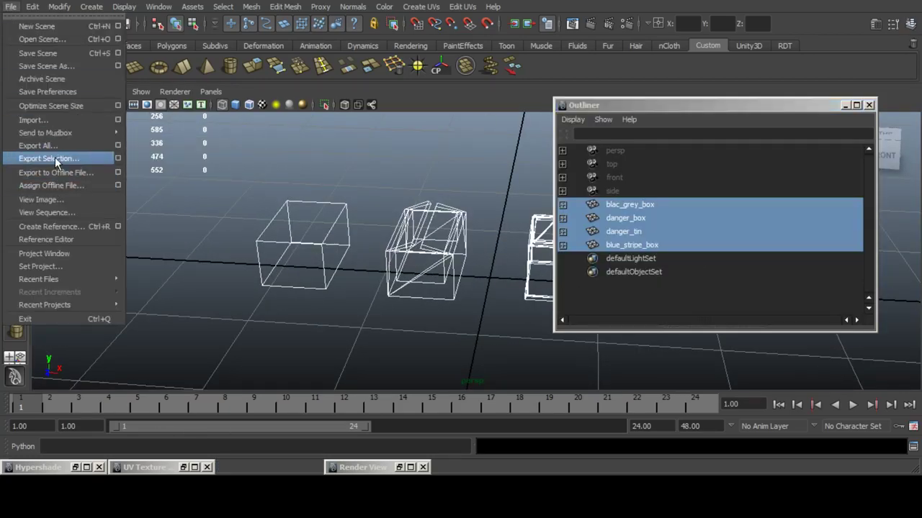
mouse_move(80, 281)
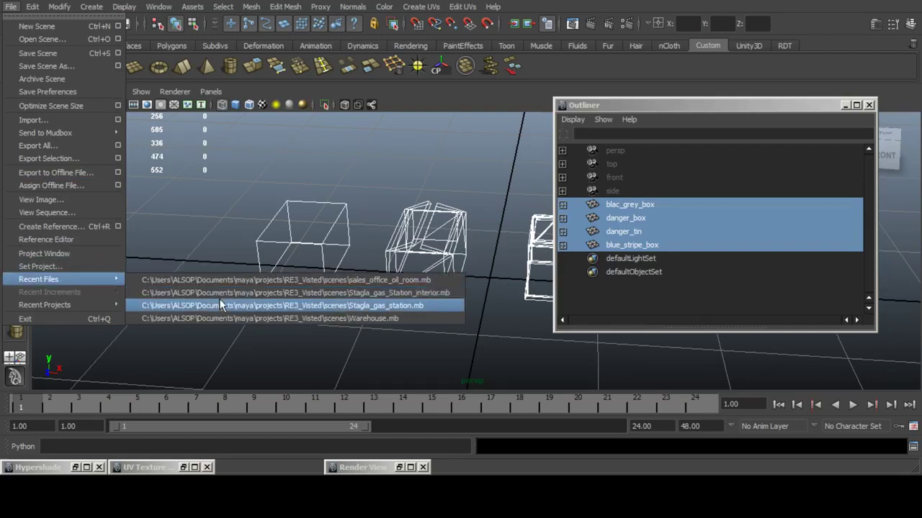
click(220, 292)
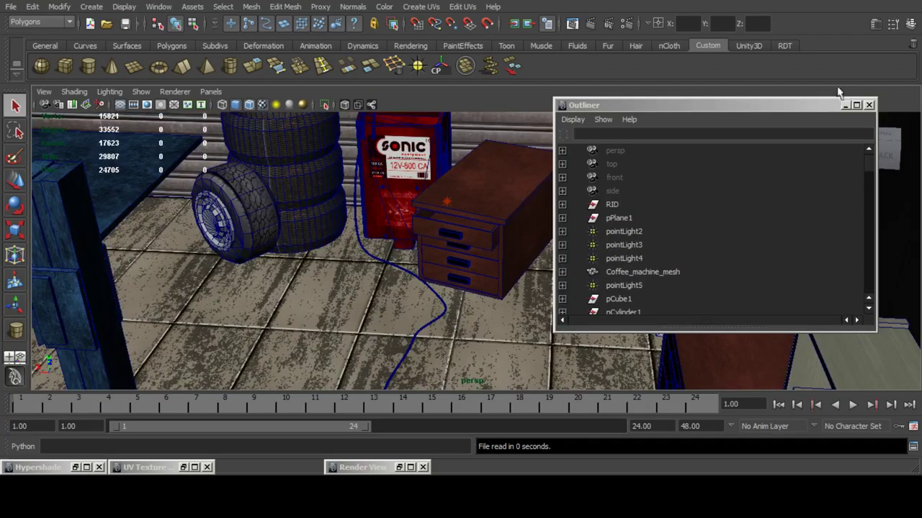
click(846, 106)
Import the oil room boxes FBX from the assets folder into the gas station interior scene.
scroll(527, 249, down, 10)
alt+drag(527, 249, 400, 248)
scroll(399, 216, up, 5)
alt+middle_drag(397, 204, 417, 220)
click(10, 8)
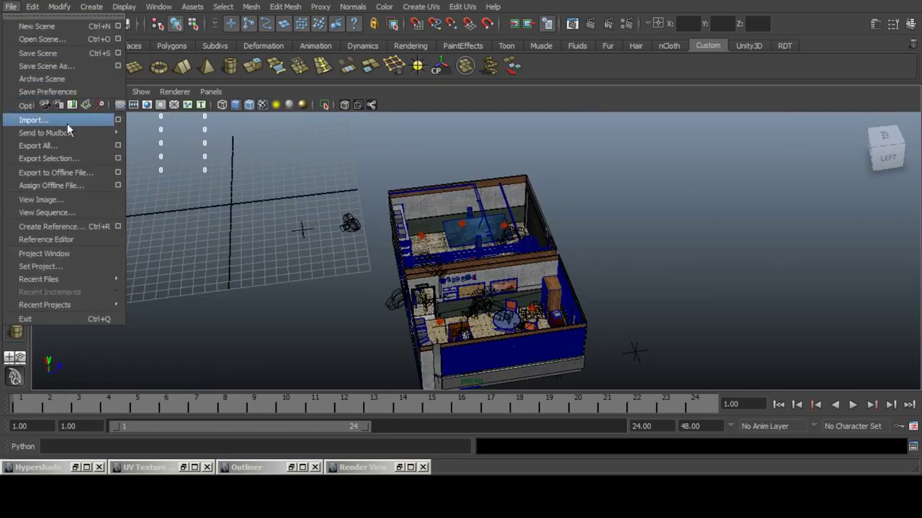
click(36, 120)
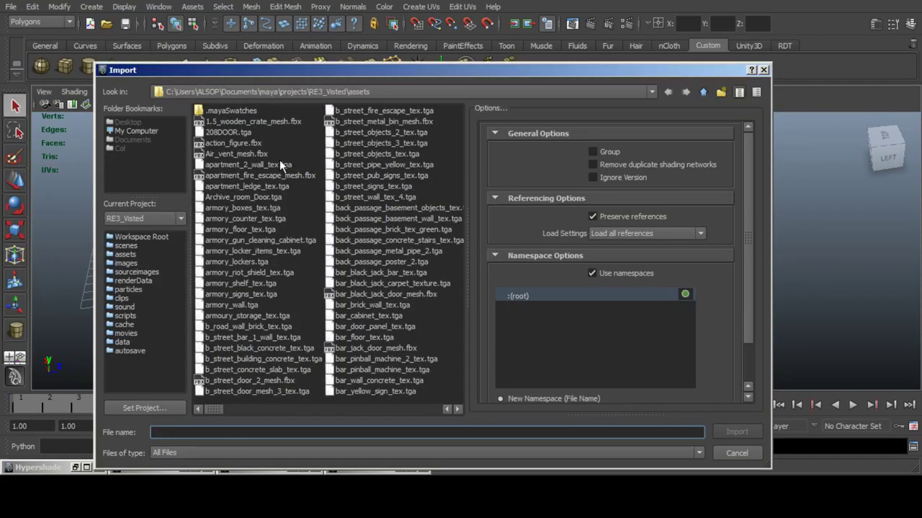
text(oil_room_boxes_mesh.fbx)
key(Return)
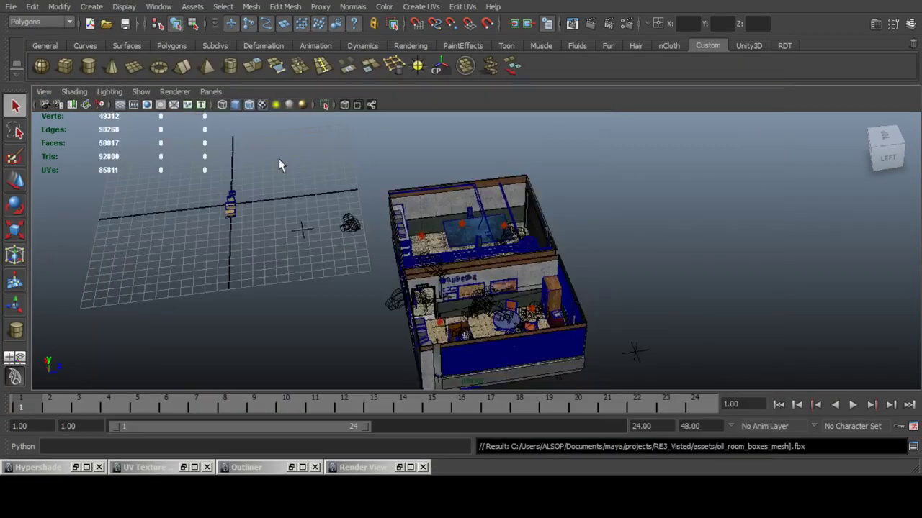
Move the Safety First box from the grid centre into the garage room, beside the tyre shelving.
alt+drag(280, 165, 211, 259)
key(f)
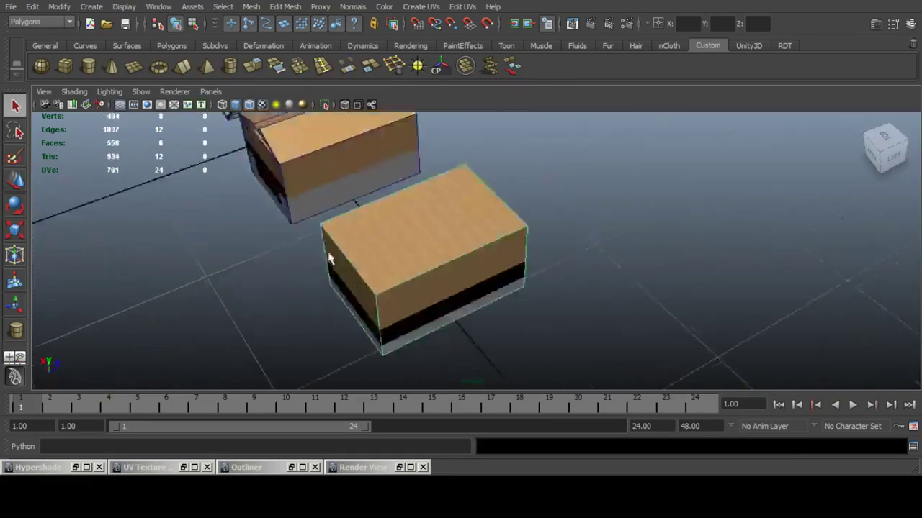
click(15, 185)
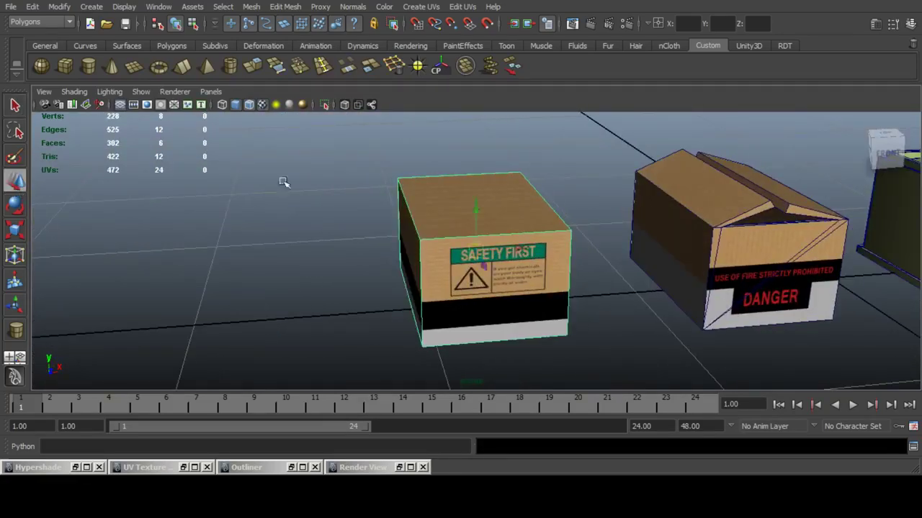
scroll(459, 222, down, 10)
alt+drag(458, 222, 463, 273)
scroll(475, 288, down, 3)
alt+middle_drag(490, 299, 568, 225)
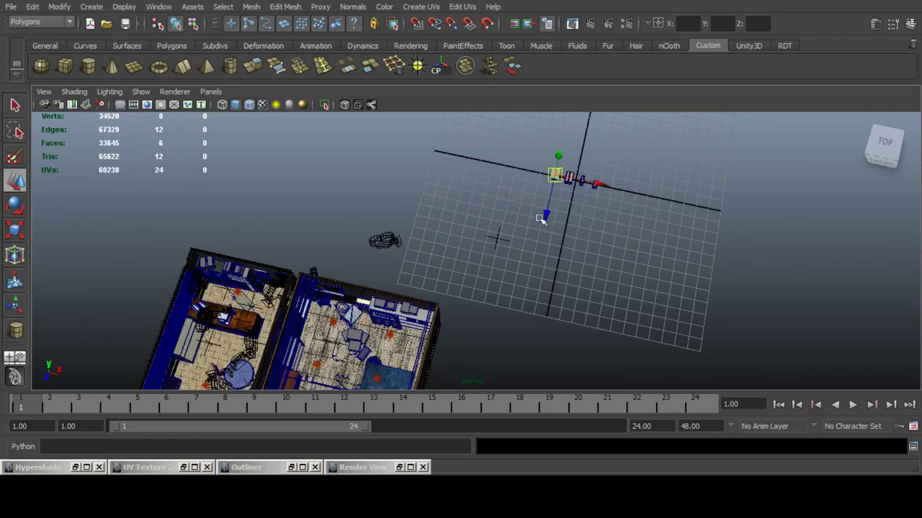
drag(543, 218, 485, 389)
alt+middle_drag(495, 333, 526, 268)
drag(594, 289, 479, 264)
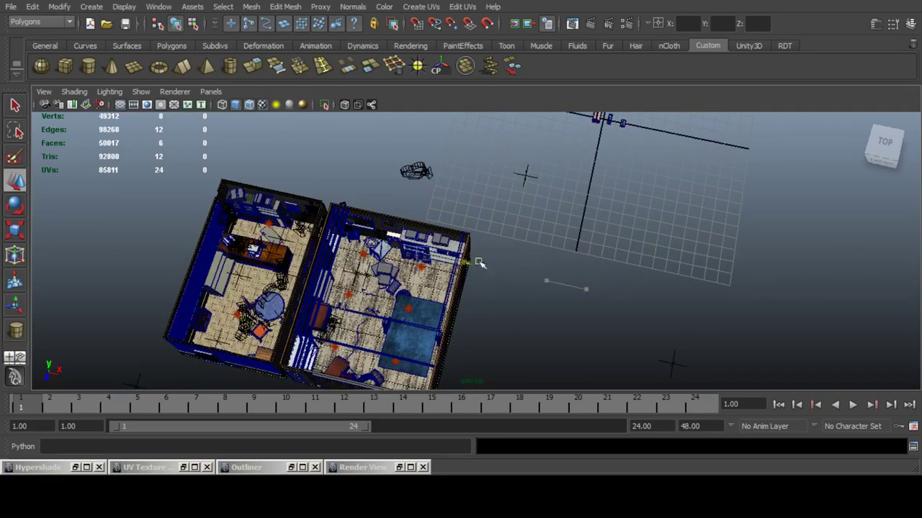
key(f)
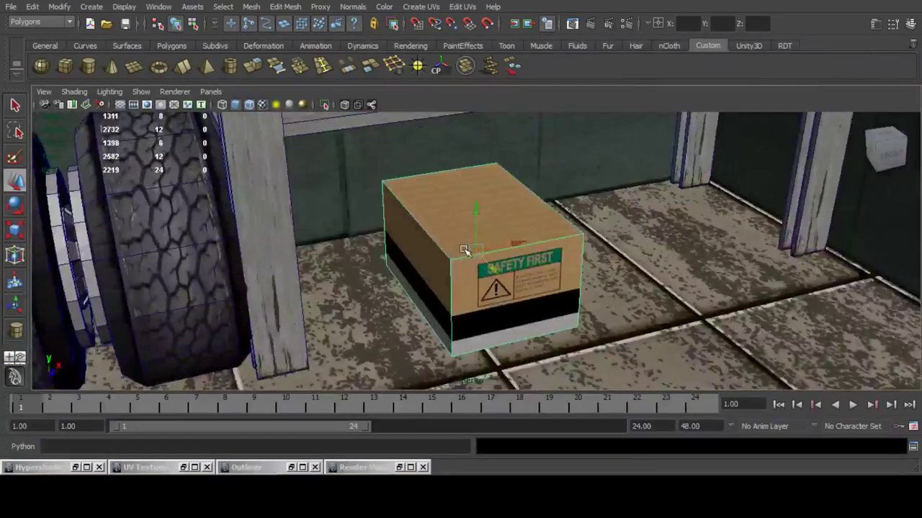
Switch to Windows Photo Viewer and examine the garage reference images, zooming in on the tyre shelves and the boxes stored there.
scroll(467, 258, down, 2)
alt+middle_drag(505, 357, 511, 383)
key(alt+Tab)
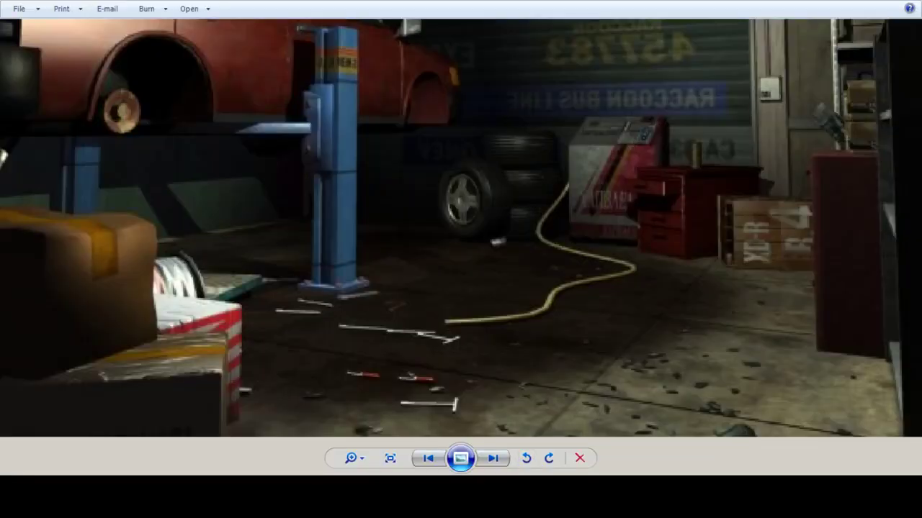
key(Right)
scroll(461, 230, up, 5)
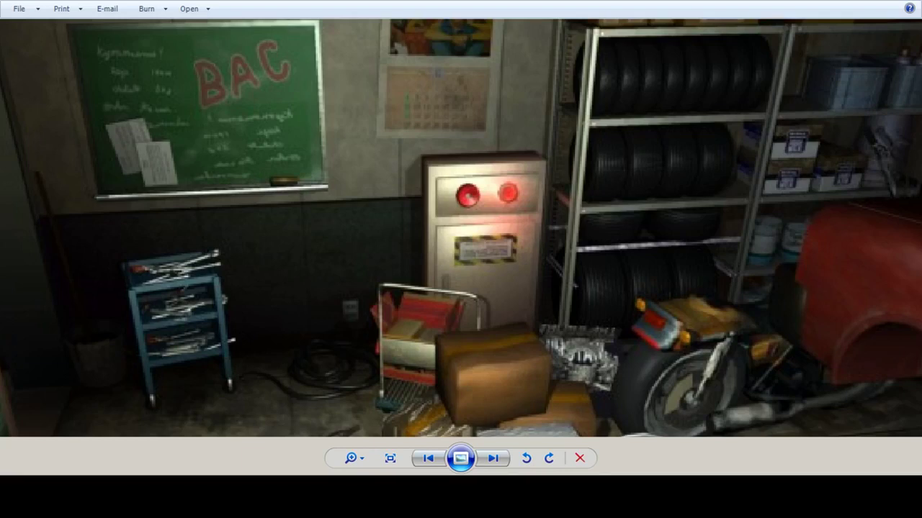
drag(460, 231, 461, 245)
scroll(693, 241, up, 3)
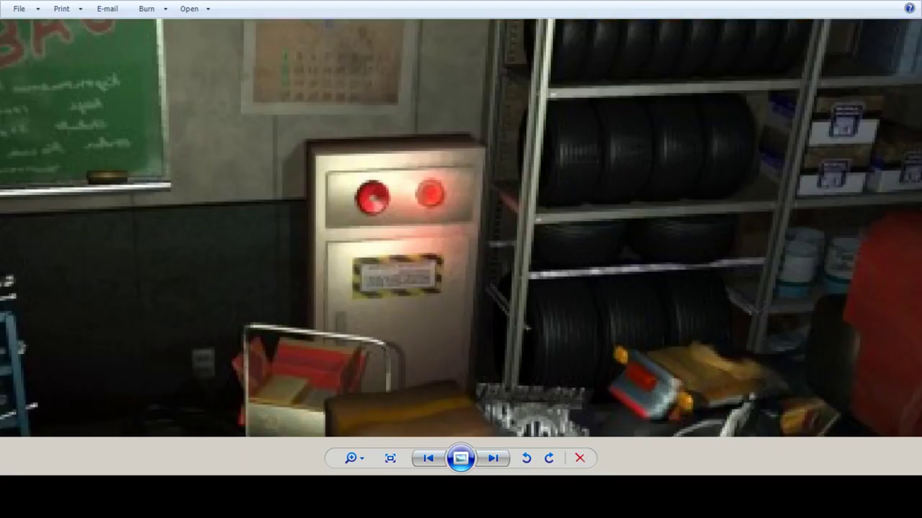
drag(693, 241, 541, 252)
key(Down)
key(Down)
key(Down)
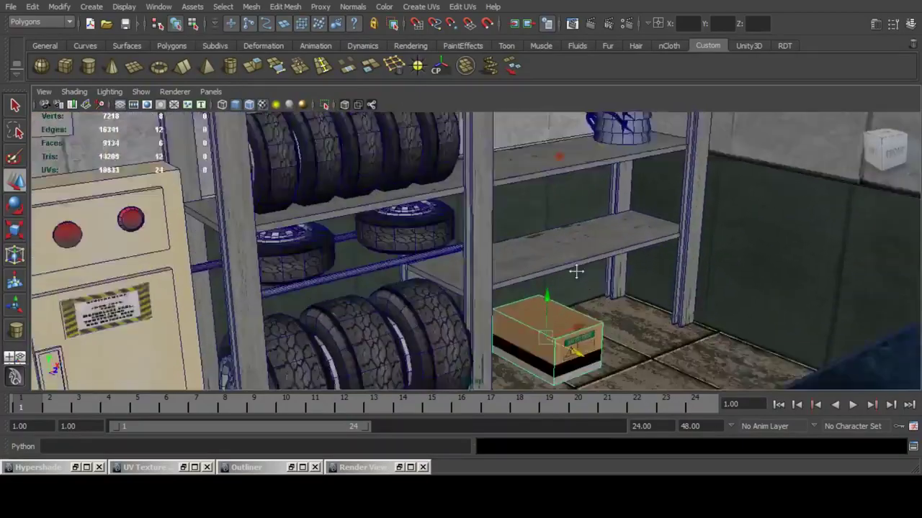
Raise the Safety First box onto the shelf holding the cone-shaped object and slide it to the end nearest the tyres.
alt+drag(576, 271, 473, 305)
alt+right_drag(473, 305, 508, 302)
alt+drag(508, 302, 537, 246)
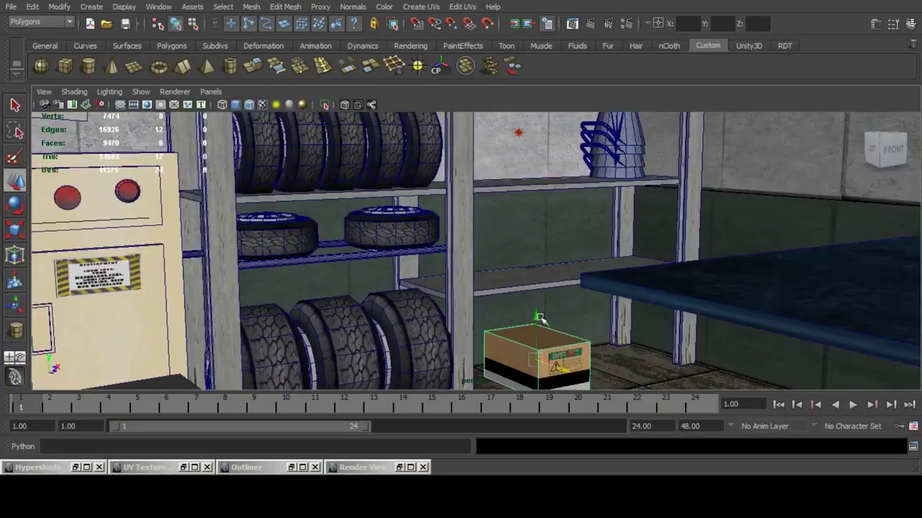
drag(540, 319, 524, 117)
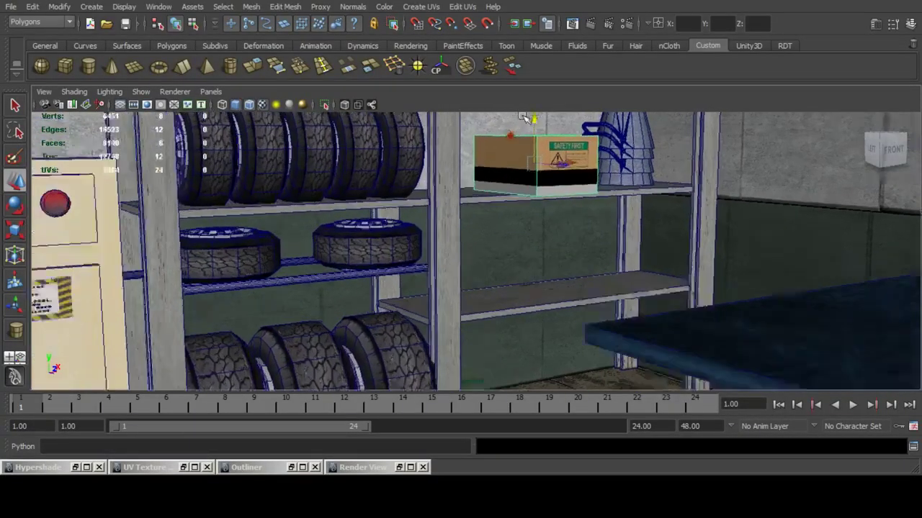
key(f)
alt+drag(522, 177, 477, 196)
drag(514, 236, 415, 226)
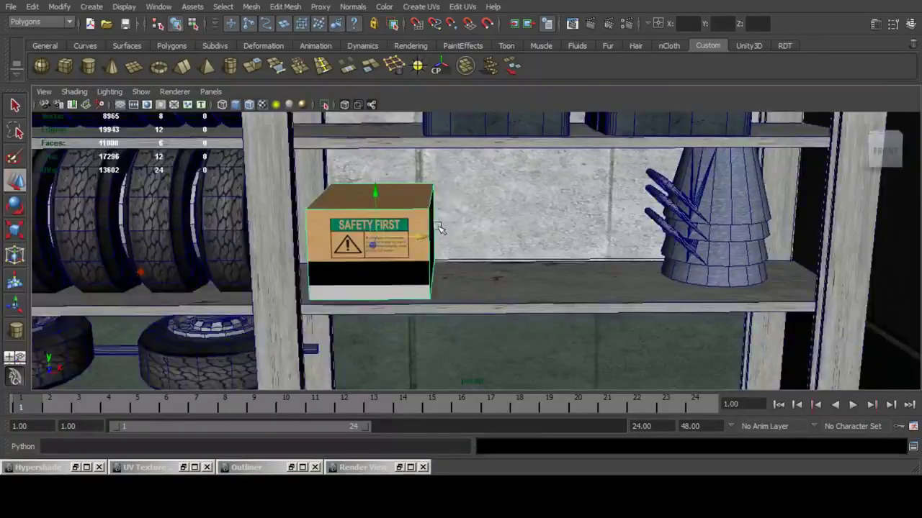
Duplicate the Safety First box and place the copy directly beside the original on the same shelf.
alt+drag(447, 309, 479, 228)
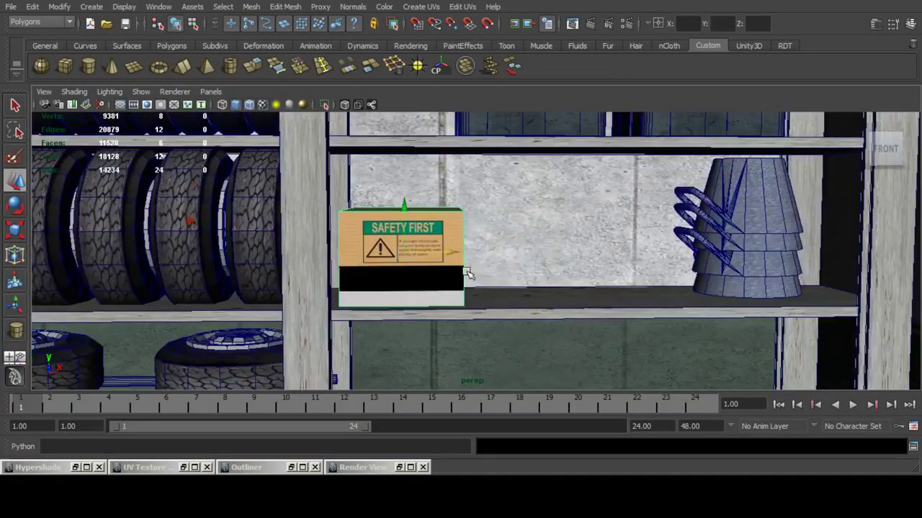
key(ctrl+d)
drag(465, 274, 560, 245)
Scale both Safety First boxes down in height together.
shift+click(426, 262)
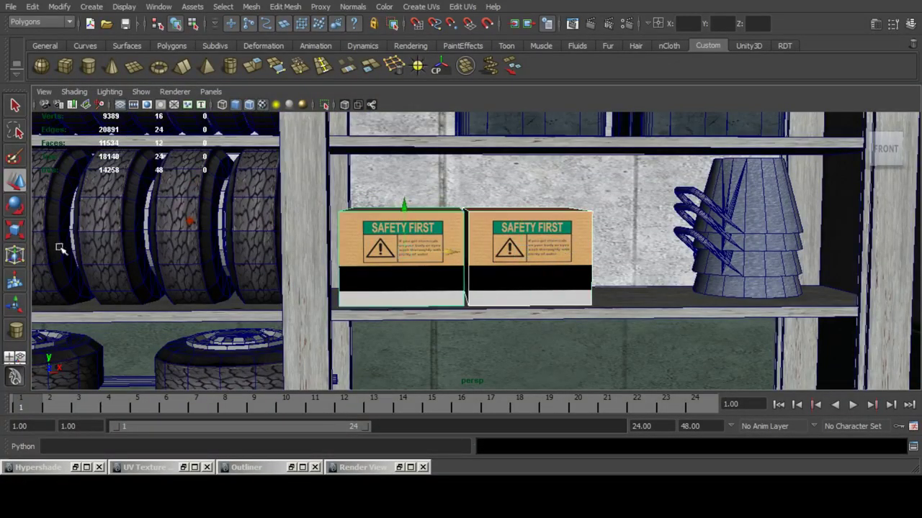
key(f)
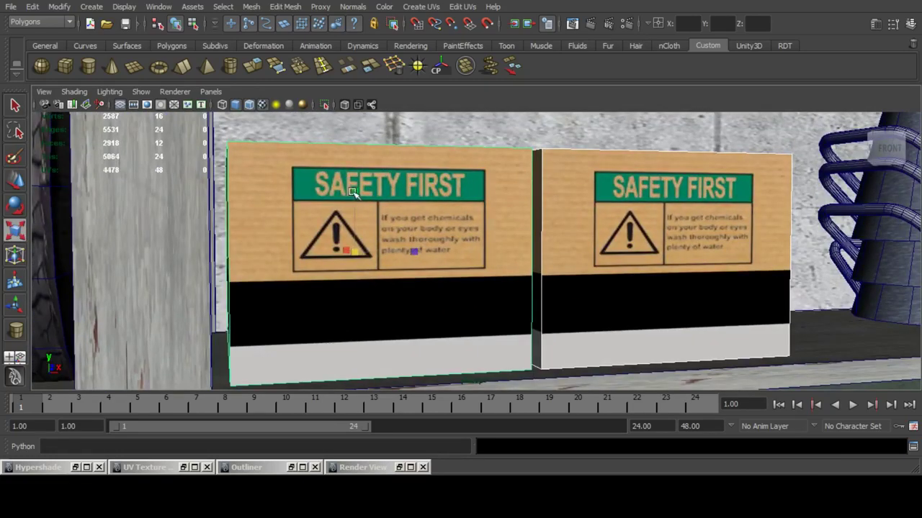
drag(353, 192, 394, 229)
click(15, 180)
scroll(453, 205, down, 3)
Duplicate one Safety First box again and stack the copy squarely on the box nearest the tyres.
click(556, 225)
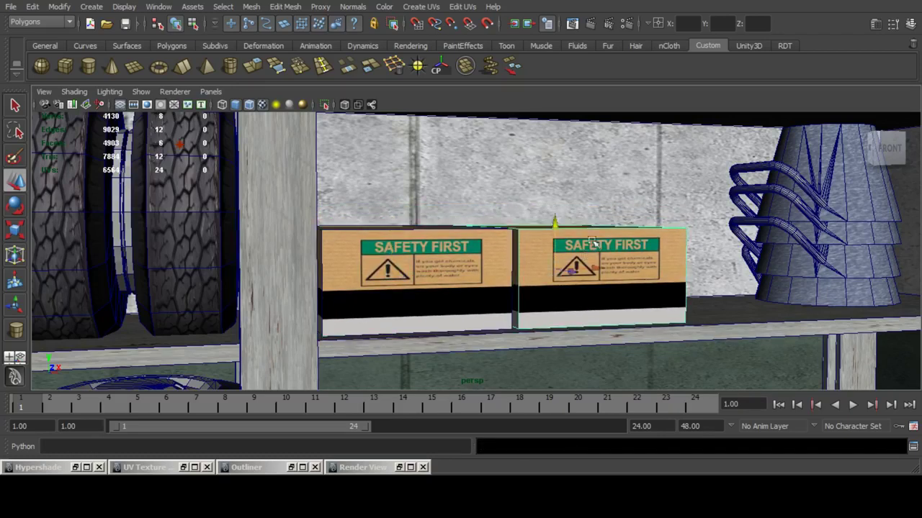
key(ctrl+d)
drag(555, 223, 543, 143)
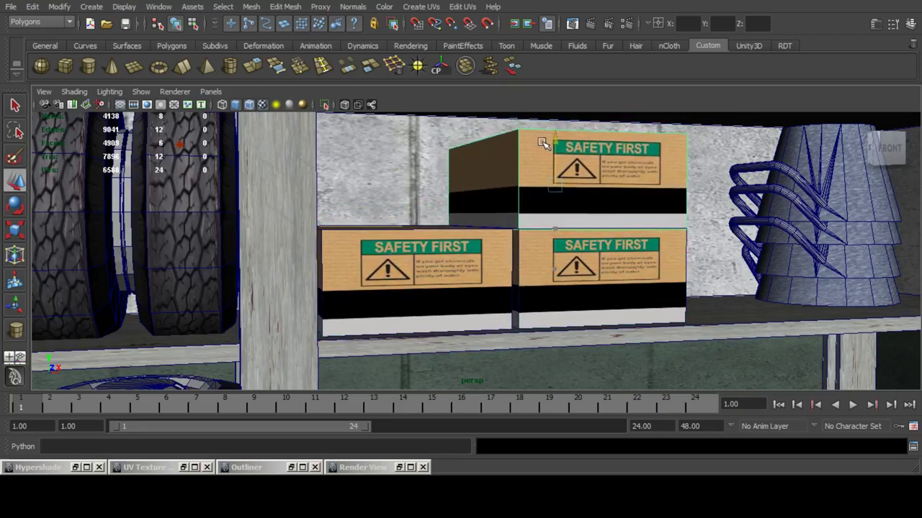
scroll(571, 173, down, 2)
alt+drag(571, 173, 517, 205)
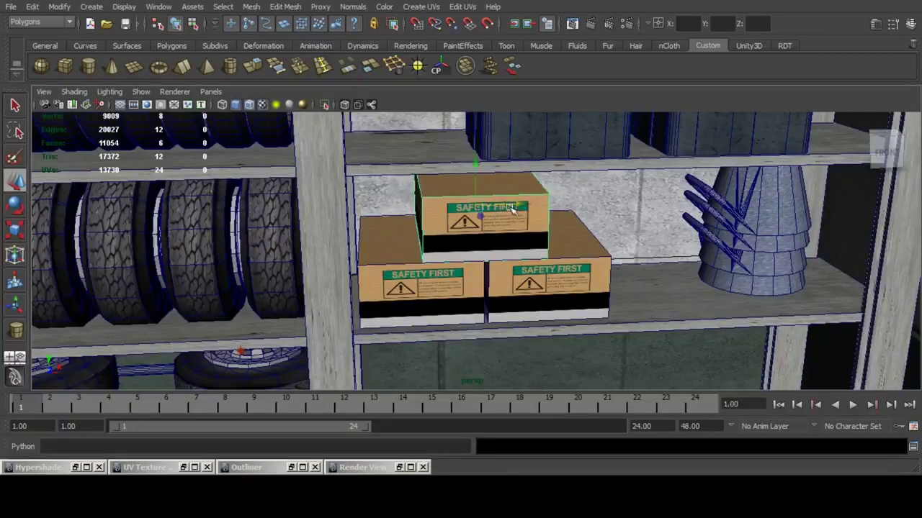
drag(512, 208, 451, 199)
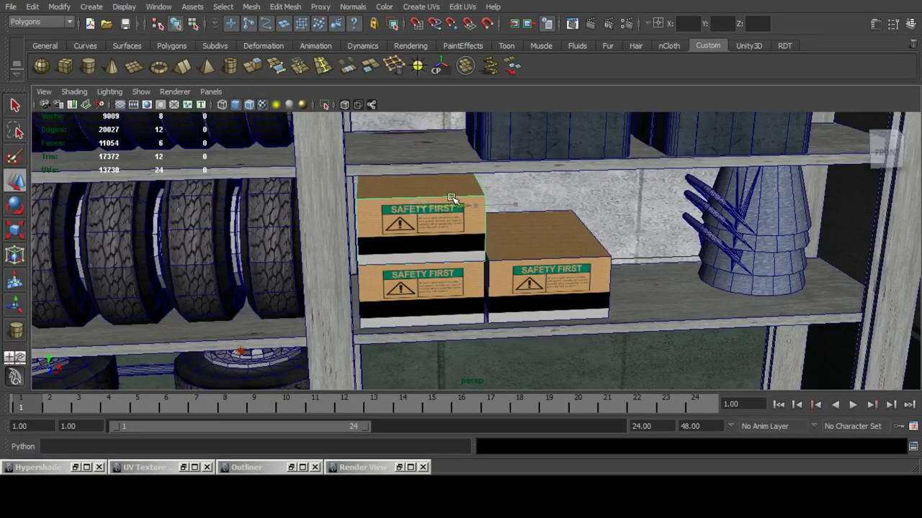
Save the gas station scene and render the garage through the camera CAM_03_OBJ.
scroll(454, 200, down, 6)
alt+drag(504, 209, 531, 245)
key(q)
key(ctrl+s)
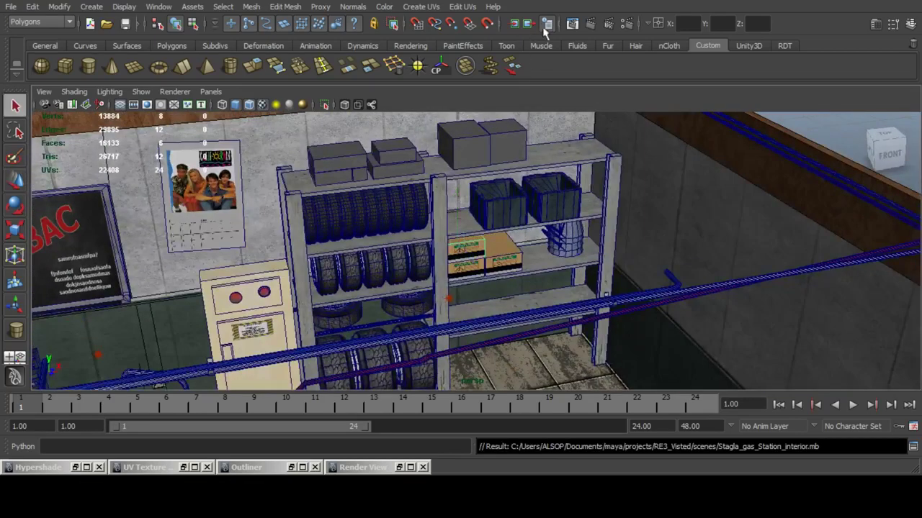
click(572, 25)
click(63, 7)
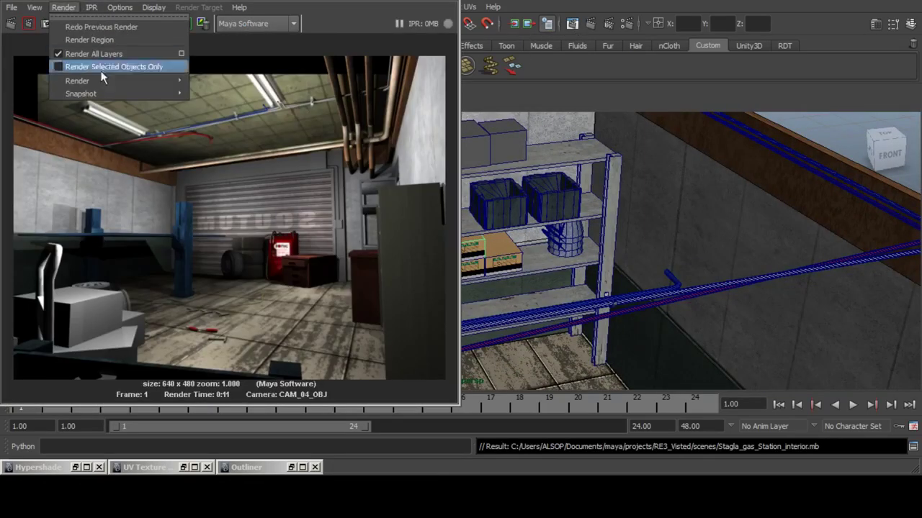
mouse_move(130, 81)
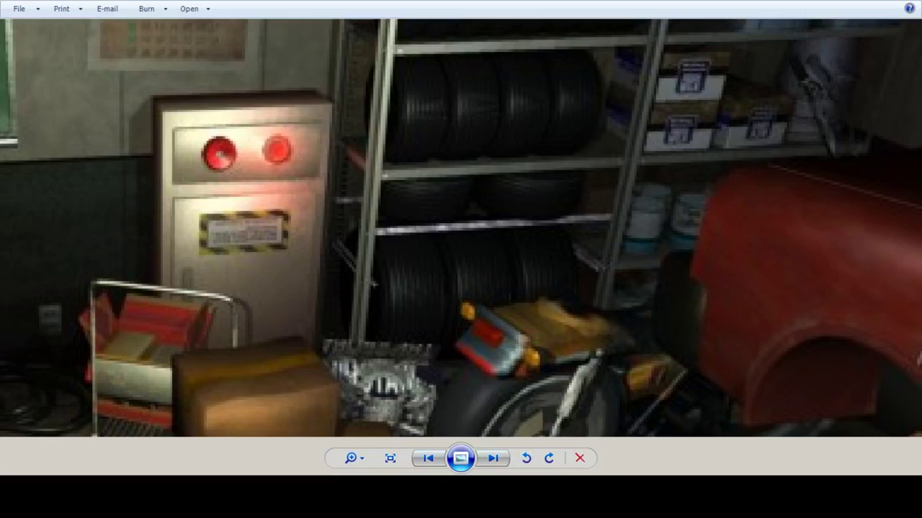
Examine the garage and shop reference images in Windows Photo Viewer, comparing the garage shelves and the tins on the shop's display shelving.
drag(461, 144, 460, 393)
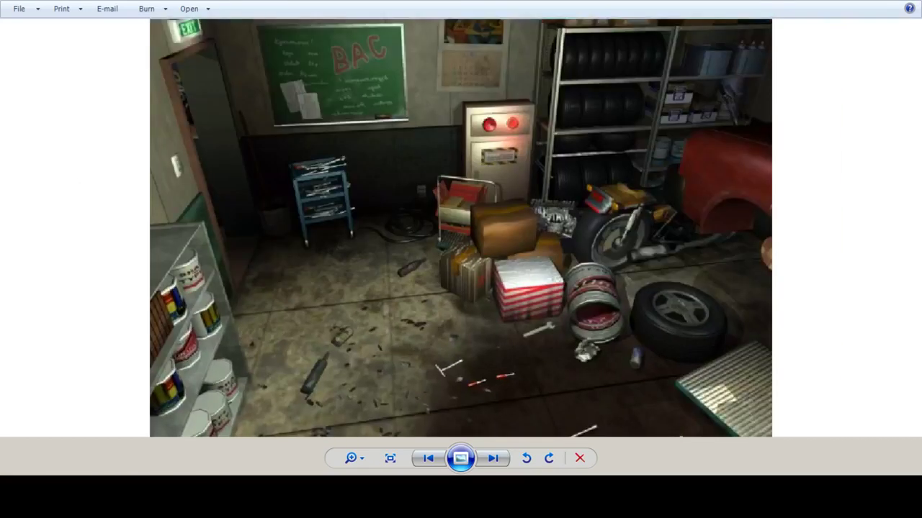
scroll(461, 231, up, 2)
drag(461, 274, 461, 191)
key(Right)
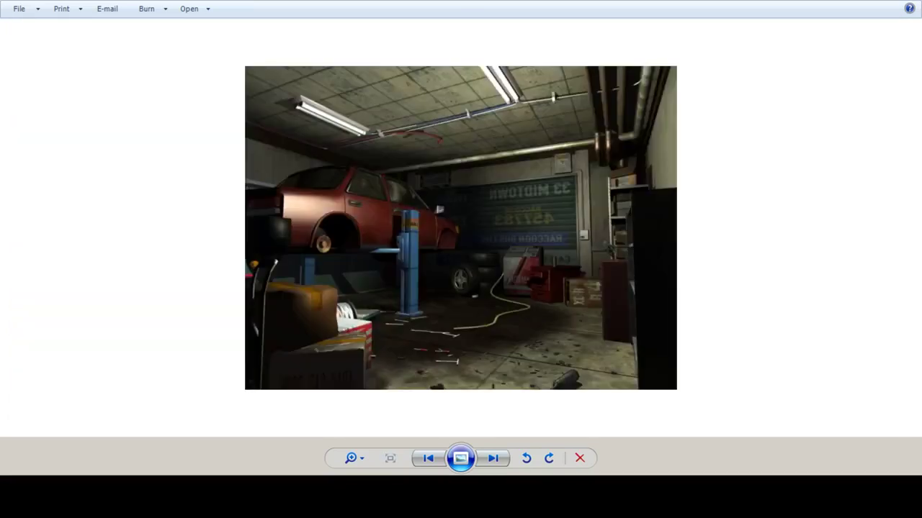
key(Right)
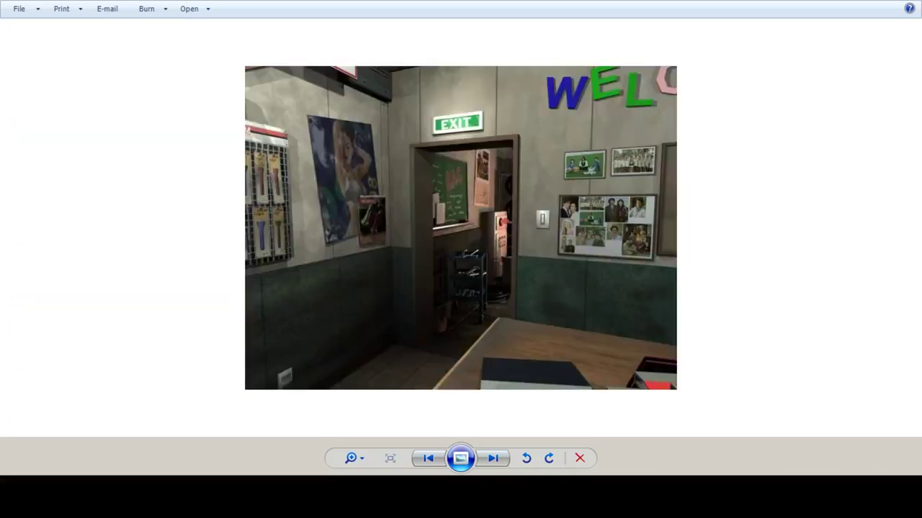
key(Right)
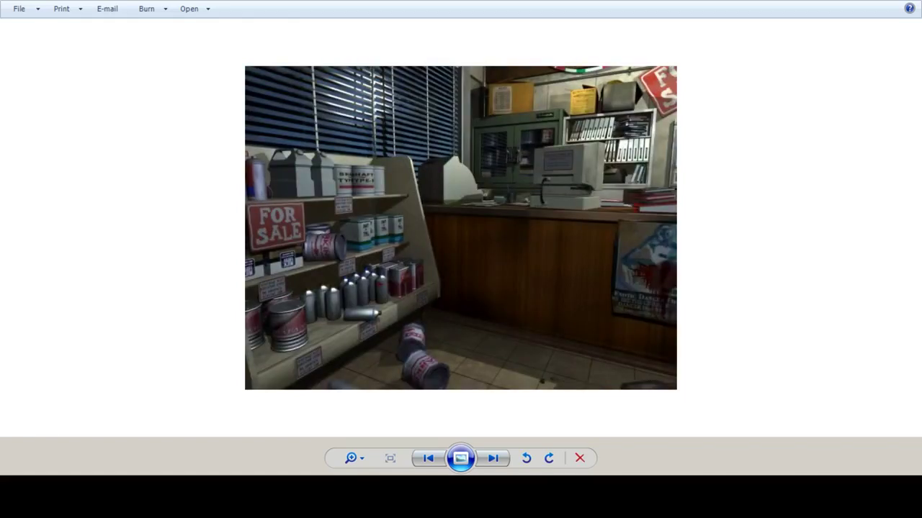
key(Right)
key(Down)
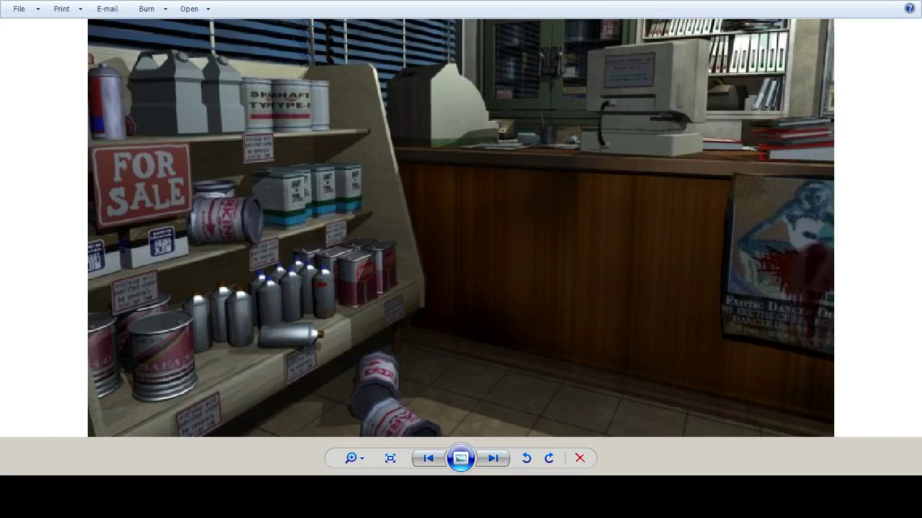
Switch back to Maya, put the Render View away, and move the danger tin from the grid centre into the shop room.
click(905, 4)
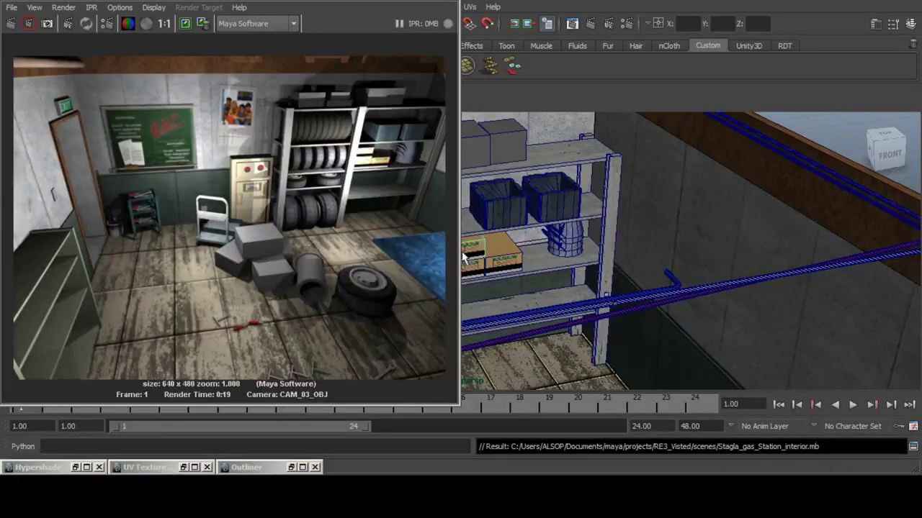
click(454, 2)
scroll(465, 200, down, 6)
alt+drag(465, 199, 588, 228)
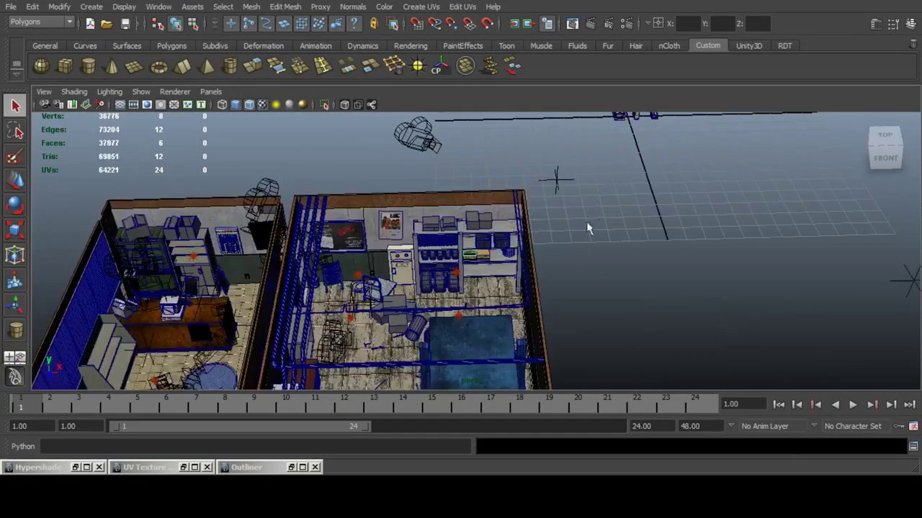
alt+middle_drag(588, 228, 574, 173)
click(562, 126)
click(9, 179)
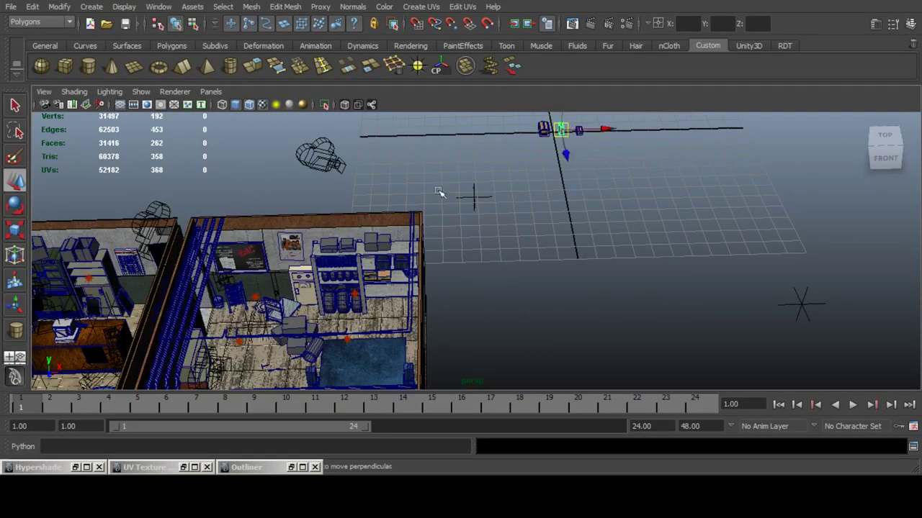
scroll(436, 189, down, 5)
alt+drag(493, 202, 424, 212)
drag(558, 255, 448, 379)
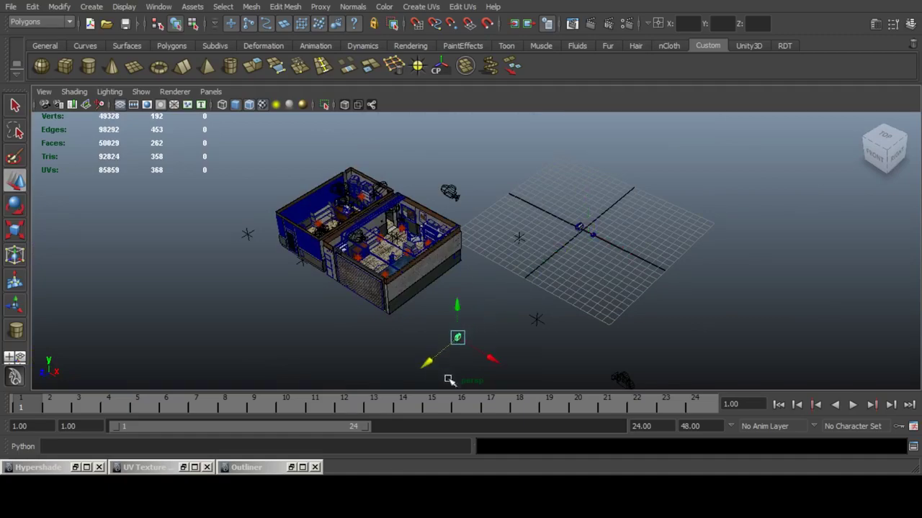
drag(489, 356, 357, 268)
key(f)
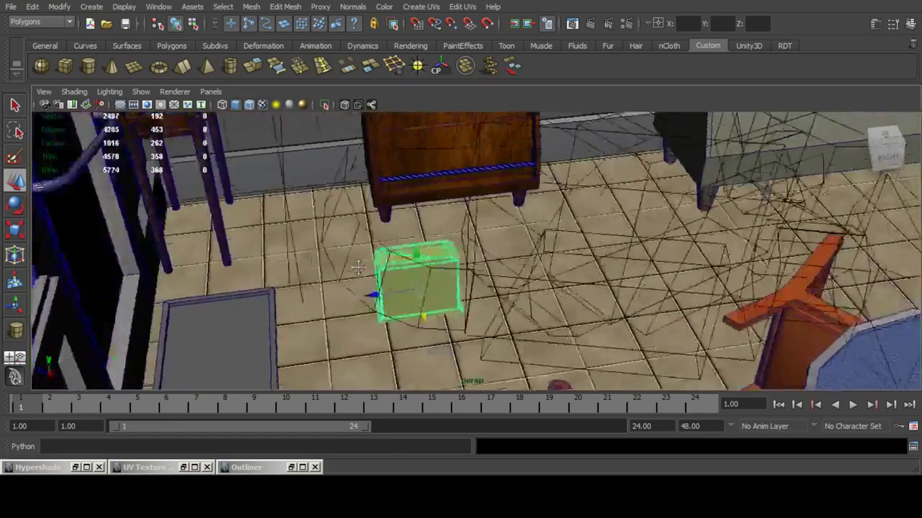
Move the danger tin across the shop floor to the display shelving beside the wooden counter and raise it off the floor.
alt+middle_drag(358, 268, 327, 287)
drag(309, 310, 722, 255)
alt+middle_drag(708, 238, 678, 237)
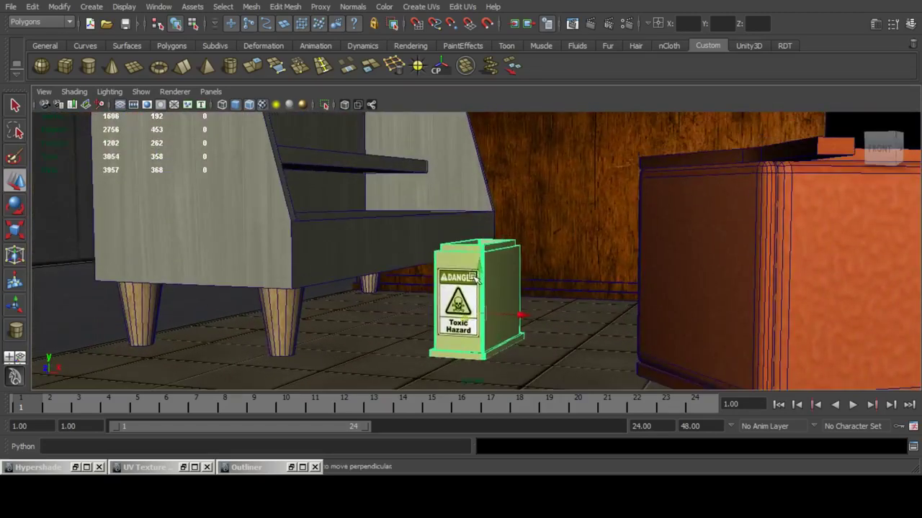
alt+middle_drag(489, 158, 475, 231)
Set the danger tin's Rotate Y to 0 to turn its label away from the display shelving.
click(911, 25)
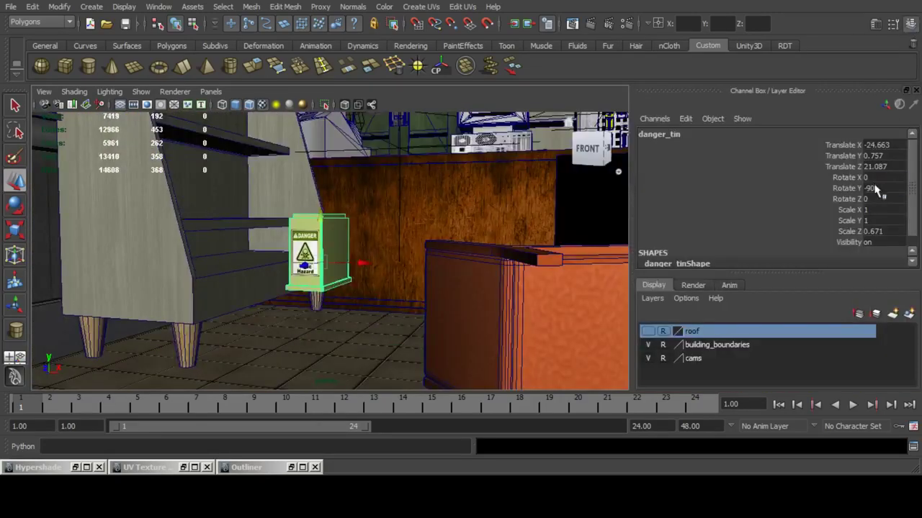
click(877, 188)
text(0)
key(Return)
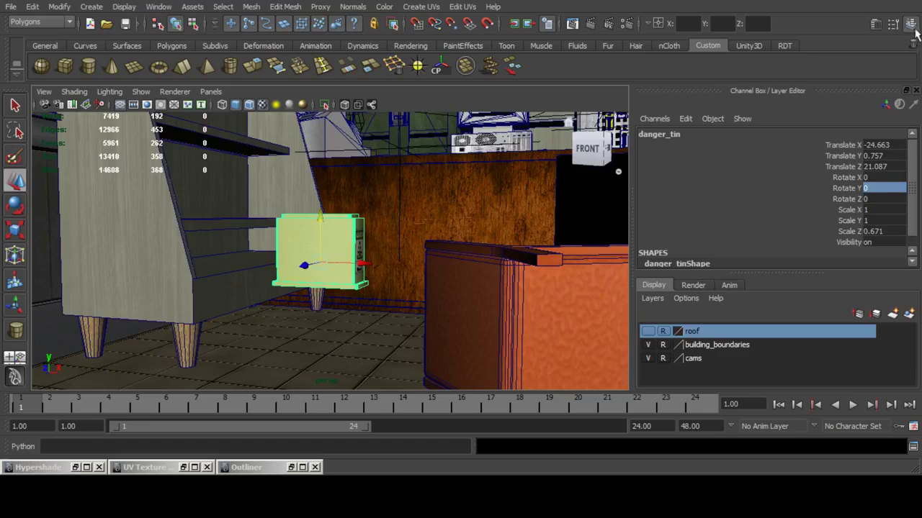
click(912, 27)
Position the danger tin on the shop display unit's middle shelf, at the end nearest the counter.
alt+drag(497, 214, 317, 223)
key(f)
alt+drag(554, 226, 511, 206)
alt+middle_drag(510, 206, 485, 232)
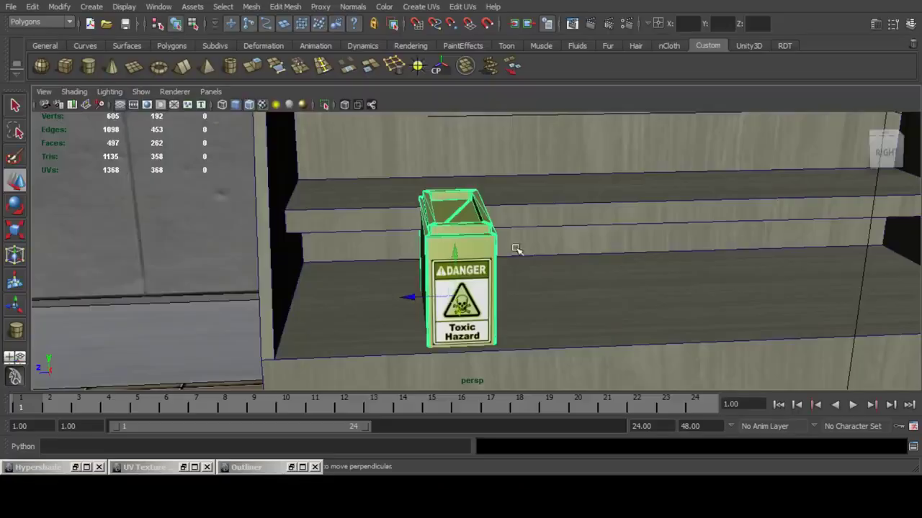
alt+drag(514, 247, 437, 281)
scroll(329, 303, down, 5)
alt+drag(368, 283, 571, 236)
alt+drag(571, 240, 576, 214)
key(f)
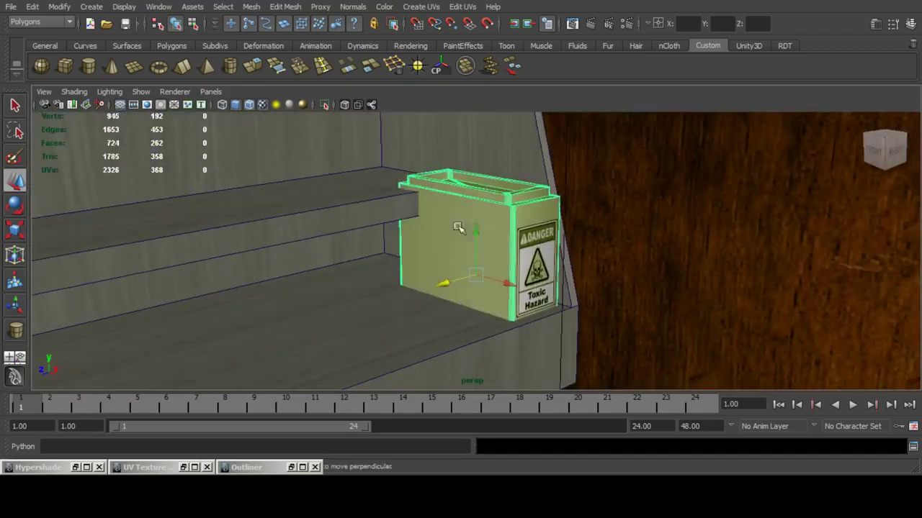
drag(480, 229, 417, 242)
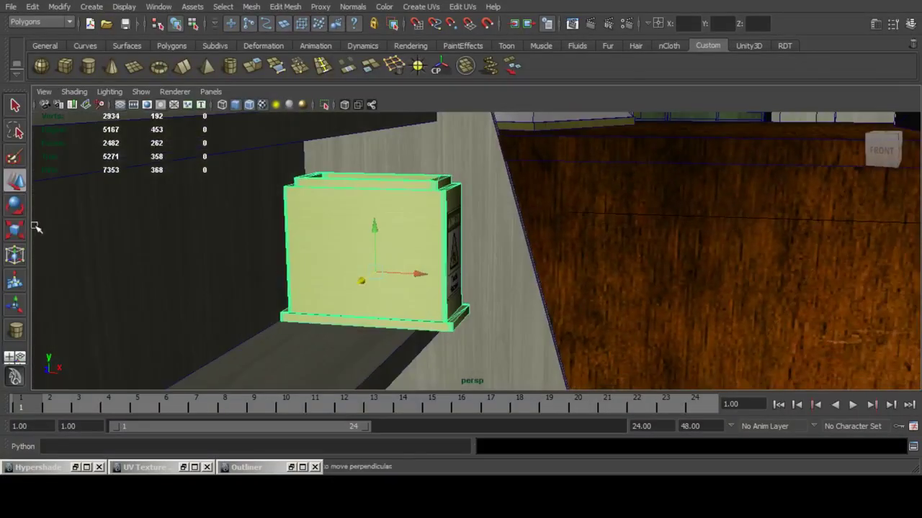
Scale the danger tin down along X to reduce its depth and slide it back onto the shelf.
click(15, 229)
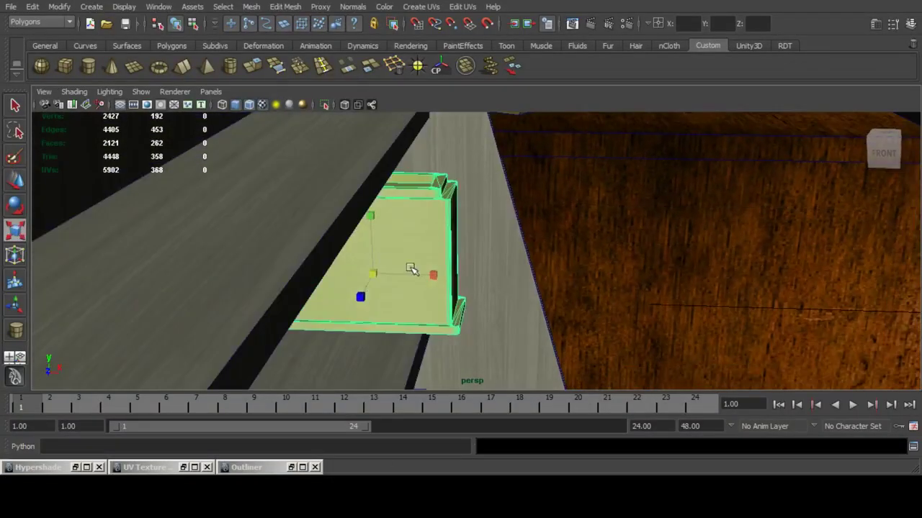
drag(432, 273, 420, 275)
click(15, 180)
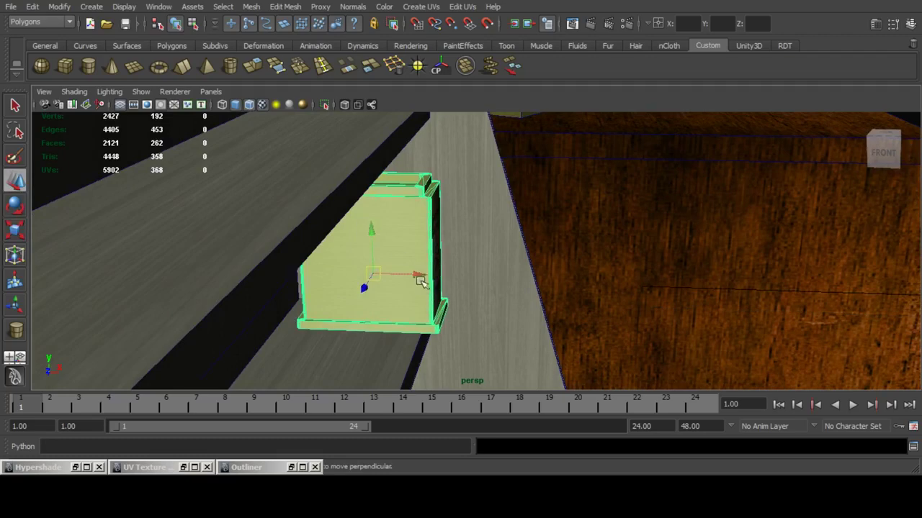
drag(415, 276, 401, 271)
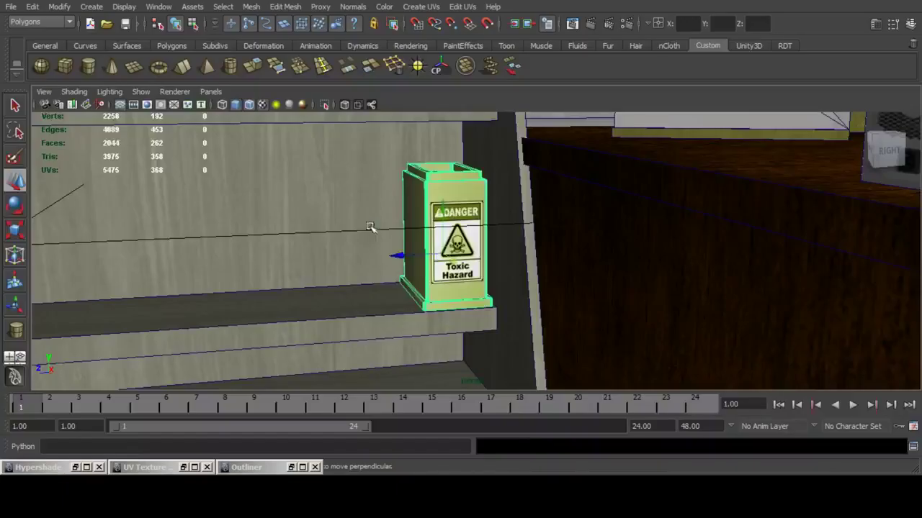
Duplicate the danger tin and space the copies along the shelf to form a row of three tins.
key(ctrl+d)
drag(393, 255, 472, 271)
click(430, 245)
drag(422, 255, 386, 245)
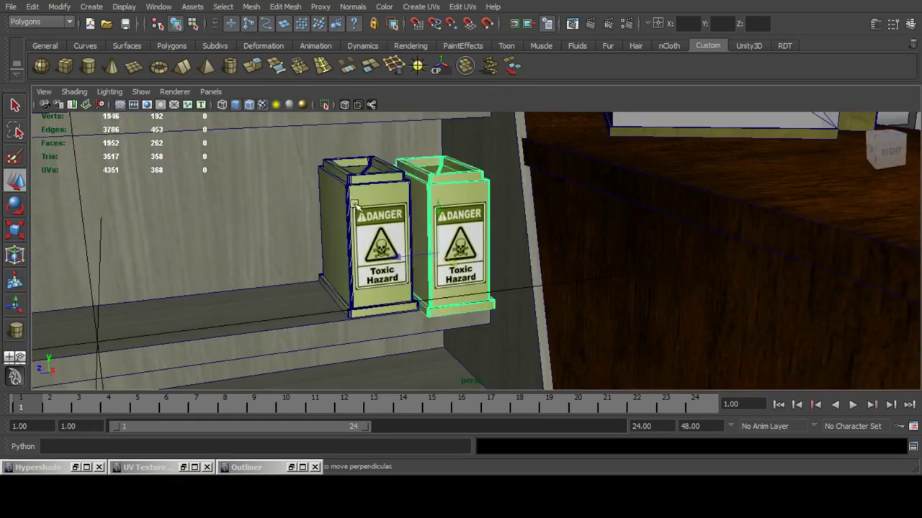
click(378, 241)
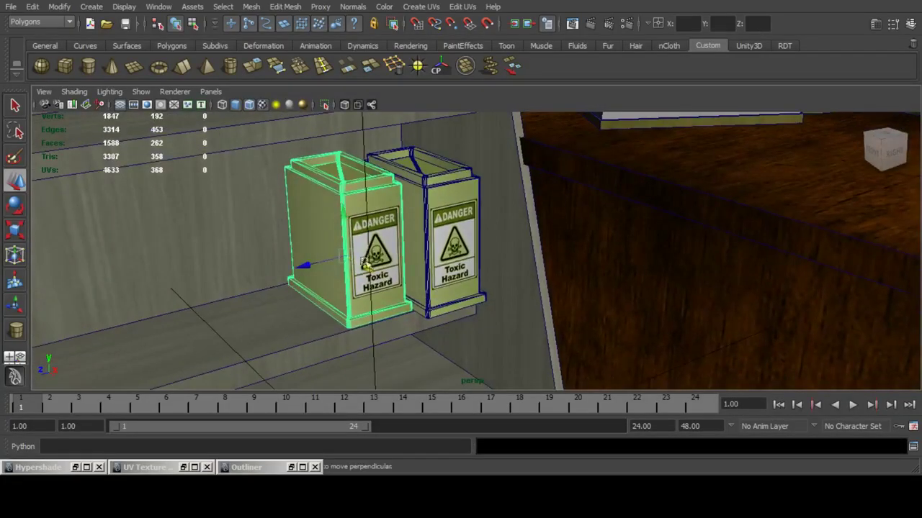
drag(360, 263, 236, 284)
key(ctrl+d)
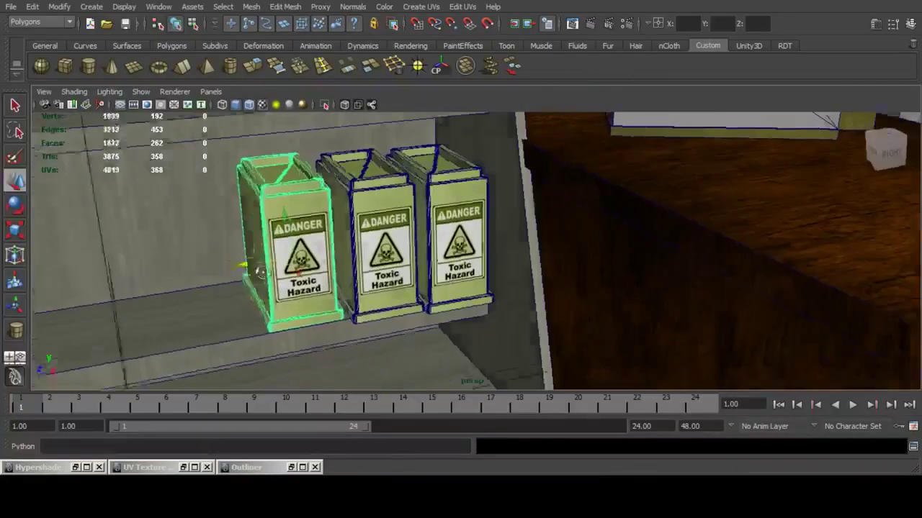
Duplicate the danger tin once more, place the copy as the fourth in the row, and save the scene.
key(ctrl+d)
drag(245, 267, 325, 260)
drag(220, 362, 247, 343)
drag(310, 335, 341, 304)
alt+middle_drag(341, 304, 389, 274)
key(q)
key(ctrl+s)
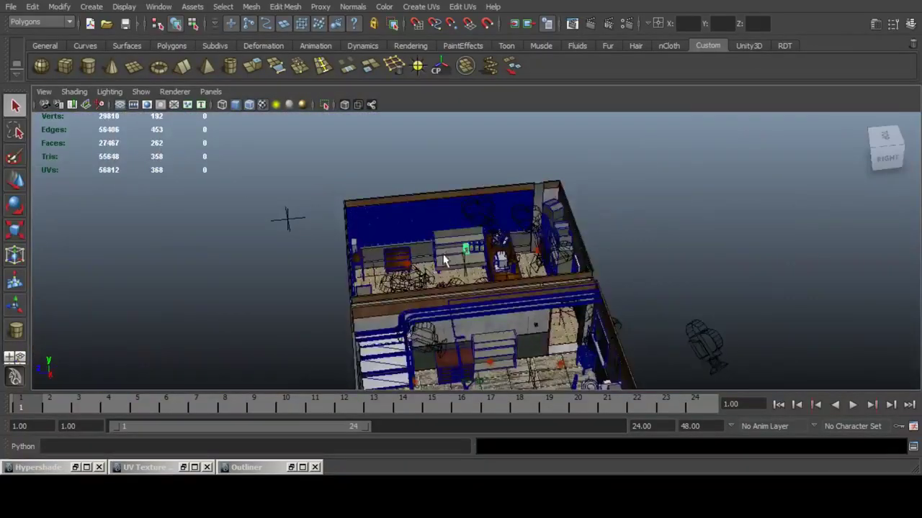
Duplicate the orange, black and white box from the garage shelving and move the copy to the shop display unit.
alt+drag(288, 216, 624, 195)
alt+middle_drag(622, 189, 576, 246)
scroll(576, 245, up, 2)
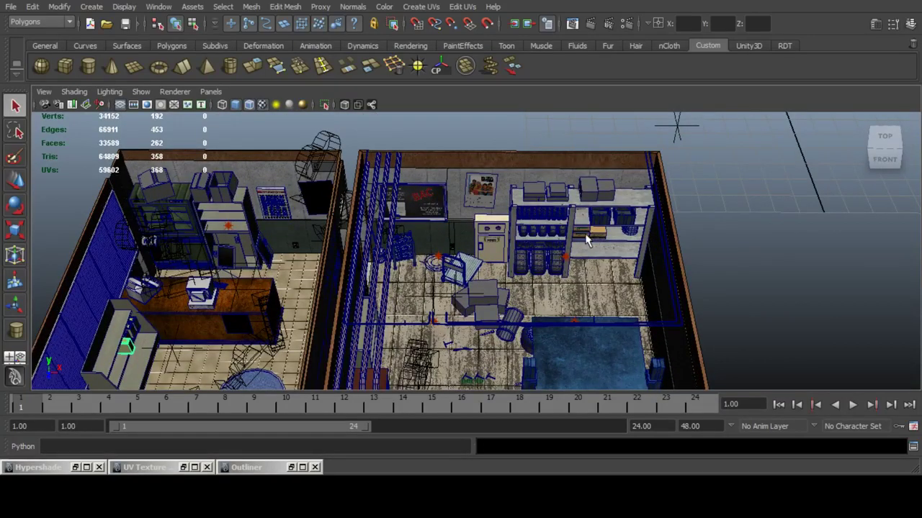
click(584, 234)
click(596, 250)
click(21, 185)
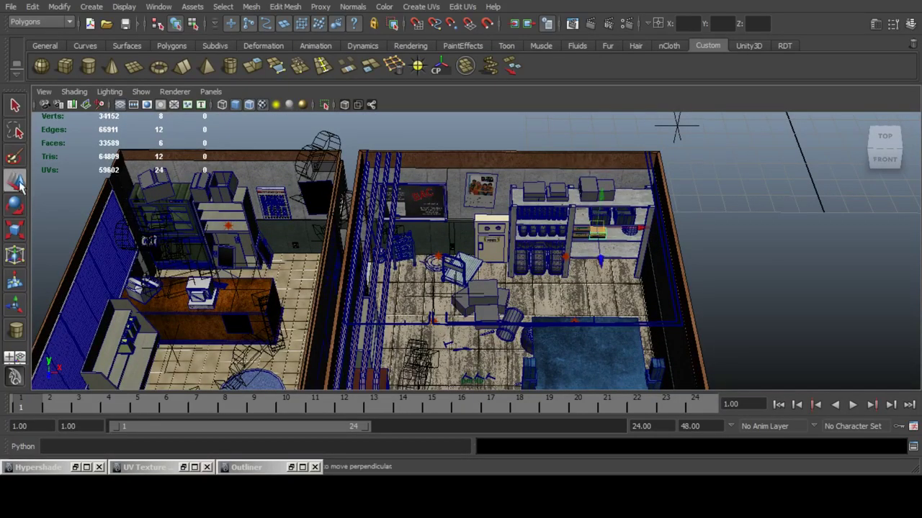
key(ctrl+d)
drag(598, 260, 616, 386)
drag(644, 355, 144, 324)
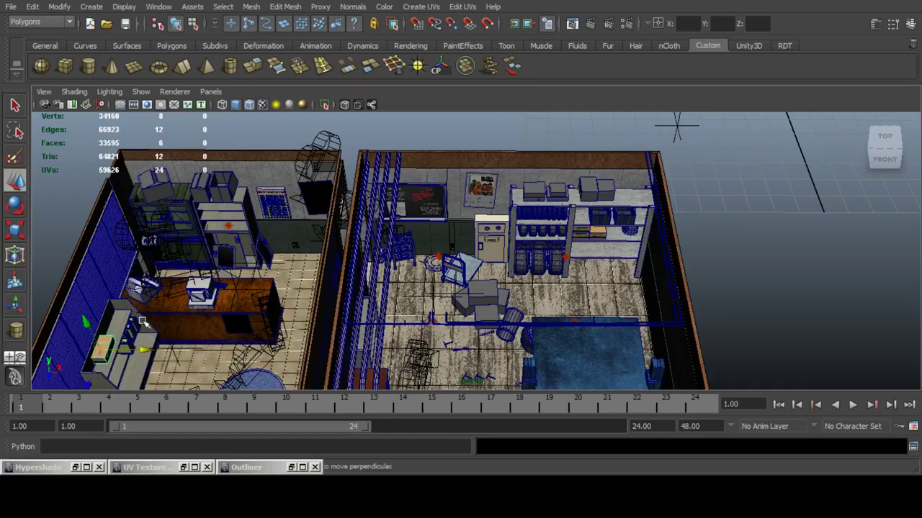
click(142, 322)
key(ctrl+z)
key(f)
alt+drag(475, 280, 333, 215)
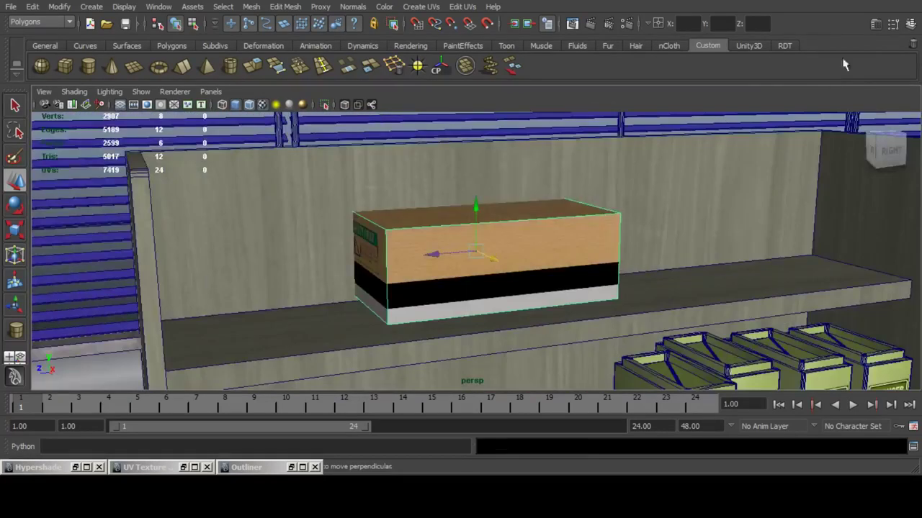
Set the copied box's Rotate Y to 180 so its safety label faces the front of the display unit.
click(911, 25)
click(883, 188)
text(0)
key(Return)
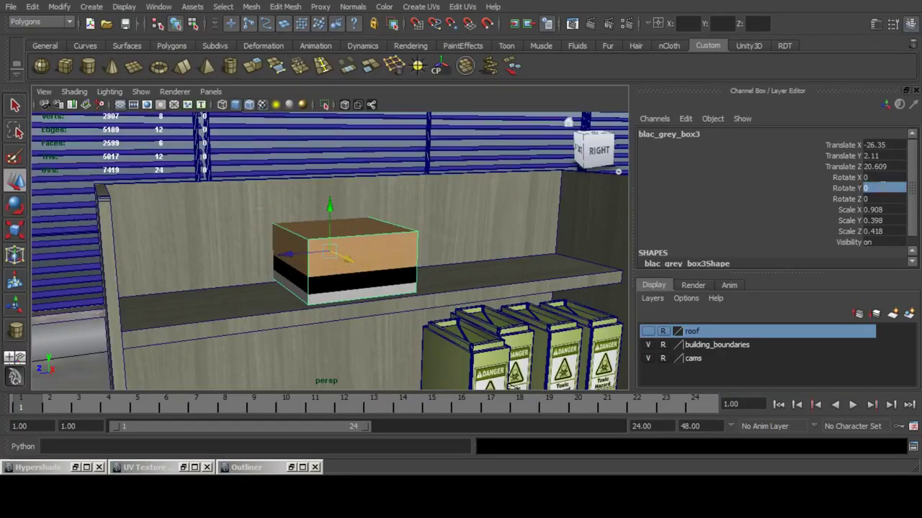
text(180)
key(Return)
click(912, 24)
Move the box down and forward onto the display unit's middle shelf, beside the danger tins.
scroll(478, 212, down, 5)
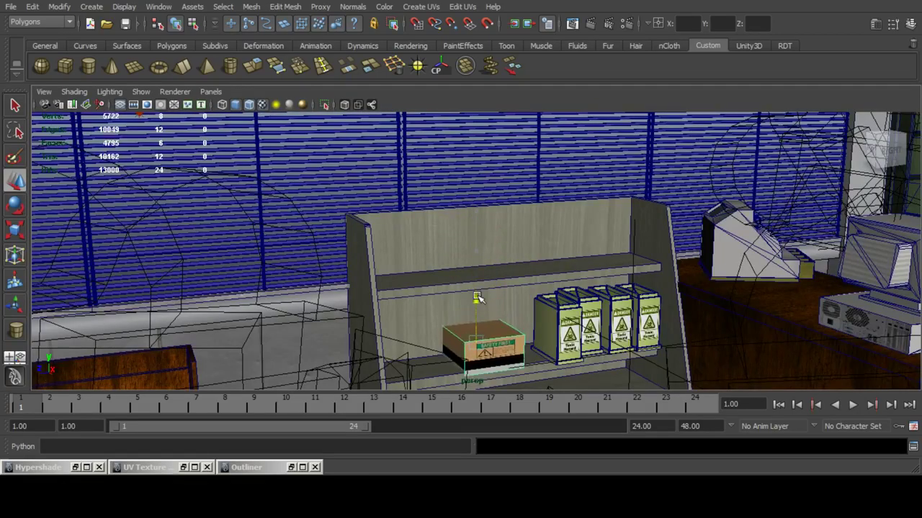
scroll(497, 238, up, 8)
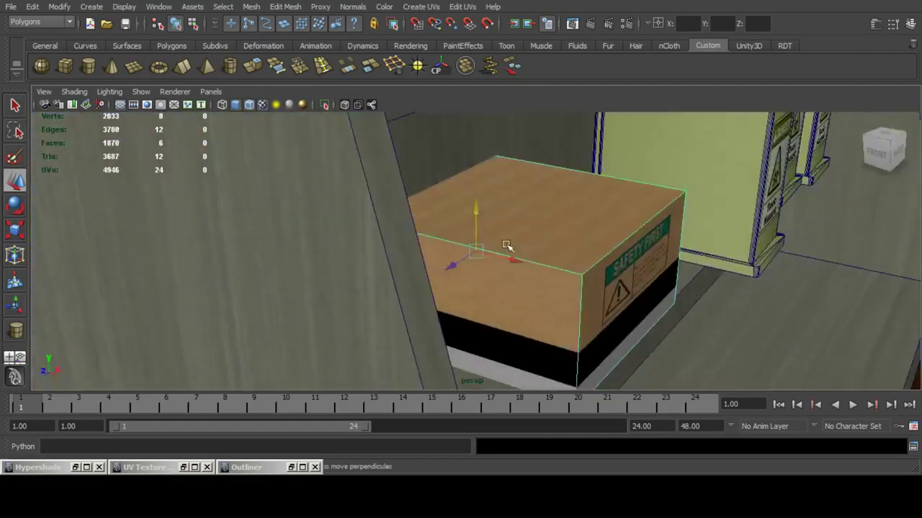
scroll(507, 247, down, 2)
drag(519, 264, 615, 283)
scroll(574, 257, down, 4)
alt+drag(573, 257, 550, 252)
drag(508, 213, 495, 273)
Pull the box's front vertices back to fit the shelf's depth, and center its pivot in object mode.
right_drag(534, 276, 484, 249)
alt+drag(545, 280, 415, 273)
drag(353, 241, 575, 410)
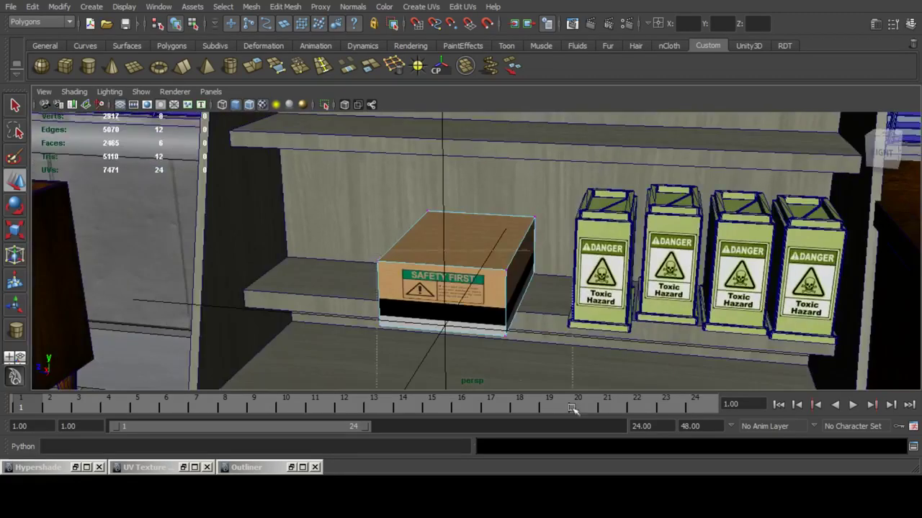
alt+drag(414, 261, 547, 291)
scroll(585, 256, up, 3)
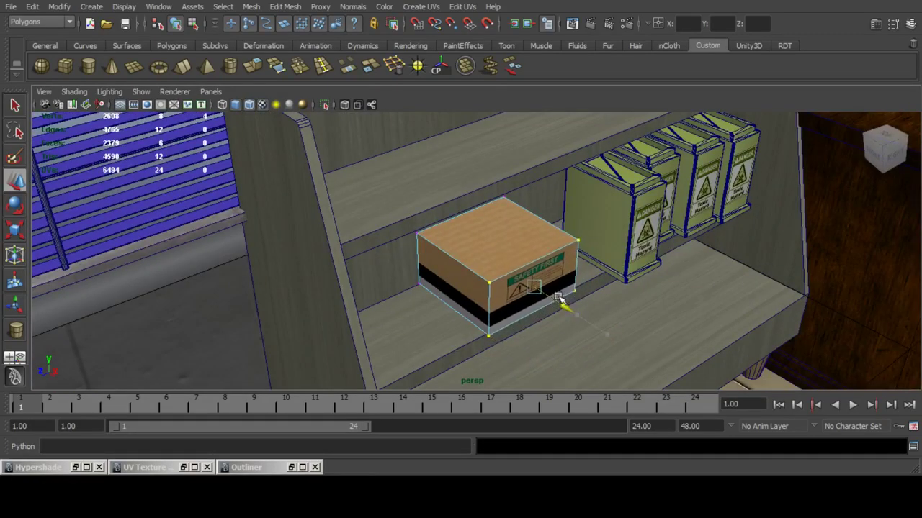
key(w)
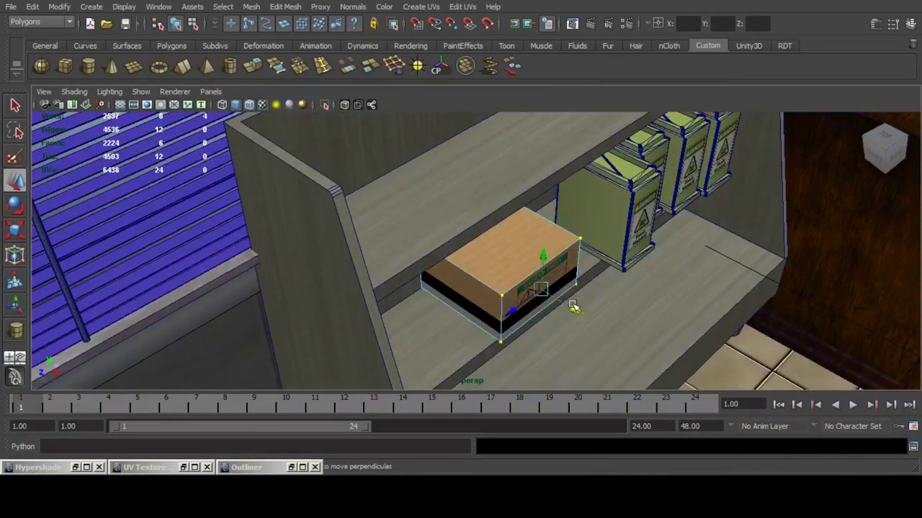
drag(576, 309, 555, 298)
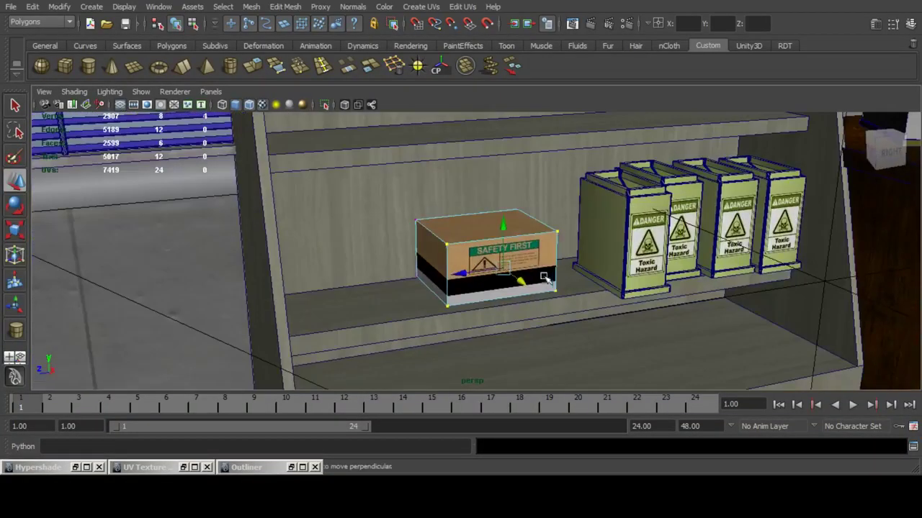
key(F8)
click(434, 70)
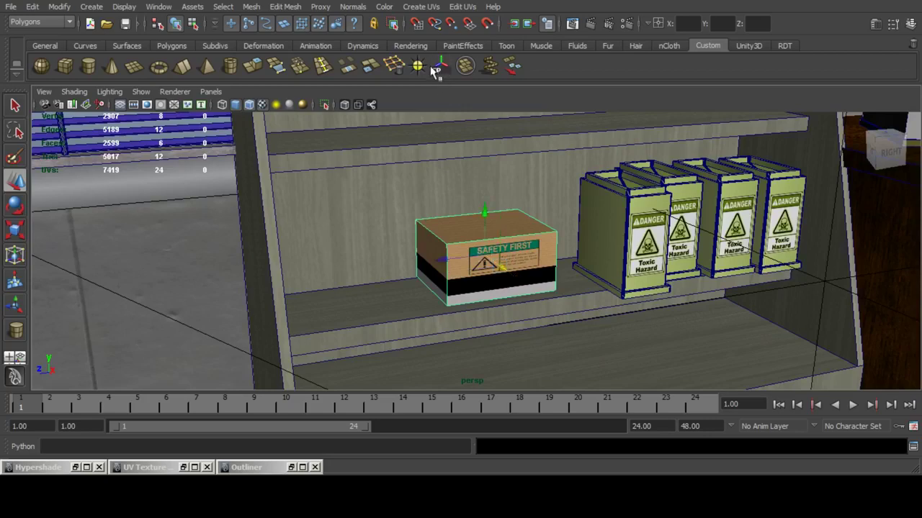
Slide the box to the shelf's far end and place a slightly rotated duplicate close beside it.
alt+drag(515, 280, 265, 242)
alt+drag(361, 233, 360, 268)
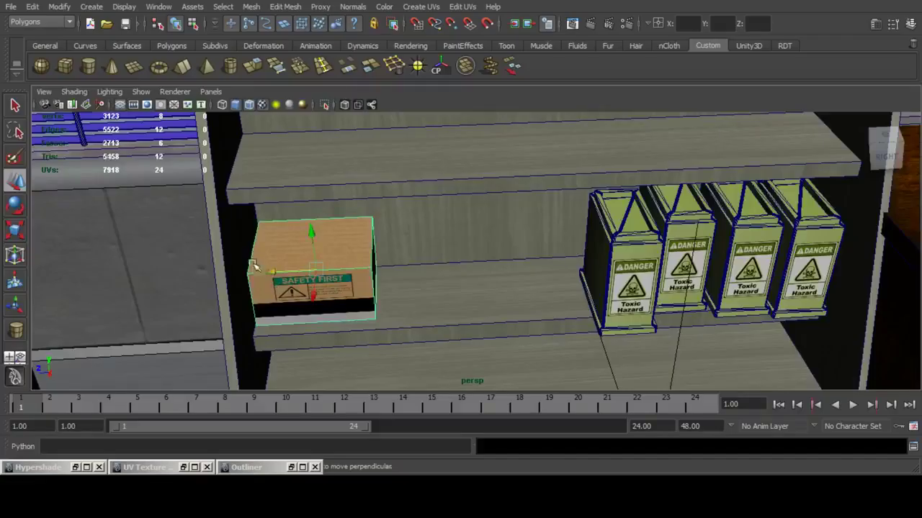
key(ctrl+d)
drag(255, 267, 479, 288)
click(14, 207)
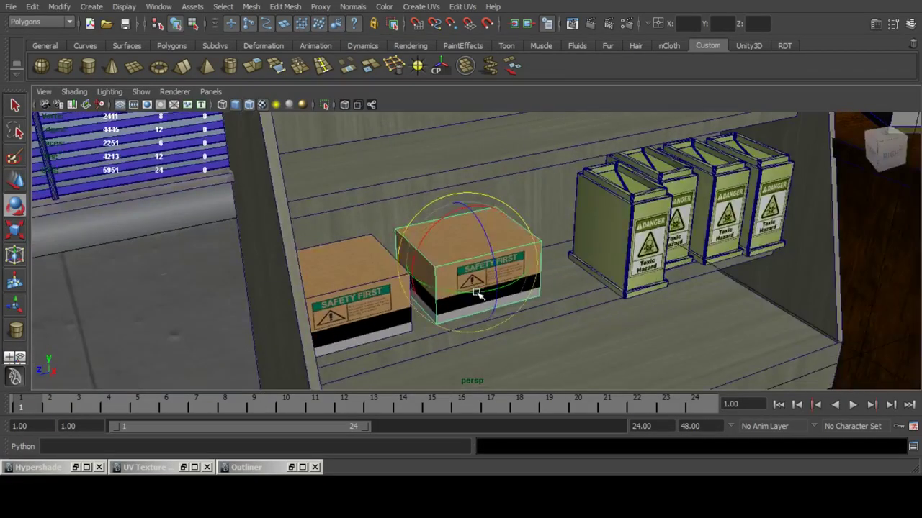
click(15, 180)
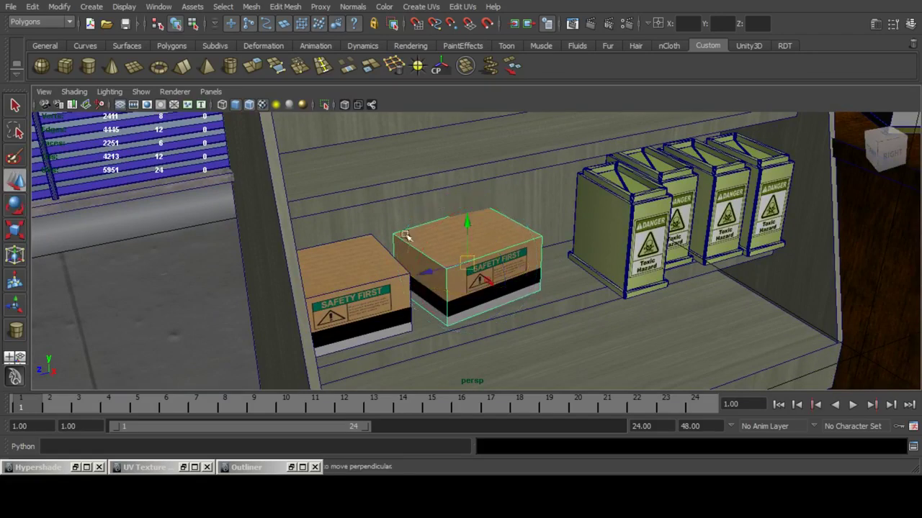
alt+drag(406, 240, 498, 281)
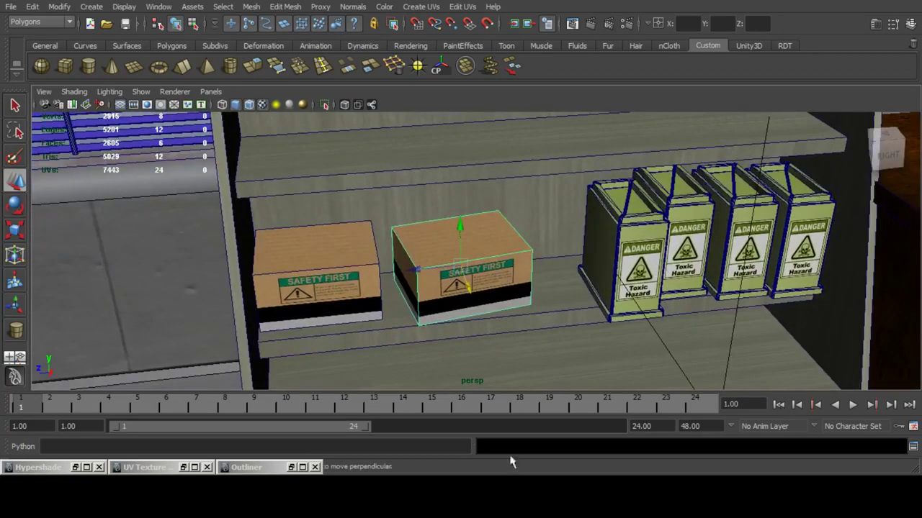
click(511, 486)
drag(407, 271, 395, 266)
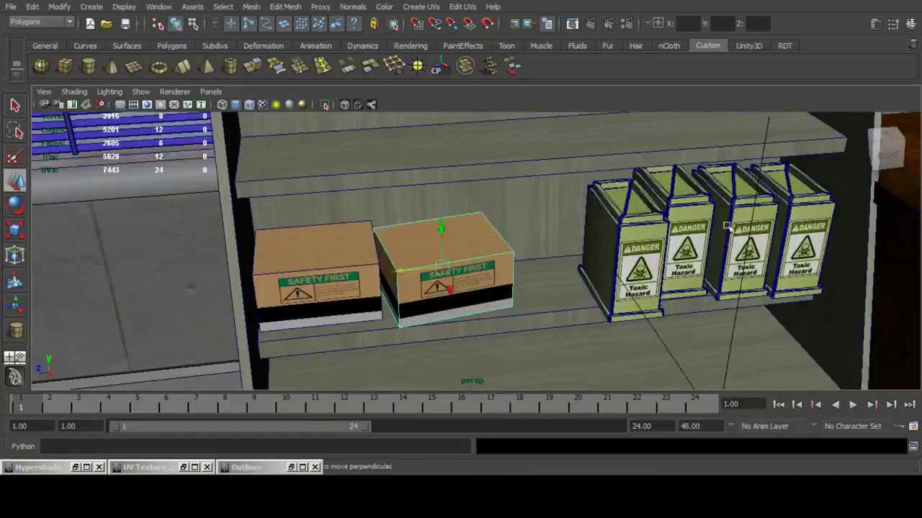
Select all four danger tins and scale them narrower along the length of the shelf.
alt+middle_drag(686, 229, 521, 229)
shift+click(634, 245)
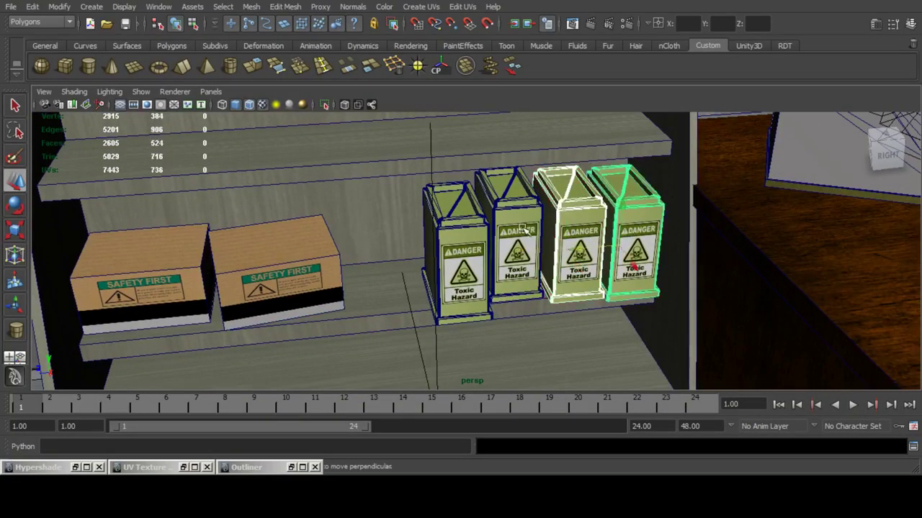
shift+click(521, 230)
shift+click(459, 250)
alt+drag(395, 274, 358, 277)
click(15, 230)
mouse_move(402, 256)
alt+mouse_down()
mouse_move(423, 258)
mouse_move(391, 266)
mouse_move(404, 266)
alt+mouse_up()
click(14, 181)
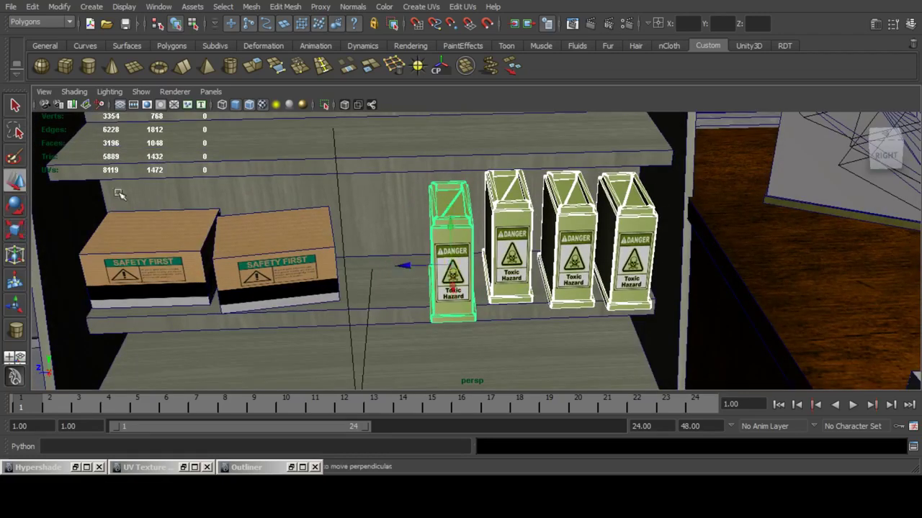
Close the gaps between the danger tins toward the counter end of the shelf and save the scene.
alt+middle_drag(603, 271, 495, 255)
drag(304, 249, 319, 250)
ctrl+click(528, 229)
shift+click(486, 215)
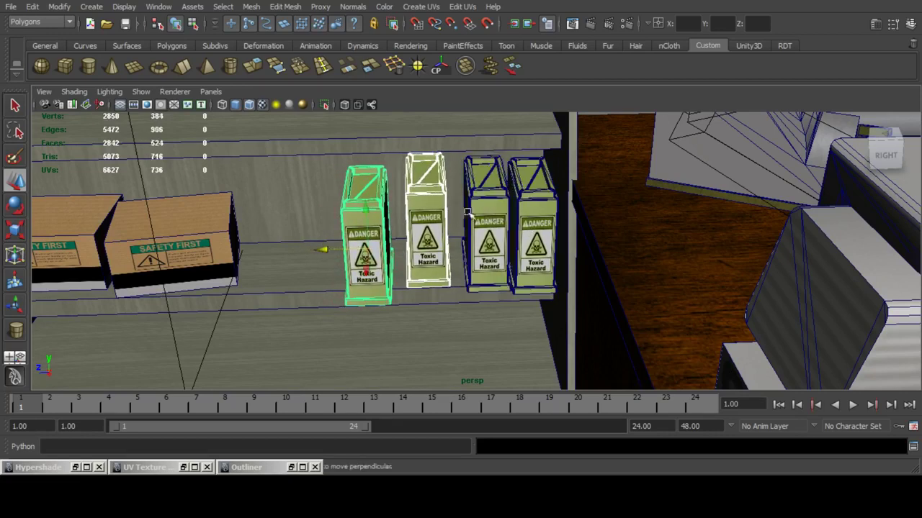
drag(326, 247, 470, 297)
shift+click(452, 213)
scroll(348, 240, down, 5)
click(471, 299)
key(q)
key(ctrl+s)
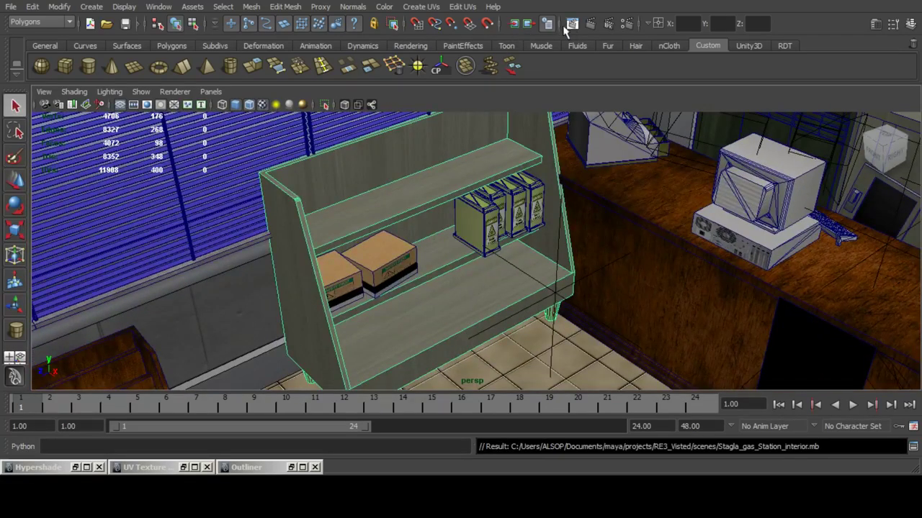
Render the shop from camera CAM_10_OBJ to check the stocked display unit.
click(570, 27)
click(63, 7)
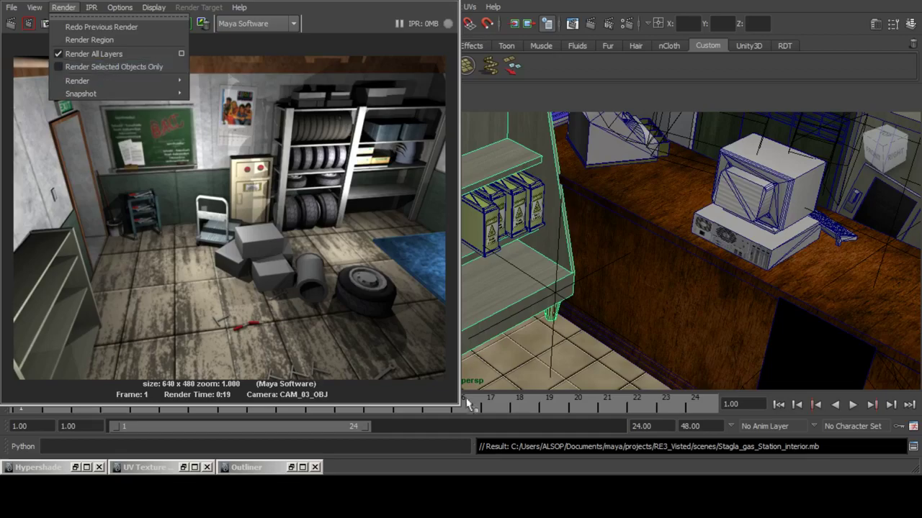
key(Escape)
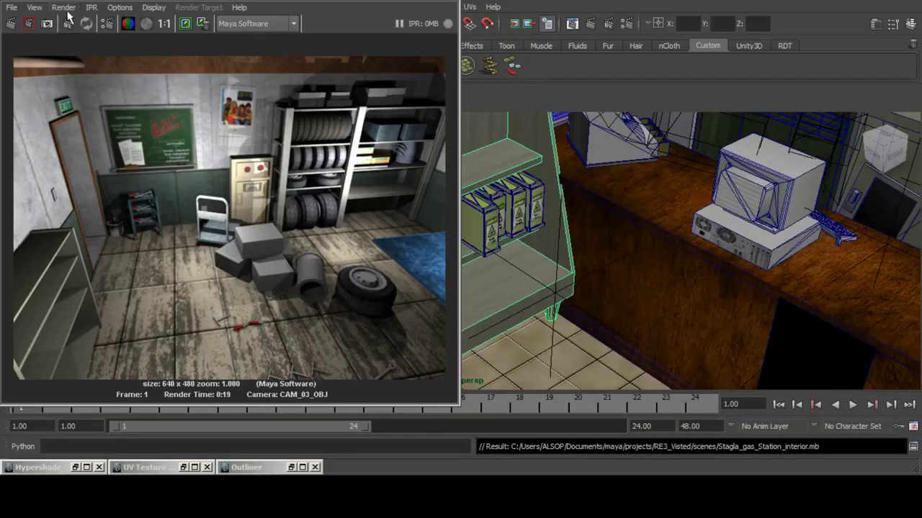
click(64, 7)
mouse_move(103, 80)
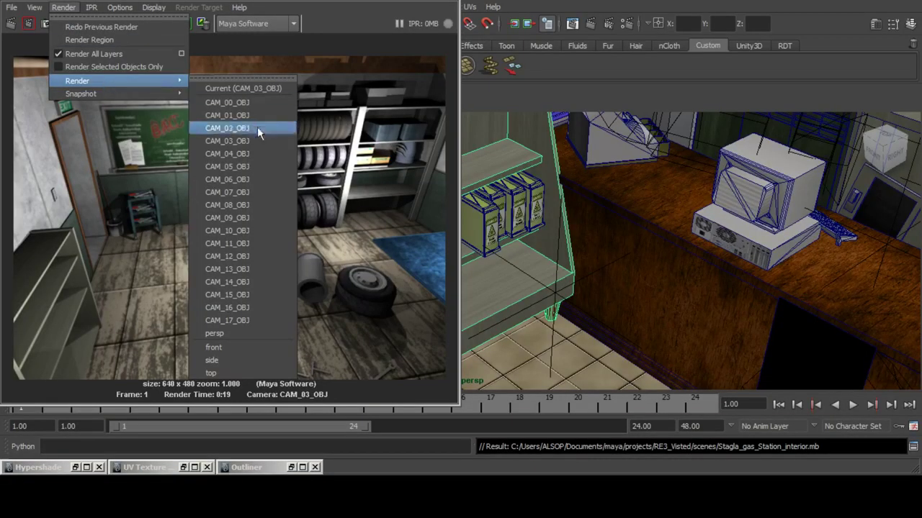
click(237, 230)
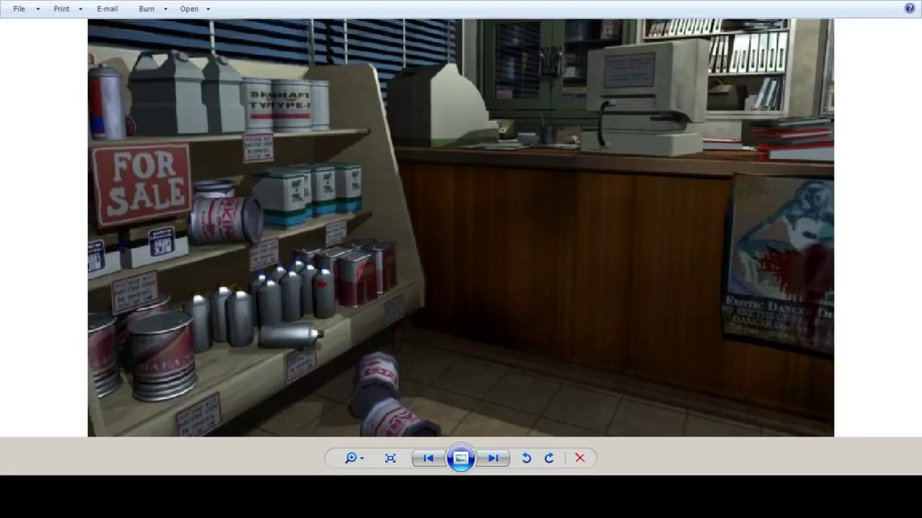
Examine the reference images for the items on the shop's display unit, green cabinet and binder shelves.
drag(461, 245, 461, 216)
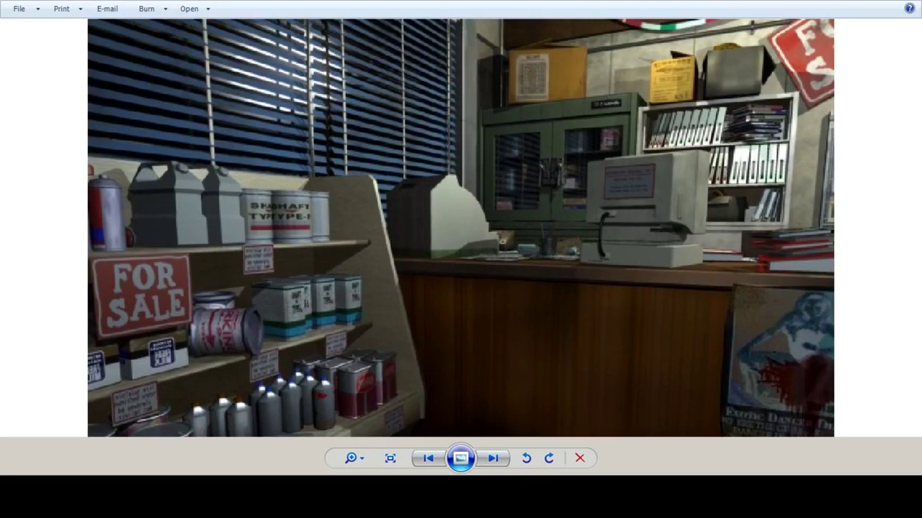
key(Left)
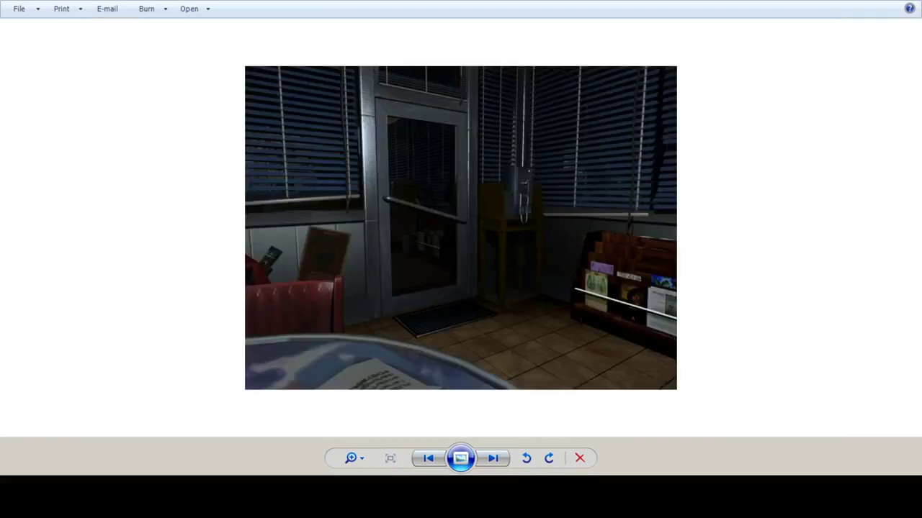
key(Right)
key(Right)
key(Right)
key(Right)
key(Right)
key(Right)
key(Right)
key(Right)
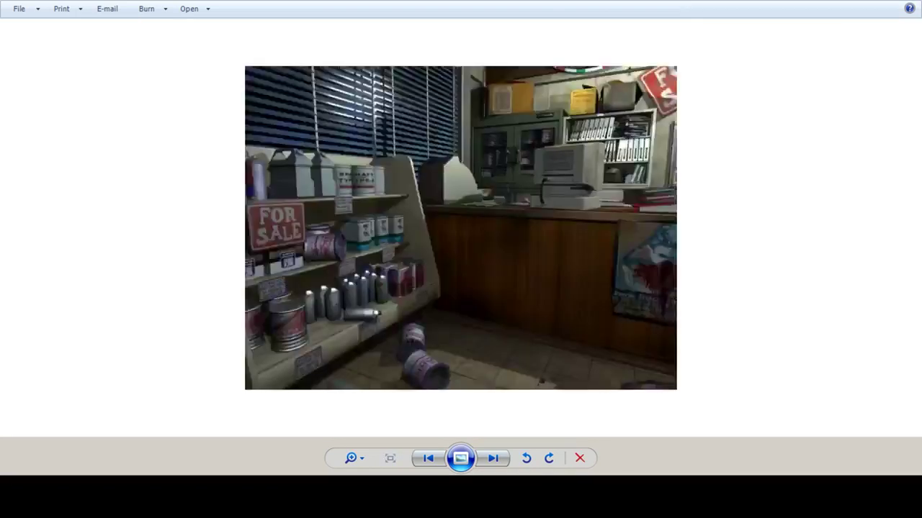
scroll(470, 226, up, 5)
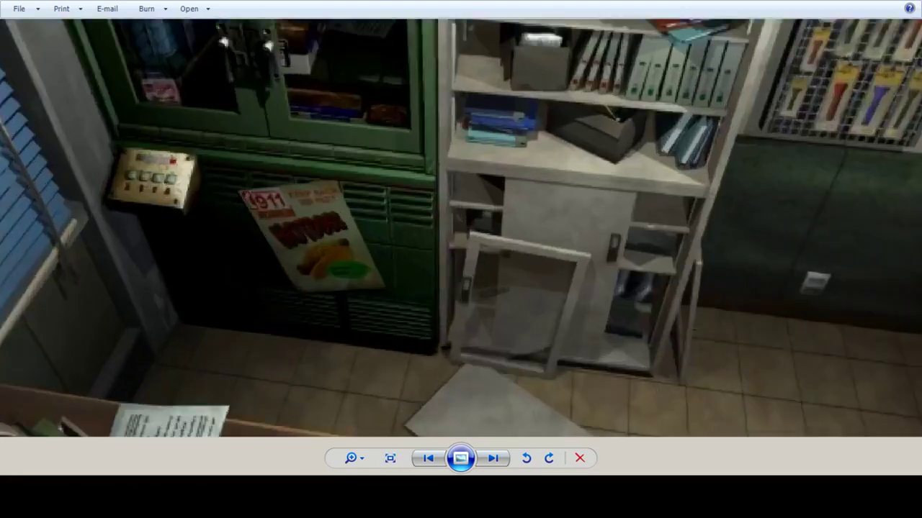
drag(469, 226, 568, 373)
scroll(556, 288, up, 1)
drag(555, 288, 597, 338)
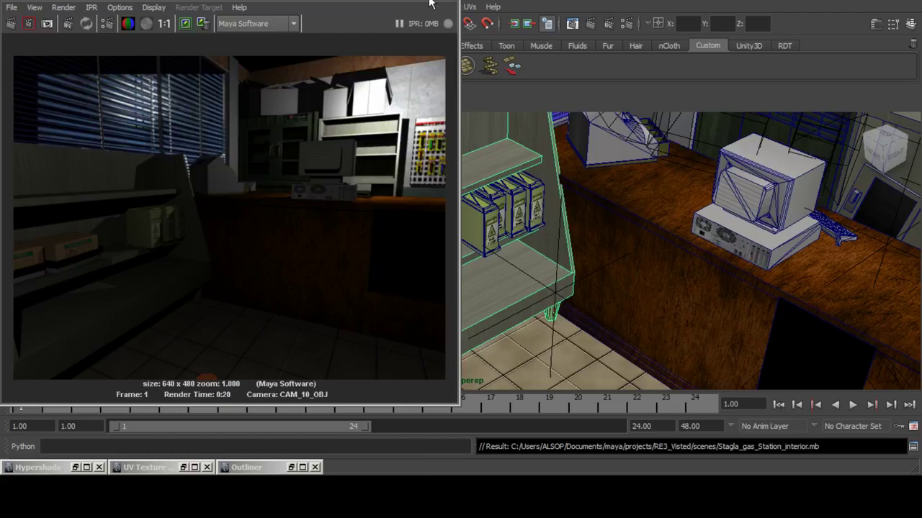
Duplicate a Safety First box from the garage shelf and move the copy into the shop's green cabinet.
click(425, 0)
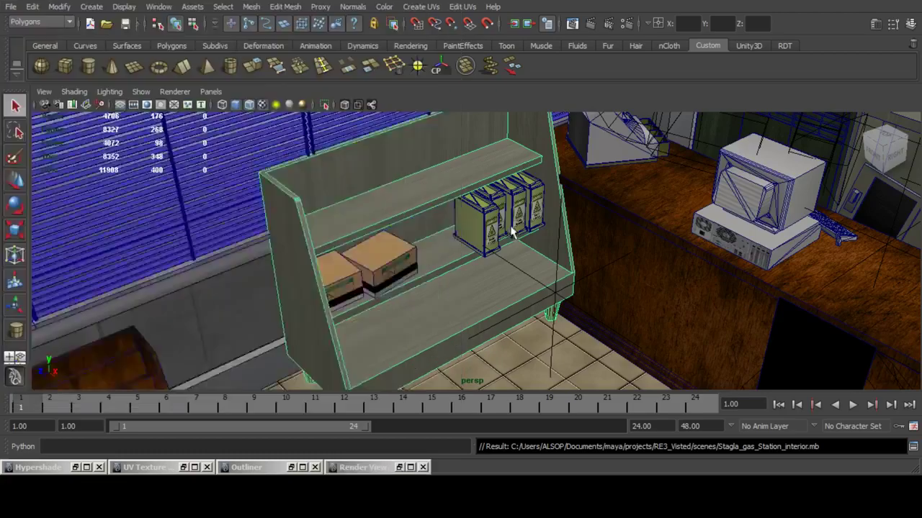
scroll(511, 236, down, 5)
scroll(511, 243, up, 3)
alt+middle_drag(512, 243, 343, 293)
scroll(656, 242, down, 5)
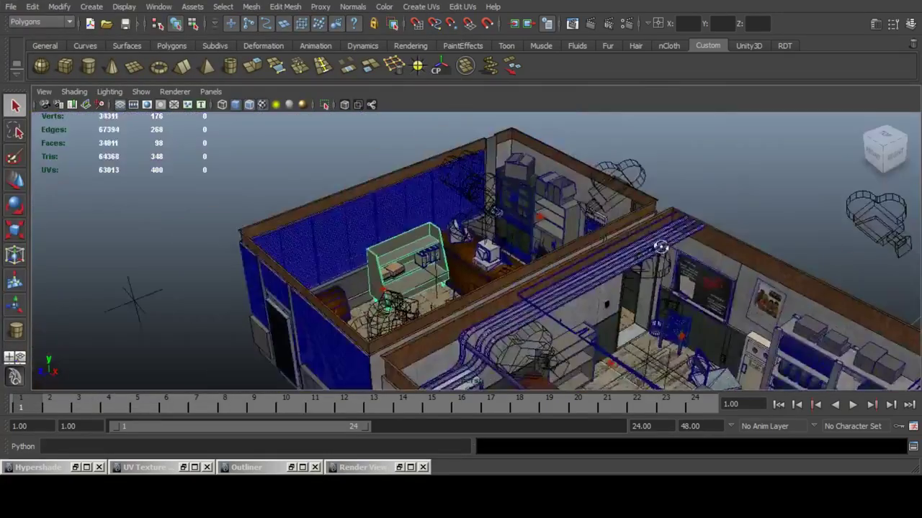
alt+drag(658, 243, 753, 254)
alt+middle_drag(754, 254, 594, 259)
click(671, 213)
click(16, 180)
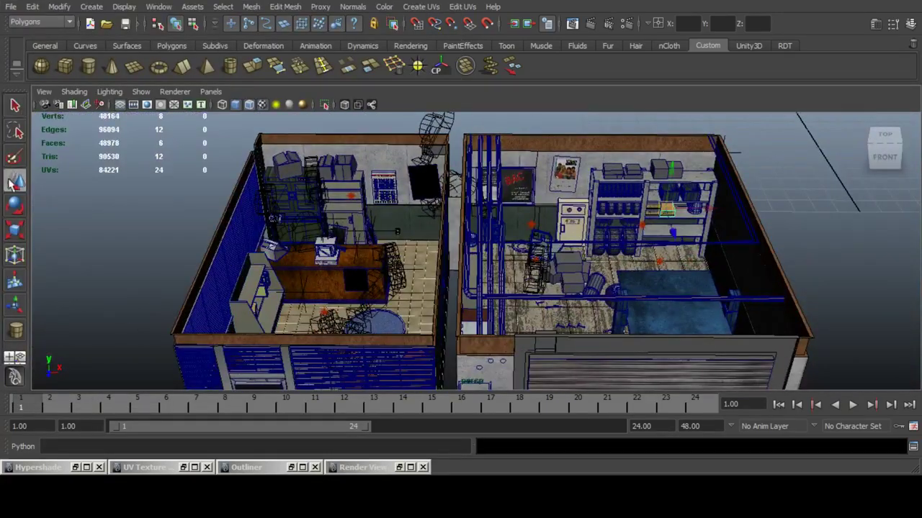
key(f)
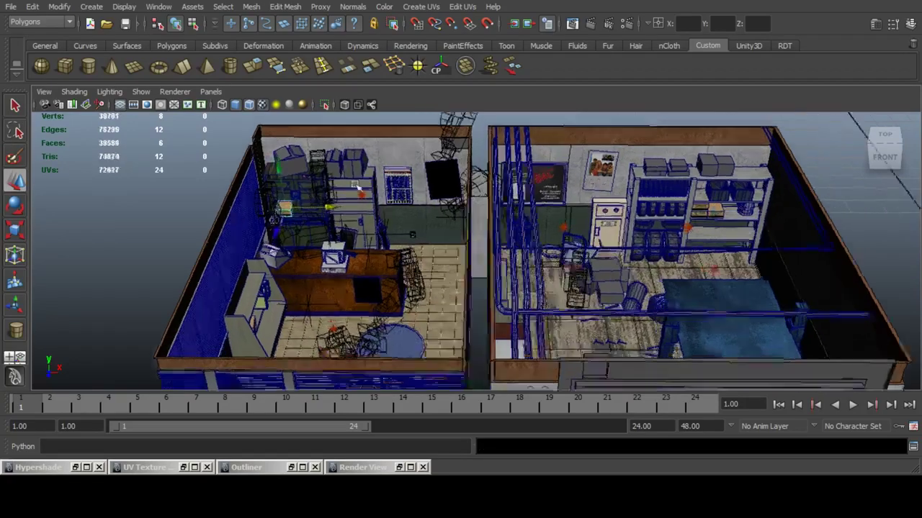
Scale the box copy down uniformly so that it fits inside the green cabinet.
alt+drag(556, 193, 492, 223)
click(10, 229)
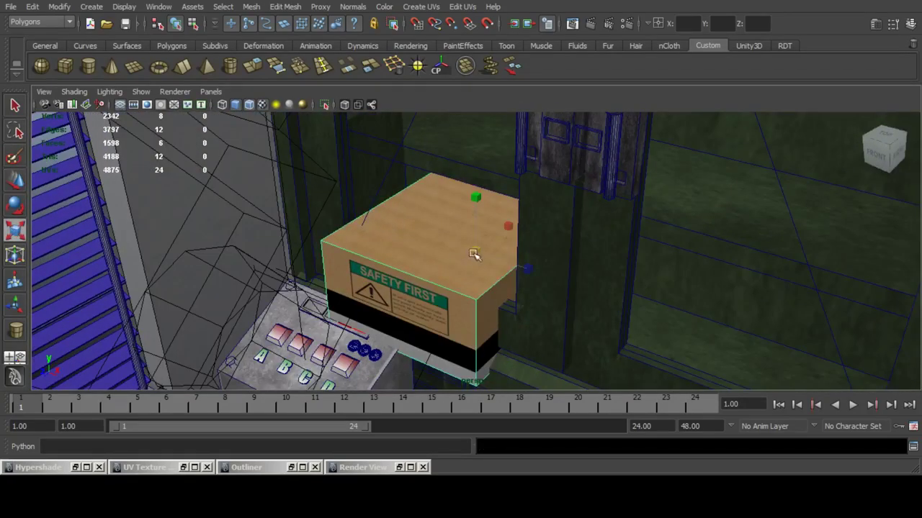
drag(473, 253, 411, 247)
click(11, 183)
scroll(528, 243, up, 3)
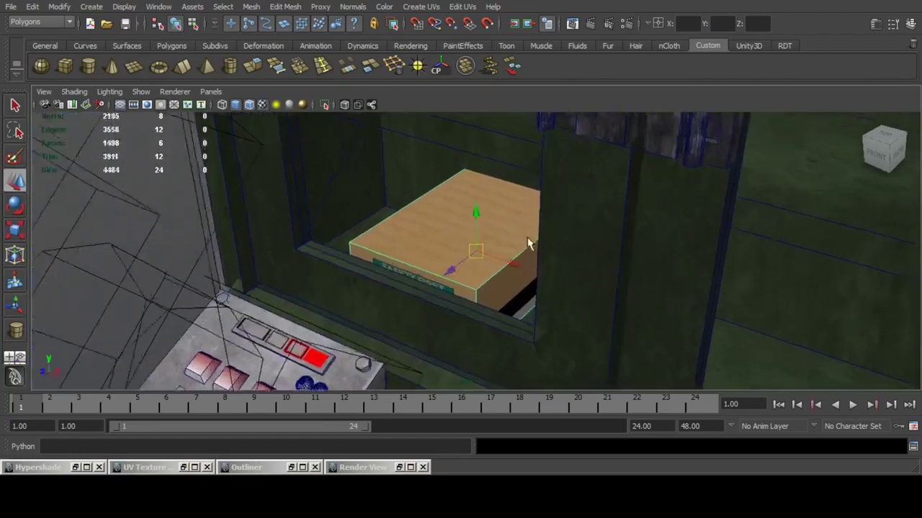
Seat the box on the cabinet's bottom shelf behind the left door, scaling its depth down slightly to fit.
alt+drag(529, 243, 444, 216)
scroll(451, 220, up, 2)
drag(439, 250, 431, 250)
mouse_move(468, 210)
mouse_down()
mouse_move(465, 223)
mouse_move(467, 214)
mouse_up()
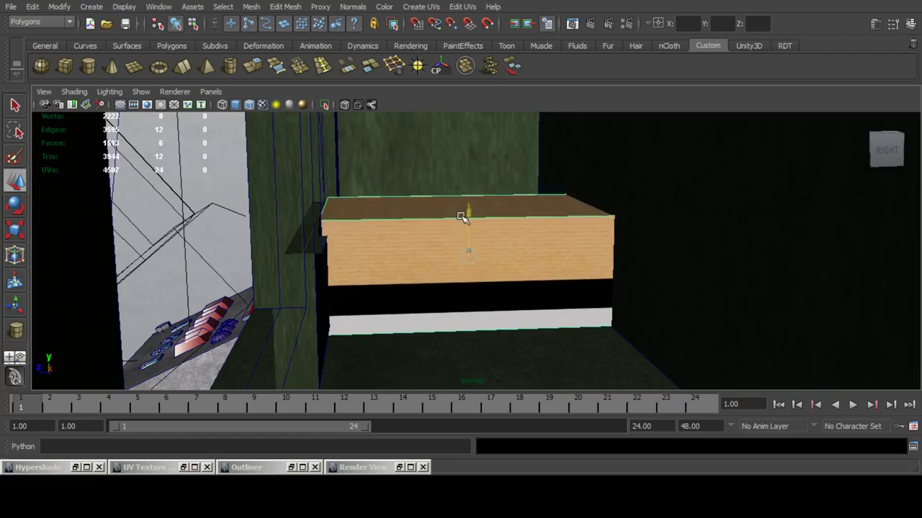
key(r)
drag(528, 256, 518, 257)
click(13, 180)
alt+drag(115, 184, 389, 228)
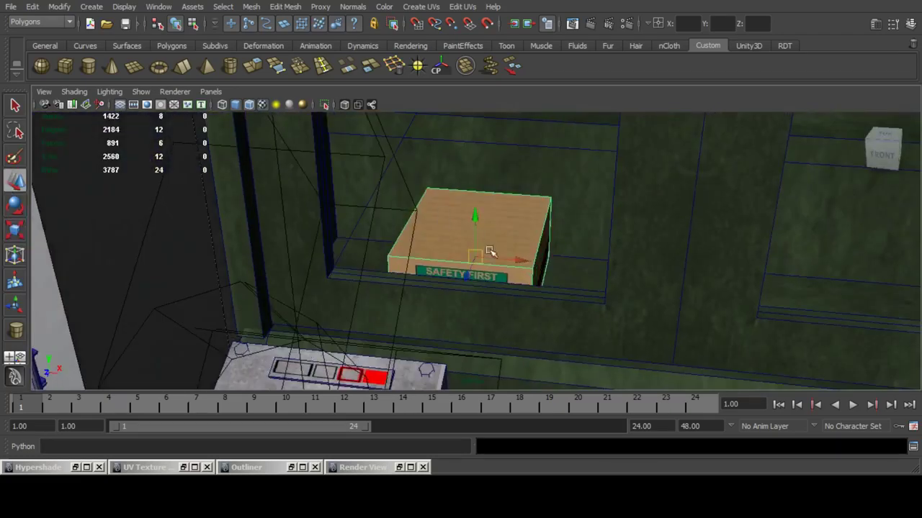
drag(519, 262, 463, 252)
Duplicate the box twice and place the copies side by side on the bottom shelf behind the right cabinet door.
alt+middle_drag(532, 236, 331, 216)
key(ctrl+d)
drag(284, 229, 552, 288)
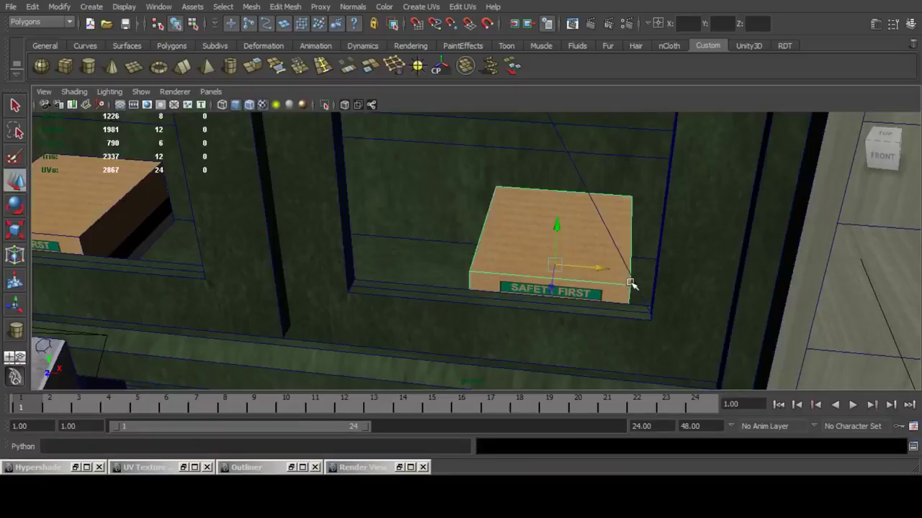
key(ctrl+d)
drag(591, 260, 468, 243)
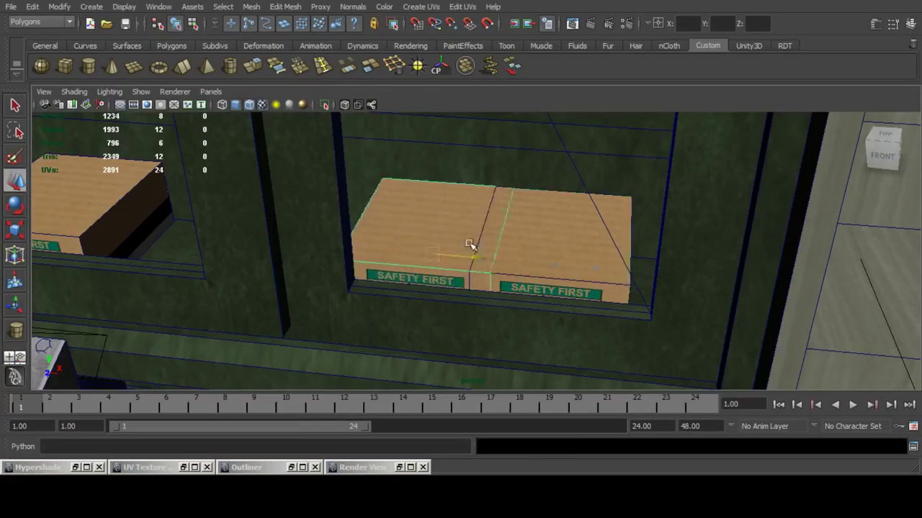
Duplicate the box once more onto the middle shelf behind the right door, next to the central divider.
scroll(475, 229, down, 5)
alt+drag(494, 276, 436, 156)
key(ctrl+d)
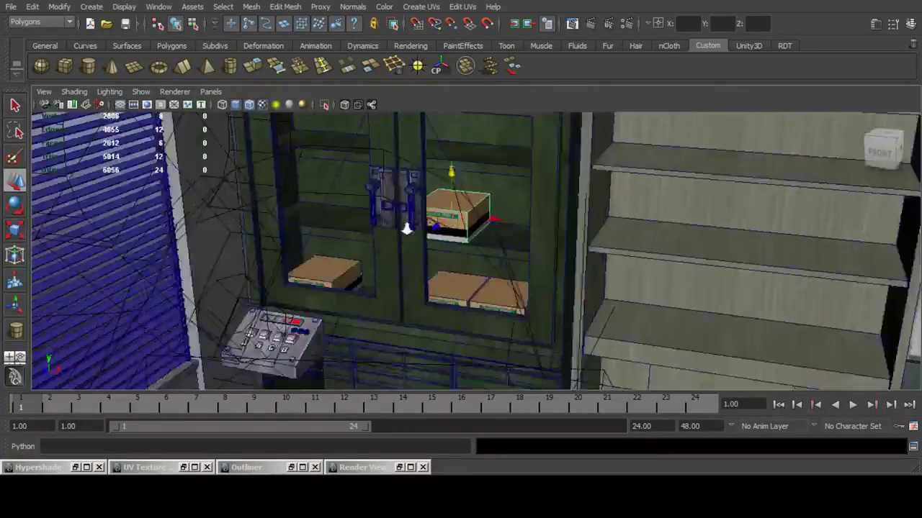
alt+drag(405, 223, 378, 288)
Duplicate a danger tin from the display unit and move the copy to the green cabinet's left door.
click(301, 229)
scroll(301, 229, down, 5)
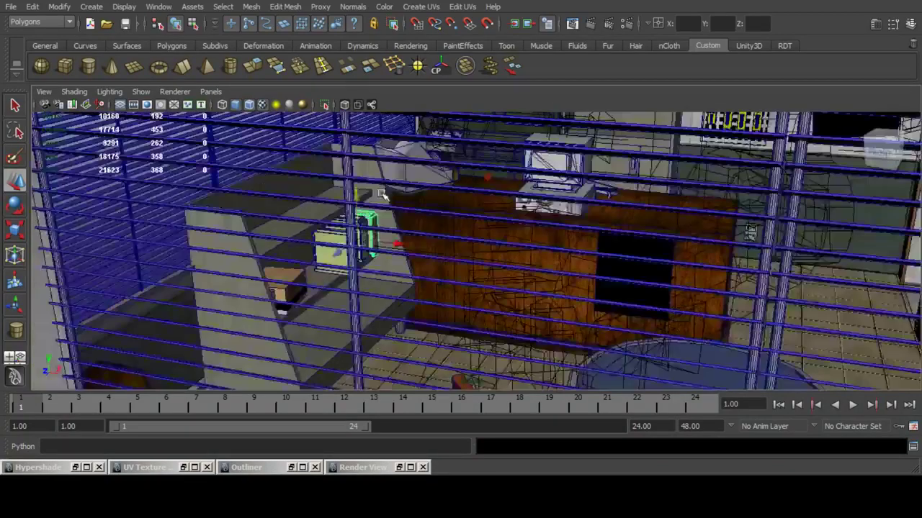
alt+drag(301, 229, 328, 317)
key(ctrl+d)
drag(258, 358, 457, 272)
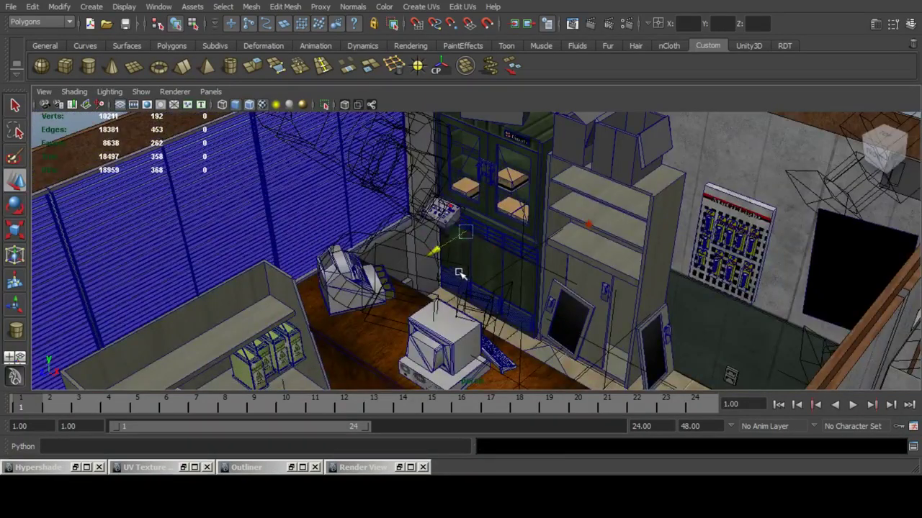
drag(465, 197, 455, 124)
key(f)
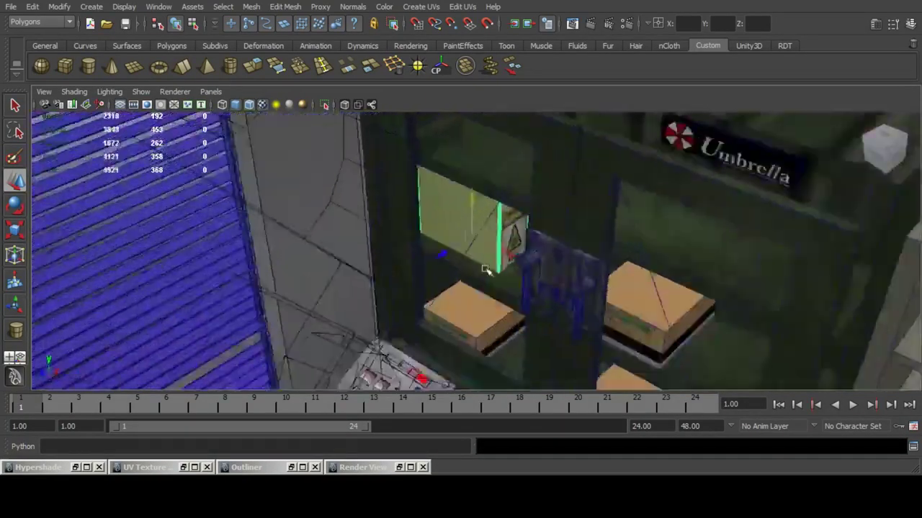
Adjust the tin copy to fit the cabinet and seat it on the middle shelf behind the left door.
alt+drag(430, 214, 410, 250)
click(16, 230)
click(16, 180)
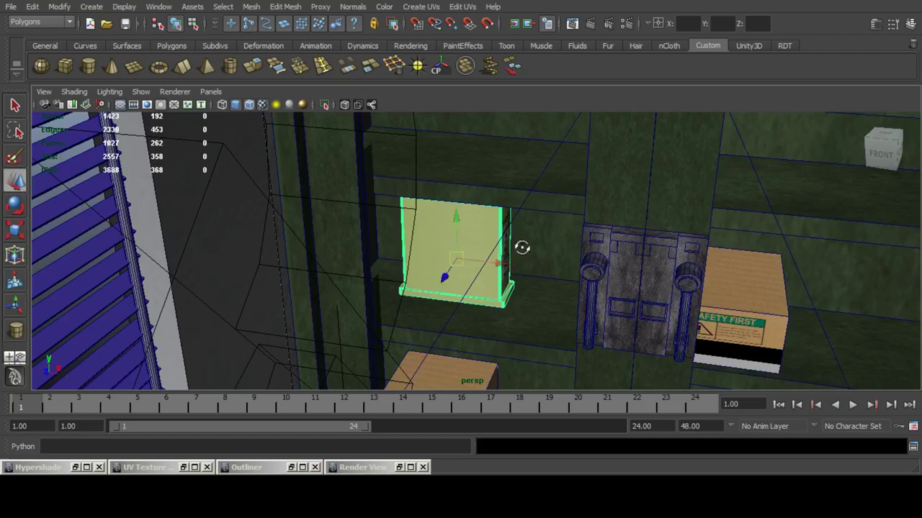
alt+drag(523, 247, 438, 264)
click(458, 224)
drag(459, 226, 460, 227)
alt+drag(461, 229, 582, 250)
Set the tin's Y rotation to -90 so its danger label faces the front of the cabinet.
click(892, 24)
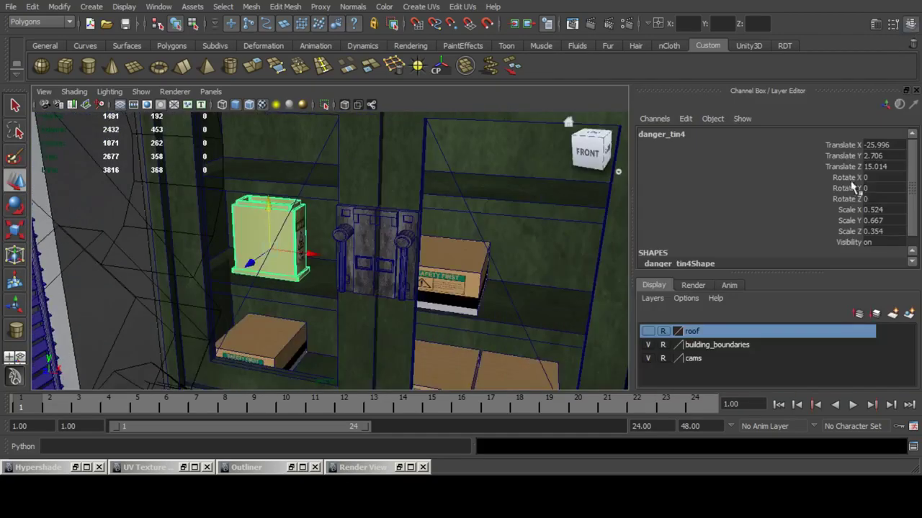
click(873, 188)
text(-90)
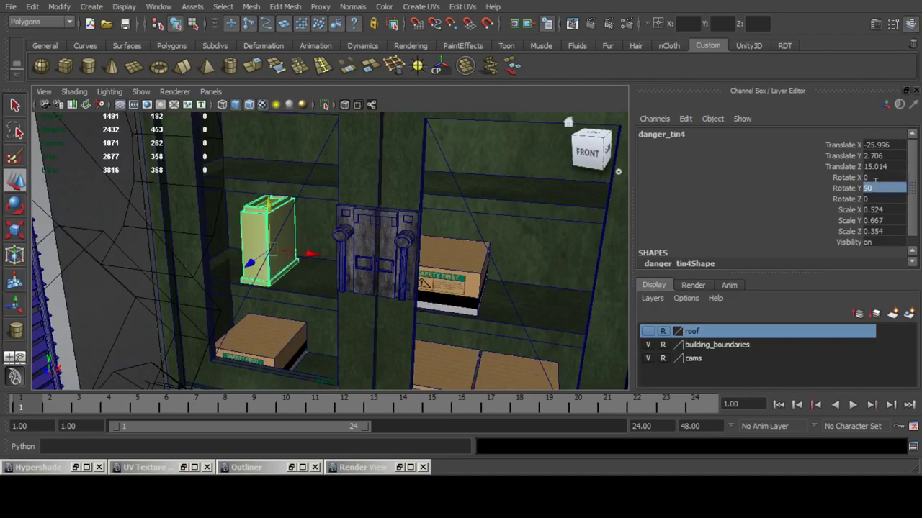
key(Return)
click(910, 26)
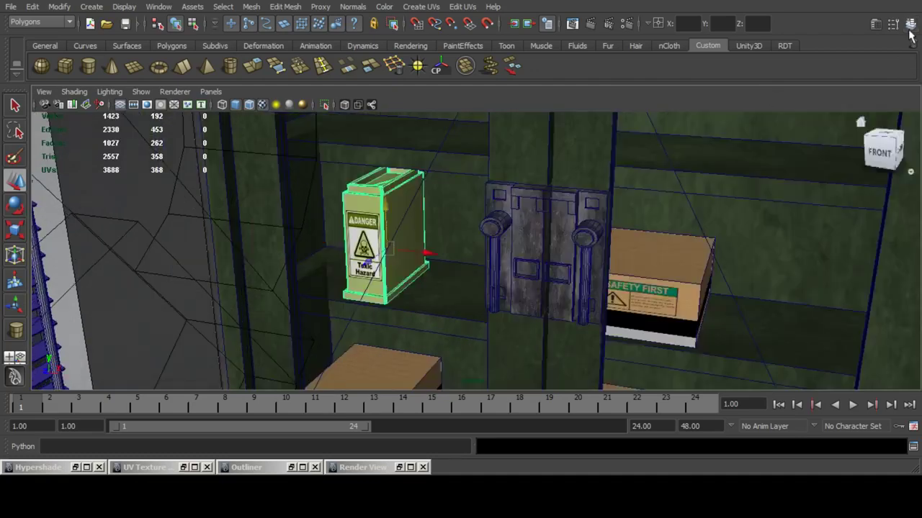
Shift the tin to the outer end of the middle shelf and duplicate it beside itself, following the cabinet reference image.
alt+drag(395, 229, 396, 251)
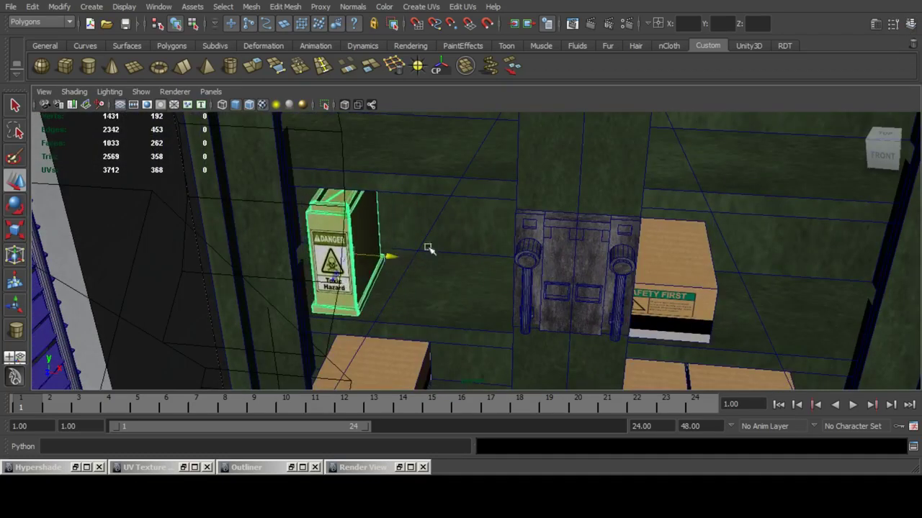
scroll(429, 247, down, 3)
alt+drag(461, 243, 417, 241)
key(alt+Tab)
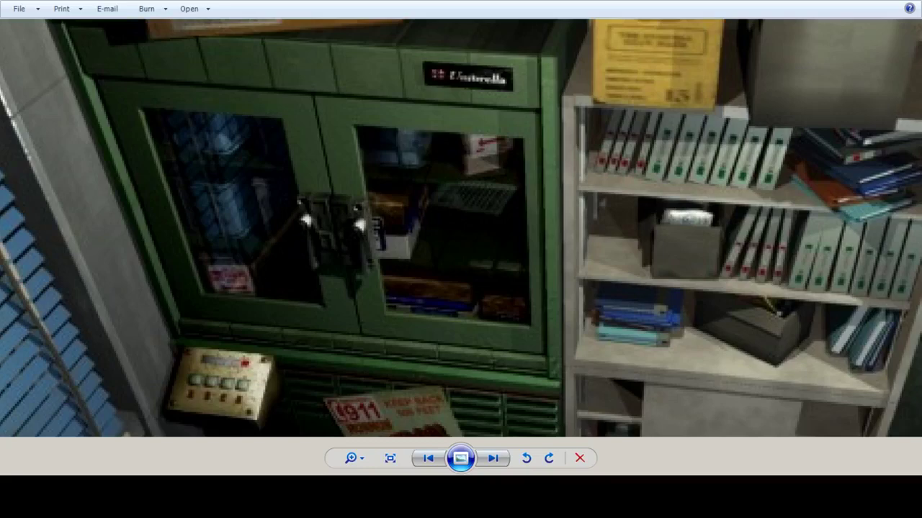
key(alt+Tab)
alt+drag(386, 272, 346, 279)
key(ctrl+d)
Select both danger tins on the middle shelf and duplicate the pair onto the top shelf behind the left door.
shift+click(378, 223)
scroll(422, 201, down, 2)
scroll(460, 247, up, 5)
scroll(432, 257, up, 5)
alt+middle_drag(432, 257, 449, 315)
scroll(449, 315, up, 2)
scroll(448, 315, down, 1)
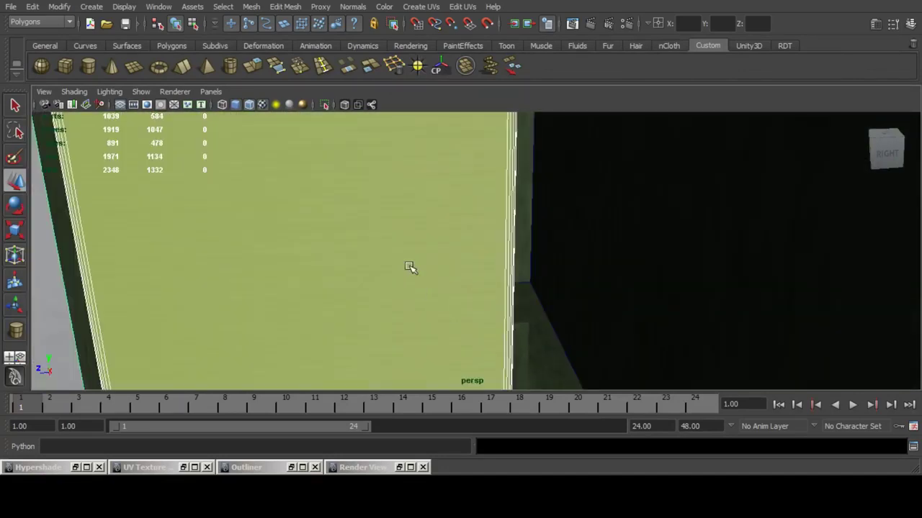
click(409, 267)
alt+drag(481, 239, 469, 225)
scroll(466, 206, up, 3)
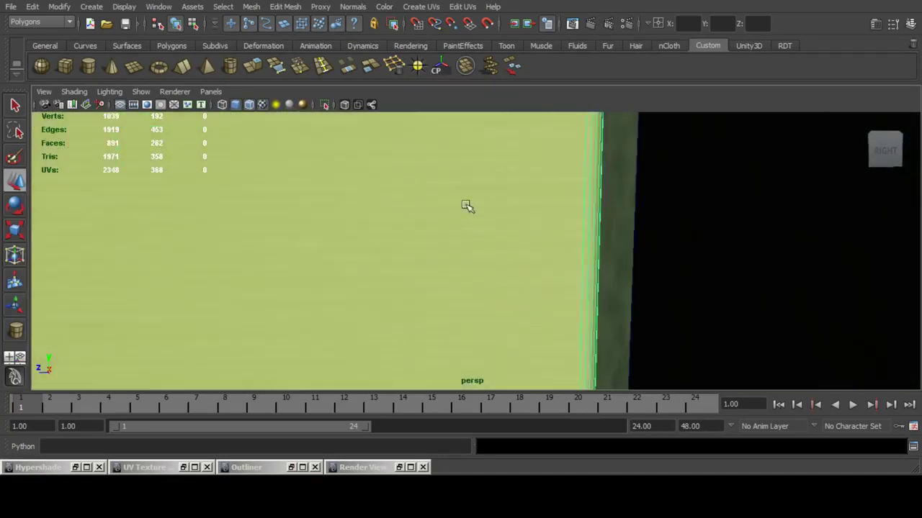
alt+middle_drag(467, 205, 386, 300)
shift+click(427, 199)
scroll(432, 222, down, 5)
alt+drag(432, 222, 546, 241)
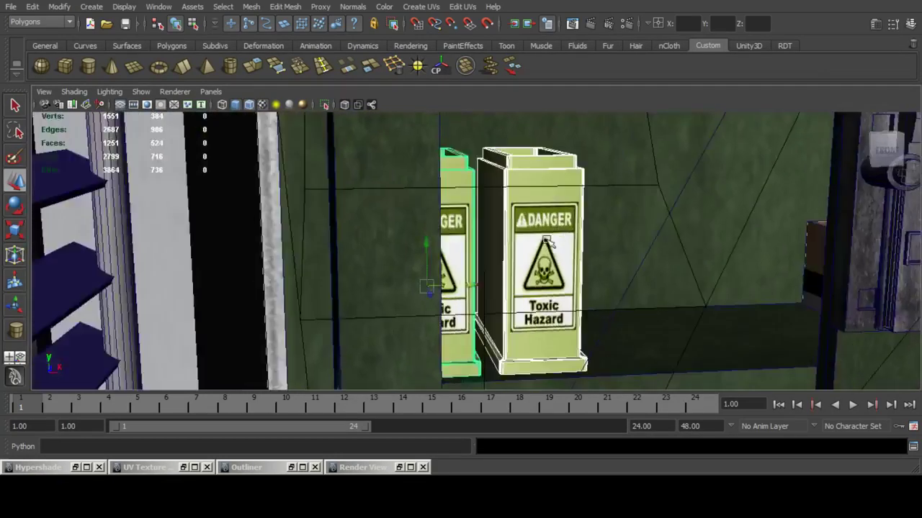
scroll(546, 240, down, 4)
alt+middle_drag(546, 240, 479, 316)
alt+drag(480, 317, 432, 306)
key(ctrl+d)
drag(385, 286, 403, 124)
scroll(495, 197, down, 6)
alt+middle_drag(533, 223, 404, 224)
alt+drag(403, 224, 392, 242)
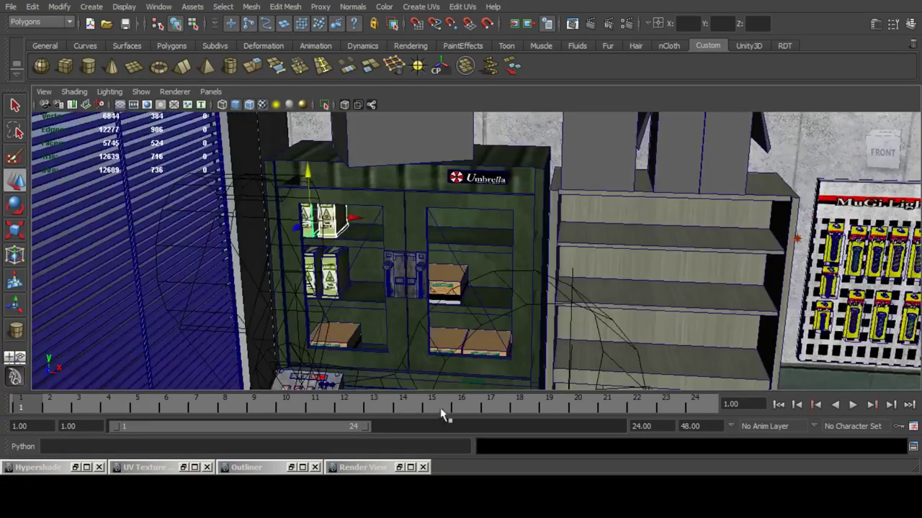
Check the reference image and duplicate the pair of tins along the top shelf, continuing the row behind the central divider.
key(alt+Tab)
key(alt+Tab)
key(ctrl+d)
drag(354, 215, 444, 220)
key(ctrl+d)
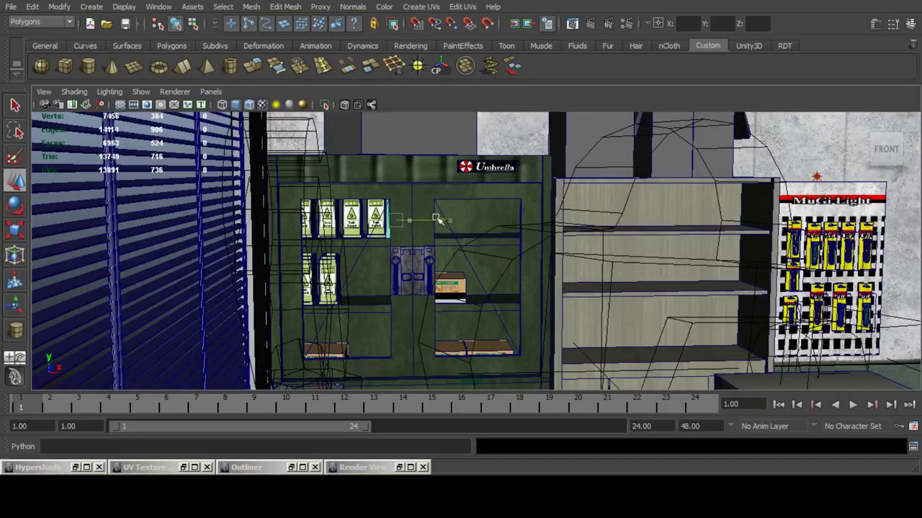
Duplicate the pair of tins again and place the copies on the top shelf behind the right door.
alt+drag(494, 233, 483, 381)
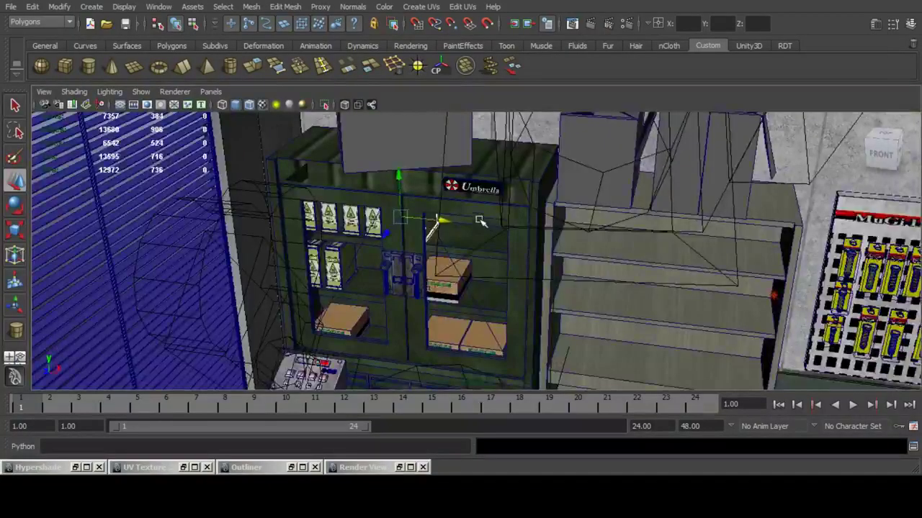
scroll(473, 261, up, 5)
key(ctrl+z)
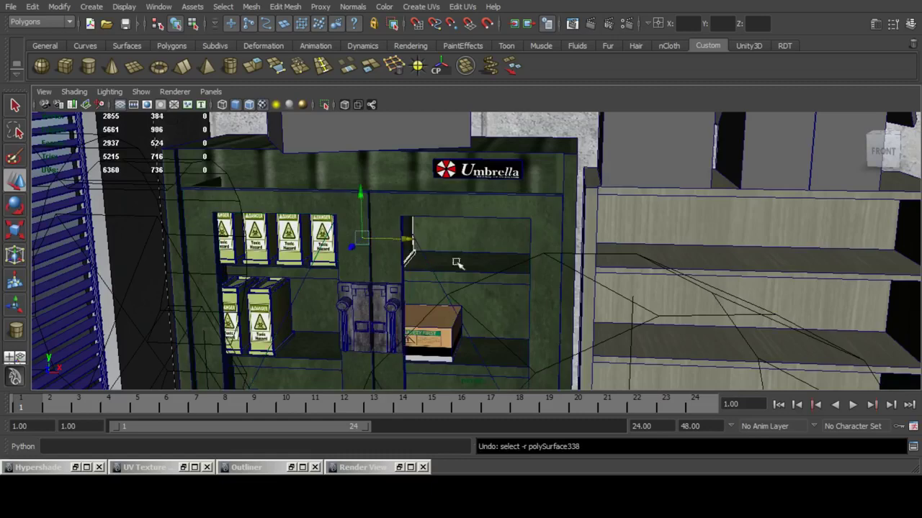
key(ctrl+d)
drag(408, 240, 476, 240)
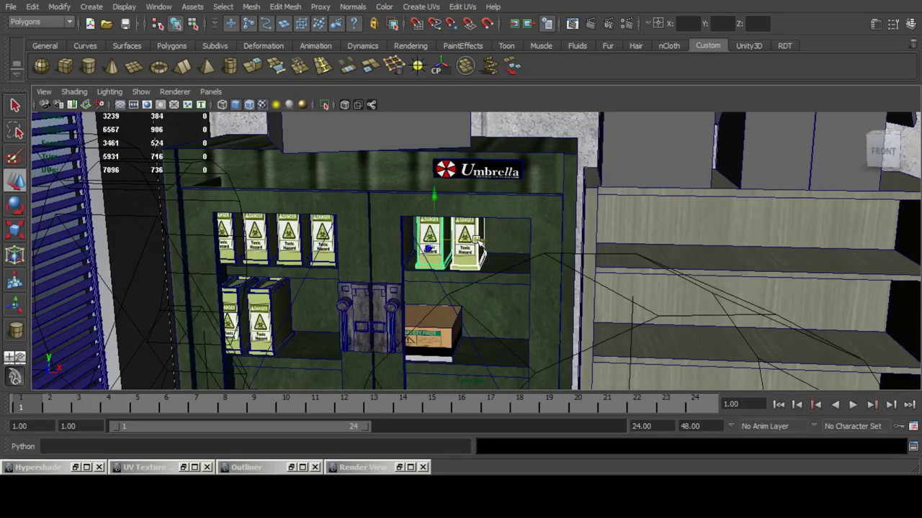
Rotate the outermost tin behind the right door slightly about its vertical axis and save the scene.
click(476, 247)
key(e)
scroll(491, 254, up, 5)
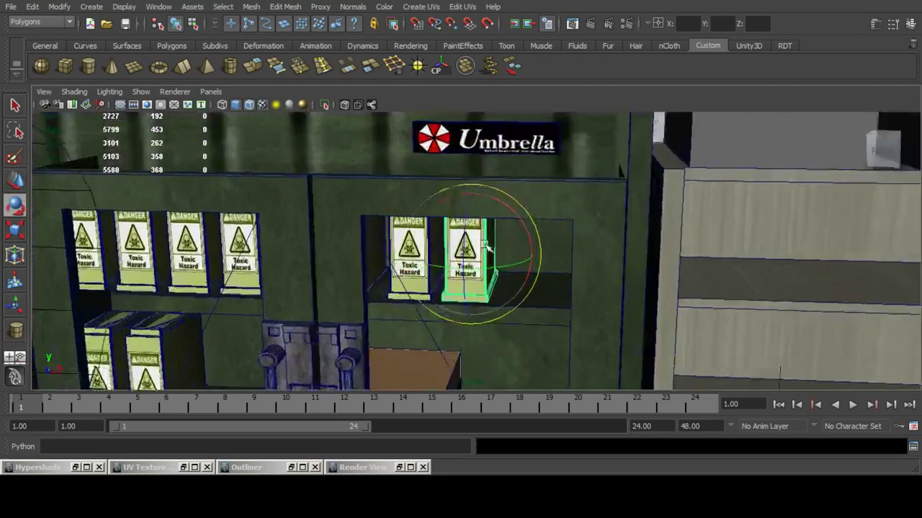
mouse_move(515, 290)
mouse_down()
mouse_move(540, 298)
mouse_move(524, 289)
mouse_move(535, 273)
mouse_move(510, 287)
mouse_up()
key(w)
scroll(524, 284, down, 5)
scroll(534, 268, down, 6)
key(q)
key(ctrl+s)
Render the shop from camera CAM_02_OBJ to check the stocked green cabinet.
click(580, 24)
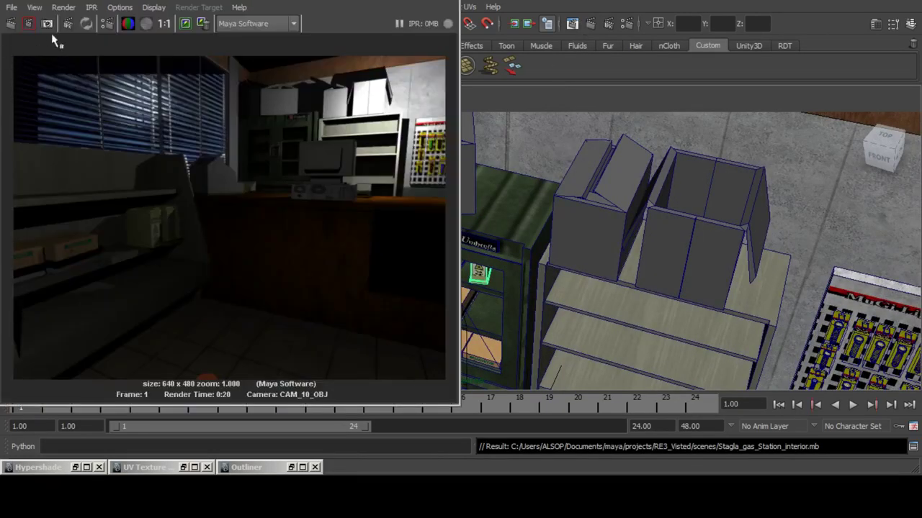
click(64, 8)
mouse_move(97, 80)
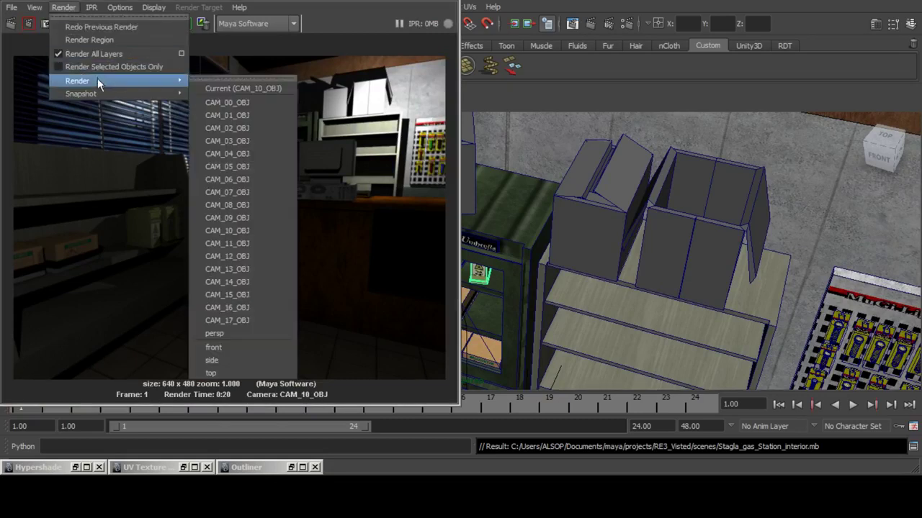
click(280, 128)
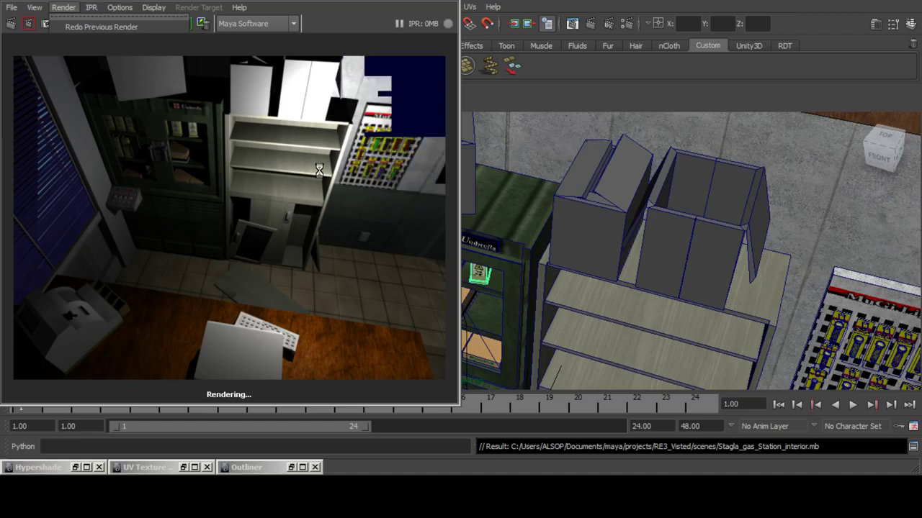
click(454, 2)
Save the scene and start importing a file from the project's assets folder.
alt+right_drag(497, 259, 437, 252)
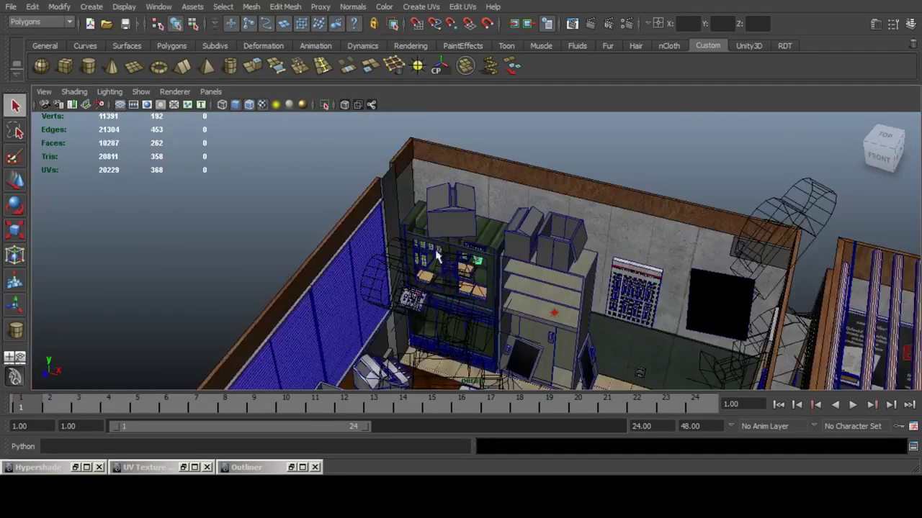
alt+middle_drag(487, 267, 460, 223)
alt+drag(523, 262, 491, 286)
key(ctrl+s)
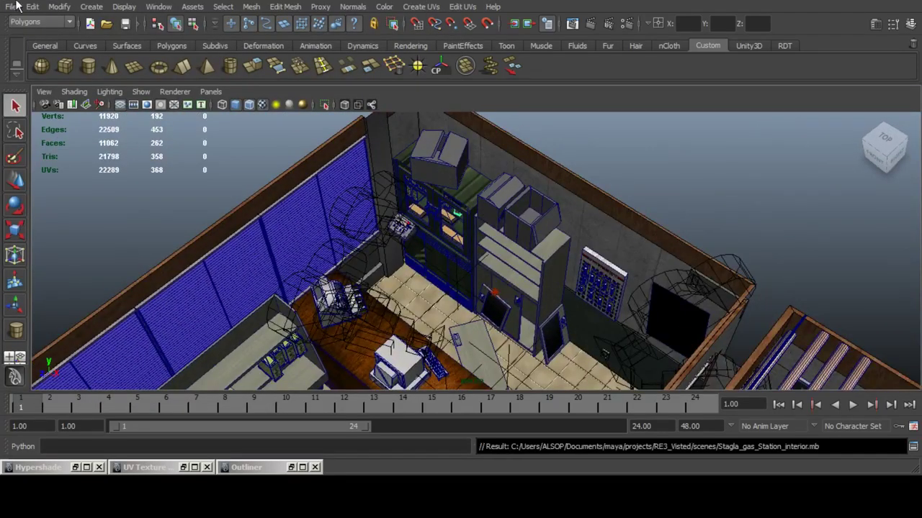
click(16, 4)
click(55, 123)
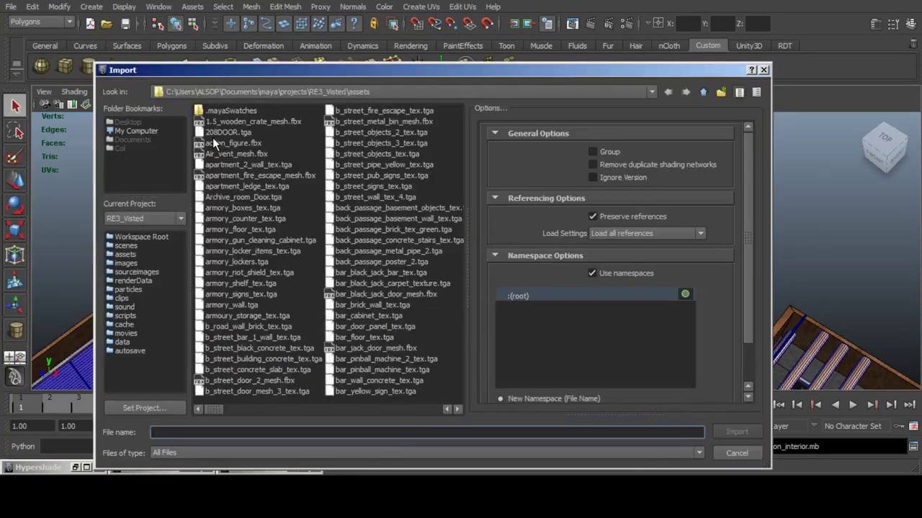
Look through the importable assets for a telephone model, trying names that begin with "te", "phon" and "sa".
text(te)
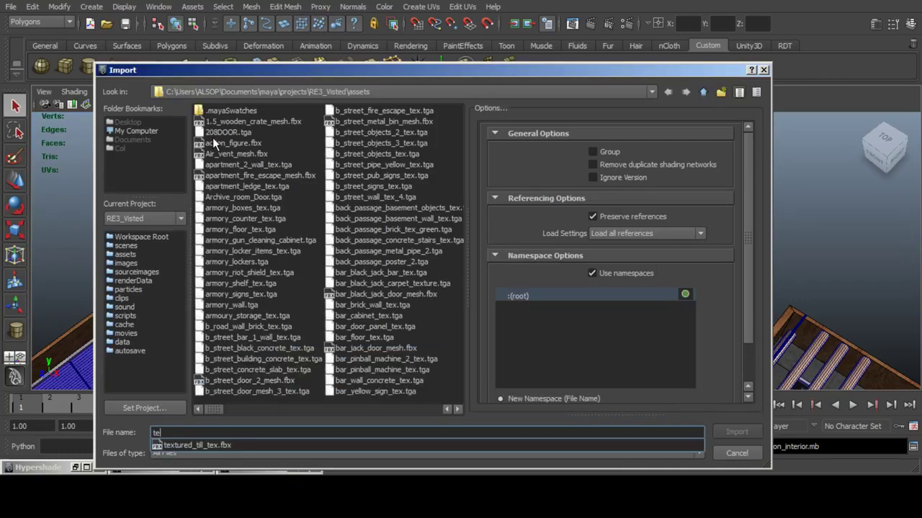
key(BackSpace)
key(BackSpace)
text(phon)
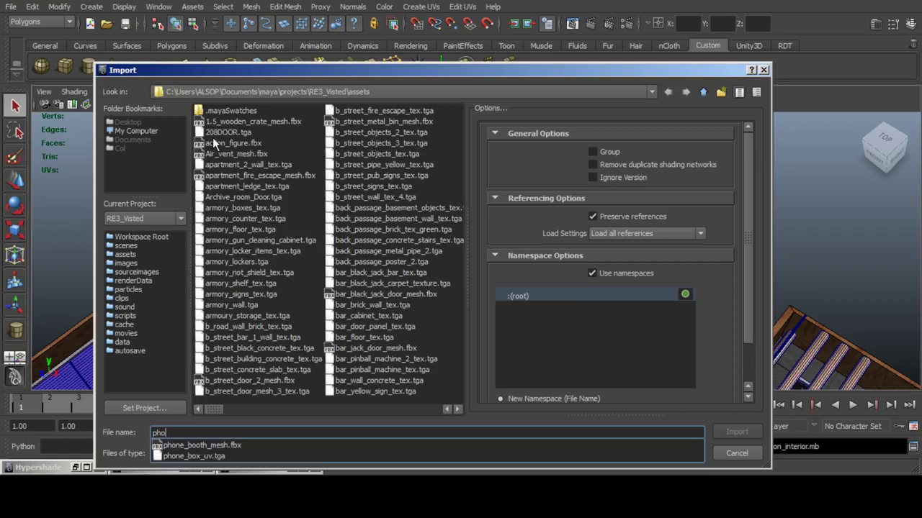
key(BackSpace)
key(BackSpace)
key(BackSpace)
text(sa)
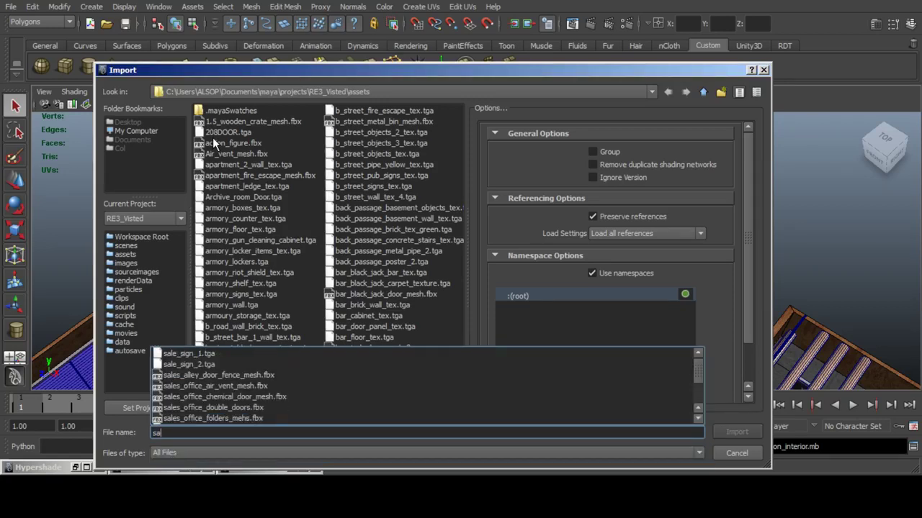
key(Up)
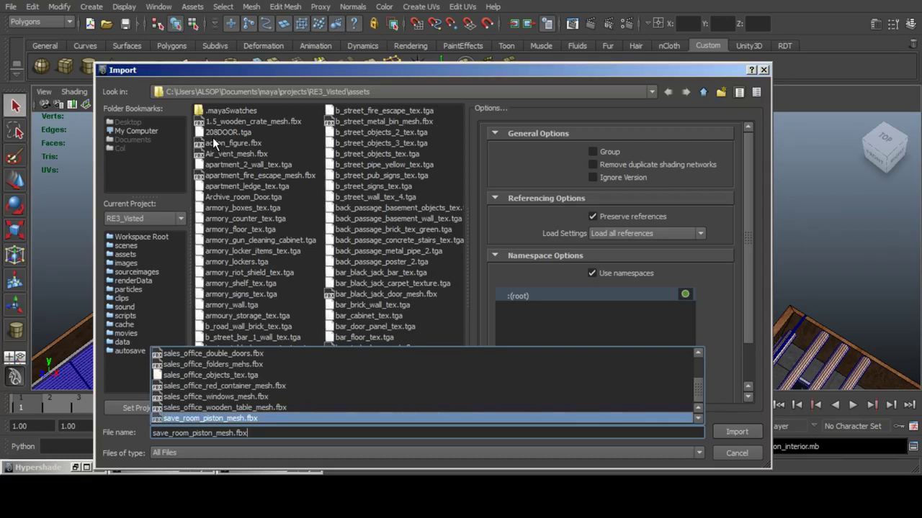
key(Up)
key(Up)
key(Up)
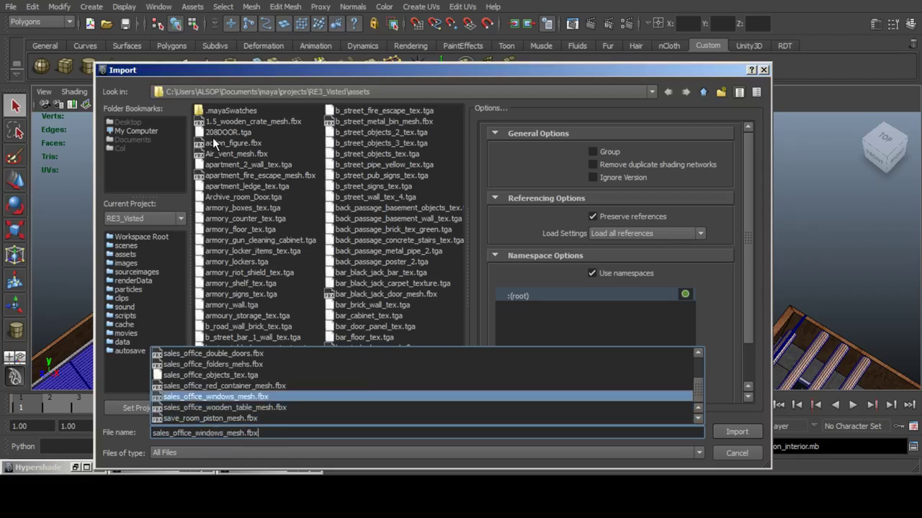
key(Up)
key(Up)
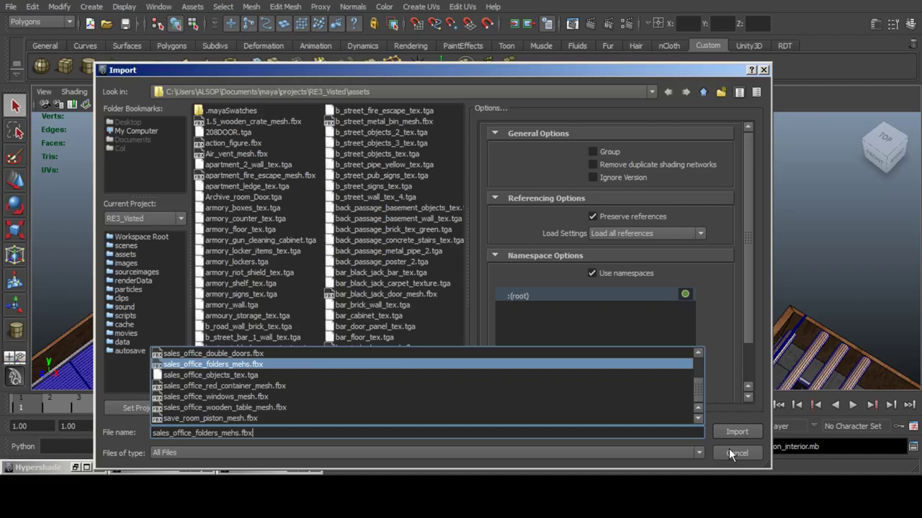
Import the desk_telephone_mesh.fbx asset into the scene.
key(ctrl+a)
text(des)
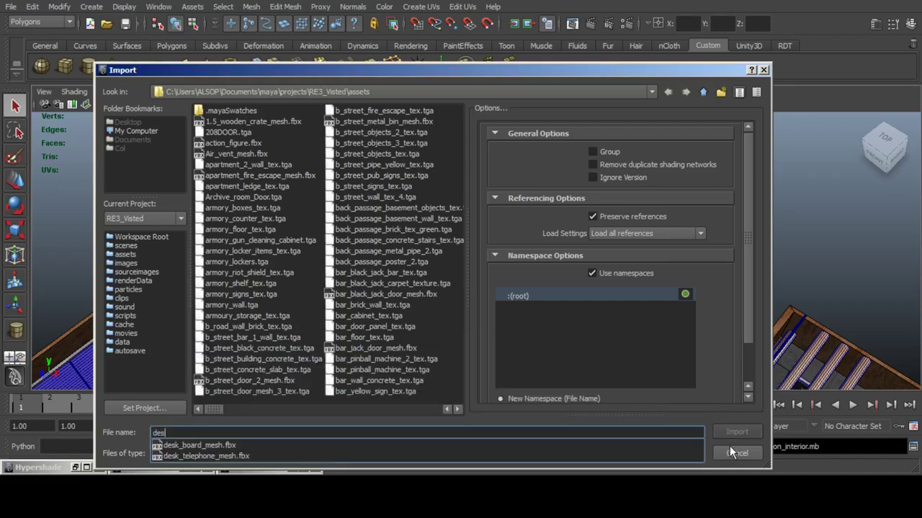
click(239, 454)
click(736, 432)
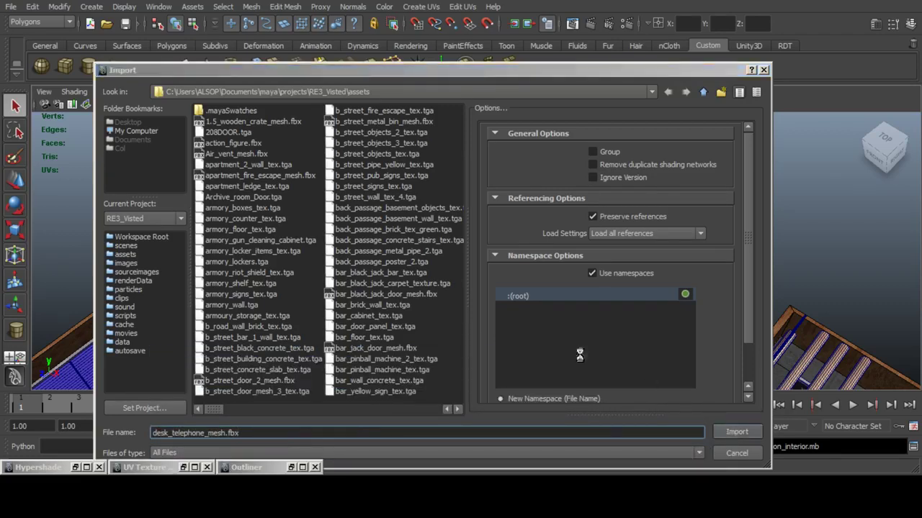
Isolate the objects near the scene origin and select the imported telephone.
scroll(527, 249, down, 5)
alt+middle_drag(526, 220, 371, 143)
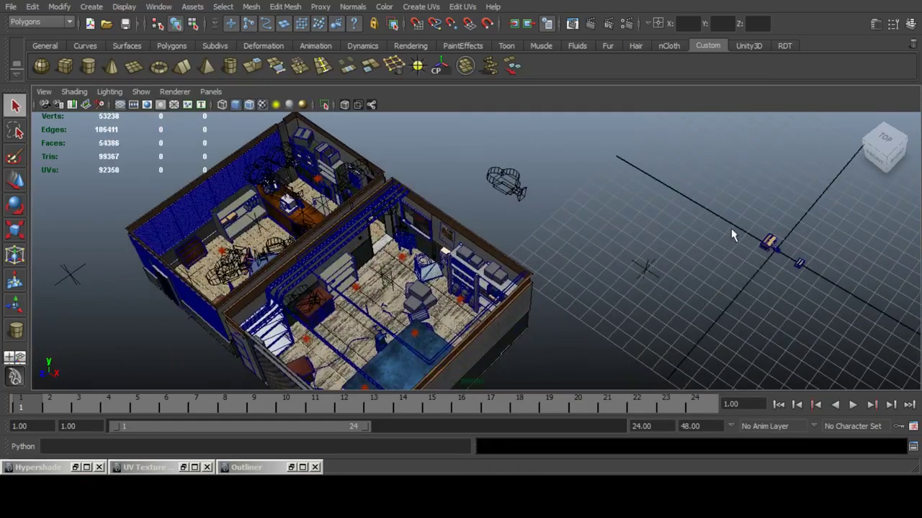
drag(735, 222, 805, 272)
key(ctrl+1)
key(f)
click(424, 222)
alt+drag(425, 222, 390, 232)
key(f)
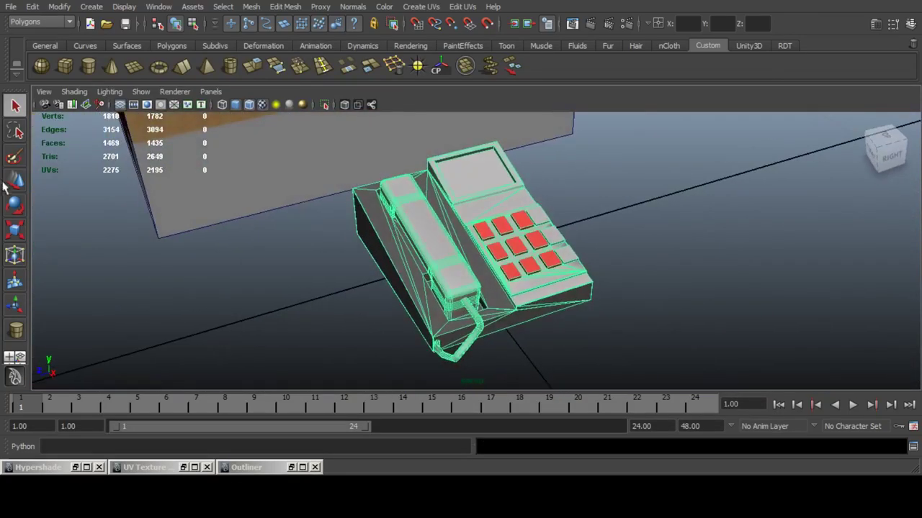
Move the telephone from the origin area into the gas station shop with the Move tool.
click(17, 177)
scroll(535, 207, down, 11)
alt+drag(563, 220, 448, 224)
alt+middle_drag(448, 224, 601, 232)
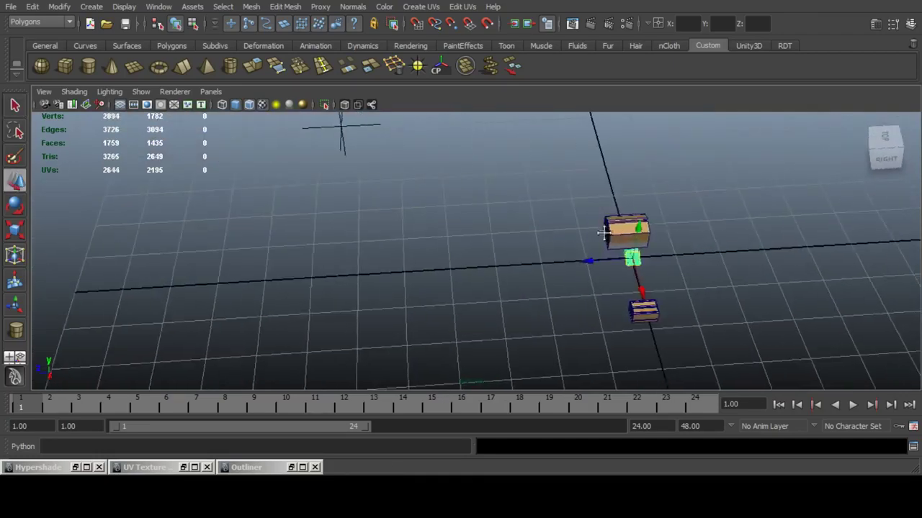
scroll(579, 249, down, 5)
drag(501, 257, 182, 274)
scroll(183, 248, down, 5)
alt+drag(302, 239, 502, 208)
alt+middle_drag(502, 209, 485, 136)
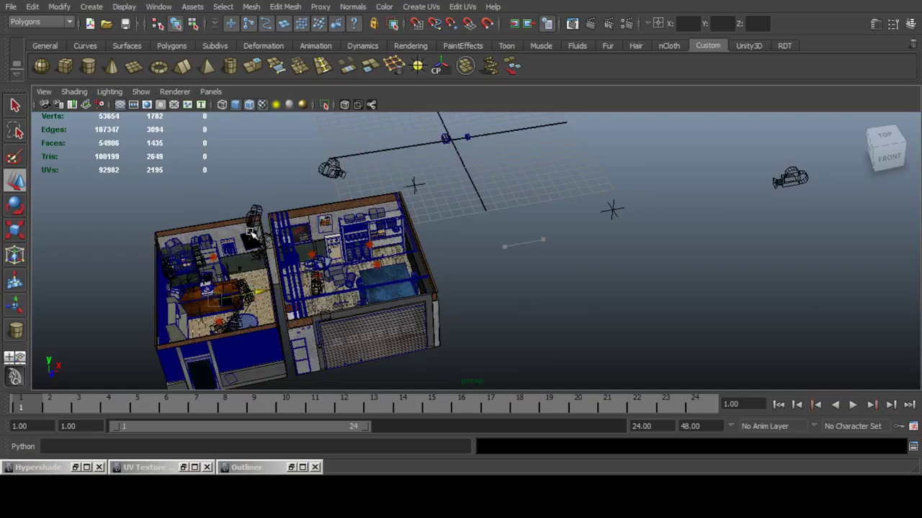
Raise the telephone to the height of the wooden counter's top.
key(f)
scroll(467, 235, down, 5)
alt+drag(488, 229, 449, 210)
alt+middle_drag(474, 206, 492, 286)
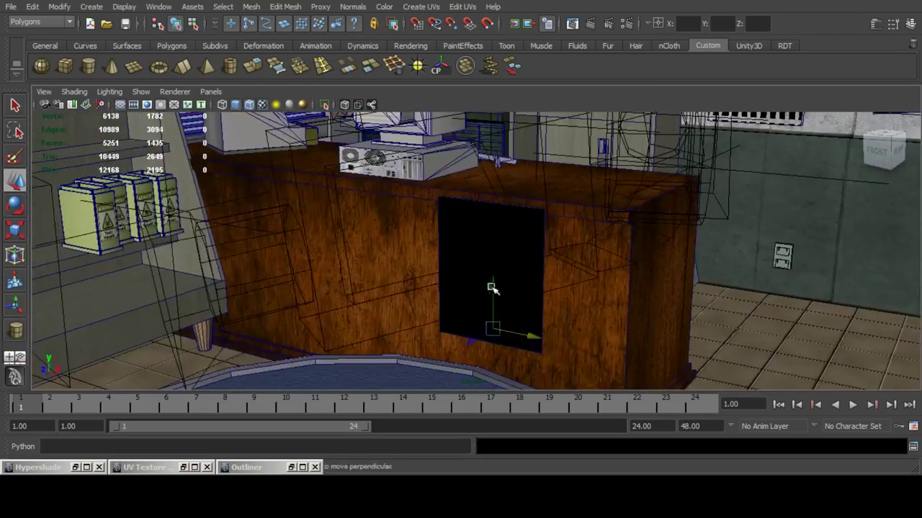
drag(493, 289, 491, 96)
alt+drag(490, 108, 489, 190)
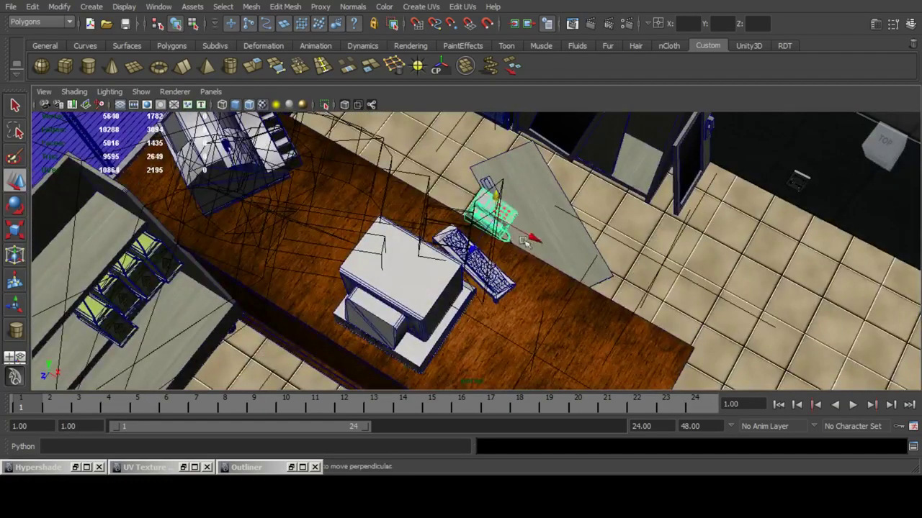
Place the telephone on the wooden counter, between the cash register and the computer.
drag(529, 240, 298, 222)
alt+drag(397, 200, 463, 142)
key(f)
scroll(463, 144, down, 5)
alt+middle_drag(485, 188, 451, 189)
drag(442, 203, 529, 278)
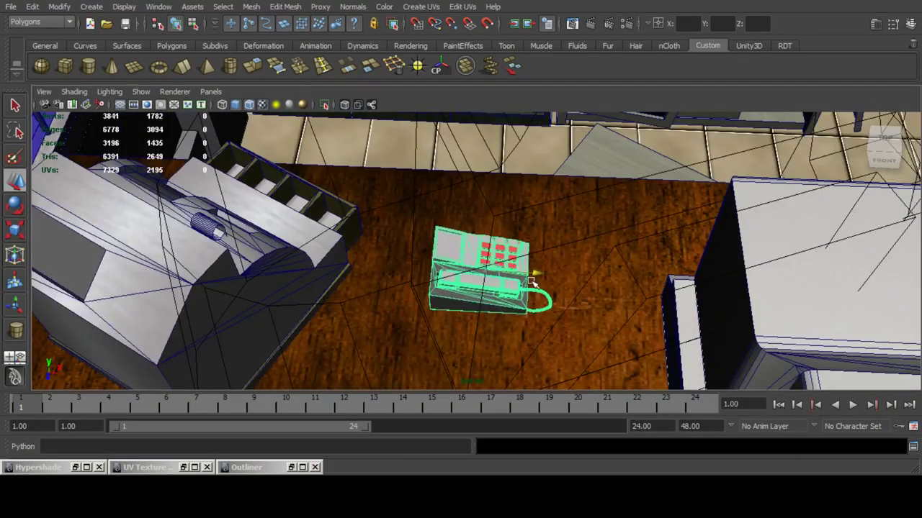
Set the telephone's Y rotation to 90 degrees.
click(910, 23)
click(889, 188)
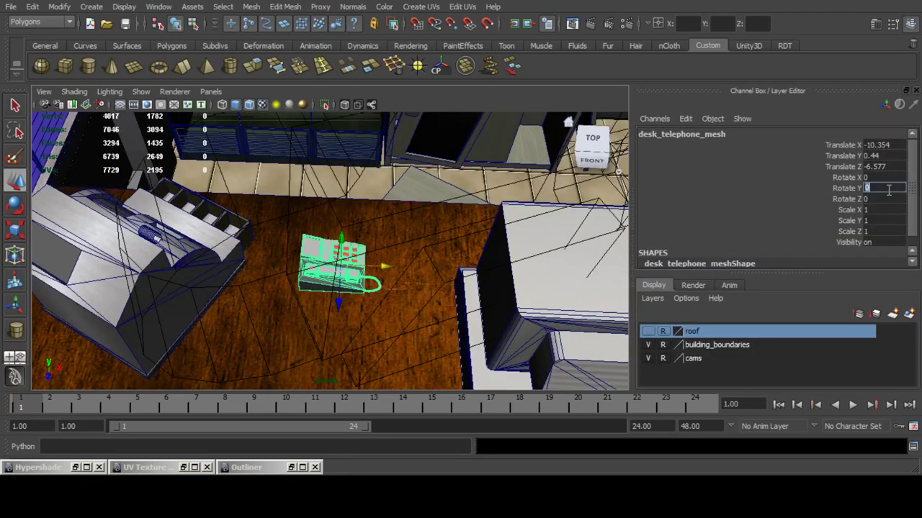
text(90)
key(Return)
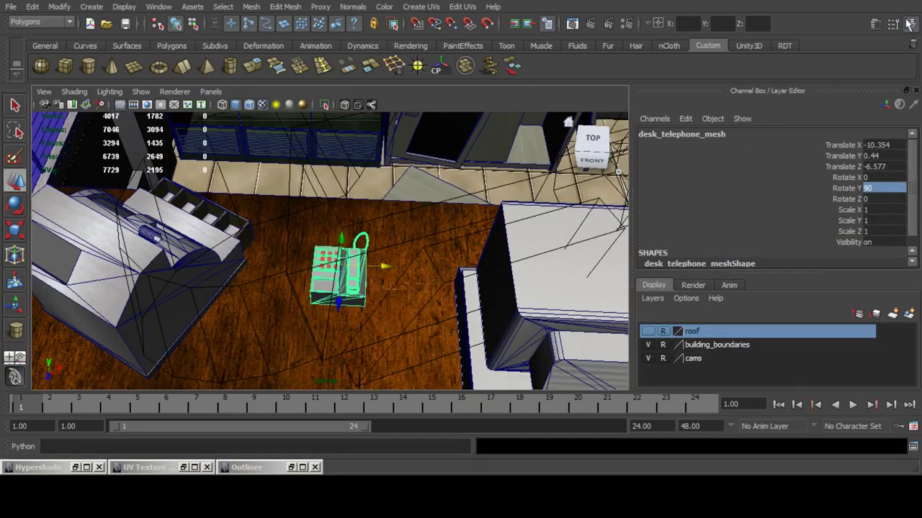
click(909, 23)
Arrange two views side by side and show the reference camera CAM_01_OBJ beside the perspective view.
key(space)
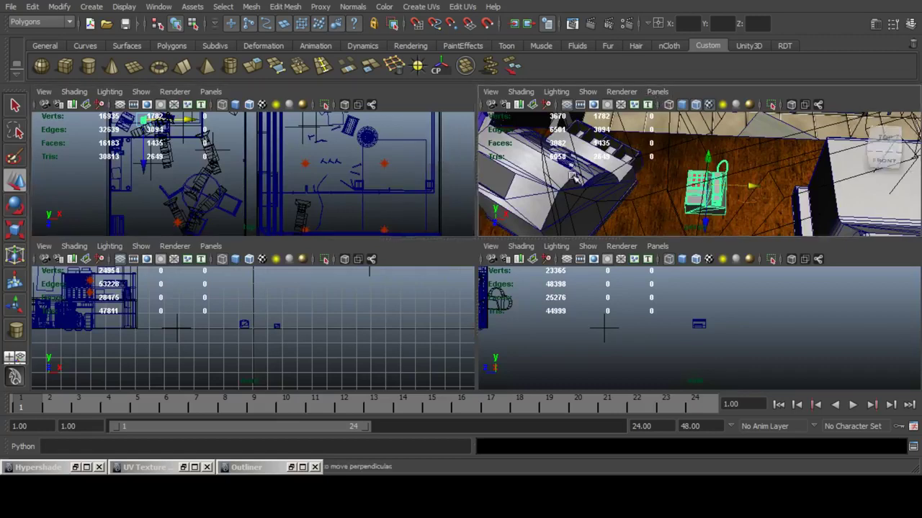
key(space)
click(211, 91)
click(234, 237)
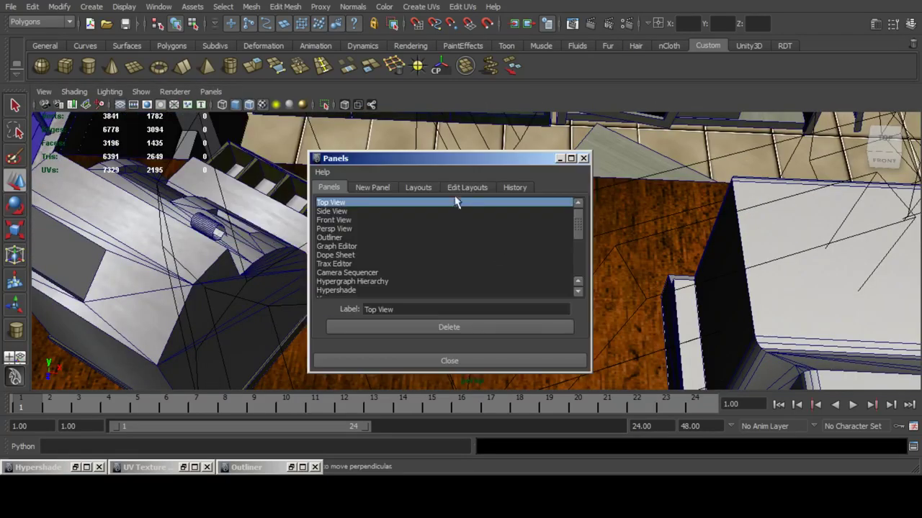
click(464, 187)
click(432, 220)
click(424, 249)
click(496, 361)
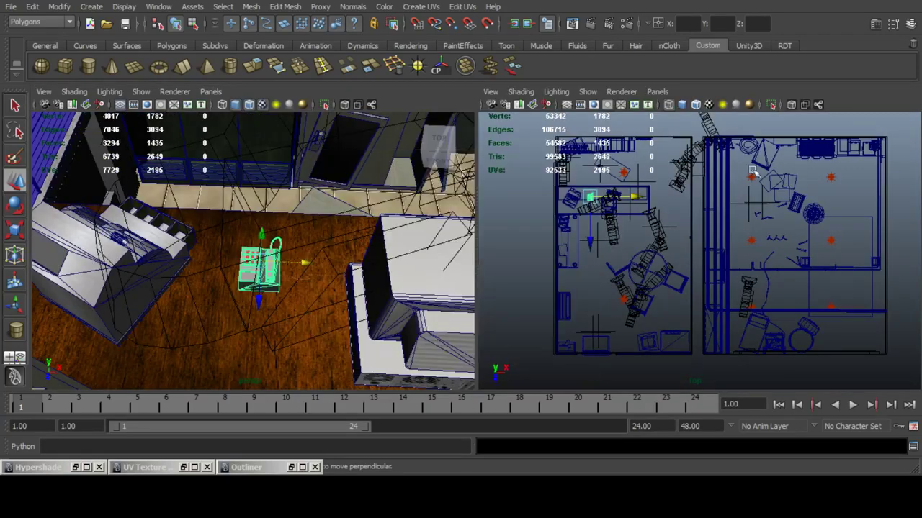
click(657, 91)
mouse_move(665, 105)
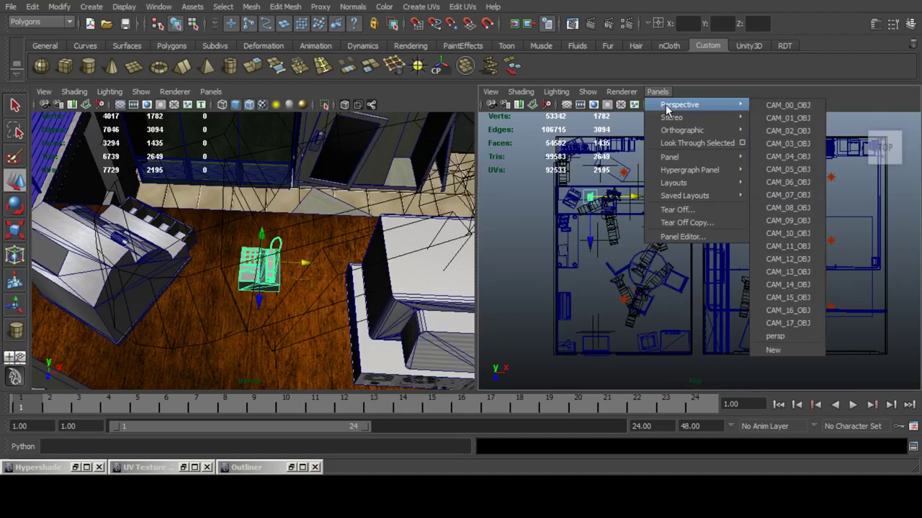
click(790, 118)
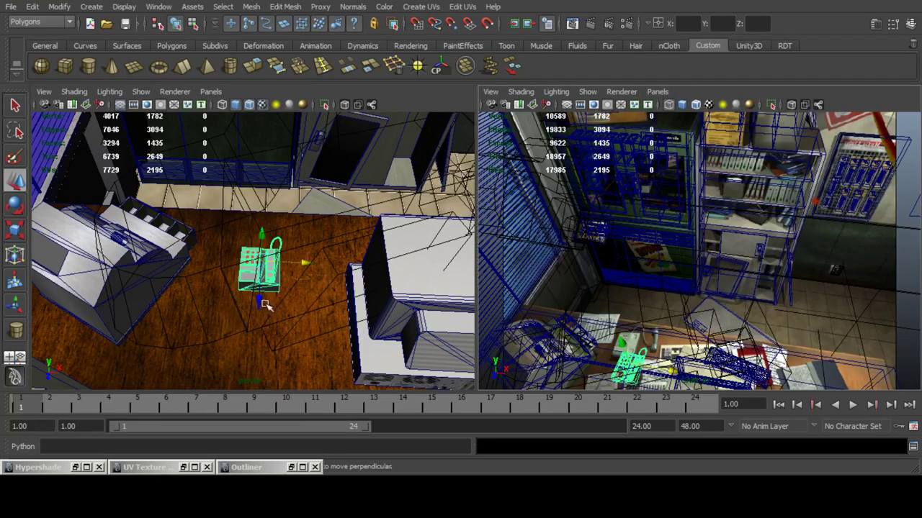
Move the telephone on the counter to match the CAM_01_OBJ reference image and save the scene.
drag(259, 302, 267, 270)
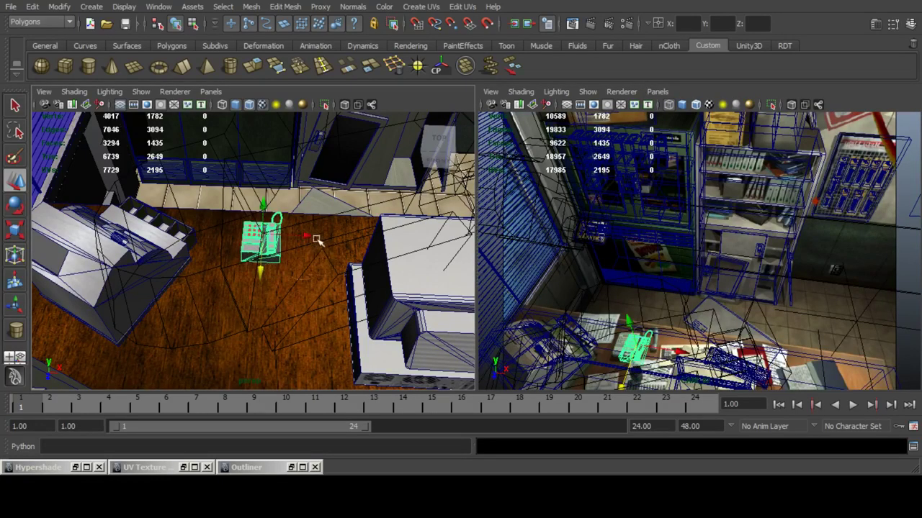
drag(318, 239, 299, 234)
key(f)
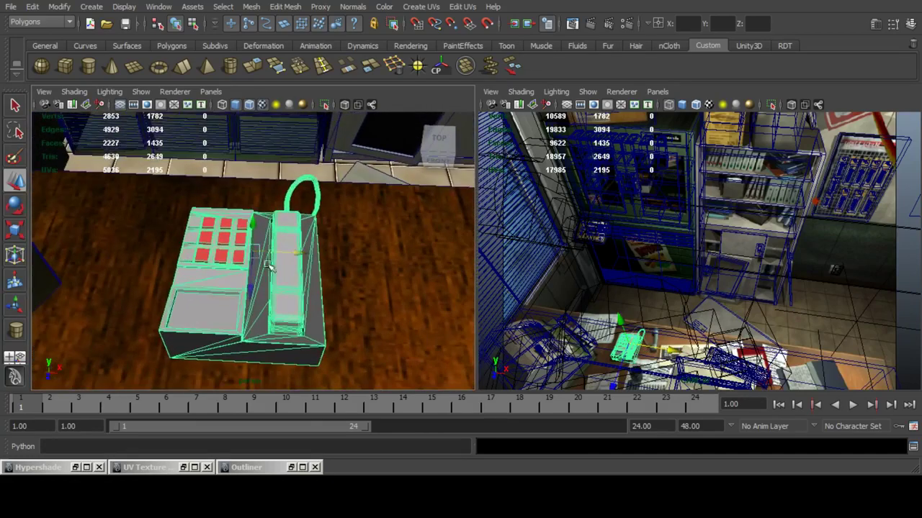
key(e)
alt+drag(296, 318, 85, 204)
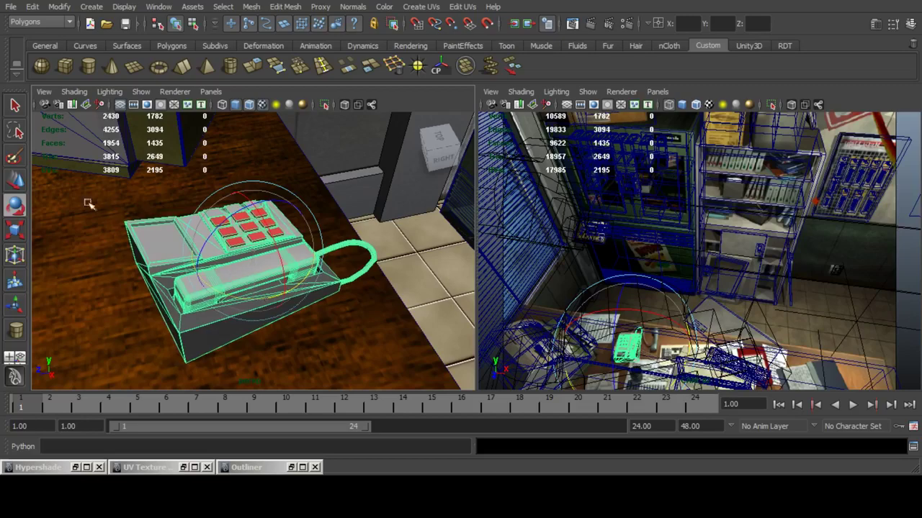
click(15, 181)
alt+drag(180, 216, 274, 229)
drag(293, 281, 263, 197)
scroll(283, 273, down, 6)
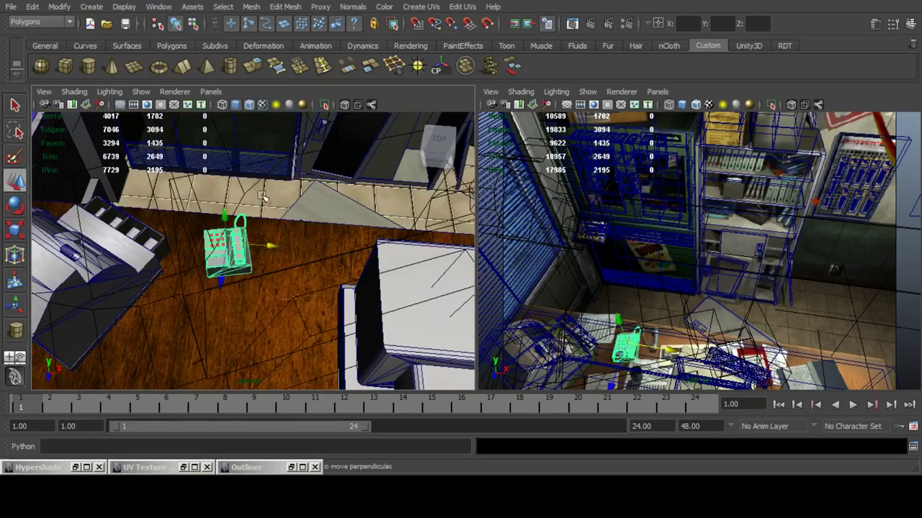
click(263, 197)
key(q)
key(ctrl+s)
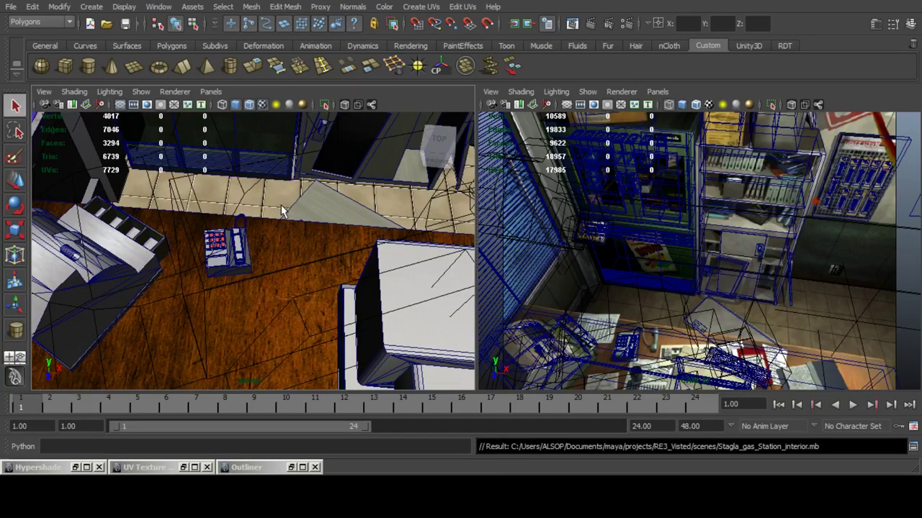
Return to a single perspective view and render the scene to check the shop with the telephone on the counter.
key(space)
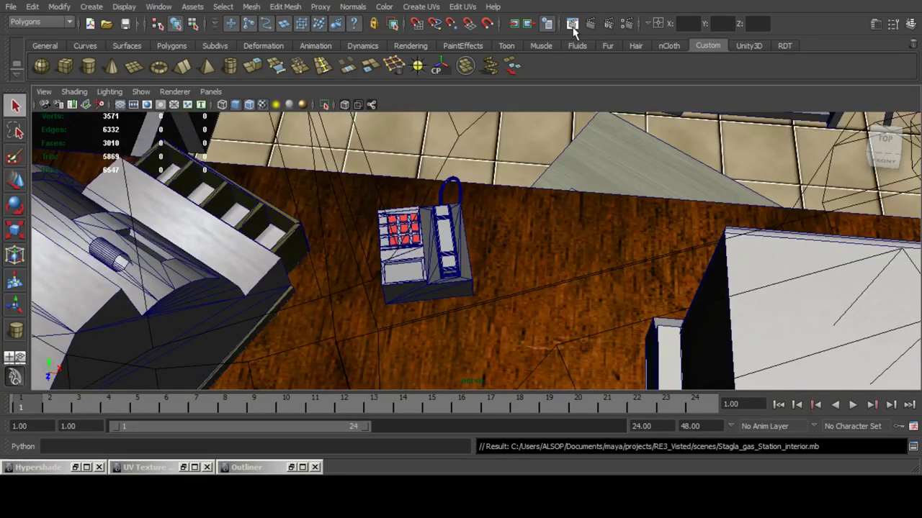
click(572, 24)
click(63, 8)
mouse_move(80, 94)
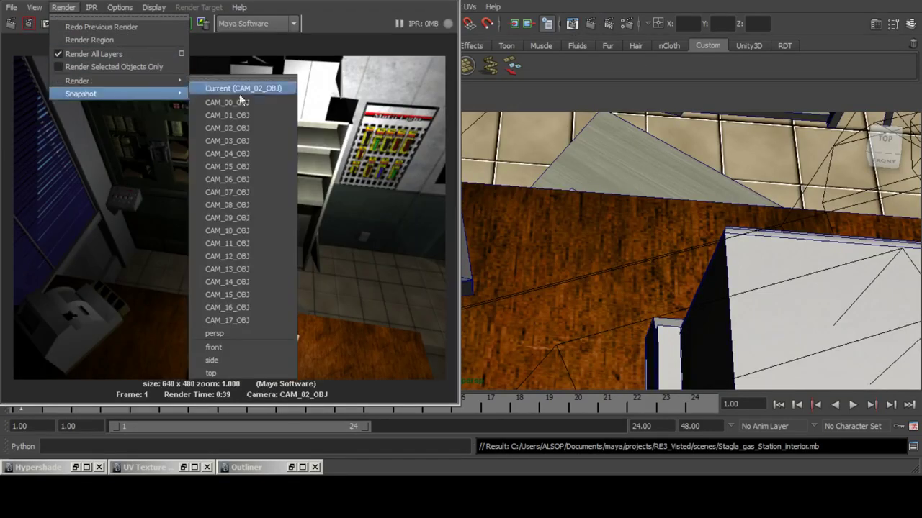
mouse_move(166, 81)
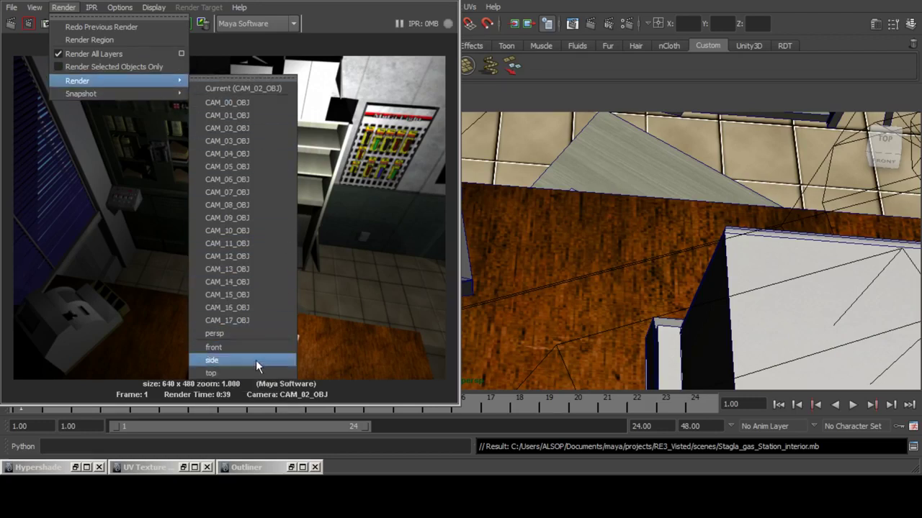
click(216, 373)
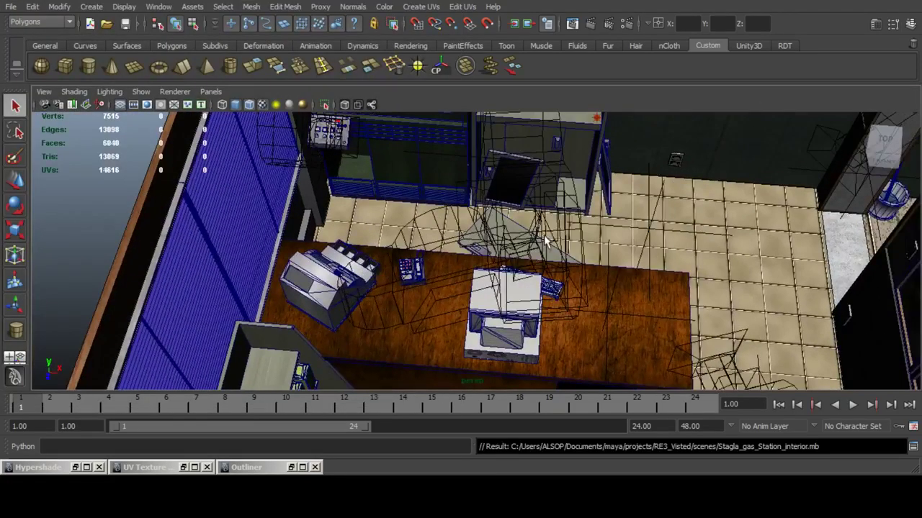
alt+middle_drag(545, 241, 267, 251)
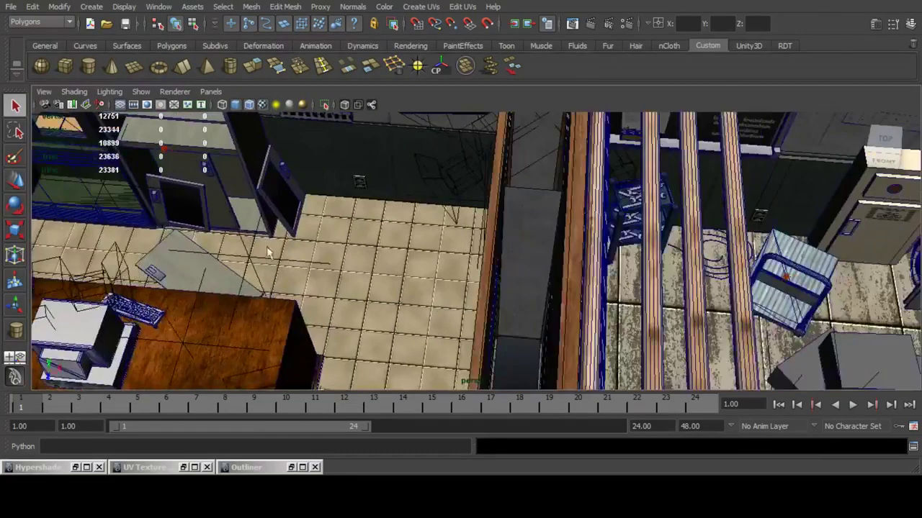
Survey the shop interior and browse the reference images to the picture of the counter with items on its lower shelf.
alt+drag(267, 251, 459, 208)
alt+middle_drag(459, 208, 607, 198)
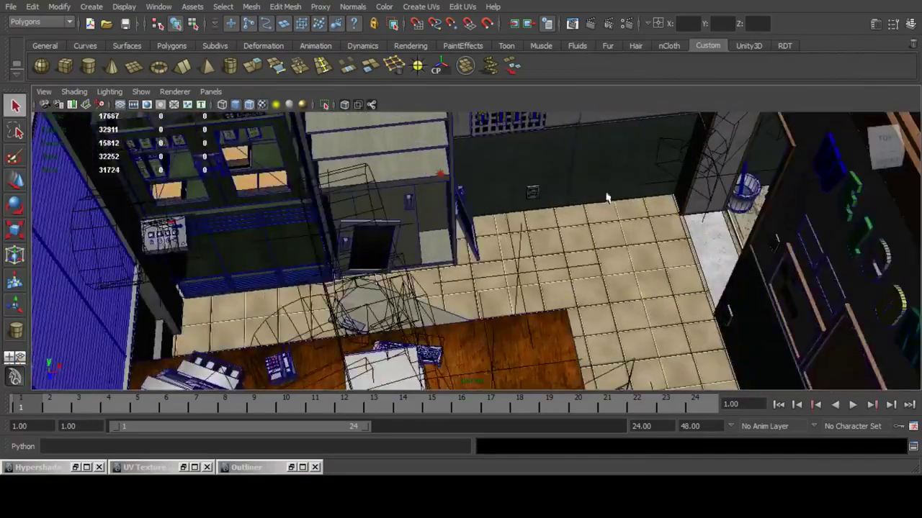
alt+drag(517, 223, 583, 229)
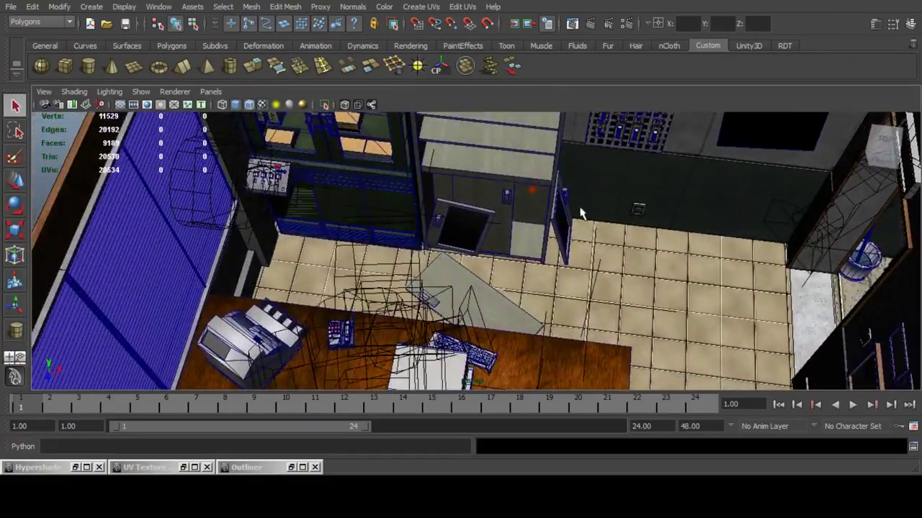
alt+middle_drag(586, 216, 576, 247)
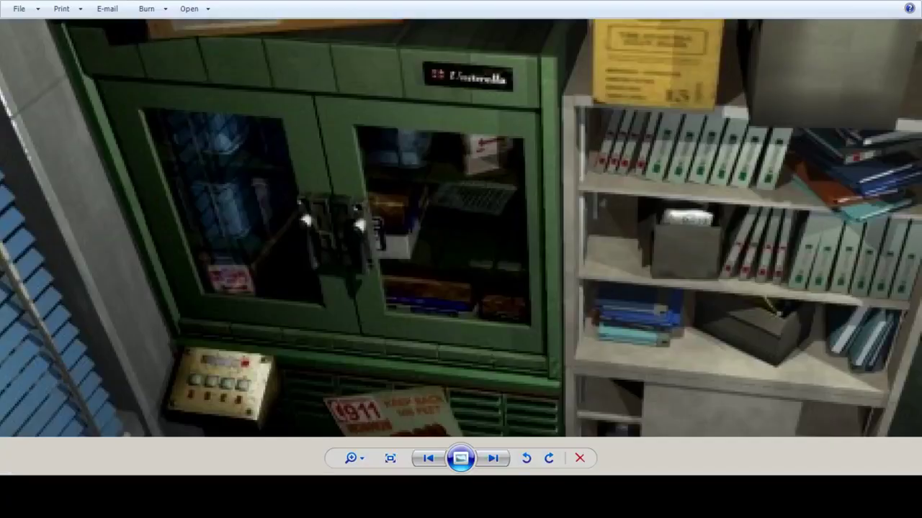
key(Right)
key(Right)
key(Right)
key(Right)
key(Right)
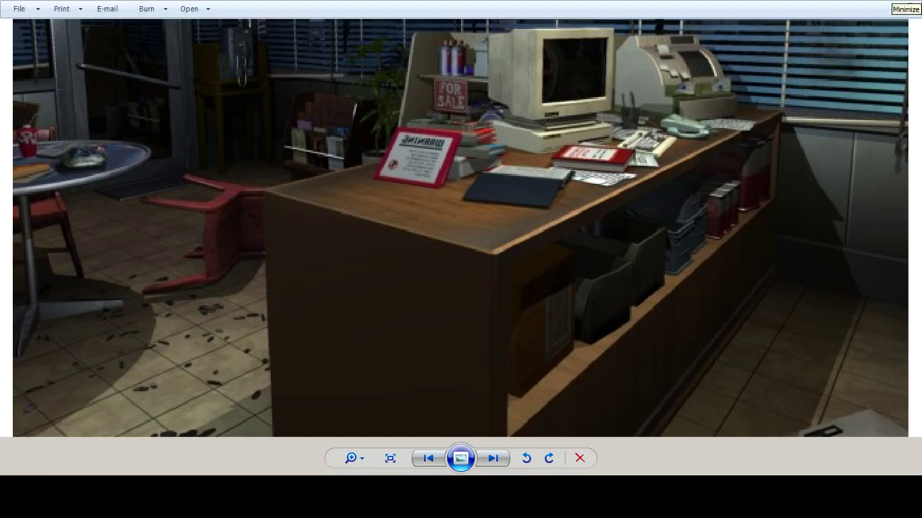
click(892, 2)
Duplicate the dark open crate on the garage shelf and move the copy over to the shop counter.
alt+right_drag(407, 257, 288, 252)
alt+middle_drag(654, 241, 432, 239)
alt+right_drag(432, 239, 605, 238)
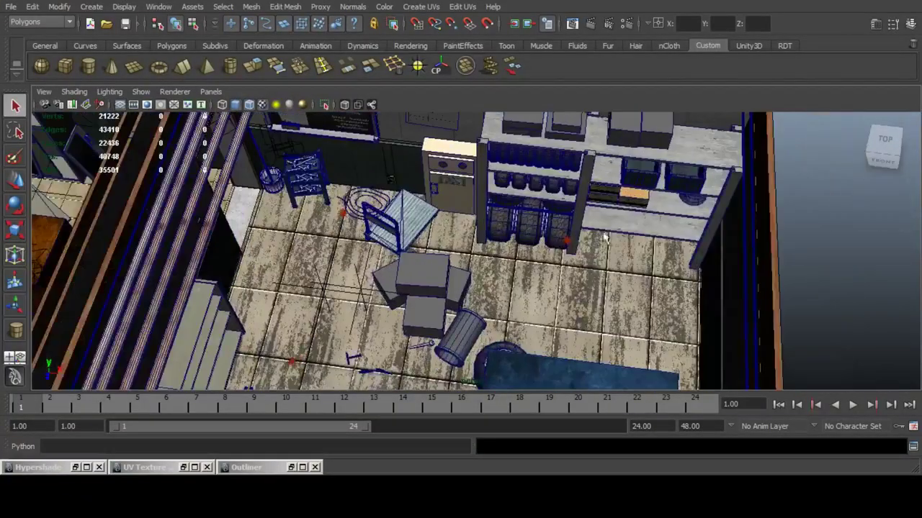
scroll(604, 237, down, 5)
key(w)
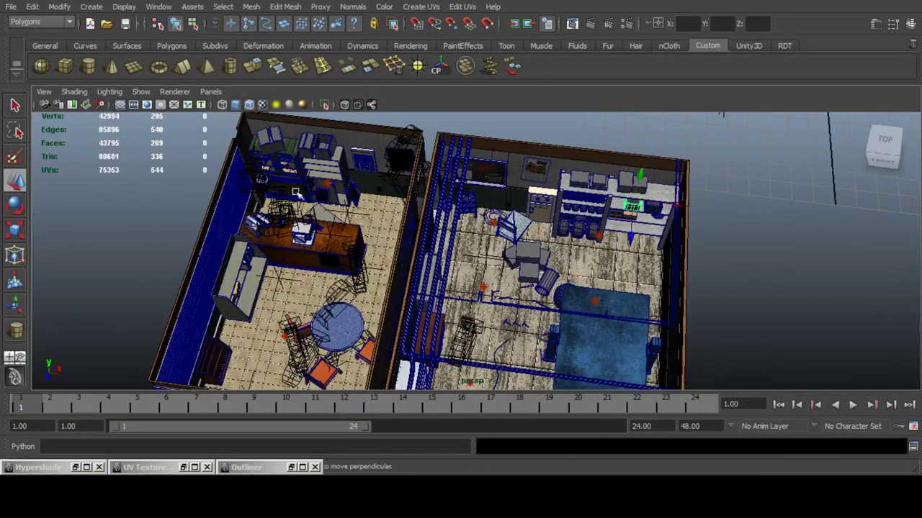
key(ctrl+d)
drag(675, 206, 354, 168)
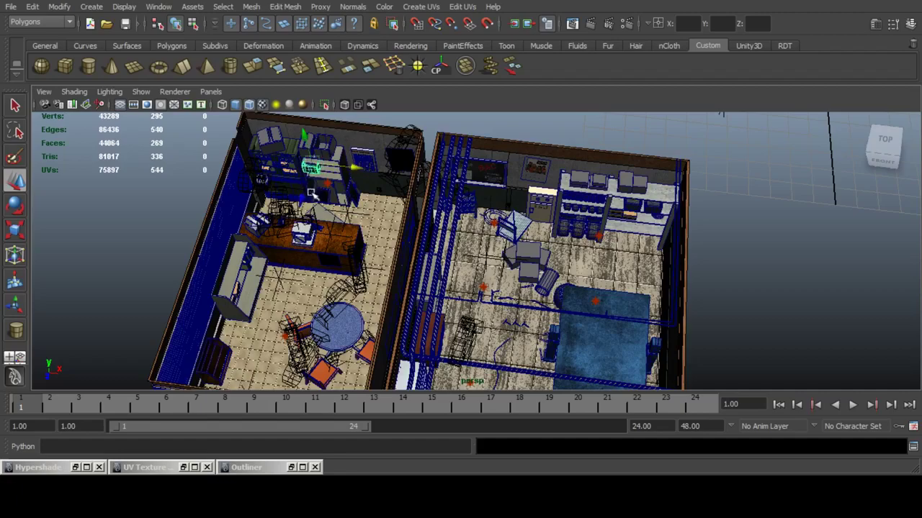
drag(304, 197, 288, 258)
scroll(403, 233, down, 6)
key(f)
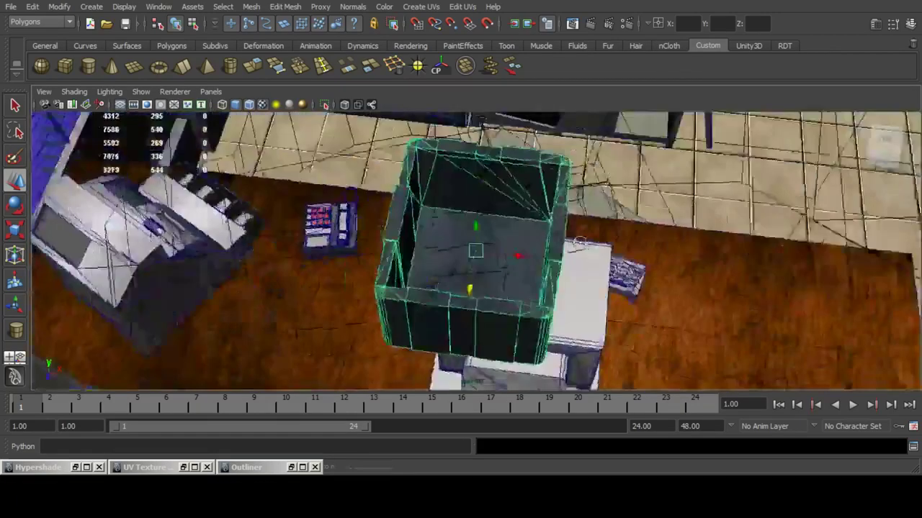
Lower the copied crate behind the counter and position it on the counter's open lower shelf.
alt+drag(579, 242, 526, 226)
scroll(526, 226, down, 3)
alt+middle_drag(526, 226, 465, 221)
drag(394, 176, 419, 362)
alt+middle_drag(420, 363, 362, 231)
drag(306, 264, 491, 235)
key(f)
drag(474, 209, 479, 329)
alt+middle_drag(484, 349, 525, 236)
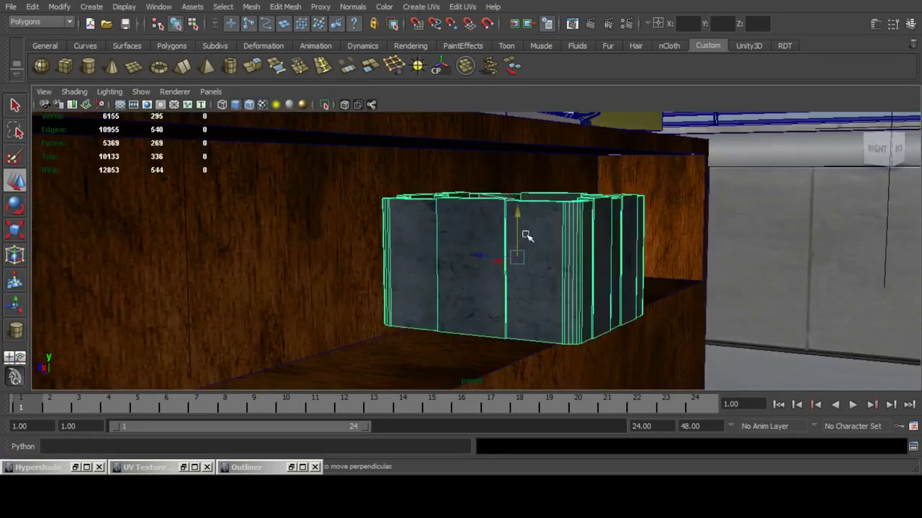
drag(526, 235, 511, 250)
drag(468, 289, 468, 268)
Compare the crate with the counter reference image, scale it down and reposition it on the lower shelf.
click(587, 493)
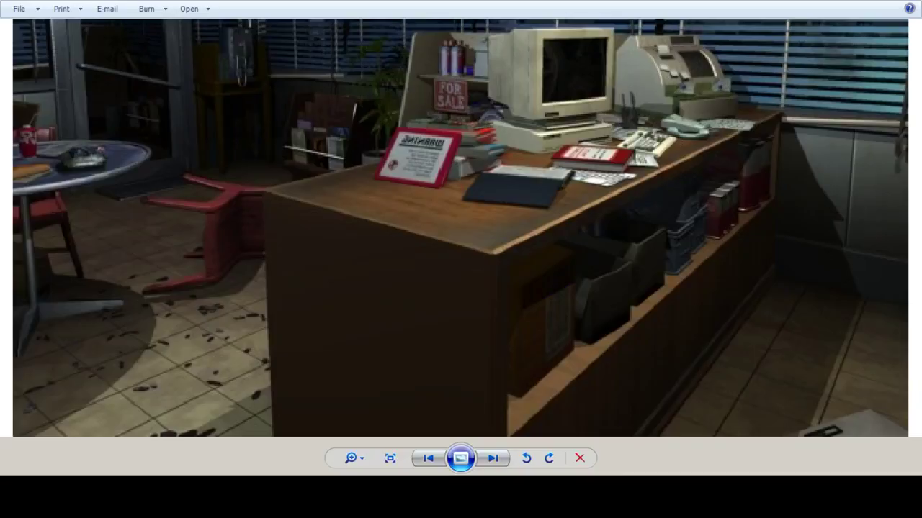
key(alt+Tab)
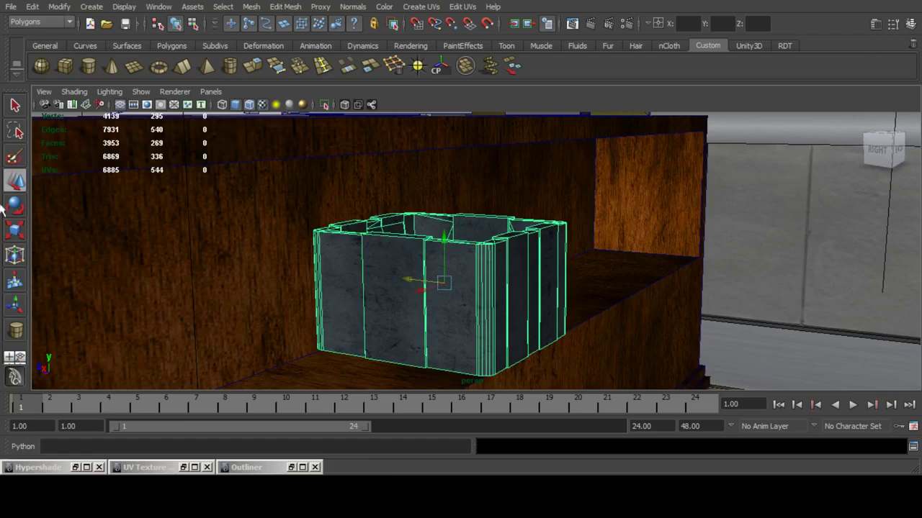
alt+drag(411, 284, 230, 231)
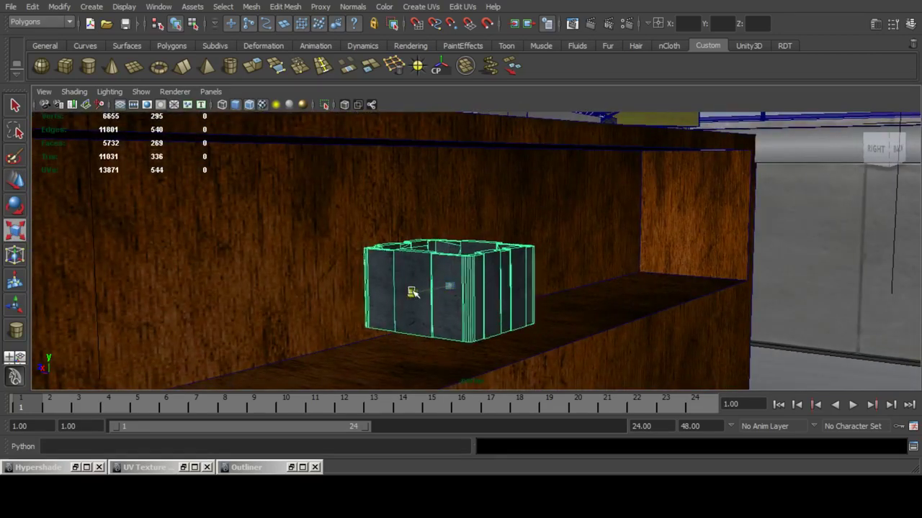
click(10, 185)
drag(441, 240, 379, 273)
alt+drag(530, 241, 378, 276)
scroll(382, 278, up, 3)
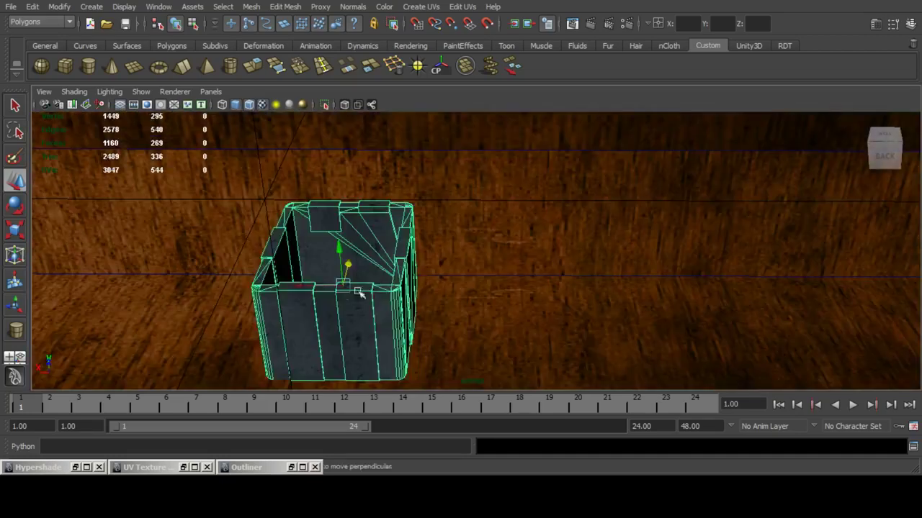
Duplicate the crate once beside the original and once more on top of the pair, forming a small stack.
key(ctrl+d)
drag(301, 287, 446, 288)
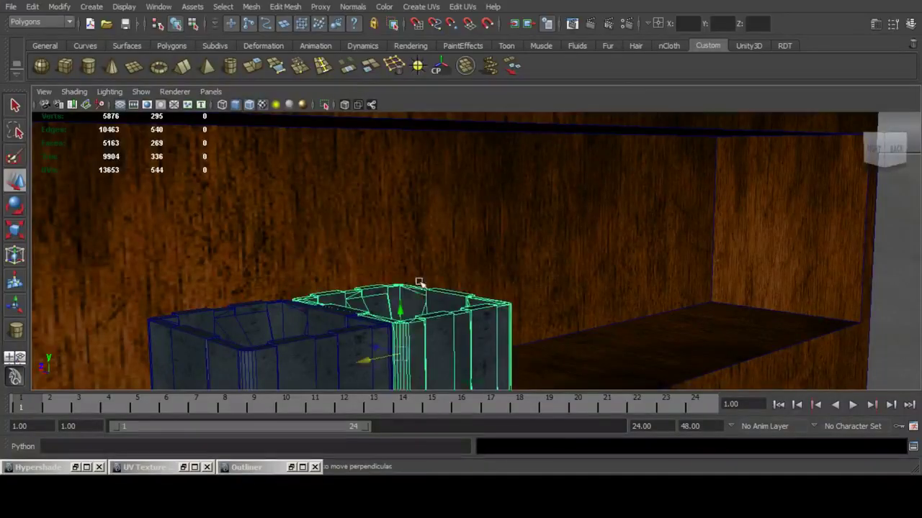
drag(402, 302, 389, 202)
key(ctrl+z)
key(ctrl+d)
drag(401, 311, 460, 247)
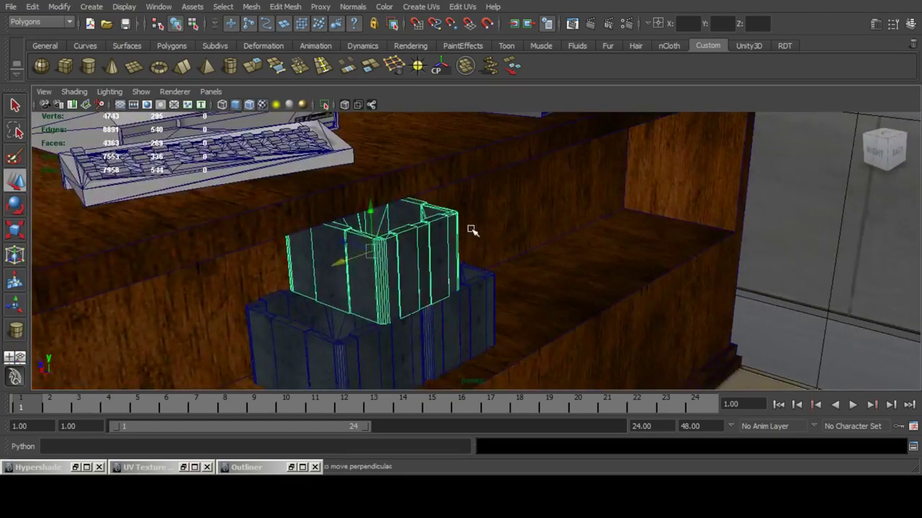
Arrange two views side by side and show the reference camera CAM_08_OBJ beside the perspective view.
key(space)
click(657, 92)
mouse_move(677, 104)
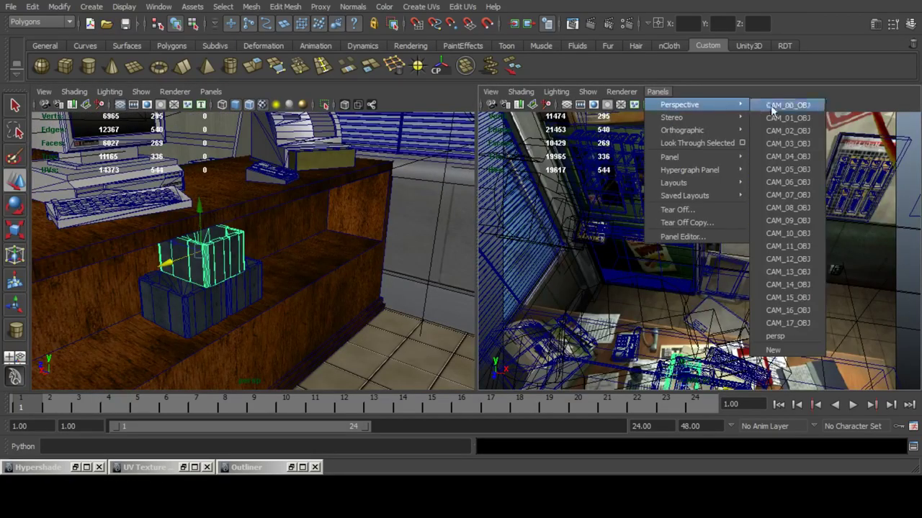
click(792, 193)
click(657, 93)
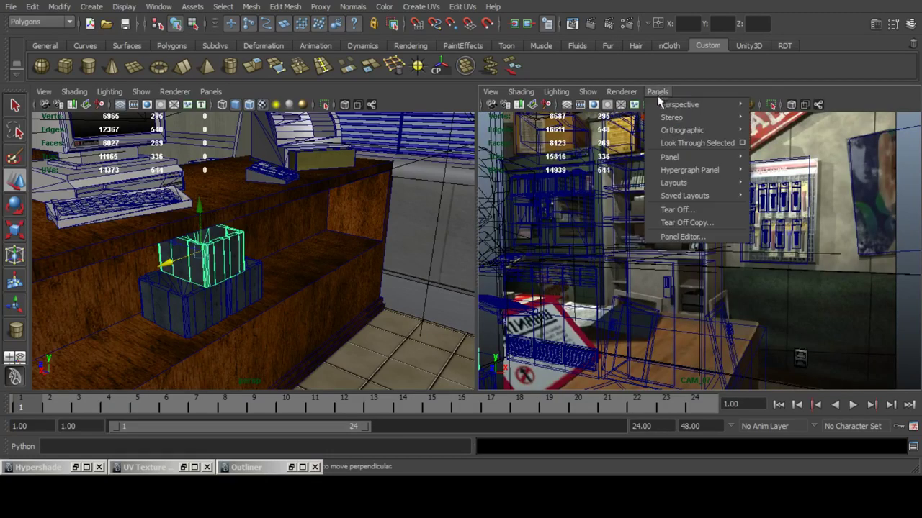
click(795, 204)
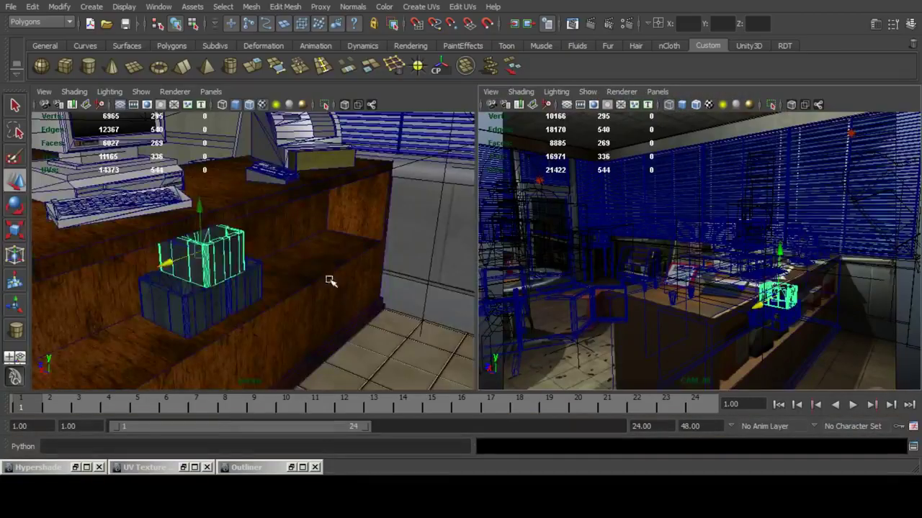
Duplicate a Toxic Hazard tin from the shop's display shelf and move the copy past the cash register.
mouse_move(329, 282)
alt+mouse_down()
mouse_move(296, 251)
mouse_move(394, 255)
mouse_move(325, 277)
alt+mouse_up()
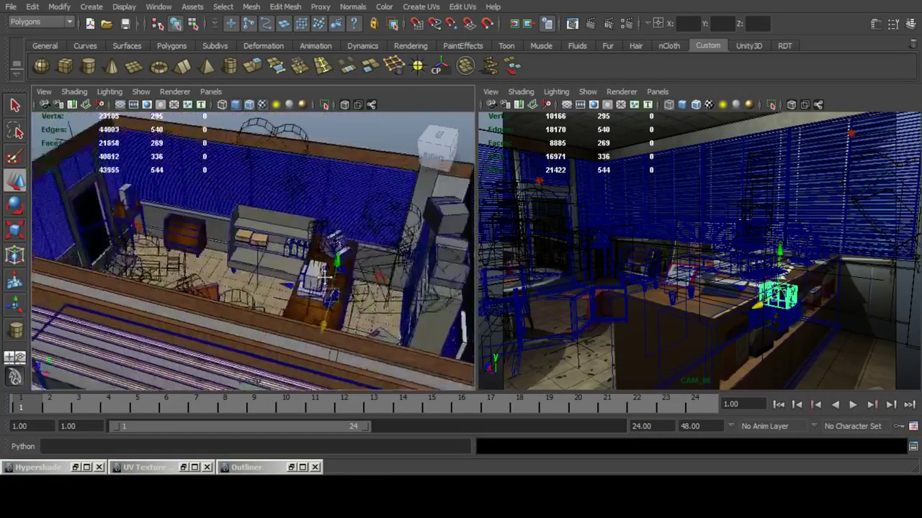
scroll(328, 278, up, 5)
click(350, 261)
alt+middle_drag(350, 261, 235, 235)
key(ctrl+d)
drag(186, 229, 370, 276)
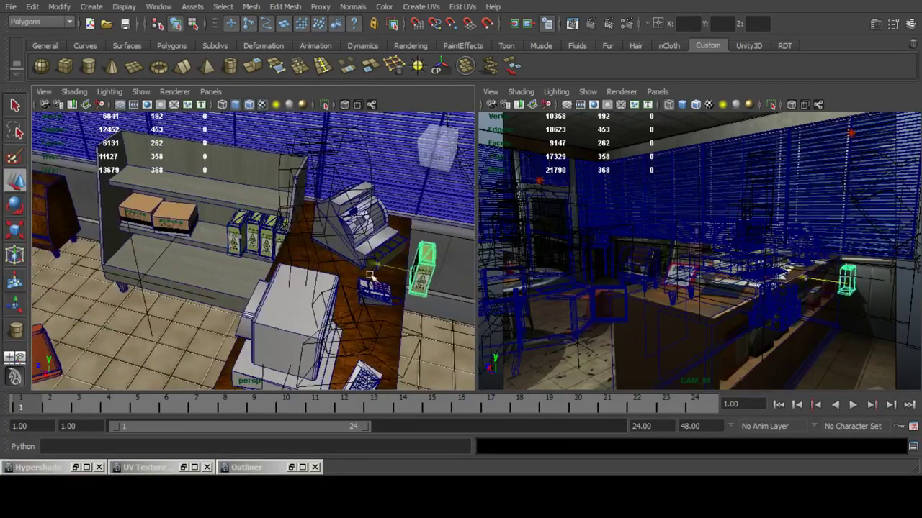
Lower the copied tin onto the counter's lower shelf and slide it toward the stacked crates.
key(w)
key(f)
drag(288, 249, 306, 202)
drag(299, 189, 267, 279)
scroll(252, 262, up, 3)
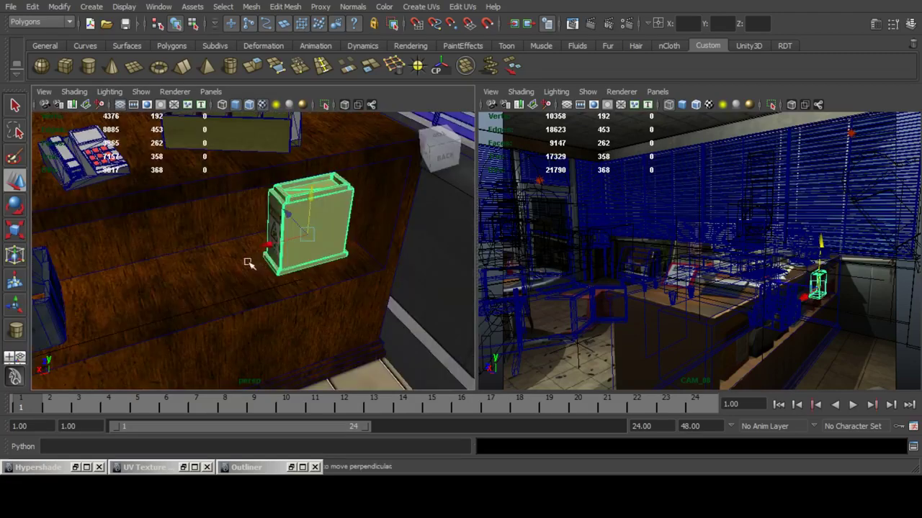
drag(266, 245, 99, 280)
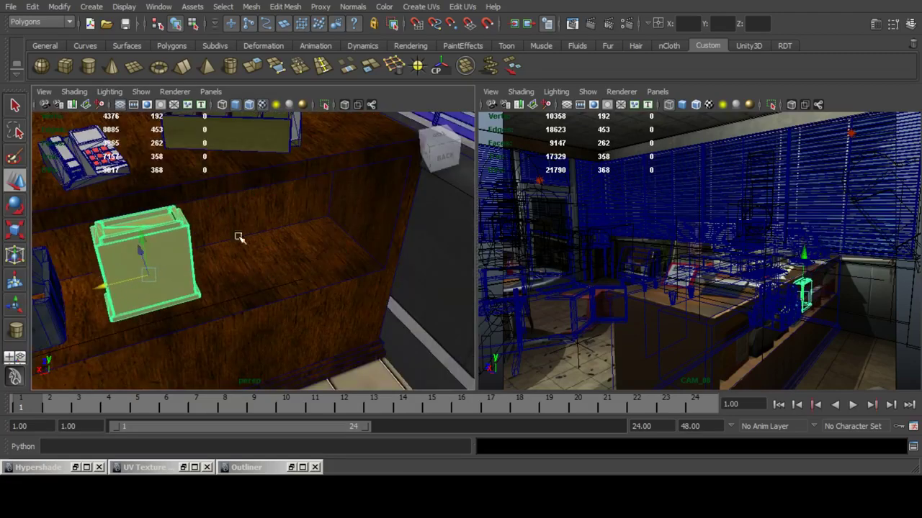
Set the tin's Y rotation to 90 degrees and move it next to the crates.
click(911, 25)
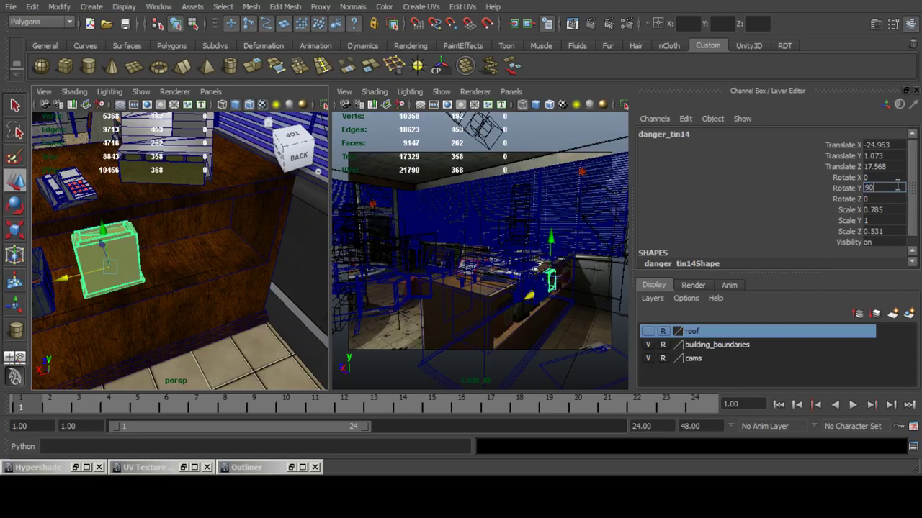
key(Return)
click(911, 24)
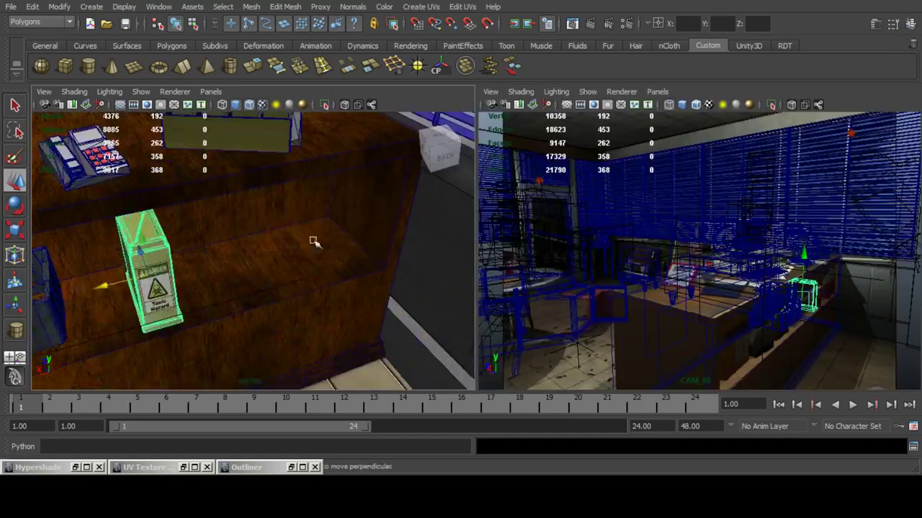
key(f)
drag(199, 230, 149, 251)
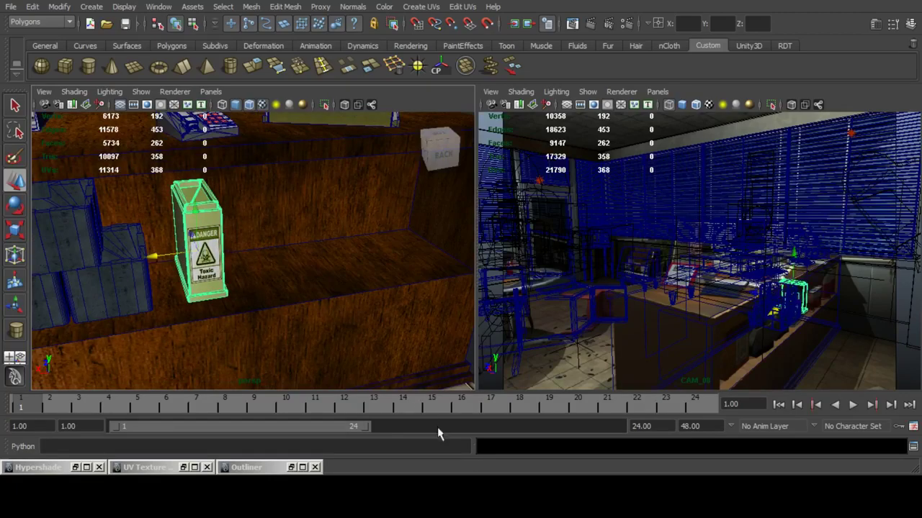
Check the counter reference image and duplicate the tin twice to make a row of three on the lower shelf.
key(alt+Tab)
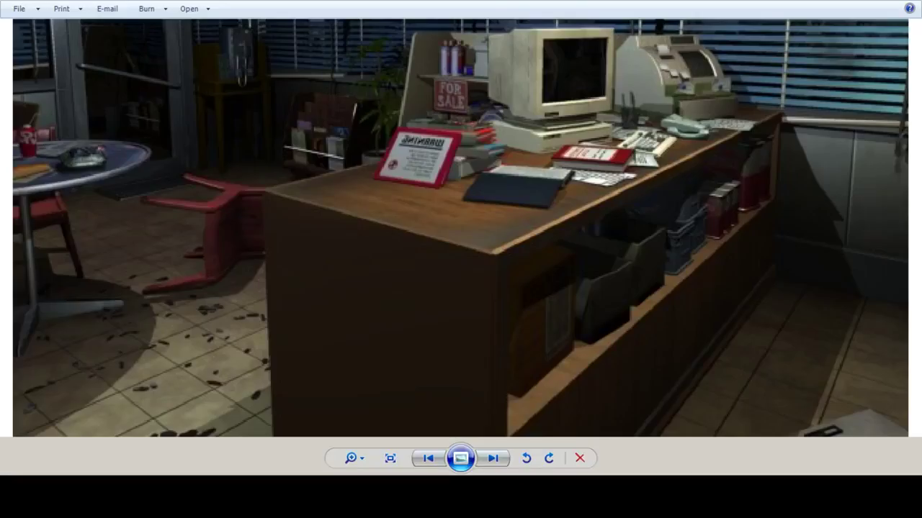
key(alt+Tab)
alt+drag(240, 239, 225, 271)
key(ctrl+d)
drag(169, 265, 295, 293)
key(ctrl+d)
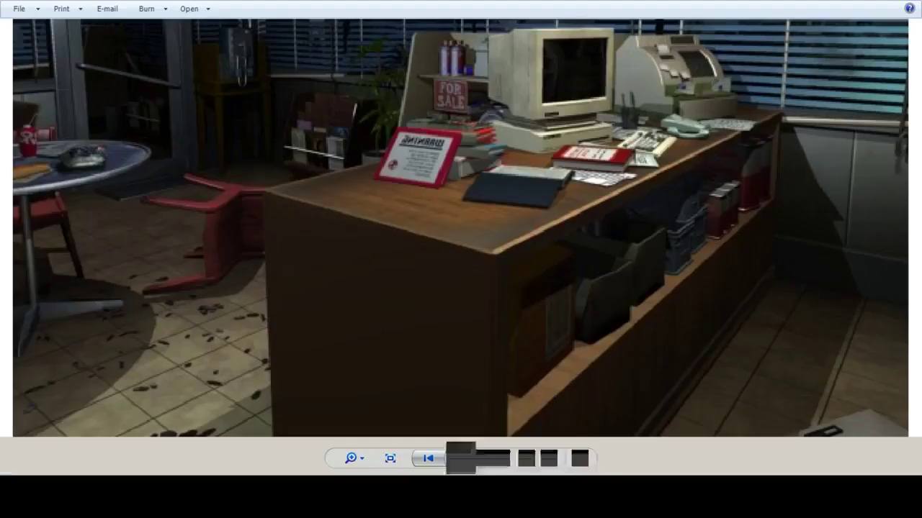
click(488, 485)
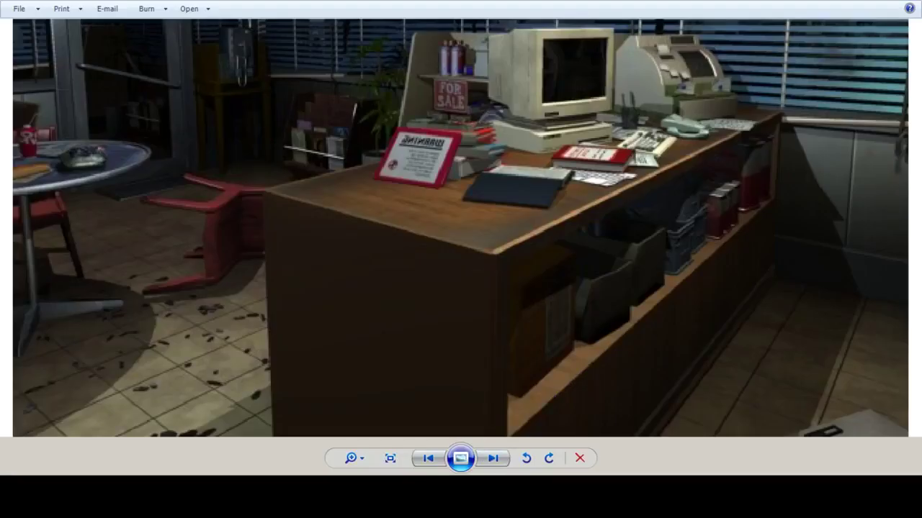
key(alt+Tab)
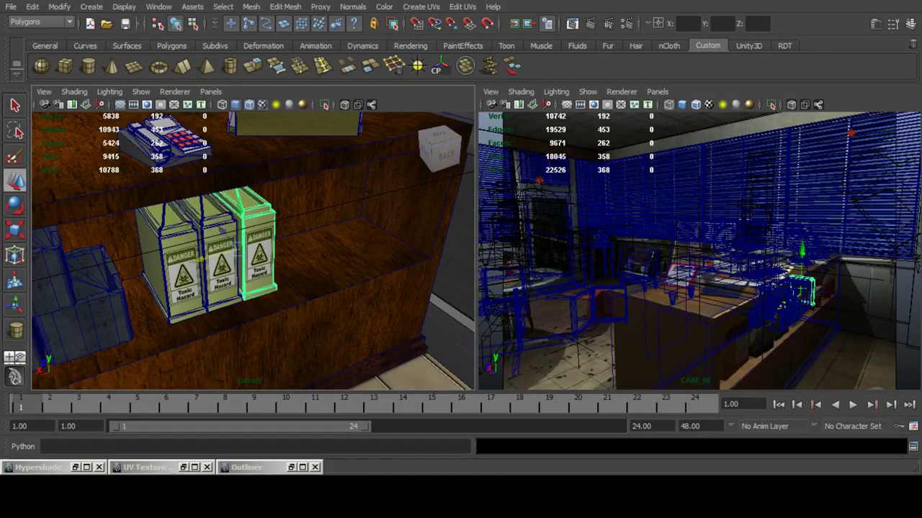
Duplicate another tin further along the lower shelf and scale the copy up uniformly to match the larger reference tins.
key(alt+Tab)
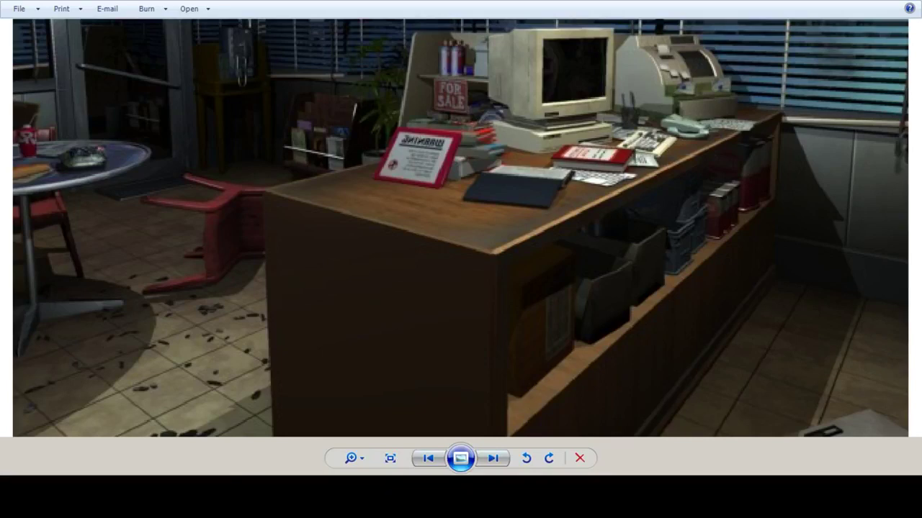
key(alt+Tab)
key(ctrl+d)
drag(202, 273, 257, 254)
click(16, 230)
key(f)
alt+drag(335, 245, 304, 226)
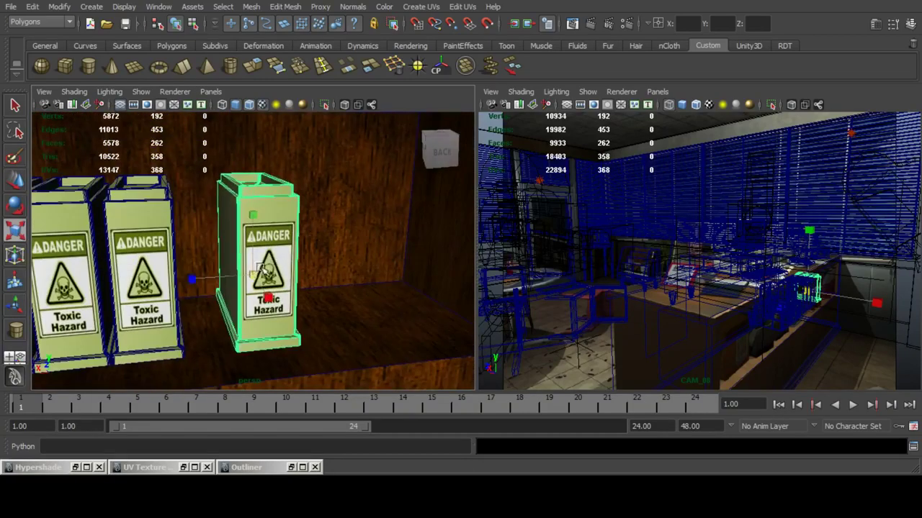
drag(253, 275, 326, 243)
Reposition the enlarged tin so it stands on the lower shelf and adjust its scale along one axis.
scroll(326, 243, down, 5)
mouse_move(243, 256)
alt+mouse_down()
mouse_move(294, 268)
mouse_move(240, 273)
mouse_move(231, 257)
alt+mouse_up()
scroll(294, 268, up, 3)
click(11, 185)
drag(261, 226, 403, 232)
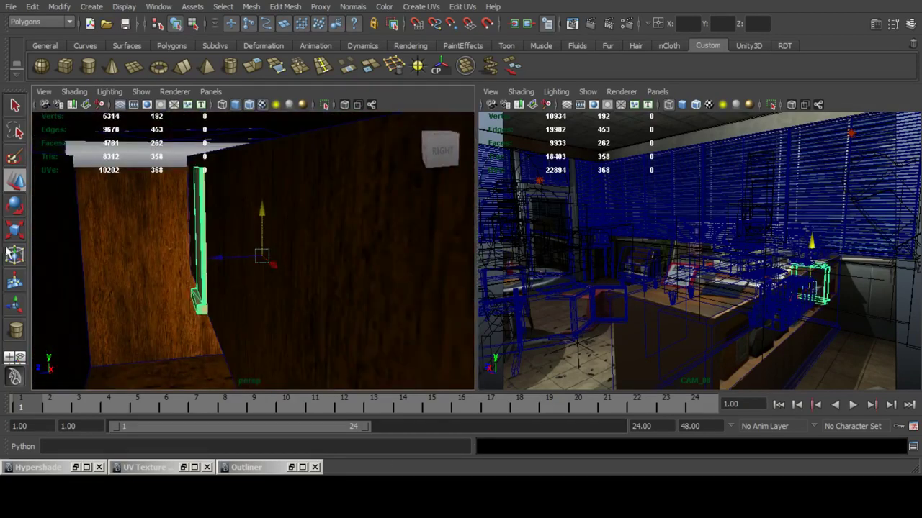
key(r)
drag(324, 256, 160, 257)
Duplicate the large tin, place the copy beside it and shift the pair toward the end of the lower shelf.
click(14, 186)
alt+drag(248, 250, 272, 255)
key(ctrl+d)
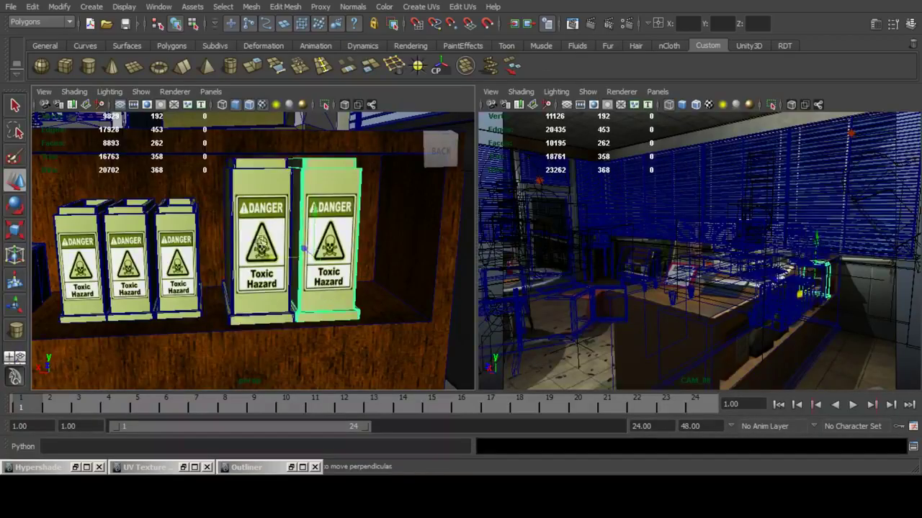
drag(215, 258, 268, 258)
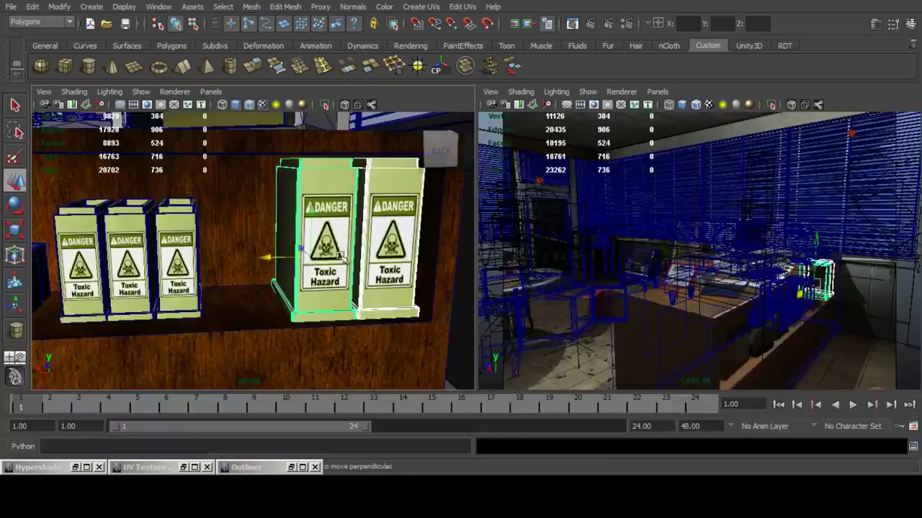
click(337, 258)
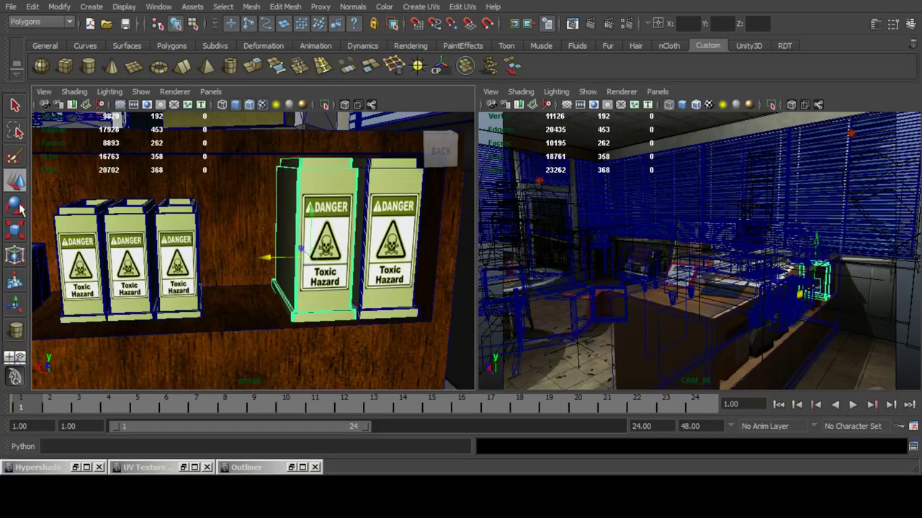
Rotate the selected large tin about its vertical axis and move it away from the other large tin on the lower shelf.
key(e)
drag(267, 265, 258, 264)
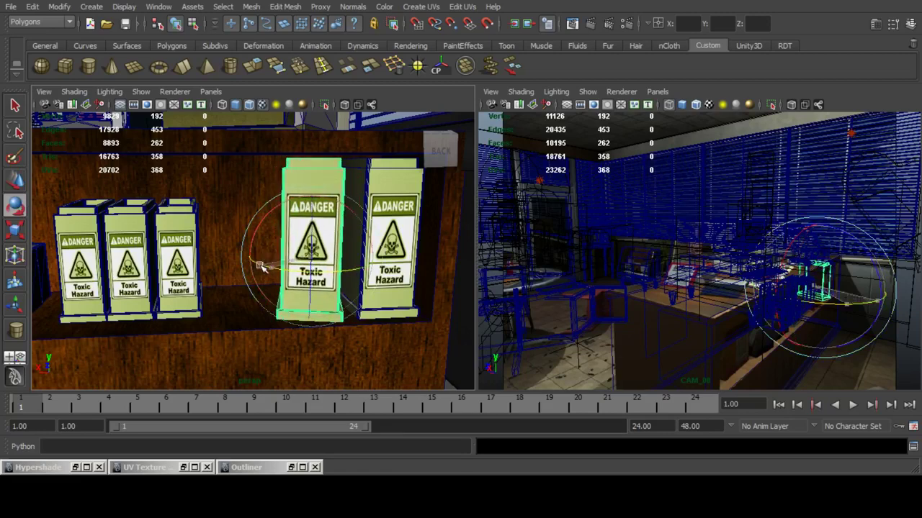
click(19, 182)
alt+drag(228, 207, 245, 221)
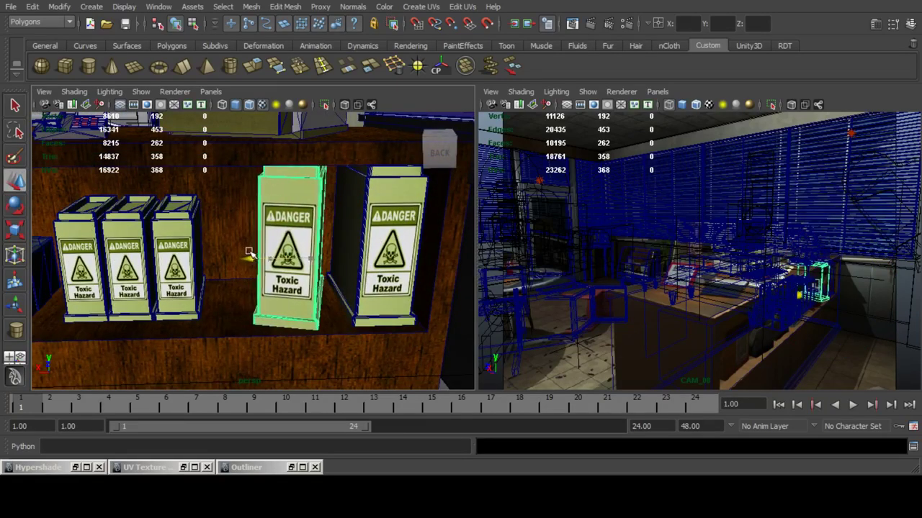
alt+middle_drag(252, 248, 326, 244)
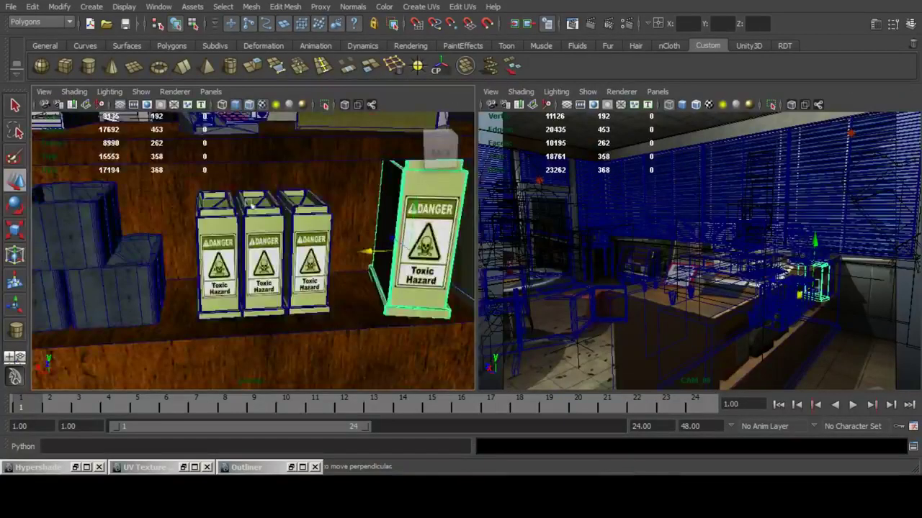
Select the cardboard box lying near the grid's origin outside the building and move it into the shop near the counter.
alt+drag(199, 237, 203, 317)
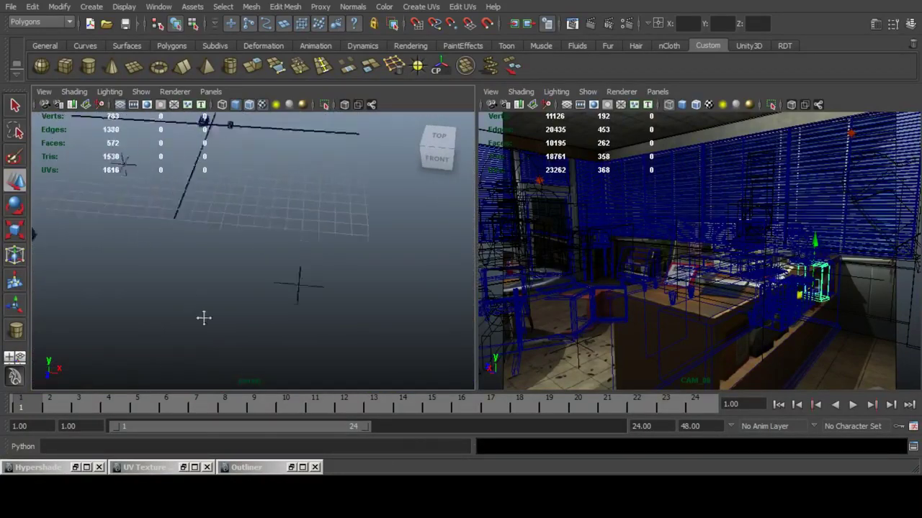
alt+middle_drag(203, 317, 286, 371)
click(289, 190)
alt+right_drag(289, 192, 346, 242)
alt+drag(346, 243, 324, 265)
alt+right_drag(324, 265, 207, 240)
alt+drag(208, 240, 327, 280)
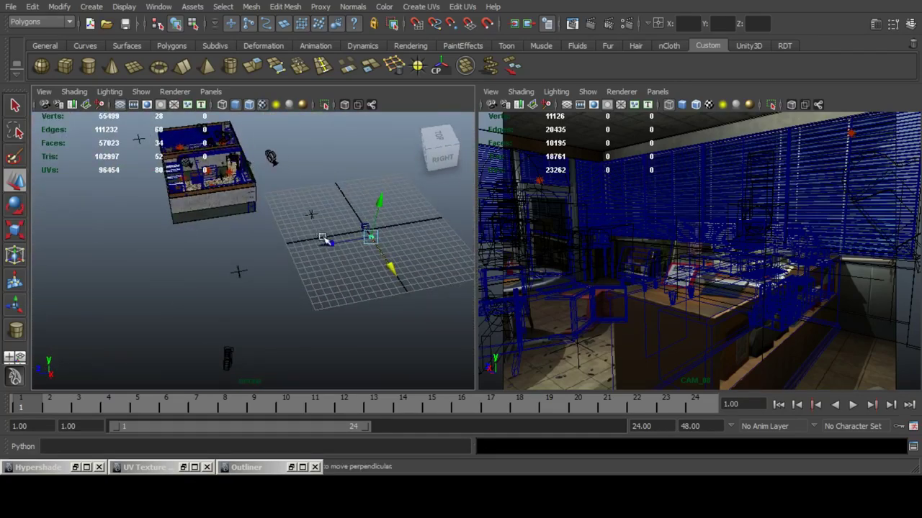
drag(326, 240, 320, 264)
drag(173, 190, 144, 179)
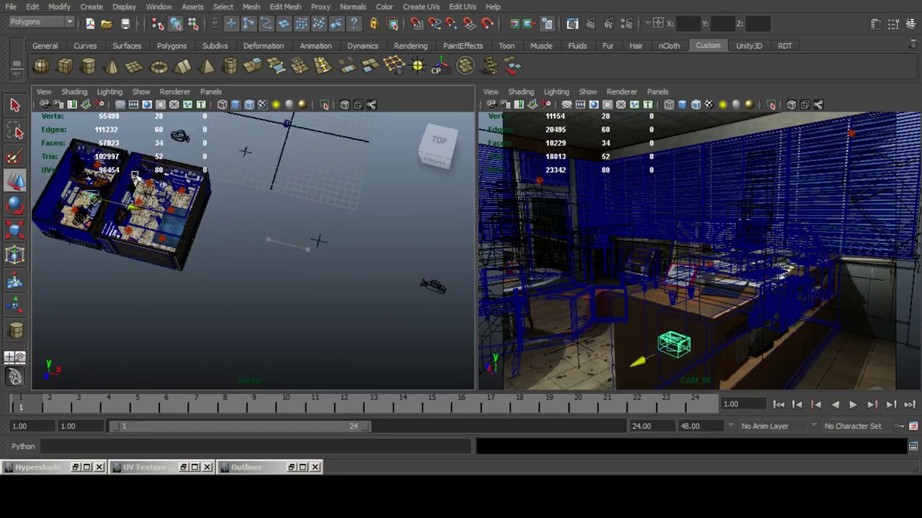
Position the cardboard box on the empty end of the counter's lower shelf, beyond the dark crates.
key(f)
alt+drag(340, 223, 353, 284)
alt+drag(316, 252, 218, 204)
alt+middle_drag(218, 205, 265, 242)
drag(271, 215, 246, 144)
alt+drag(316, 180, 74, 276)
key(f)
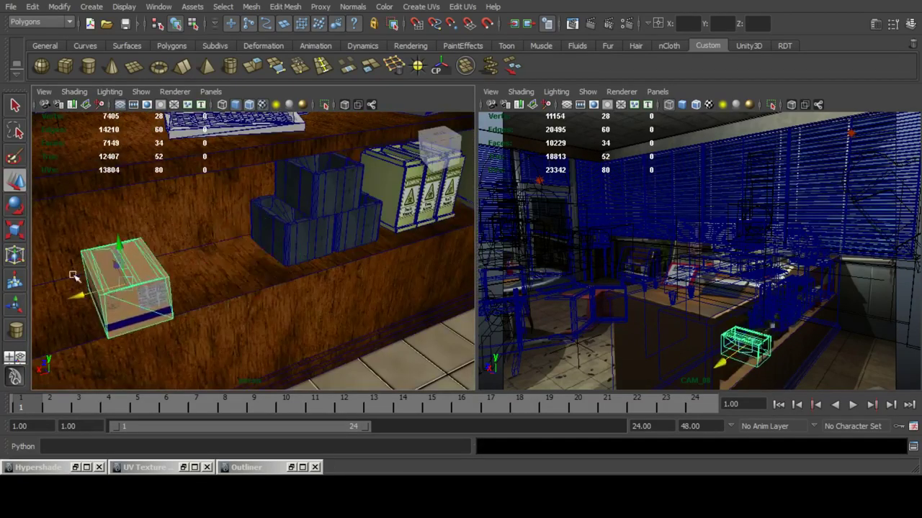
alt+middle_drag(74, 275, 301, 201)
drag(294, 226, 258, 204)
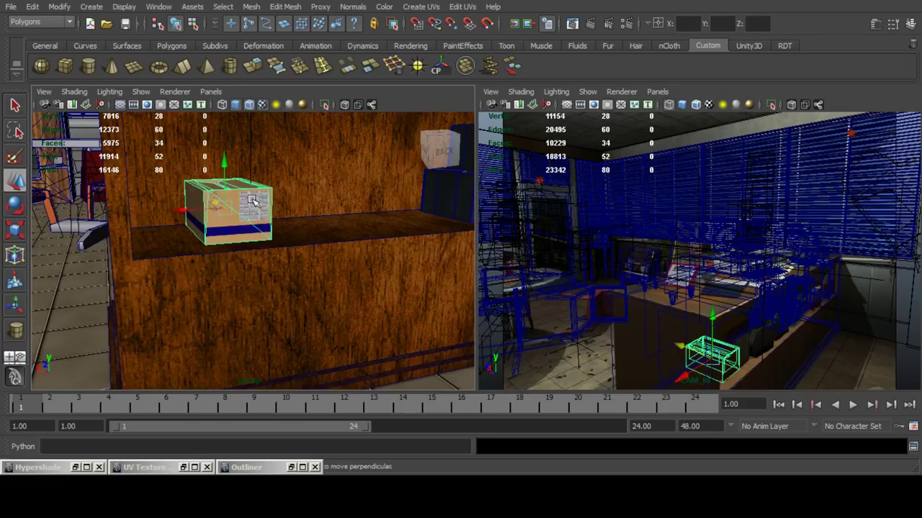
Scale the cardboard box up in height and width, then raise it to rest on the counter's lower shelf.
click(16, 229)
drag(224, 155, 229, 86)
drag(165, 211, 118, 207)
click(12, 181)
drag(223, 163, 223, 142)
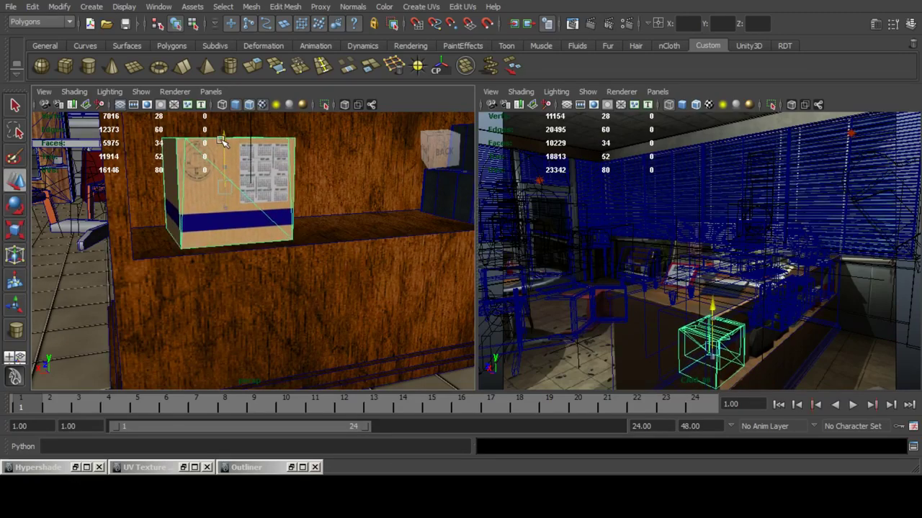
alt+drag(340, 196, 329, 224)
scroll(329, 224, down, 4)
alt+middle_drag(329, 224, 295, 251)
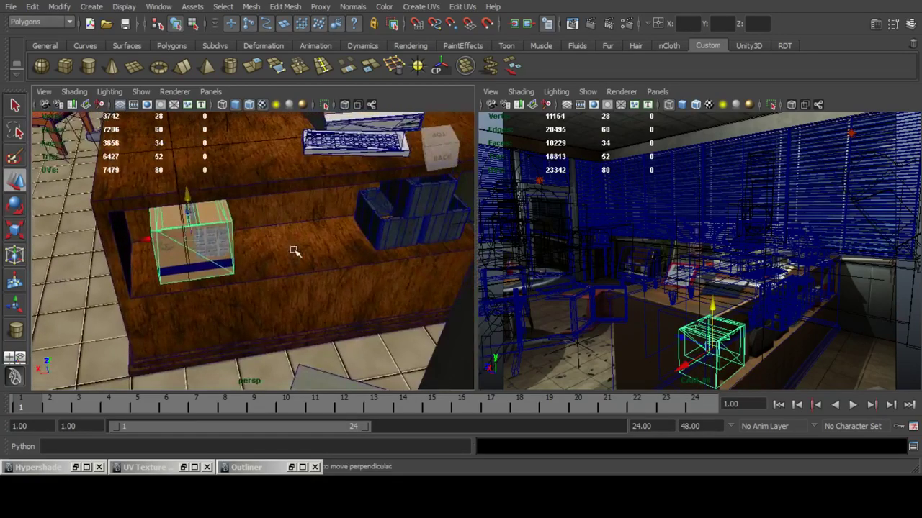
alt+drag(294, 251, 147, 237)
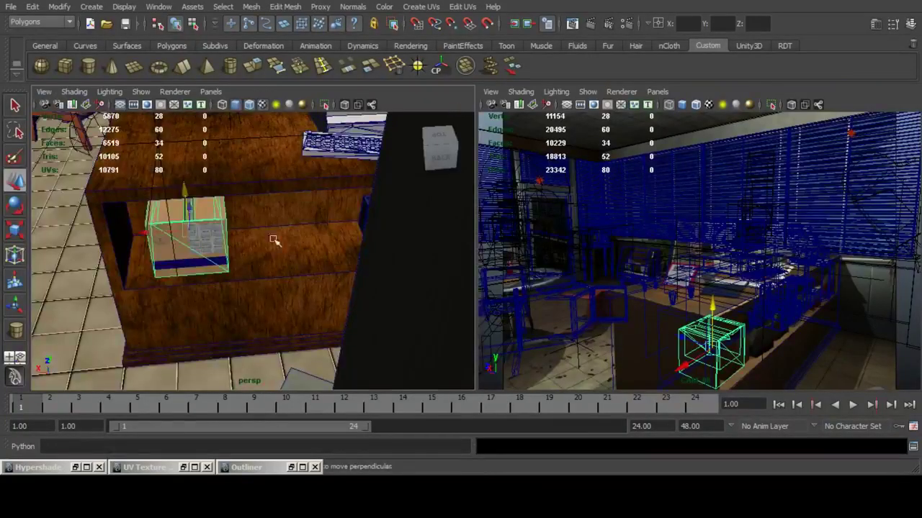
alt+drag(273, 241, 364, 249)
Save the scene and render the counter through the CAM_08_OBJ camera.
key(q)
key(ctrl+s)
click(572, 25)
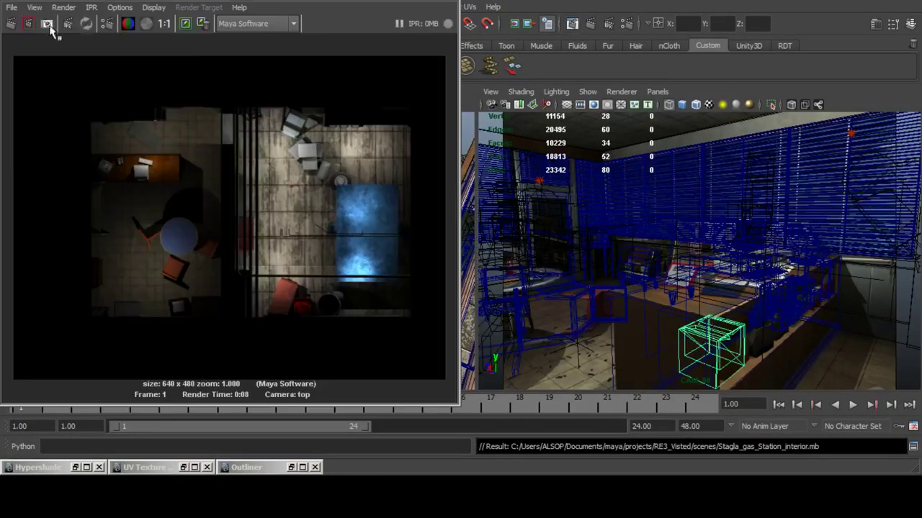
click(63, 7)
mouse_move(106, 82)
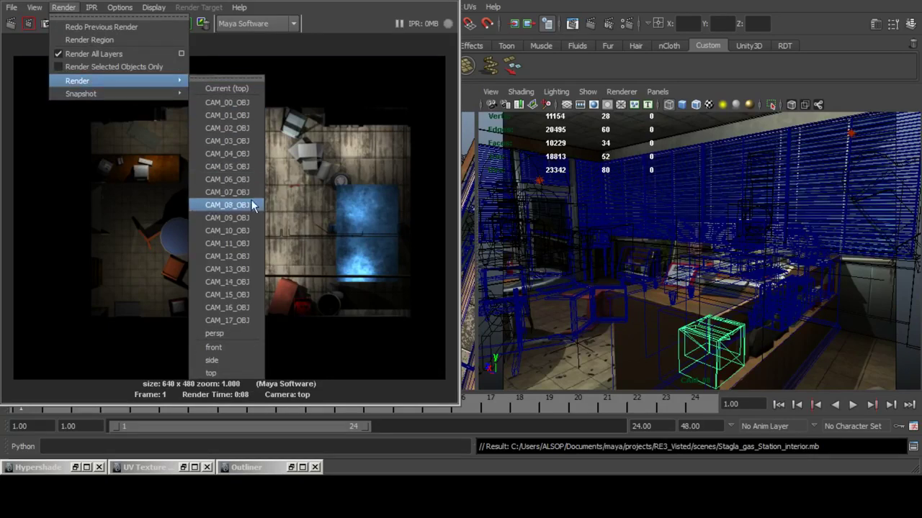
click(258, 202)
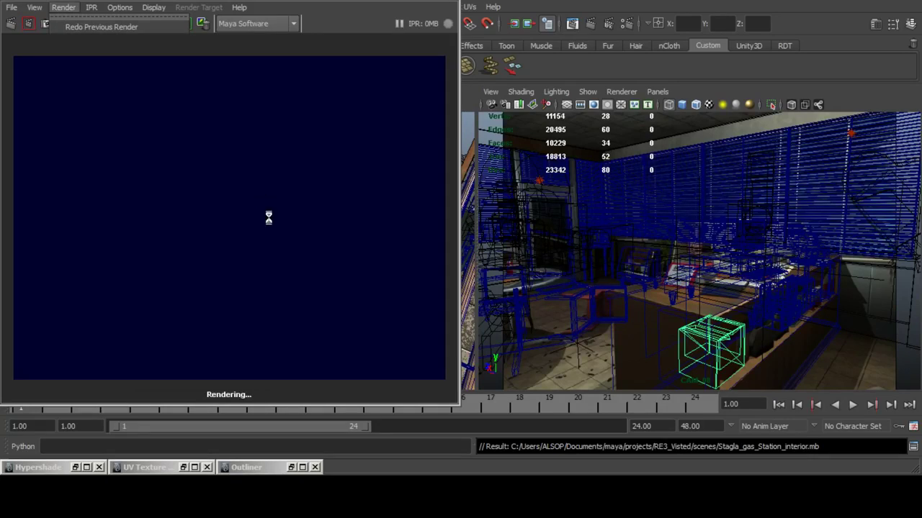
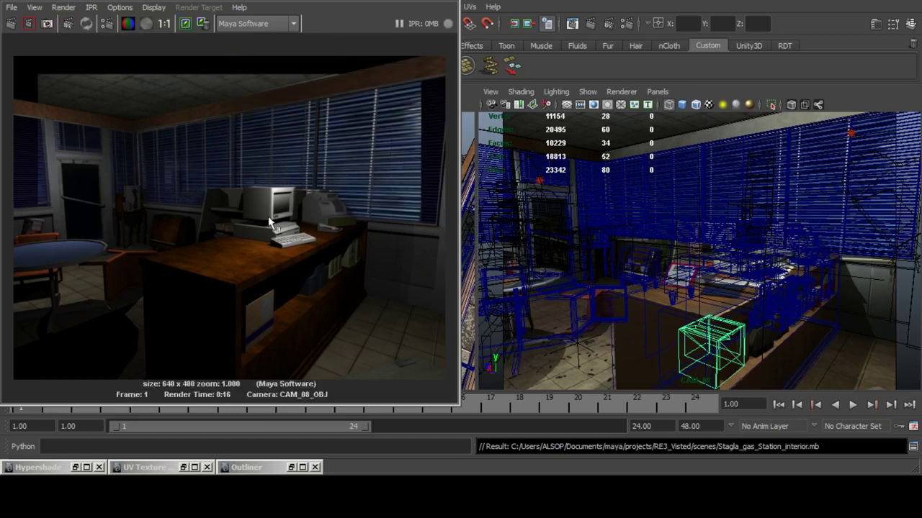
click(444, 3)
Select the open box on top of the shelf cabinet and examine the reference image of the cabinets.
alt+drag(238, 216, 271, 193)
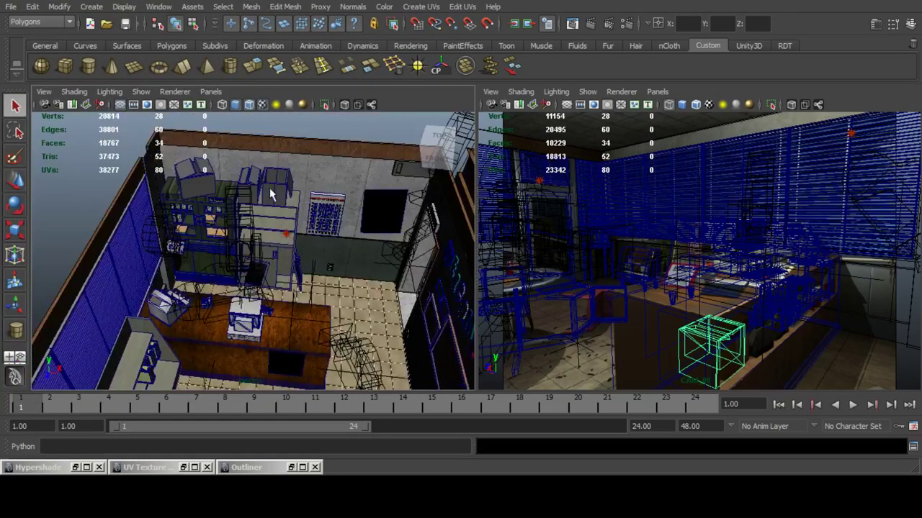
click(271, 191)
key(f)
alt+drag(323, 220, 295, 219)
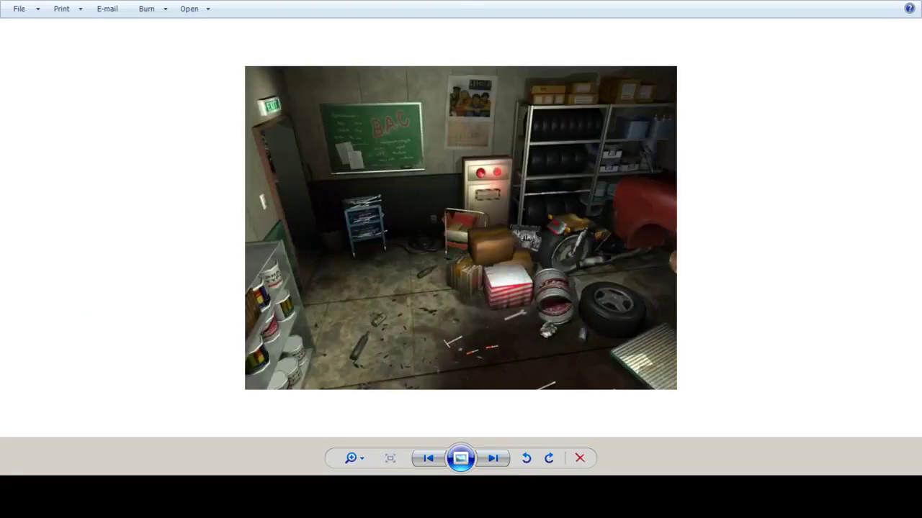
key(Right)
scroll(468, 231, up, 5)
drag(468, 231, 436, 329)
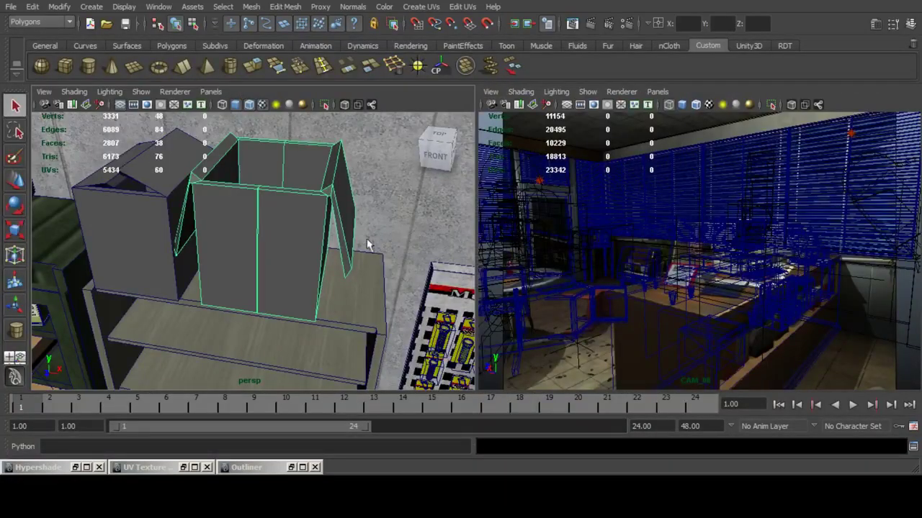
Isolate the open box in an enlarged perspective view and frame it.
mouse_move(181, 246)
alt+mouse_down()
mouse_move(180, 216)
mouse_move(178, 233)
alt+mouse_up()
key(space)
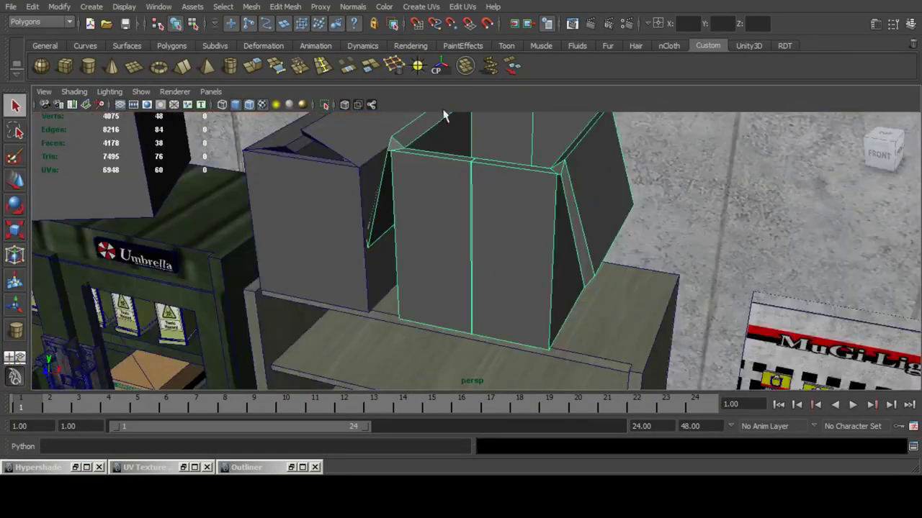
click(324, 105)
key(f)
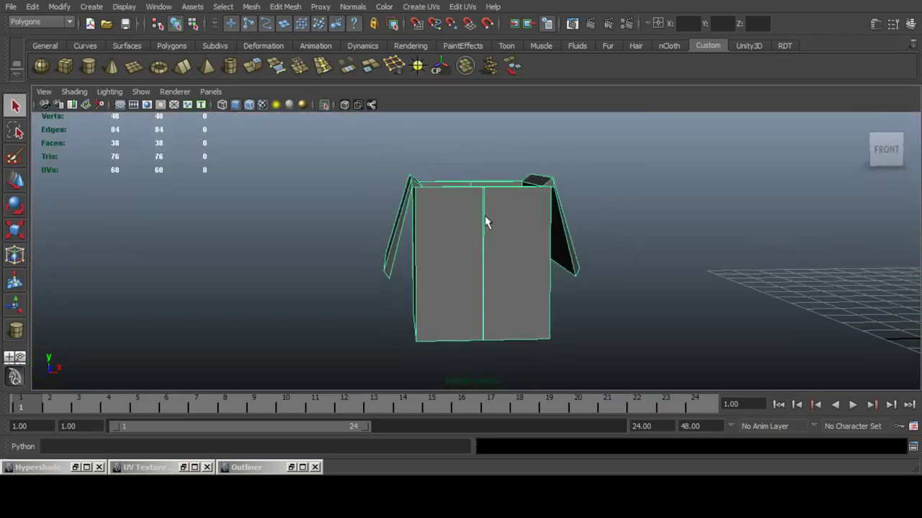
click(322, 66)
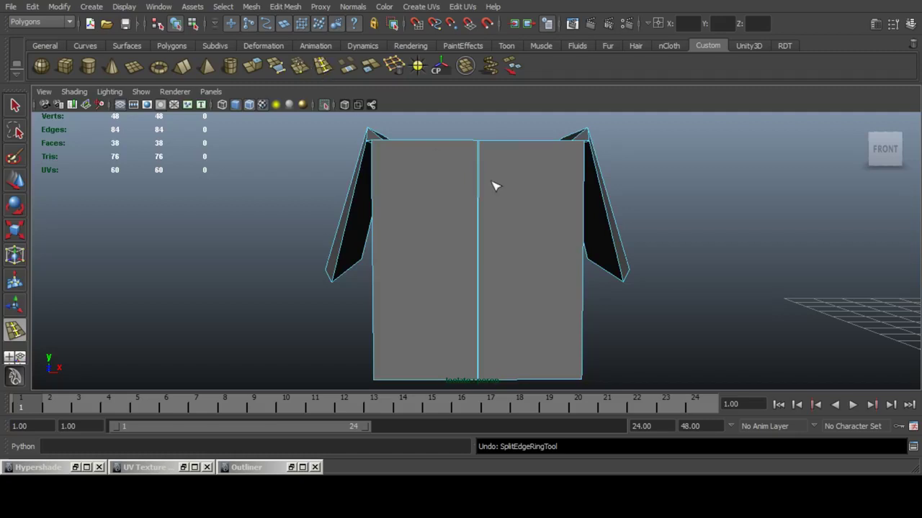
scroll(452, 175, down, 3)
key(q)
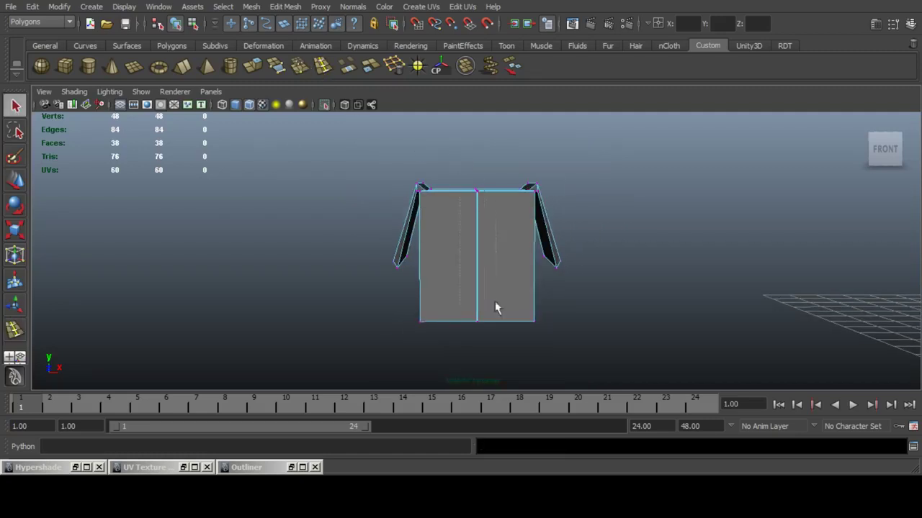
Merge the open box's duplicate vertices and delete the edge loop running through the middle of its front and back.
click(297, 68)
scroll(511, 183, up, 4)
alt+drag(512, 183, 468, 207)
click(514, 148)
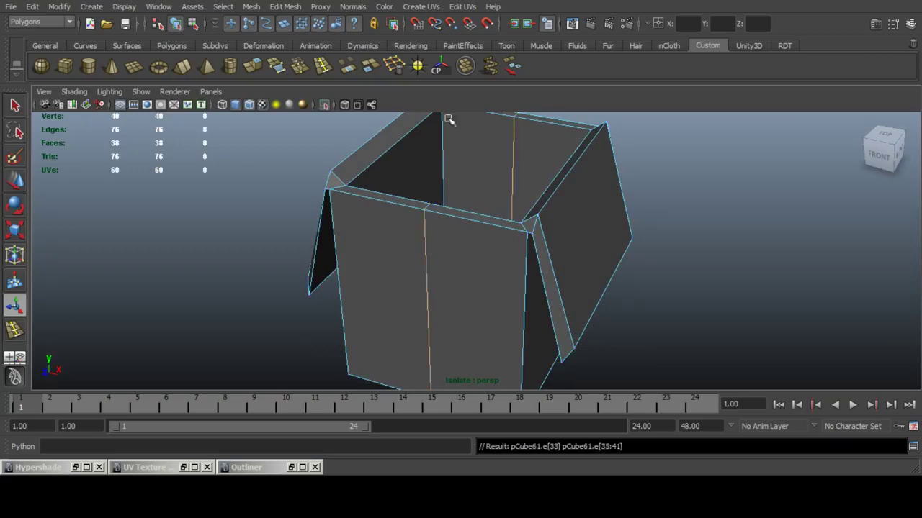
click(400, 72)
alt+drag(504, 158, 503, 259)
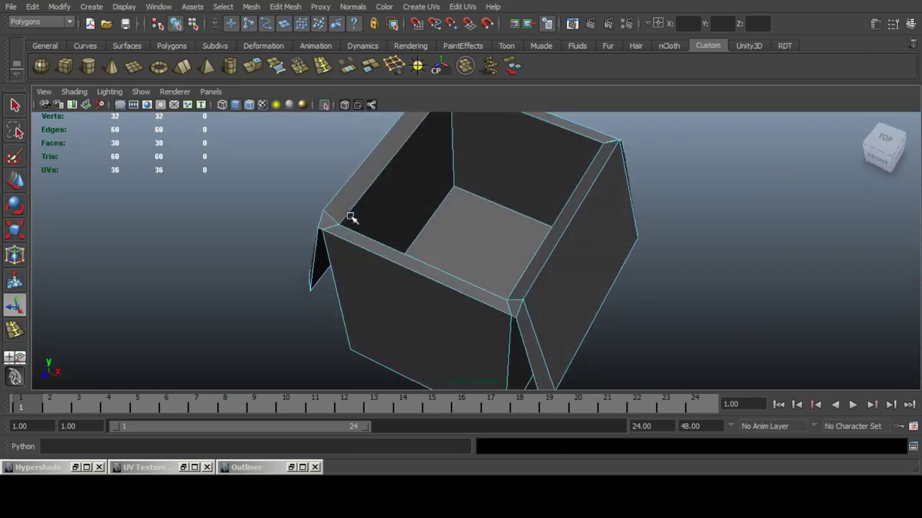
click(331, 226)
key(g)
alt+drag(405, 229, 473, 209)
key(ctrl+z)
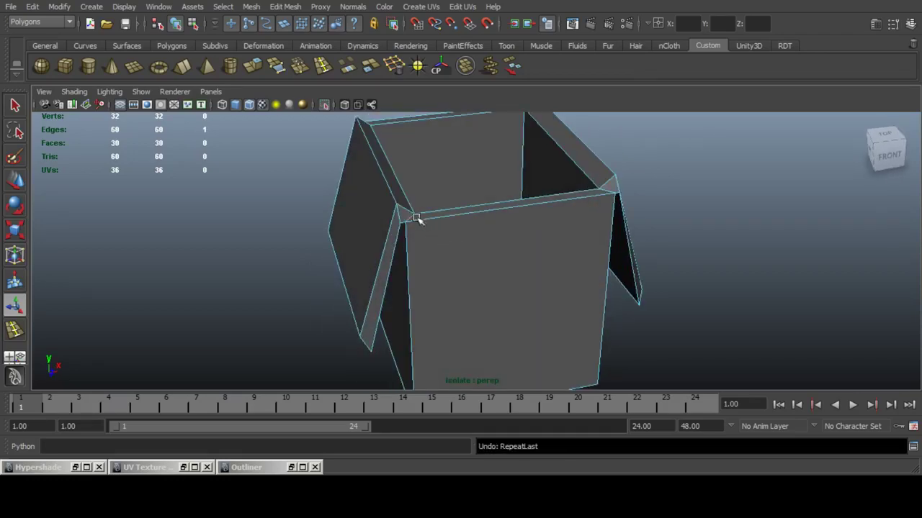
click(400, 217)
key(g)
key(ctrl+z)
alt+drag(346, 241, 653, 195)
alt+drag(404, 255, 458, 246)
Check the cabinet reference image and assign the existing light grey lambert382 material to the whole open box.
key(F8)
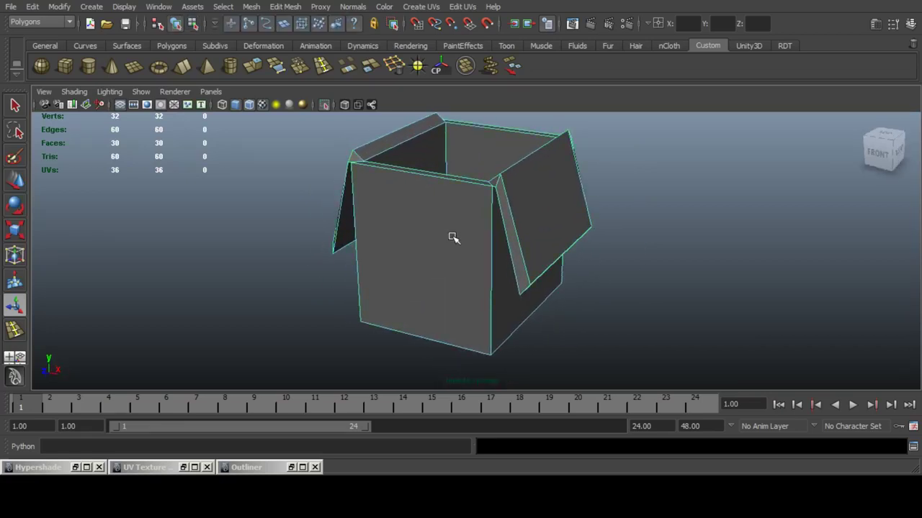
key(alt+Tab)
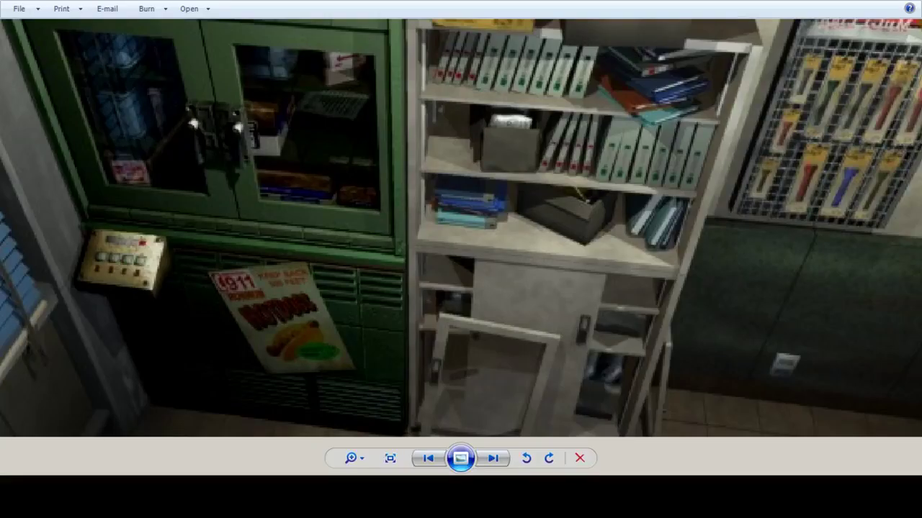
key(alt+Tab)
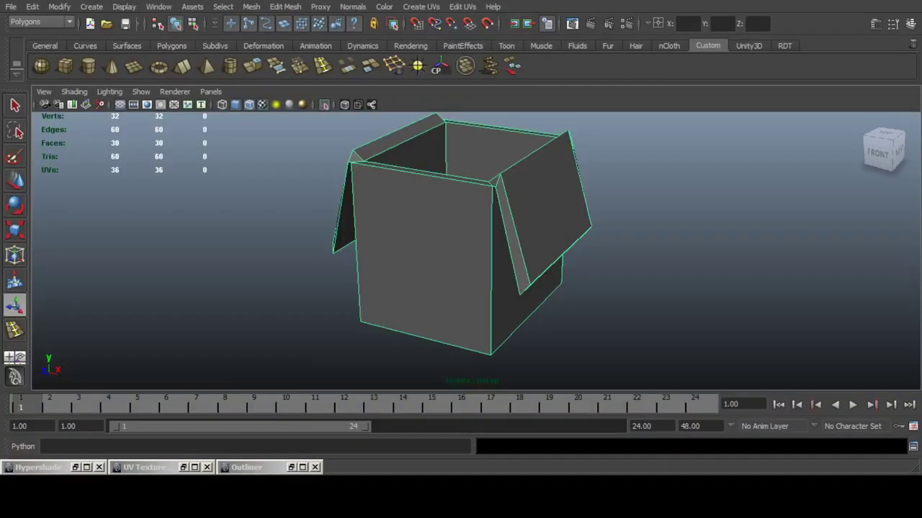
click(81, 466)
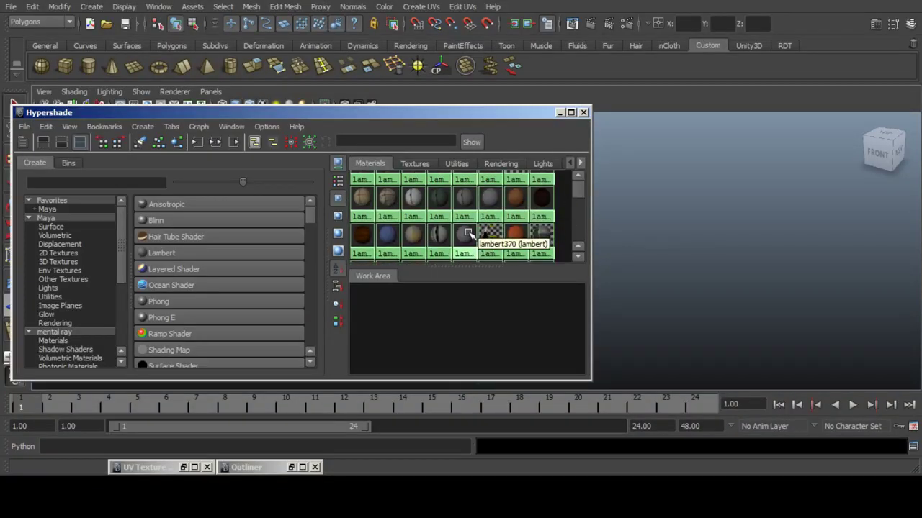
scroll(468, 234, down, 3)
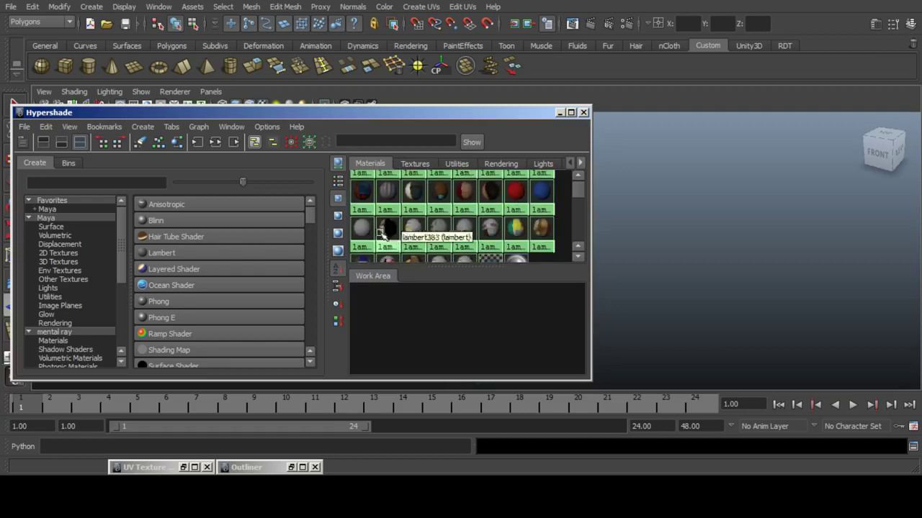
right_drag(360, 229, 360, 199)
click(560, 112)
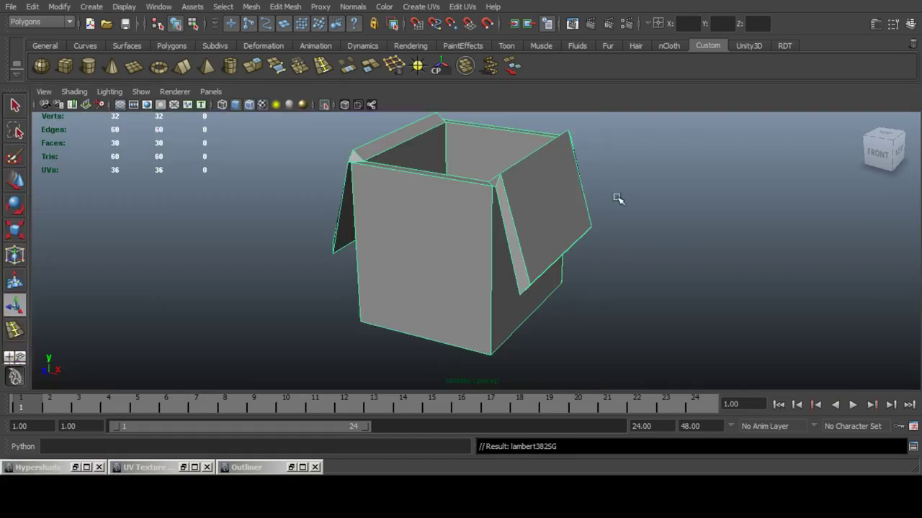
Apply automatic UV mapping to the open box and end its isolation so the whole room shows.
click(421, 6)
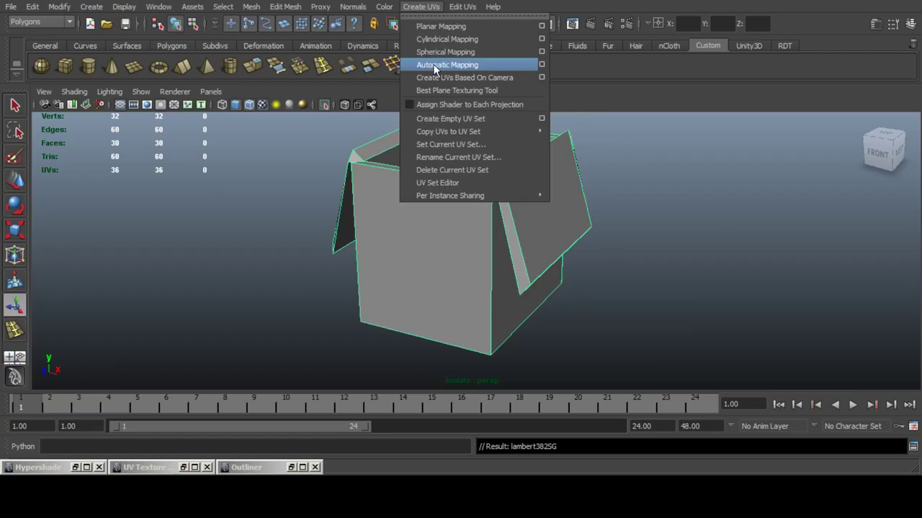
click(435, 66)
key(F8)
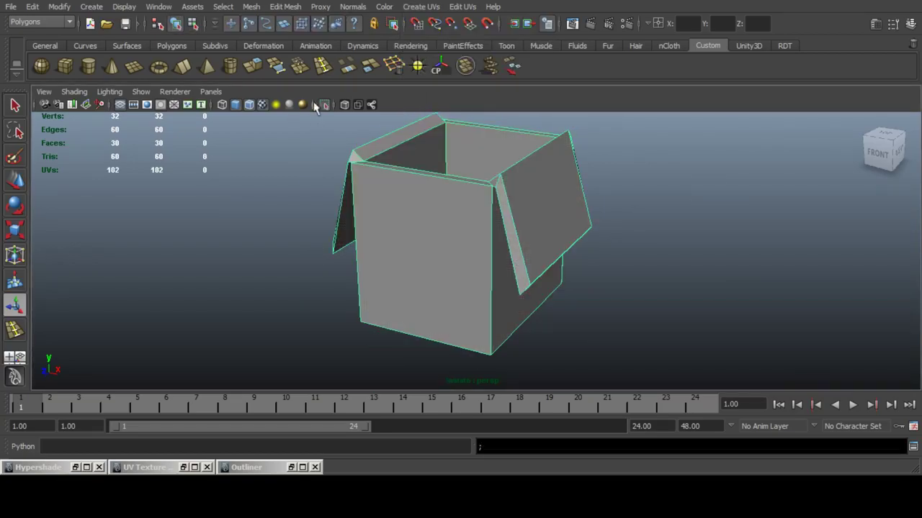
click(324, 105)
Compare the boxes on top of the cabinets with the cabinet reference image.
scroll(461, 175, down, 6)
alt+drag(461, 175, 425, 202)
alt+middle_drag(476, 225, 479, 208)
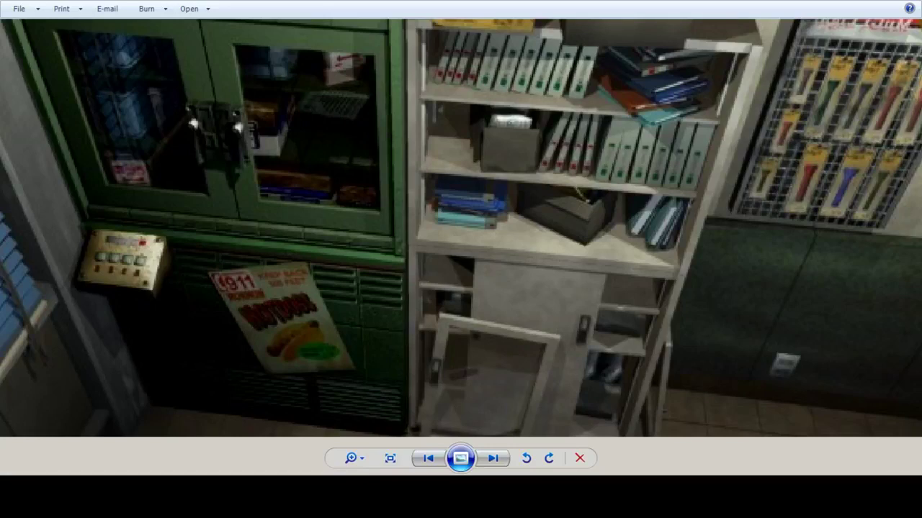
drag(461, 180, 444, 287)
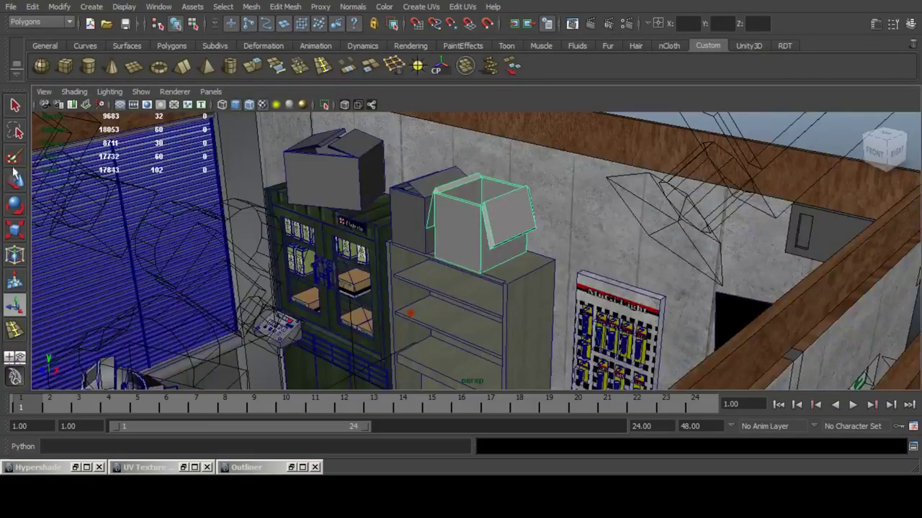
Duplicate the open box on the shelving cabinet and move the copy down in front of the cabinet's upper shelves.
key(w)
drag(485, 186, 541, 451)
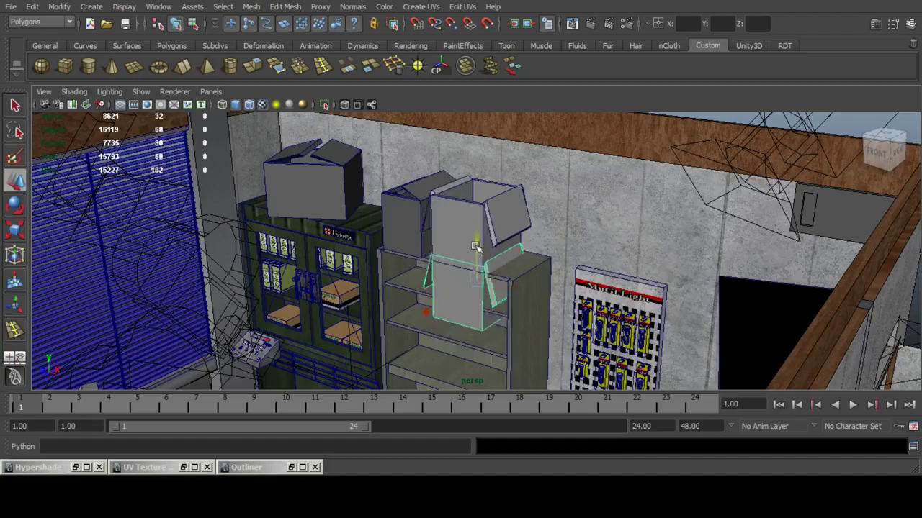
scroll(468, 259, up, 6)
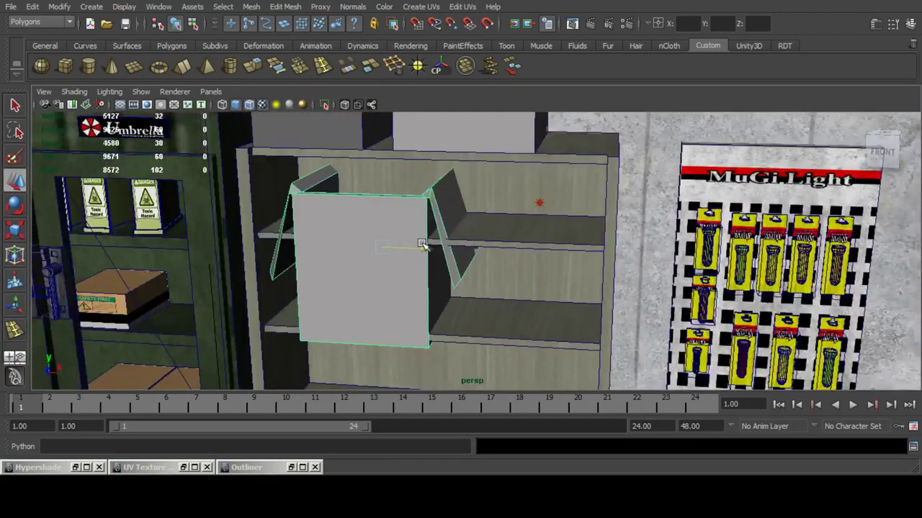
Show the room through CAM_02_OBJ in a second view beside the perspective view.
key(space)
click(657, 91)
mouse_move(679, 104)
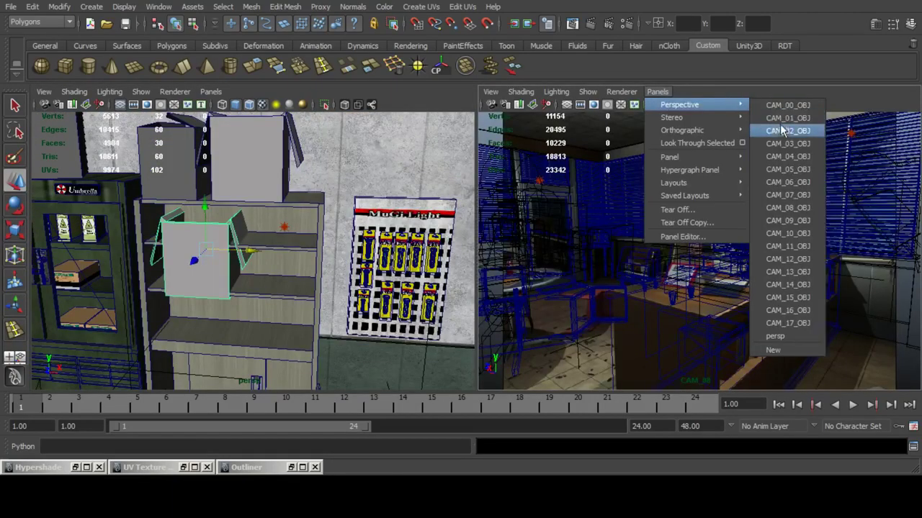
click(783, 129)
Scale the open box copy down to fit between the shelves and stretch it along its X axis.
key(r)
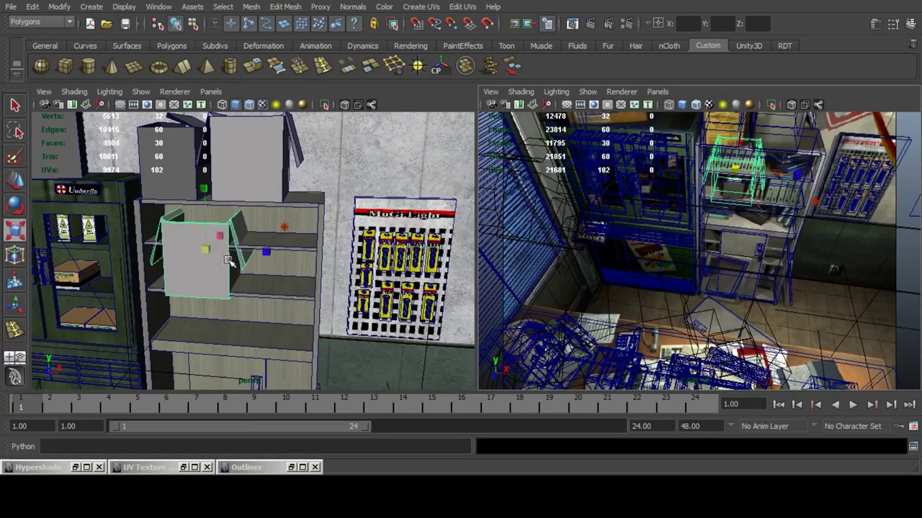
key(f)
drag(152, 262, 55, 255)
click(16, 181)
alt+drag(173, 213, 292, 289)
alt+middle_drag(291, 275, 275, 262)
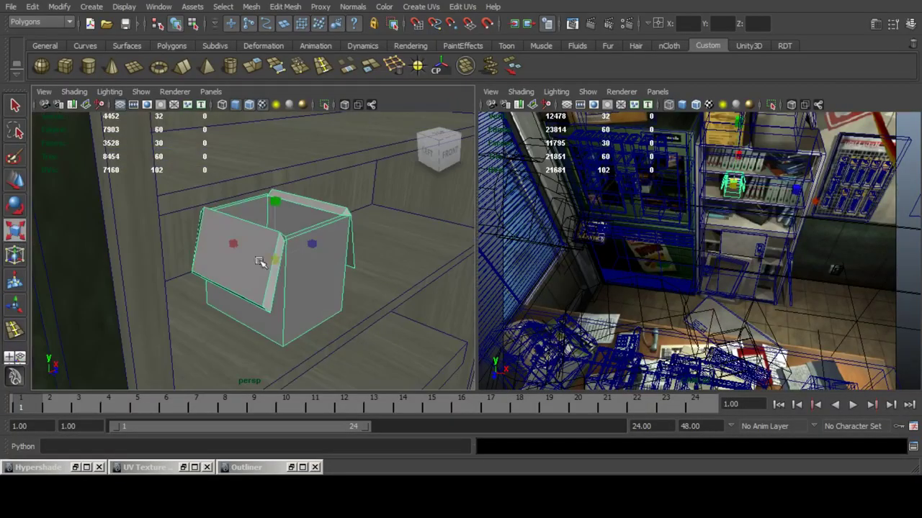
drag(230, 242, 220, 223)
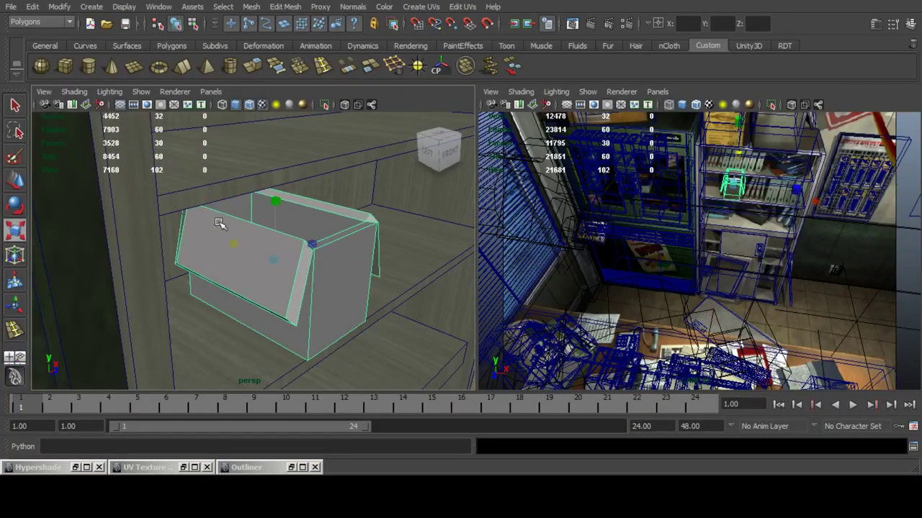
Rotate the small open box slightly and place it on the cabinet's second shelf, matching the CAM_02_OBJ view.
click(14, 180)
drag(310, 274, 298, 265)
alt+drag(374, 270, 317, 257)
click(16, 207)
alt+drag(215, 248, 241, 275)
click(16, 183)
alt+drag(173, 248, 188, 232)
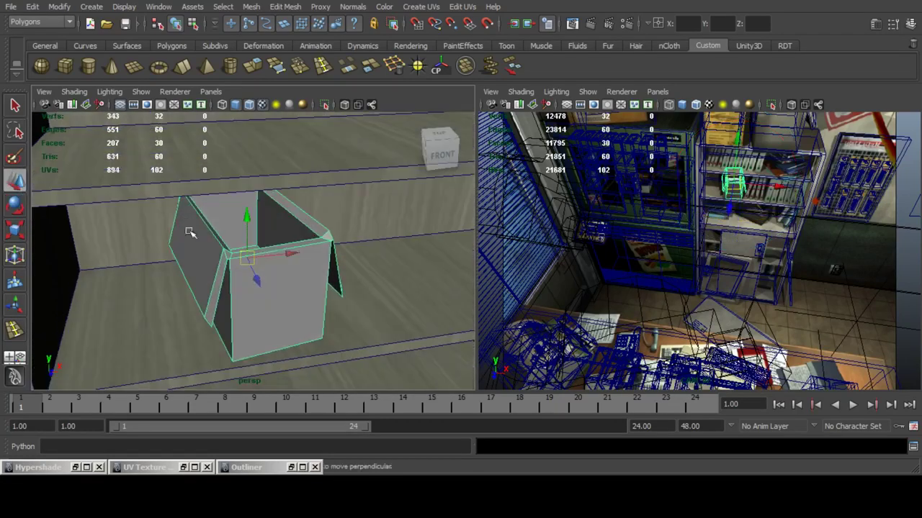
drag(290, 254, 283, 252)
scroll(300, 258, down, 3)
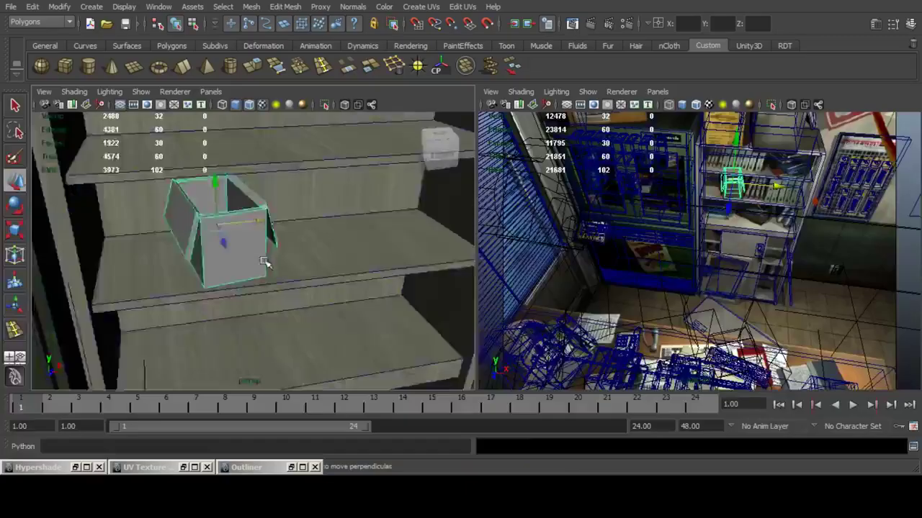
Duplicate the small open box onto the shelf below and turn the copy at an angle.
key(ctrl+d)
drag(237, 216, 236, 303)
scroll(288, 252, down, 3)
alt+drag(331, 219, 300, 238)
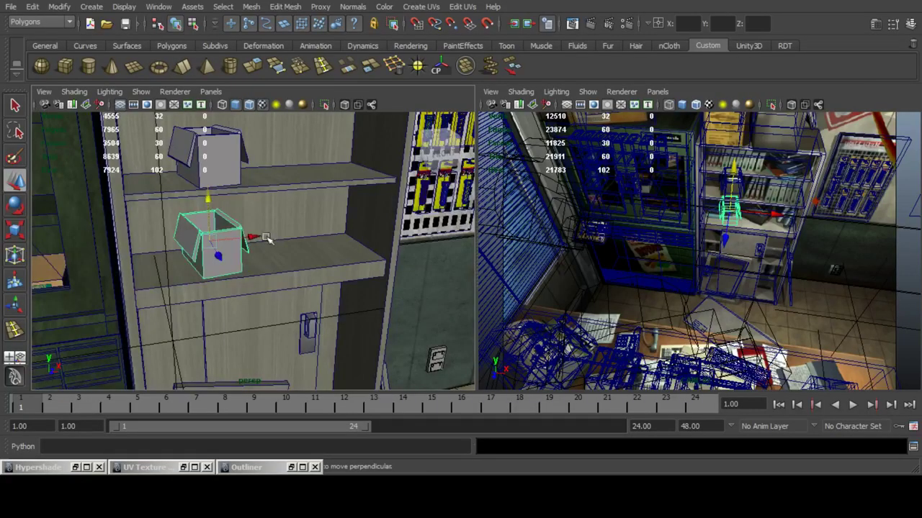
drag(266, 239, 179, 233)
click(14, 205)
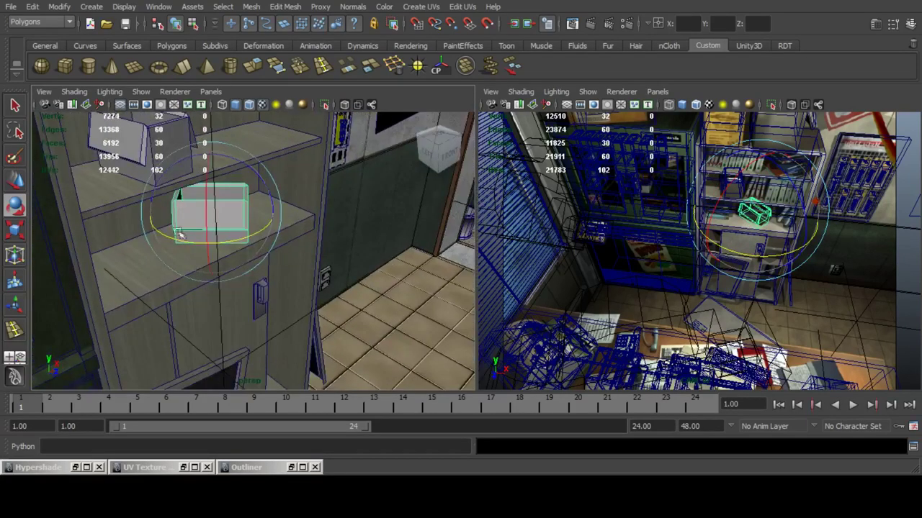
click(15, 180)
Duplicate the small box on the second shelf and move the copy out over the floor beside the counter.
click(136, 146)
alt+drag(141, 153, 426, 301)
key(ctrl+d)
alt+middle_drag(425, 300, 255, 241)
alt+drag(255, 240, 336, 270)
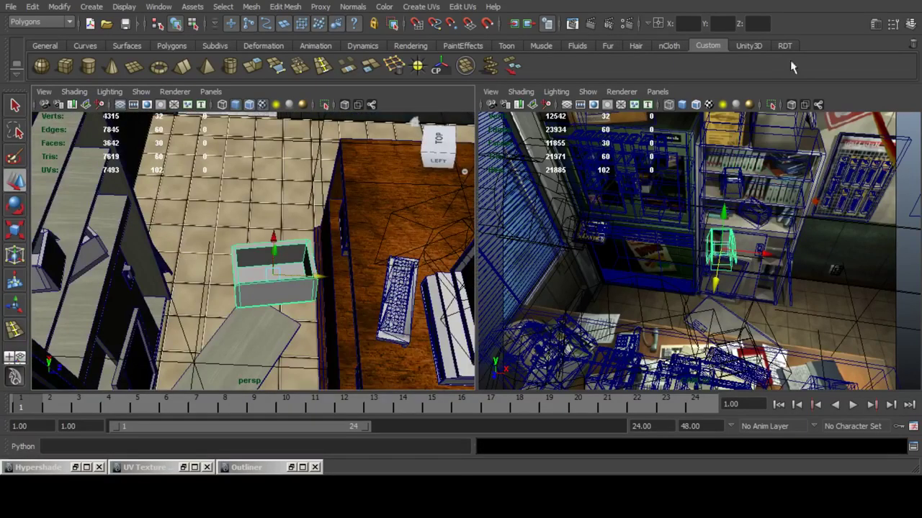
Set the new box copy's Y rotation to 90.
click(911, 24)
double_click(895, 188)
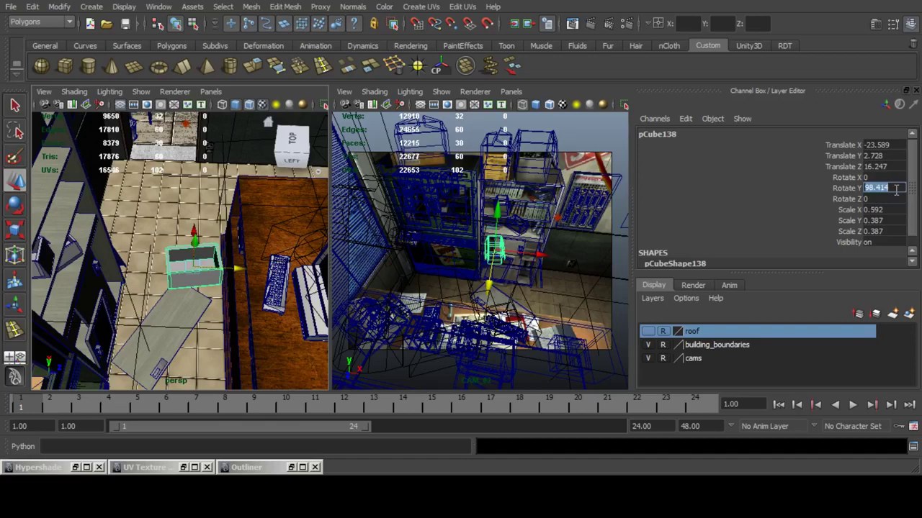
text(0)
key(Return)
double_click(887, 188)
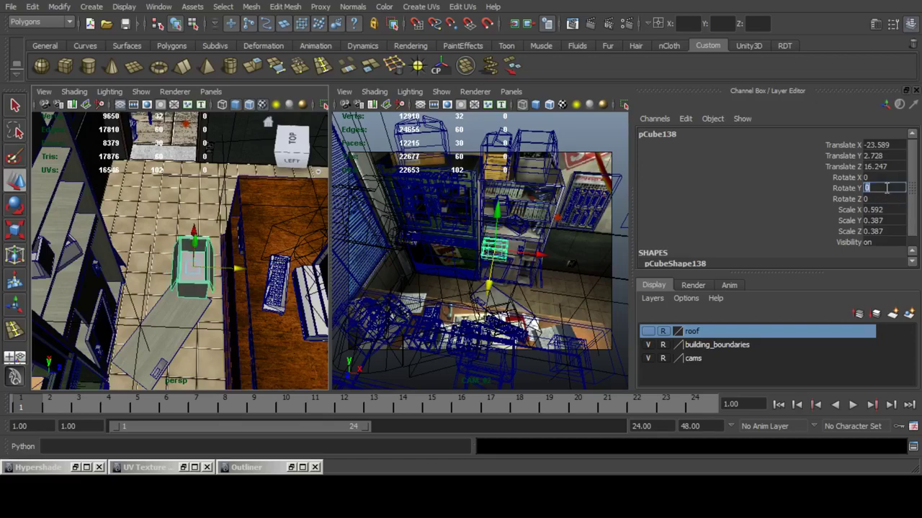
text(90)
key(Return)
click(912, 25)
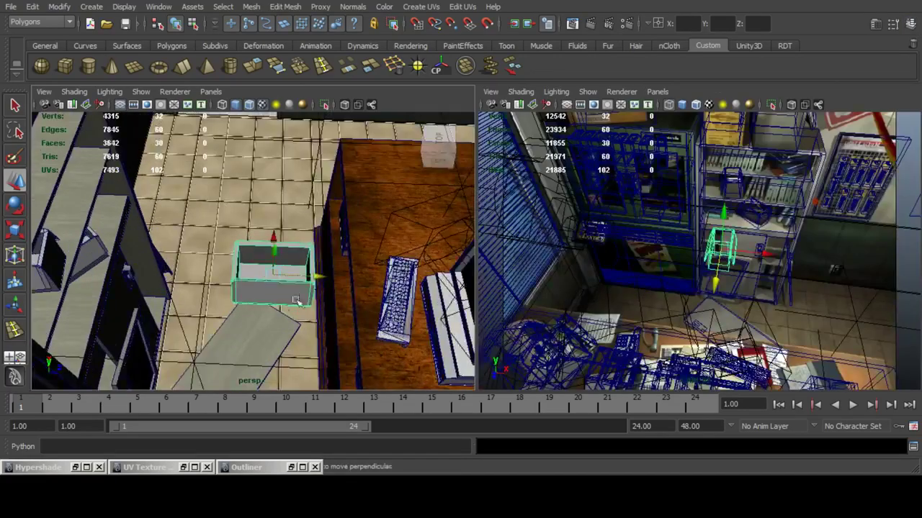
Move the box copy into the counter's storage shelf, onto the free space beside the stacked grey boxes.
alt+drag(294, 300, 290, 264)
scroll(291, 264, down, 3)
alt+middle_drag(322, 214, 230, 172)
alt+drag(234, 183, 208, 263)
drag(243, 291, 282, 246)
key(f)
scroll(283, 246, down, 4)
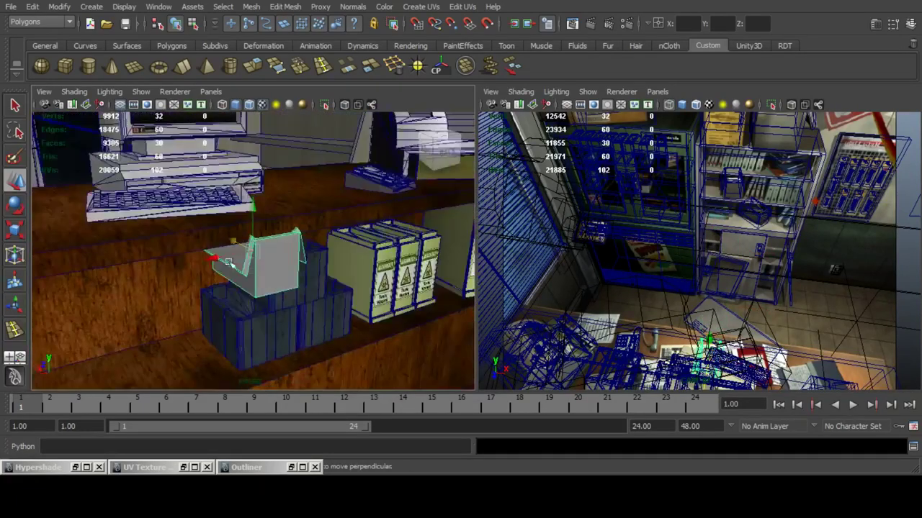
alt+middle_drag(282, 246, 331, 216)
drag(332, 185, 260, 326)
alt+drag(256, 317, 249, 284)
alt+drag(249, 283, 172, 309)
key(r)
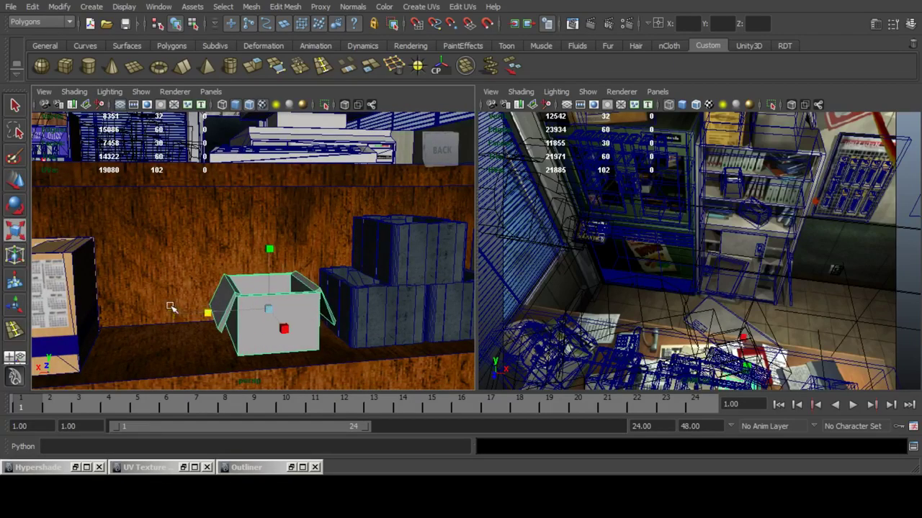
click(12, 187)
alt+drag(144, 222, 149, 250)
Duplicate the open box in the counter shelf and slide the copy sideways along the shelf.
key(ctrl+d)
drag(221, 299, 108, 302)
alt+drag(231, 270, 312, 288)
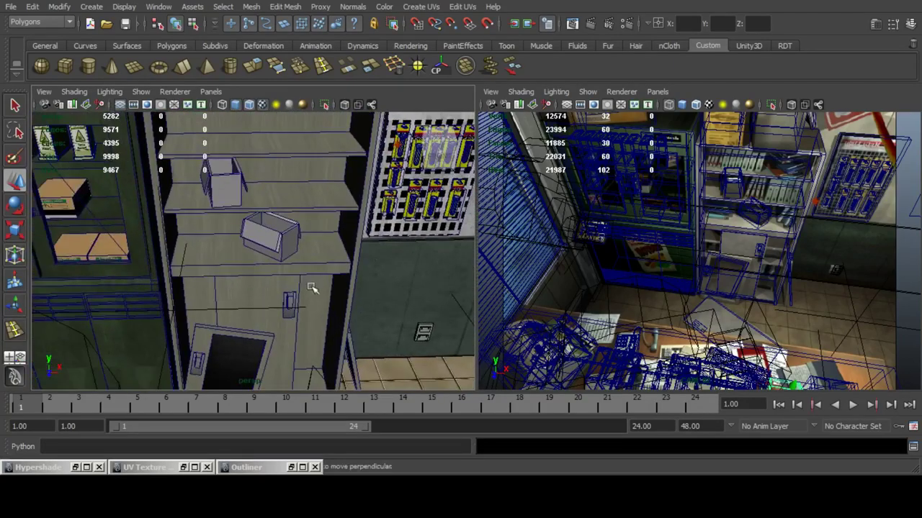
Save the scene and render the room from CAM_02_OBJ.
key(ctrl+s)
key(q)
key(space)
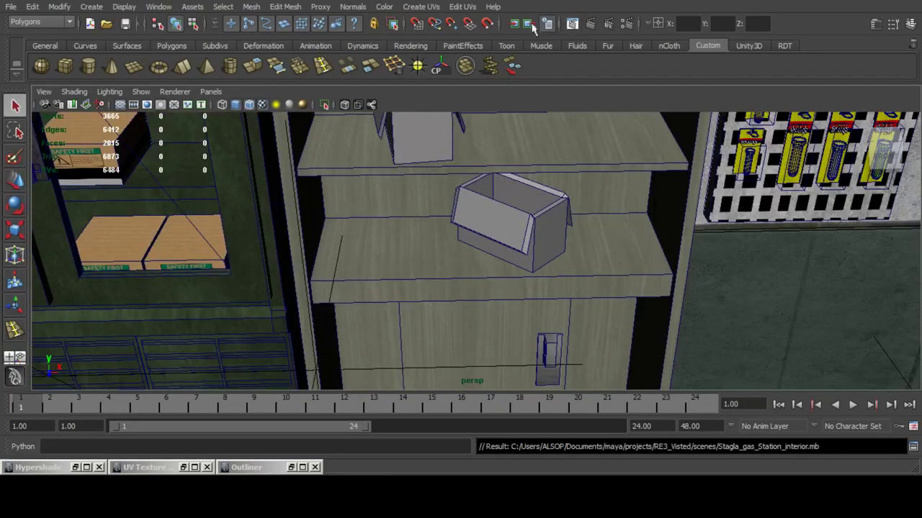
click(547, 24)
click(64, 7)
mouse_move(98, 81)
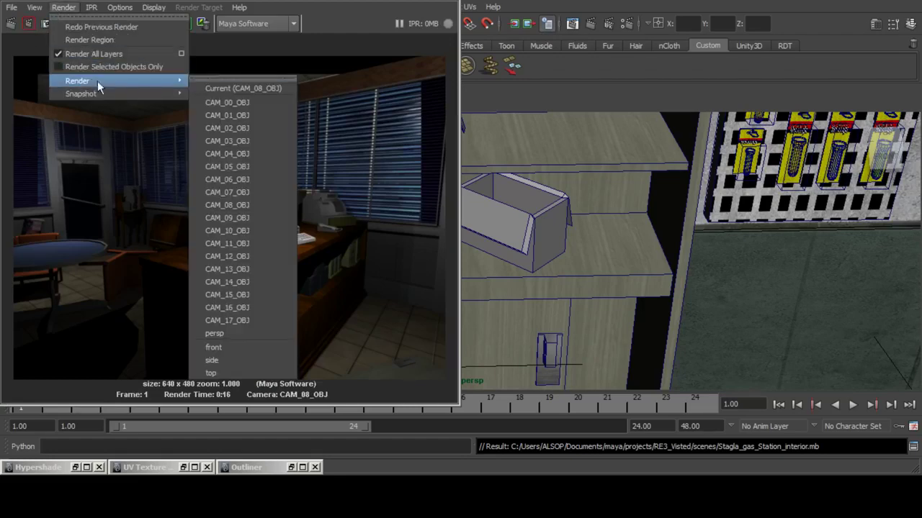
click(263, 128)
Examine the shelves, boxes, cabinet doors and countertop items in the cabinet reference image.
key(alt+Tab)
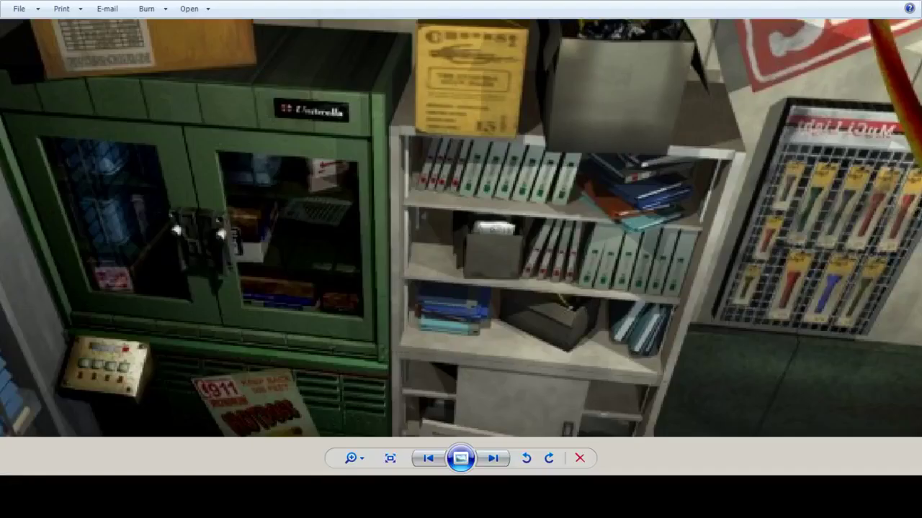
drag(461, 229, 464, 229)
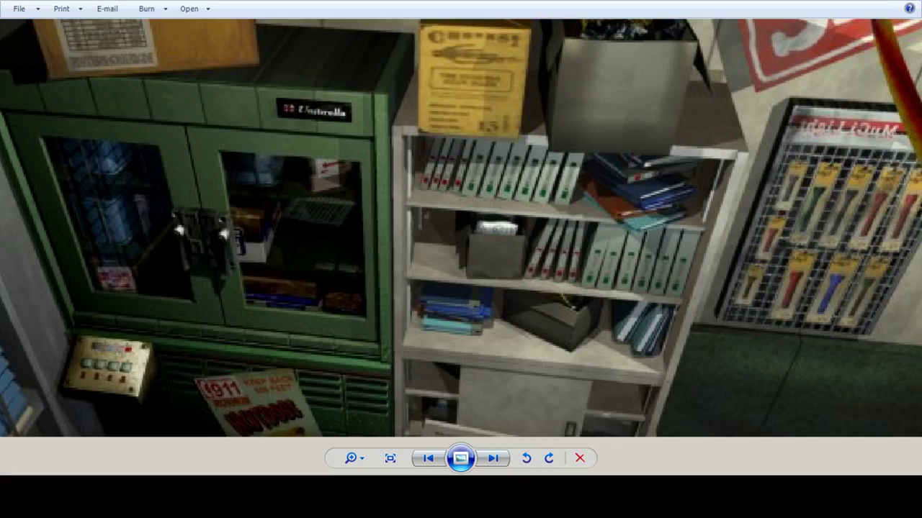
key(Right)
key(Right)
key(Right)
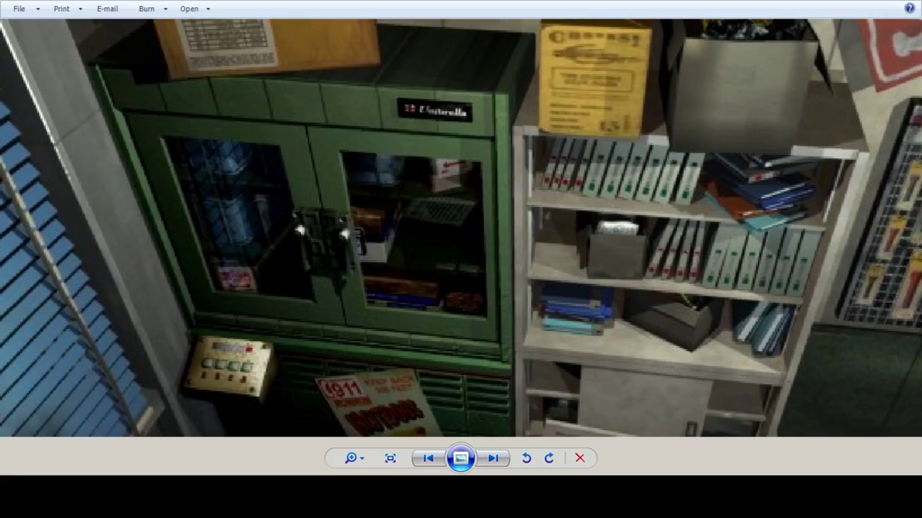
key(Right)
key(Right)
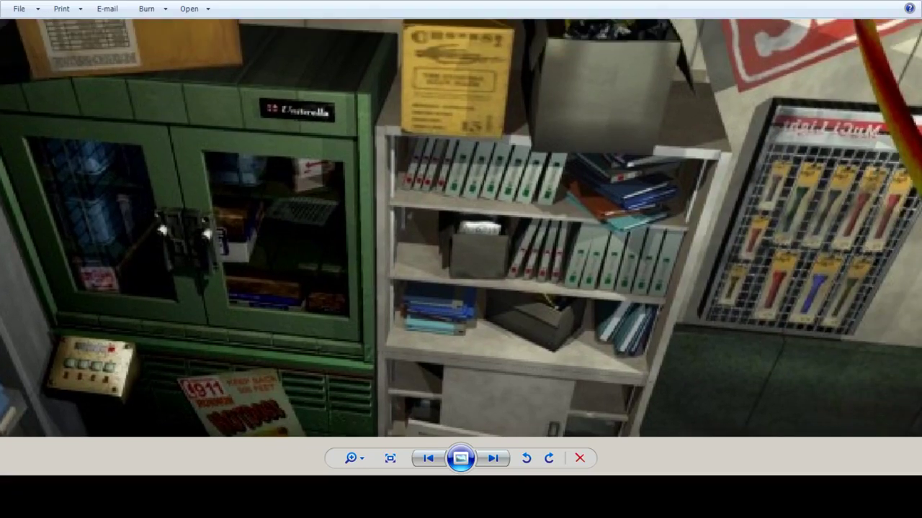
key(Right)
key(Right)
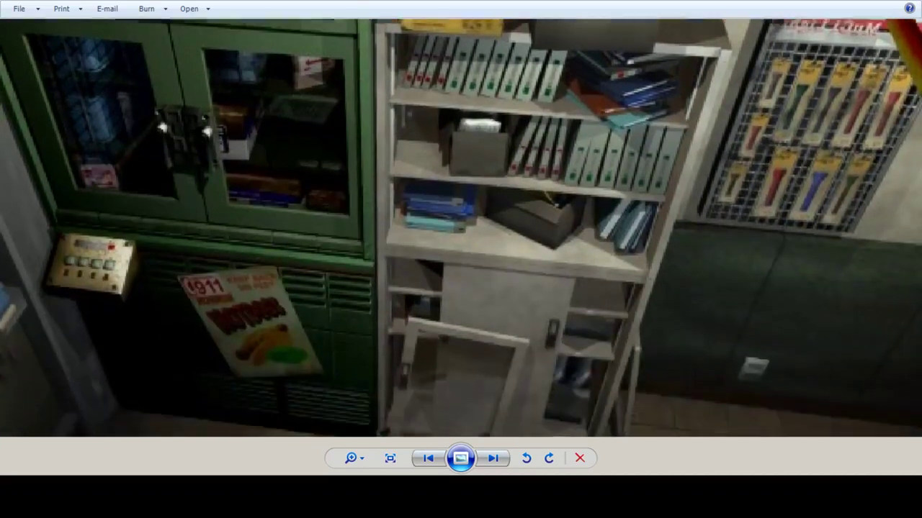
key(Right)
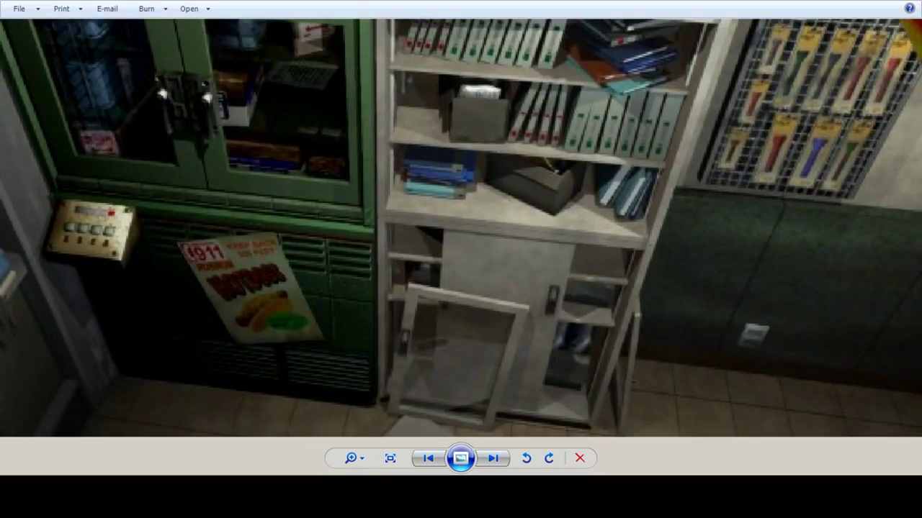
key(Right)
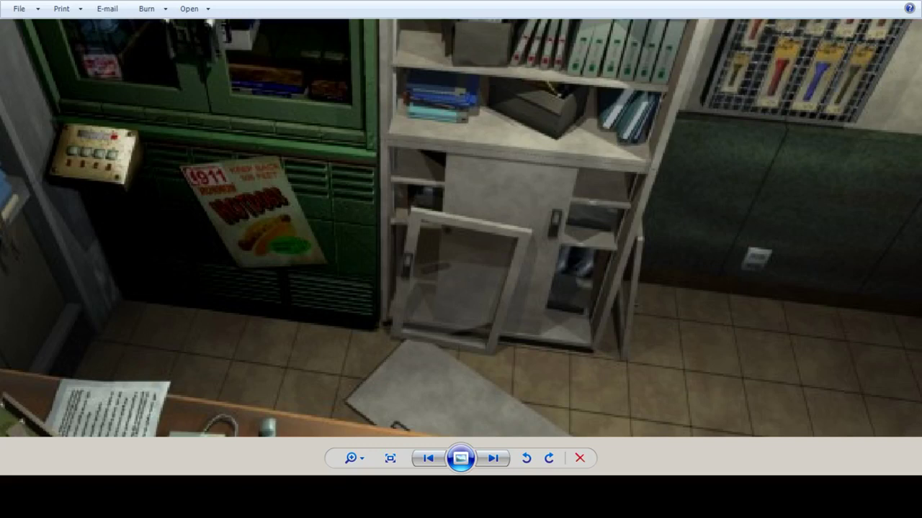
key(Right)
key(Right)
key(Right)
key(Right)
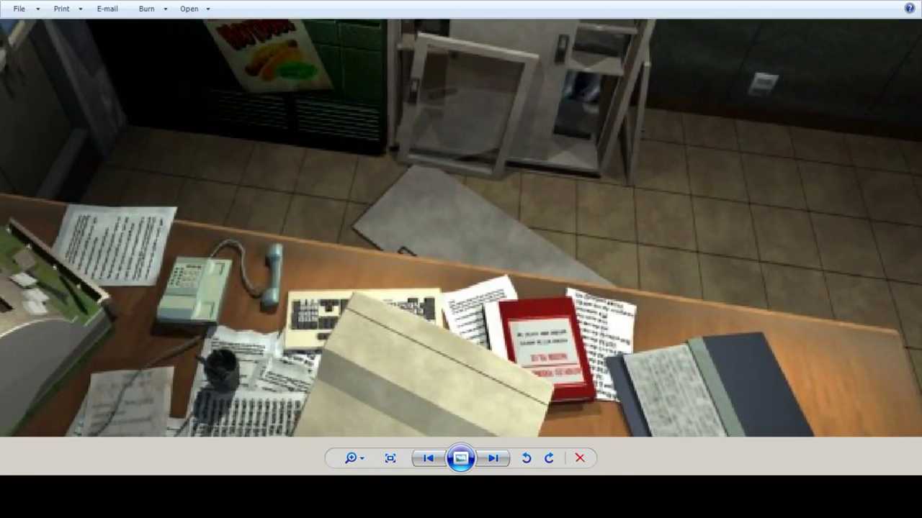
Check the shop reference image with the notice board, and view the CAM_02_OBJ render before putting it away.
key(Right)
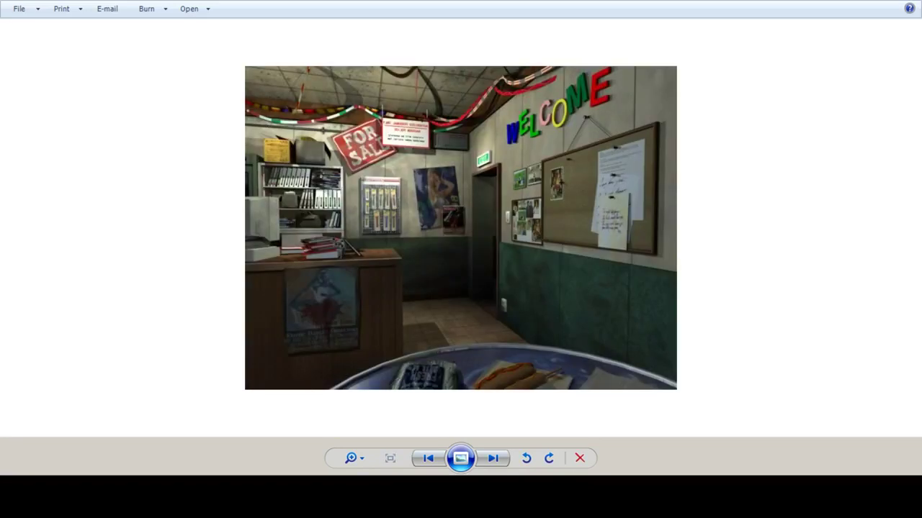
key(Right)
key(Right)
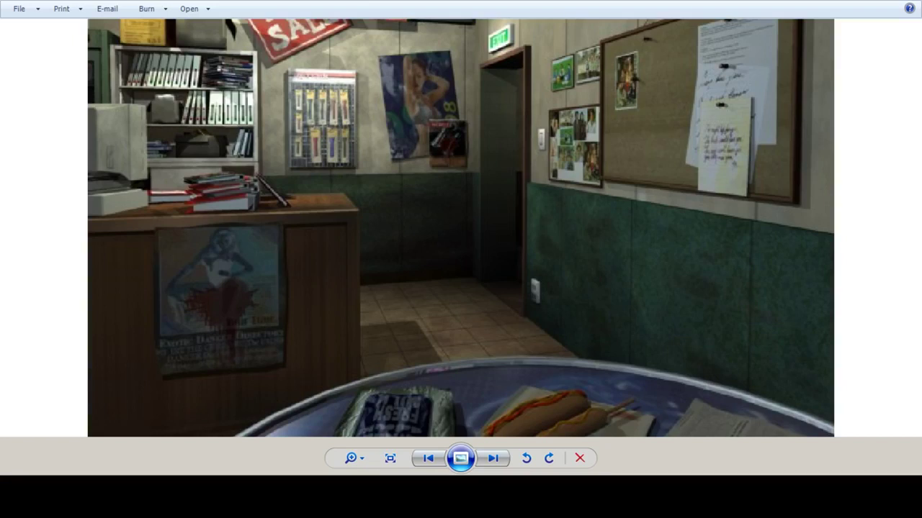
key(alt+Tab)
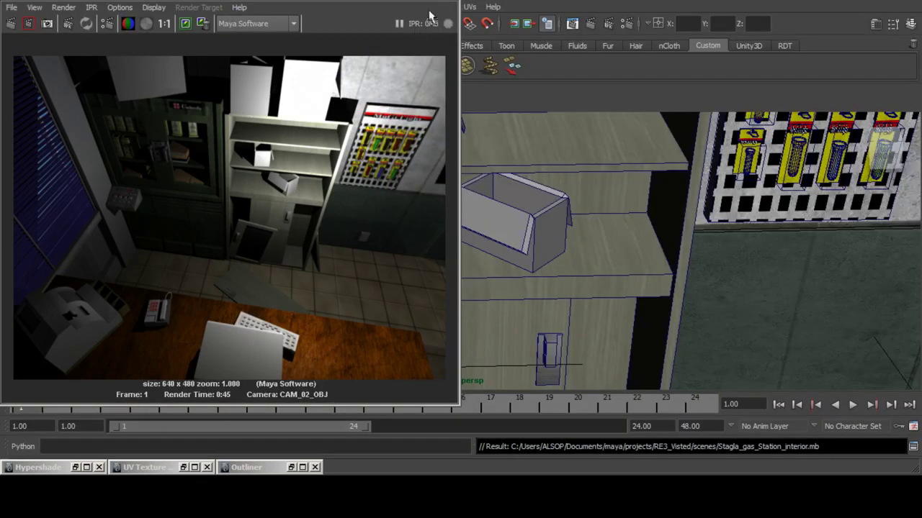
click(426, 1)
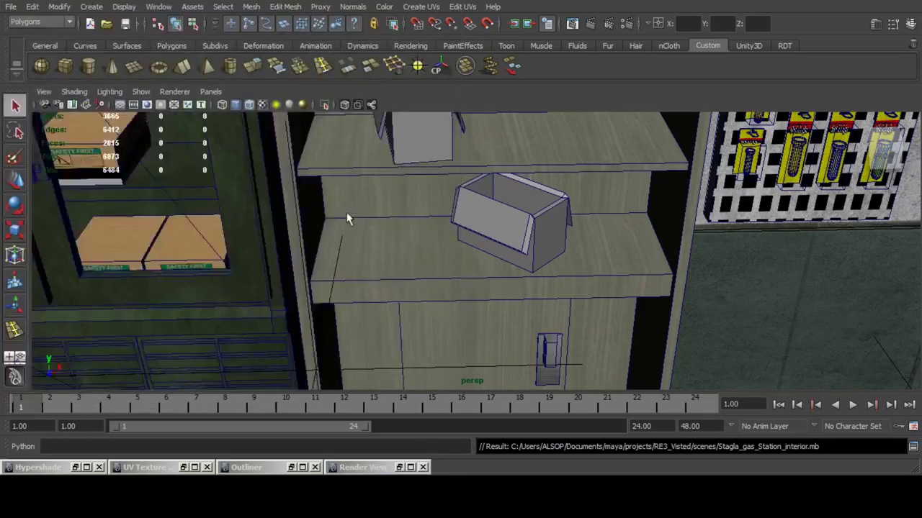
Create a Lambert material with a file texture on its color for the narrow open box on top of the cabinet.
scroll(348, 216, down, 8)
alt+drag(347, 216, 509, 283)
click(451, 253)
key(f)
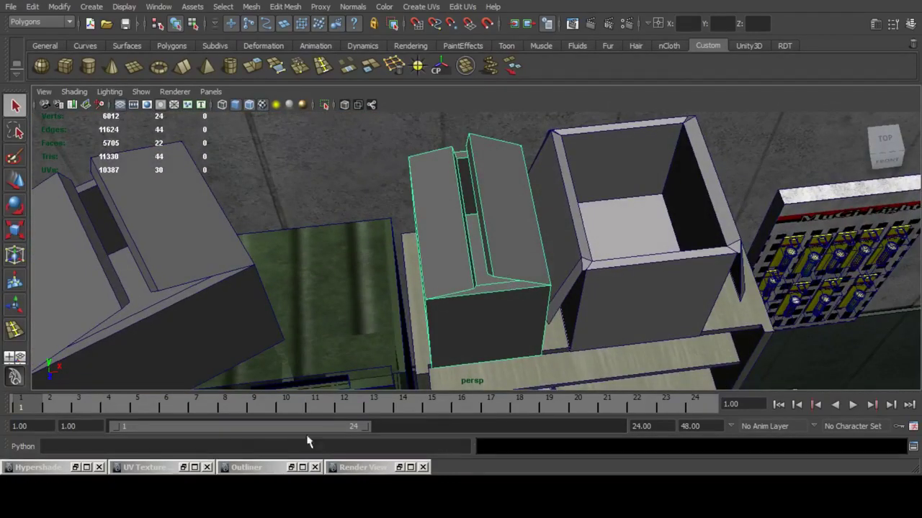
click(75, 468)
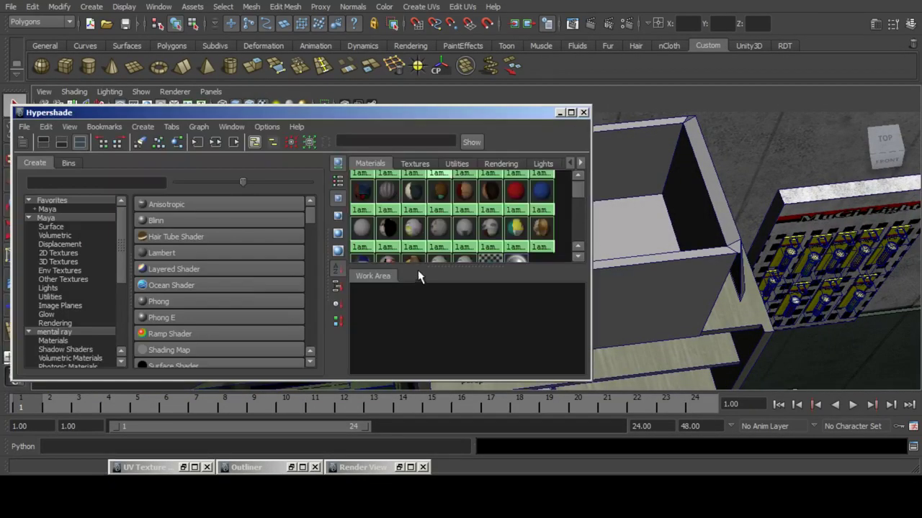
click(212, 251)
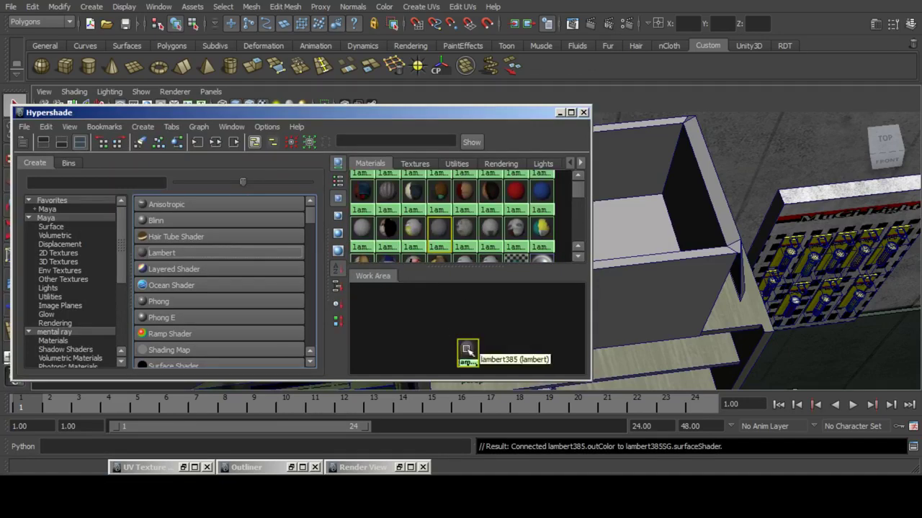
double_click(468, 351)
click(890, 284)
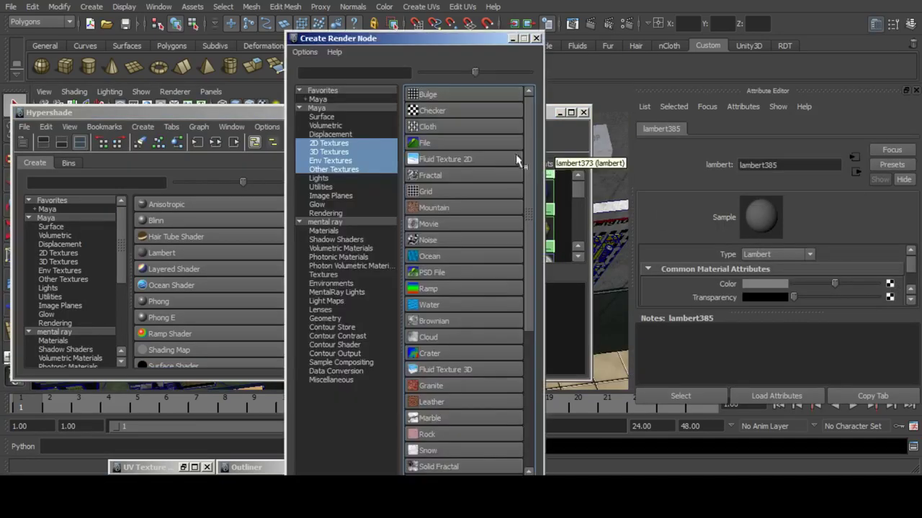
click(519, 158)
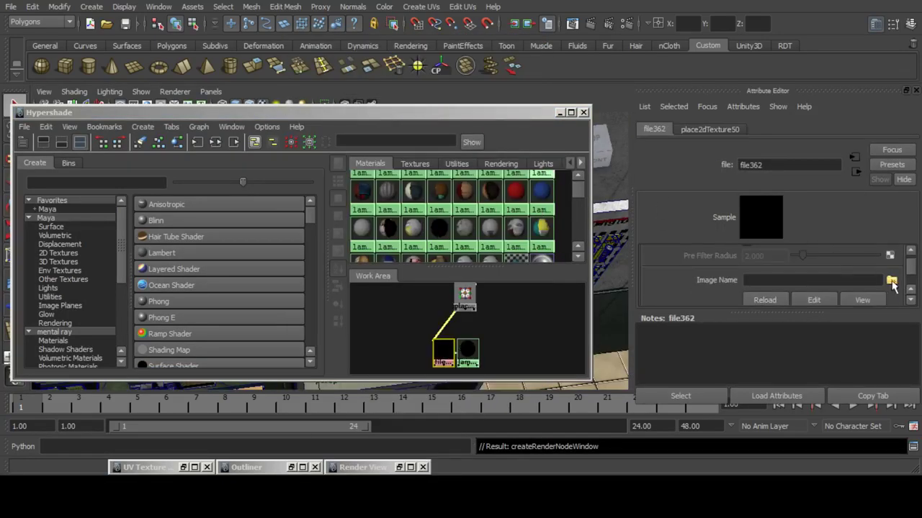
Load cardboardbox_sinobi.tga as the image of the new file texture.
click(892, 280)
text(card)
key(Down)
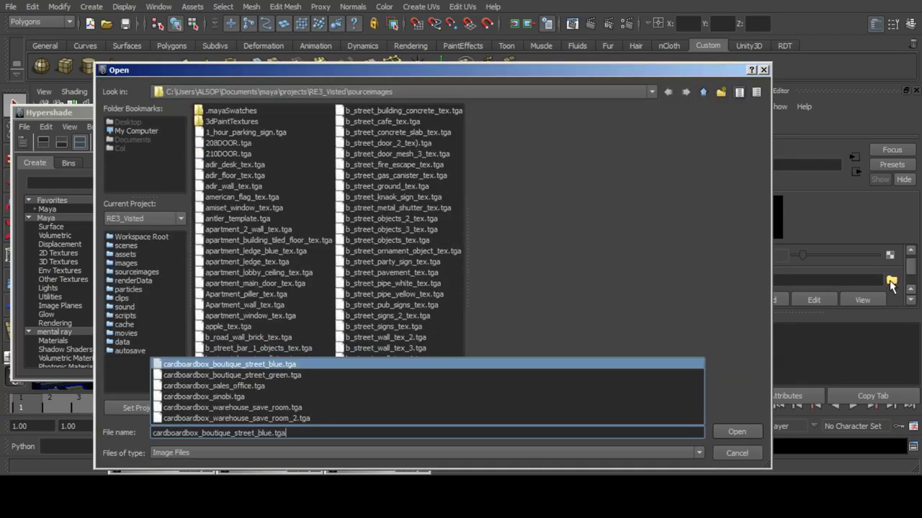
key(Down)
key(Down)
key(Down)
key(Return)
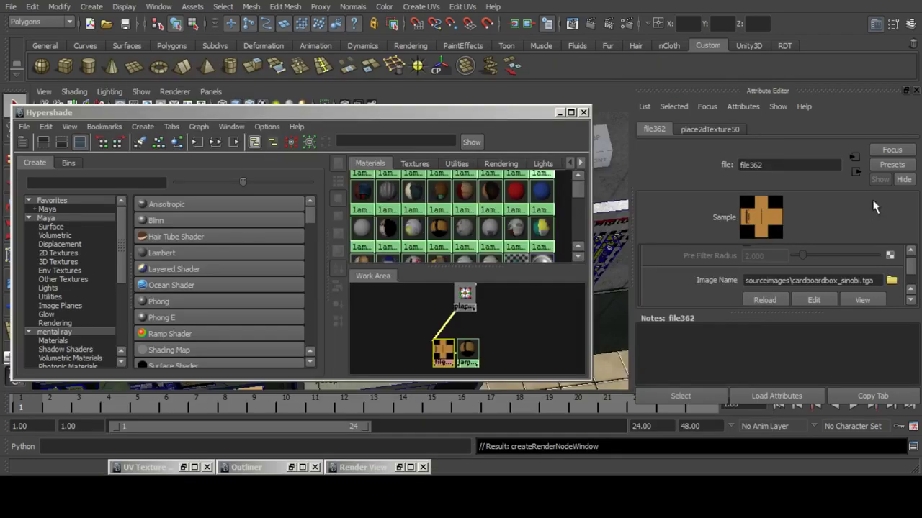
Assign the new cardboard material to the narrow open box on top of the cabinet.
click(856, 172)
click(856, 172)
click(876, 25)
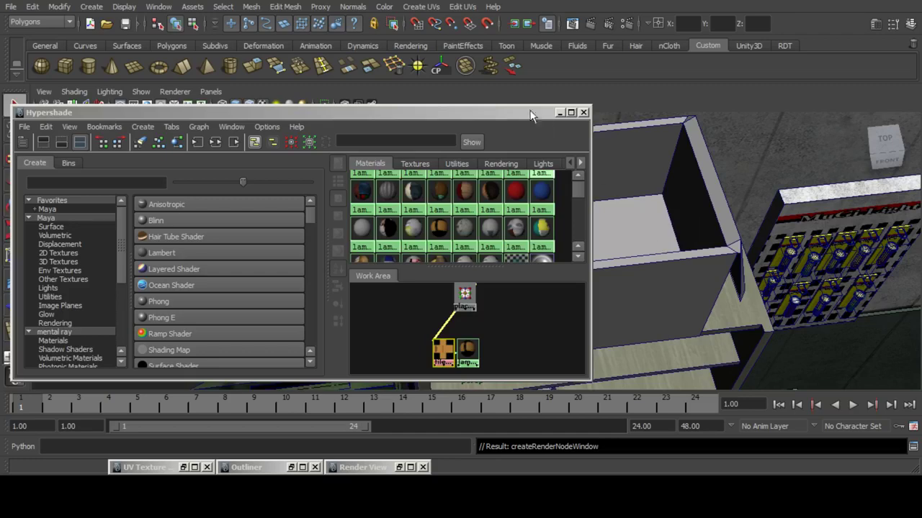
drag(454, 115, 195, 85)
click(416, 225)
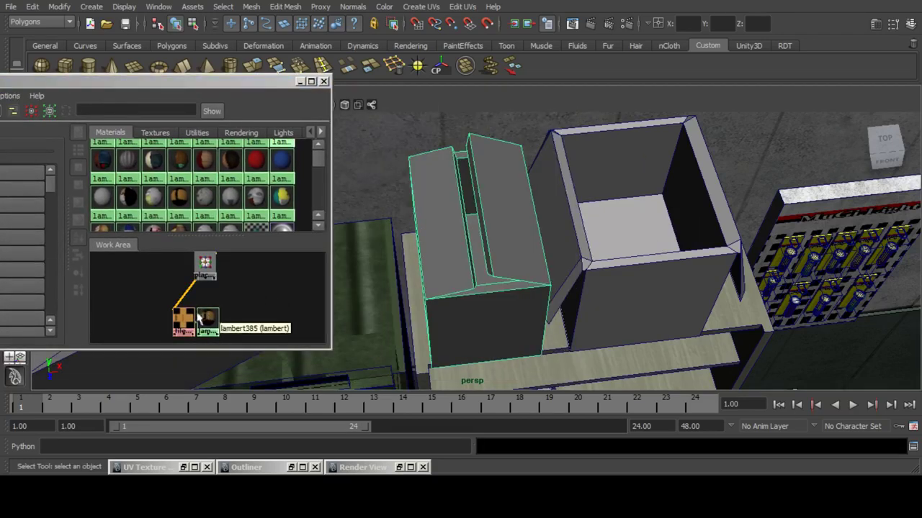
right_drag(185, 313, 185, 291)
click(300, 82)
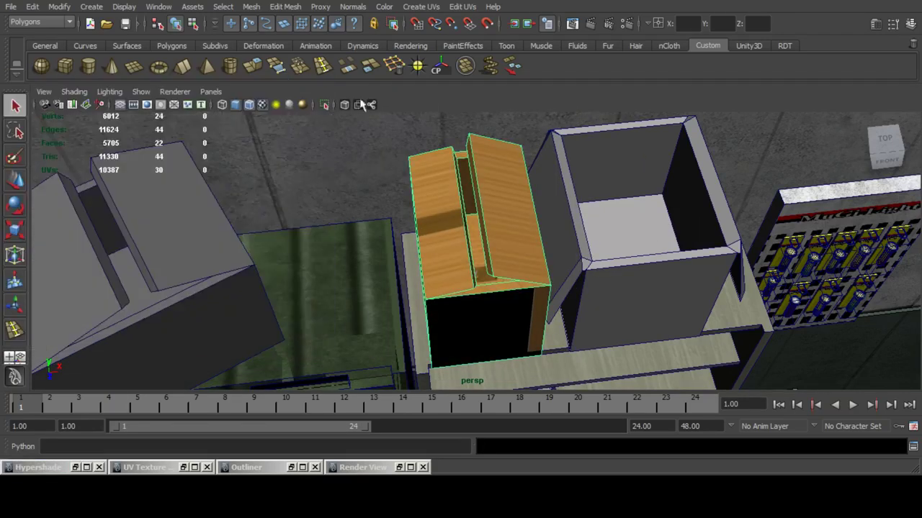
Isolate the cardboard-textured box in the viewport.
click(342, 104)
alt+drag(490, 275, 508, 231)
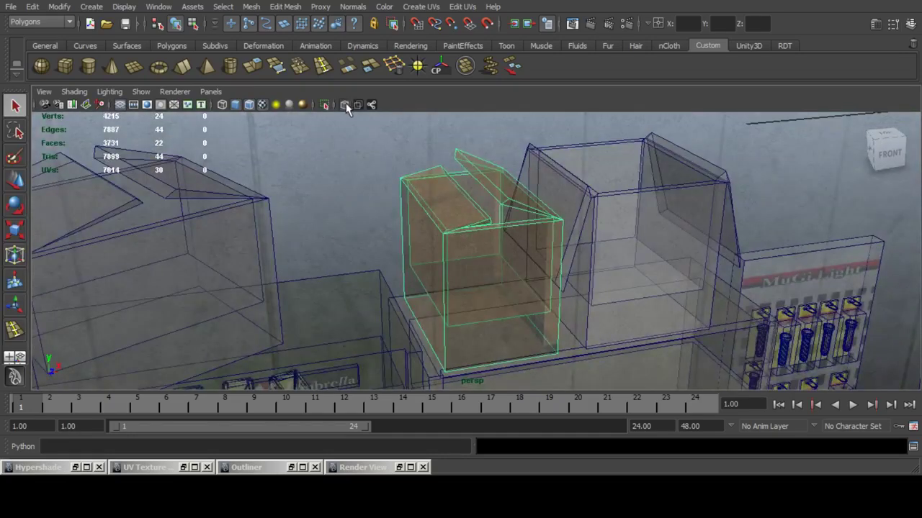
click(345, 106)
key(ctrl+1)
Planar-map the box's front and back faces from the Z axis and scale their UVs into the texture's taped centre panel.
key(F11)
alt+drag(297, 247, 469, 268)
alt+drag(512, 205, 480, 210)
shift+click(480, 210)
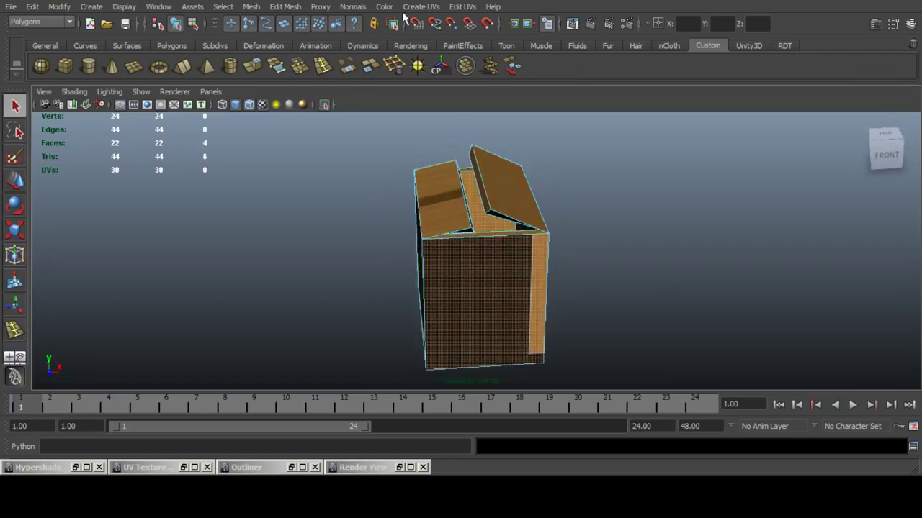
click(421, 7)
click(541, 26)
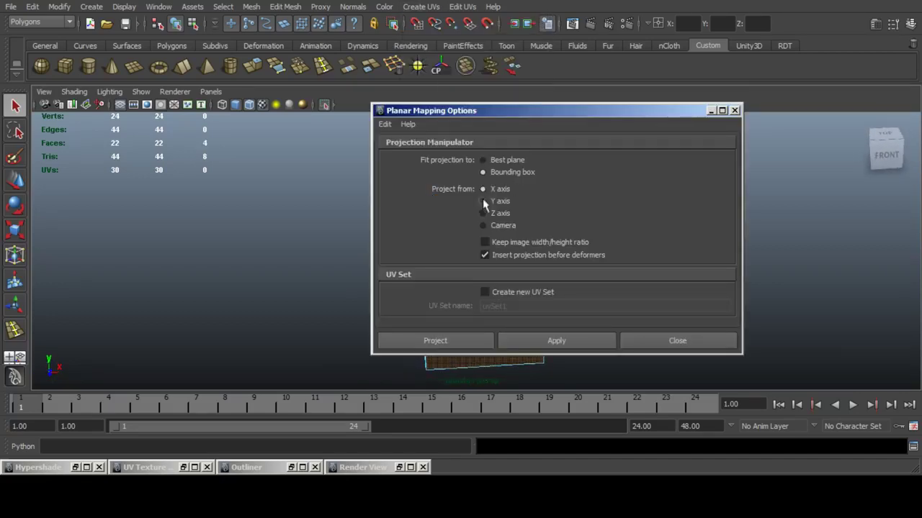
click(479, 210)
click(436, 340)
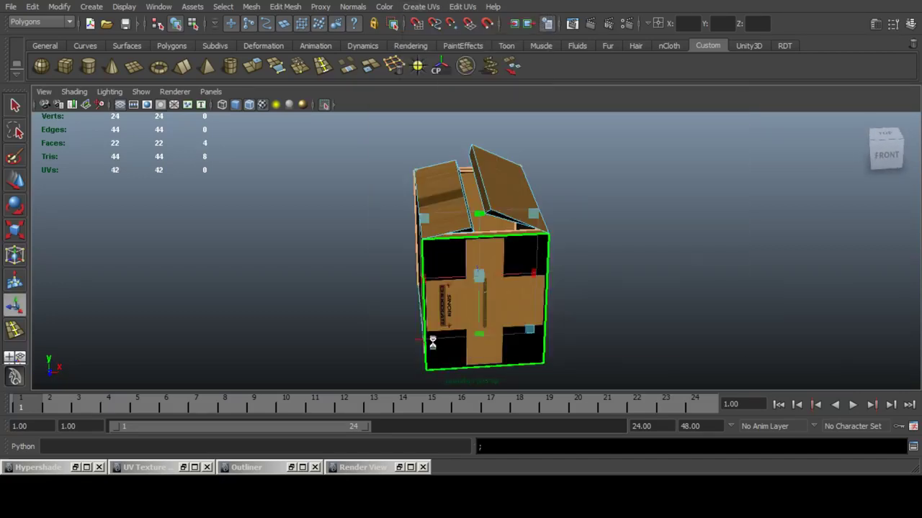
click(183, 467)
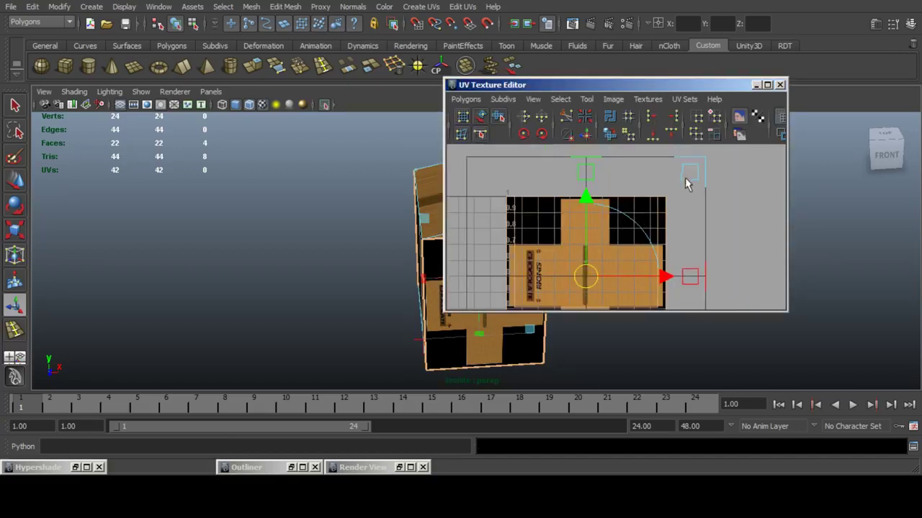
drag(686, 184, 600, 256)
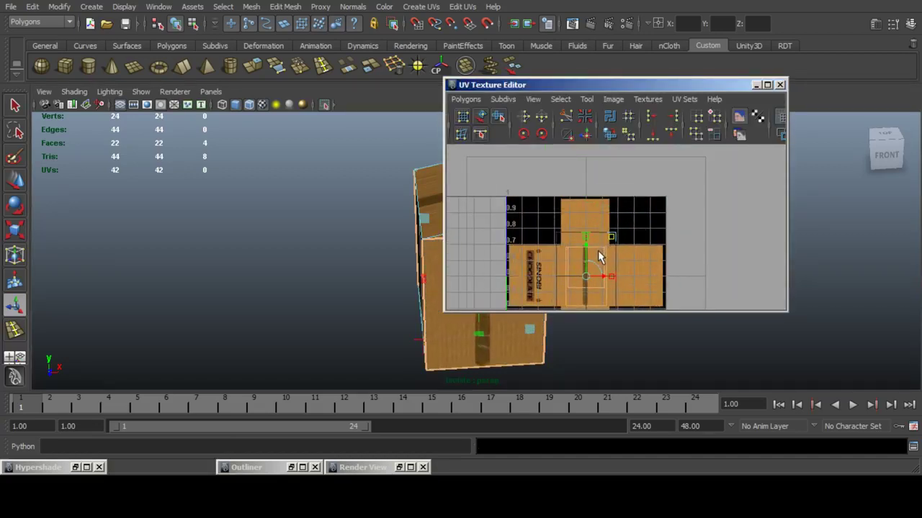
Planar-map the box's inner and outer side faces from the X axis and fit their UVs into the plain panel right of the tape.
alt+drag(408, 230, 387, 201)
click(316, 228)
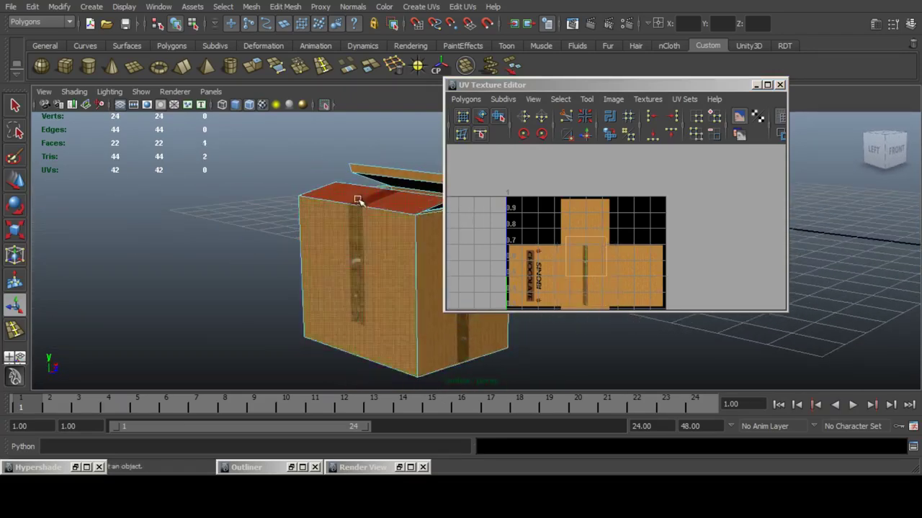
alt+drag(373, 240, 183, 238)
shift+click(416, 245)
alt+drag(338, 199, 310, 249)
scroll(310, 249, up, 1)
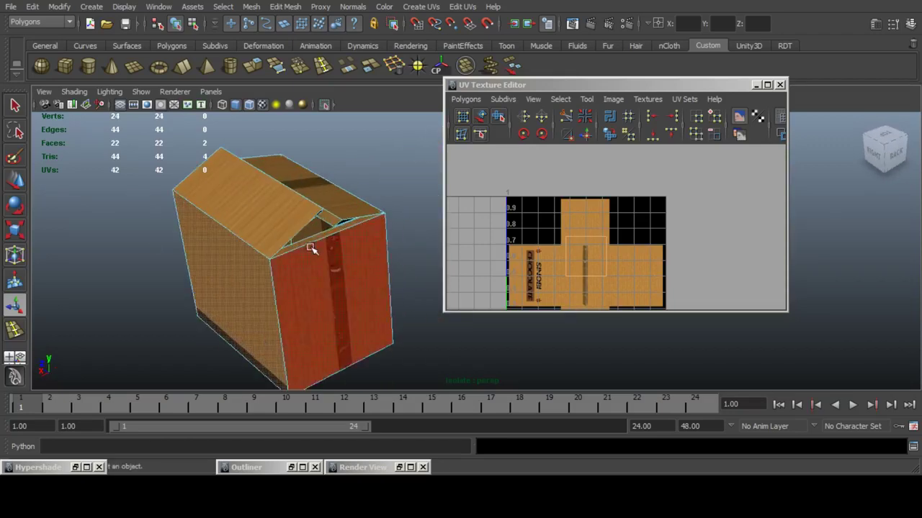
alt+middle_drag(311, 249, 380, 249)
click(756, 87)
scroll(333, 255, up, 3)
alt+drag(369, 269, 430, 258)
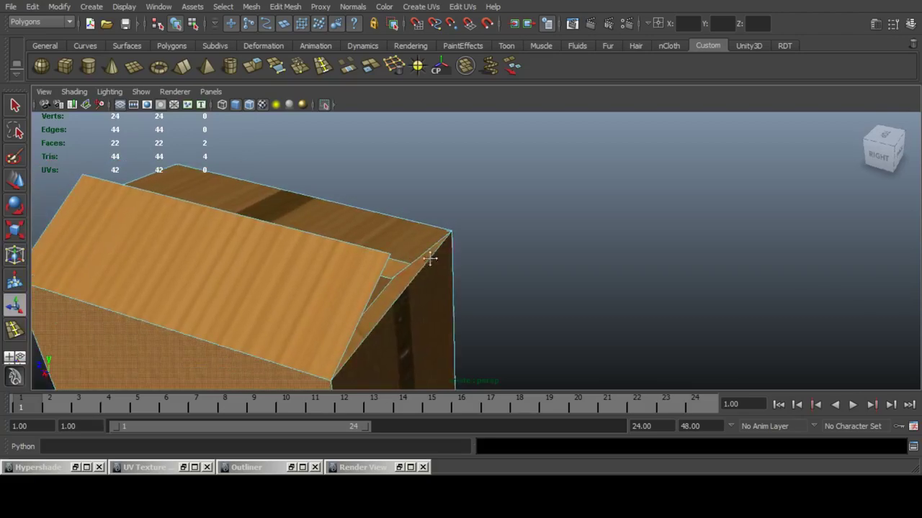
alt+drag(566, 255, 527, 242)
click(657, 330)
key(f)
alt+drag(687, 290, 428, 238)
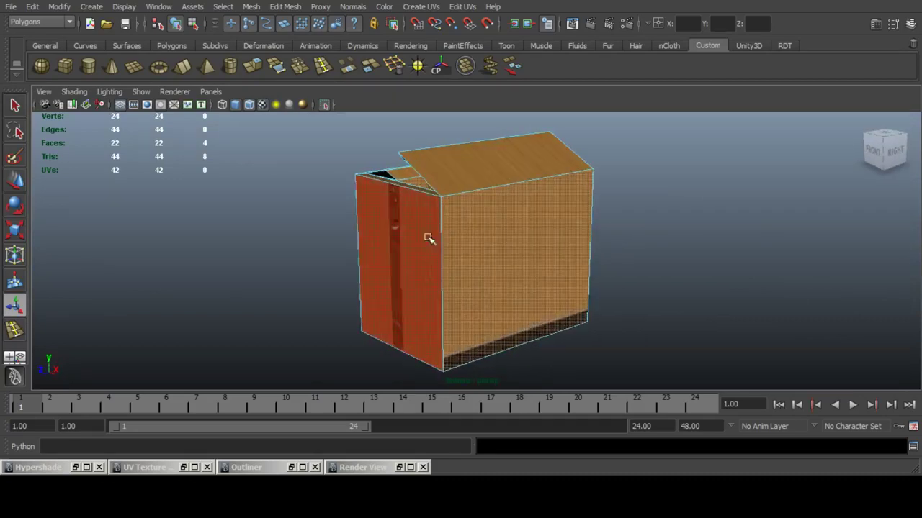
click(421, 6)
click(543, 25)
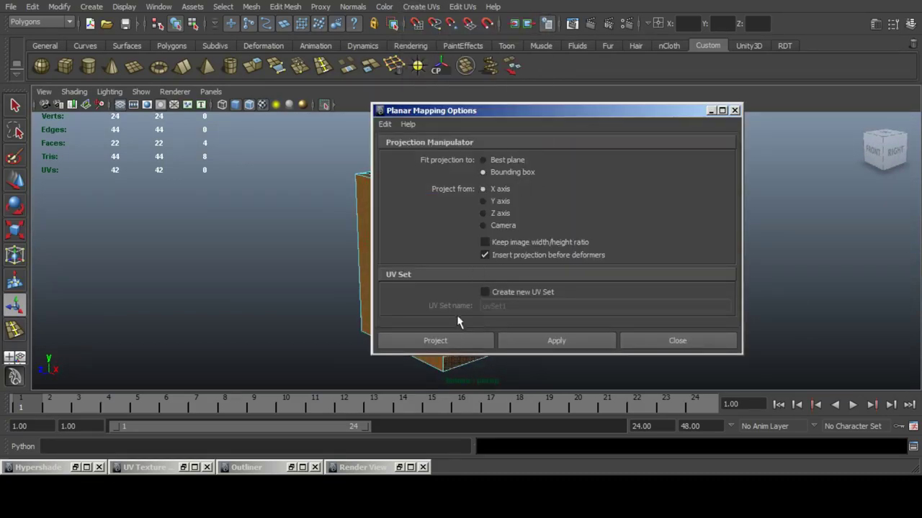
click(452, 340)
click(185, 468)
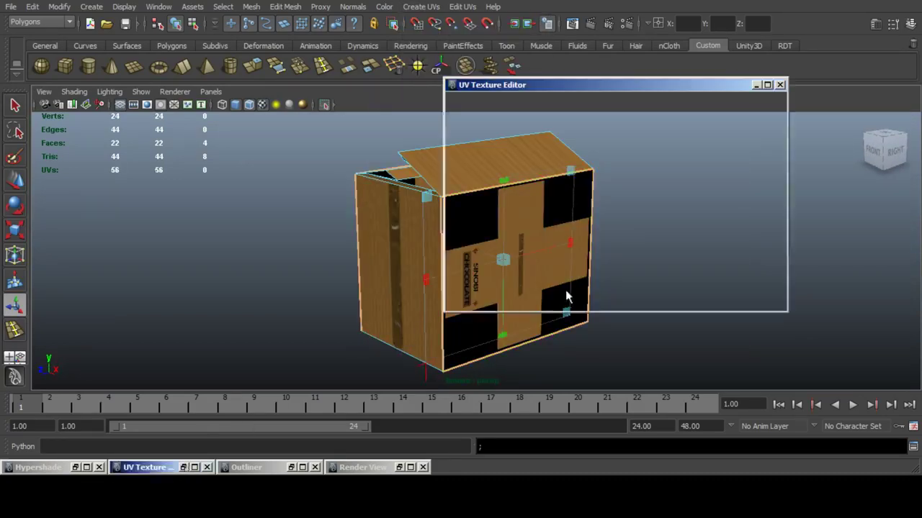
drag(689, 178, 649, 276)
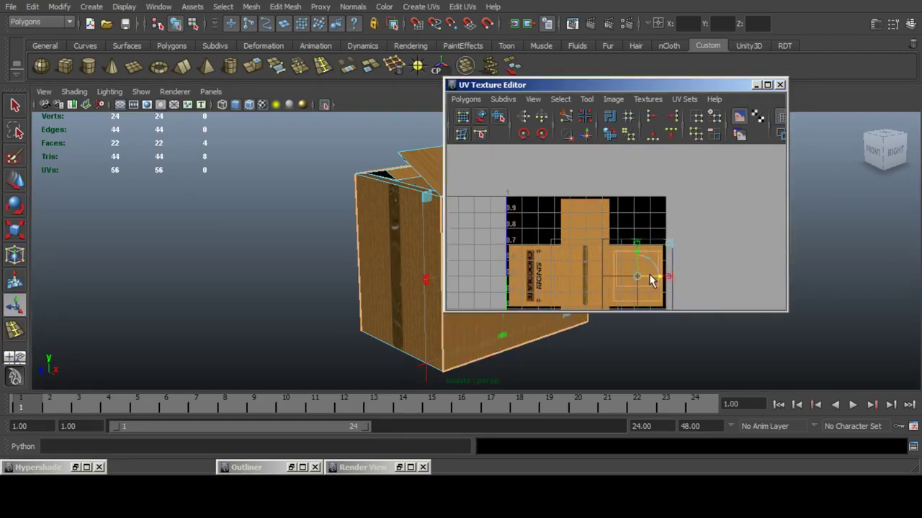
Planar-map the box's bottom and flap faces from the Y axis and fit their UVs into the texture's plain right panel.
alt+middle_drag(357, 220, 230, 226)
alt+drag(231, 226, 292, 234)
click(403, 201)
shift+click(328, 211)
alt+drag(353, 249, 419, 234)
alt+drag(319, 214, 401, 298)
shift+click(354, 202)
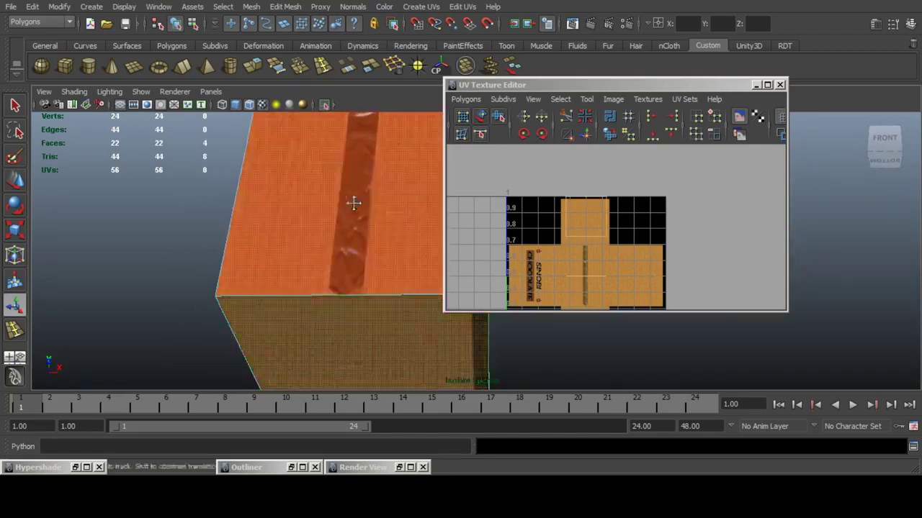
alt+drag(353, 202, 436, 313)
alt+drag(403, 267, 417, 219)
shift+click(389, 251)
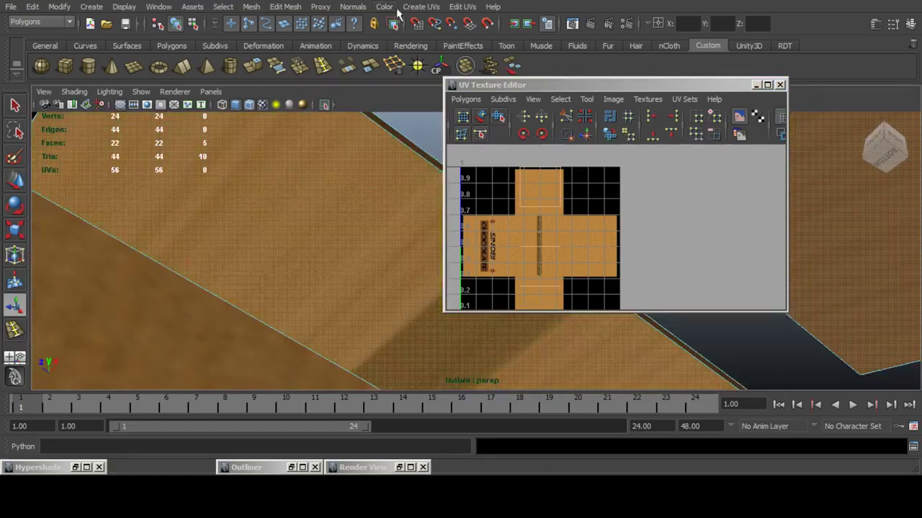
click(420, 7)
click(548, 24)
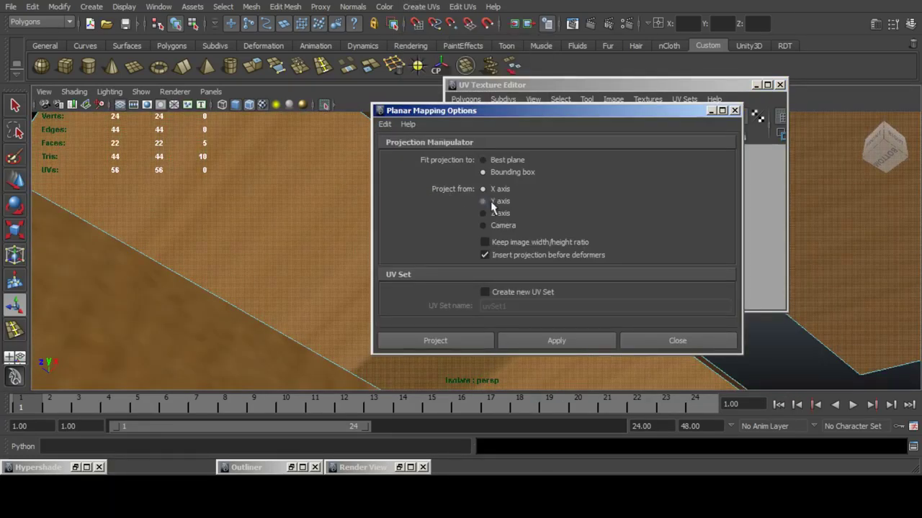
click(452, 343)
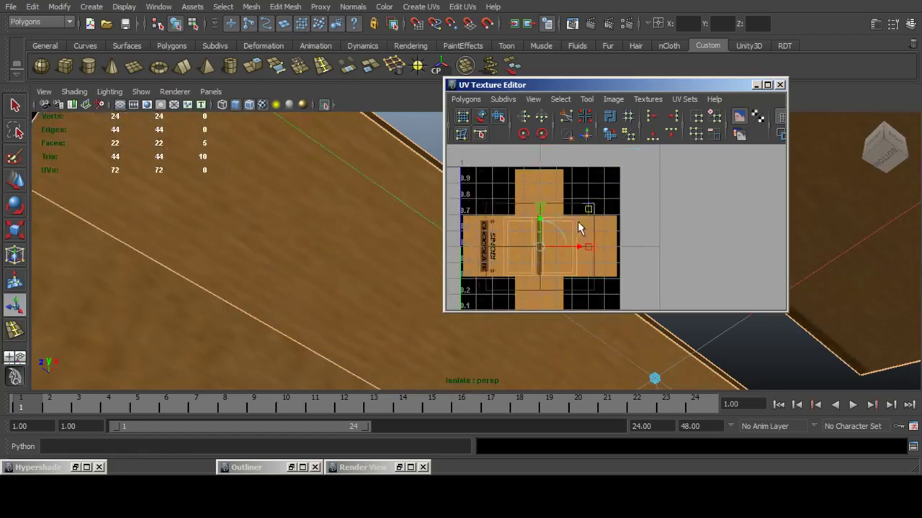
drag(578, 222, 603, 246)
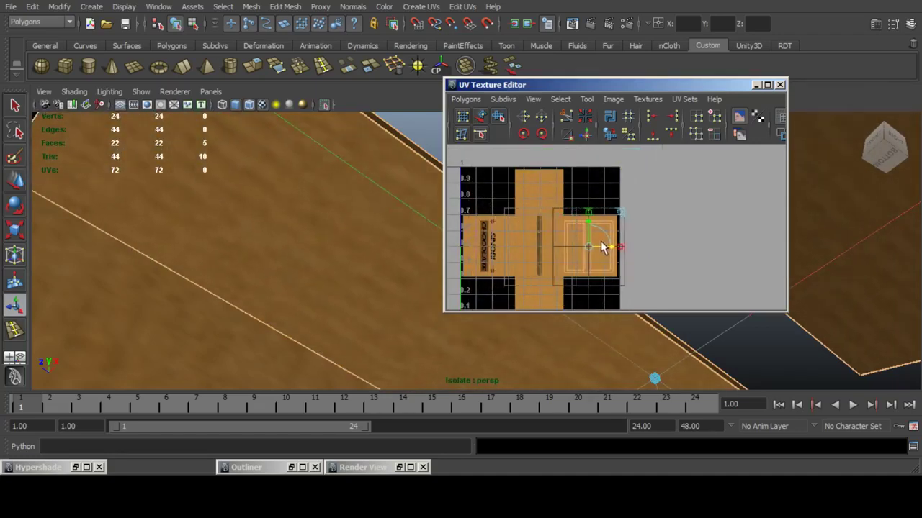
Planar-map the four short end faces of the flaps from the Z axis and shrink their UVs into the texture's plain right panel.
scroll(331, 206, down, 5)
alt+drag(331, 206, 400, 240)
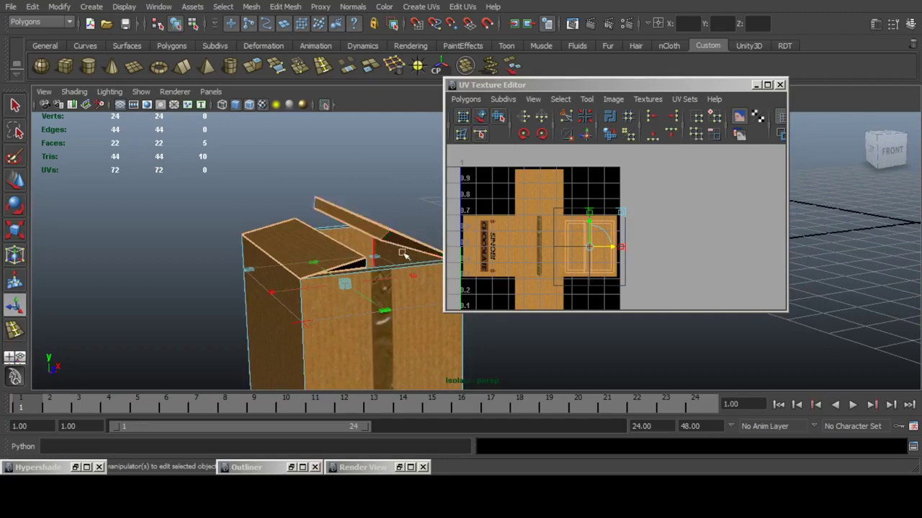
click(405, 254)
scroll(411, 172, up, 6)
alt+drag(411, 171, 317, 177)
shift+click(277, 290)
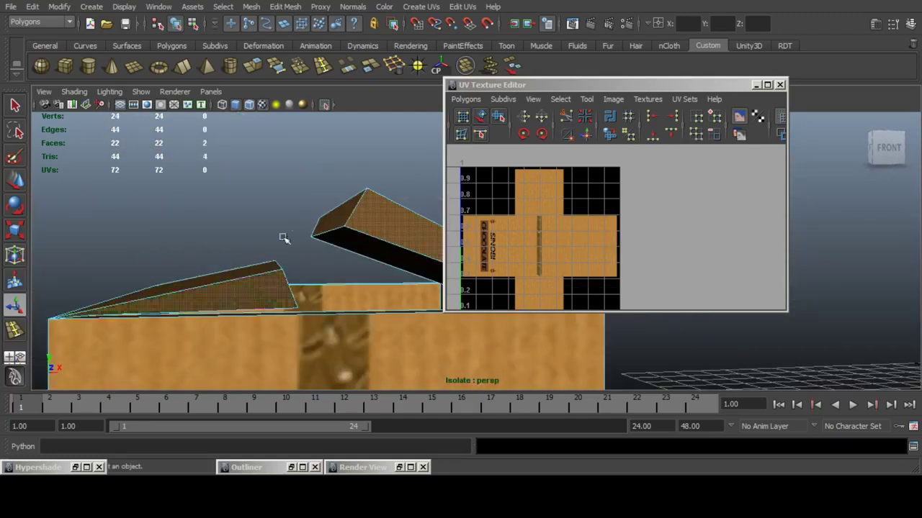
alt+drag(285, 239, 358, 269)
shift+click(271, 263)
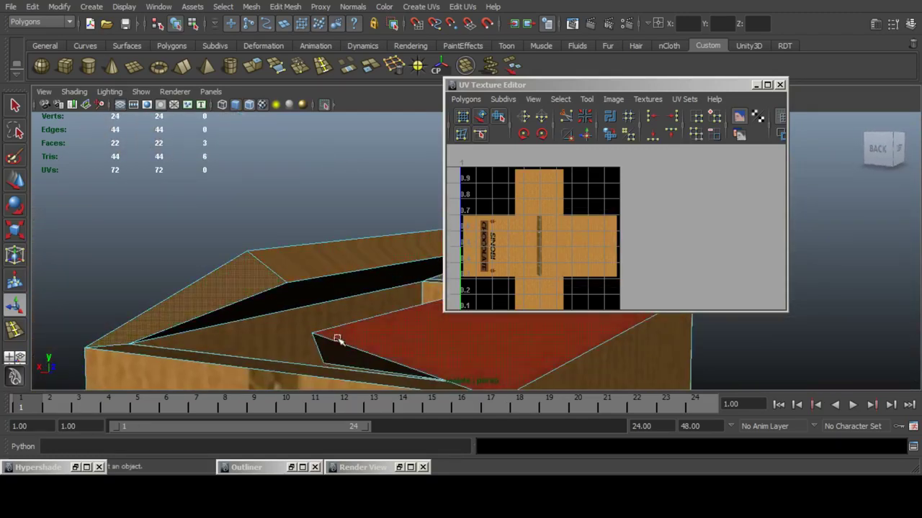
shift+click(331, 349)
click(420, 6)
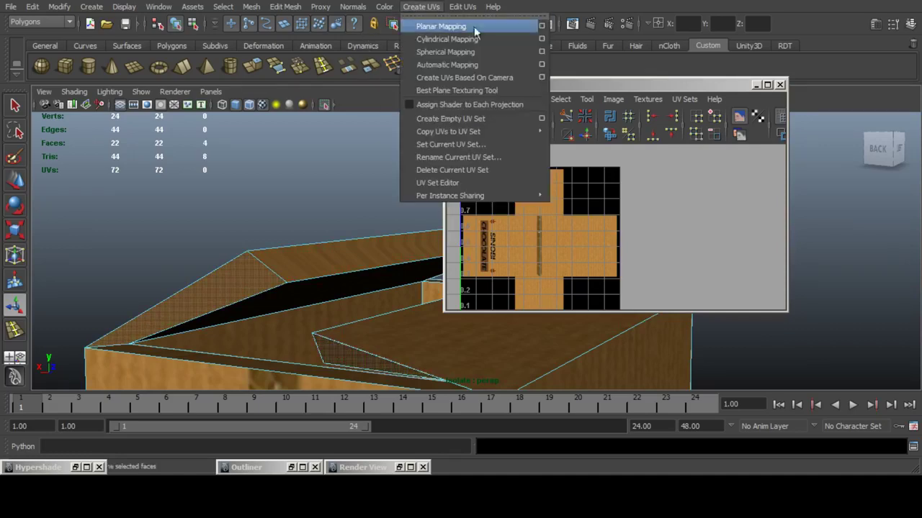
click(542, 27)
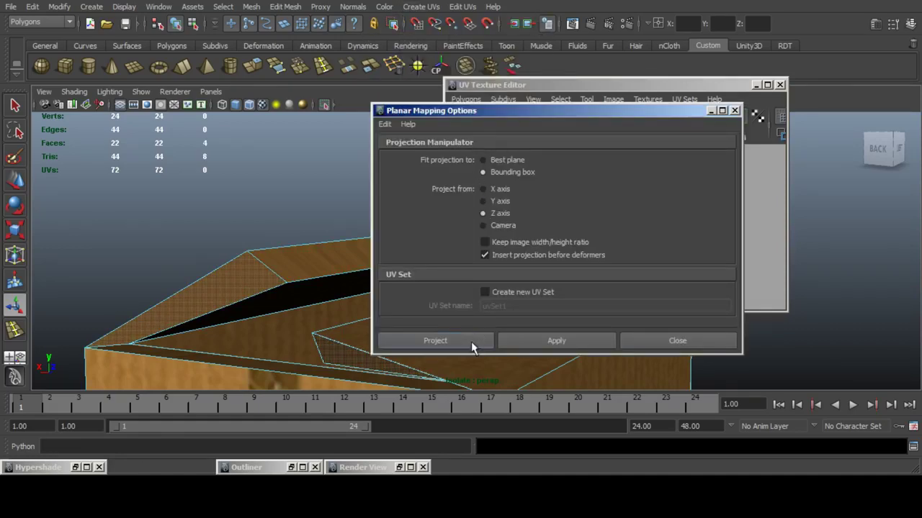
click(435, 341)
drag(646, 147, 582, 241)
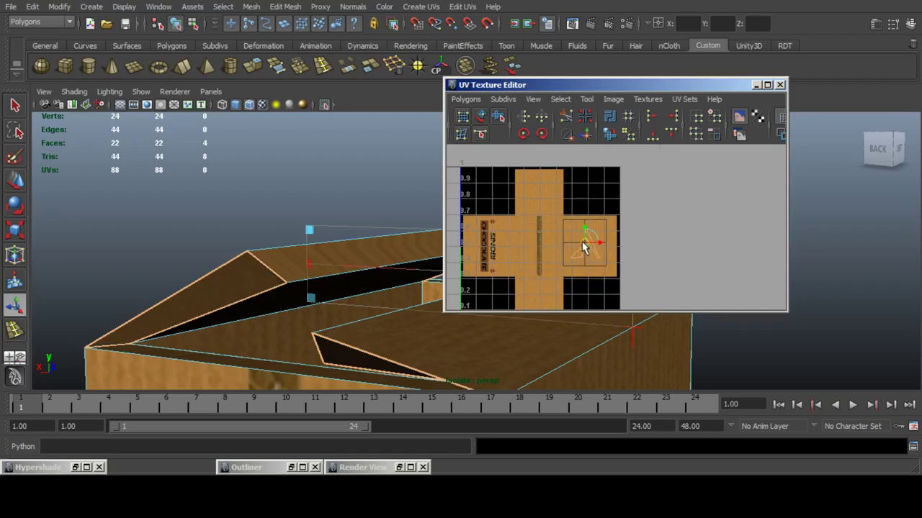
Planar-map the two narrow rim faces at the box's short ends from the Y axis and fit their UVs into the texture's plain right panel.
click(285, 366)
alt+drag(367, 277, 208, 288)
alt+middle_drag(330, 252, 252, 236)
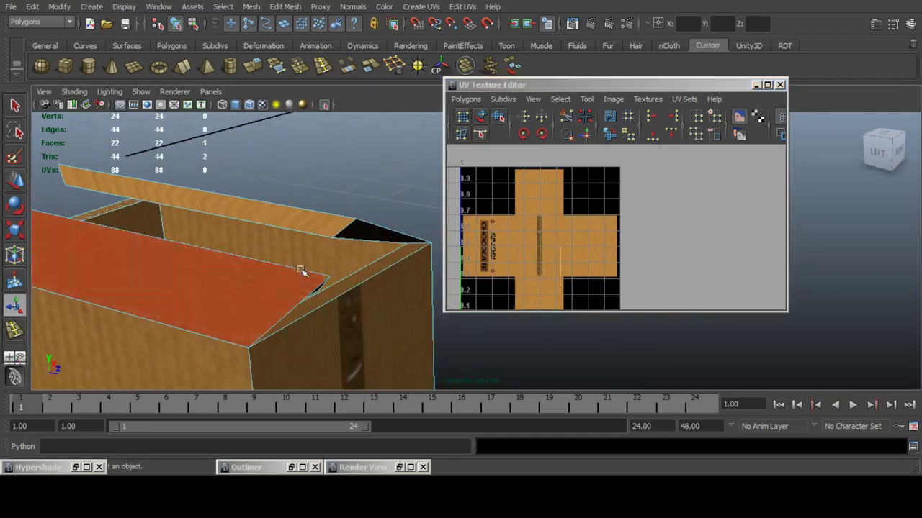
shift+click(365, 270)
click(402, 6)
click(542, 25)
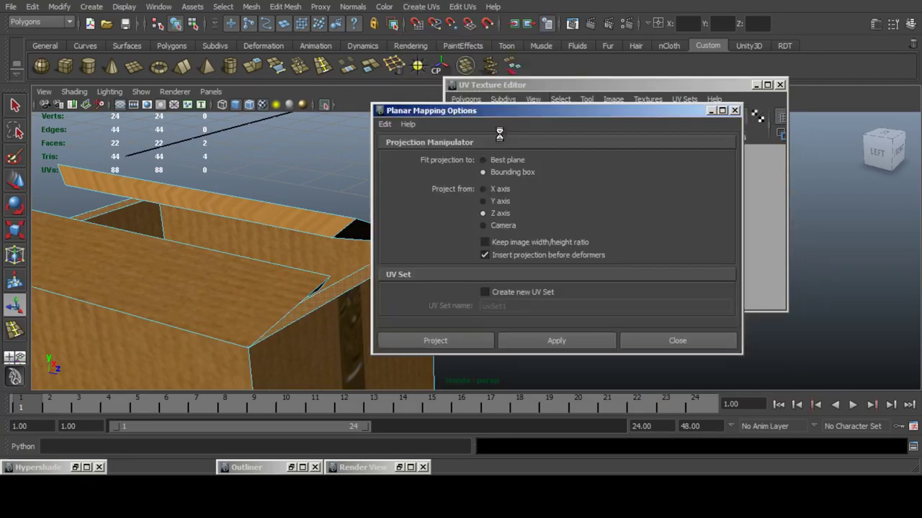
click(462, 342)
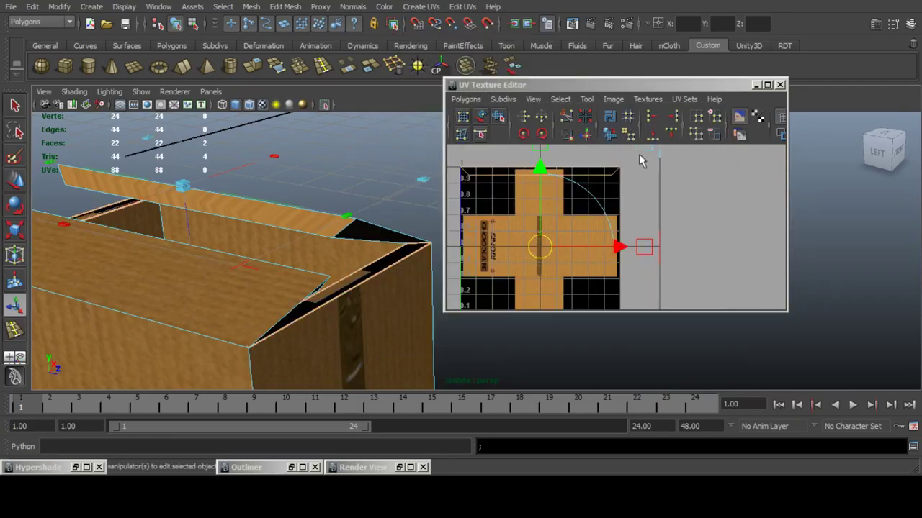
drag(644, 149, 582, 243)
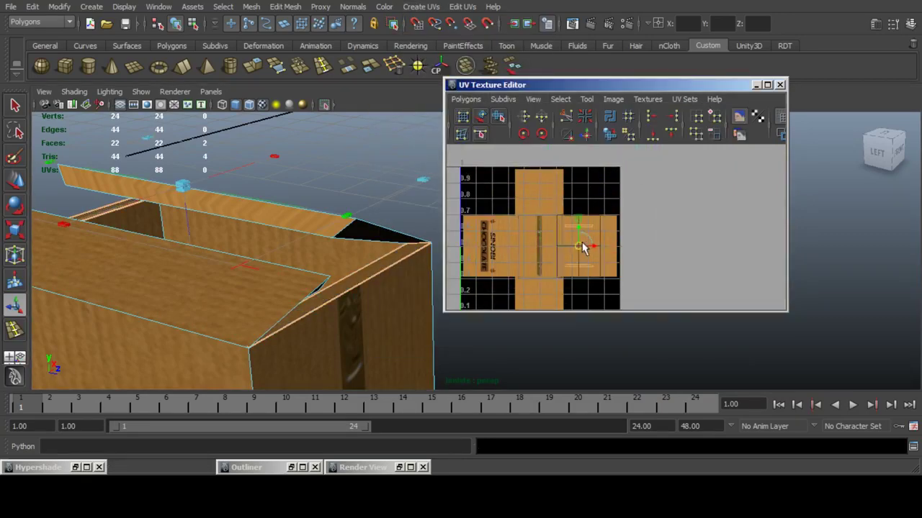
Planar-map the long edge faces of the two flaps from the X axis and shrink their UVs into the texture's plain right panel.
alt+drag(344, 247, 298, 236)
click(331, 206)
key(f)
alt+drag(268, 268, 290, 260)
alt+middle_drag(290, 260, 304, 205)
shift+click(413, 274)
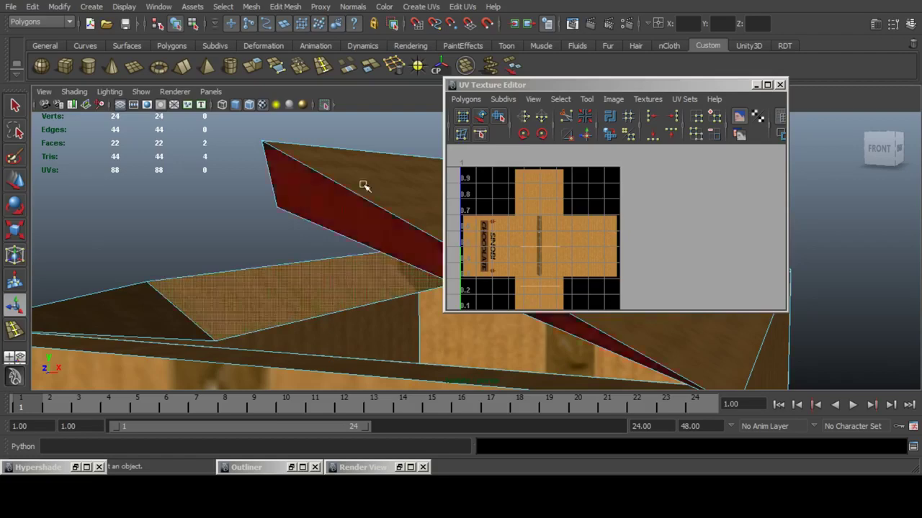
click(422, 8)
click(541, 24)
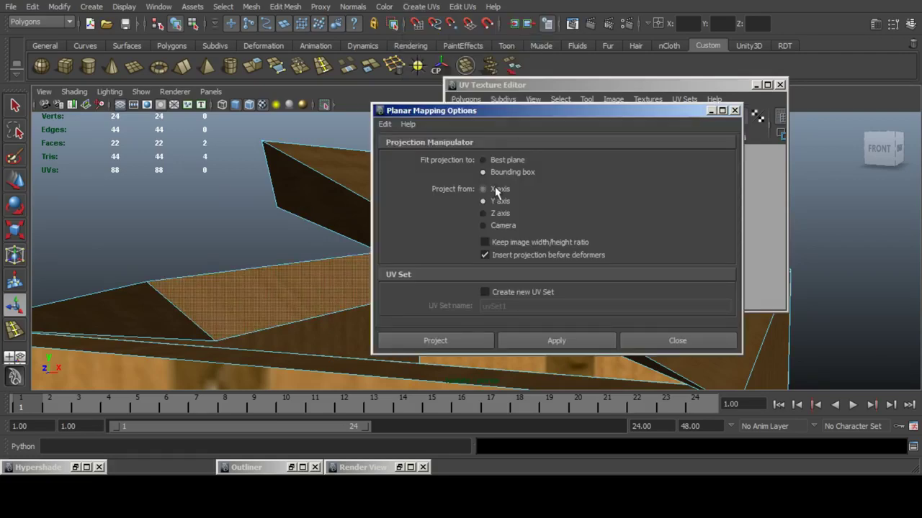
click(458, 342)
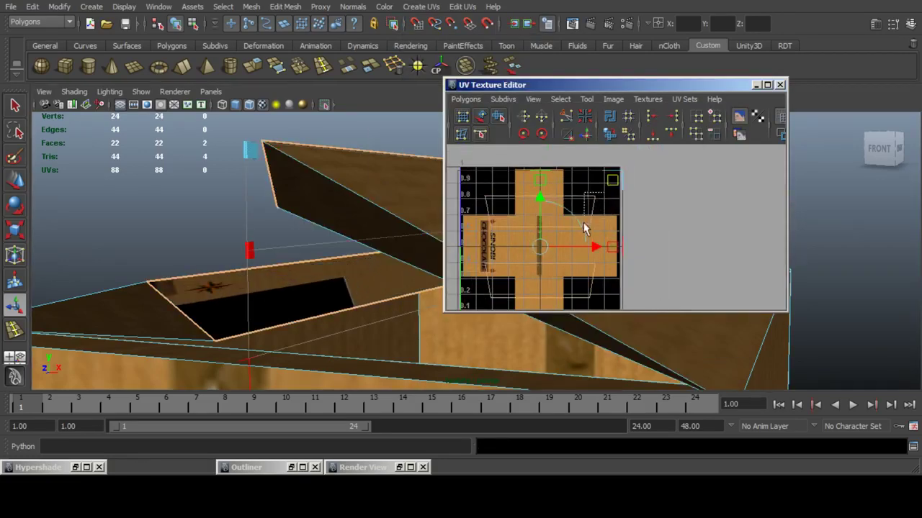
key(ctrl+z)
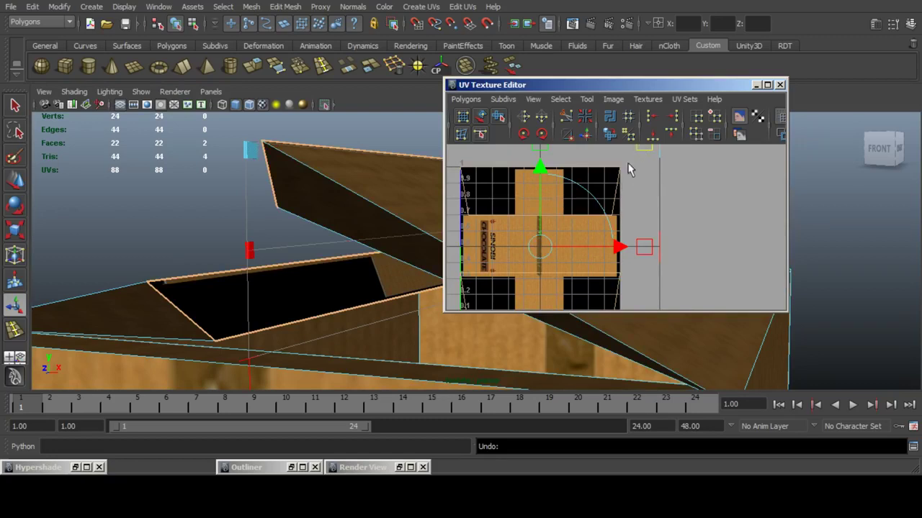
scroll(628, 166, down, 2)
drag(633, 174, 594, 238)
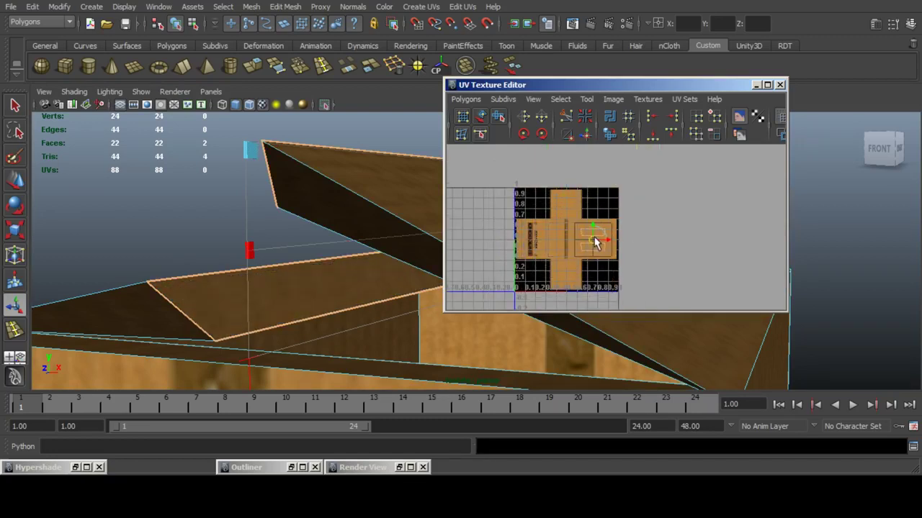
Return the textured box from isolated face editing to the full scene in object mode and save the scene.
click(756, 86)
scroll(307, 233, down, 5)
alt+drag(437, 251, 485, 249)
scroll(486, 249, down, 3)
key(F11)
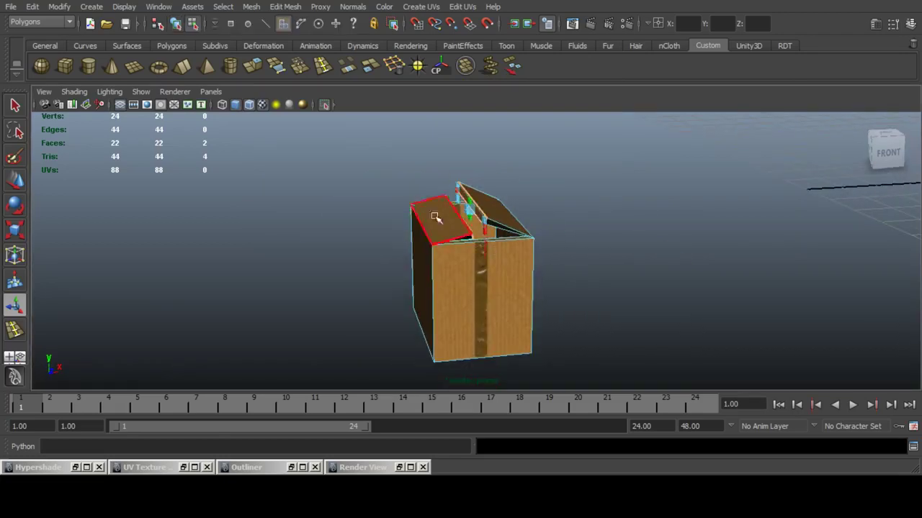
key(F8)
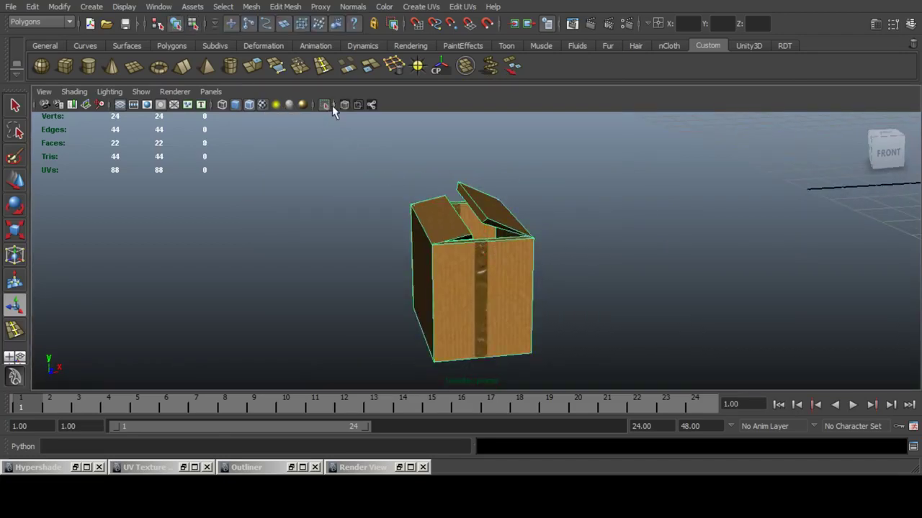
click(329, 107)
scroll(437, 191, down, 5)
alt+drag(437, 190, 461, 232)
key(q)
key(ctrl+s)
Duplicate the textured open box and move the copy over to the untextured box on the Umbrella cabinet.
click(350, 267)
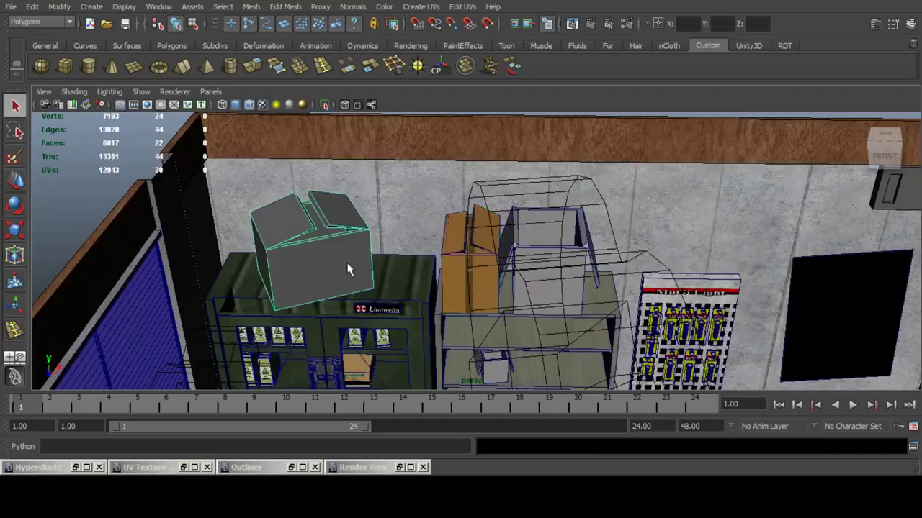
key(f)
alt+drag(457, 263, 457, 296)
alt+middle_drag(641, 288, 450, 261)
alt+right_drag(450, 261, 551, 286)
alt+drag(550, 286, 607, 245)
click(599, 242)
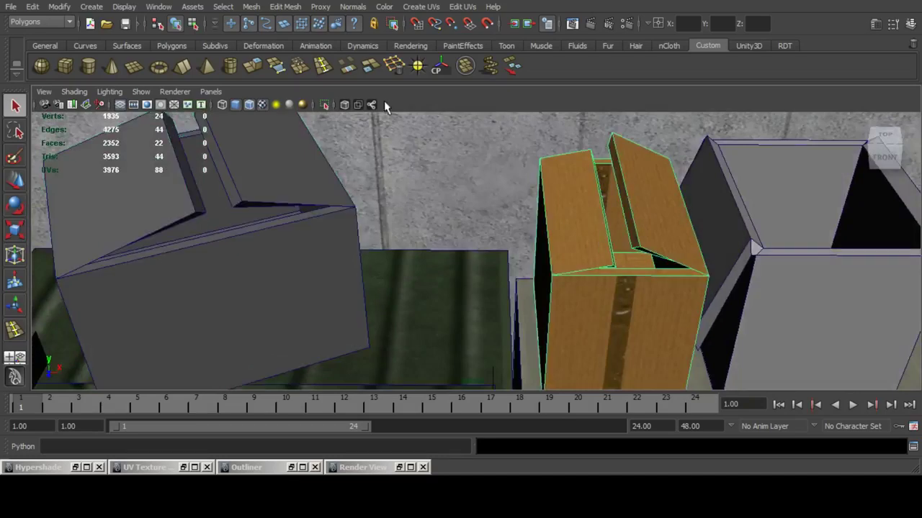
click(323, 104)
alt+drag(500, 195, 529, 301)
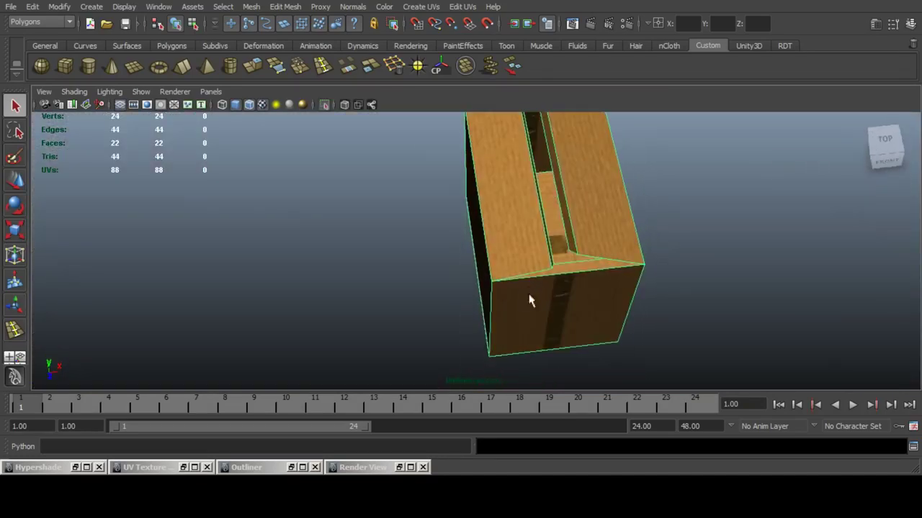
click(16, 181)
scroll(468, 177, down, 5)
alt+drag(520, 232, 499, 235)
key(ctrl+d)
drag(553, 247, 329, 217)
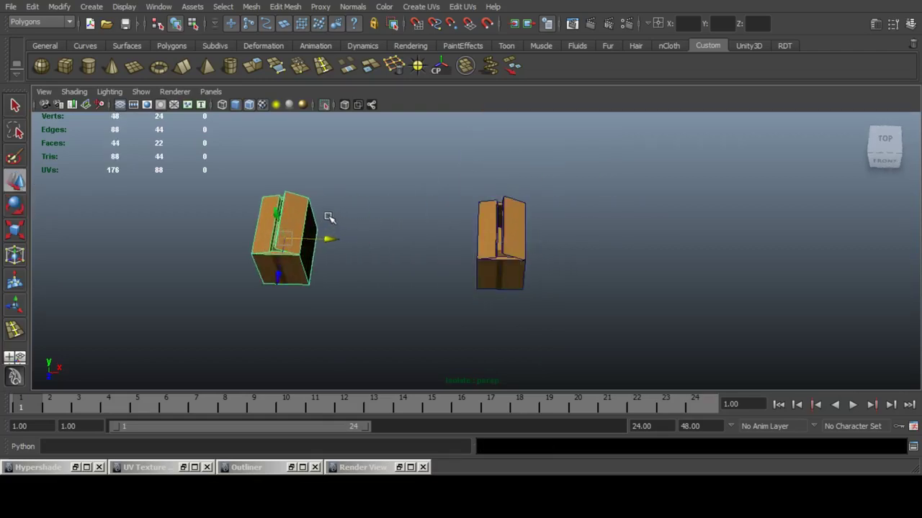
click(326, 105)
Move, rotate and scale the textured copy to match the untextured box on the Umbrella cabinet, and delete the untextured box.
click(343, 246)
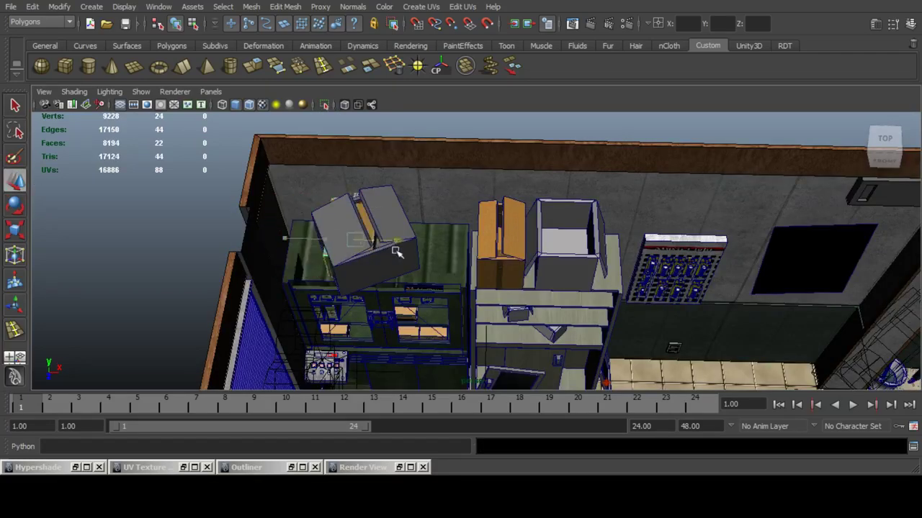
key(f)
alt+drag(501, 277, 576, 260)
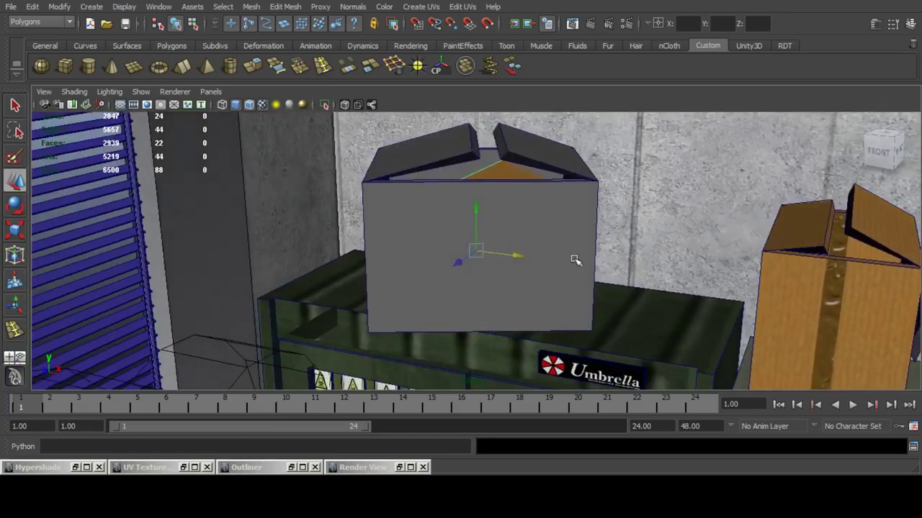
mouse_move(477, 213)
mouse_down()
mouse_move(471, 203)
mouse_move(488, 204)
mouse_move(471, 173)
mouse_up()
click(343, 105)
alt+drag(474, 177, 494, 256)
key(e)
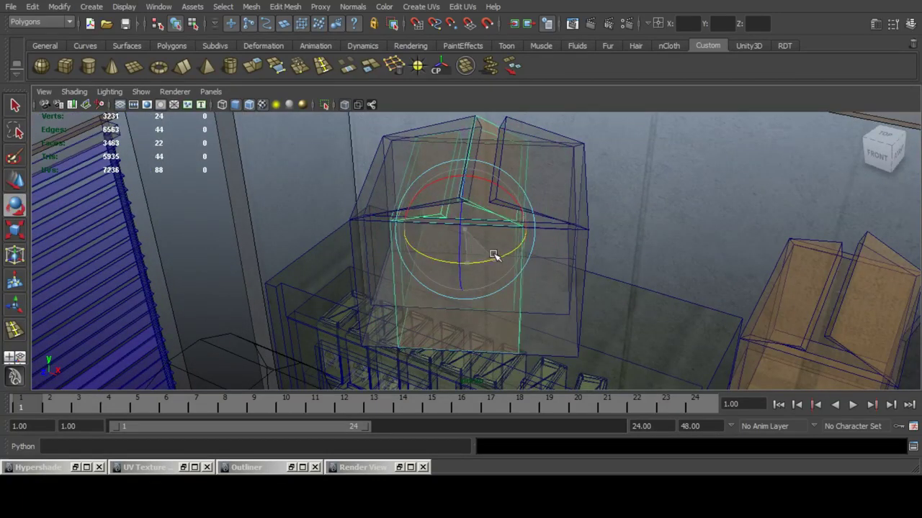
alt+drag(513, 219, 571, 243)
key(r)
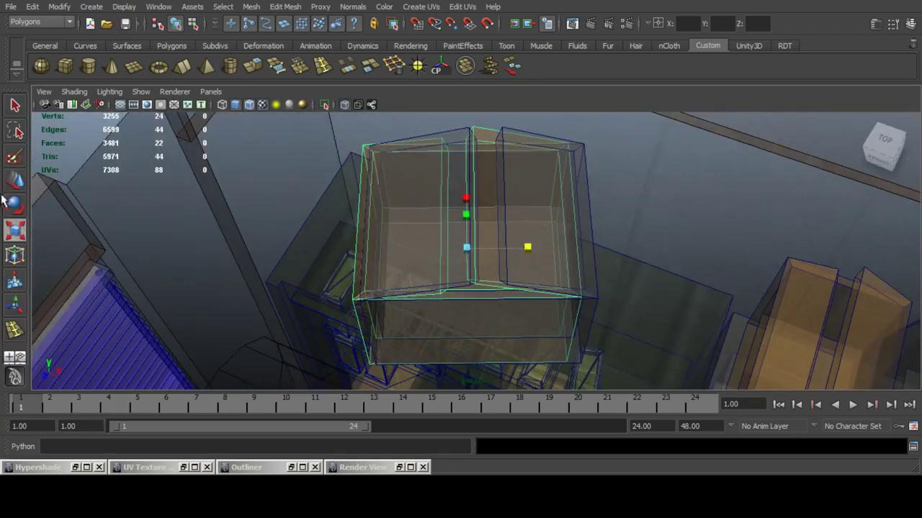
click(14, 180)
drag(508, 267, 392, 218)
click(396, 196)
key(Delete)
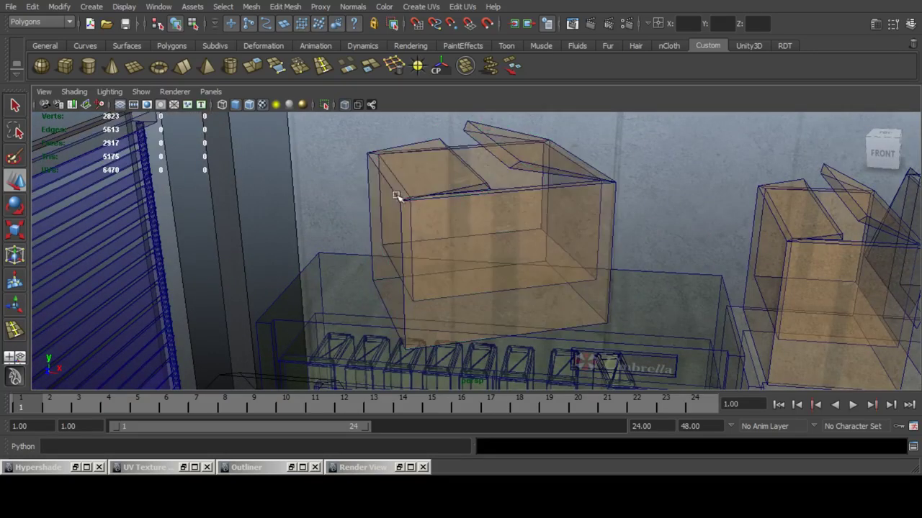
Turn off the see-through display and save the scene with the replaced box.
click(344, 106)
scroll(559, 252, down, 6)
mouse_move(559, 251)
alt+mouse_down()
mouse_move(387, 252)
mouse_move(397, 235)
mouse_move(468, 219)
alt+mouse_up()
key(q)
key(ctrl+s)
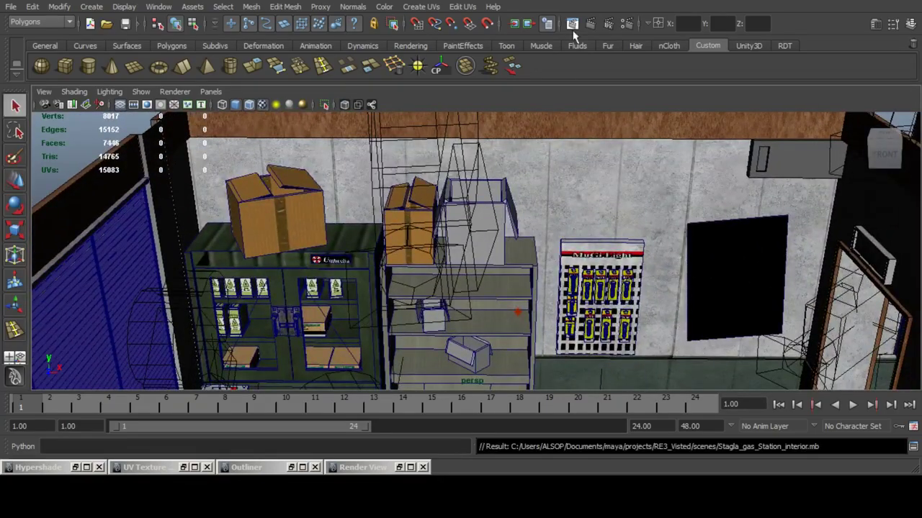
Render the shop through the CAM_01_OBJ camera to check the boxes, and put the render away.
click(572, 23)
click(64, 8)
mouse_move(124, 84)
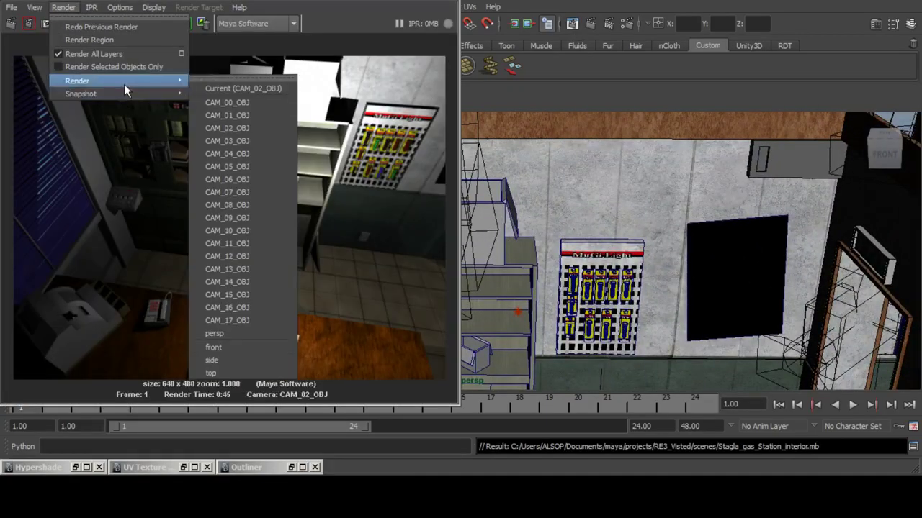
click(262, 106)
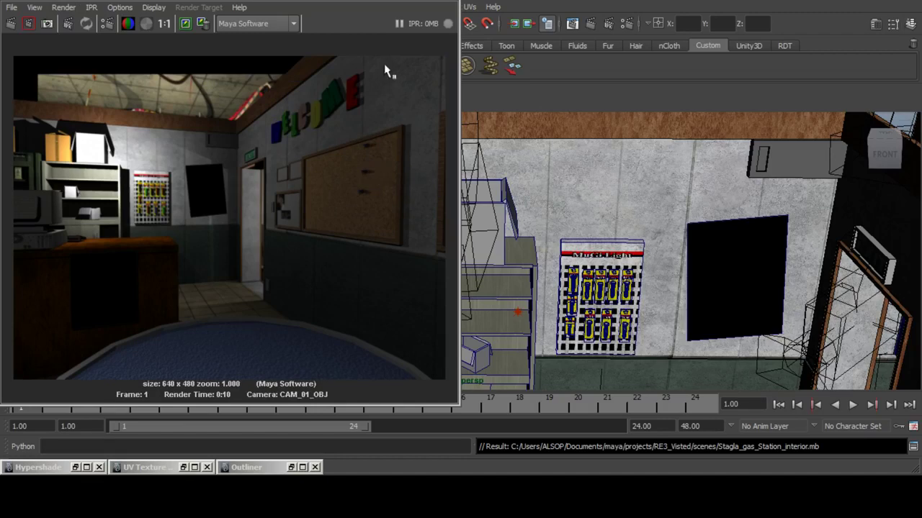
click(451, 1)
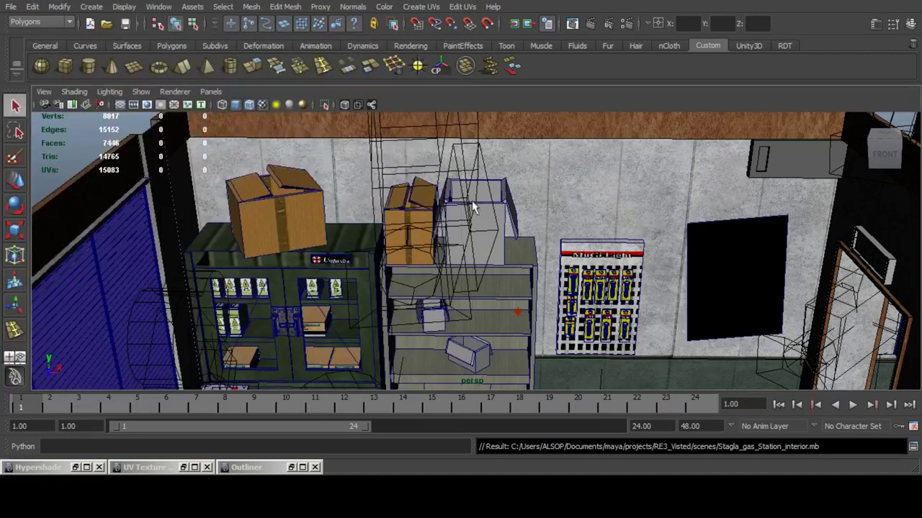
Duplicate the small open box on the shelf unit's lower shelf and move the copy down to the cupboard below.
alt+middle_drag(505, 255, 489, 196)
click(441, 310)
alt+middle_drag(475, 288, 372, 195)
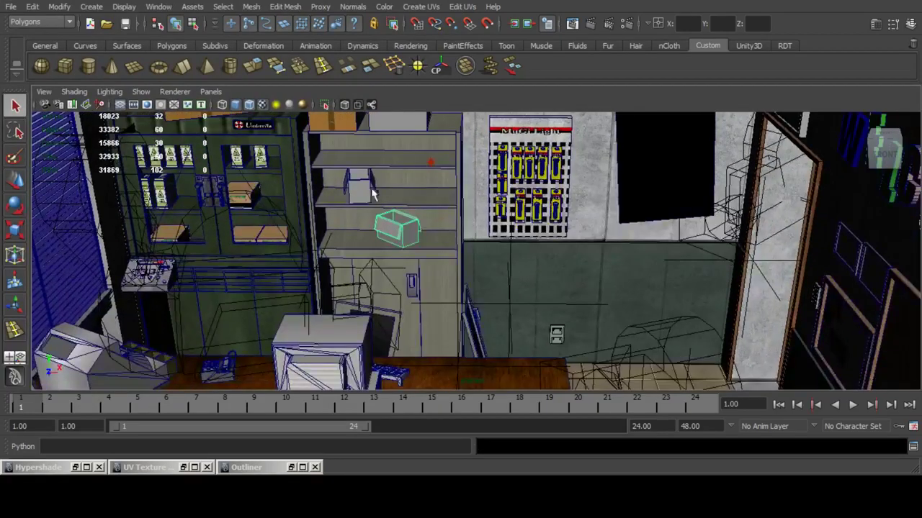
click(17, 181)
key(ctrl+d)
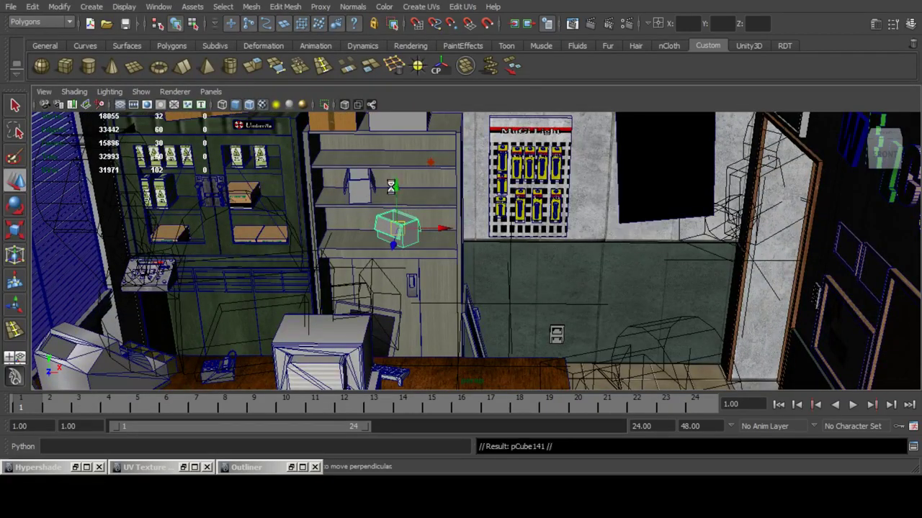
drag(395, 188, 401, 270)
alt+right_drag(403, 274, 468, 292)
alt+middle_drag(468, 293, 495, 270)
key(f)
alt+drag(494, 270, 504, 284)
alt+right_drag(504, 284, 497, 263)
alt+middle_drag(497, 263, 442, 191)
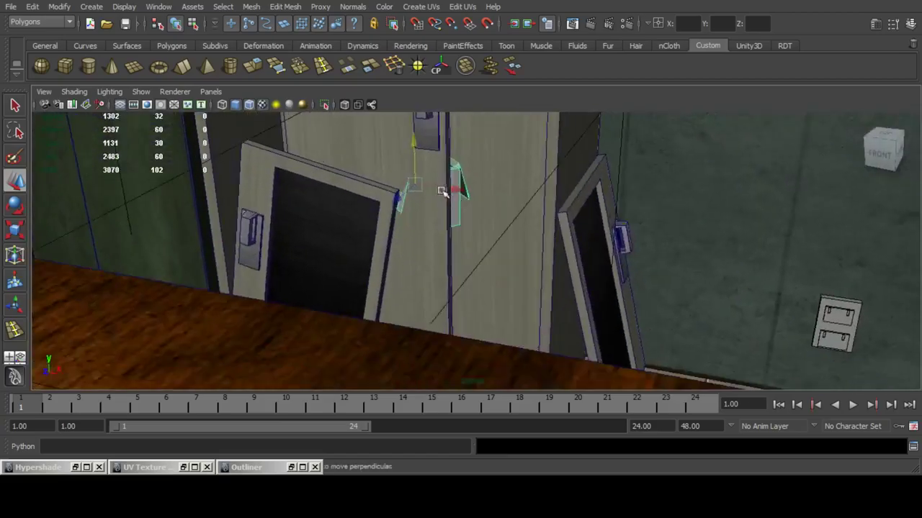
alt+drag(443, 192, 458, 263)
Consult the reference image of the shelf unit and lower the box copy to the floor of the open cupboard compartment.
key(alt+Tab)
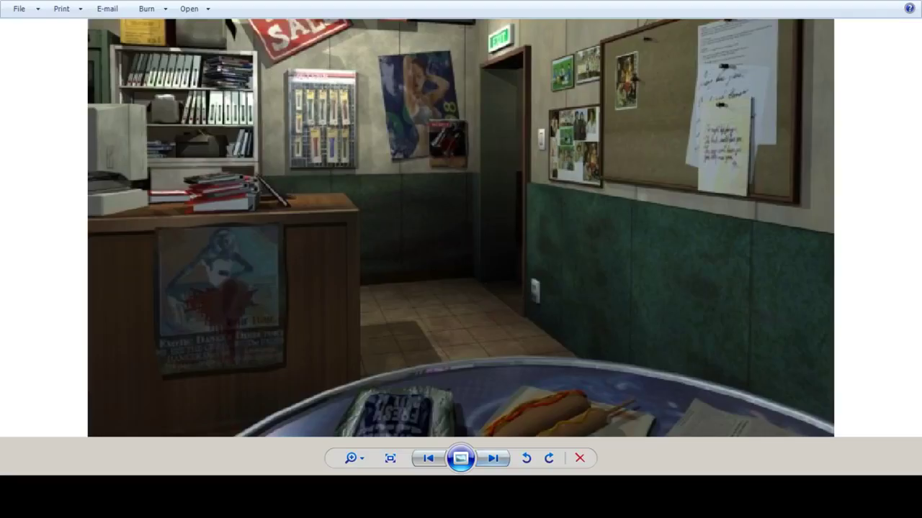
key(Right)
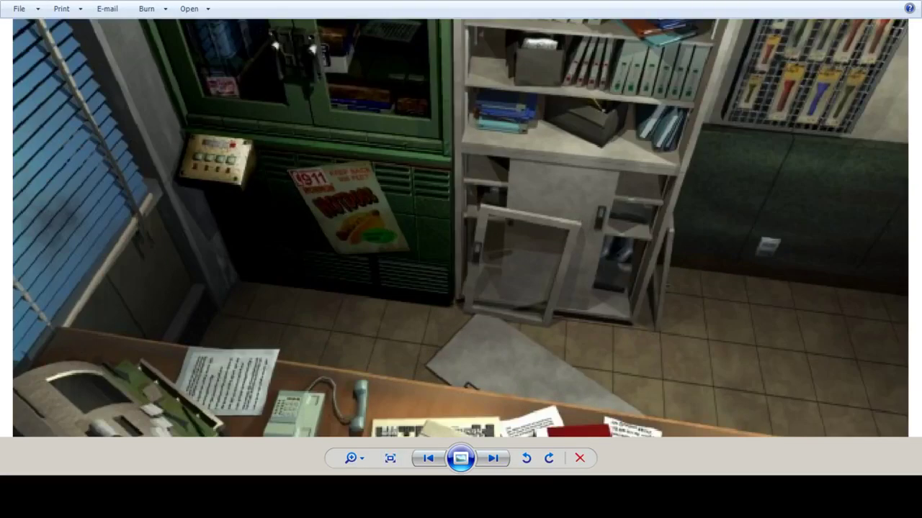
scroll(567, 258, up, 2)
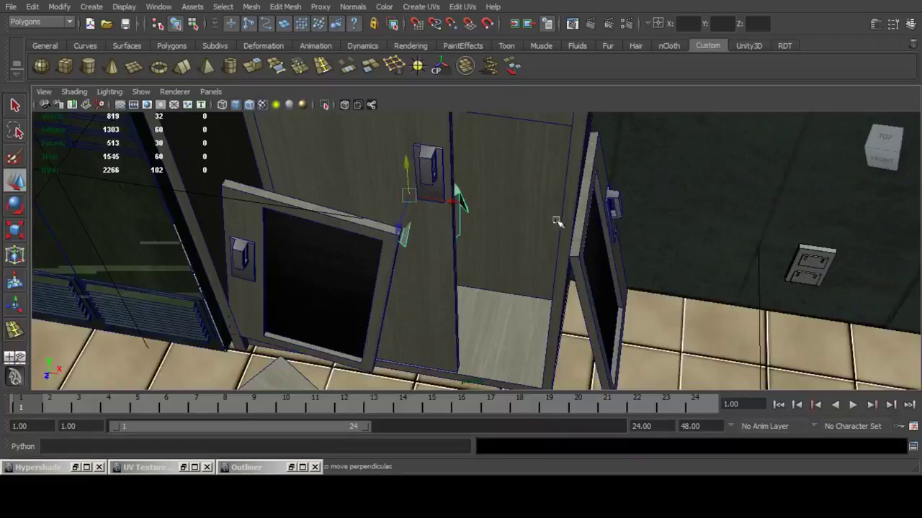
drag(403, 164, 425, 289)
alt+middle_drag(425, 289, 460, 257)
alt+right_drag(460, 257, 541, 251)
key(f)
alt+drag(540, 252, 468, 254)
Set the box copy's Y rotation to 0 so it sits straight in the cupboard, and save the scene.
click(910, 23)
click(885, 189)
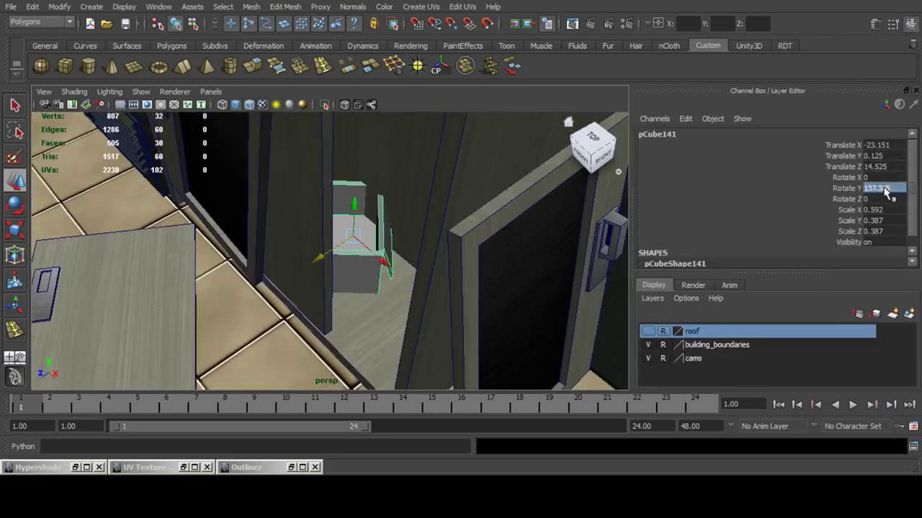
text(0)
key(Return)
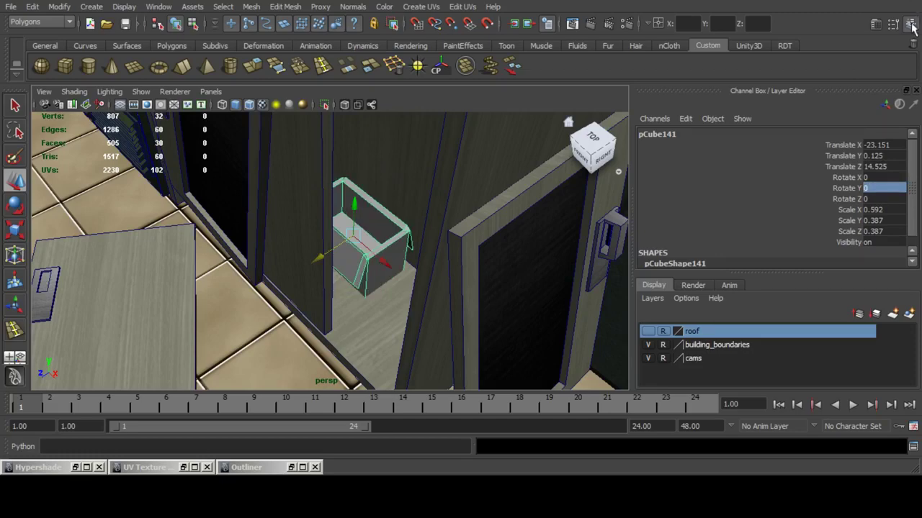
click(911, 26)
alt+drag(539, 212, 667, 257)
key(f)
key(f)
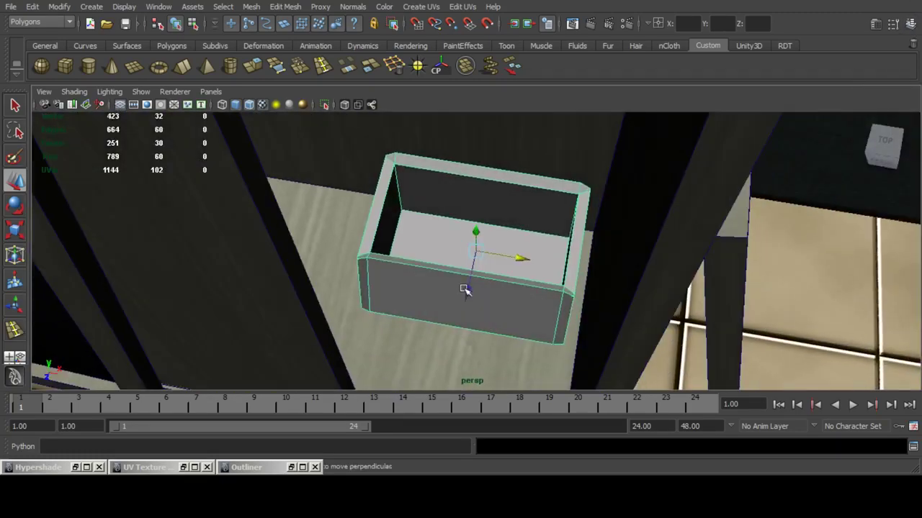
alt+drag(464, 288, 499, 247)
scroll(470, 206, down, 5)
key(q)
key(ctrl+s)
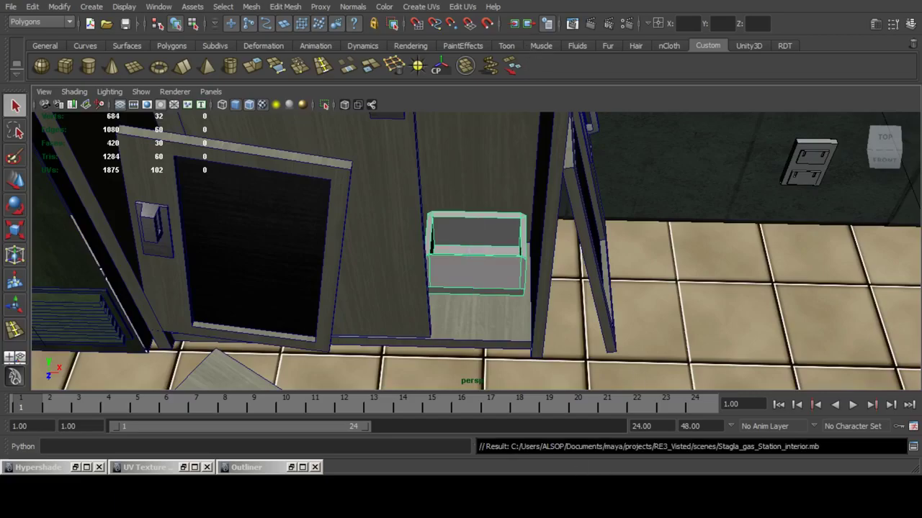
Consult the reference image and render the scene through a scene camera to check the placed boxes.
key(alt+Tab)
key(alt+Tab)
click(567, 23)
click(63, 7)
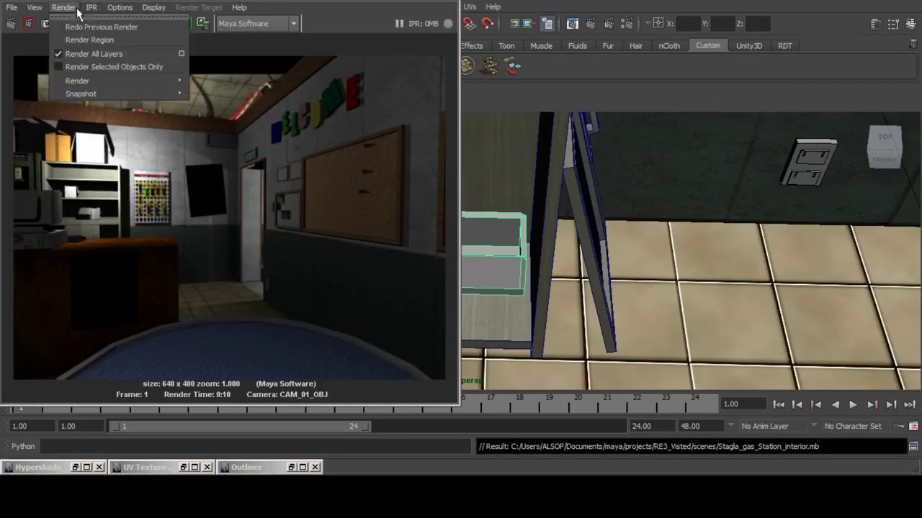
mouse_move(108, 80)
click(256, 122)
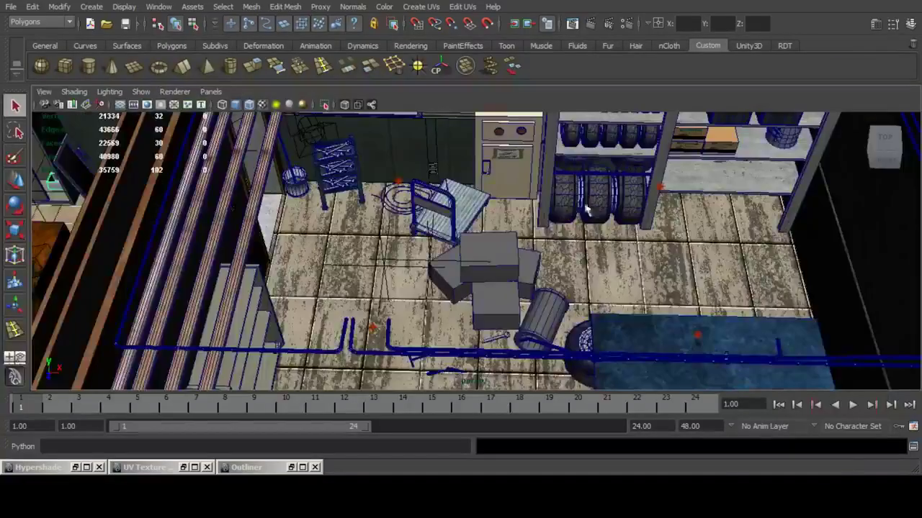
Assign the cardboard material with the file362 texture to the stacked untextured boxes on the garage floor.
click(477, 273)
key(f)
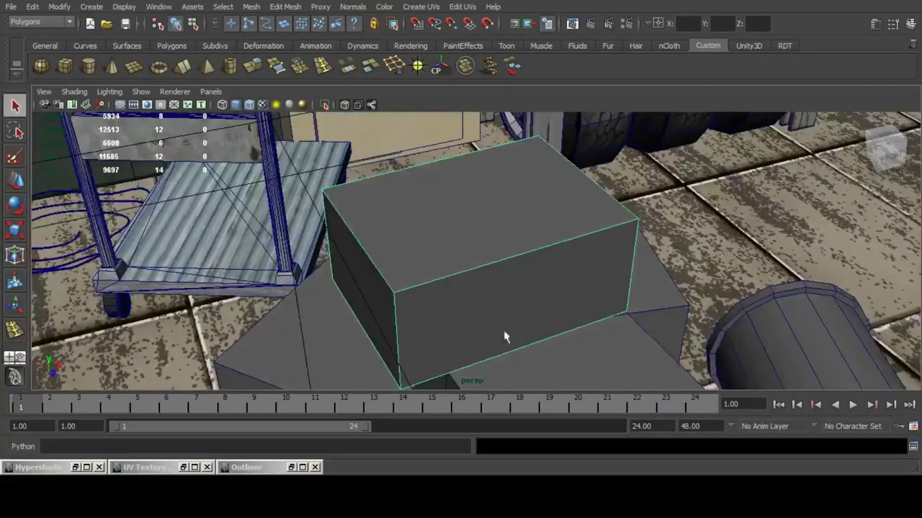
click(658, 282)
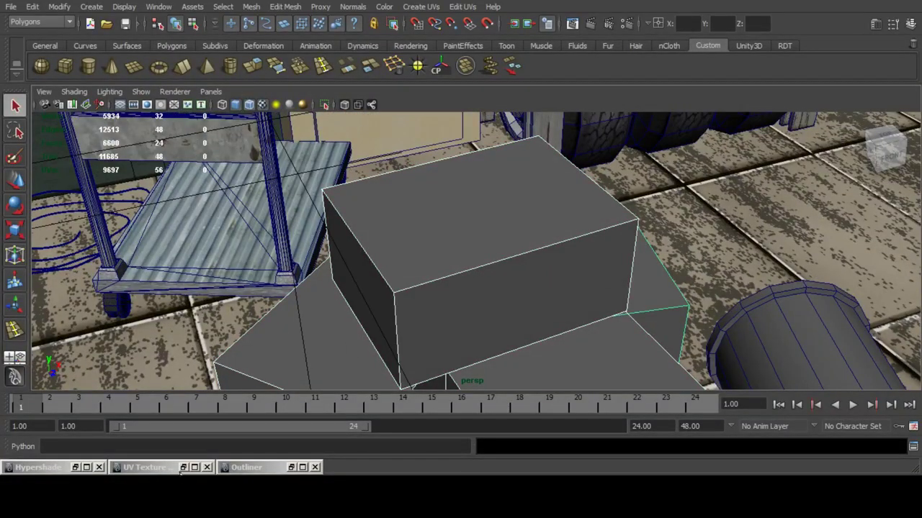
click(74, 469)
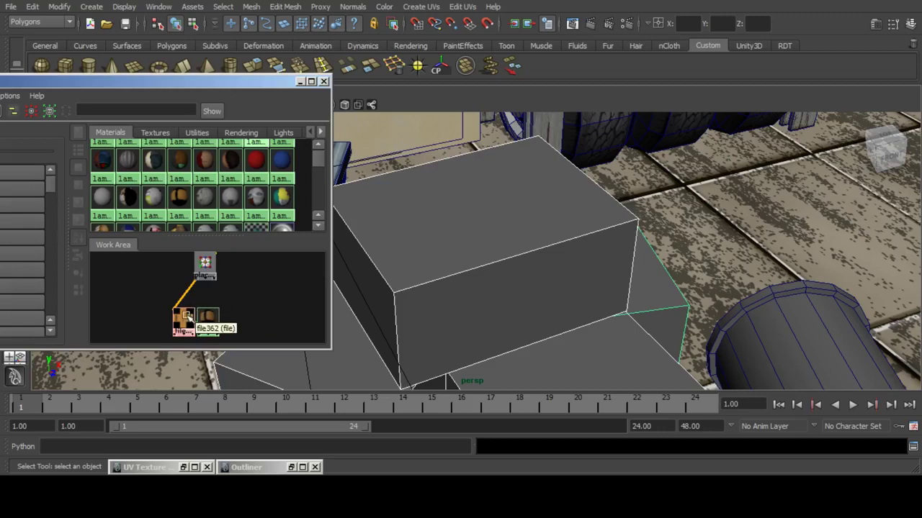
click(301, 81)
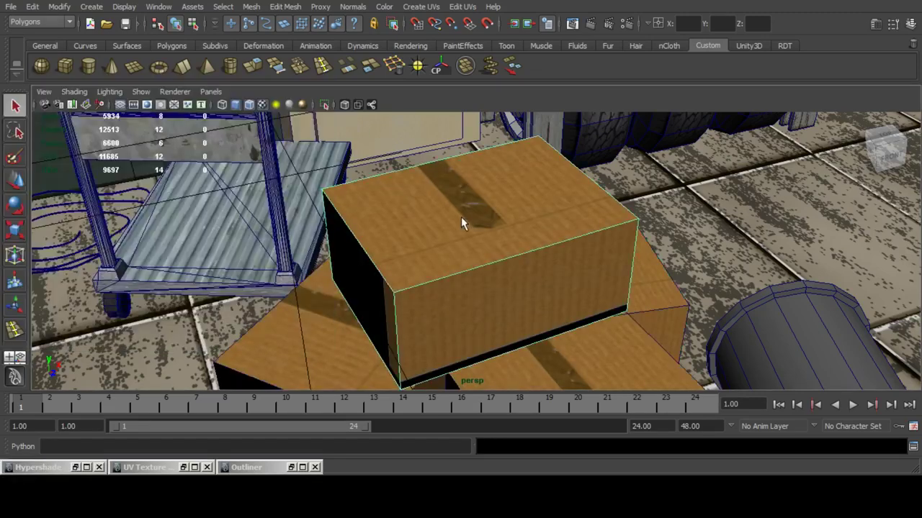
Isolate the uppermost garage box and apply a Y-axis planar mapping to its top and bottom faces.
key(f)
click(324, 104)
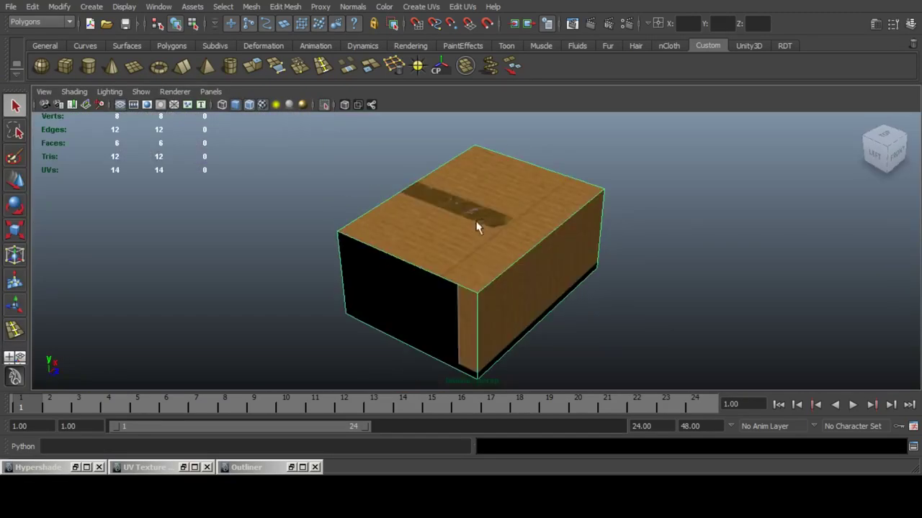
click(475, 205)
alt+drag(507, 302, 496, 229)
shift+click(488, 305)
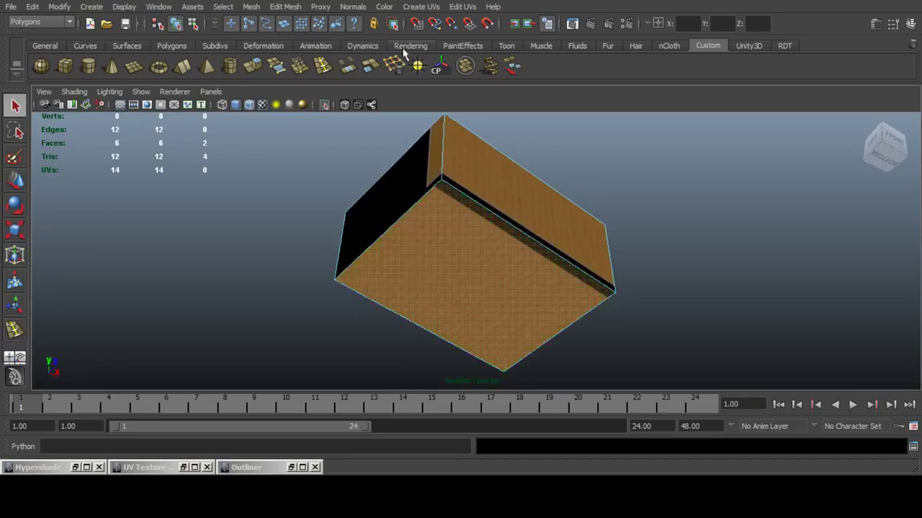
click(421, 8)
click(541, 24)
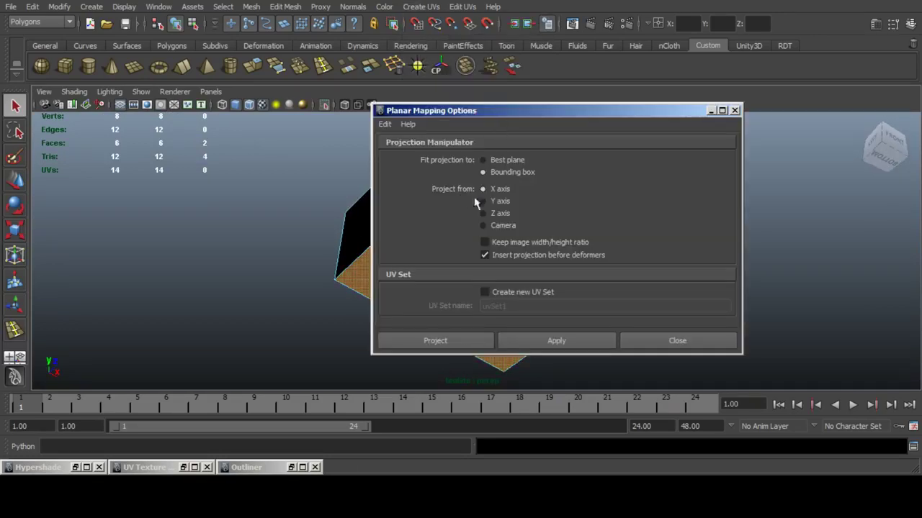
click(448, 341)
alt+drag(411, 200, 453, 308)
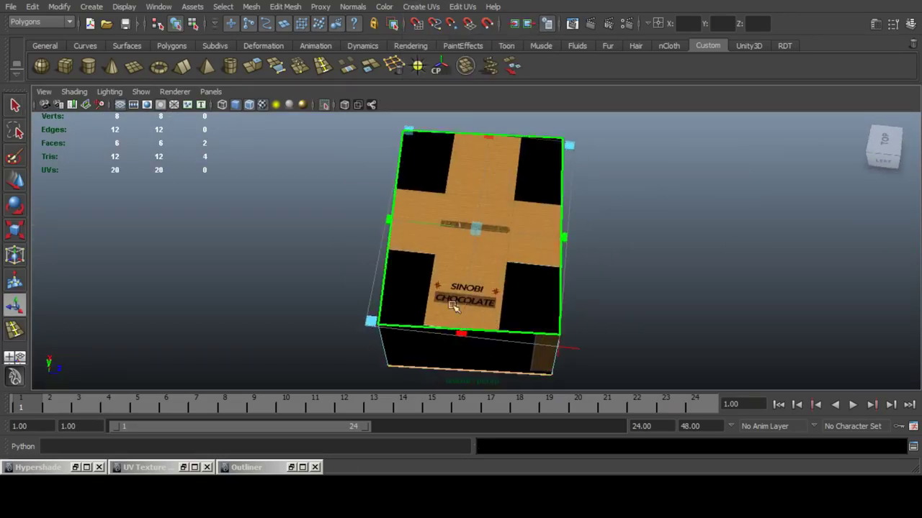
Shrink the two faces' UVs onto the cardboard texture's central panel and rotate them clockwise so the tape runs along the box's length.
click(185, 468)
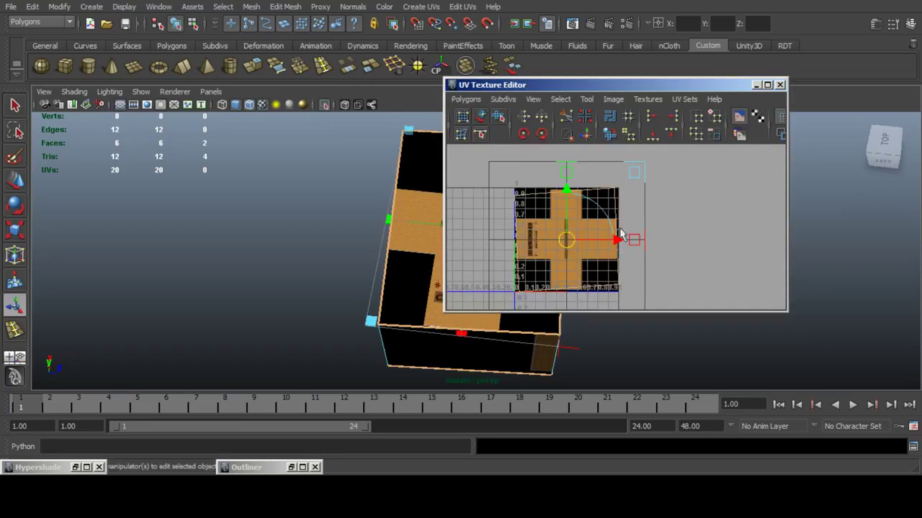
drag(634, 173, 591, 220)
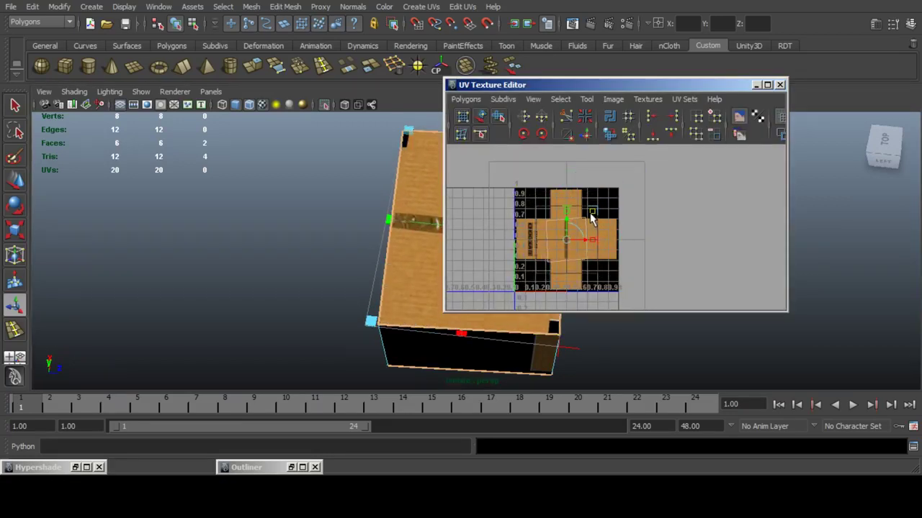
click(540, 134)
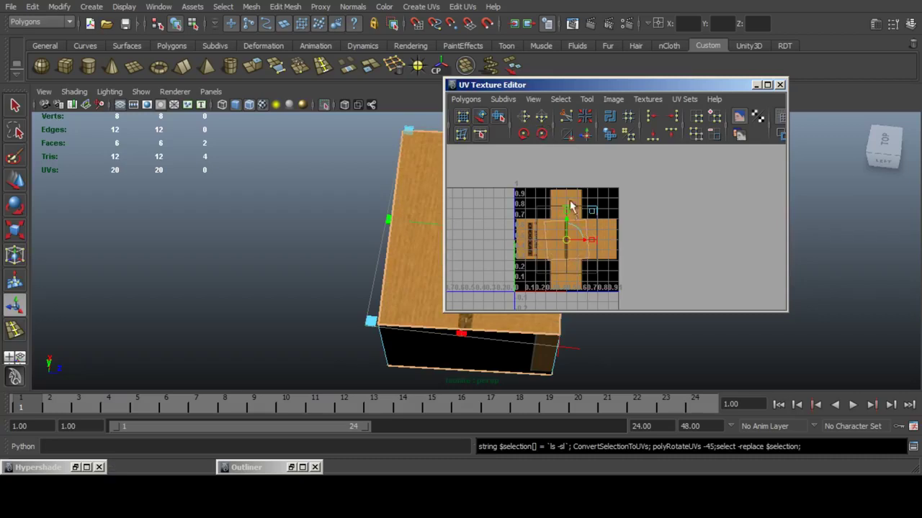
Select the top and bottom faces' UVs and scale them along single axes to fit the texture's central taped panel.
key(ctrl+F12)
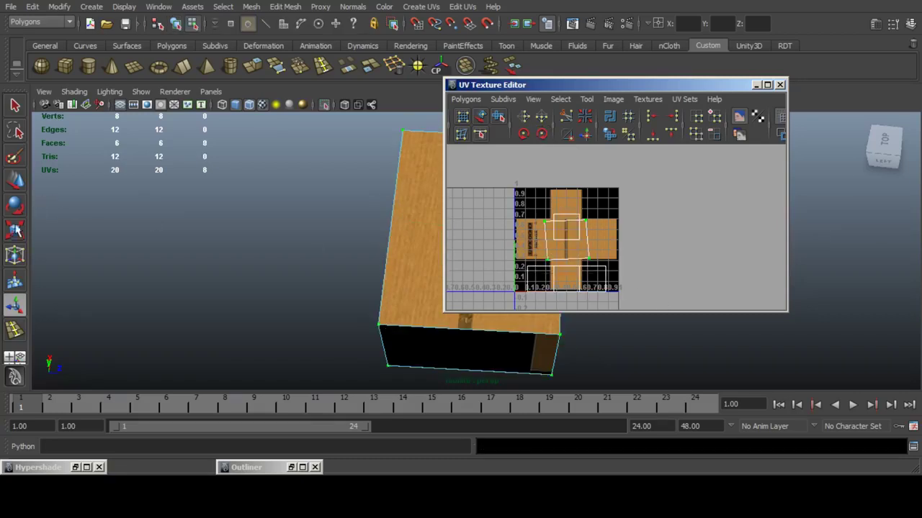
click(14, 227)
alt+middle_drag(369, 224, 278, 223)
alt+right_drag(278, 224, 387, 234)
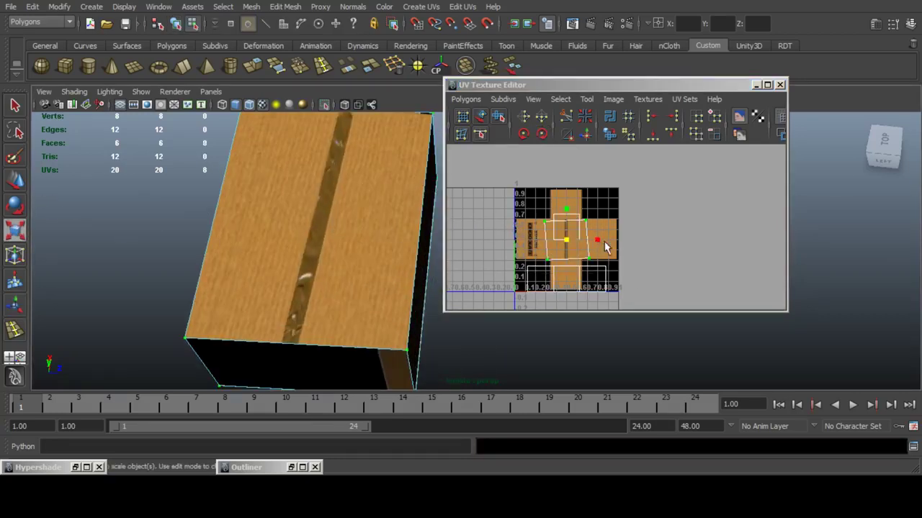
scroll(603, 241, up, 2)
drag(582, 243, 550, 222)
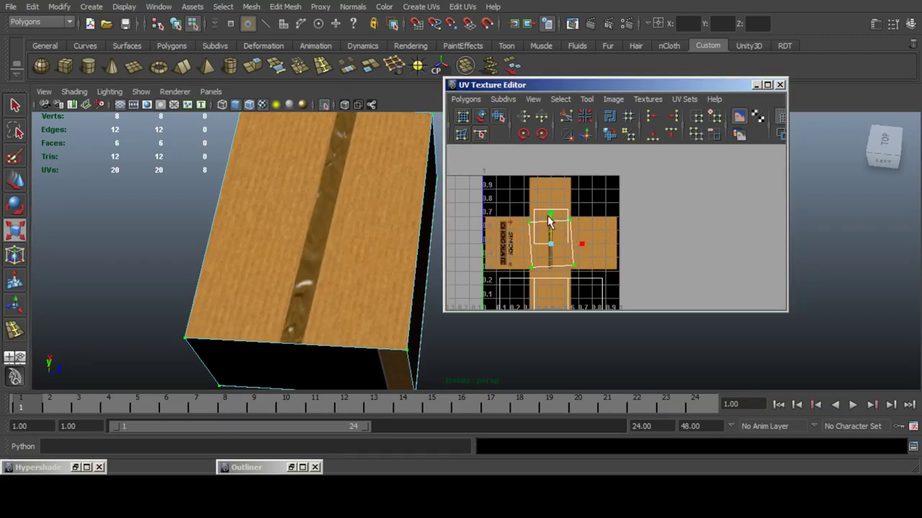
Select the box's two opposite end faces and planar-map them from the X axis.
click(755, 84)
key(F11)
click(291, 306)
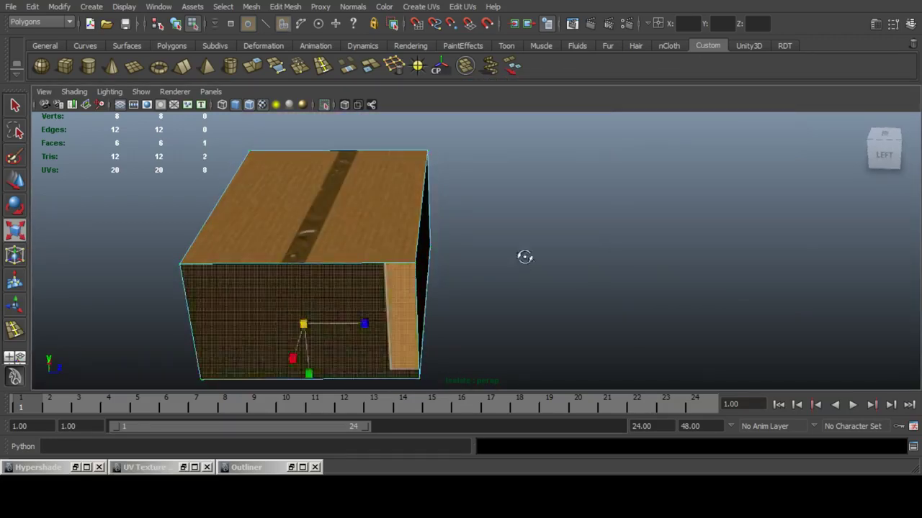
alt+drag(525, 257, 265, 269)
shift+click(629, 274)
click(420, 6)
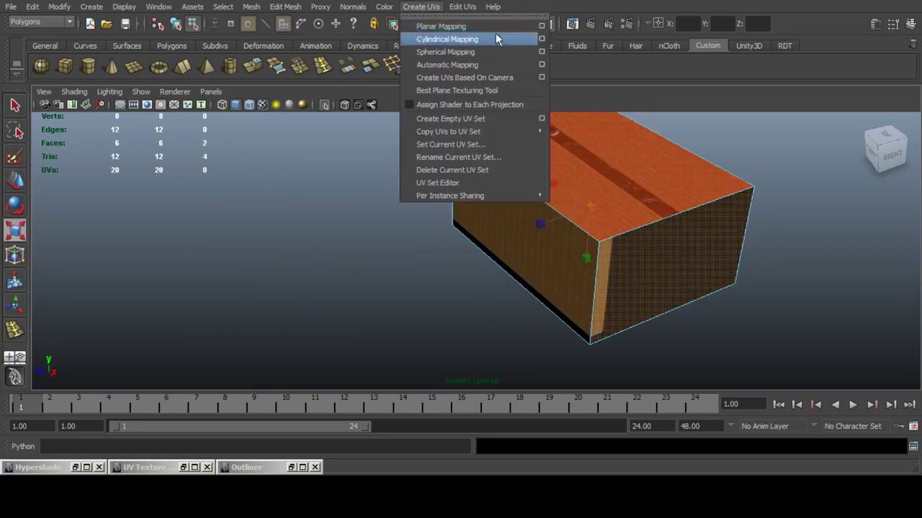
click(540, 25)
click(498, 189)
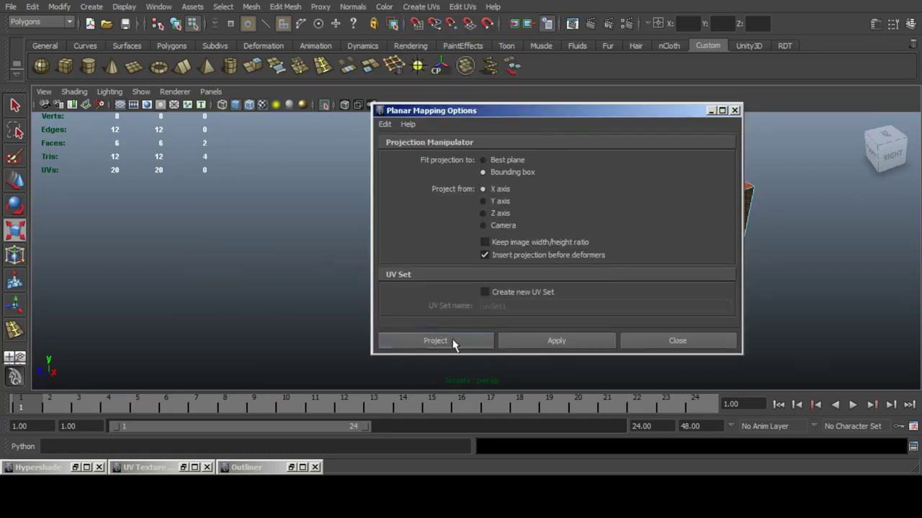
click(453, 342)
Scale the end faces' UV projection to fit the centre square of the cardboard texture.
click(182, 468)
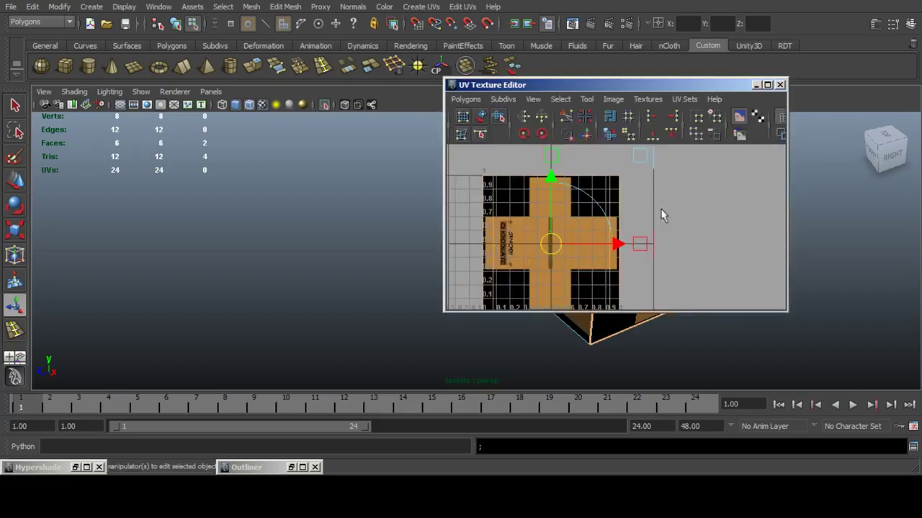
drag(603, 201, 573, 221)
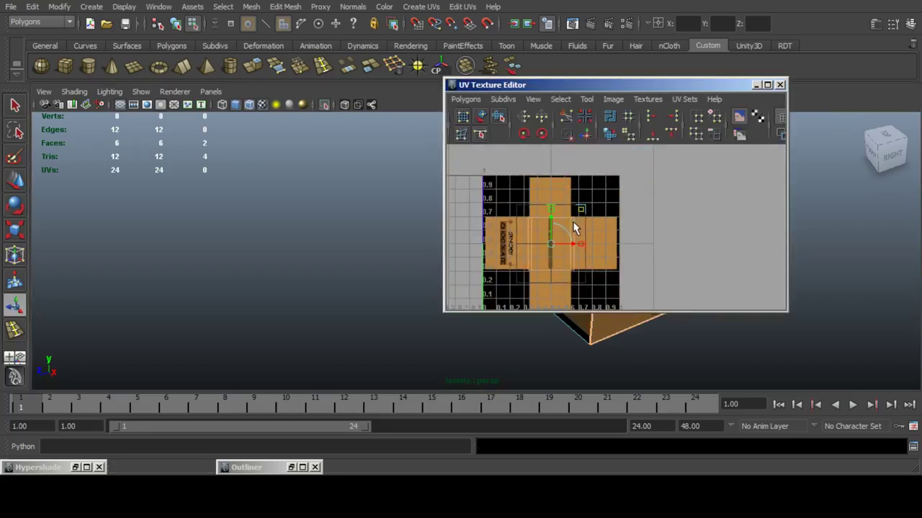
alt+middle_drag(342, 194, 272, 203)
alt+drag(273, 204, 223, 197)
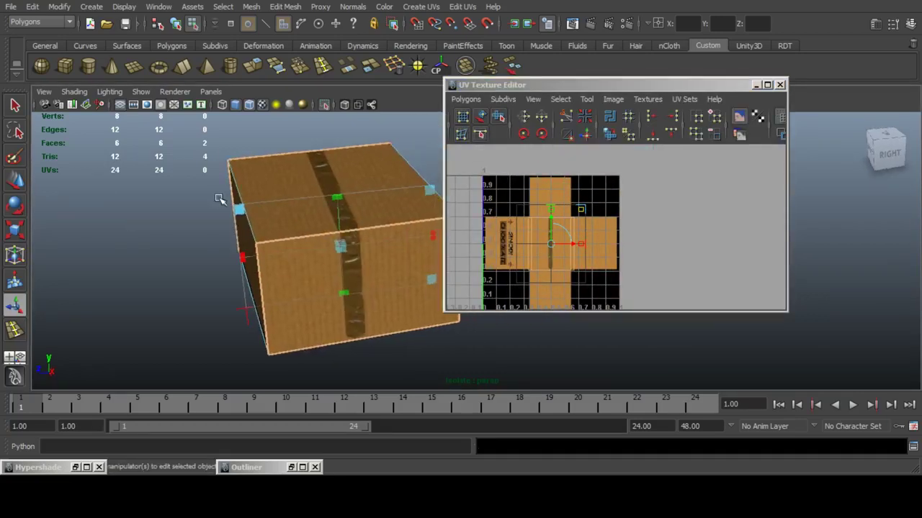
Select the box's two remaining long side faces and apply a planar mapping to them.
click(756, 86)
alt+drag(216, 264, 395, 267)
click(325, 217)
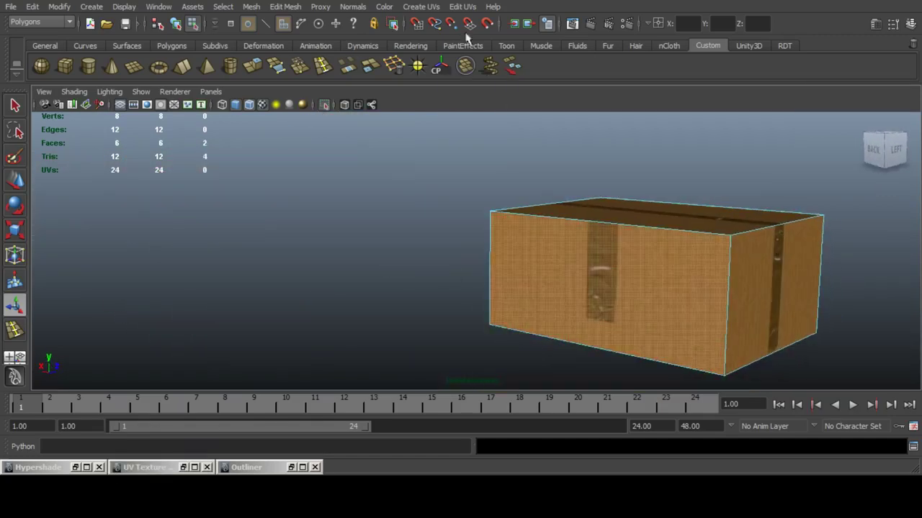
click(421, 6)
click(536, 24)
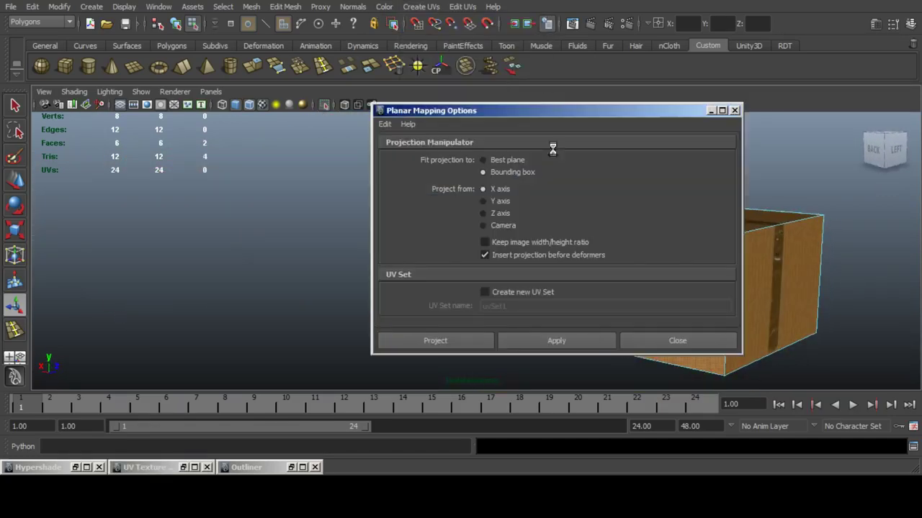
click(465, 337)
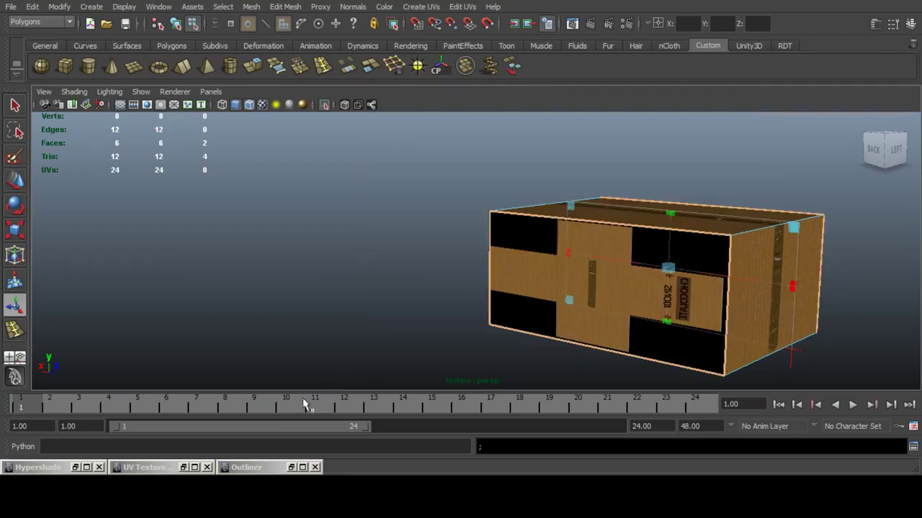
Scale and move the long side faces' UV projection onto the plain cardboard panel beside the texture's centre square.
click(184, 468)
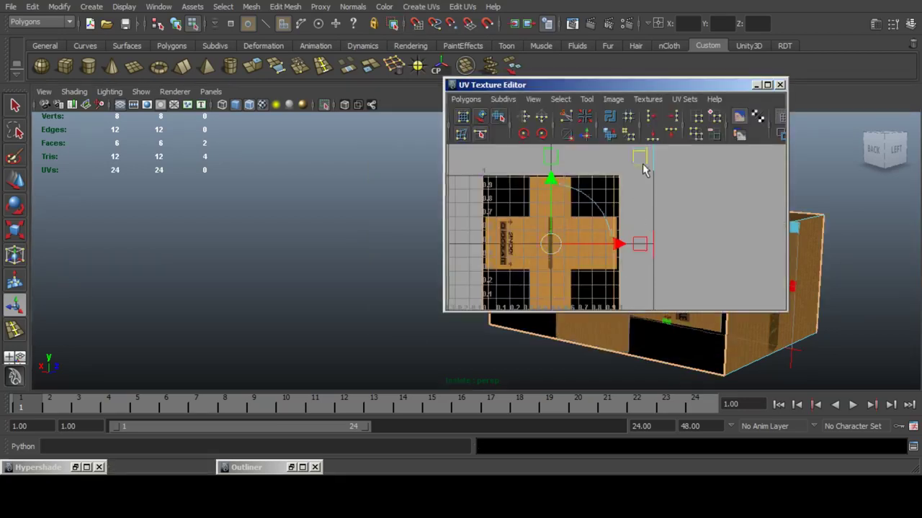
drag(593, 214, 609, 243)
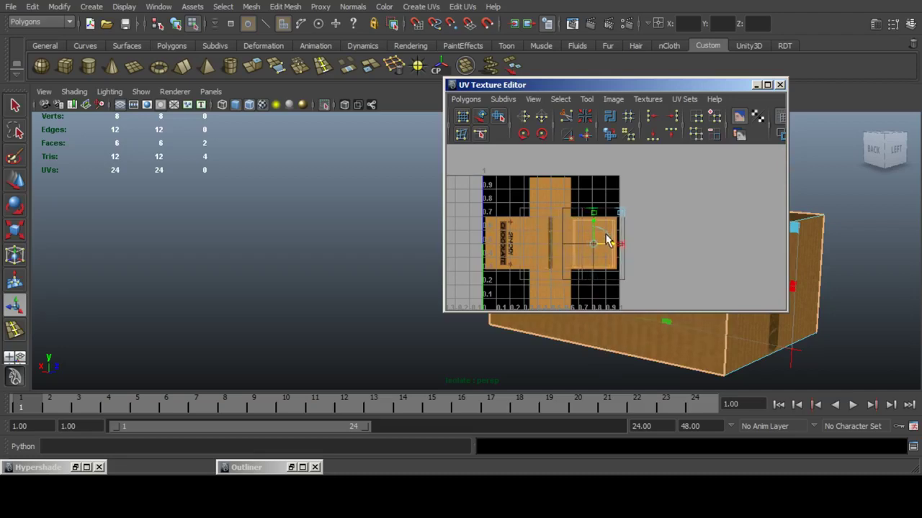
click(755, 85)
alt+drag(749, 188, 562, 183)
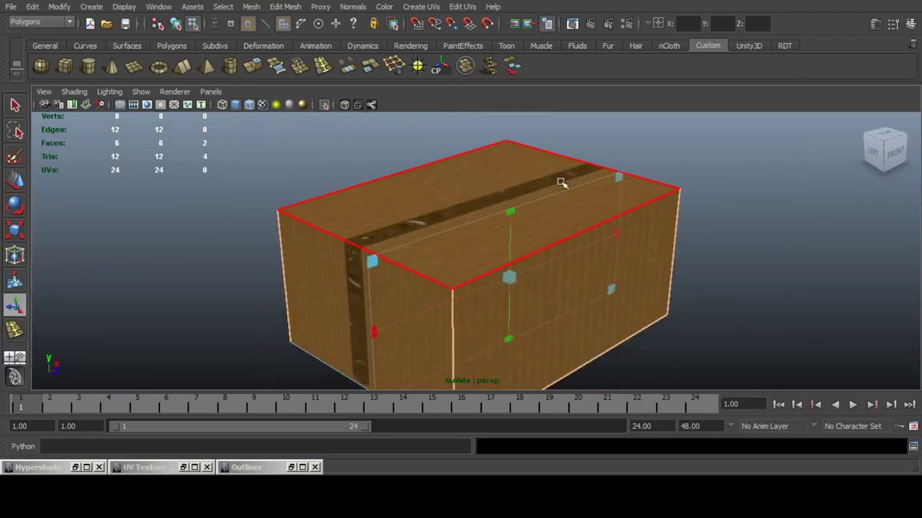
Return to object selection and turn off isolation to show the full garage scene around the stacked boxes.
key(F8)
click(325, 106)
scroll(528, 218, down, 6)
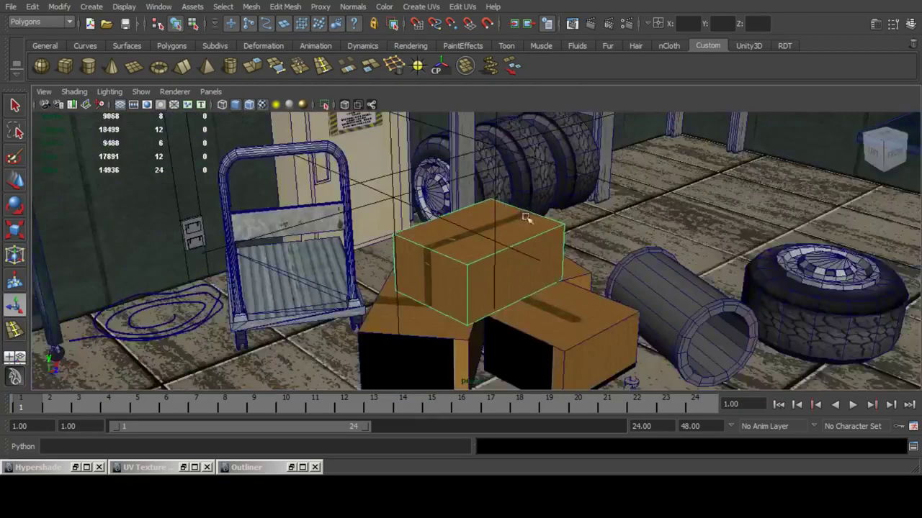
alt+drag(529, 218, 497, 233)
alt+middle_drag(497, 232, 497, 180)
mouse_move(497, 234)
alt+mouse_down()
mouse_move(508, 197)
mouse_move(497, 238)
mouse_move(489, 222)
alt+mouse_up()
scroll(574, 222, up, 10)
scroll(574, 223, down, 10)
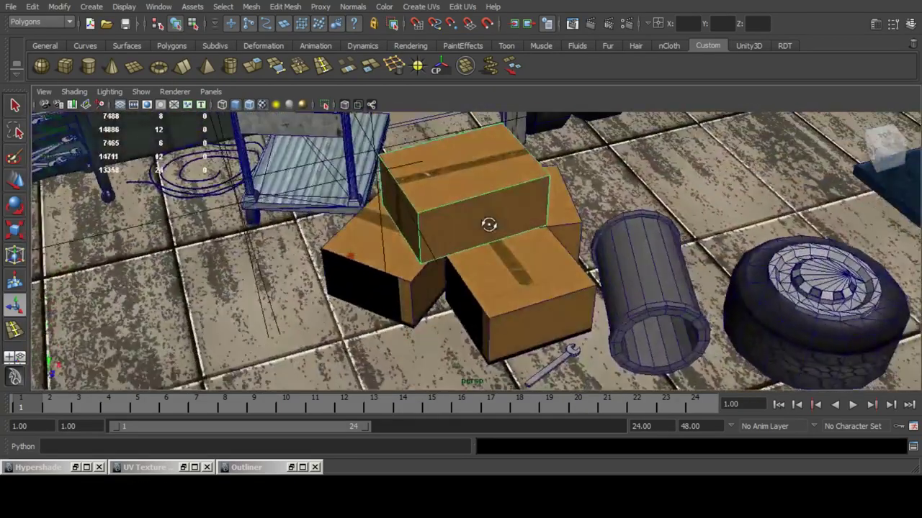
Select the lower-left box with the black side and show its transform values in the Channel Box.
click(365, 257)
click(15, 180)
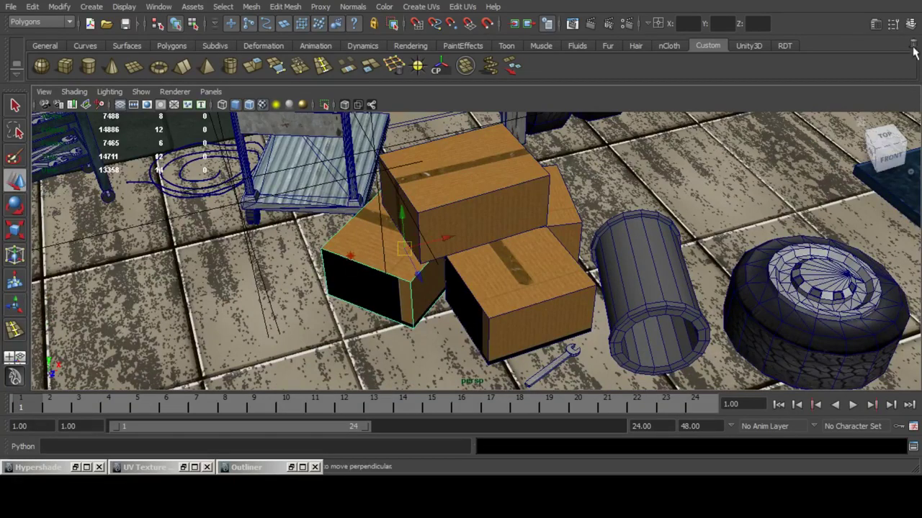
click(912, 23)
click(882, 188)
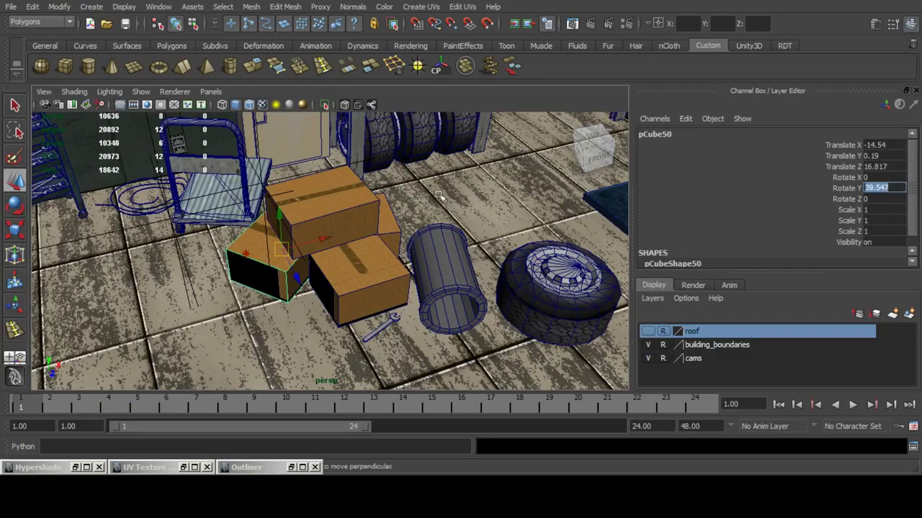
click(360, 205)
key(q)
key(ctrl+v)
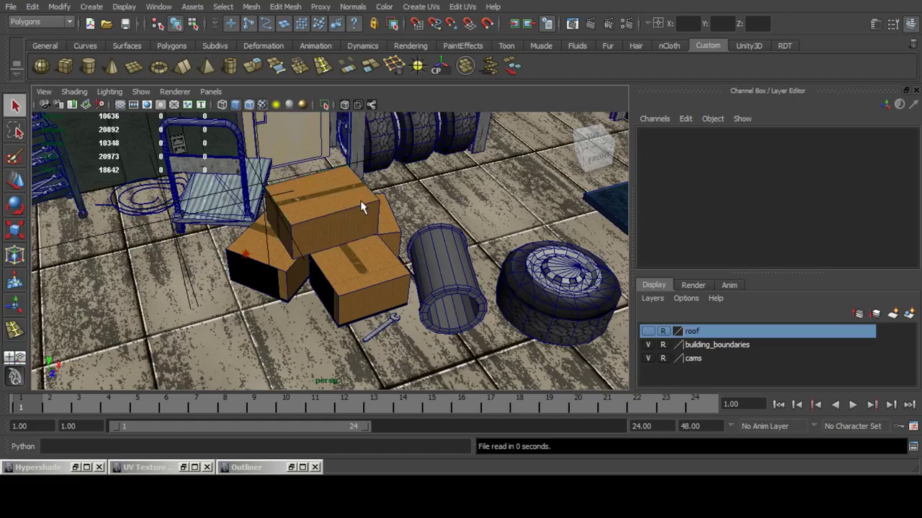
key(ctrl+z)
alt+drag(399, 213, 406, 228)
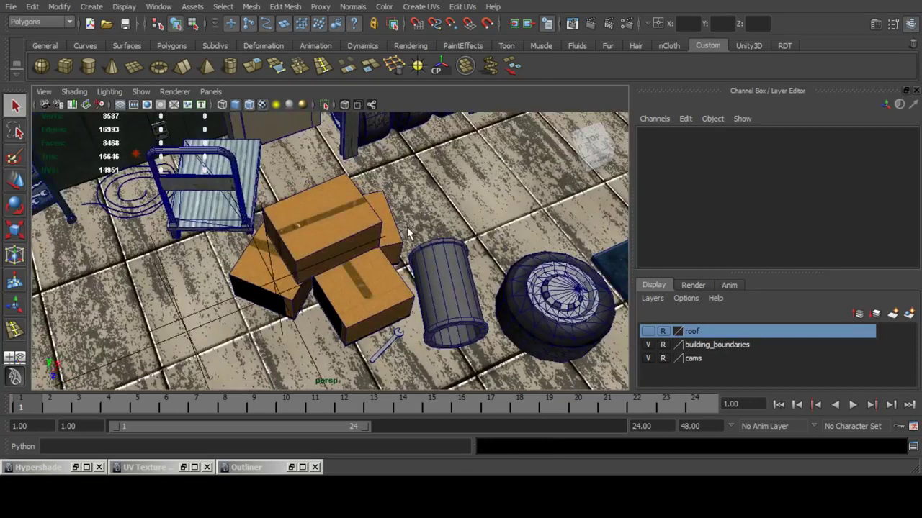
key(ctrl+z)
key(ctrl+z)
key(ctrl+z)
click(353, 223)
key(f)
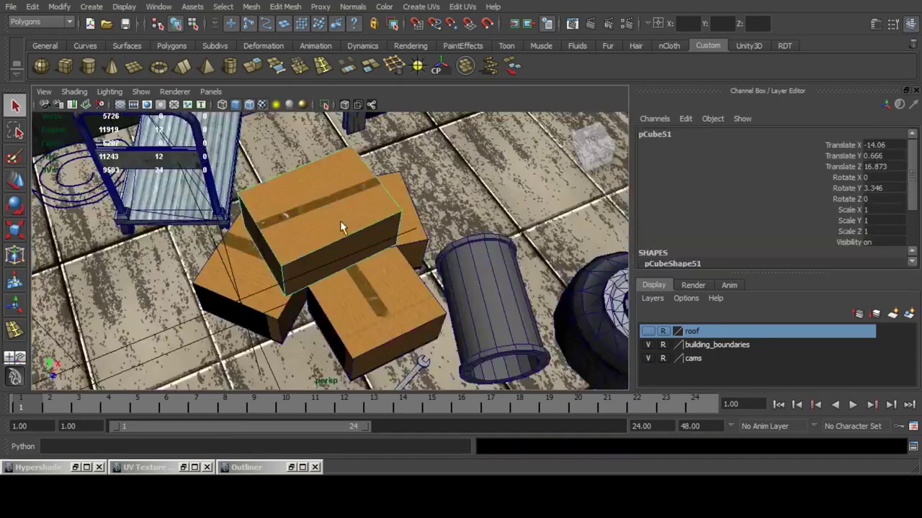
Copy the Rotate Y value of the lower-left box with the black side.
click(214, 259)
double_click(884, 188)
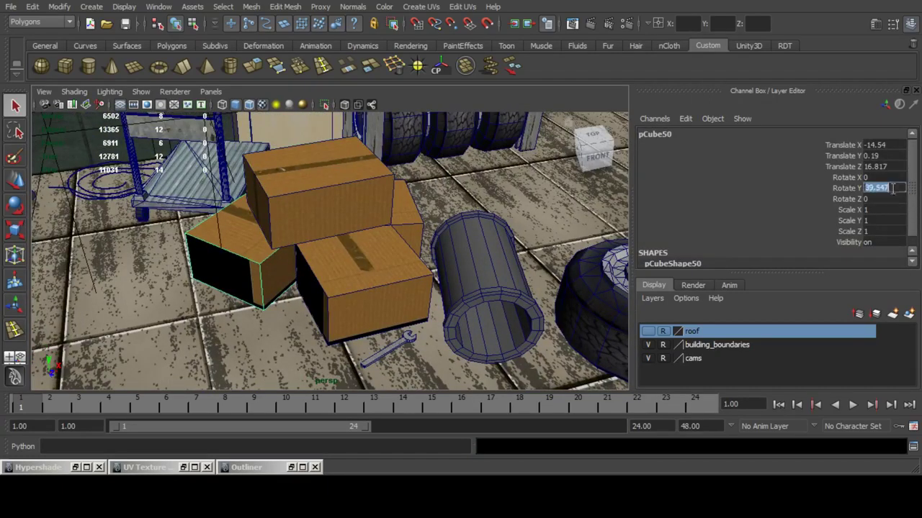
right_click(884, 188)
click(885, 240)
Duplicate the textured top box, move the copy aside to Translate X -15.734, and set its Rotate Y to 39.547.
click(351, 206)
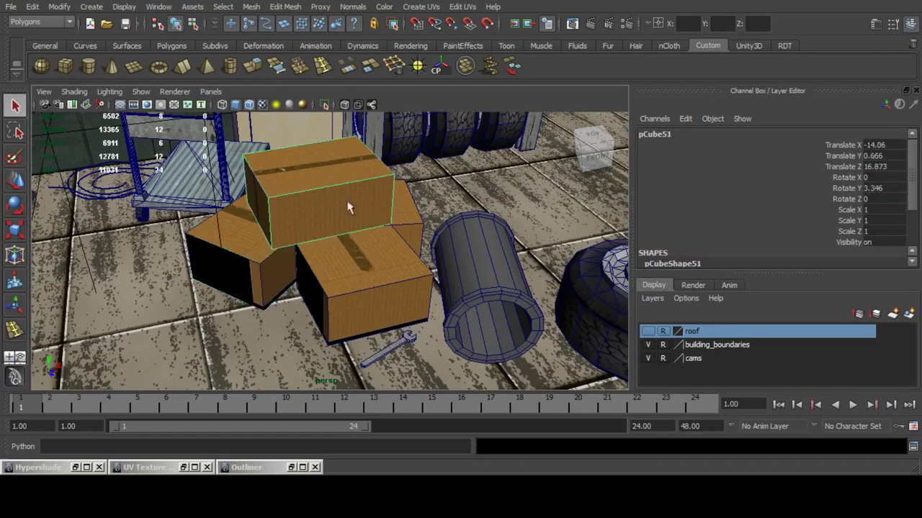
key(w)
scroll(353, 205, up, 2)
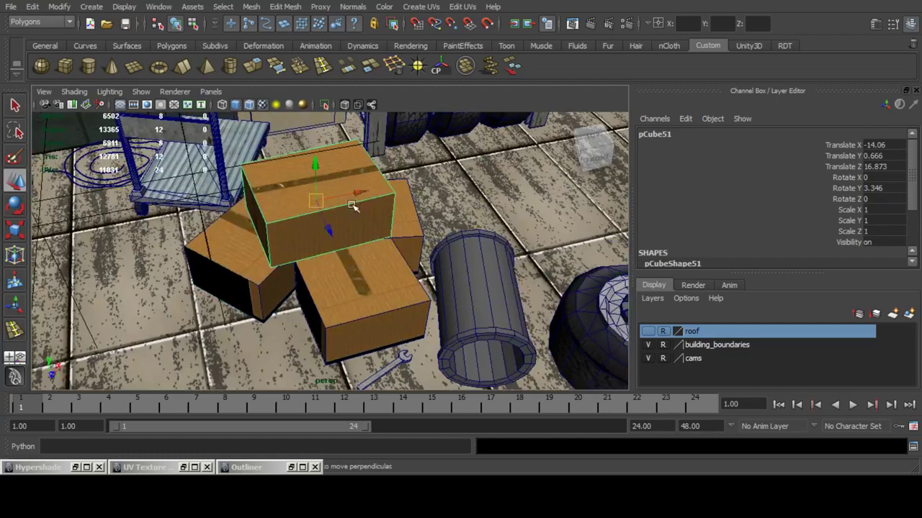
key(ctrl+d)
drag(360, 195, 157, 230)
double_click(883, 188)
key(ctrl+v)
key(Return)
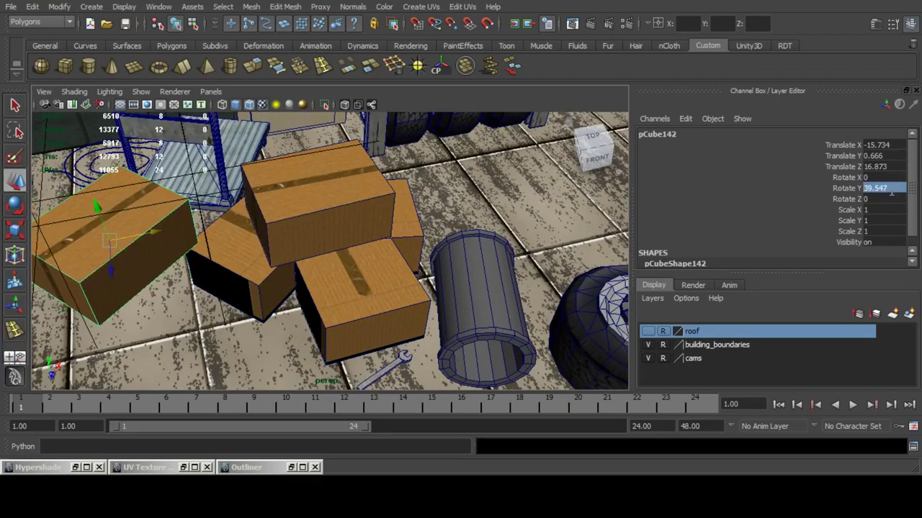
Move the duplicate to Translate X -14.55, Y 0.194, Z 16.808 over the old lower-left box and remove the old box.
drag(105, 211, 92, 260)
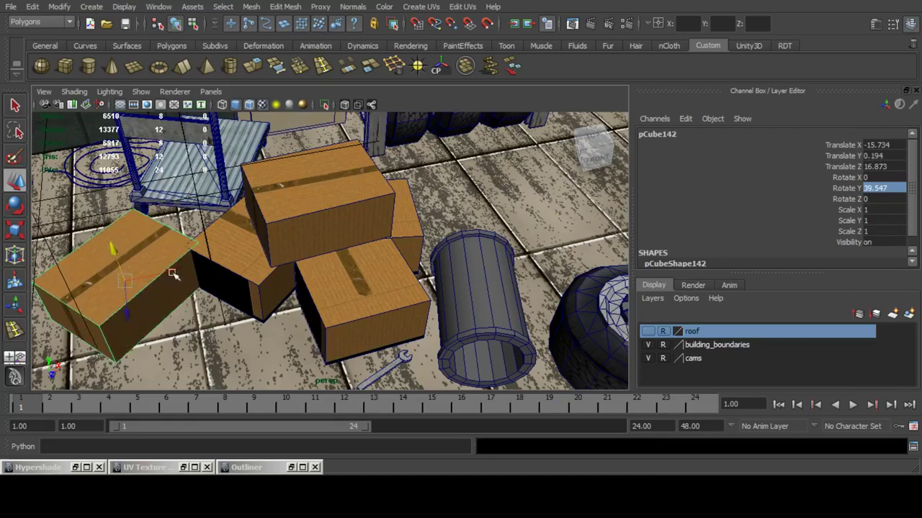
drag(173, 274, 300, 243)
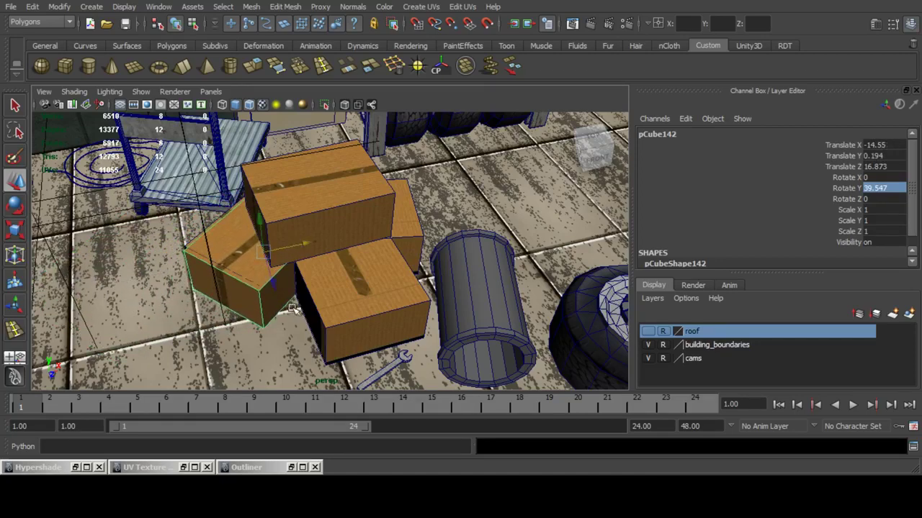
drag(275, 286, 304, 264)
key(f)
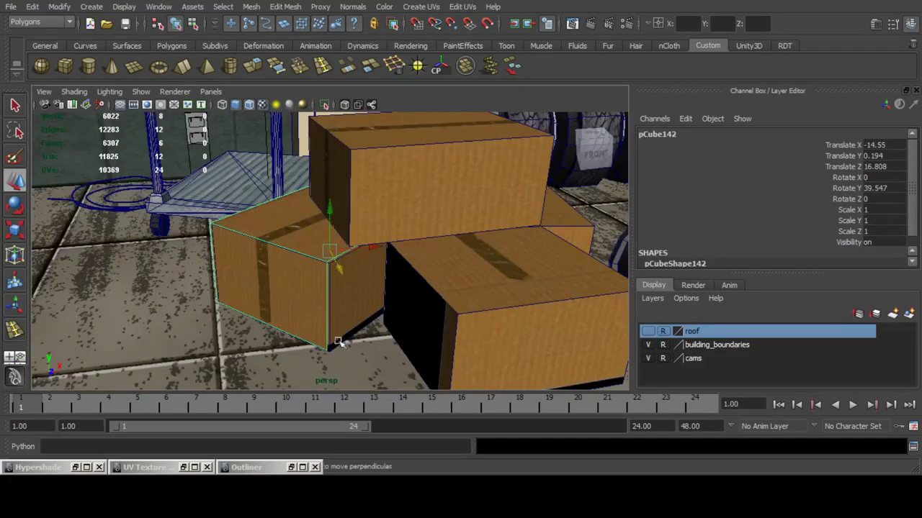
middle_drag(342, 343, 346, 343)
click(360, 334)
Duplicate the textured top box again and move the copy forward to Translate Z 17.738.
alt+right_drag(408, 307, 347, 275)
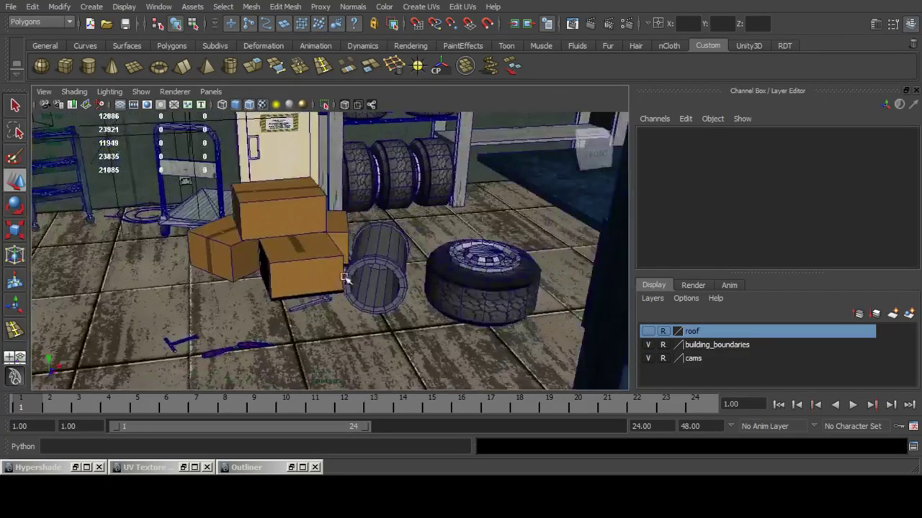
alt+drag(347, 276, 389, 220)
click(305, 224)
key(ctrl+d)
key(f)
Set the new duplicate's Rotate Y to 90 and hide the Channel Box.
click(897, 188)
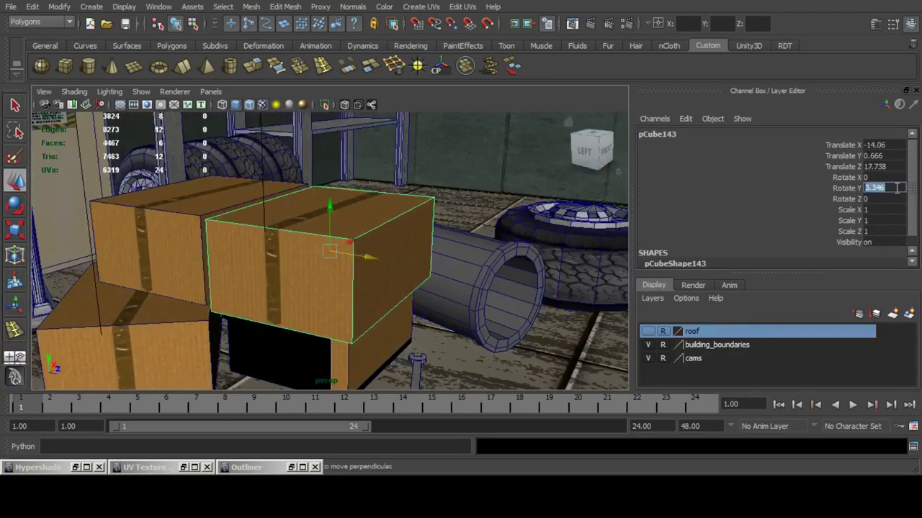
text(0)
key(Return)
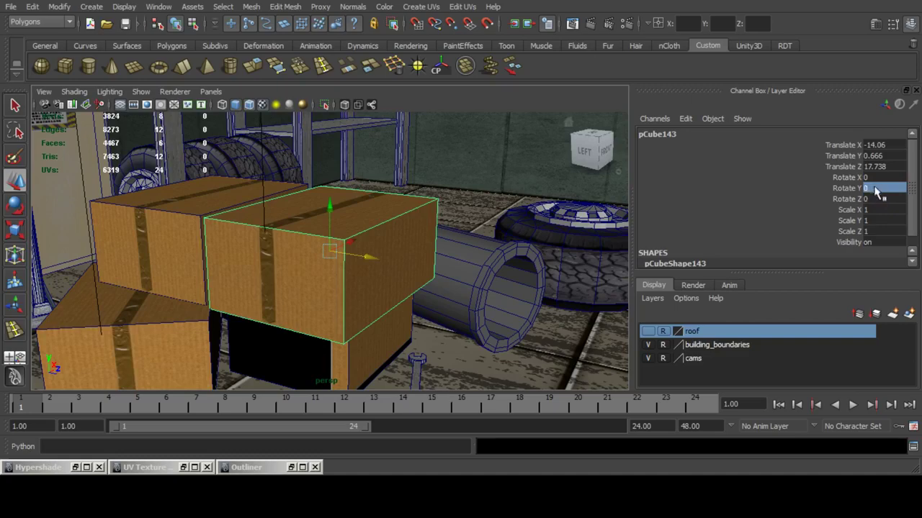
click(874, 189)
text(90)
key(Return)
click(912, 26)
Position the rotated duplicate in place of the old front box at Translate X -13.946, Y 0.188, Z 17.386.
alt+drag(497, 270, 566, 230)
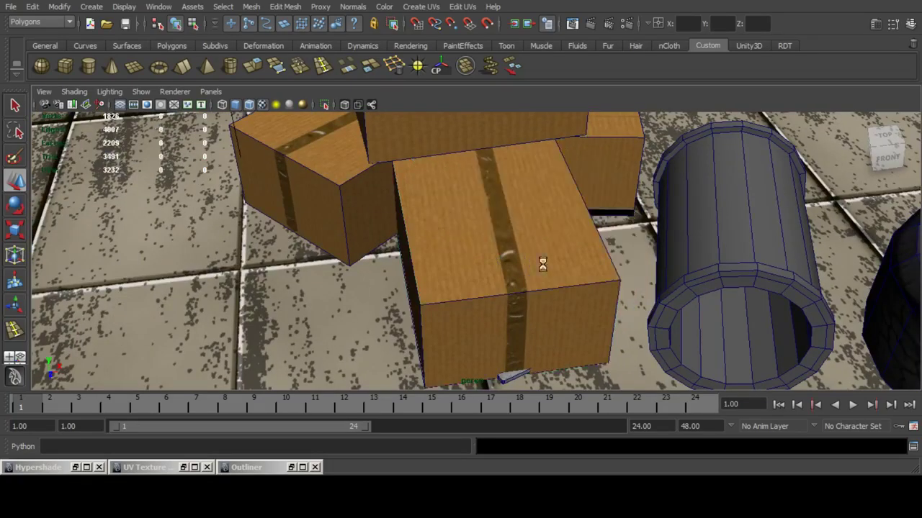
drag(510, 284, 471, 216)
scroll(494, 230, down, 5)
scroll(532, 231, up, 3)
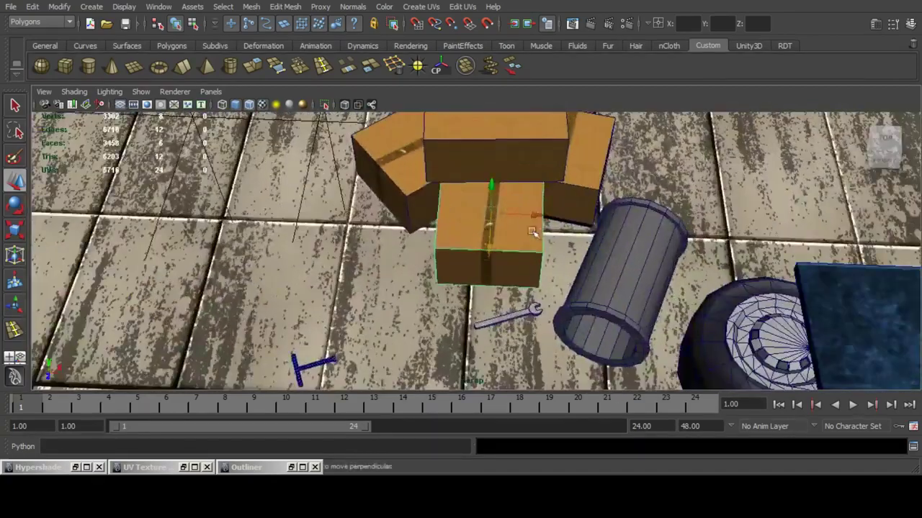
drag(534, 215, 539, 232)
Show the Channel Box for the remaining box with the black side and copy its Rotate Y value.
alt+drag(404, 235, 638, 255)
scroll(576, 262, up, 4)
alt+drag(559, 276, 579, 255)
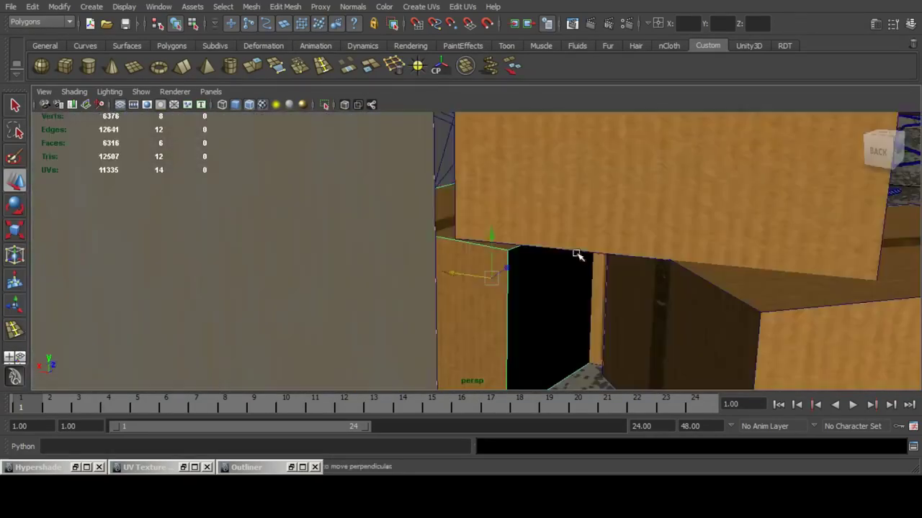
alt+middle_drag(612, 258, 551, 242)
alt+drag(615, 247, 504, 252)
click(910, 25)
double_click(880, 188)
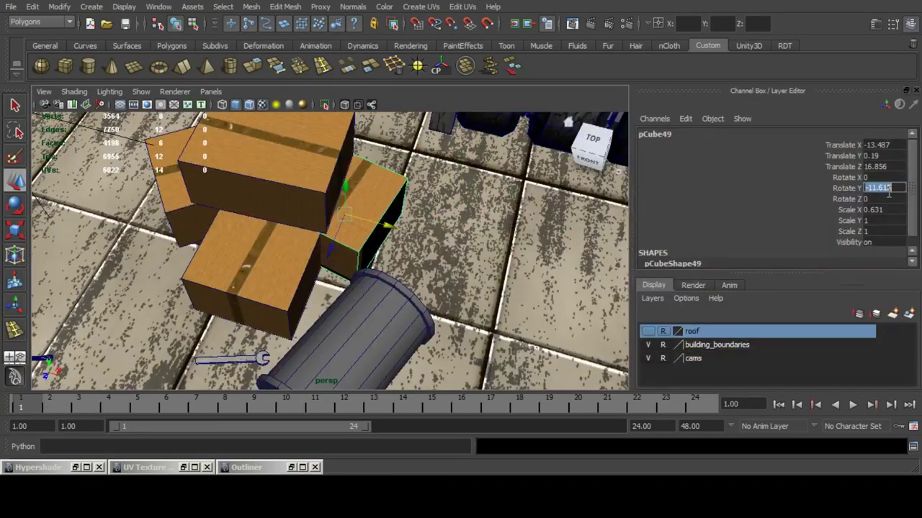
right_click(885, 189)
click(888, 241)
Duplicate the front box, move the copy aside to Translate X -12.567, and set its Rotate Y to -11.615.
click(274, 270)
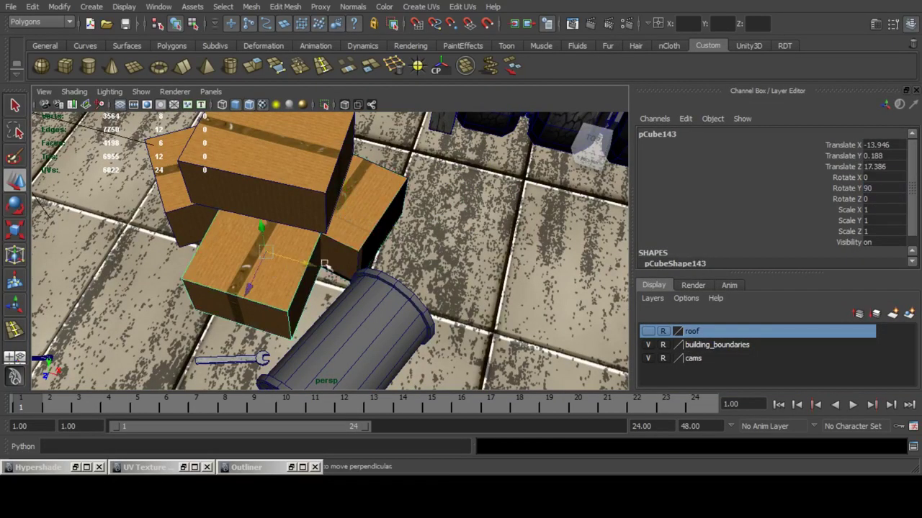
key(ctrl+d)
drag(298, 268, 489, 320)
double_click(877, 187)
text(-11.615)
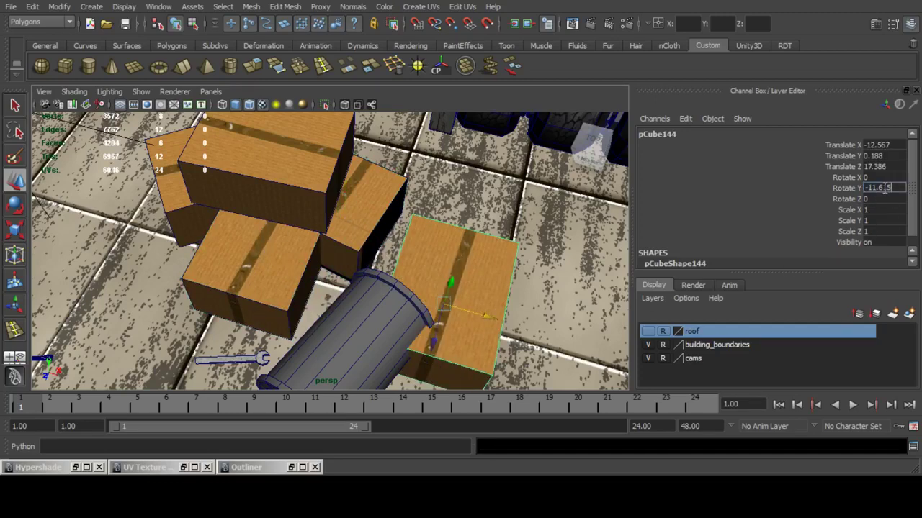
key(Return)
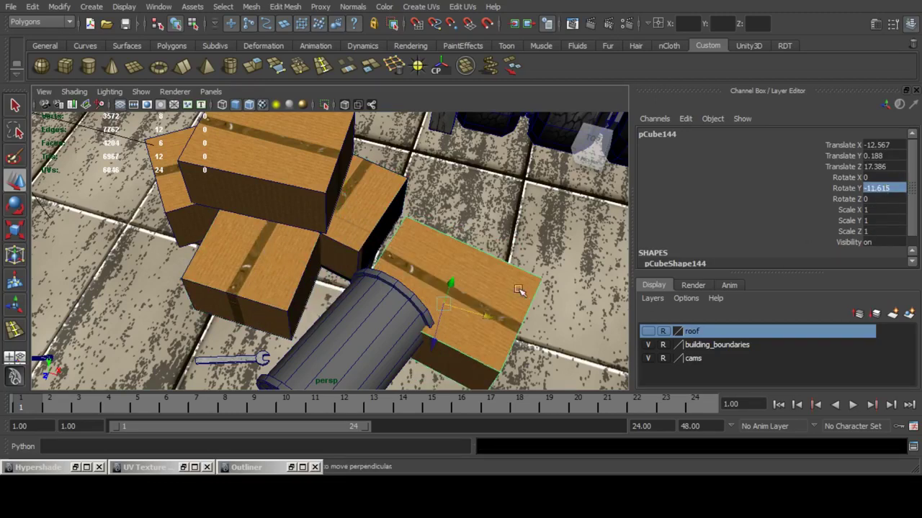
Replace the black-sided box by deleting it and positioning the rotated duplicate at Translate X -13.319, Z 16.796.
drag(489, 317, 283, 290)
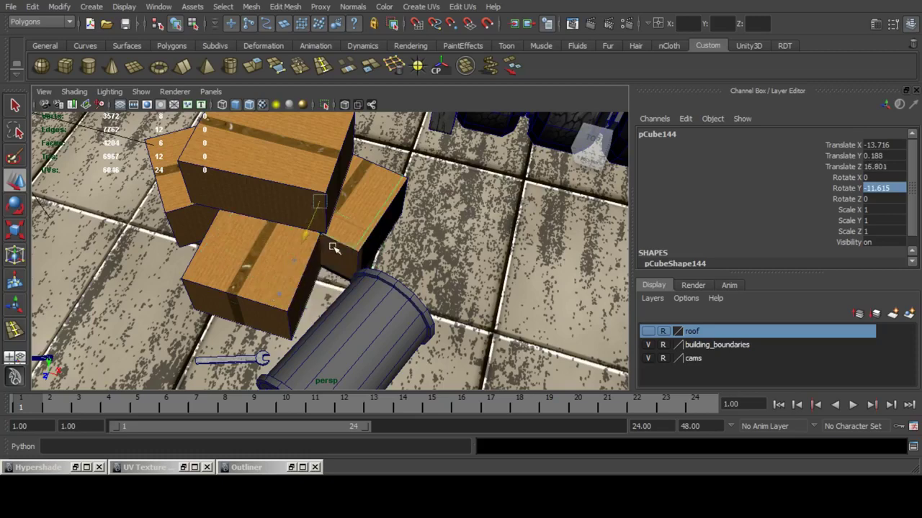
click(387, 223)
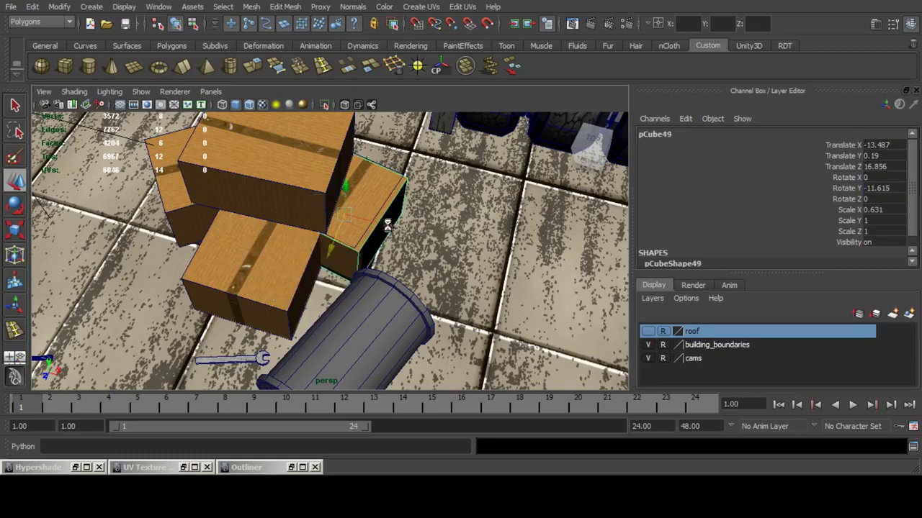
key(Delete)
click(378, 224)
drag(360, 214, 409, 238)
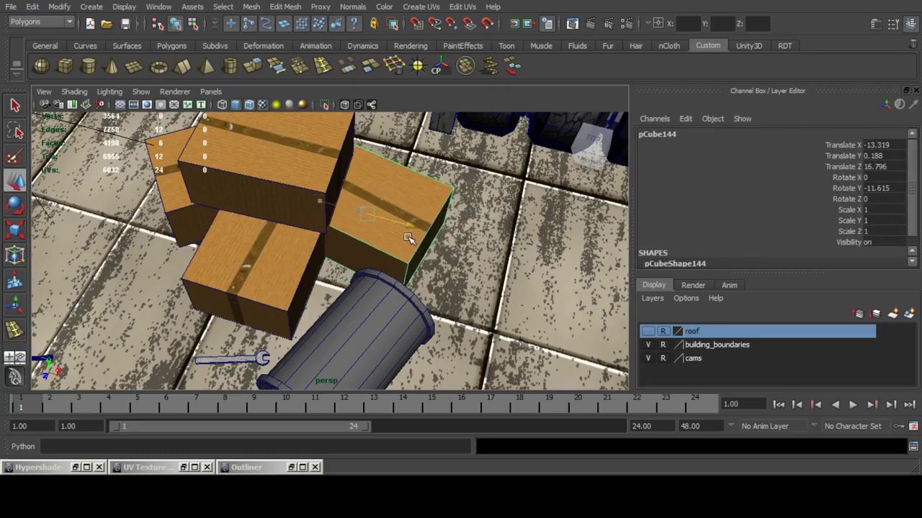
Hide the Channel Box, deselect the duplicated box, and save the scene.
click(912, 26)
alt+right_drag(533, 216, 391, 229)
alt+drag(389, 228, 545, 206)
key(q)
key(ctrl+s)
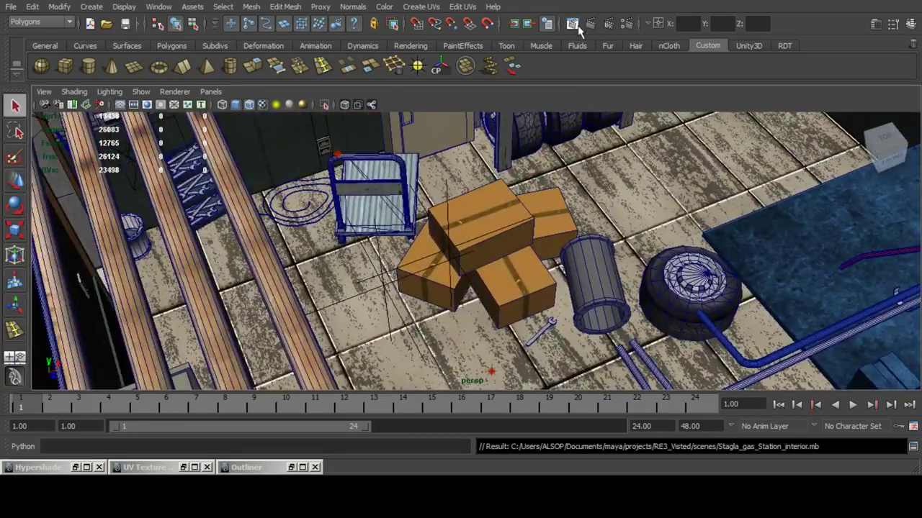
Render the garage from CAM_03_OBJ to check the textured boxes, and close the render window.
click(577, 26)
click(62, 11)
mouse_move(93, 80)
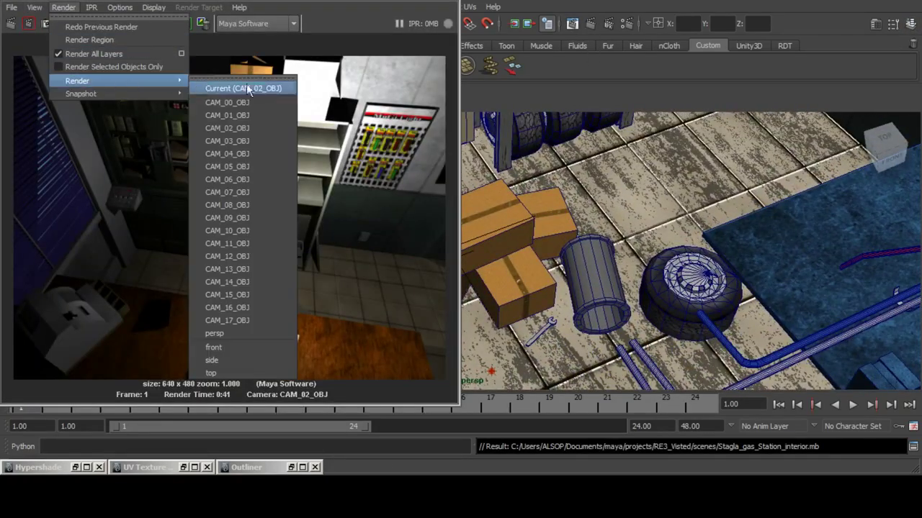
click(278, 136)
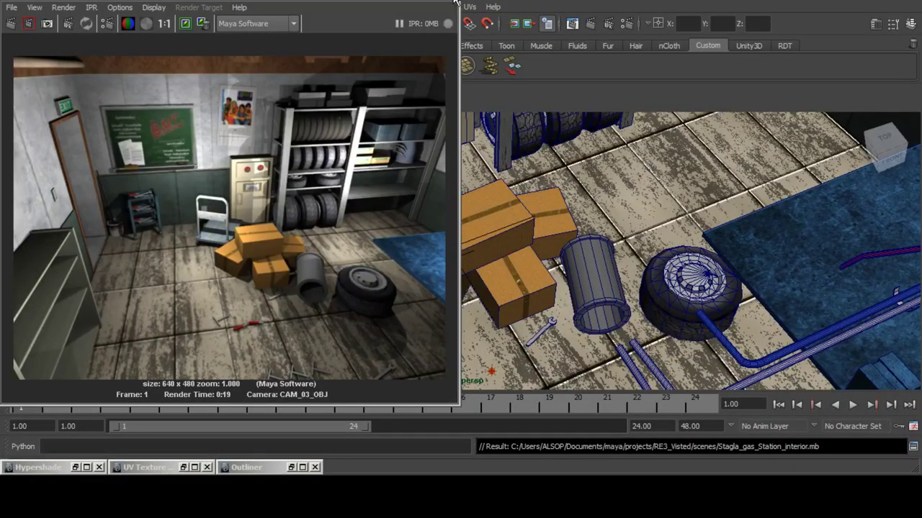
click(455, 3)
Select the metal bin beside the boxes and isolate it in the viewport.
click(602, 295)
alt+drag(602, 295, 615, 251)
scroll(614, 255, up, 3)
alt+middle_drag(615, 256, 546, 229)
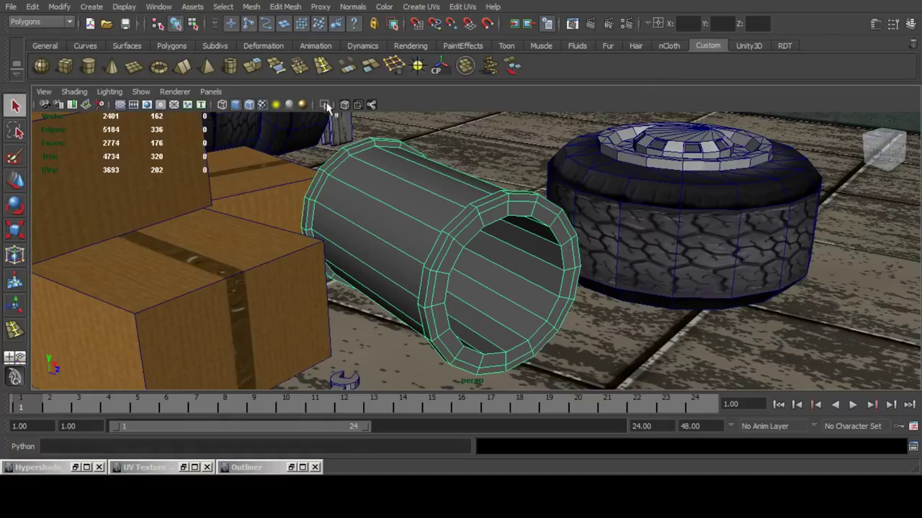
click(325, 105)
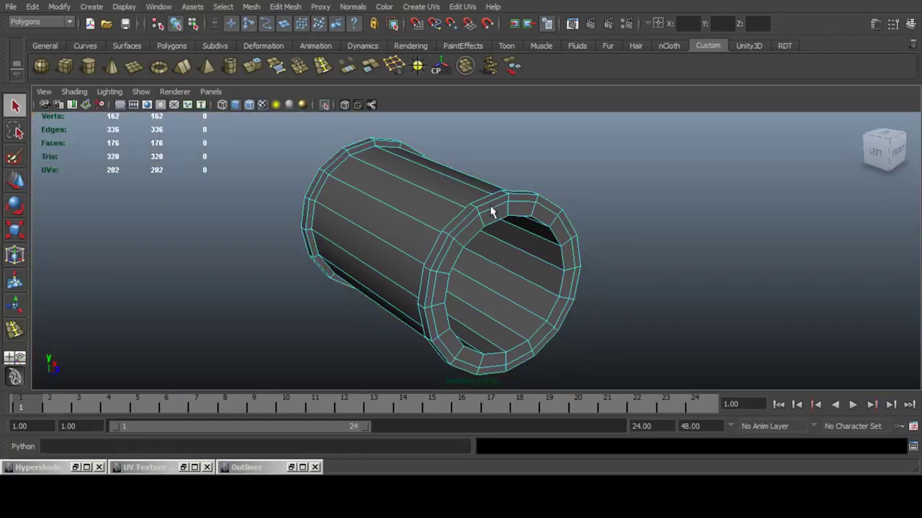
Delete the redundant edge loop on the bin's open rim and the cross edges on the rim's front and back faces.
double_click(493, 208)
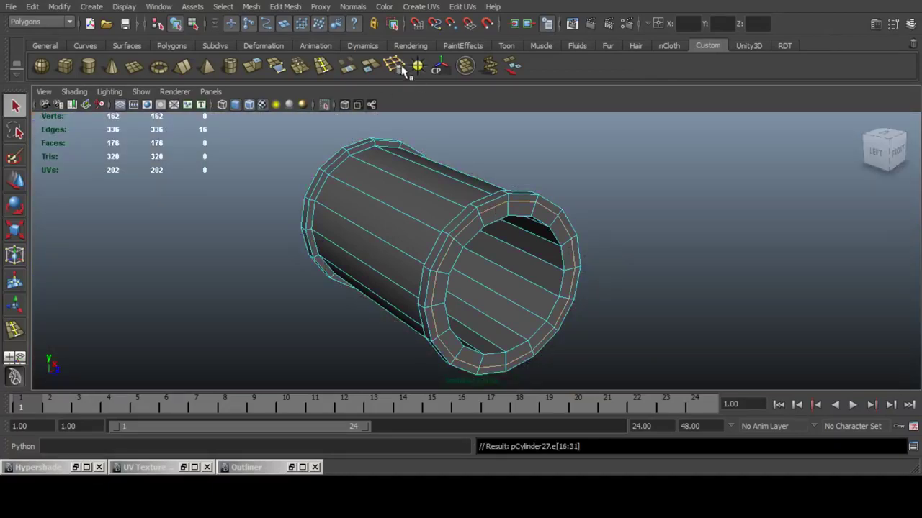
click(400, 66)
double_click(509, 205)
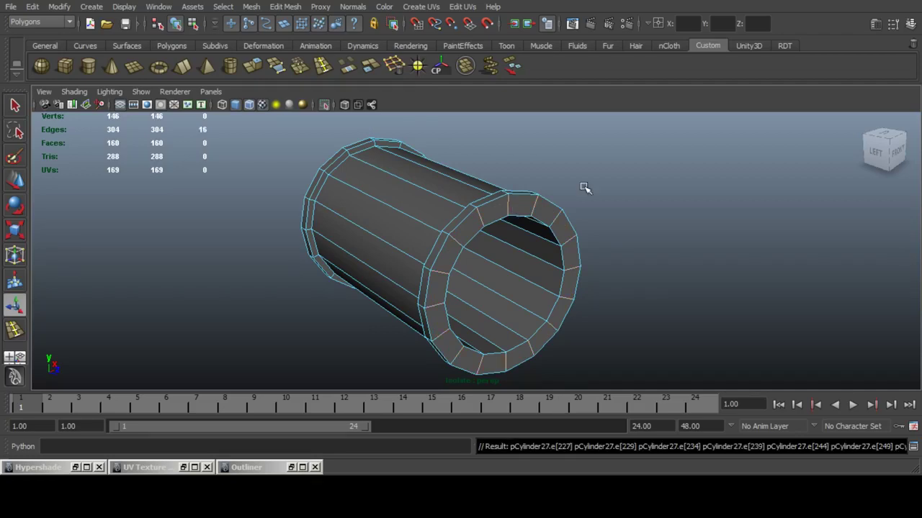
key(Delete)
alt+drag(422, 223, 469, 220)
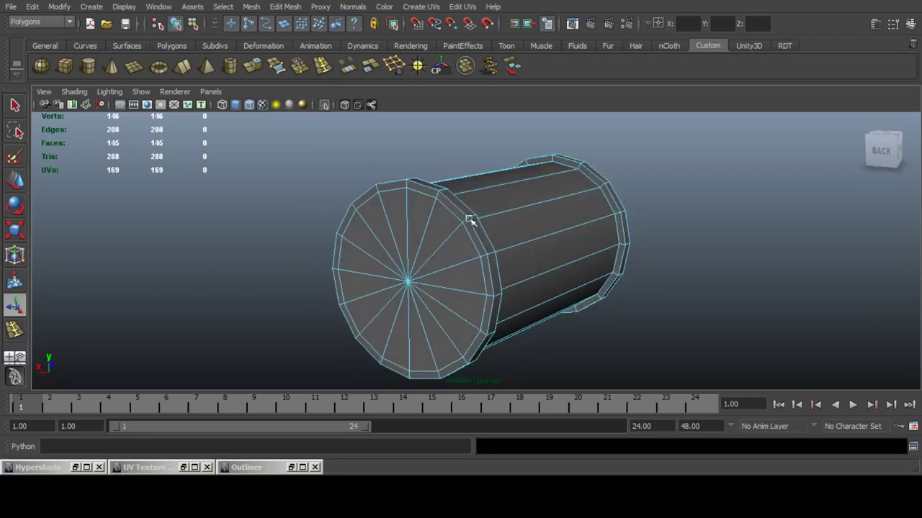
double_click(578, 167)
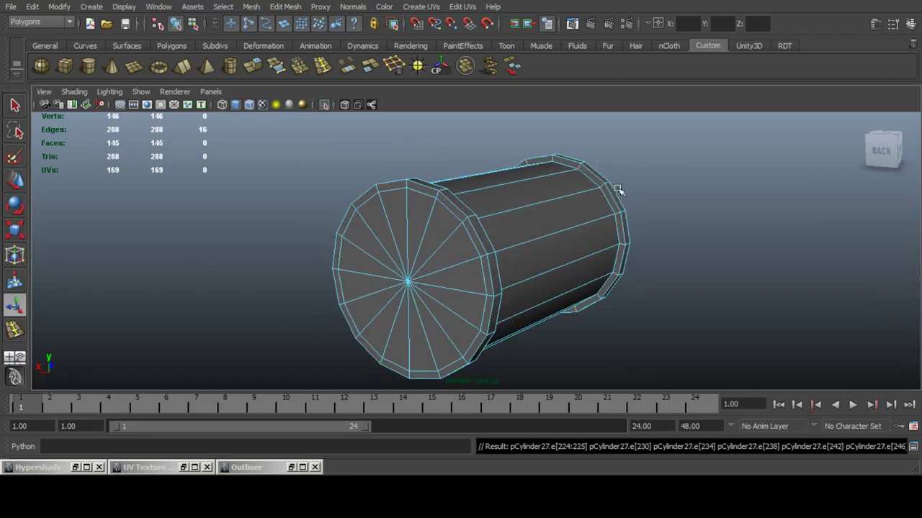
key(Delete)
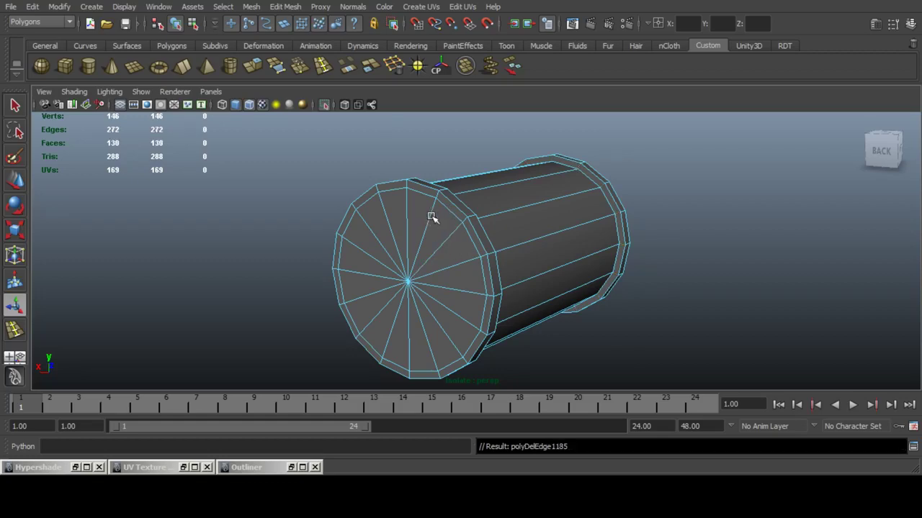
Delete the radial edges across the bin's closed base and the cross edges in its surrounding ring.
alt+drag(415, 278, 465, 261)
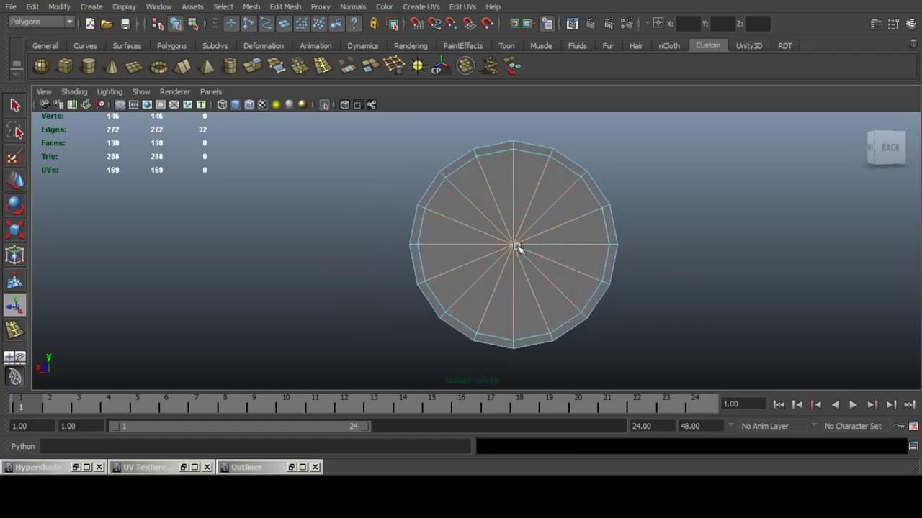
alt+drag(517, 247, 550, 239)
key(Delete)
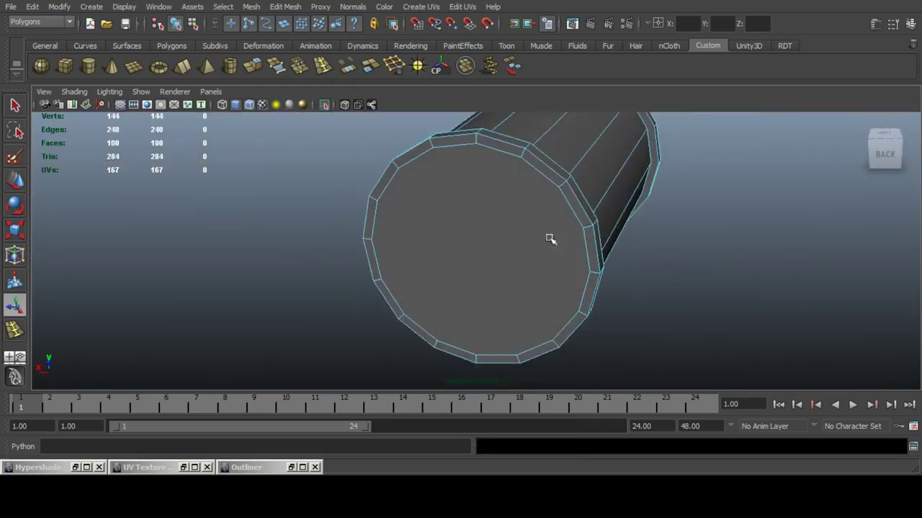
double_click(522, 154)
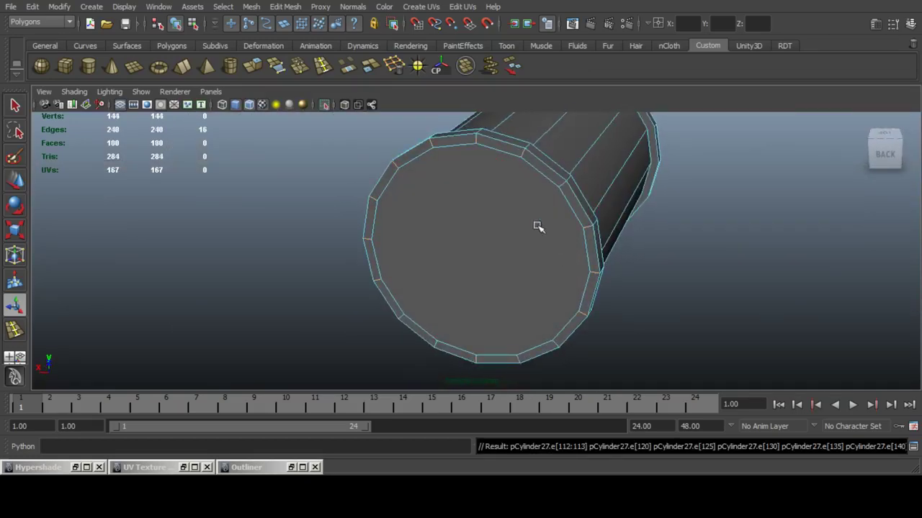
key(Delete)
Delete the cross edges on the inner side of the bin's base lip and return to object mode.
alt+drag(382, 267, 441, 233)
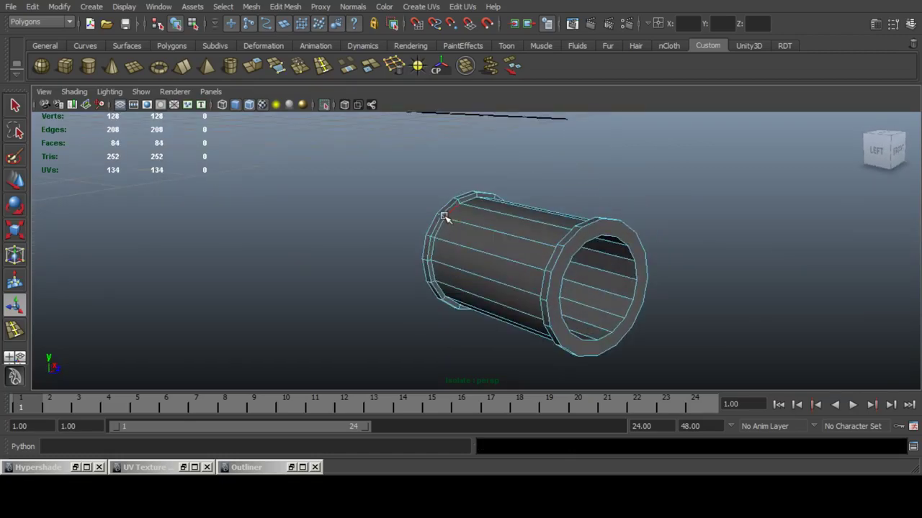
scroll(443, 218, up, 3)
double_click(525, 209)
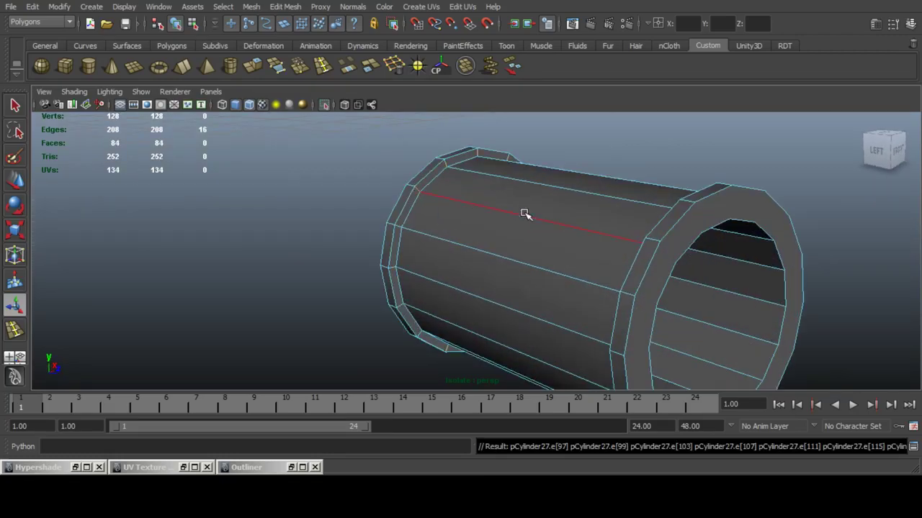
key(Delete)
mouse_move(593, 241)
alt+mouse_down()
mouse_move(424, 223)
mouse_move(713, 226)
mouse_move(585, 244)
alt+mouse_up()
key(F8)
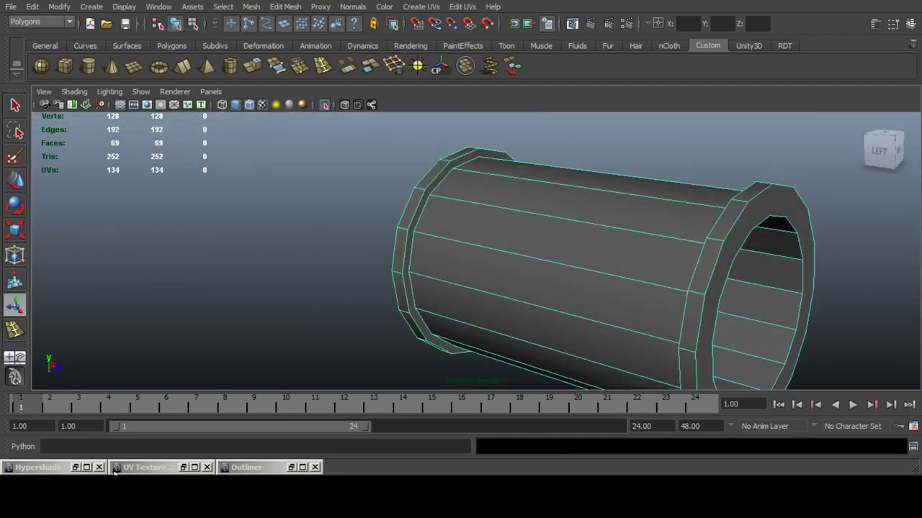
Assign the existing worn grey metal material lambert46 to the bin.
click(75, 468)
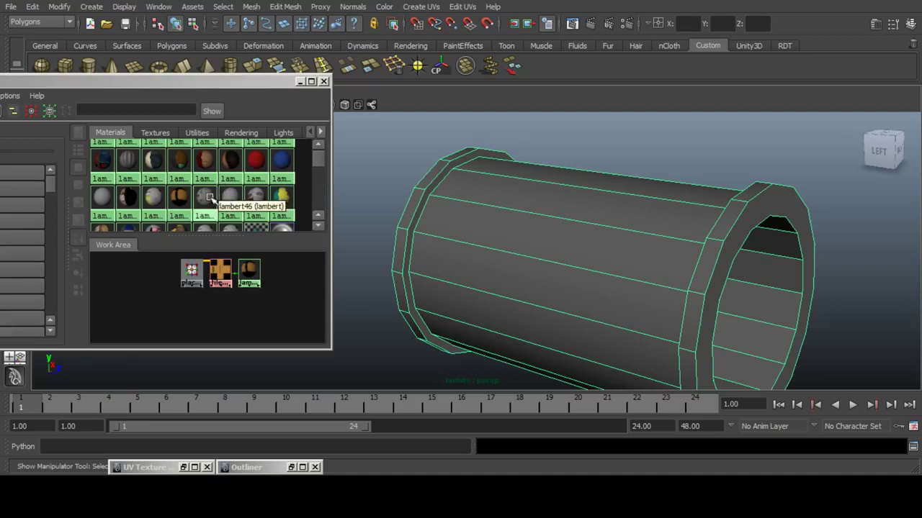
right_drag(208, 173, 210, 153)
click(301, 83)
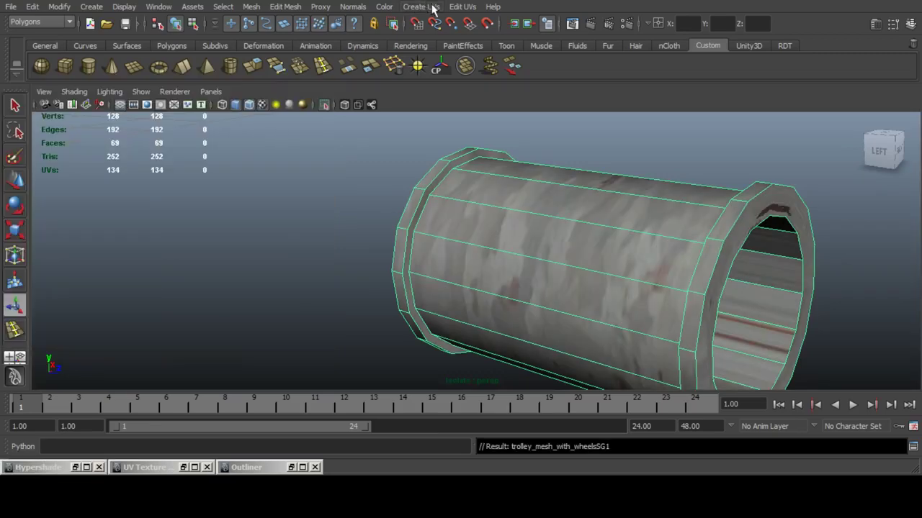
Apply Automatic Mapping to the bin's UVs, return to object mode, and end its isolation.
click(433, 8)
click(440, 65)
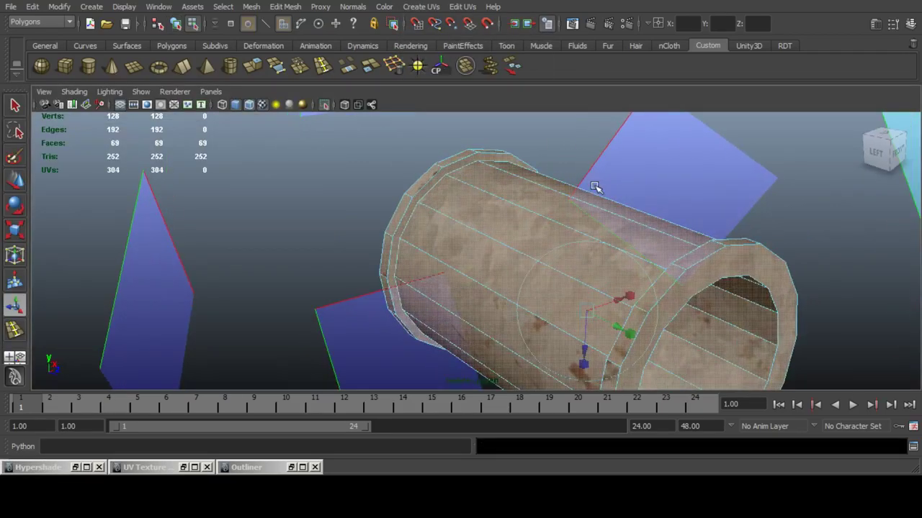
key(F8)
click(609, 182)
scroll(609, 182, down, 6)
alt+drag(569, 231, 475, 220)
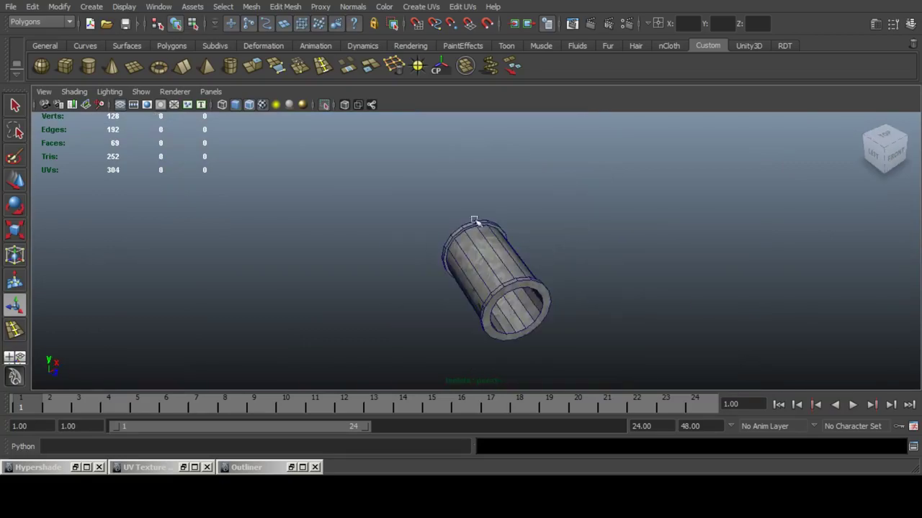
click(323, 106)
Duplicate the open cardboard box on top of the office shelving and move the copy across into the garage.
mouse_move(432, 182)
alt+mouse_down()
mouse_move(494, 146)
mouse_move(488, 167)
mouse_move(443, 170)
alt+mouse_up()
key(q)
alt+middle_drag(318, 177, 539, 241)
scroll(539, 241, down, 6)
alt+drag(504, 238, 413, 232)
alt+middle_drag(413, 232, 483, 193)
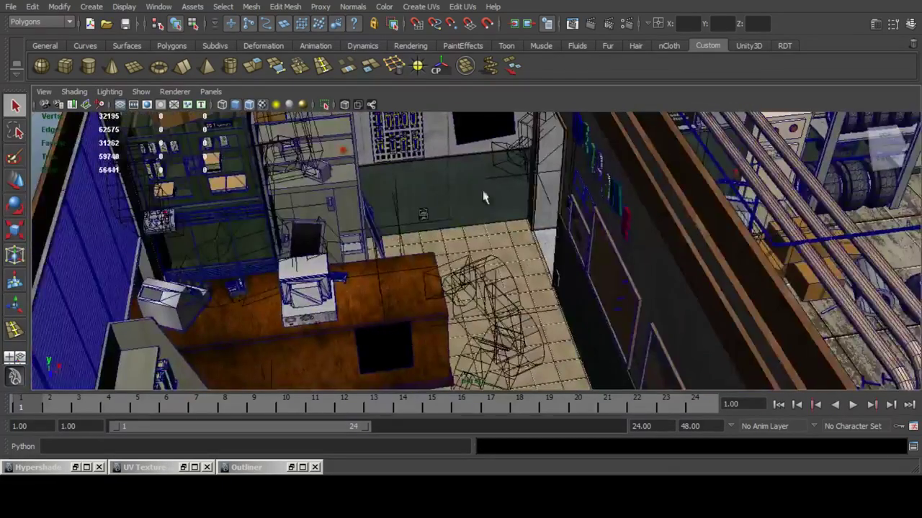
alt+drag(483, 193, 326, 212)
alt+middle_drag(303, 179, 362, 208)
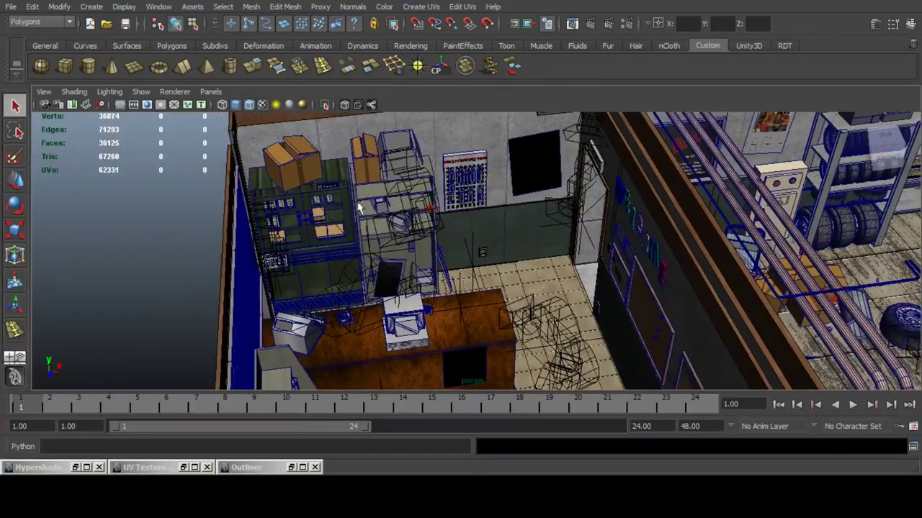
click(364, 171)
key(w)
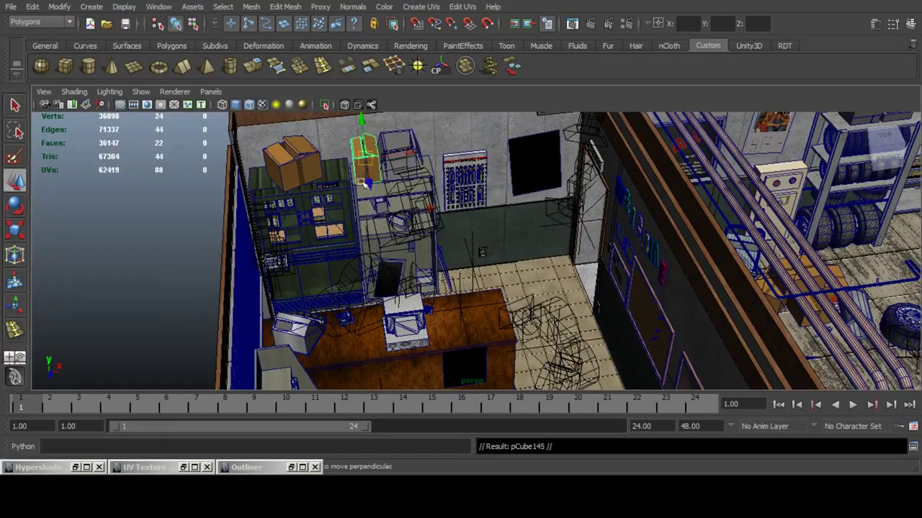
middle_drag(445, 204, 450, 257)
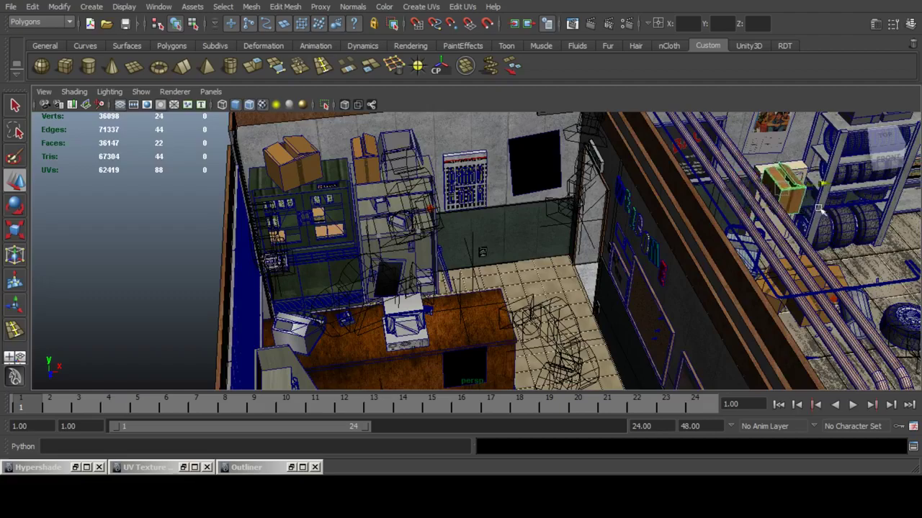
Lower the duplicated open box and place it on the platform of the garage trolley.
key(f)
alt+right_drag(600, 227, 545, 217)
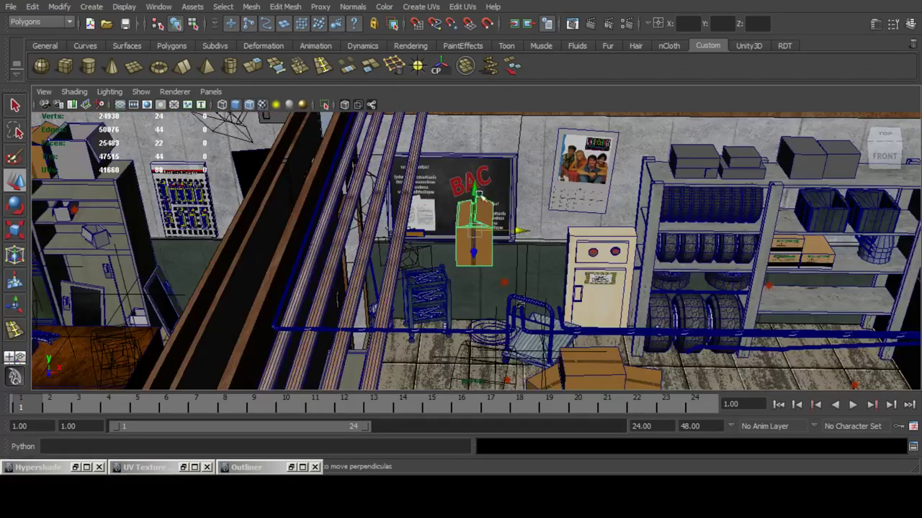
mouse_move(479, 195)
mouse_down()
mouse_move(475, 353)
mouse_move(555, 376)
mouse_move(548, 371)
mouse_move(568, 274)
mouse_move(585, 253)
mouse_move(607, 252)
mouse_move(537, 257)
mouse_move(459, 206)
mouse_move(478, 205)
mouse_move(476, 213)
mouse_move(479, 200)
mouse_up()
key(f)
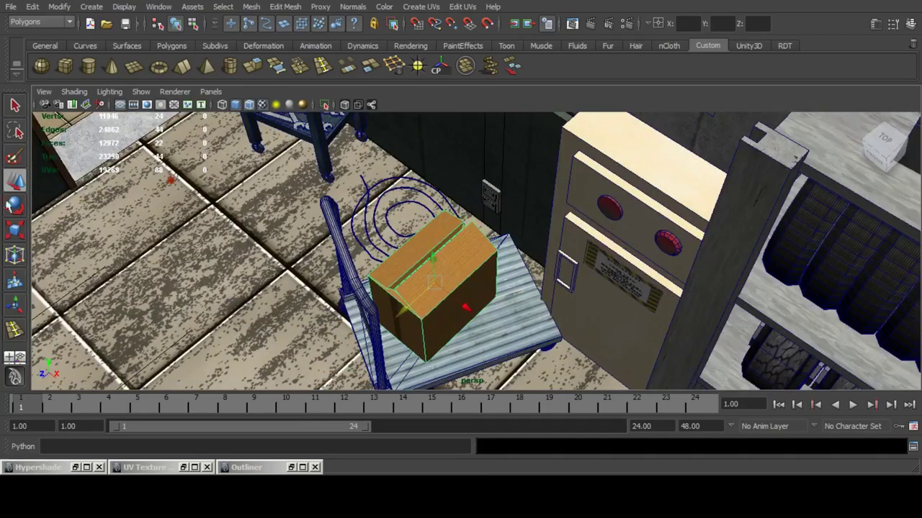
Rotate the open box to line up with the trolley and reposition it on the platform.
click(11, 209)
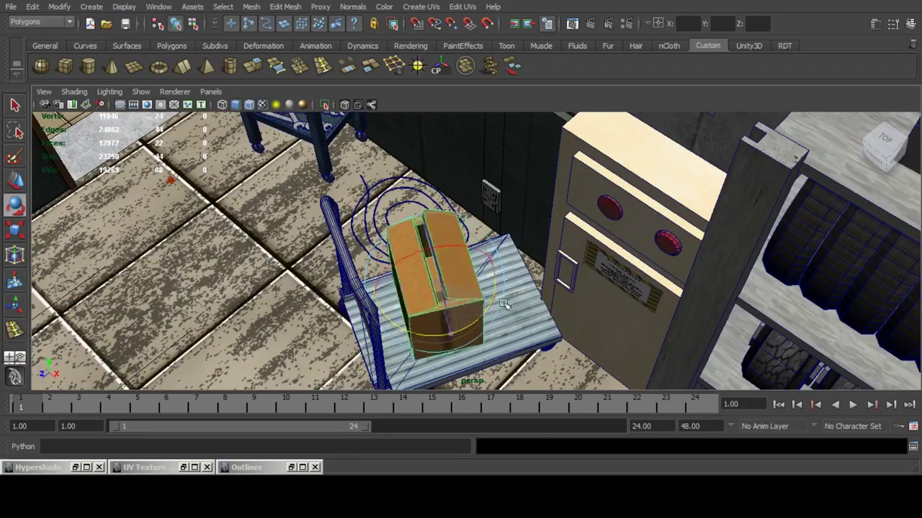
click(12, 184)
alt+drag(481, 250, 455, 282)
drag(395, 273, 408, 275)
drag(466, 285, 473, 297)
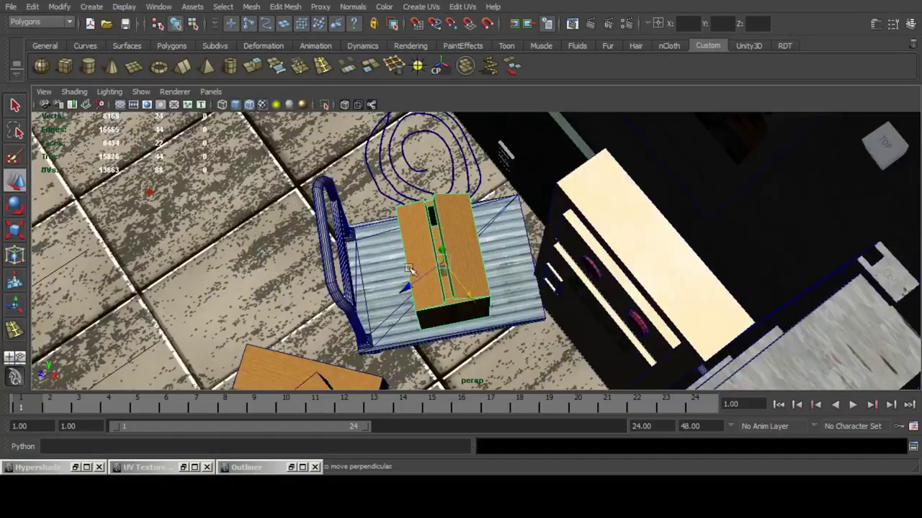
Swing the two top flaps of the trolley's cardboard box open by moving their outer faces outward and upward.
alt+drag(409, 269, 441, 226)
click(455, 209)
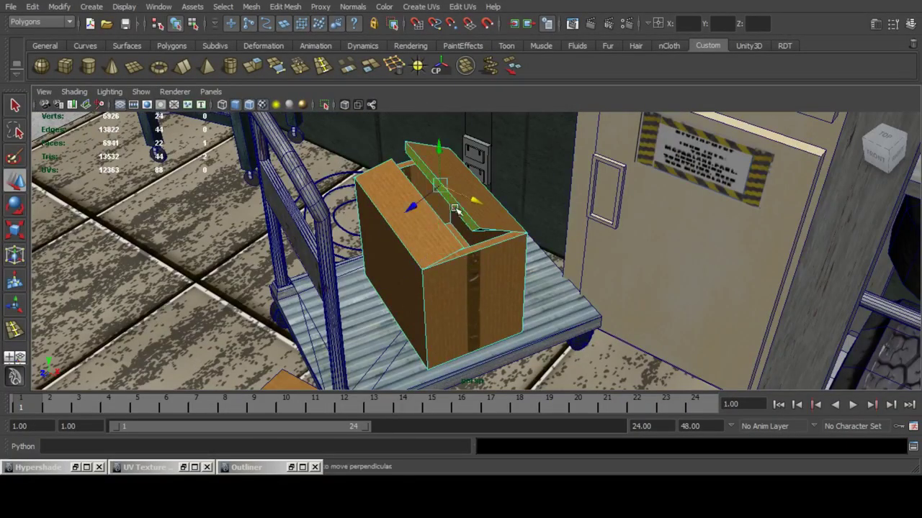
drag(413, 208, 430, 228)
click(379, 208)
drag(379, 209, 410, 202)
alt+middle_drag(411, 201, 463, 252)
alt+drag(464, 252, 463, 229)
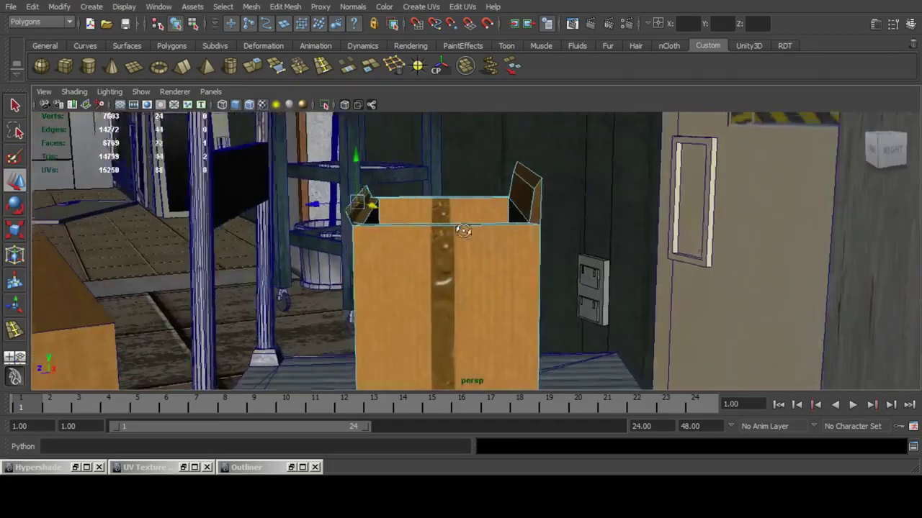
drag(356, 155, 354, 109)
drag(372, 158, 361, 159)
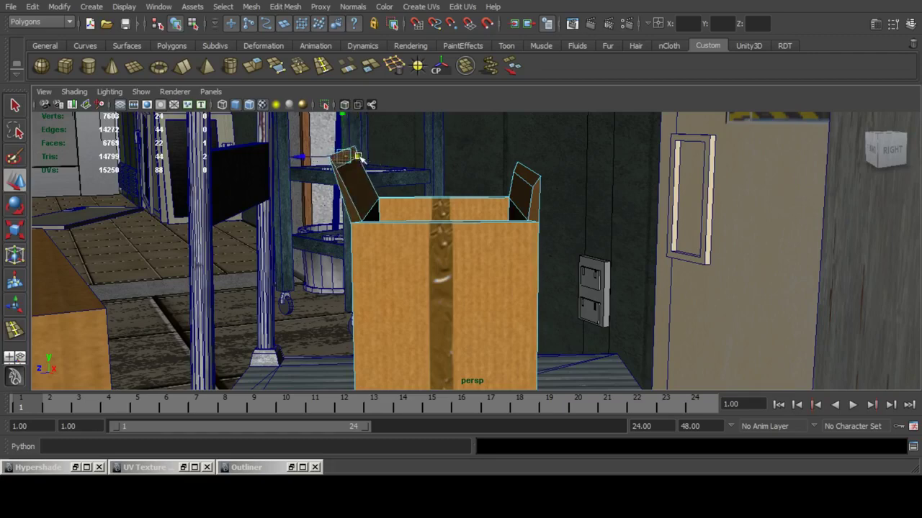
Raise the flap on the cabinet side of the trolley box further, return to object mode and clear the selection.
click(528, 174)
alt+middle_drag(527, 174, 525, 224)
drag(535, 186, 538, 144)
alt+drag(537, 144, 538, 257)
alt+drag(435, 203, 418, 227)
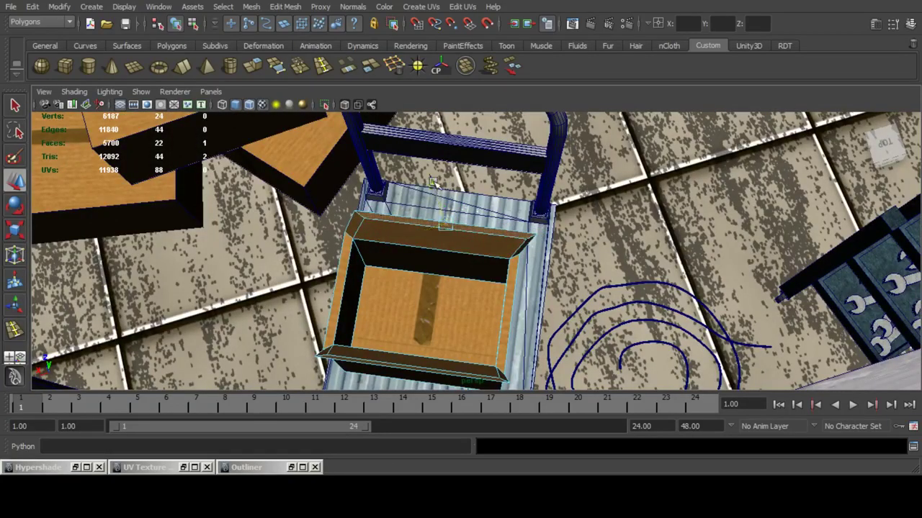
alt+drag(387, 234, 524, 210)
alt+middle_drag(525, 209, 498, 216)
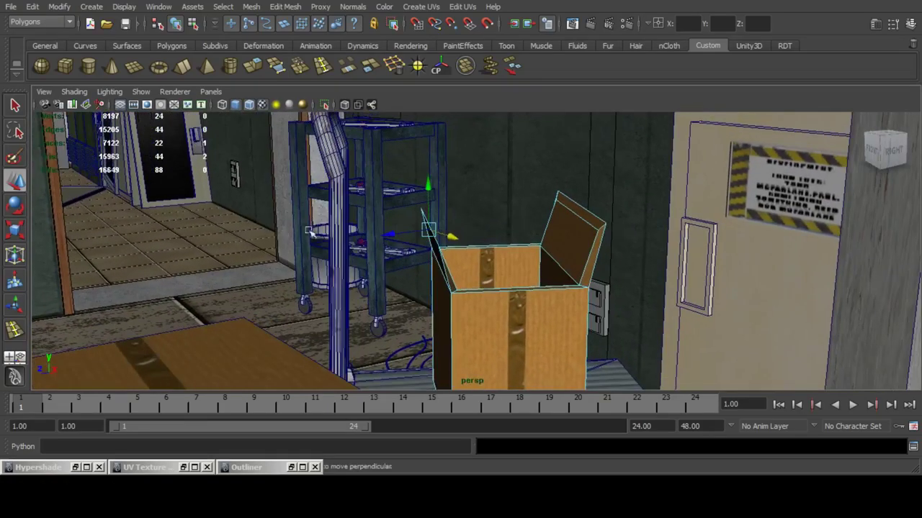
click(14, 205)
alt+drag(403, 216, 589, 166)
alt+drag(469, 220, 539, 237)
key(F8)
key(F8)
click(566, 281)
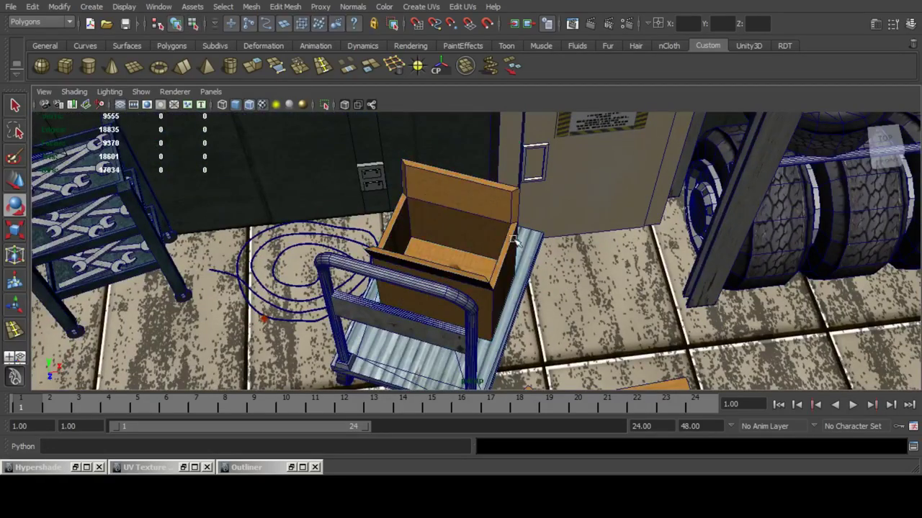
Select a closed cardboard box and move it across the scene to the open box on the trolley.
scroll(532, 249, down, 5)
scroll(540, 258, down, 3)
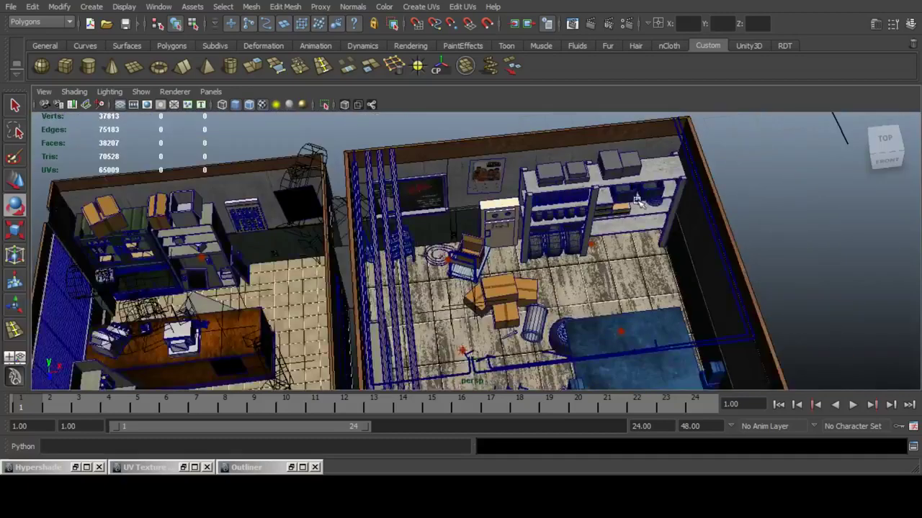
alt+middle_drag(633, 194, 553, 238)
scroll(553, 238, up, 4)
click(552, 238)
click(12, 178)
scroll(650, 222, down, 8)
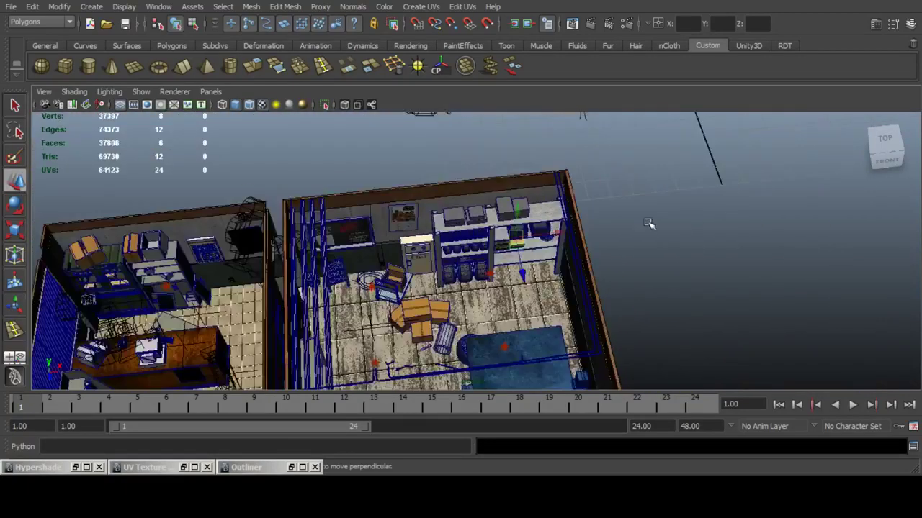
alt+middle_drag(650, 234, 641, 257)
drag(537, 122, 581, 302)
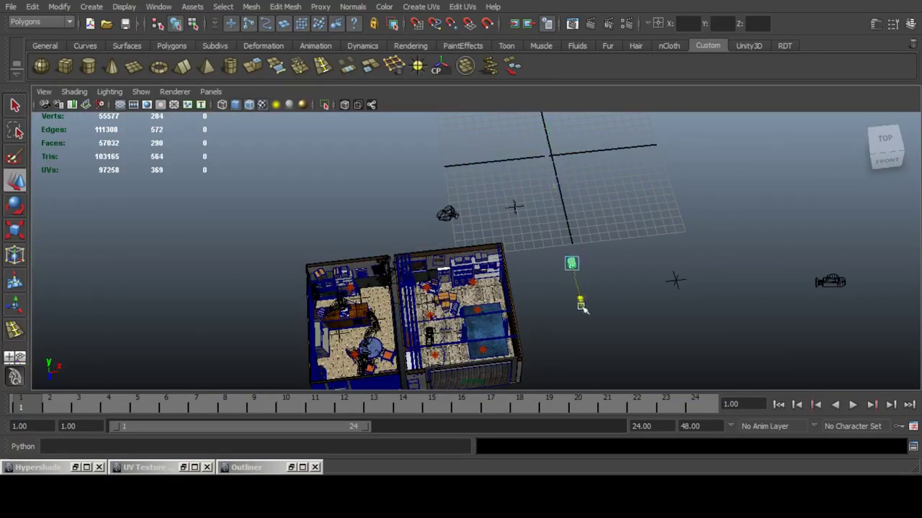
click(578, 305)
key(f)
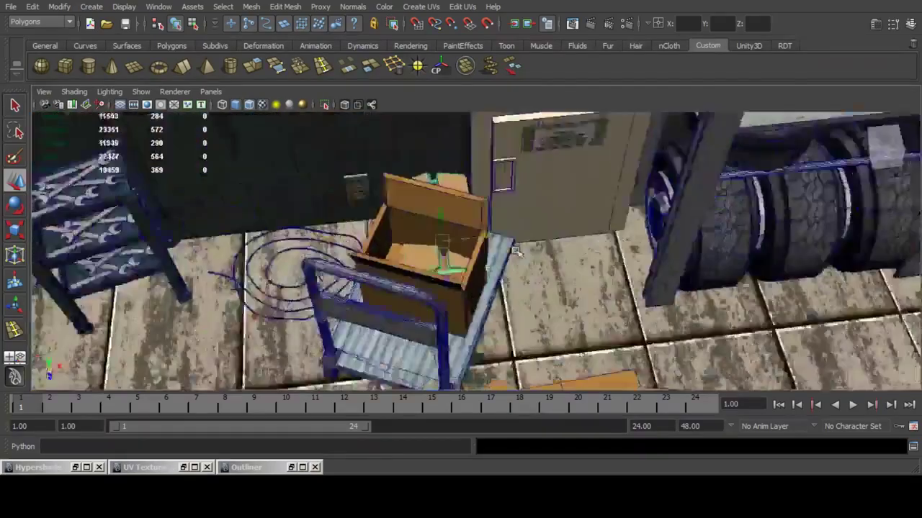
Raise the closed box and scale it down uniformly so it fits inside the open trolley box.
alt+drag(530, 234, 427, 209)
key(ctrl+z)
drag(412, 171, 419, 131)
alt+drag(419, 131, 469, 236)
click(10, 209)
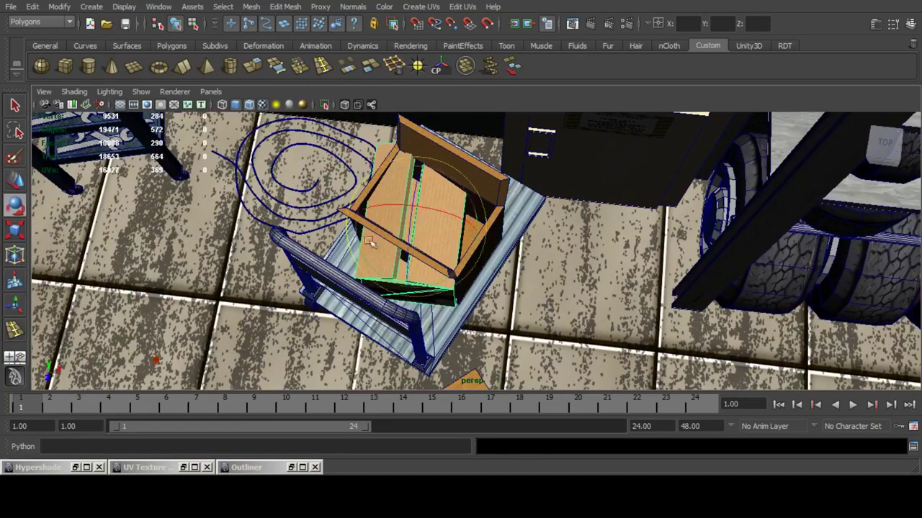
scroll(461, 251, up, 2)
click(20, 235)
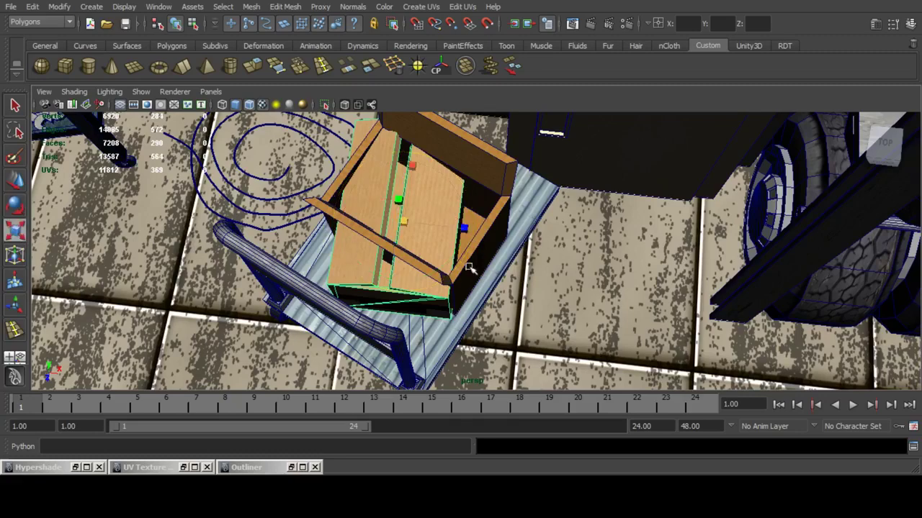
drag(407, 225, 342, 218)
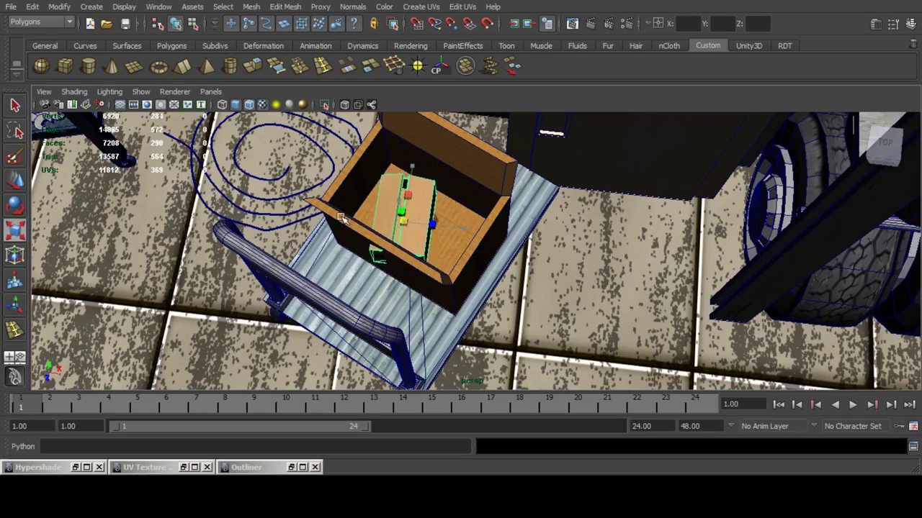
Rotate the small box in line with the open box and place it against the inner side wall.
click(8, 208)
scroll(453, 210, up, 4)
alt+drag(453, 209, 416, 193)
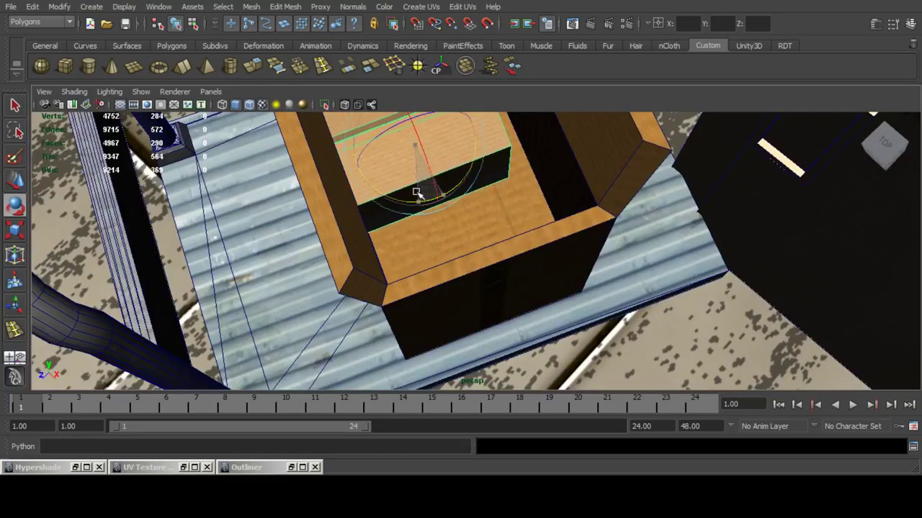
click(9, 185)
alt+drag(407, 156, 416, 208)
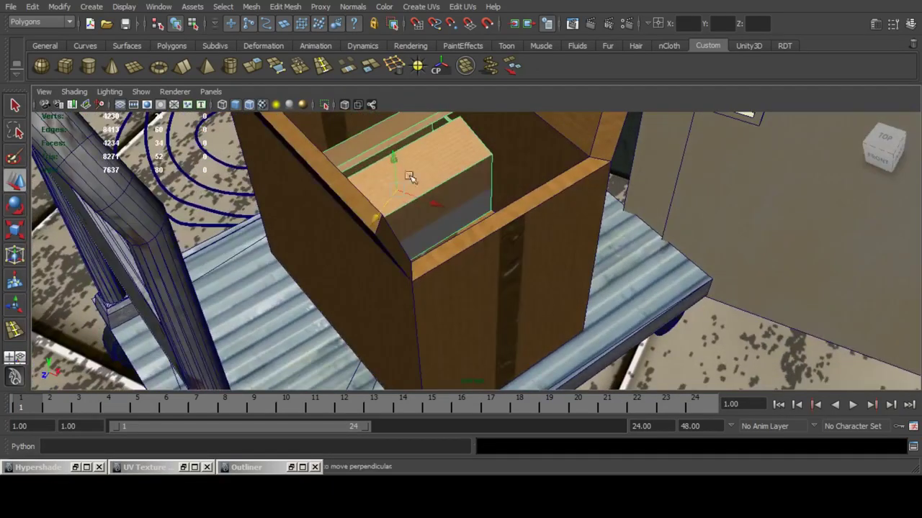
alt+drag(409, 177, 499, 298)
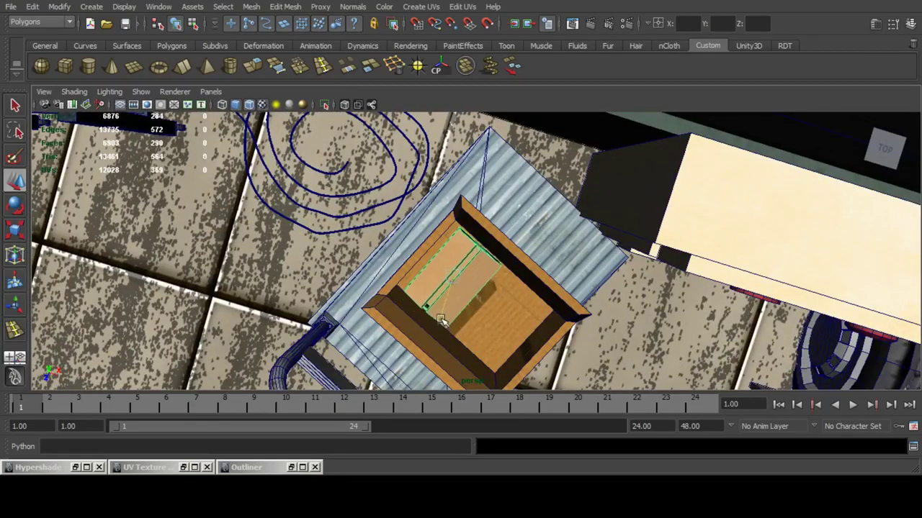
Duplicate the small box and place the copy beside the first one inside the open box.
alt+drag(497, 288, 457, 264)
key(ctrl+d)
drag(390, 250, 461, 259)
middle_drag(428, 313, 455, 332)
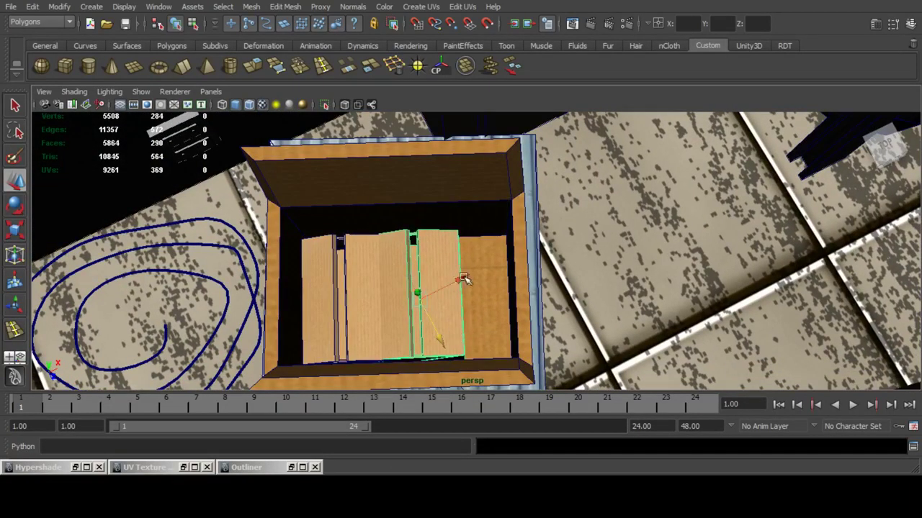
middle_drag(463, 279, 477, 280)
middle_drag(456, 333, 461, 340)
drag(476, 279, 481, 278)
Select both small boxes together, duplicate them and position the copies inside the open box.
shift+click(371, 290)
alt+drag(403, 277, 394, 261)
key(ctrl+d)
drag(372, 213, 569, 246)
scroll(366, 156, down, 3)
scroll(570, 248, down, 4)
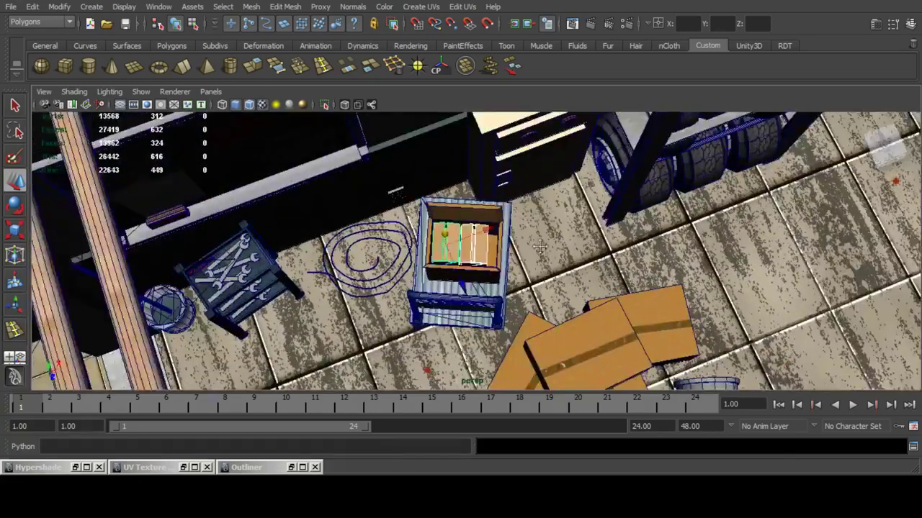
alt+middle_drag(574, 248, 528, 231)
Save the scene and re-render the garage camera view.
key(q)
key(ctrl+s)
click(572, 24)
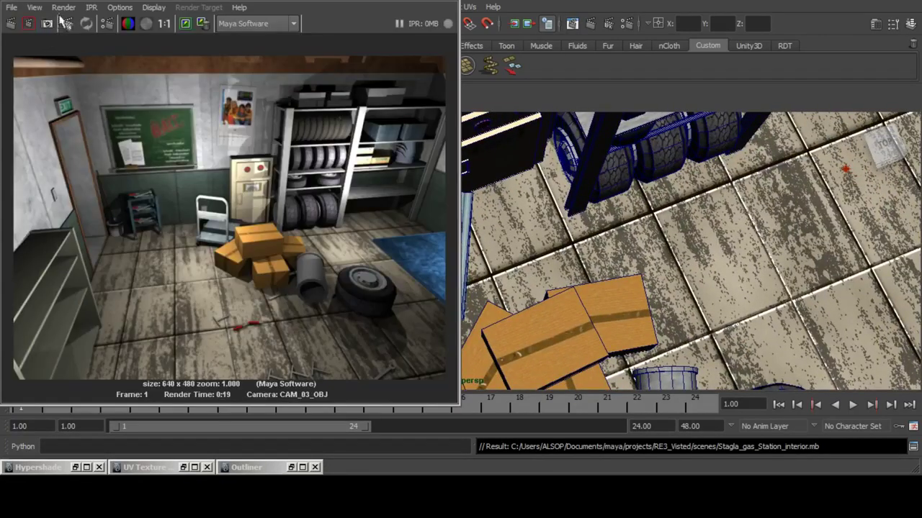
click(63, 7)
click(94, 26)
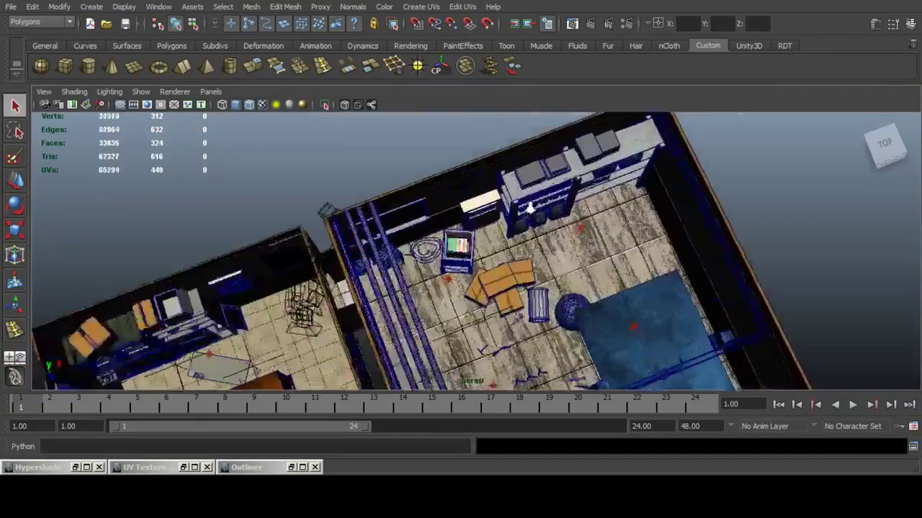
Import barrel_mesh.fbx from the project's assets folder.
scroll(566, 200, down, 5)
alt+drag(566, 199, 580, 185)
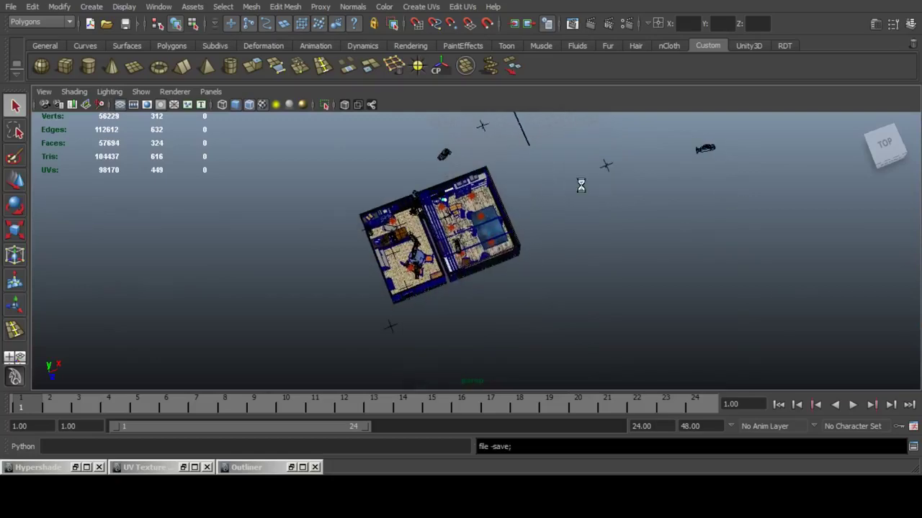
click(11, 6)
click(43, 115)
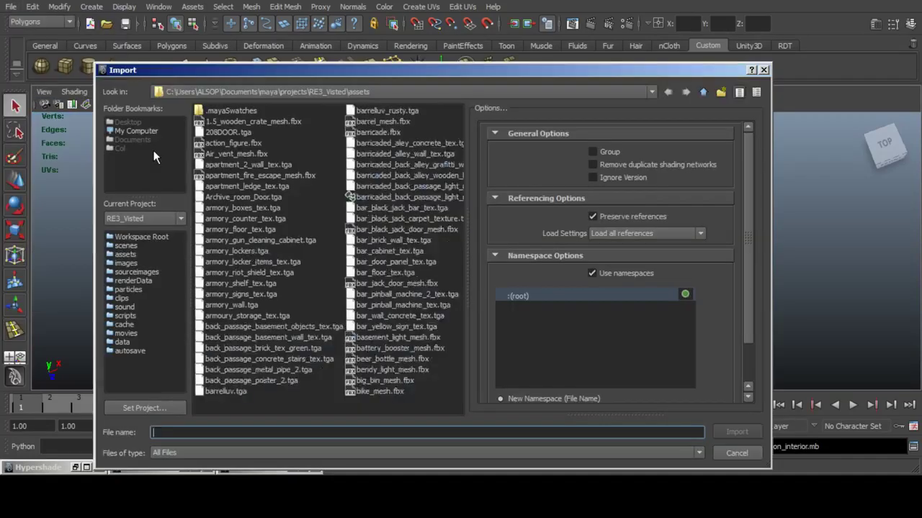
text(barr)
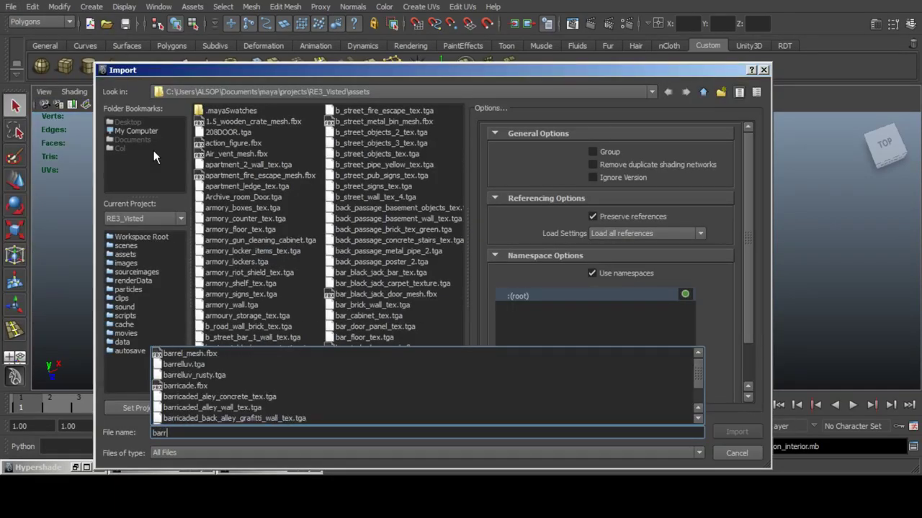
key(Down)
key(Down)
key(Down)
key(Down)
key(Down)
key(Down)
key(Down)
key(Down)
key(Down)
key(Down)
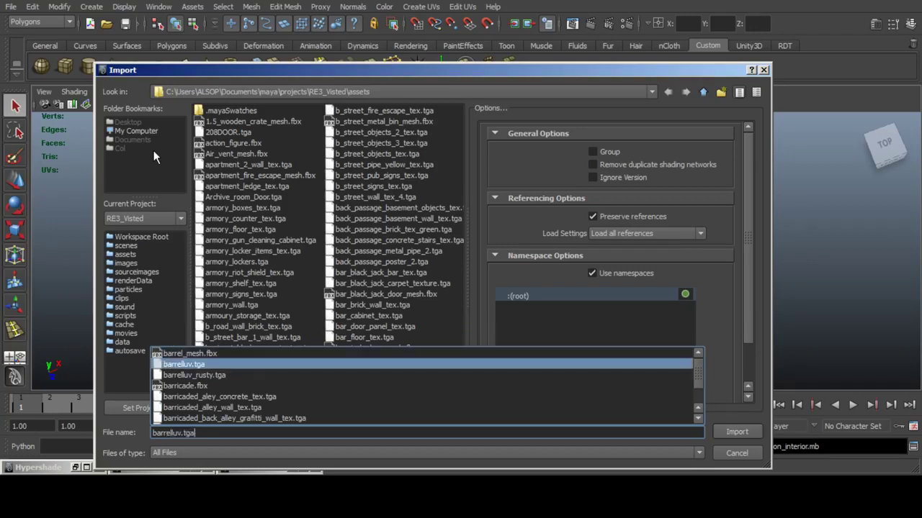
key(Down)
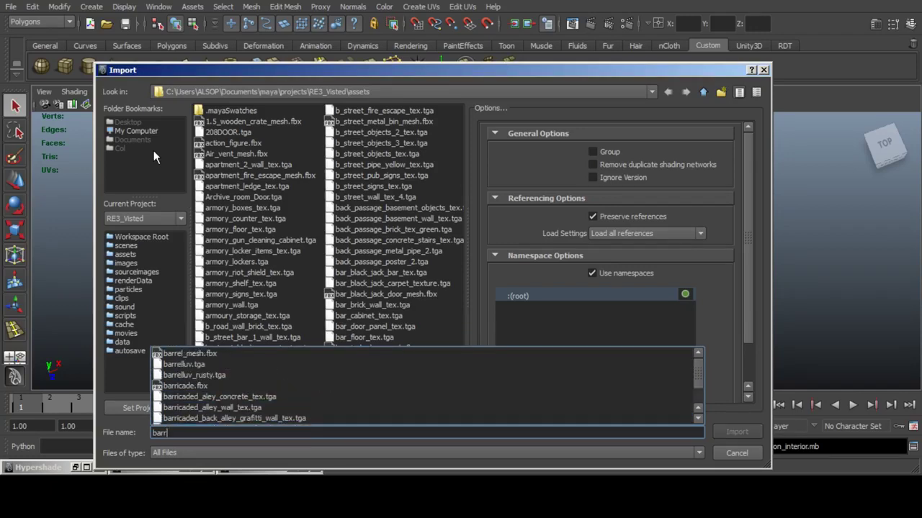
key(Down)
key(Return)
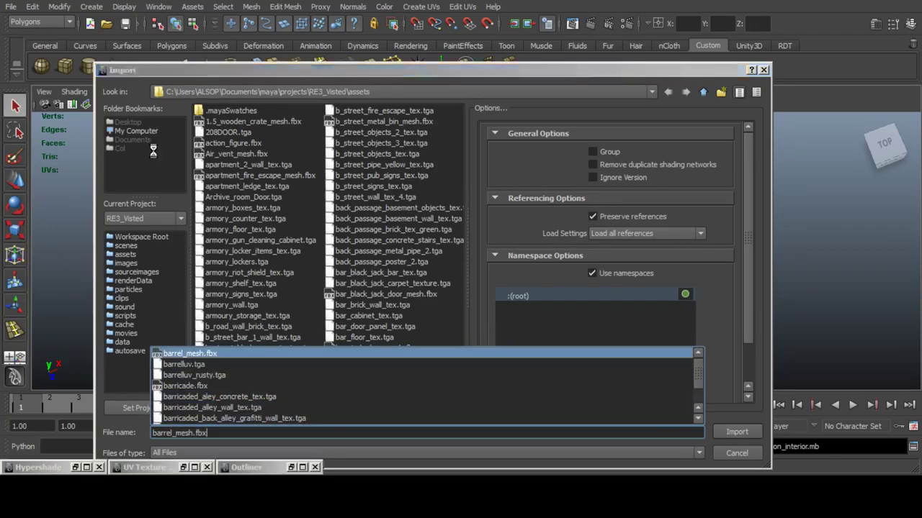
Move the imported barrel from the grid origin into the garage, near the wooden shelving unit.
scroll(492, 148, down, 5)
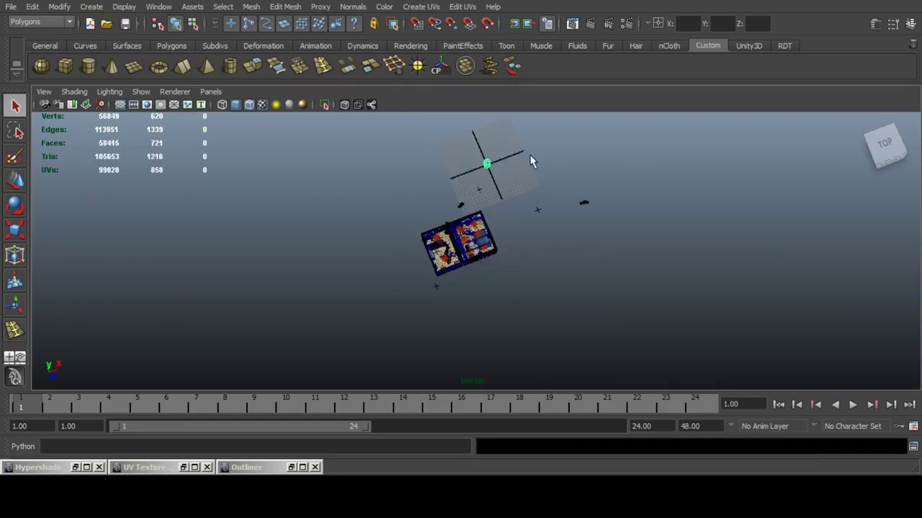
scroll(532, 154, up, 2)
key(f)
scroll(524, 239, down, 3)
alt+drag(524, 244, 407, 268)
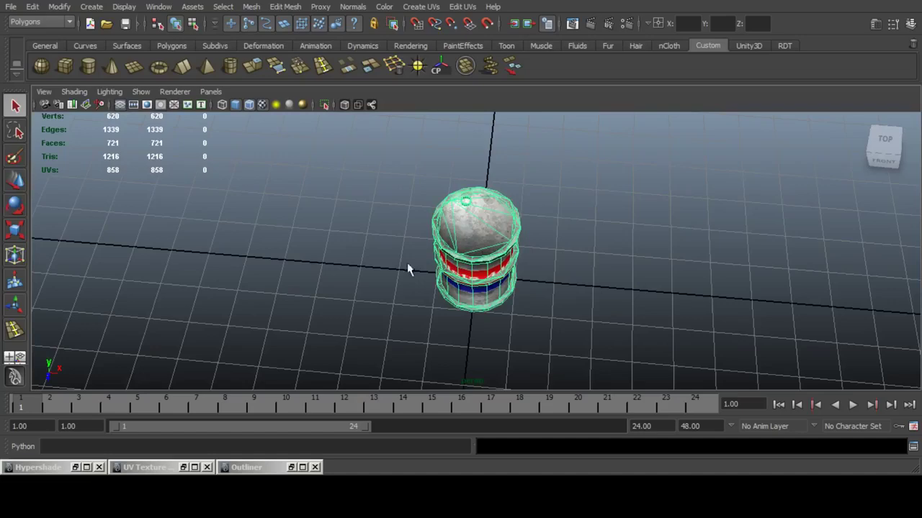
click(9, 179)
scroll(423, 207, down, 6)
alt+drag(566, 254, 454, 239)
scroll(447, 249, down, 3)
alt+middle_drag(440, 257, 467, 247)
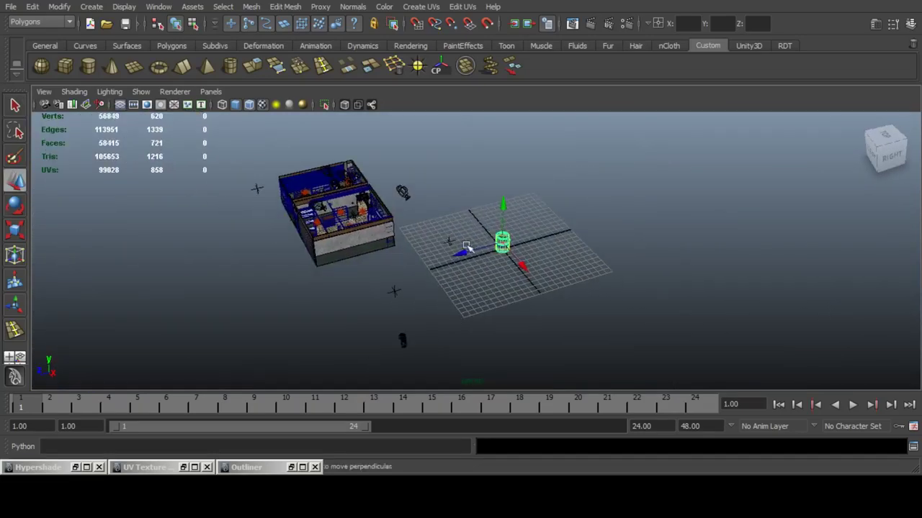
drag(463, 252, 311, 269)
alt+drag(344, 269, 469, 298)
key(f)
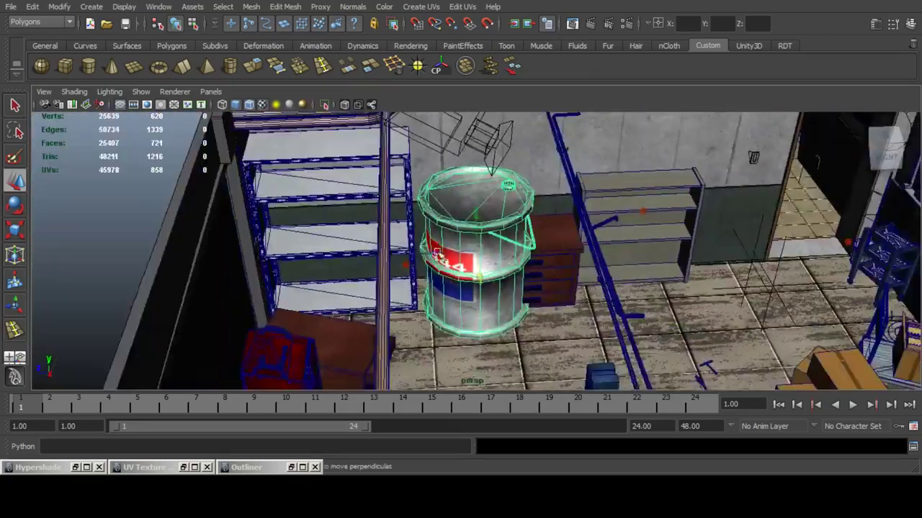
alt+drag(437, 253, 644, 259)
key(f)
Scale the barrel down uniformly to the size of a can that fits on the wooden shelving.
alt+drag(416, 241, 509, 236)
scroll(509, 236, up, 4)
click(16, 231)
alt+drag(360, 248, 396, 244)
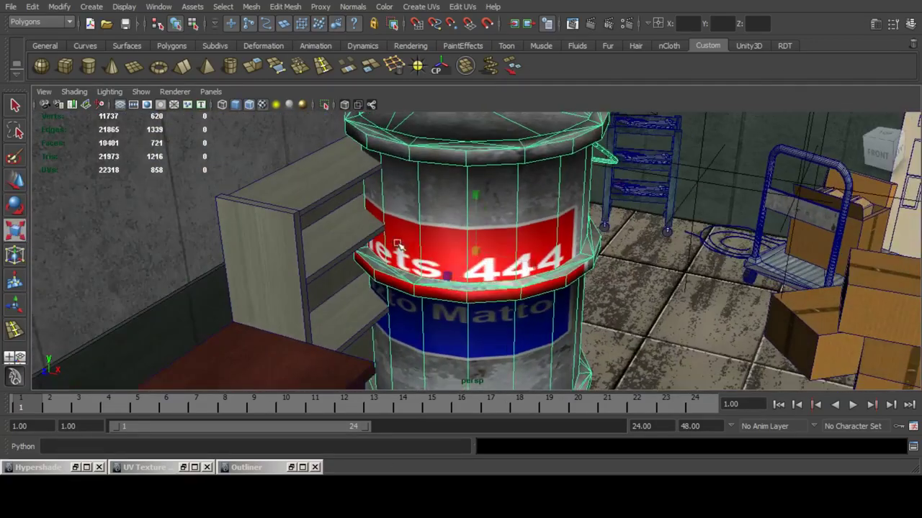
drag(465, 283, 401, 278)
key(ctrl+z)
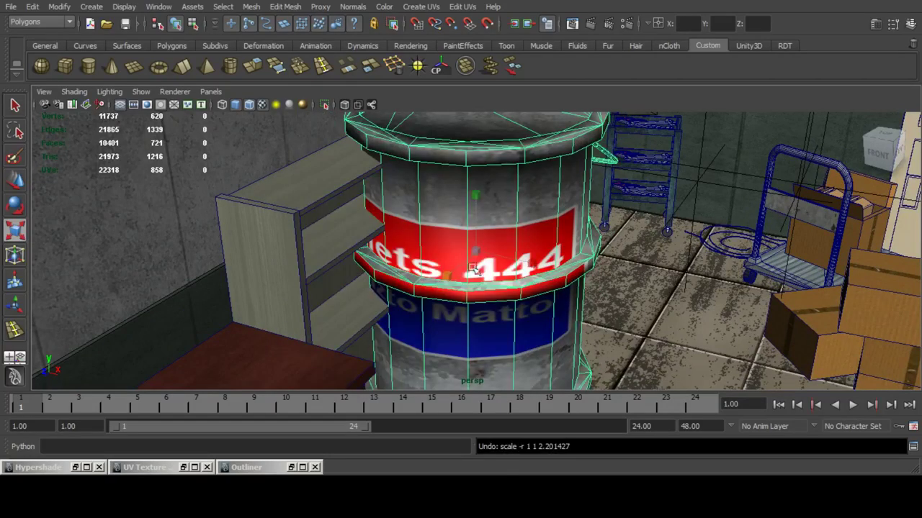
alt+right_drag(474, 267, 300, 259)
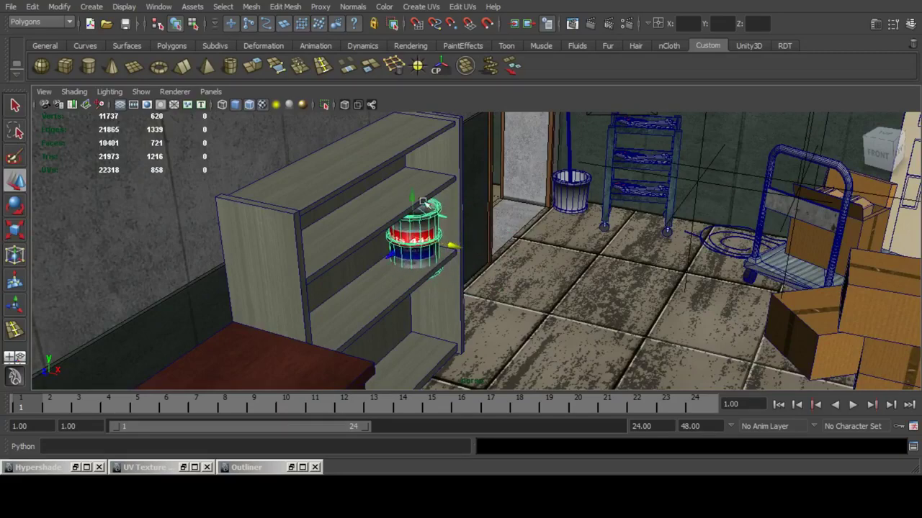
Lower the small barrel onto the lower shelf of the wooden shelving unit and keep it selected.
drag(413, 198, 405, 306)
click(403, 293)
key(f)
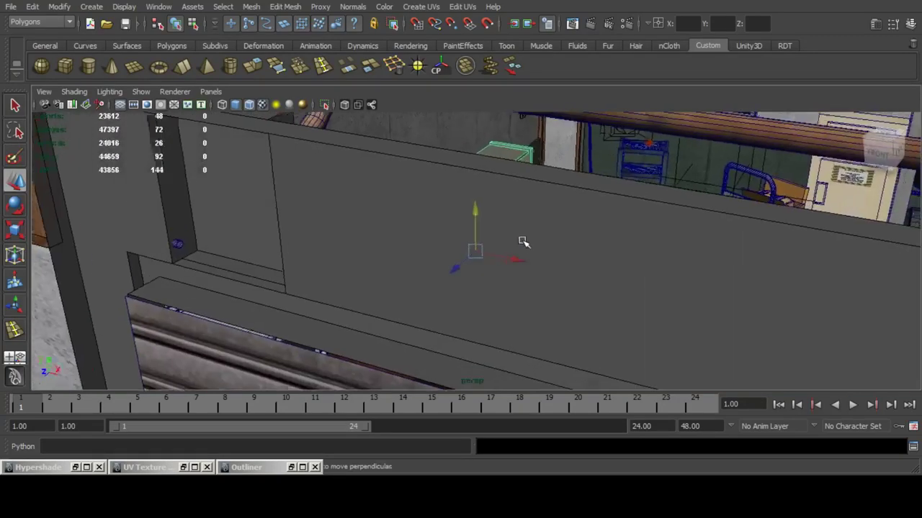
key(ctrl+z)
key(f)
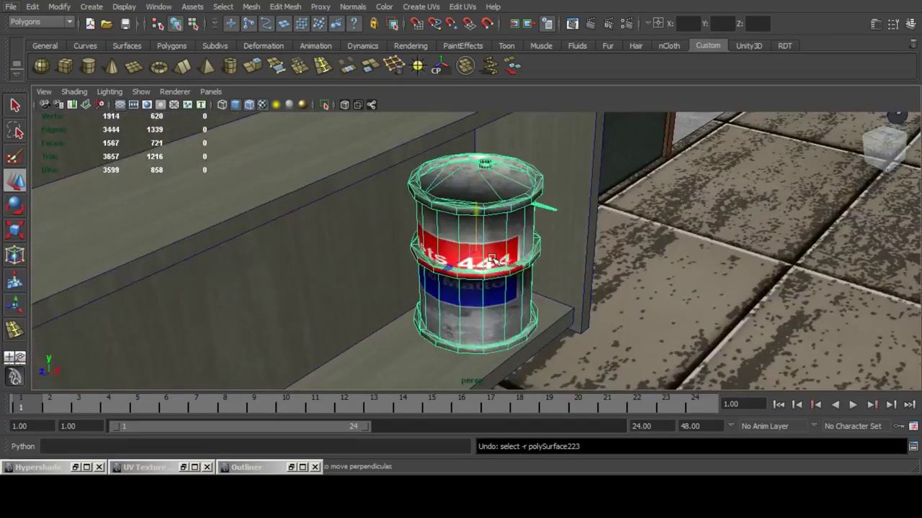
Check the reference image and duplicate the small barrel into a row of four along the wooden shelving's lower shelf.
alt+drag(493, 259, 294, 257)
scroll(353, 256, down, 5)
alt+middle_drag(378, 267, 484, 261)
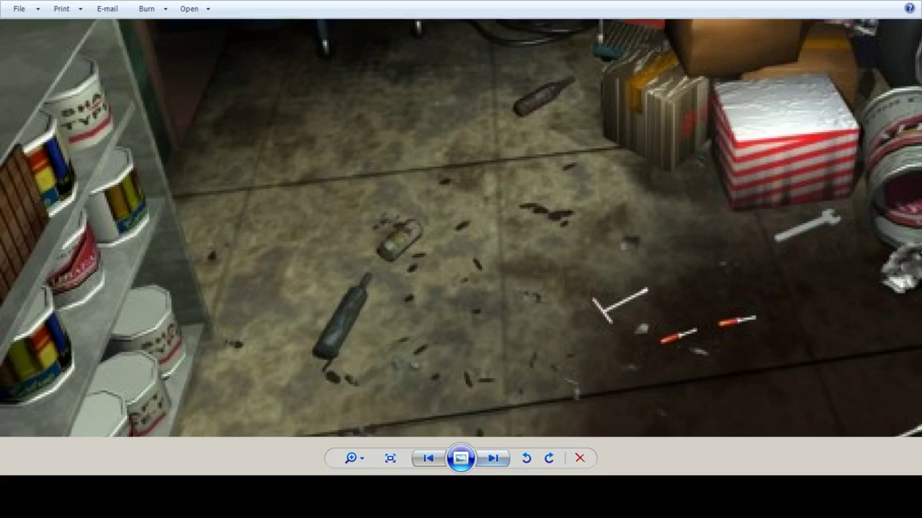
drag(461, 264, 461, 252)
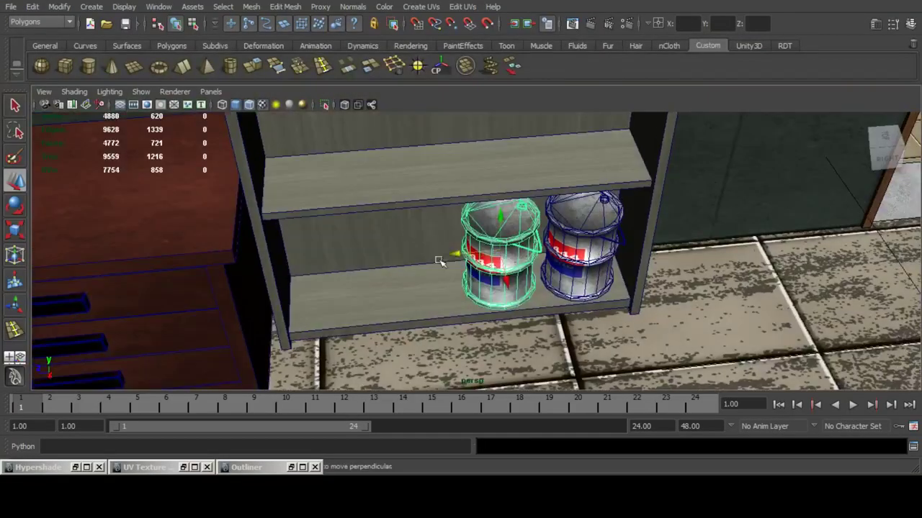
key(ctrl+d)
drag(444, 257, 282, 265)
key(ctrl+d)
alt+middle_drag(563, 244, 543, 307)
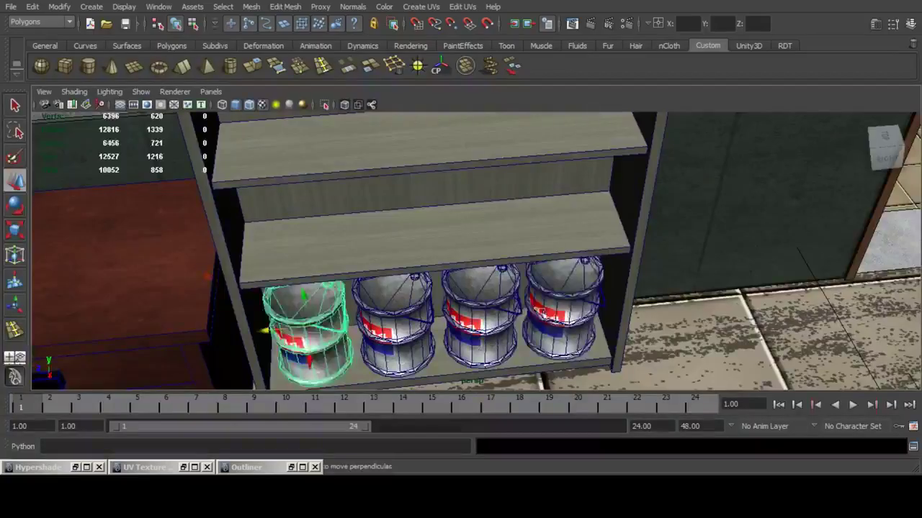
Duplicate three of the lower-shelf barrels up to the next shelf of the wooden shelving unit.
click(566, 309)
shift+click(483, 309)
alt+drag(483, 309, 406, 113)
shift+click(424, 270)
key(f)
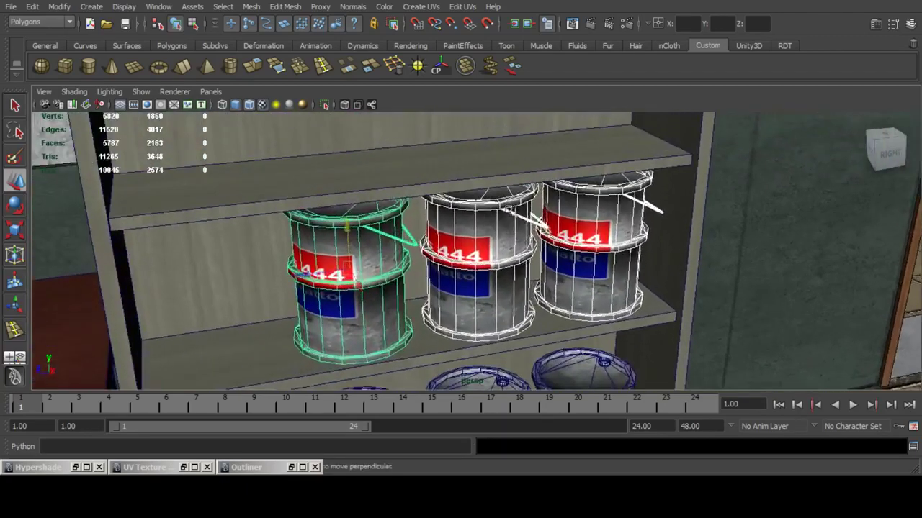
Reduce the height of the three upper barrels and seat them on their shelf.
alt+drag(497, 228, 484, 180)
click(14, 231)
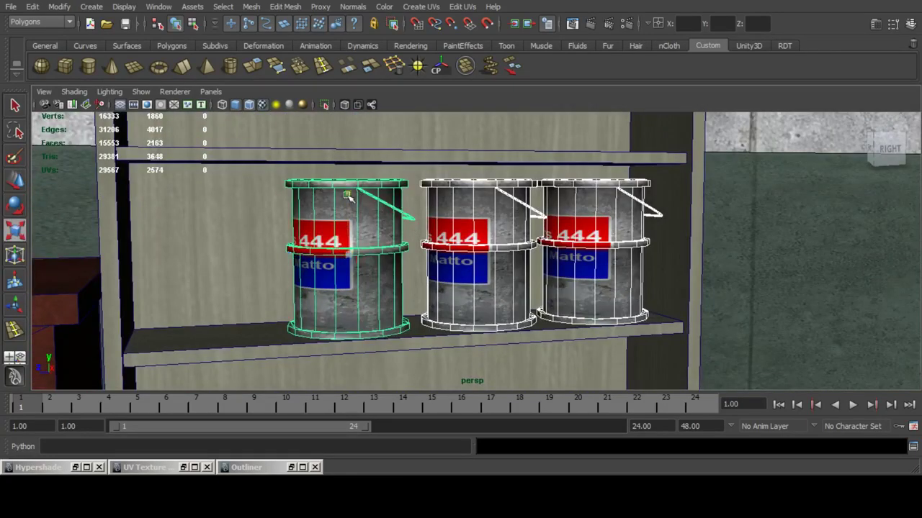
drag(348, 196, 345, 228)
key(w)
scroll(464, 206, down, 4)
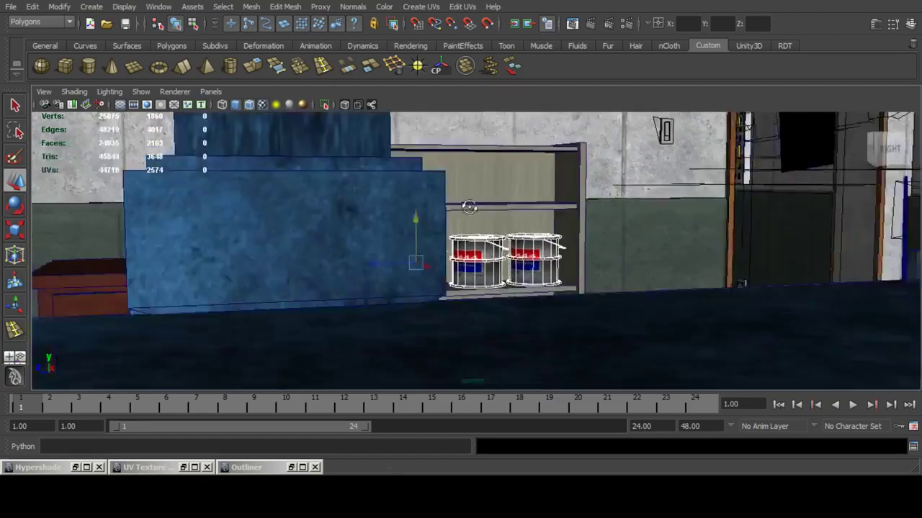
alt+drag(470, 208, 453, 252)
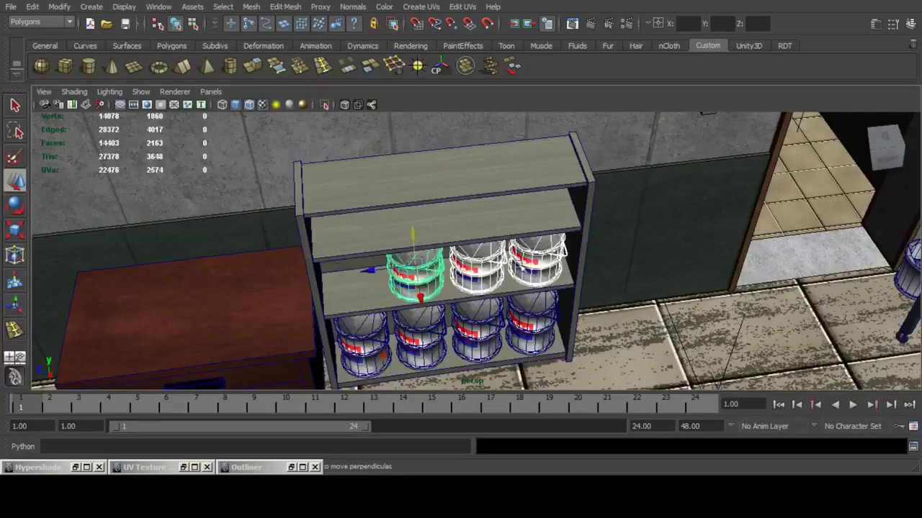
Duplicate two of the shortened barrels up to the next wooden shelf, deselect them and save the scene.
click(537, 263)
shift+click(477, 267)
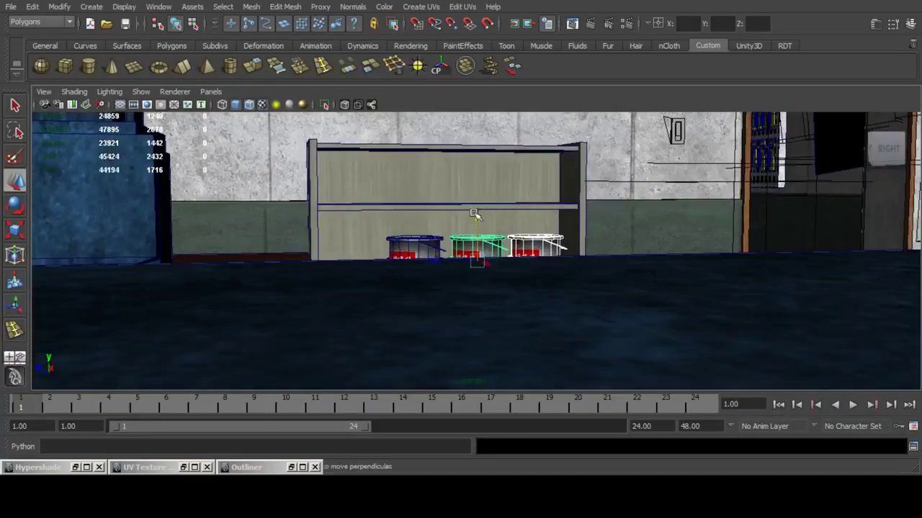
drag(477, 216, 638, 267)
scroll(505, 146, down, 10)
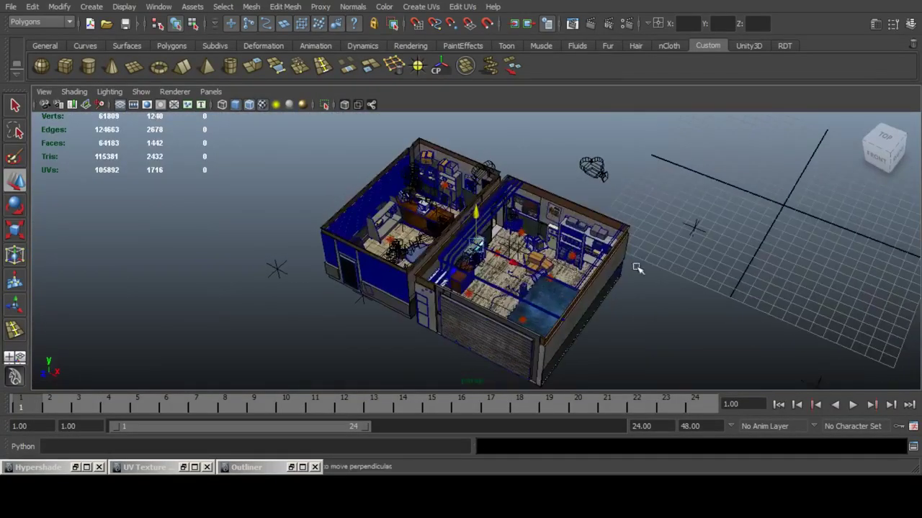
click(638, 267)
scroll(638, 267, up, 5)
alt+drag(504, 231, 580, 267)
scroll(580, 267, up, 3)
key(q)
key(ctrl+s)
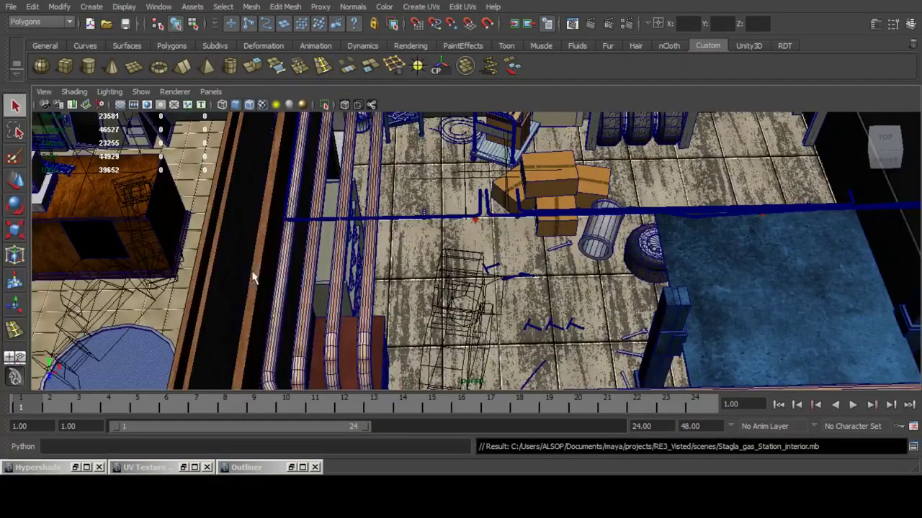
Duplicate a barrel from the wooden shelving and move the copy across the garage to the large rack beside the tyres.
scroll(354, 239, up, 5)
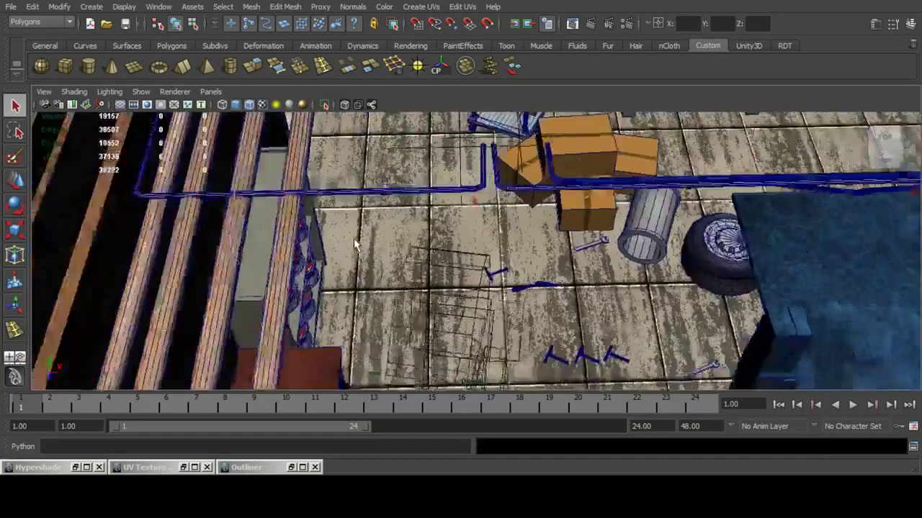
click(255, 275)
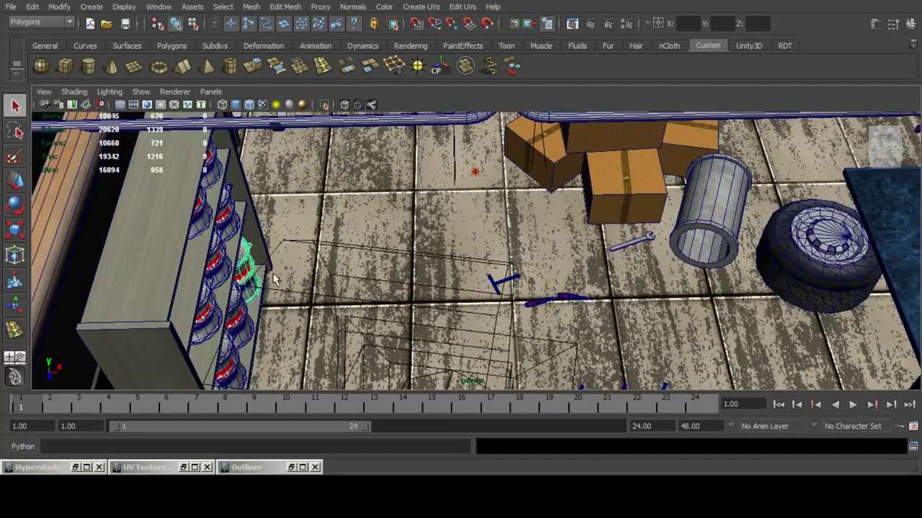
click(238, 222)
key(w)
key(ctrl+d)
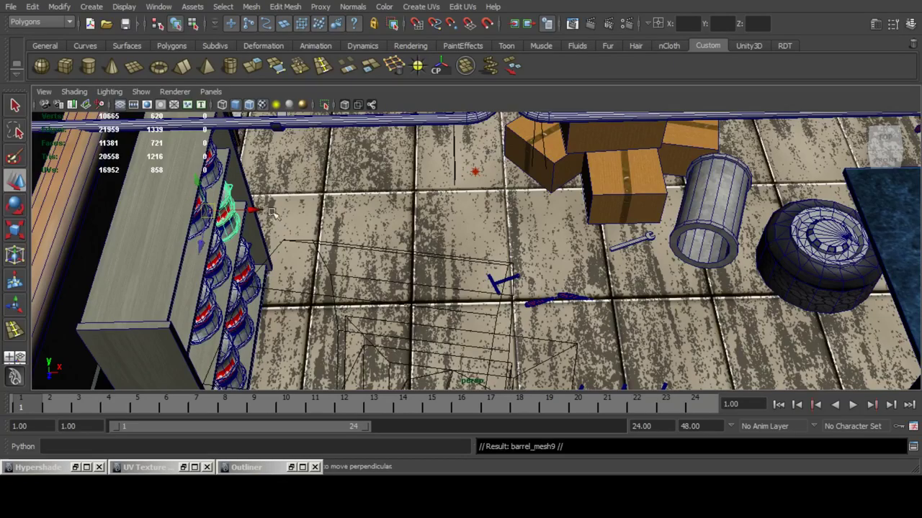
drag(254, 210, 810, 202)
alt+right_drag(781, 257, 678, 249)
alt+drag(677, 249, 544, 215)
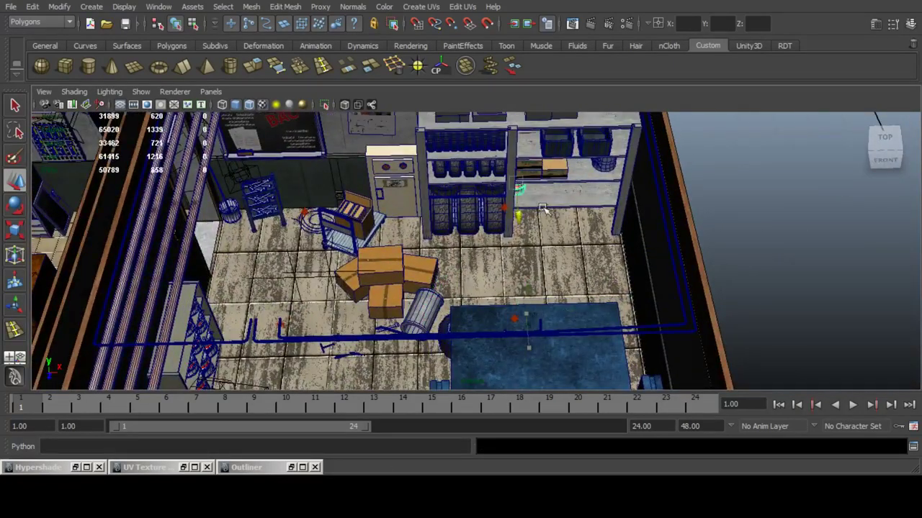
Lower the copied barrel onto the rack shelf below the Safety First boxes and duplicate it into a row of four.
alt+right_drag(543, 215, 676, 237)
alt+drag(489, 241, 450, 248)
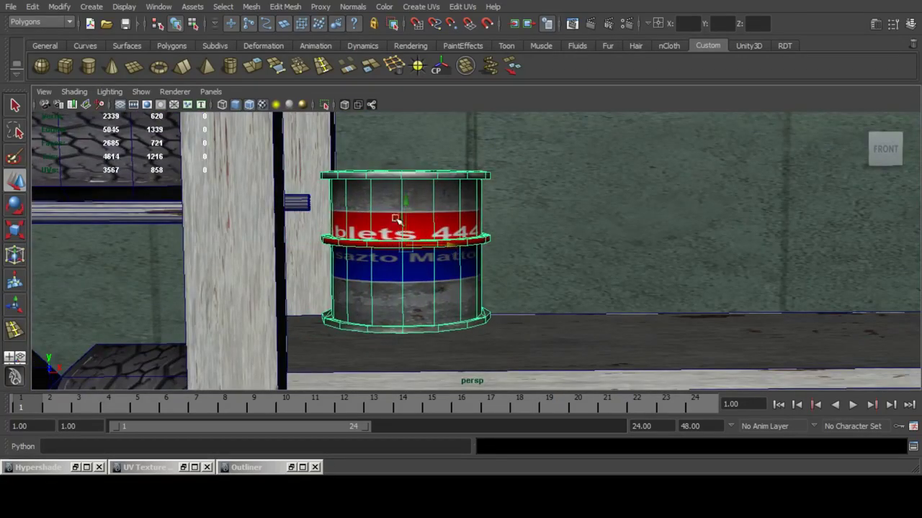
drag(397, 219, 594, 257)
key(ctrl+d)
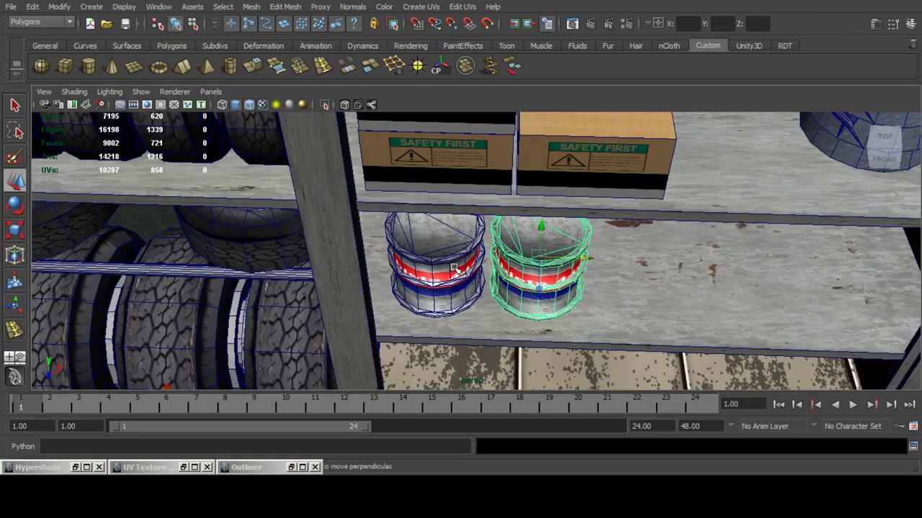
shift+click(456, 269)
key(ctrl+d)
drag(481, 258, 688, 262)
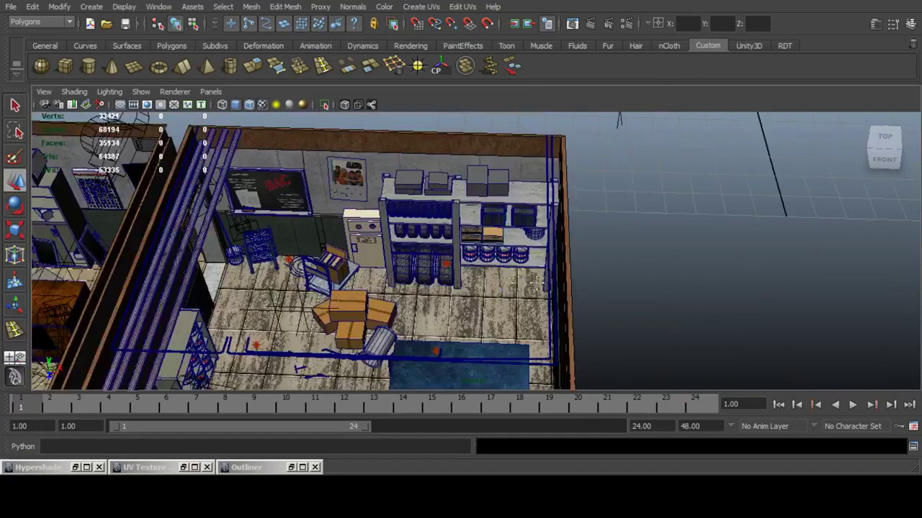
Look through the reference images of the garage and shop for remaining props and their shelf arrangement.
scroll(637, 268, down, 5)
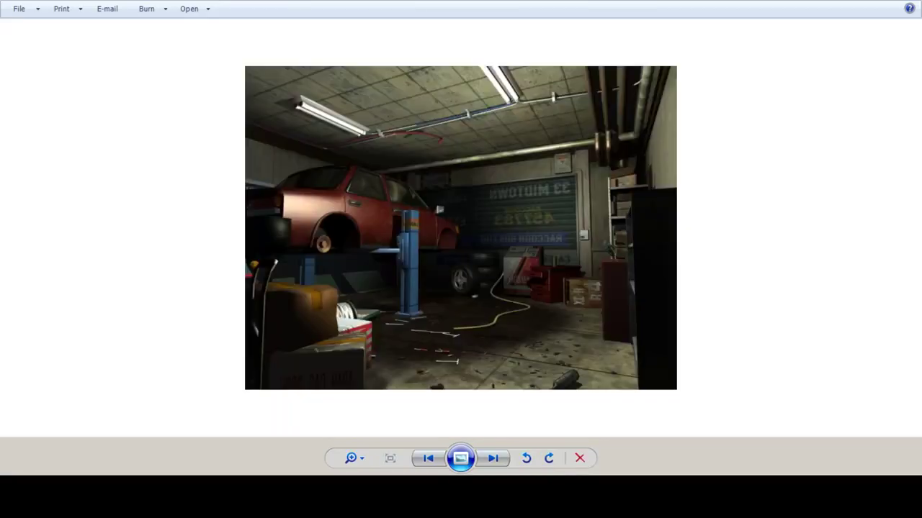
key(Right)
key(Right)
key(Right)
key(Right)
key(Right)
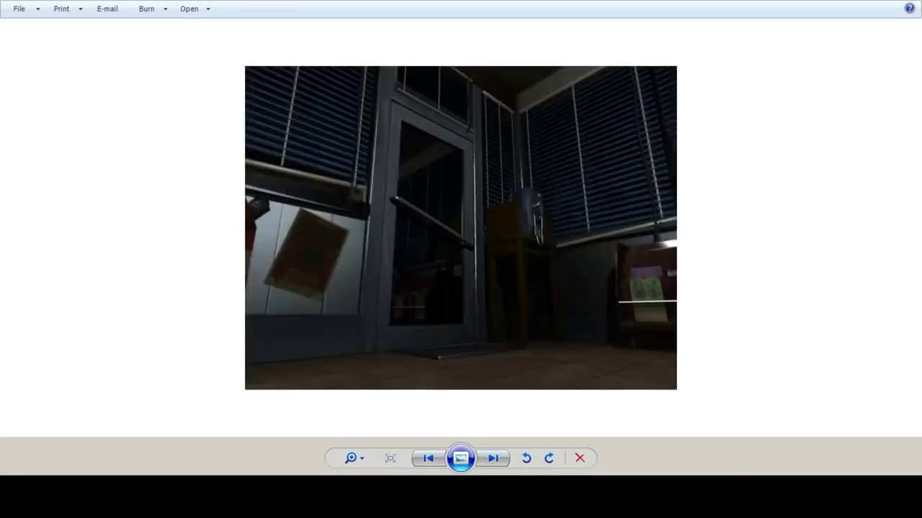
key(Right)
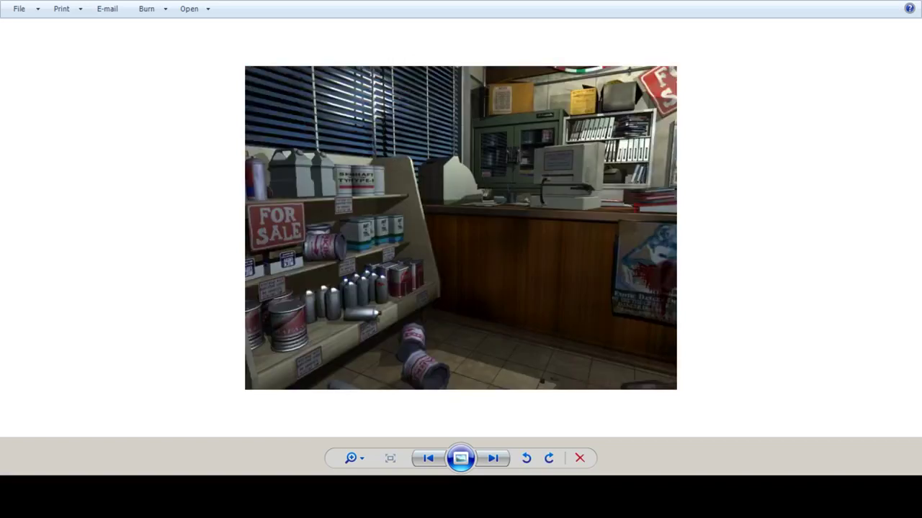
key(Right)
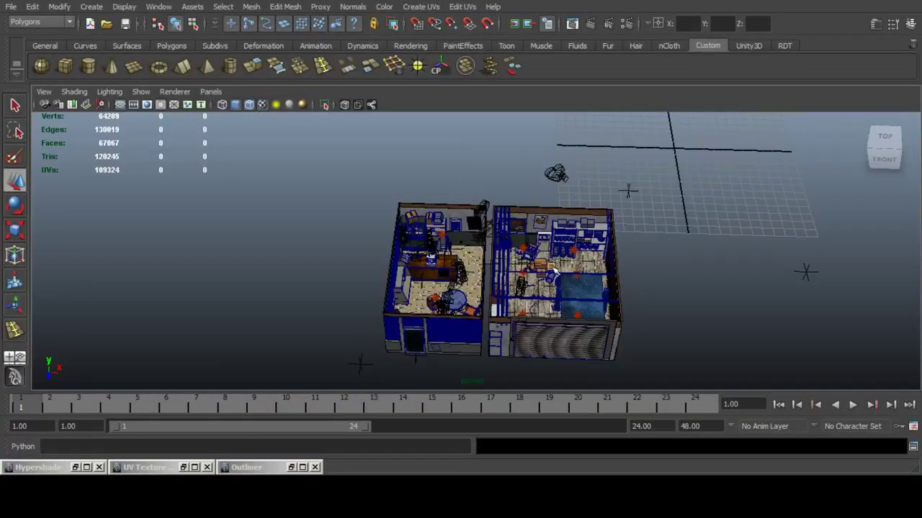
Duplicate a barrel from the garage's wooden shelving and place the copy beside the Toxic Hazard containers on the shop's display shelving.
alt+middle_drag(553, 271, 555, 230)
scroll(556, 230, up, 7)
alt+drag(556, 230, 562, 267)
alt+middle_drag(562, 266, 499, 264)
scroll(498, 263, up, 4)
alt+drag(518, 264, 447, 206)
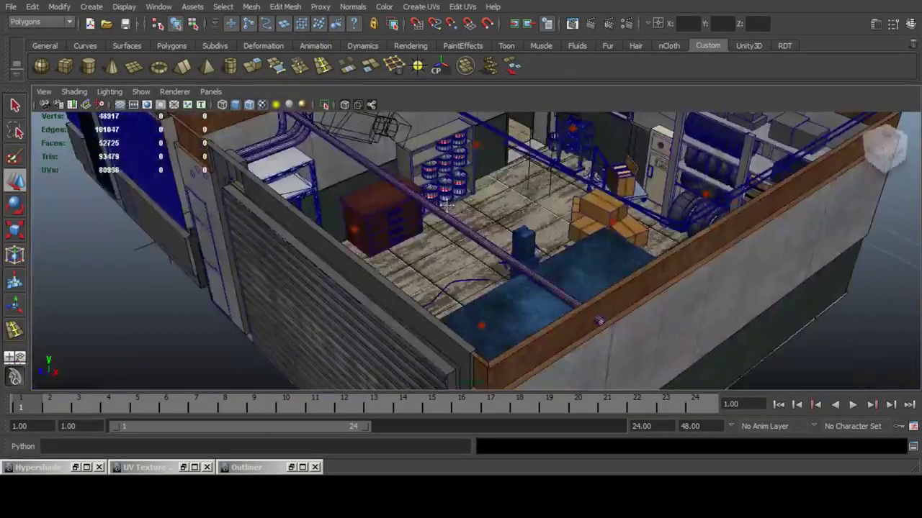
alt+middle_drag(446, 205, 590, 295)
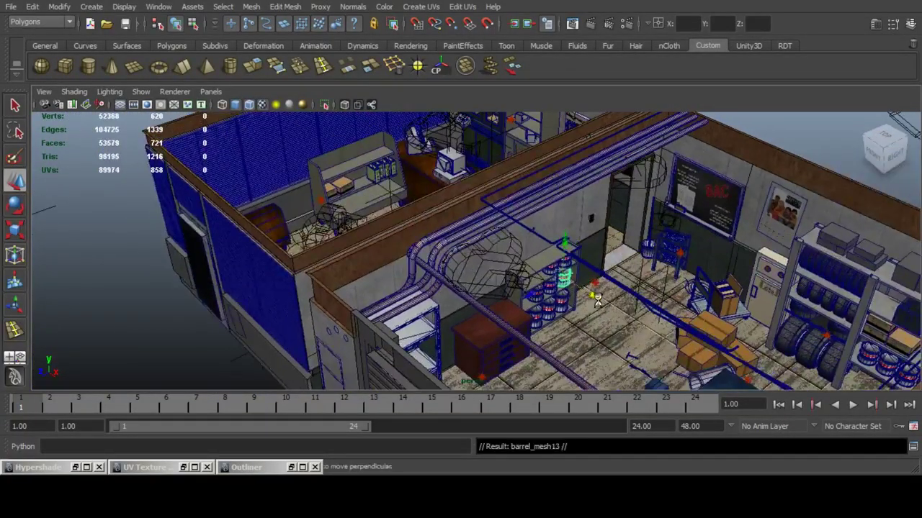
key(f)
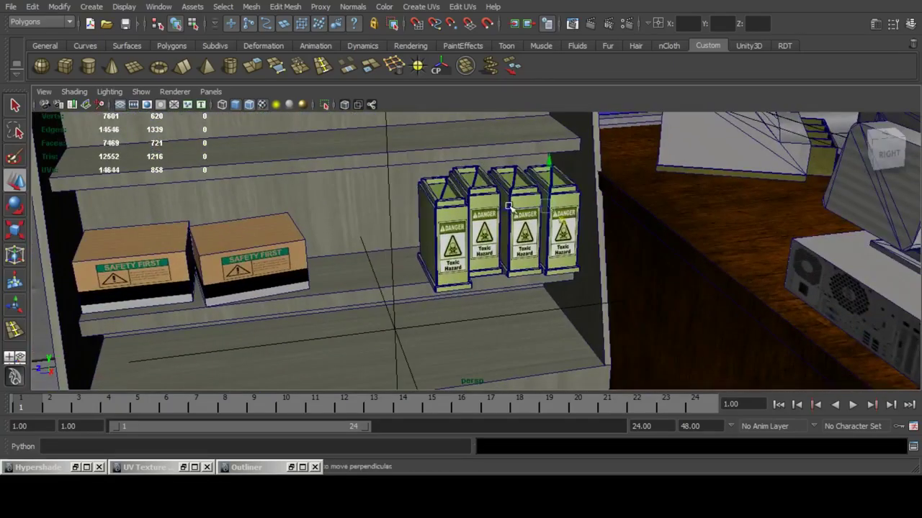
drag(507, 207, 338, 221)
alt+drag(339, 220, 482, 327)
alt+drag(483, 328, 472, 274)
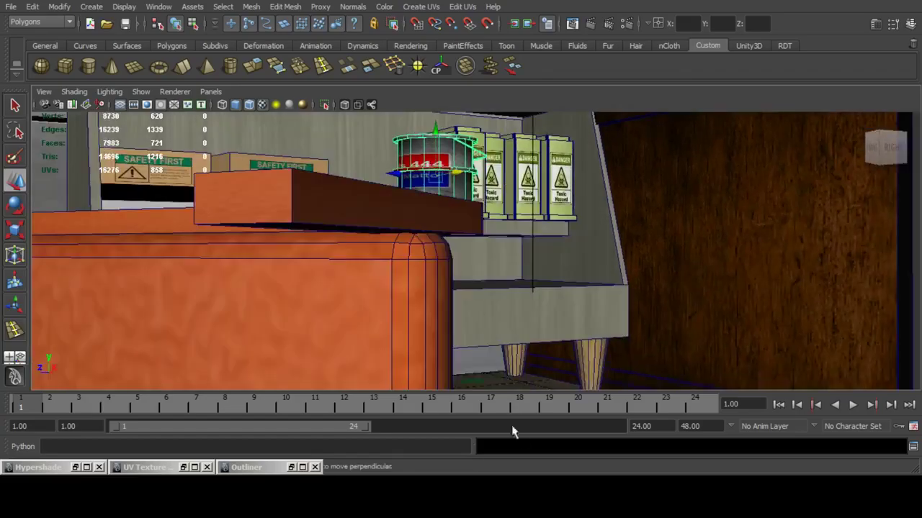
Check the reference, lower the barrel to the display's bottom shelf and shift it to the end below the Safety First boxes.
key(alt+Tab)
key(alt+Tab)
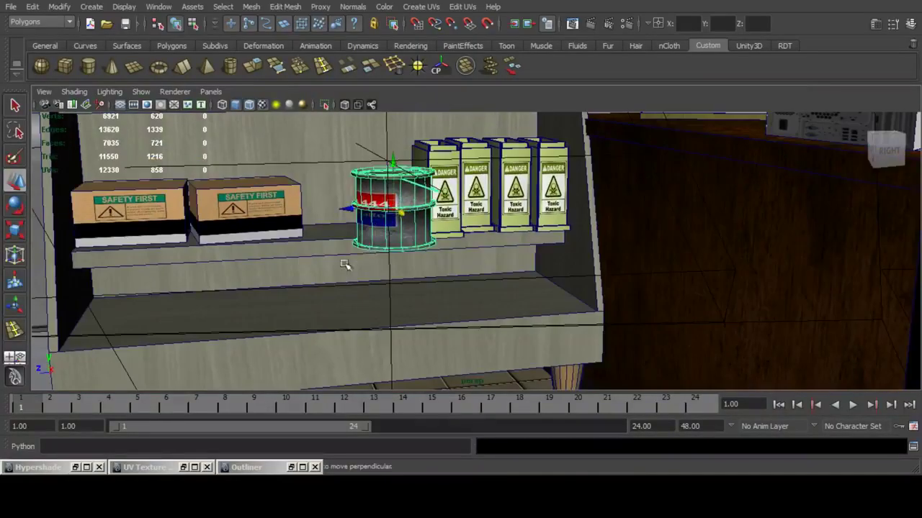
drag(390, 169, 387, 244)
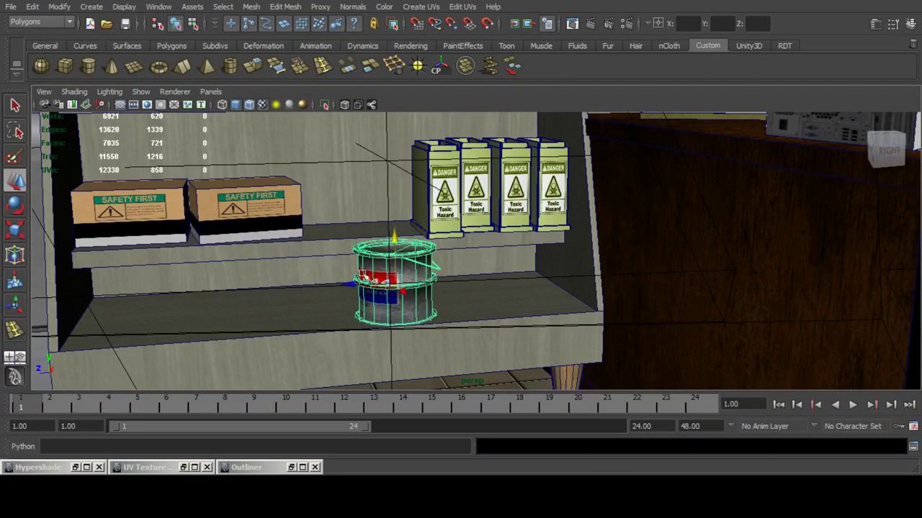
drag(351, 284, 115, 281)
key(f)
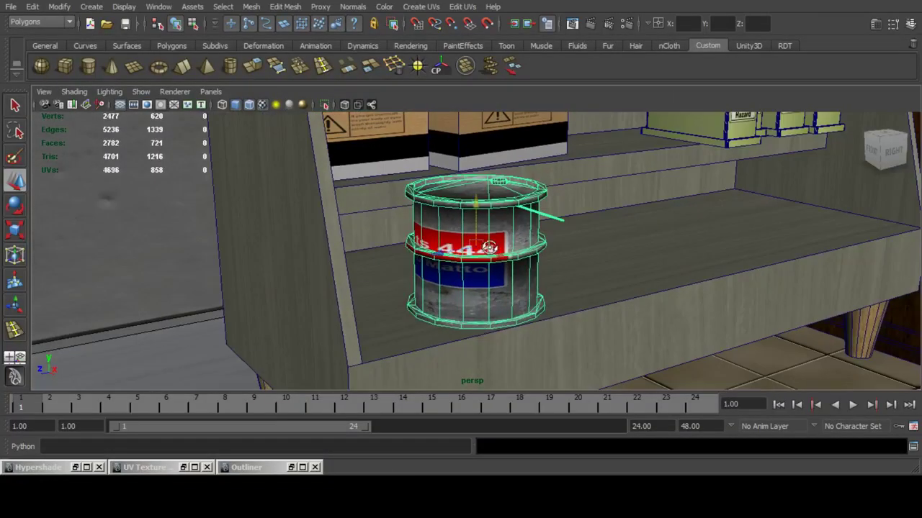
Reduce the barrel's height so that it fits the display's bottom shelf.
alt+drag(431, 219, 434, 206)
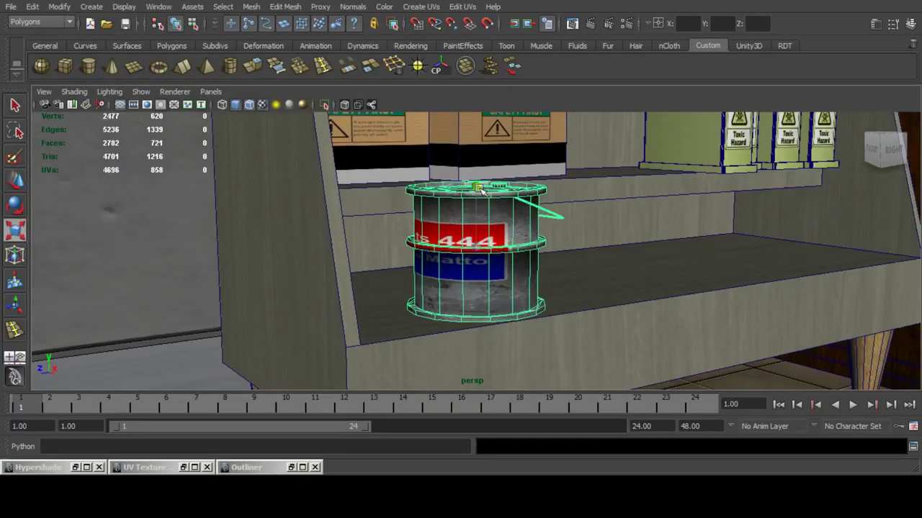
drag(481, 188, 429, 271)
click(15, 180)
key(r)
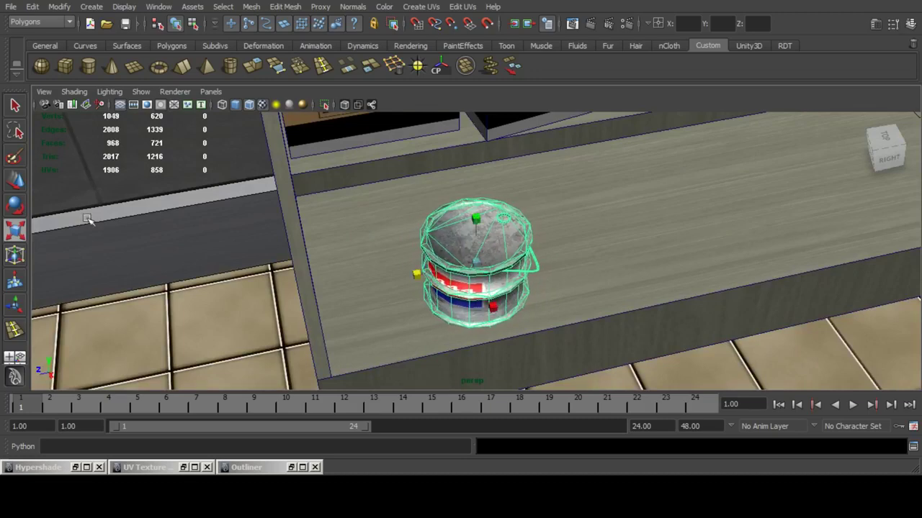
Move the shortened barrel towards the back of the bottom shelf and seat it on the surface.
click(15, 180)
alt+drag(440, 317, 427, 232)
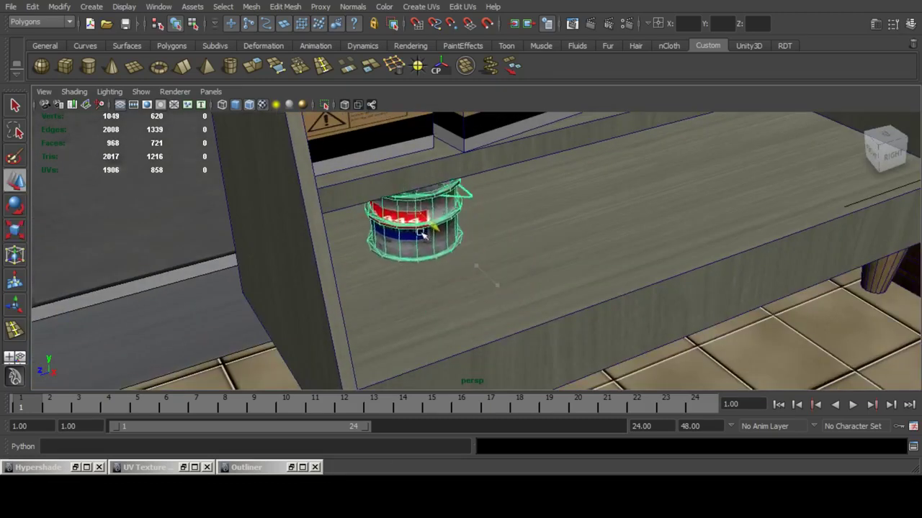
key(f)
alt+drag(566, 240, 397, 202)
drag(489, 228, 495, 248)
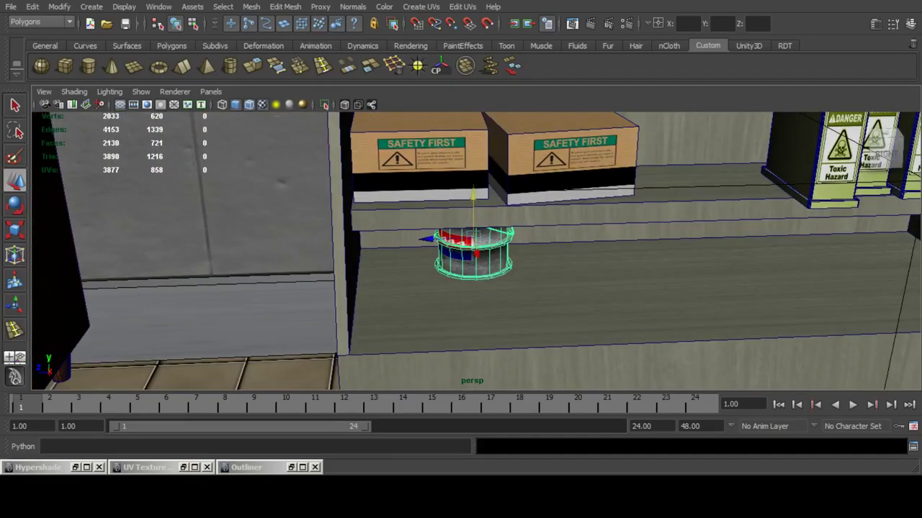
Check the reference and duplicate the barrel, setting the two side by side at the back of the bottom shelf.
key(alt+Tab)
key(alt+Tab)
key(ctrl+d)
drag(421, 238, 329, 245)
scroll(351, 238, up, 3)
click(469, 257)
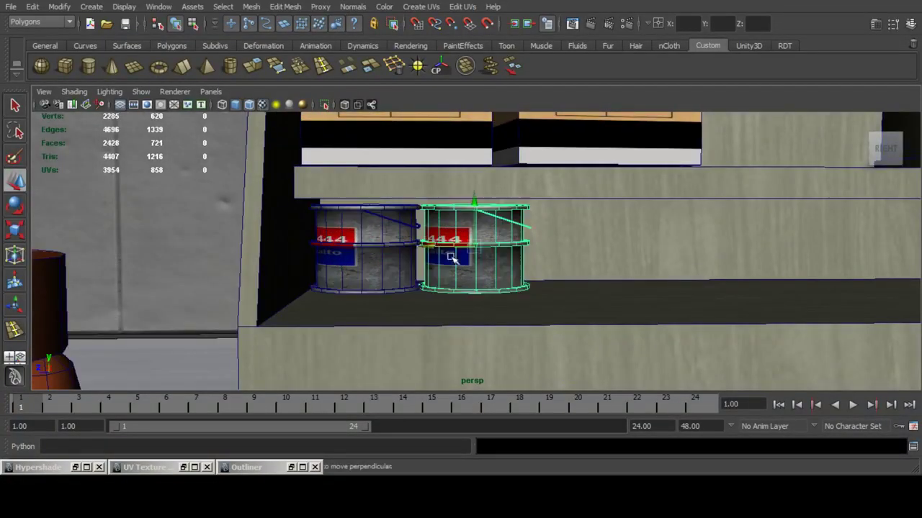
Add a third barrel copy in front of the two back barrels on the bottom shelf.
drag(430, 248, 358, 255)
key(ctrl+d)
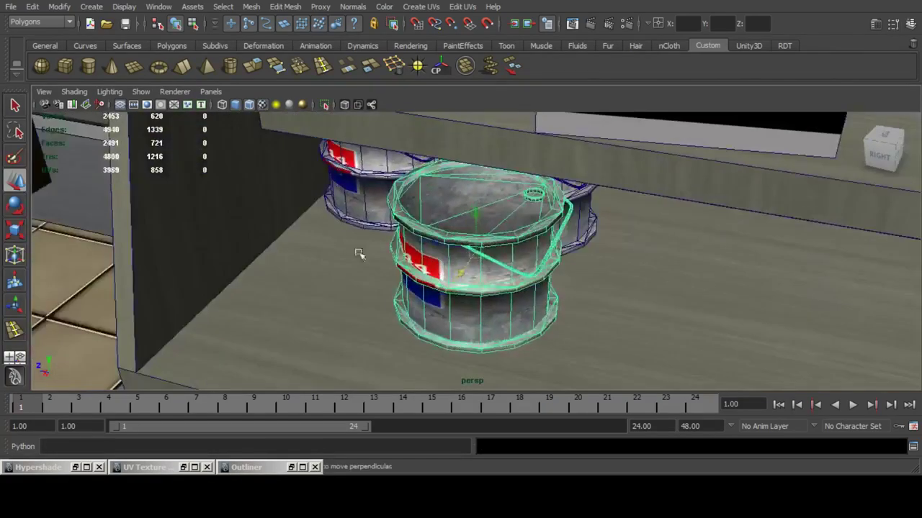
scroll(461, 239, down, 4)
alt+drag(473, 236, 493, 245)
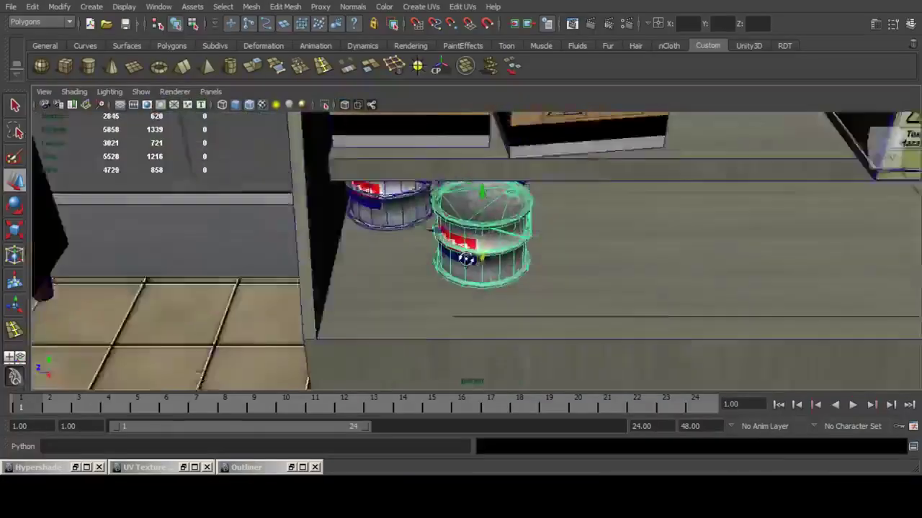
Duplicate the front barrel on the bottom shelf and place the copy on the middle shelf between the boxes and the toxic hazard tins.
alt+drag(432, 245, 470, 258)
shift+click(376, 231)
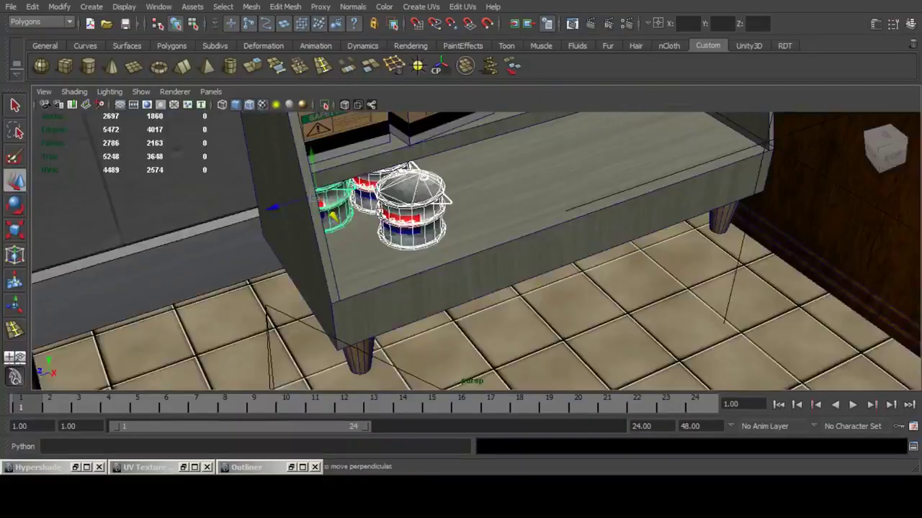
alt+drag(403, 260, 428, 273)
key(ctrl+d)
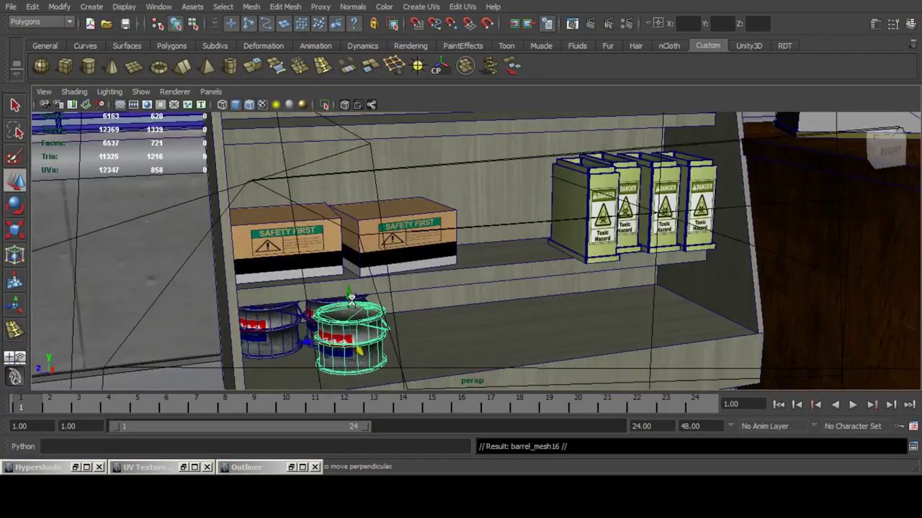
drag(350, 296, 376, 282)
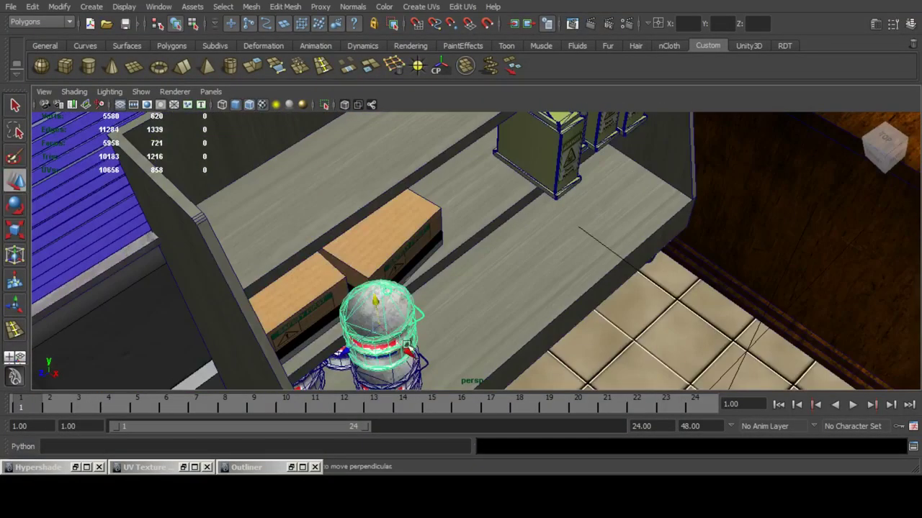
drag(407, 351, 352, 280)
drag(288, 294, 449, 229)
alt+right_drag(448, 229, 491, 243)
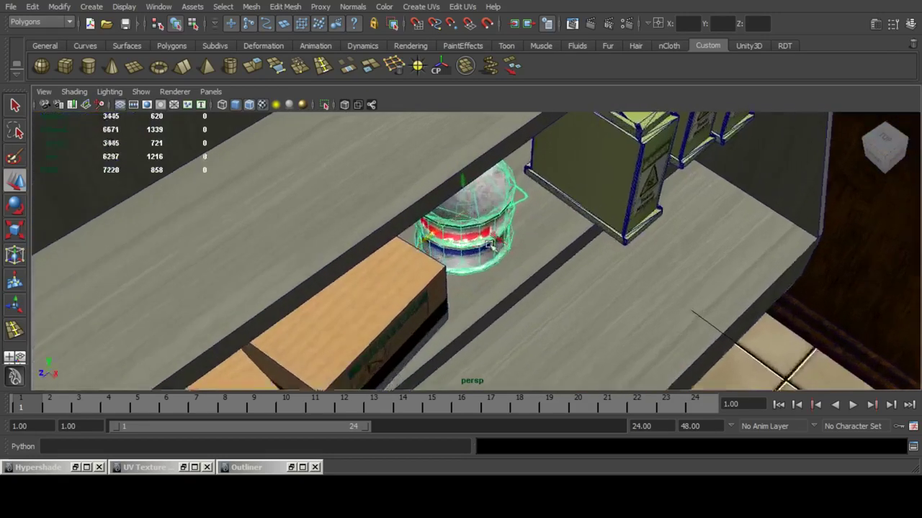
alt+drag(492, 243, 442, 229)
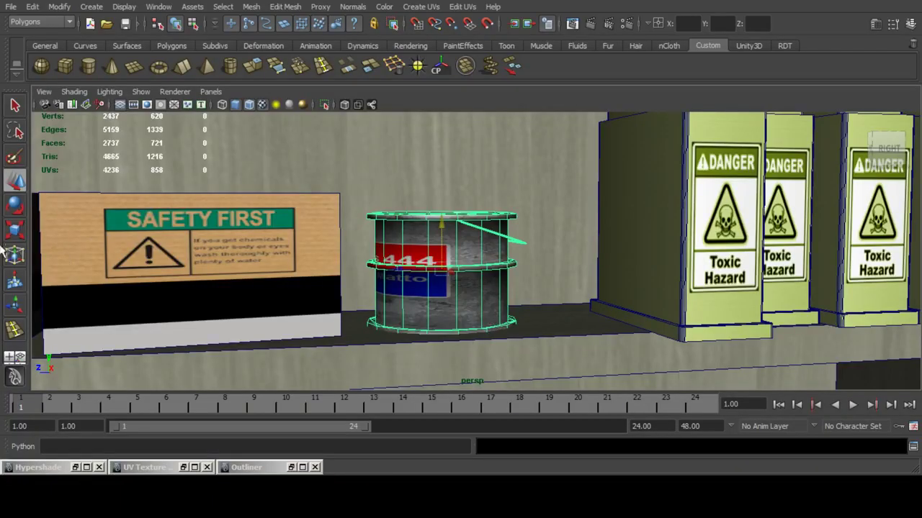
Adjust the middle-shelf barrel's scale, then duplicate it and set the copy between the barrel and the cardboard box.
key(r)
drag(437, 209, 540, 267)
key(w)
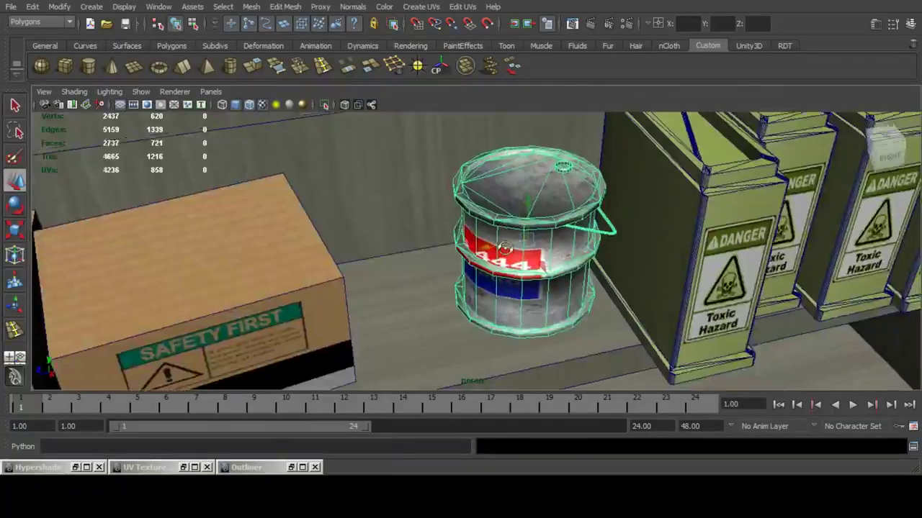
key(ctrl+d)
drag(487, 250, 440, 237)
click(507, 231)
alt+drag(551, 223, 501, 249)
click(403, 245)
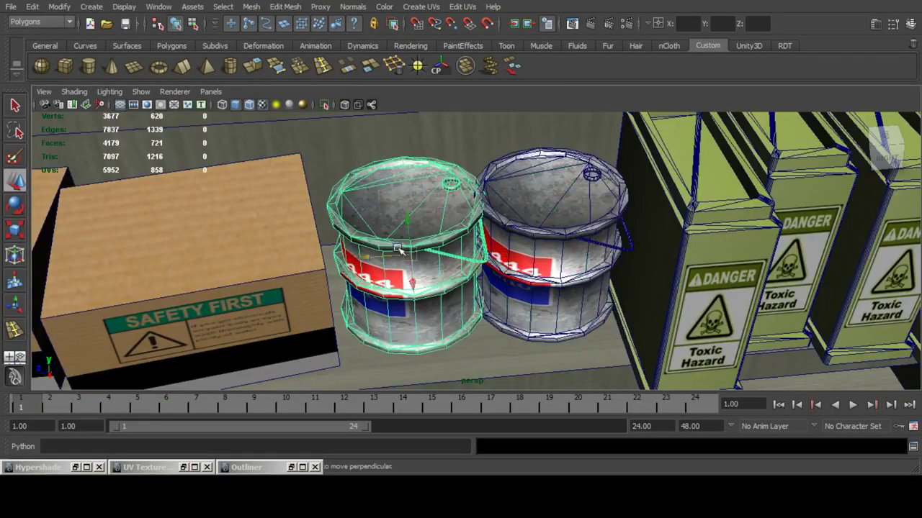
click(912, 25)
click(886, 177)
text(90)
key(Return)
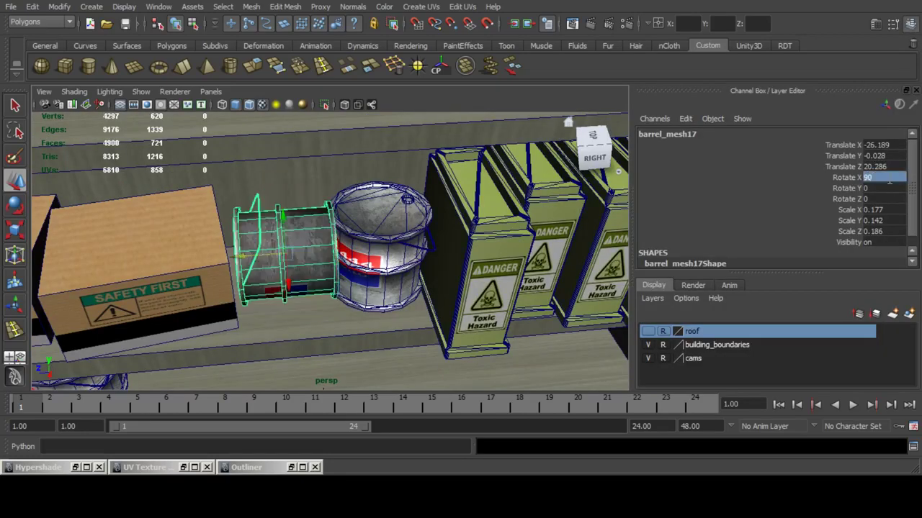
text(0)
click(885, 199)
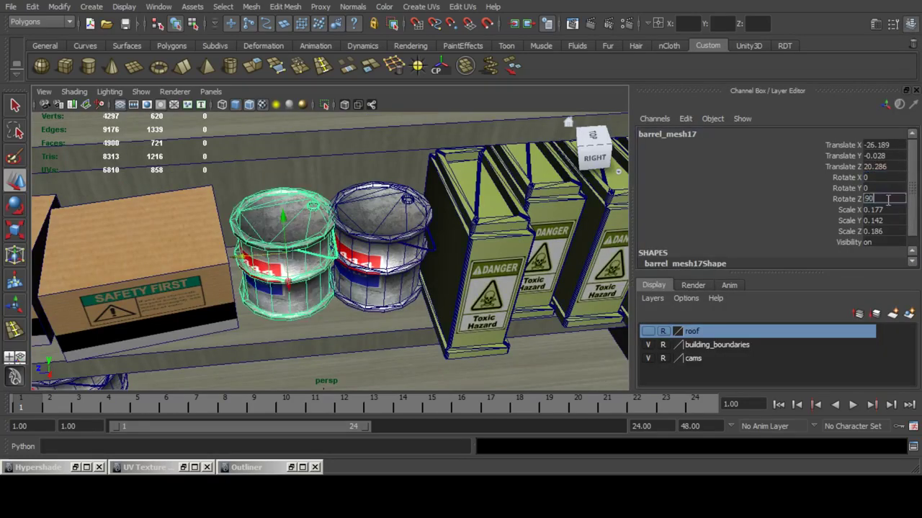
text(90)
key(Return)
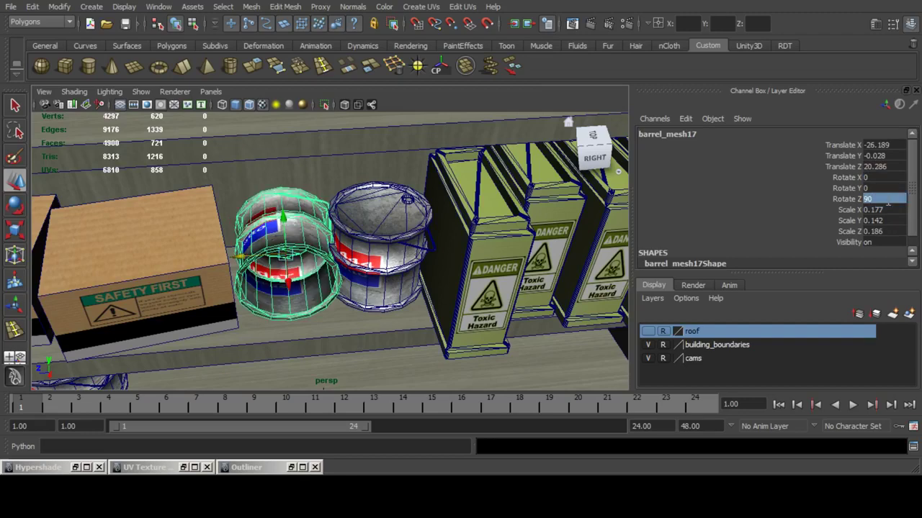
Lay the barrel copy on its side with a Rotate Z of -90 and turn it slightly on the shelf.
click(888, 199)
text(-90)
key(Return)
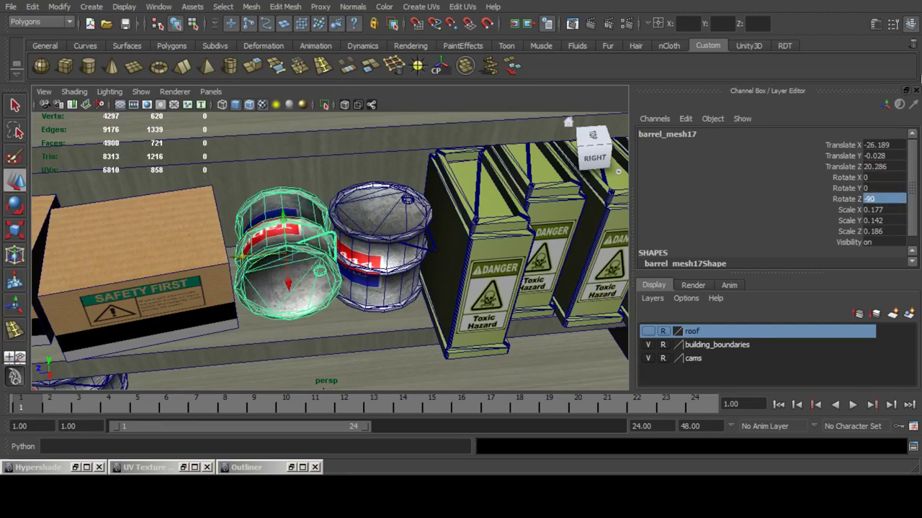
click(915, 26)
alt+drag(410, 263, 494, 313)
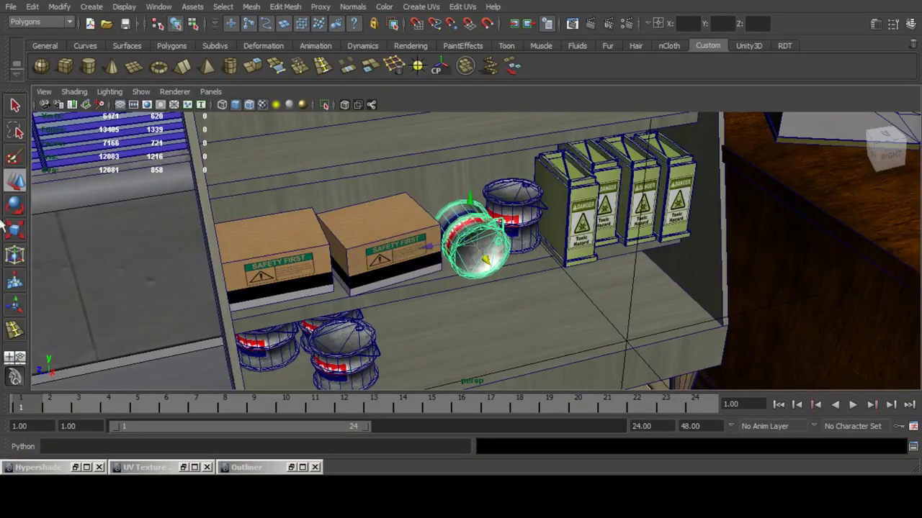
click(16, 206)
drag(461, 272, 484, 268)
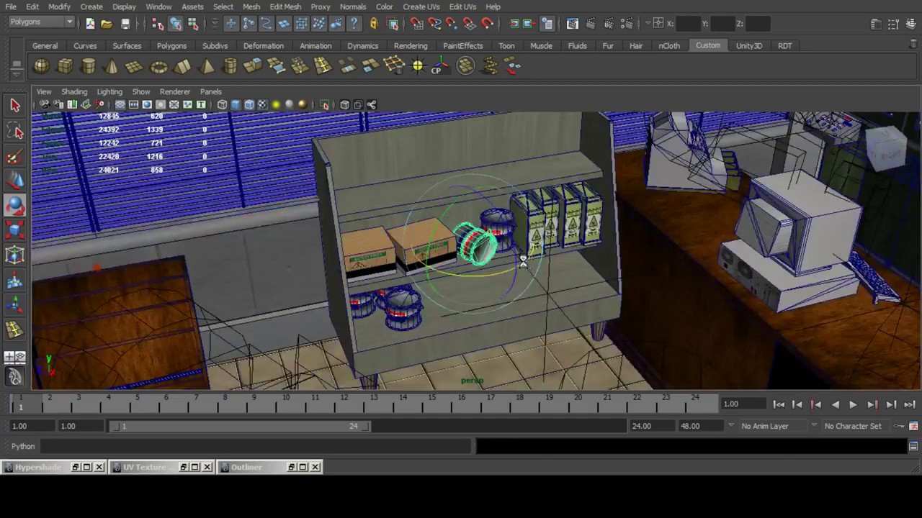
Save the scene and render it through camera CAM_10_OBJ.
key(q)
key(ctrl+s)
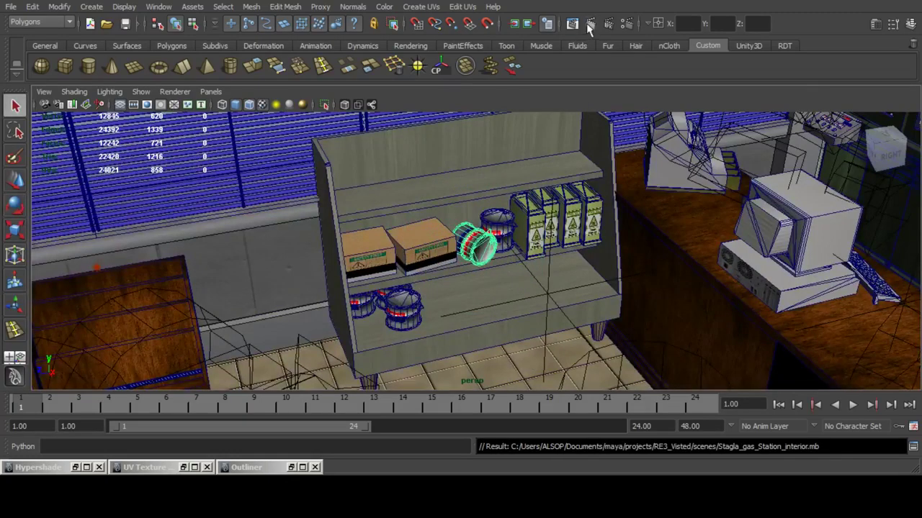
click(587, 23)
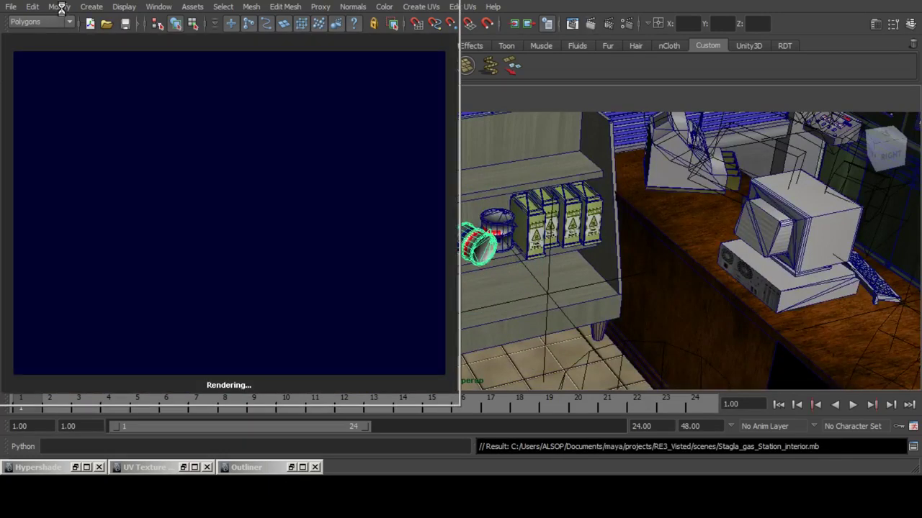
click(63, 7)
mouse_move(101, 81)
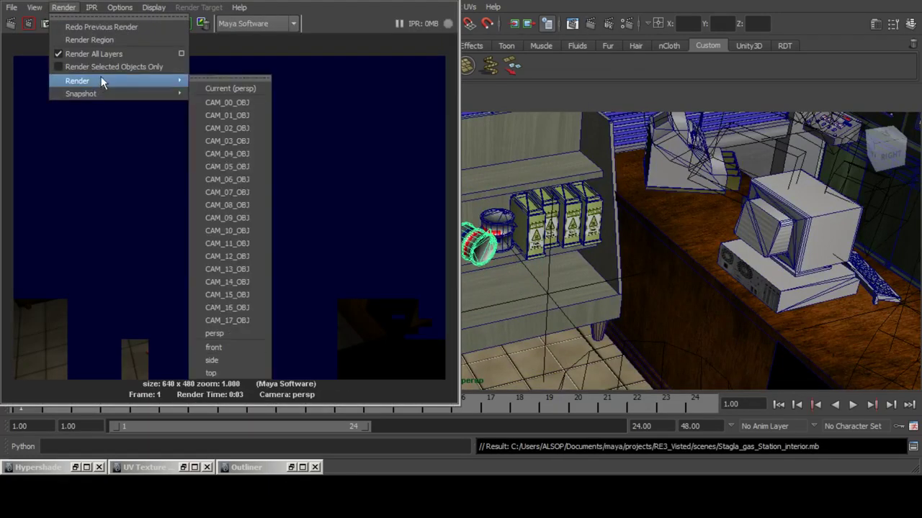
click(242, 231)
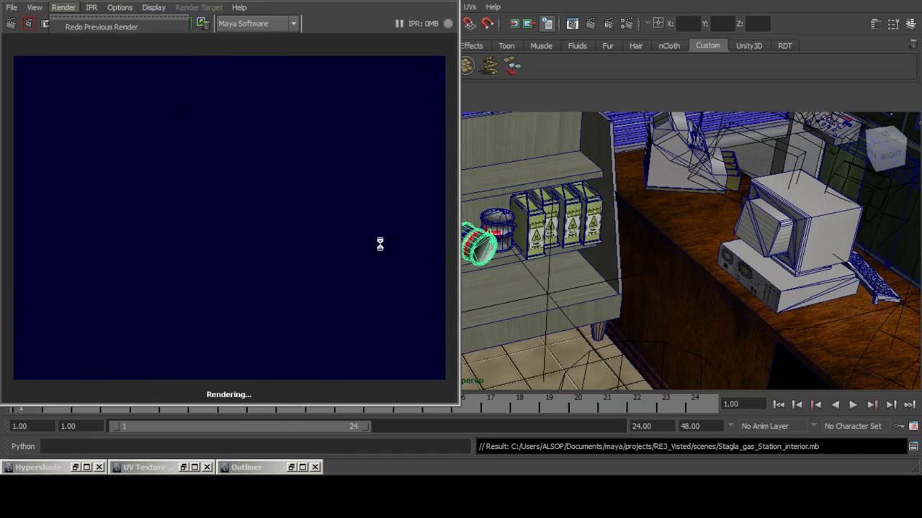
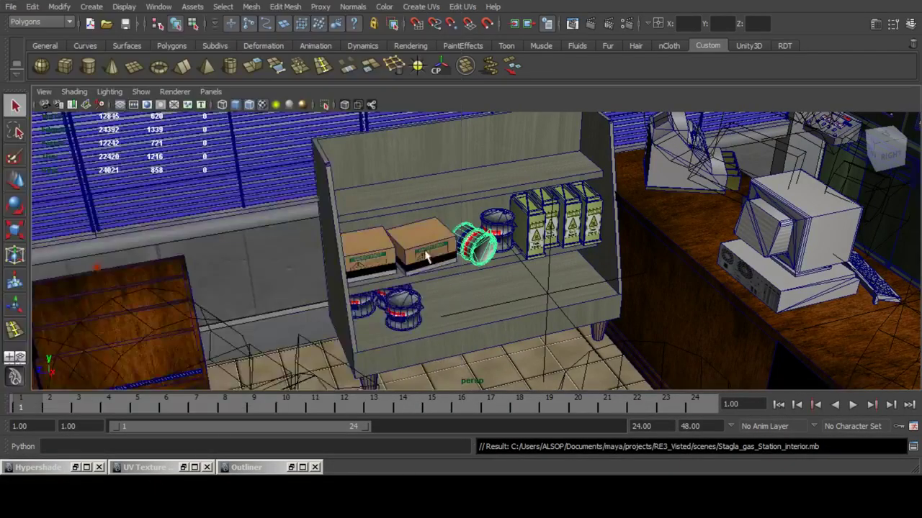
Duplicate one of the toxic hazard tins and lower the copy onto the display's bottom shelf.
scroll(389, 250, up, 3)
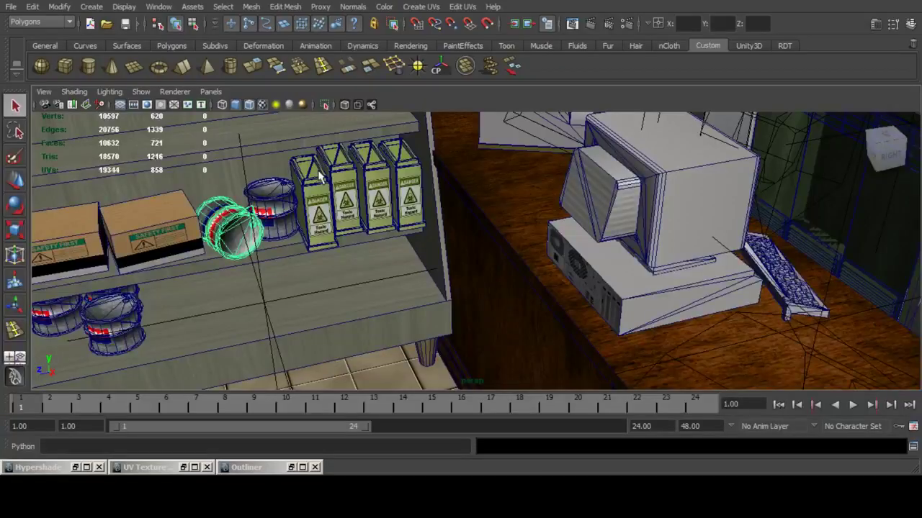
click(313, 208)
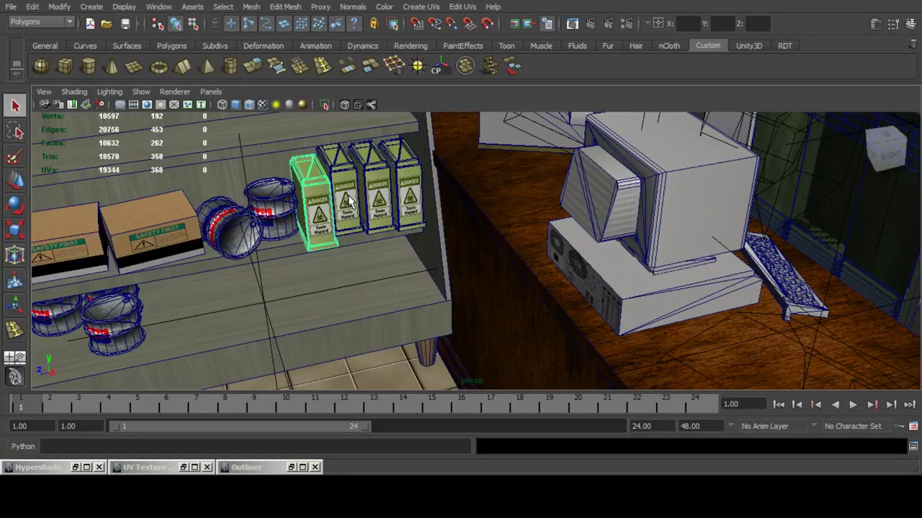
shift+click(344, 202)
click(335, 213)
click(13, 181)
key(ctrl+d)
drag(310, 180, 453, 178)
alt+middle_drag(453, 178, 382, 180)
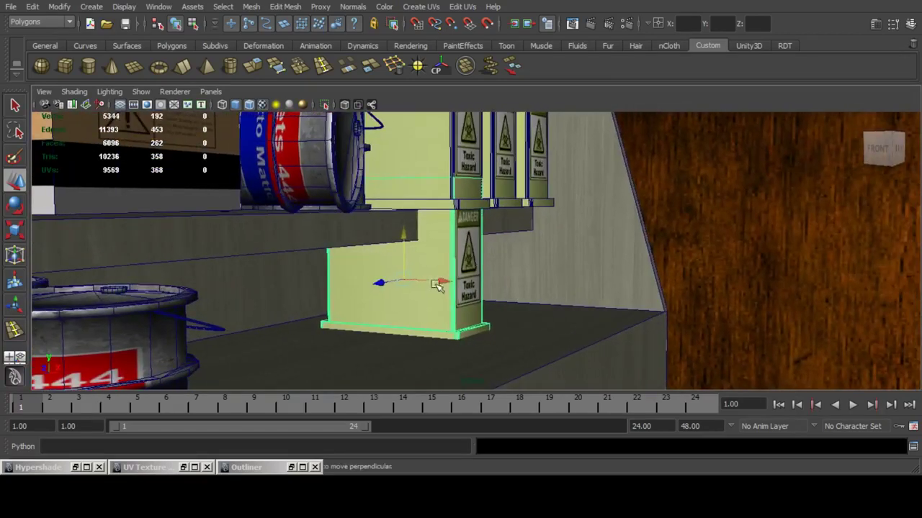
drag(404, 233, 547, 318)
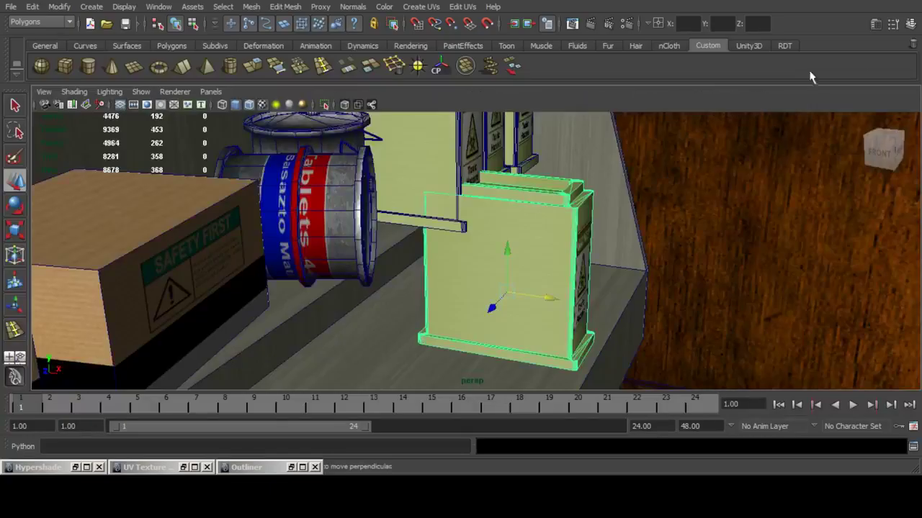
Set the copied tin's Rotate Y to 90.
click(907, 22)
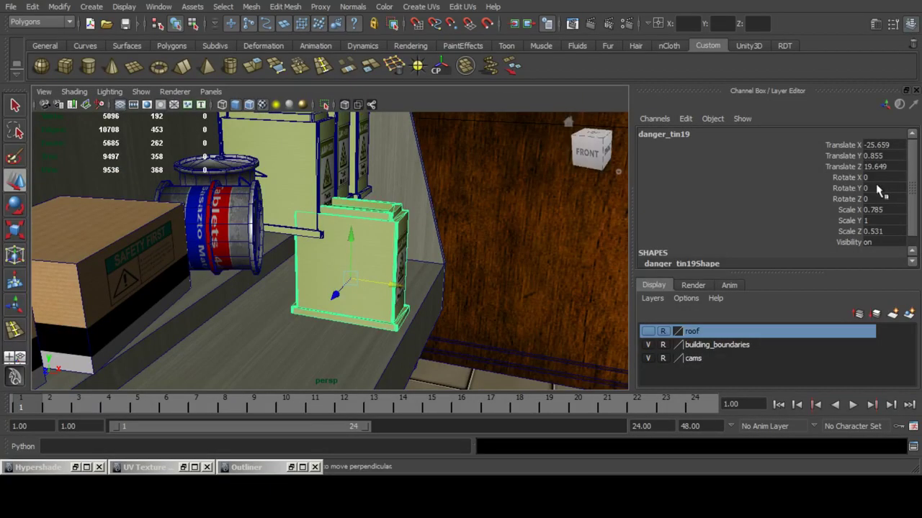
click(880, 187)
text(90)
key(Return)
click(907, 23)
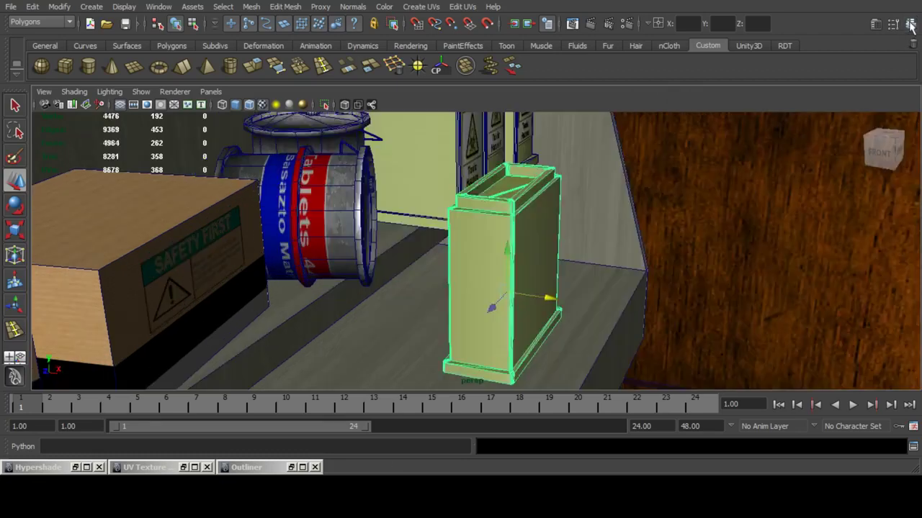
Scale down the rotated tin and slide it along the bottom shelf towards the side panel near the counter.
click(14, 231)
drag(519, 291, 451, 301)
drag(560, 304, 488, 253)
click(12, 181)
alt+drag(520, 241, 444, 289)
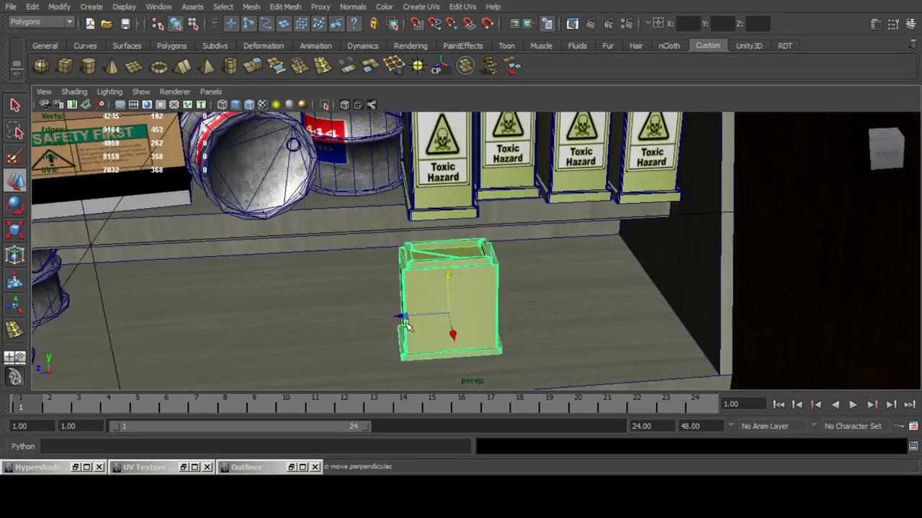
drag(401, 319, 437, 315)
Try moving the tin further back beneath the middle shelf, and undo the last two changes.
alt+drag(440, 309, 567, 327)
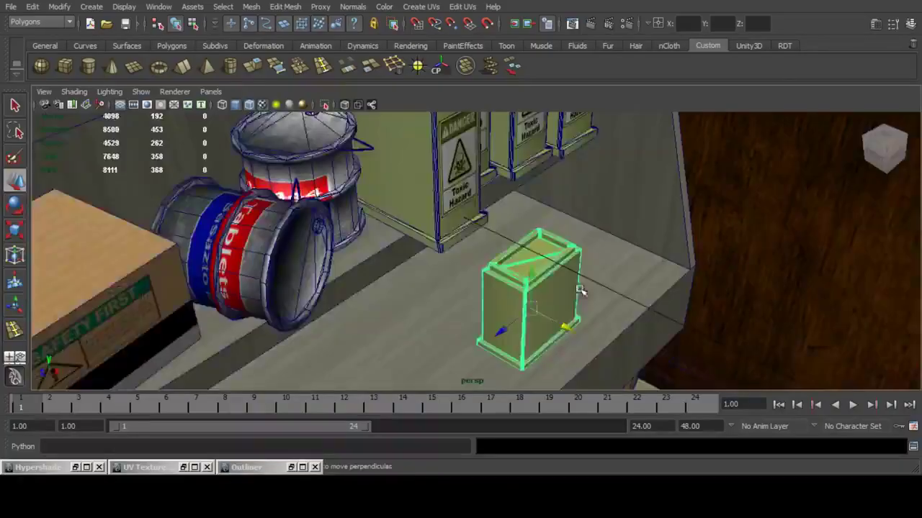
alt+drag(580, 288, 411, 303)
scroll(455, 269, up, 3)
alt+drag(455, 270, 499, 228)
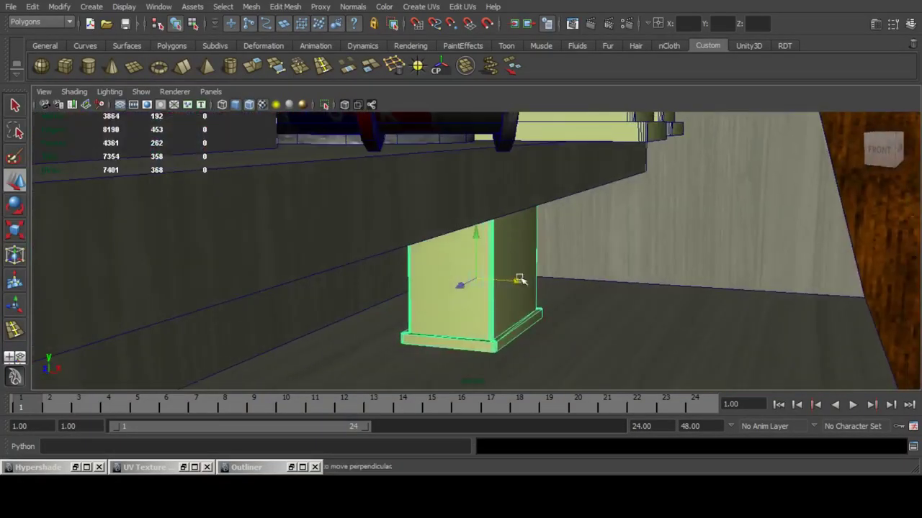
drag(519, 280, 436, 258)
alt+drag(506, 257, 623, 321)
key(ctrl+z)
key(ctrl+z)
Lower the tin's upper vertices so it fits beneath the middle shelf, and center its pivot.
alt+drag(561, 287, 507, 268)
right_drag(399, 219, 328, 196)
drag(305, 169, 551, 228)
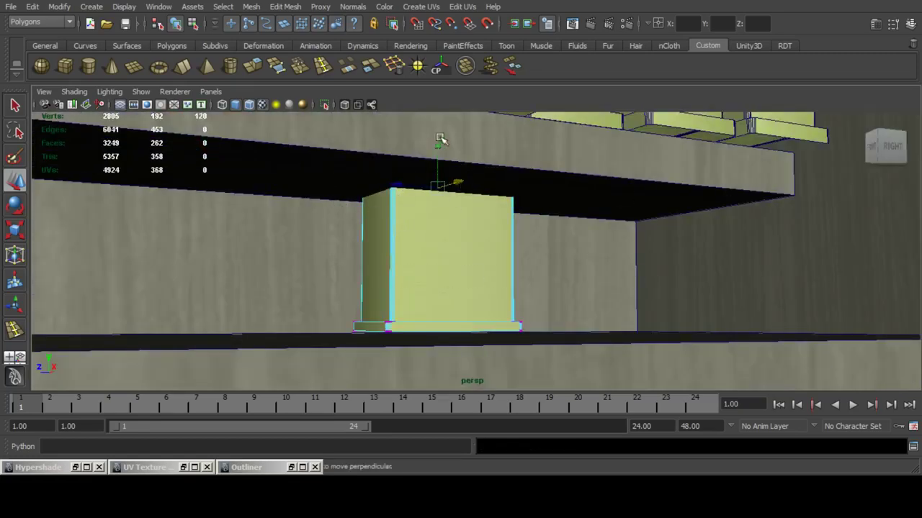
mouse_move(440, 141)
mouse_down()
mouse_move(432, 168)
mouse_move(435, 155)
mouse_up()
alt+drag(452, 188, 514, 224)
key(F8)
key(F8)
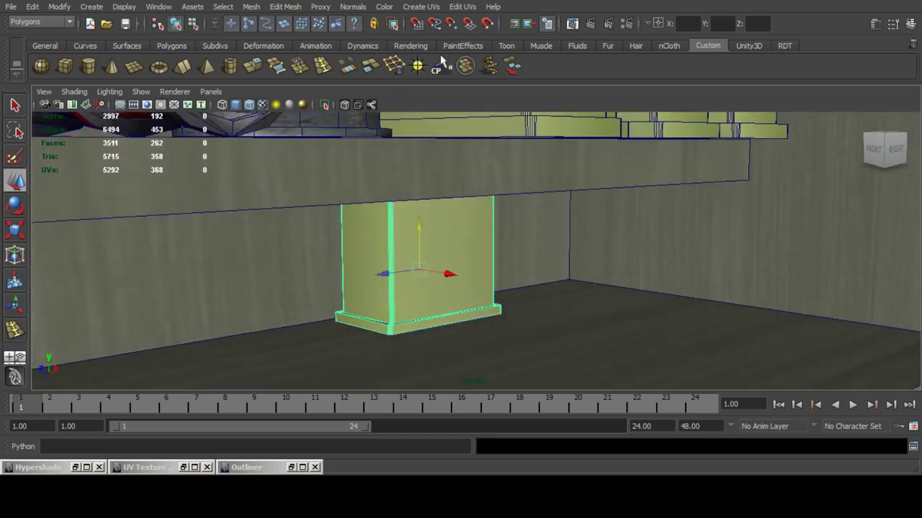
click(437, 67)
Duplicate the tin, then duplicate the pair, lining up four tins from back to front on the bottom shelf.
alt+drag(504, 283, 393, 273)
key(ctrl+d)
drag(451, 262, 517, 269)
shift+click(387, 263)
key(ctrl+d)
drag(456, 288, 514, 294)
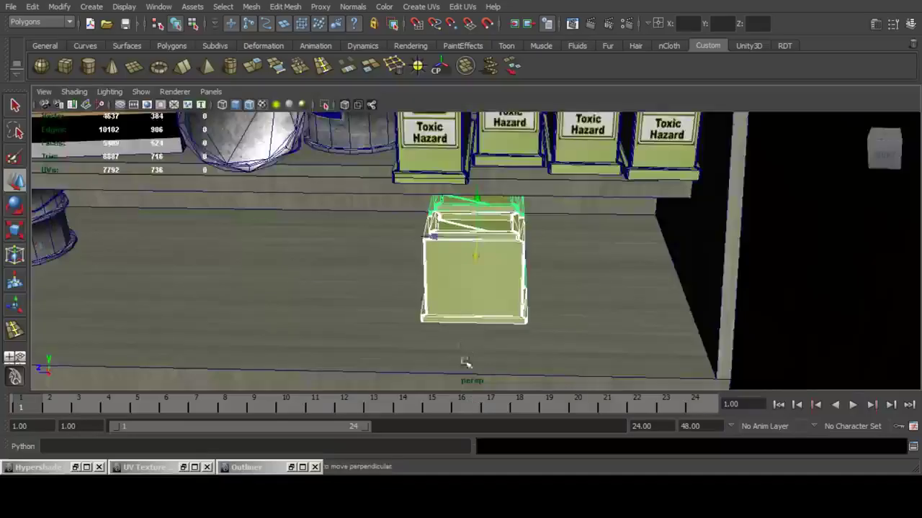
Delete the rearmost tin of the row on the bottom shelf.
alt+drag(459, 295, 487, 268)
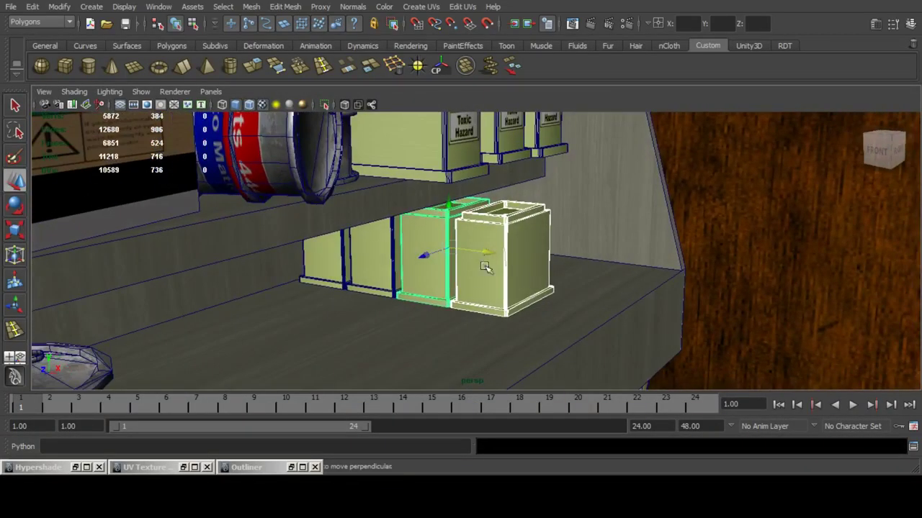
click(338, 263)
key(Delete)
Duplicate the three remaining tins as a second row beside the first, and bring up the reference image of the shop.
click(481, 265)
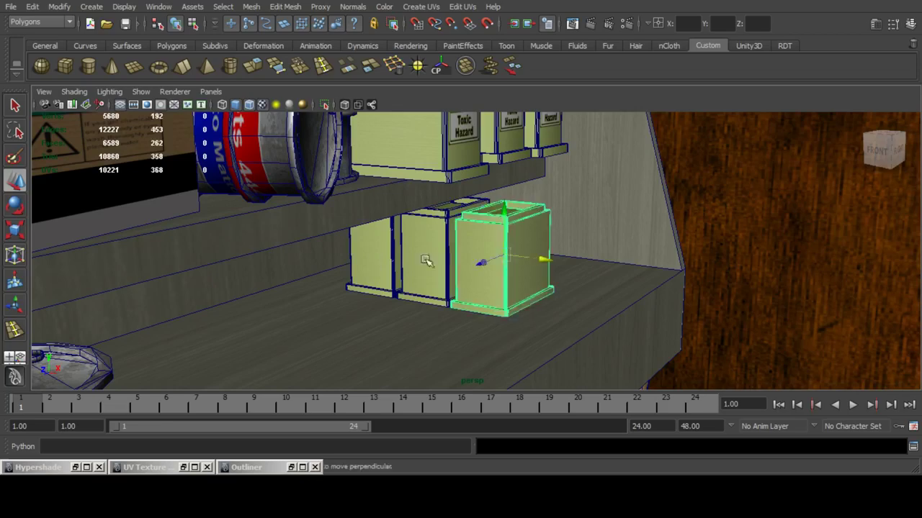
shift+click(425, 261)
shift+click(374, 252)
alt+drag(374, 252, 426, 281)
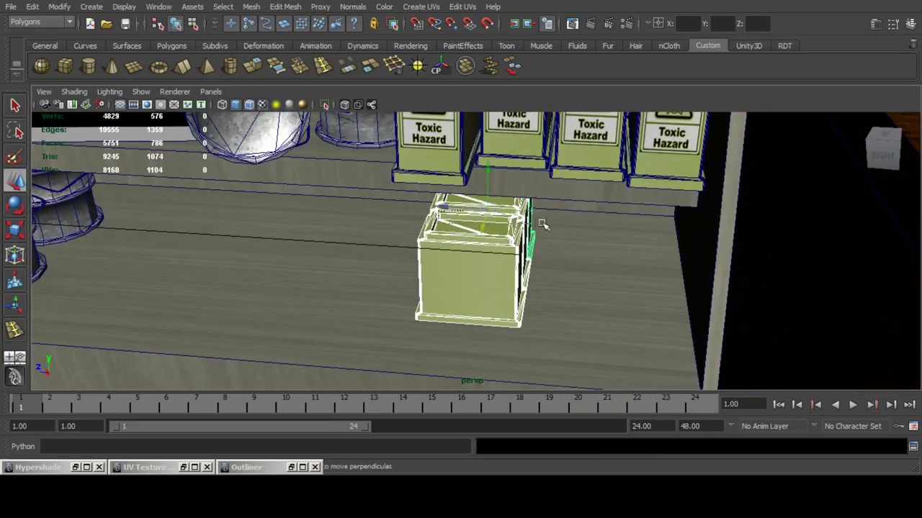
key(shift+d)
drag(567, 225, 576, 275)
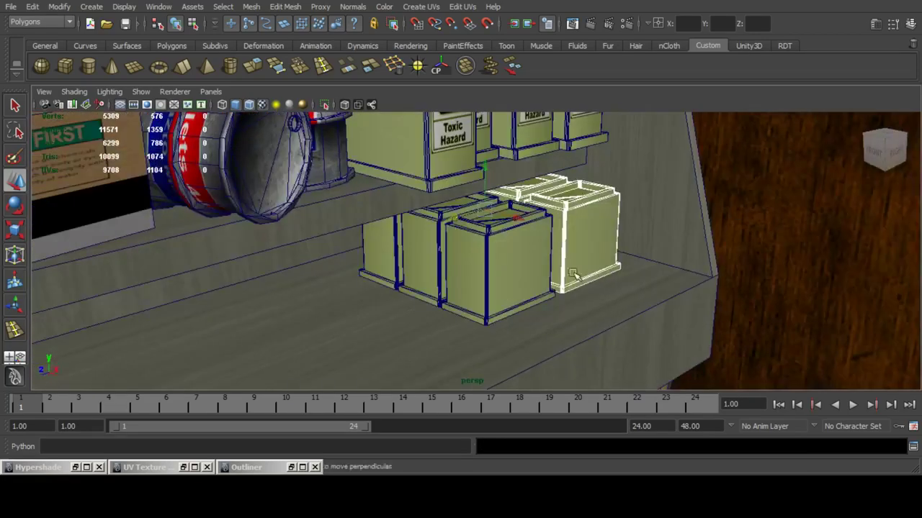
key(alt+Tab)
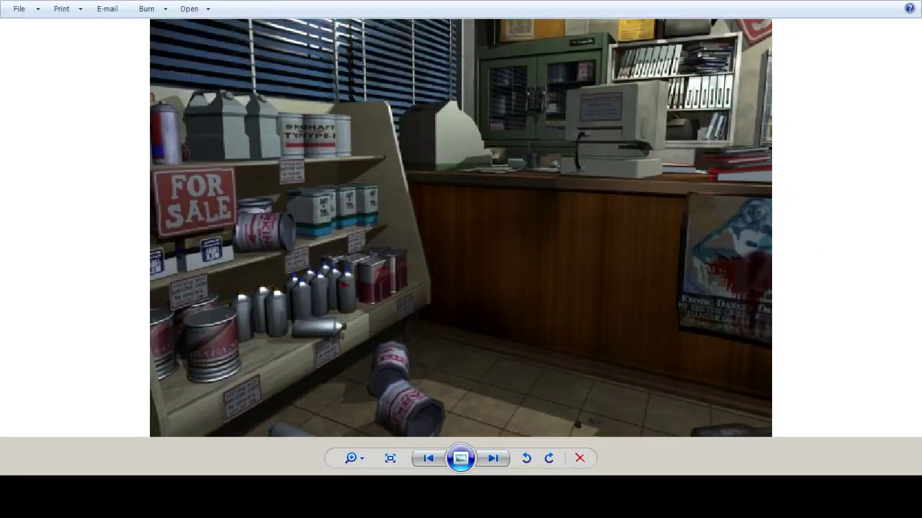
Return to the Maya scene, add more tins of the bottom shelf to the selection, and save the scene.
key(alt+Tab)
alt+drag(533, 325, 479, 270)
shift+click(469, 249)
shift+click(428, 245)
shift+click(397, 235)
alt+drag(396, 235, 491, 291)
scroll(448, 244, down, 5)
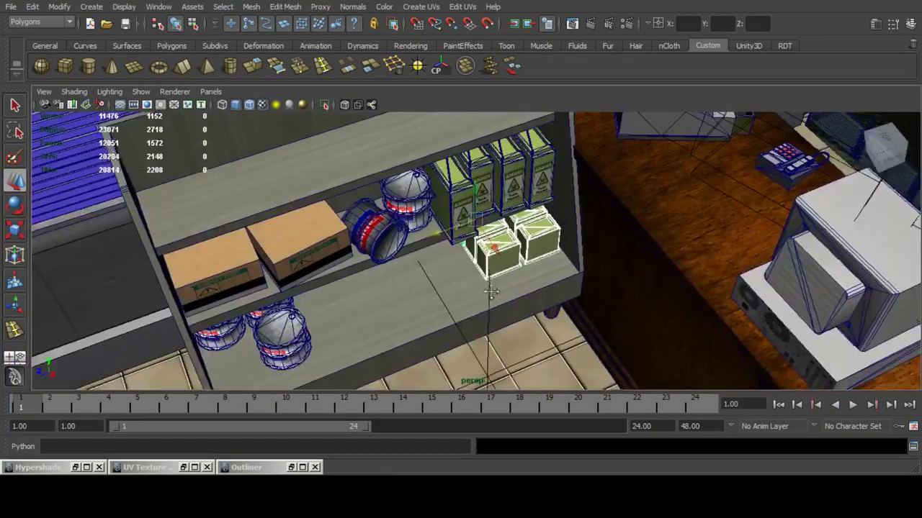
alt+middle_drag(491, 291, 514, 274)
key(q)
key(ctrl+s)
Check the reference image for fallen cans, then duplicate the barrel lying on the middle shelf and place the copy on the floor in front.
key(alt+Tab)
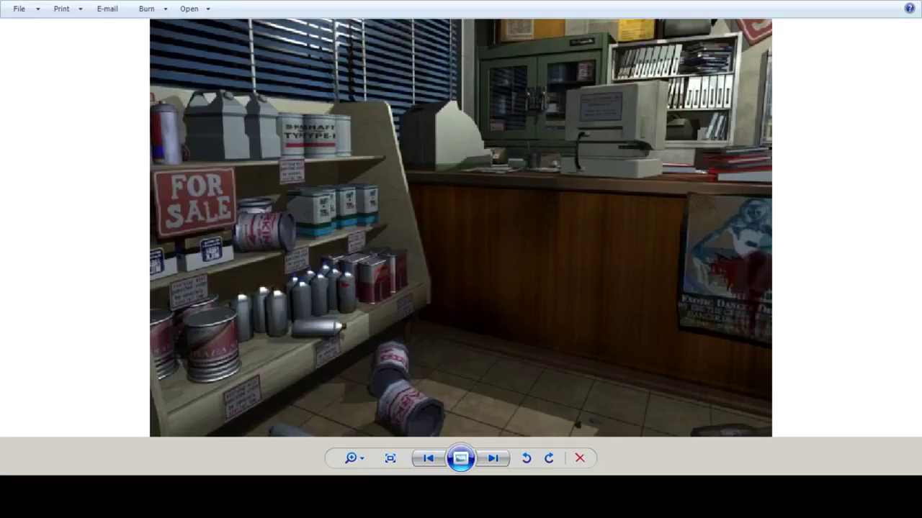
key(Right)
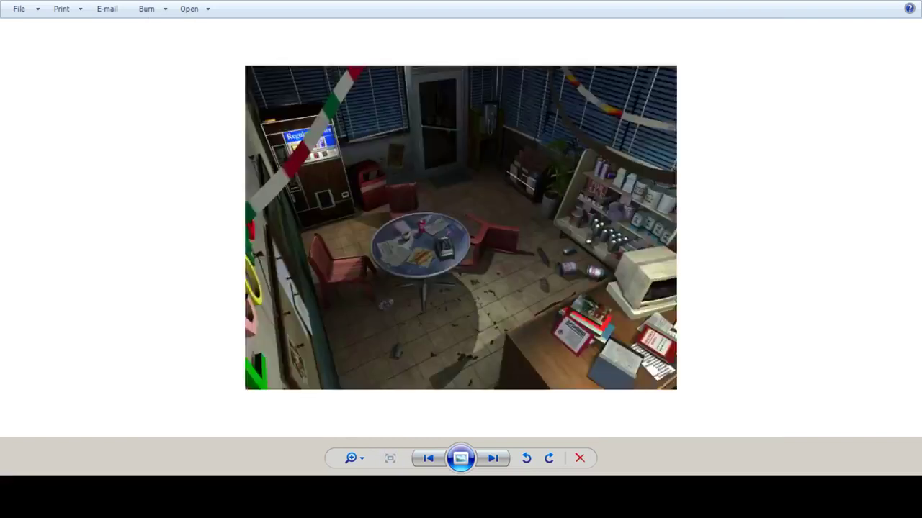
scroll(203, 366, up, 3)
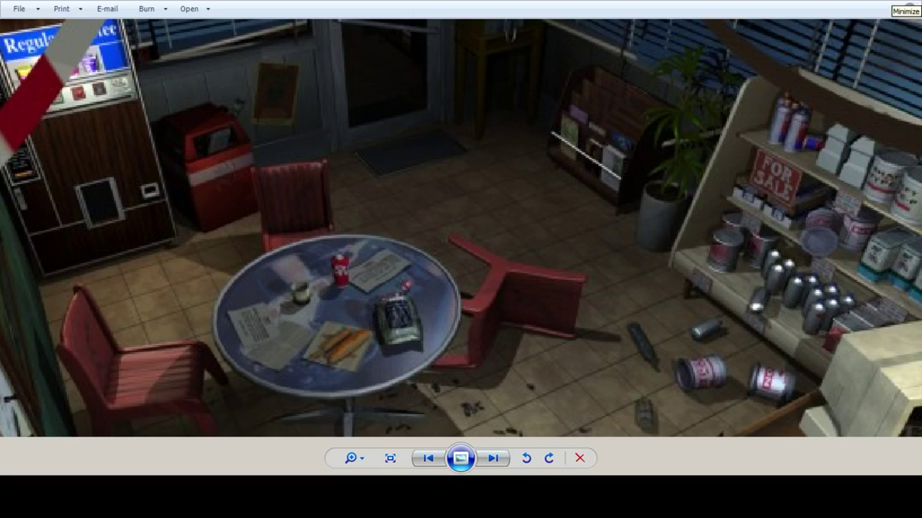
click(892, 2)
alt+middle_drag(360, 330, 397, 236)
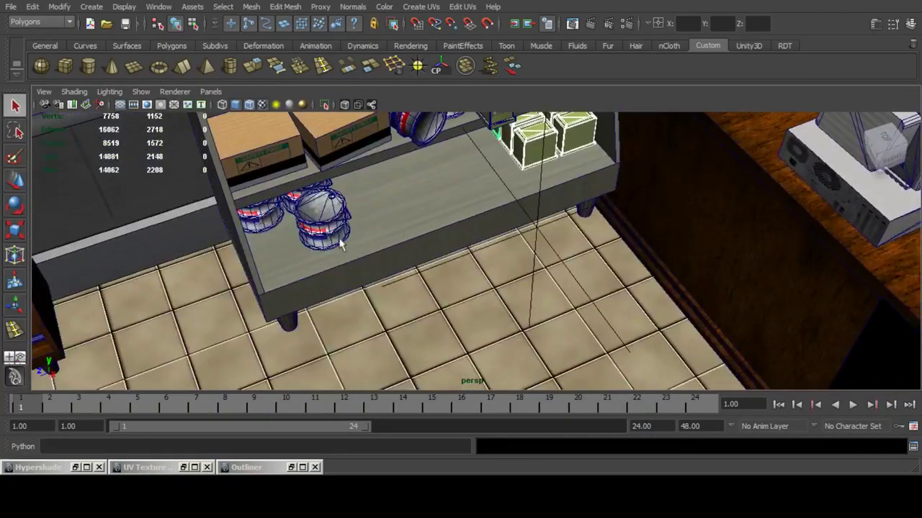
alt+drag(351, 221, 372, 221)
click(407, 135)
click(17, 182)
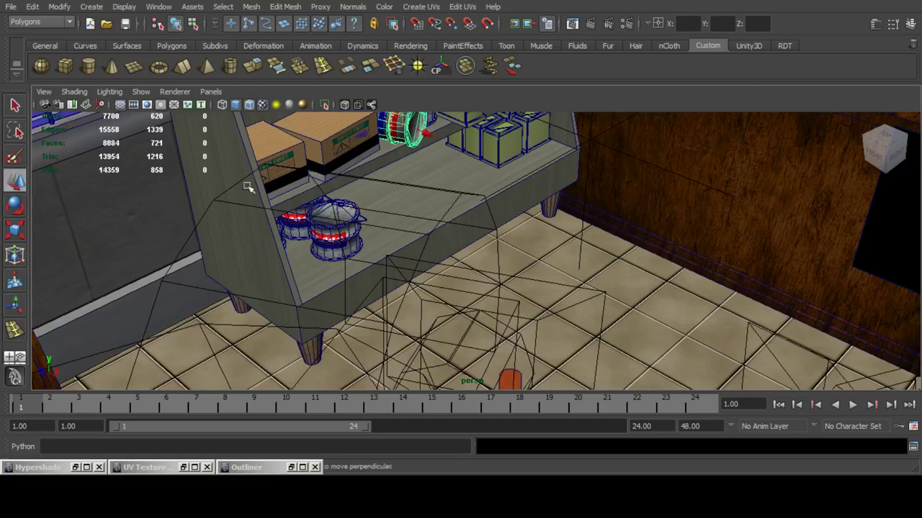
alt+middle_drag(424, 154, 416, 187)
drag(417, 187, 504, 306)
Show two views side by side with CAM_10_OBJ in the second, and compare it with the reference image of the counter.
key(space)
click(657, 91)
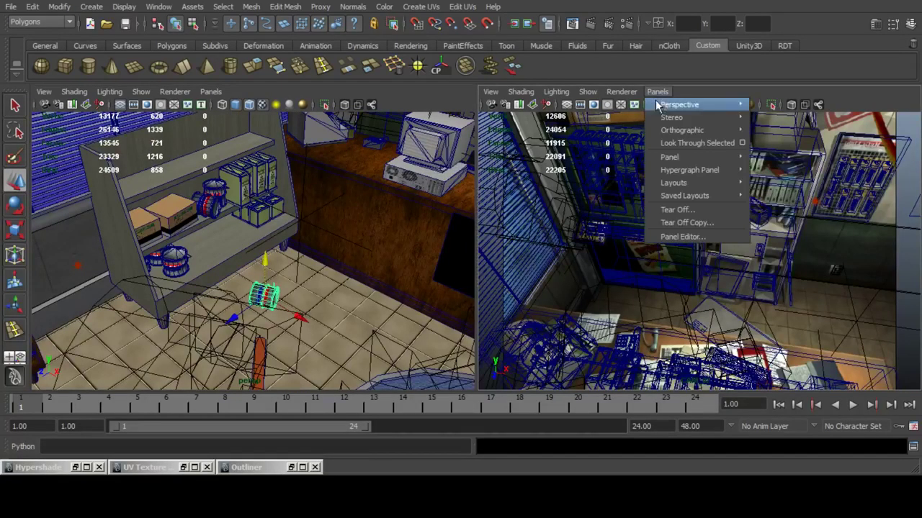
mouse_move(680, 105)
click(775, 100)
click(659, 91)
mouse_move(740, 105)
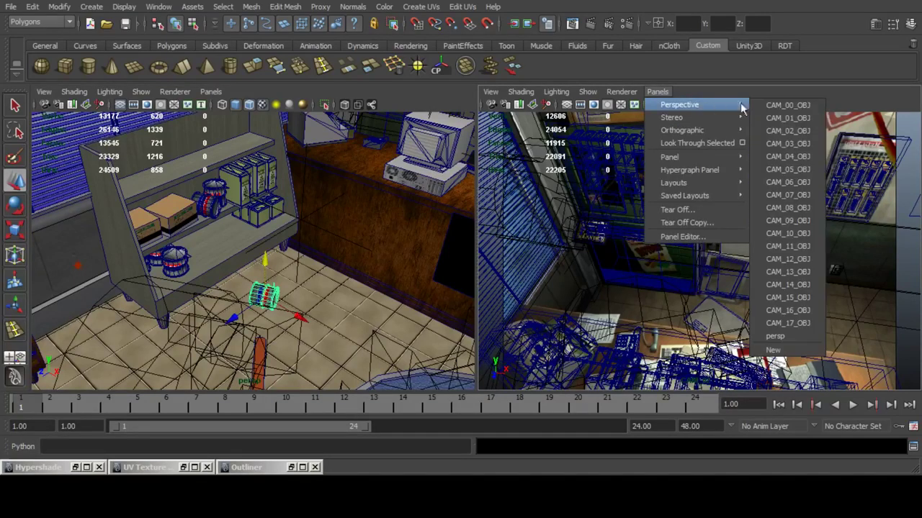
click(778, 233)
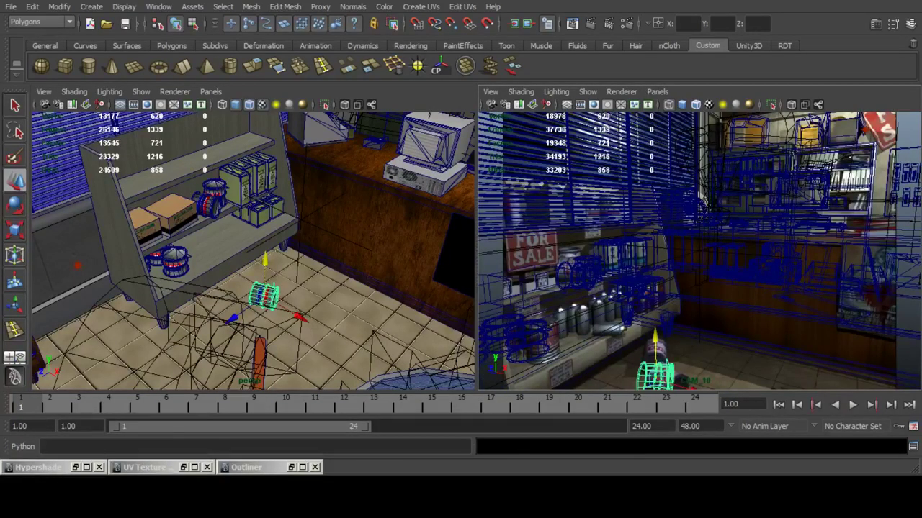
key(alt+Tab)
click(494, 459)
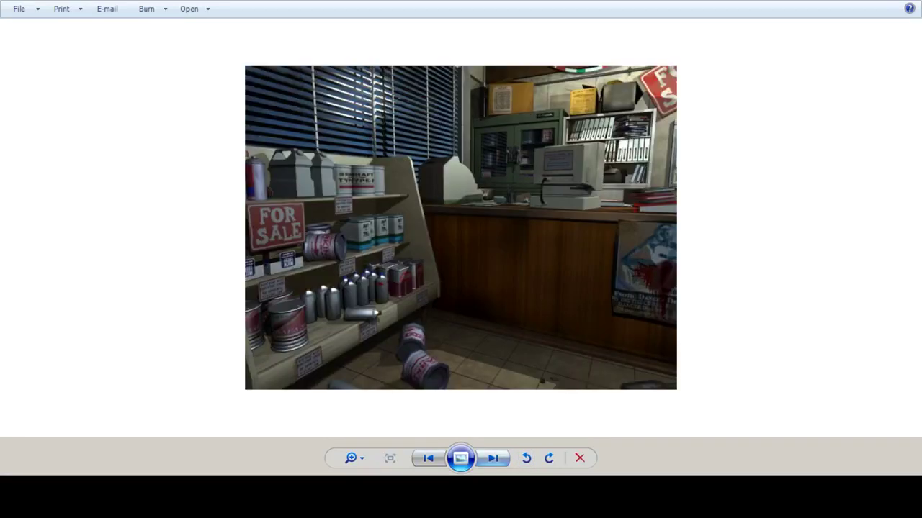
key(alt+Tab)
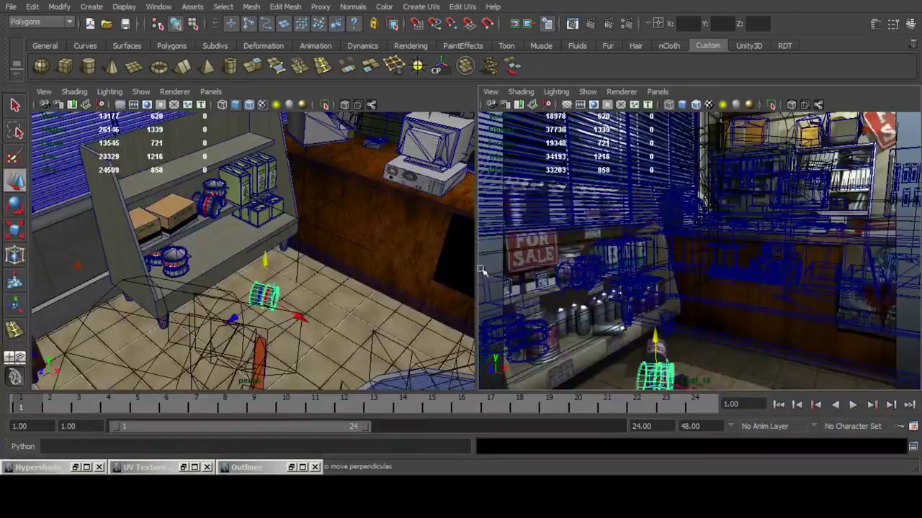
Rotate and reposition the barrel lying on the floor to match the fallen can in the camera's reference image.
alt+drag(311, 296, 313, 265)
click(8, 209)
click(15, 180)
alt+drag(288, 227, 232, 282)
drag(279, 305, 295, 237)
Duplicate the floor barrel, turn the copy to a different angle, and place it between the first one and the shelf unit.
key(ctrl+d)
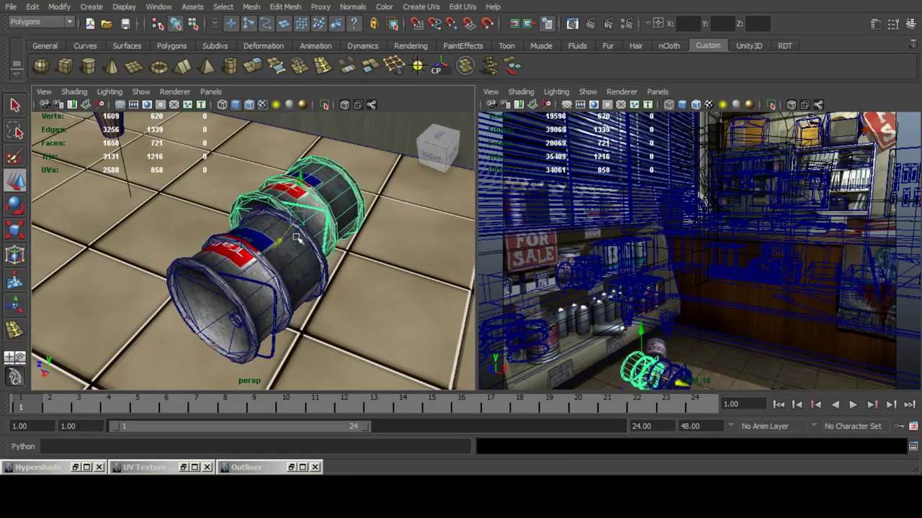
drag(261, 205, 346, 241)
key(e)
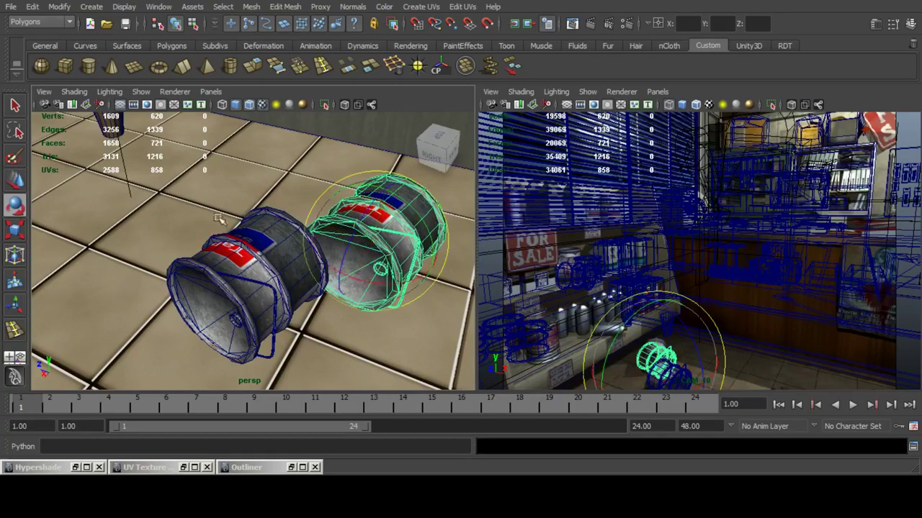
drag(360, 280, 324, 272)
click(14, 185)
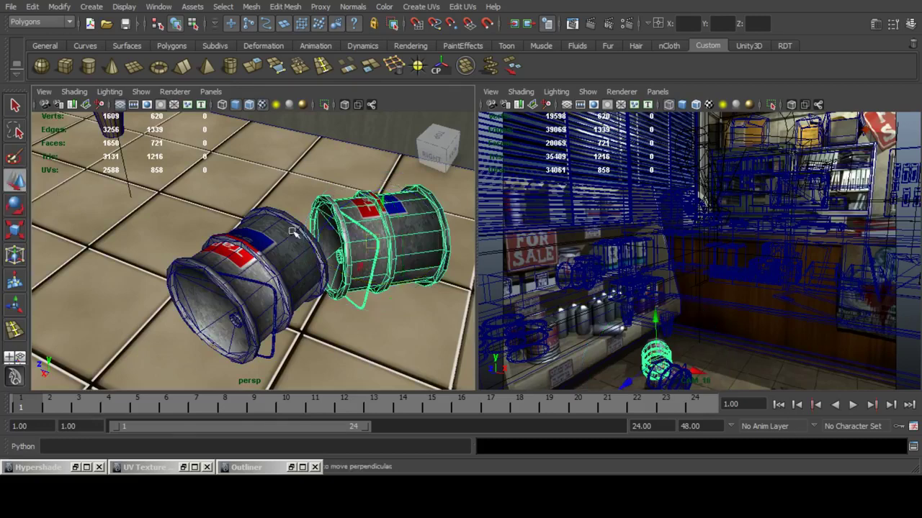
alt+middle_drag(330, 230, 246, 238)
drag(257, 233, 375, 252)
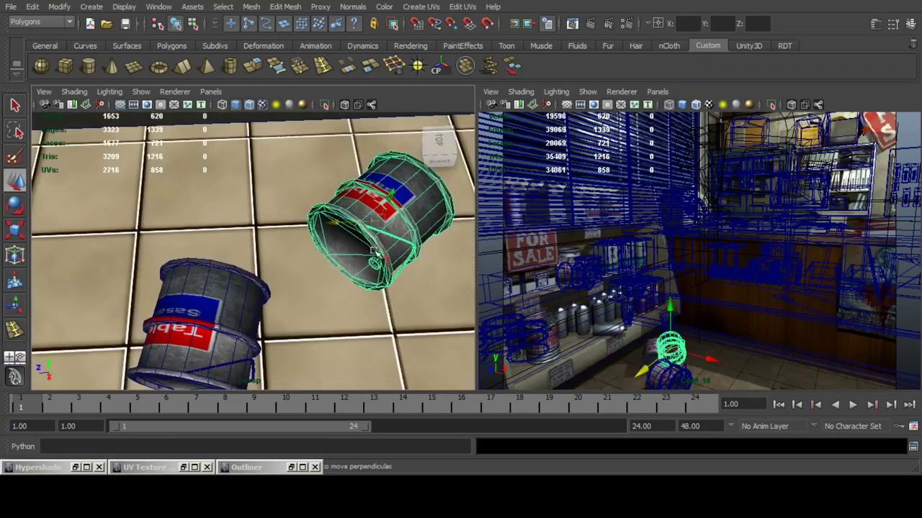
drag(340, 221, 256, 198)
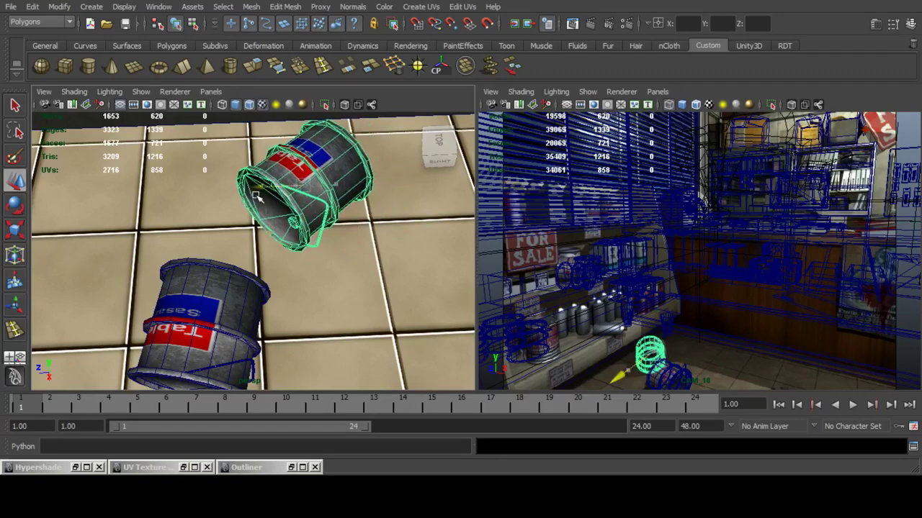
scroll(299, 215, down, 5)
alt+drag(301, 216, 280, 245)
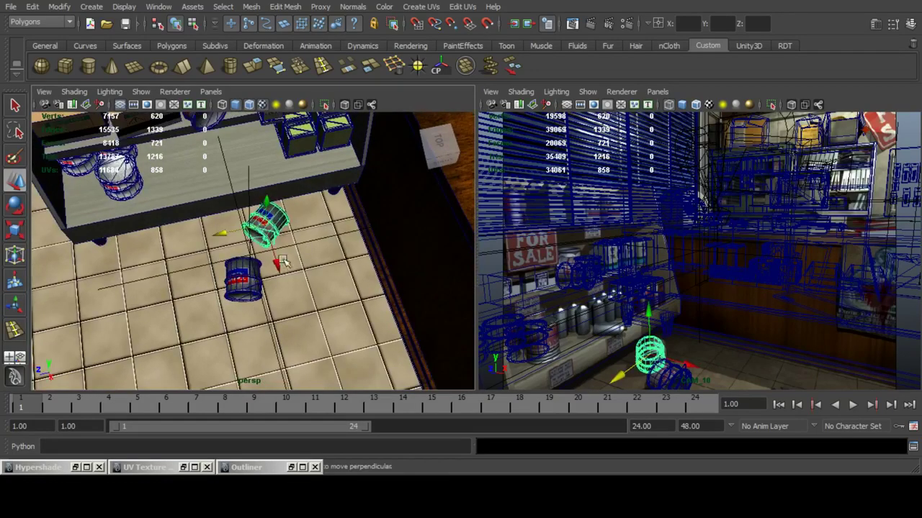
Deselect the barrel, save the scene, and render the view from CAM_10_OBJ.
click(324, 290)
key(q)
key(ctrl+s)
click(572, 23)
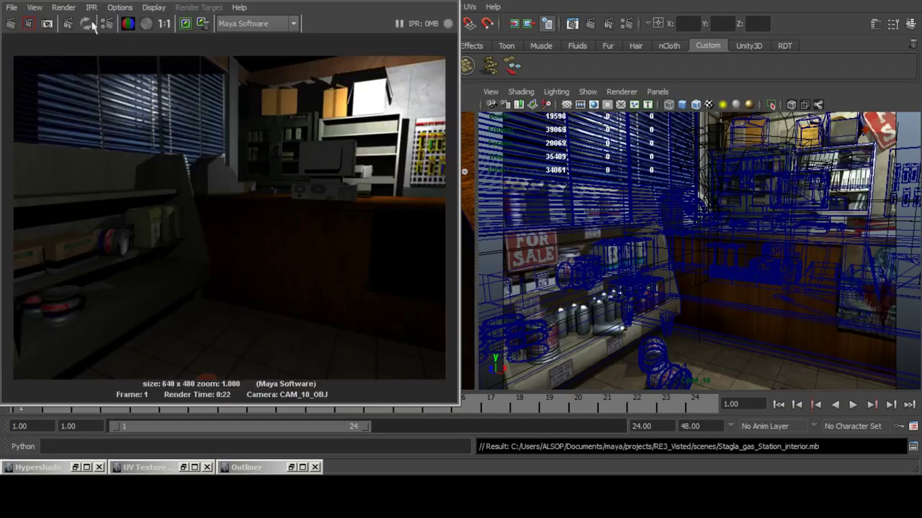
click(63, 7)
click(68, 26)
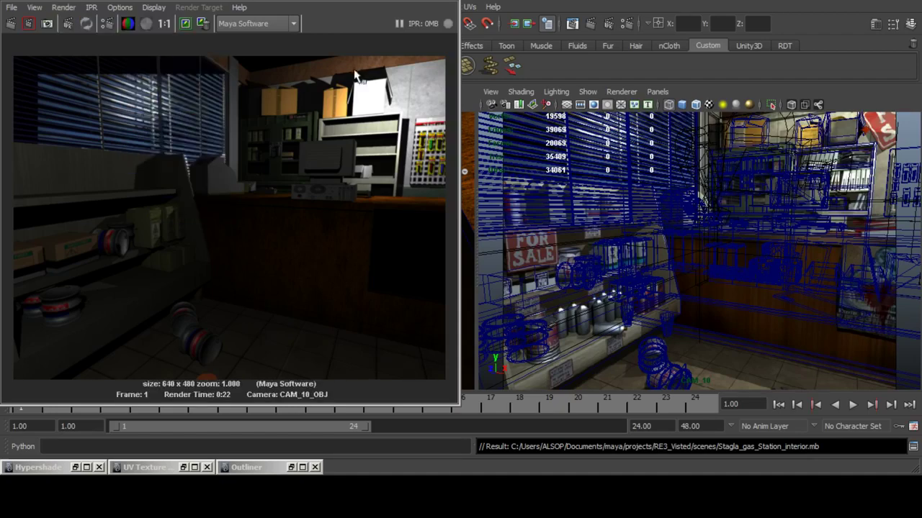
Close the render, return to the single perspective view showing the whole shop, and save the scene.
click(452, 2)
key(space)
scroll(456, 237, down, 10)
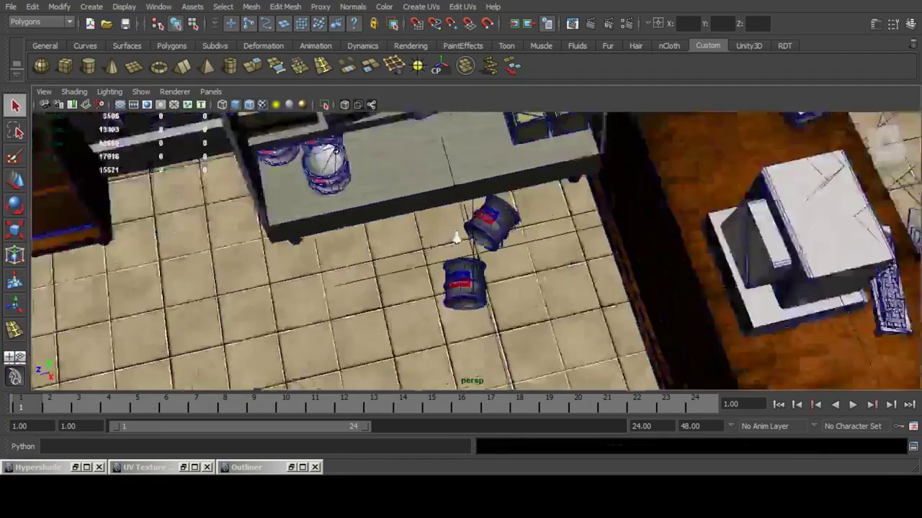
scroll(519, 251, up, 5)
alt+drag(528, 251, 531, 239)
key(ctrl+s)
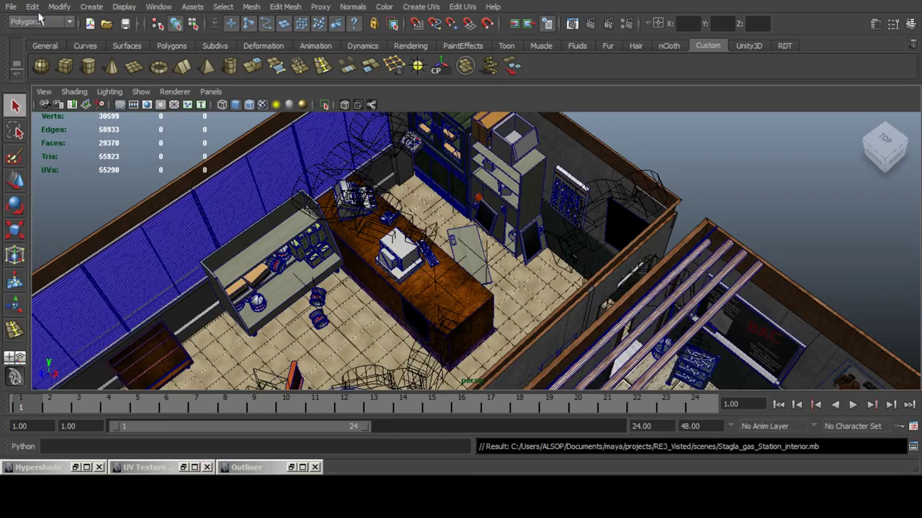
Start an import from the project's assets folder and look up files beginning with "white", "oil" and "wat".
click(10, 7)
click(49, 120)
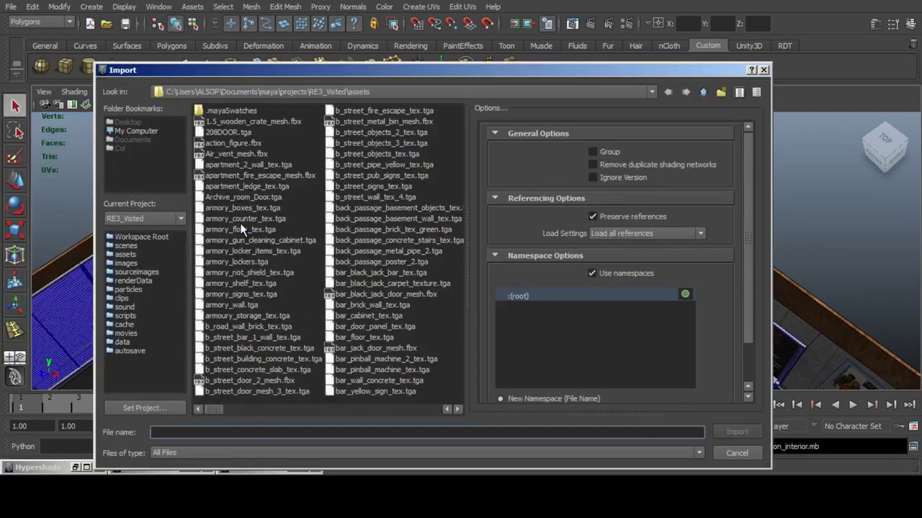
text(white)
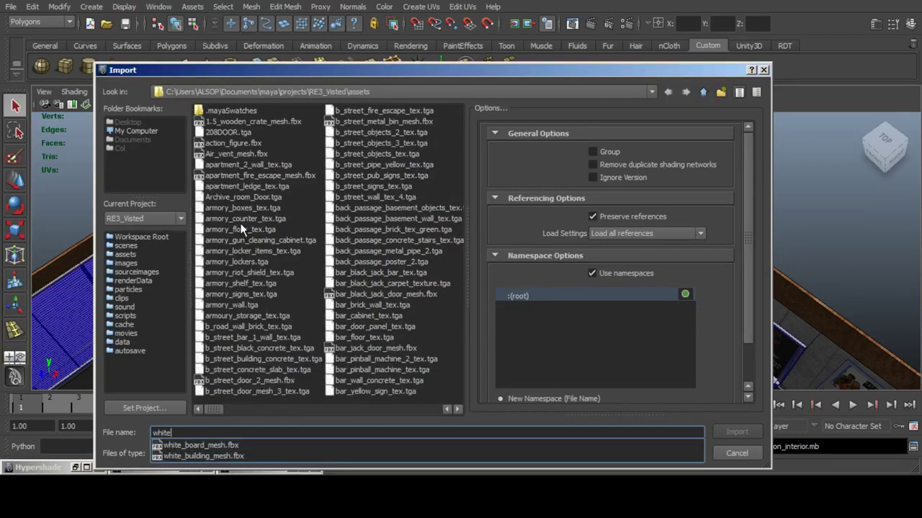
key(BackSpace)
key(BackSpace)
key(BackSpace)
key(BackSpace)
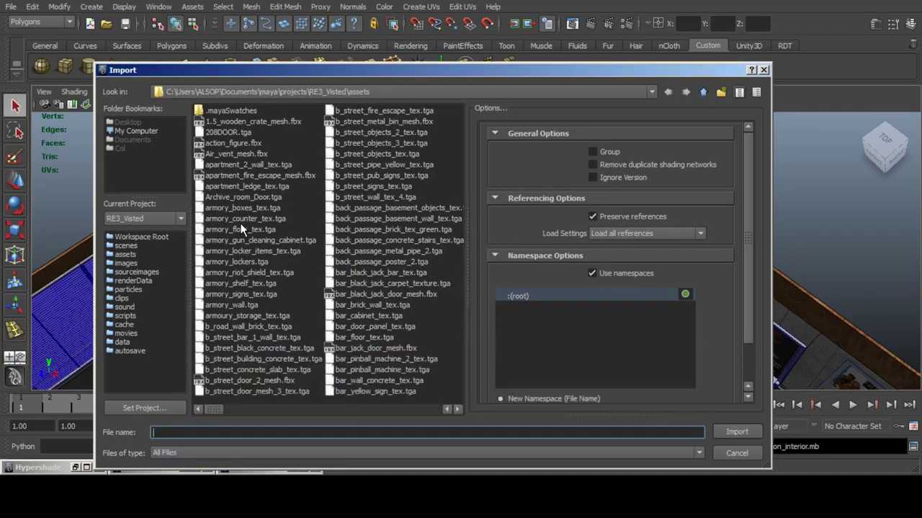
text(oil)
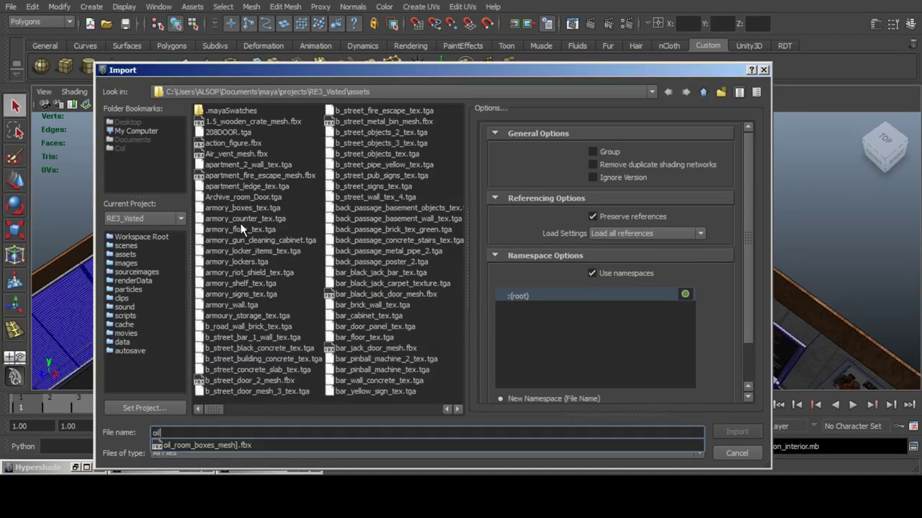
key(BackSpace)
key(BackSpace)
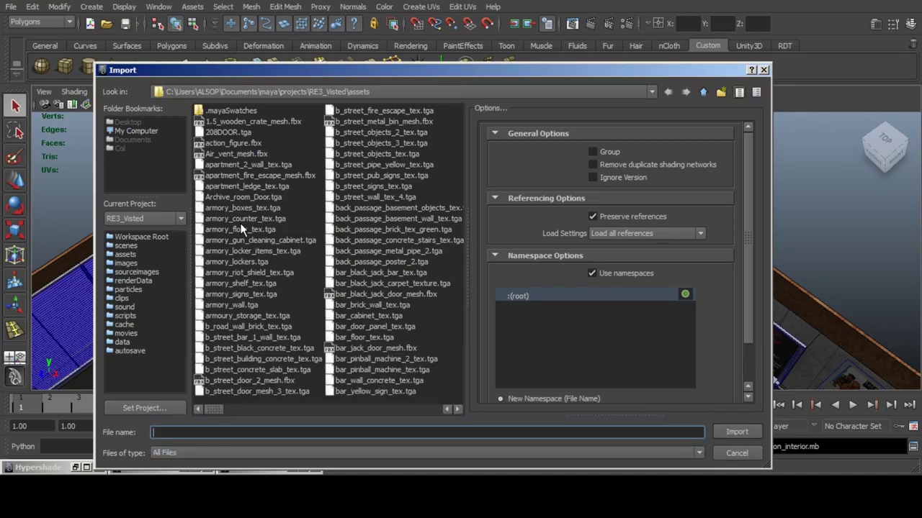
text(wat)
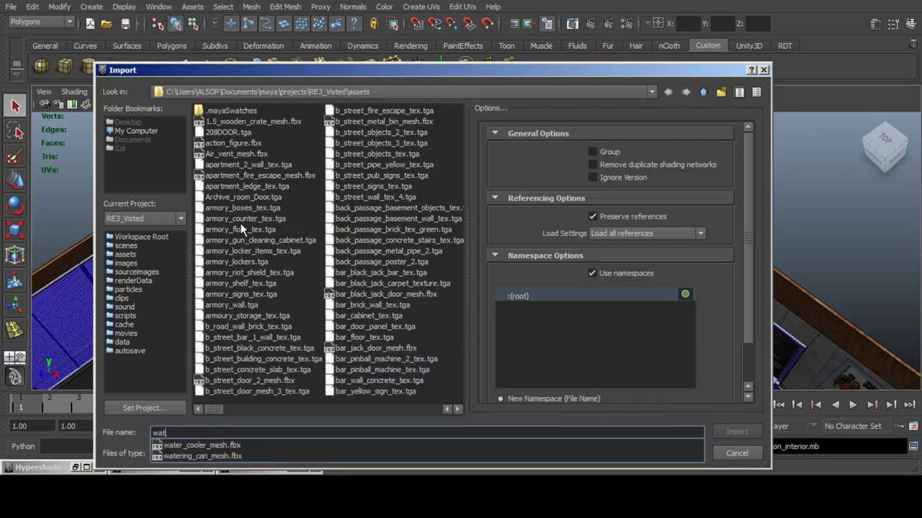
key(BackSpace)
key(BackSpace)
key(BackSpace)
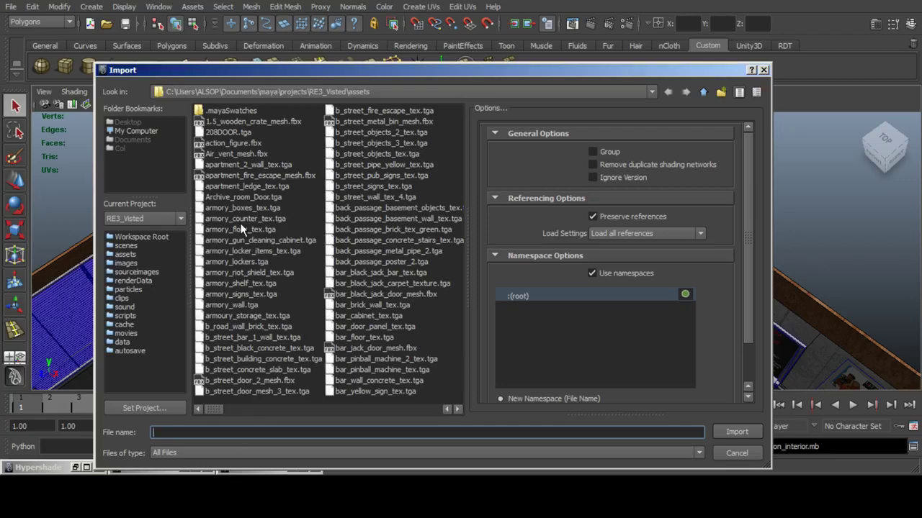
Look up "pla" among the assets and import plastic_container_blue.fbx.
text(pla)
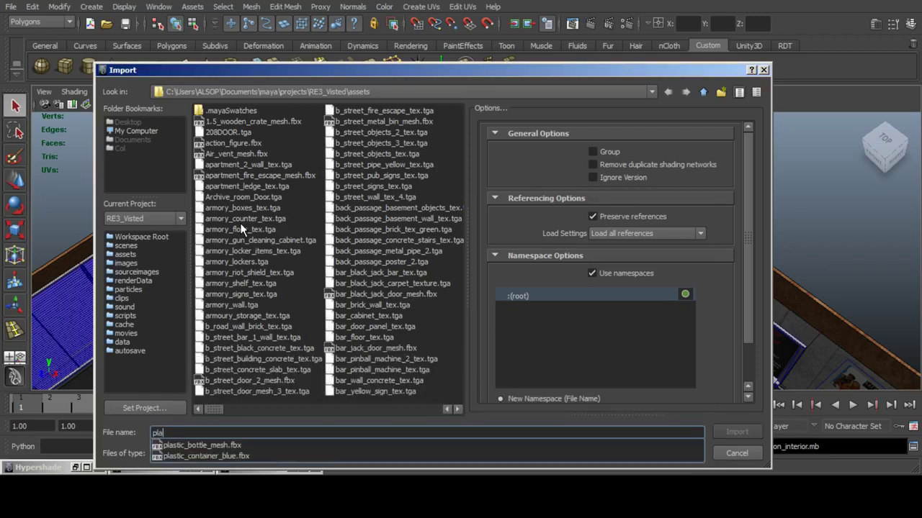
key(Down)
key(Down)
key(Return)
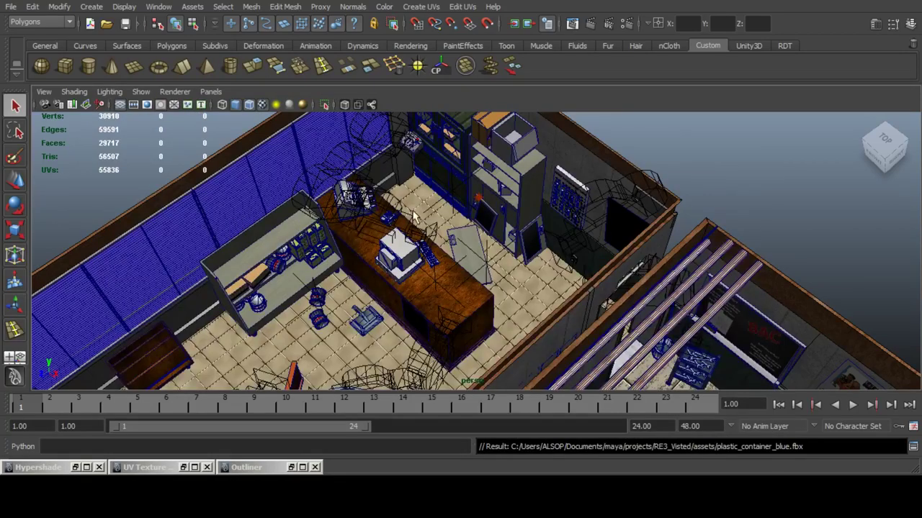
Locate the imported plastic container on the shop floor, select it, and frame it ready for moving.
scroll(432, 212, down, 8)
alt+middle_drag(499, 201, 355, 191)
alt+drag(355, 191, 535, 234)
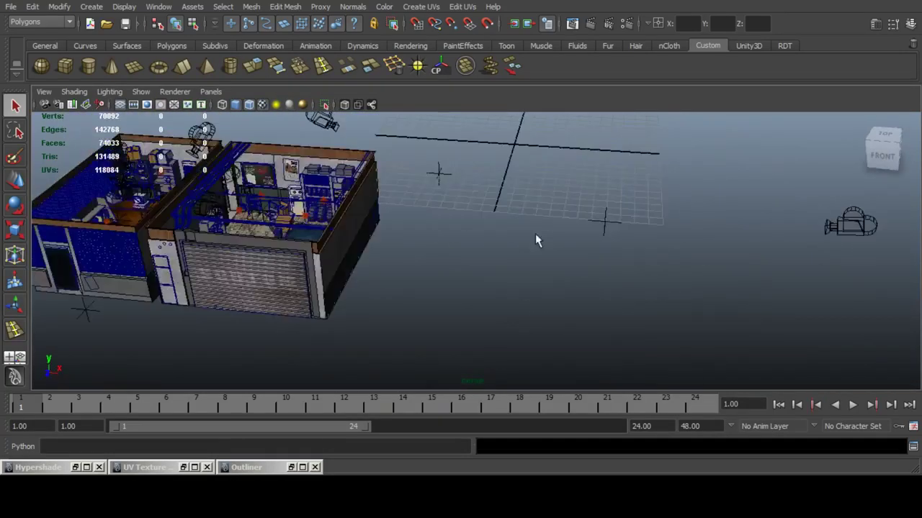
scroll(535, 234, down, 5)
alt+middle_drag(535, 234, 613, 249)
scroll(613, 249, up, 4)
alt+drag(613, 250, 658, 267)
scroll(647, 265, up, 5)
alt+drag(584, 256, 433, 256)
click(273, 191)
key(f)
click(15, 180)
Raise the plastic container off the floor and move it to the top shelf of the display unit.
scroll(411, 185, down, 6)
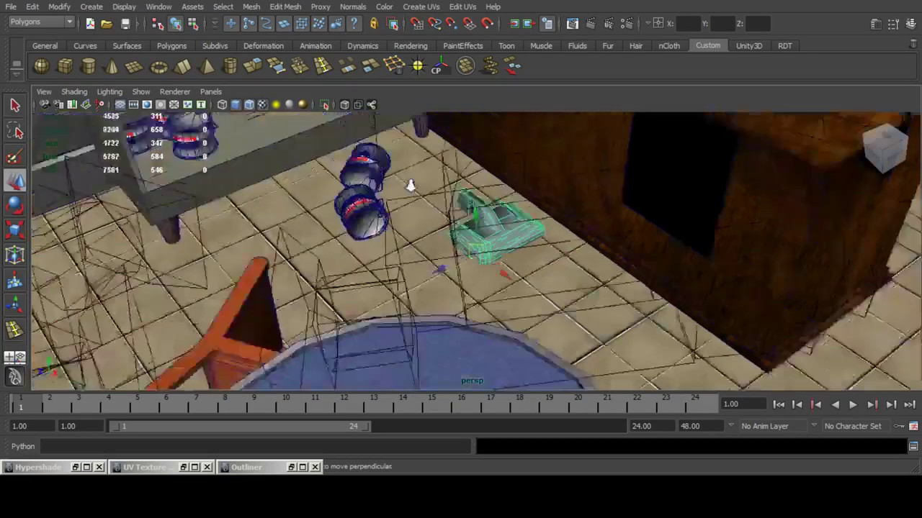
drag(547, 267, 550, 163)
alt+drag(550, 163, 496, 194)
drag(426, 207, 318, 237)
key(space)
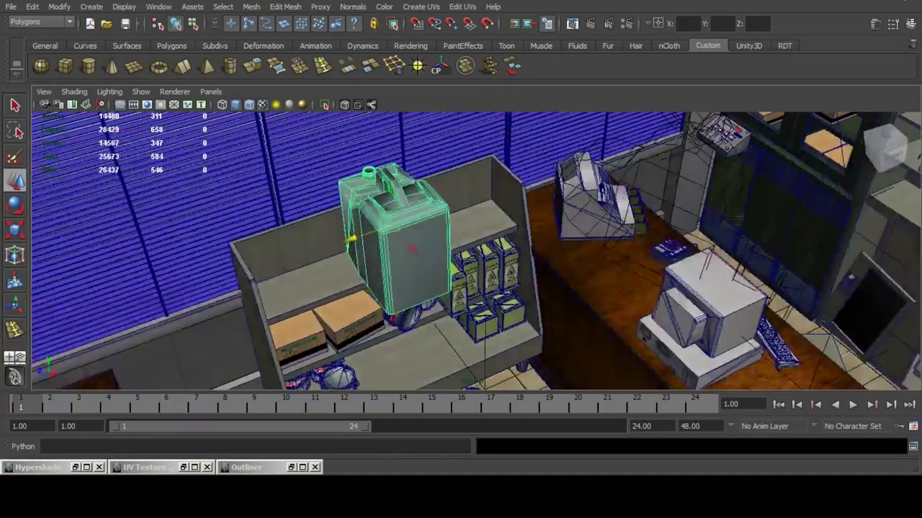
Set the plastic container's Y rotation to 180 degrees, showing the Channel Box only for this change.
click(911, 23)
click(884, 188)
text(1)
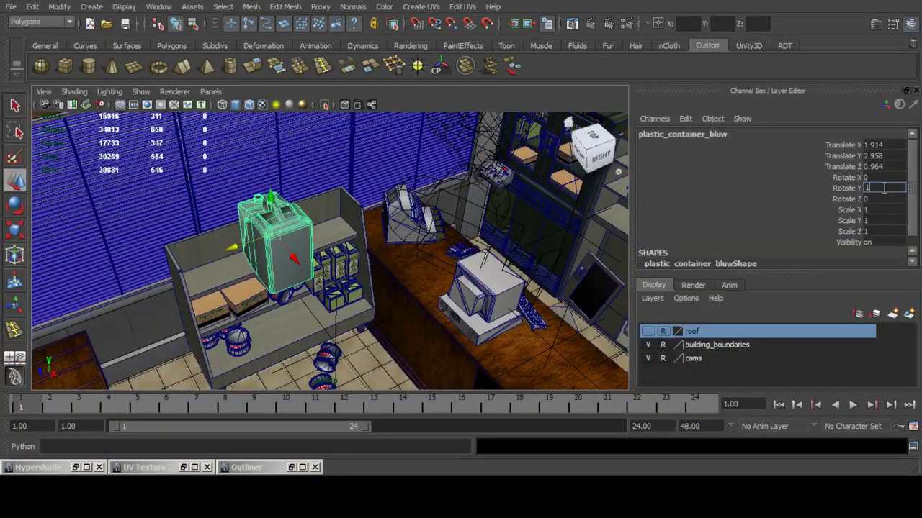
text(80)
key(Return)
click(911, 24)
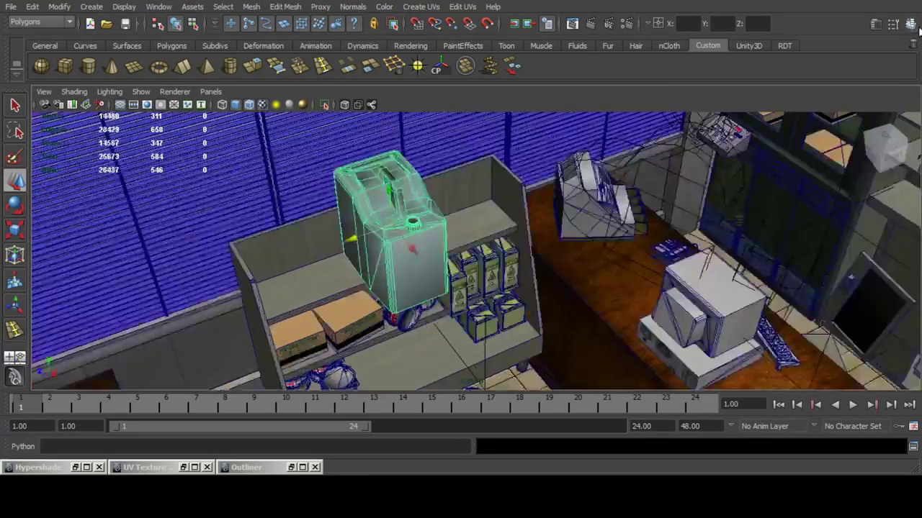
Scale the plastic container down uniformly to about 0.47 so it fits the display unit's top shelf.
scroll(274, 210, up, 5)
alt+drag(274, 210, 353, 176)
click(12, 229)
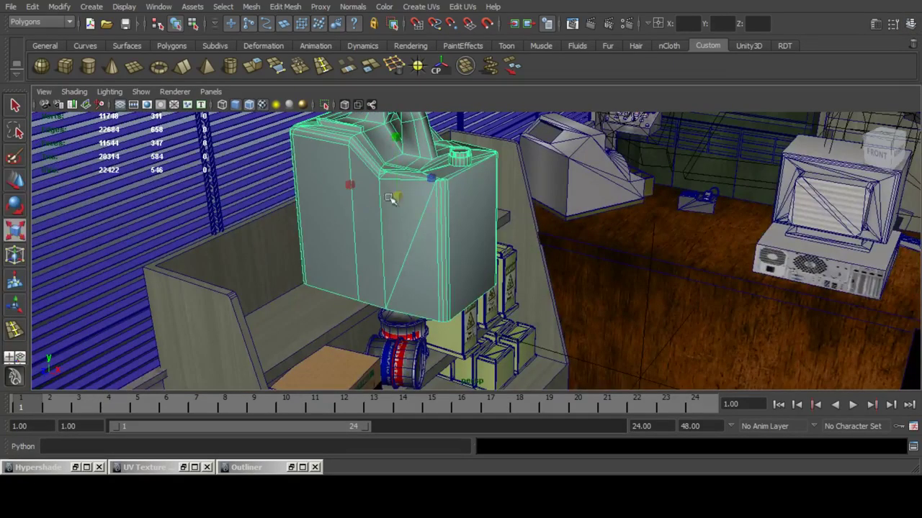
scroll(328, 205, down, 5)
Reposition the container on the top shelf, place a duplicate directly beside it, and select both containers.
click(14, 180)
alt+drag(317, 176, 422, 270)
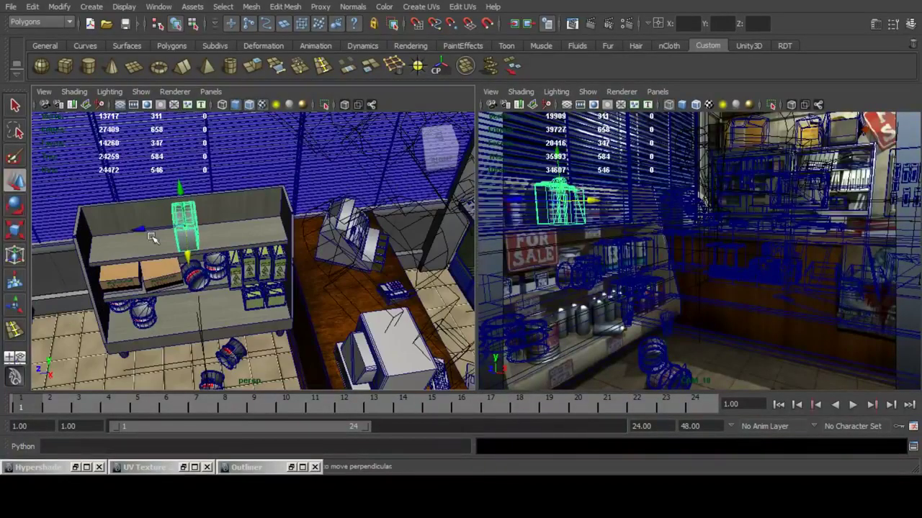
mouse_move(152, 230)
mouse_down()
mouse_move(167, 226)
mouse_move(134, 228)
mouse_up()
shift+click(177, 237)
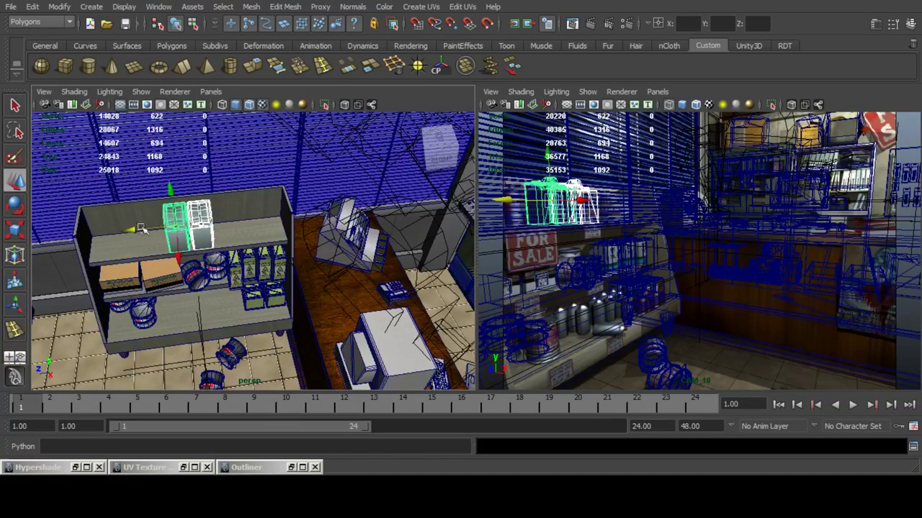
Save the scene and render both rooms from the top camera in the Render View.
key(space)
alt+drag(369, 256, 492, 252)
scroll(492, 251, down, 6)
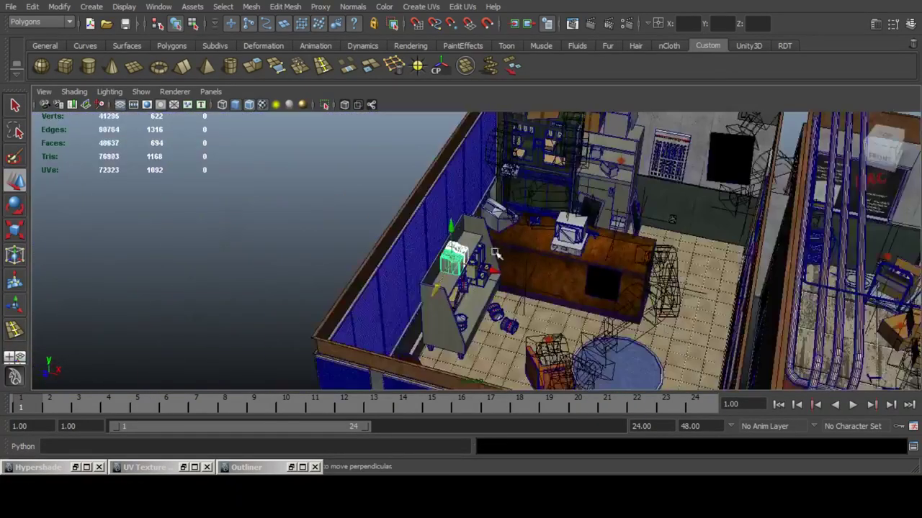
alt+middle_drag(554, 263, 500, 232)
scroll(500, 233, down, 5)
alt+drag(463, 206, 475, 238)
key(ctrl+s)
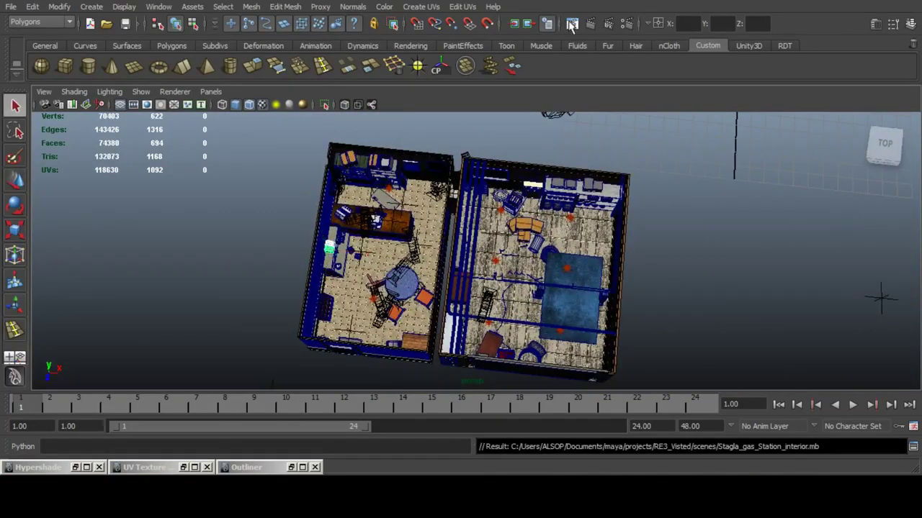
click(572, 23)
click(63, 7)
mouse_move(184, 81)
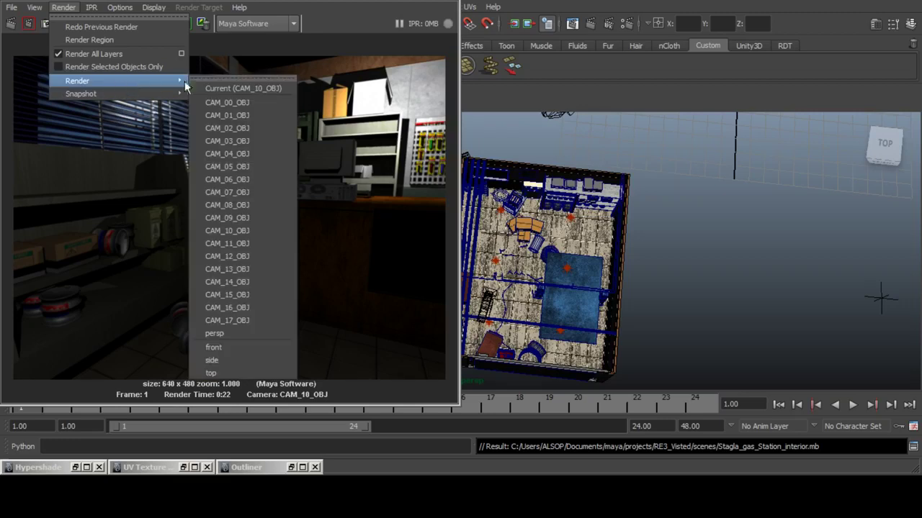
click(249, 369)
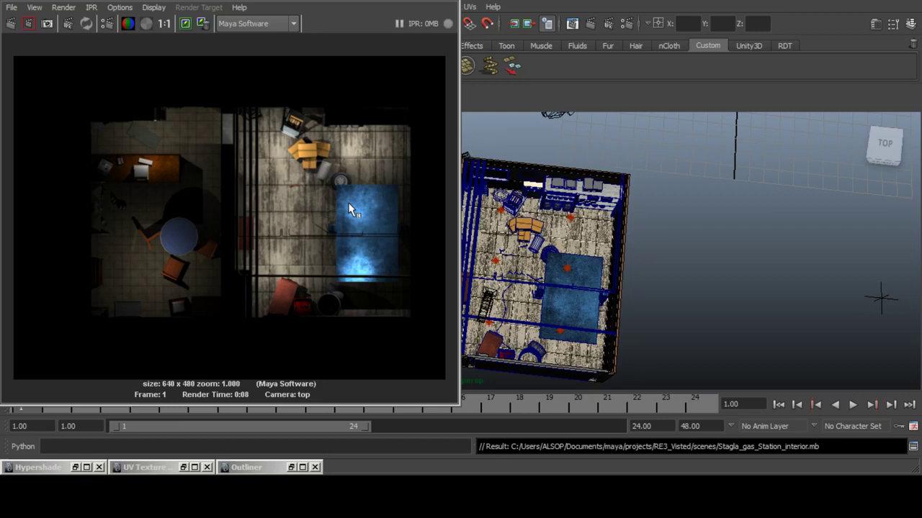
Check the live stream page in the browser, return to Maya, and close the render window.
key(alt+Tab)
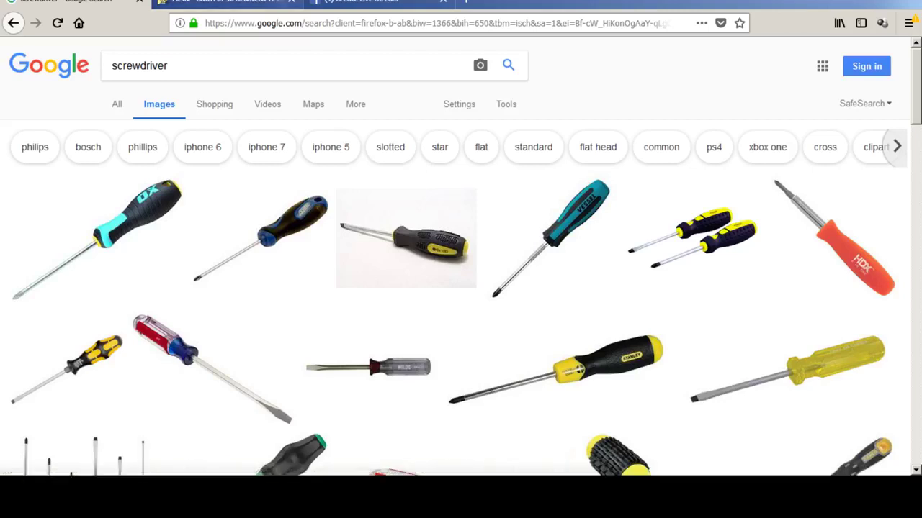
click(380, 2)
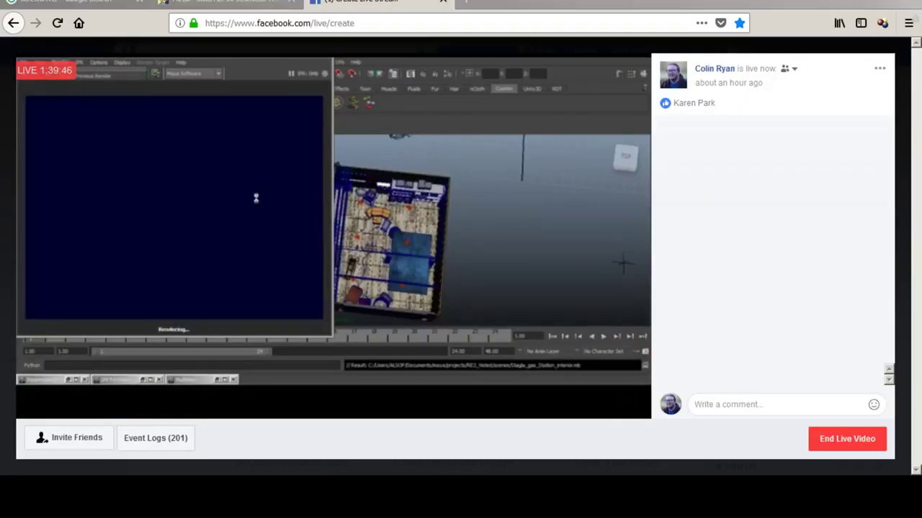
key(alt+Tab)
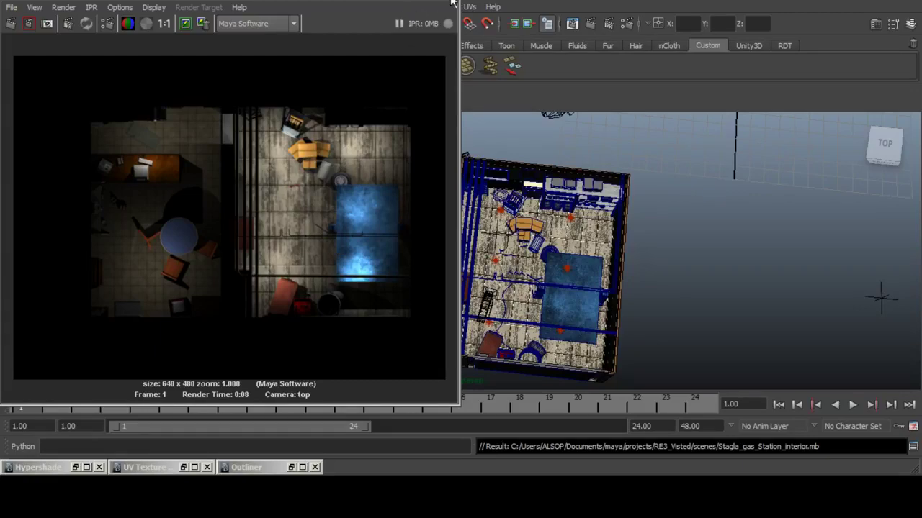
click(452, 3)
Take the building_boundaries layer out of reference mode and isolate the garage wall mesh around the connecting doorway.
scroll(444, 153, up, 5)
alt+drag(461, 201, 438, 177)
alt+middle_drag(437, 177, 452, 254)
scroll(452, 255, up, 4)
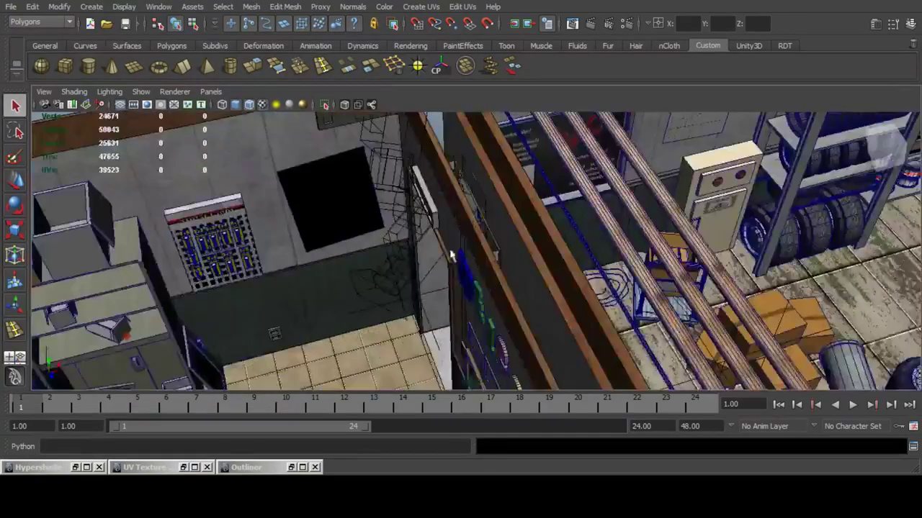
alt+drag(452, 254, 521, 251)
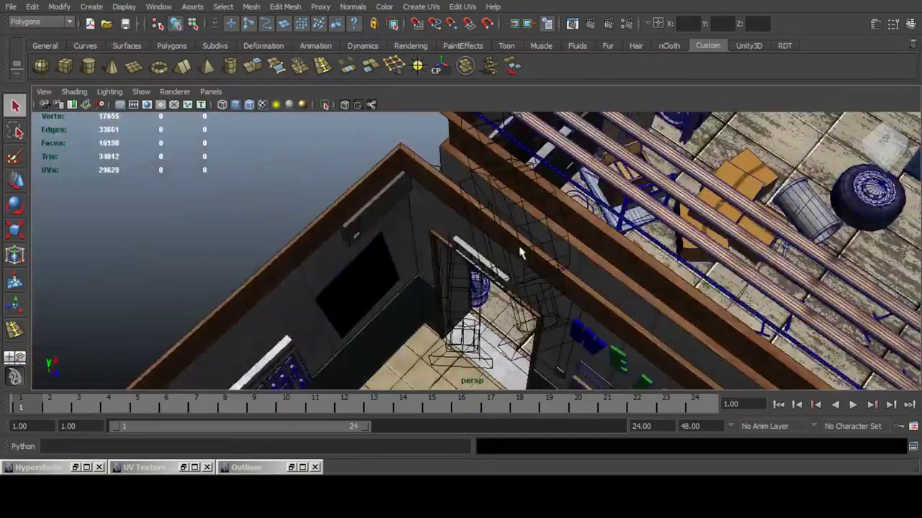
click(911, 25)
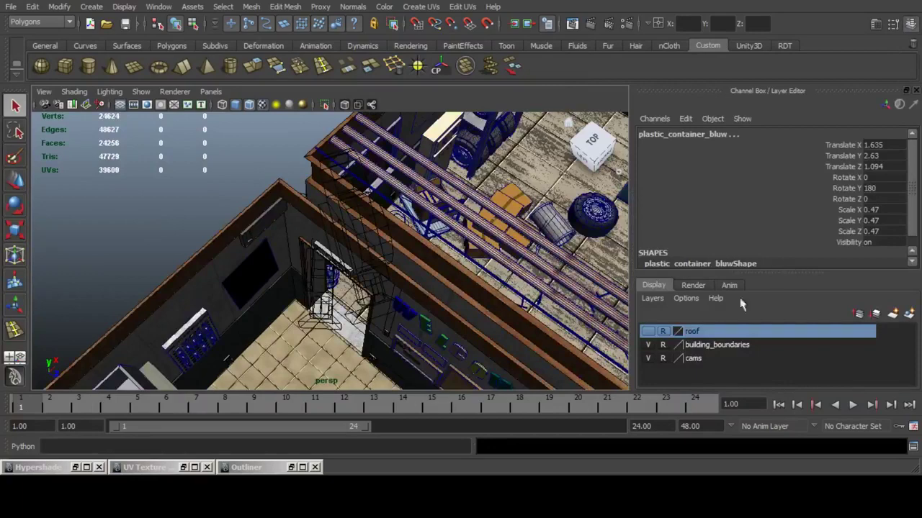
click(665, 349)
alt+drag(389, 274, 330, 273)
click(341, 319)
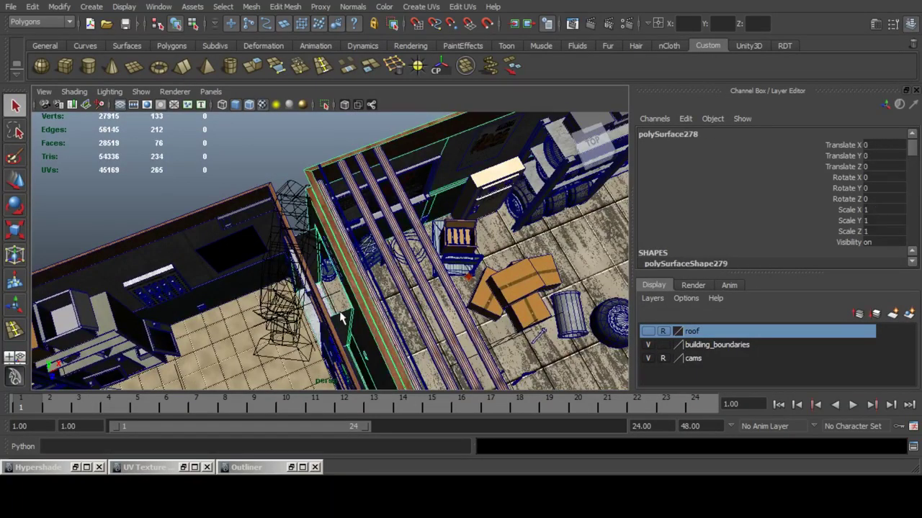
click(324, 104)
alt+drag(367, 216, 342, 268)
scroll(445, 226, up, 4)
Try to close the open top of the doorway passage using the Append to Polygon Tool.
click(285, 7)
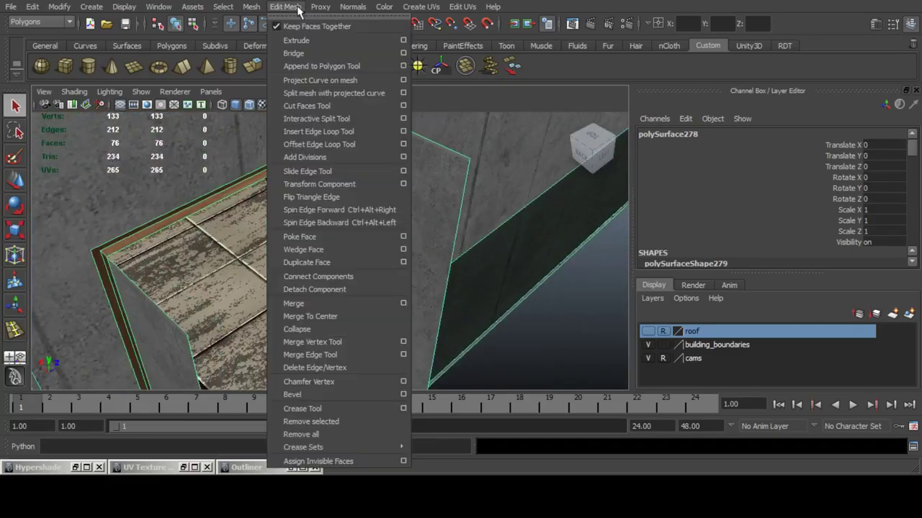
click(325, 70)
click(425, 140)
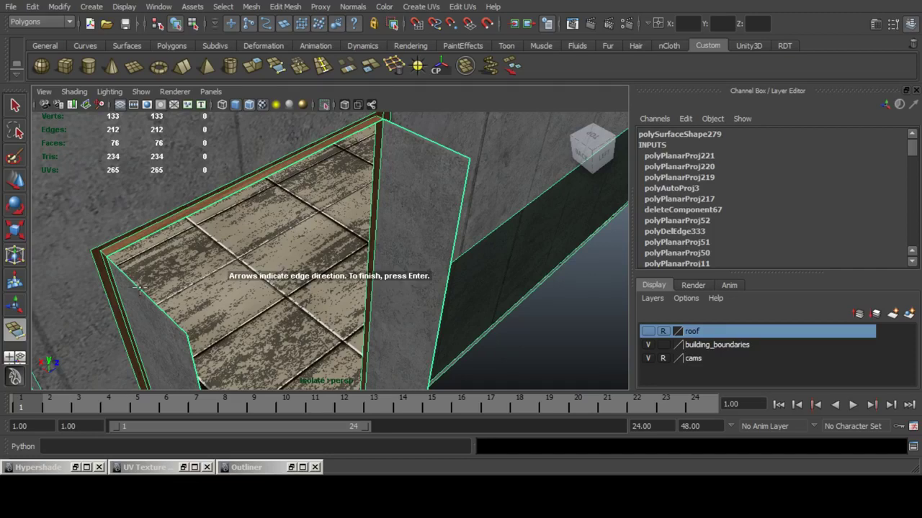
key(Return)
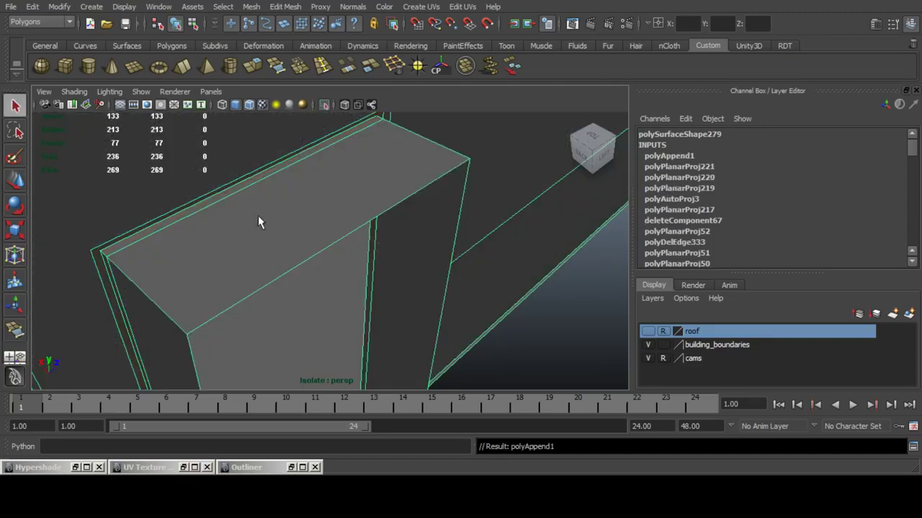
alt+drag(285, 223, 252, 216)
Duplicate the garage wall mesh and extract the doorway's floor threshold face from the copy as a separate piece.
click(912, 25)
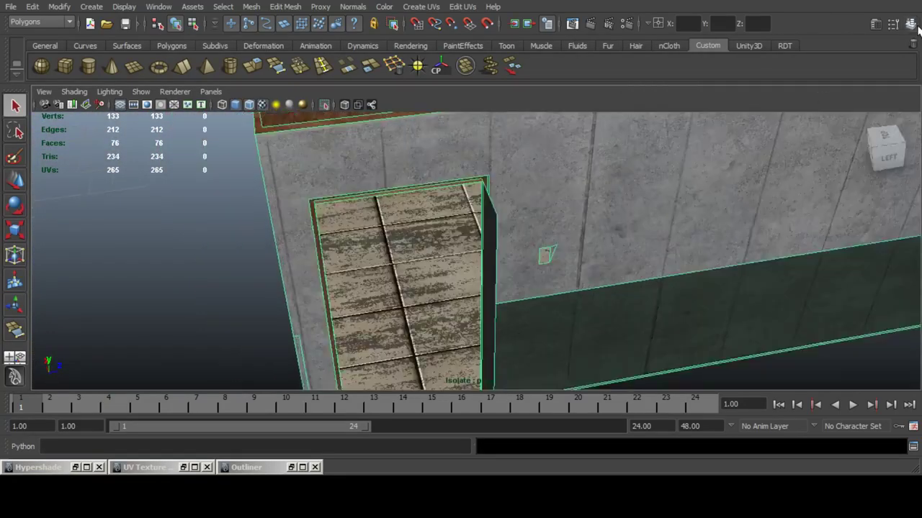
alt+drag(497, 262, 522, 239)
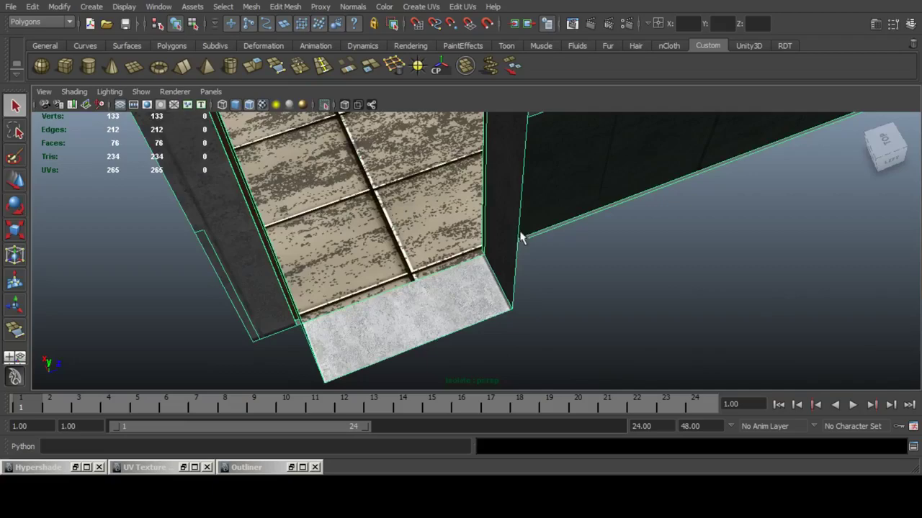
double_click(15, 180)
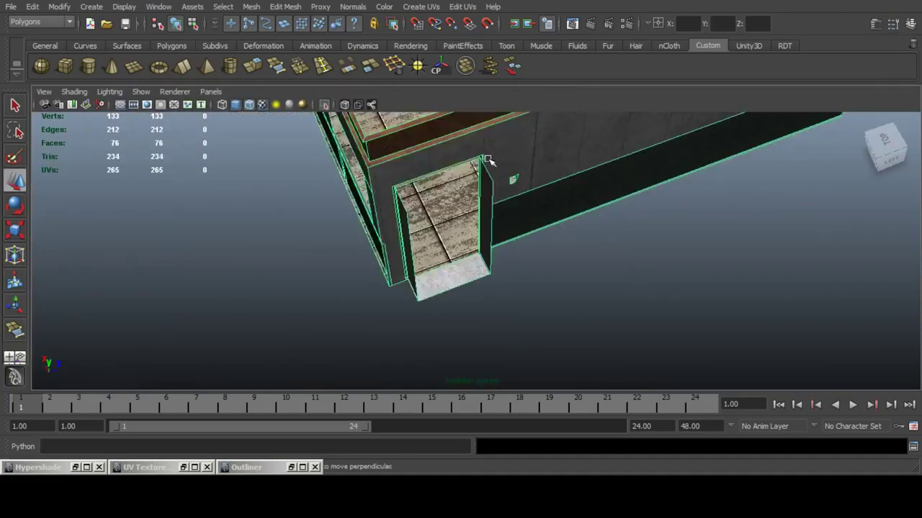
key(f)
key(ctrl+d)
drag(506, 163, 243, 236)
alt+middle_drag(242, 235, 534, 104)
scroll(440, 189, up, 5)
click(331, 260)
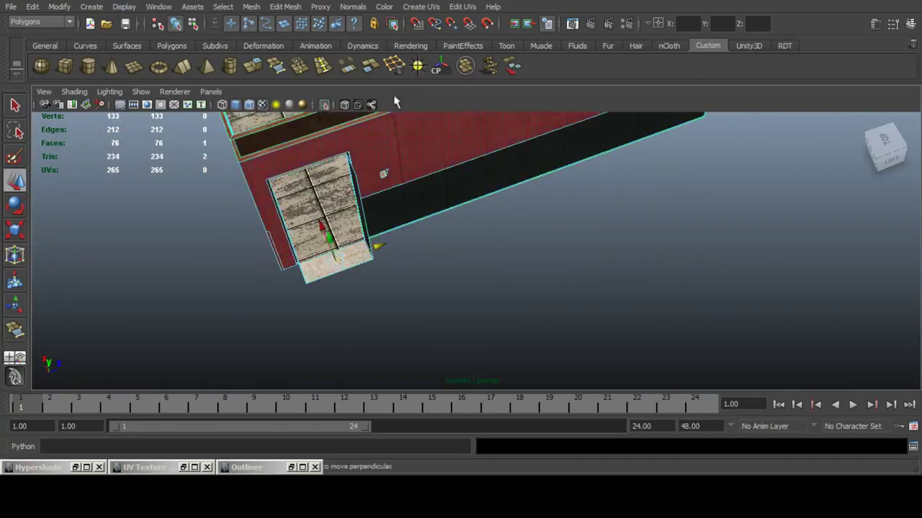
click(371, 67)
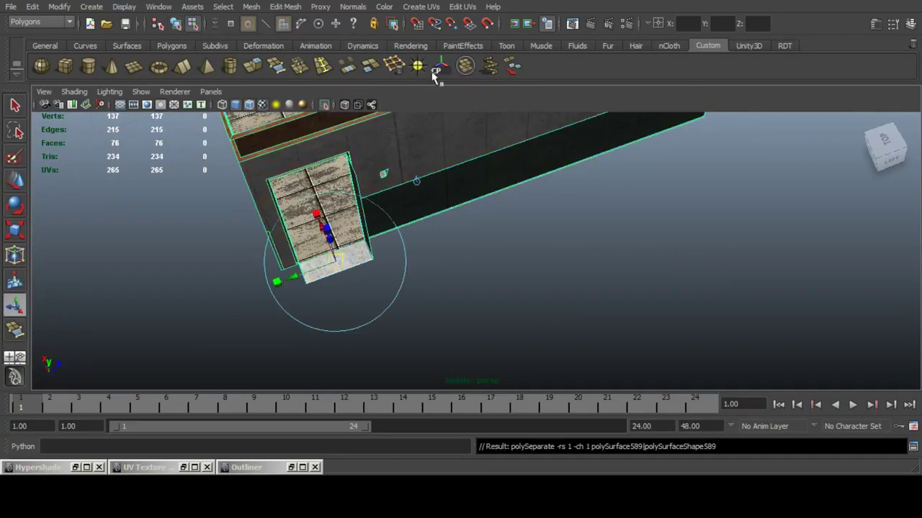
Center the separated pieces' pivots, hide the leftover wall copy, and select the threshold piece for moving.
click(435, 69)
click(516, 319)
key(F8)
key(F8)
click(404, 210)
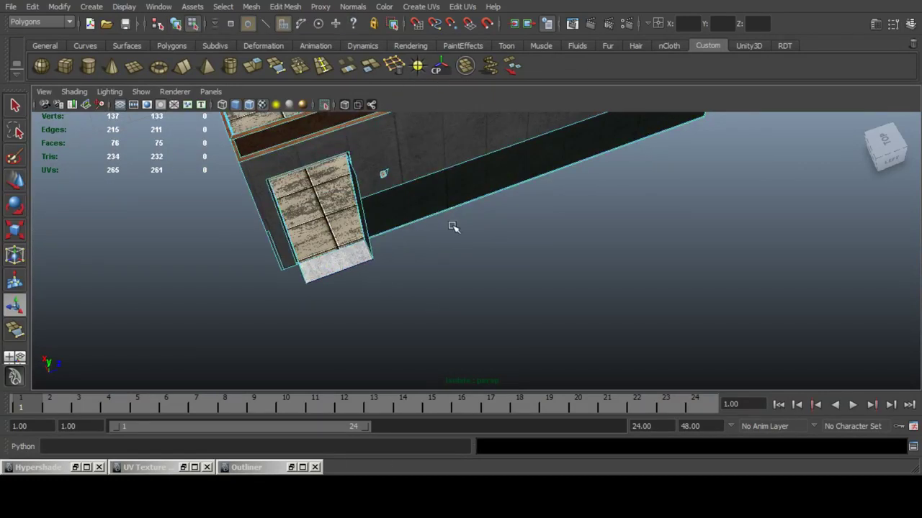
key(F8)
key(ctrl+h)
click(337, 255)
click(17, 182)
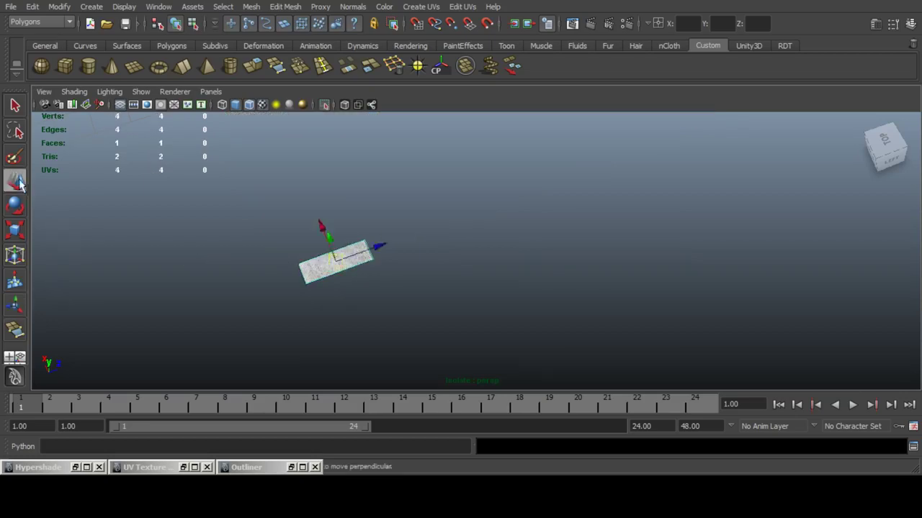
Raise the threshold piece to the top of the doorway passage as its ceiling, and end the isolated view.
scroll(447, 234, down, 5)
alt+drag(454, 241, 466, 222)
drag(472, 240, 707, 205)
scroll(691, 208, up, 5)
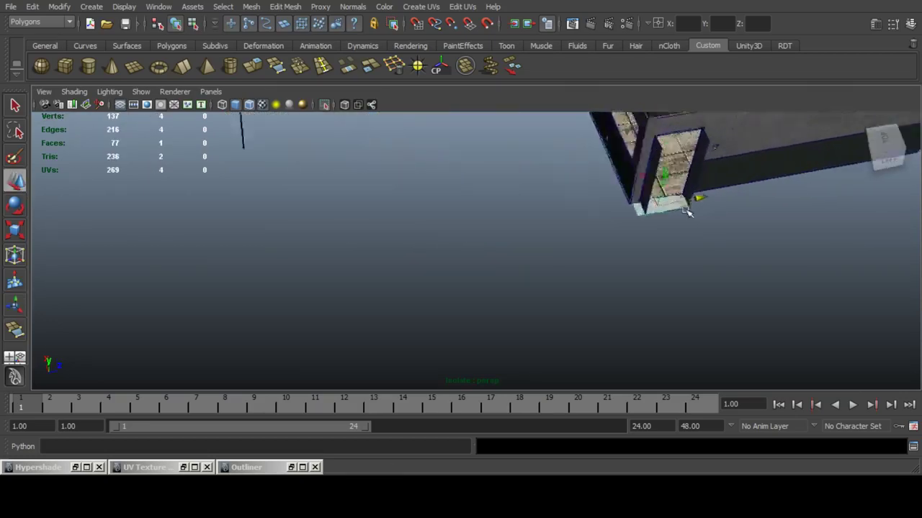
key(f)
scroll(603, 222, down, 3)
drag(500, 243, 504, 142)
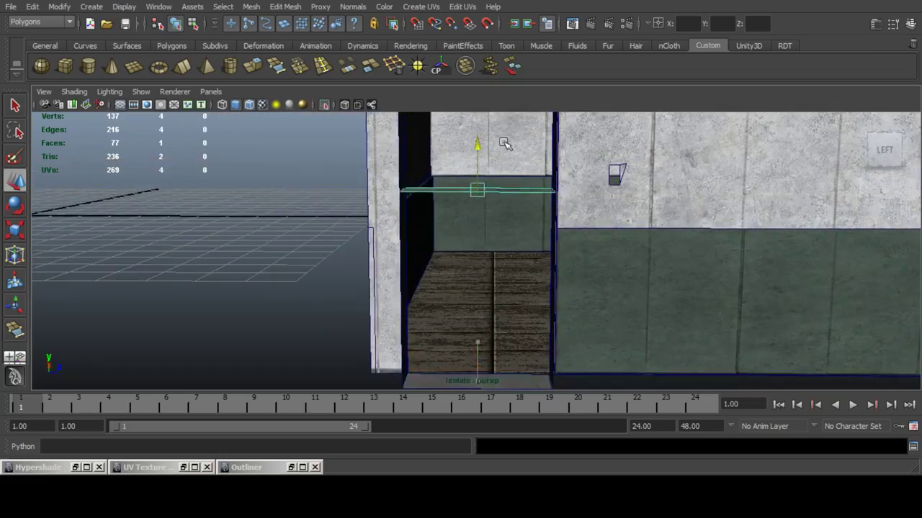
alt+middle_drag(504, 145, 500, 266)
drag(479, 269, 592, 172)
drag(475, 212, 312, 220)
click(312, 220)
click(326, 105)
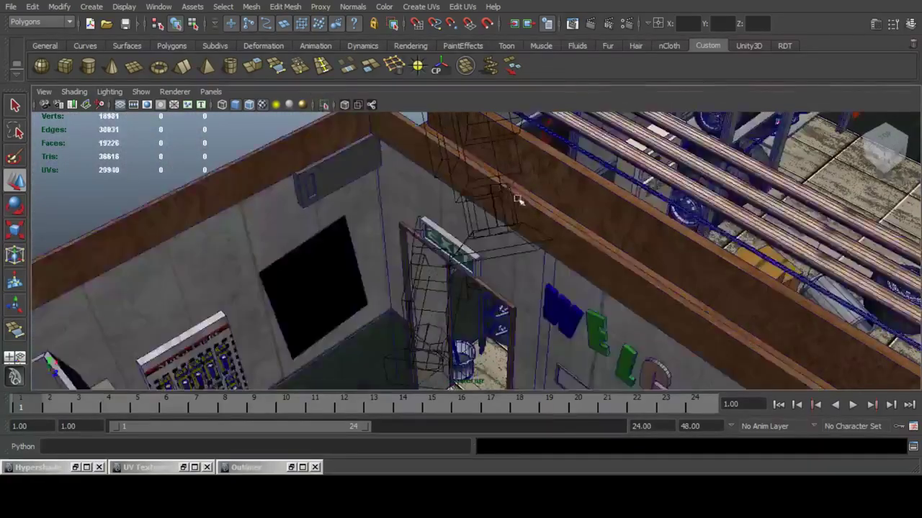
Save the scene after inspecting the capped doorway passage and both rooms.
alt+drag(519, 200, 435, 231)
alt+drag(518, 216, 478, 215)
key(q)
key(ctrl+s)
click(910, 23)
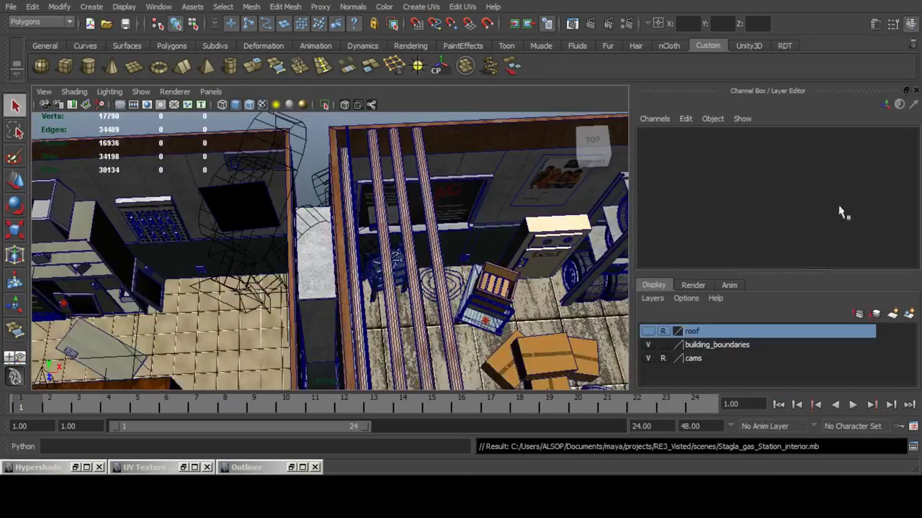
click(910, 25)
scroll(559, 181, down, 6)
alt+middle_drag(598, 252, 606, 220)
alt+drag(729, 271, 571, 226)
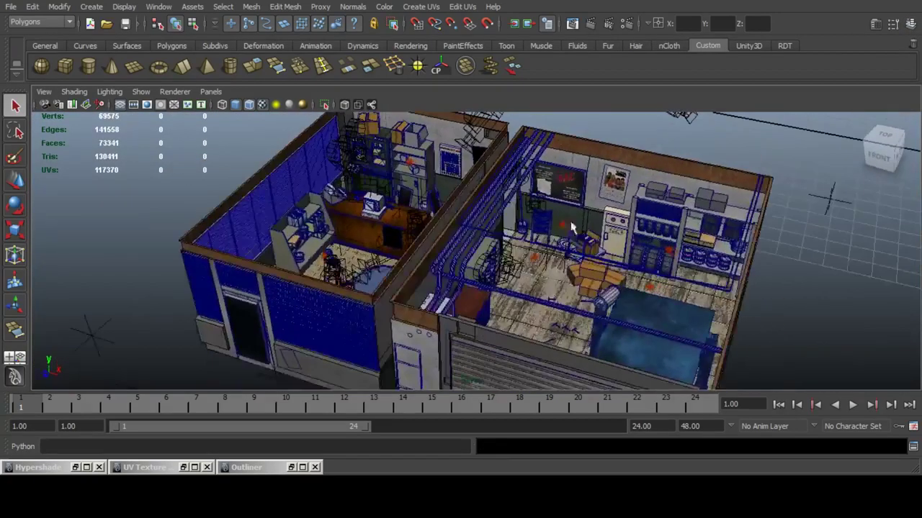
scroll(462, 221, down, 6)
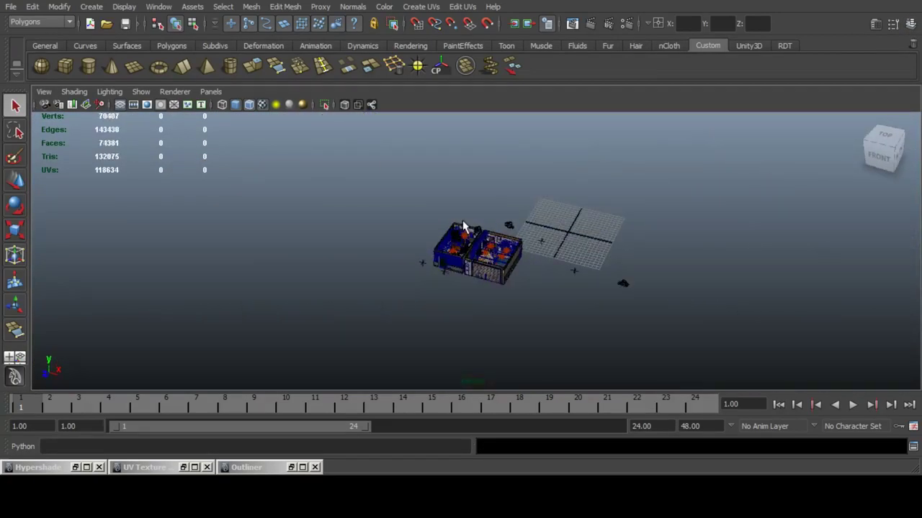
scroll(464, 226, up, 10)
alt+drag(477, 235, 509, 218)
key(ctrl+s)
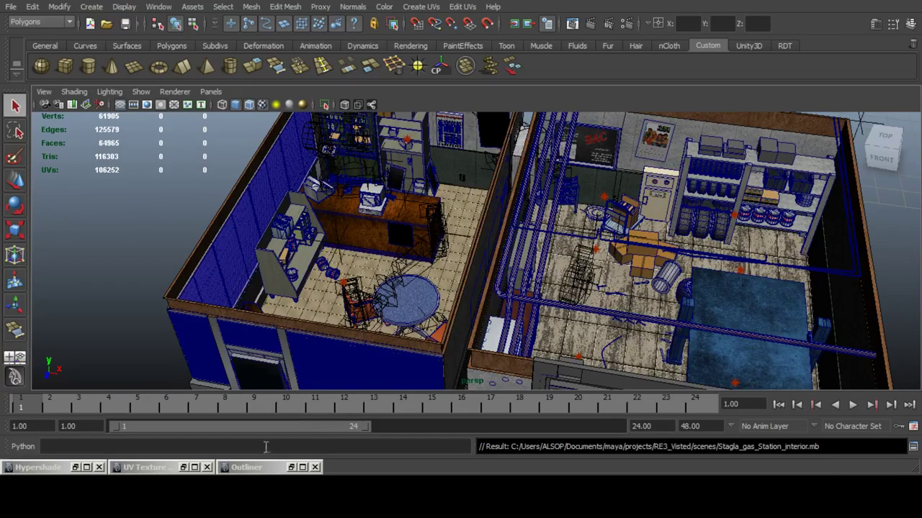
Check the live stream page, switch to the image viewer, and examine the shop reference images.
key(alt+Tab)
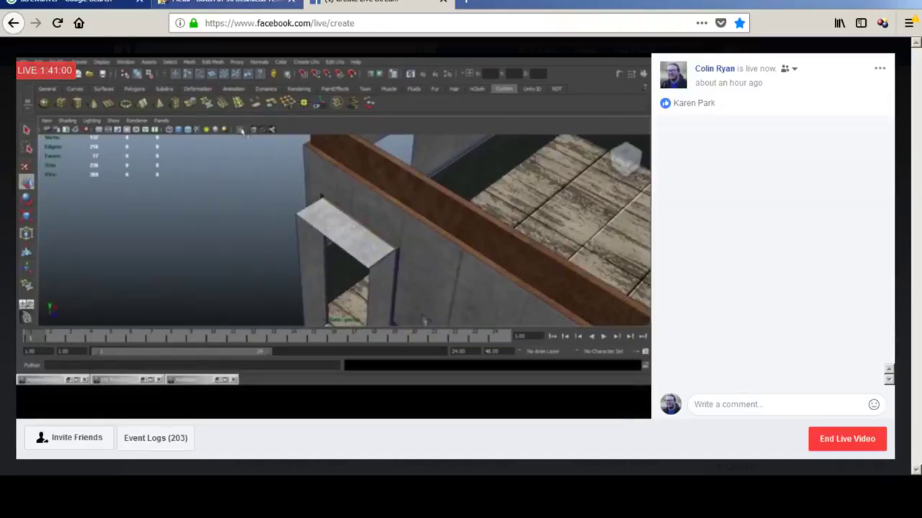
key(alt+Tab)
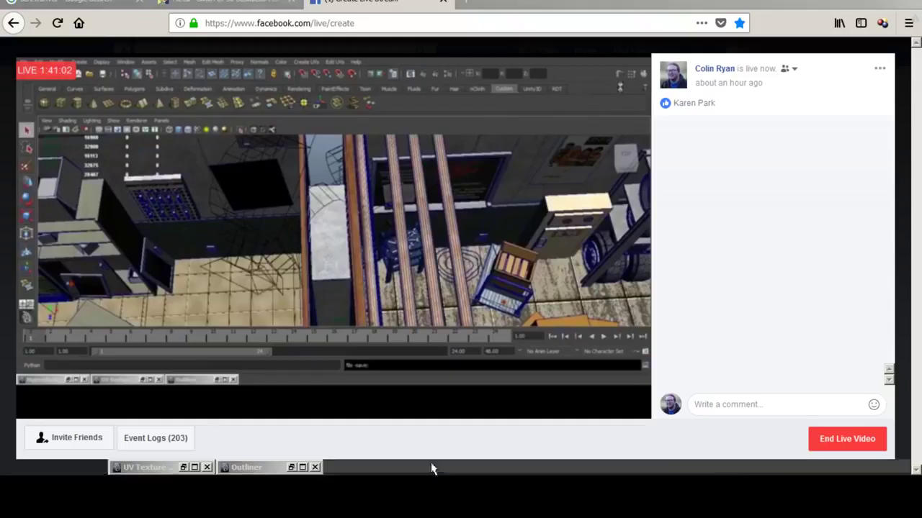
key(alt+Tab)
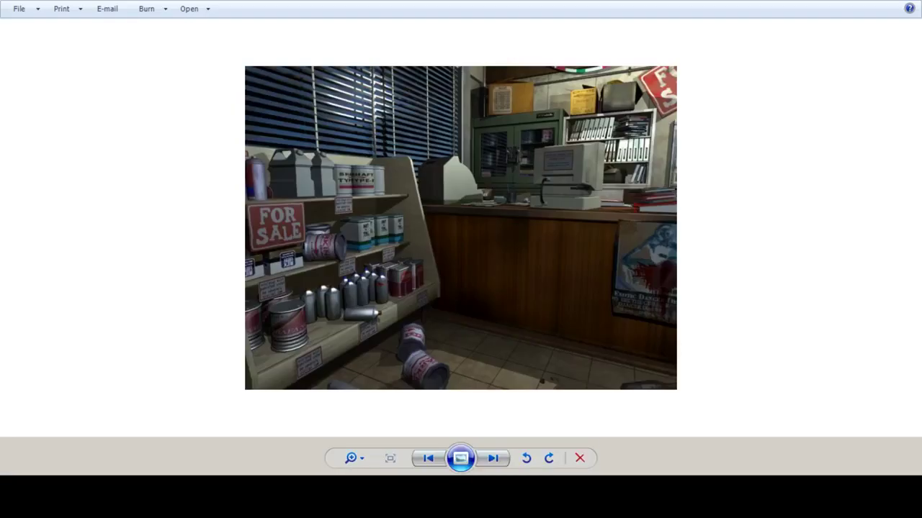
key(Right)
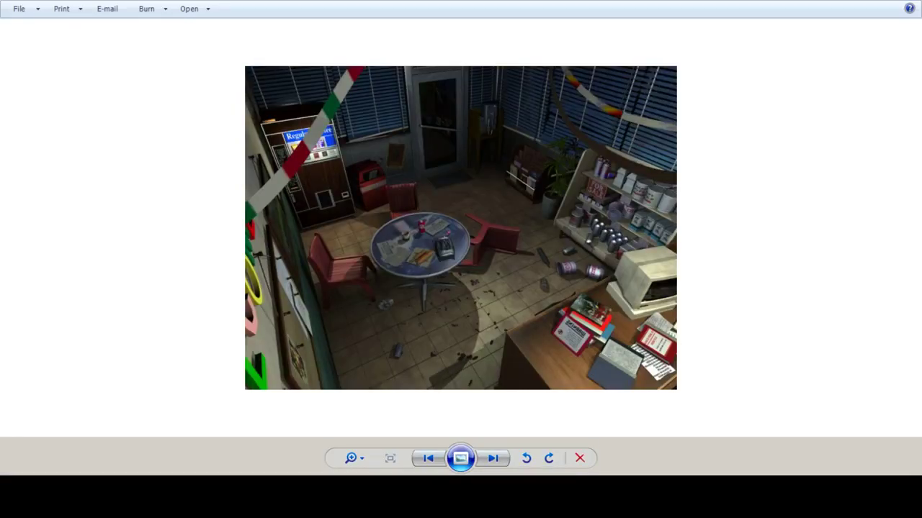
Browse the shop reference images and examine the counter, doorway wall, signs and upper wall edge up close.
key(Left)
key(Right)
key(Right)
key(Right)
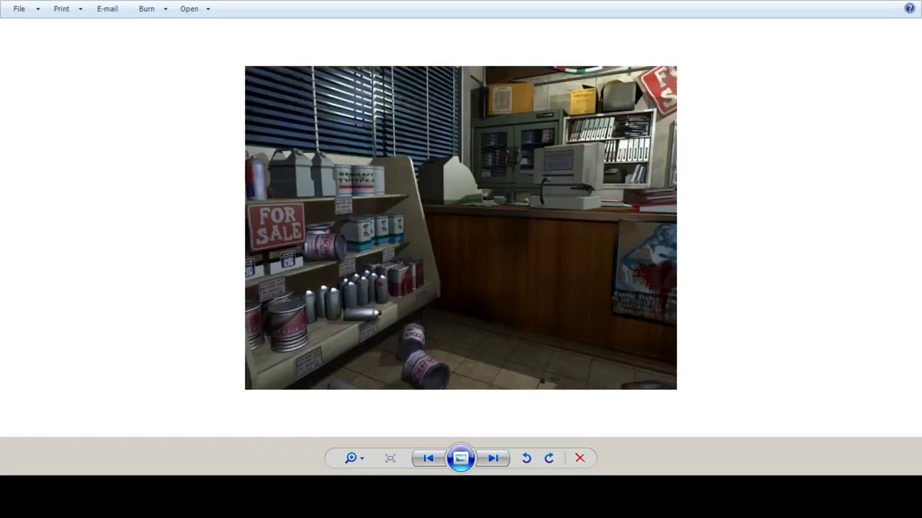
key(Right)
key(Right)
key(Right)
key(Right)
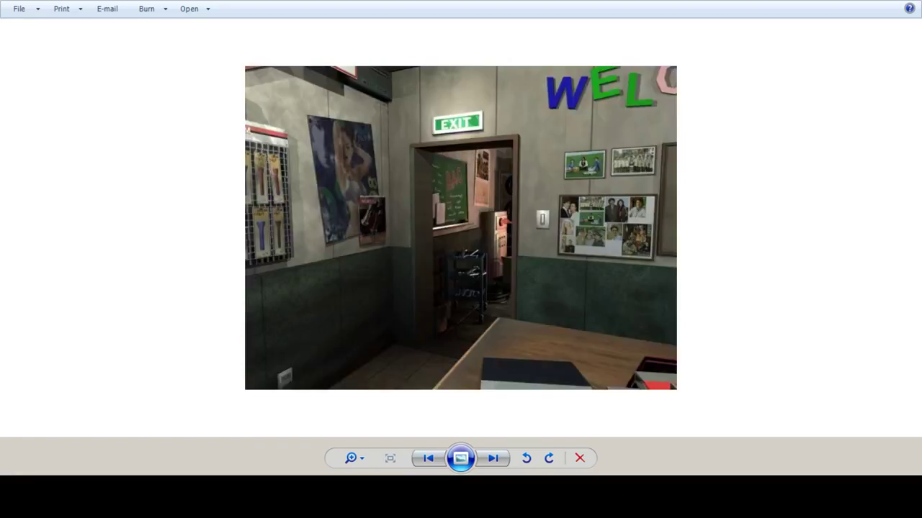
scroll(464, 259, up, 5)
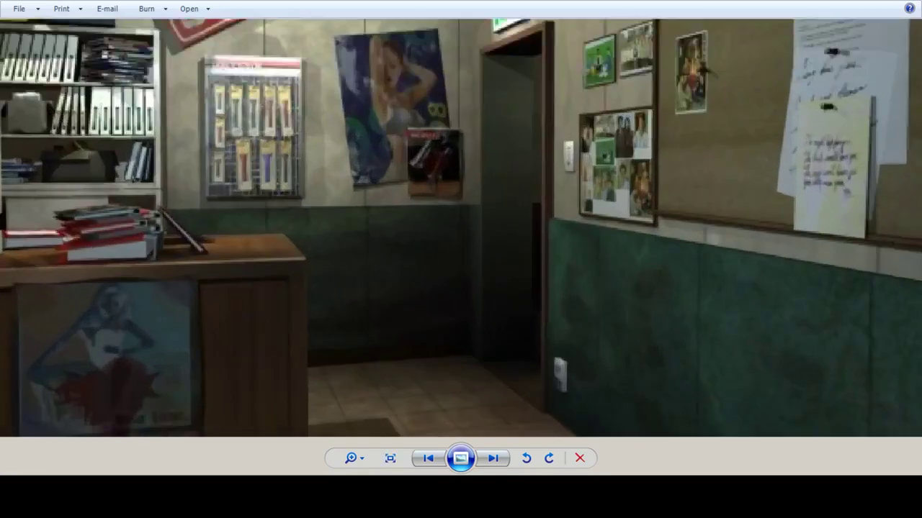
drag(465, 259, 397, 108)
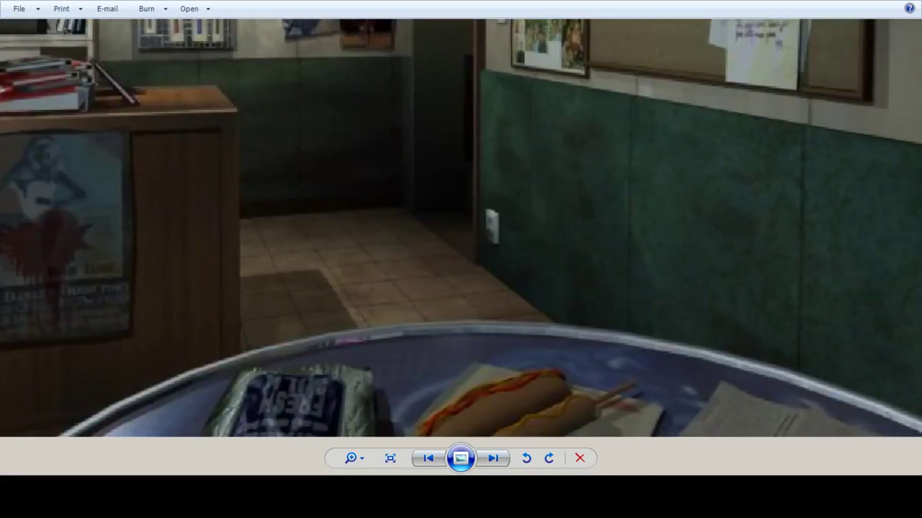
drag(397, 108, 397, 389)
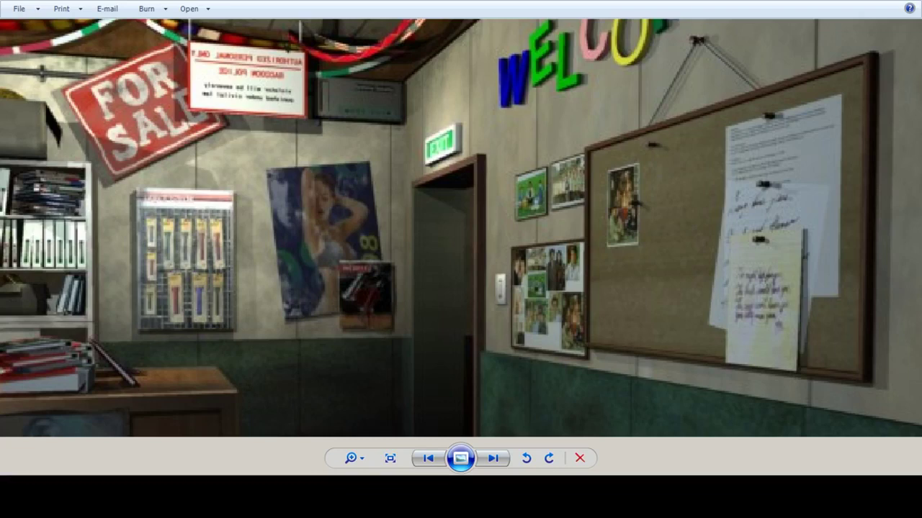
drag(432, 216, 432, 322)
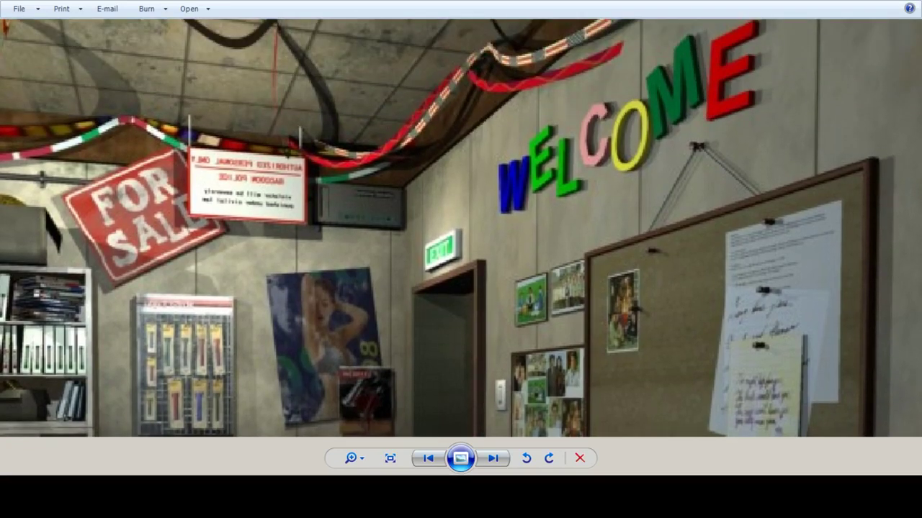
drag(432, 230, 584, 231)
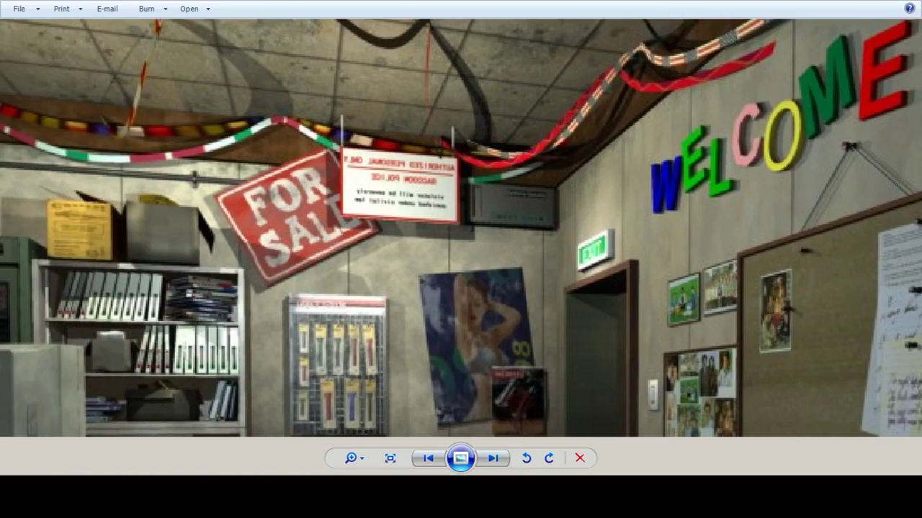
drag(461, 244, 461, 213)
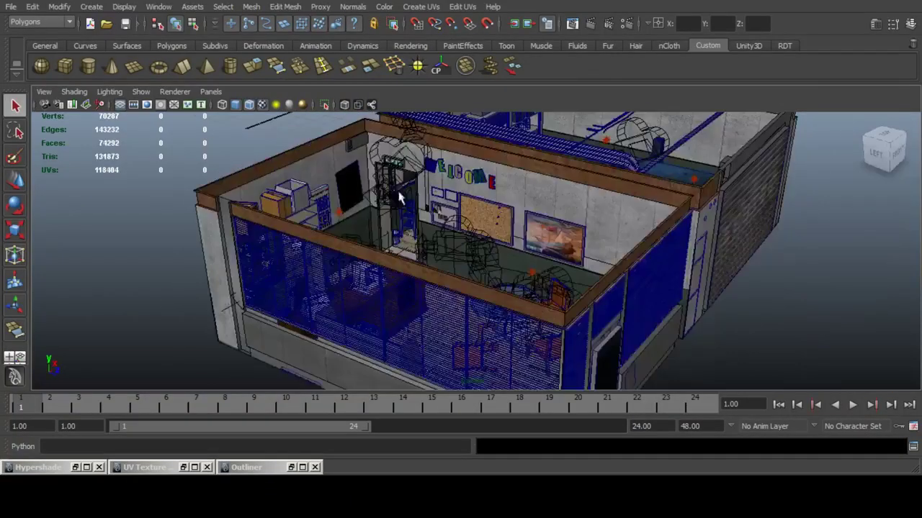
Create a thin upright polygon cylinder in front of the dark wall beside the connecting doorway and show its transform values.
alt+drag(504, 274, 489, 262)
click(89, 70)
alt+drag(407, 236, 403, 295)
scroll(447, 228, up, 5)
alt+drag(451, 232, 512, 224)
drag(512, 223, 513, 76)
key(f)
click(908, 26)
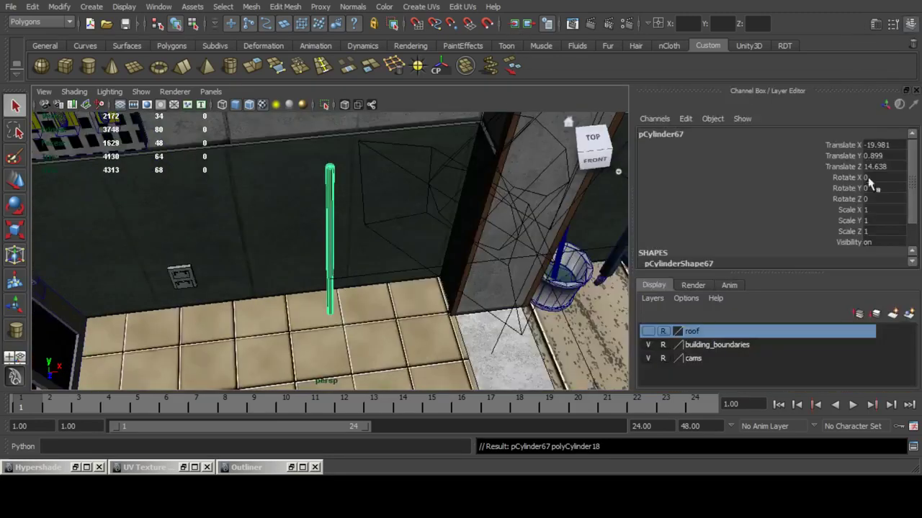
click(870, 178)
text(90)
key(Return)
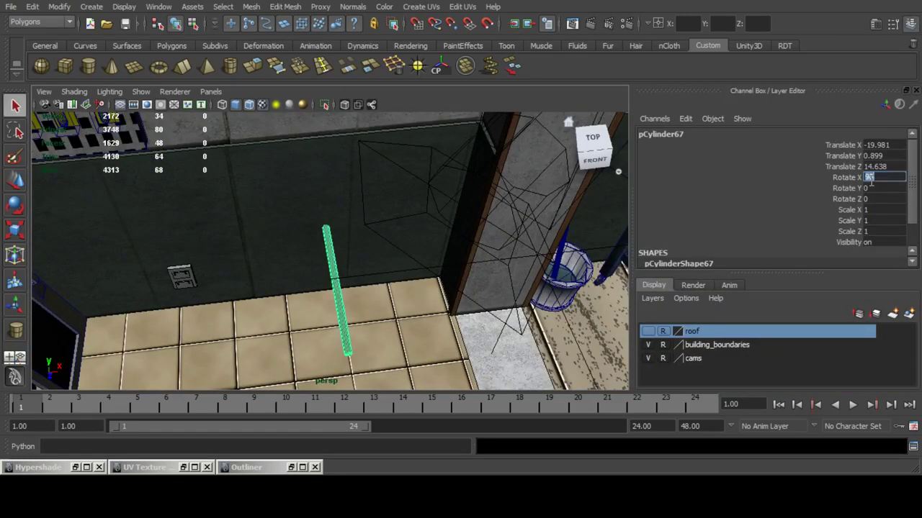
Lay the cylinder horizontally along the wall by setting its Rotate Z to 90.
click(872, 198)
text(90)
key(Return)
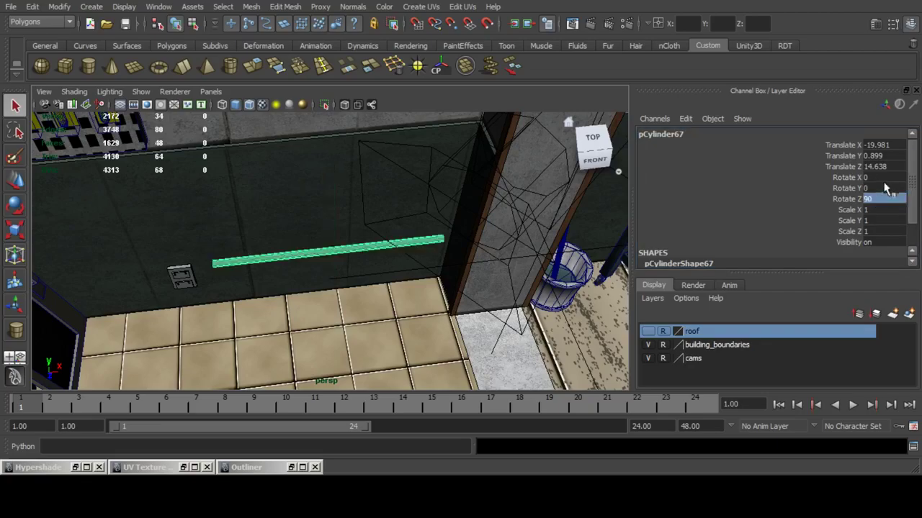
click(914, 28)
Raise the horizontal cylinder to the top of the wall, level with the grey box beneath the wooden trim.
click(18, 180)
scroll(461, 245, down, 6)
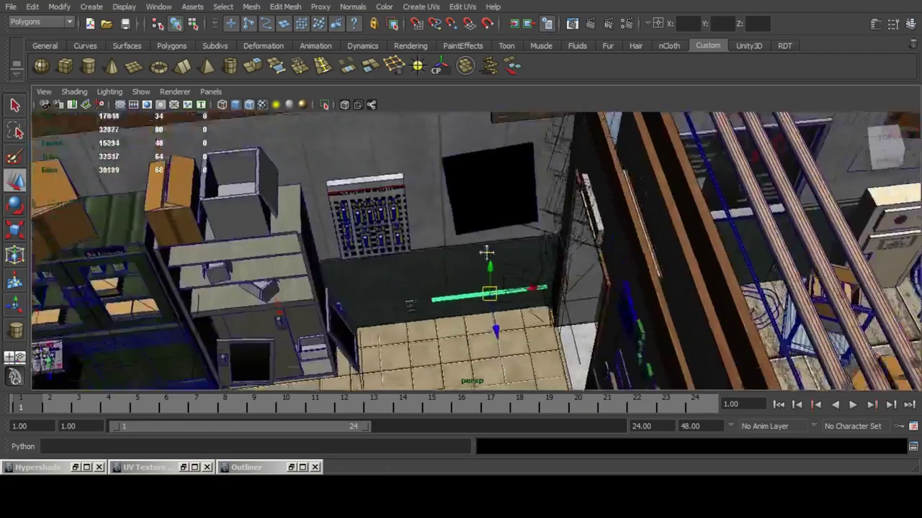
alt+drag(488, 252, 475, 51)
key(f)
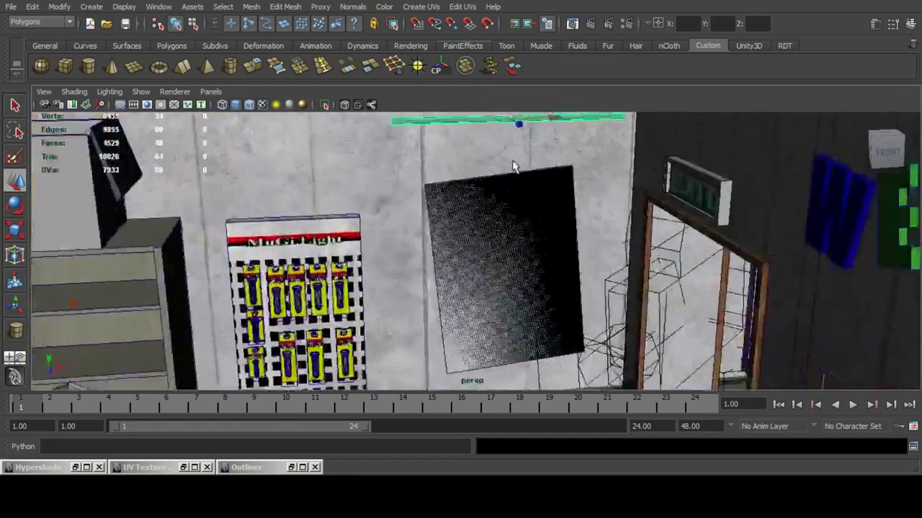
alt+drag(507, 229, 536, 220)
drag(521, 251, 478, 245)
Show CAM_00_OBJ in a second view and slide the pipe along the wall until its end meets the grey box.
key(space)
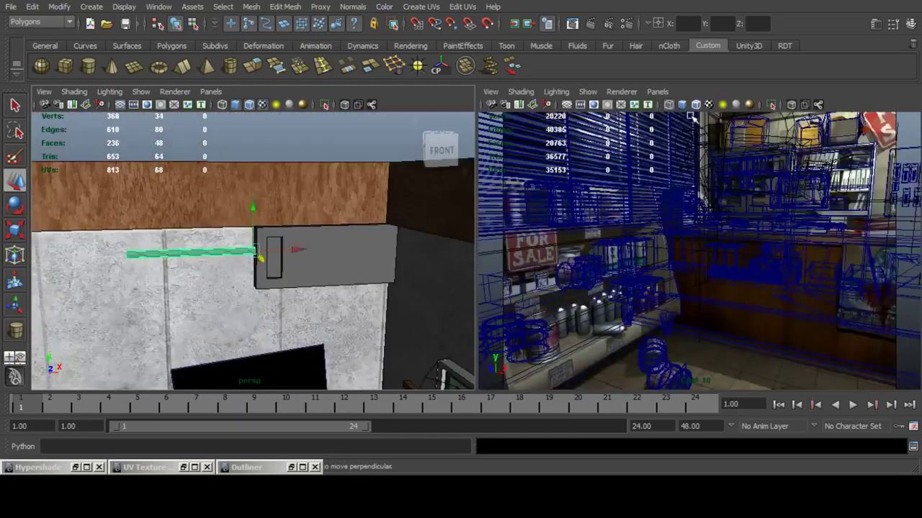
click(661, 93)
mouse_move(752, 107)
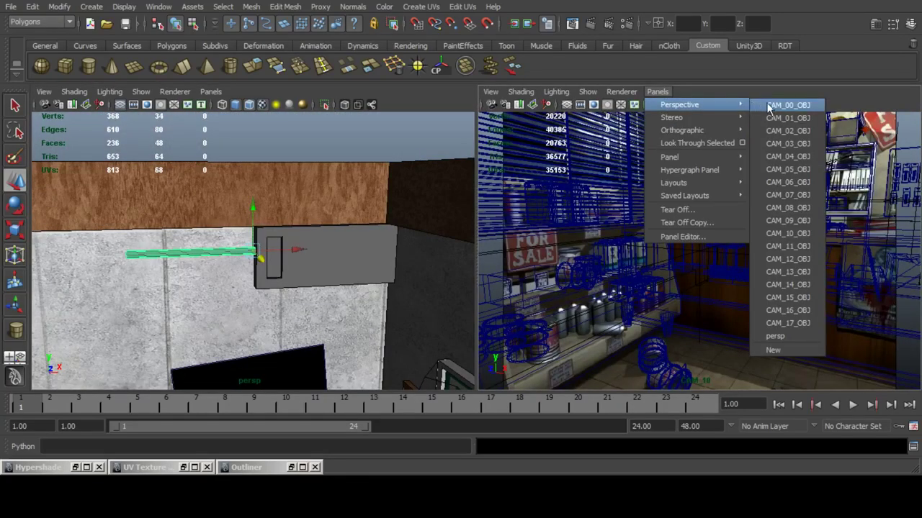
click(785, 105)
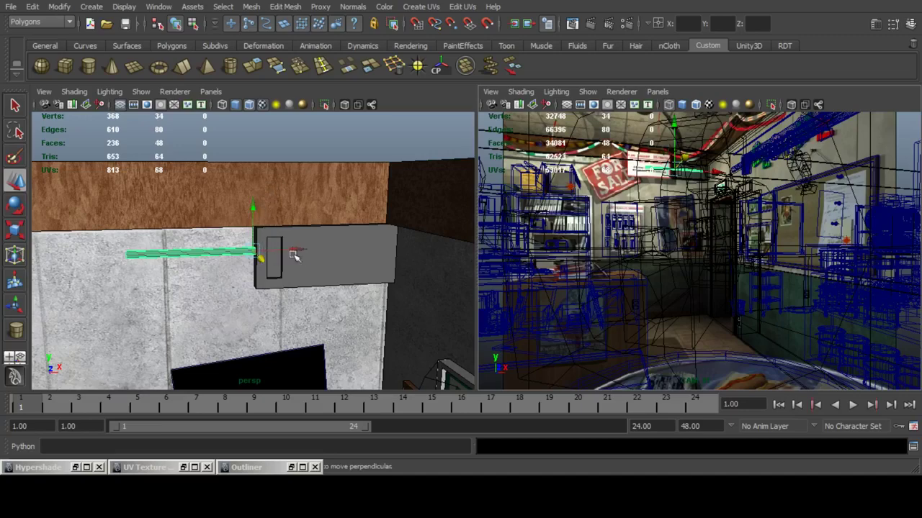
drag(293, 254, 59, 237)
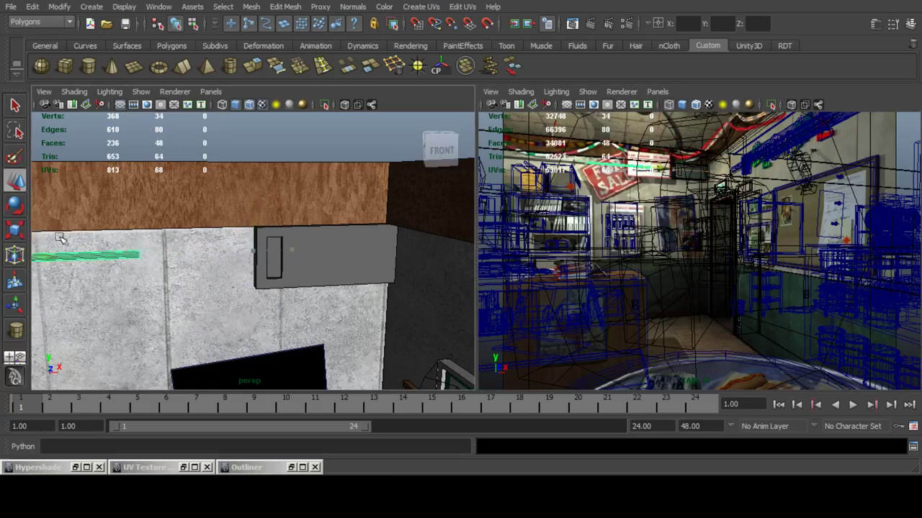
middle_drag(60, 237, 180, 237)
scroll(182, 238, down, 10)
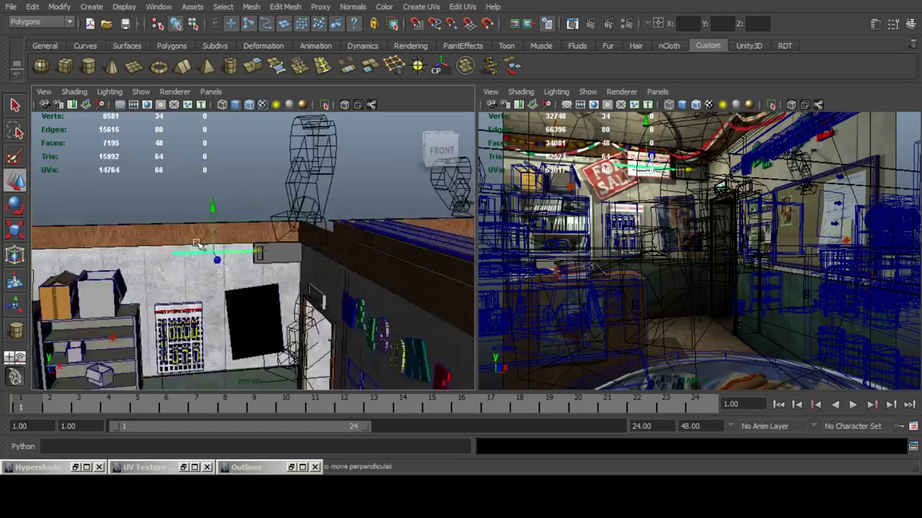
Extend the pipe's free end vertices across the wall above the shelves and into the far corner.
drag(236, 210, 282, 250)
alt+middle_drag(283, 250, 389, 266)
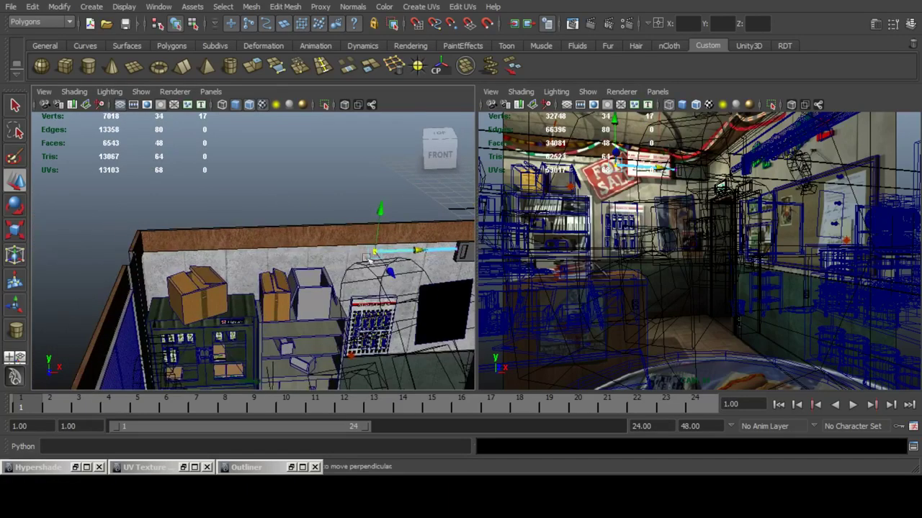
drag(418, 252, 201, 252)
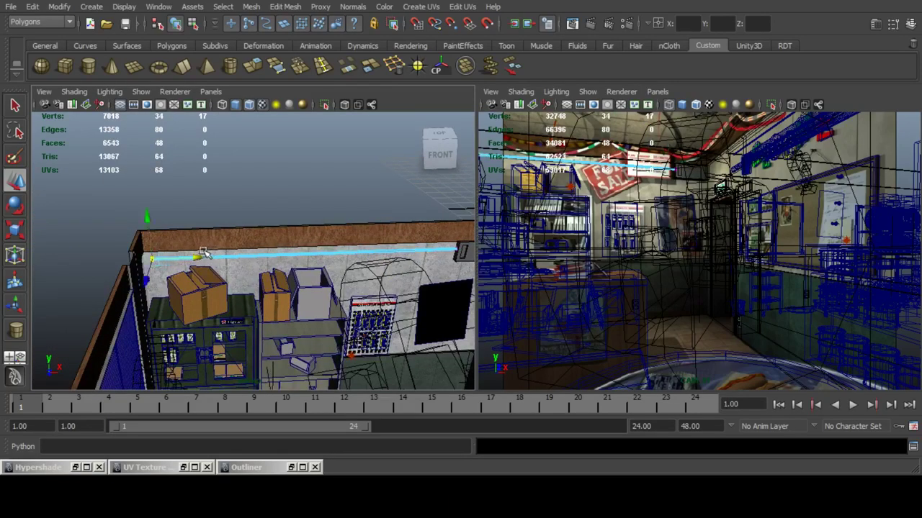
key(f)
scroll(303, 265, down, 8)
alt+drag(302, 265, 278, 256)
scroll(302, 259, up, 5)
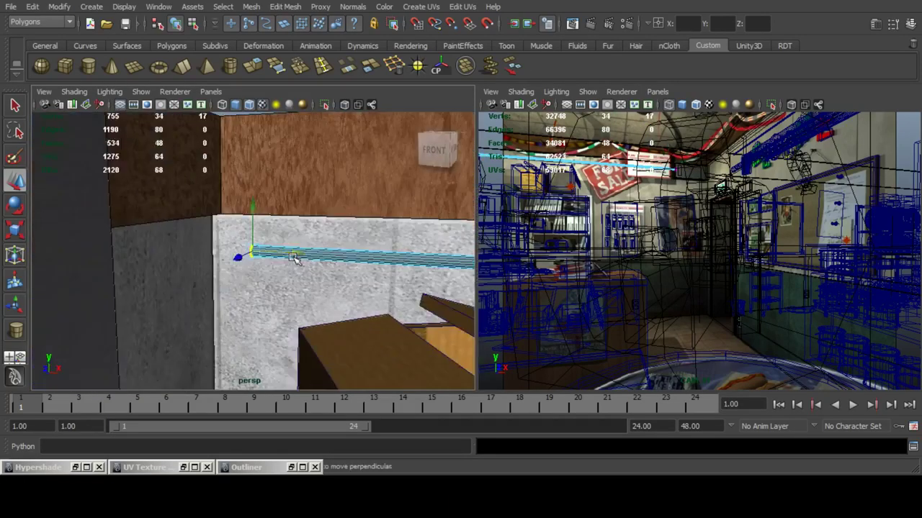
middle_drag(288, 257, 240, 246)
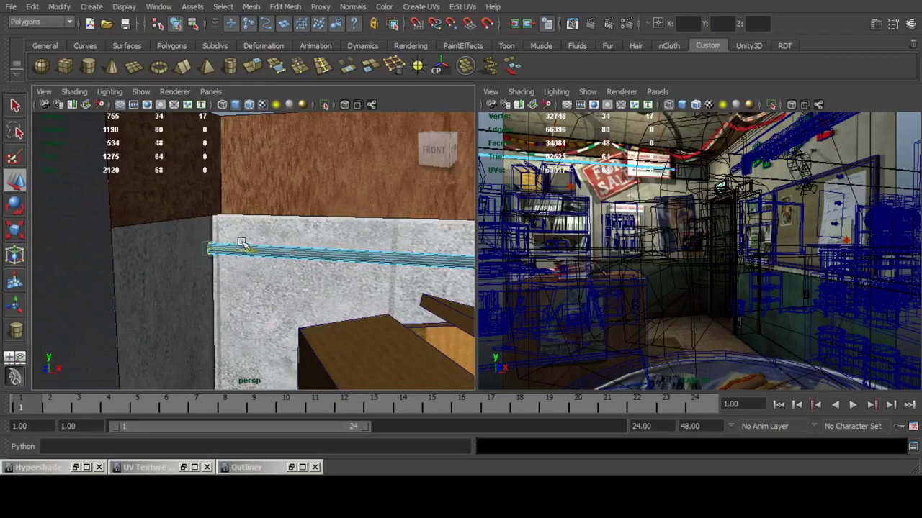
Delete the hidden cap faces at the pipe's corner end and return to object selection.
key(f)
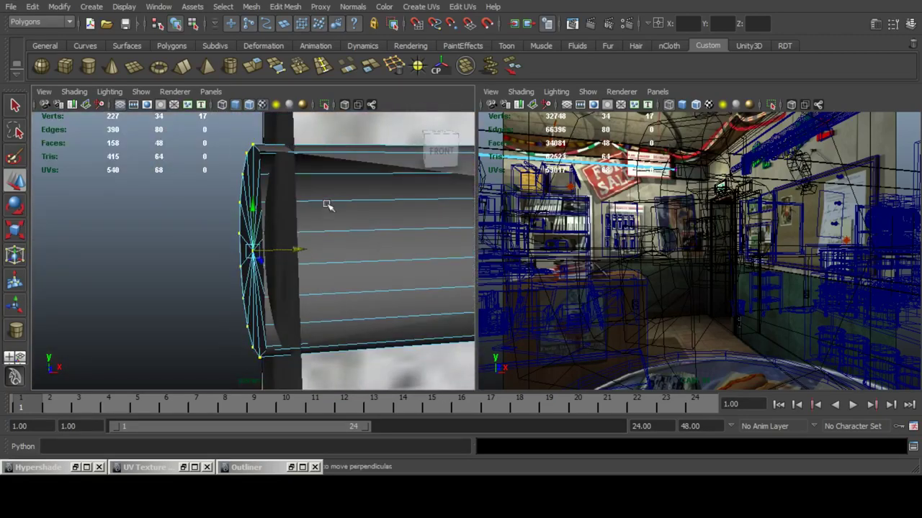
scroll(324, 216, down, 5)
key(F11)
drag(193, 210, 279, 292)
scroll(297, 273, down, 5)
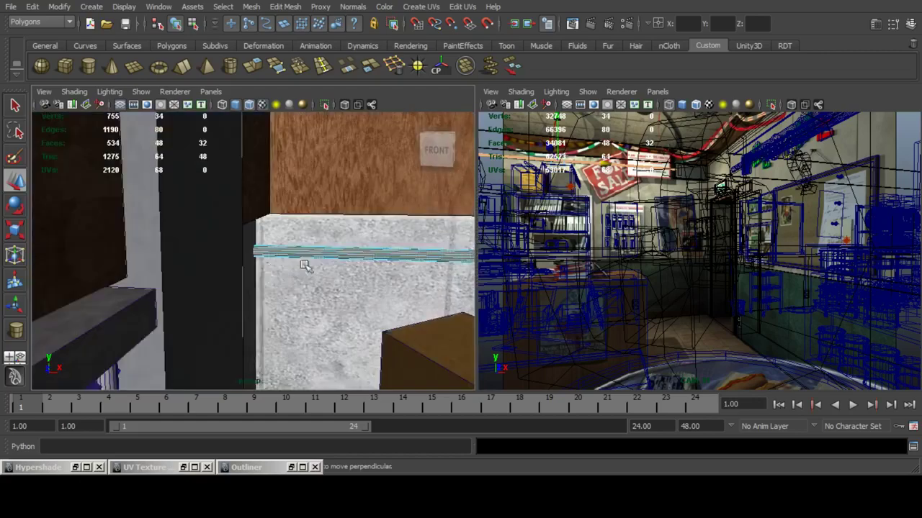
key(Delete)
key(F8)
key(F8)
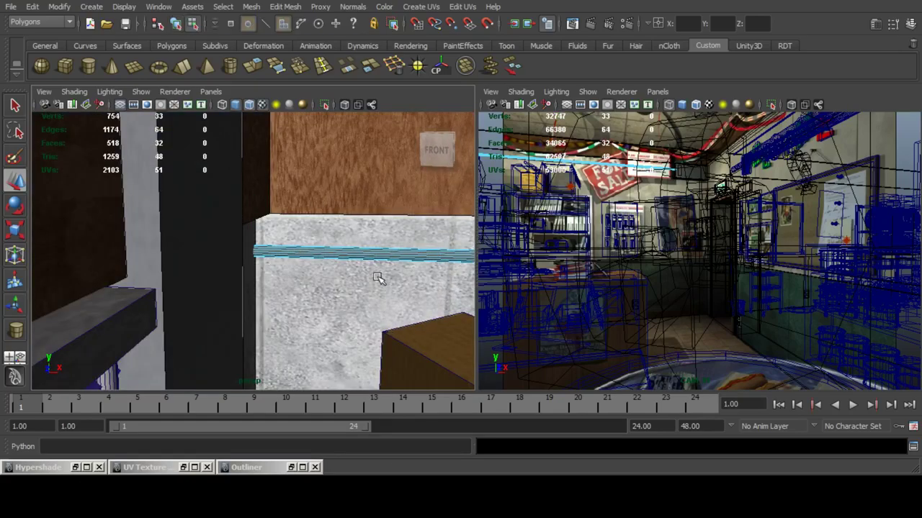
Inspect the pipe's joint with the grey box in the full perspective view, deselect it, and save the scene.
key(space)
scroll(432, 273, down, 5)
alt+middle_drag(612, 267, 252, 244)
alt+drag(251, 243, 545, 245)
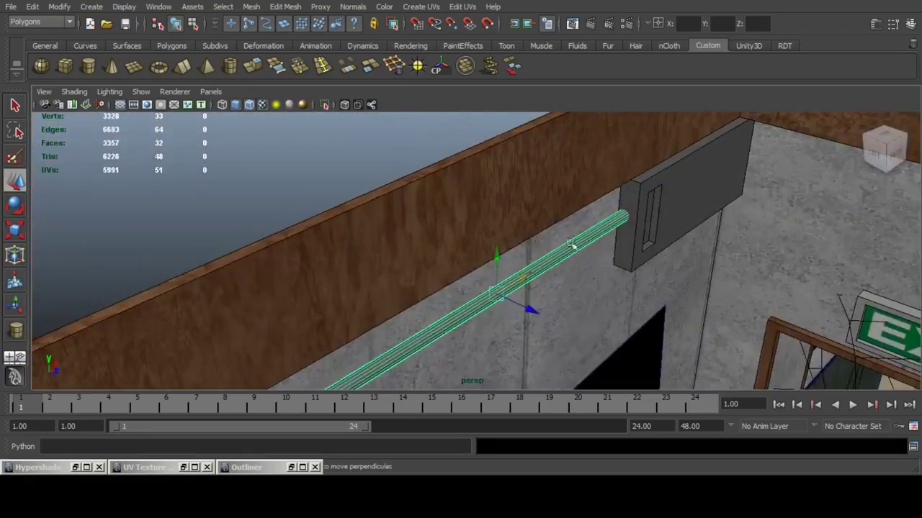
key(q)
key(ctrl+s)
Duplicate the small clip on the garage's blue wall pipe and move the copy to the shop wall above the new pipe.
scroll(663, 245, down, 7)
alt+middle_drag(662, 245, 401, 250)
alt+right_drag(401, 246, 473, 263)
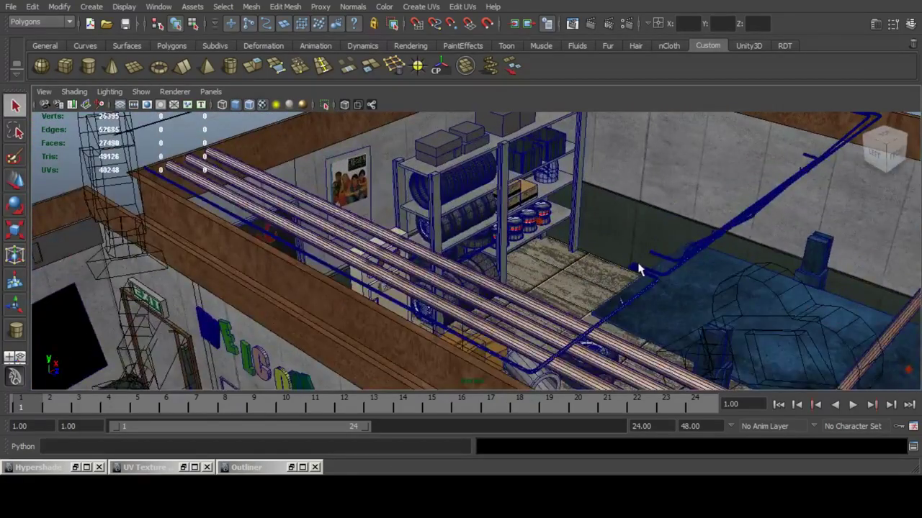
click(646, 305)
alt+middle_drag(646, 306, 669, 297)
alt+drag(669, 297, 497, 259)
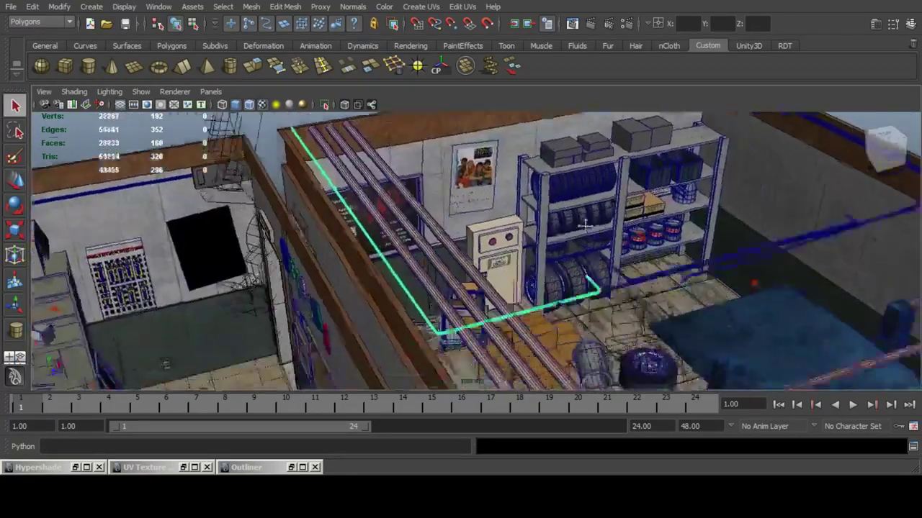
alt+right_drag(497, 259, 554, 243)
click(429, 263)
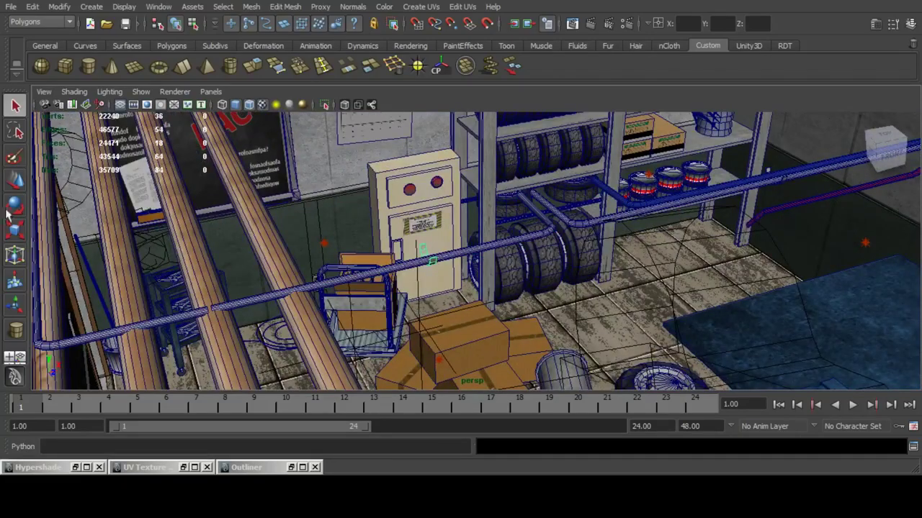
click(14, 182)
alt+right_drag(439, 234, 367, 216)
alt+middle_drag(367, 216, 555, 216)
alt+drag(554, 216, 497, 212)
key(ctrl+d)
drag(645, 216, 436, 349)
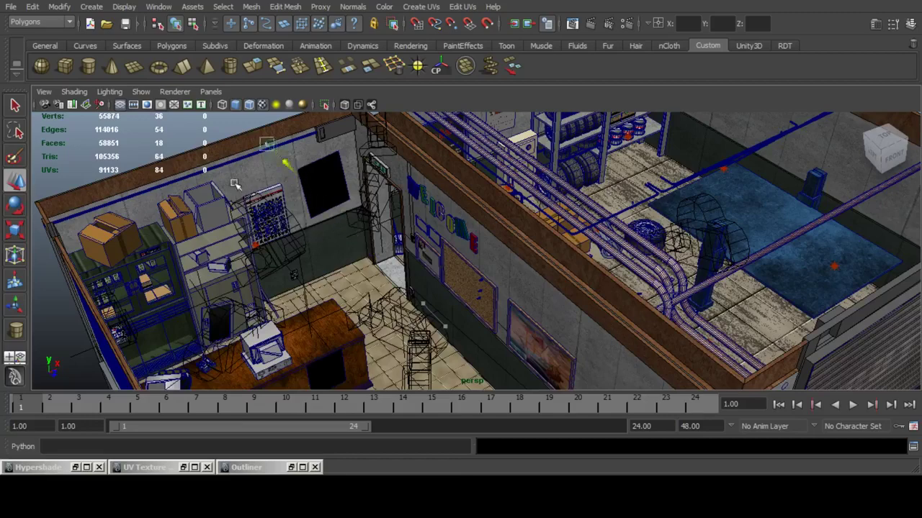
key(f)
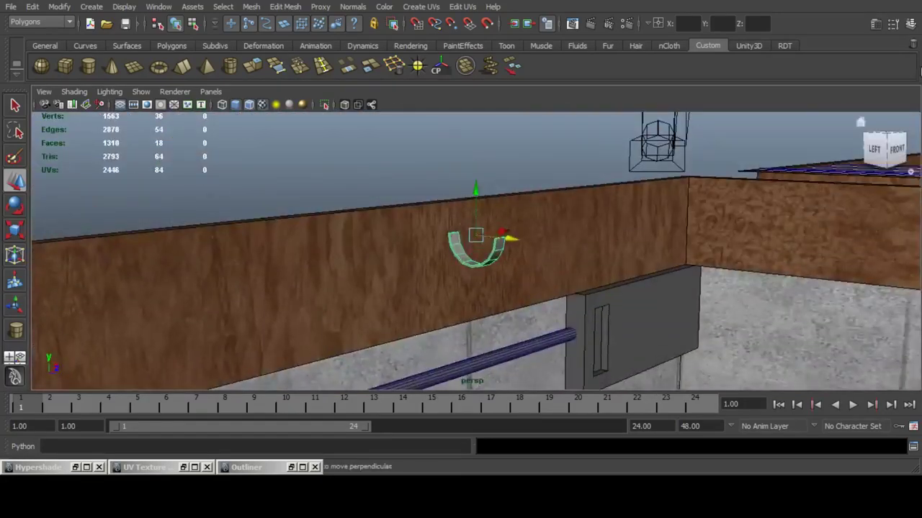
Set the copied clip's rotation to X 0, Y 180 and Z 90 so its open side faces the shop wall.
click(911, 23)
click(885, 177)
text(0)
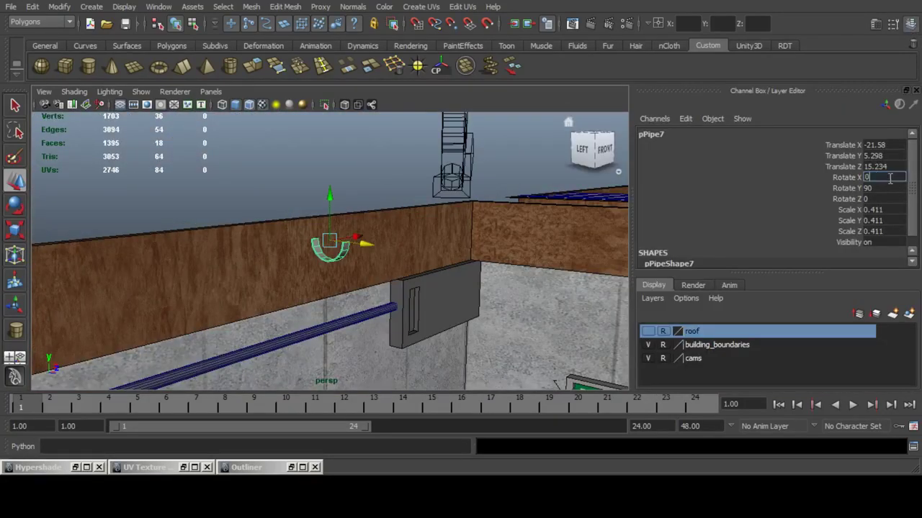
key(Return)
click(887, 187)
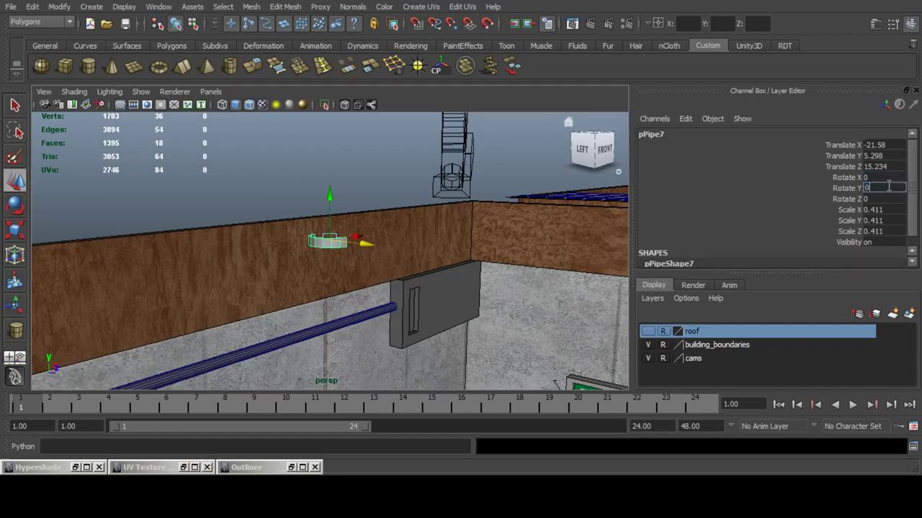
text(0)
key(Return)
click(888, 199)
text(90)
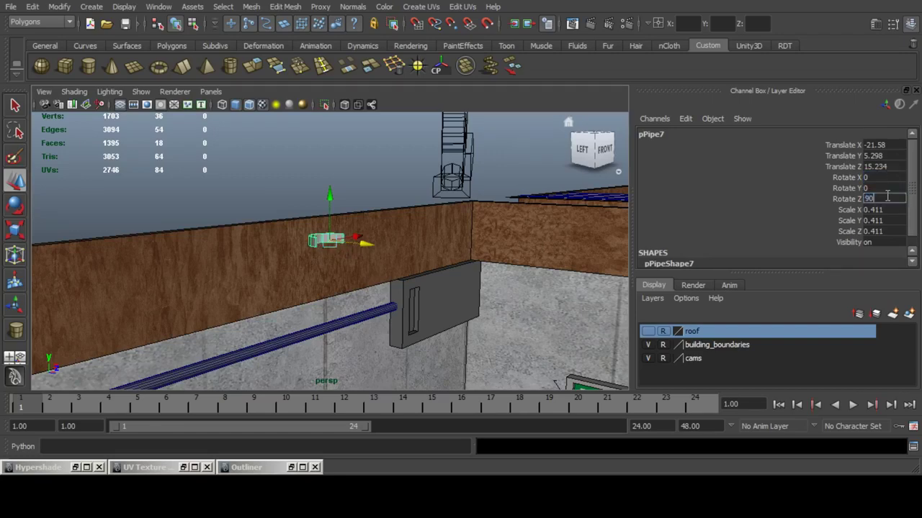
key(Return)
click(888, 188)
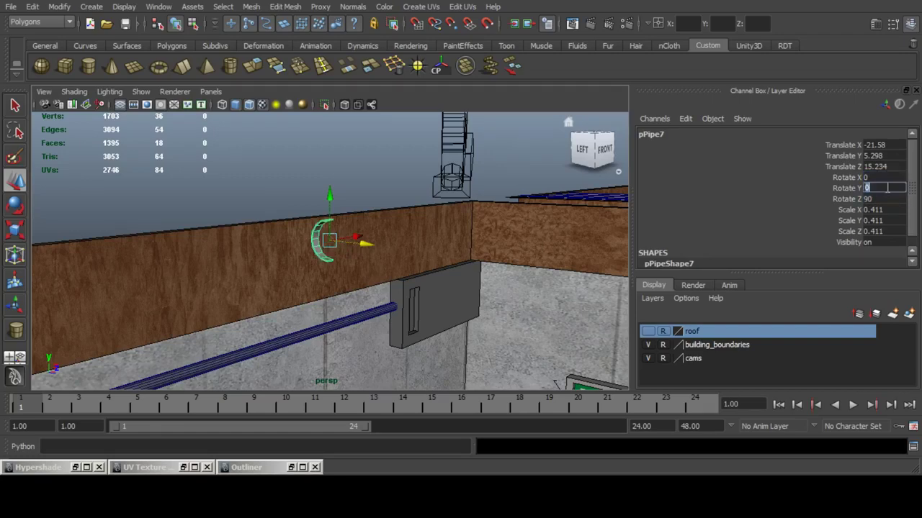
text(180)
key(Return)
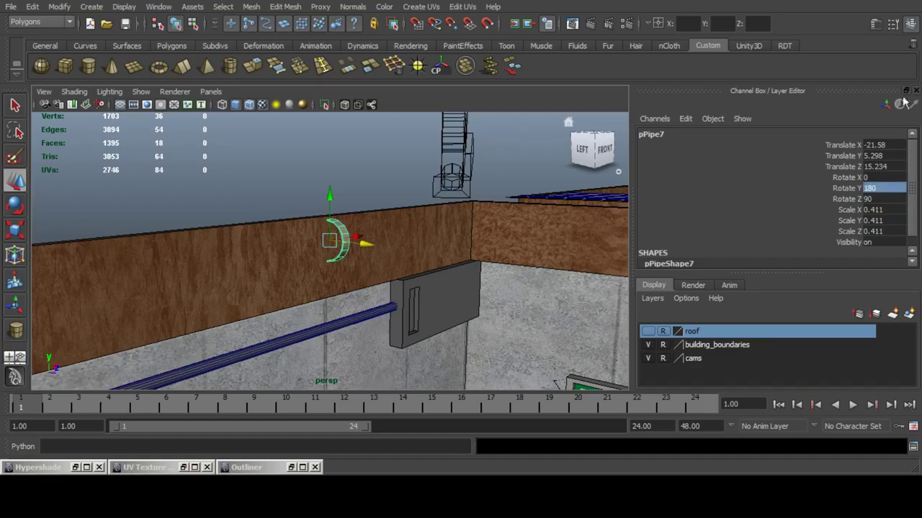
click(909, 24)
Lower the rotated clip onto the new wall pipe and align its height with the pipe.
scroll(477, 201, down, 5)
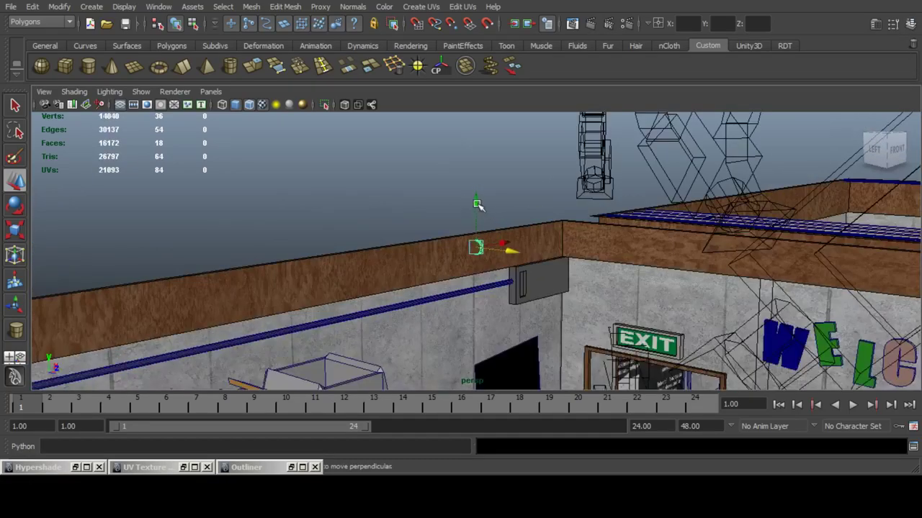
drag(478, 204, 457, 298)
key(f)
alt+drag(458, 298, 469, 249)
key(f)
scroll(468, 246, down, 5)
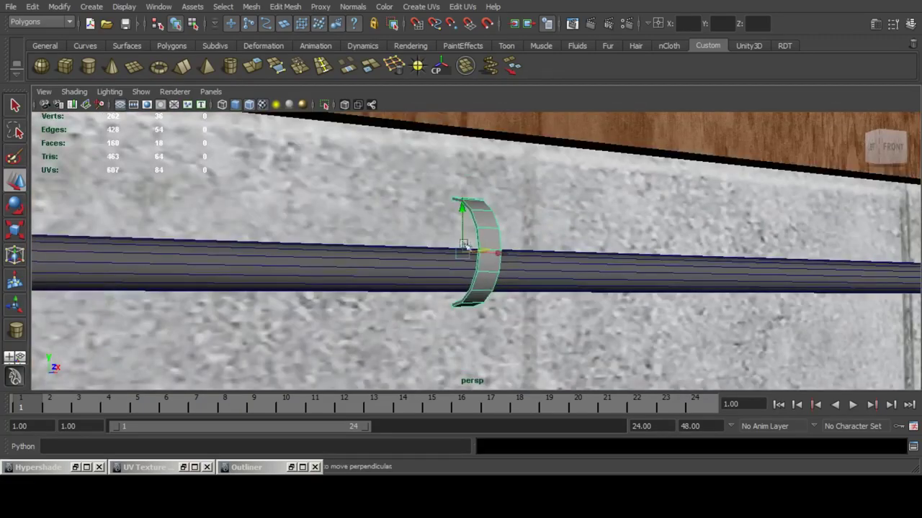
drag(462, 209, 3, 252)
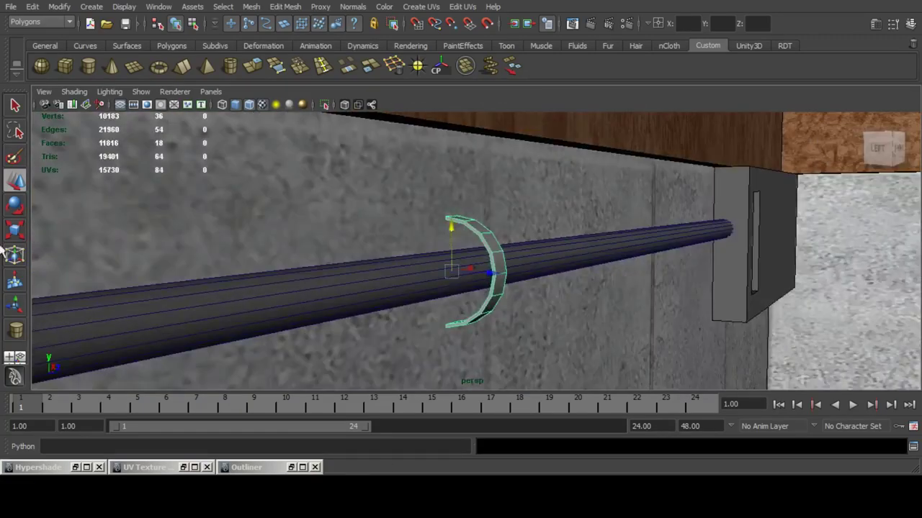
Scale the clip down uniformly until it fits closely around the wall pipe.
click(7, 234)
alt+drag(216, 236, 426, 233)
mouse_move(448, 297)
alt+mouse_down()
mouse_move(440, 269)
mouse_move(443, 308)
mouse_move(460, 302)
alt+mouse_up()
alt+drag(408, 281, 395, 274)
drag(388, 271, 403, 241)
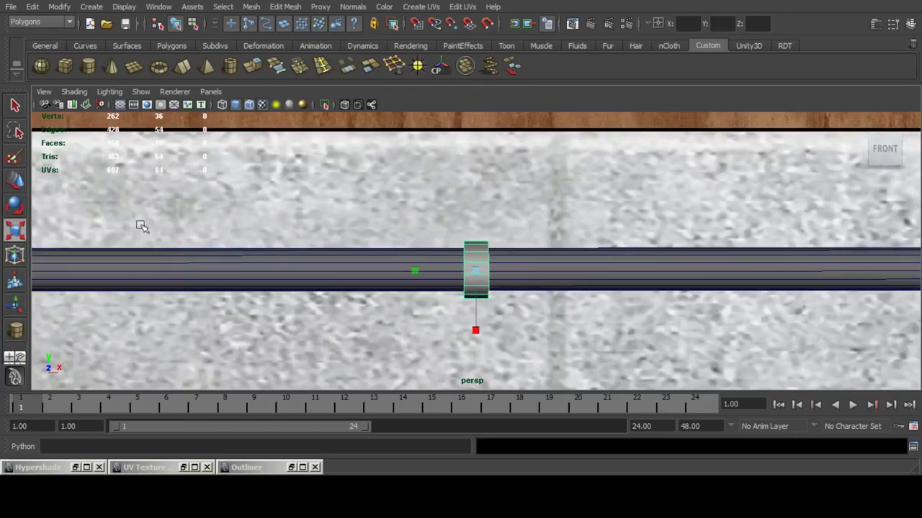
Compare the fitted clip with the reference image and the room camera view.
click(15, 187)
scroll(467, 241, down, 4)
alt+drag(467, 241, 481, 273)
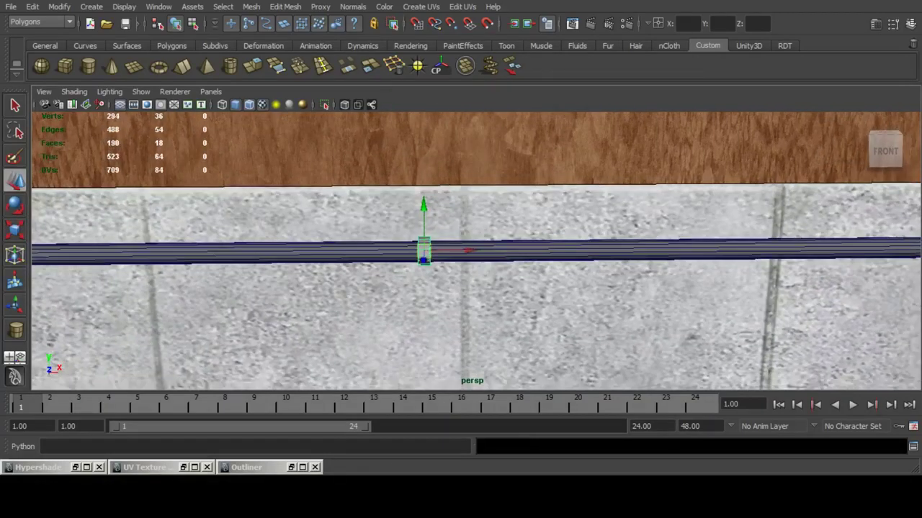
key(alt+Tab)
key(alt+Tab)
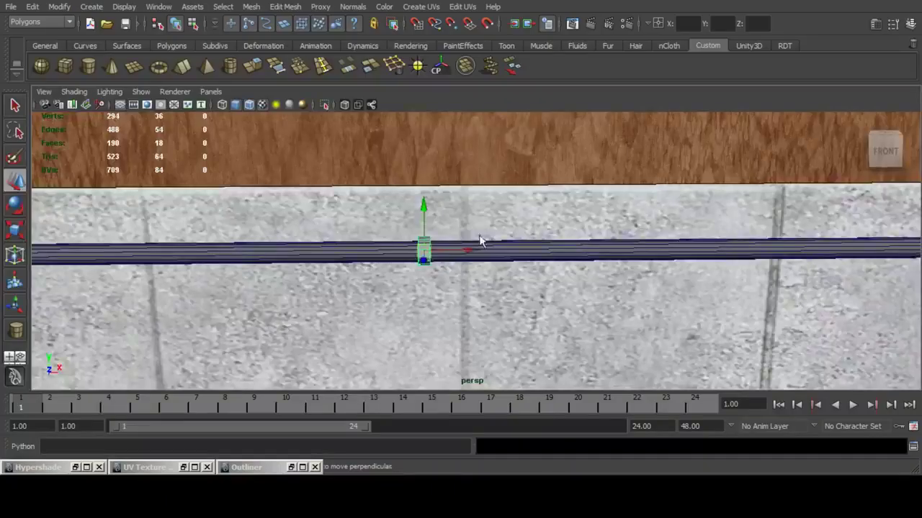
key(space)
key(Delete)
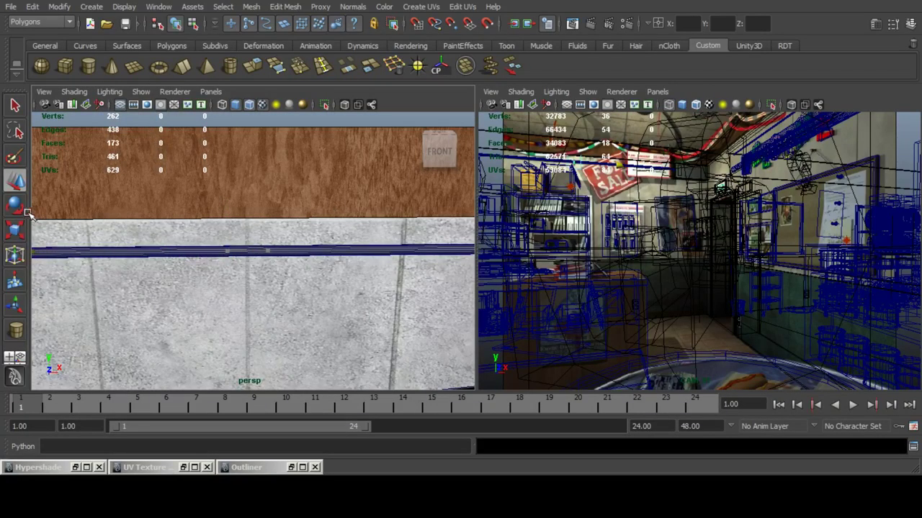
Duplicate the clip twice and space the copies along the wall pipe above the shelves.
scroll(208, 231, down, 5)
alt+drag(208, 230, 352, 239)
key(ctrl+d)
alt+middle_drag(306, 228, 367, 239)
key(ctrl+d)
drag(414, 247, 169, 244)
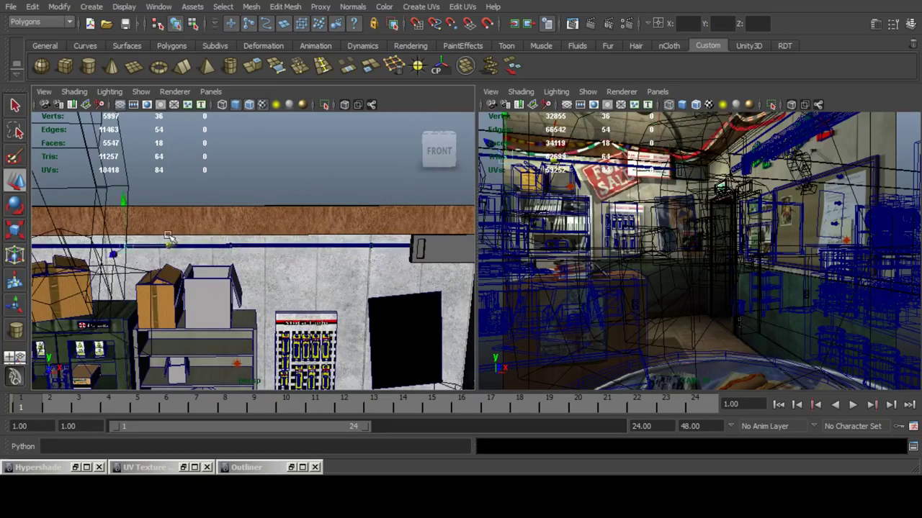
alt+middle_drag(198, 238, 373, 247)
drag(343, 256, 259, 251)
alt+middle_drag(342, 248, 210, 243)
Check the clip spacing in the full perspective view and save the scene.
key(space)
scroll(472, 252, down, 4)
alt+middle_drag(524, 243, 408, 211)
key(q)
key(ctrl+s)
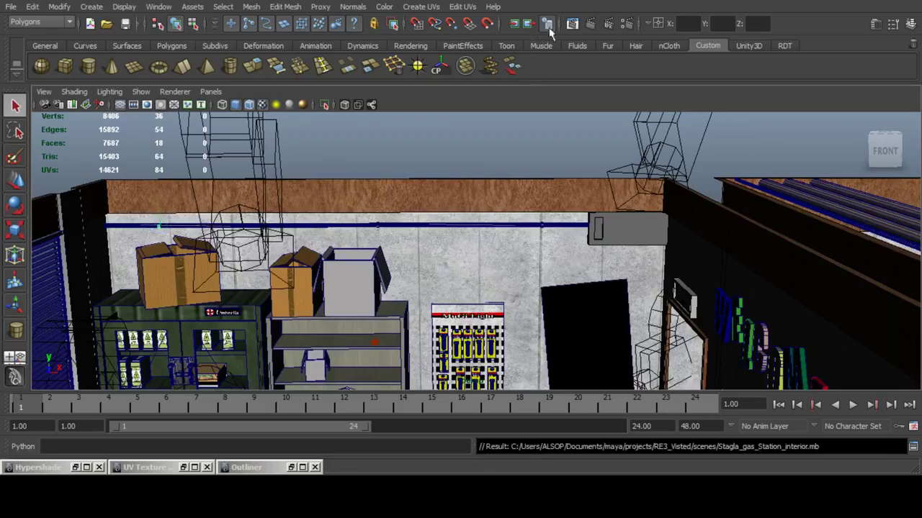
Render the room from CAM_01_OBJ to inspect the pipe wall, and put the render window away.
click(547, 24)
click(63, 10)
mouse_move(92, 81)
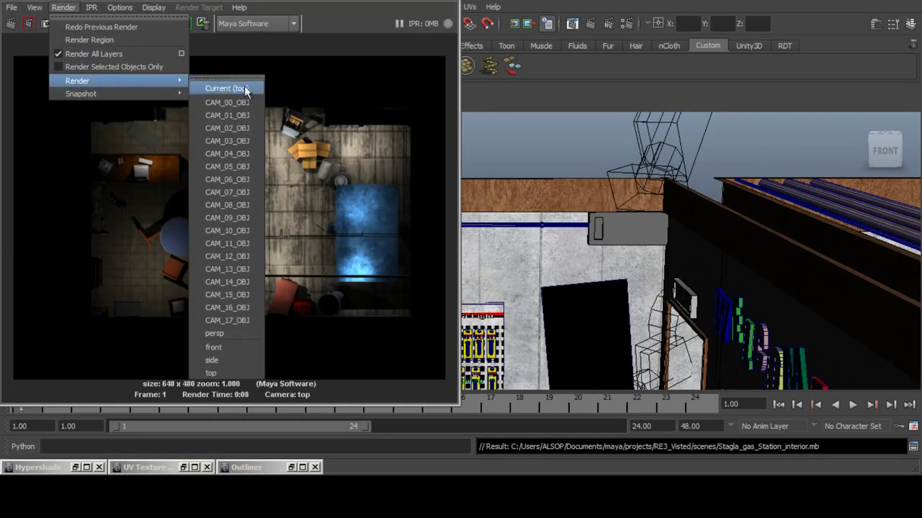
click(251, 116)
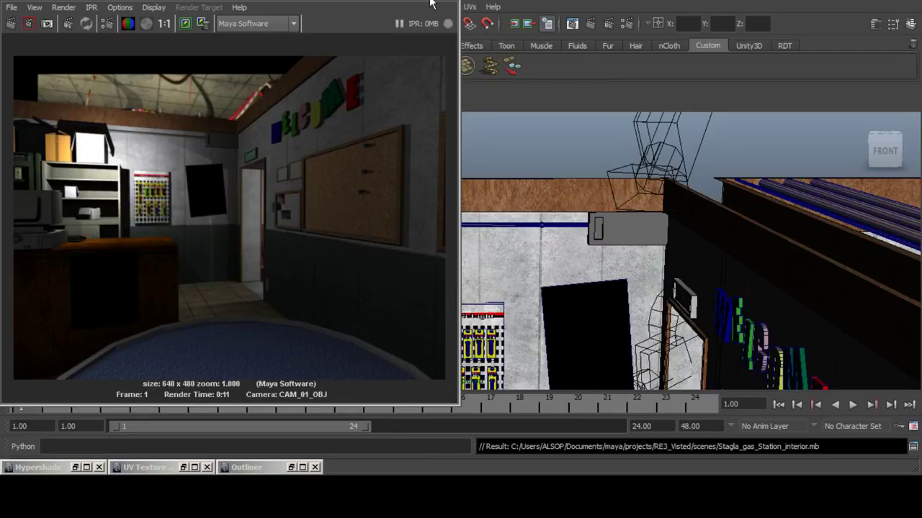
click(431, 1)
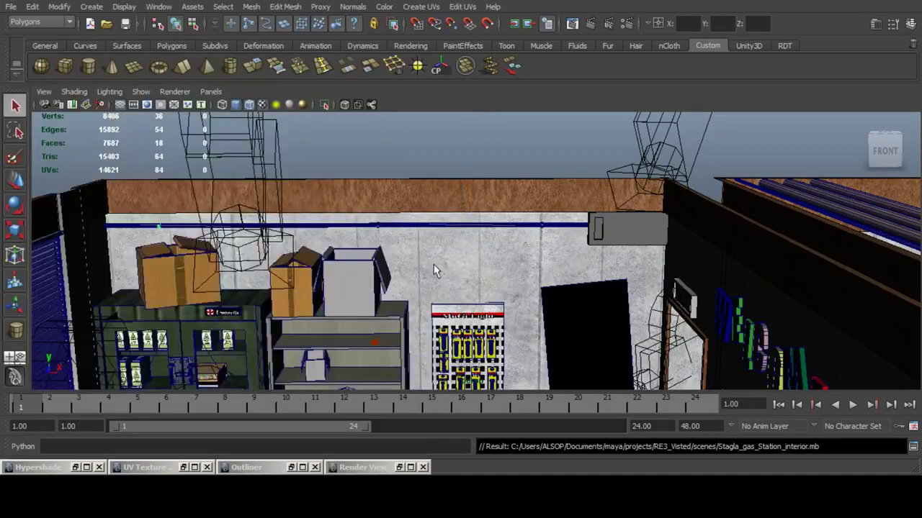
Create a polygon plane on the tiled shop floor and raise it slightly above the tiles.
alt+drag(436, 270, 569, 324)
alt+middle_drag(576, 302, 424, 169)
alt+drag(424, 168, 476, 217)
click(135, 70)
key(f)
click(20, 182)
scroll(569, 261, down, 3)
alt+drag(569, 260, 545, 231)
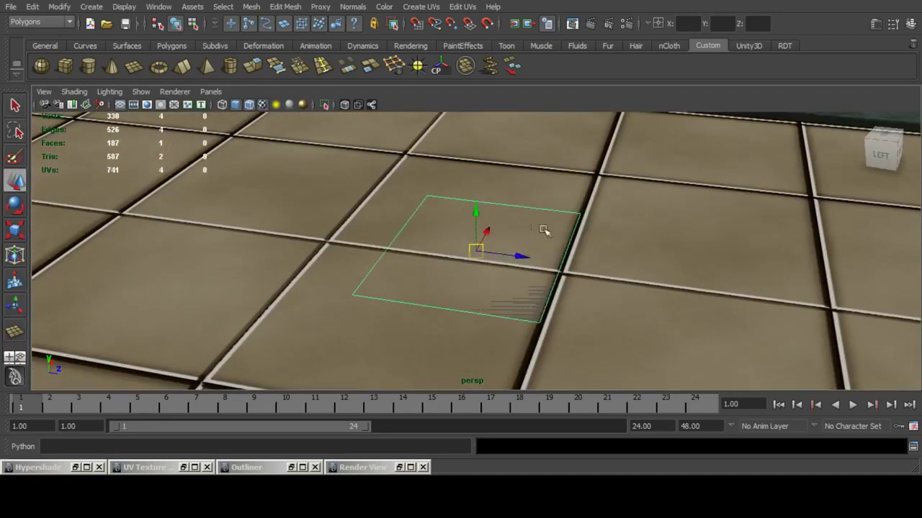
drag(476, 211, 472, 191)
Create a new Lambert material and connect a File texture to its color.
click(76, 468)
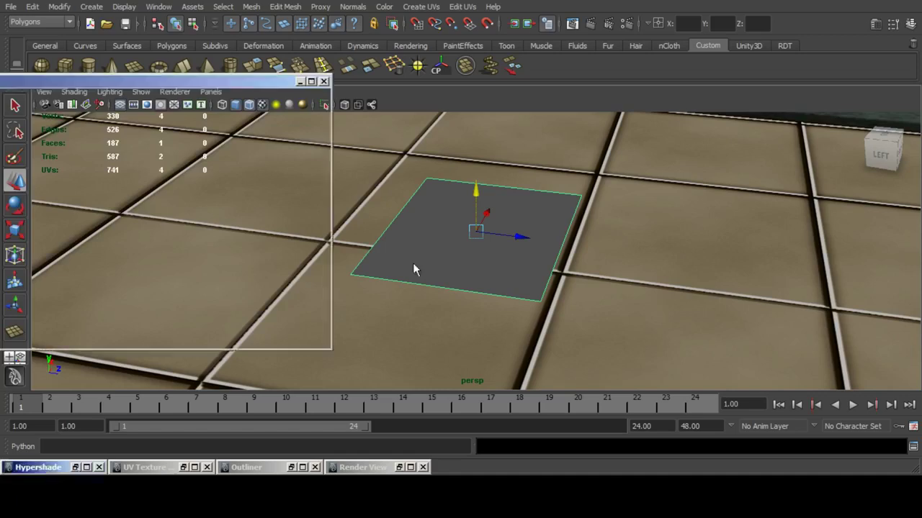
drag(81, 81, 205, 65)
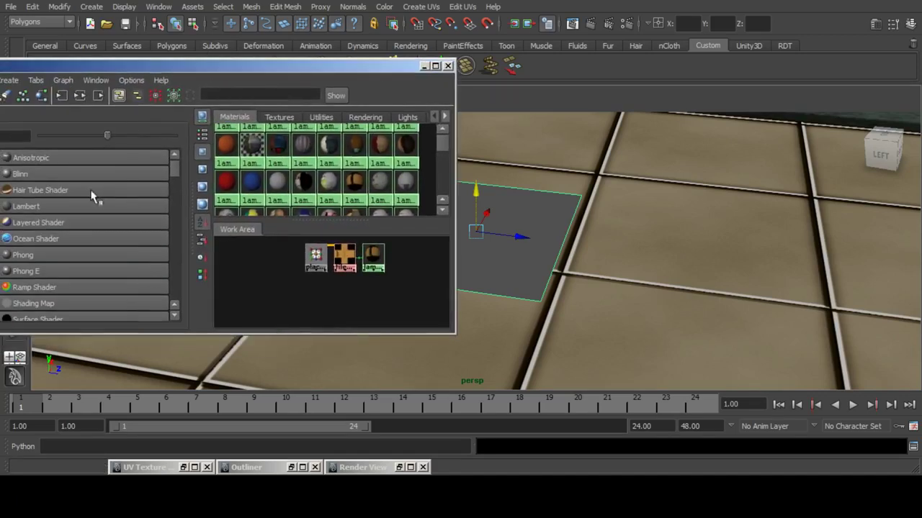
click(72, 207)
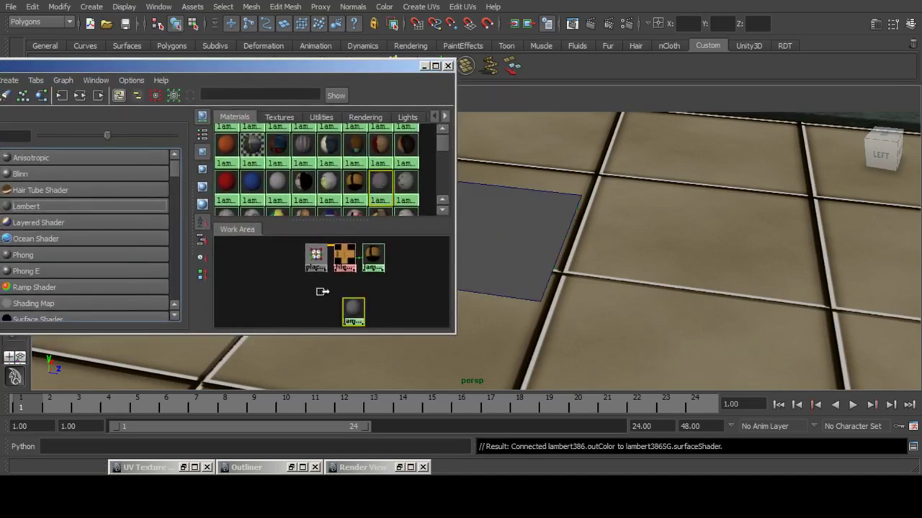
double_click(352, 310)
click(890, 283)
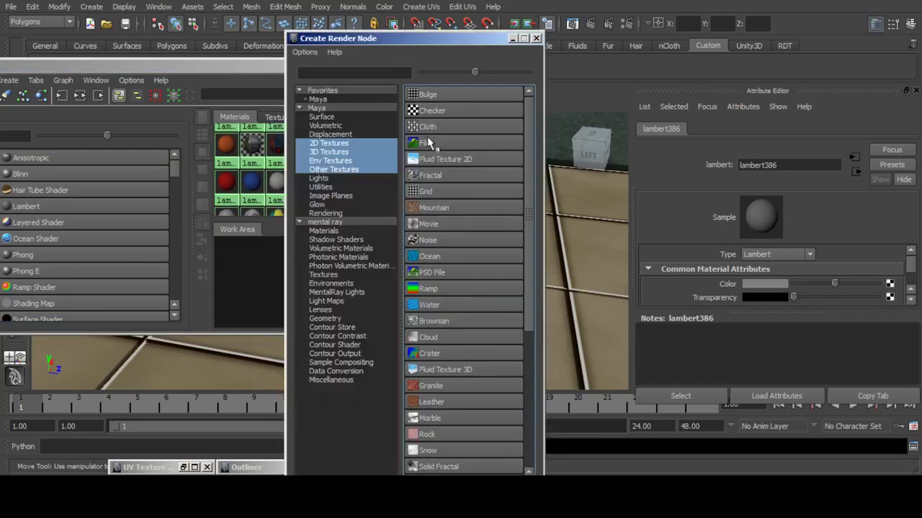
click(432, 144)
Browse for the file texture's image and look up source images starting with "pap", "le" and "mem".
click(892, 281)
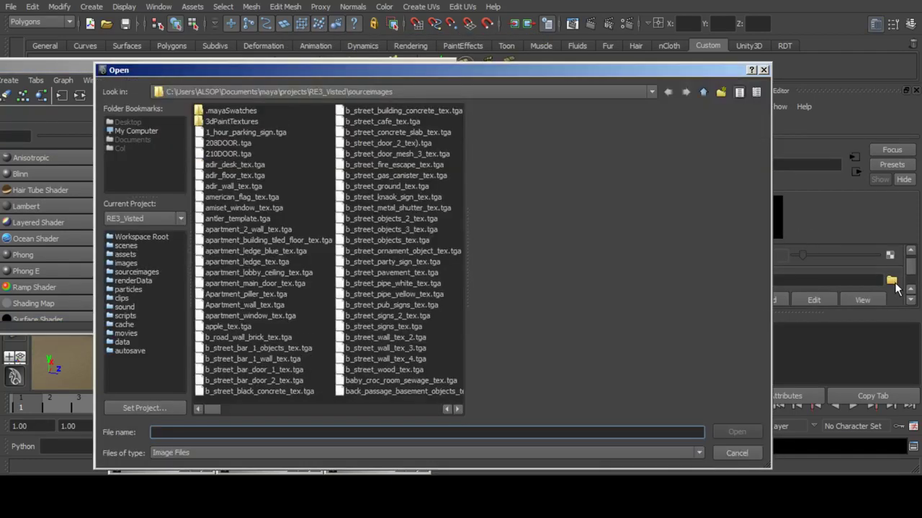
text(pap)
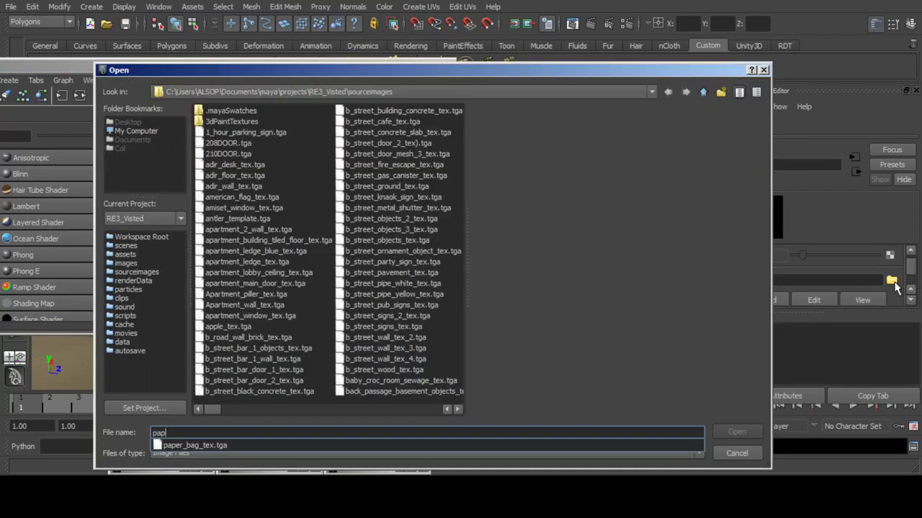
key(BackSpace)
key(BackSpace)
key(BackSpace)
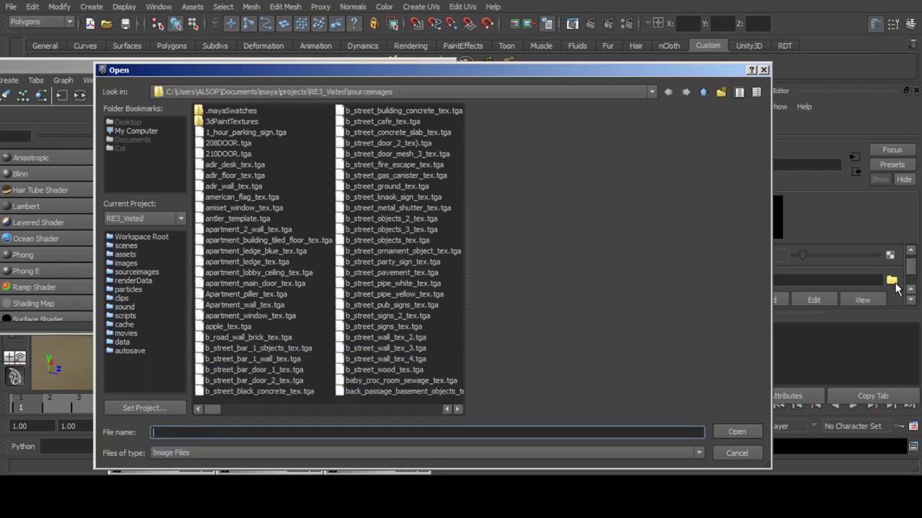
text(le)
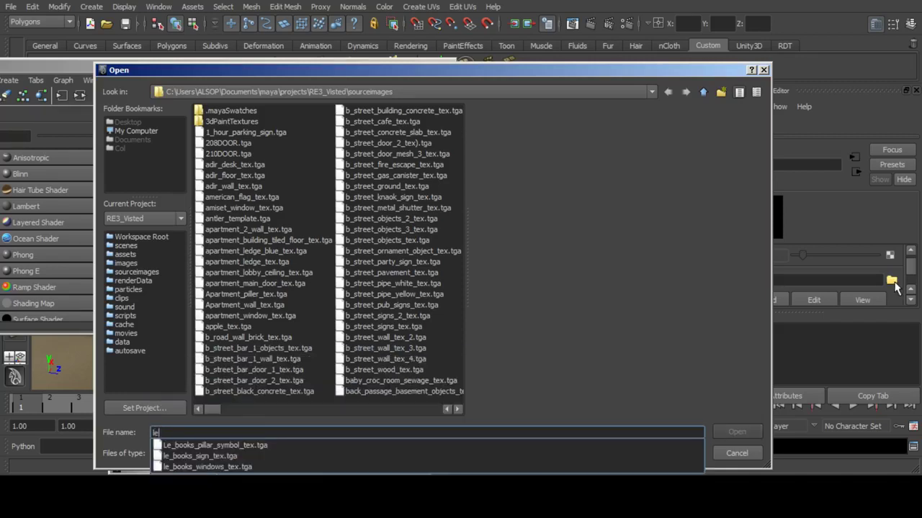
key(BackSpace)
key(BackSpace)
text(mem)
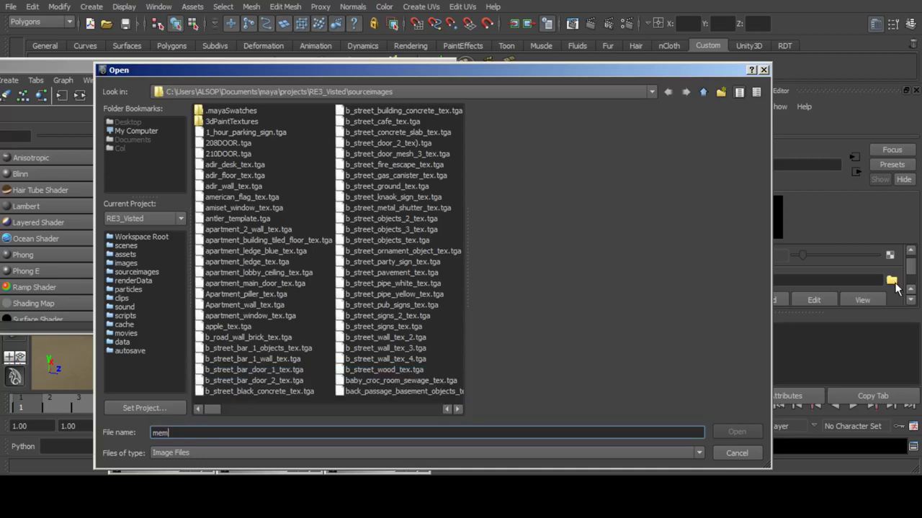
key(BackSpace)
key(BackSpace)
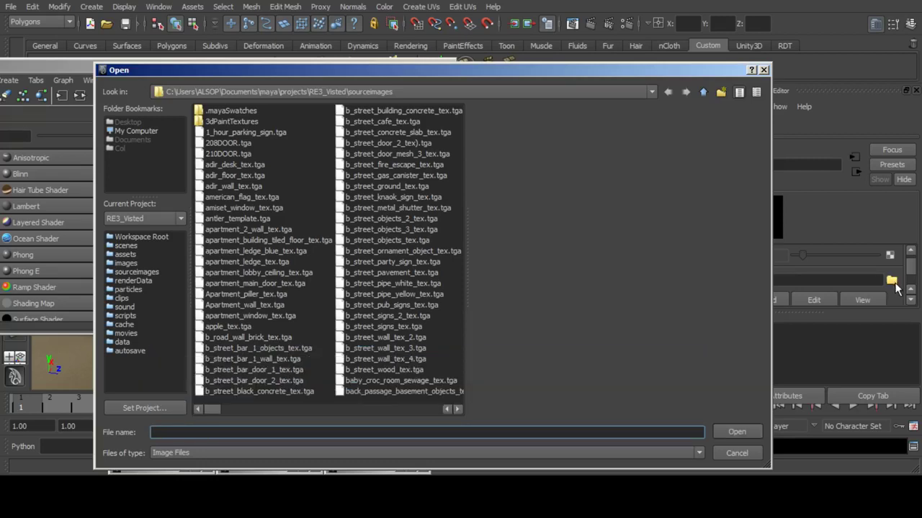
Look up source images whose names start with "bl" and "pa".
text(bl)
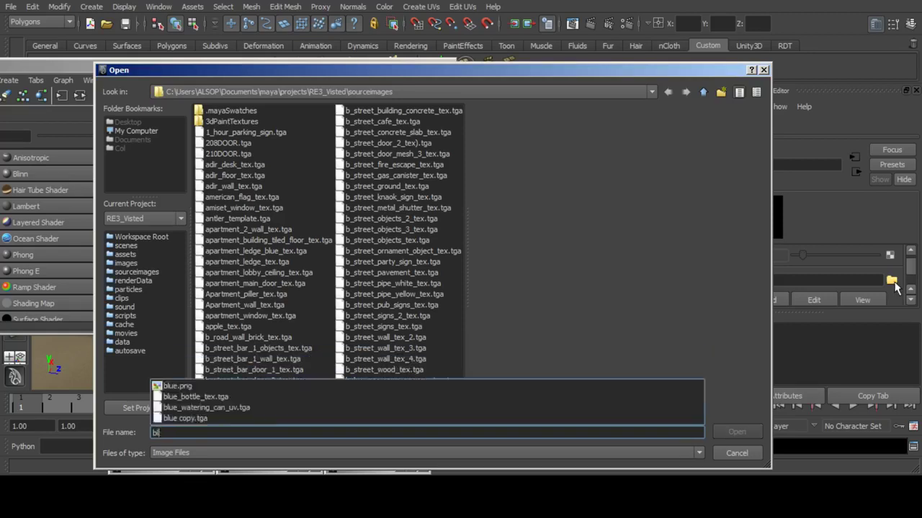
key(BackSpace)
key(BackSpace)
text(pa)
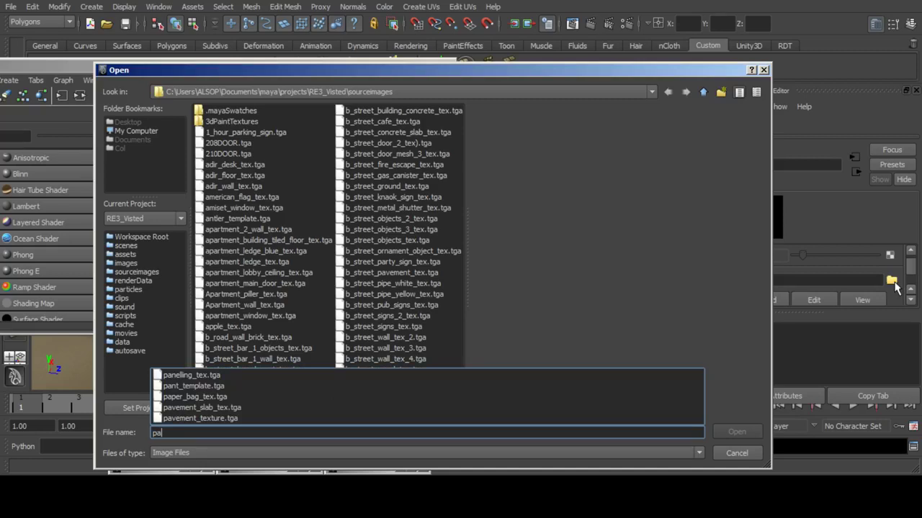
key(BackSpace)
key(BackSpace)
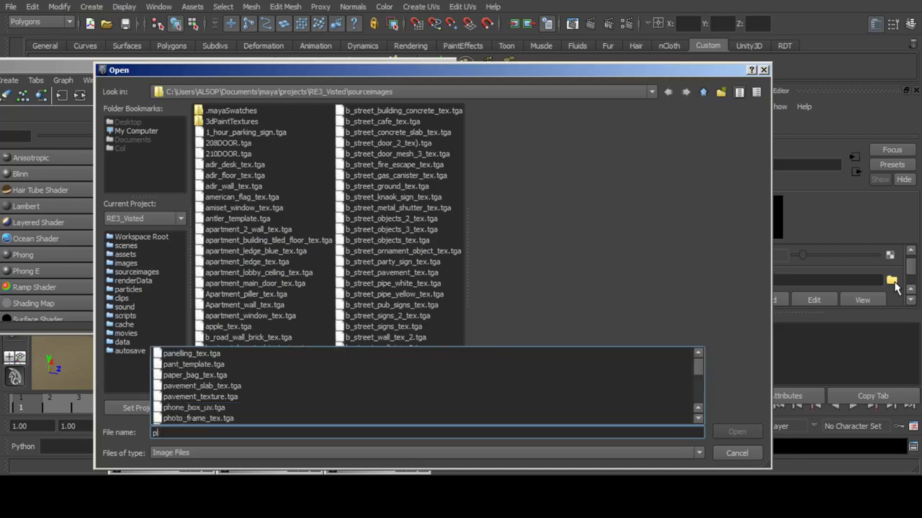
text(mem)
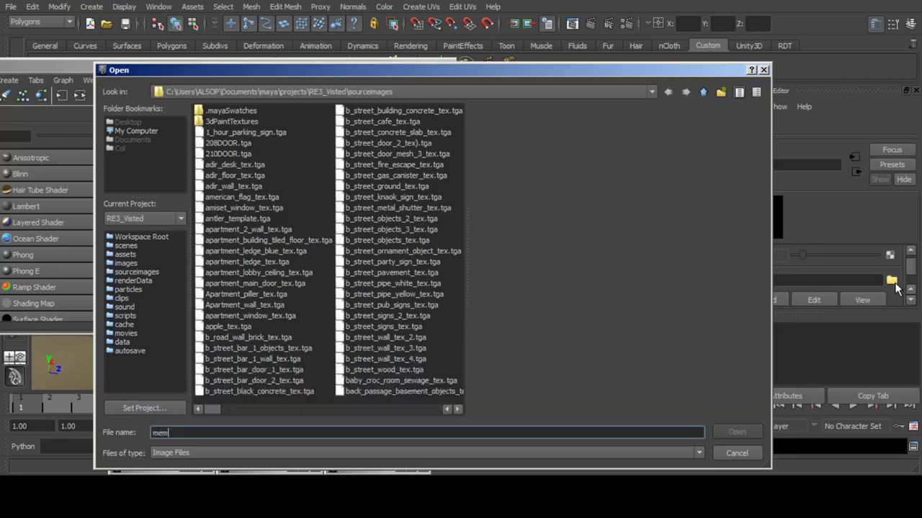
key(BackSpace)
key(BackSpace)
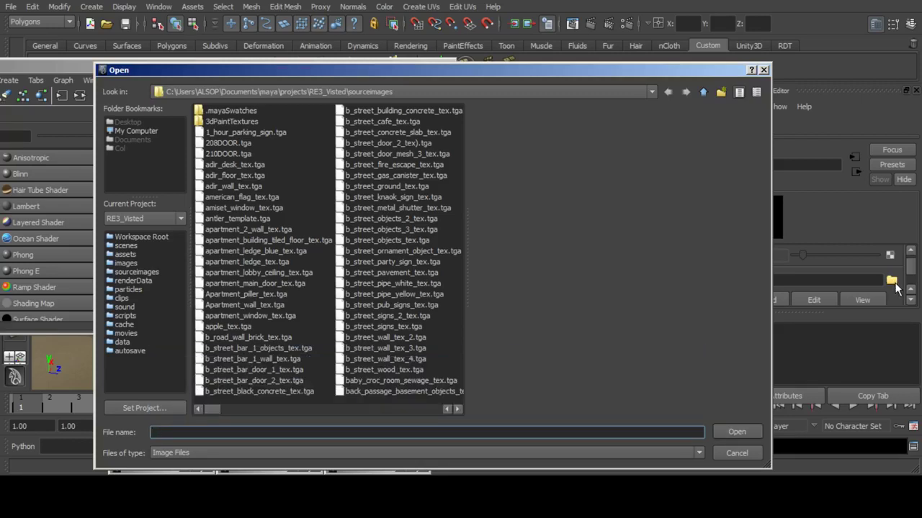
Find the images starting with "sales_office_" and load sales_office_posters_tex.tga as the file texture's image.
text(sal)
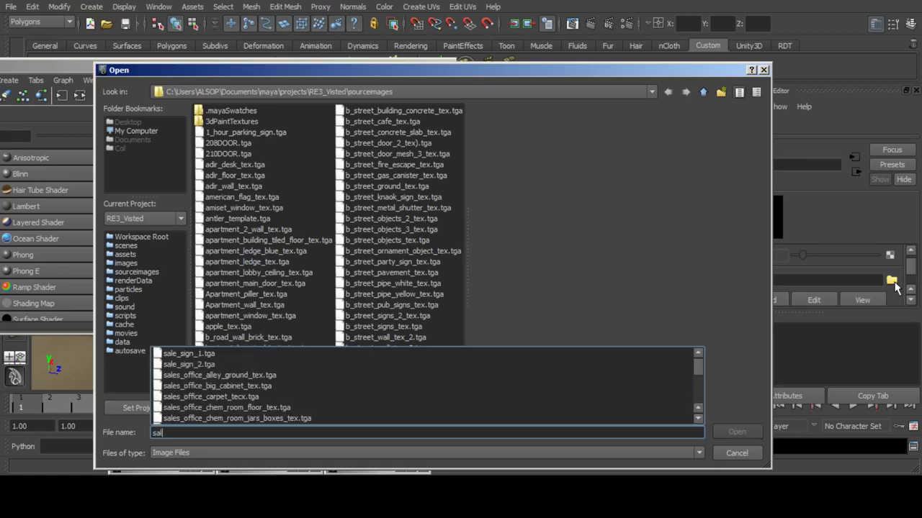
text(es_ogg)
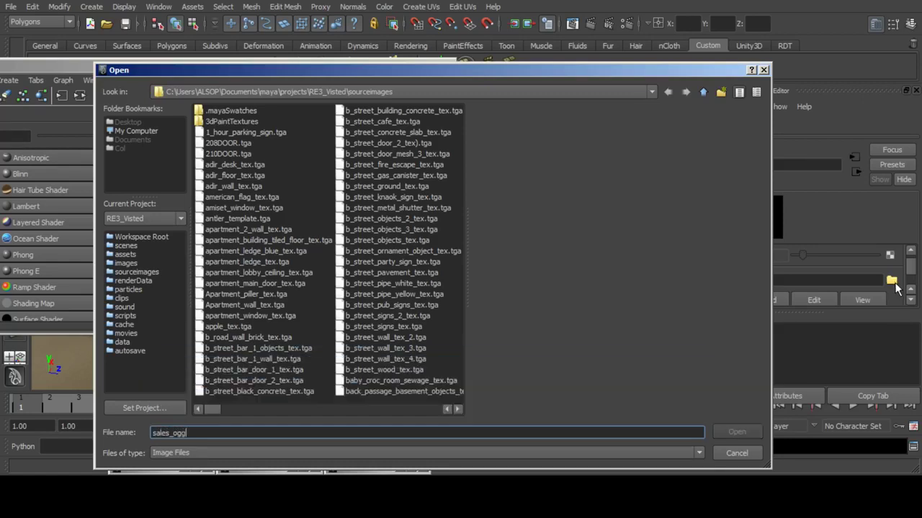
key(BackSpace)
text(ffice_me)
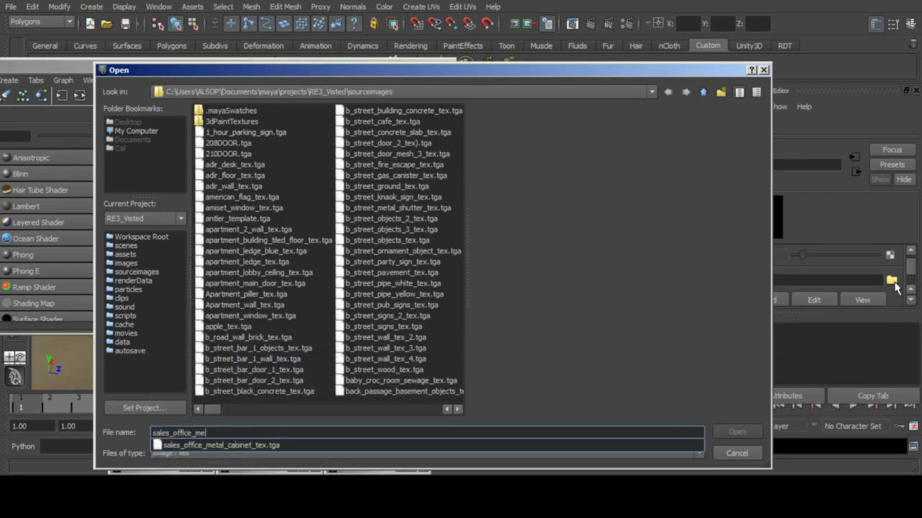
key(BackSpace)
key(BackSpace)
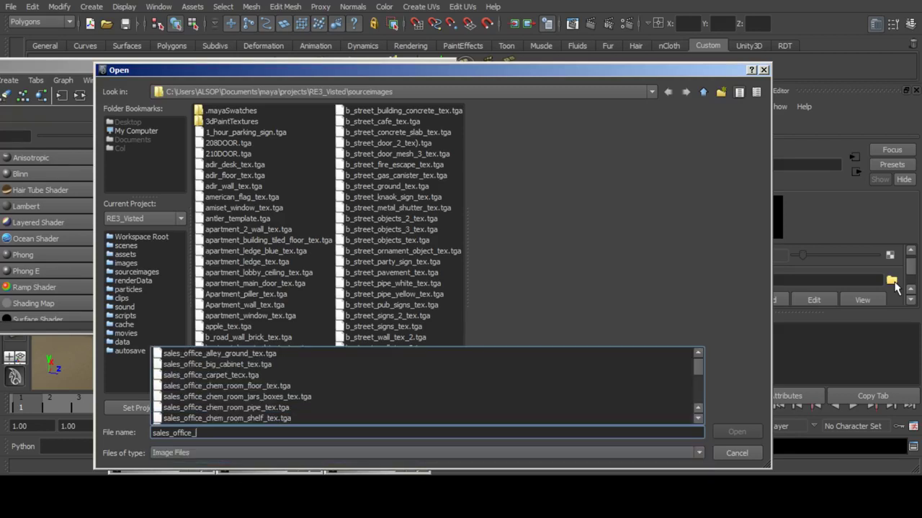
key(Down)
key(Down)
key(Down)
key(Down)
key(Down)
key(Down)
key(Down)
key(Down)
key(Down)
key(Down)
key(Down)
key(Down)
key(Down)
key(Down)
key(Down)
key(Down)
key(Down)
key(Down)
key(Down)
key(Down)
key(Up)
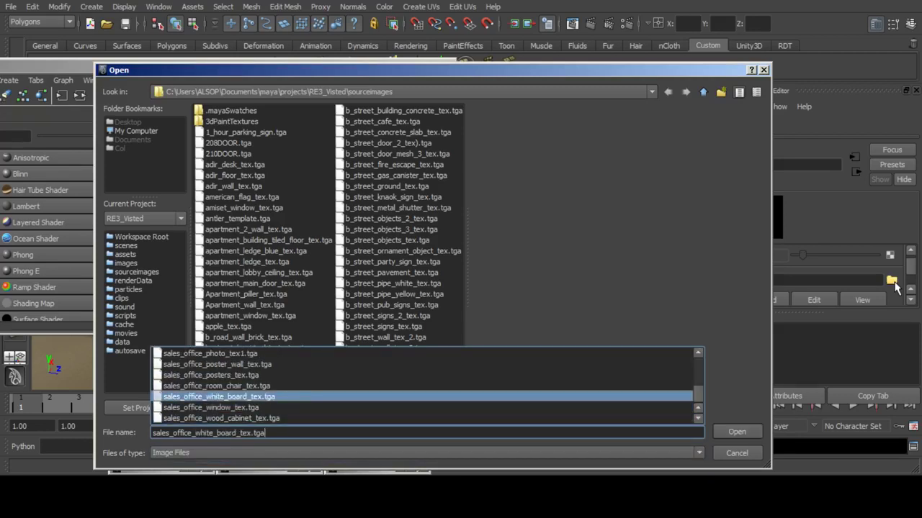
key(Up)
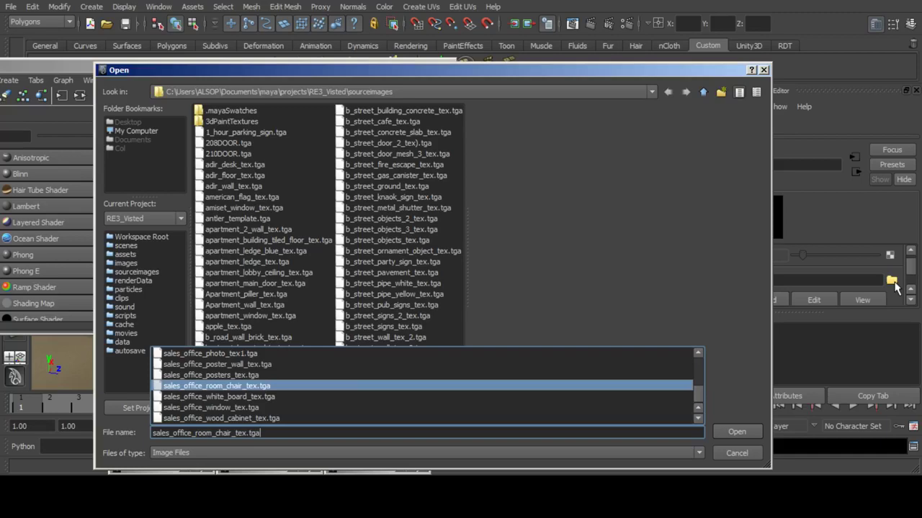
key(Up)
key(Up)
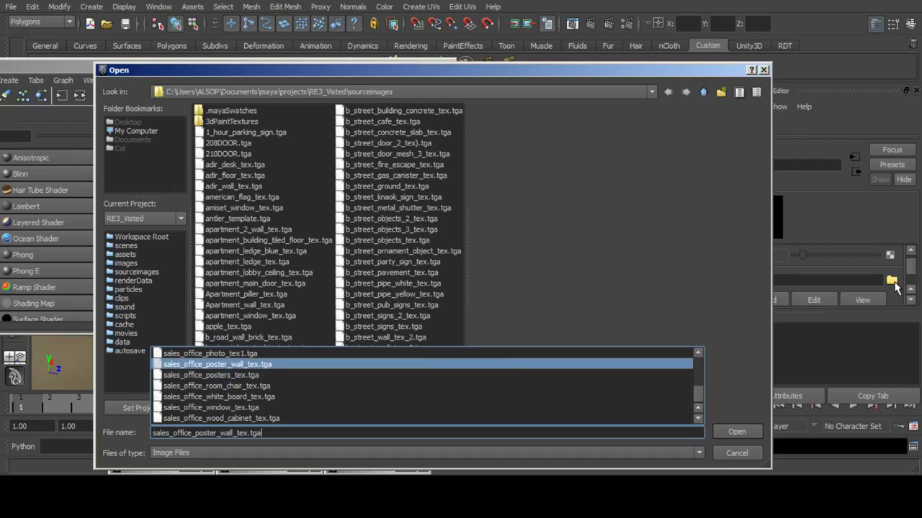
key(Down)
key(Return)
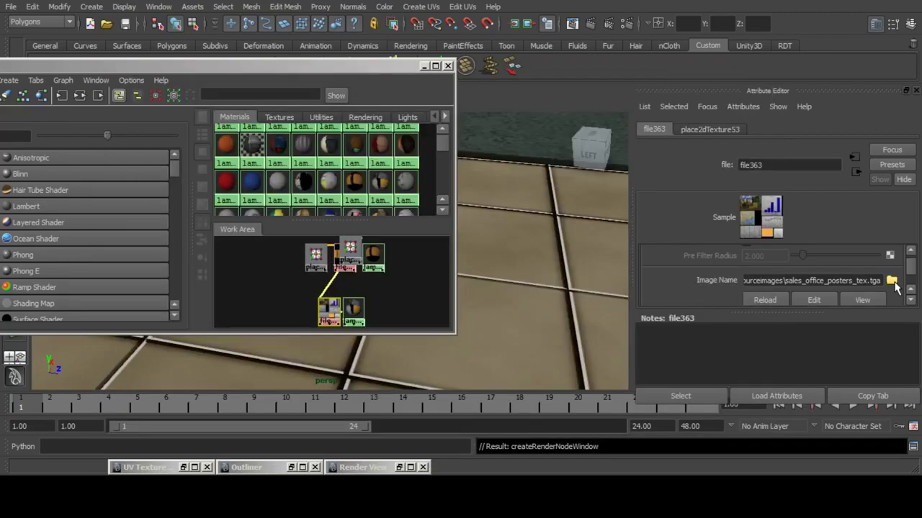
Assign the new Lambert material with the posters texture to the plane on the tiles and put the Hypershade away.
click(857, 172)
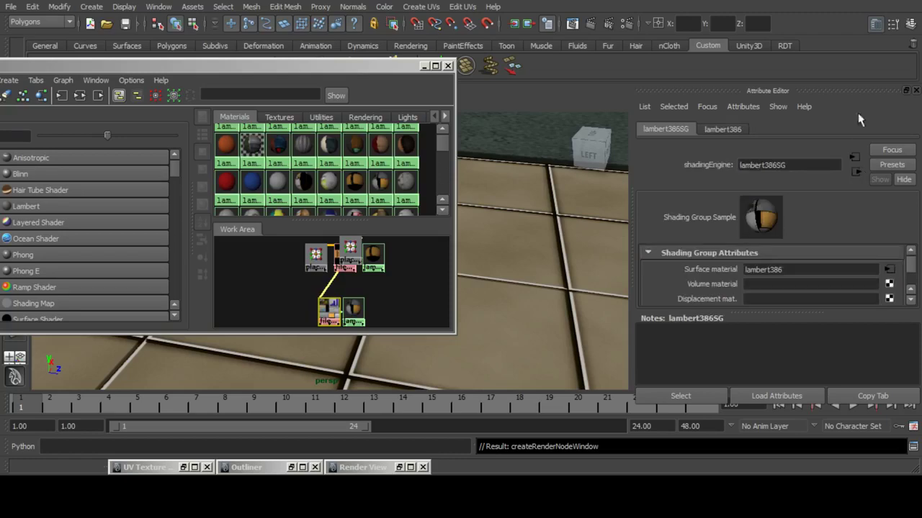
click(875, 28)
click(518, 264)
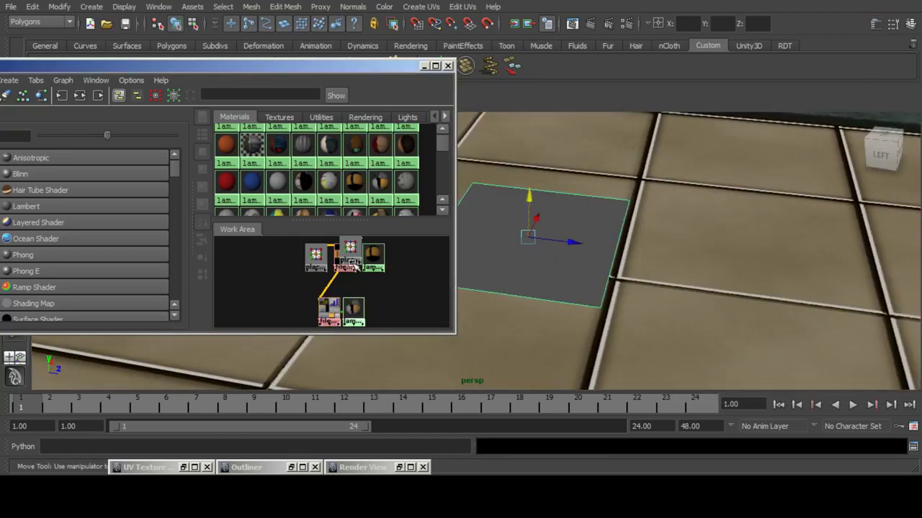
right_drag(351, 262, 353, 248)
click(424, 66)
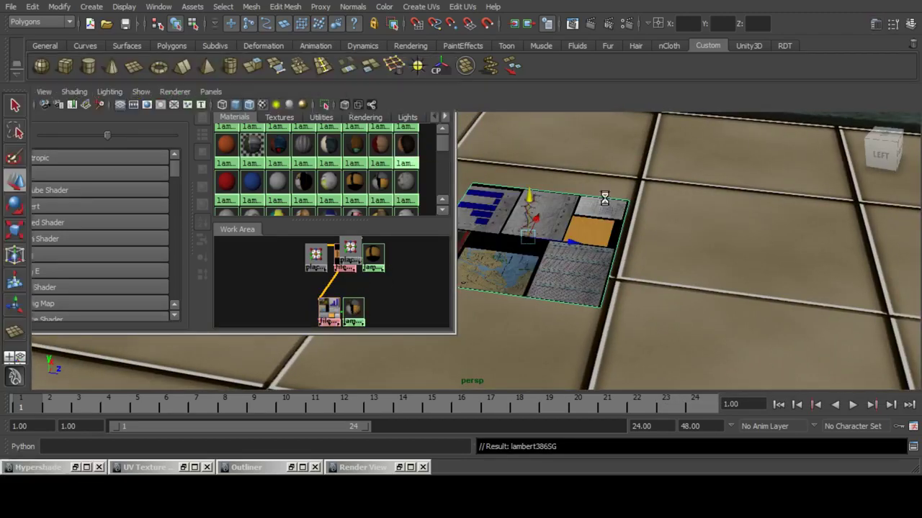
Apply a planar UV mapping to the flat plane, projecting straight onto its face.
alt+drag(550, 205, 501, 231)
key(f)
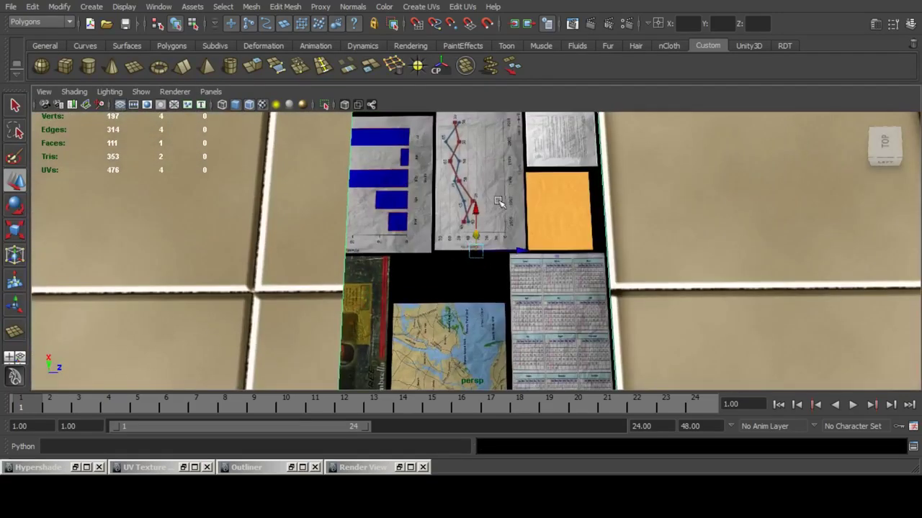
click(421, 7)
click(541, 25)
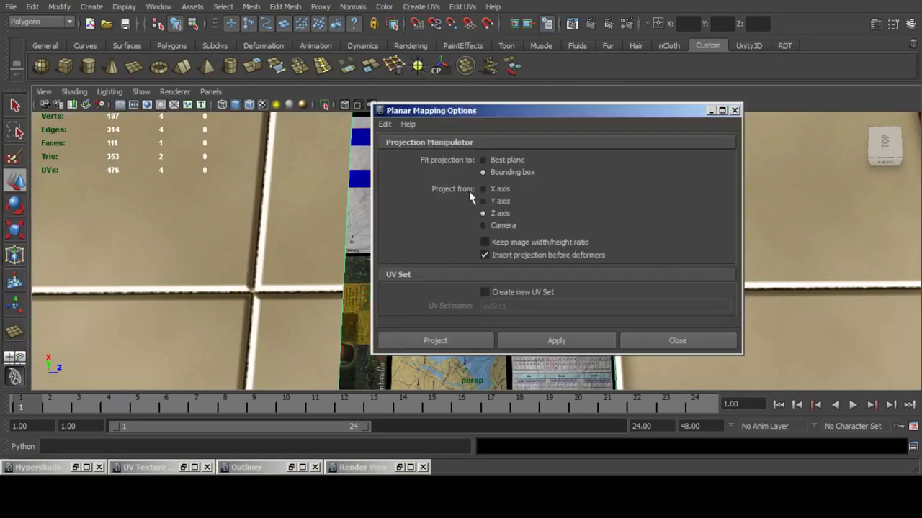
click(453, 341)
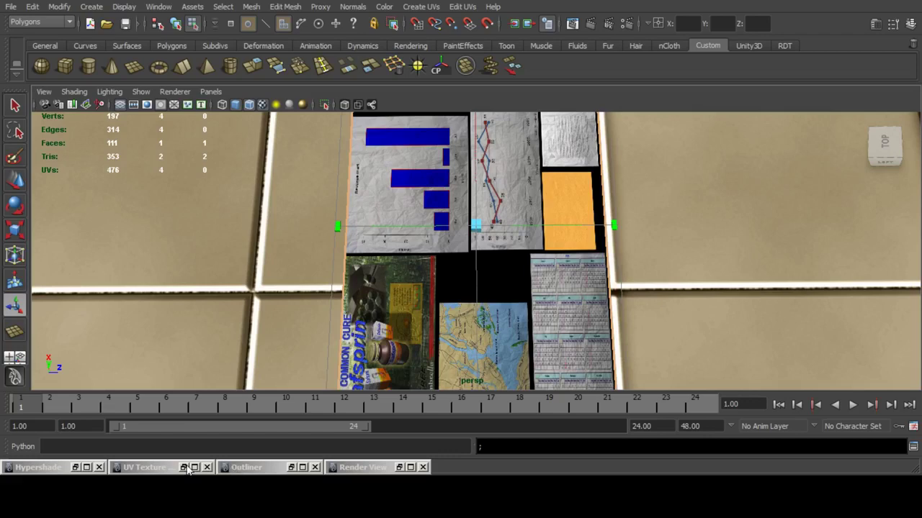
In the UV Texture Editor, shrink the projection and move it over the typed letter in the corner of the posters texture.
click(185, 467)
drag(638, 160, 596, 294)
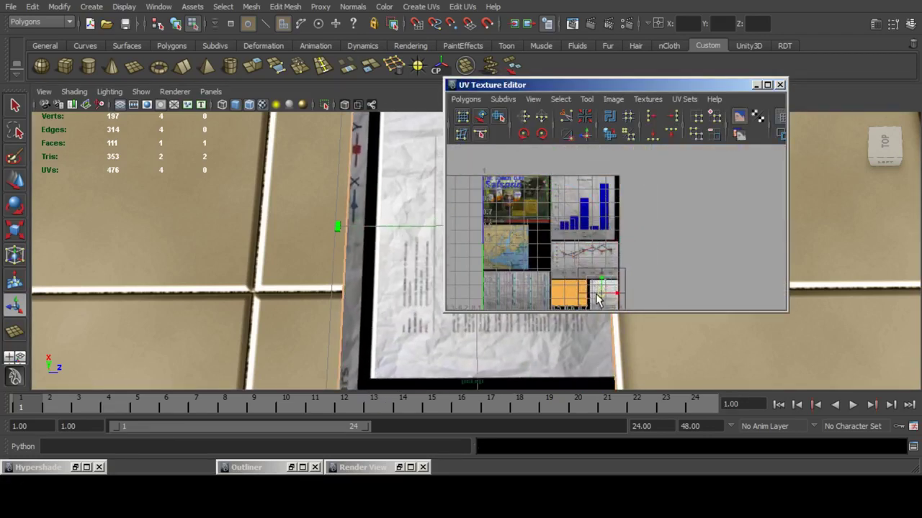
alt+middle_drag(623, 266, 618, 201)
scroll(618, 199, up, 4)
alt+middle_drag(611, 234, 625, 169)
drag(580, 190, 587, 195)
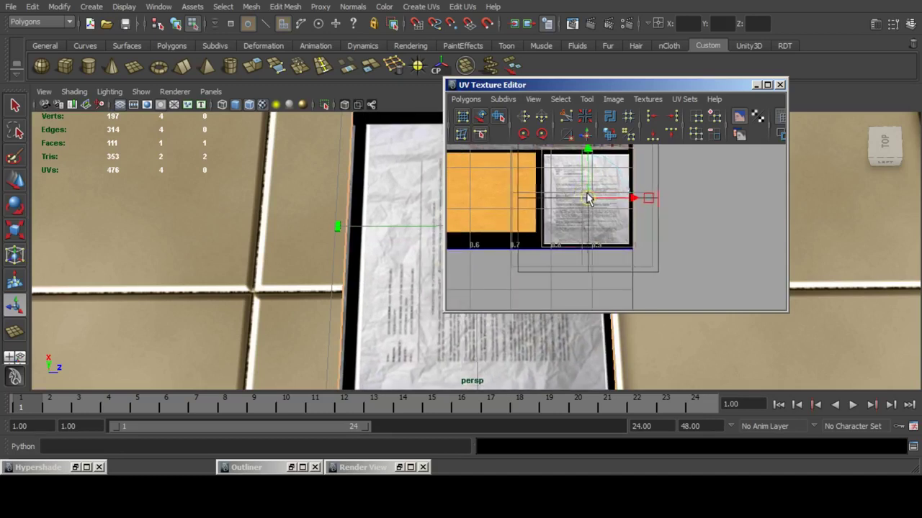
Fit the projection tightly around the typed letter and rotate the UVs so the text runs straight across the plane.
alt+middle_drag(594, 179, 588, 213)
drag(646, 166, 627, 184)
drag(583, 232, 632, 237)
drag(581, 193, 581, 181)
click(523, 134)
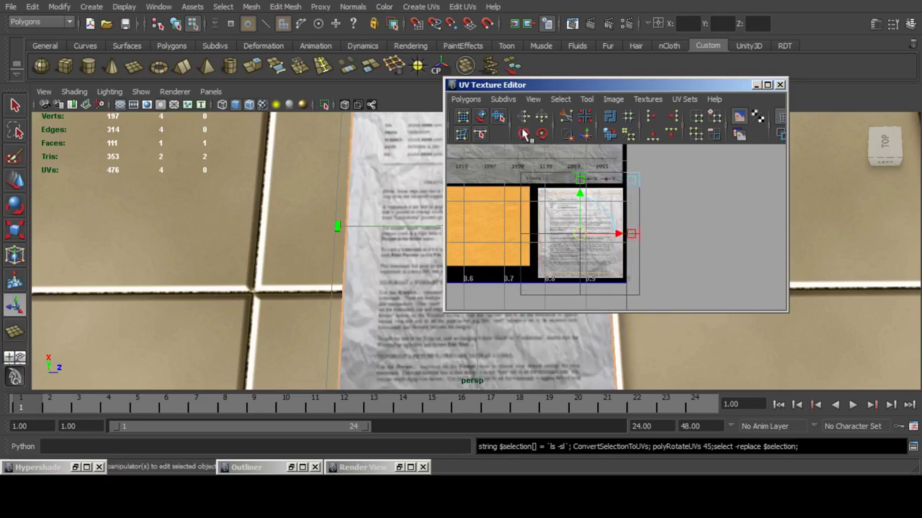
Scale all of the plane's UVs vertically to fill the letter's full height and return to object mode with the Move tool.
right_drag(594, 214, 614, 215)
drag(504, 158, 696, 300)
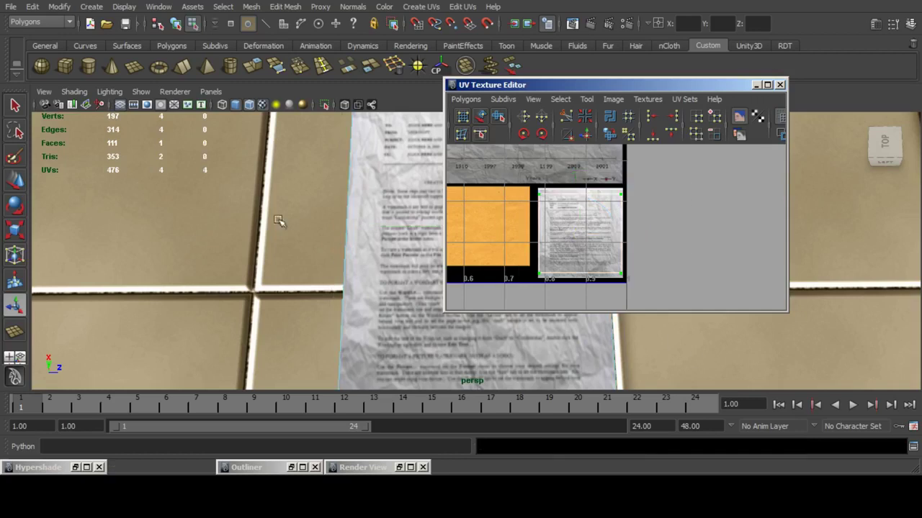
key(r)
scroll(576, 226, up, 3)
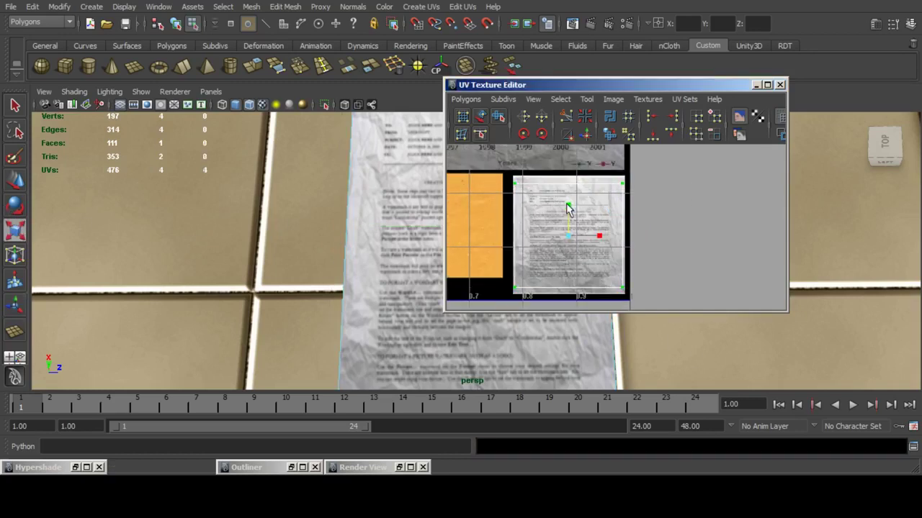
drag(566, 205, 567, 201)
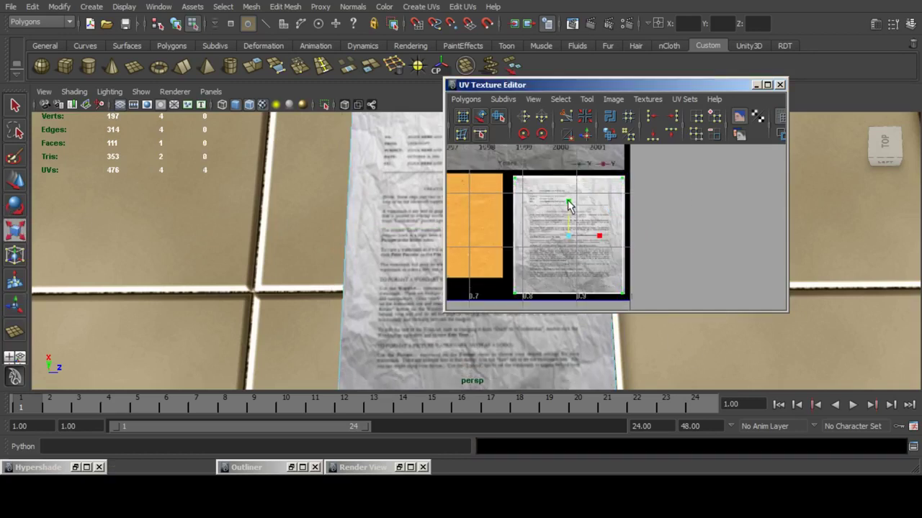
click(756, 84)
key(F8)
click(16, 181)
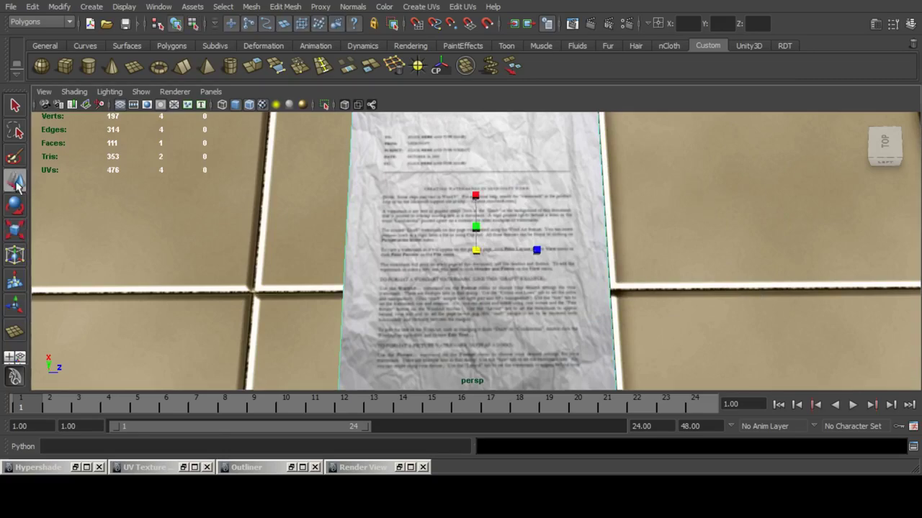
Try rotating the letter plane 90 degrees about X and about Y, resetting each rotation to 0.
scroll(627, 253, down, 8)
alt+drag(627, 253, 590, 221)
click(909, 24)
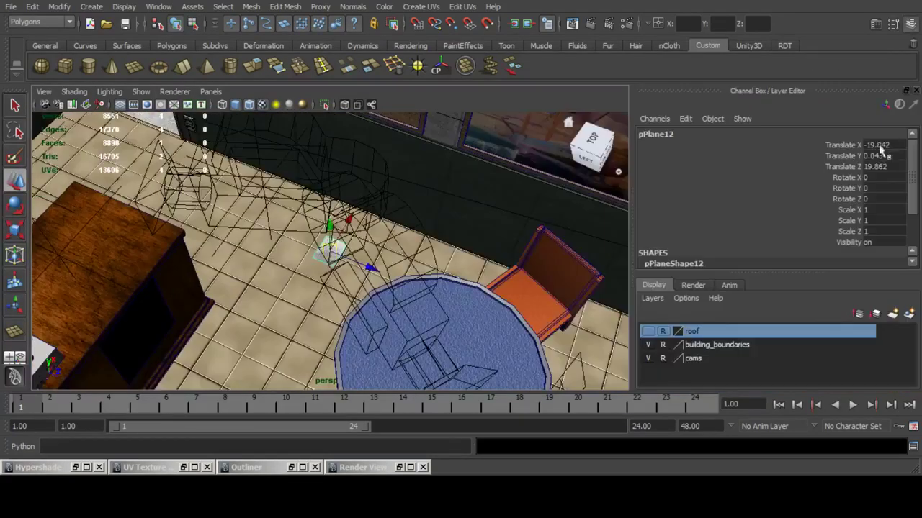
click(876, 177)
text(90)
key(Return)
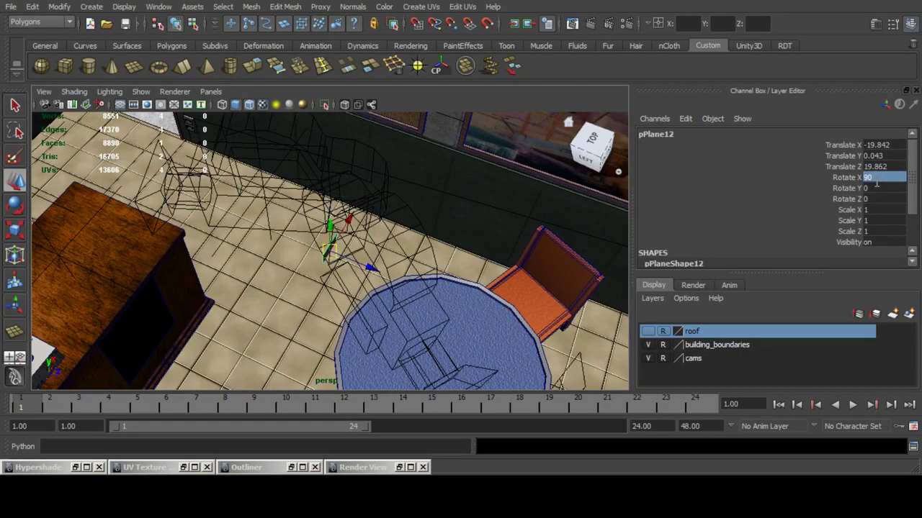
text(0)
click(877, 188)
text(90)
key(Return)
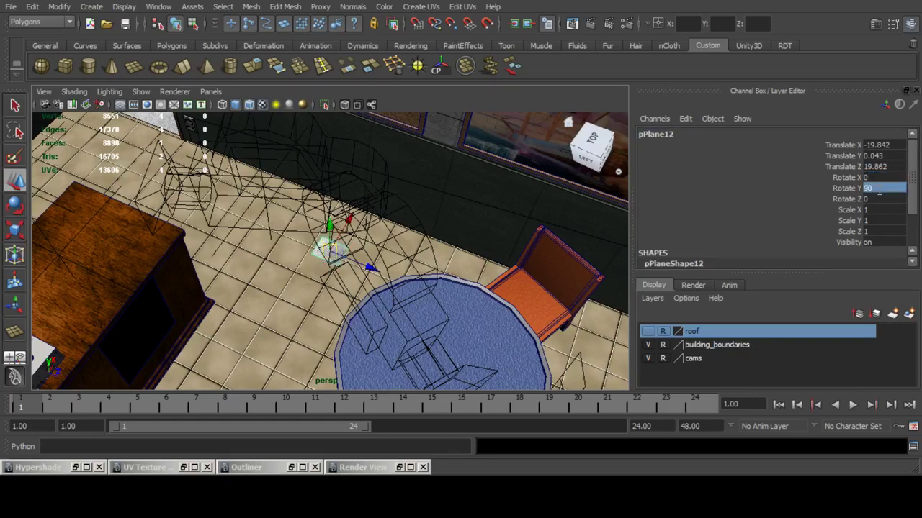
text(0)
Set the letter plane's Rotate Z to 90 so it stands upright.
click(877, 199)
text(90)
key(Return)
key(f)
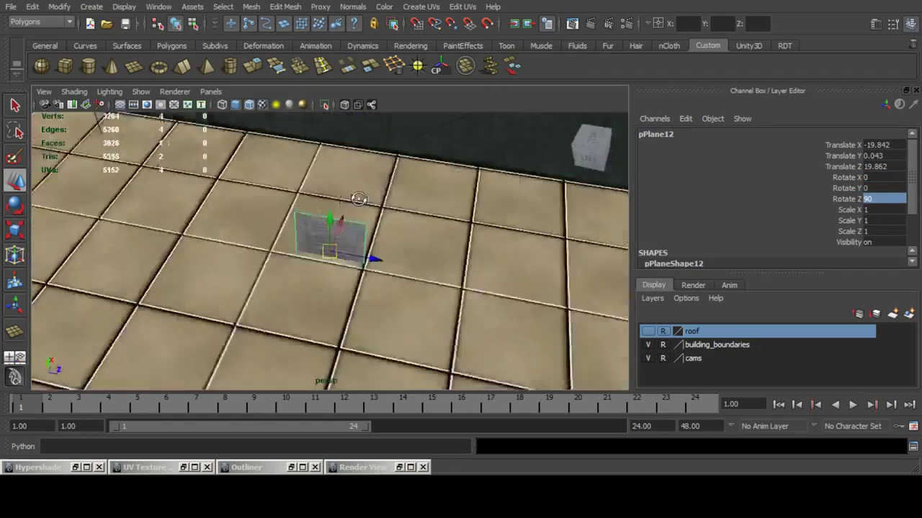
alt+drag(358, 199, 366, 172)
key(f)
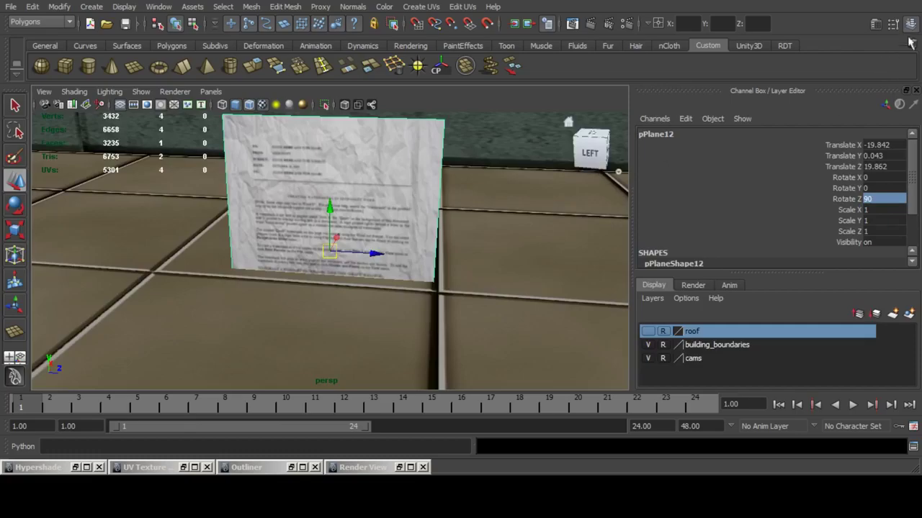
Raise the upright letter plane off the floor towards the cork board, undoing the accidental selection of other objects.
click(911, 23)
scroll(452, 241, down, 10)
alt+middle_drag(499, 222, 452, 332)
drag(428, 322, 430, 229)
scroll(432, 225, down, 2)
click(441, 113)
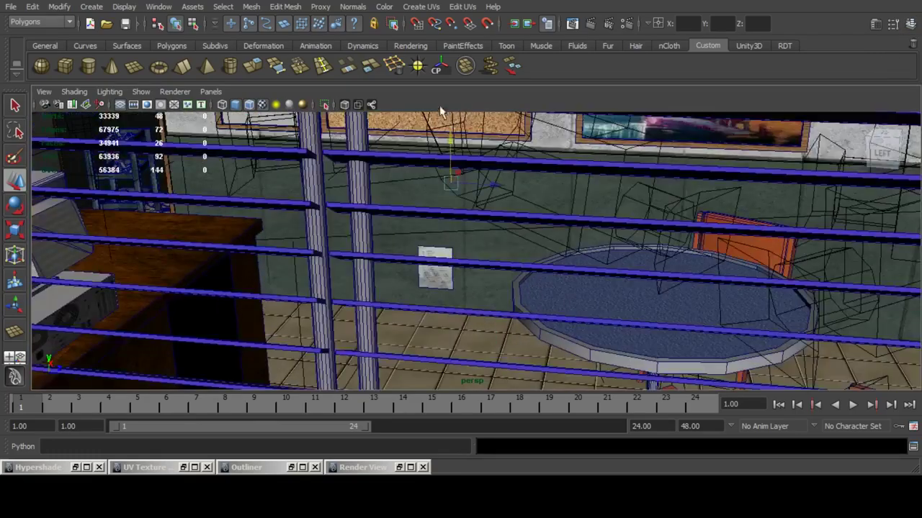
alt+middle_drag(476, 196, 485, 255)
key(ctrl+z)
mouse_move(485, 255)
alt+mouse_down()
mouse_move(301, 262)
mouse_move(479, 251)
mouse_move(402, 354)
alt+mouse_up()
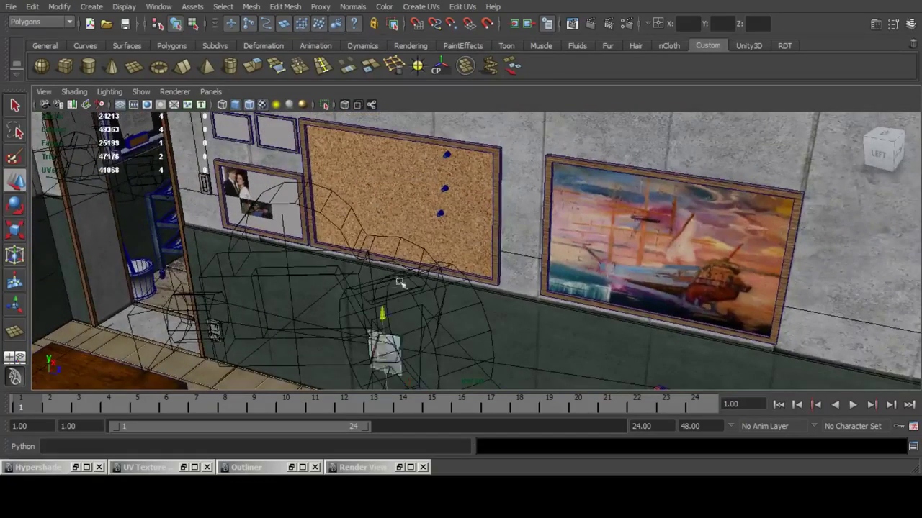
Move the letter plane onto the cork board so it hangs beneath the upper blue pushpins.
drag(404, 192, 439, 166)
key(ctrl+z)
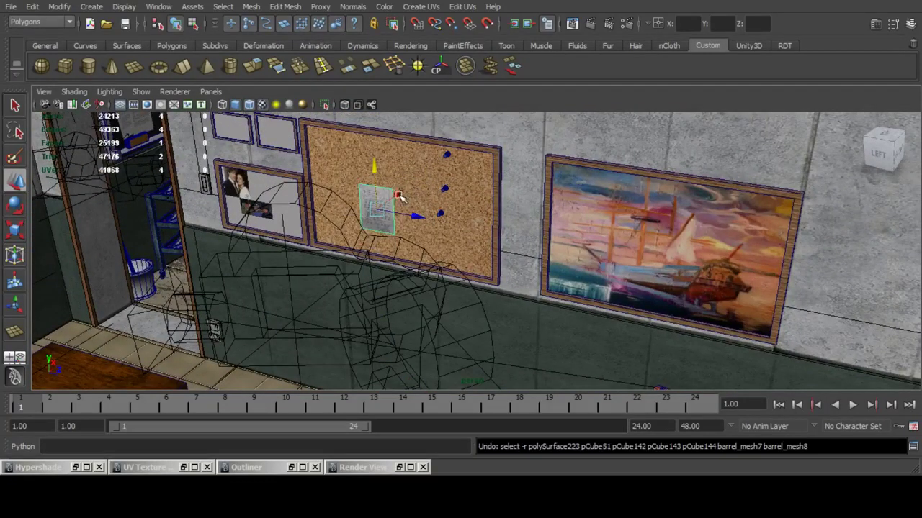
drag(399, 196, 445, 164)
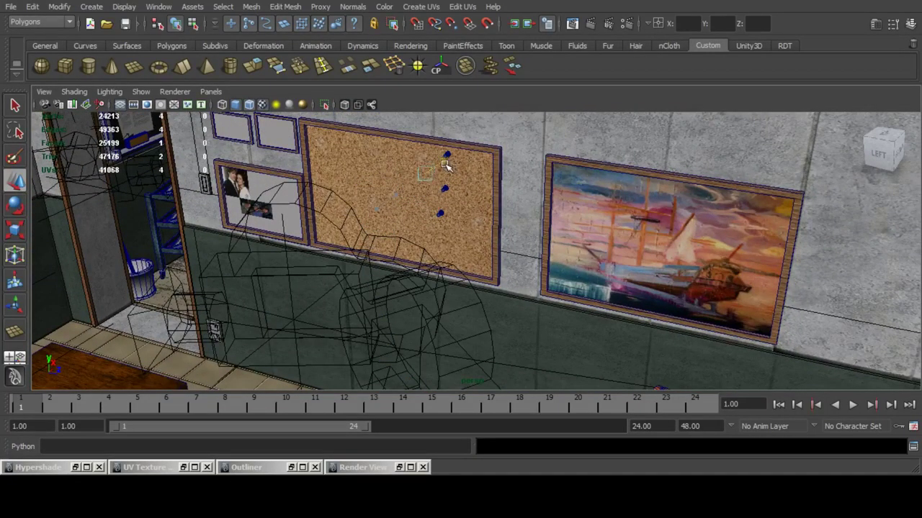
key(f)
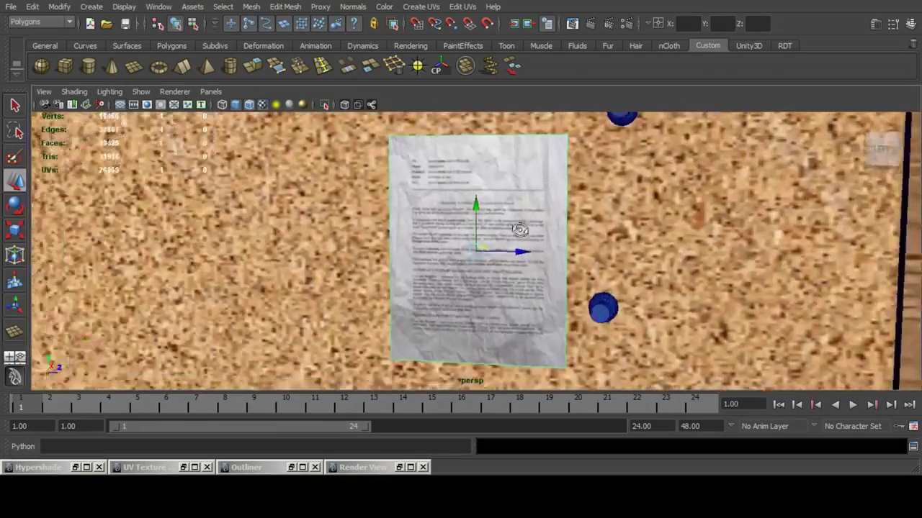
alt+drag(519, 230, 661, 281)
alt+drag(661, 281, 545, 358)
scroll(600, 219, down, 3)
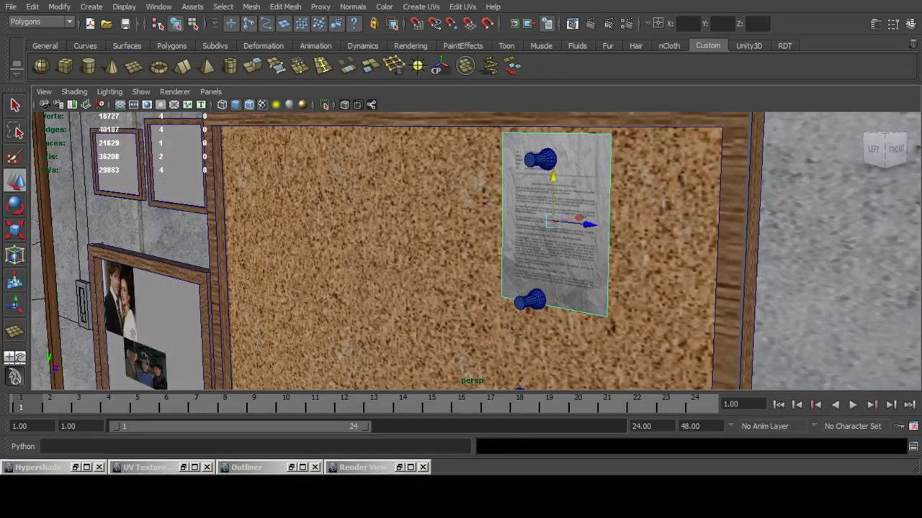
Switch to the photo viewer and examine how the papers are pinned to the notice board in the reference image.
key(alt+Tab)
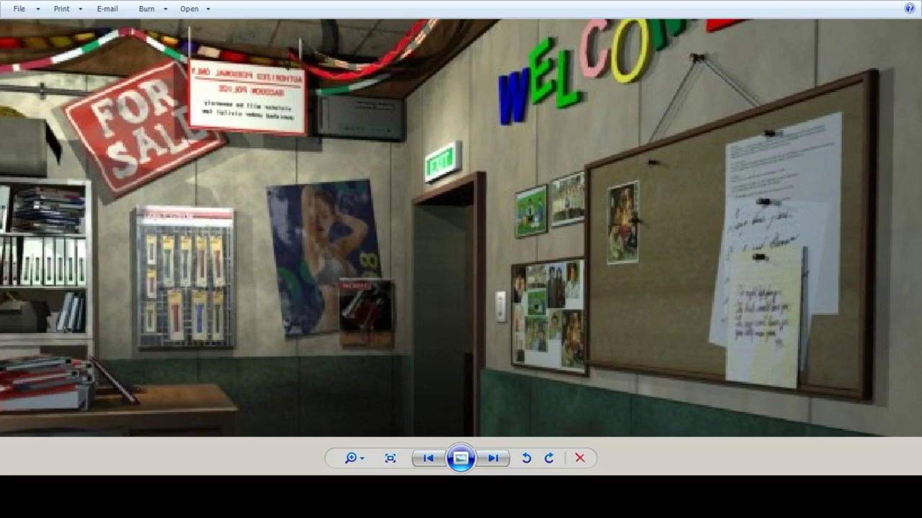
Nudge the letter plane sideways behind the top pushpin and place a duplicate of it lower down behind the next pushpin.
key(alt+Tab)
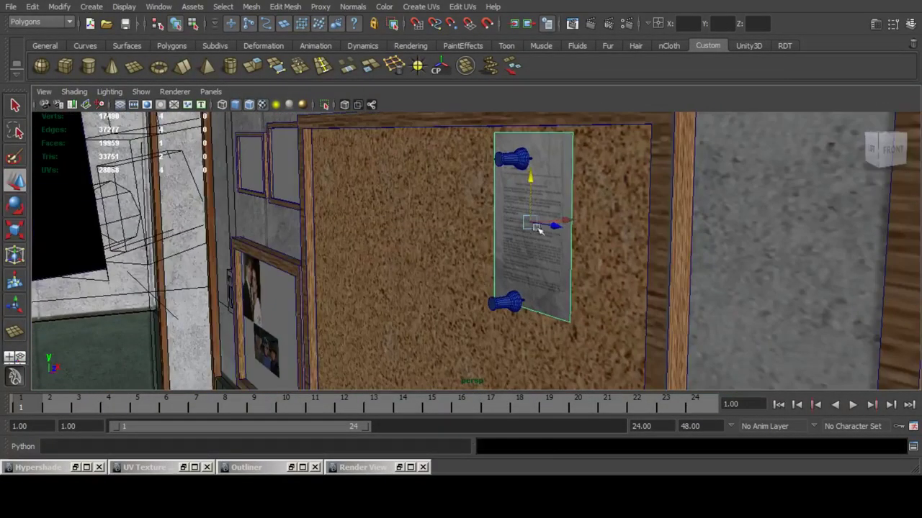
drag(566, 220, 561, 221)
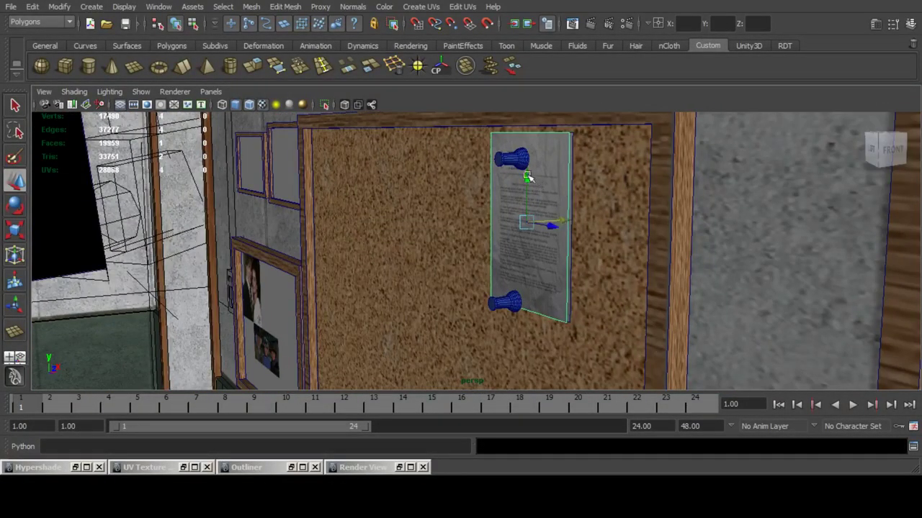
drag(528, 177, 523, 327)
alt+middle_drag(528, 281, 542, 190)
alt+drag(533, 208, 572, 235)
Tilt the duplicated letter on the board as in the reference image and shift it sideways so it hangs from the middle pushpin.
key(alt+Tab)
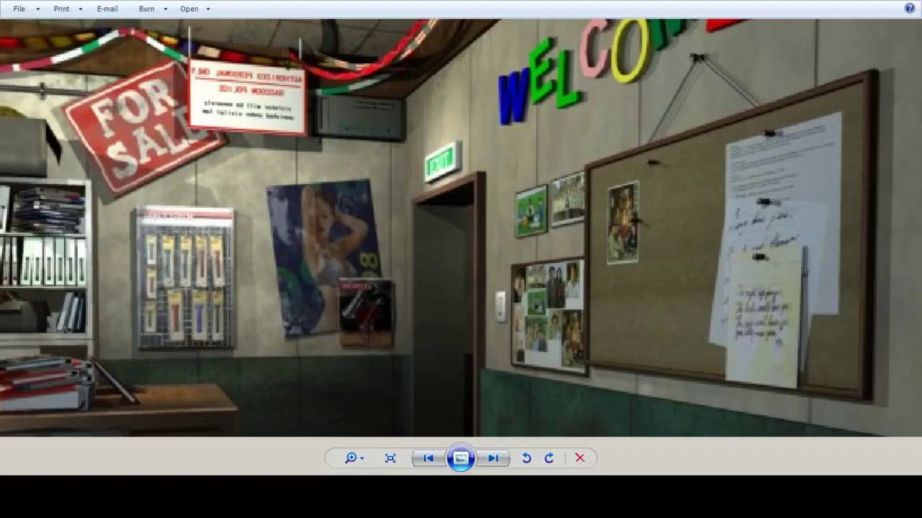
key(alt+Tab)
key(e)
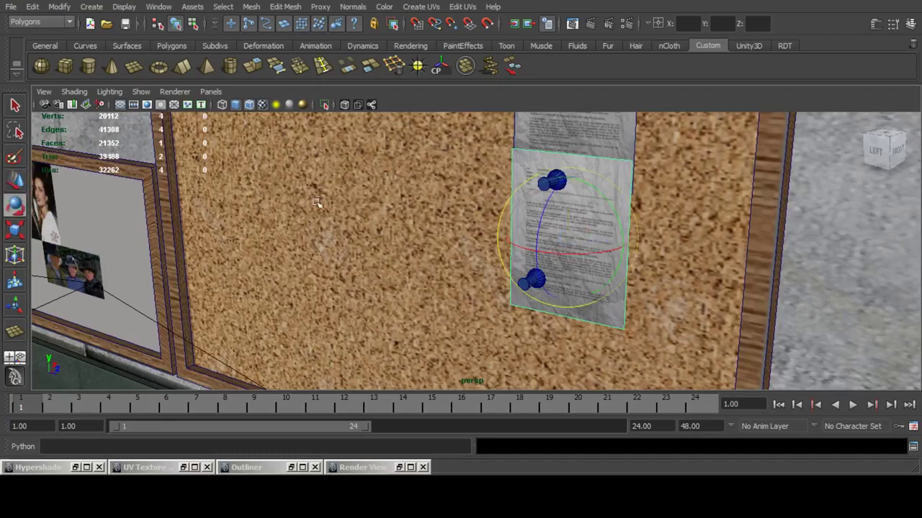
mouse_move(596, 204)
mouse_down()
mouse_move(602, 195)
mouse_move(611, 206)
mouse_up()
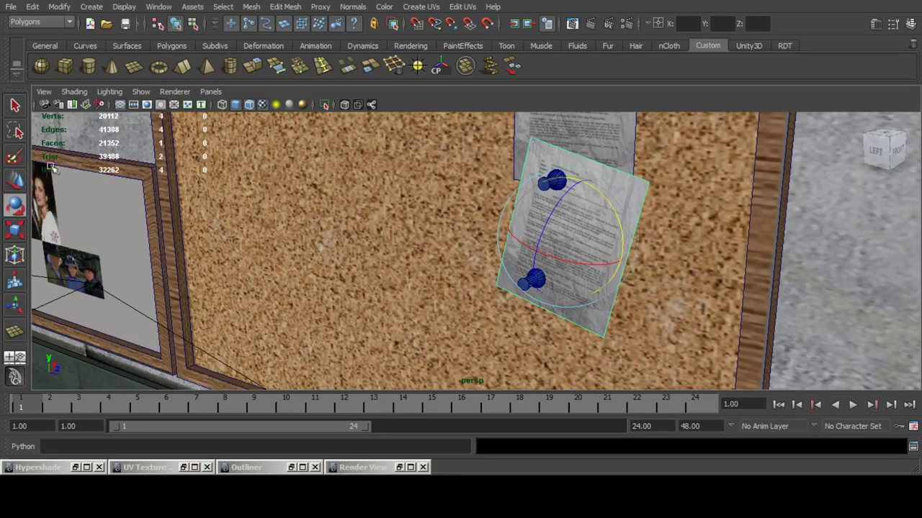
key(w)
alt+drag(395, 214, 408, 216)
drag(608, 244, 589, 241)
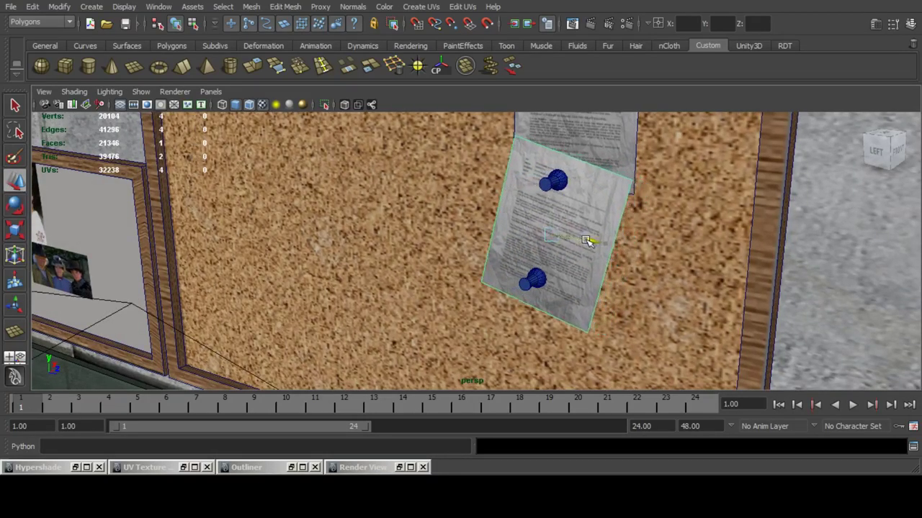
Duplicate the straight upper letter, position the copy under the lowest pushpin overlapping the tilted sheet, and save the scene.
click(602, 137)
alt+drag(601, 137, 574, 156)
key(ctrl+d)
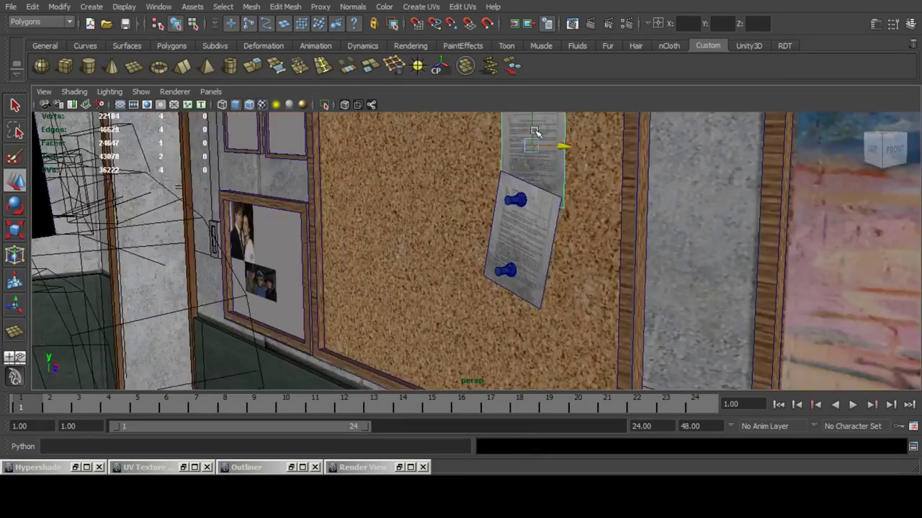
drag(531, 123, 570, 247)
drag(581, 282, 566, 281)
drag(527, 235, 565, 250)
key(ctrl+s)
Check the reference image and redo the previous CAM_01_OBJ render to examine the three pinned papers on the board.
click(501, 489)
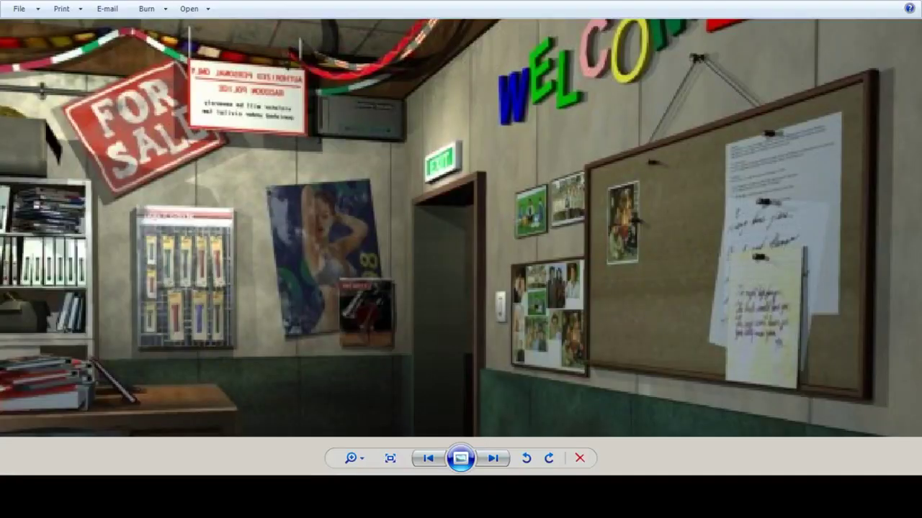
key(alt+Tab)
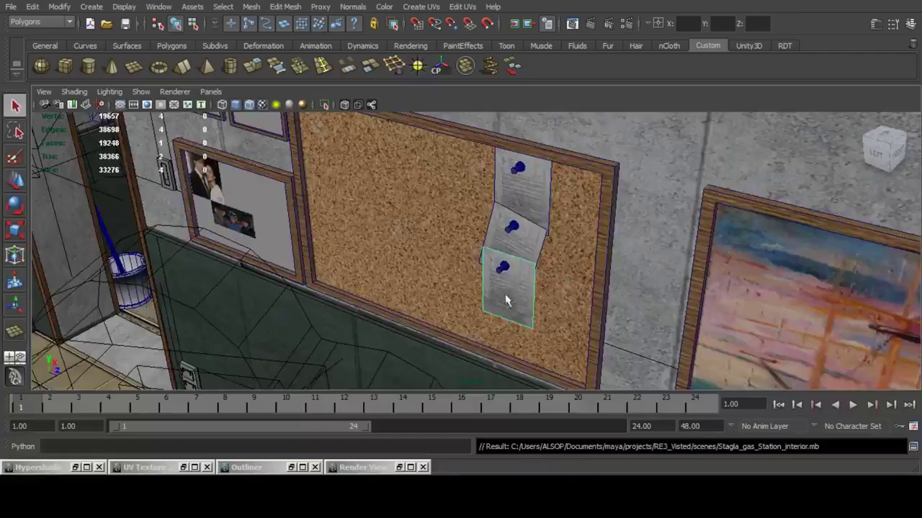
alt+drag(519, 284, 593, 212)
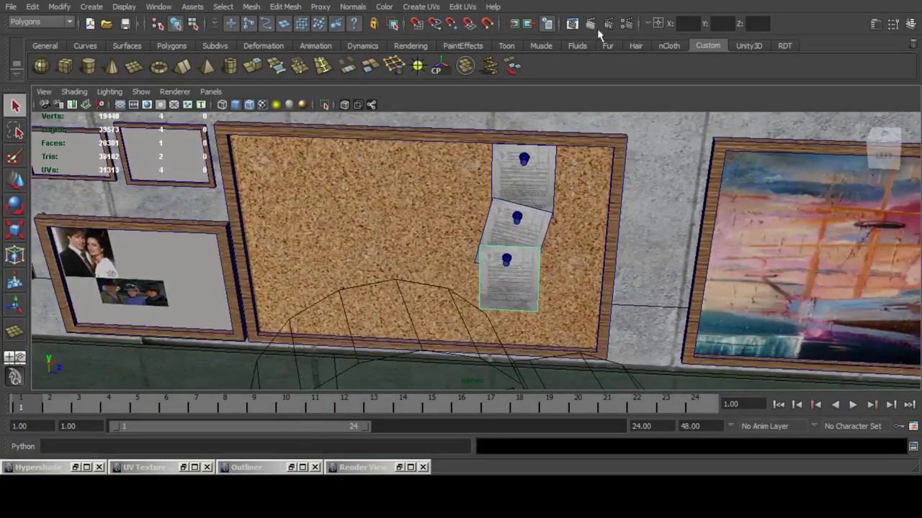
click(572, 24)
click(63, 7)
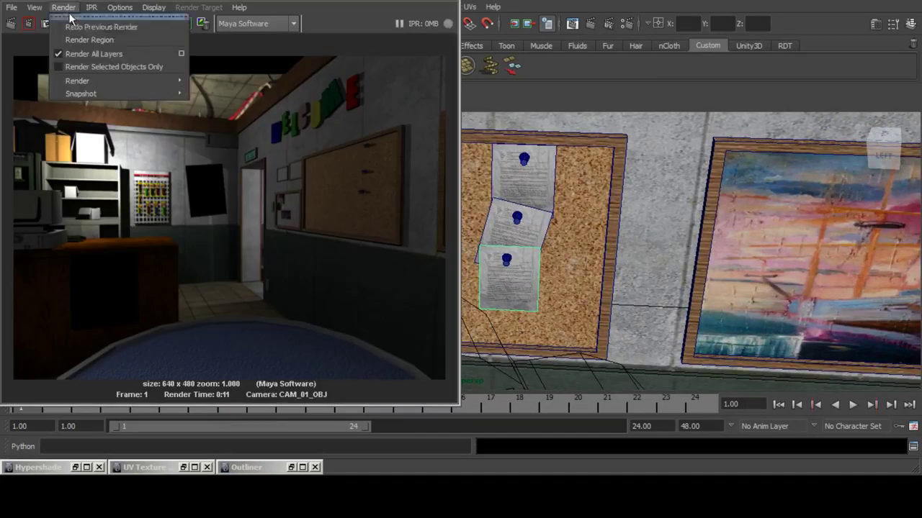
click(101, 27)
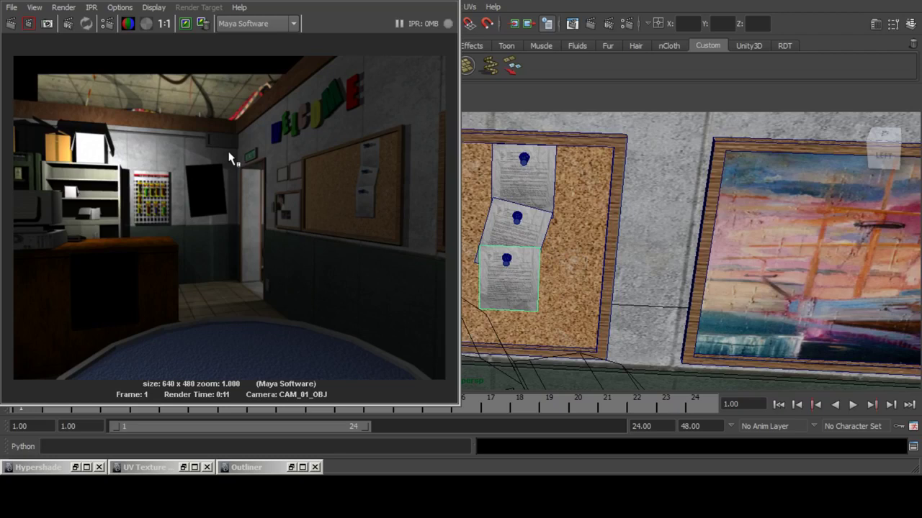
click(453, 1)
Clear the selection and save the gas station interior scene.
scroll(504, 202, down, 6)
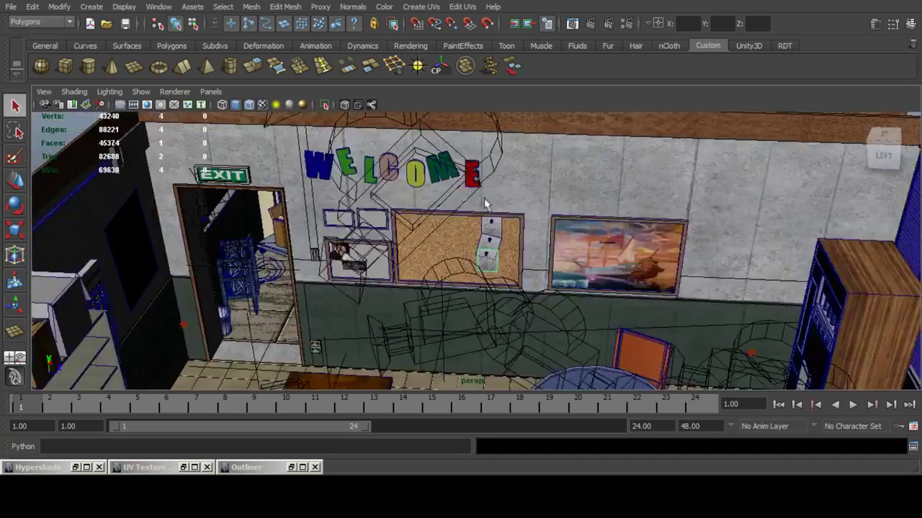
alt+drag(484, 198, 531, 231)
click(308, 185)
alt+drag(476, 209, 397, 198)
key(ctrl+s)
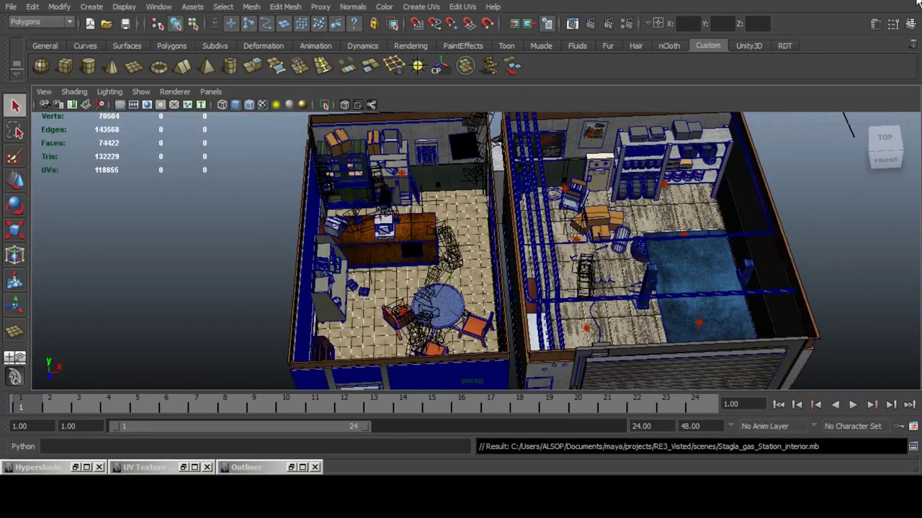